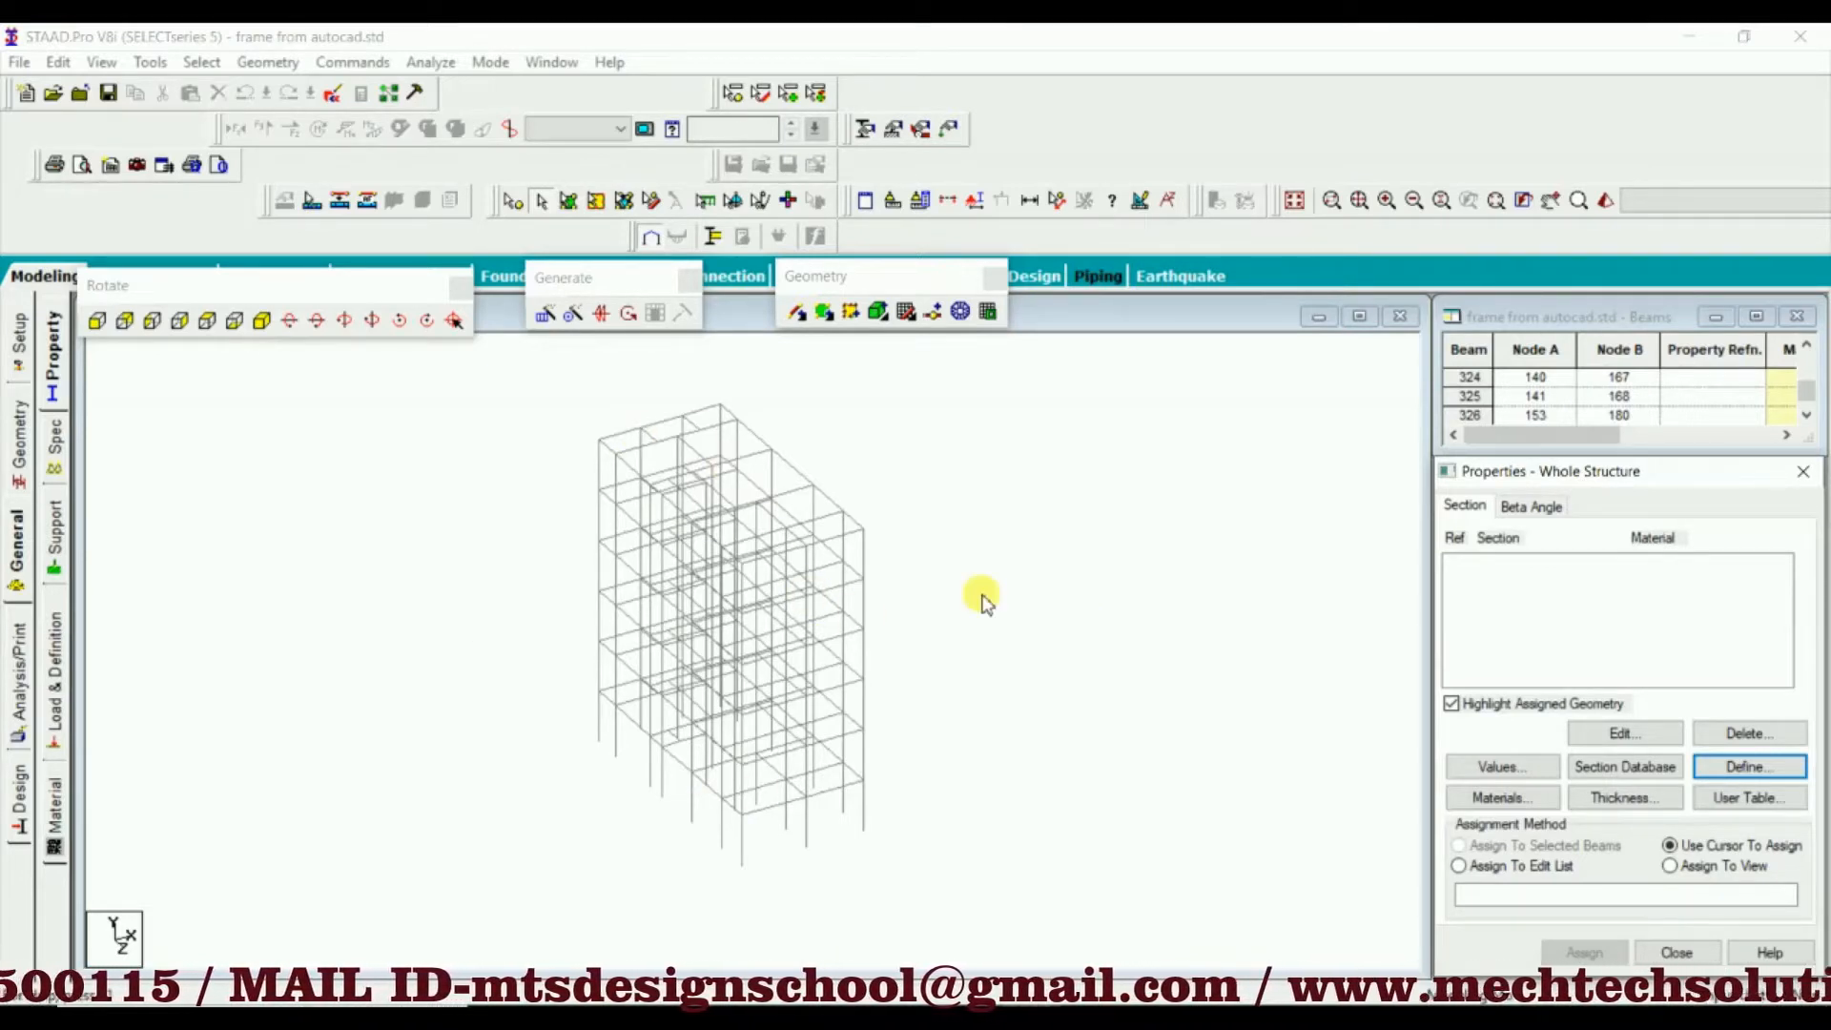
Open a 3D rendering of the building frame, orbit it to inspect the structure from several angles, and close the rendering
click(989, 447)
right_click(989, 446)
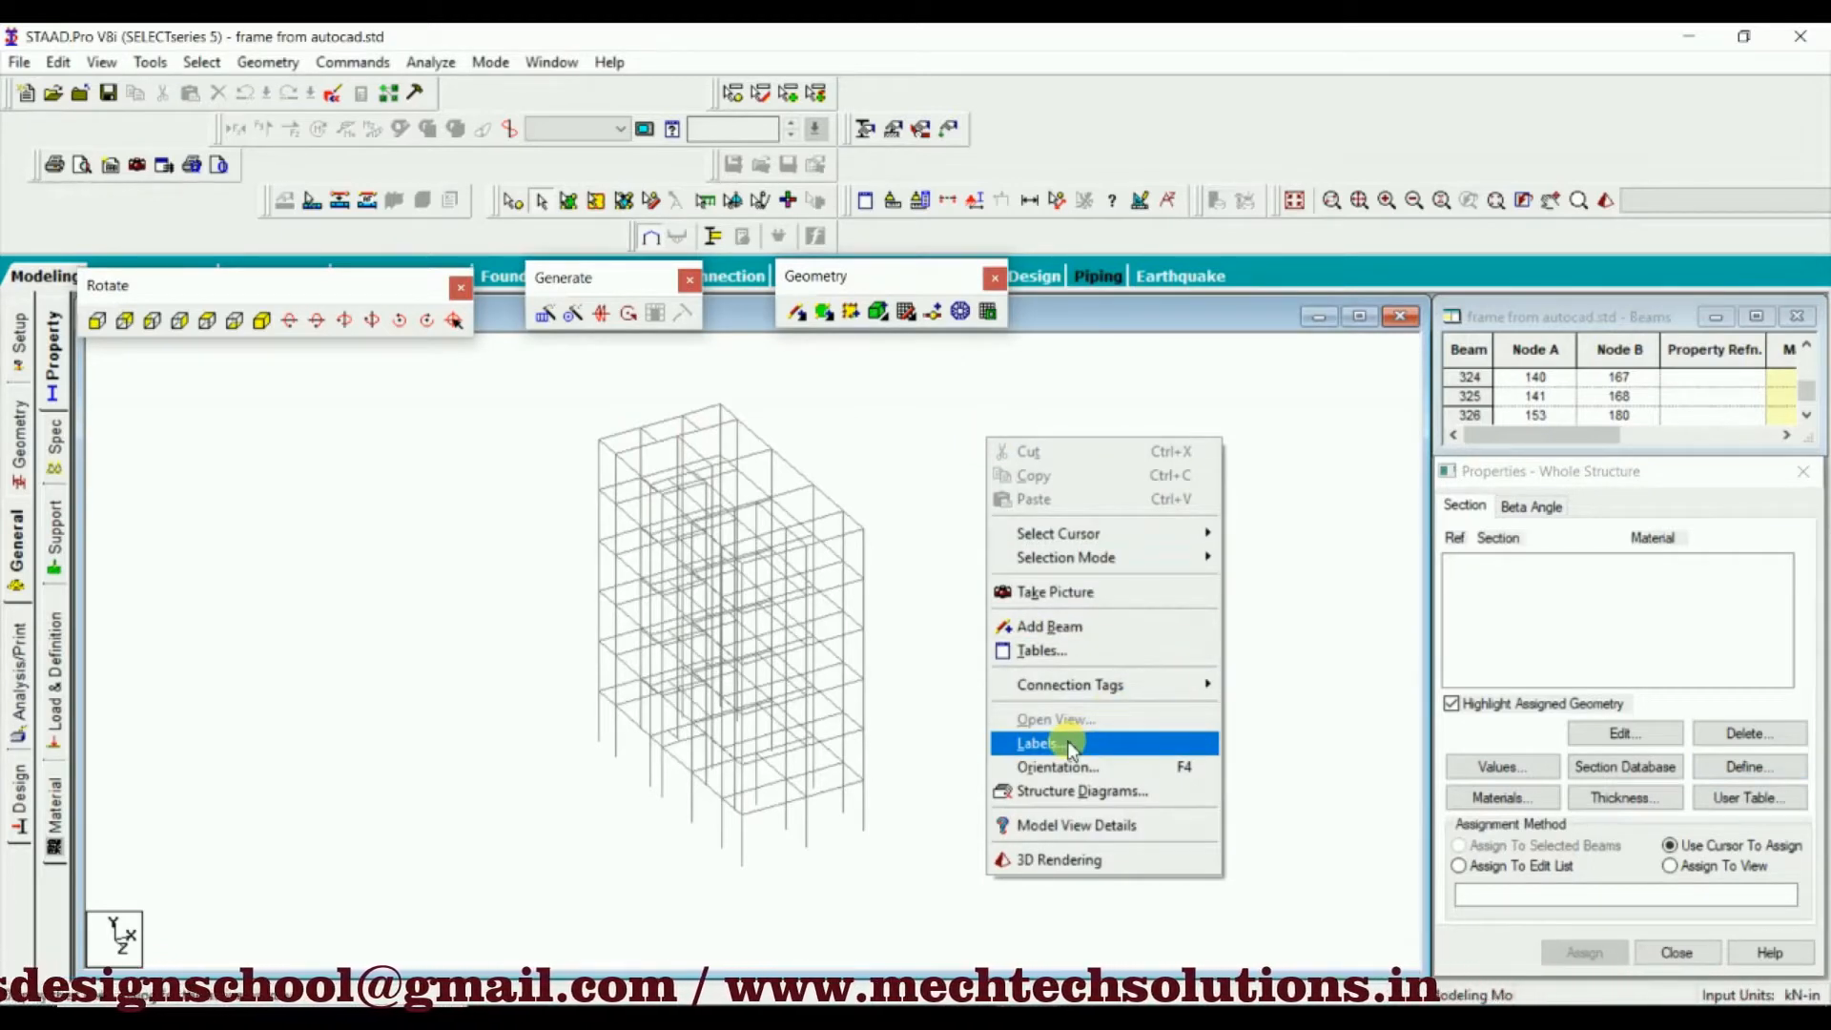
click(1041, 866)
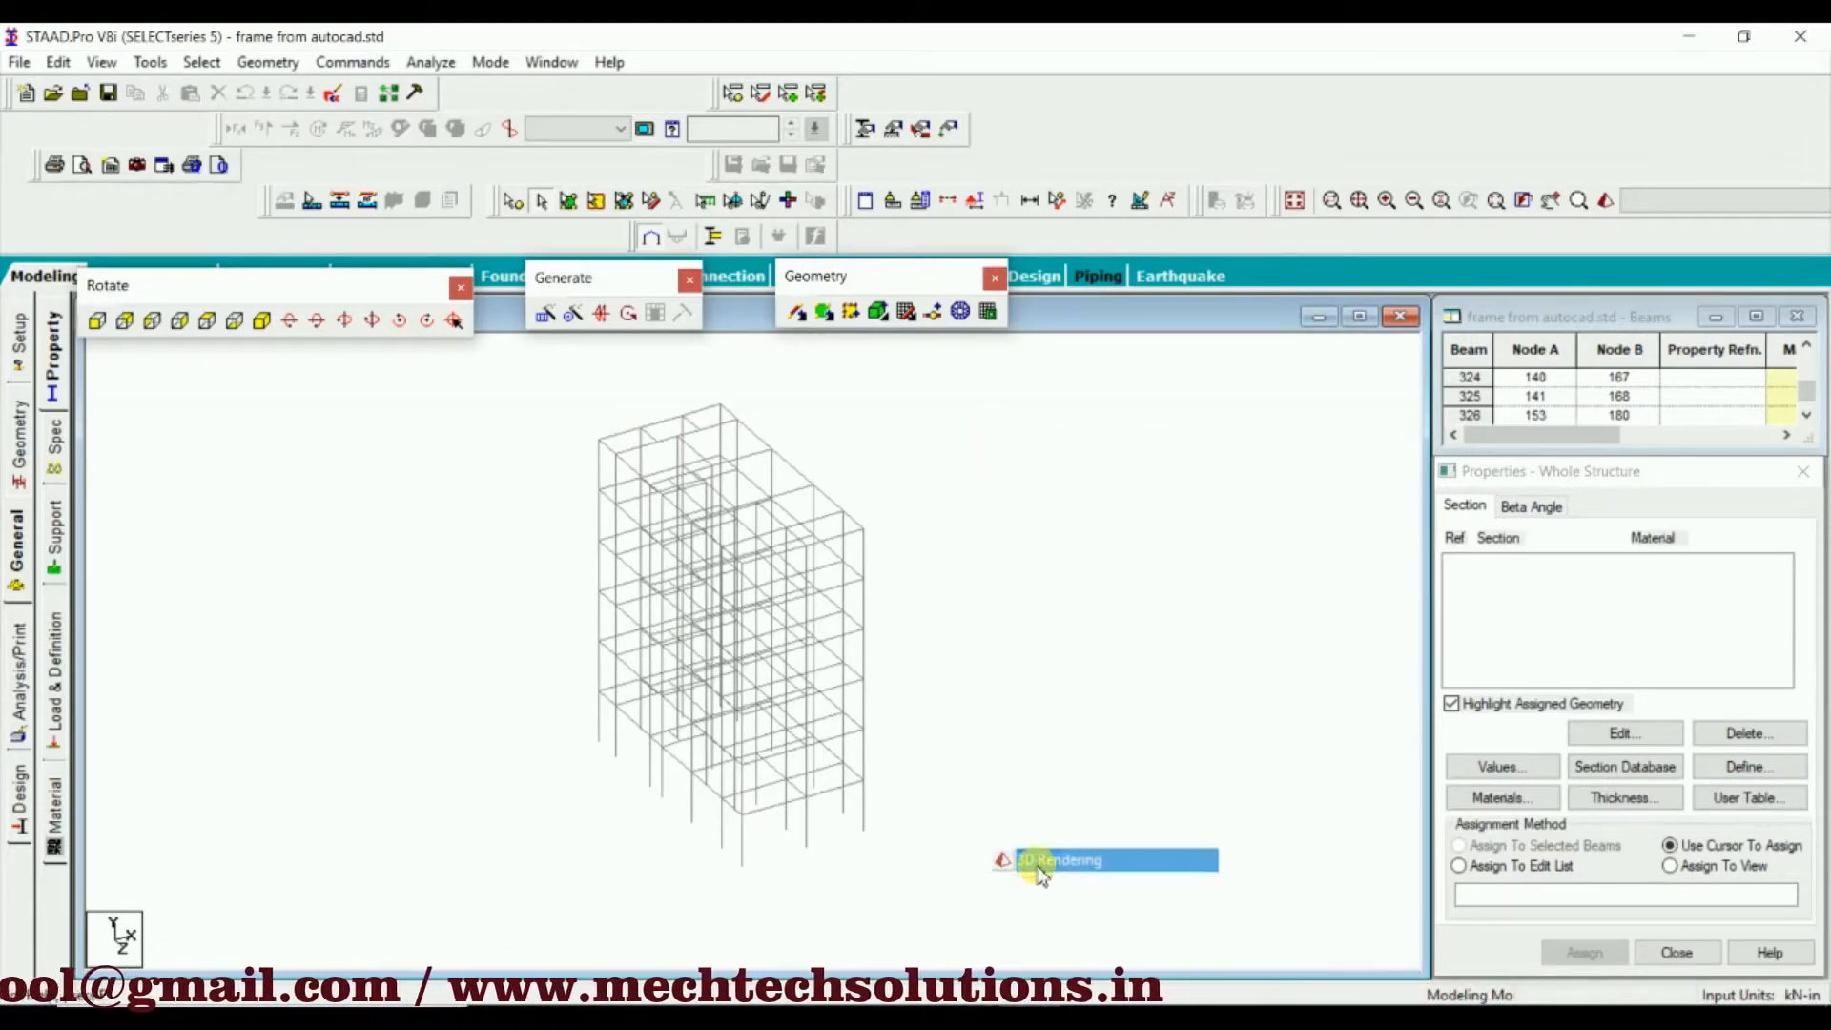
drag(985, 580, 753, 570)
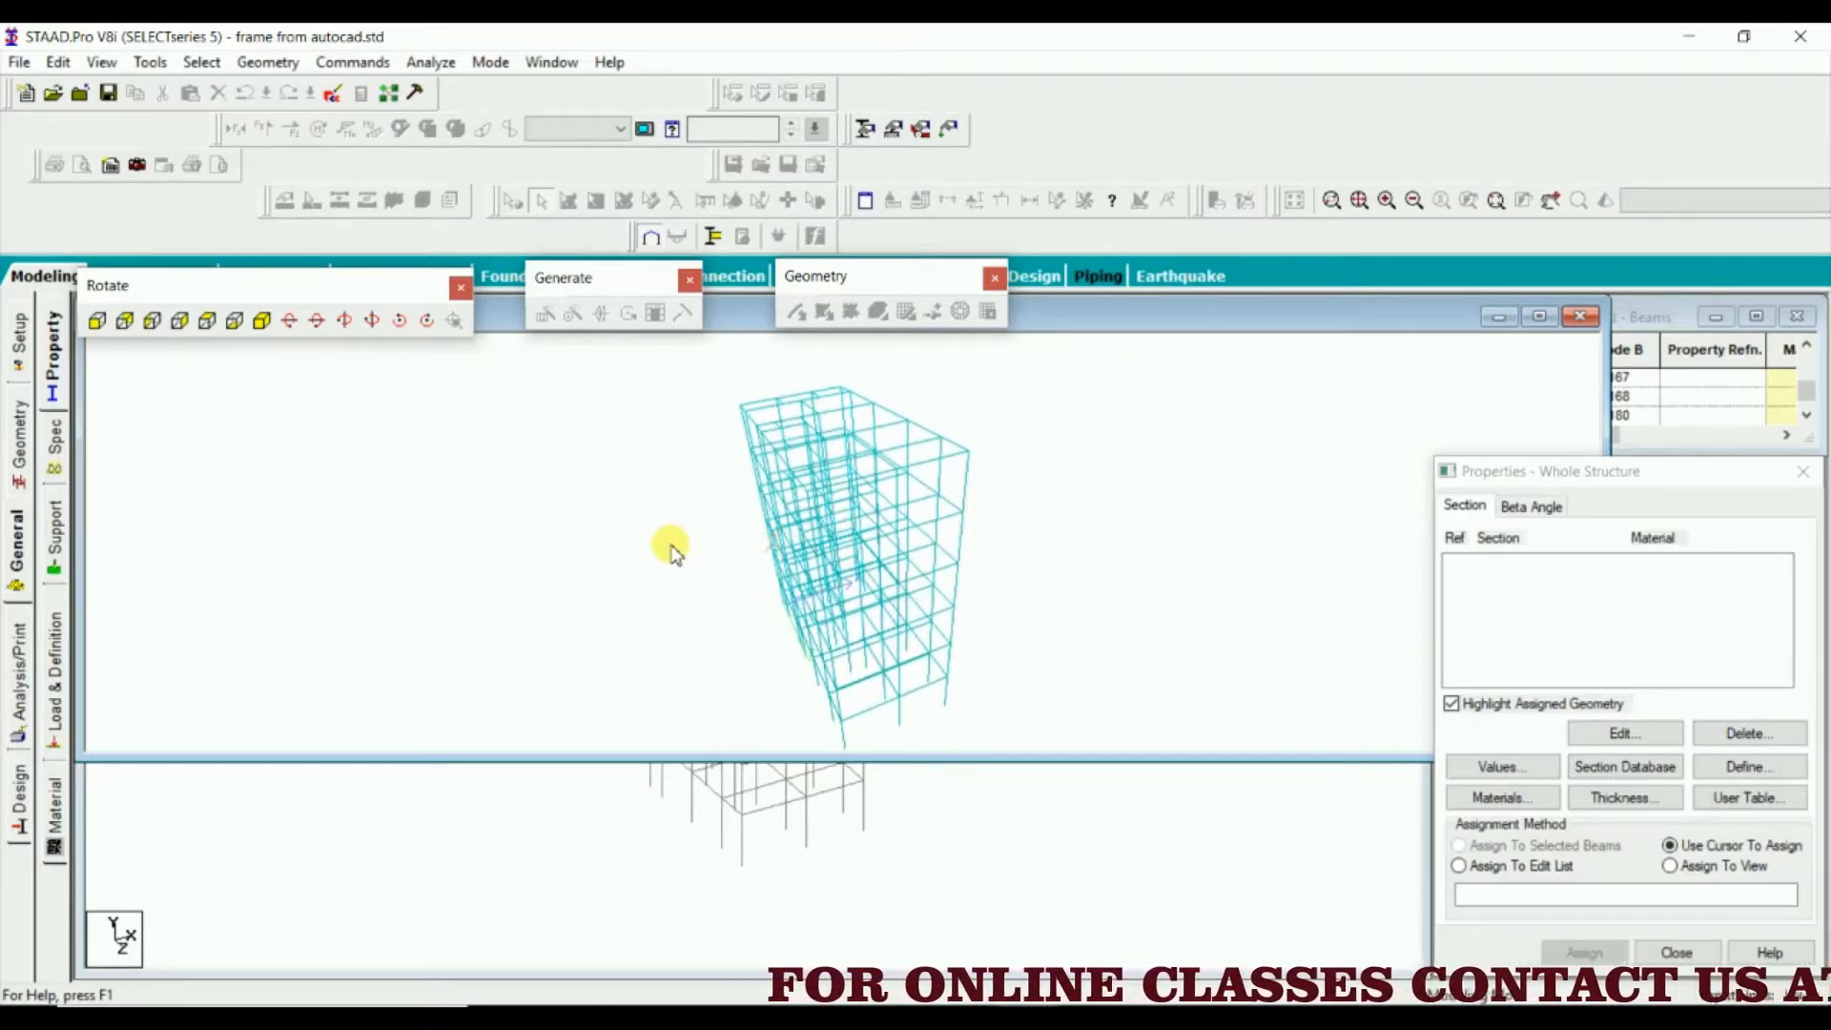
drag(915, 633, 845, 553)
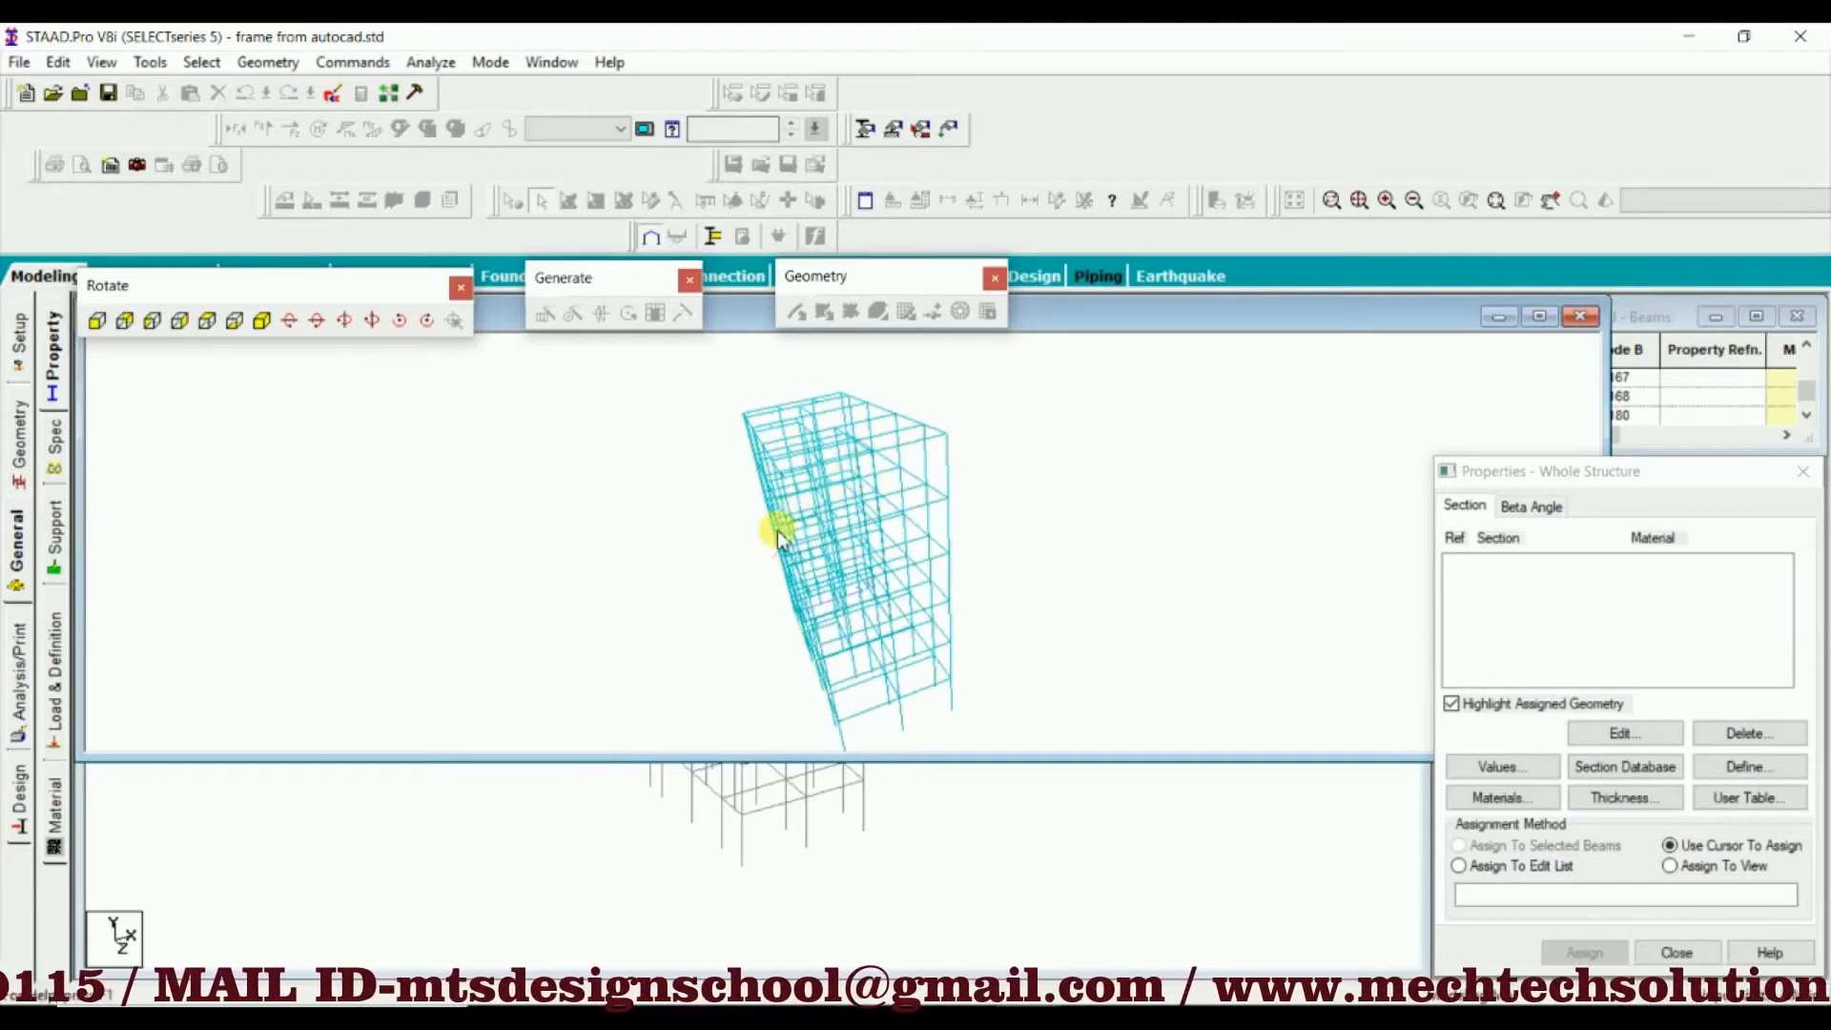
drag(731, 503, 1140, 510)
drag(828, 572, 1042, 540)
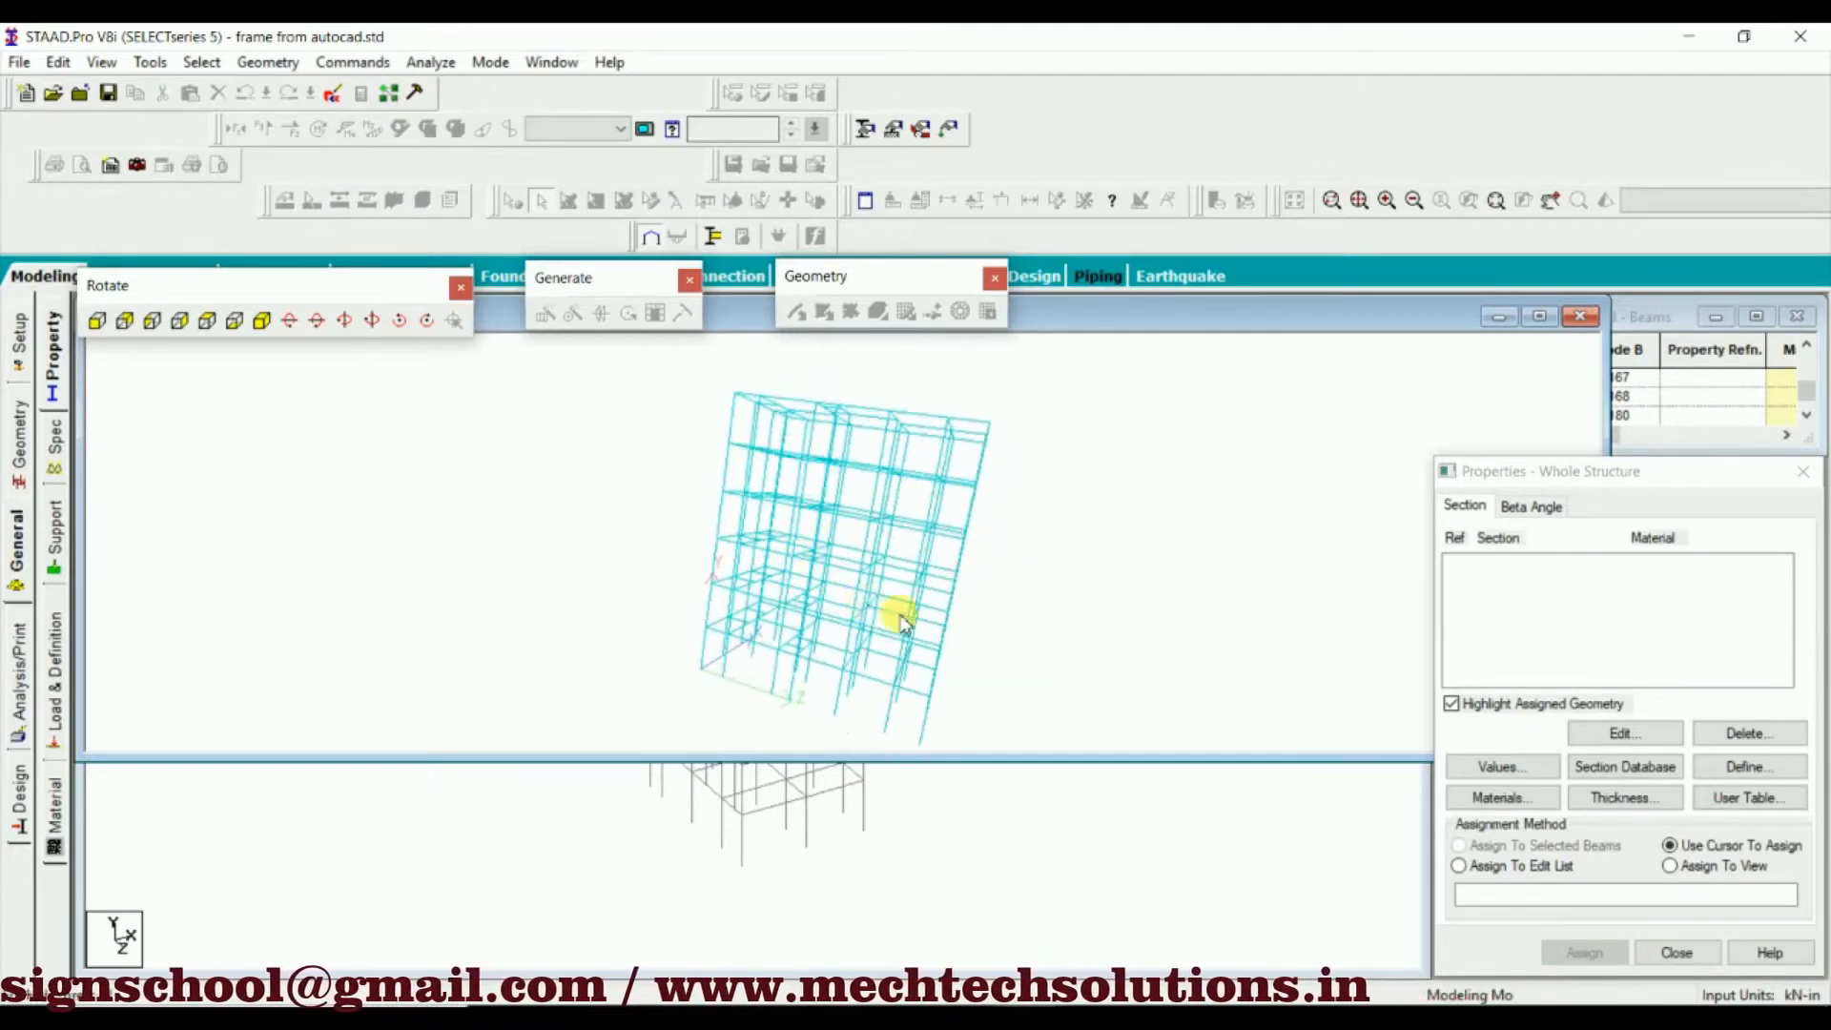
drag(891, 614, 1087, 625)
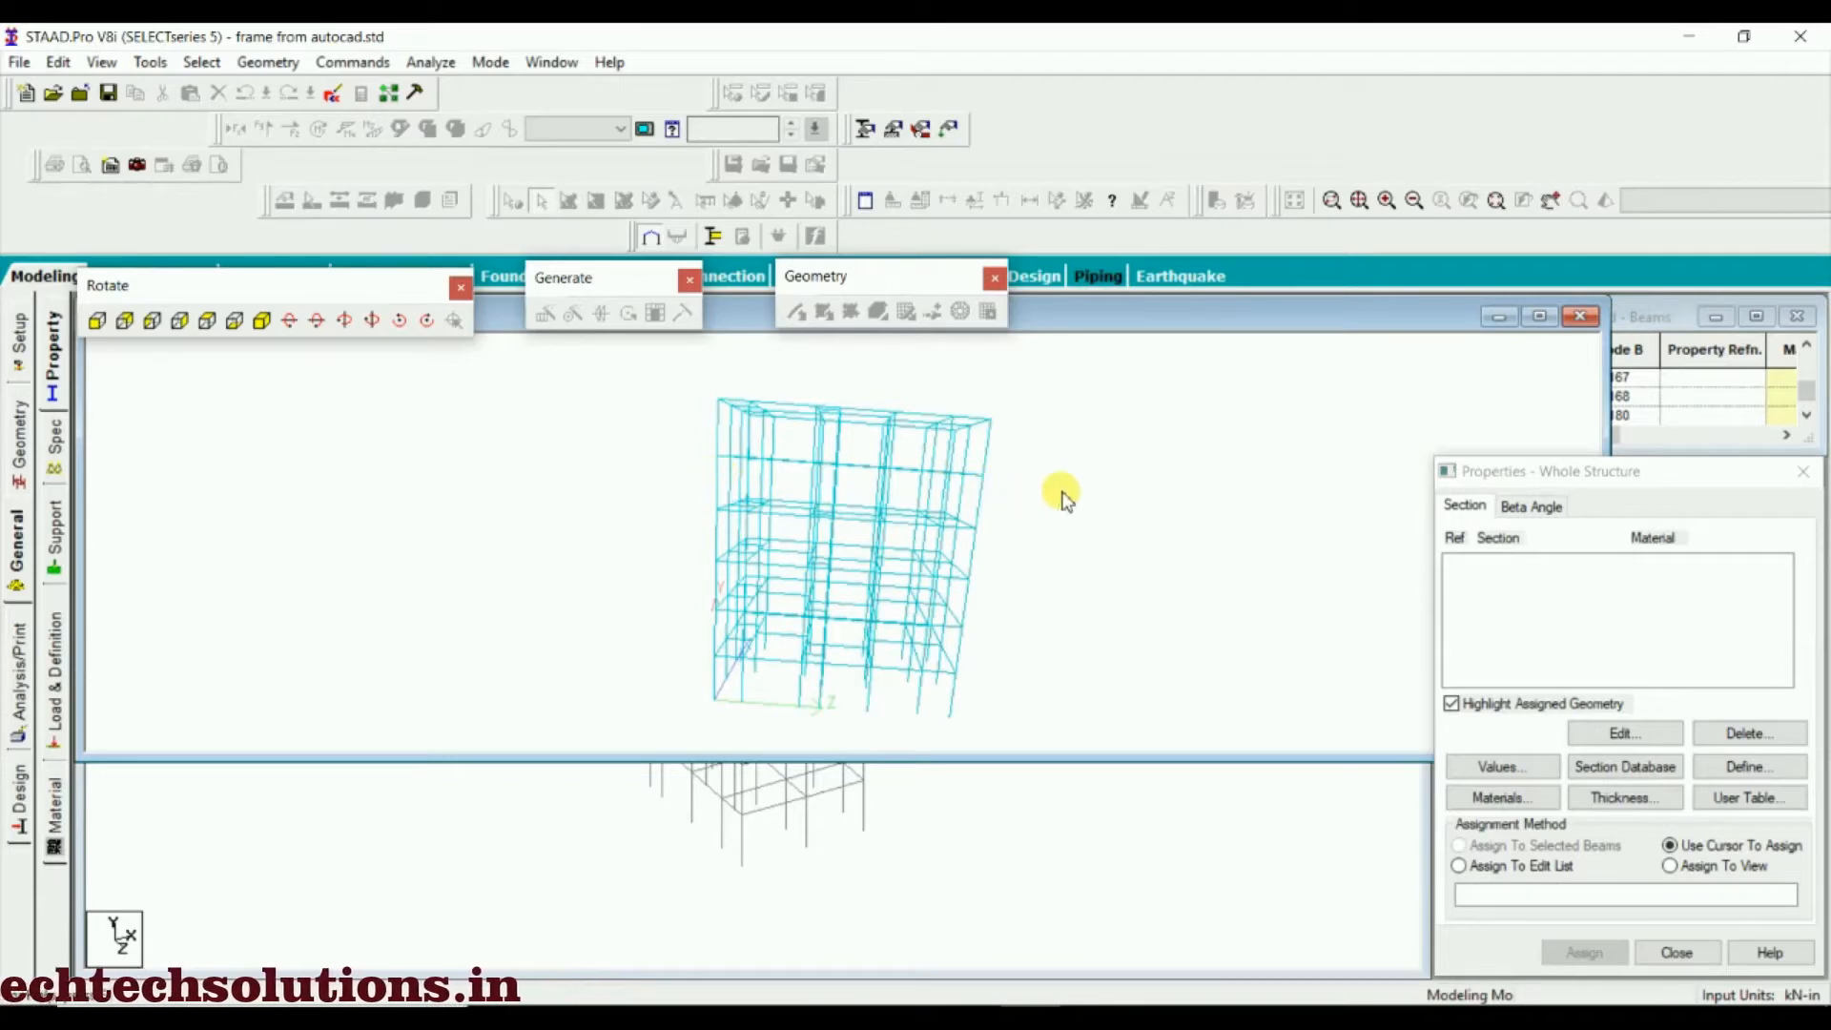
drag(1063, 498, 932, 531)
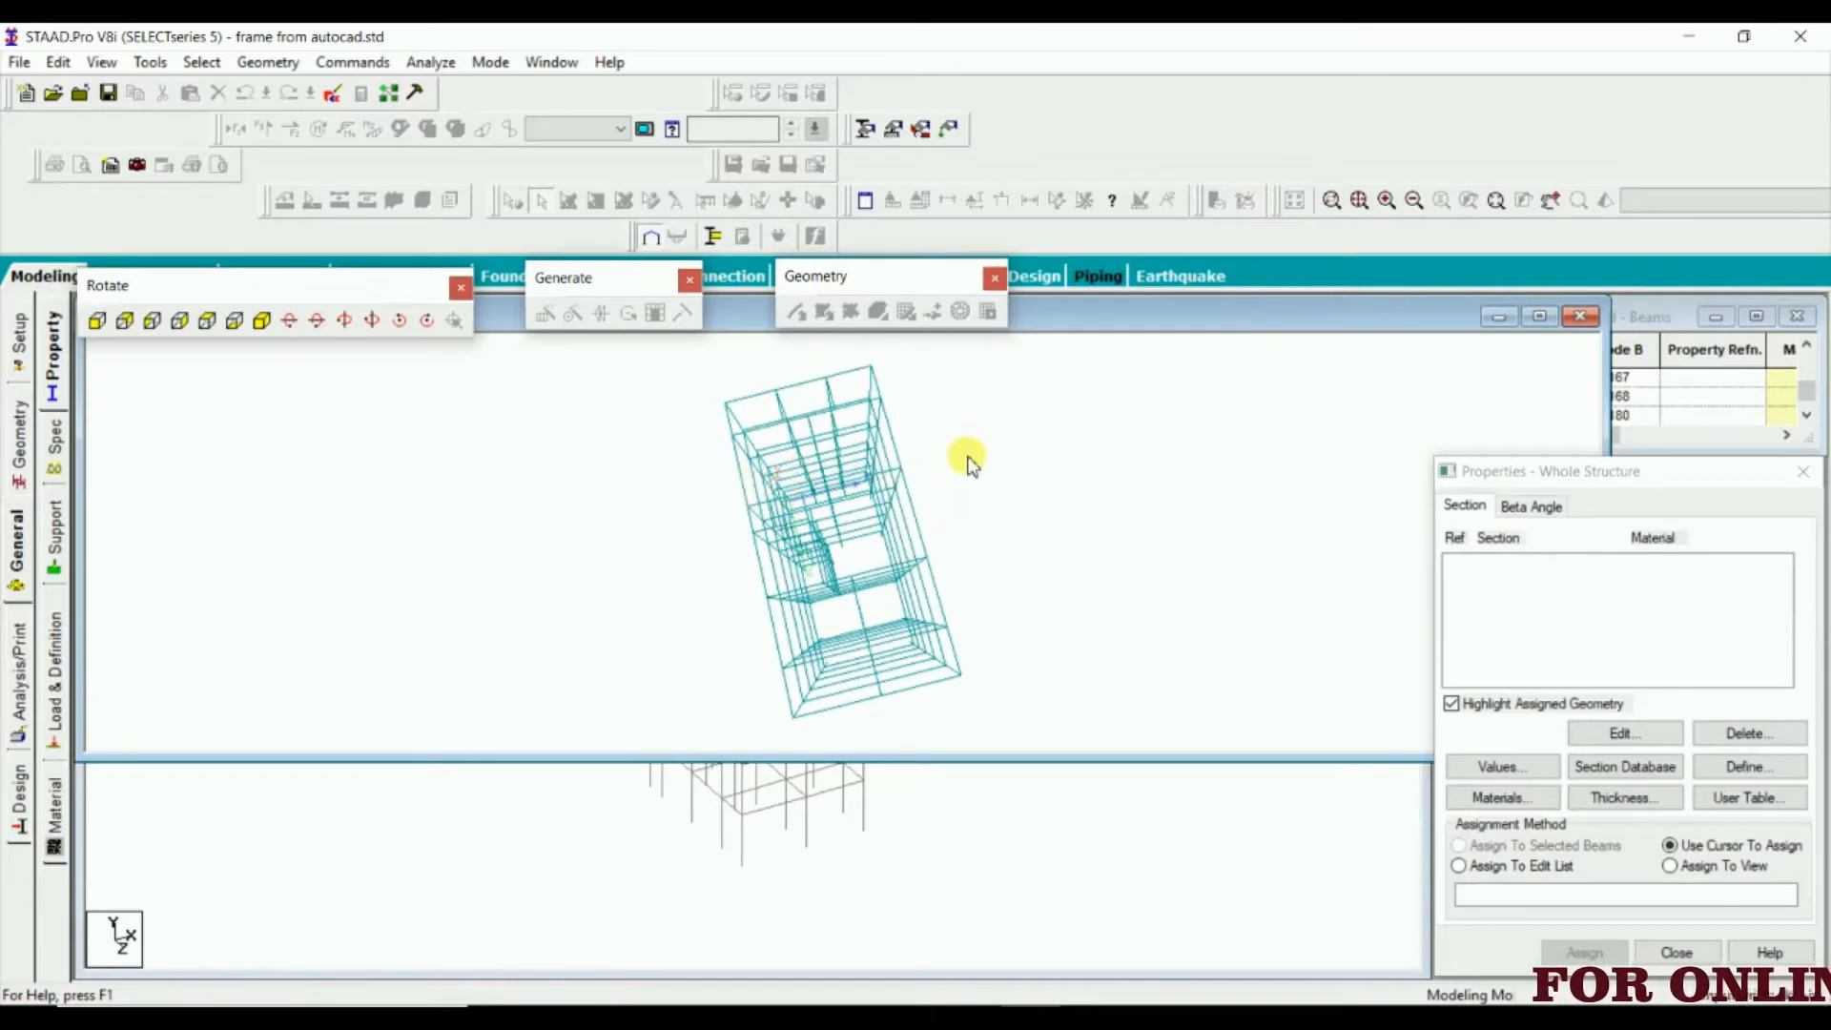
drag(845, 527, 838, 410)
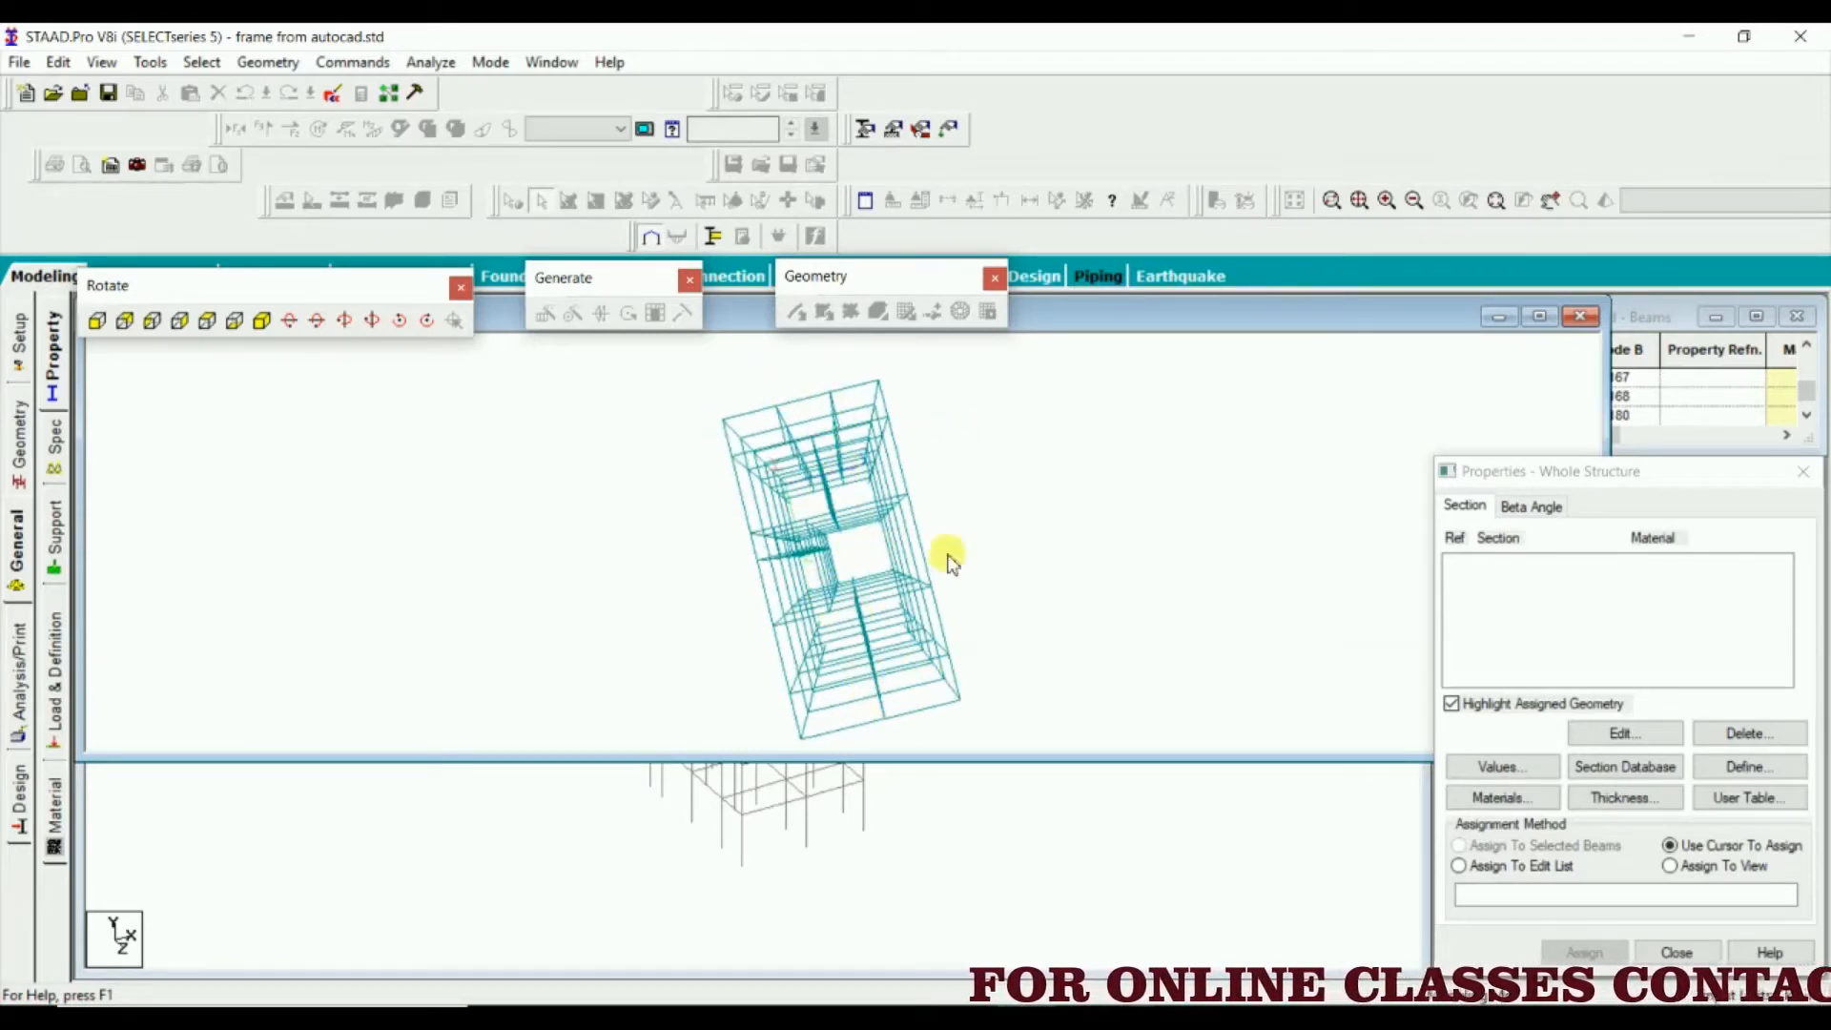
click(1580, 321)
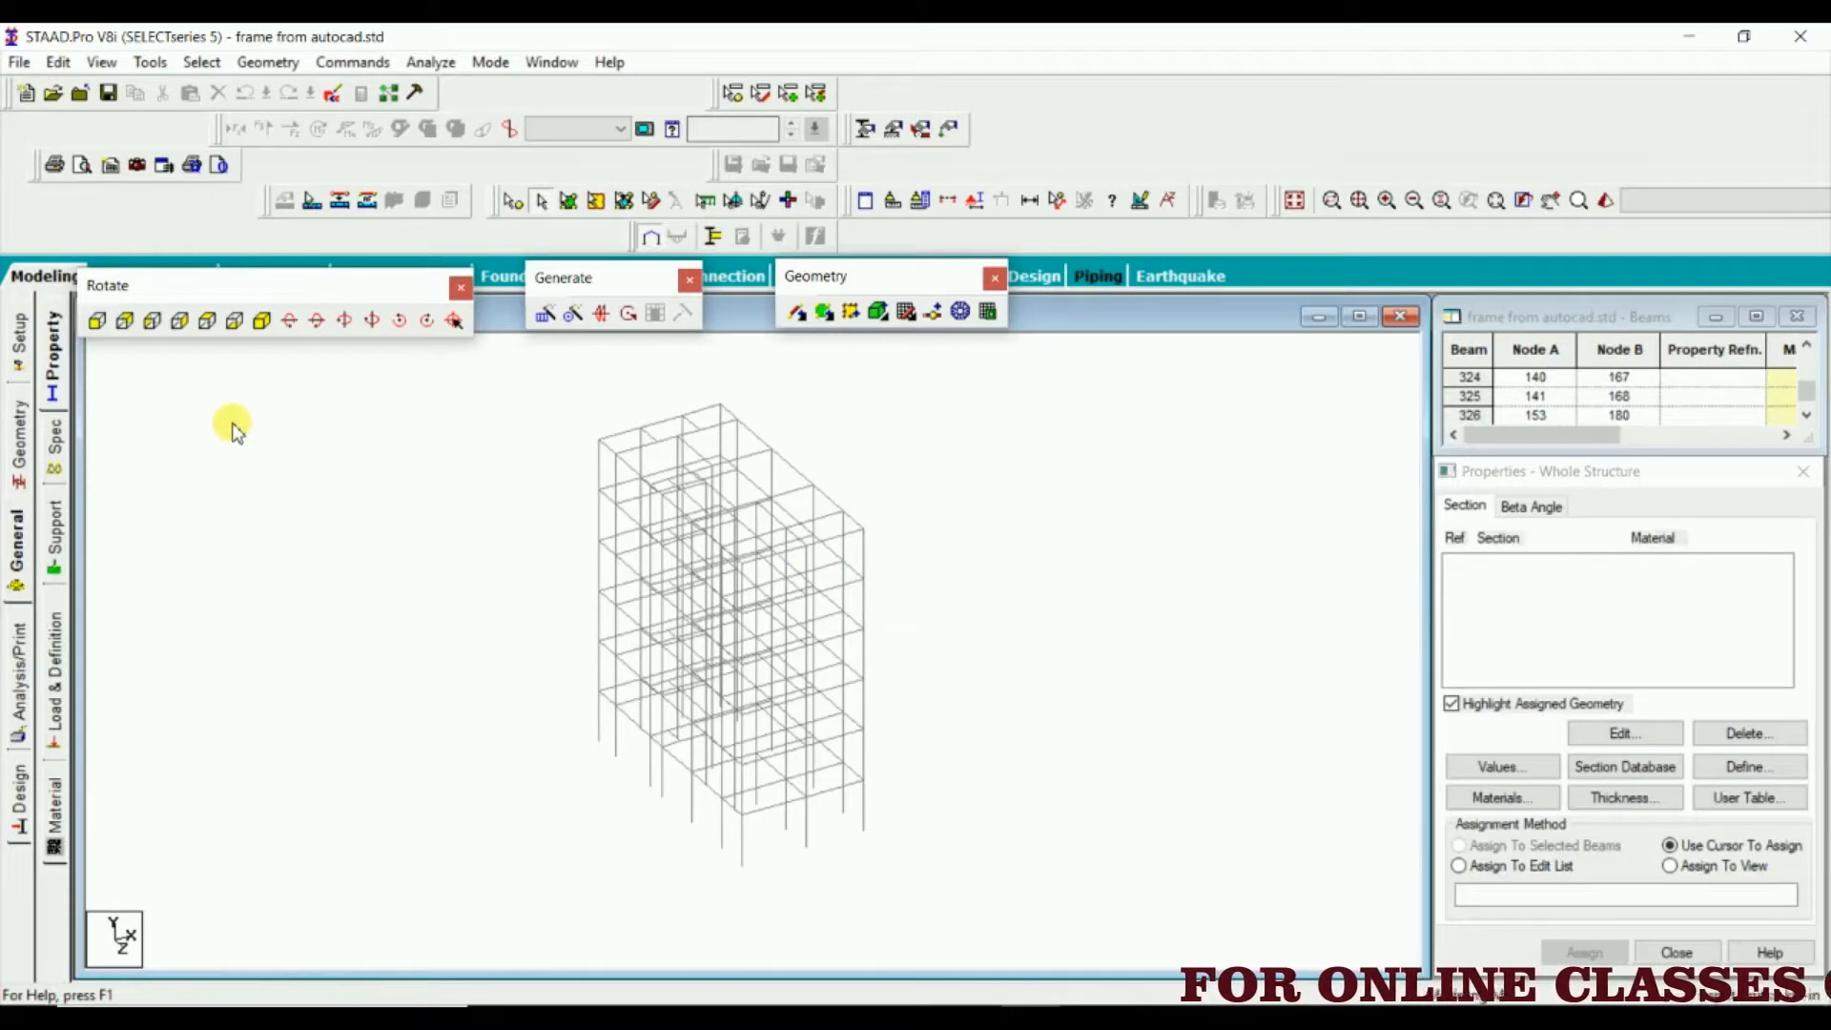
Show the whole frame in plan, viewed from +Y, with the upper-right corner of the plan enlarged
click(209, 322)
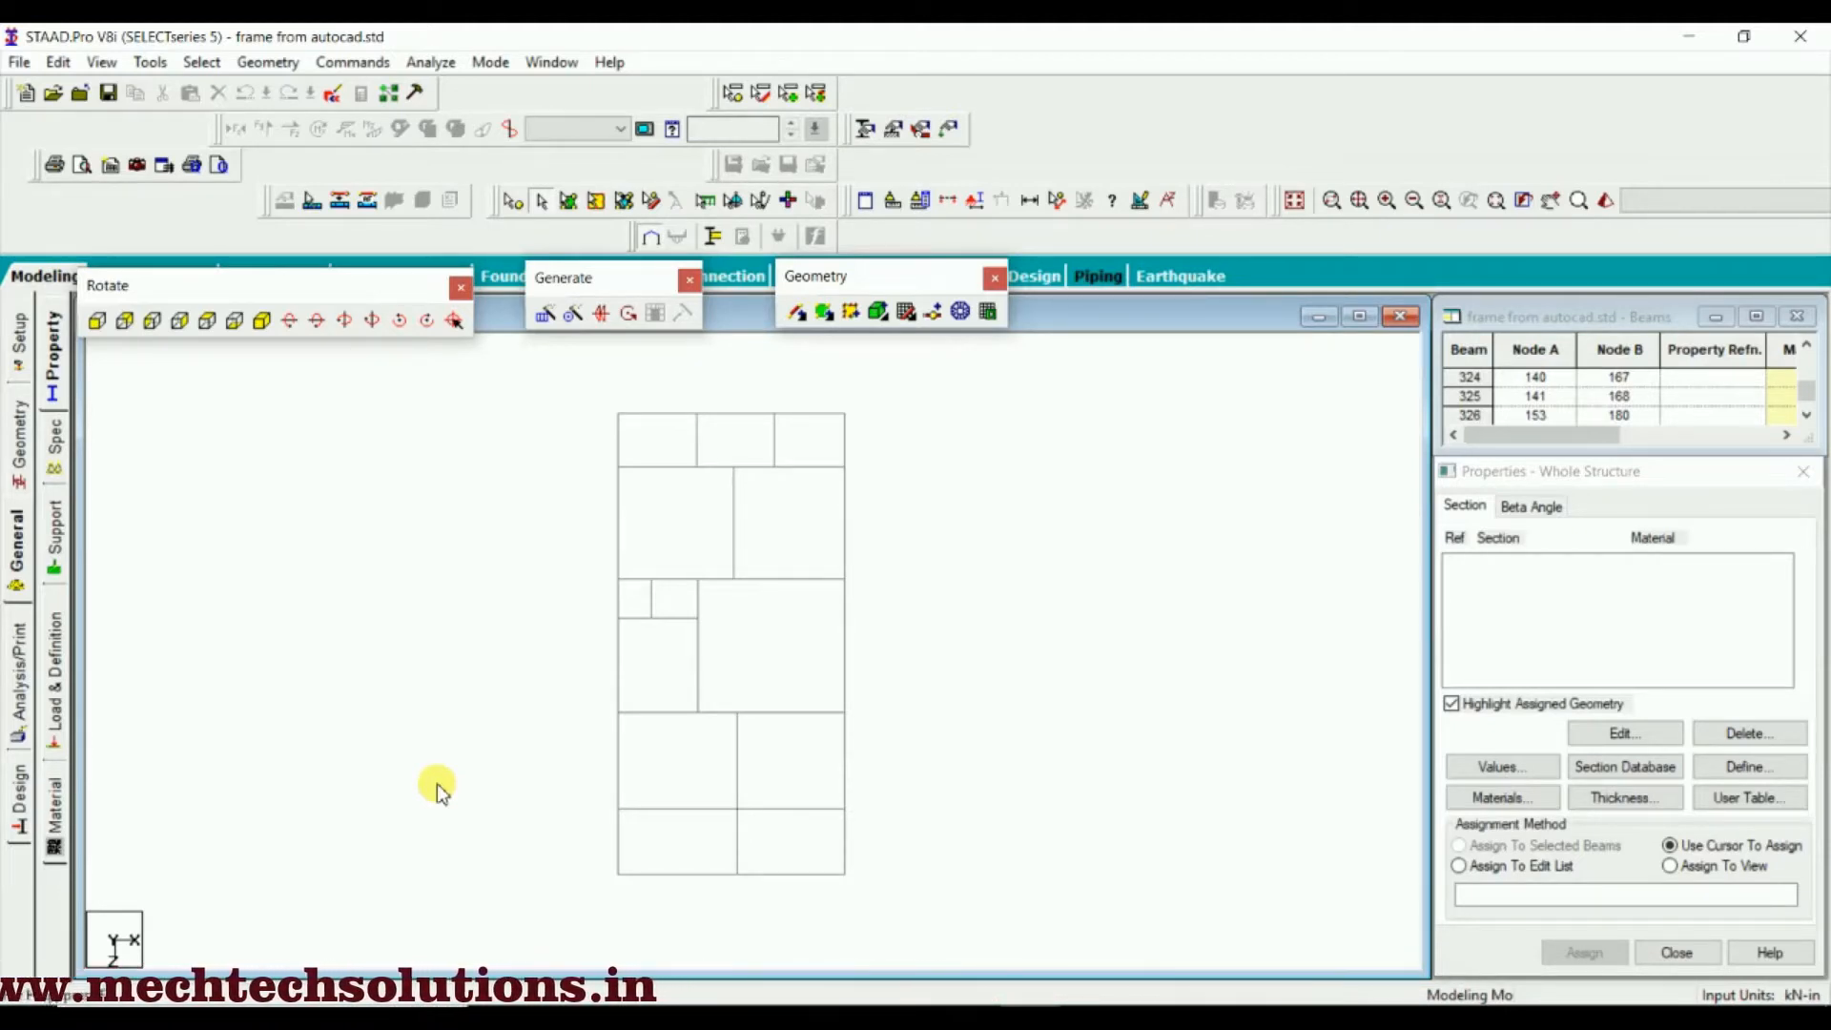
scroll(855, 426, up, 2)
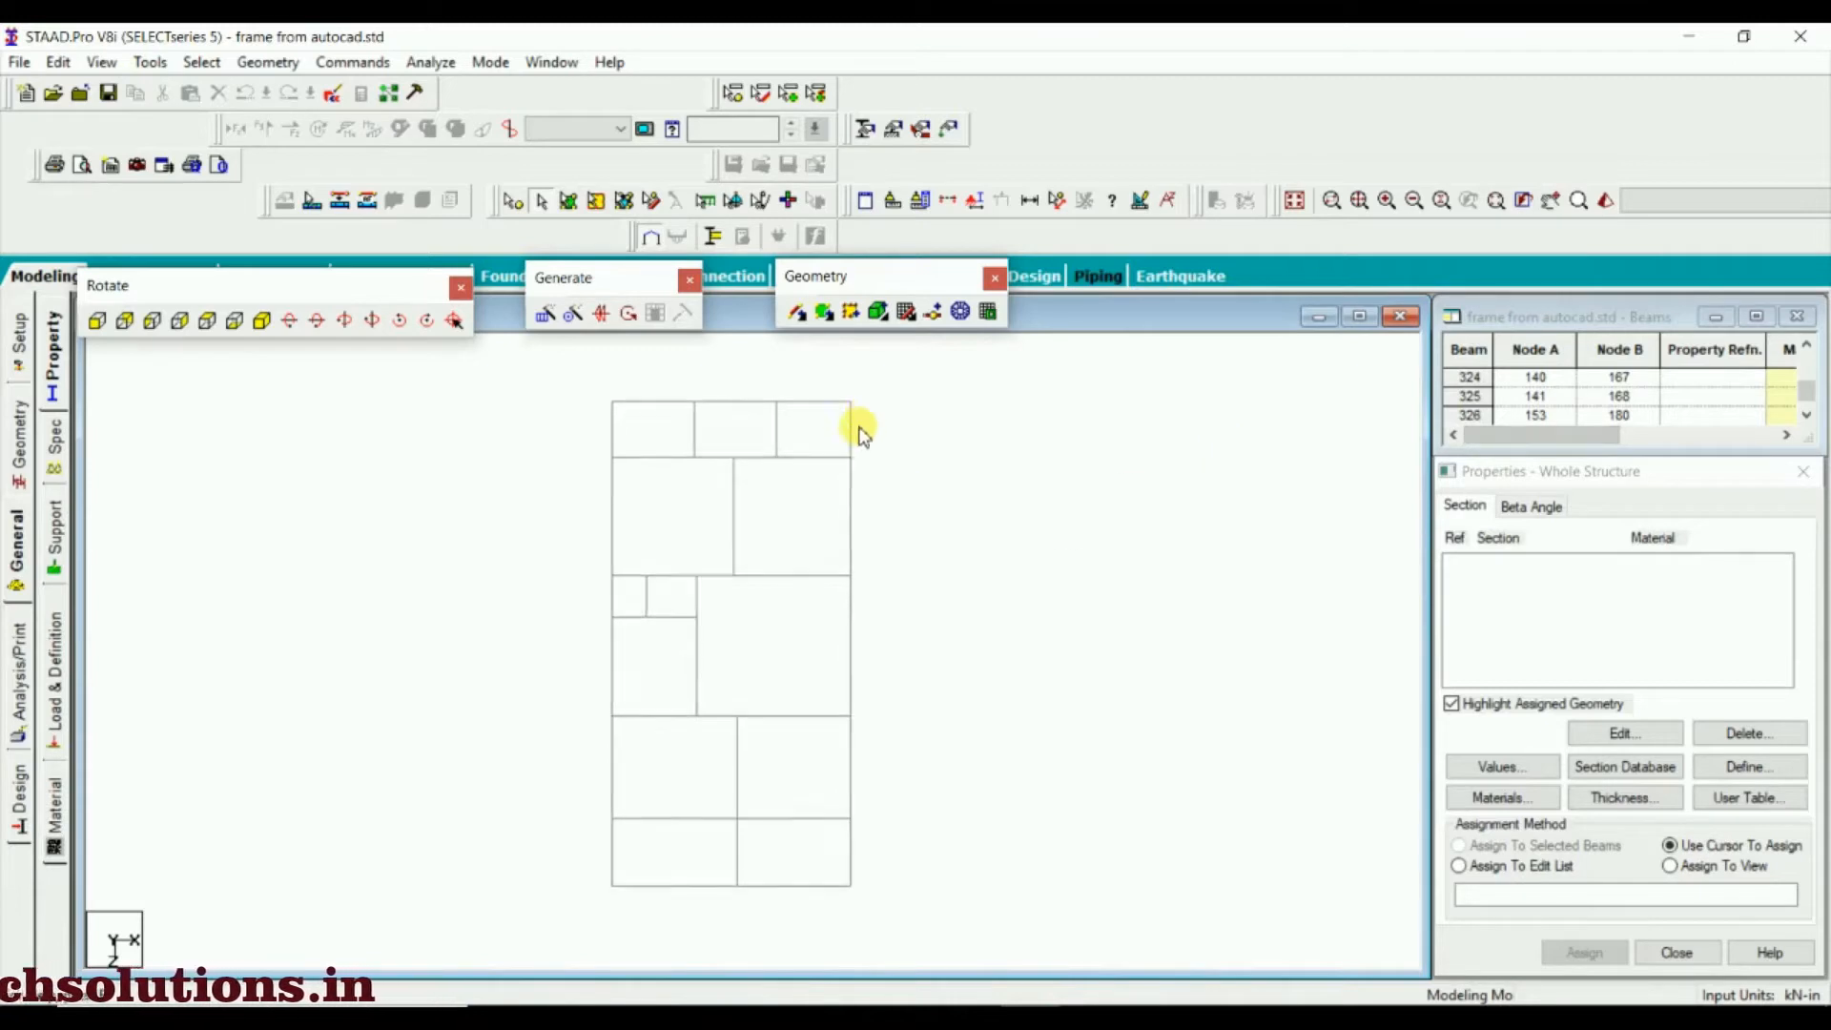
mouse_move(797, 444)
middle_down()
mouse_move(807, 663)
mouse_move(809, 619)
middle_up()
scroll(830, 668, up, 2)
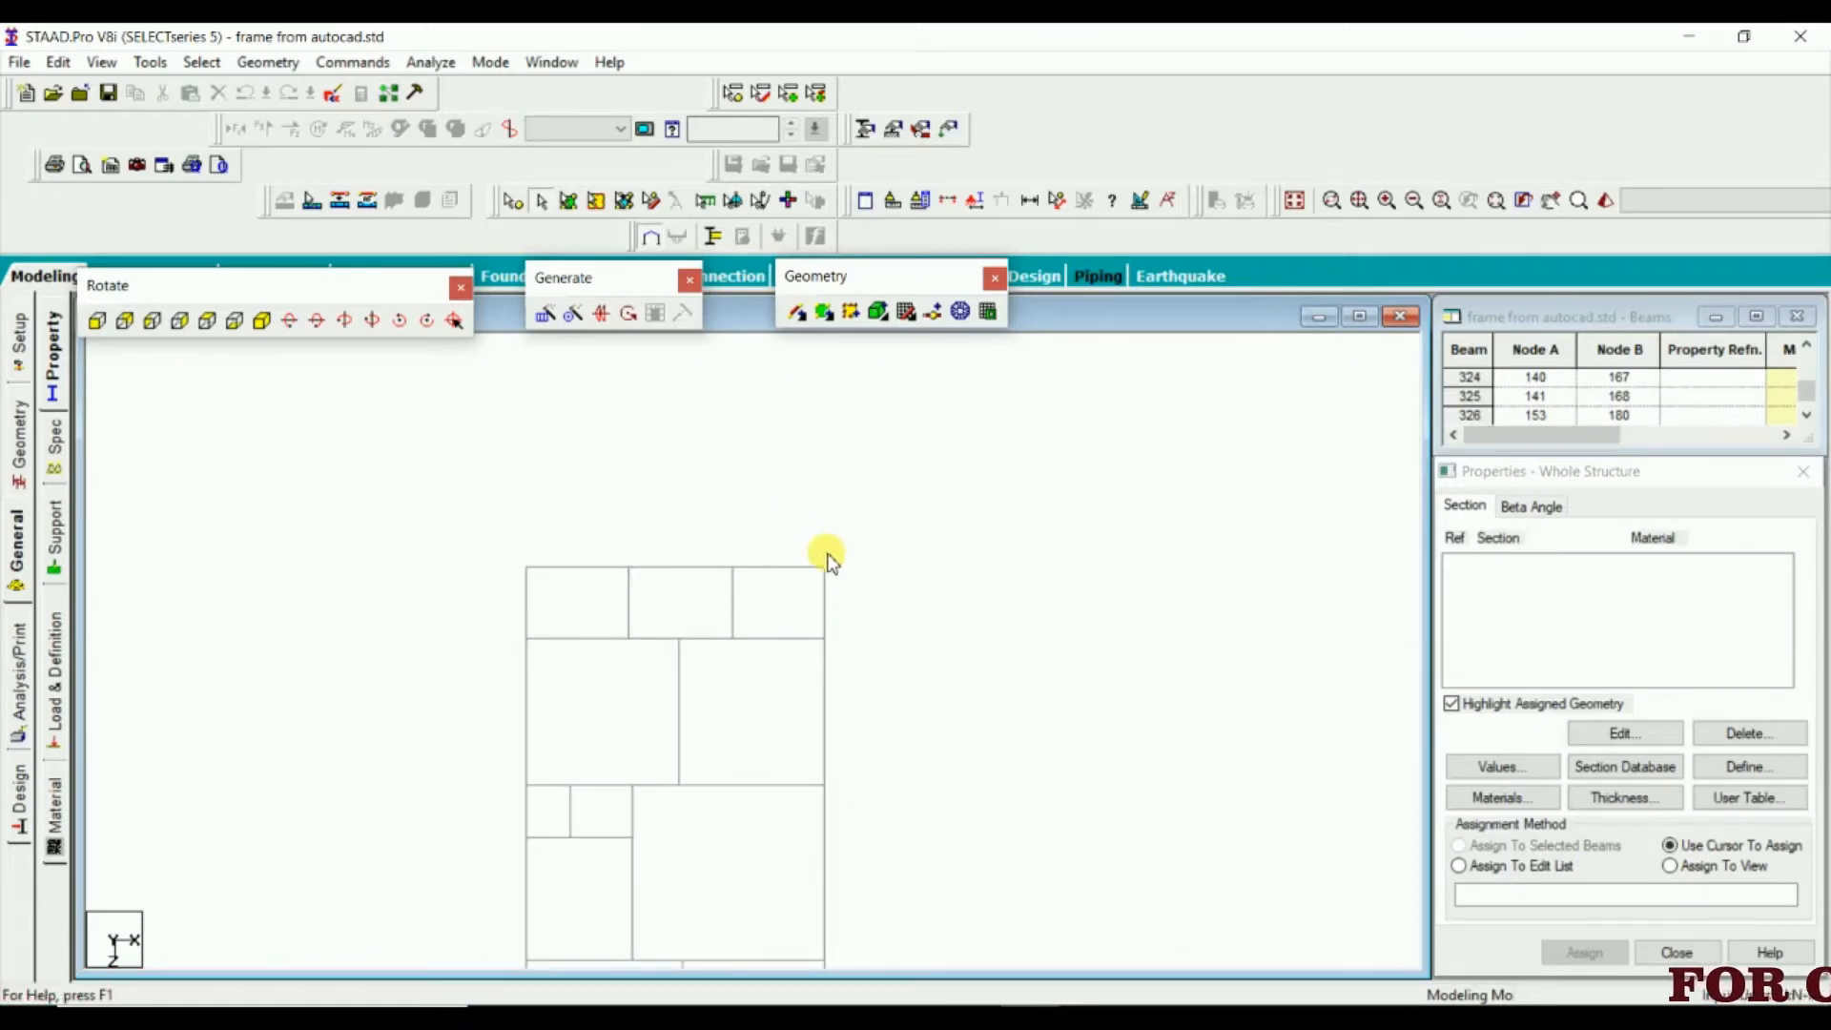
Try to select the columns at the plan's upper-right corner with a small selection window, and clear the selection
click(821, 570)
click(817, 548)
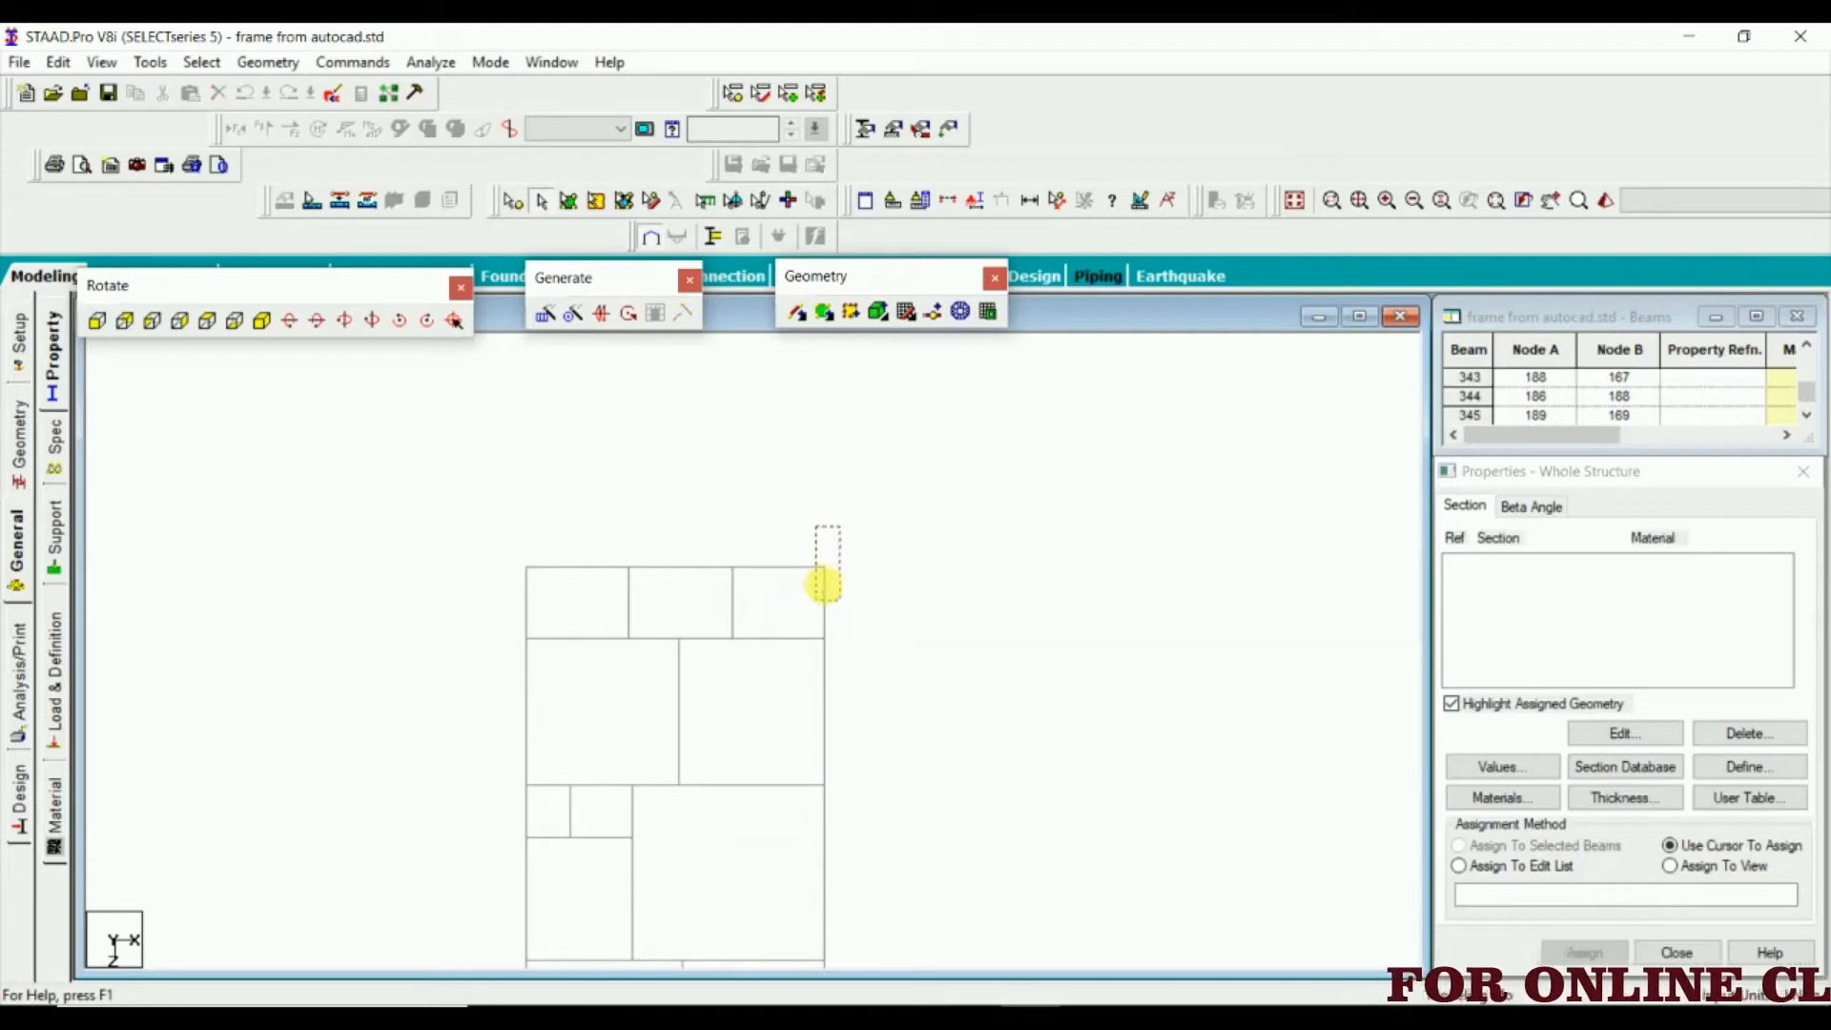
click(824, 596)
click(801, 558)
click(826, 576)
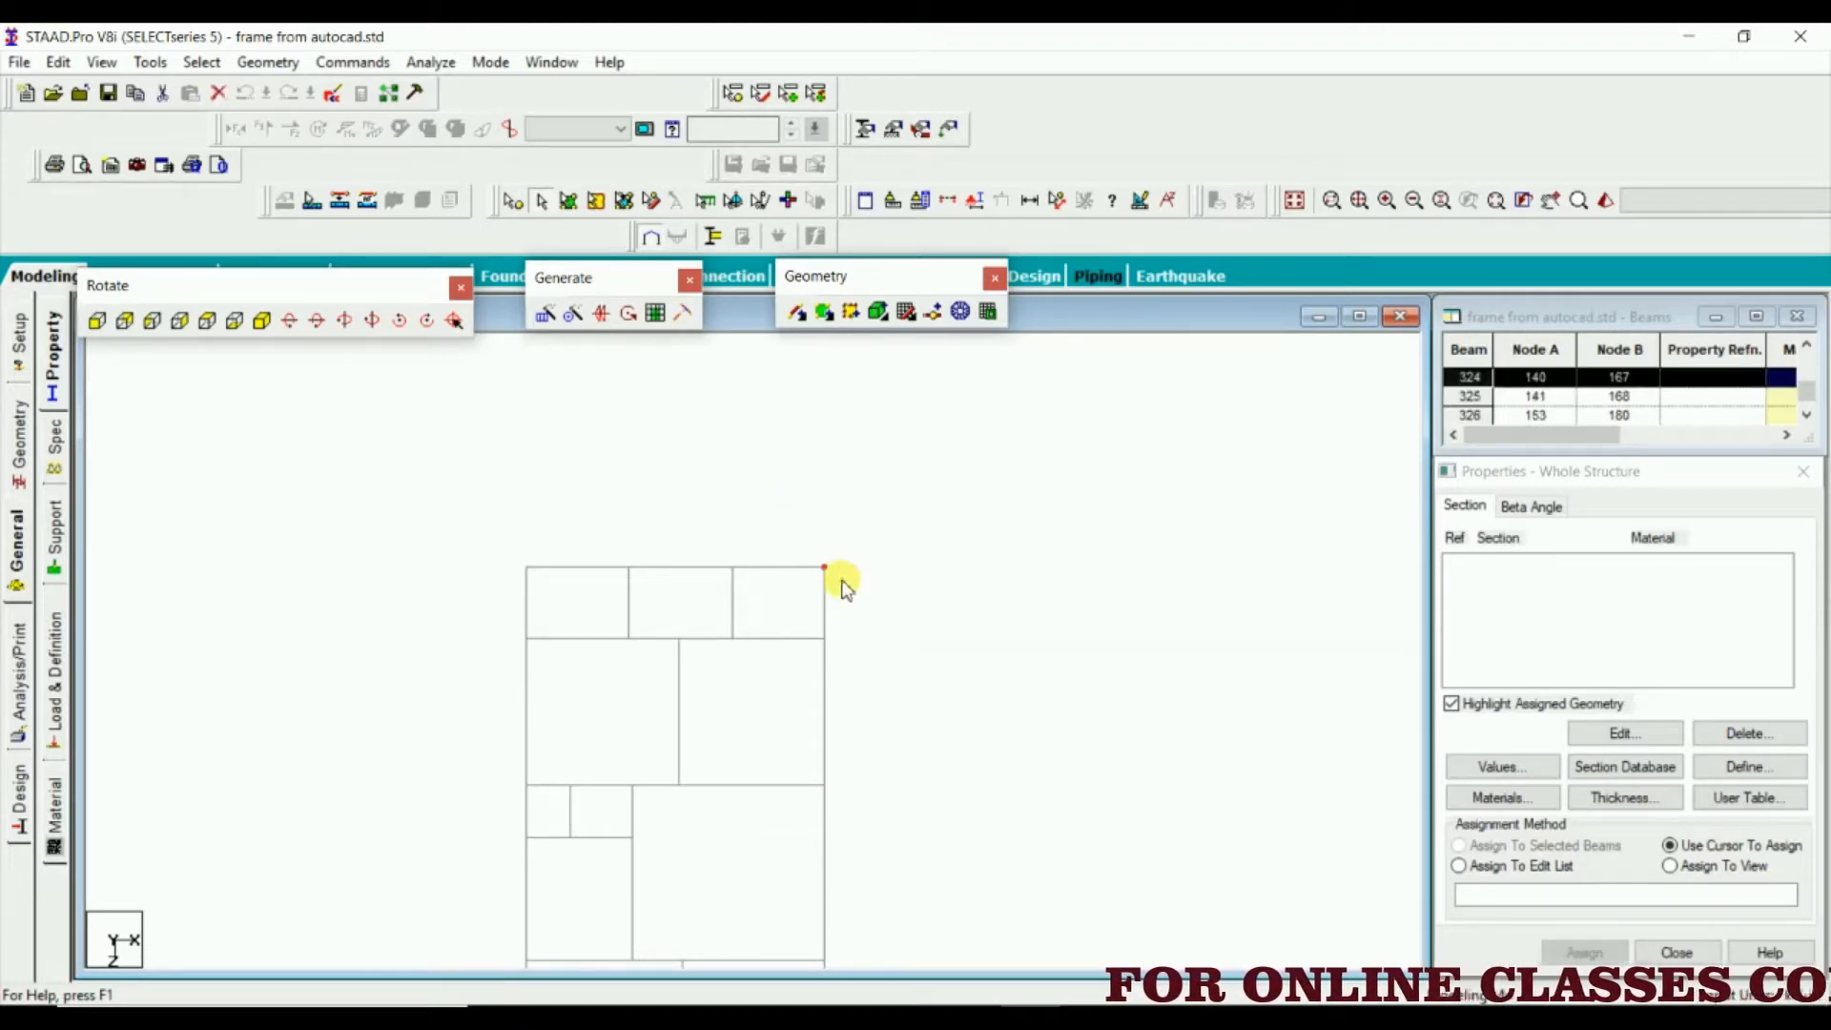
click(845, 592)
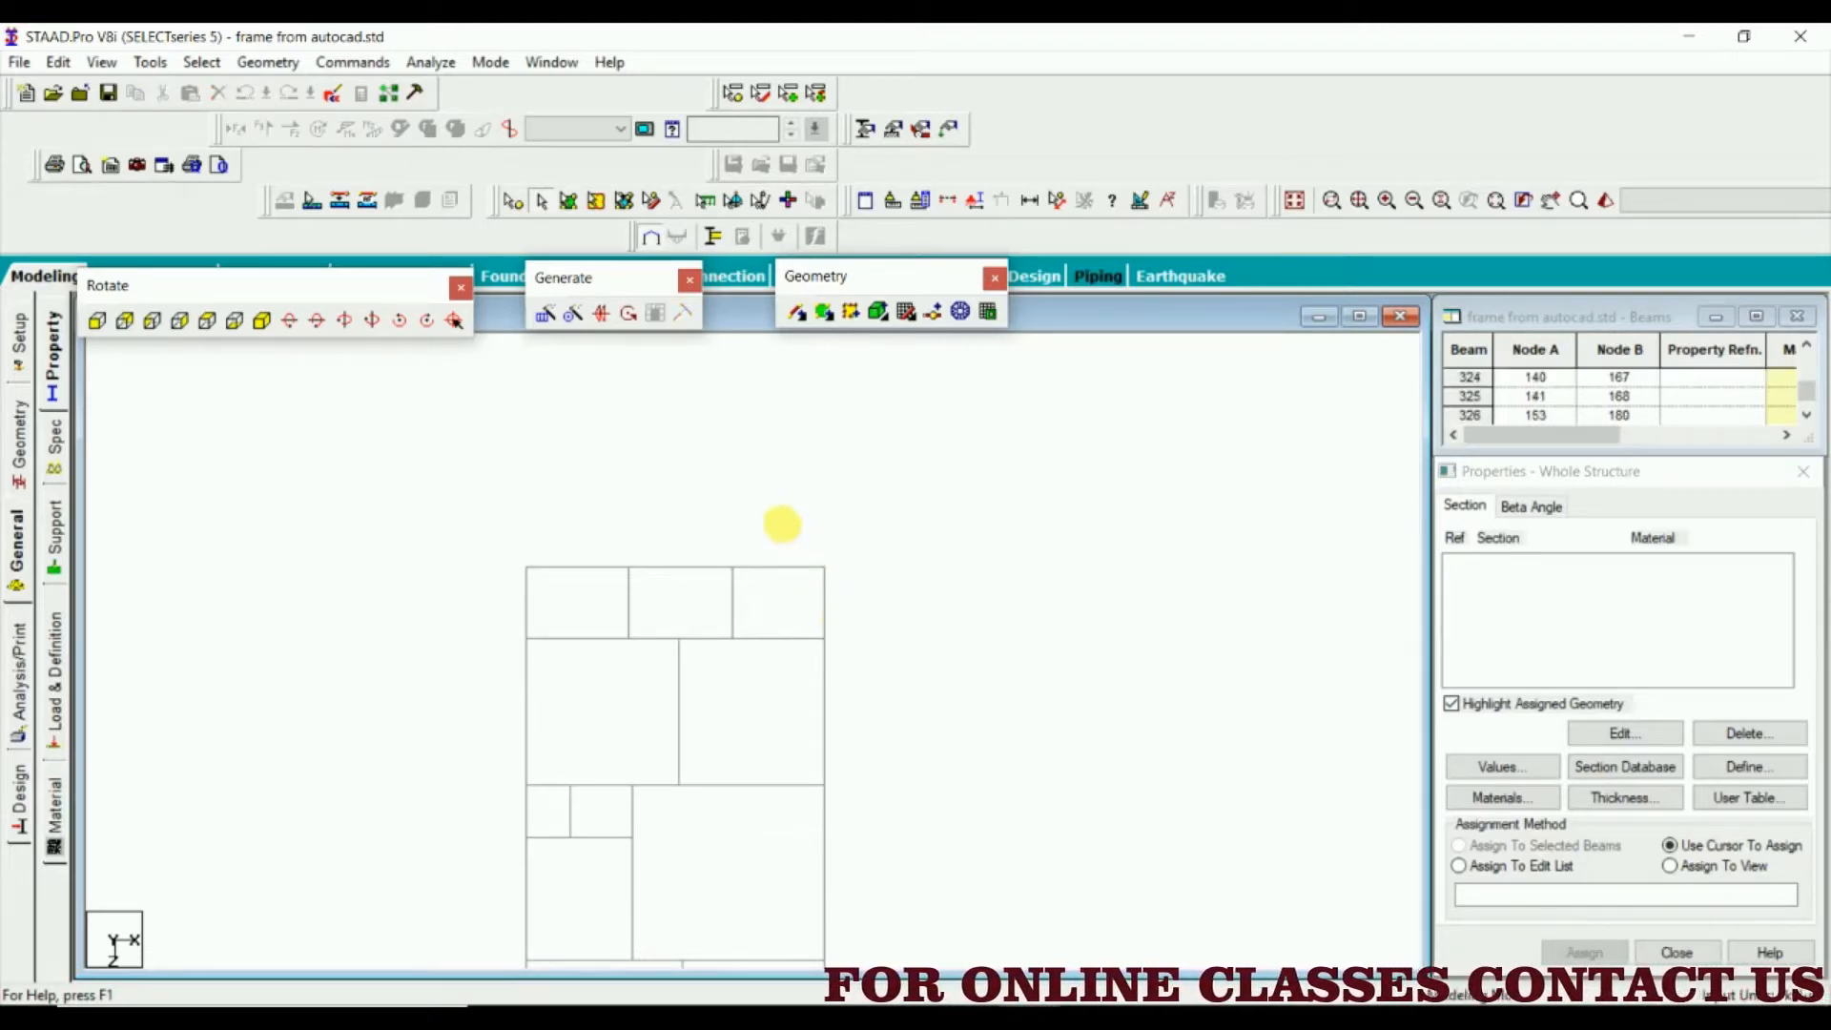
Repeat the window selection of the upper-right corner columns several times in the plan, clearing the selection each time
drag(797, 539, 848, 589)
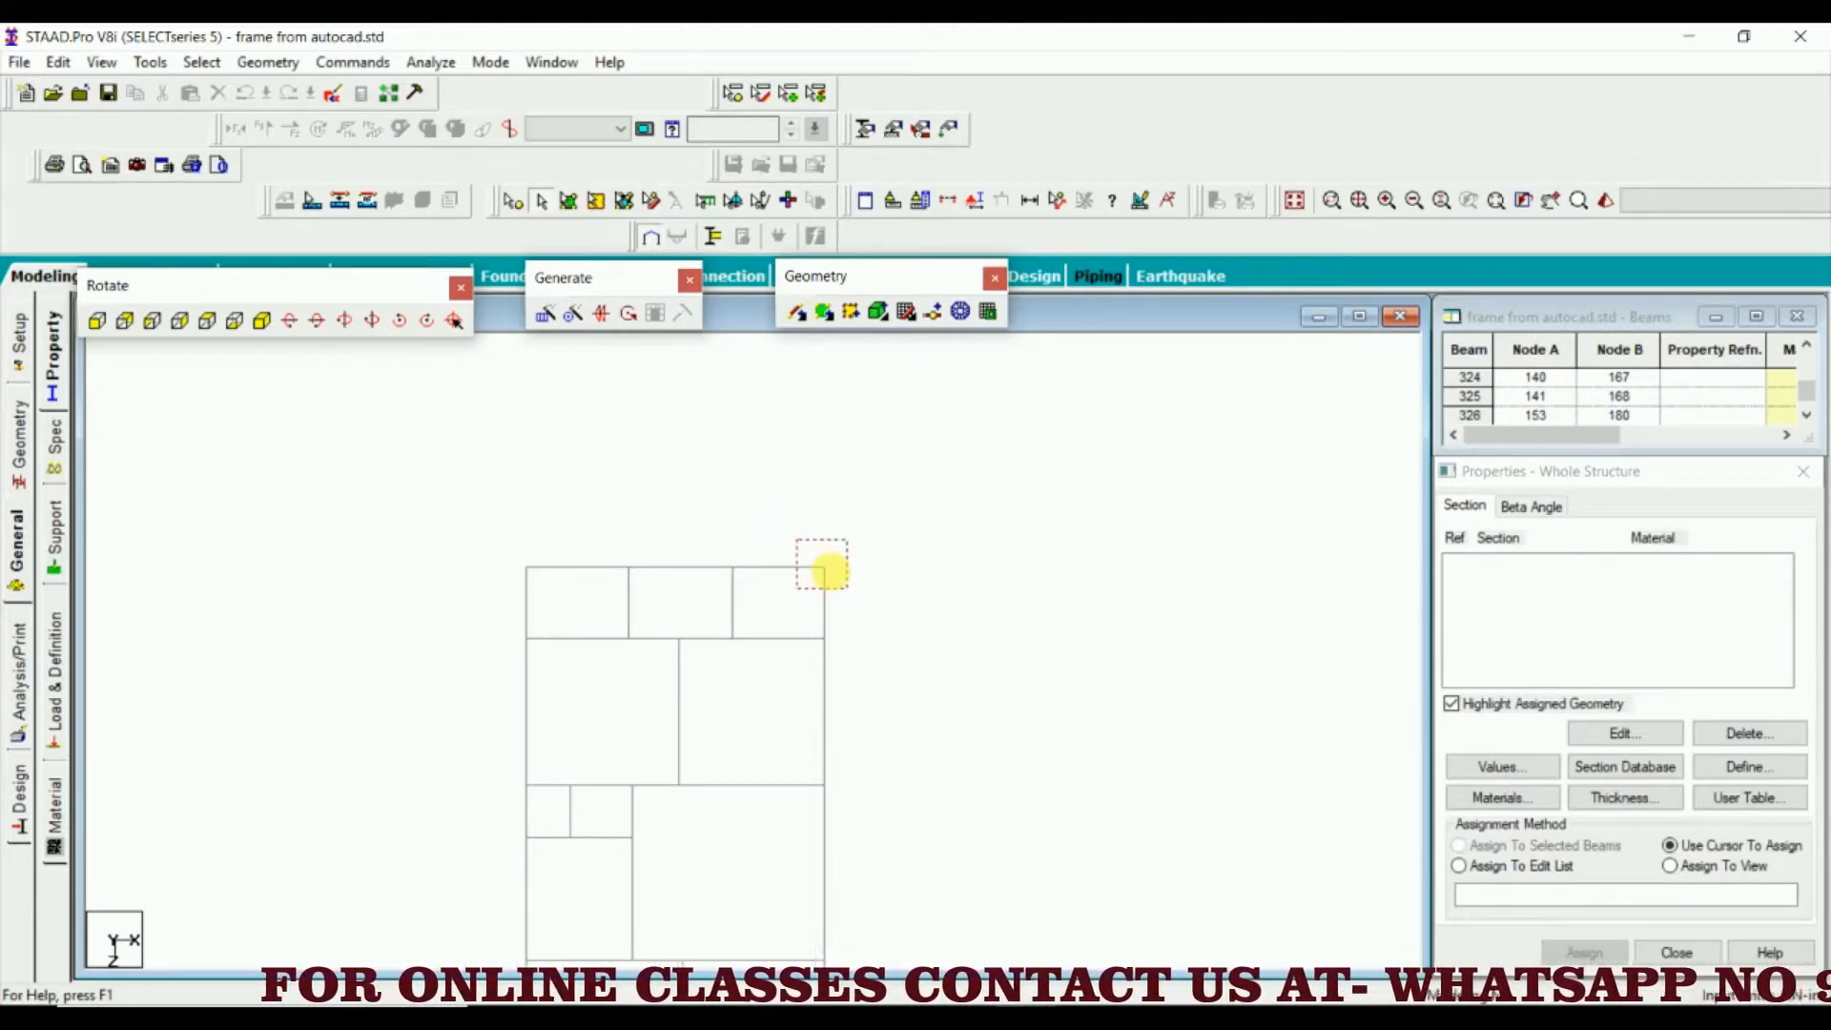
drag(830, 571, 848, 588)
click(863, 558)
scroll(846, 576, up, 3)
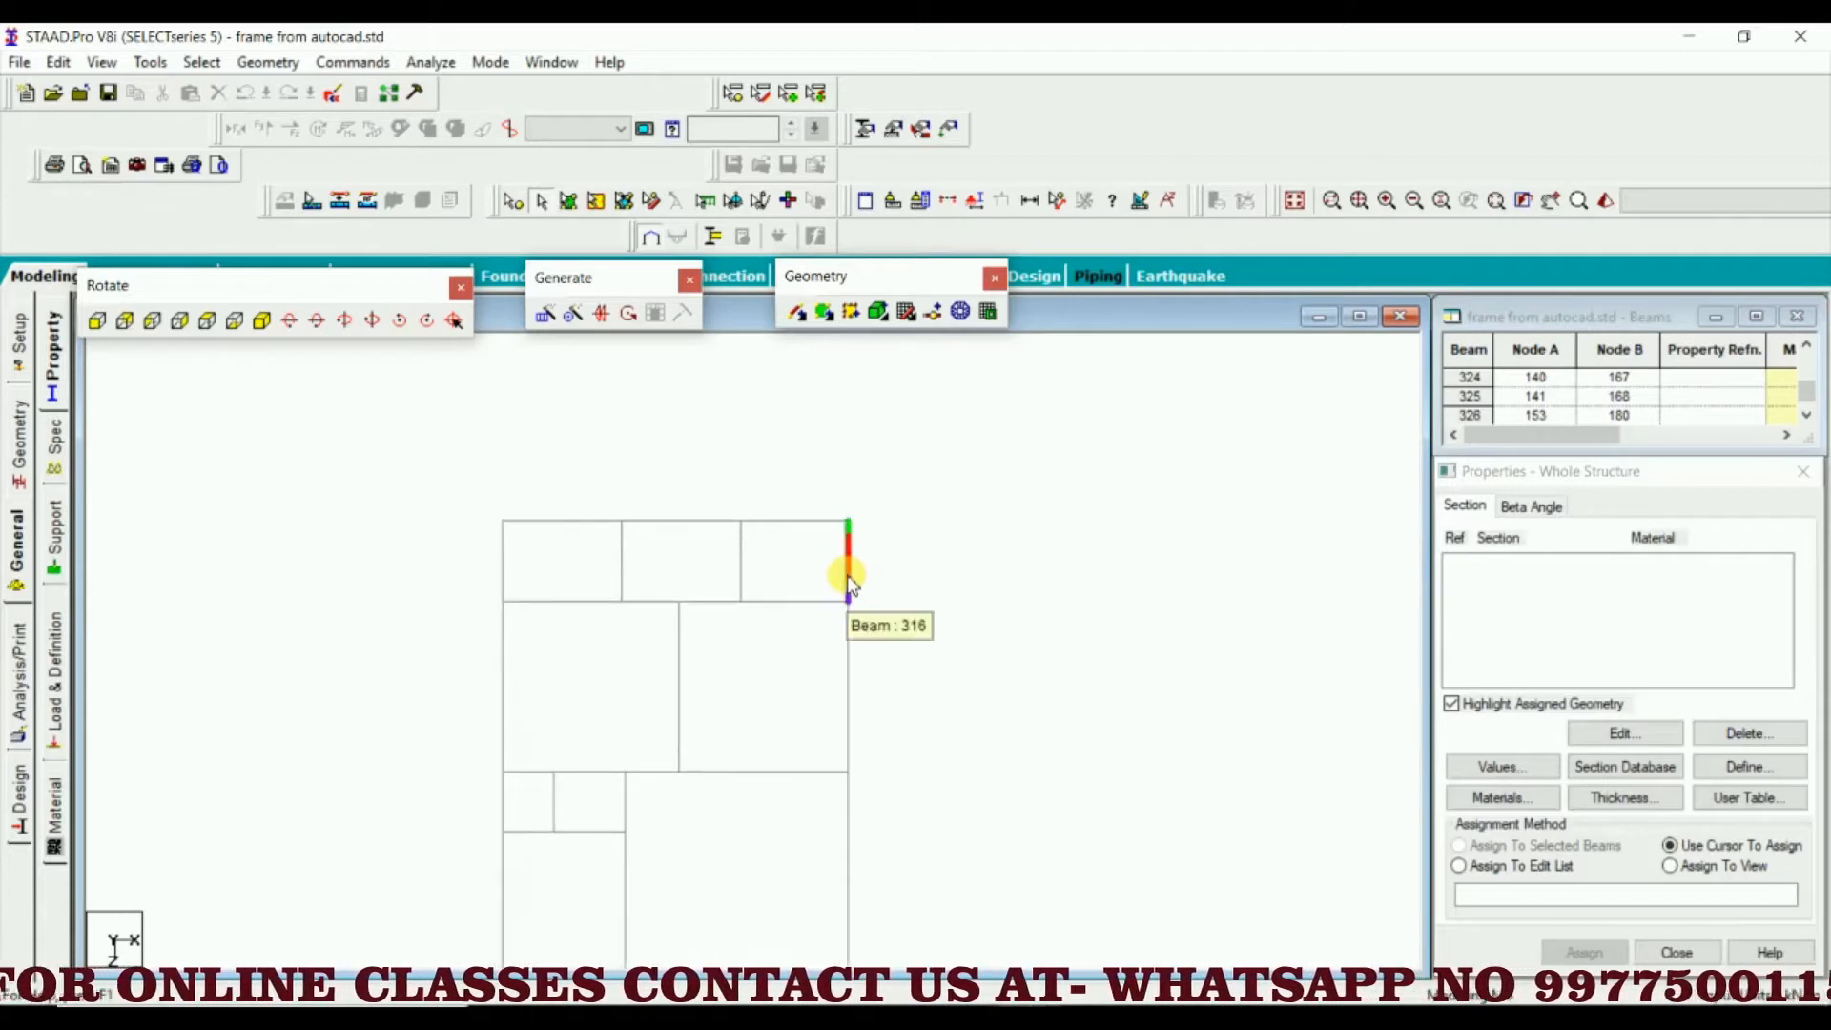
scroll(861, 557, up, 2)
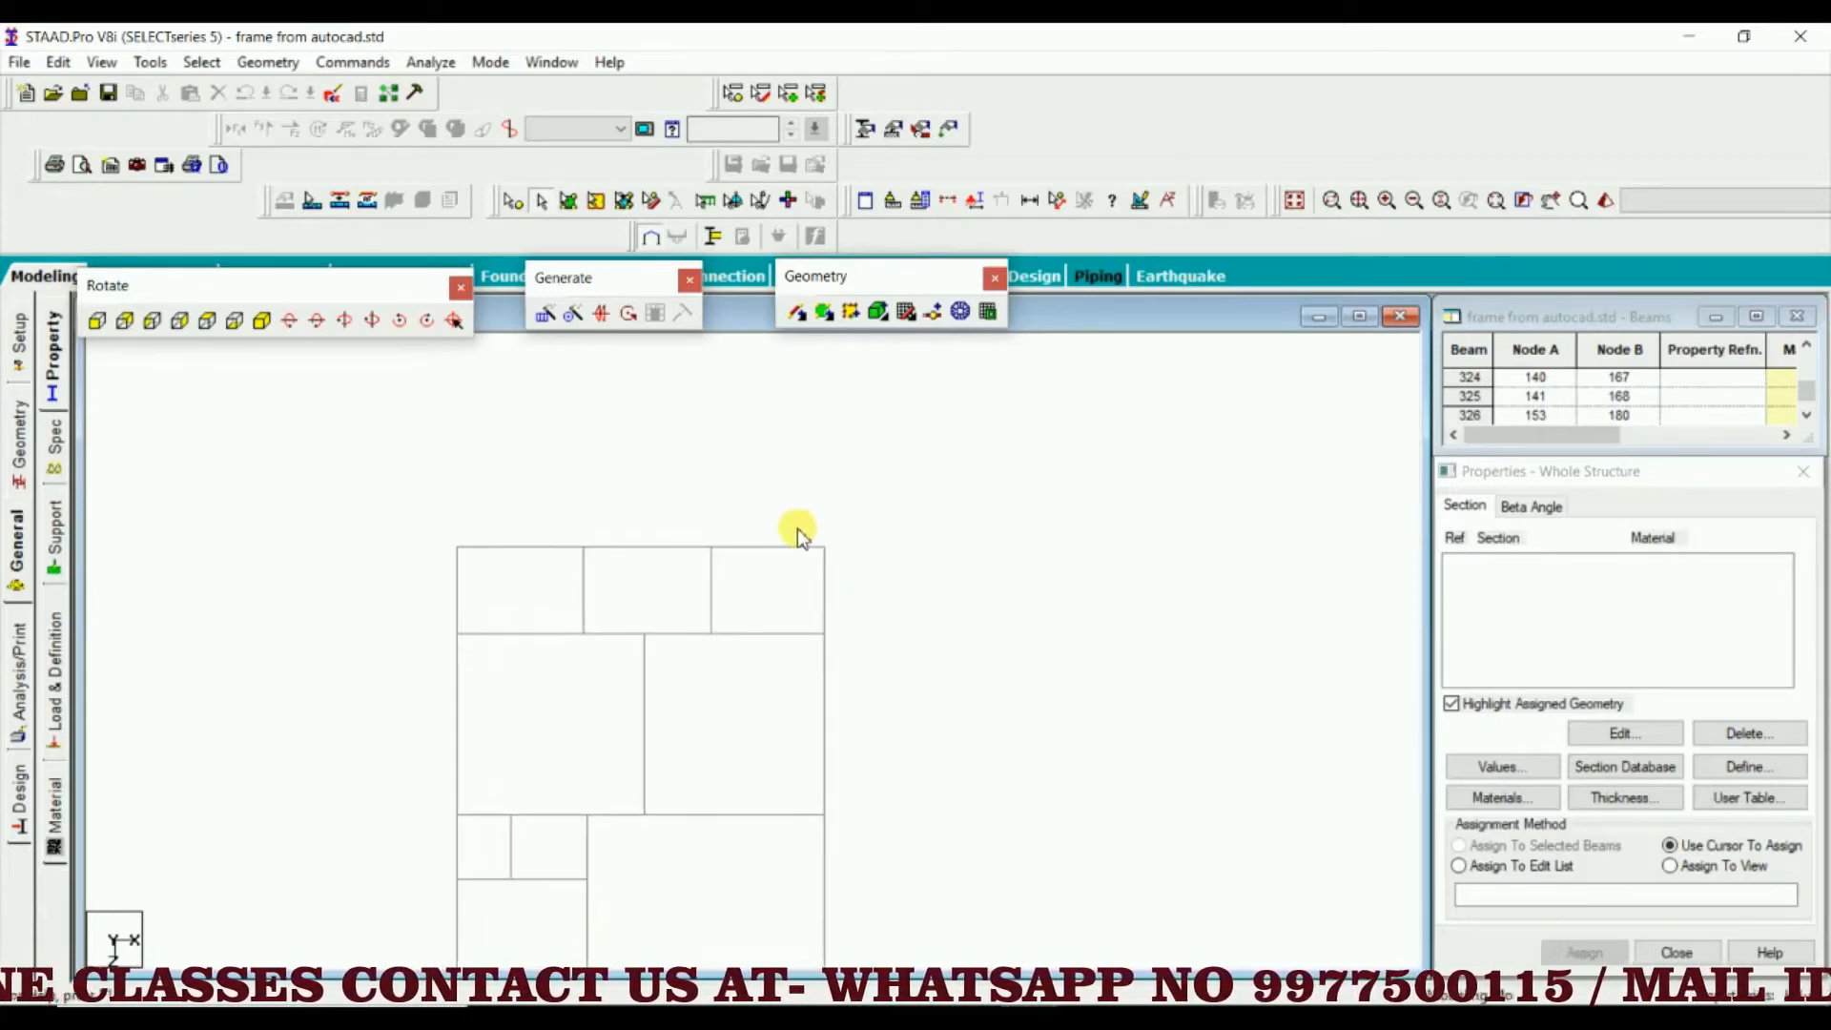
drag(795, 526, 839, 557)
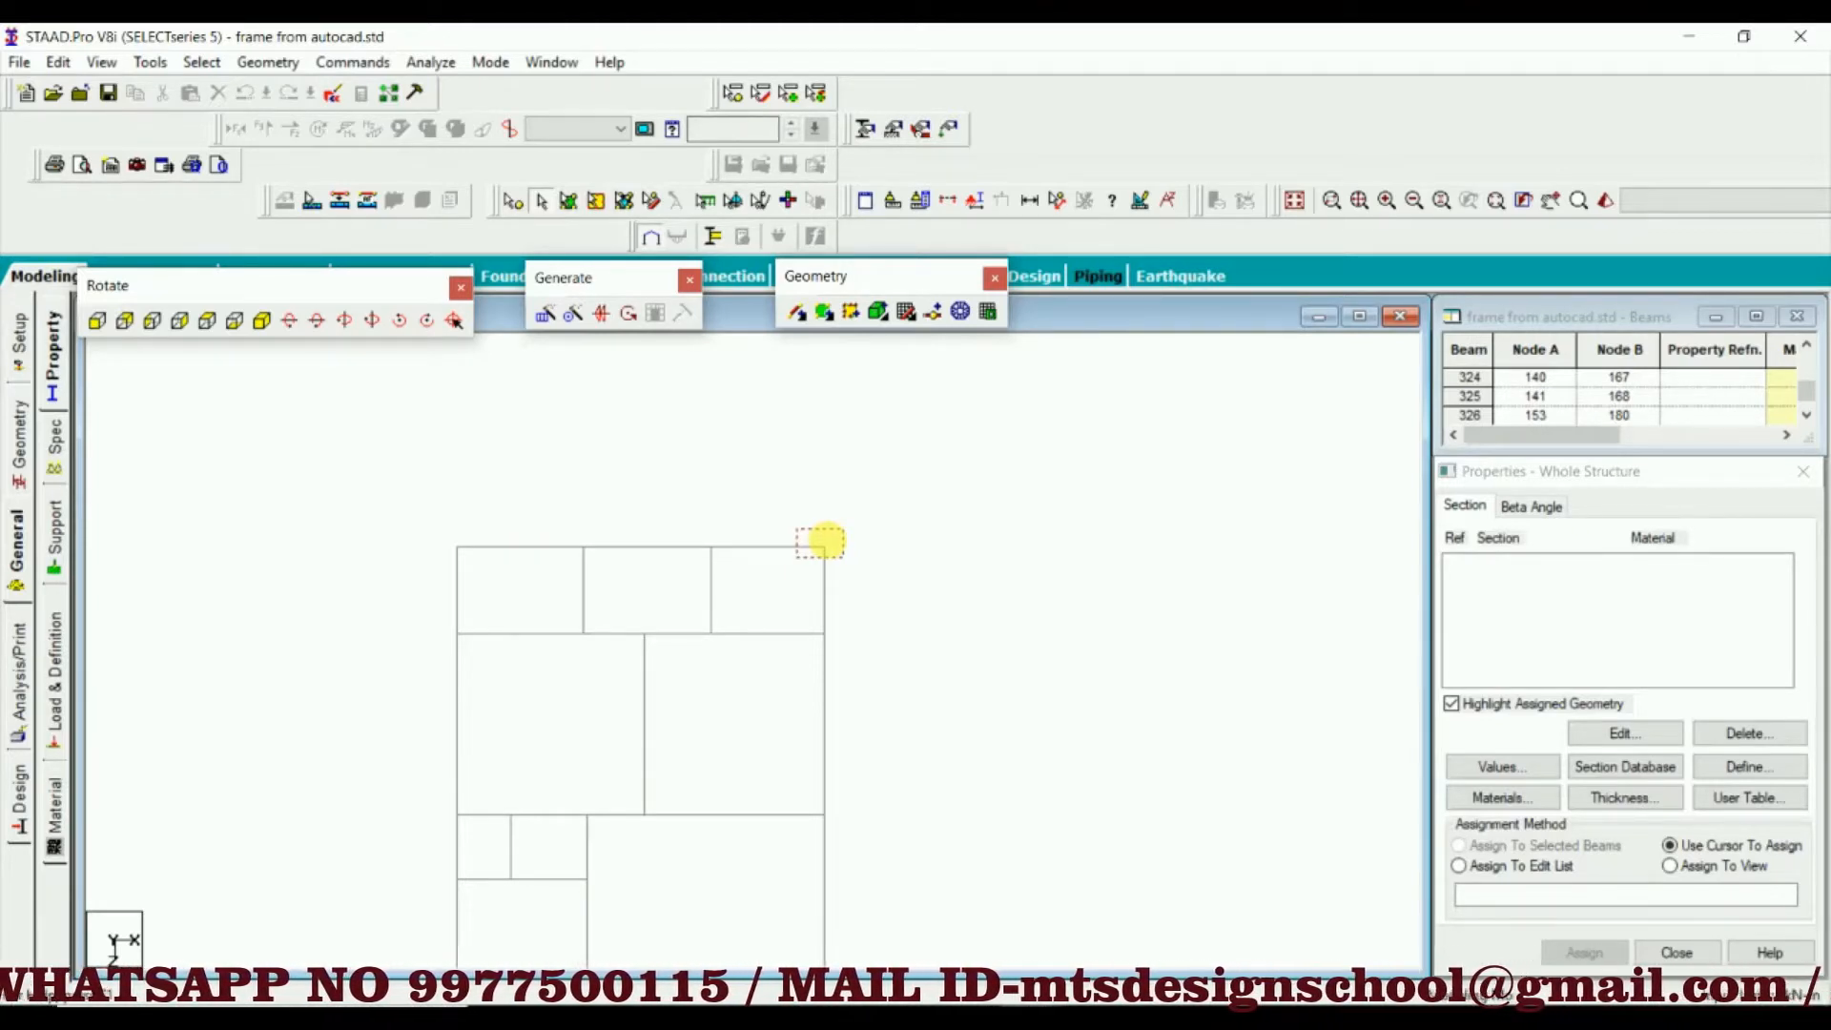
drag(826, 540, 838, 557)
click(796, 503)
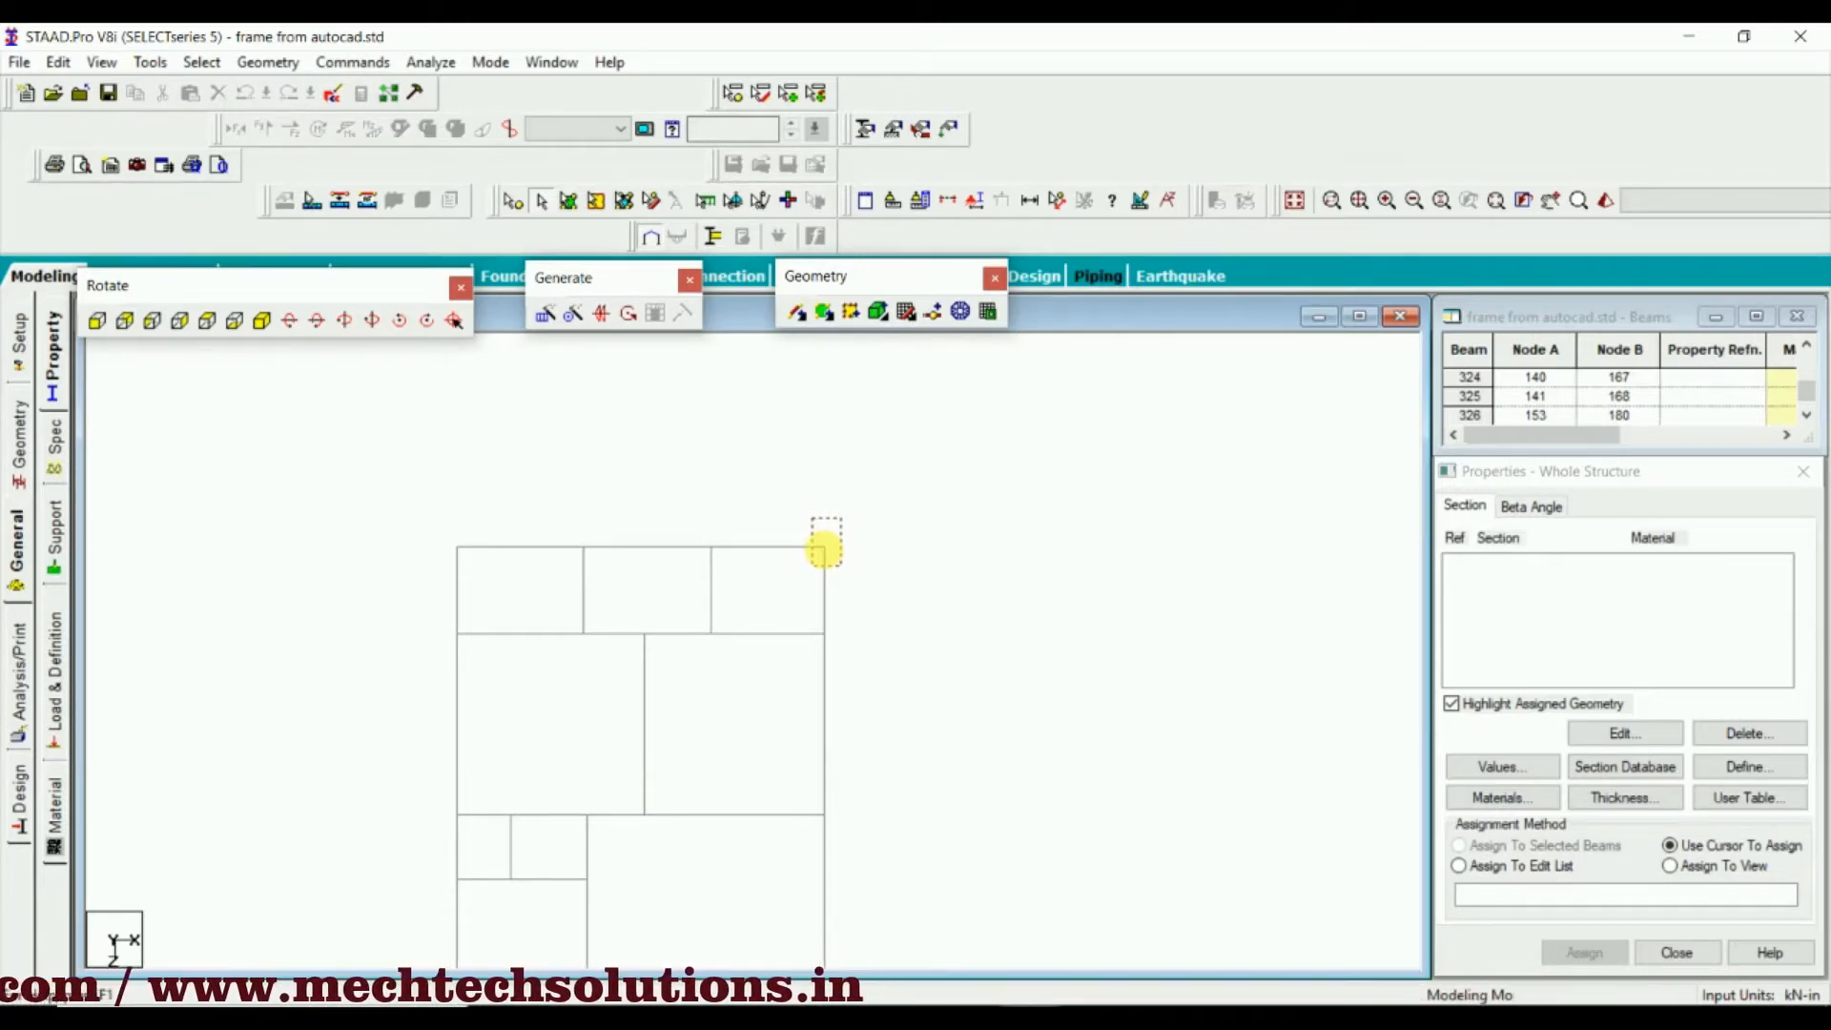
drag(825, 550, 841, 567)
scroll(894, 525, down, 5)
middle_drag(873, 658, 947, 458)
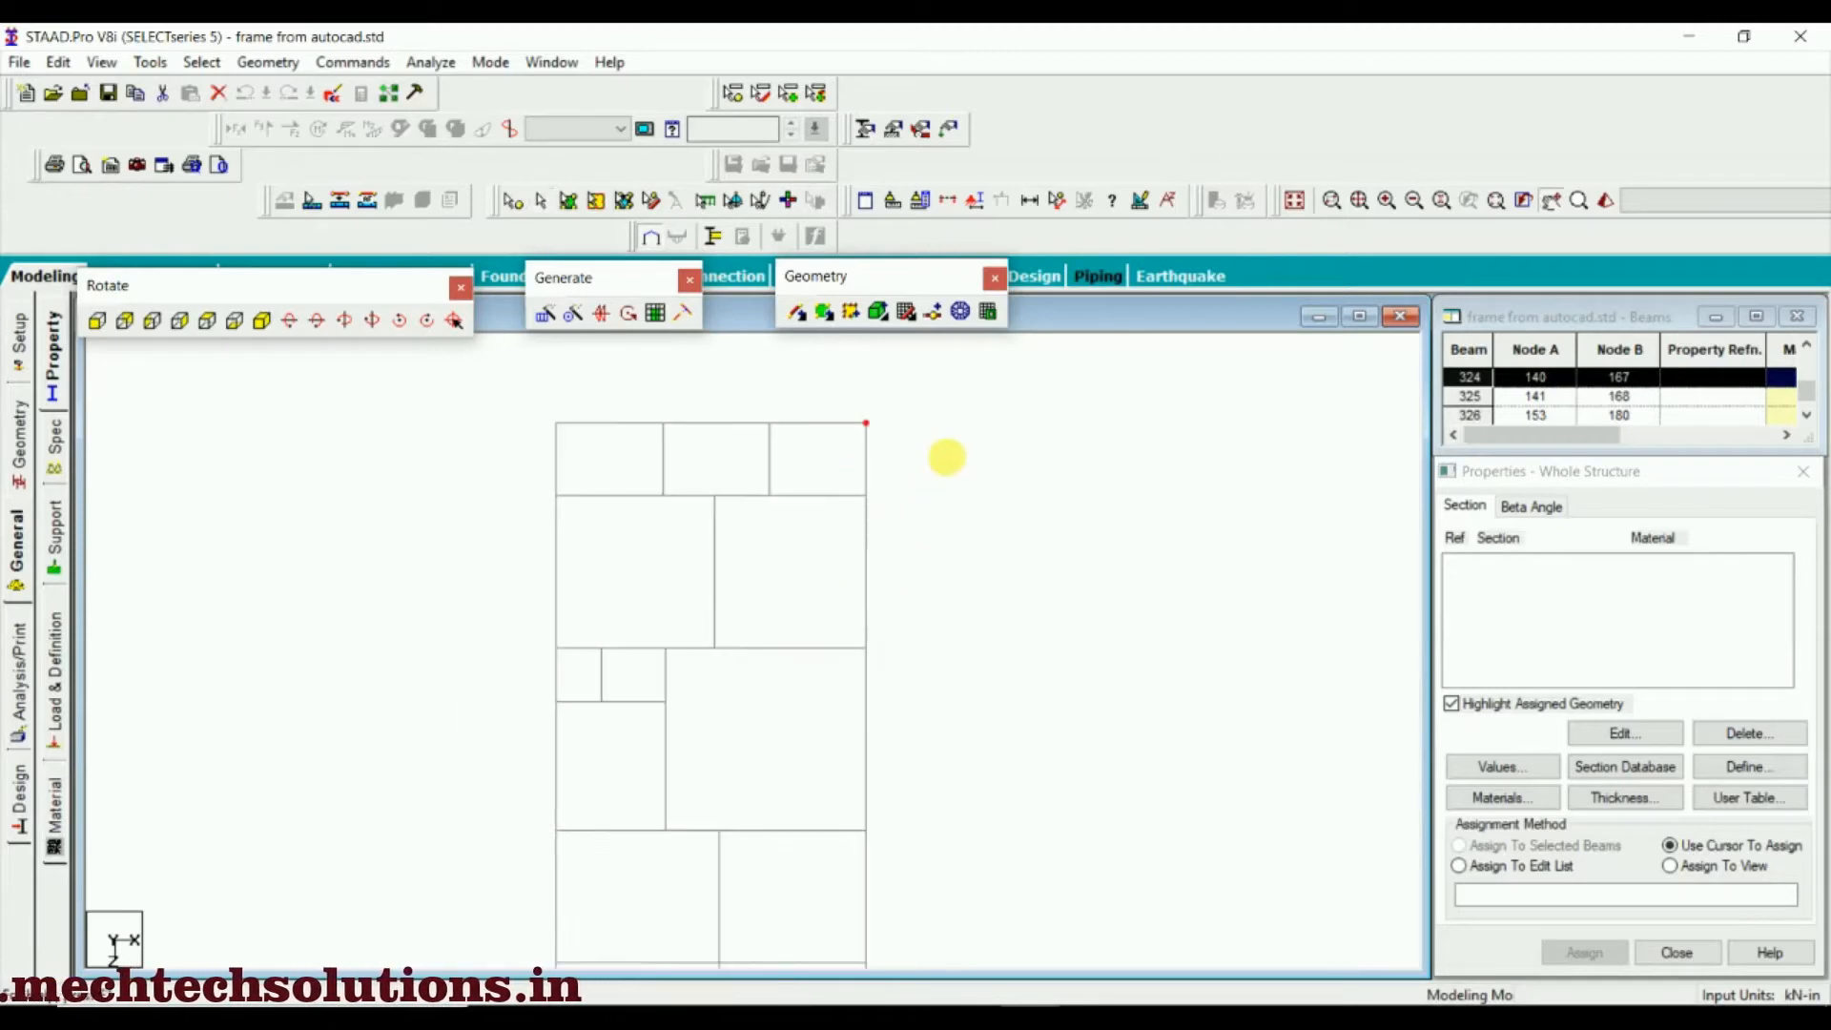
scroll(946, 533, down, 4)
middle_drag(927, 602, 952, 545)
click(953, 544)
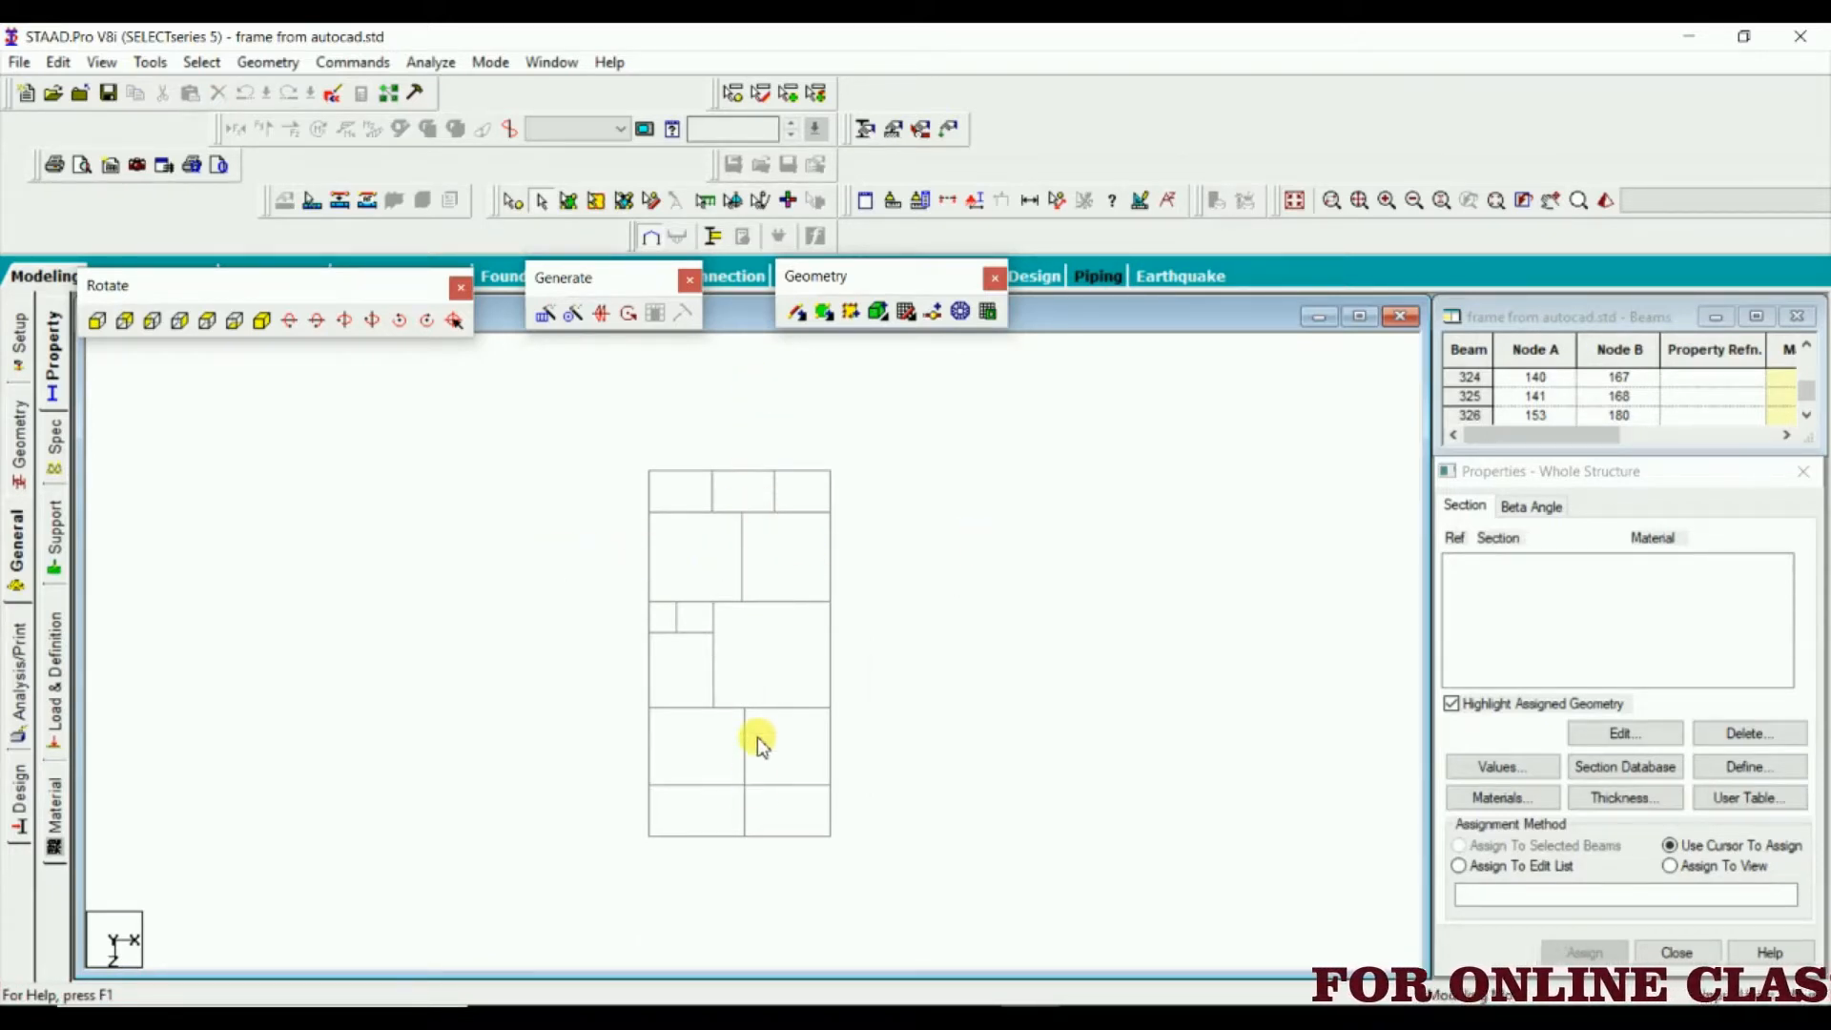
Enclose only the upper-right corner point of the plan in a selection window twice, deselecting its columns after each try
scroll(774, 445, up, 2)
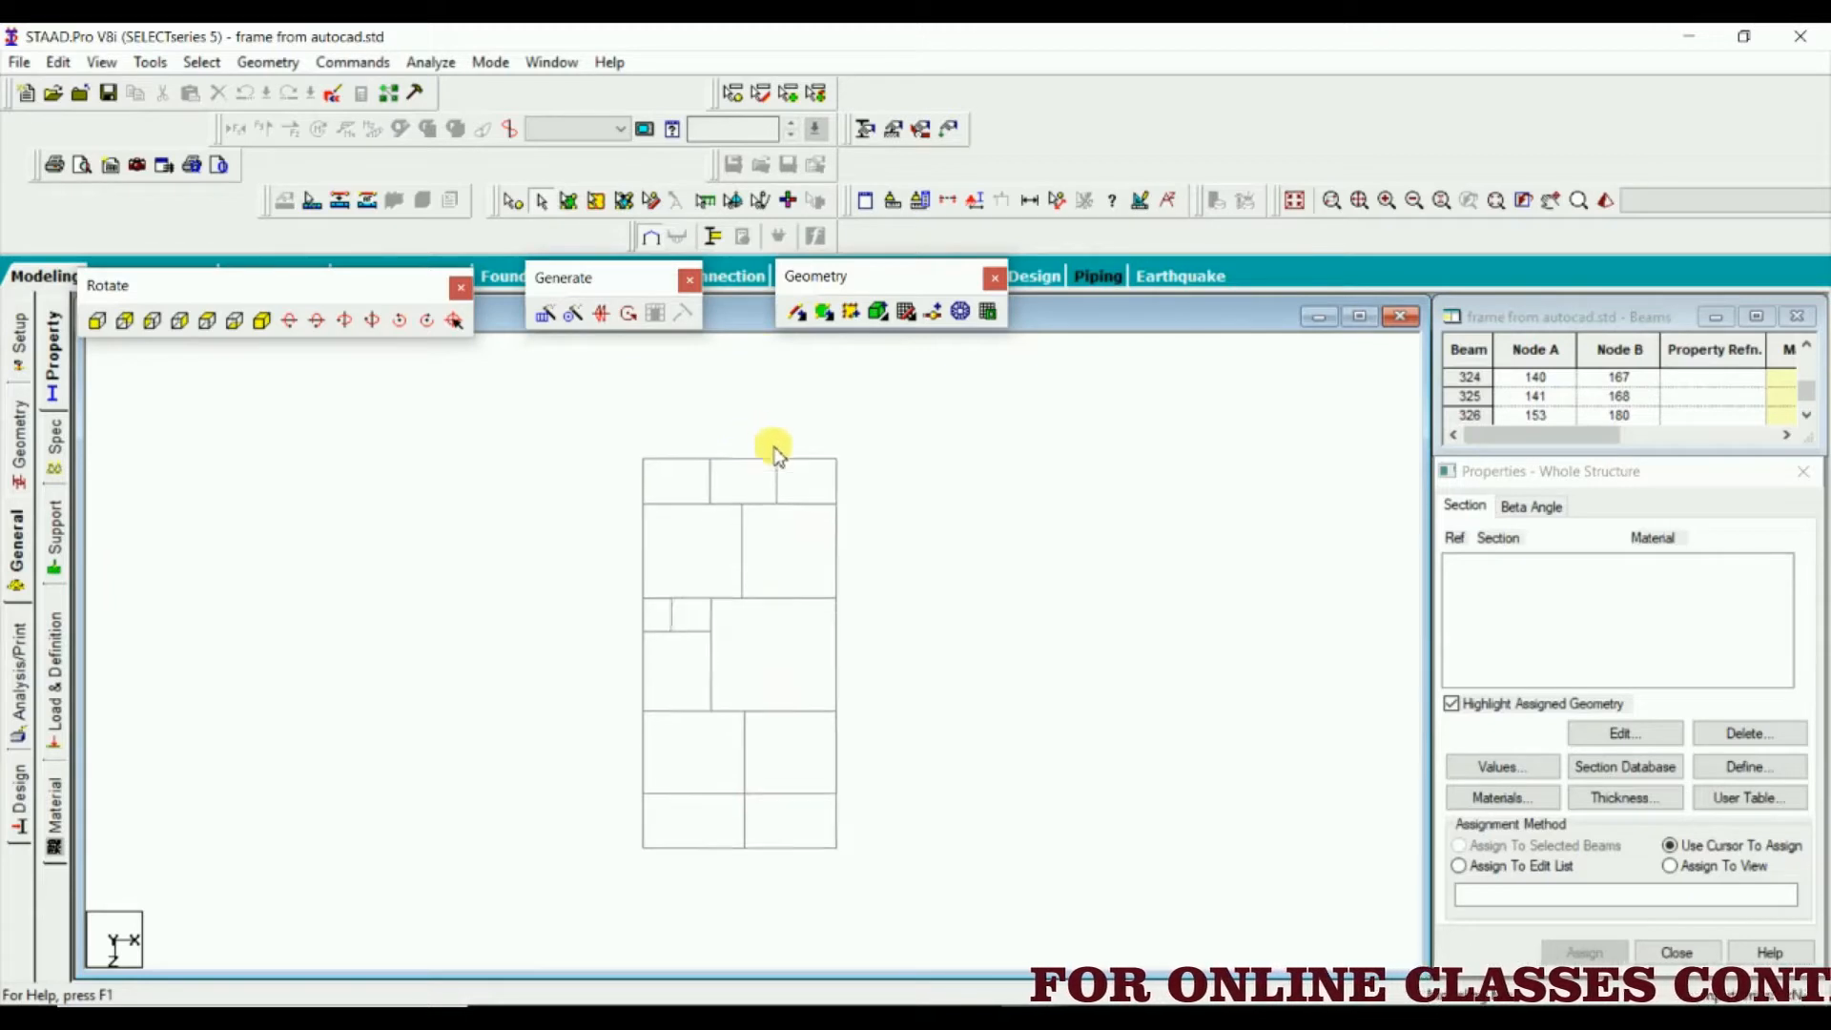
middle_drag(747, 519, 737, 650)
scroll(740, 652, up, 1)
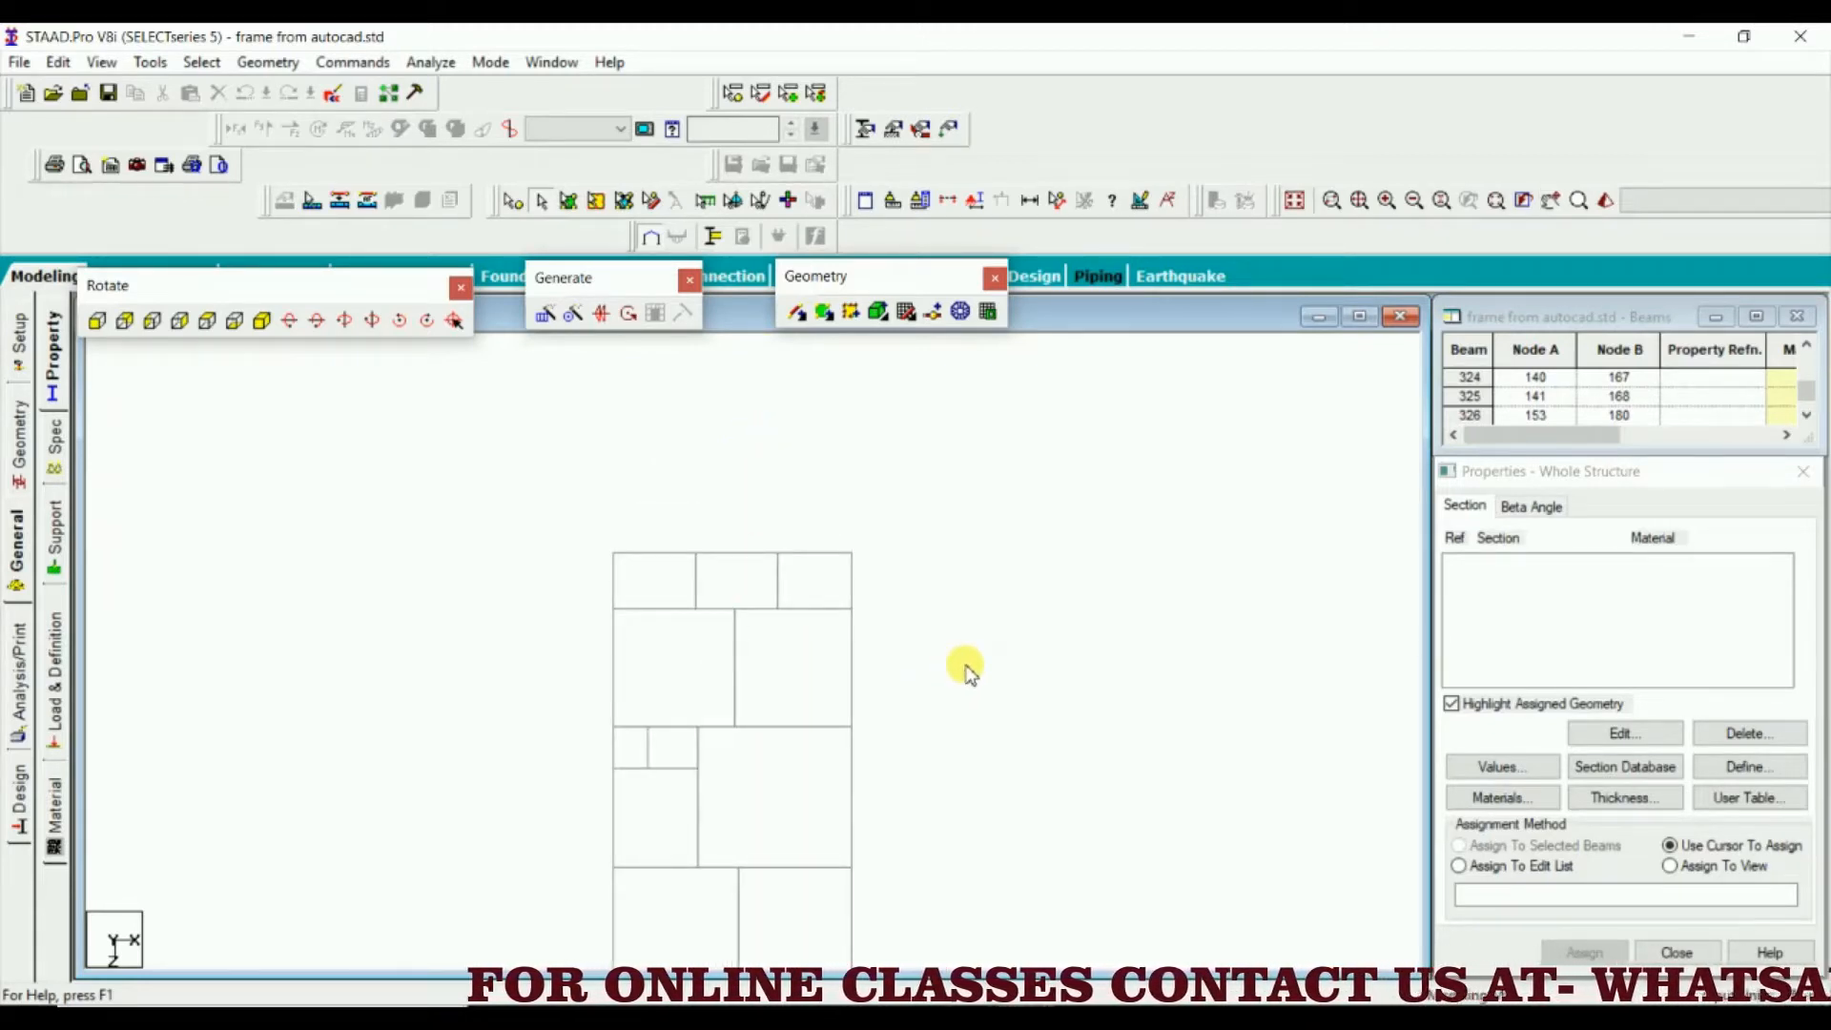
scroll(822, 558, up, 3)
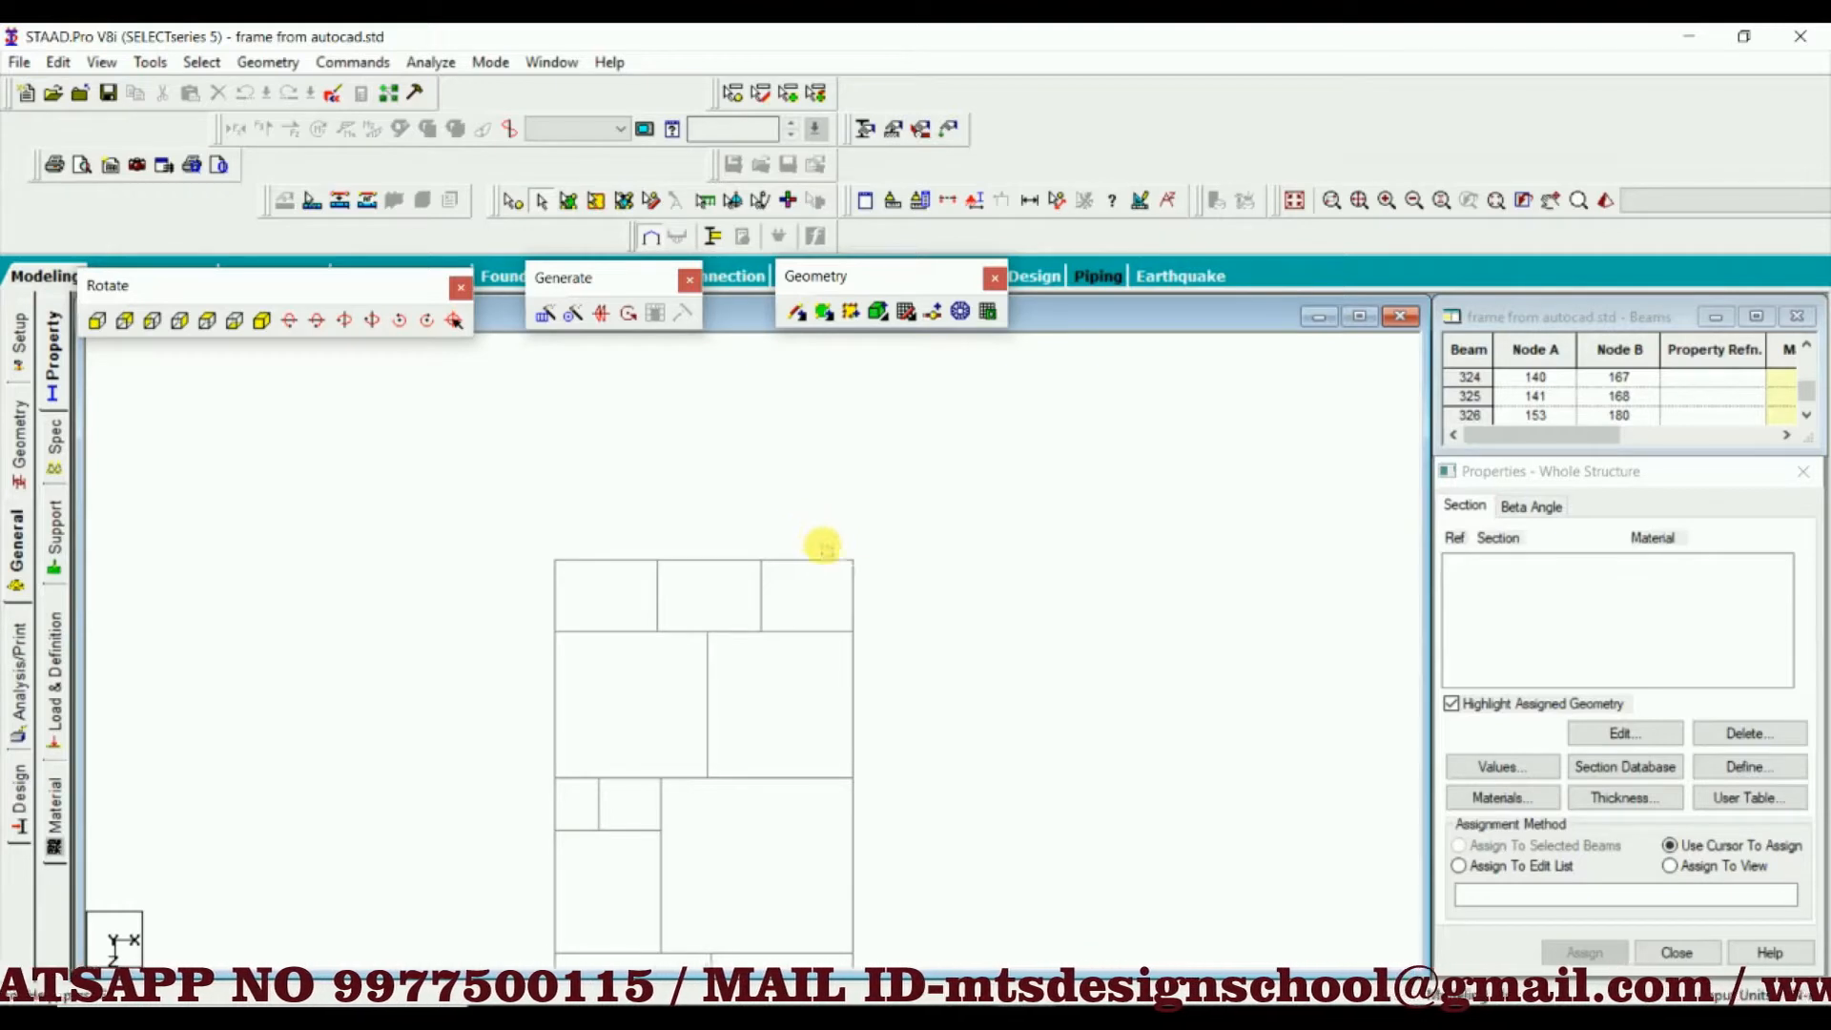
drag(839, 555, 866, 559)
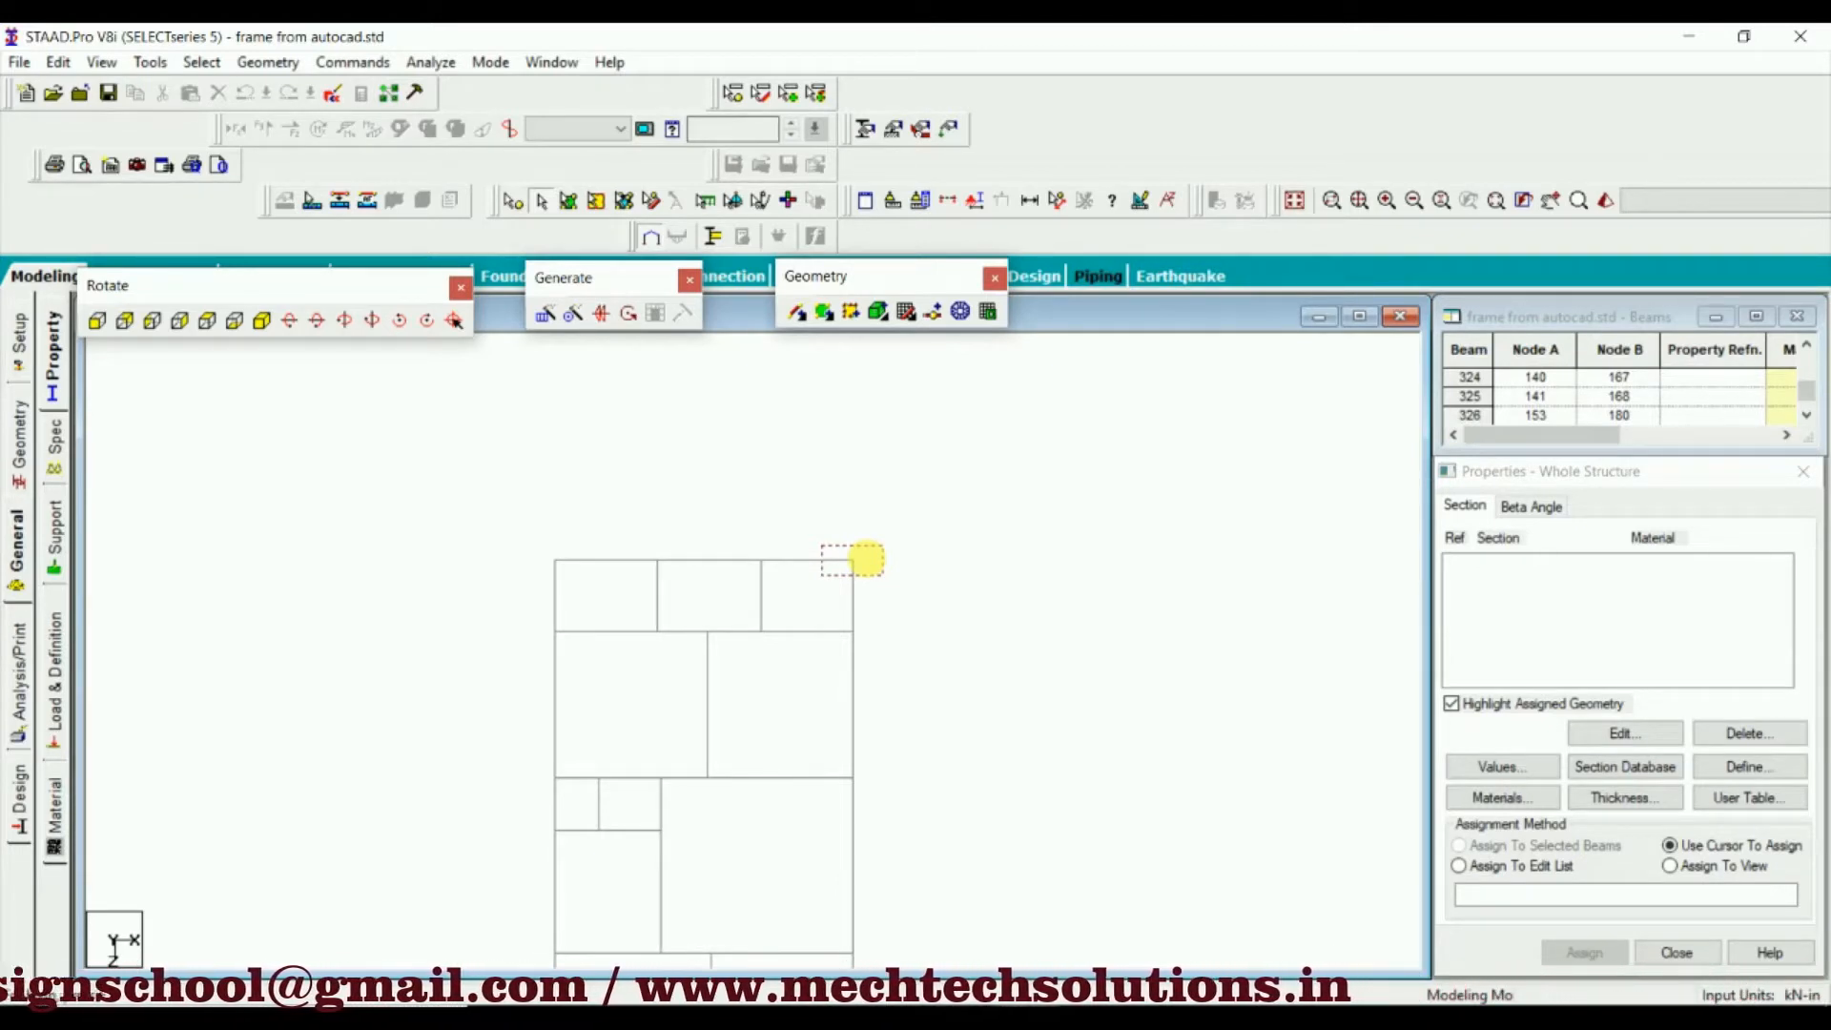
drag(865, 559, 870, 564)
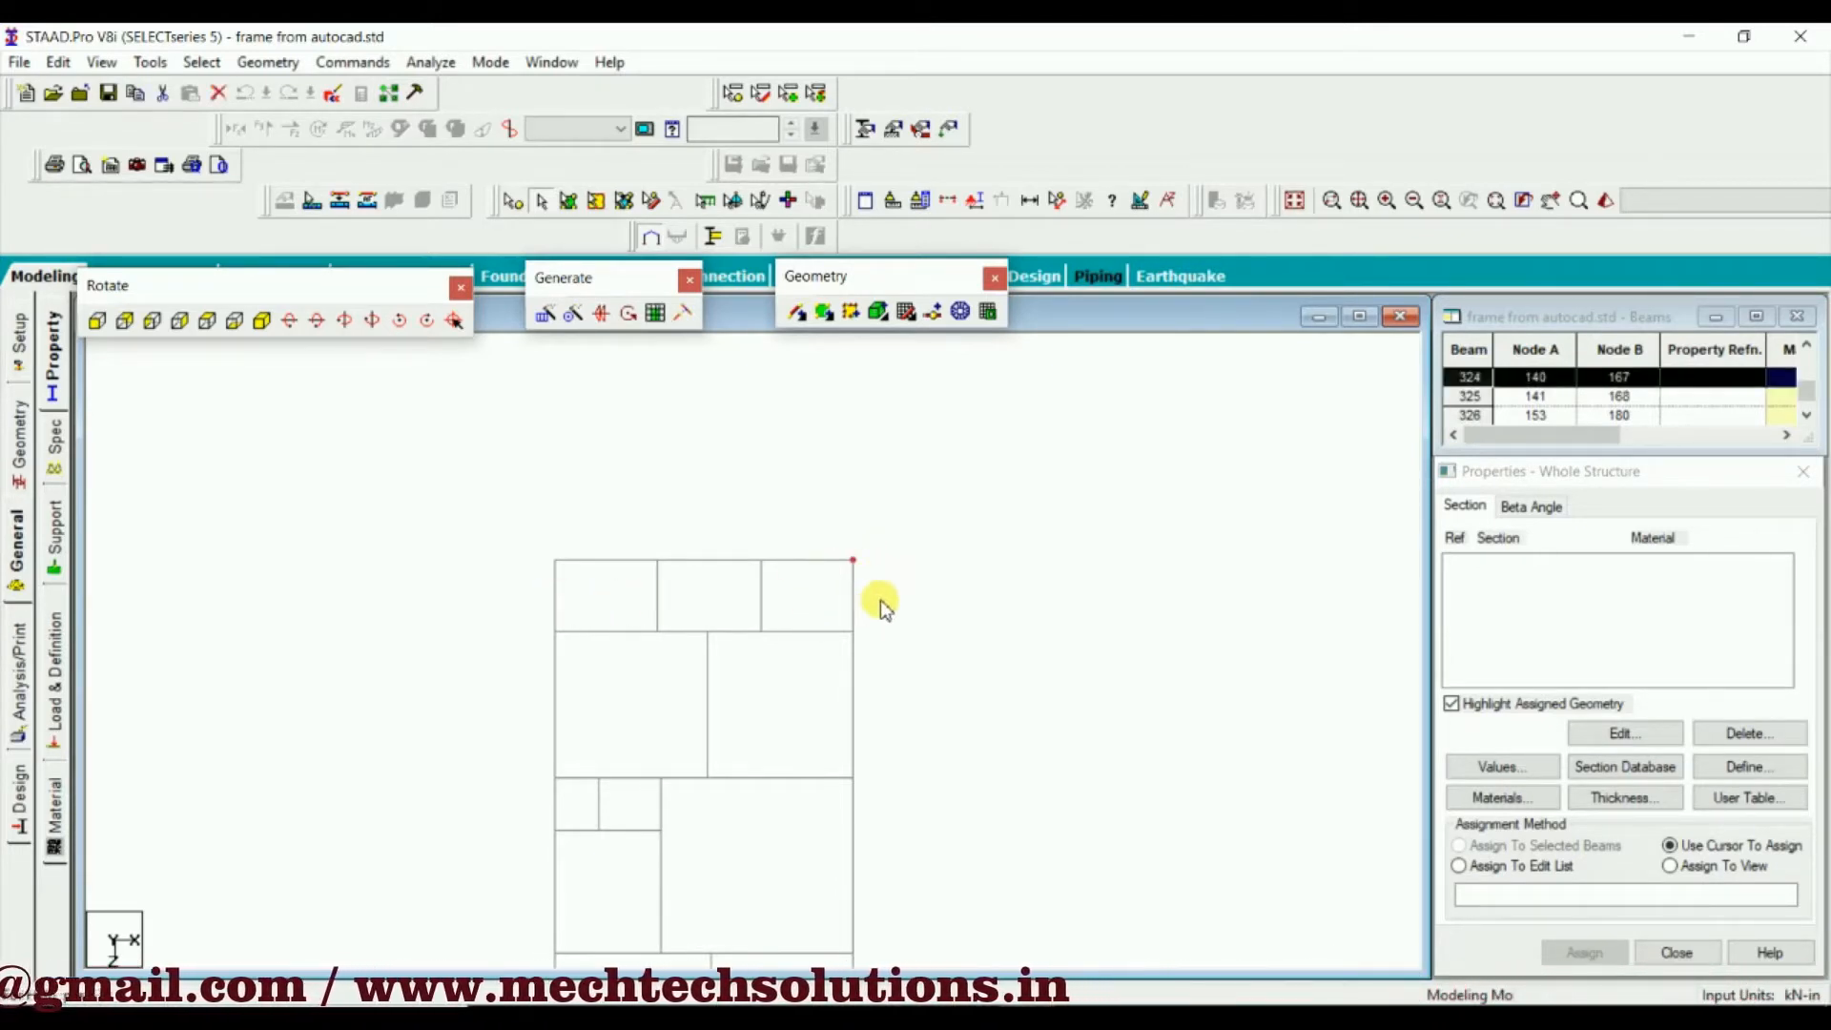
click(882, 607)
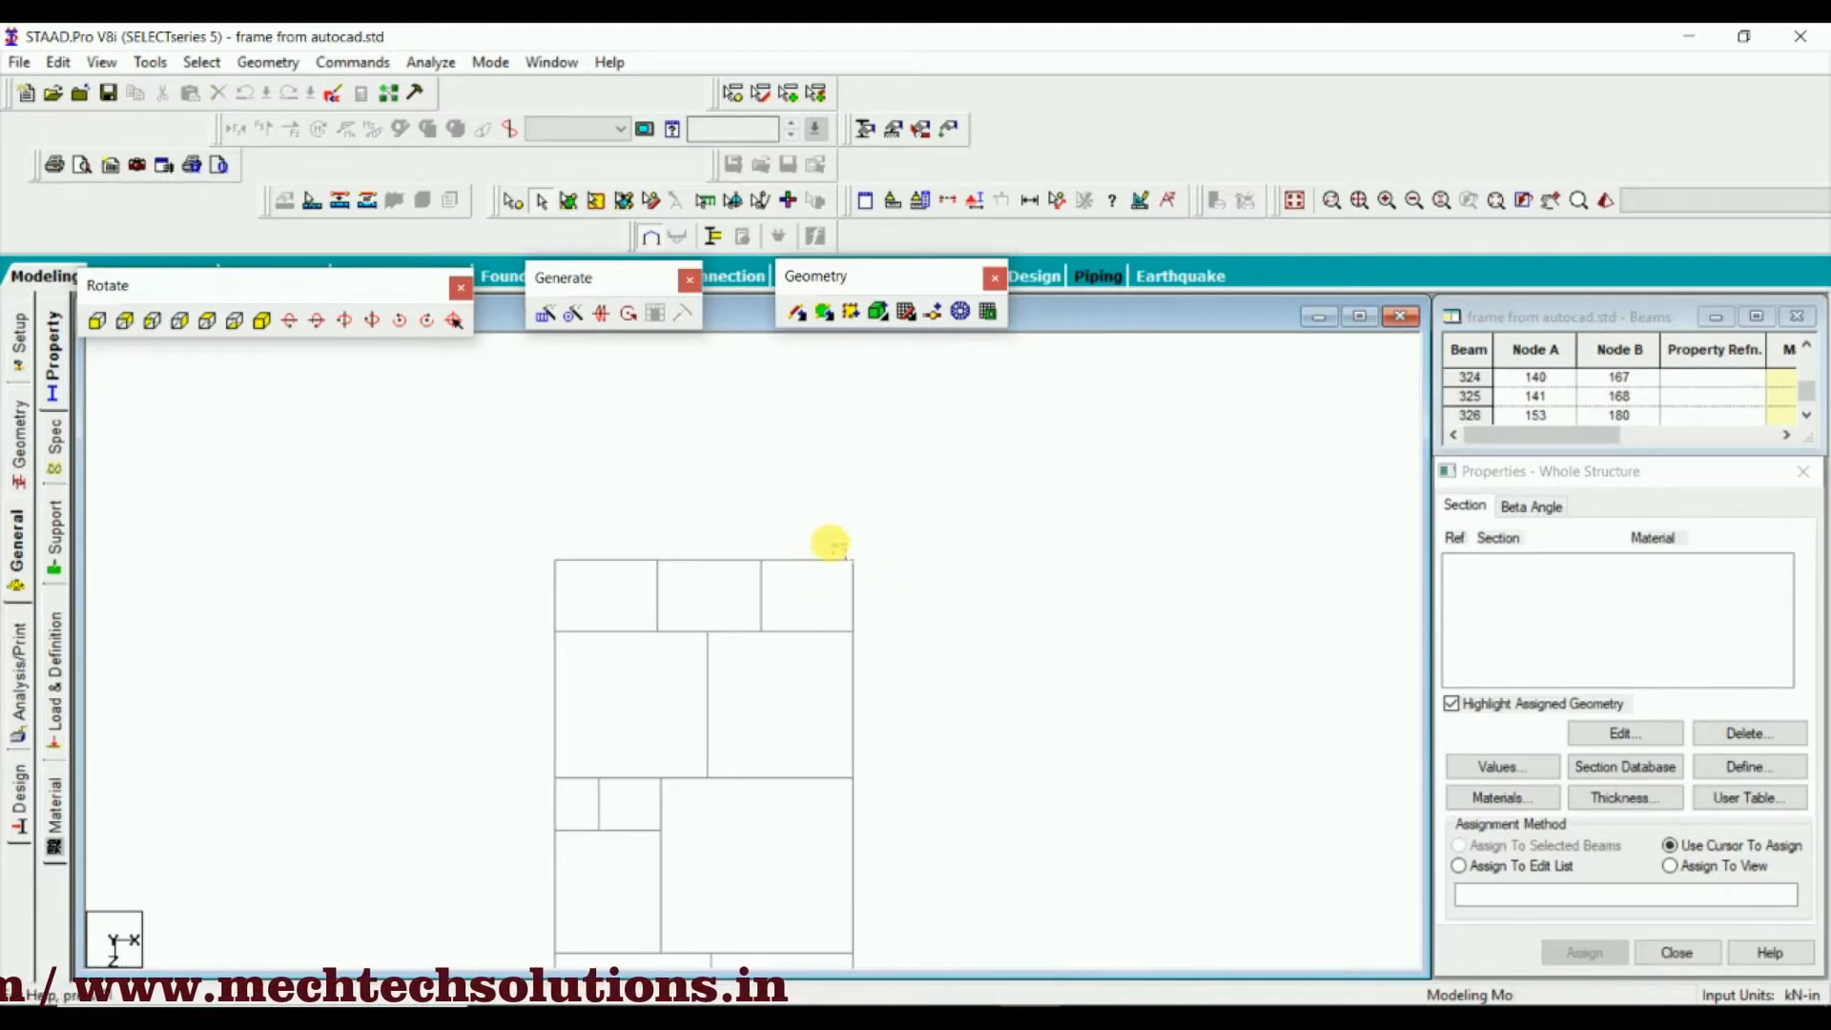
drag(833, 544, 876, 572)
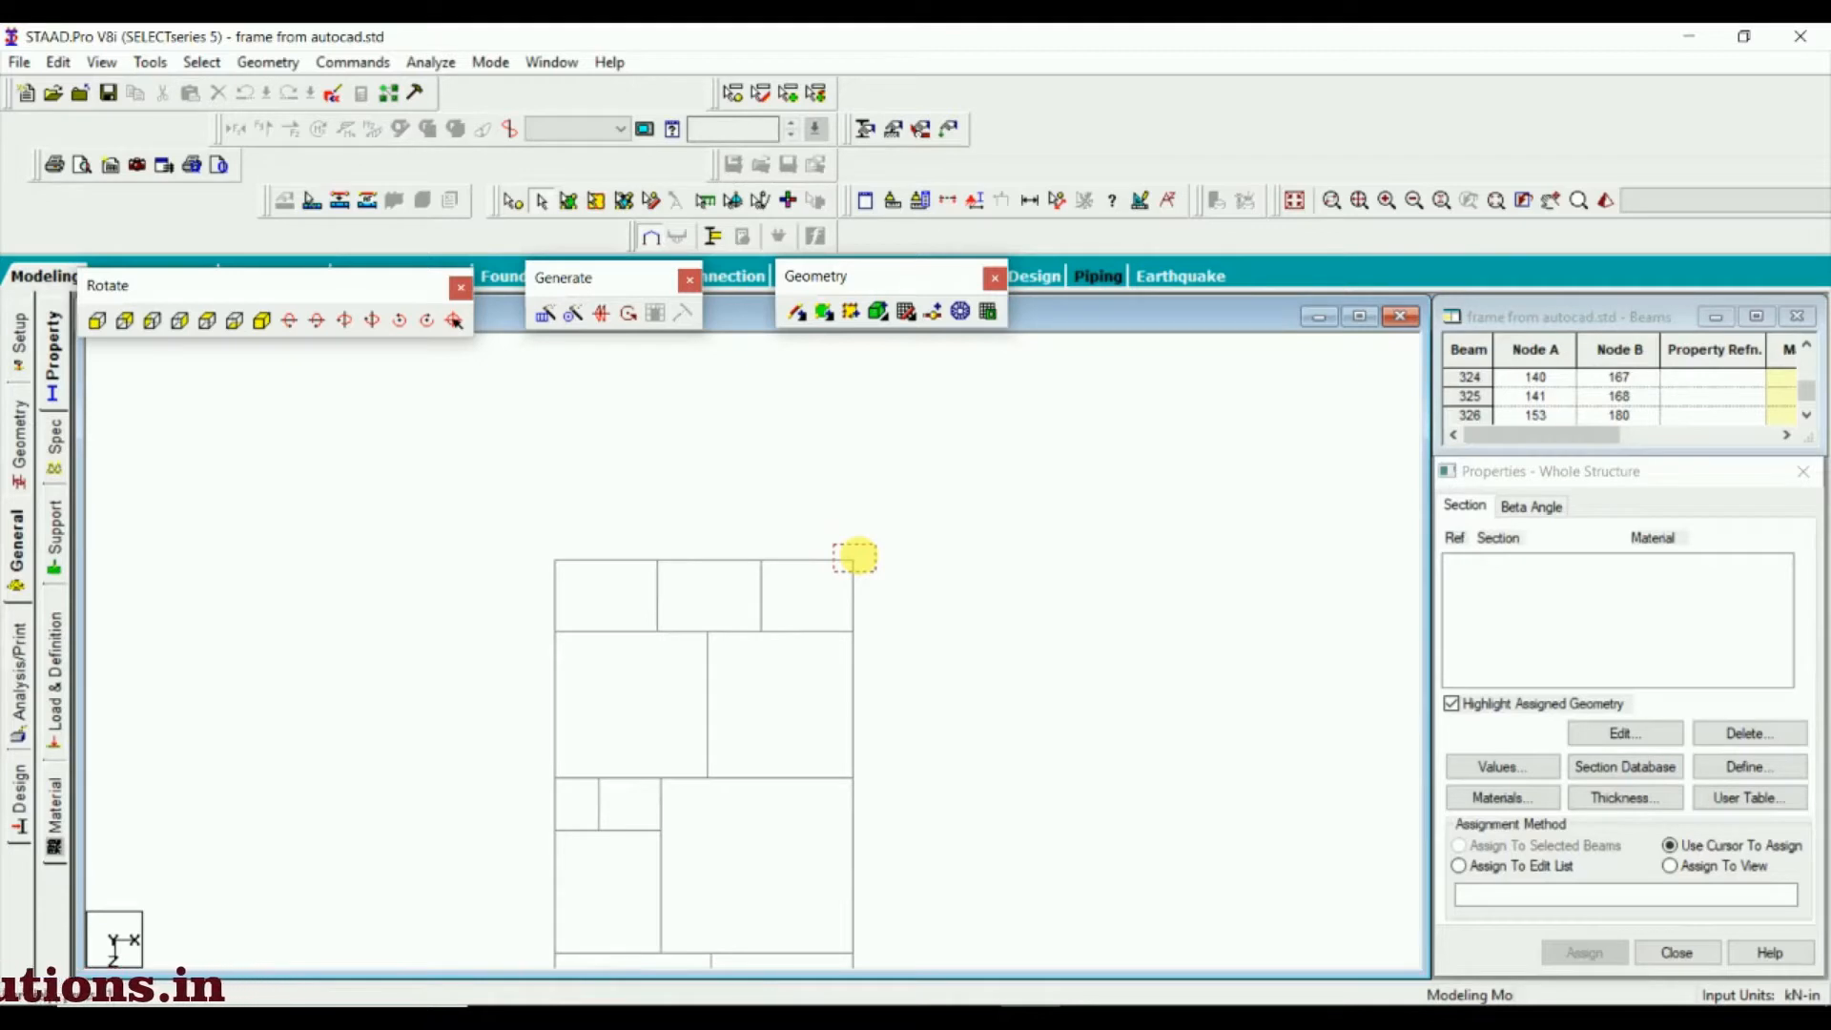
drag(876, 572, 876, 574)
click(871, 592)
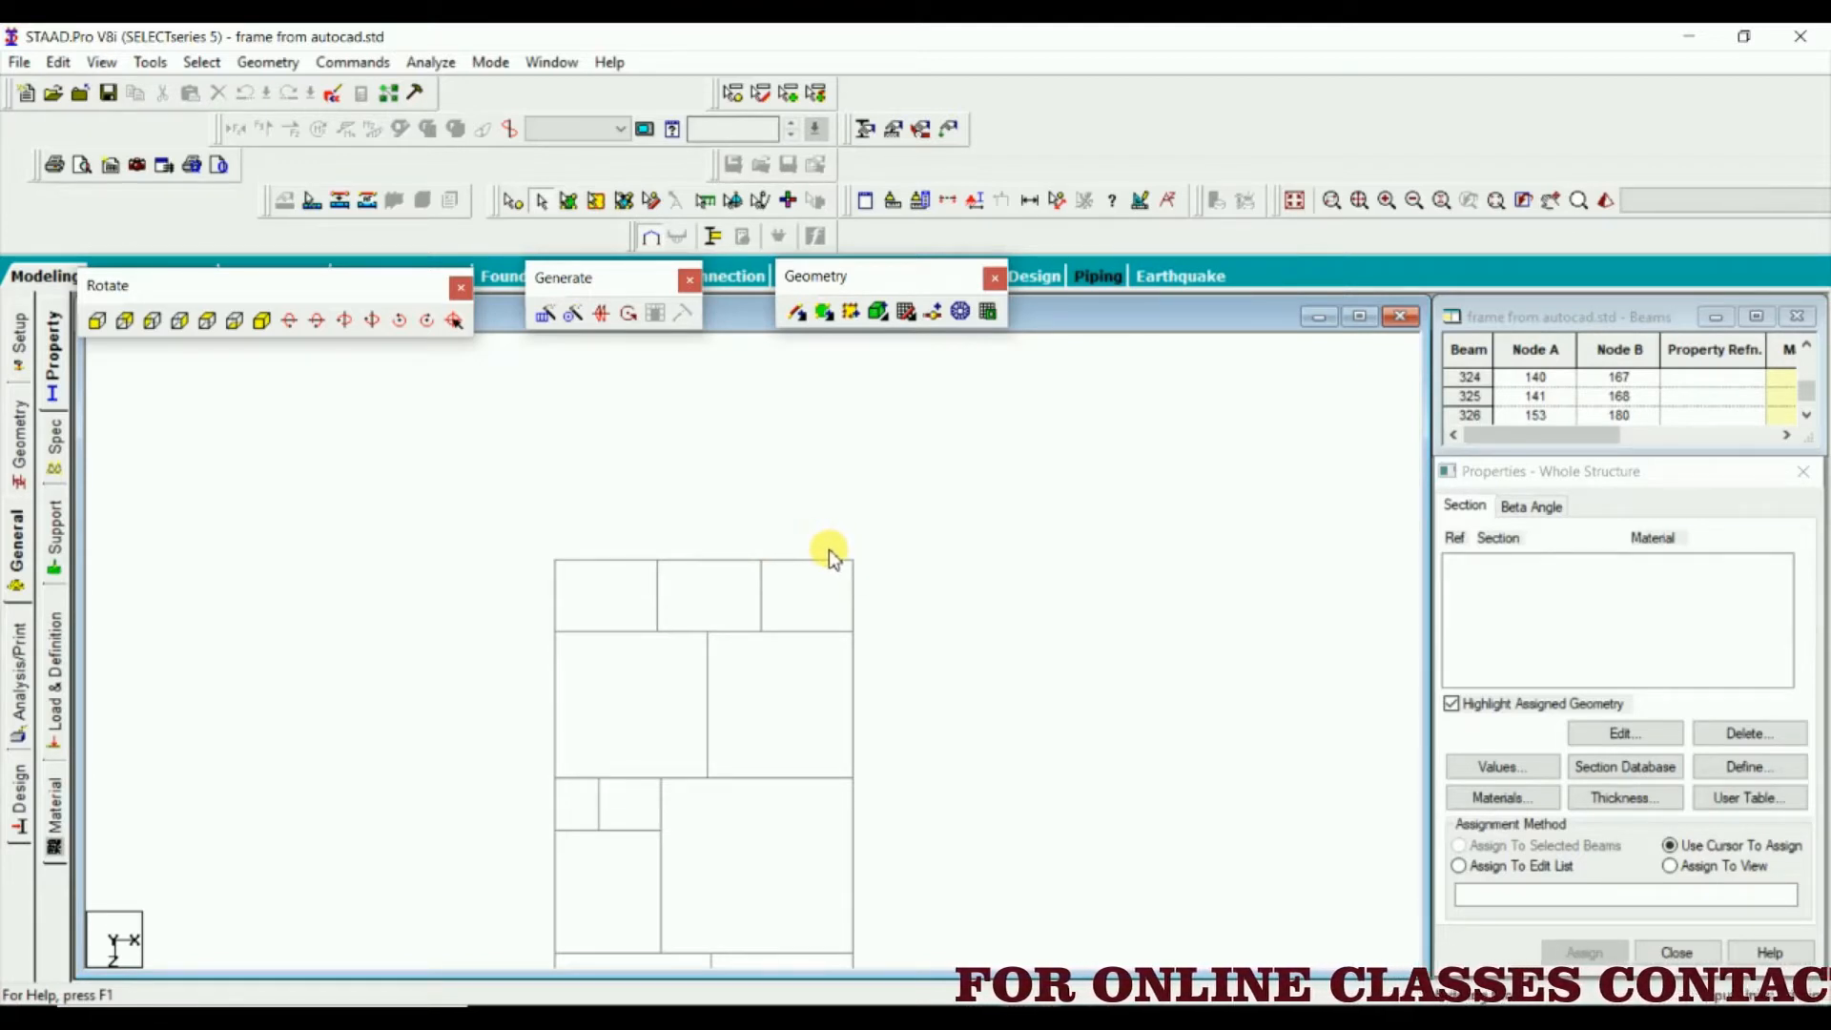
Window-select the vertical members at the plan's upper-right corner once more and deselect them
scroll(829, 555, up, 2)
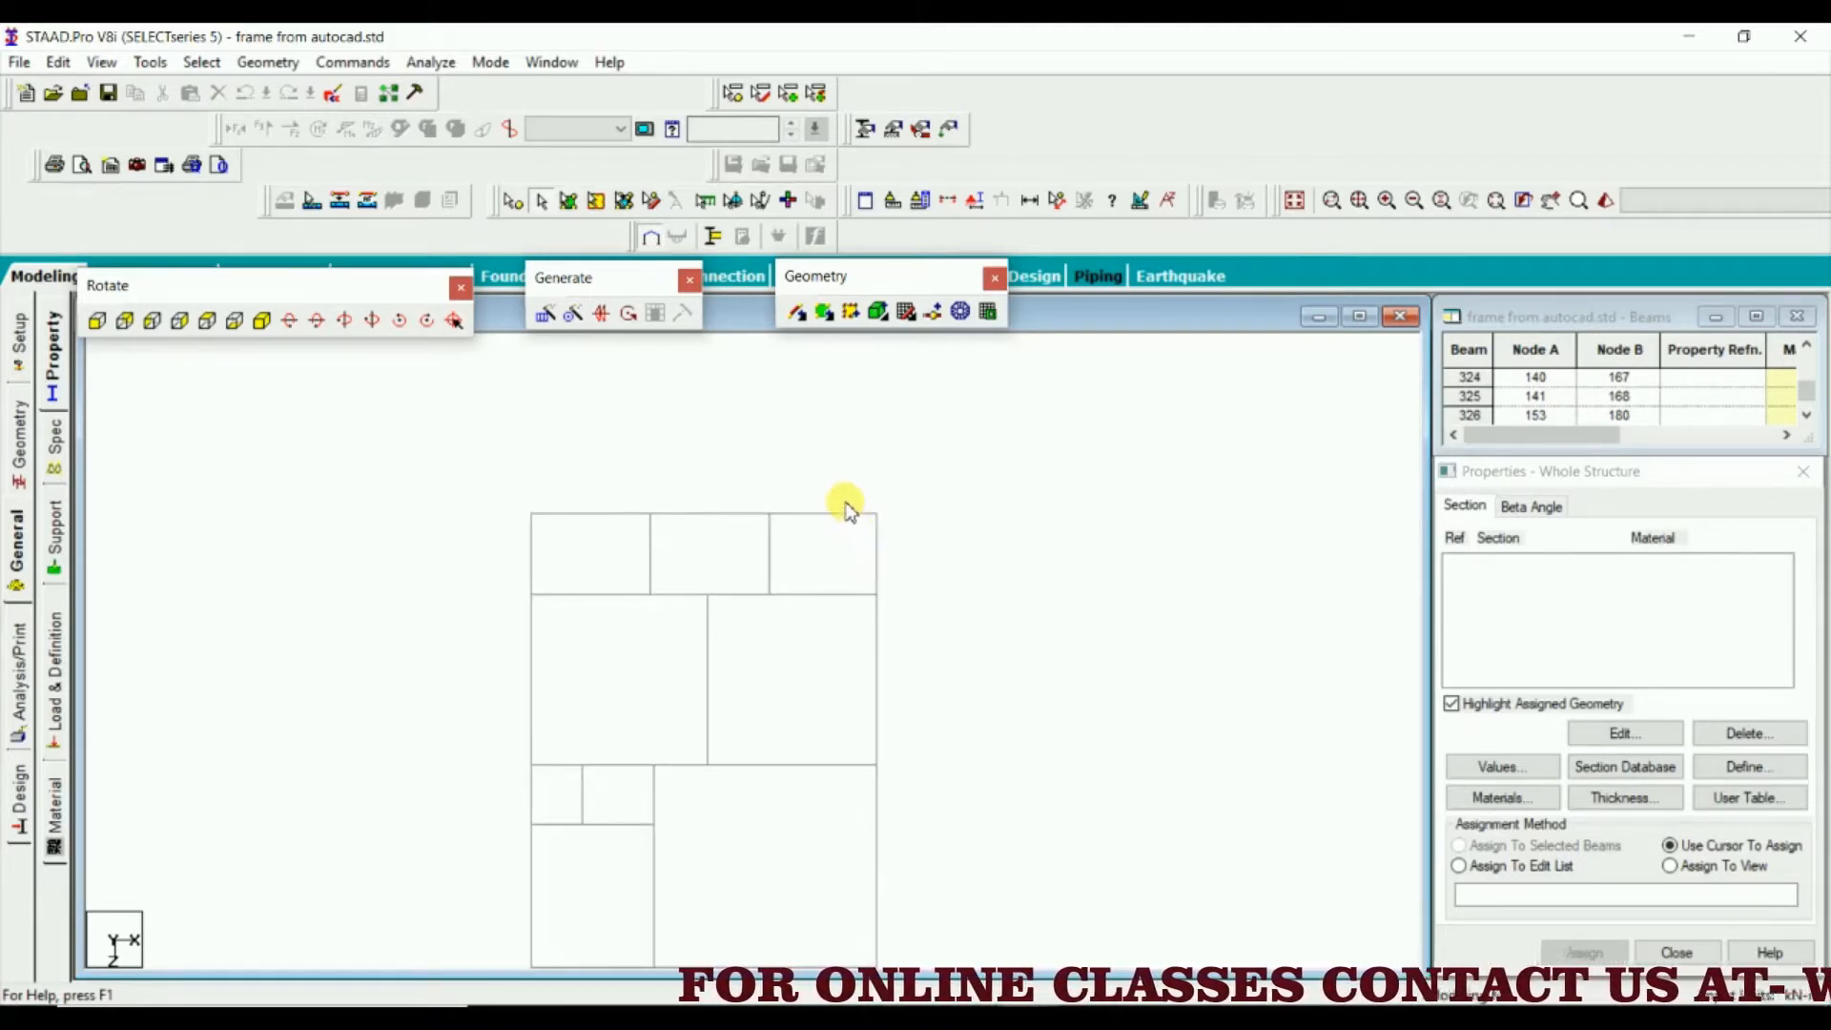
drag(845, 496, 902, 530)
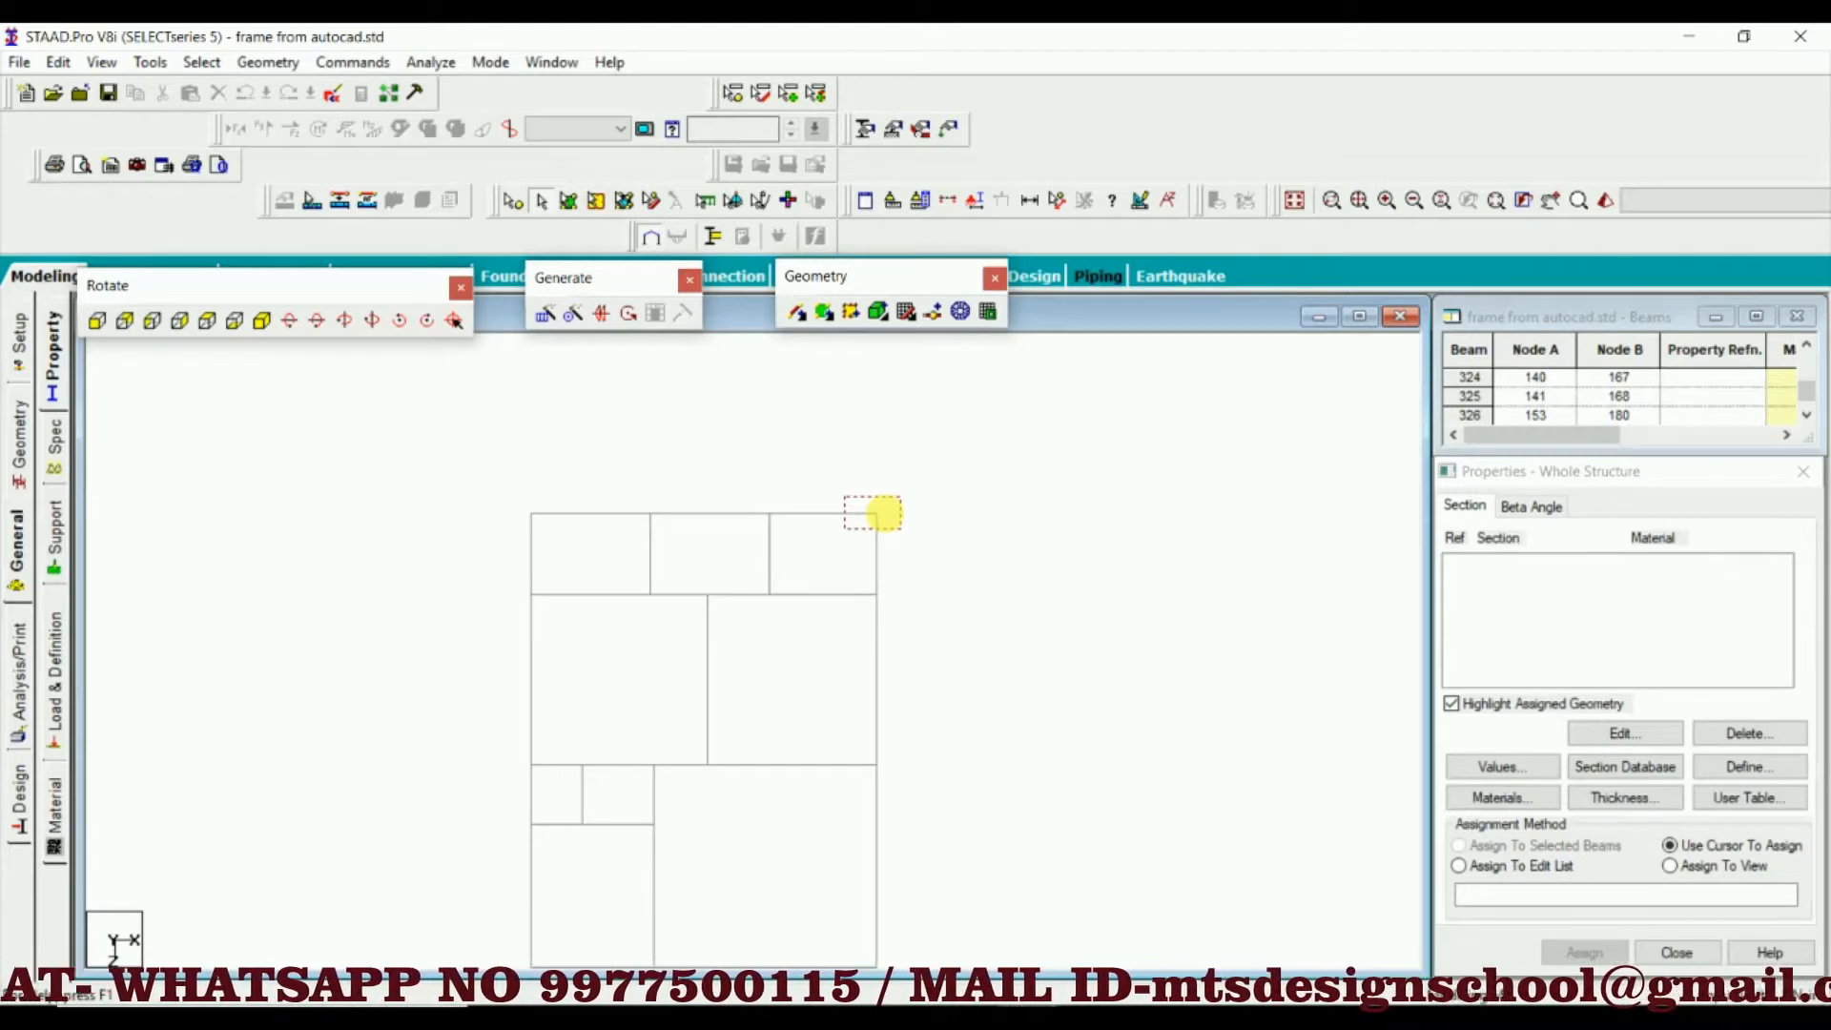
drag(902, 530, 902, 531)
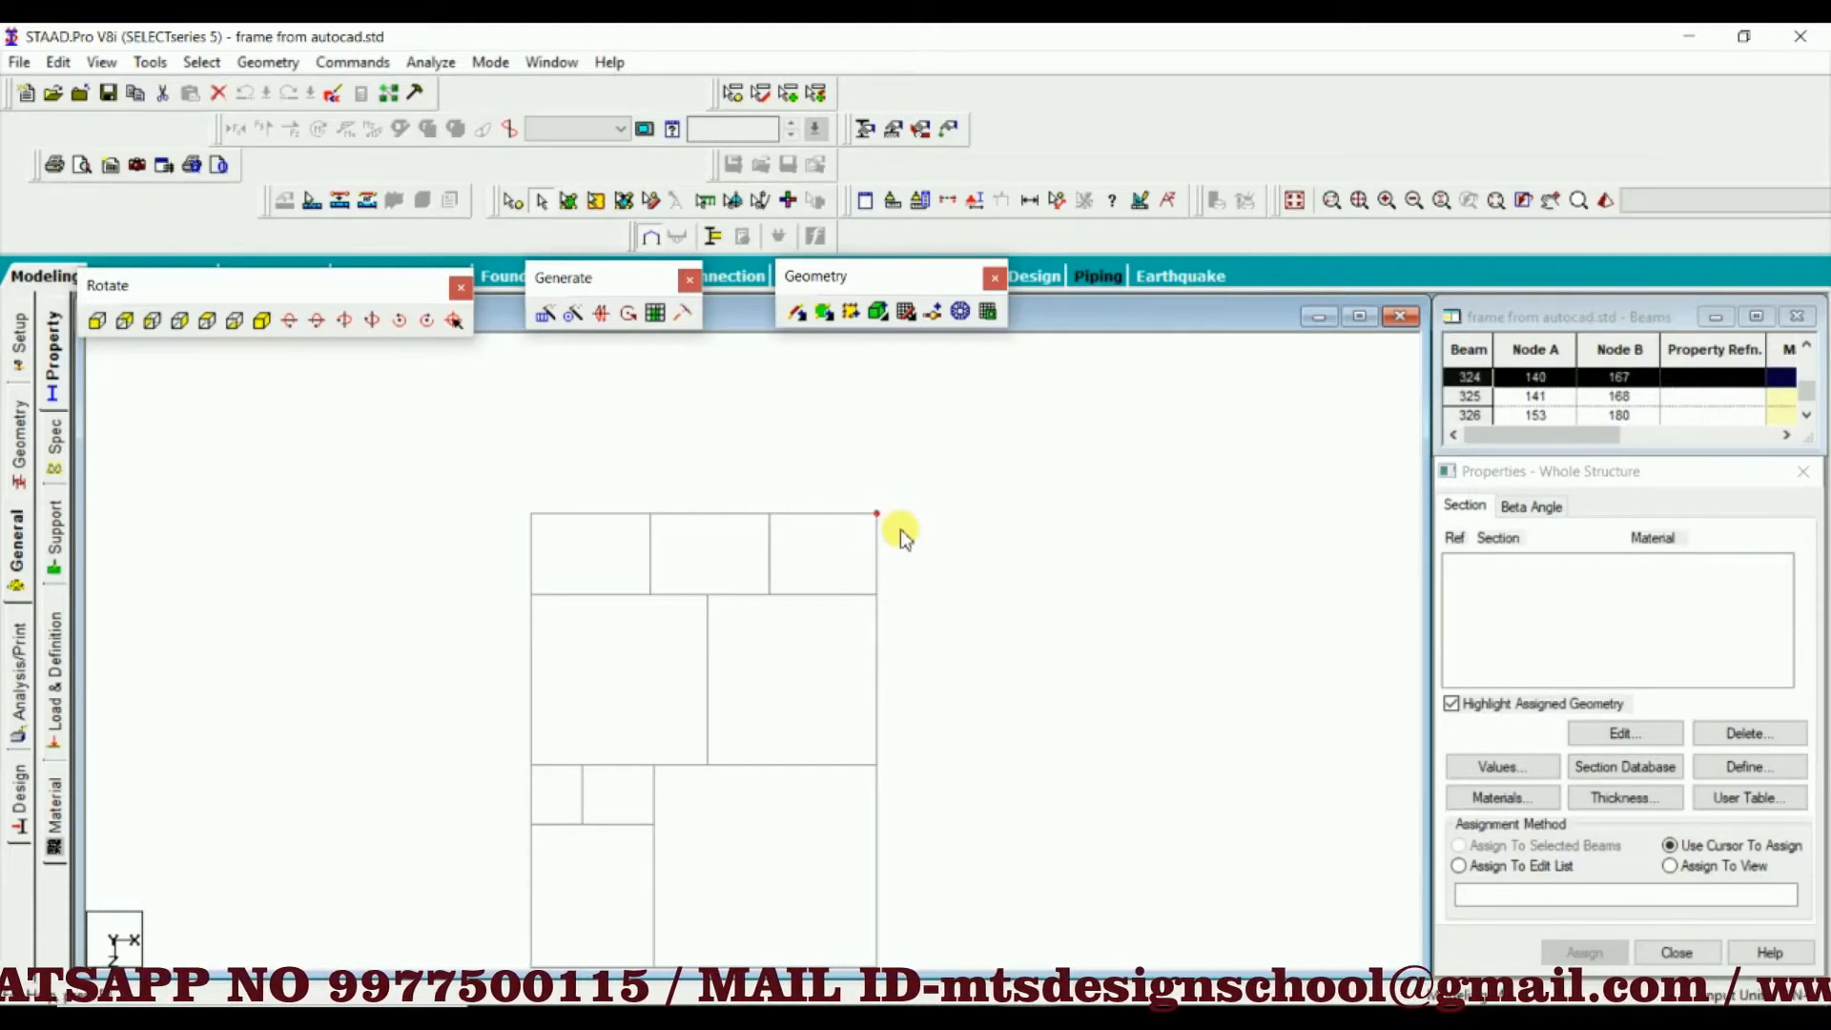
click(923, 632)
scroll(924, 634, down, 1)
middle_drag(900, 783, 905, 660)
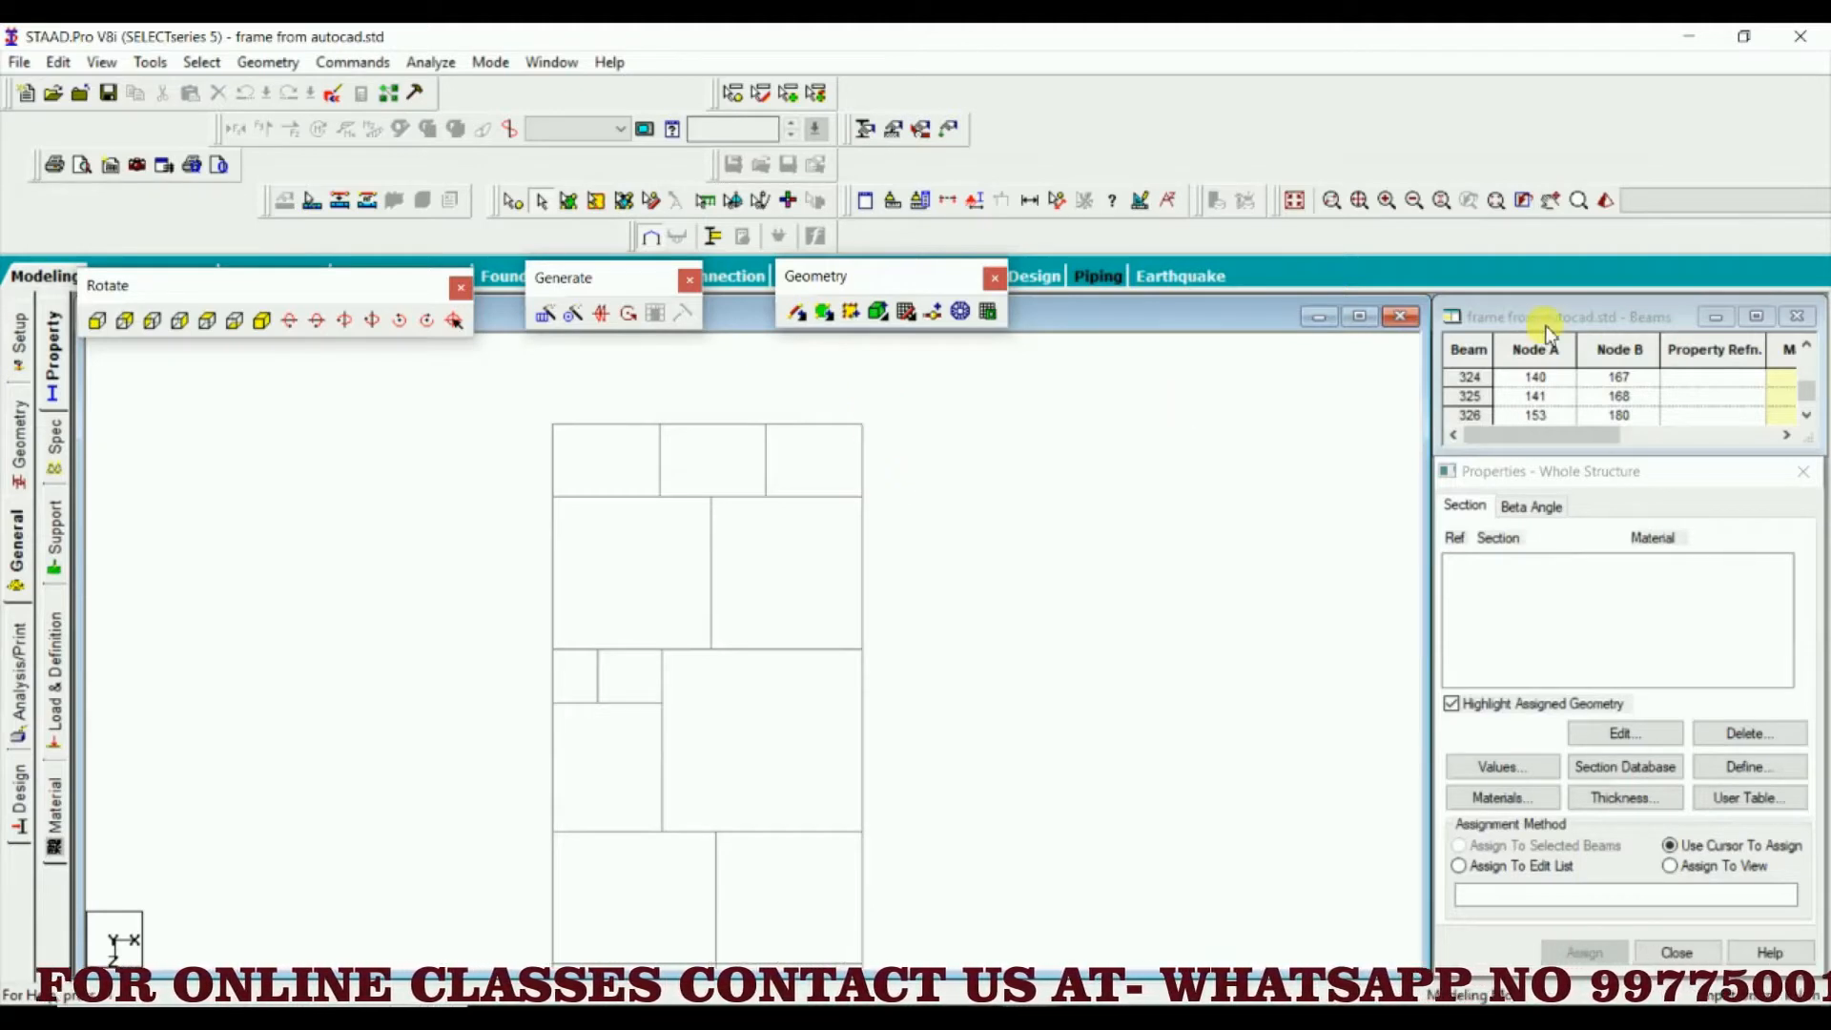
scroll(826, 552, up, 3)
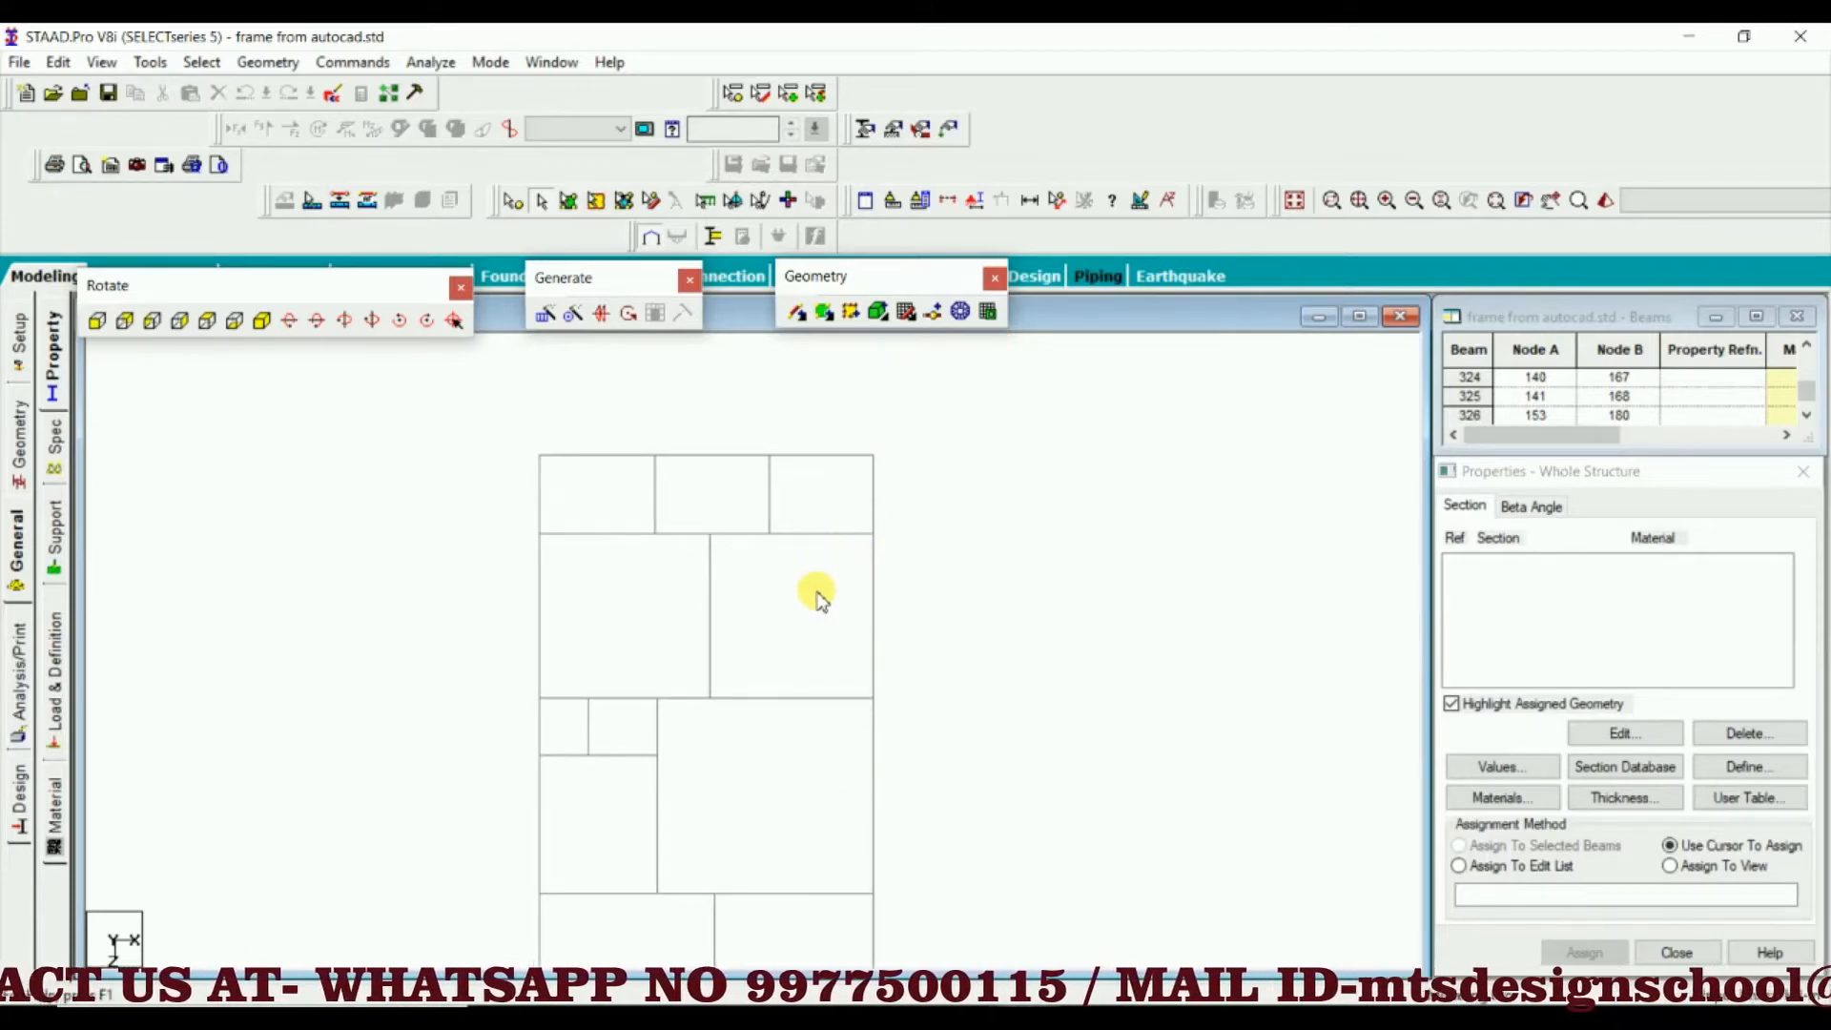
scroll(826, 584, down, 2)
scroll(812, 620, down, 1)
middle_drag(811, 620, 846, 515)
scroll(840, 553, down, 3)
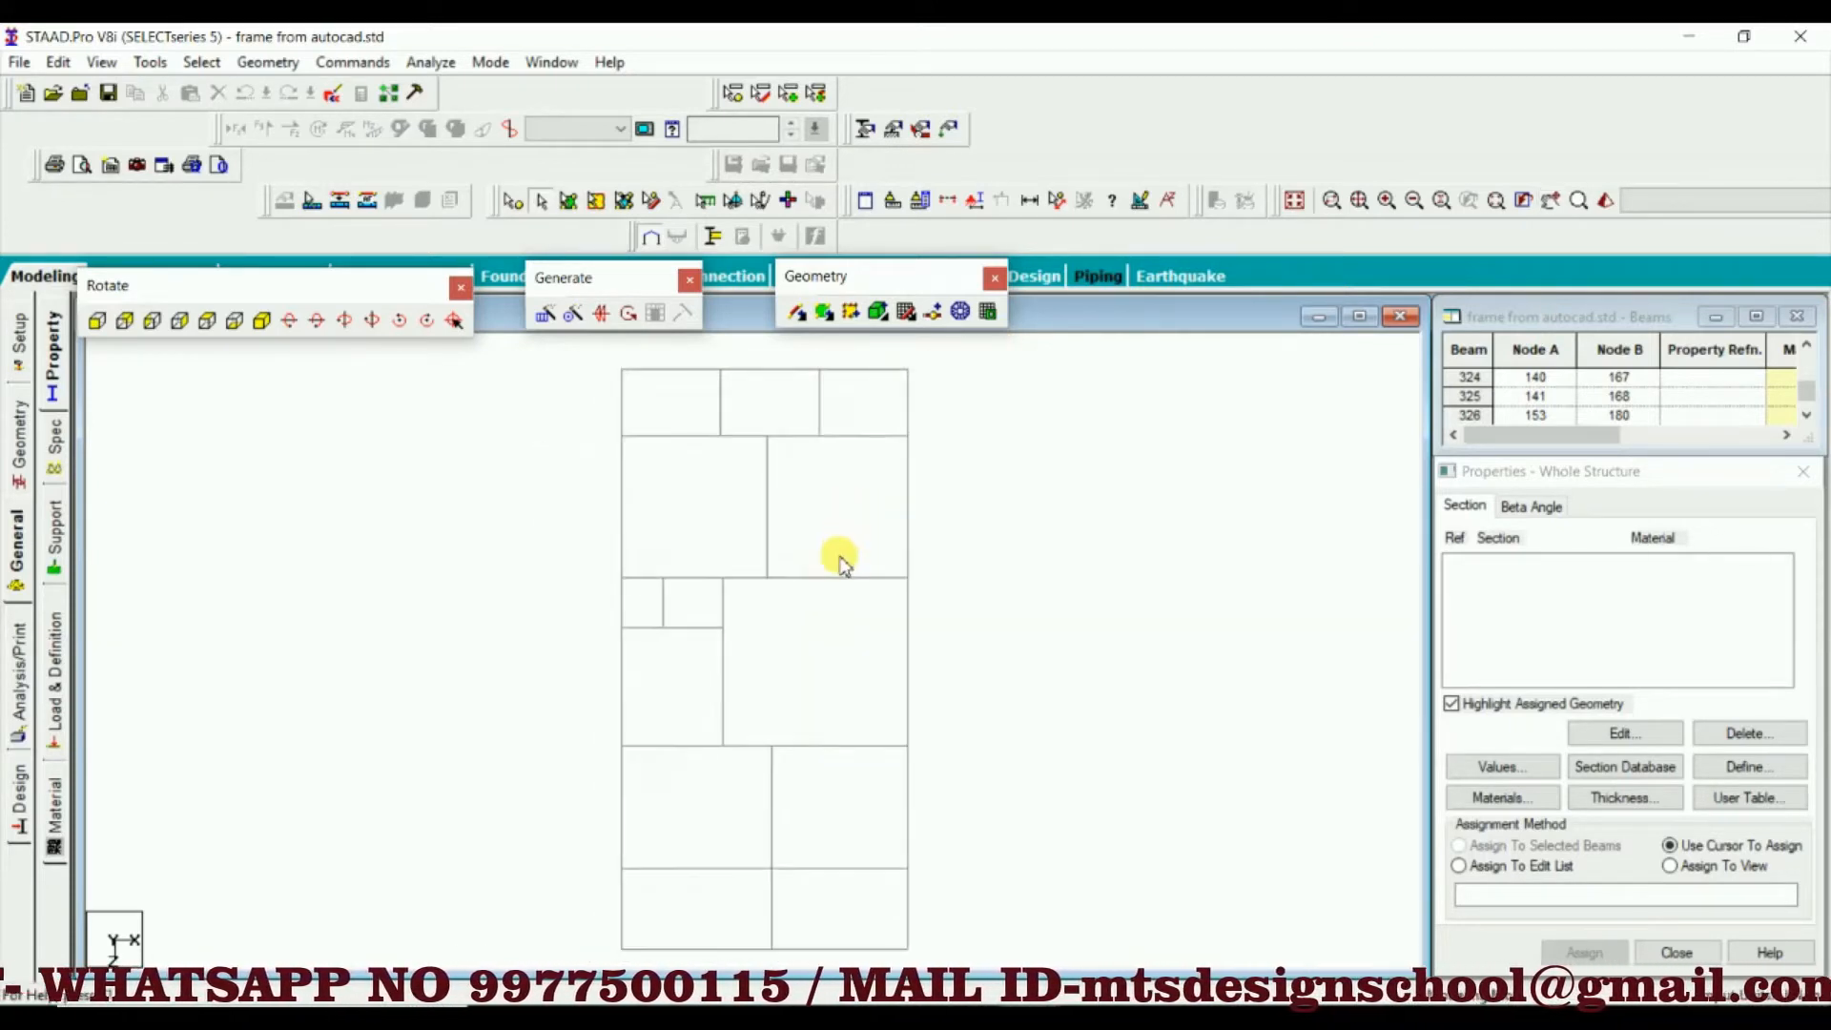
middle_drag(822, 665, 817, 665)
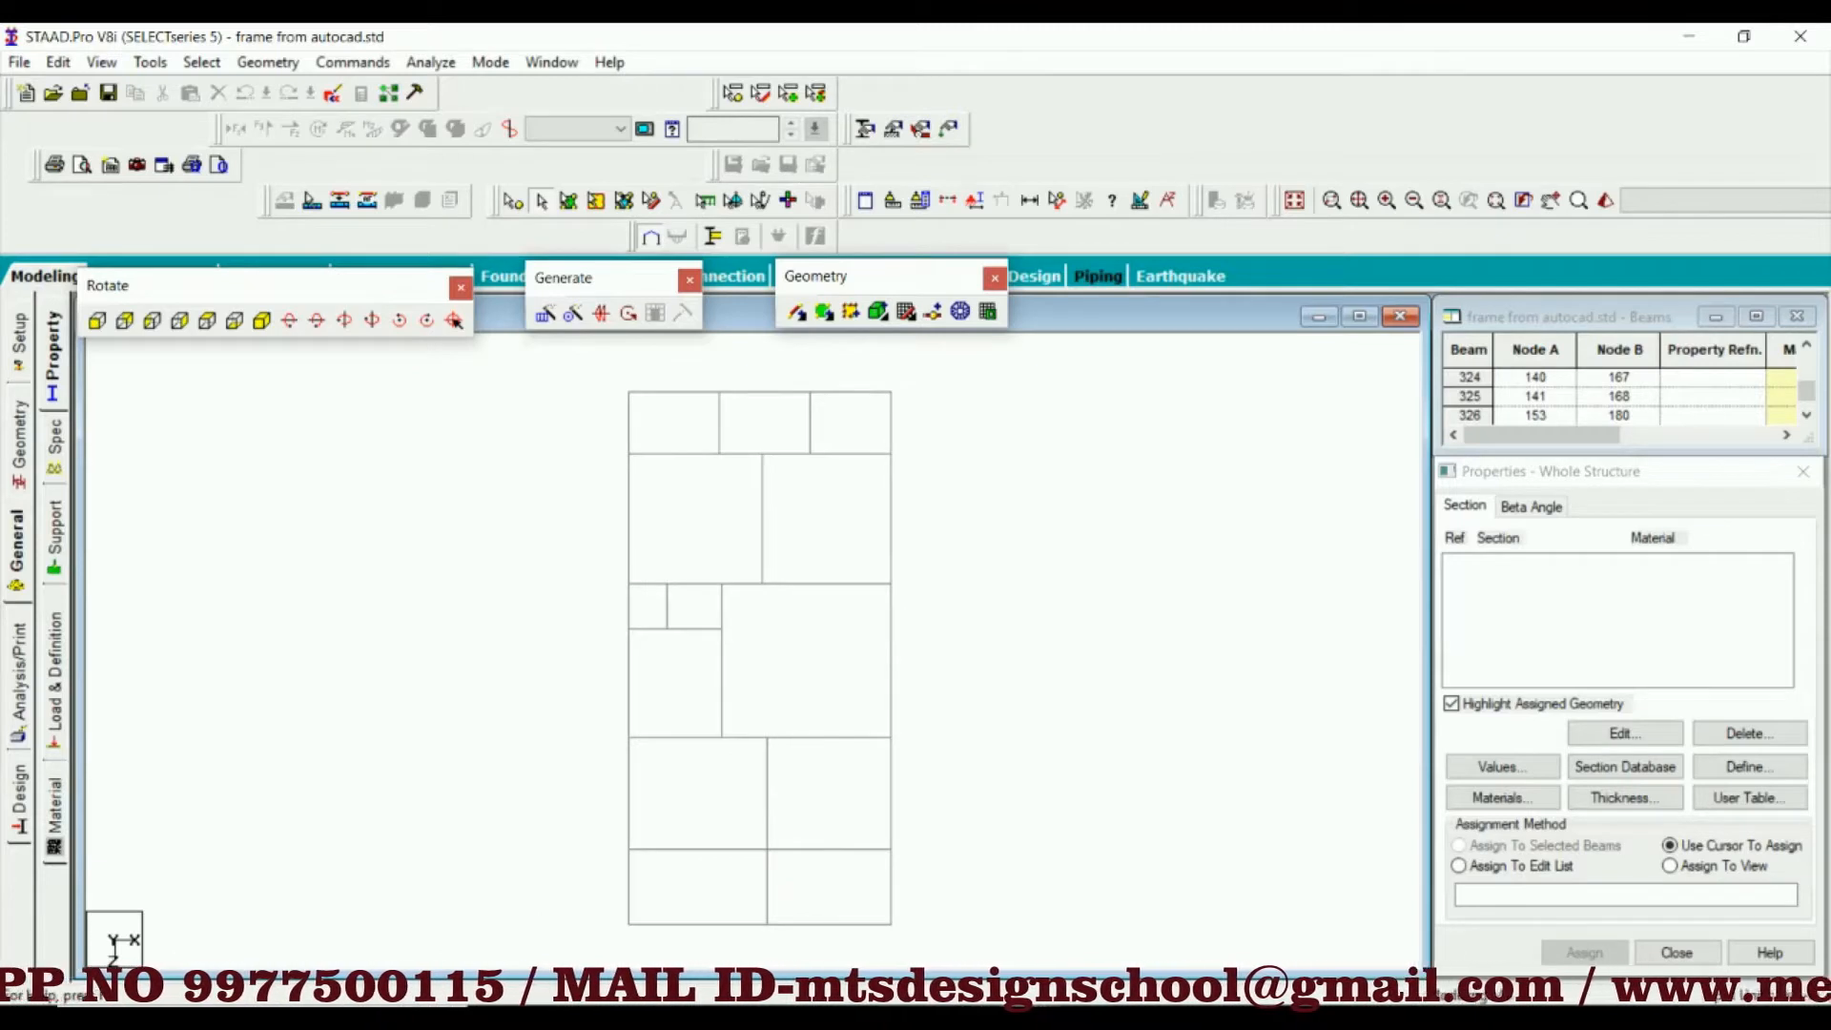
mouse_move(1089, 1019)
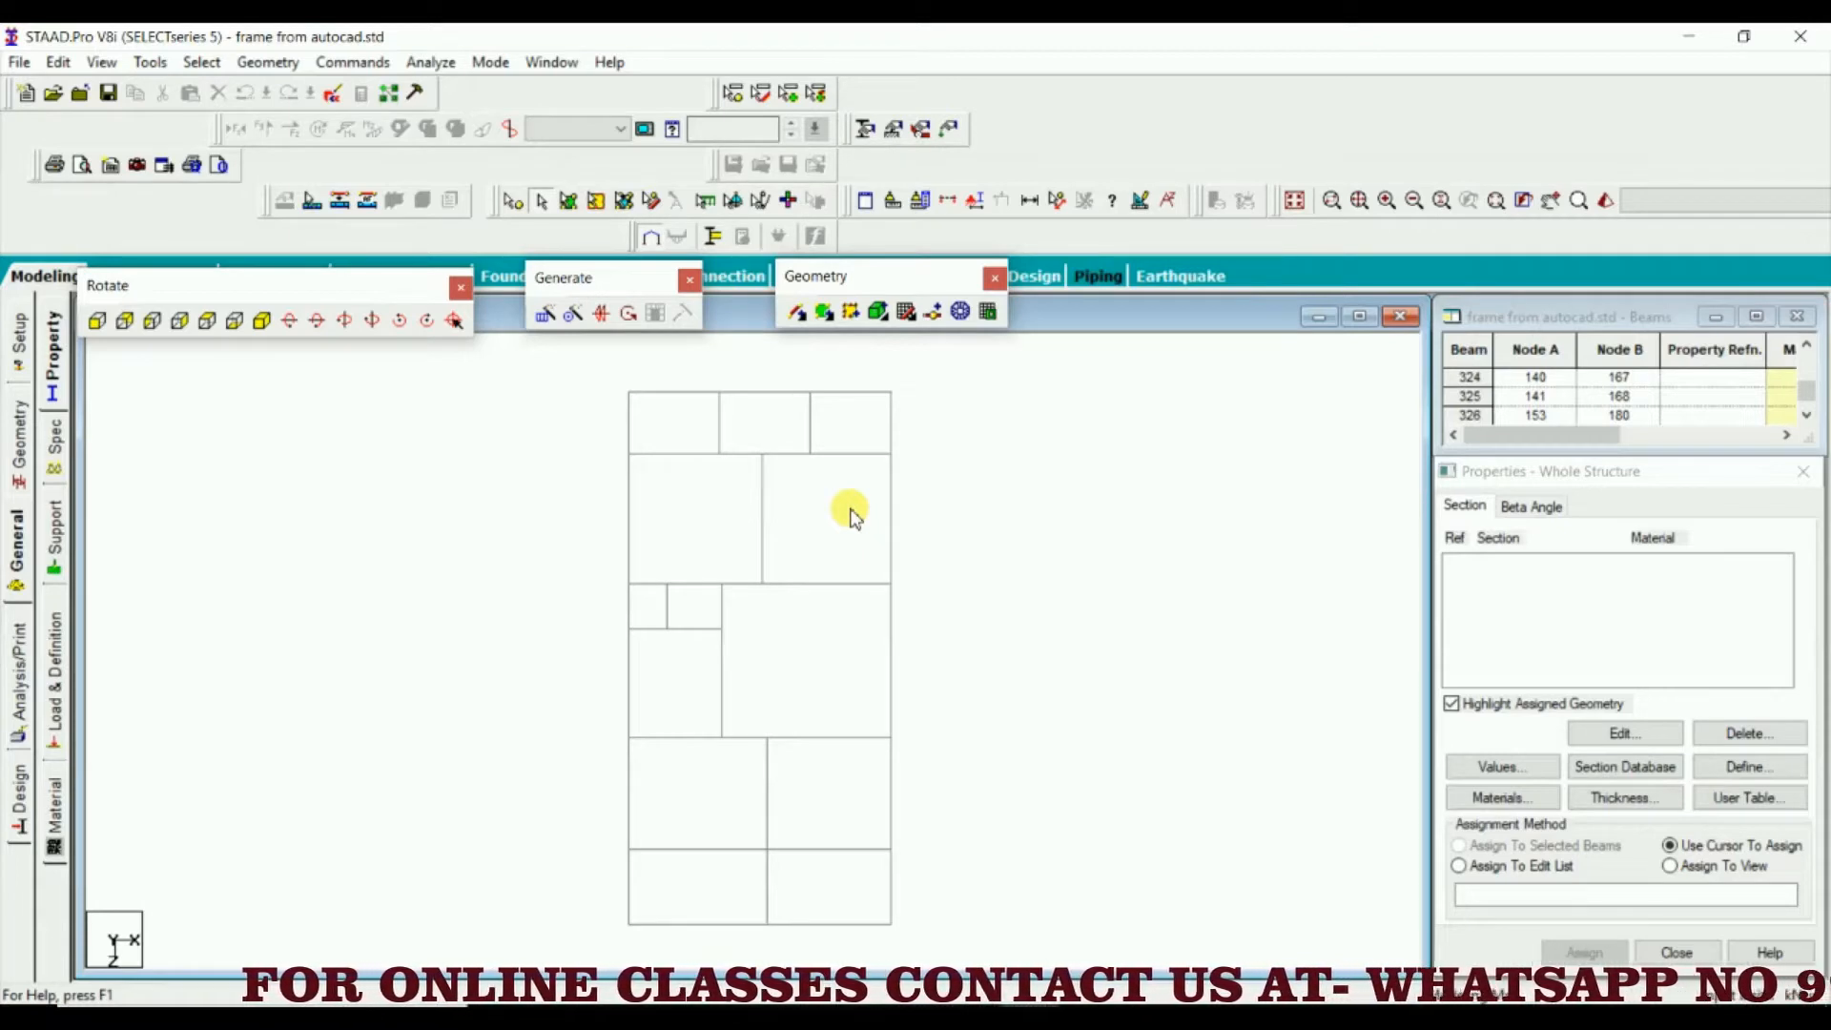
click(1738, 769)
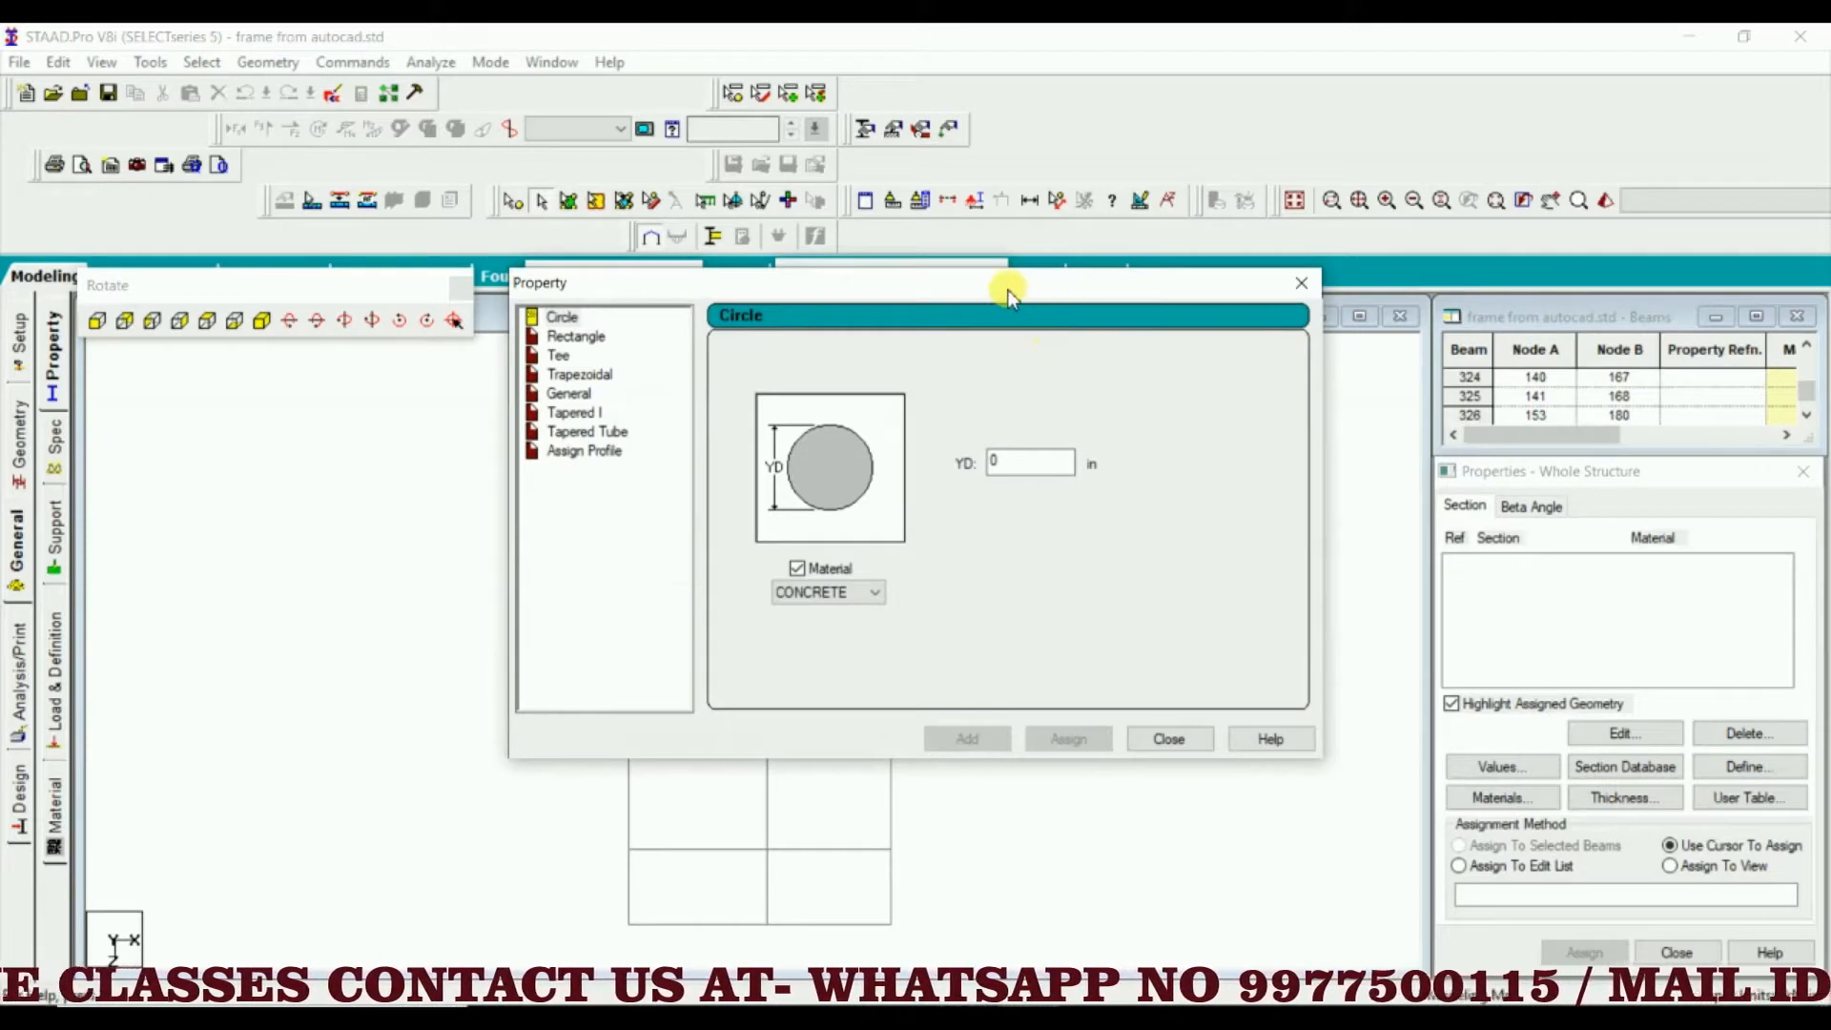
drag(1006, 286, 1464, 206)
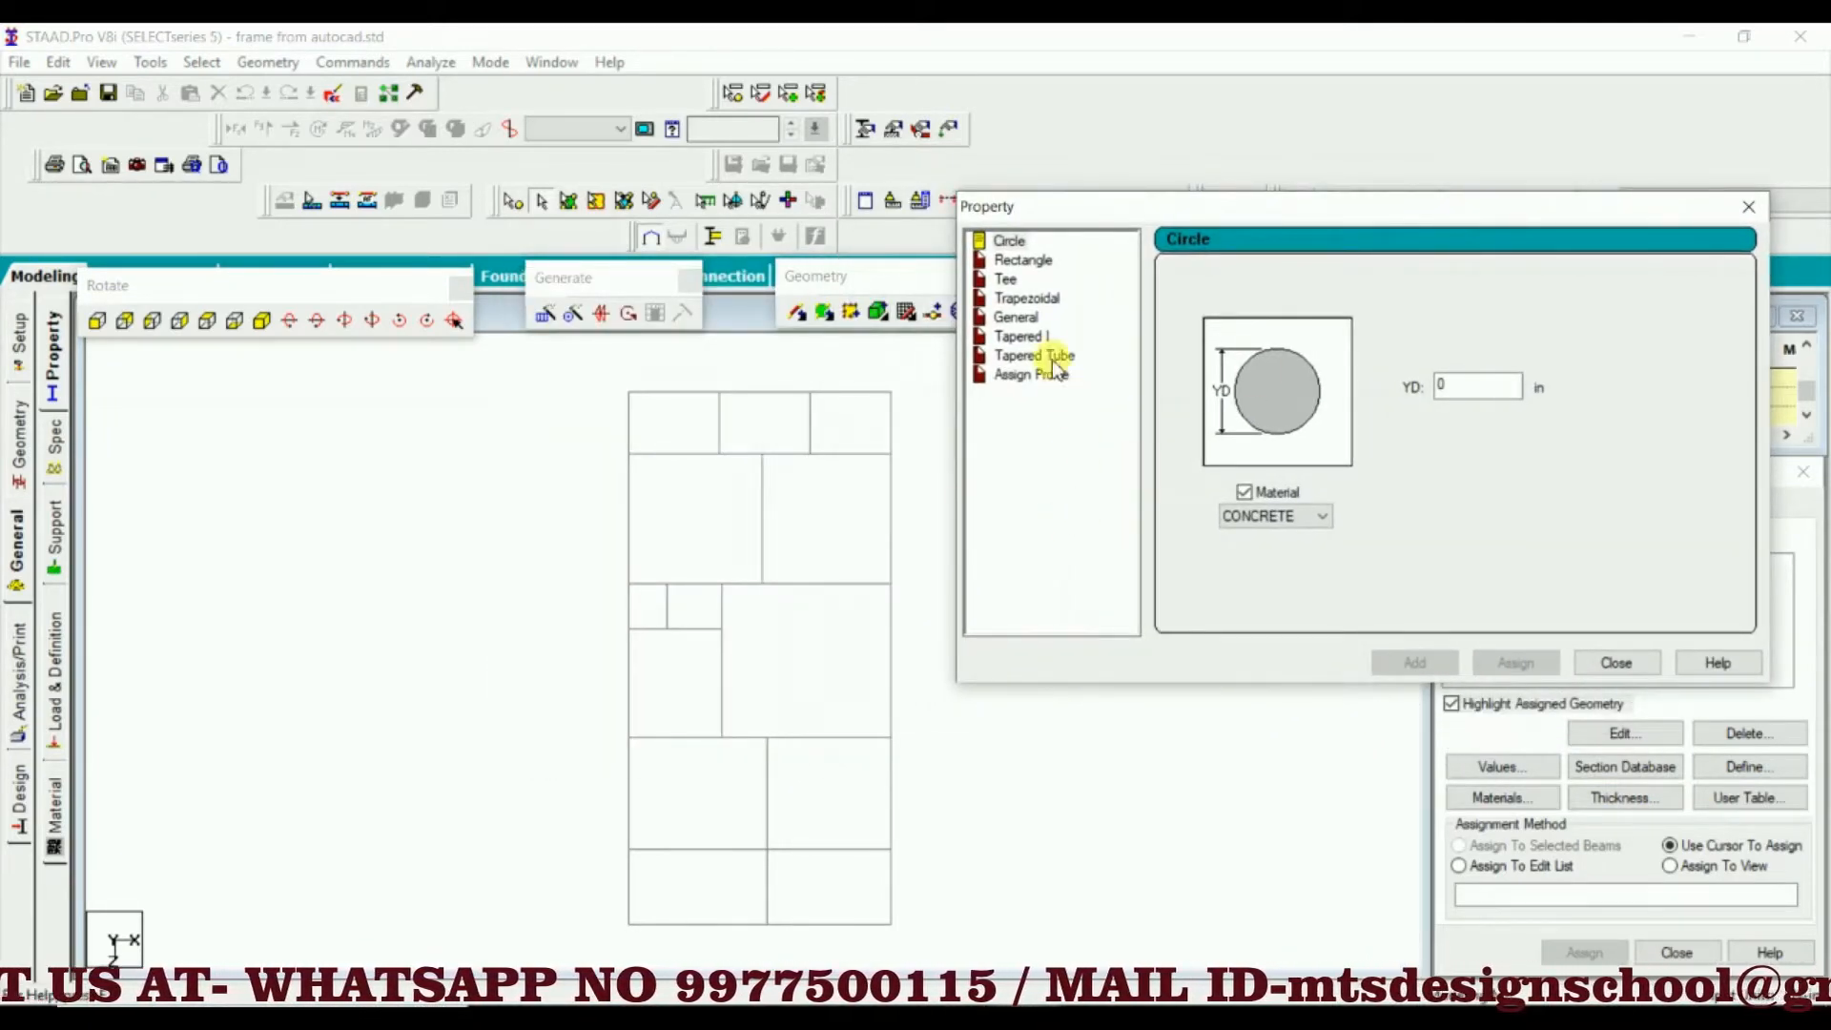
click(1011, 260)
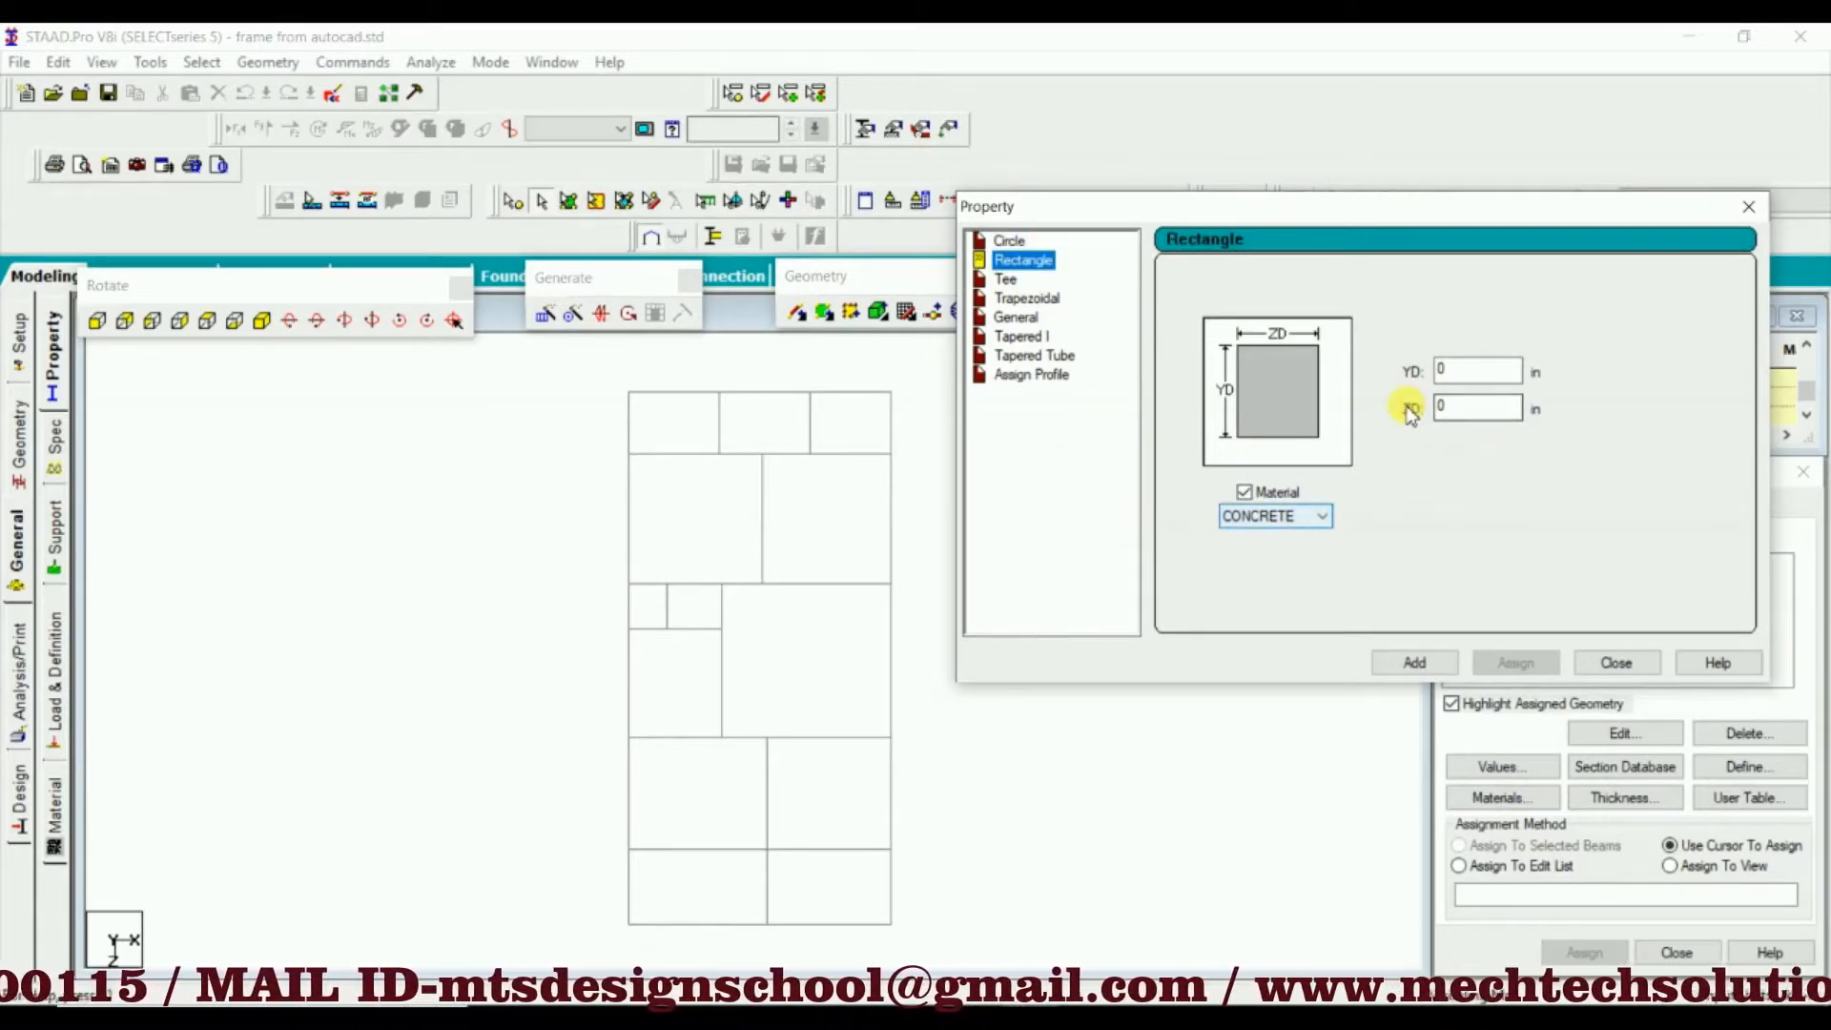
click(1443, 368)
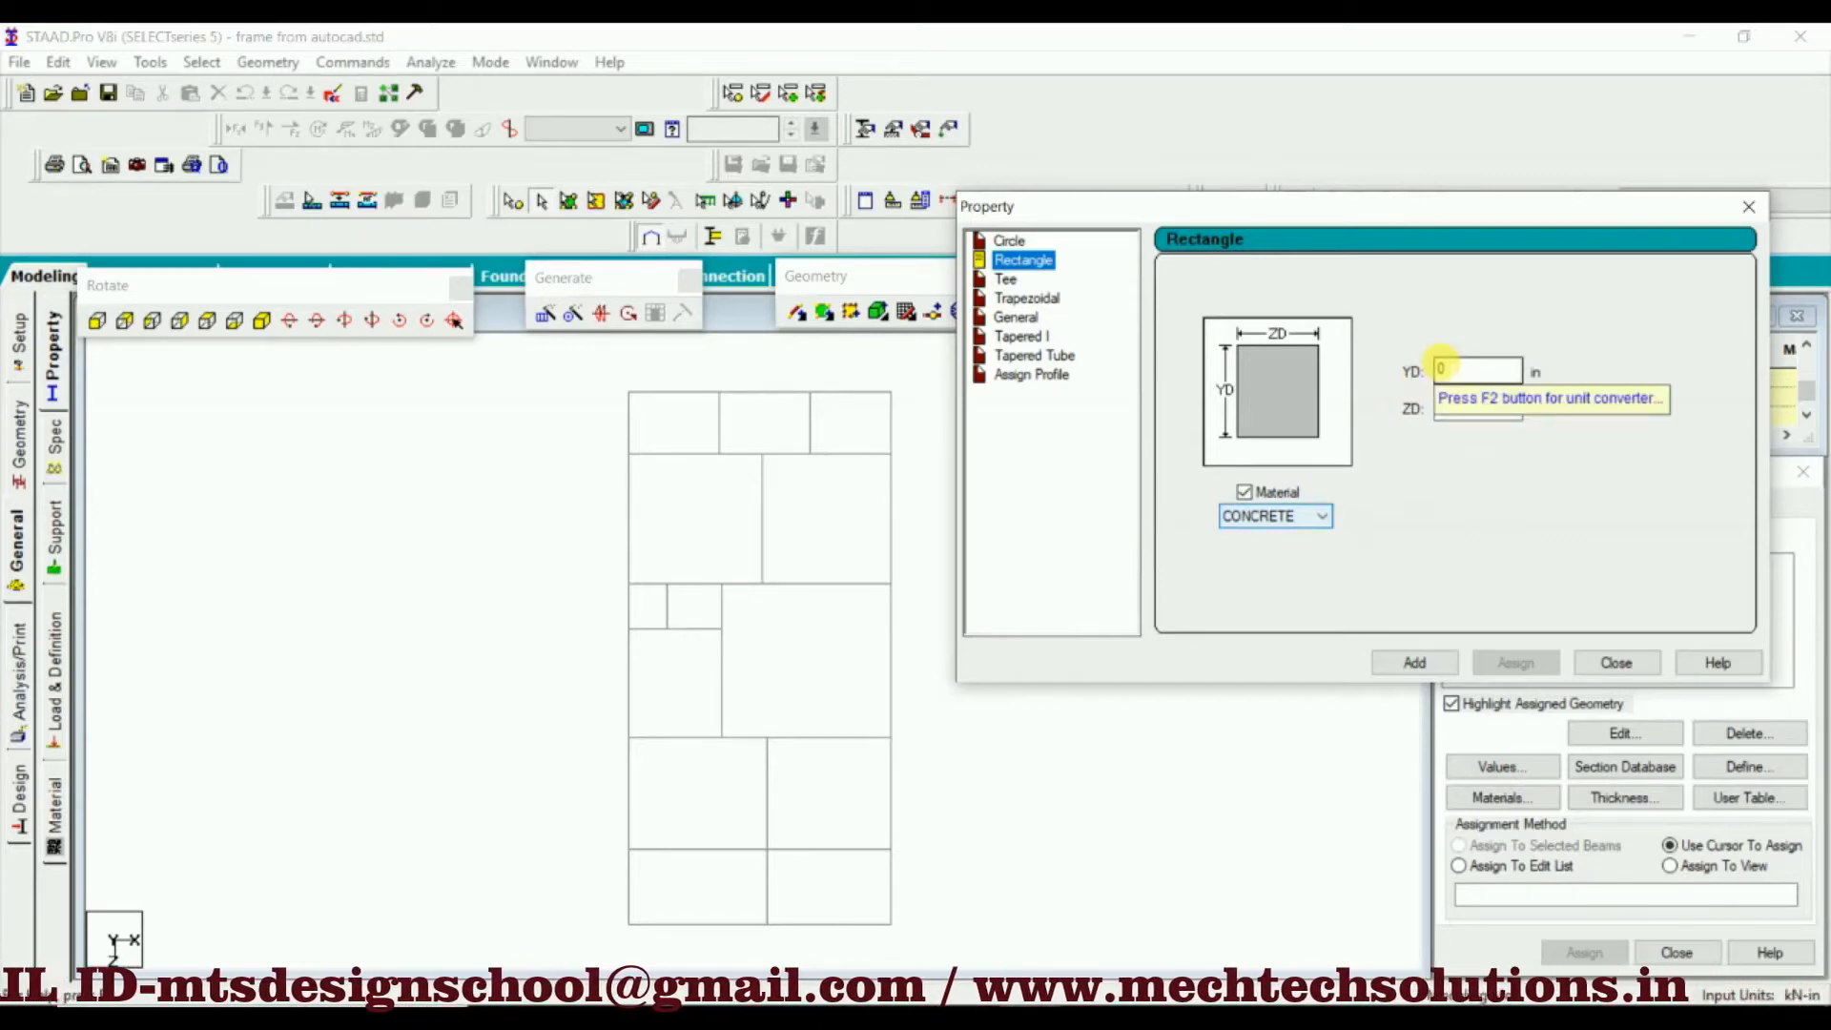
click(1443, 367)
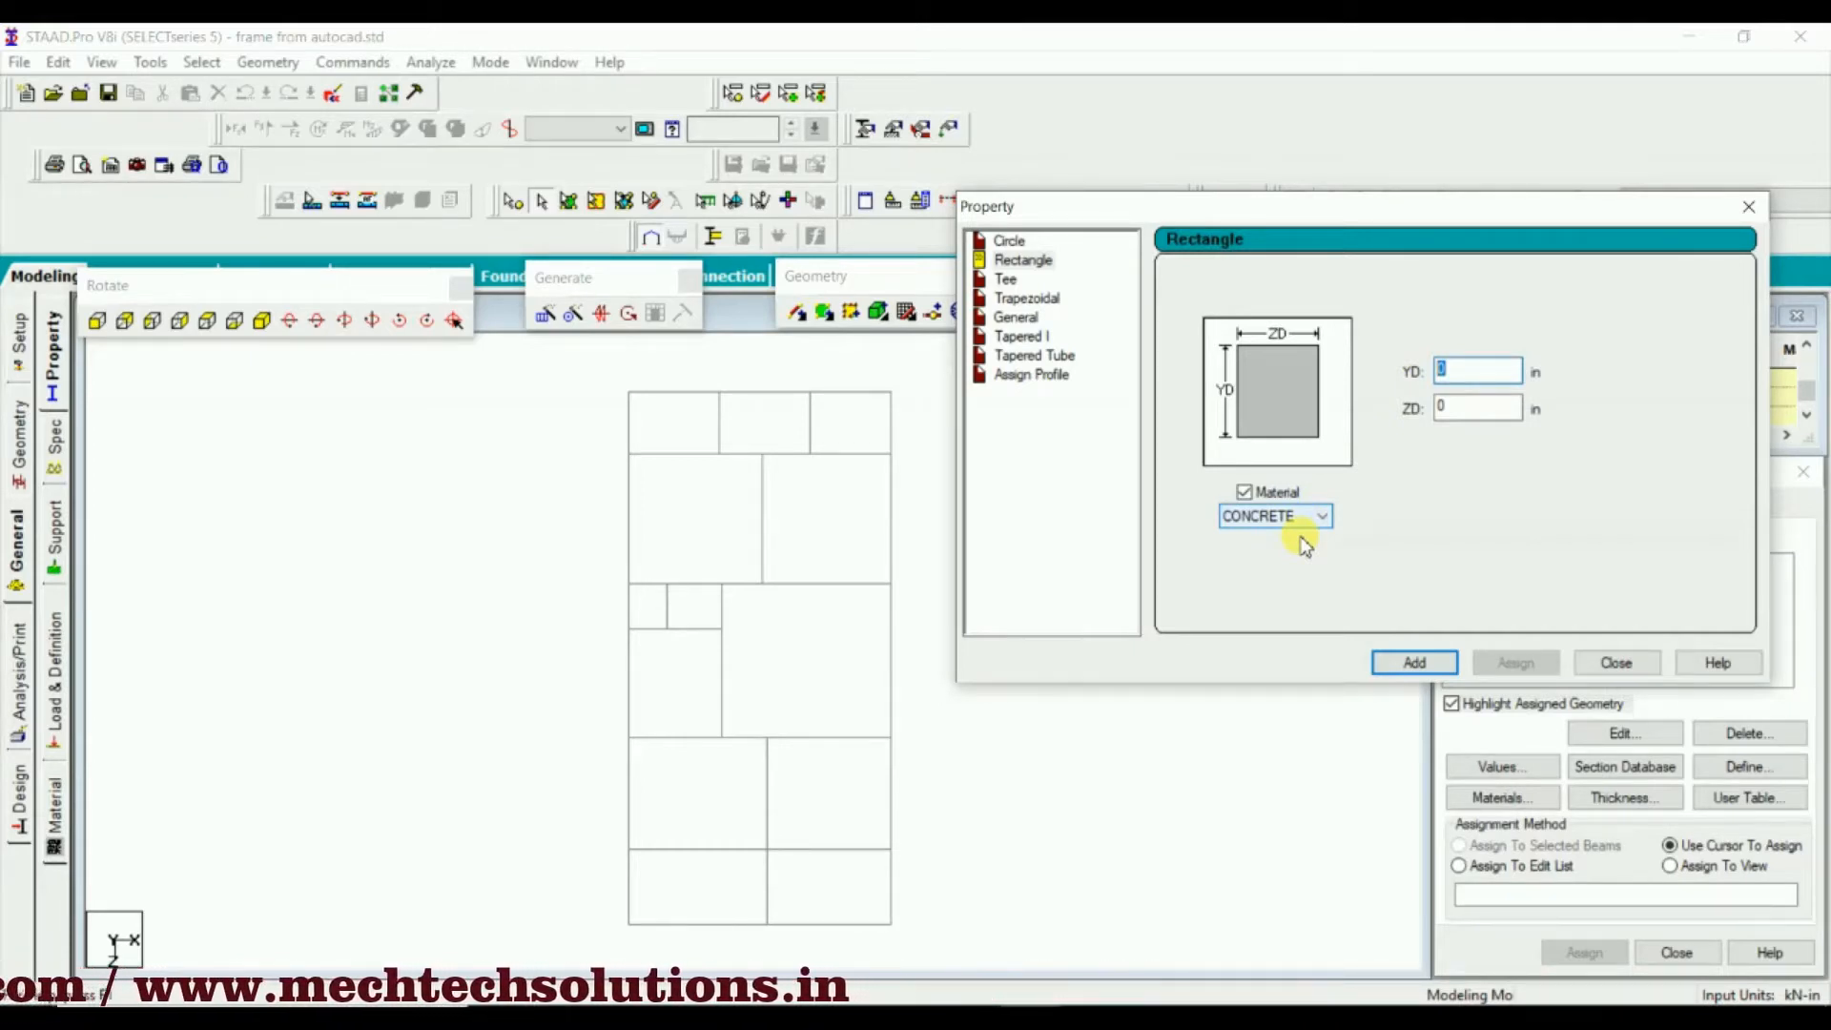
click(1743, 208)
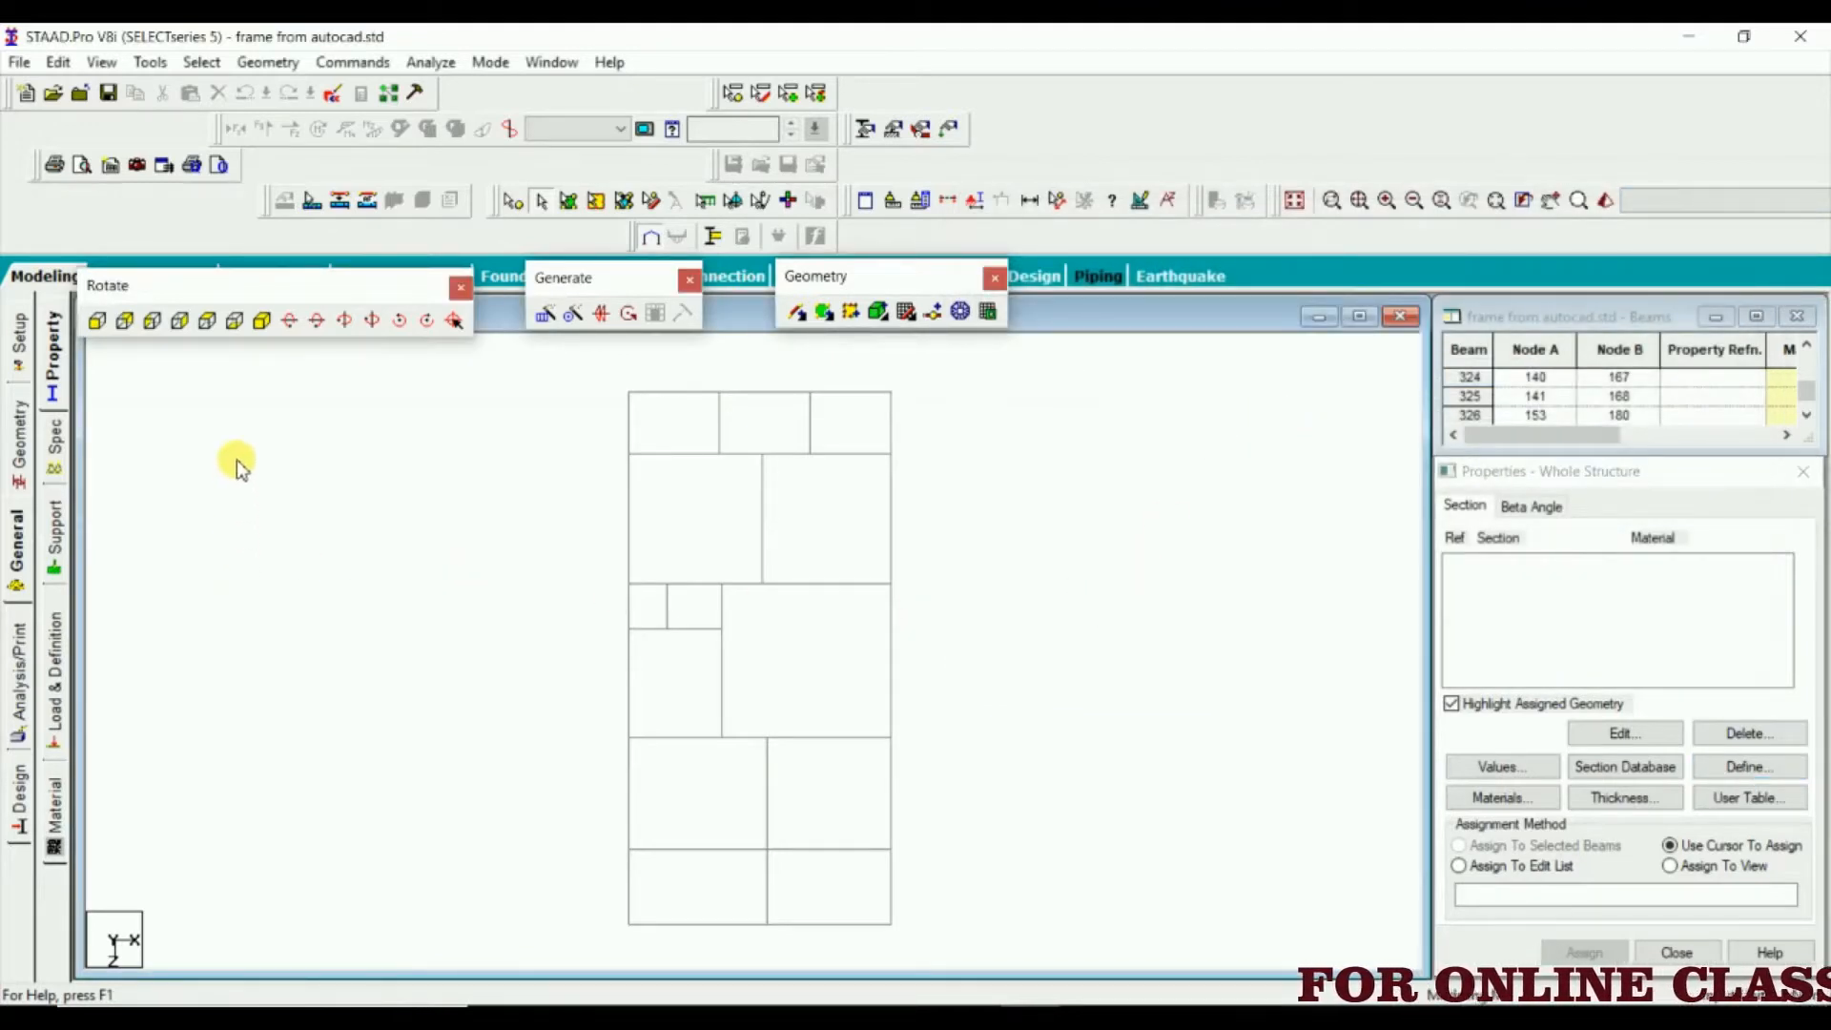
Switch to the isometric view and select all beams parallel to the Y axis
click(263, 323)
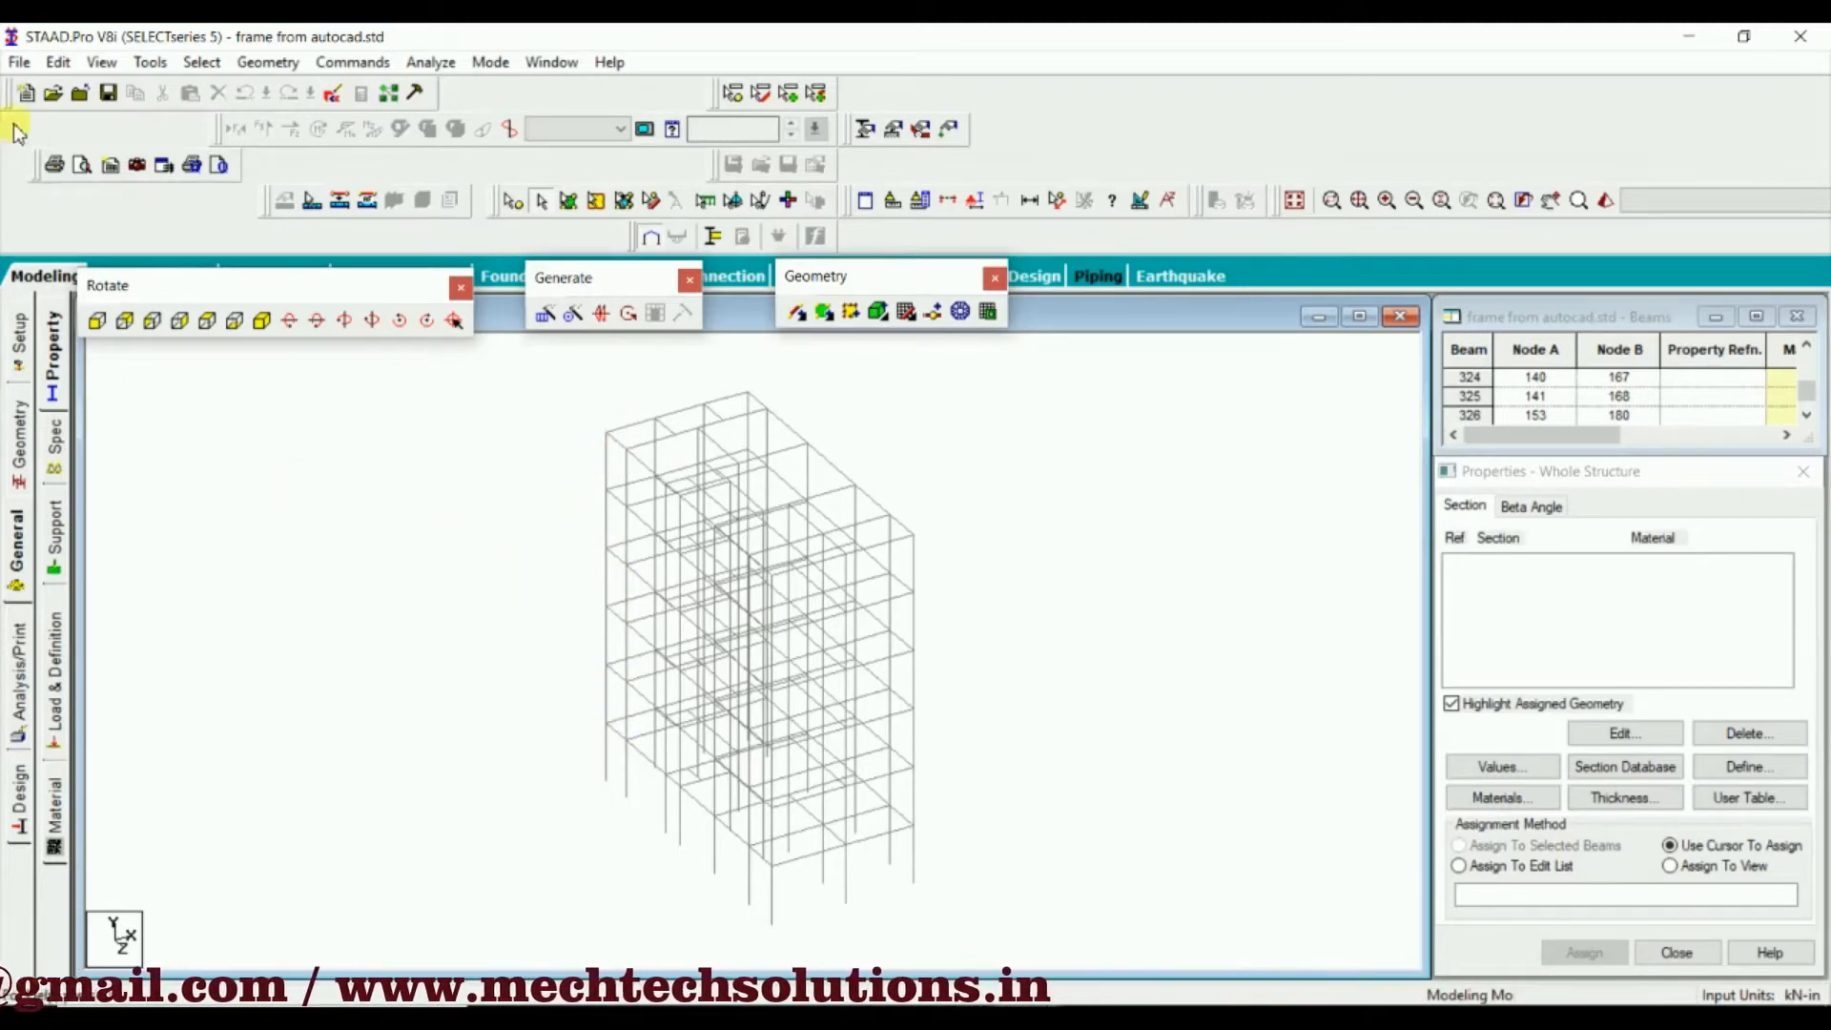
click(203, 64)
mouse_move(292, 492)
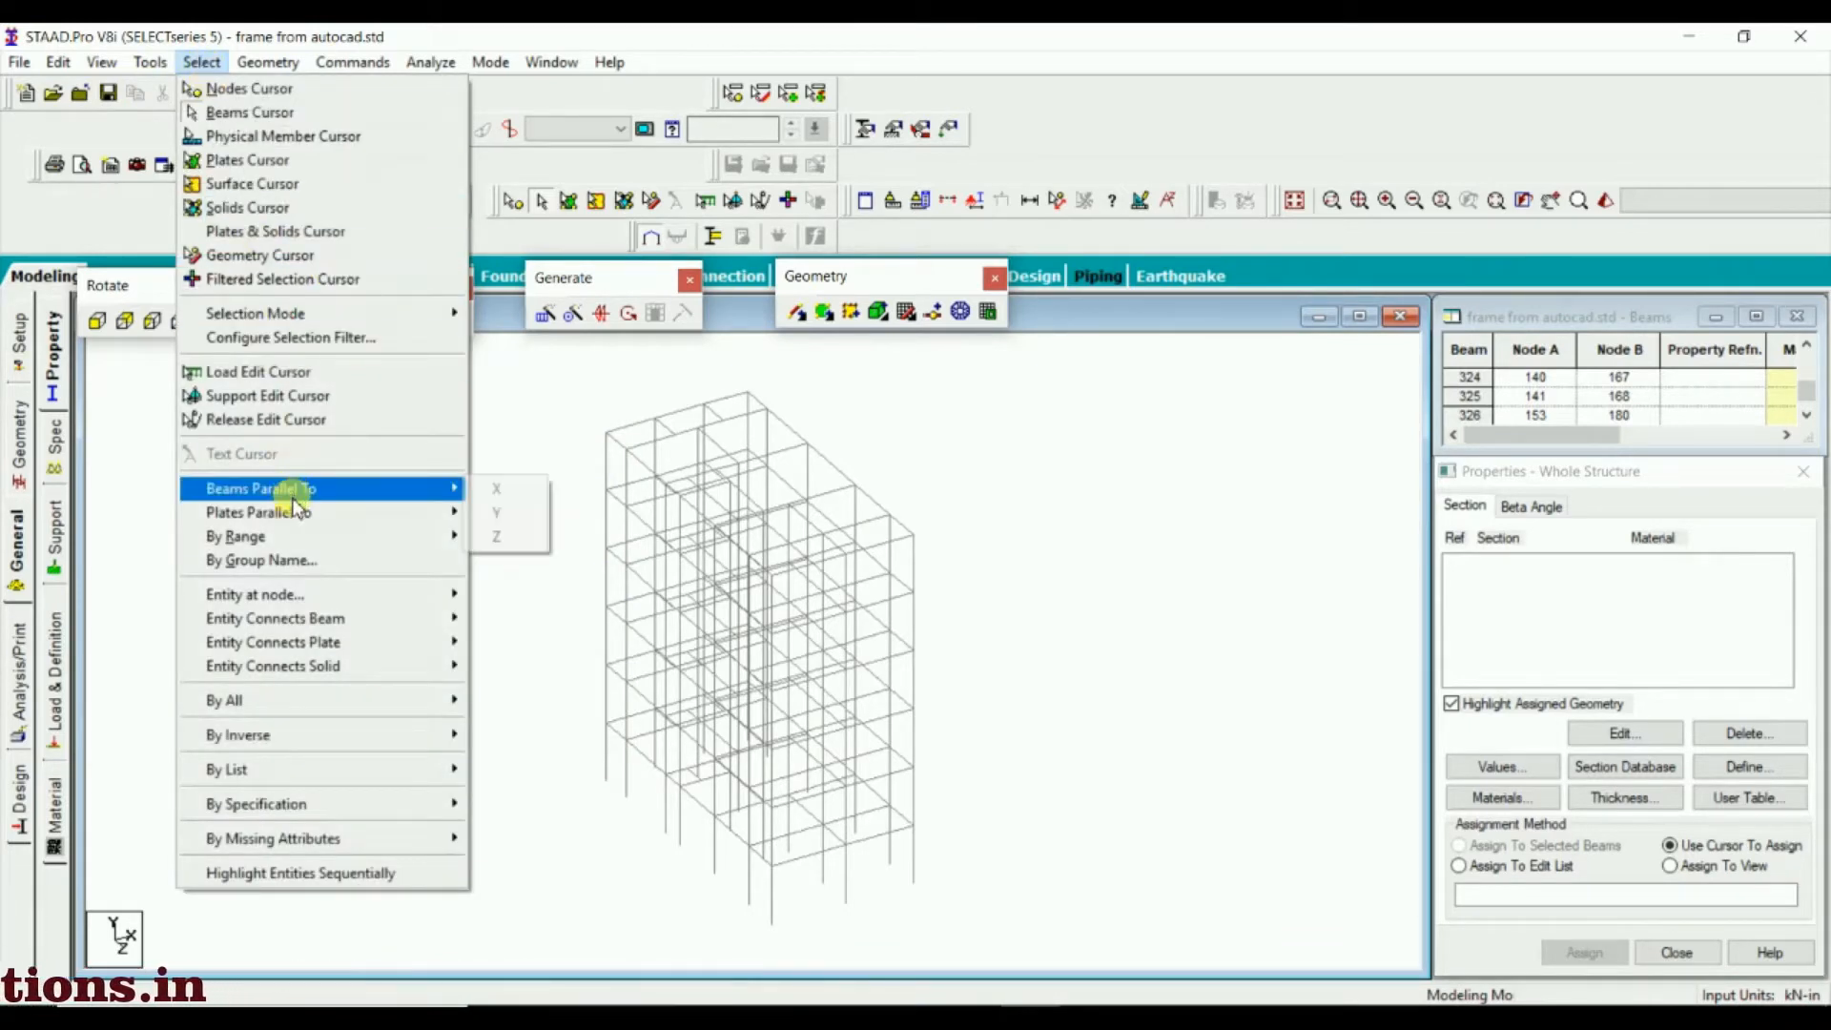
click(488, 513)
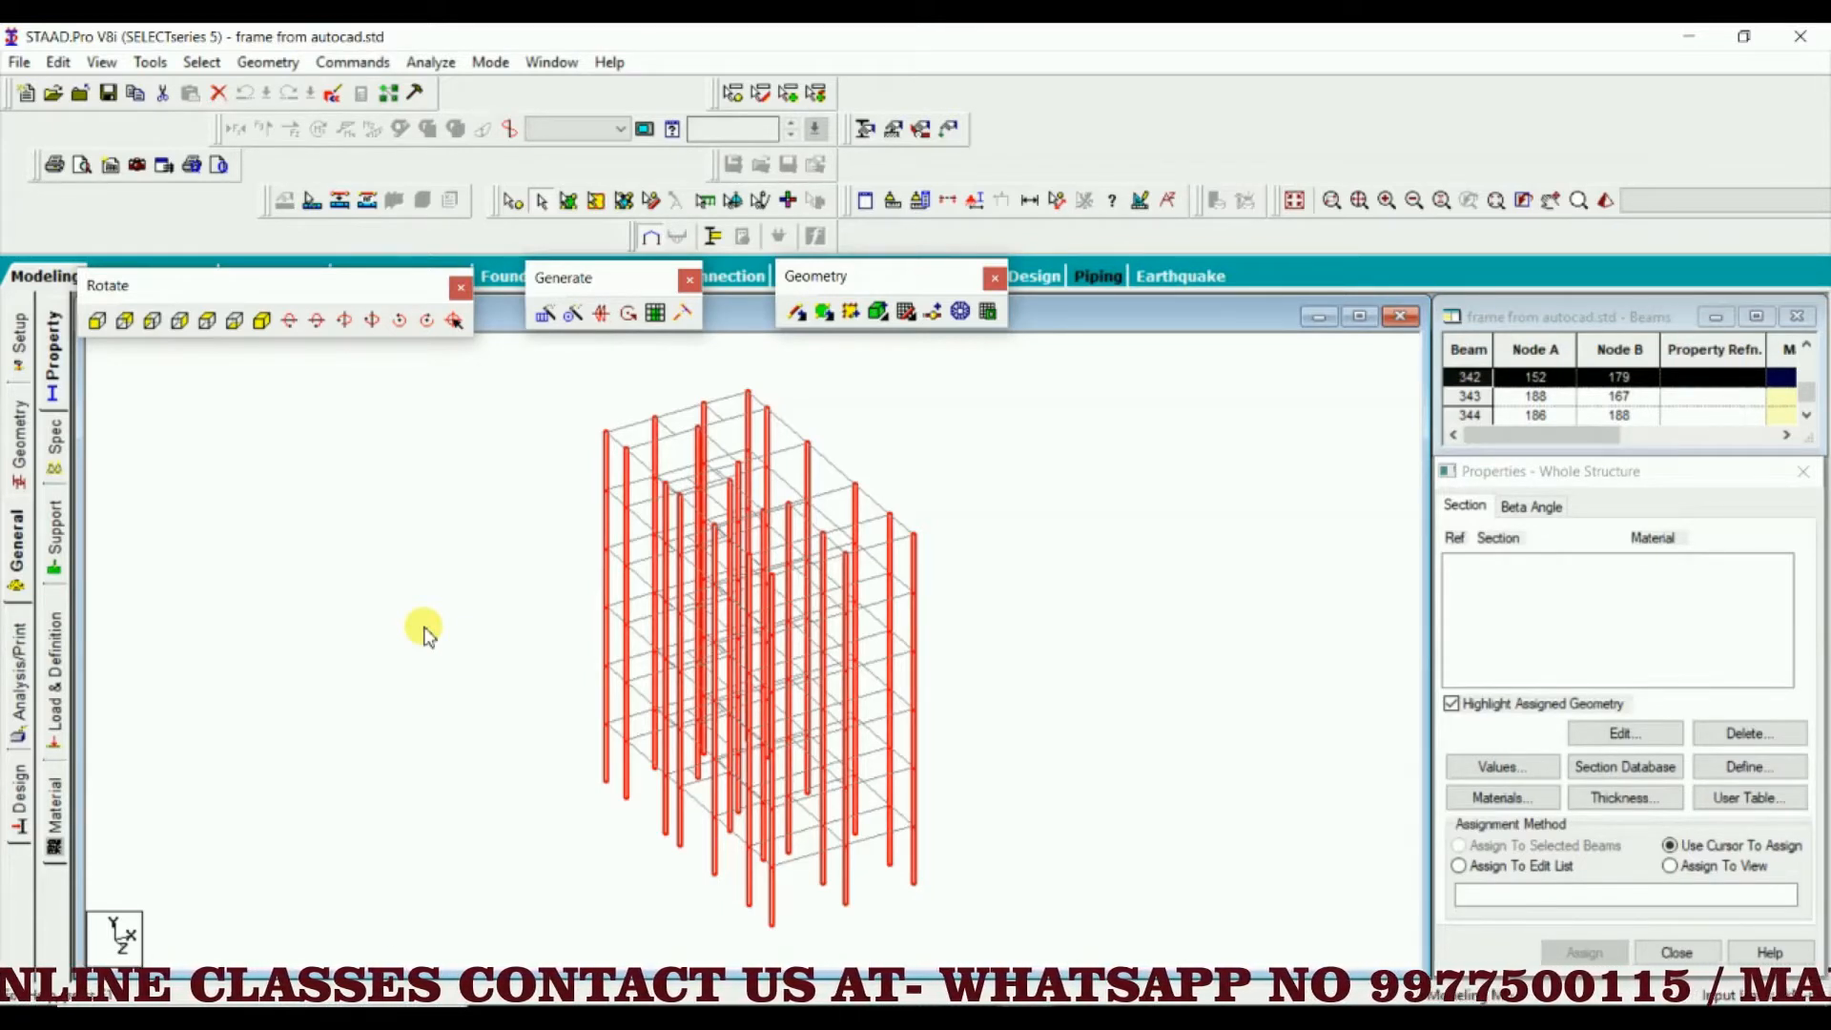
Display only the selected vertical members and clear the selection
click(100, 63)
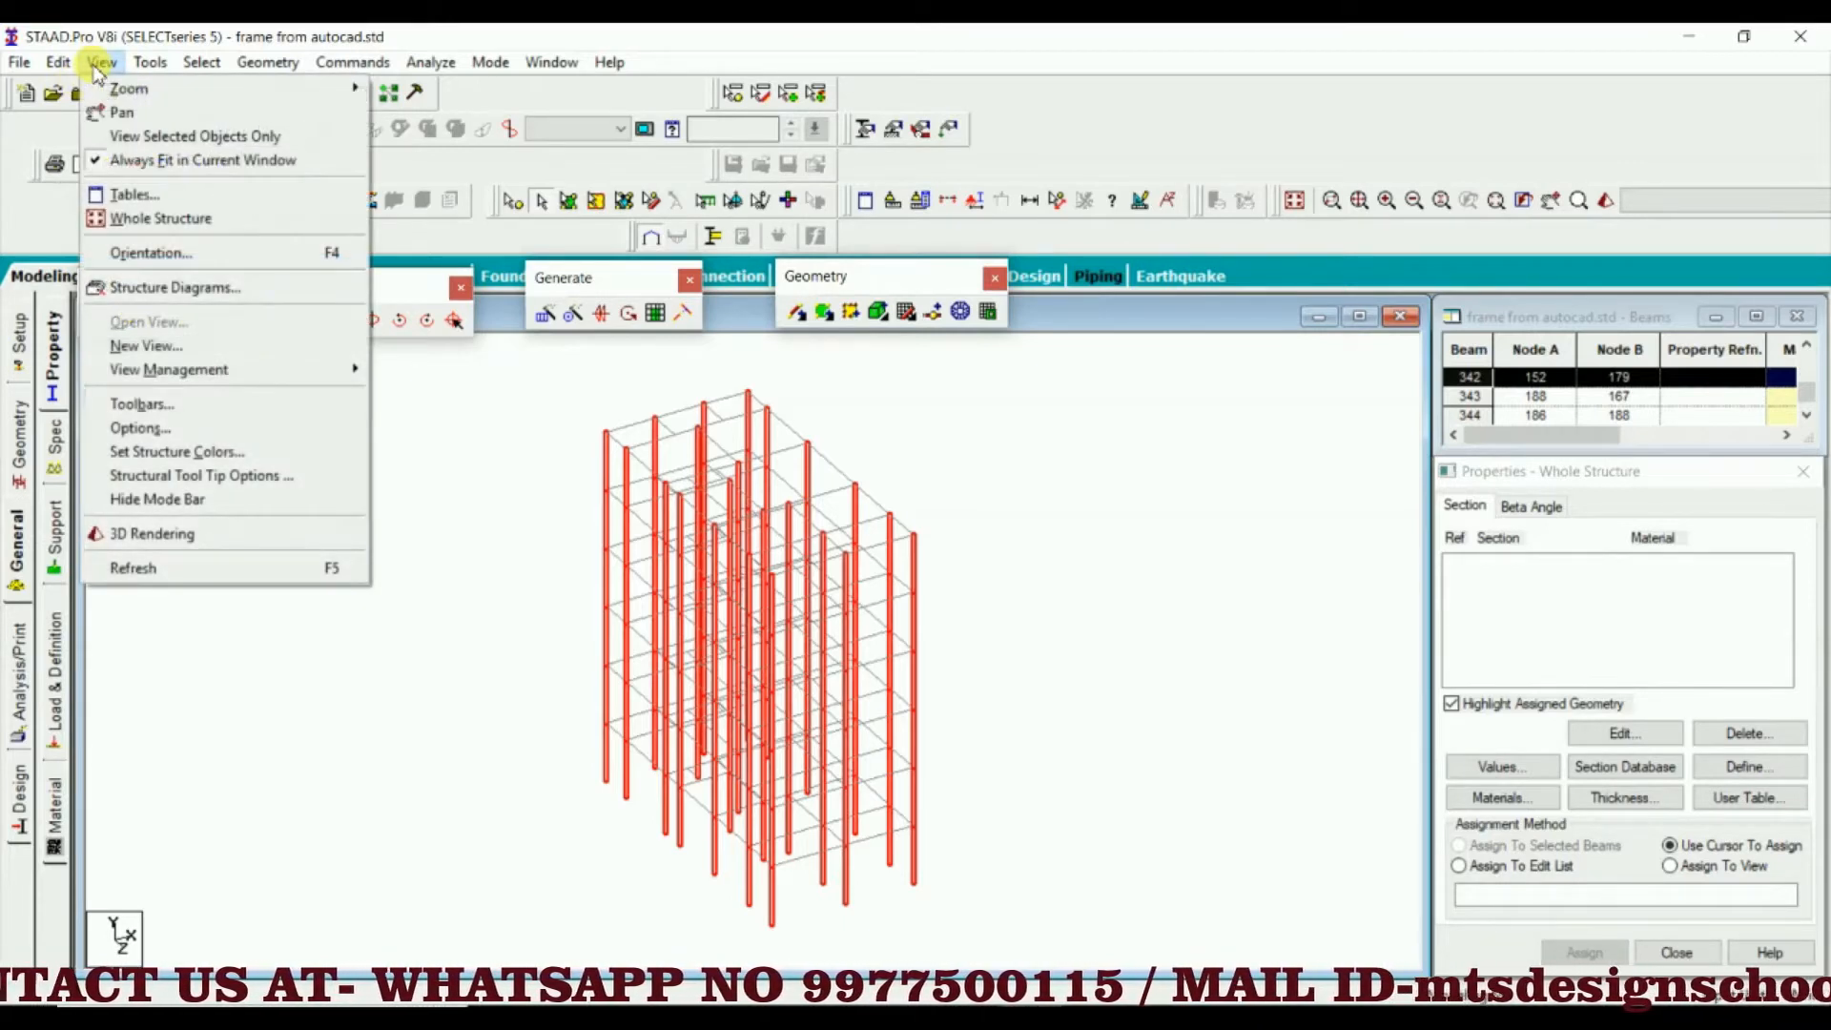
click(173, 143)
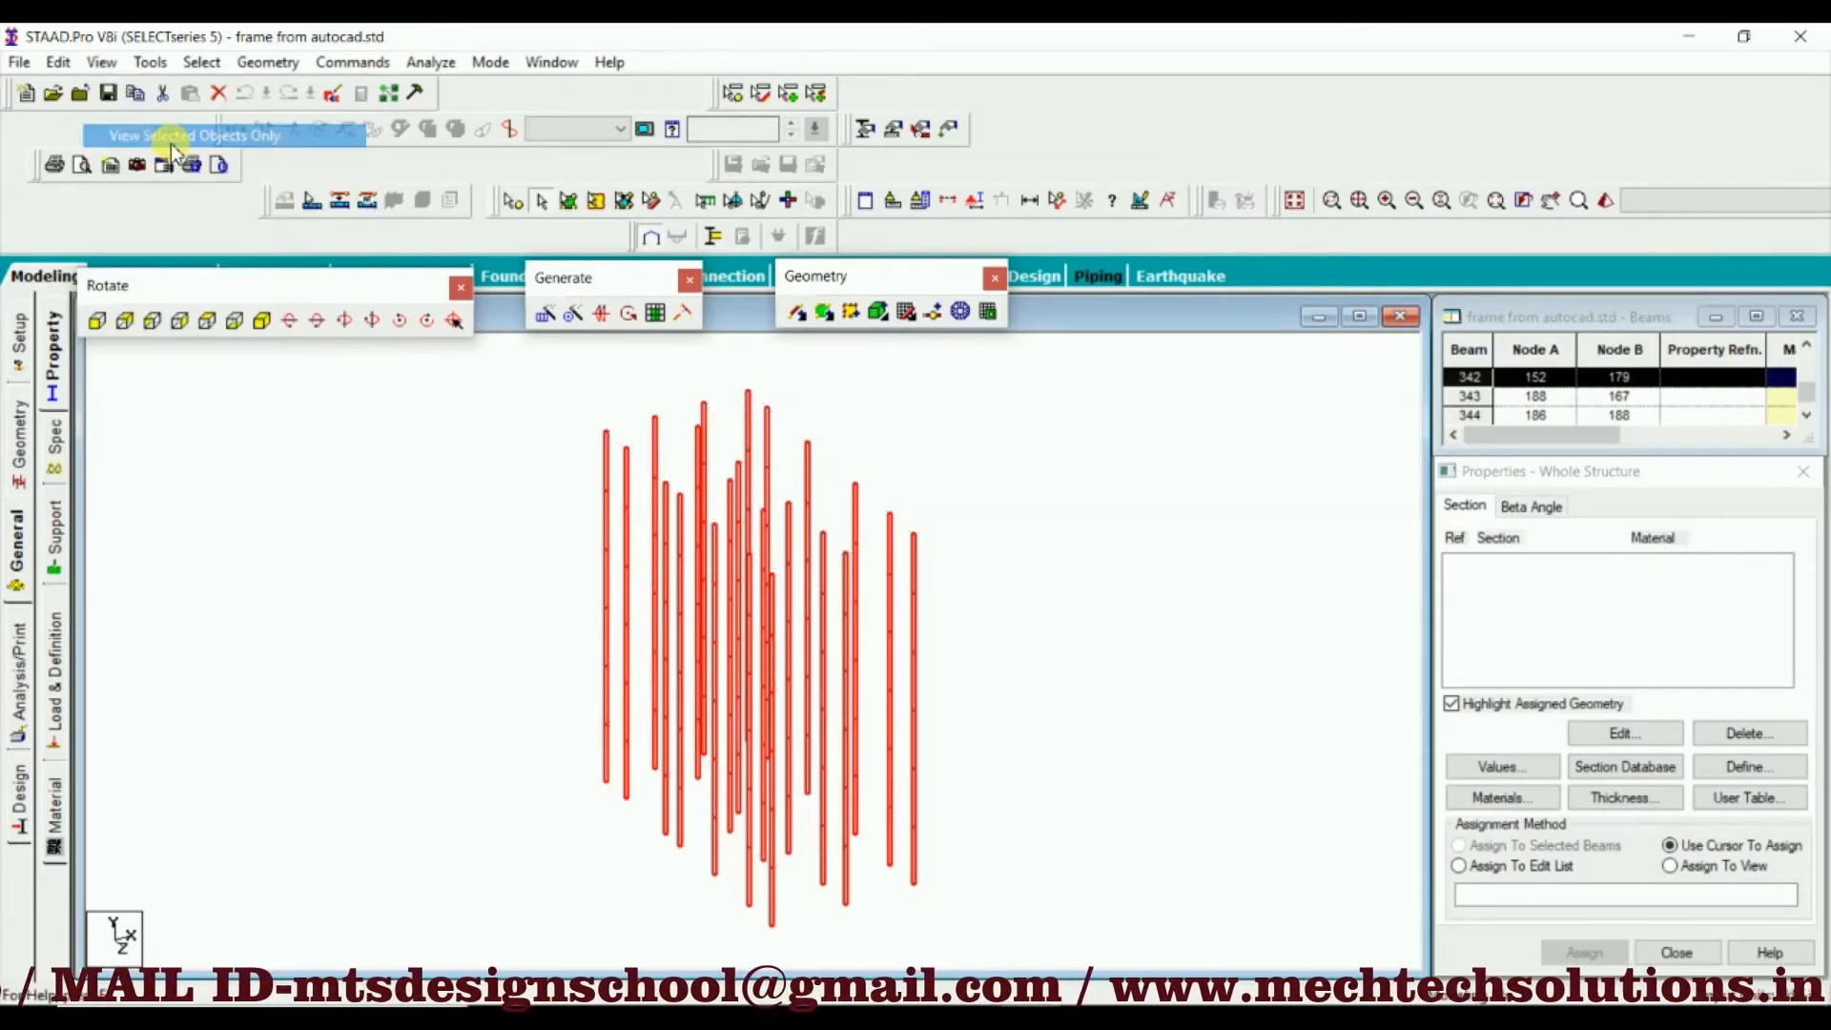
click(400, 644)
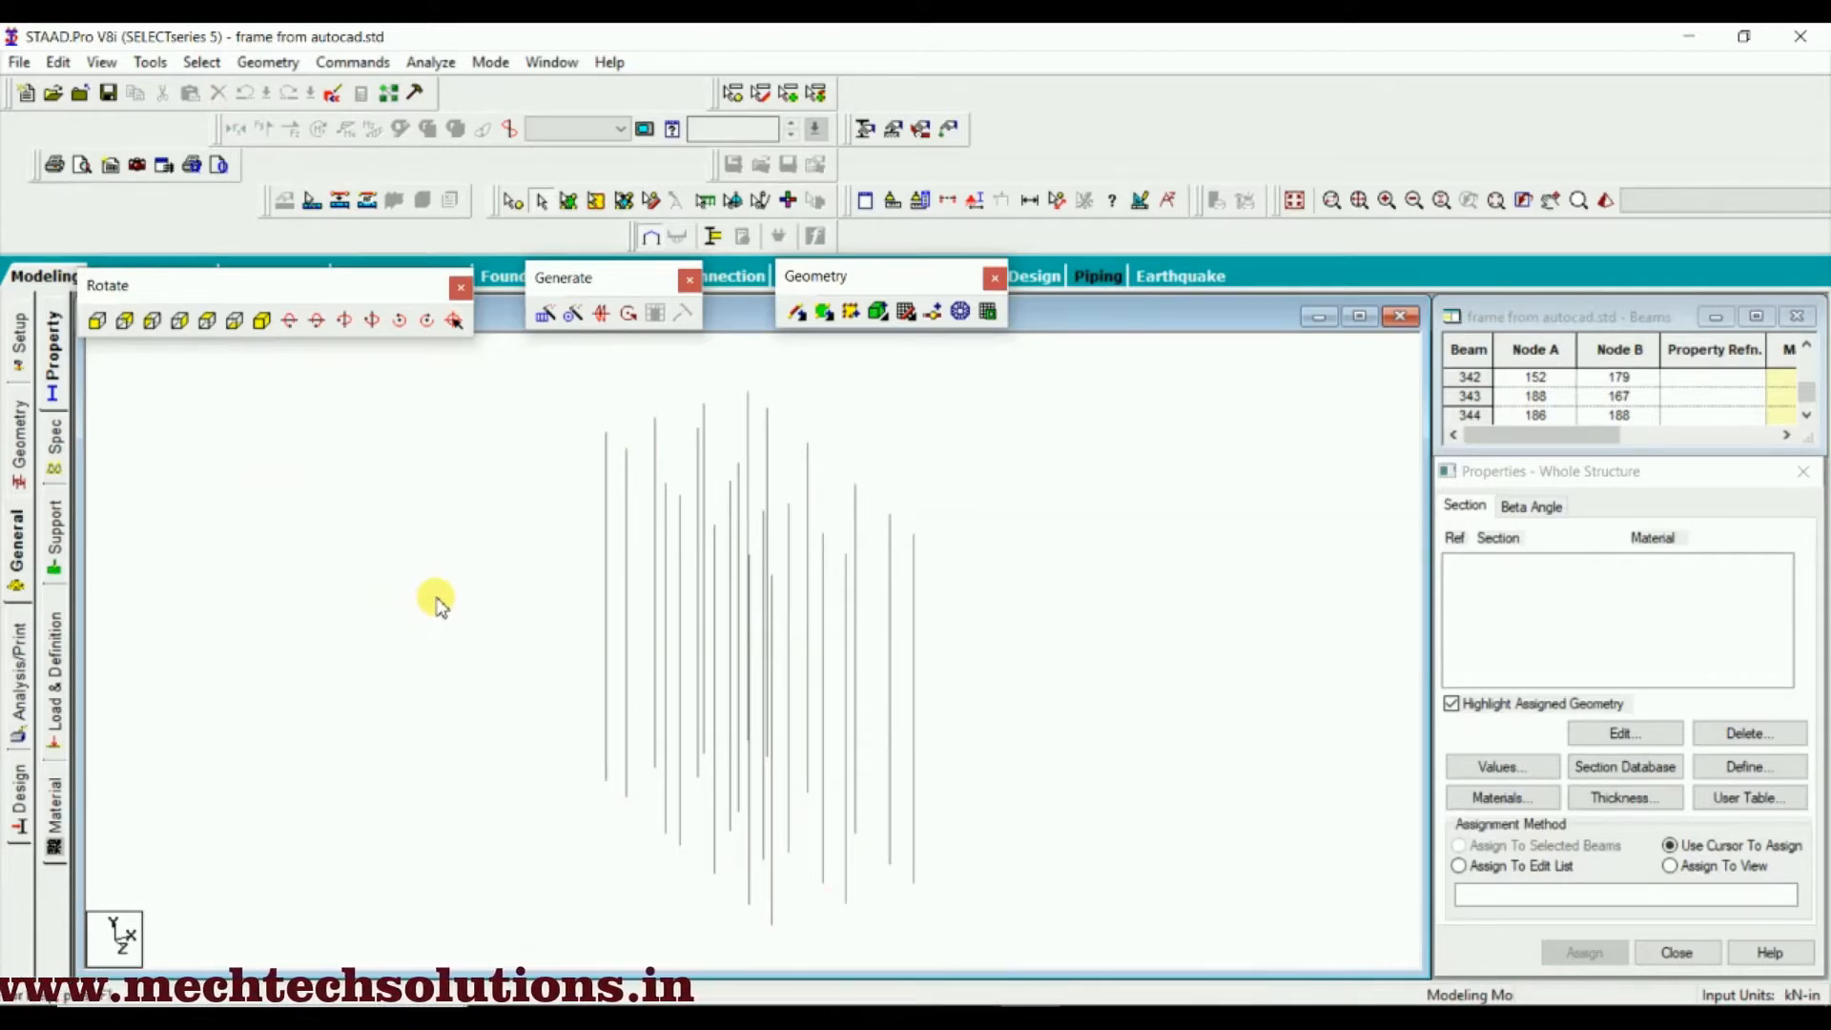
View the columns from +Y and turn on the Node Points and Beam Orientation labels
click(208, 324)
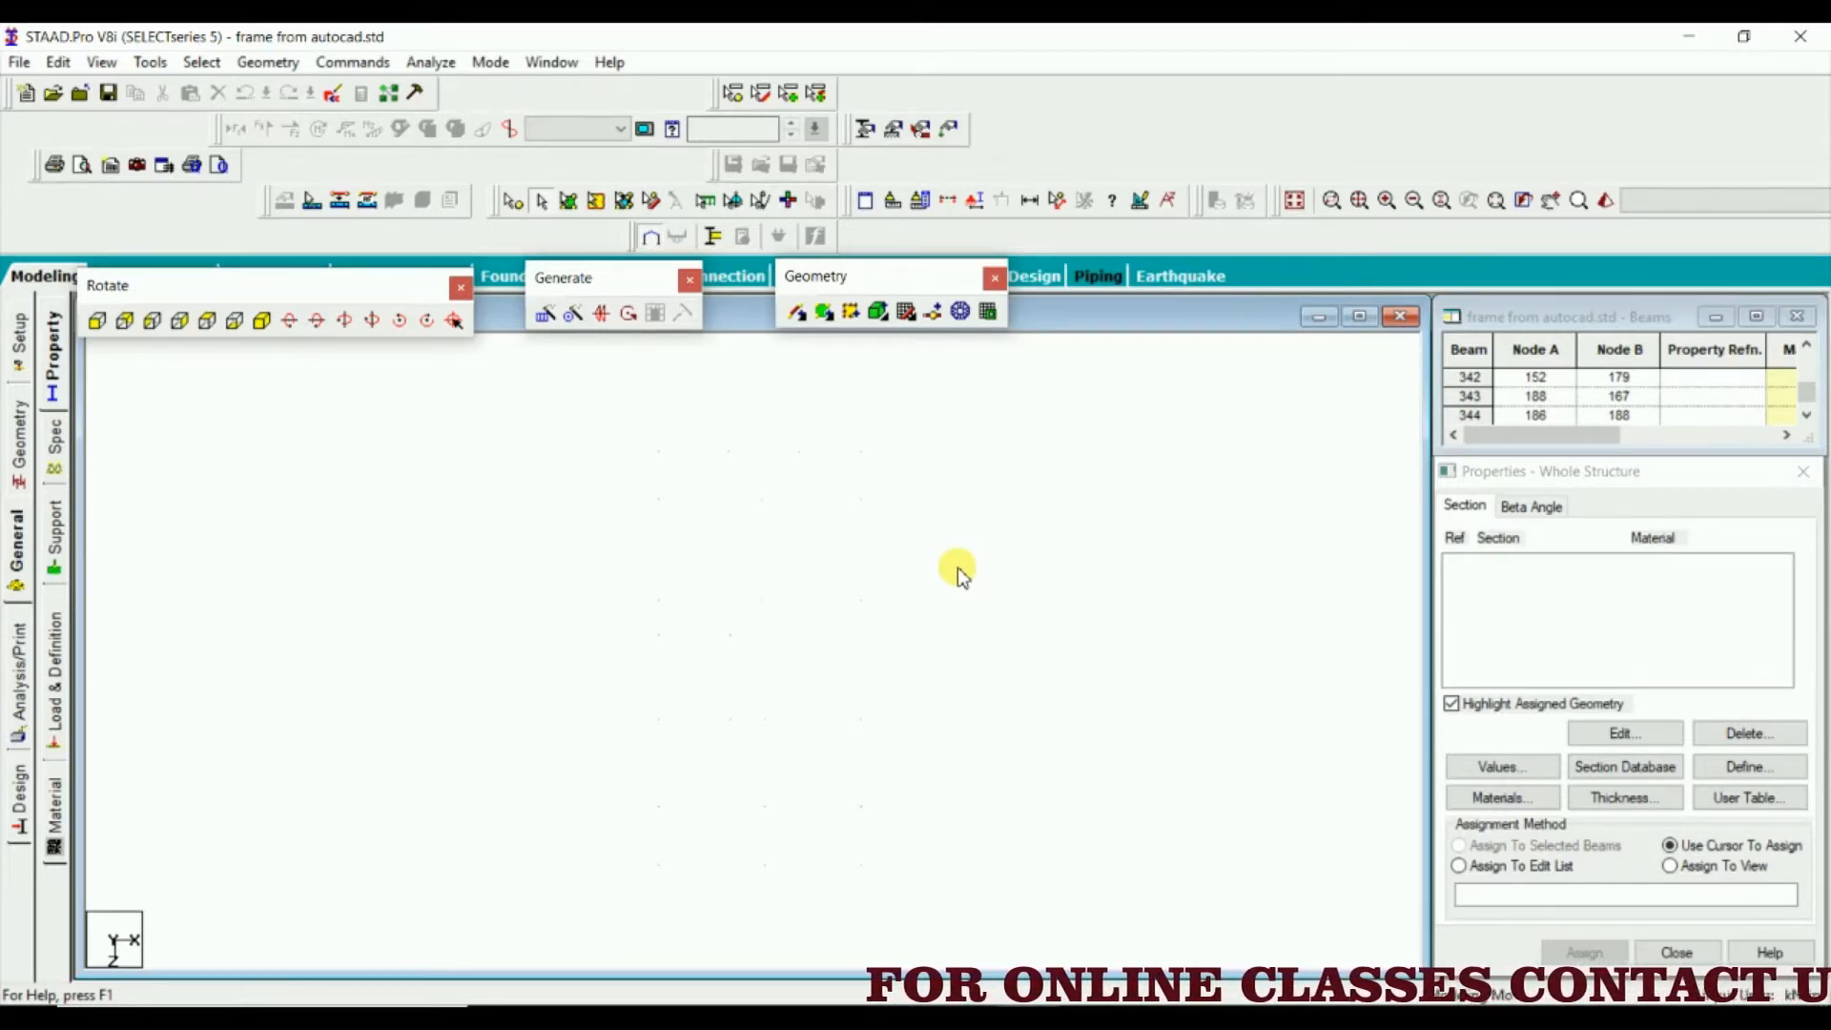
scroll(958, 569, down, 1)
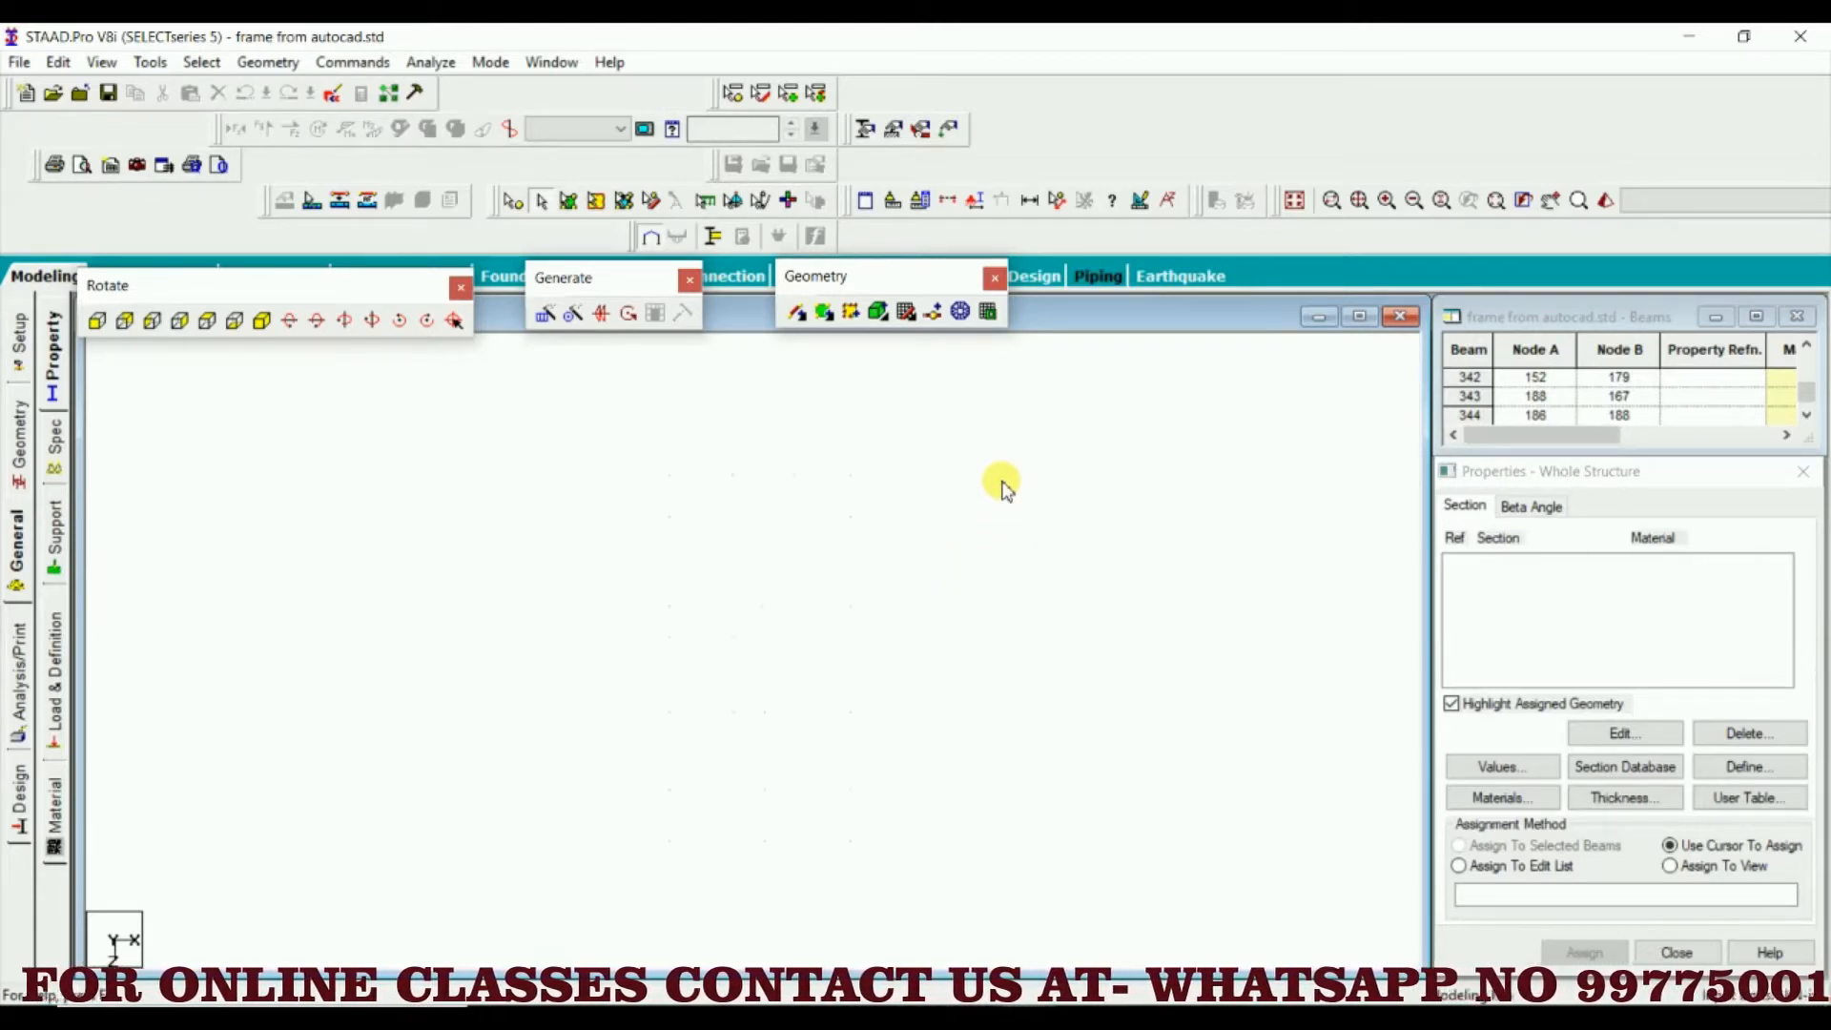
right_click(1003, 488)
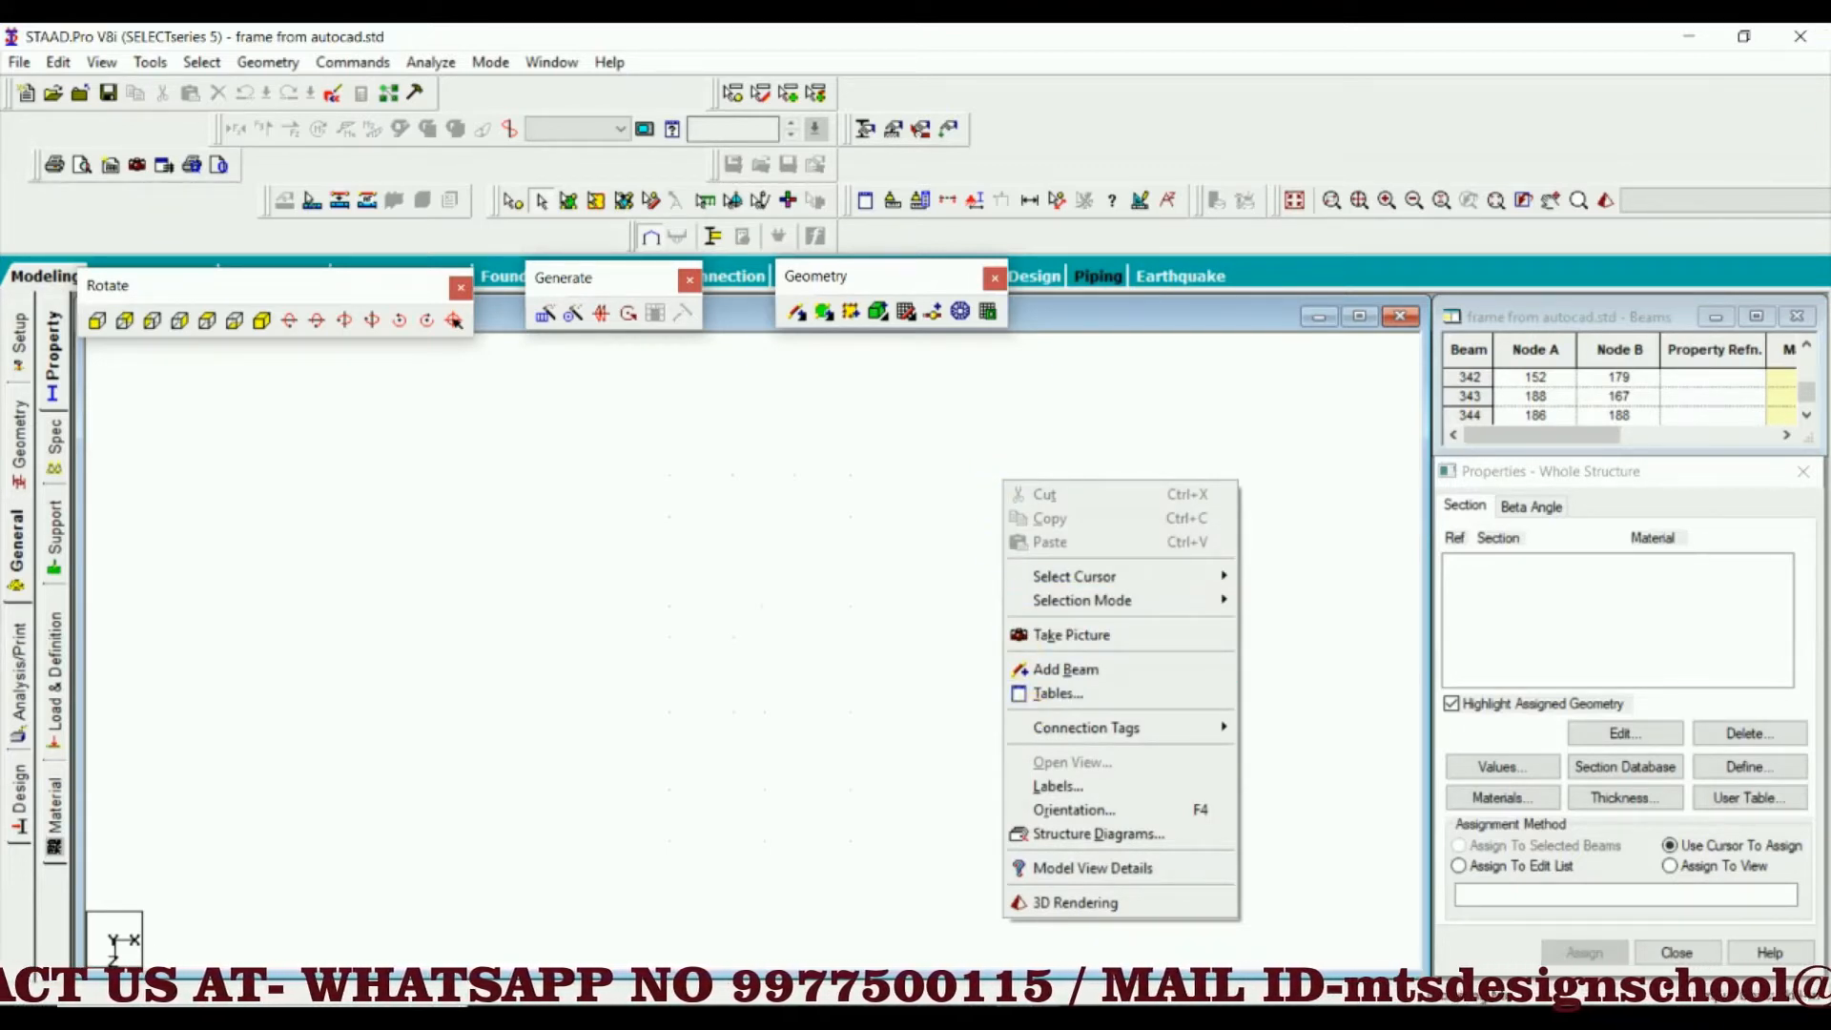
mouse_move(1065, 742)
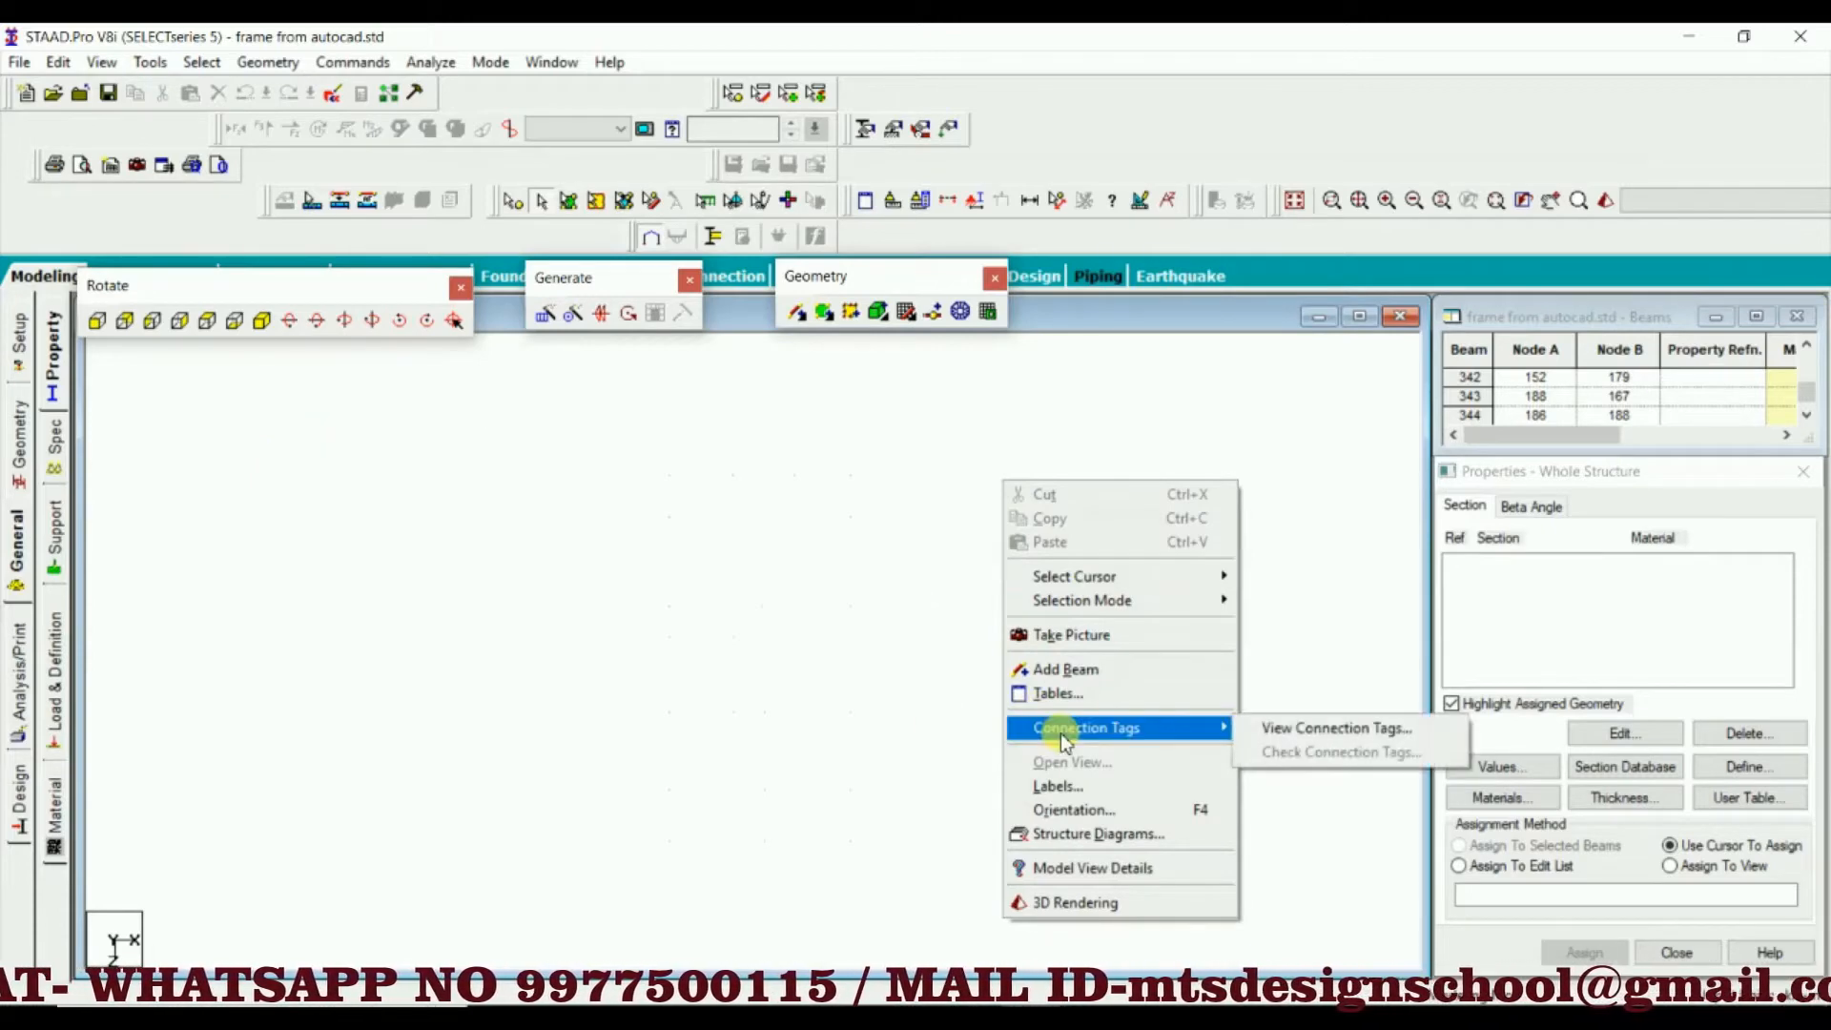
click(1058, 785)
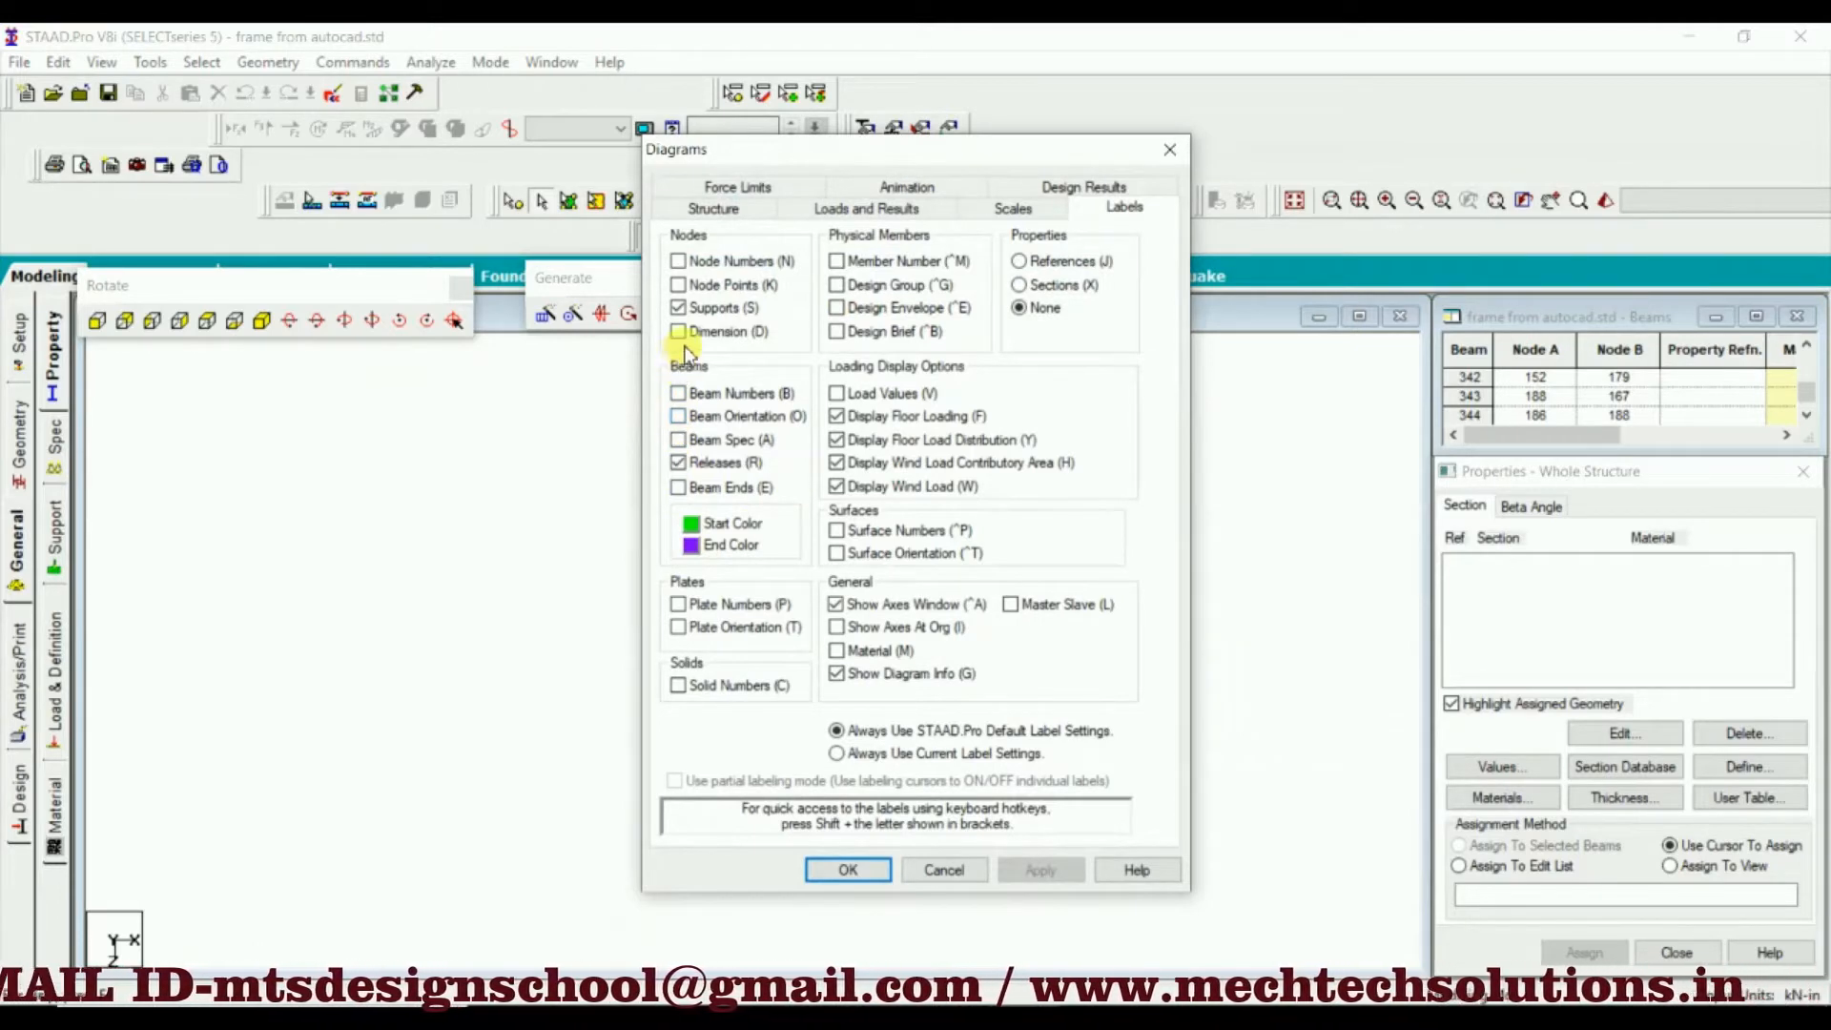
click(678, 284)
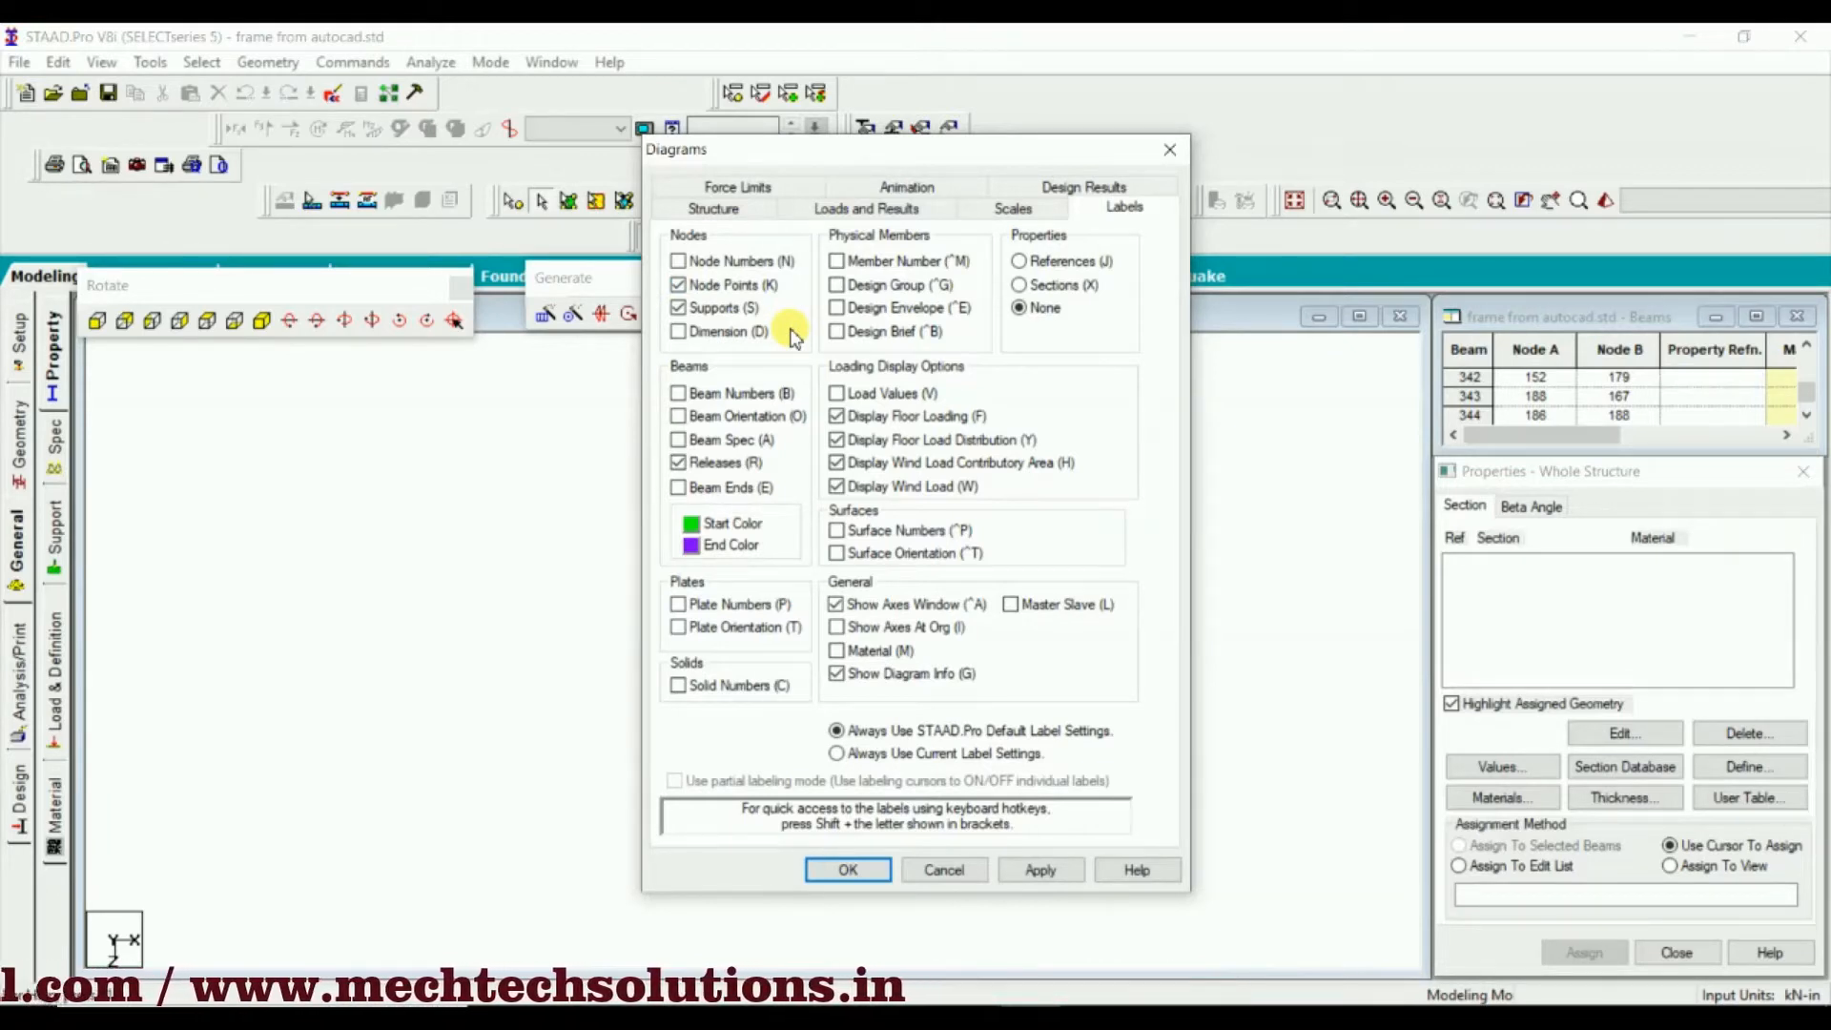
click(680, 416)
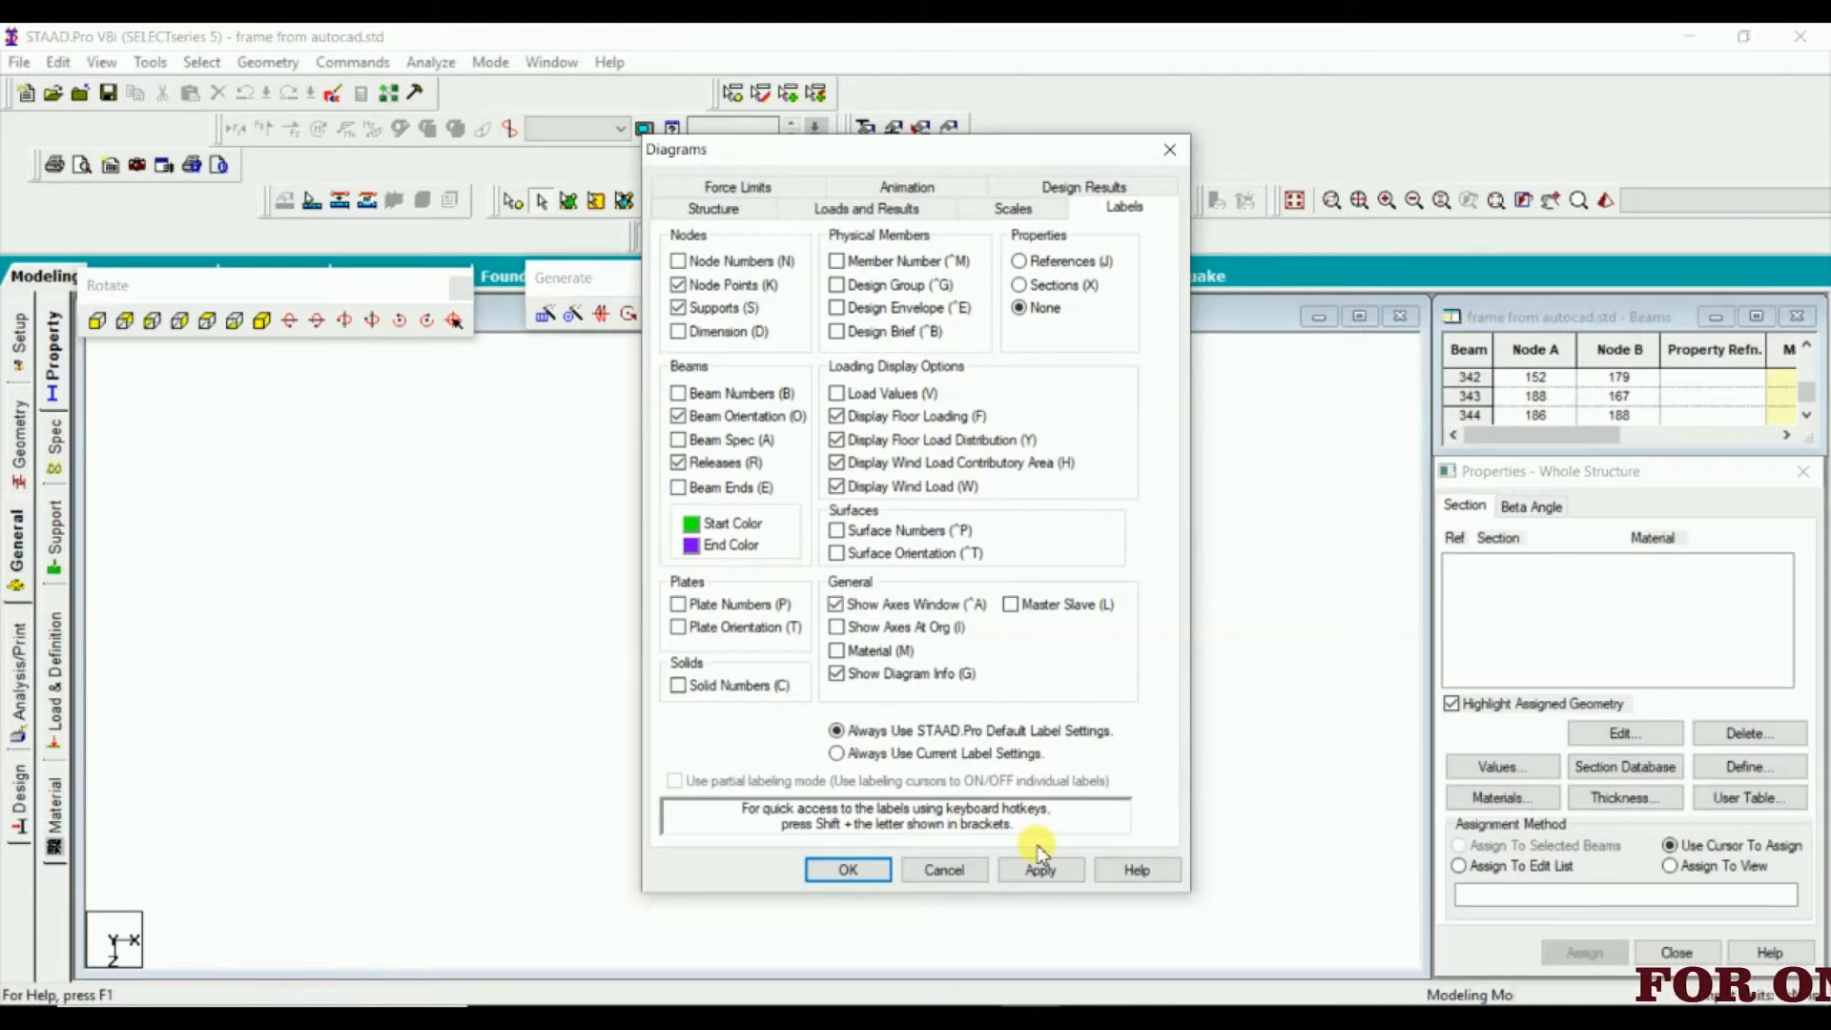
click(1030, 867)
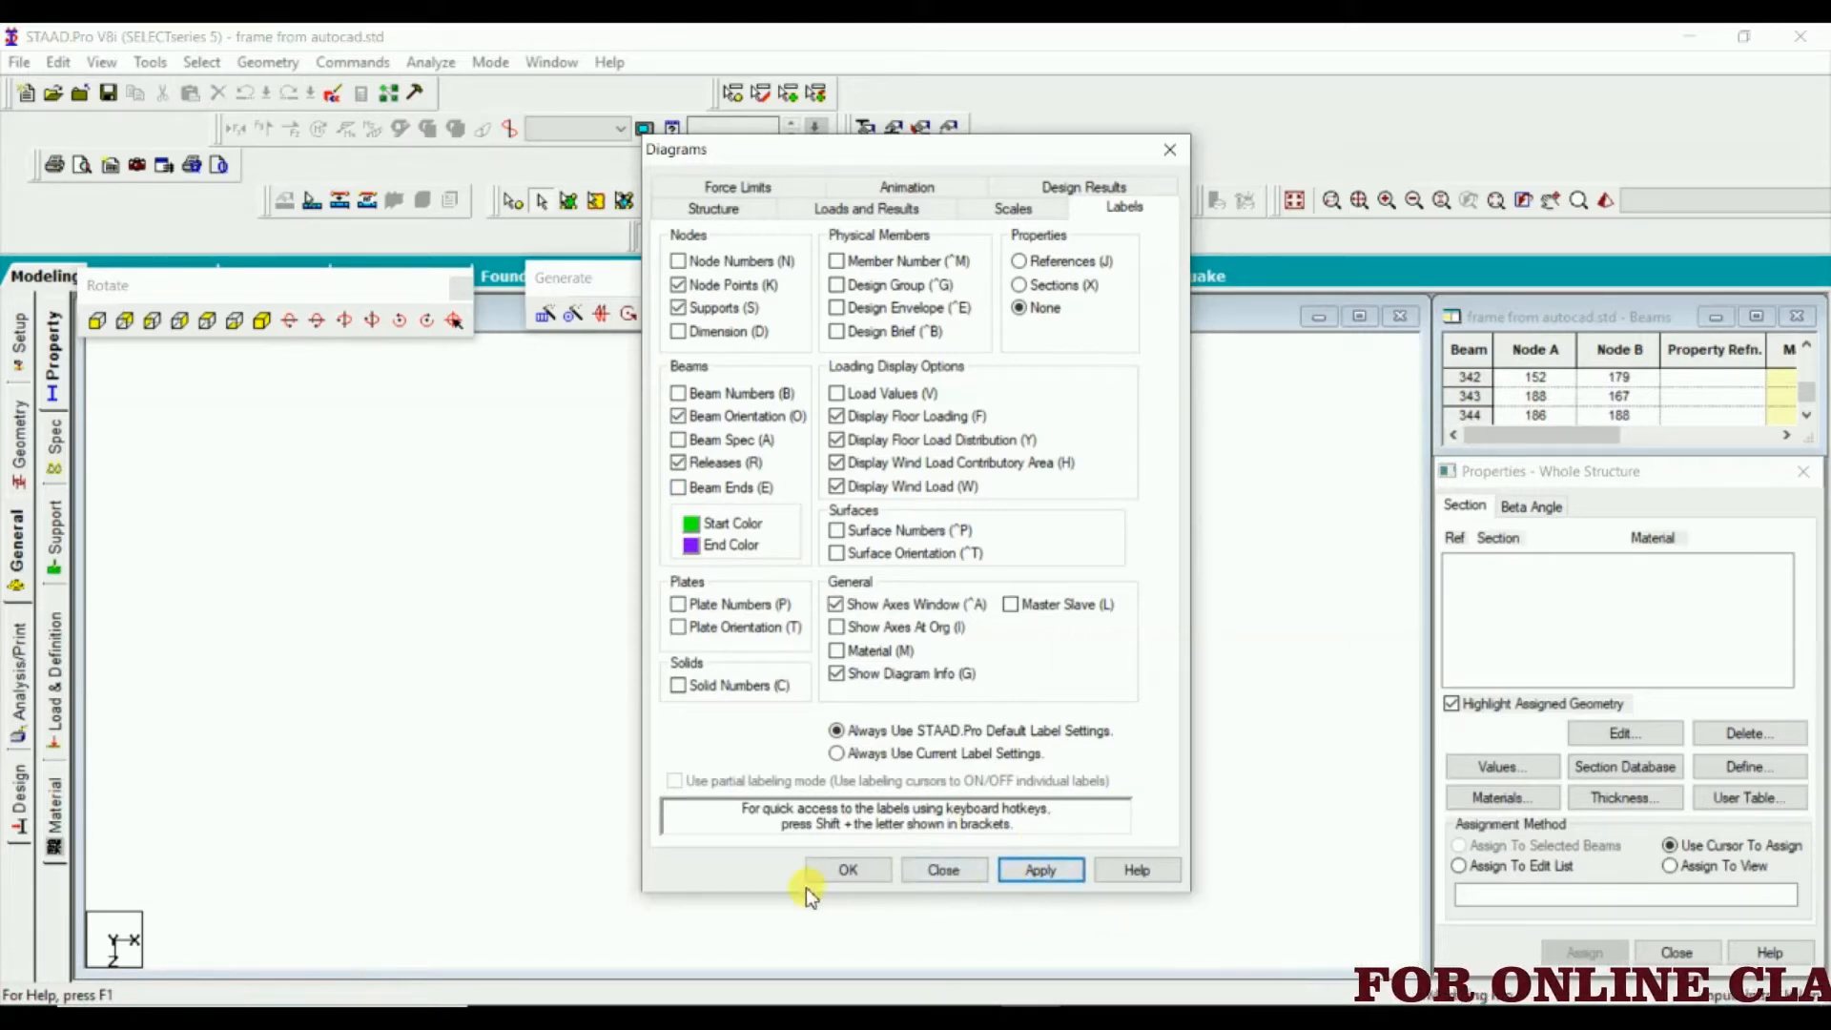
click(832, 870)
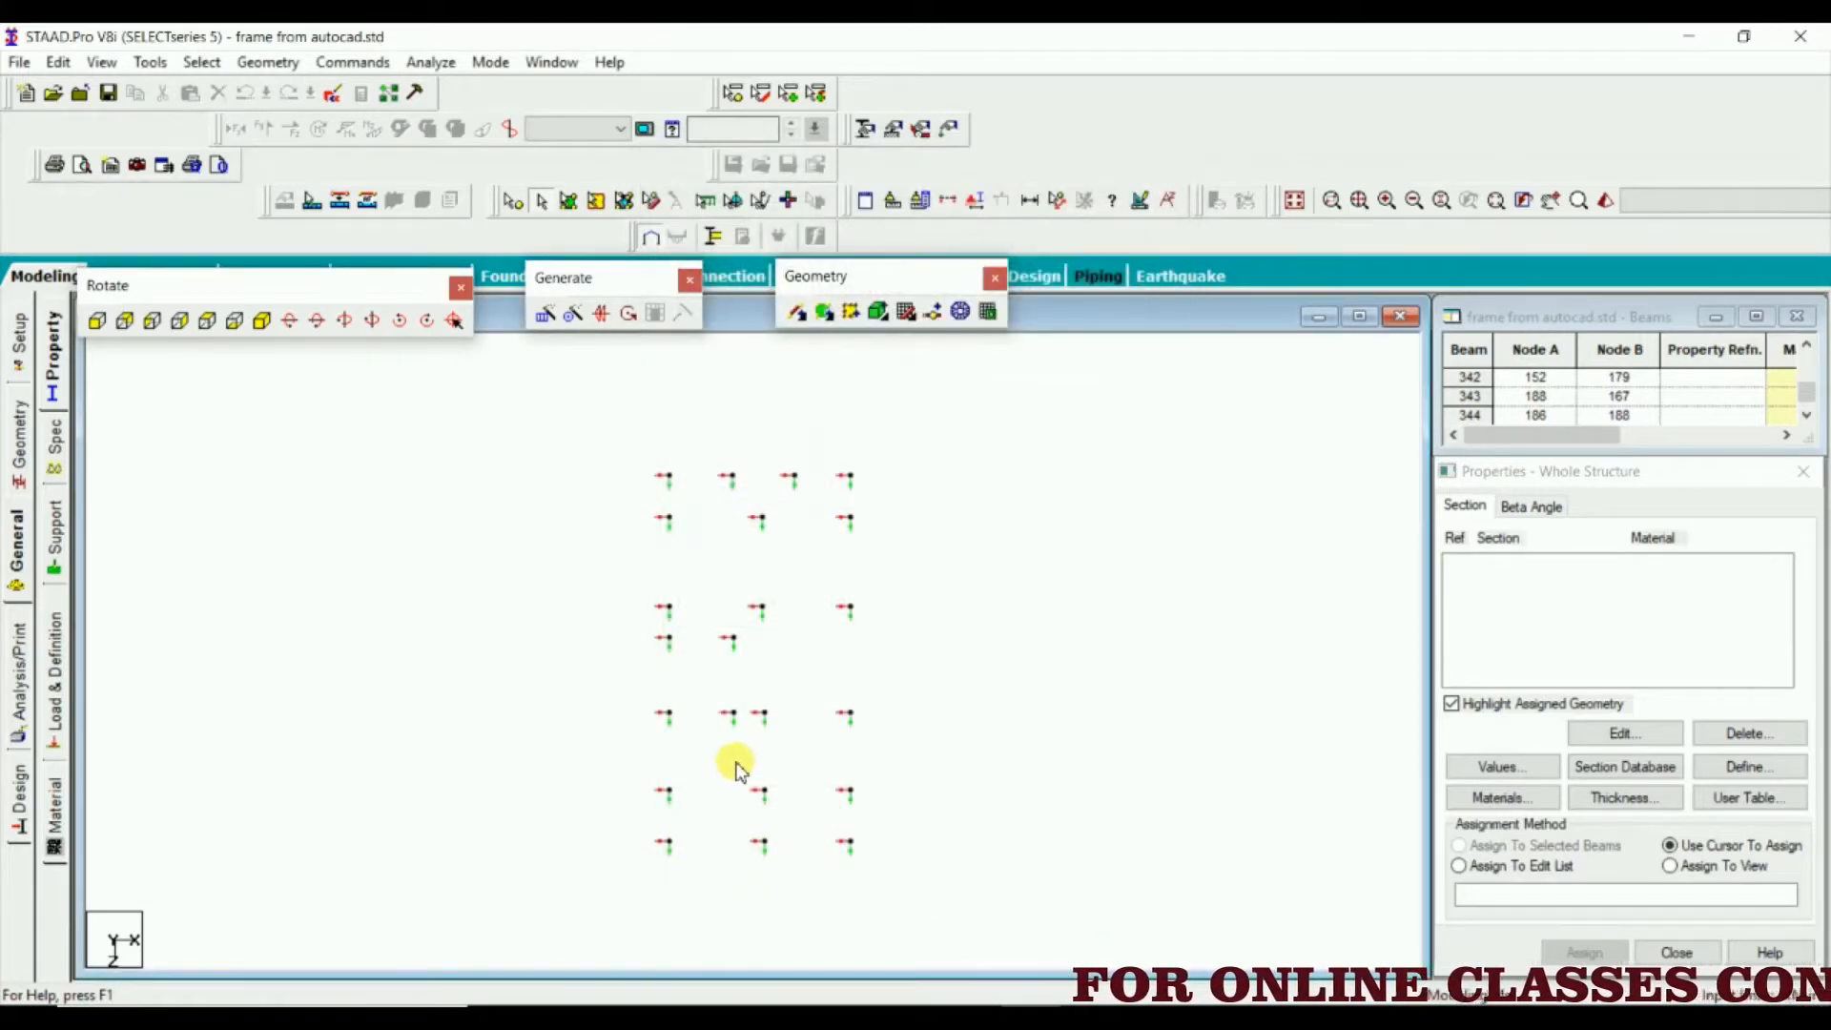
scroll(737, 768, up, 2)
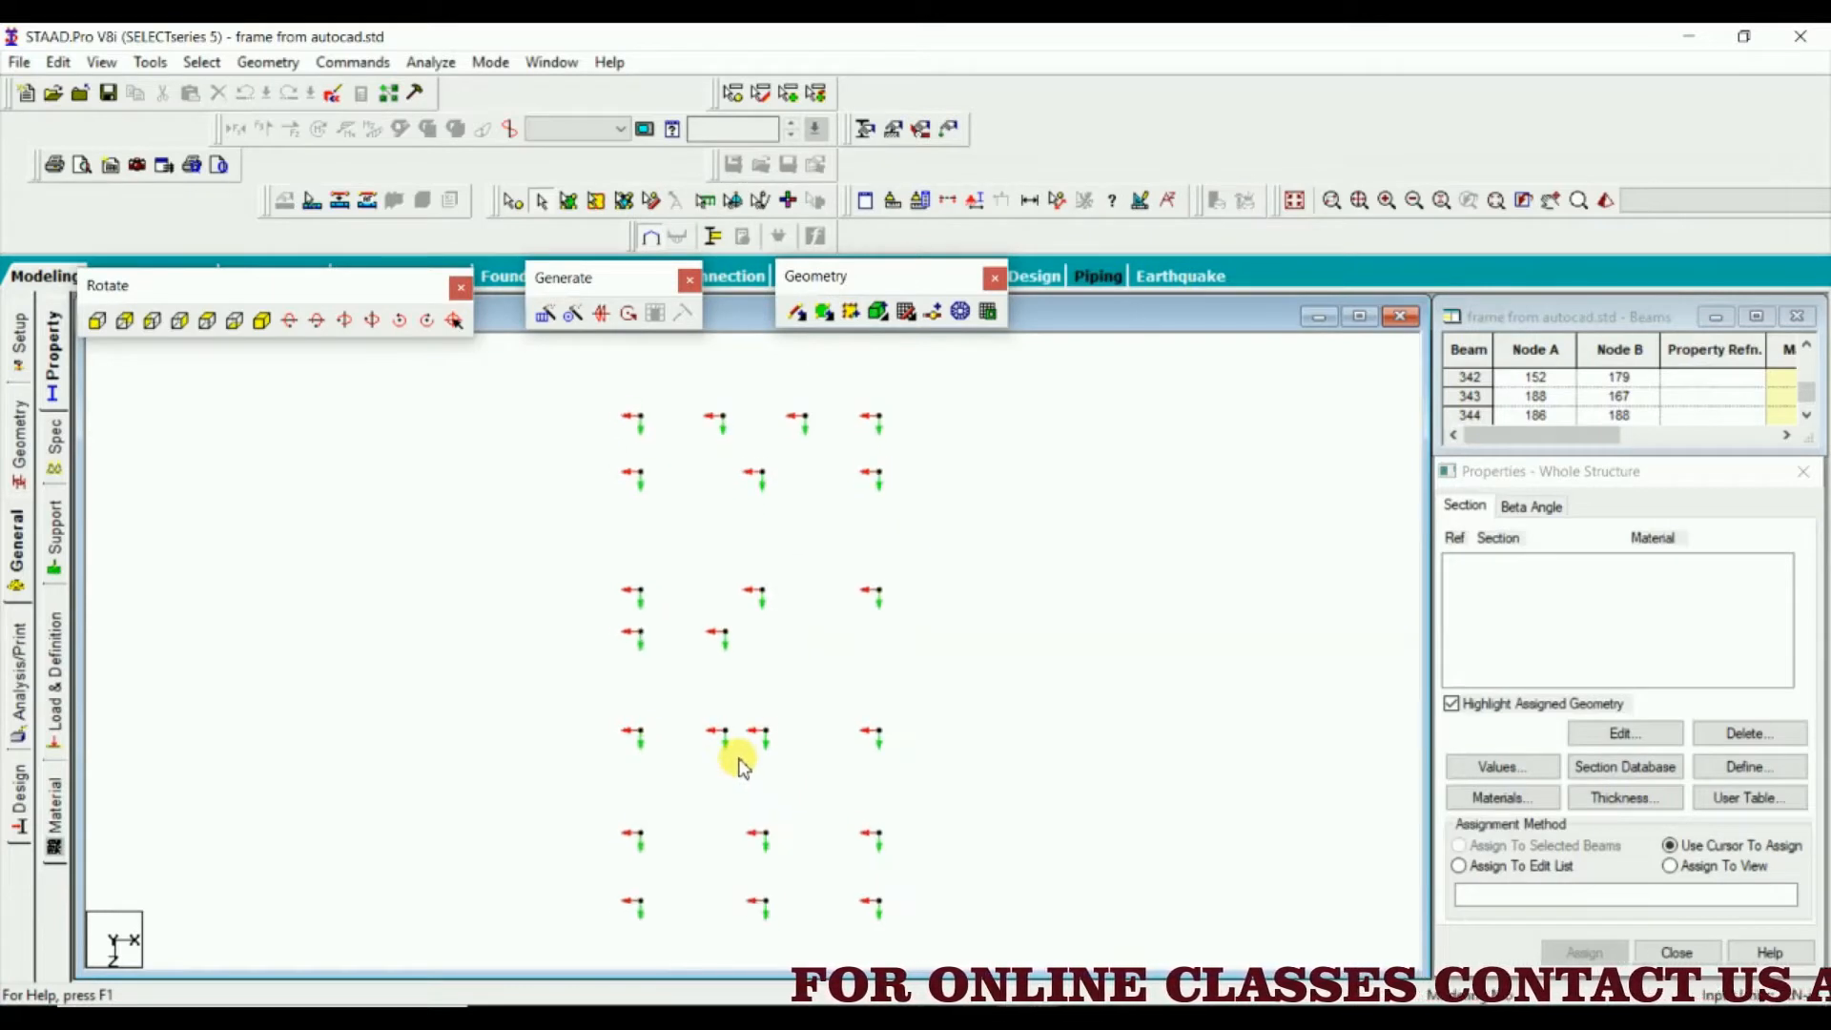
scroll(753, 643, up, 1)
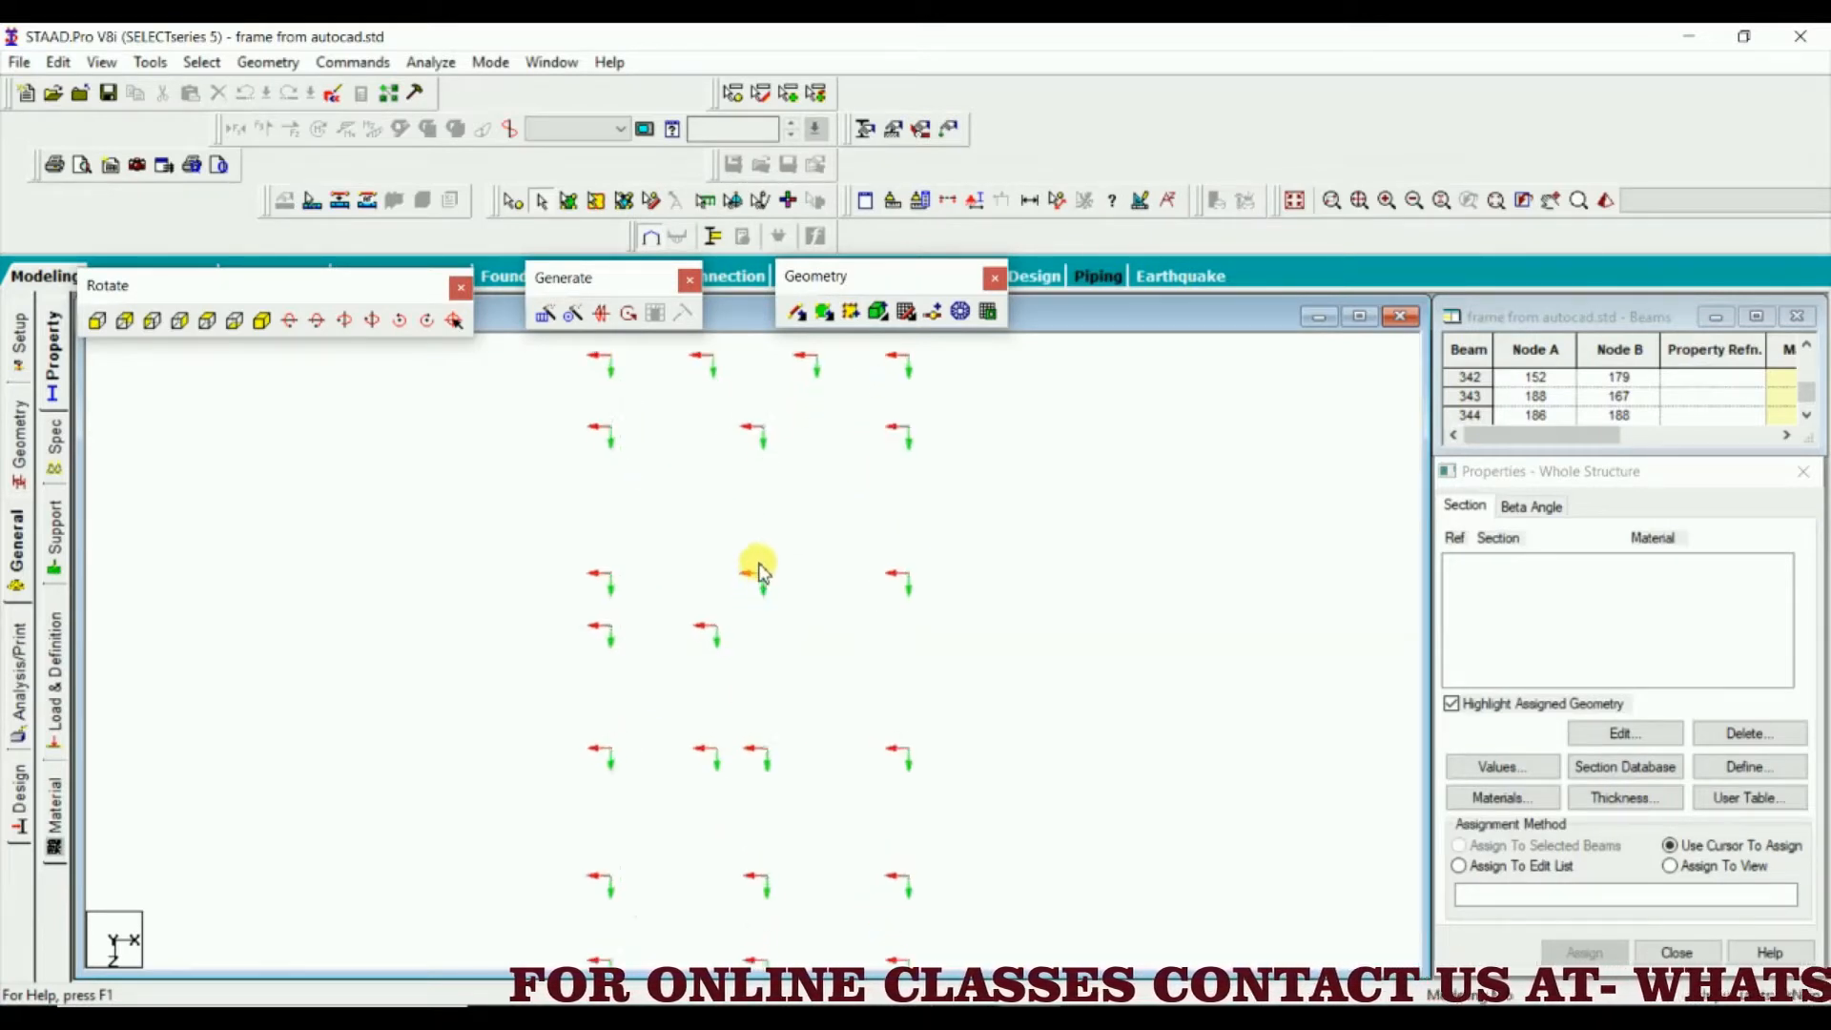
scroll(760, 570, up, 2)
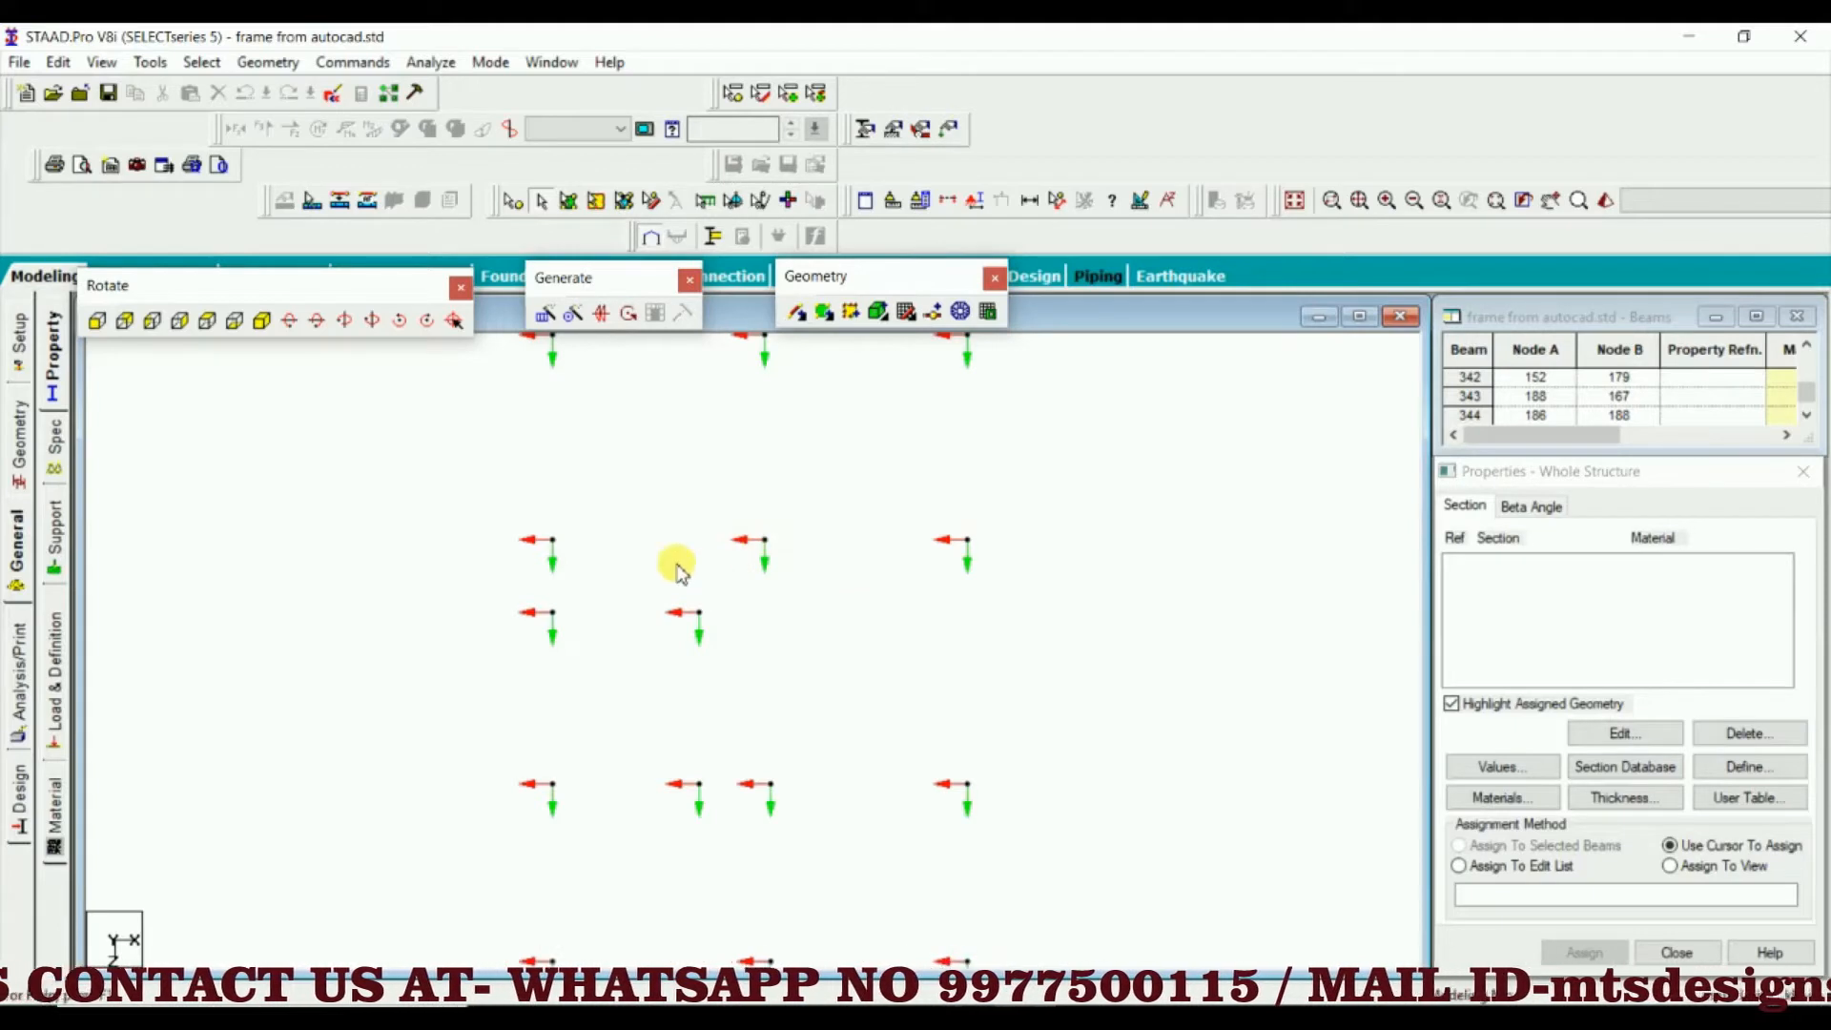
scroll(760, 568, down, 4)
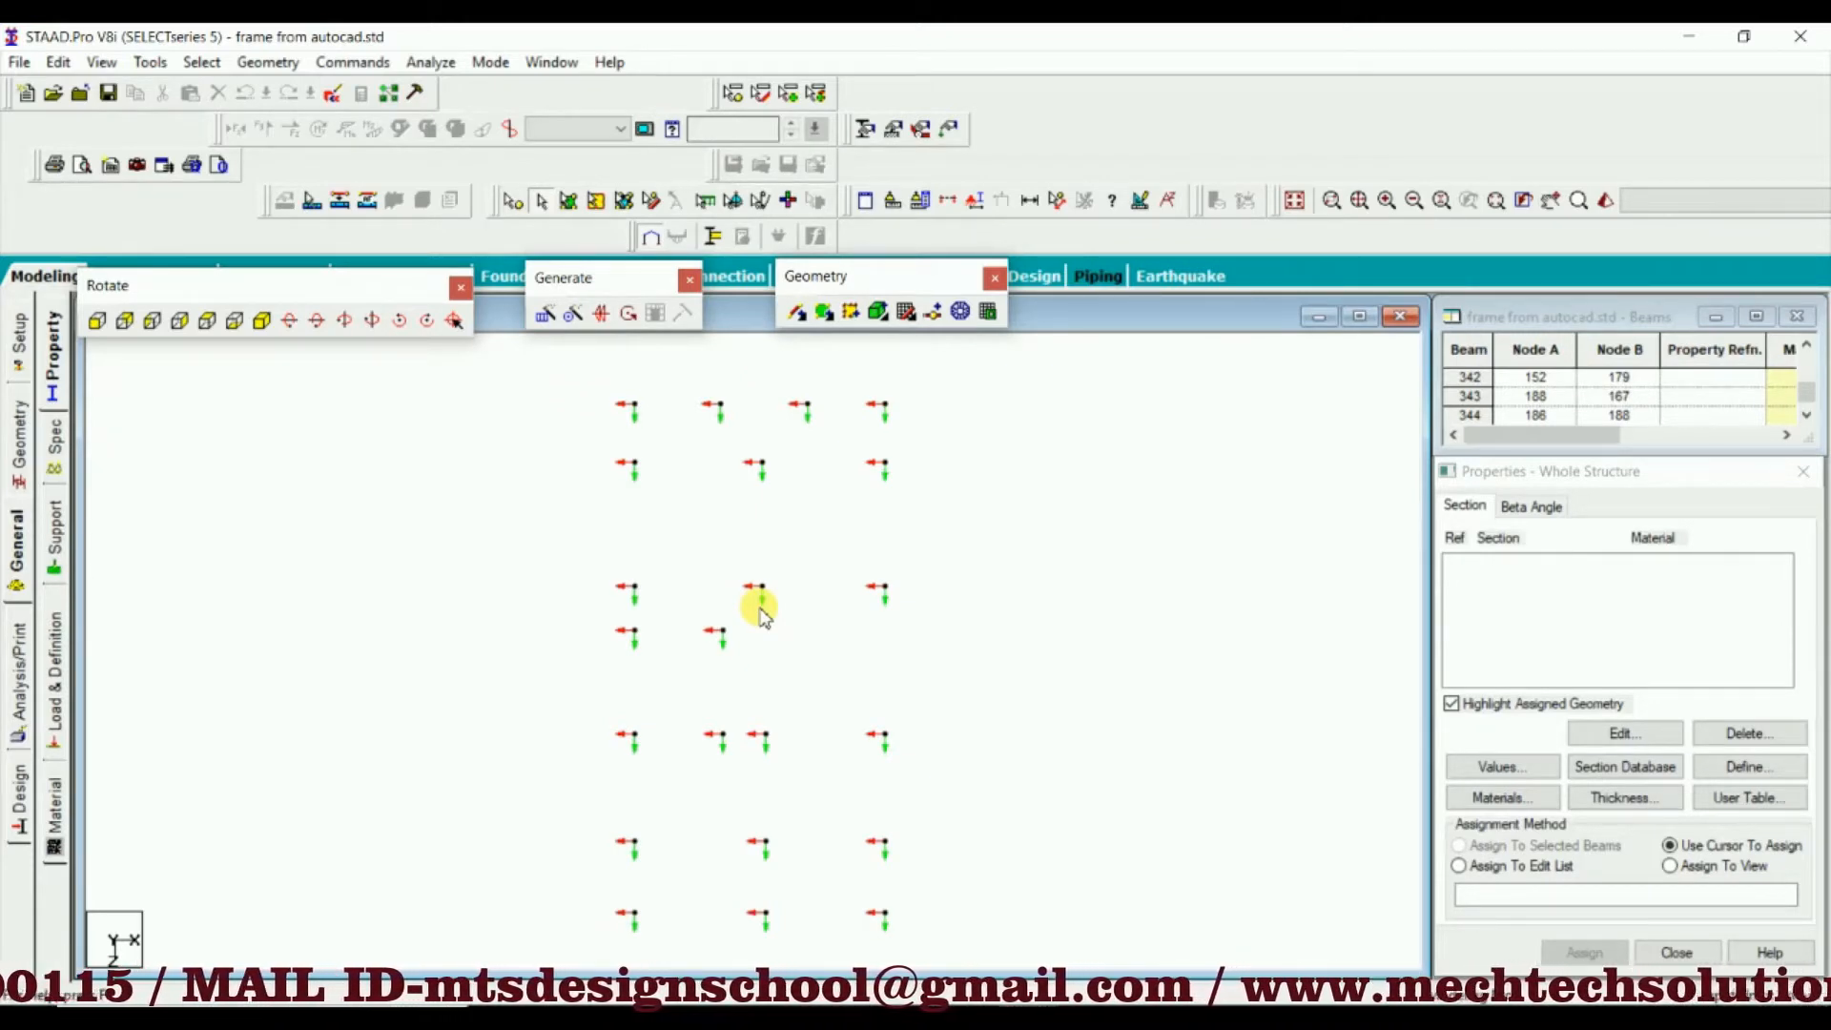
scroll(760, 611, down, 1)
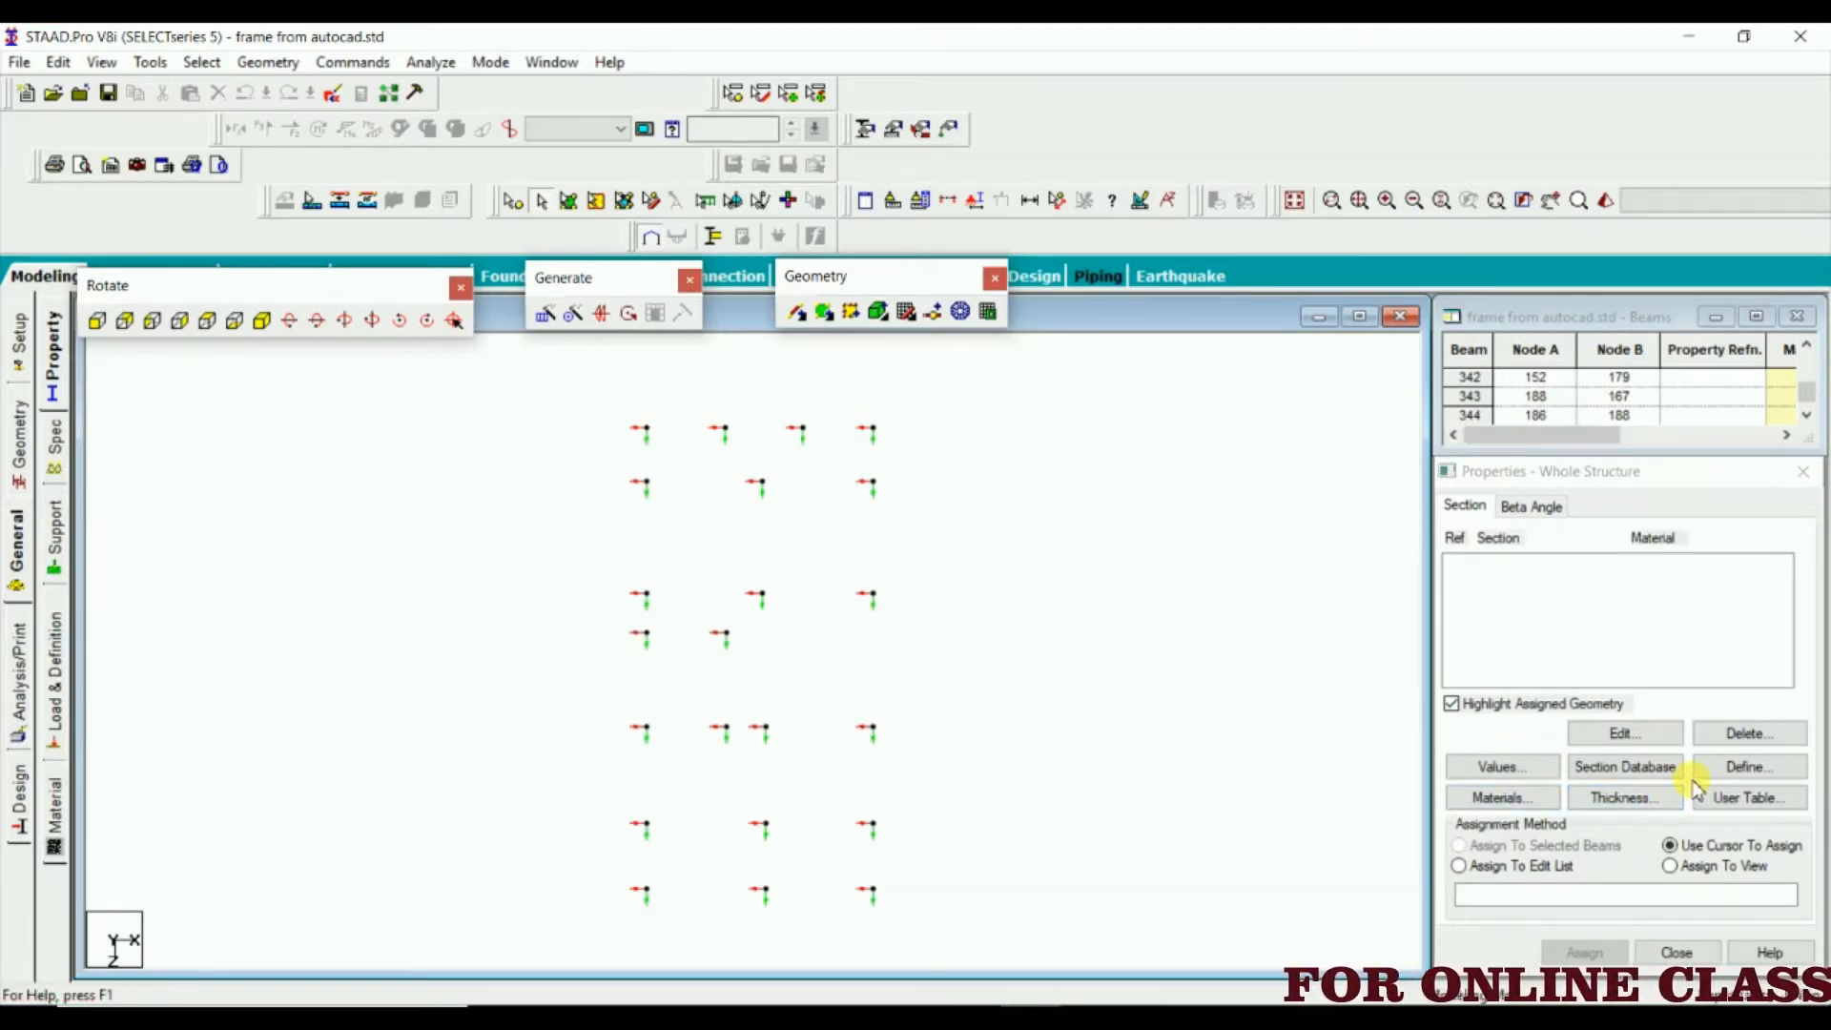
Define a rectangular CONCRETE section with YD 12 in and ZD 9 in and add it to the section list
click(1747, 765)
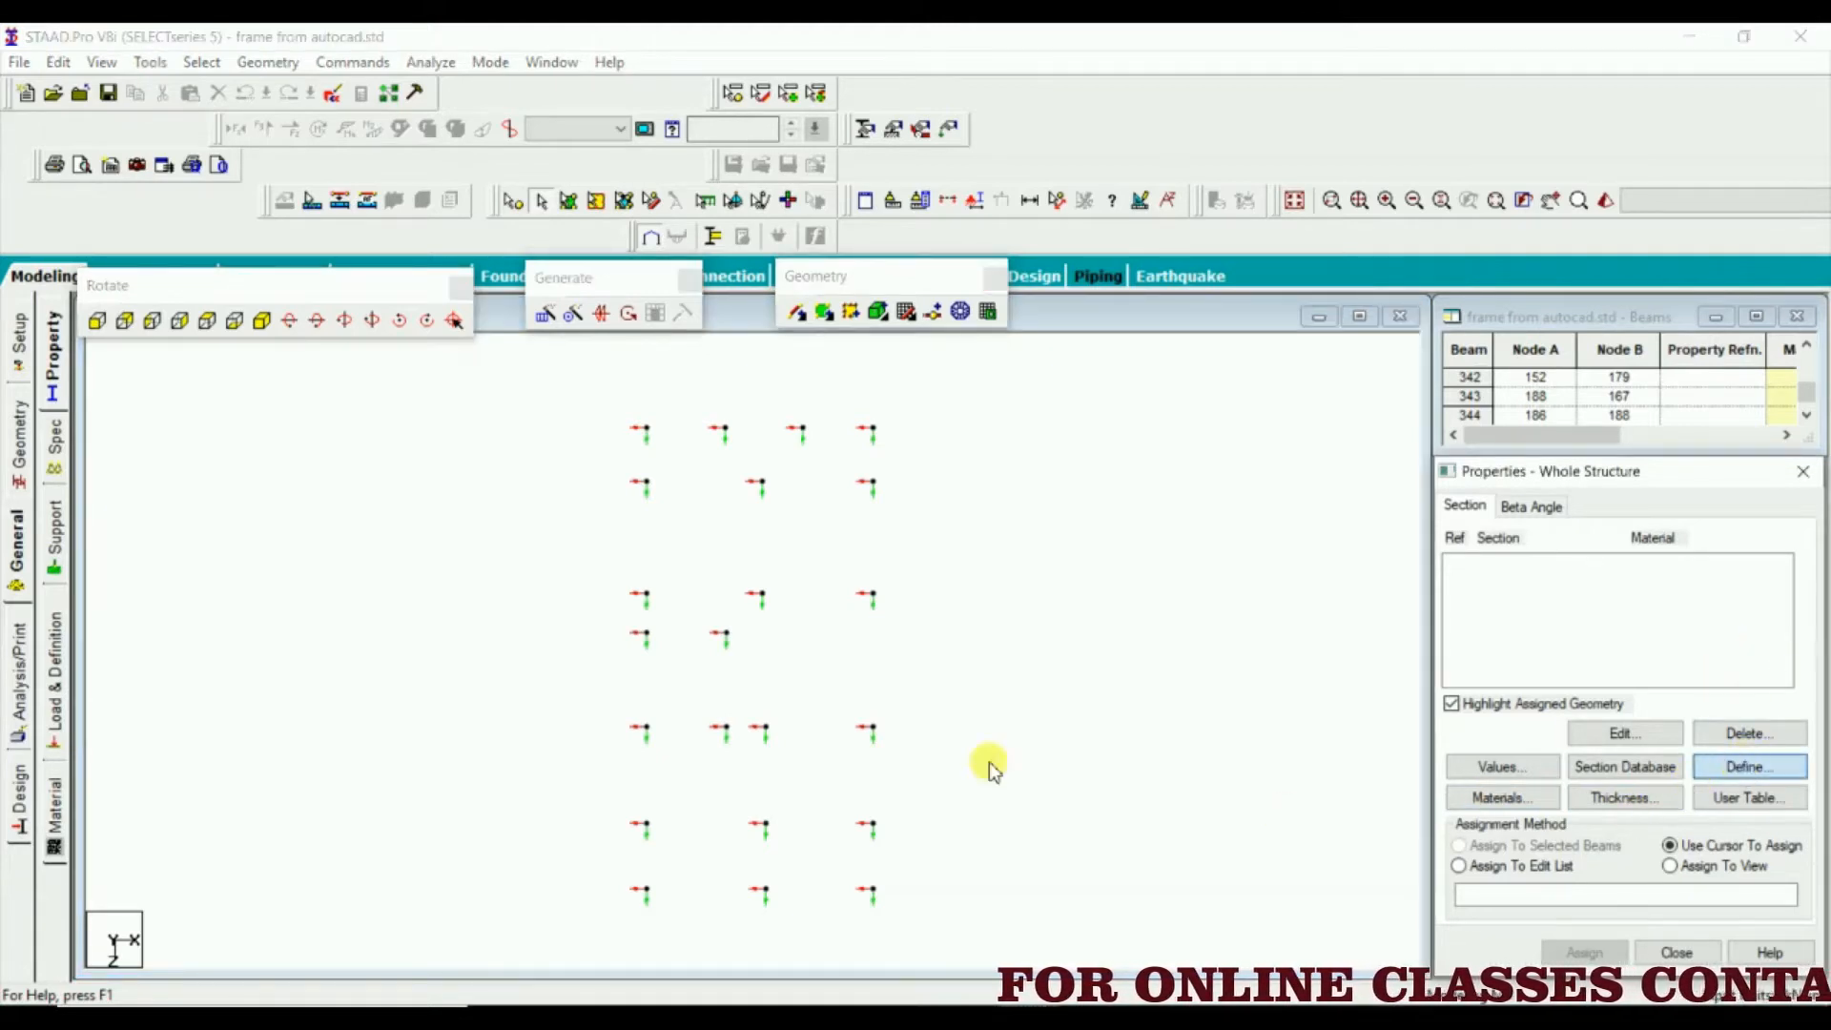
drag(850, 284, 1520, 110)
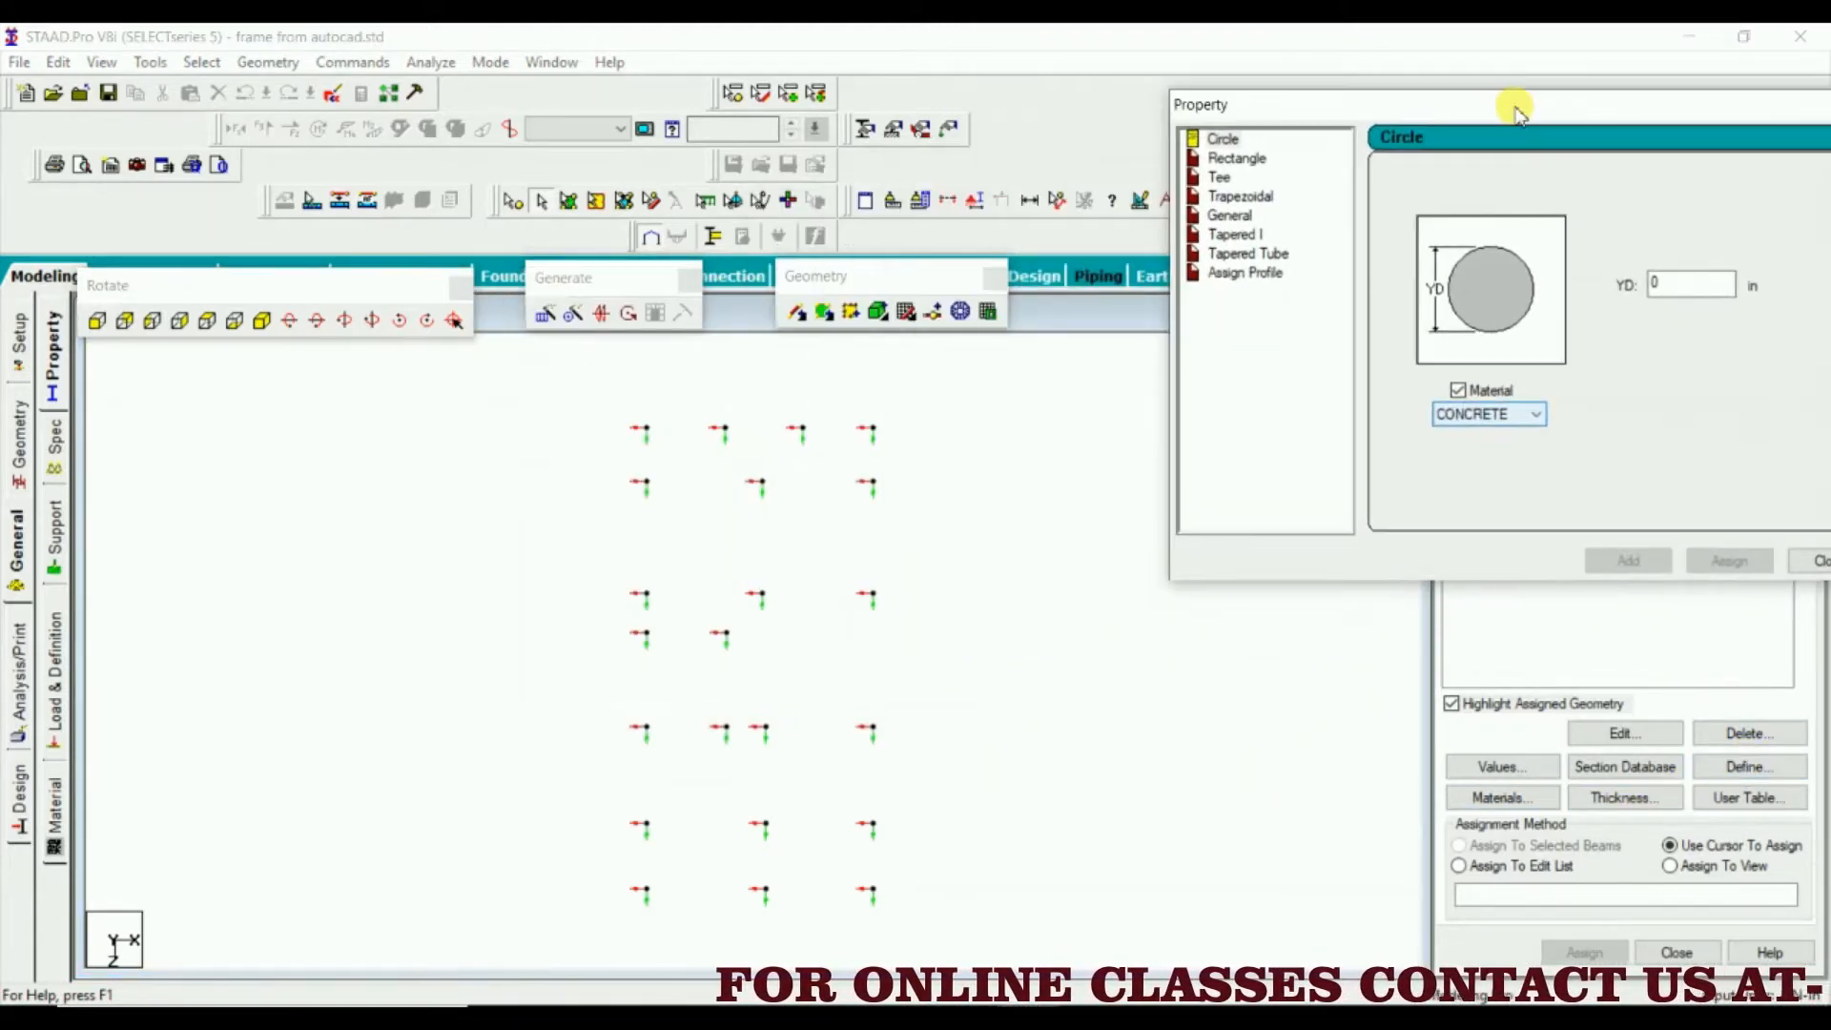
click(1290, 163)
drag(1381, 110, 1113, 97)
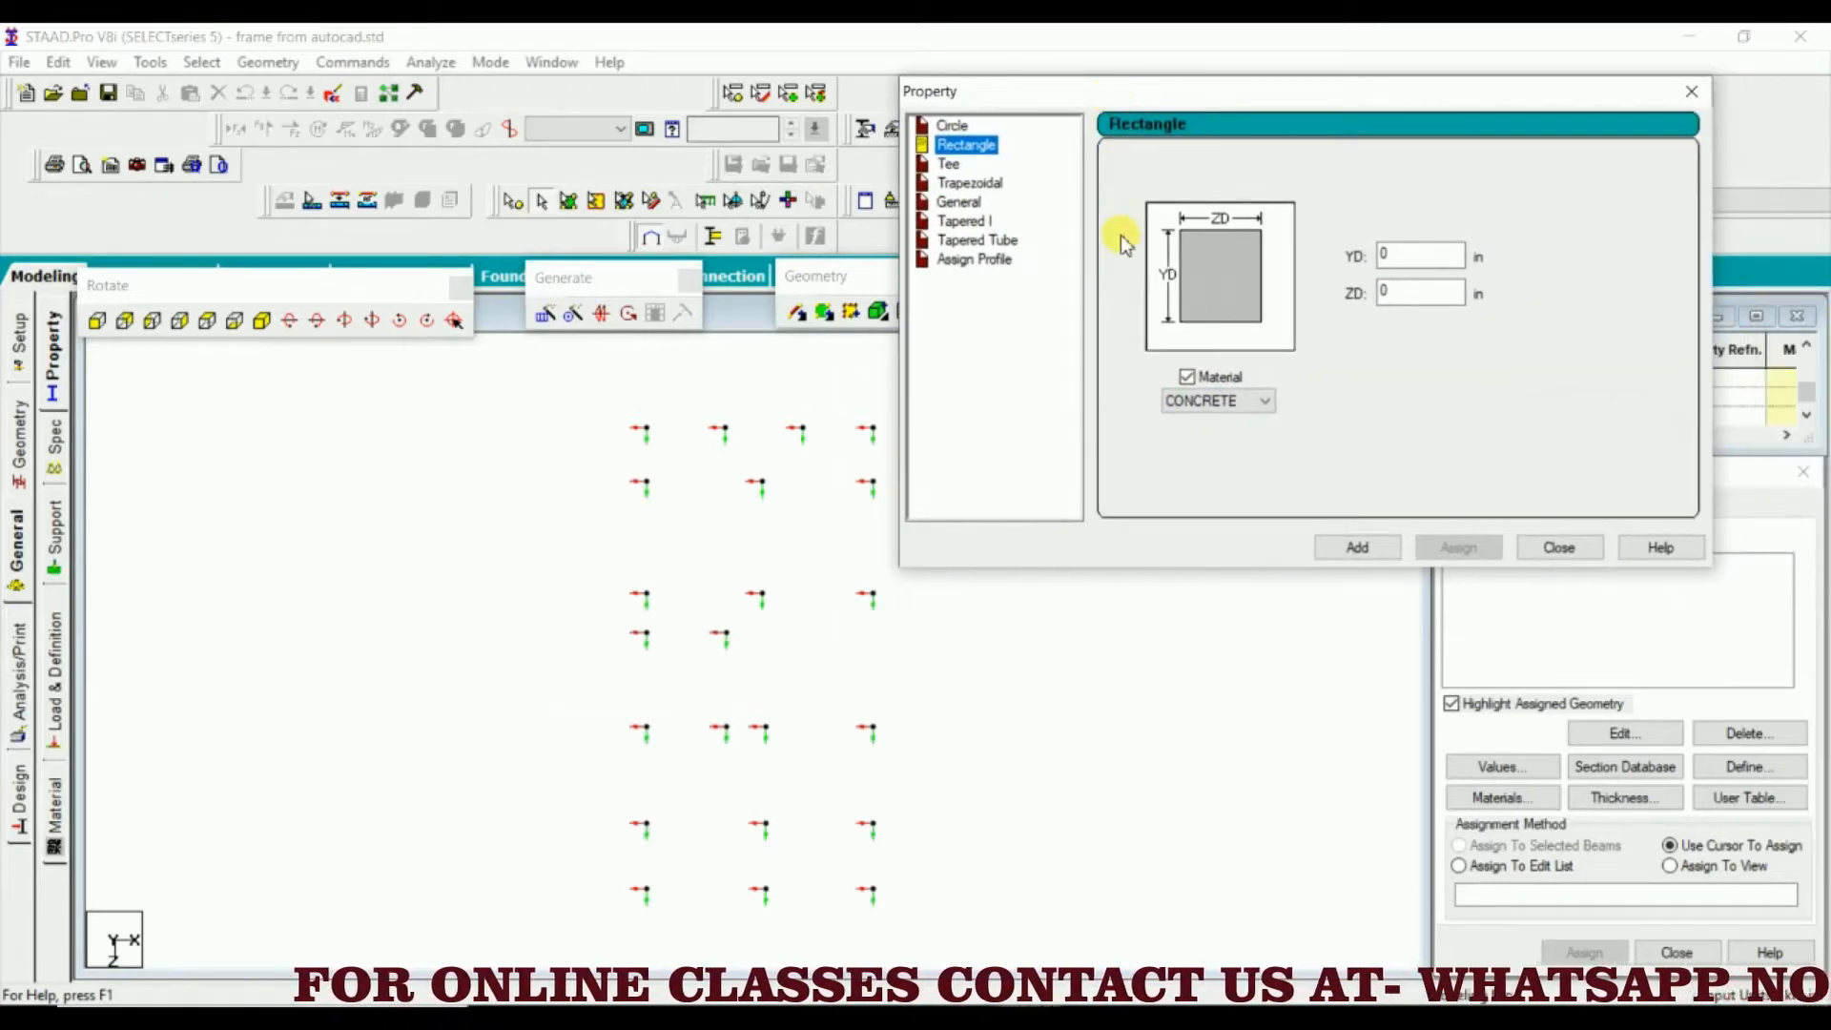
click(1409, 253)
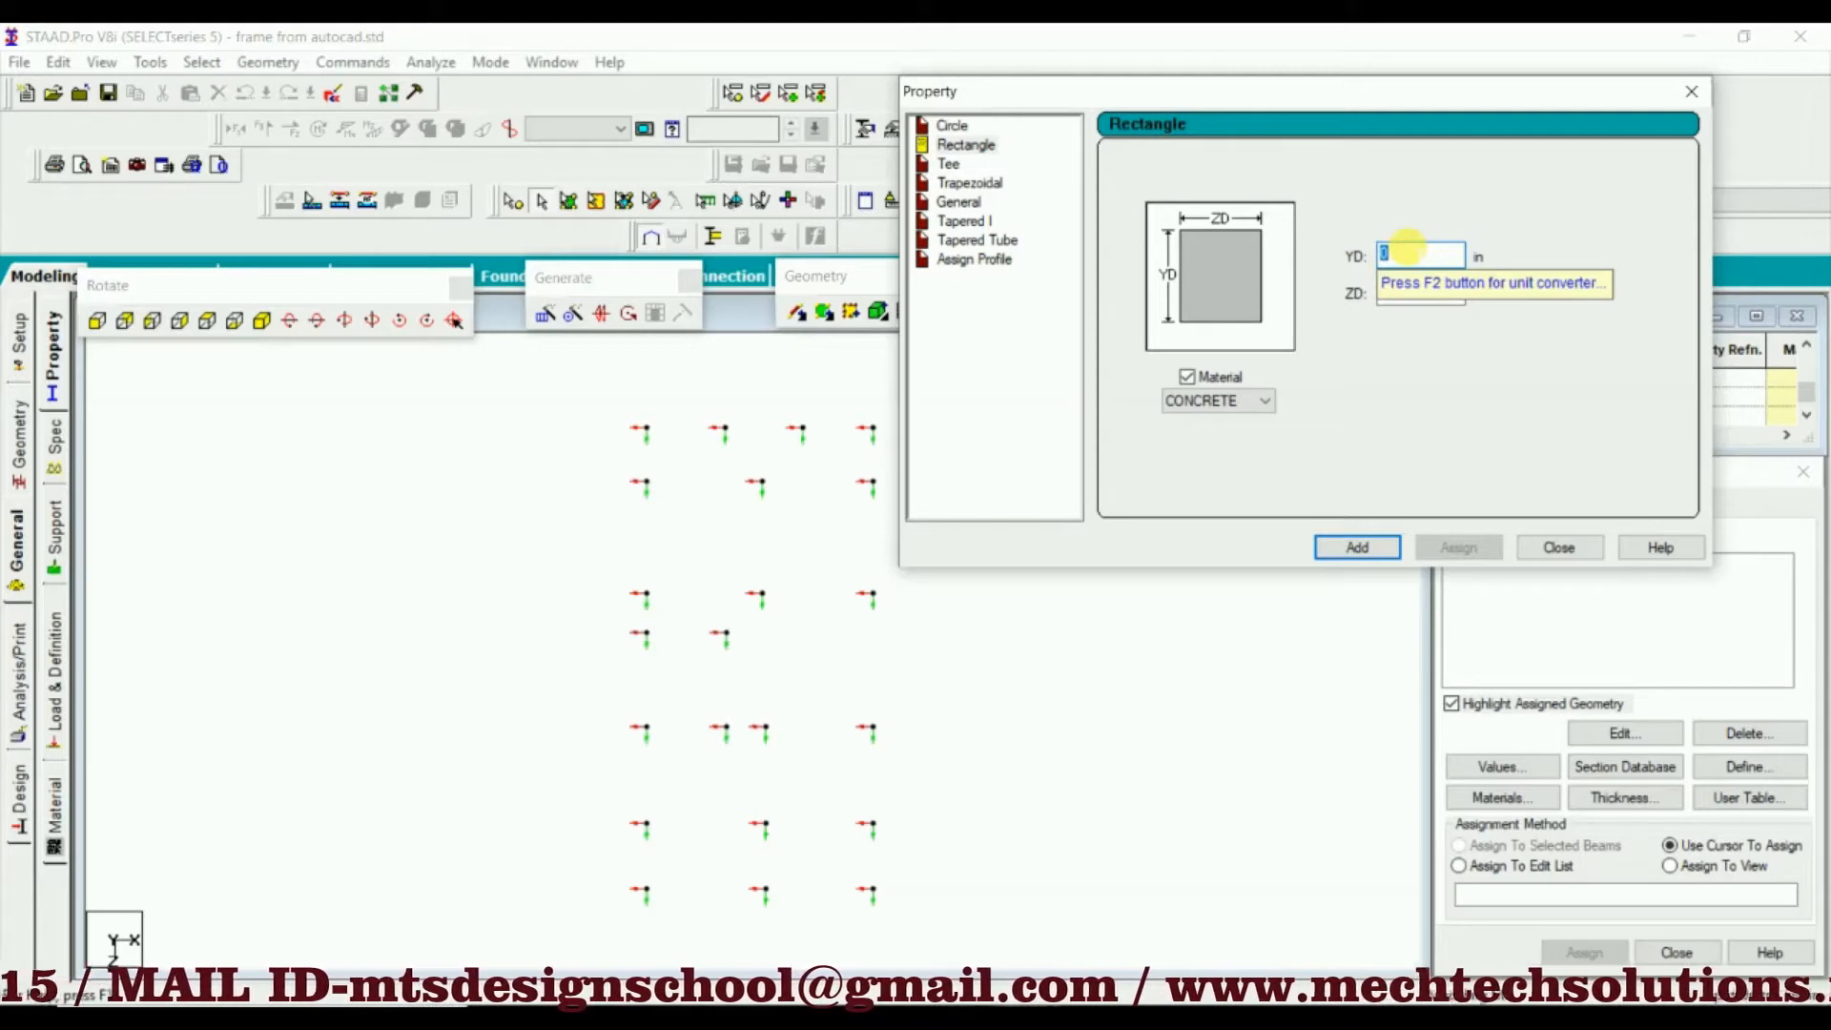
text(12)
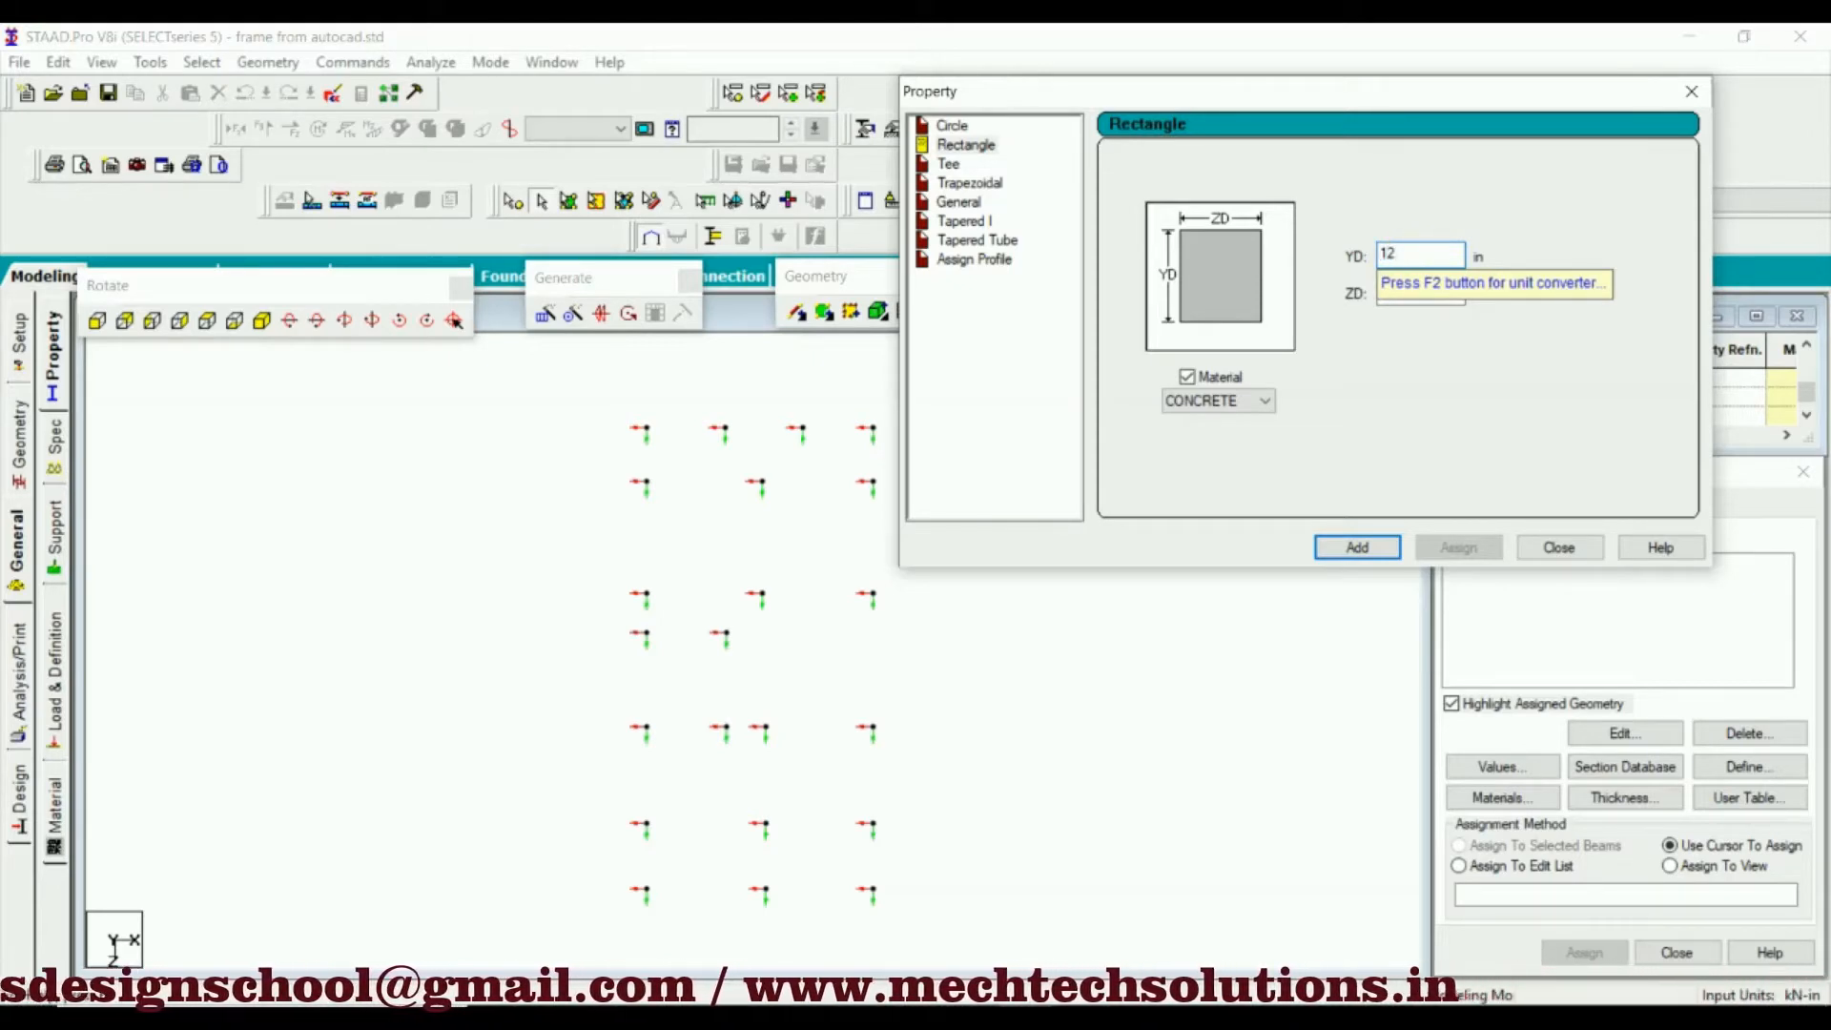
key(Tab)
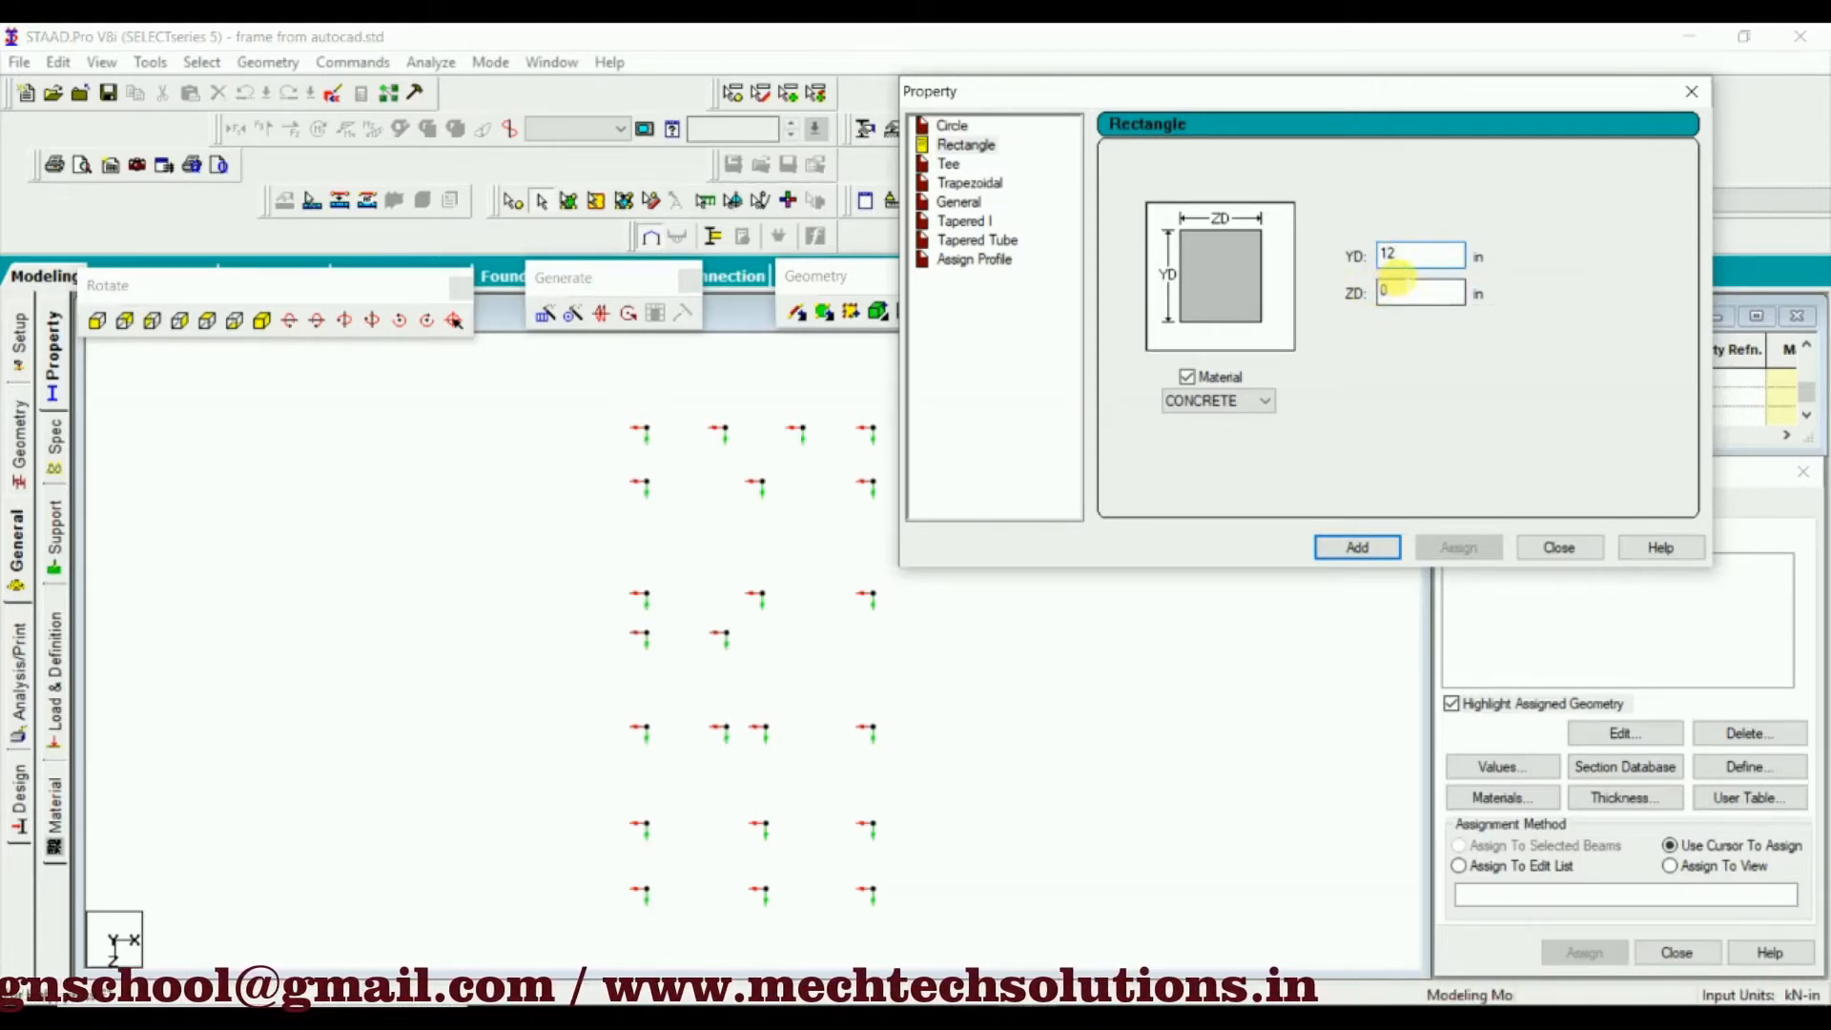
text(9)
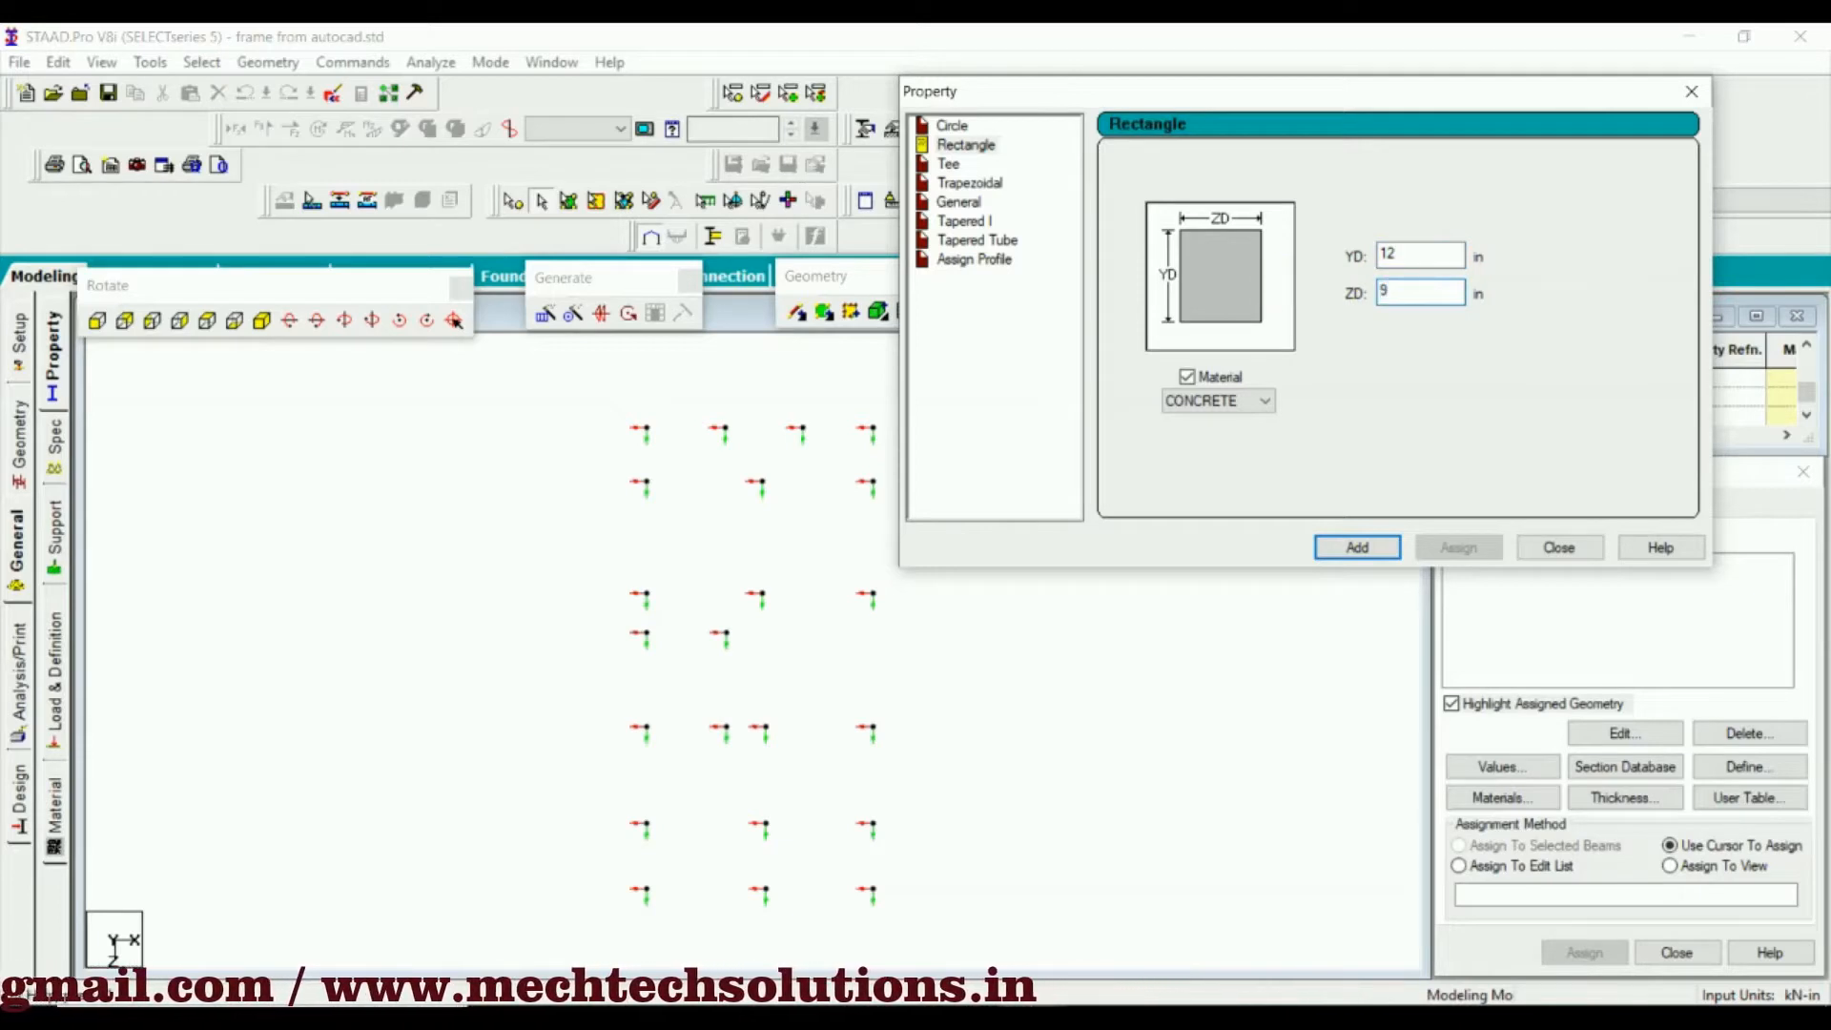
click(1358, 551)
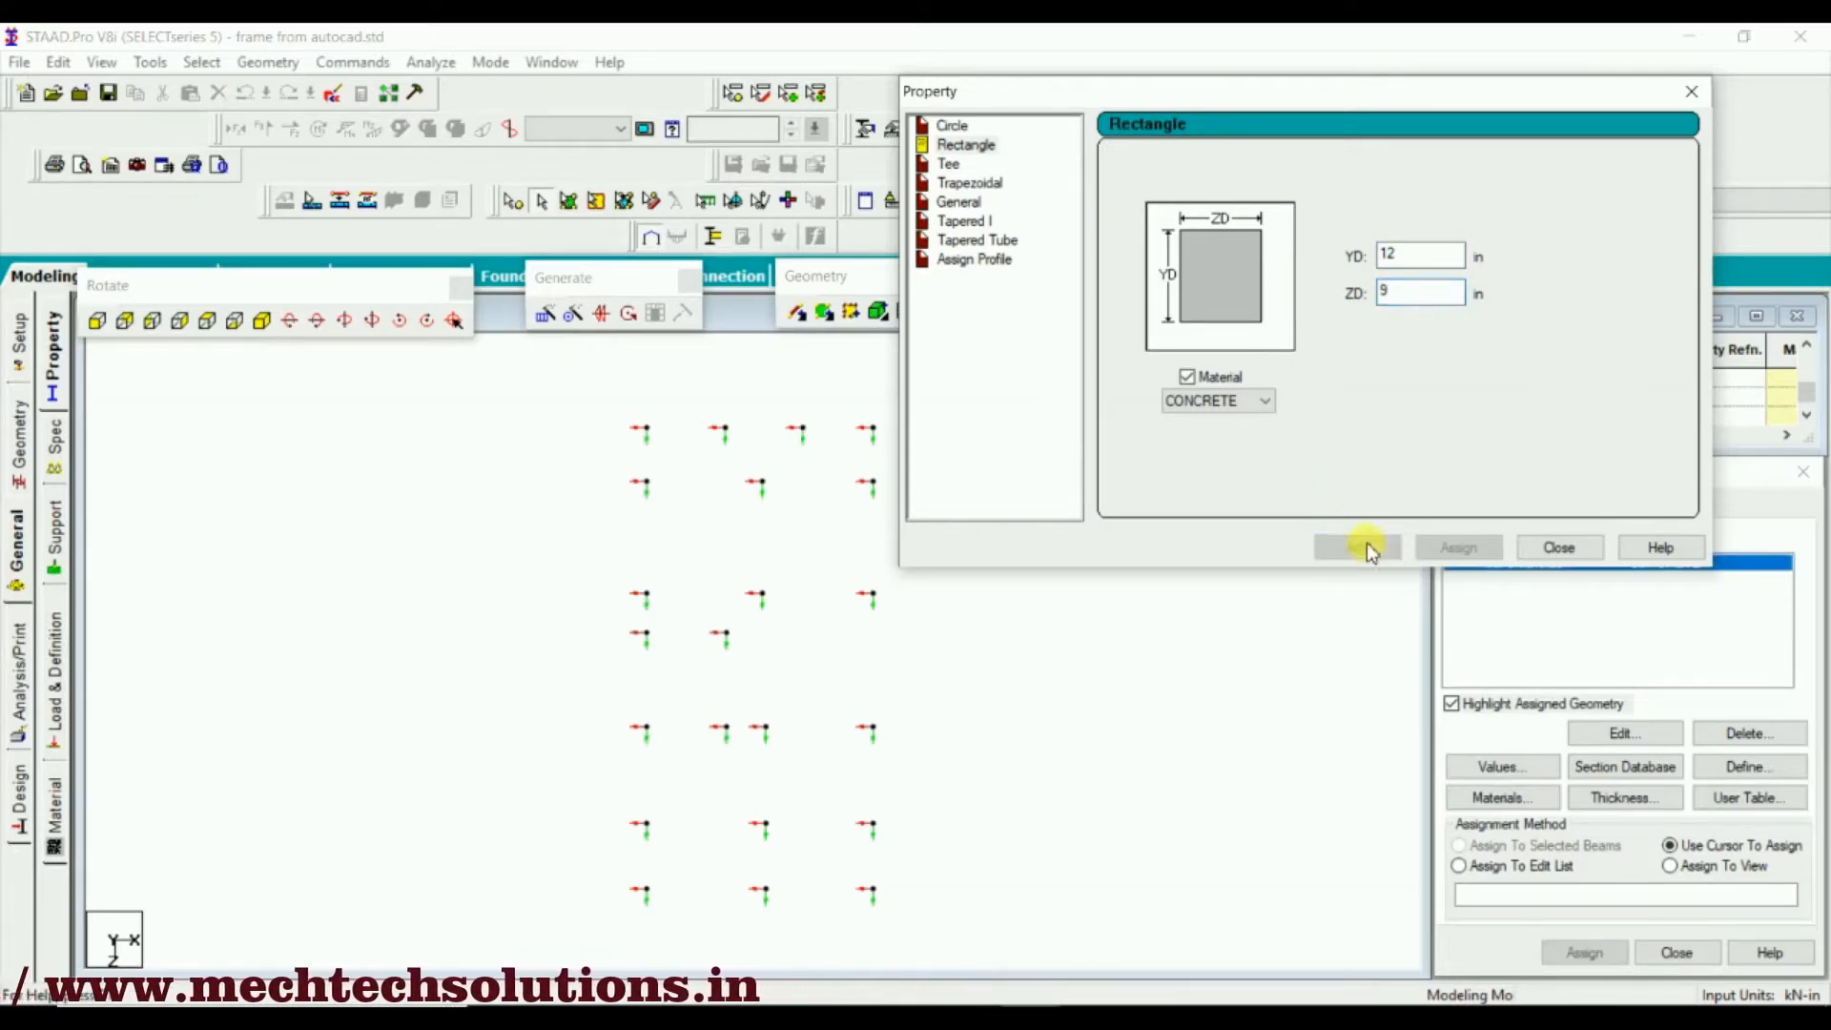
Add two more rectangular CONCRETE sections with YD 15 in and 18 in, both with ZD 9 in, and finish defining properties
double_click(1421, 246)
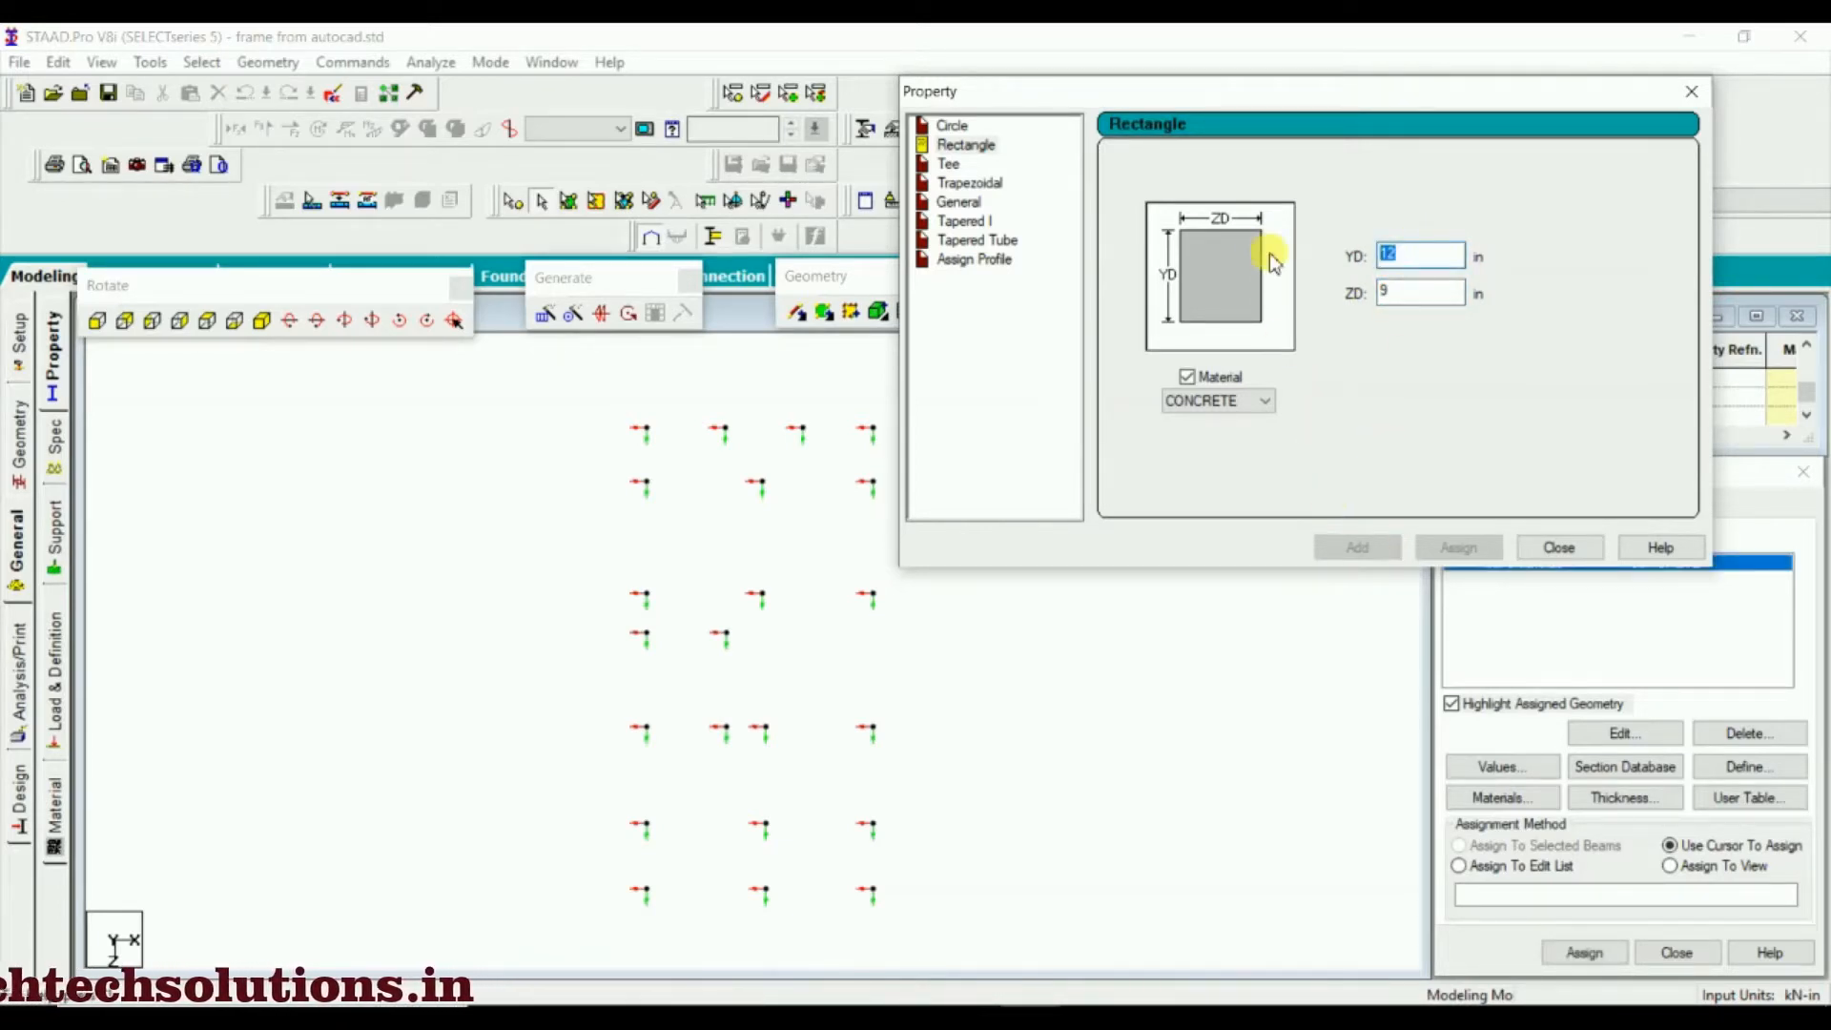
text(15)
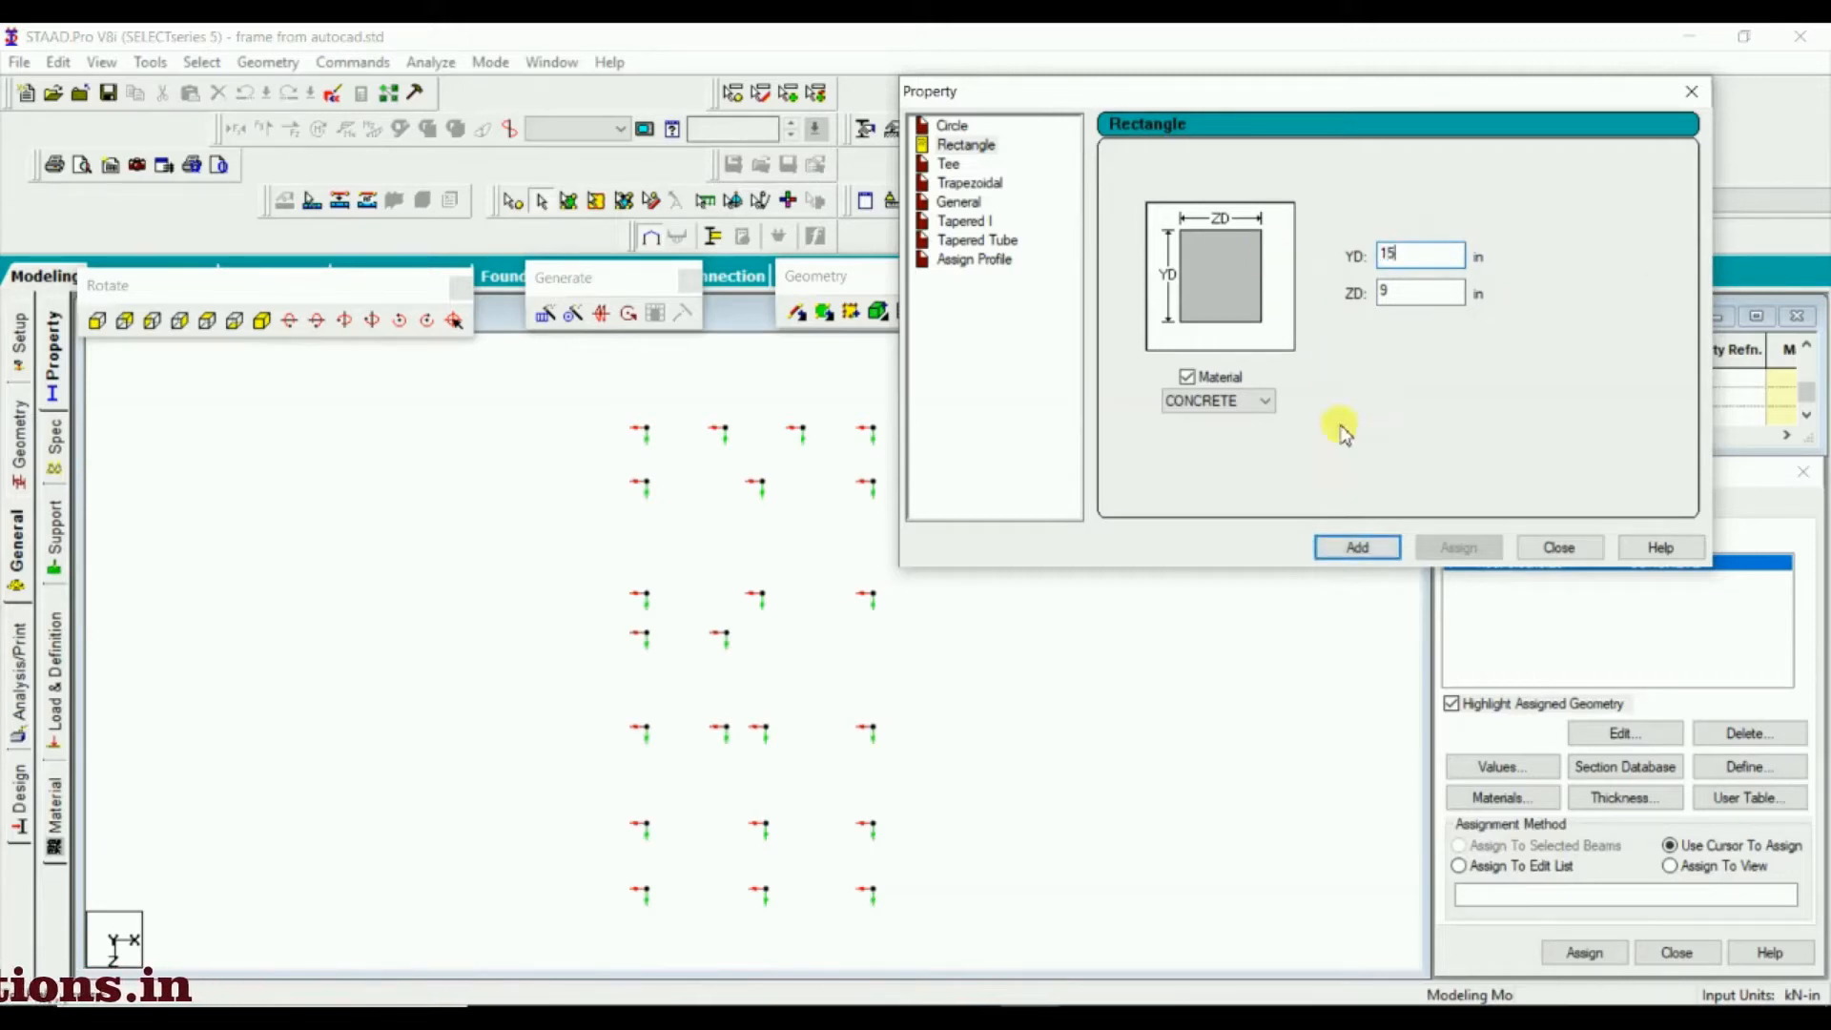
click(1358, 547)
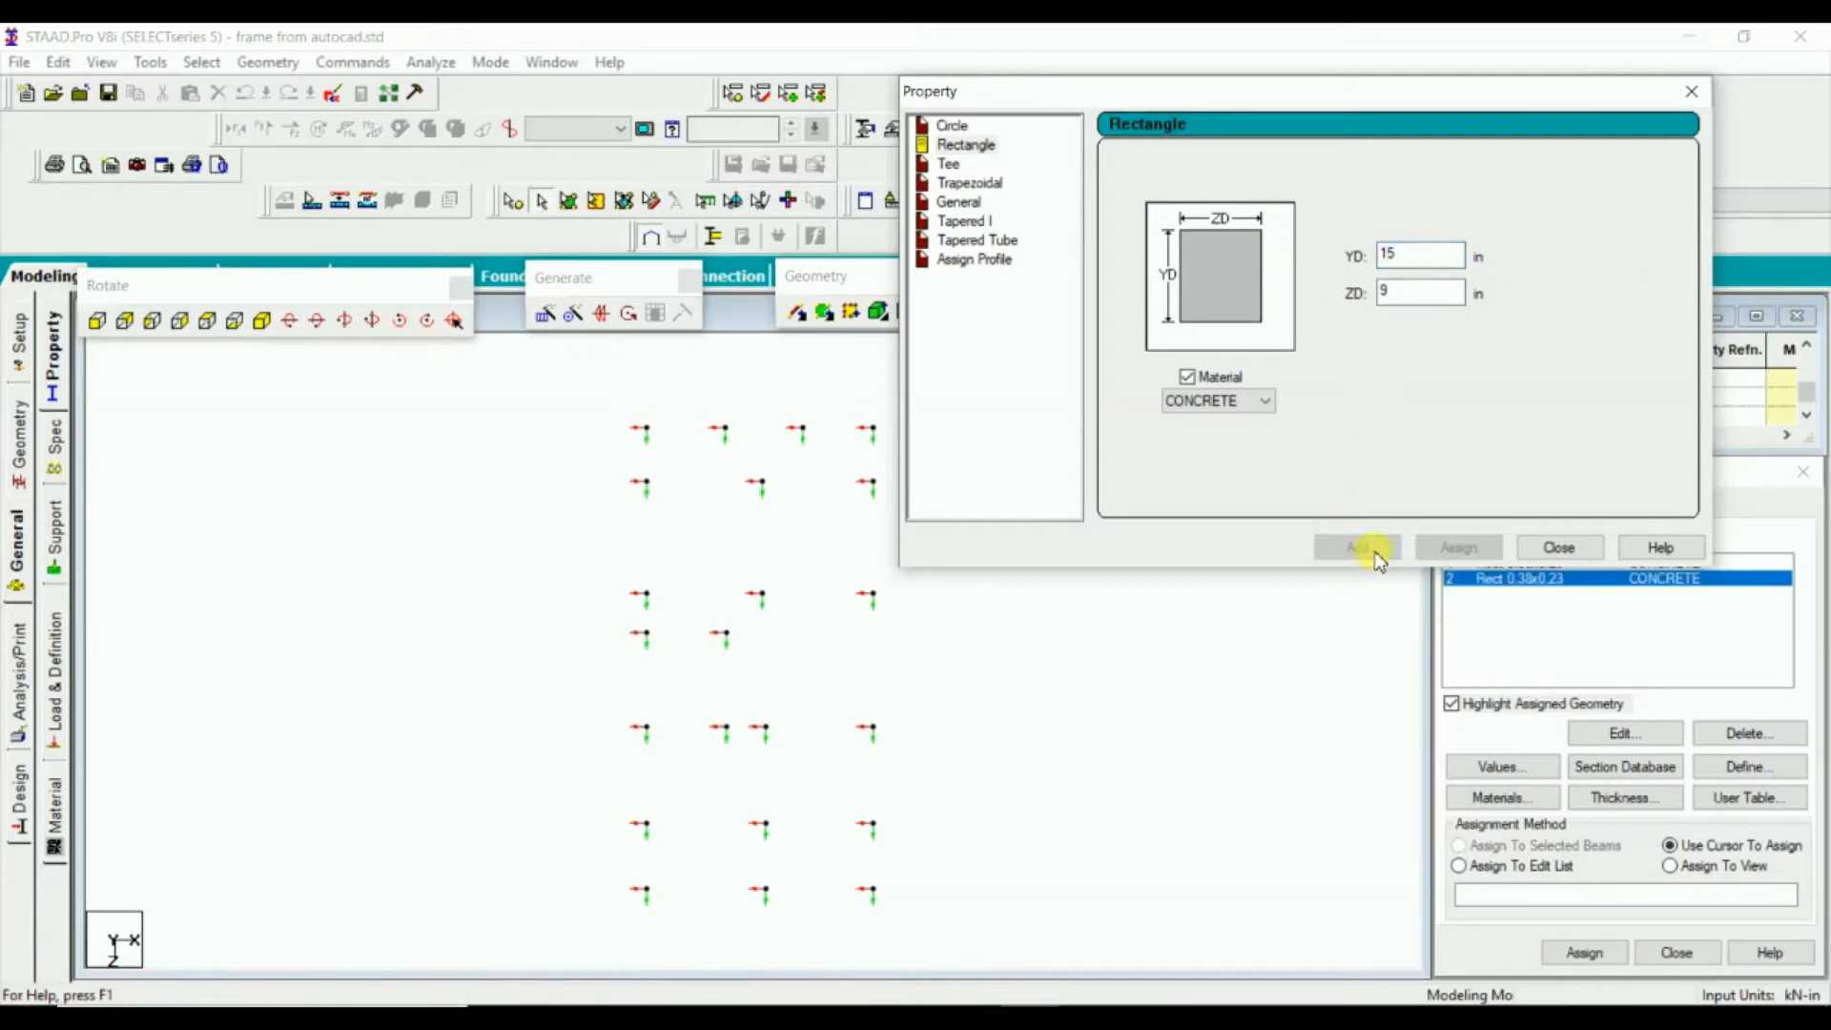
double_click(1389, 253)
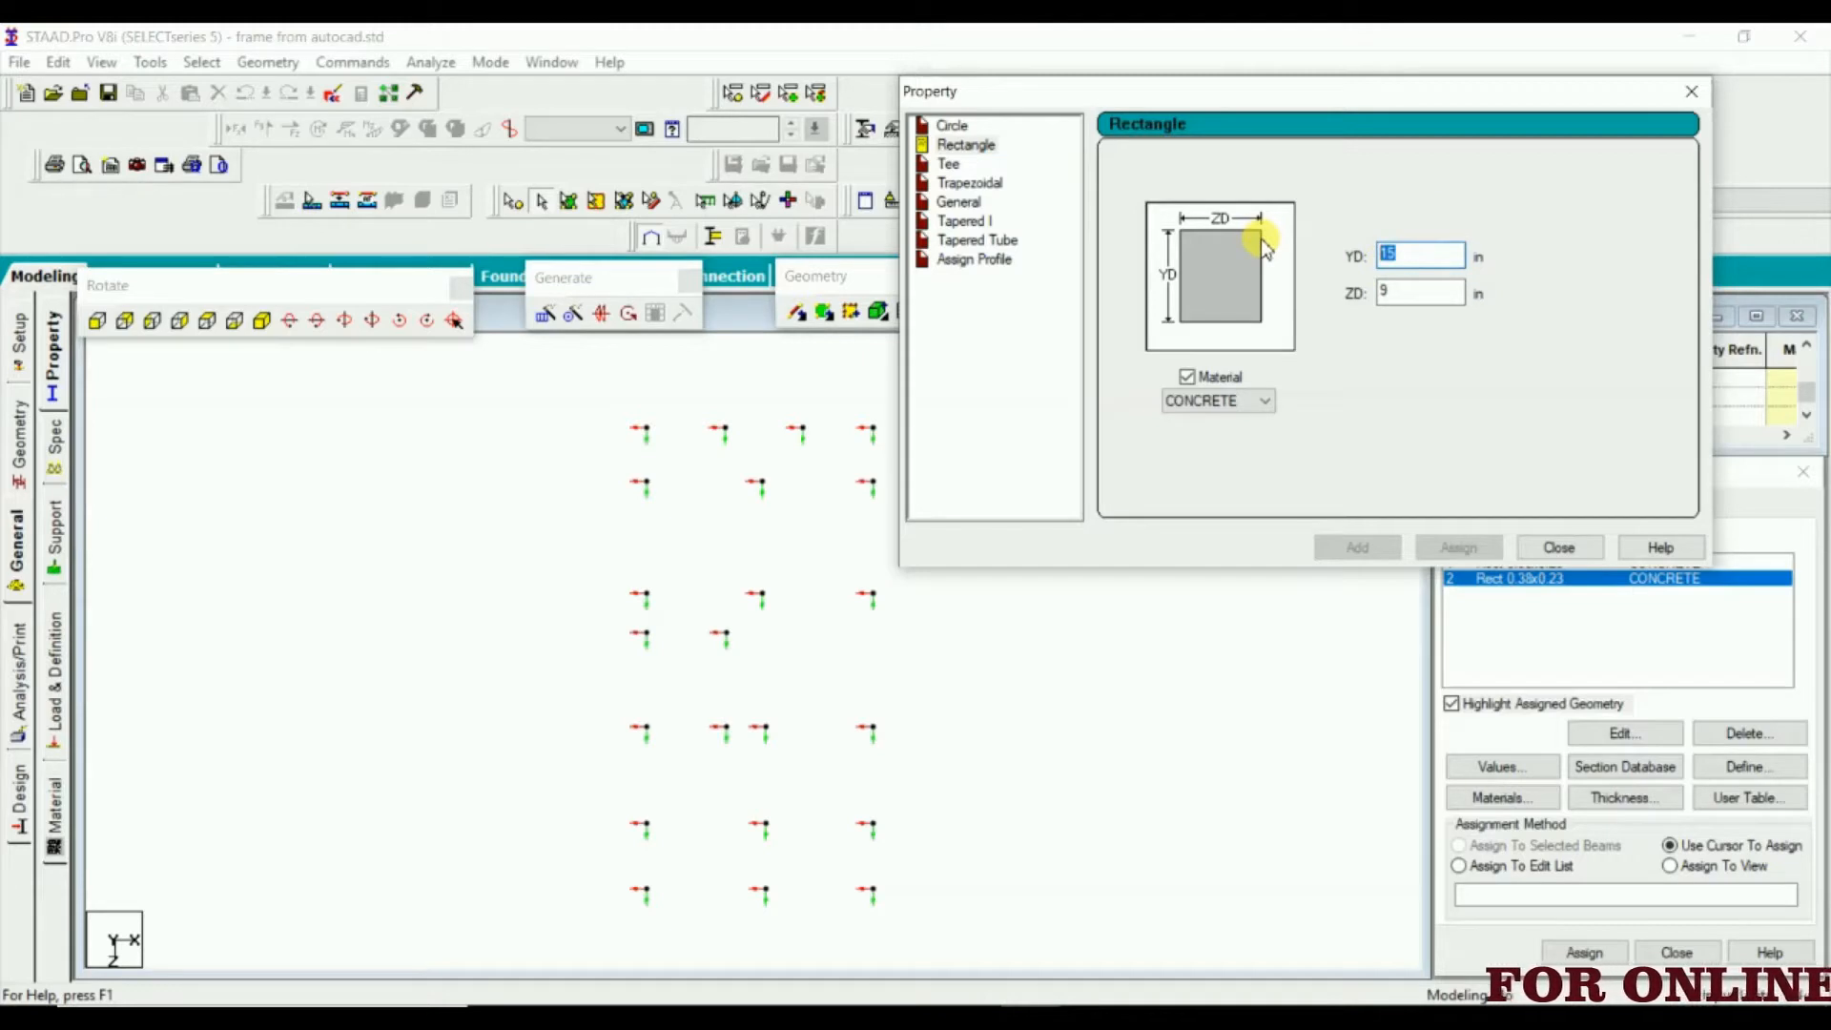
text(18)
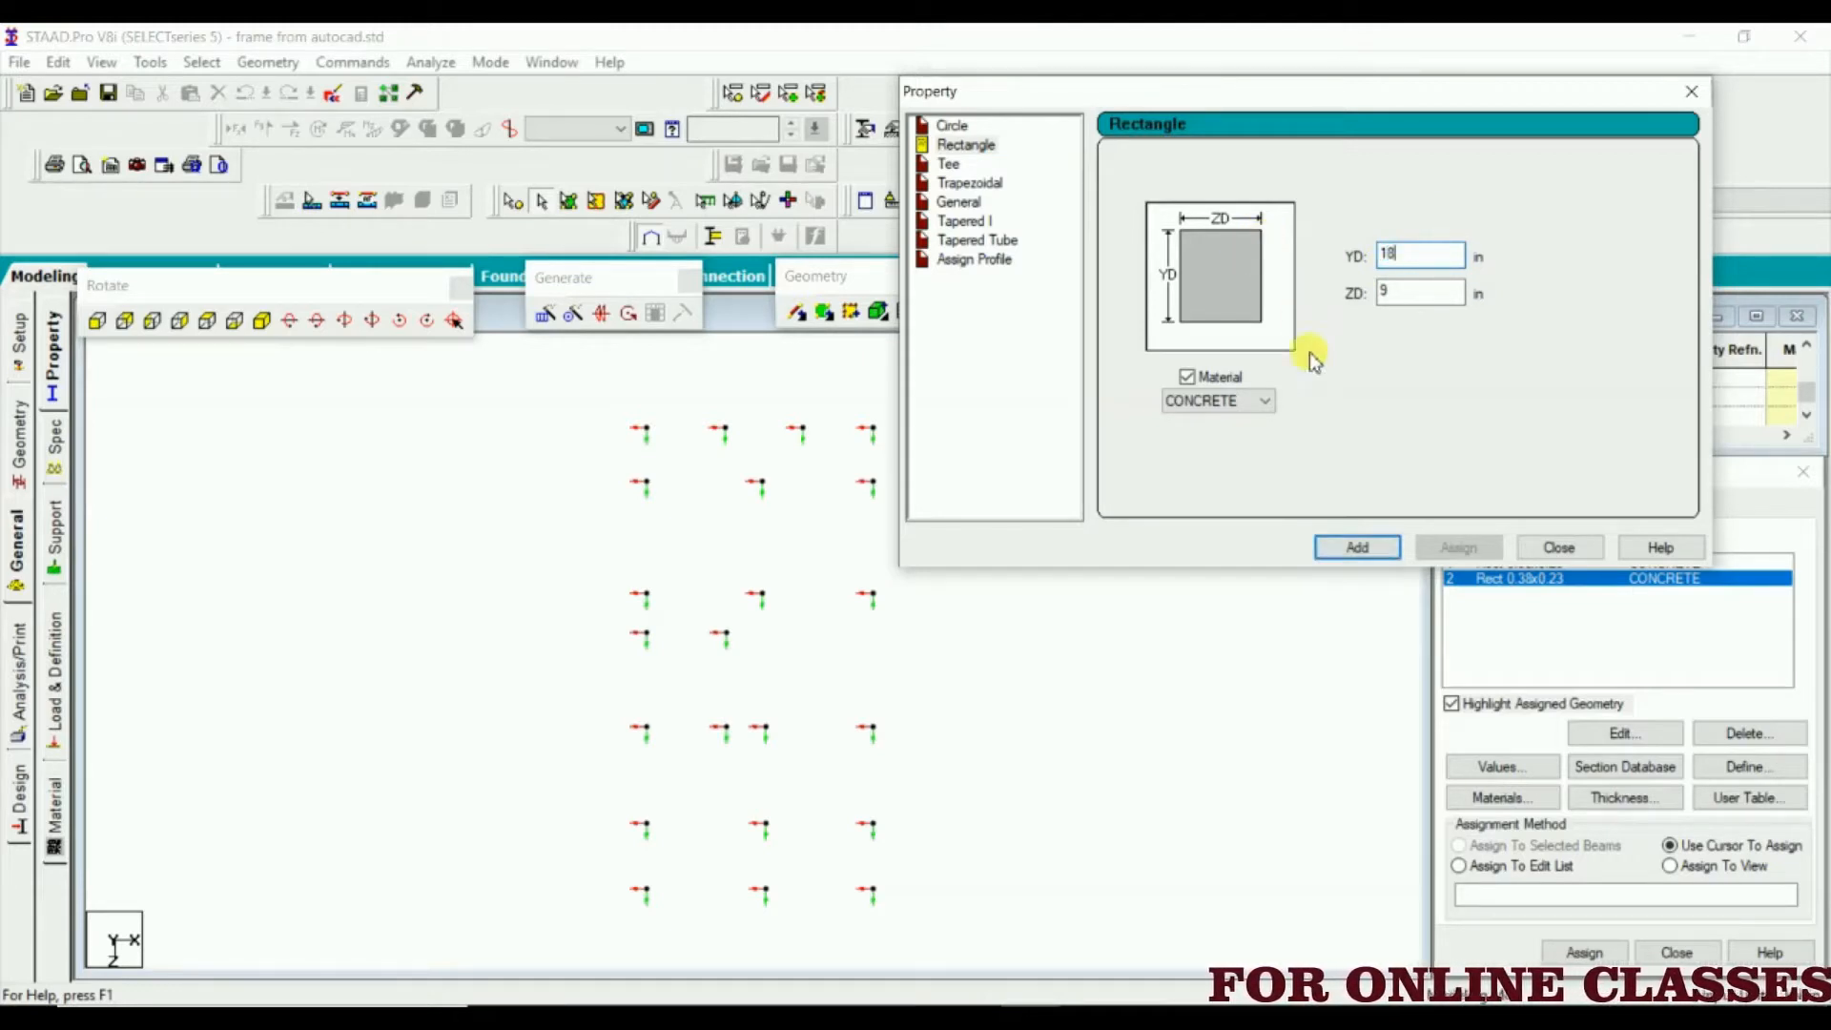
click(1350, 550)
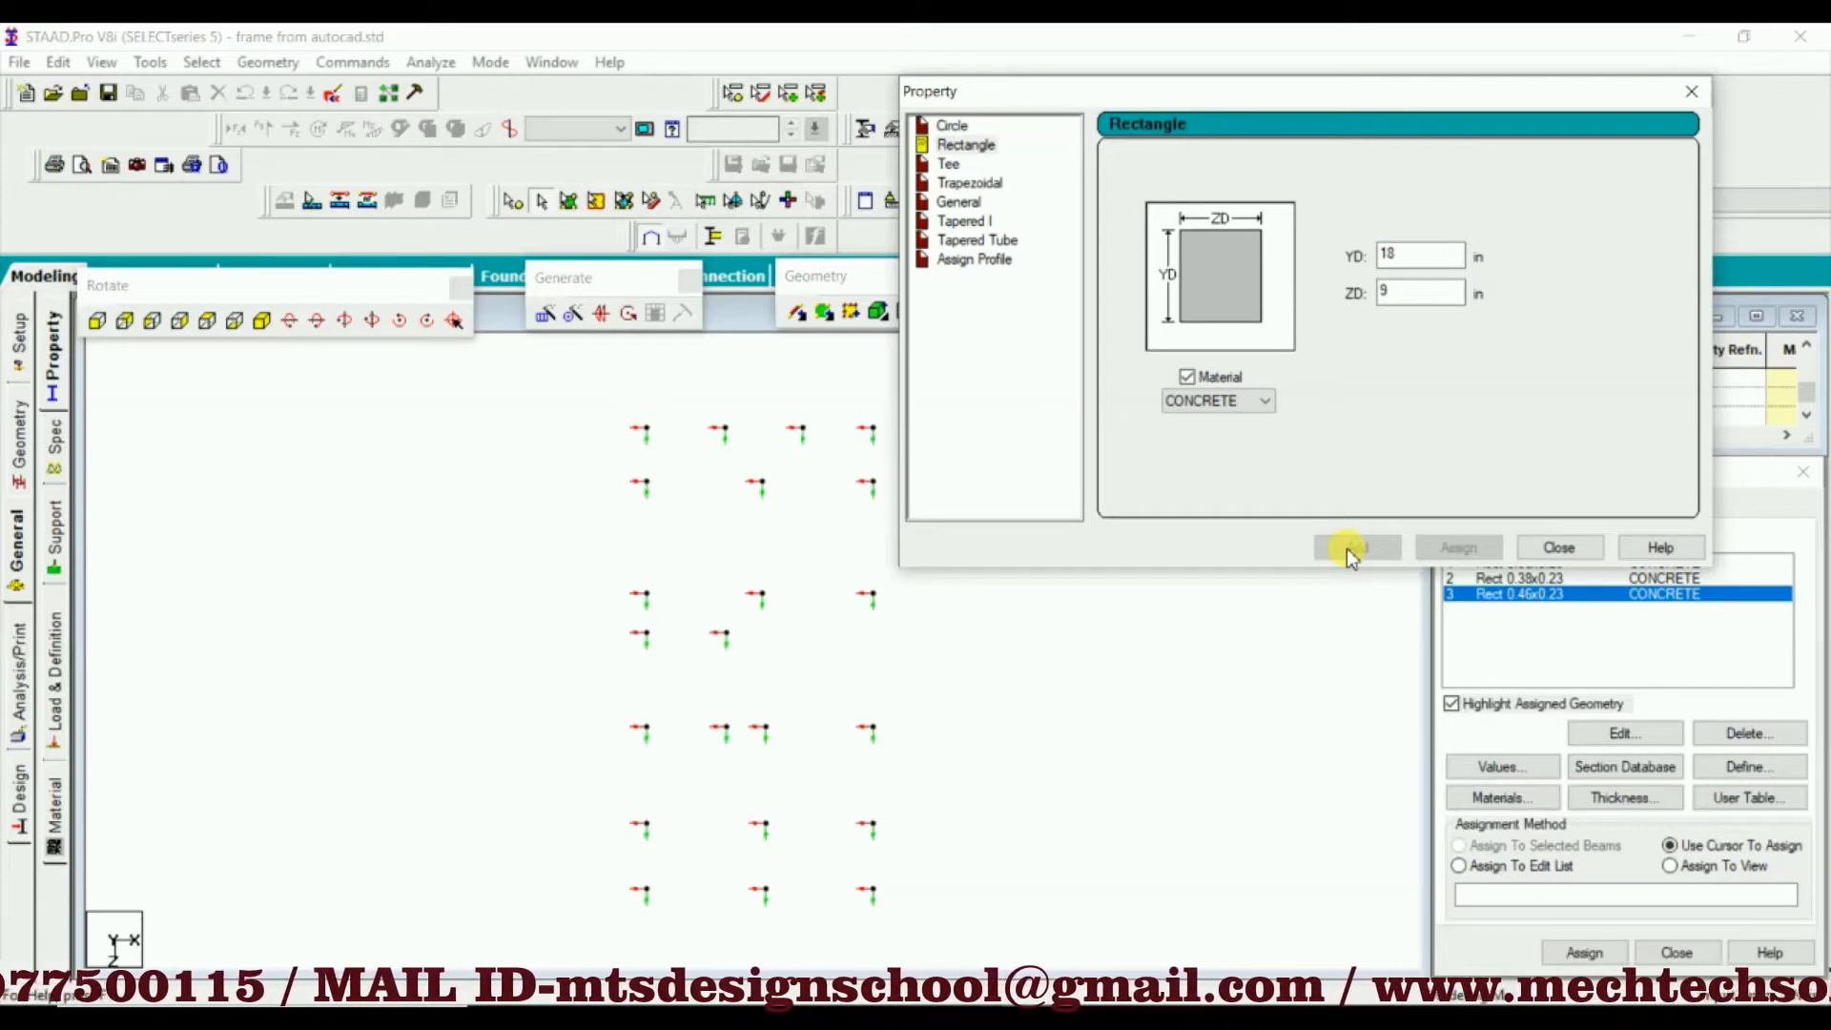
click(1558, 547)
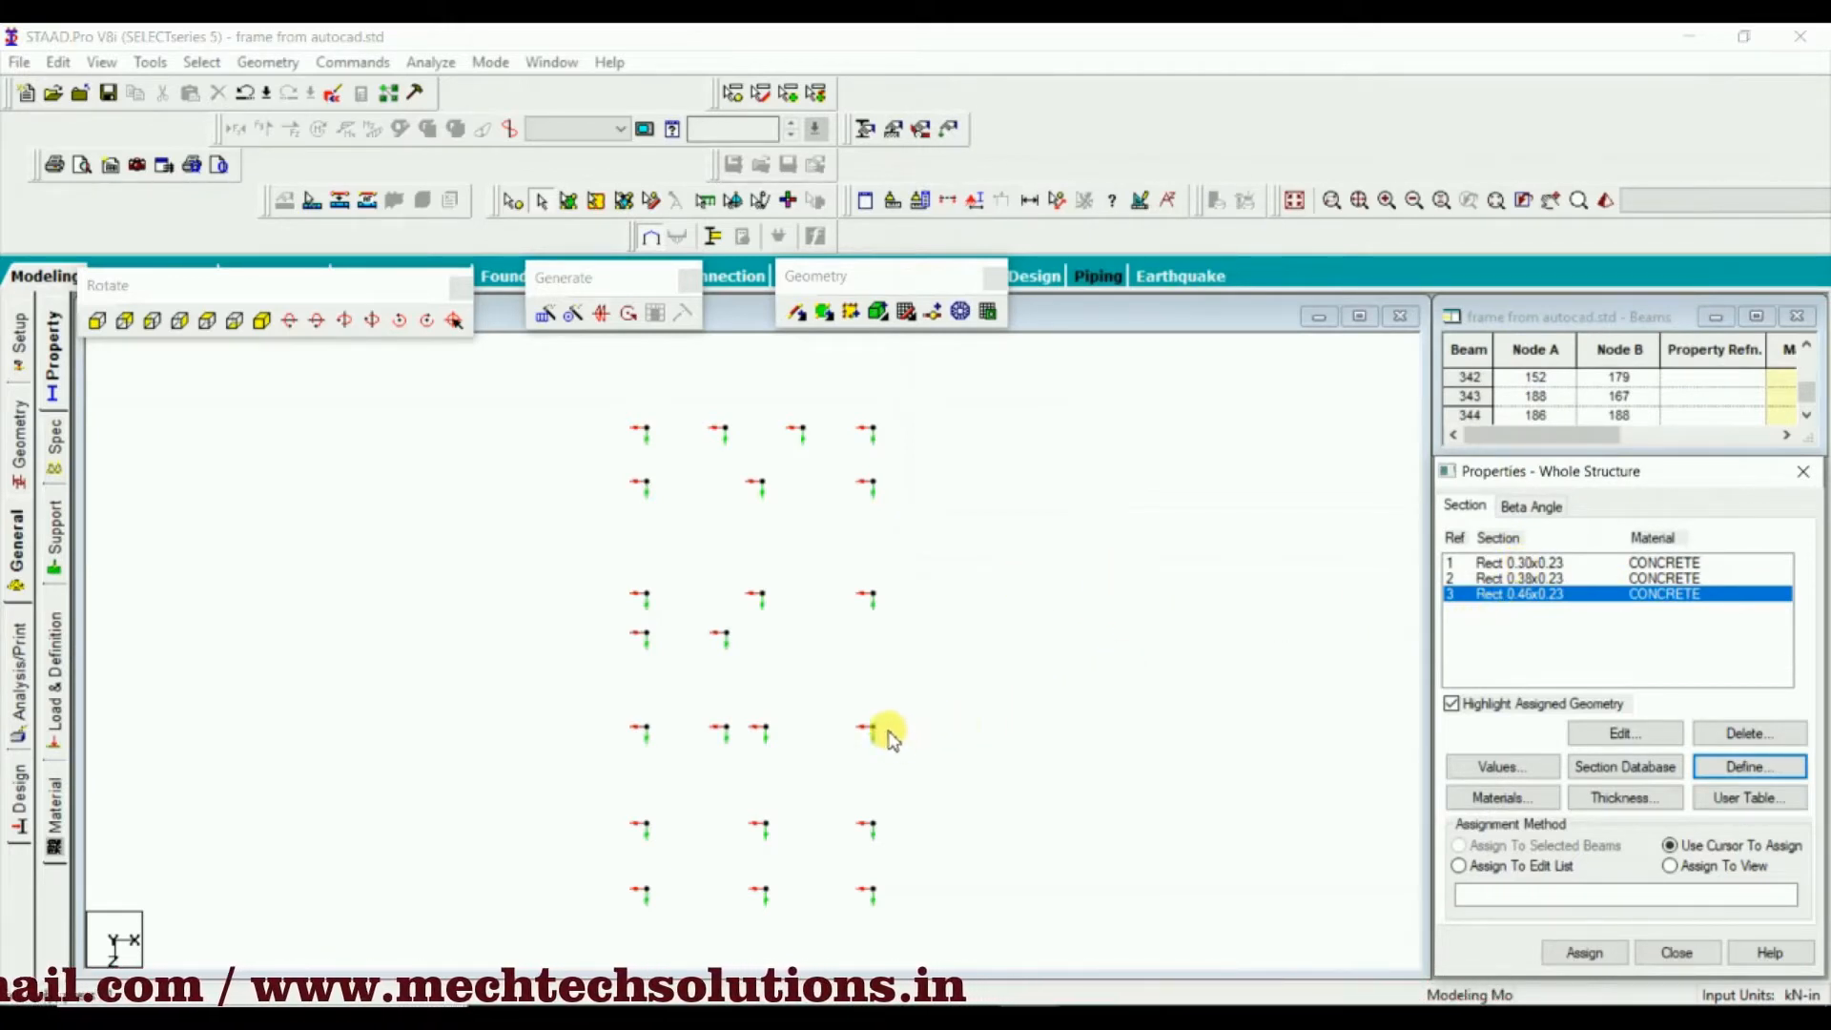
middle_drag(785, 549, 819, 529)
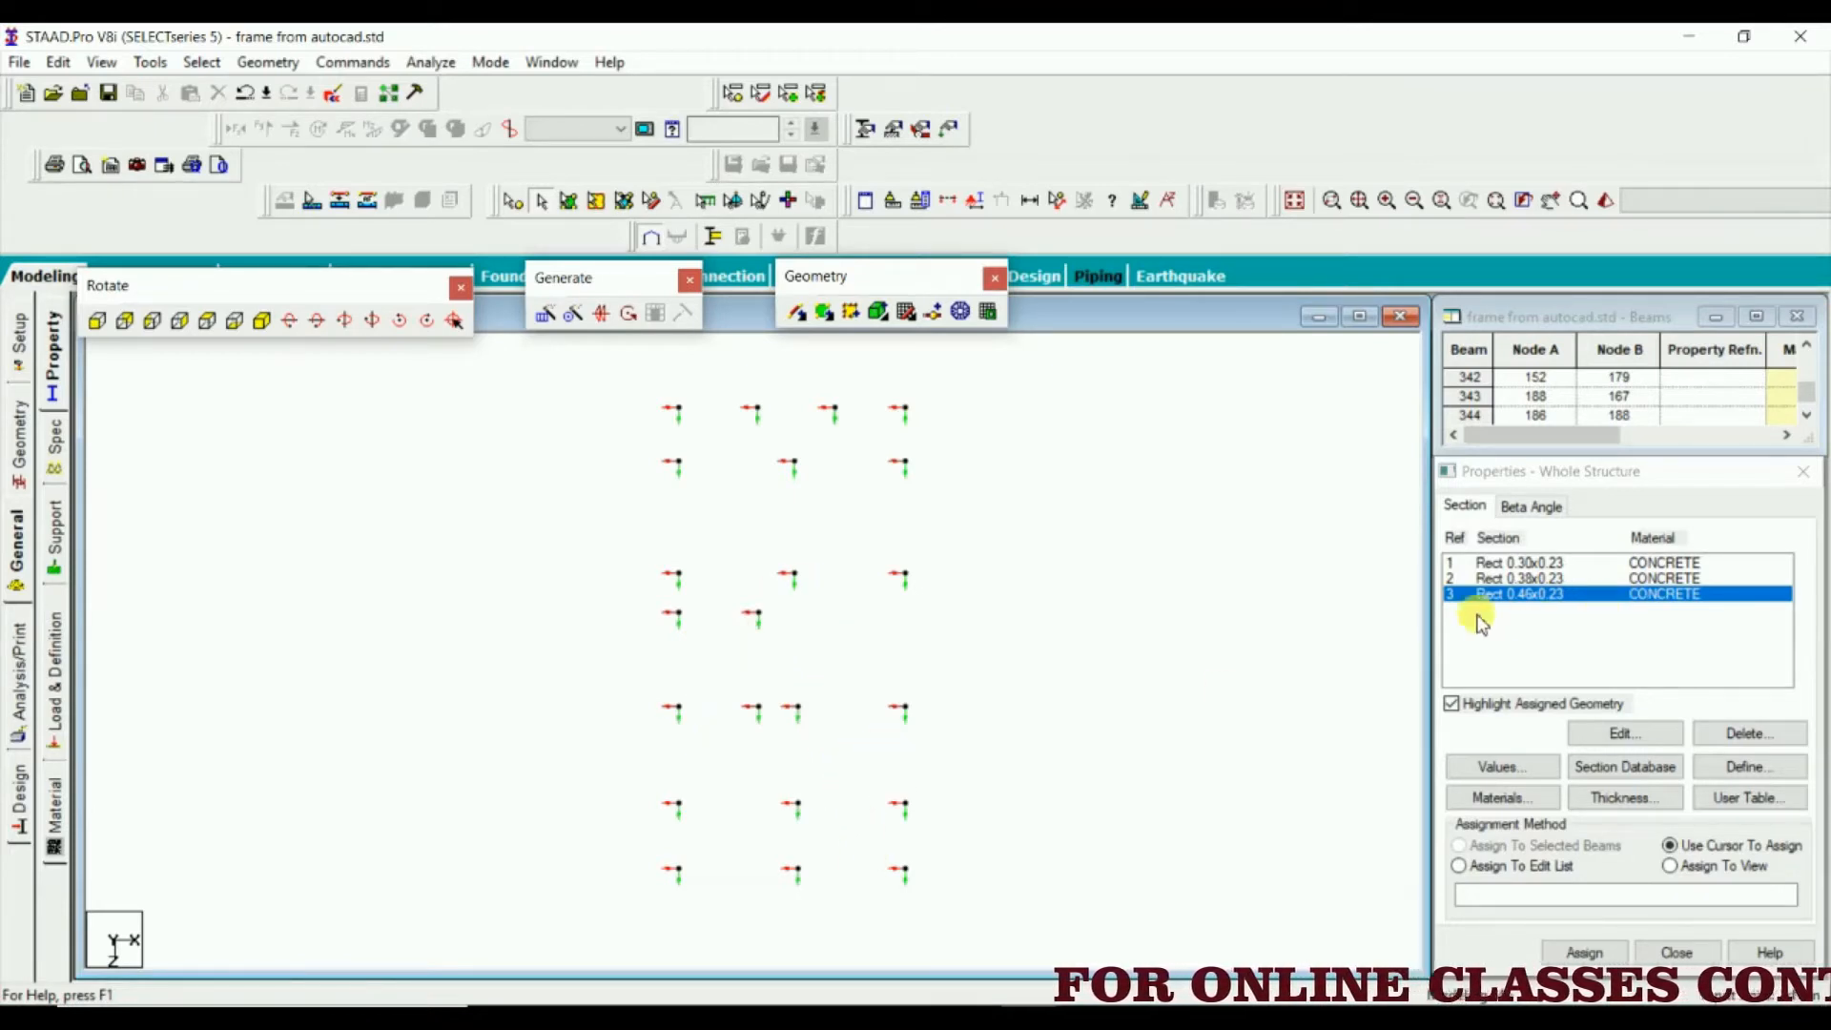
click(1540, 563)
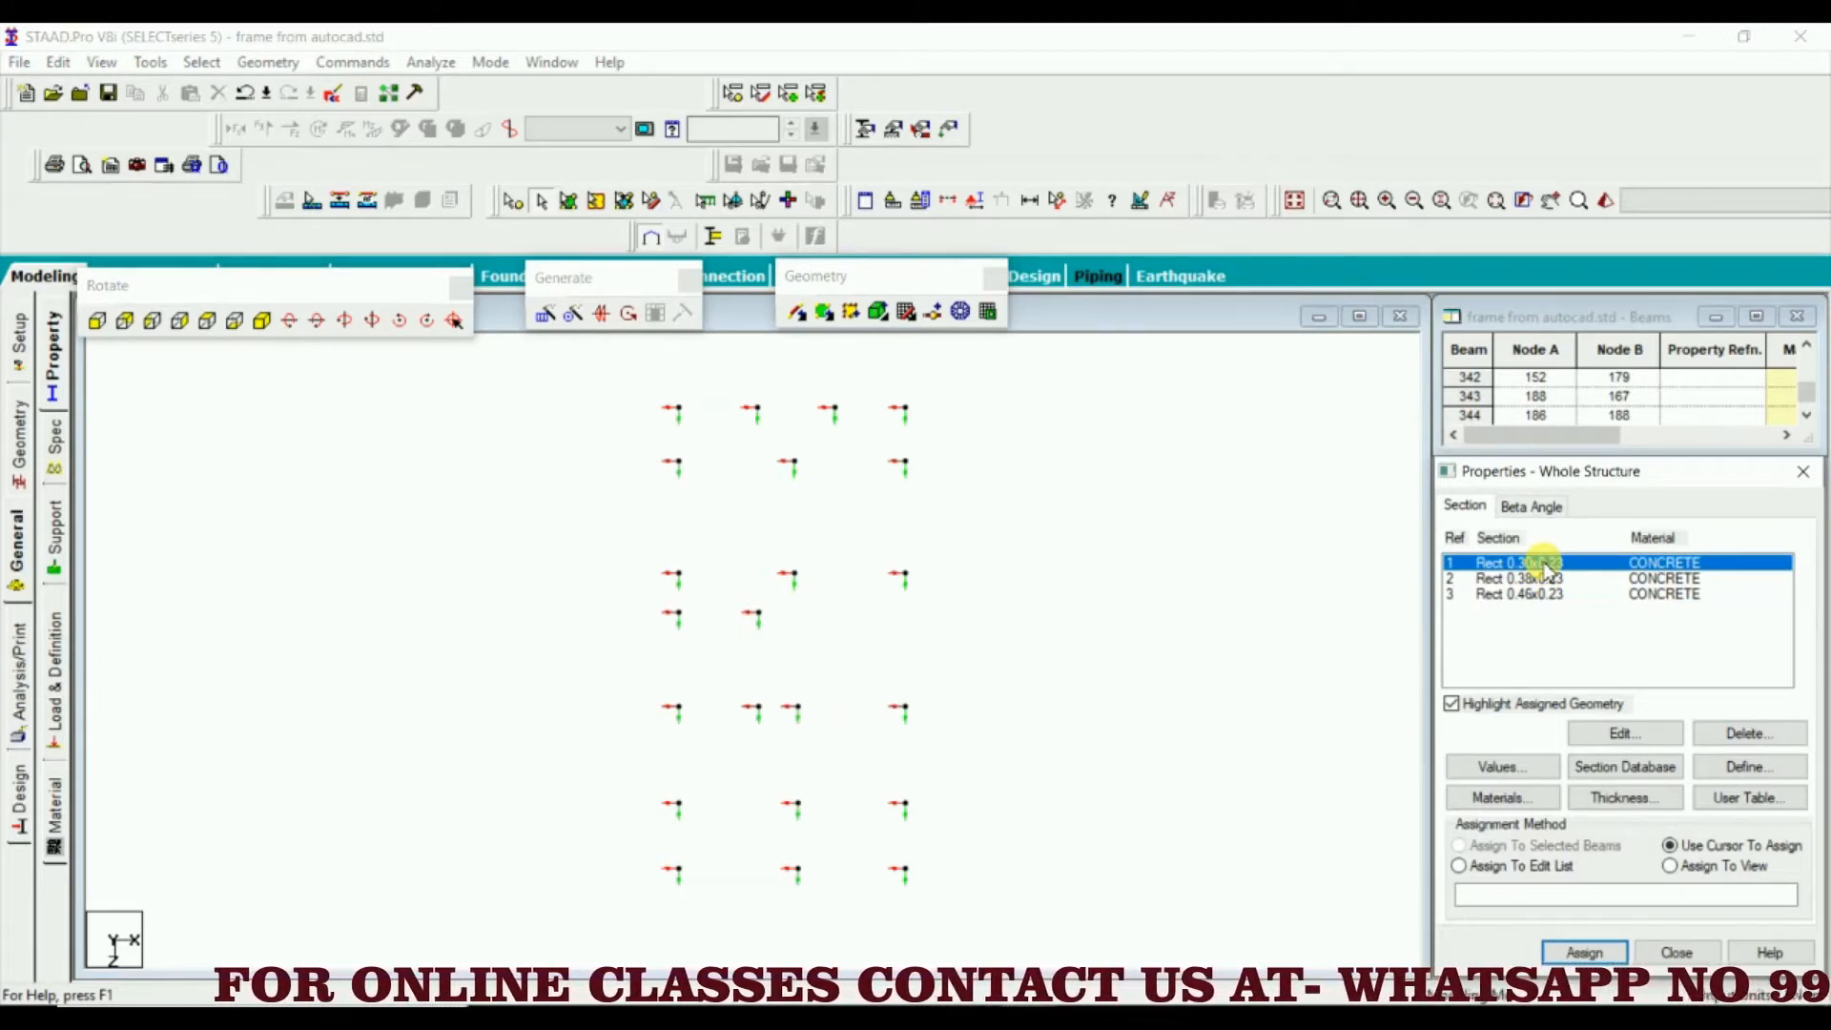
click(1504, 578)
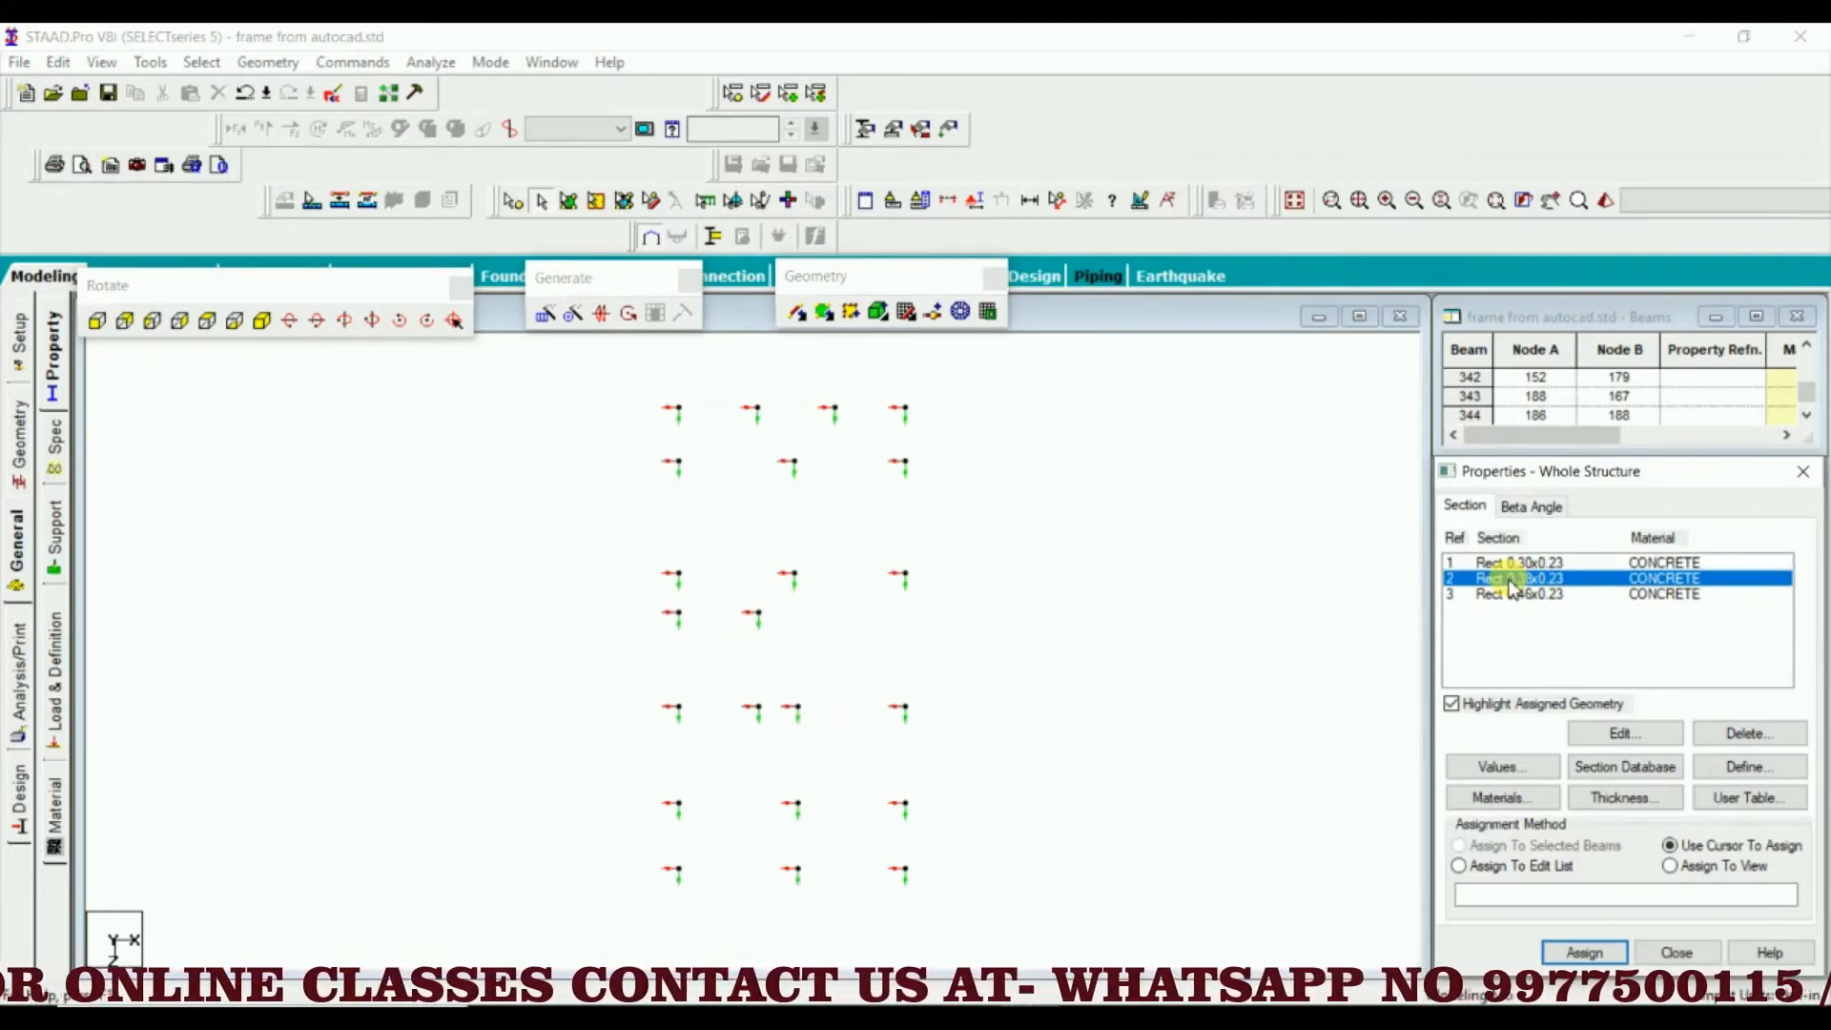
click(1506, 563)
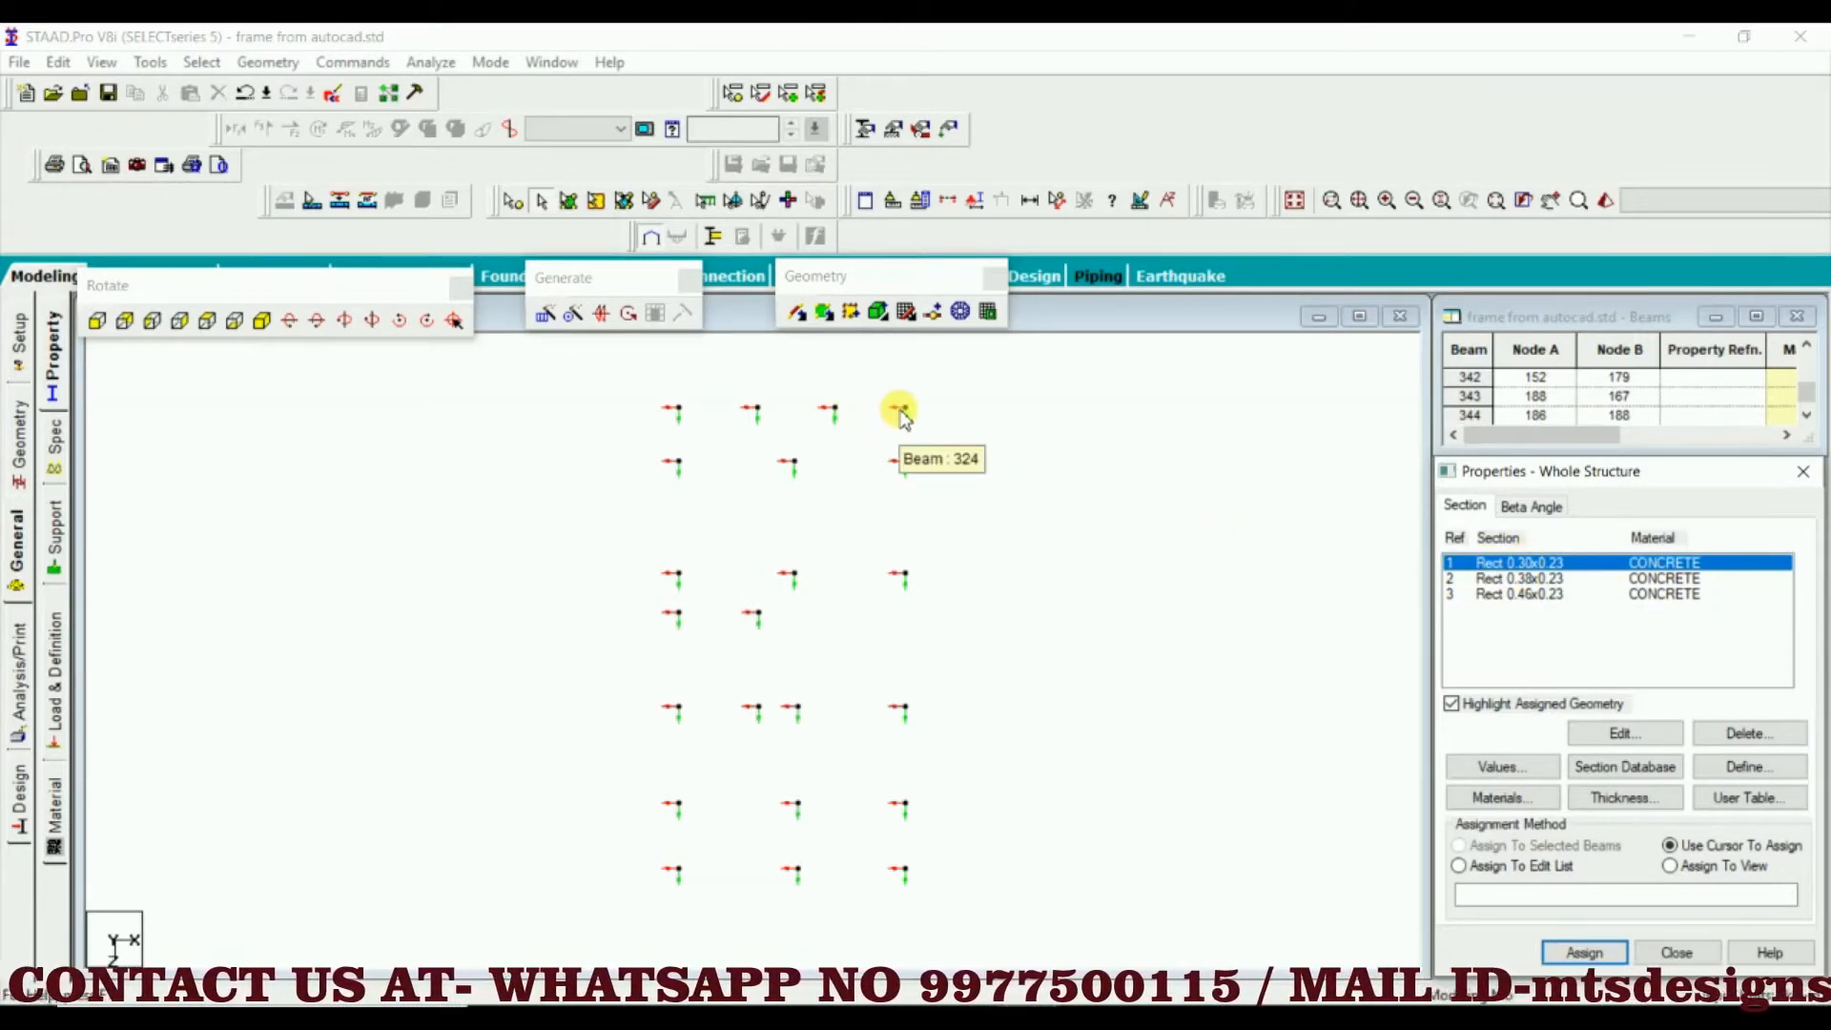
click(1535, 579)
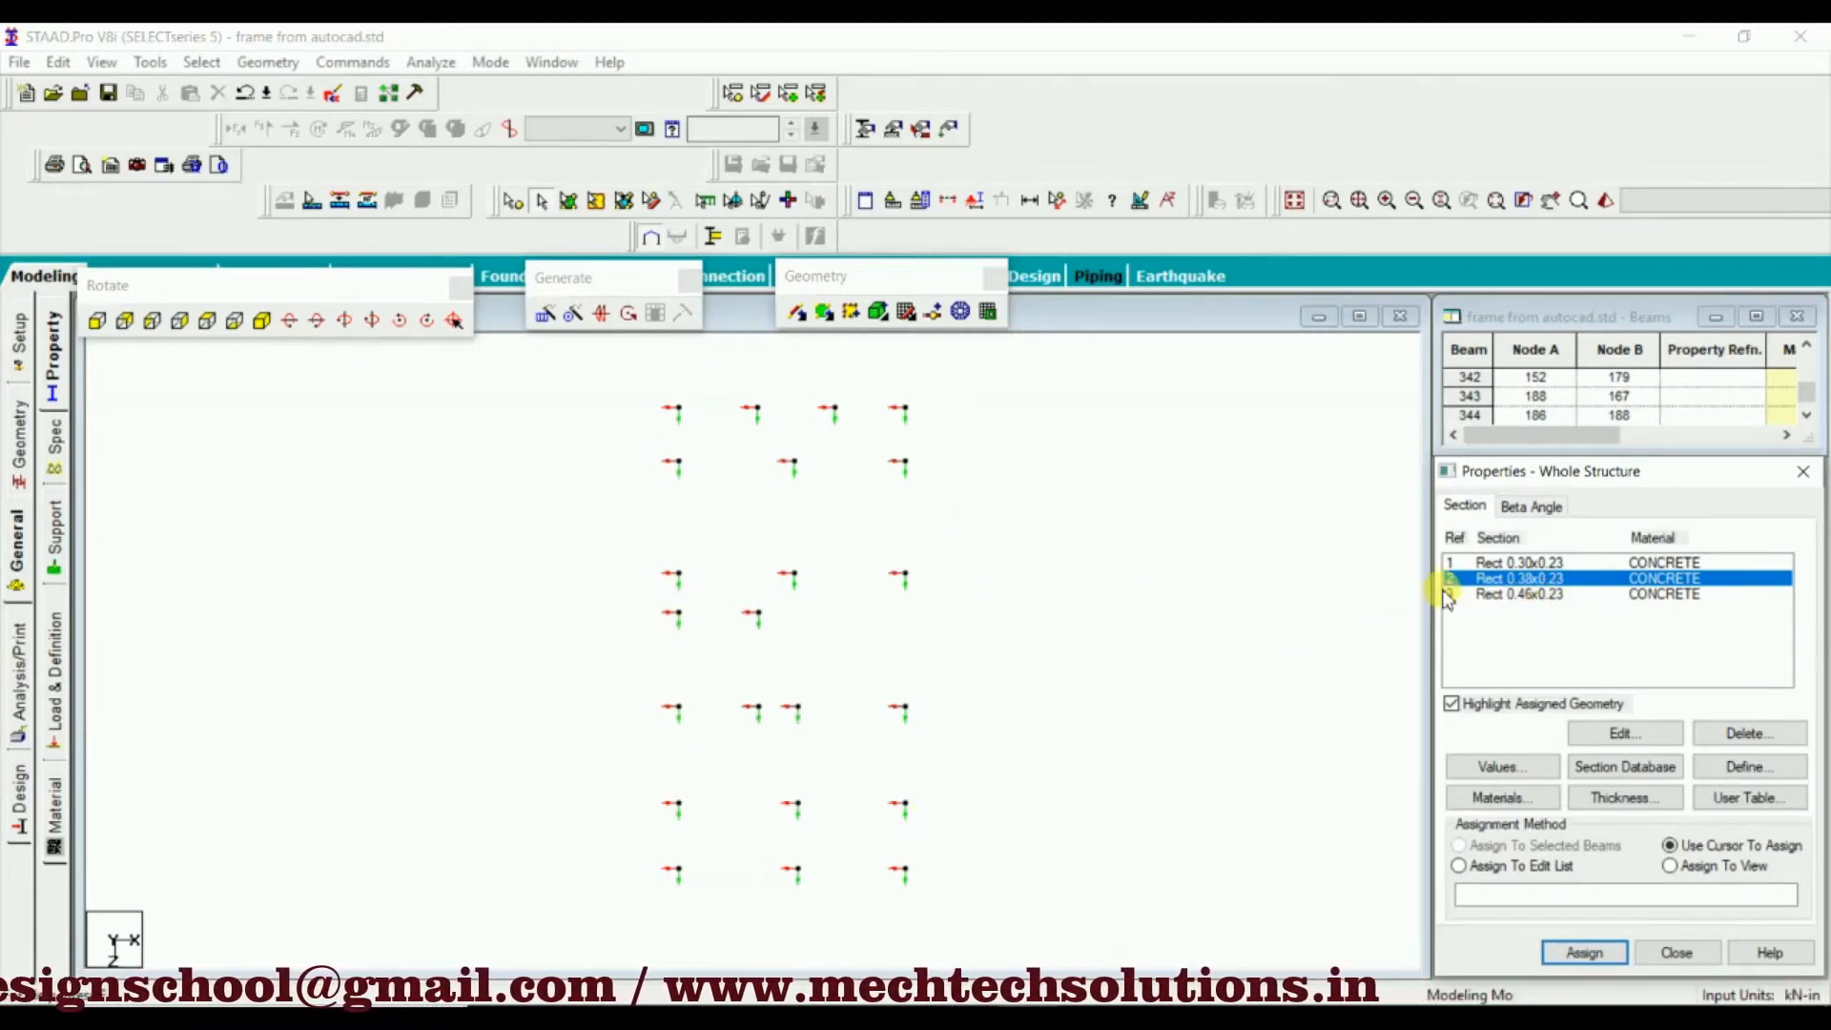
drag(826, 457, 731, 821)
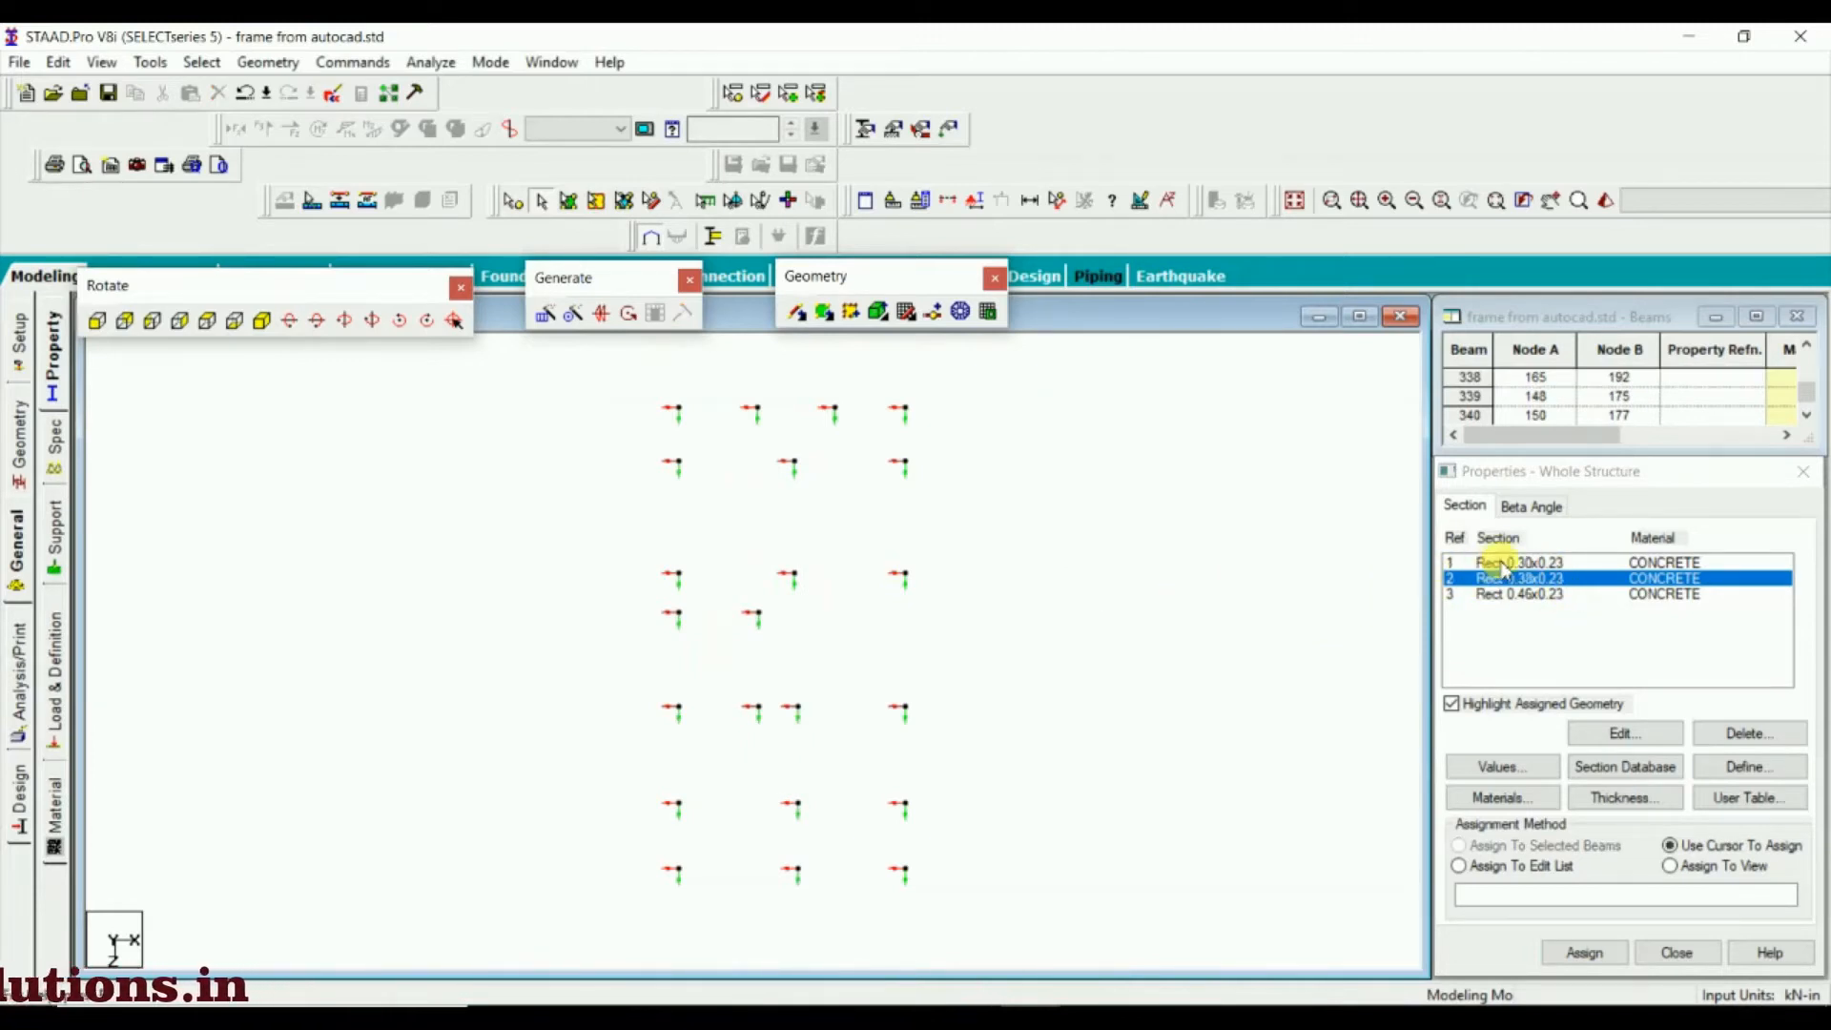
Assign the Rect 0.30x0.23 section to the selected columns at the four outer corners of the plan
click(1504, 564)
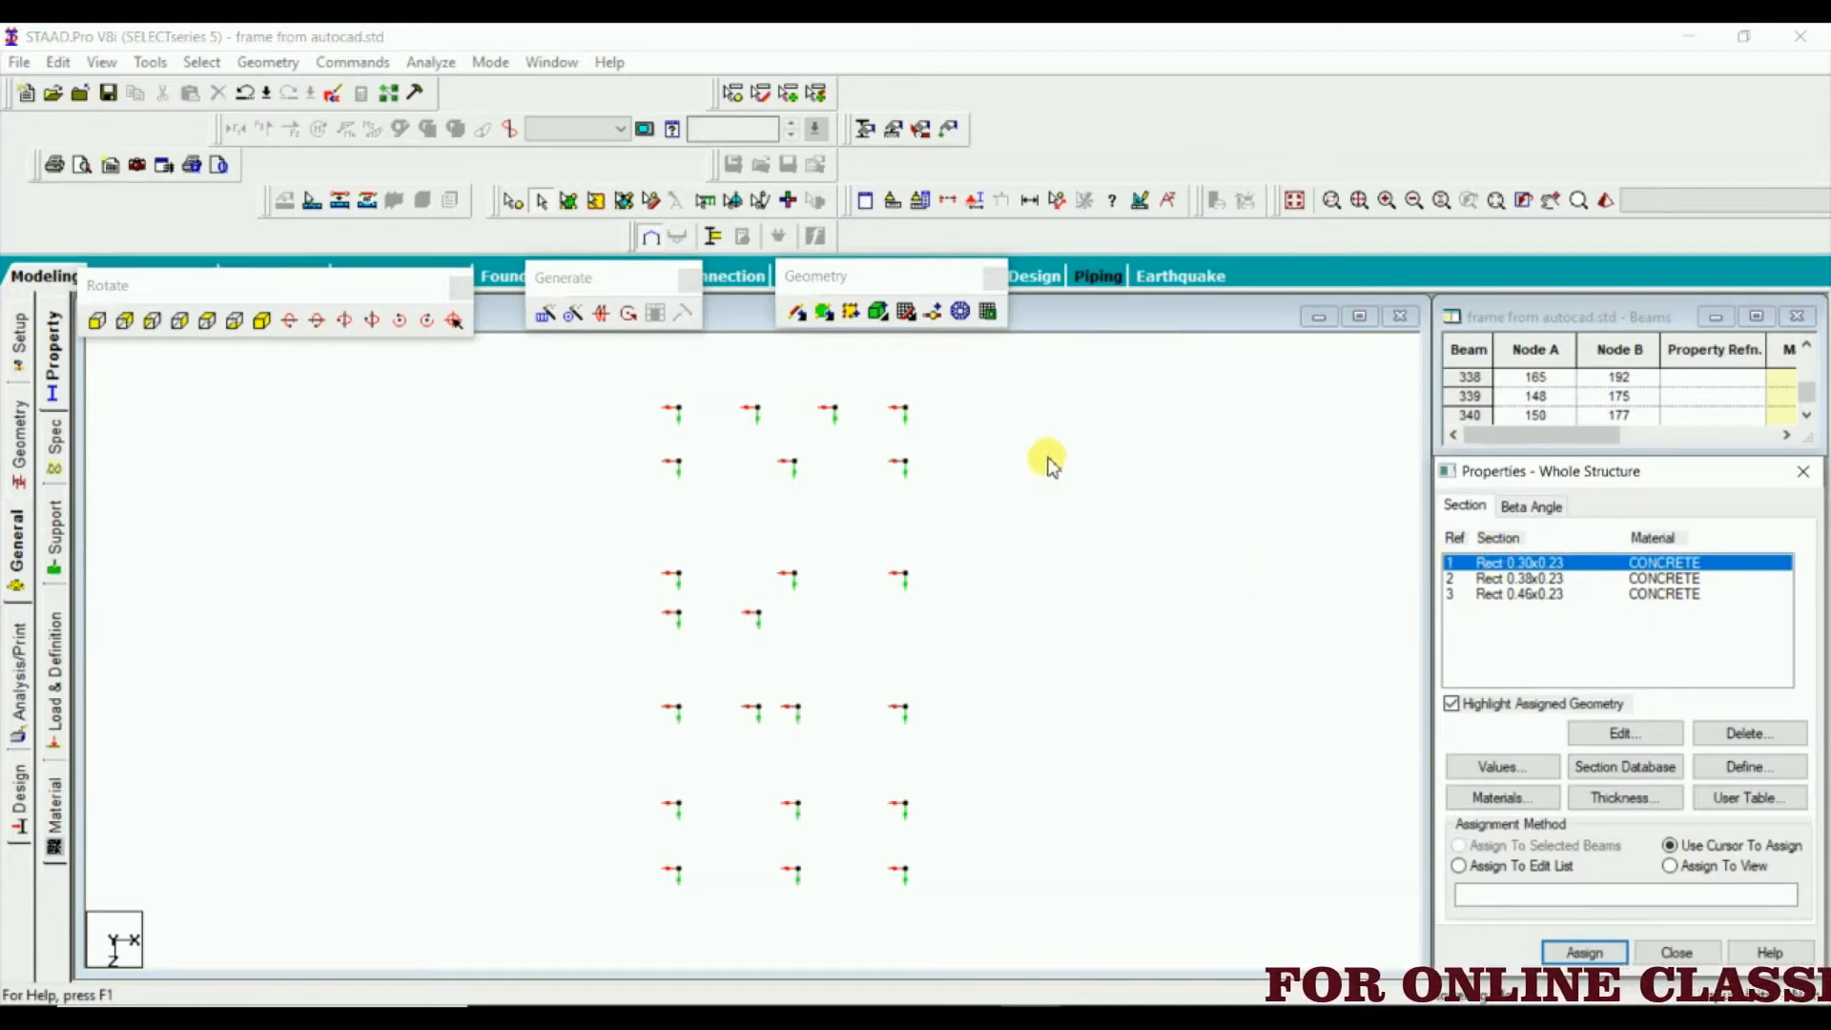
click(910, 383)
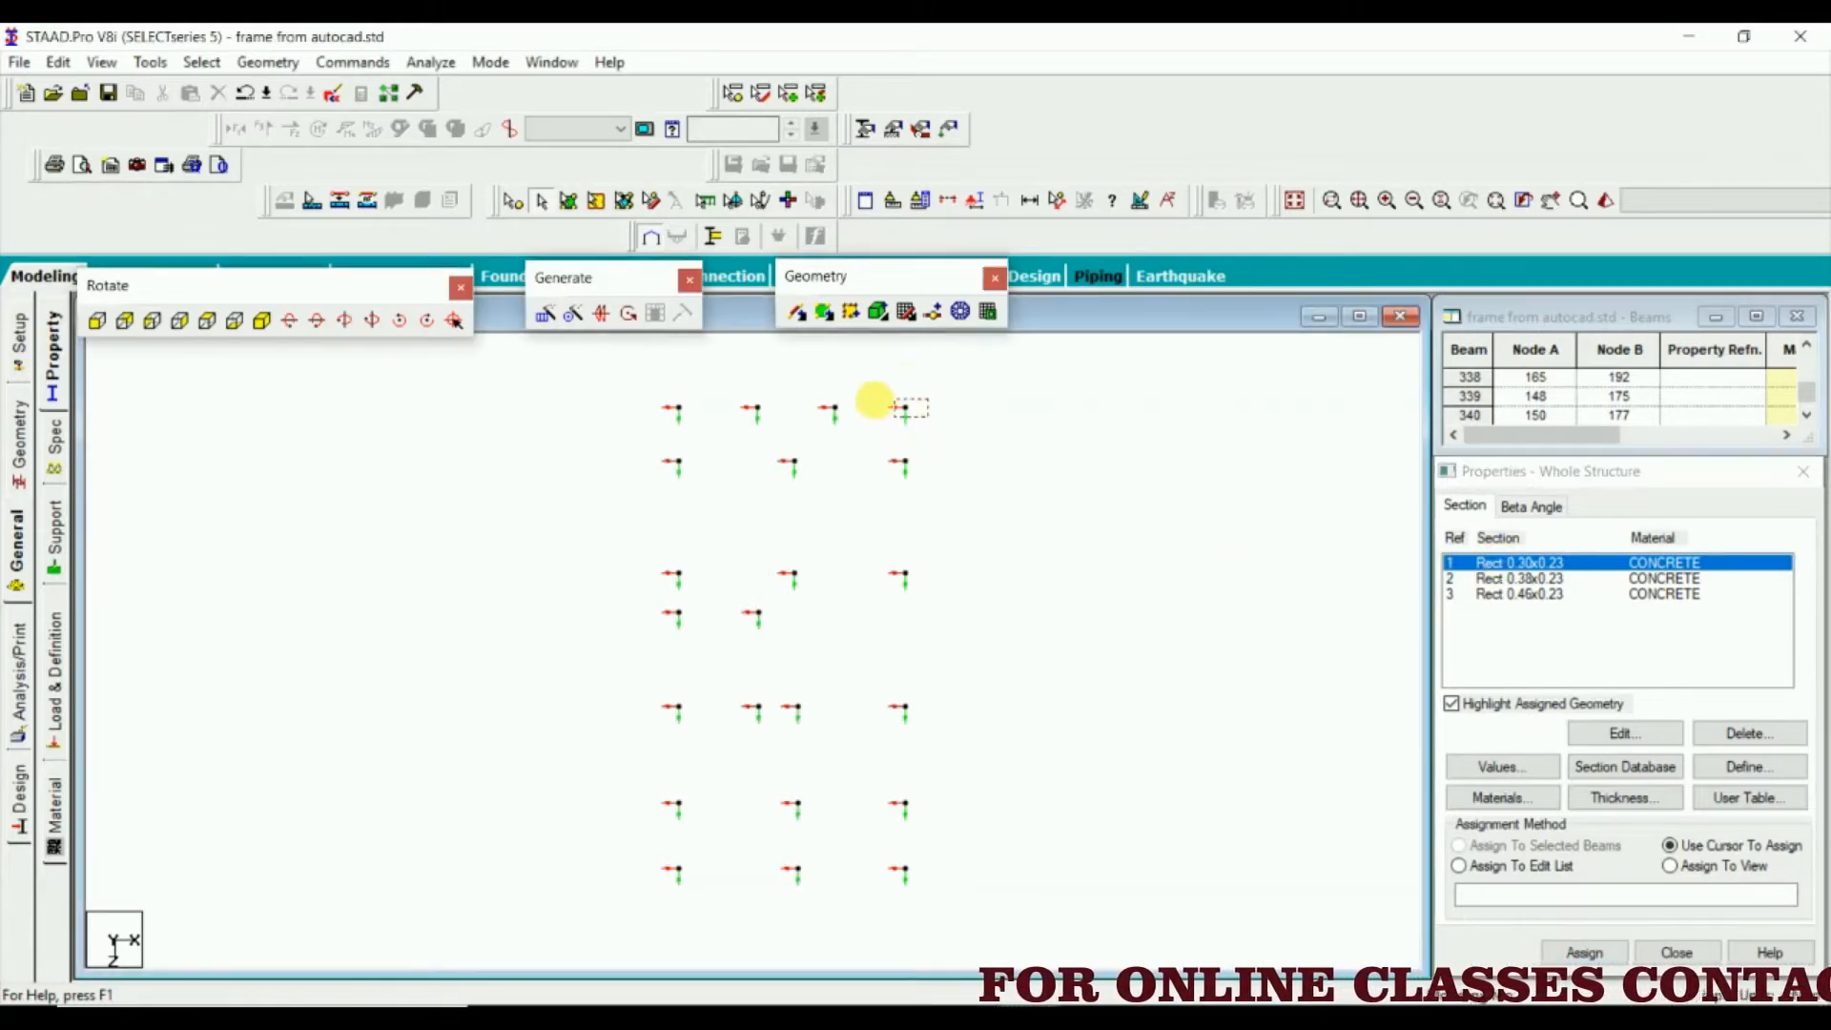
drag(874, 401, 867, 438)
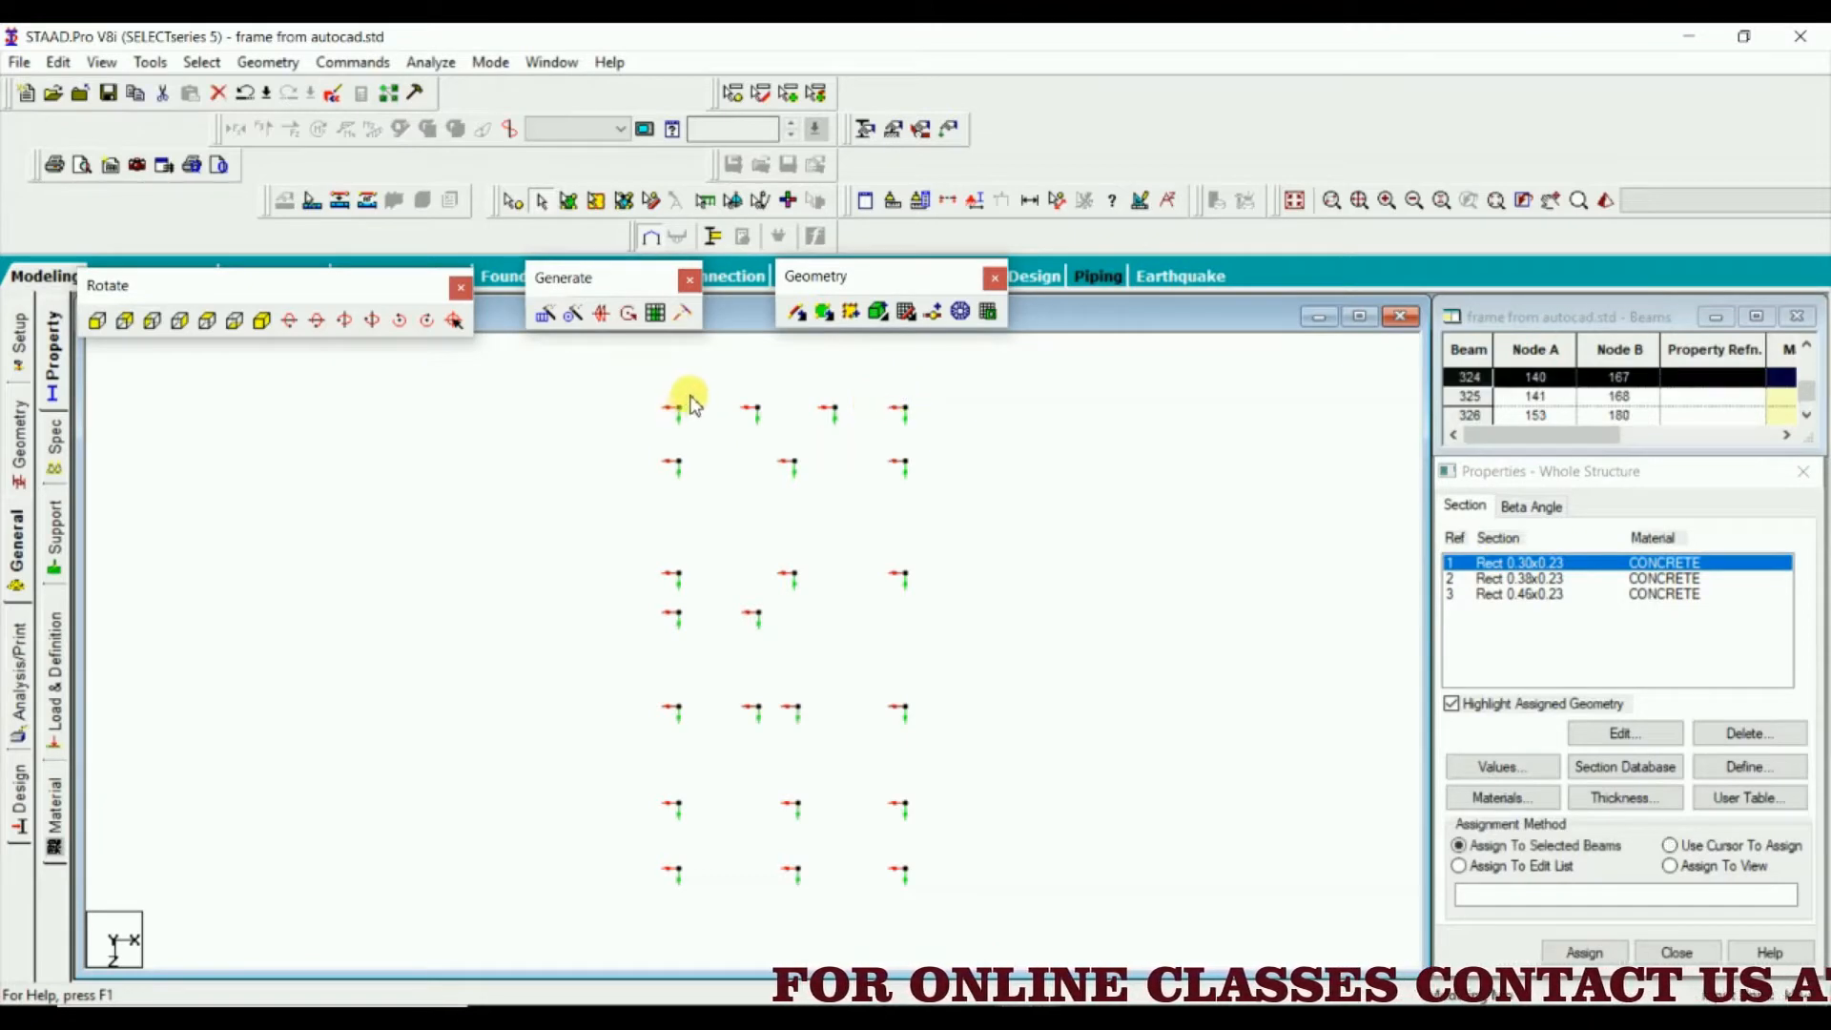
click(958, 391)
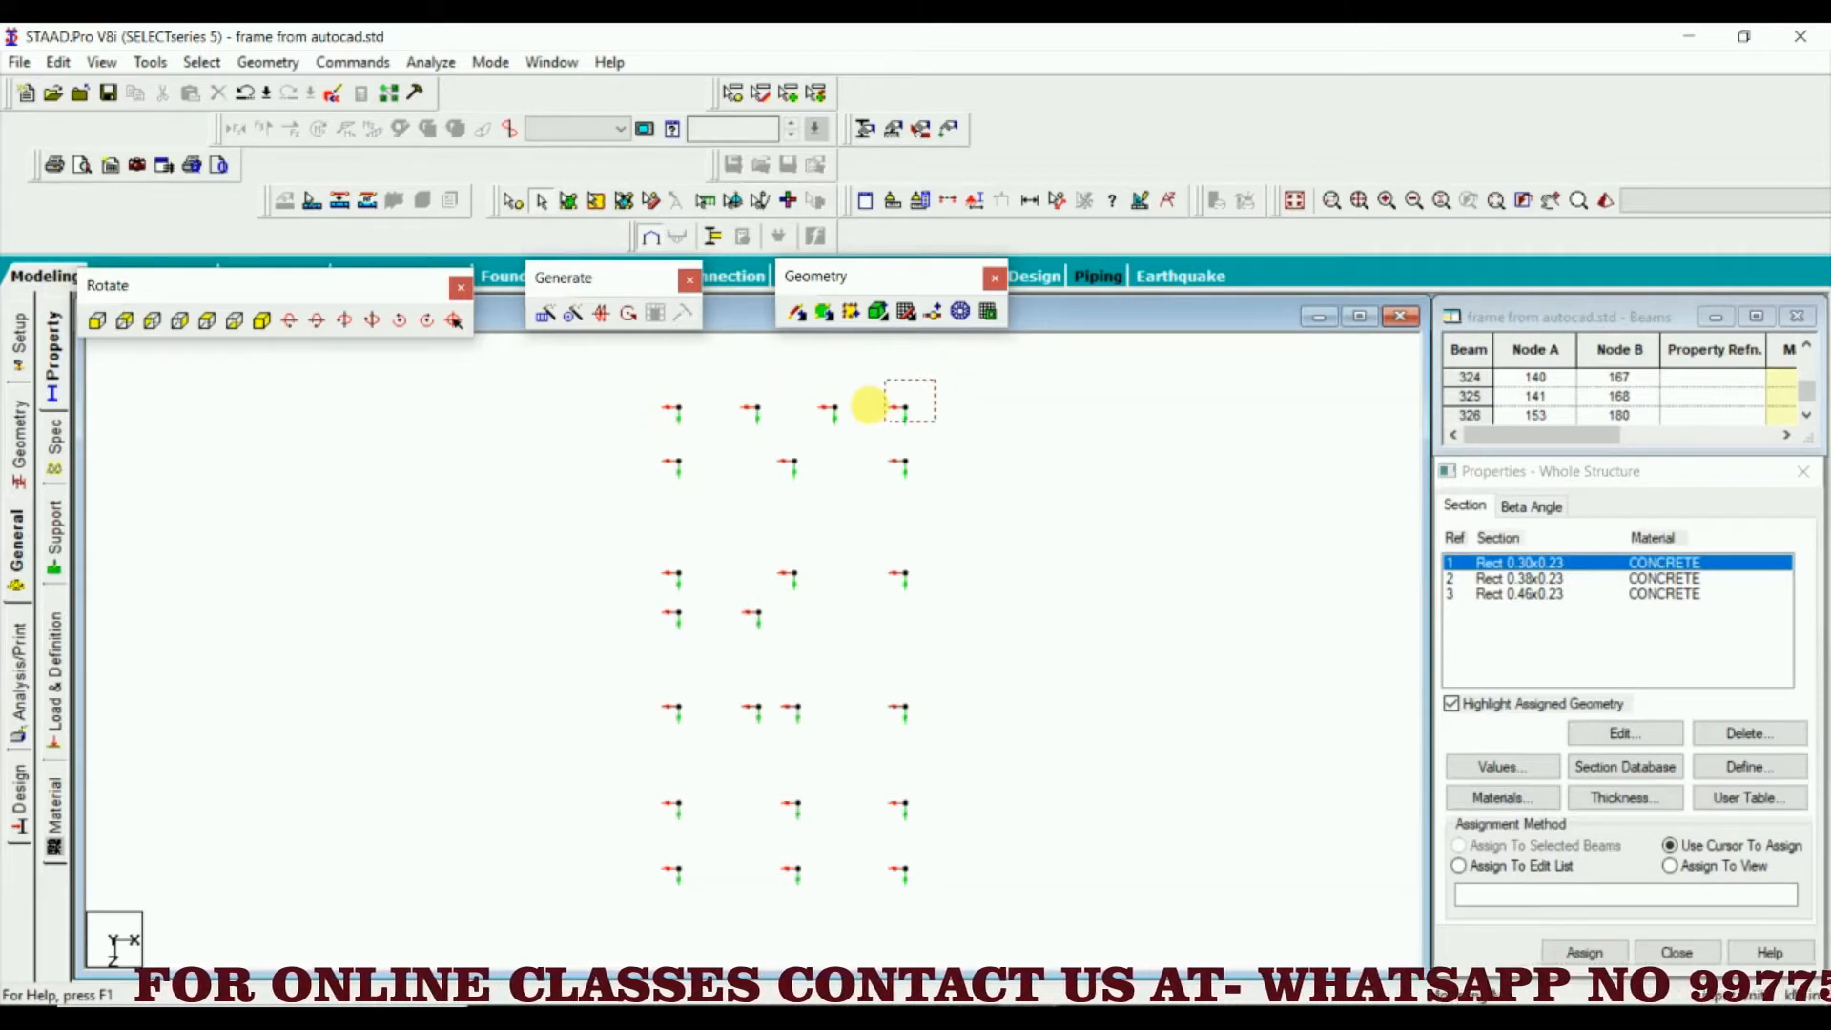
drag(867, 406, 871, 434)
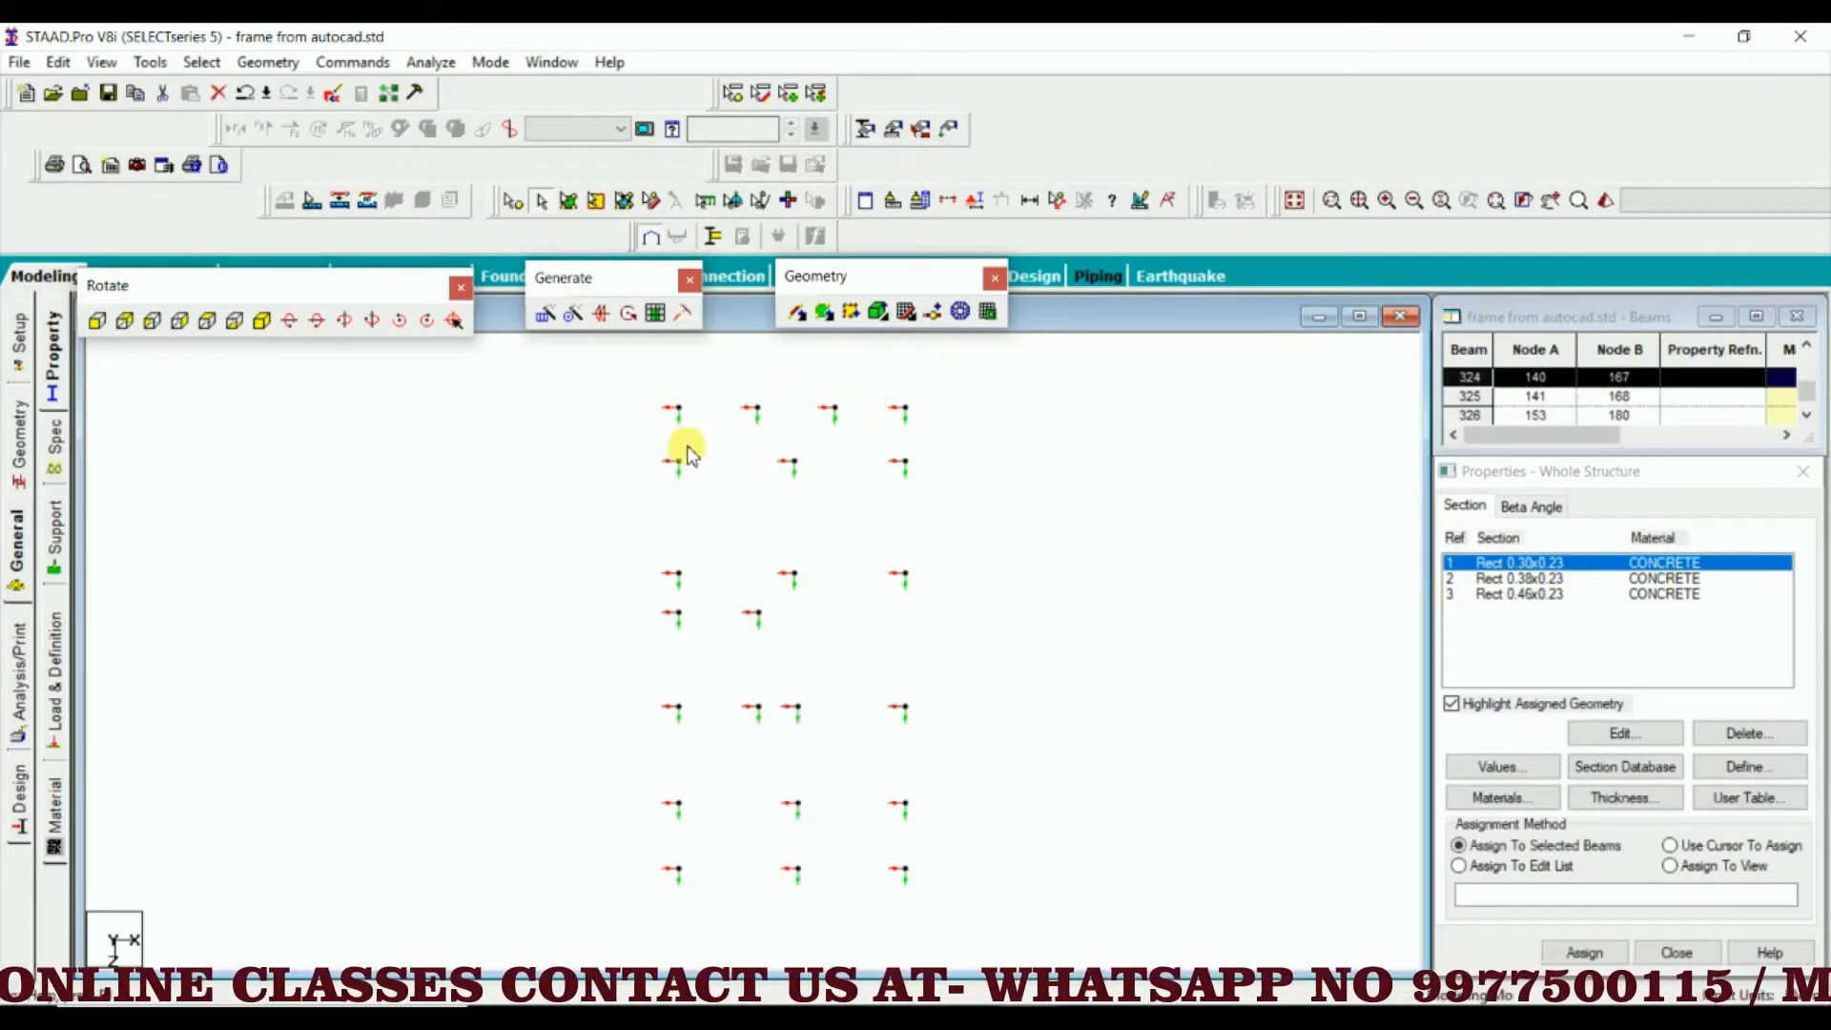
mouse_move(699, 425)
mouse_down()
mouse_move(683, 381)
mouse_move(656, 424)
mouse_up()
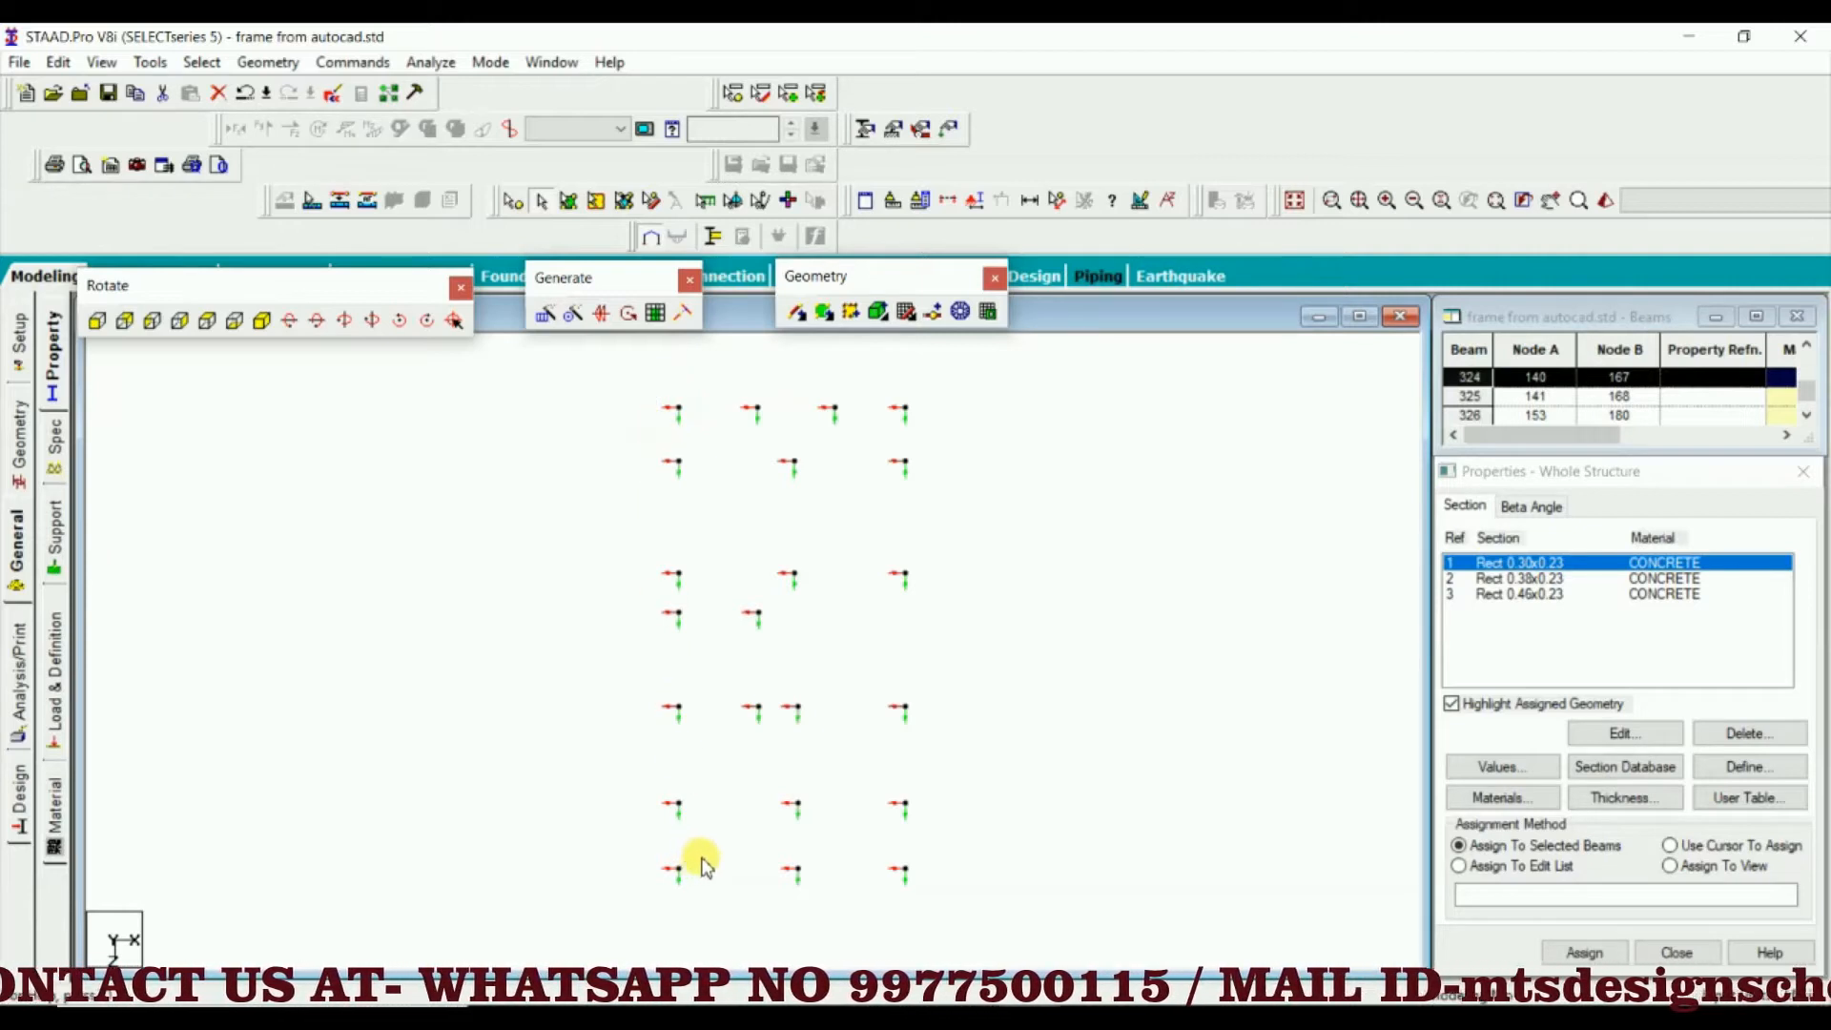
drag(580, 882, 594, 900)
drag(928, 845, 855, 889)
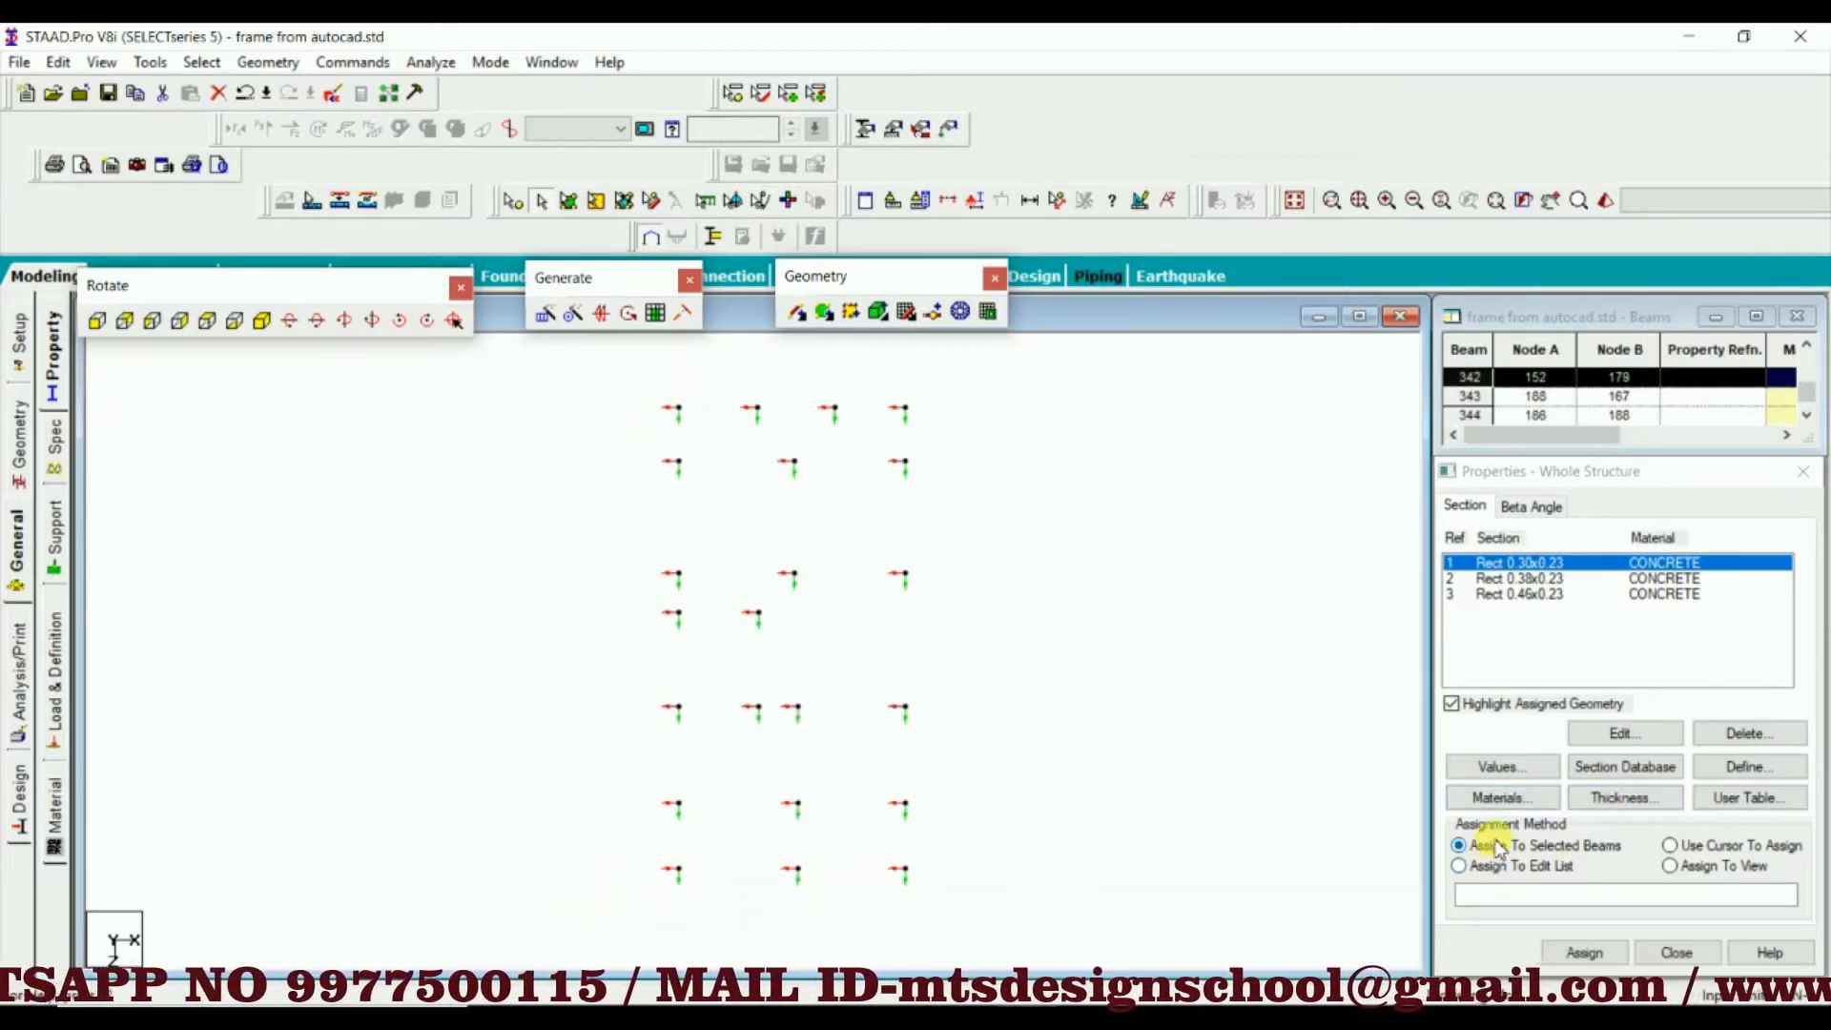
click(1581, 951)
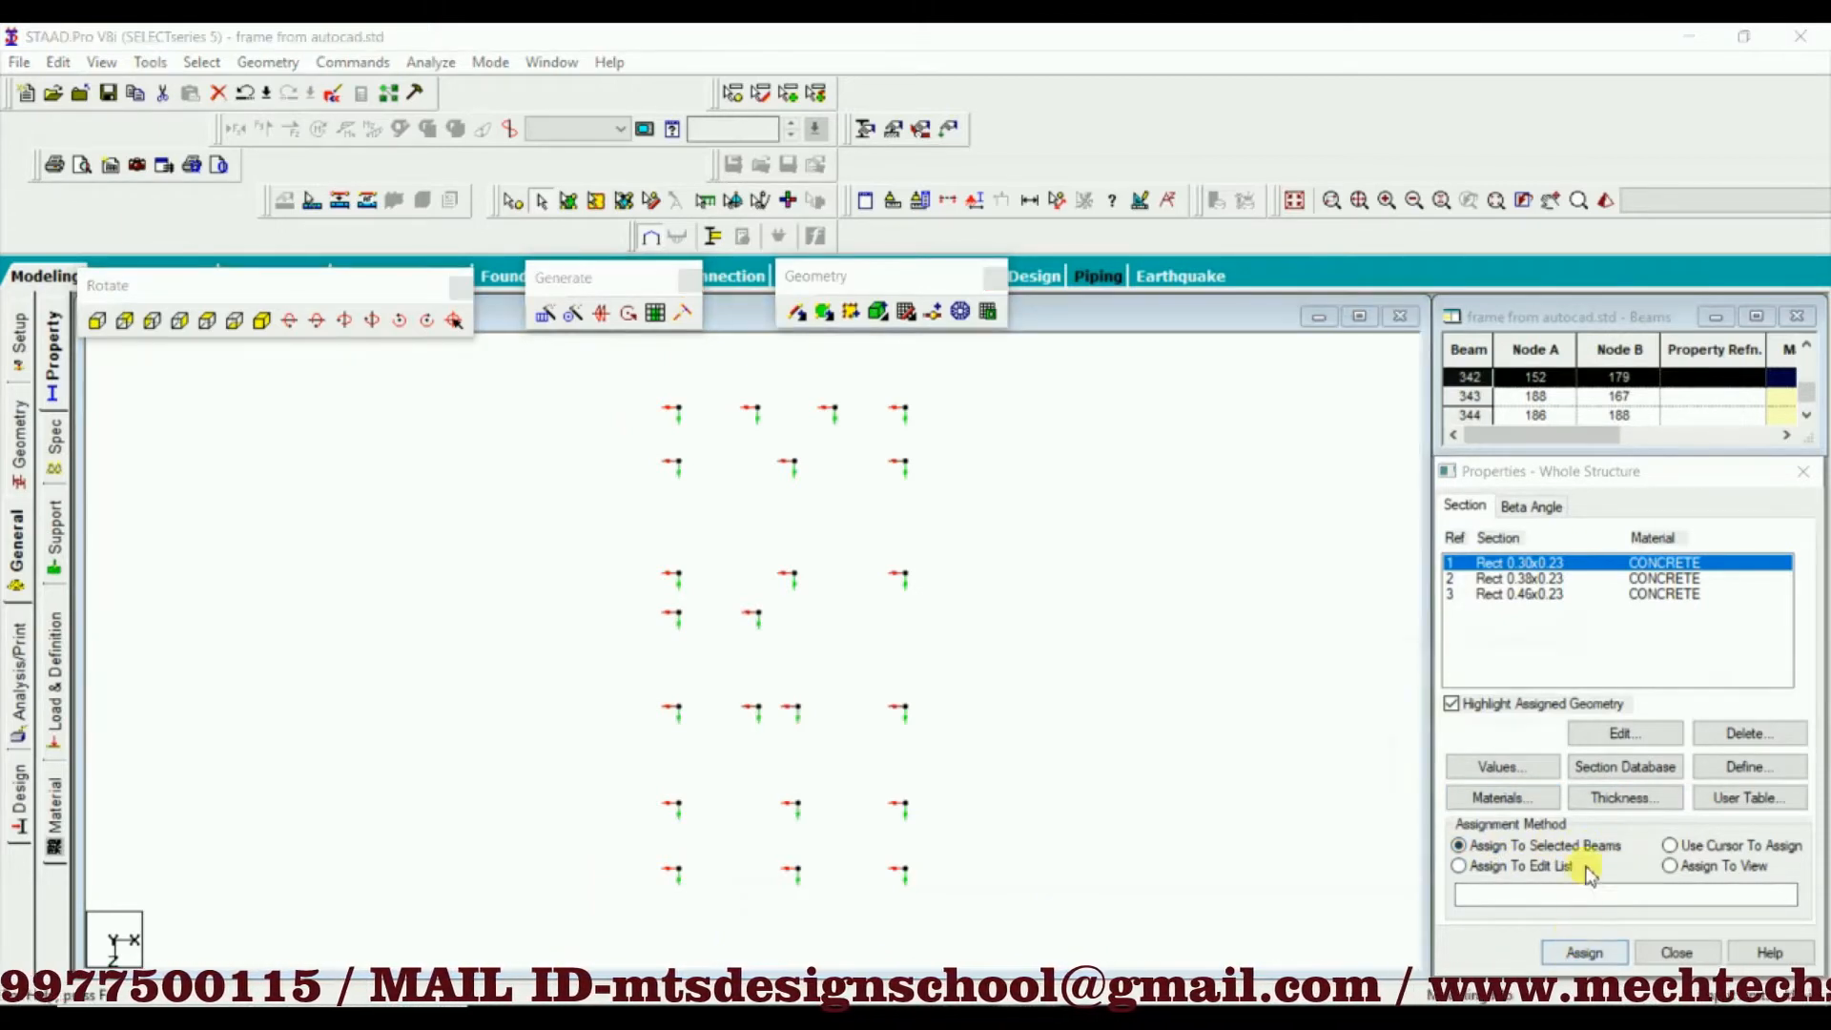
click(1665, 779)
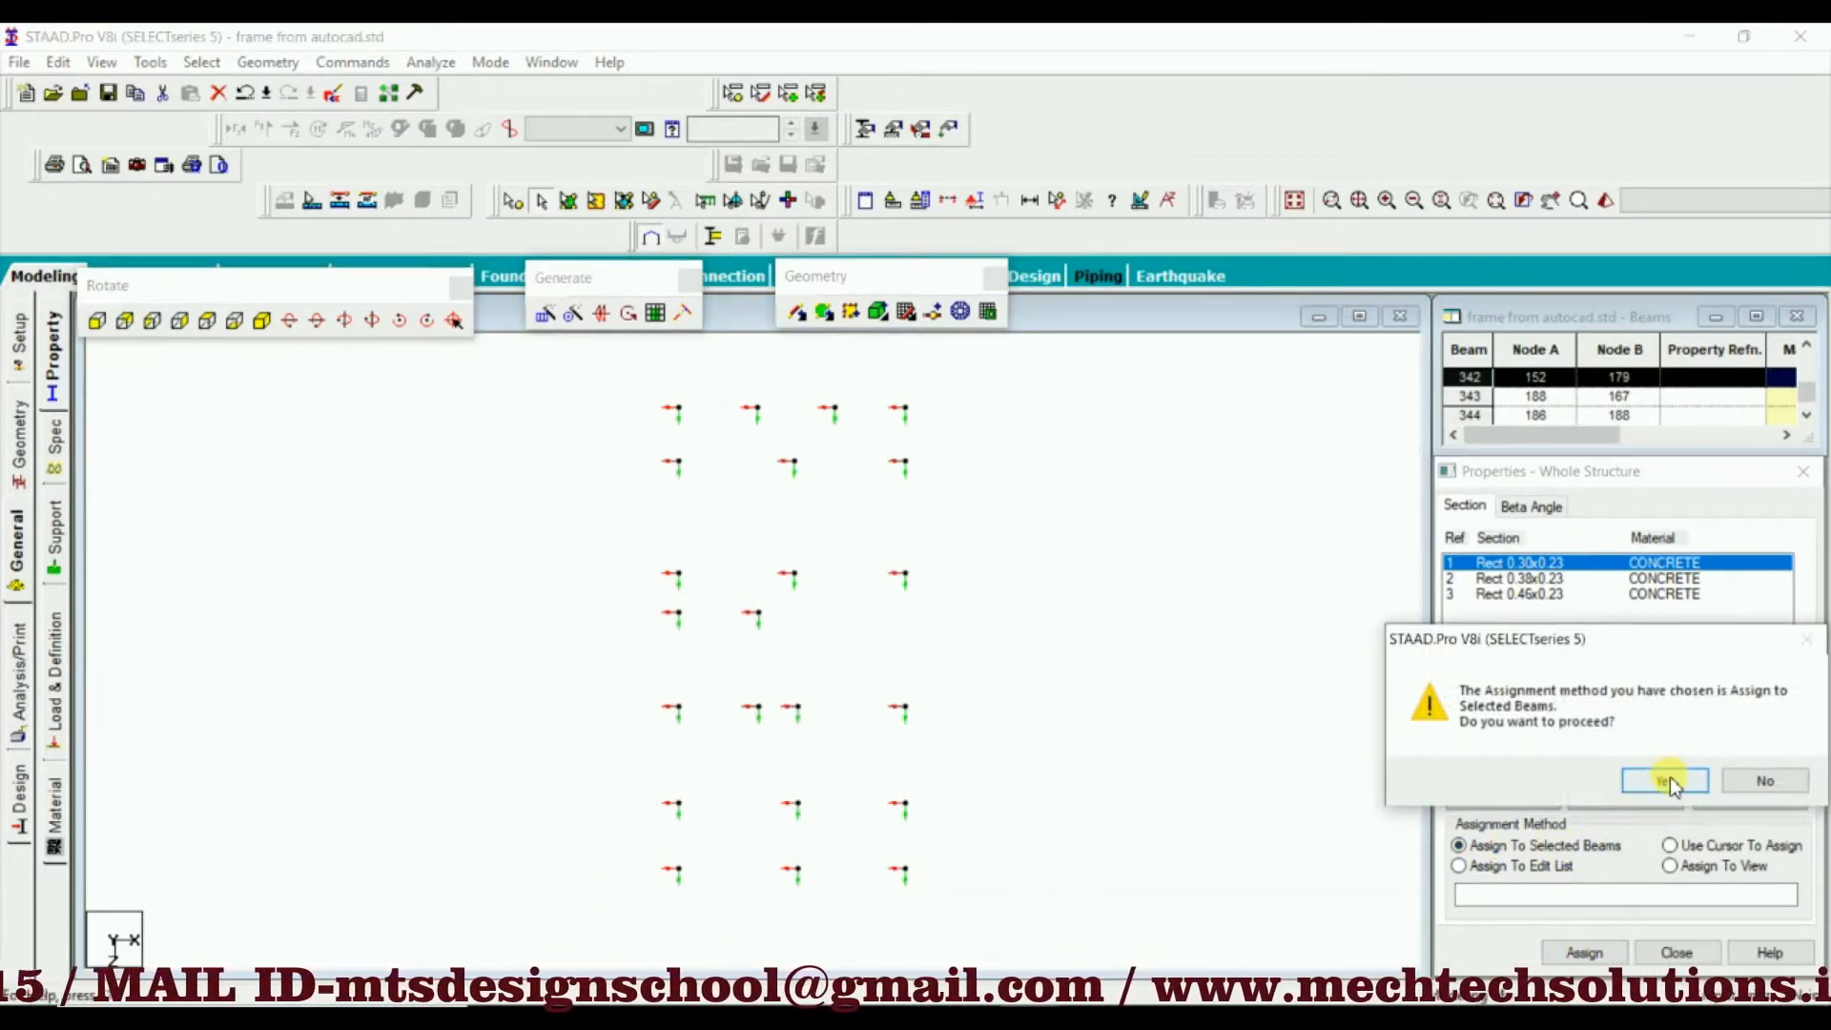
Assign the Rect 0.38x0.23 section to all remaining outer columns between the four corners of the plan
click(1120, 493)
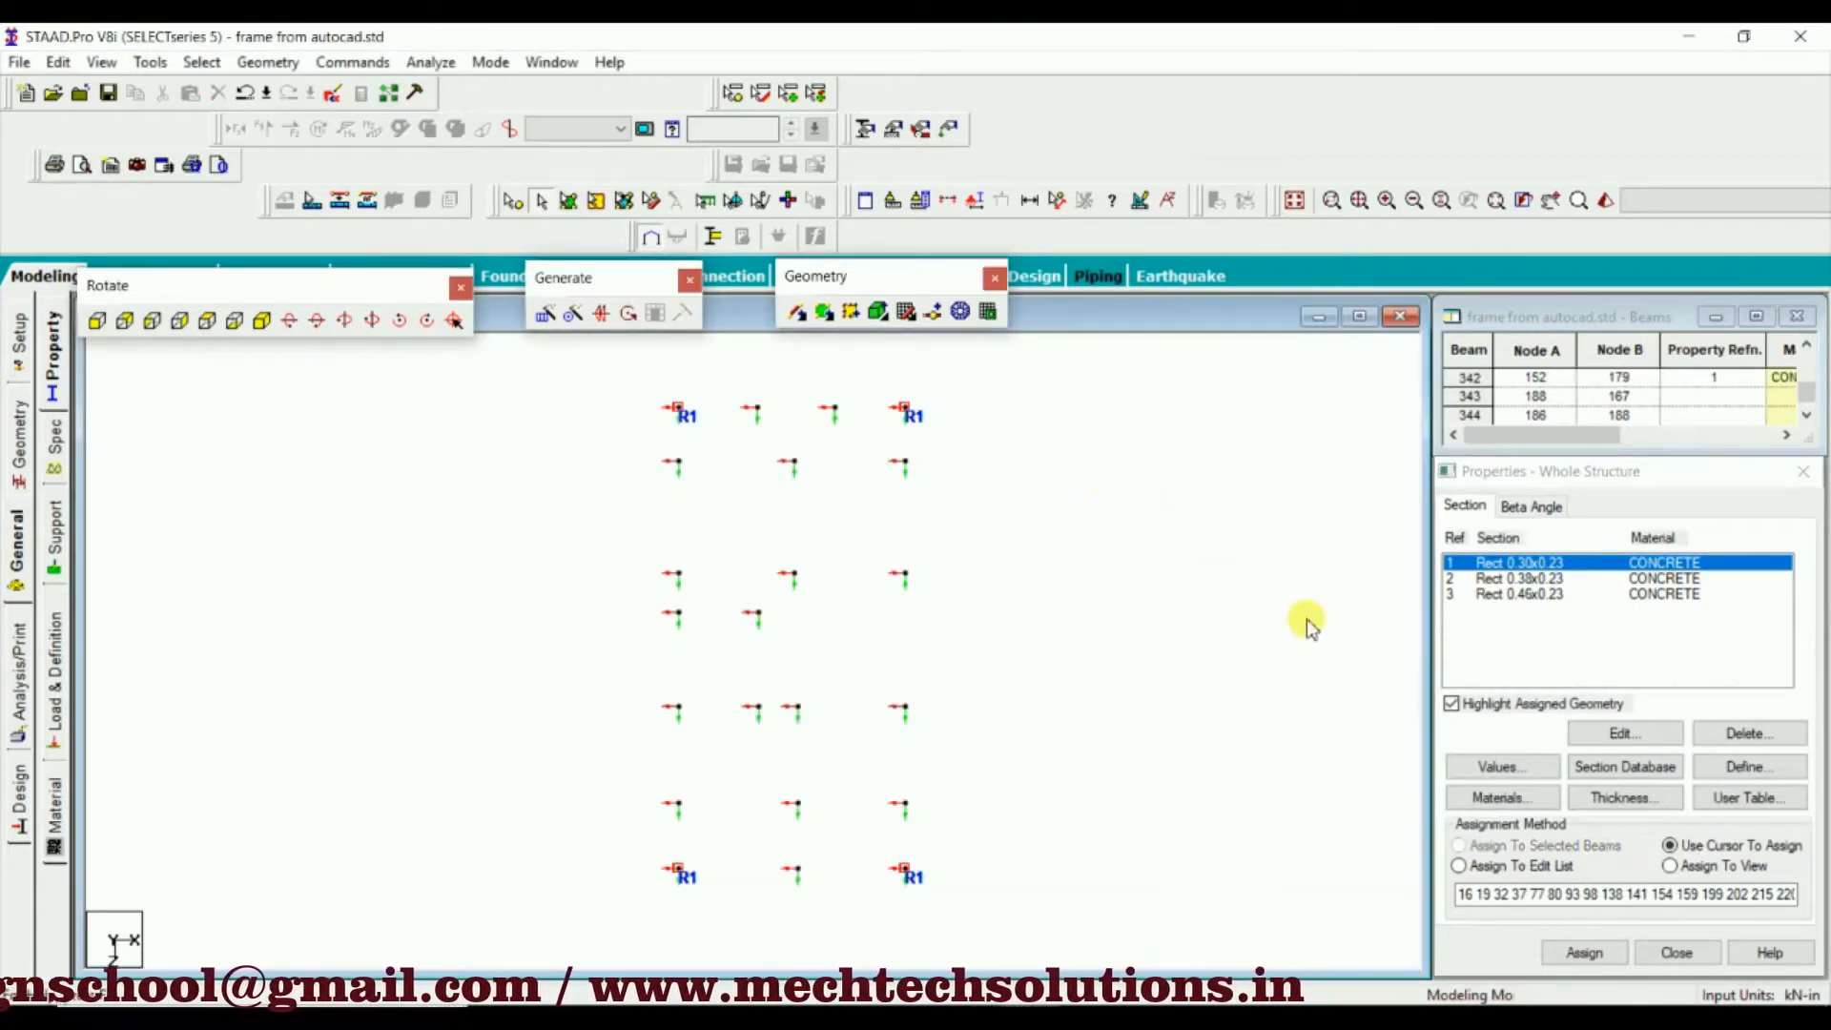
click(1521, 579)
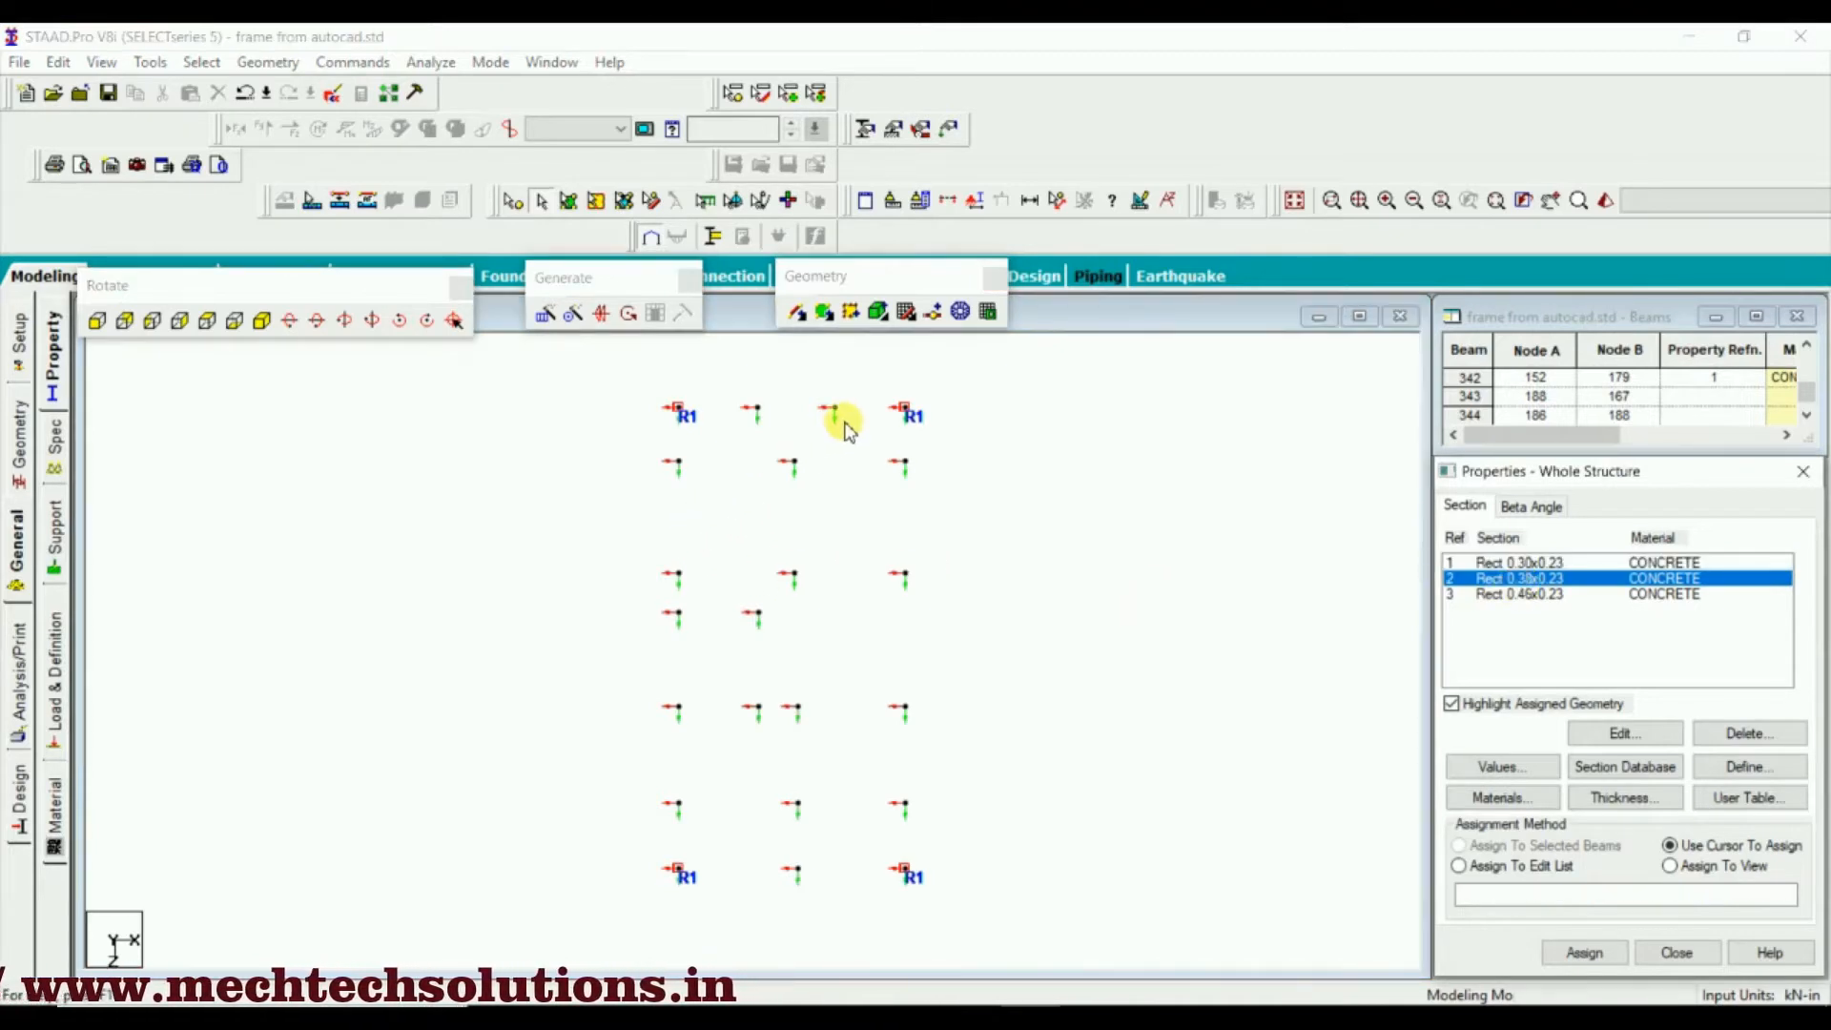
click(745, 417)
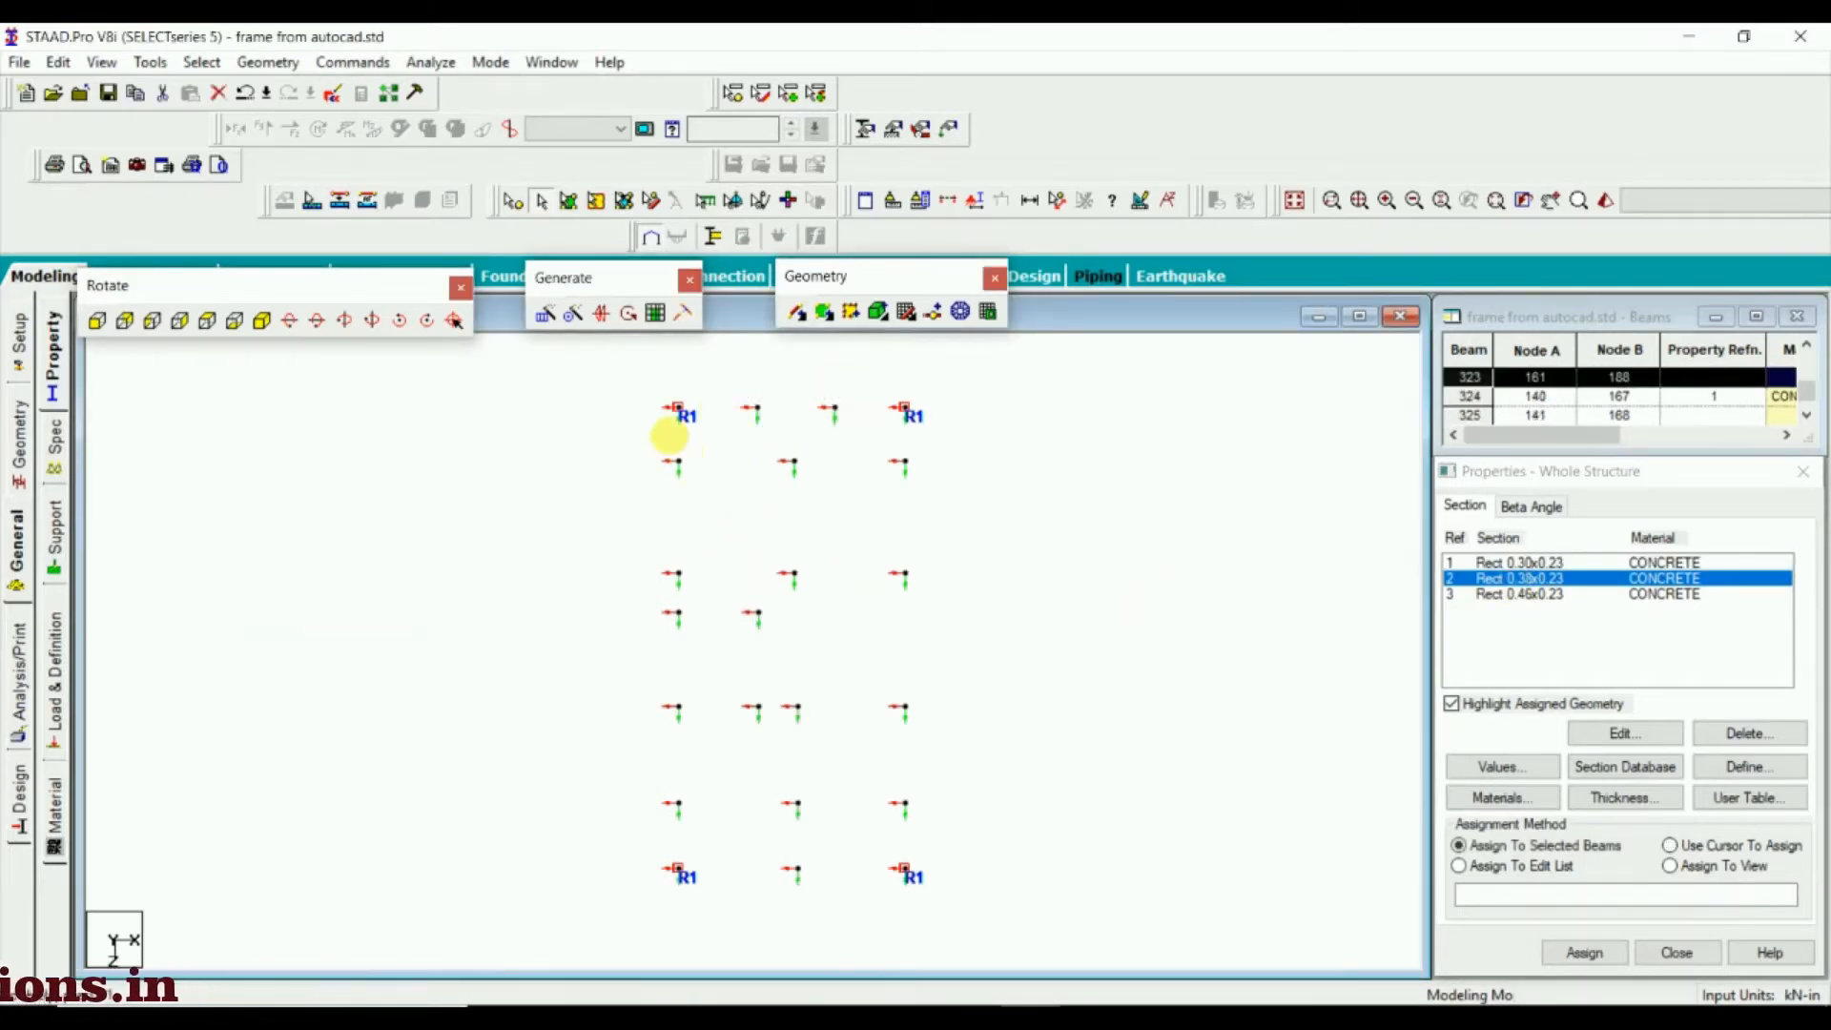
drag(687, 452, 604, 828)
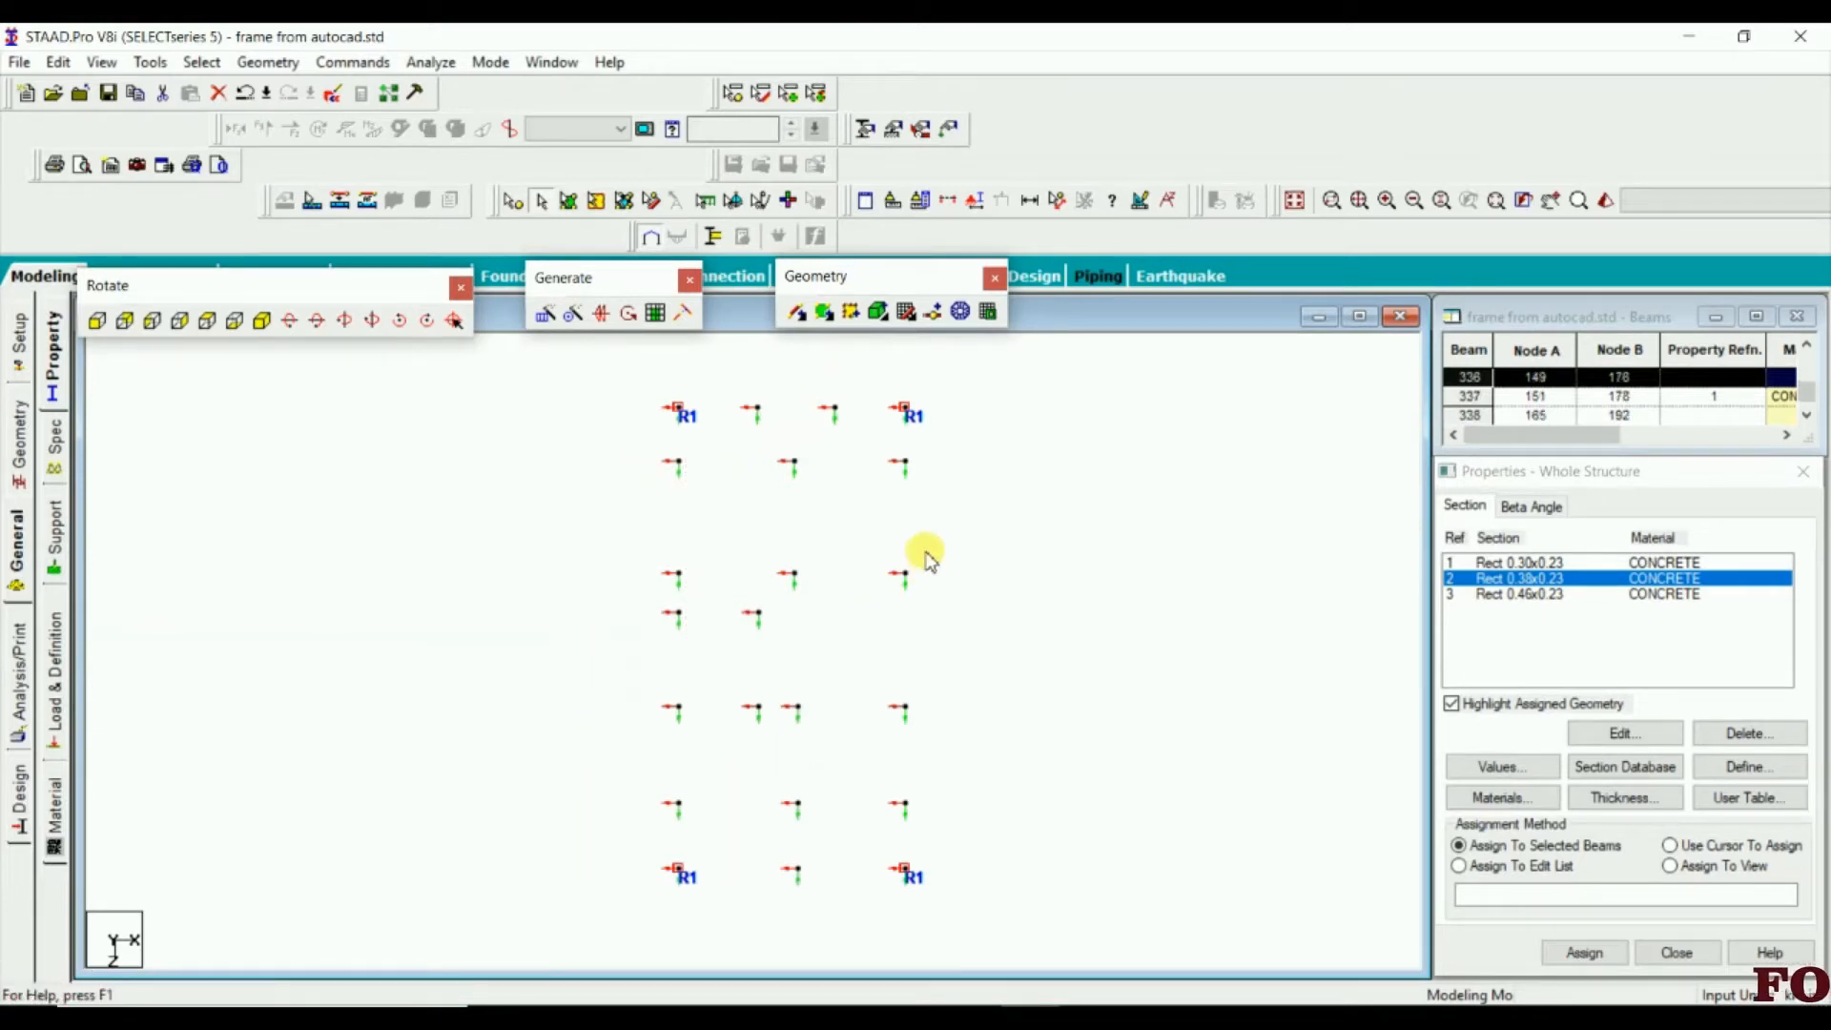
drag(931, 453, 863, 809)
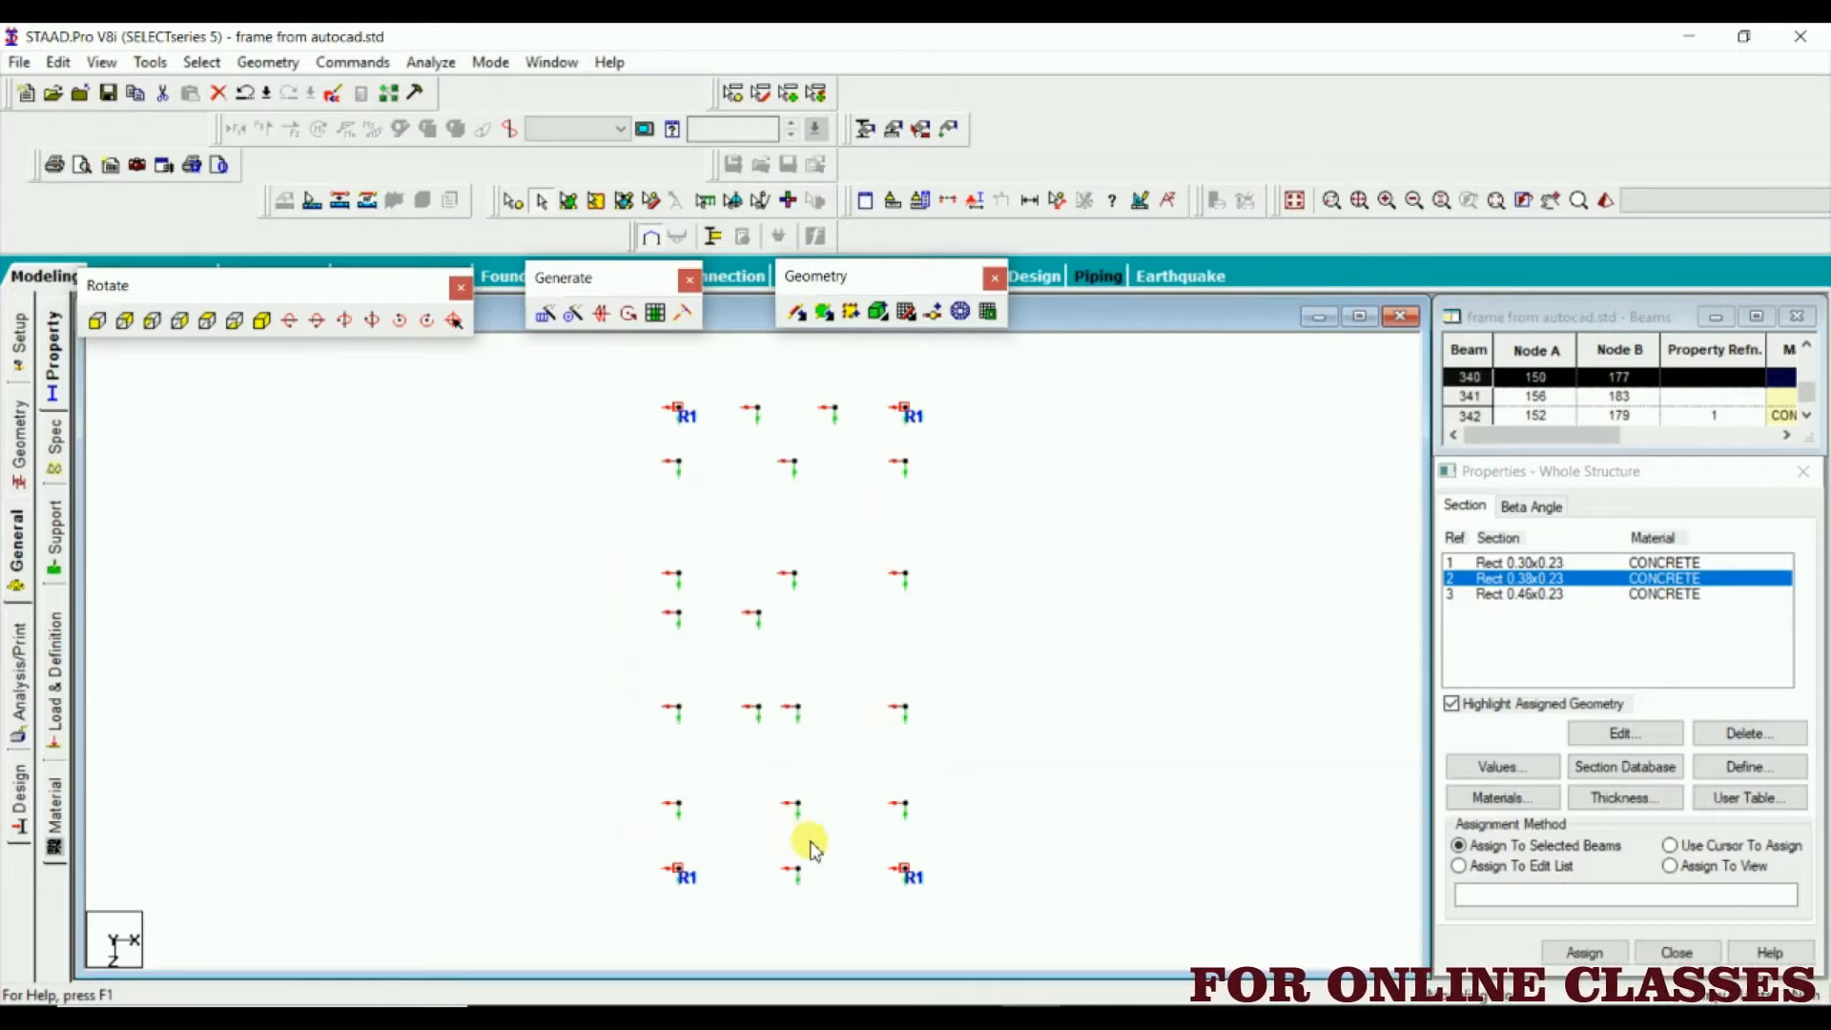
drag(765, 866, 769, 870)
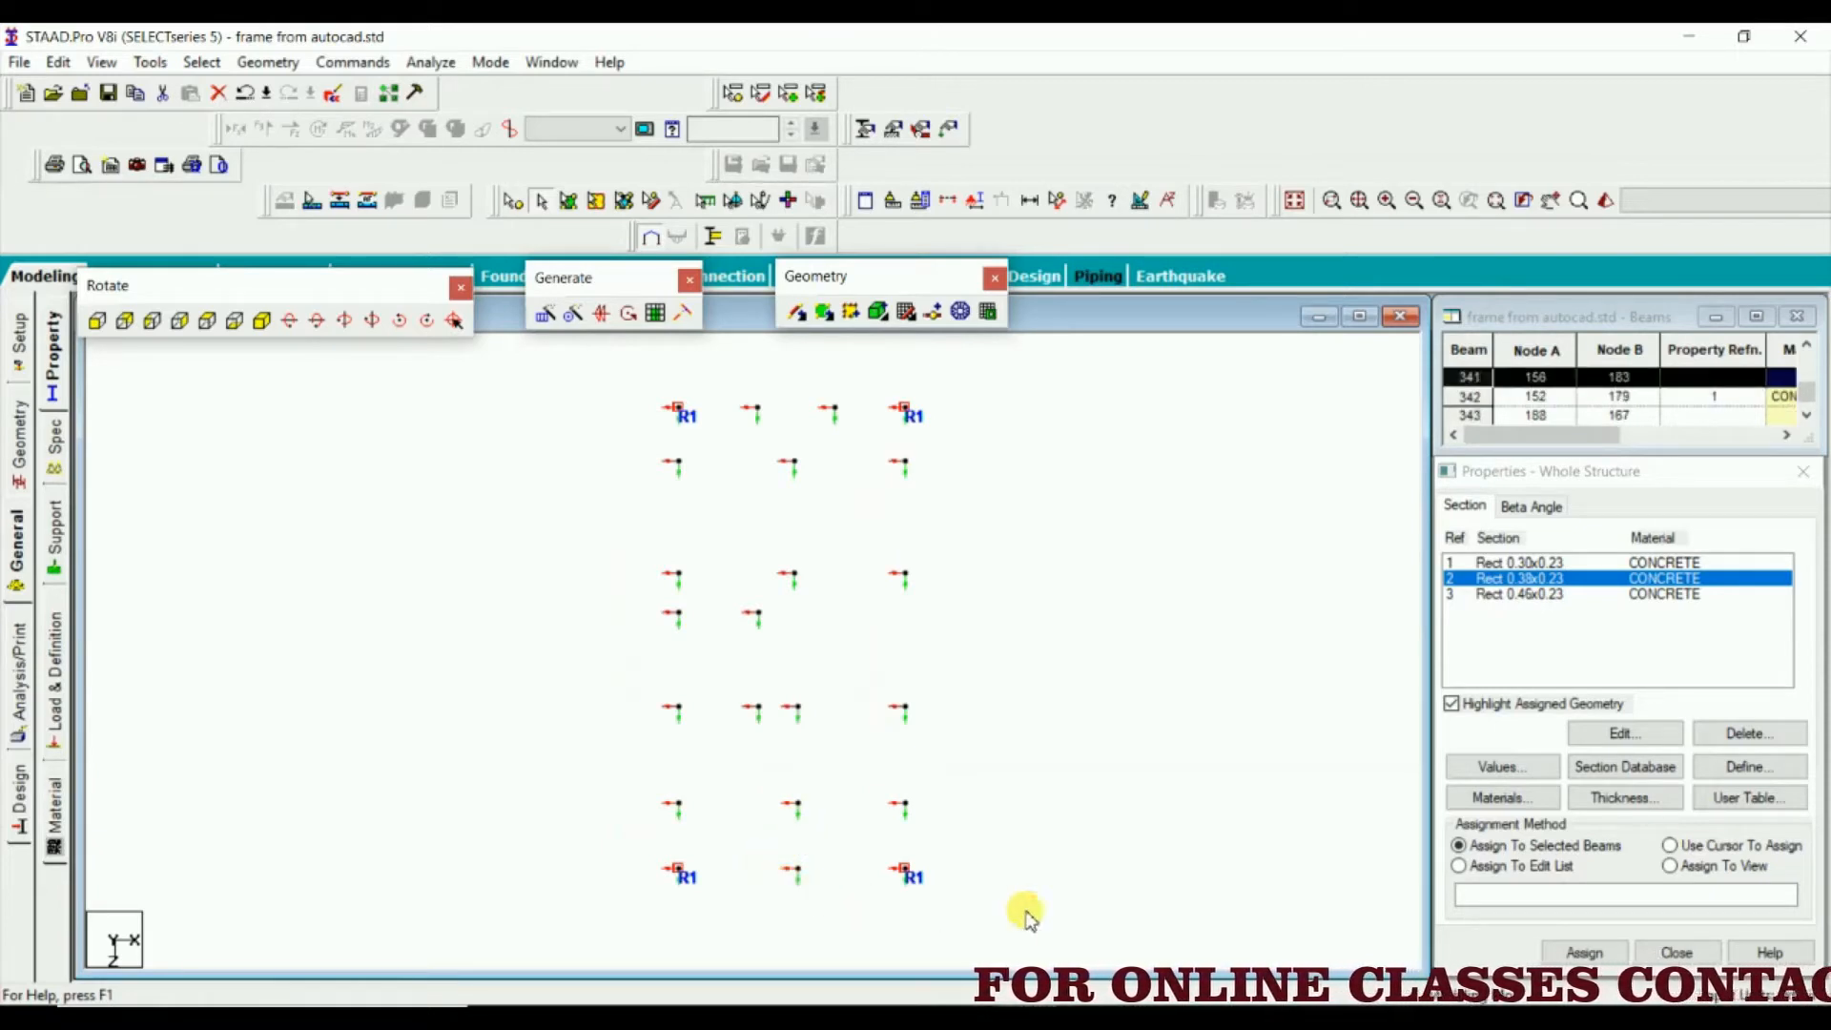
click(1585, 953)
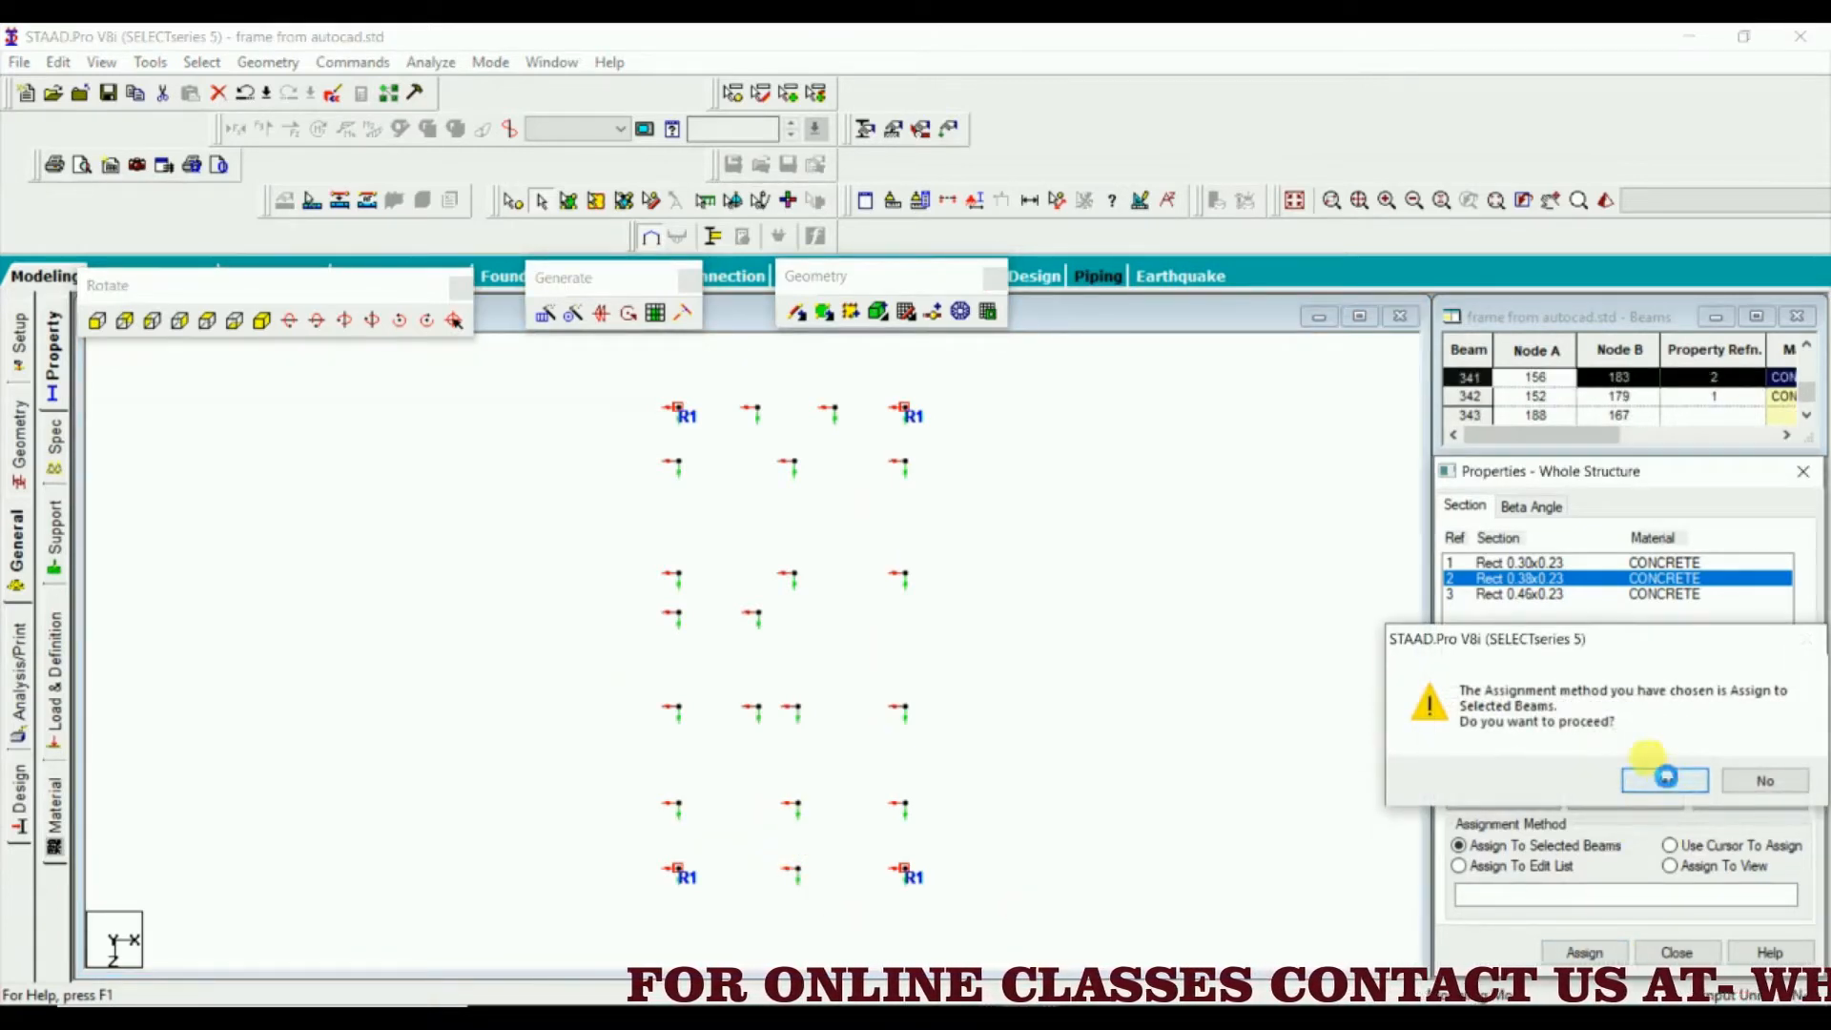
click(1663, 775)
click(1119, 600)
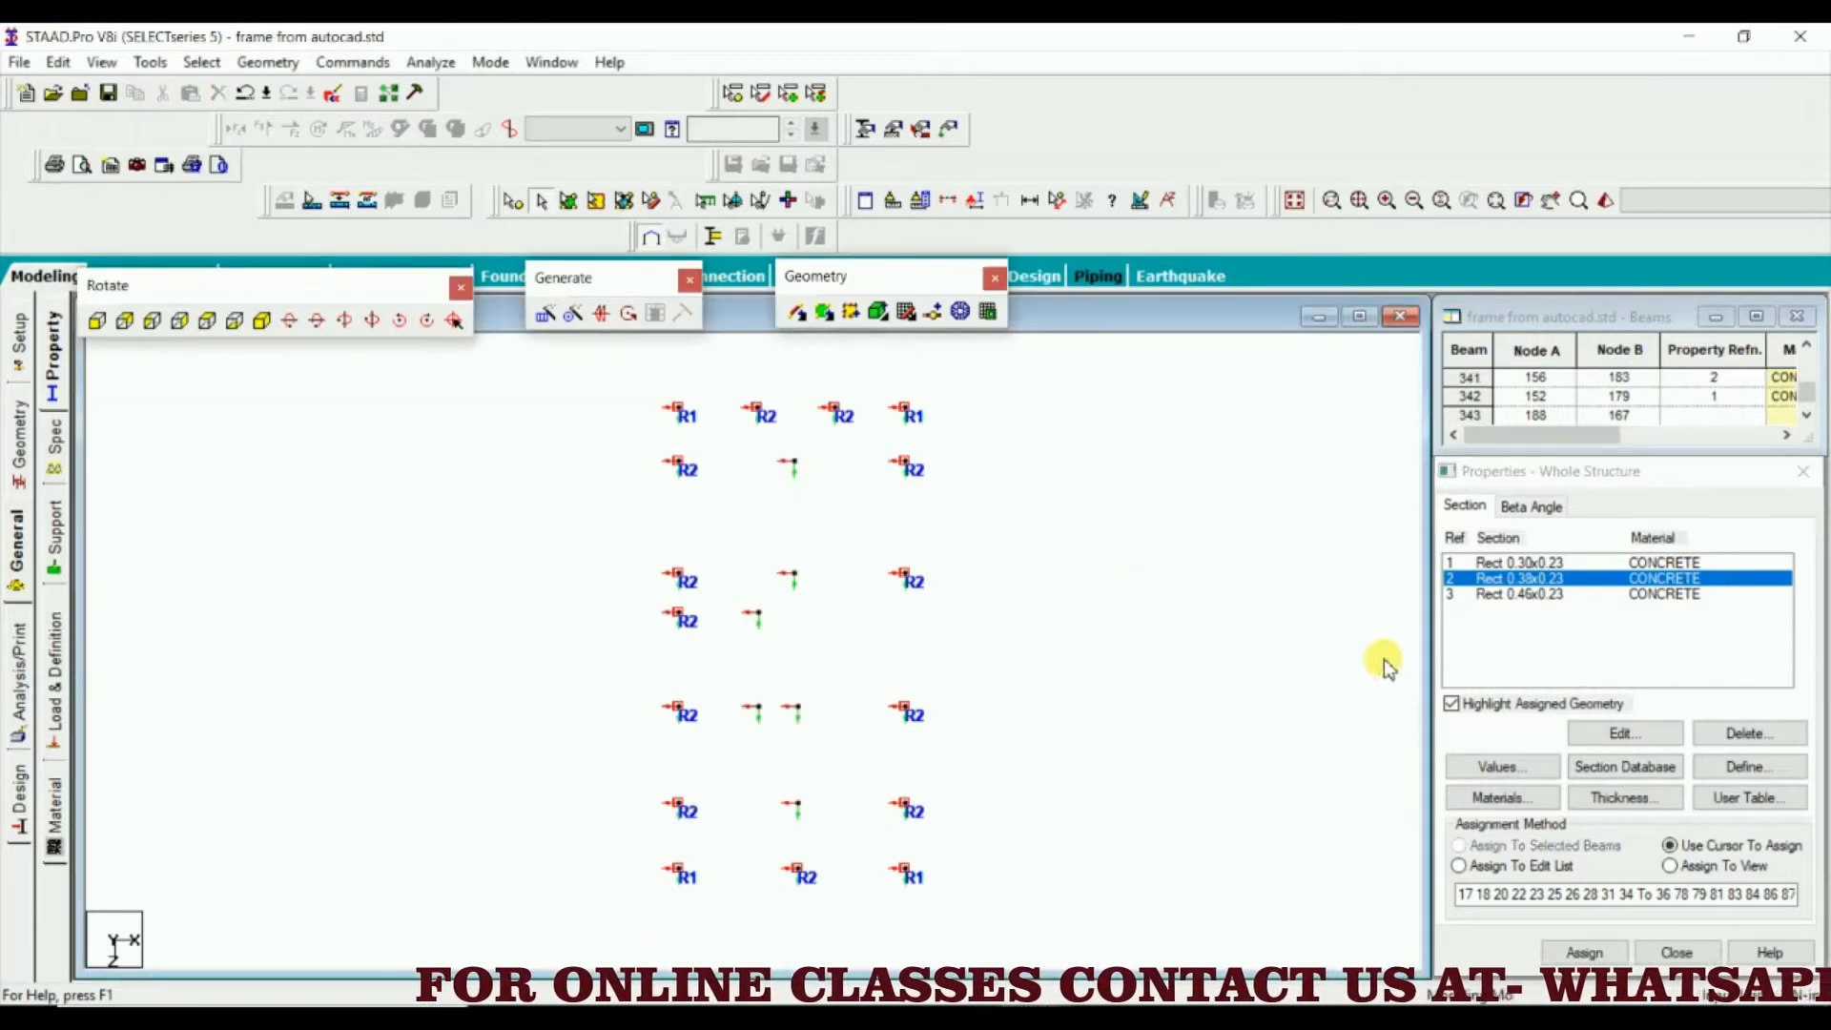
Assign the Rect 0.46x0.23 section to all interior columns of the plan
click(1518, 594)
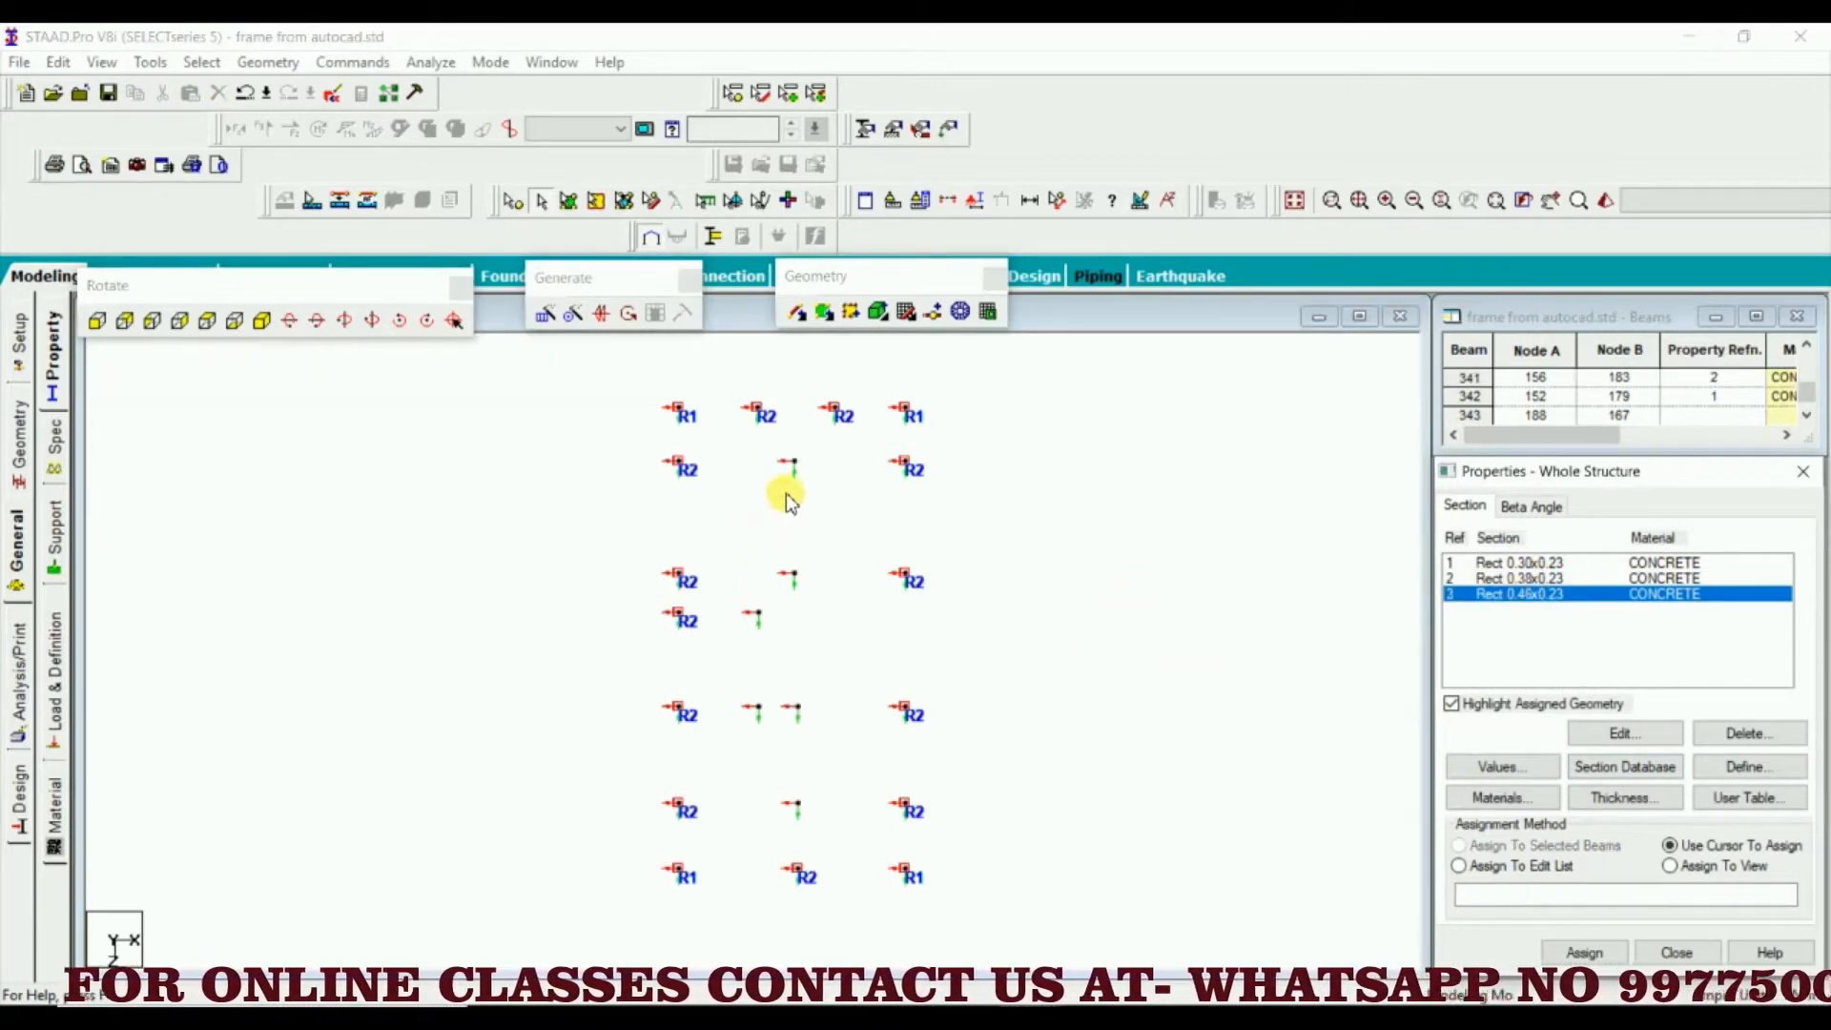
drag(809, 423, 717, 820)
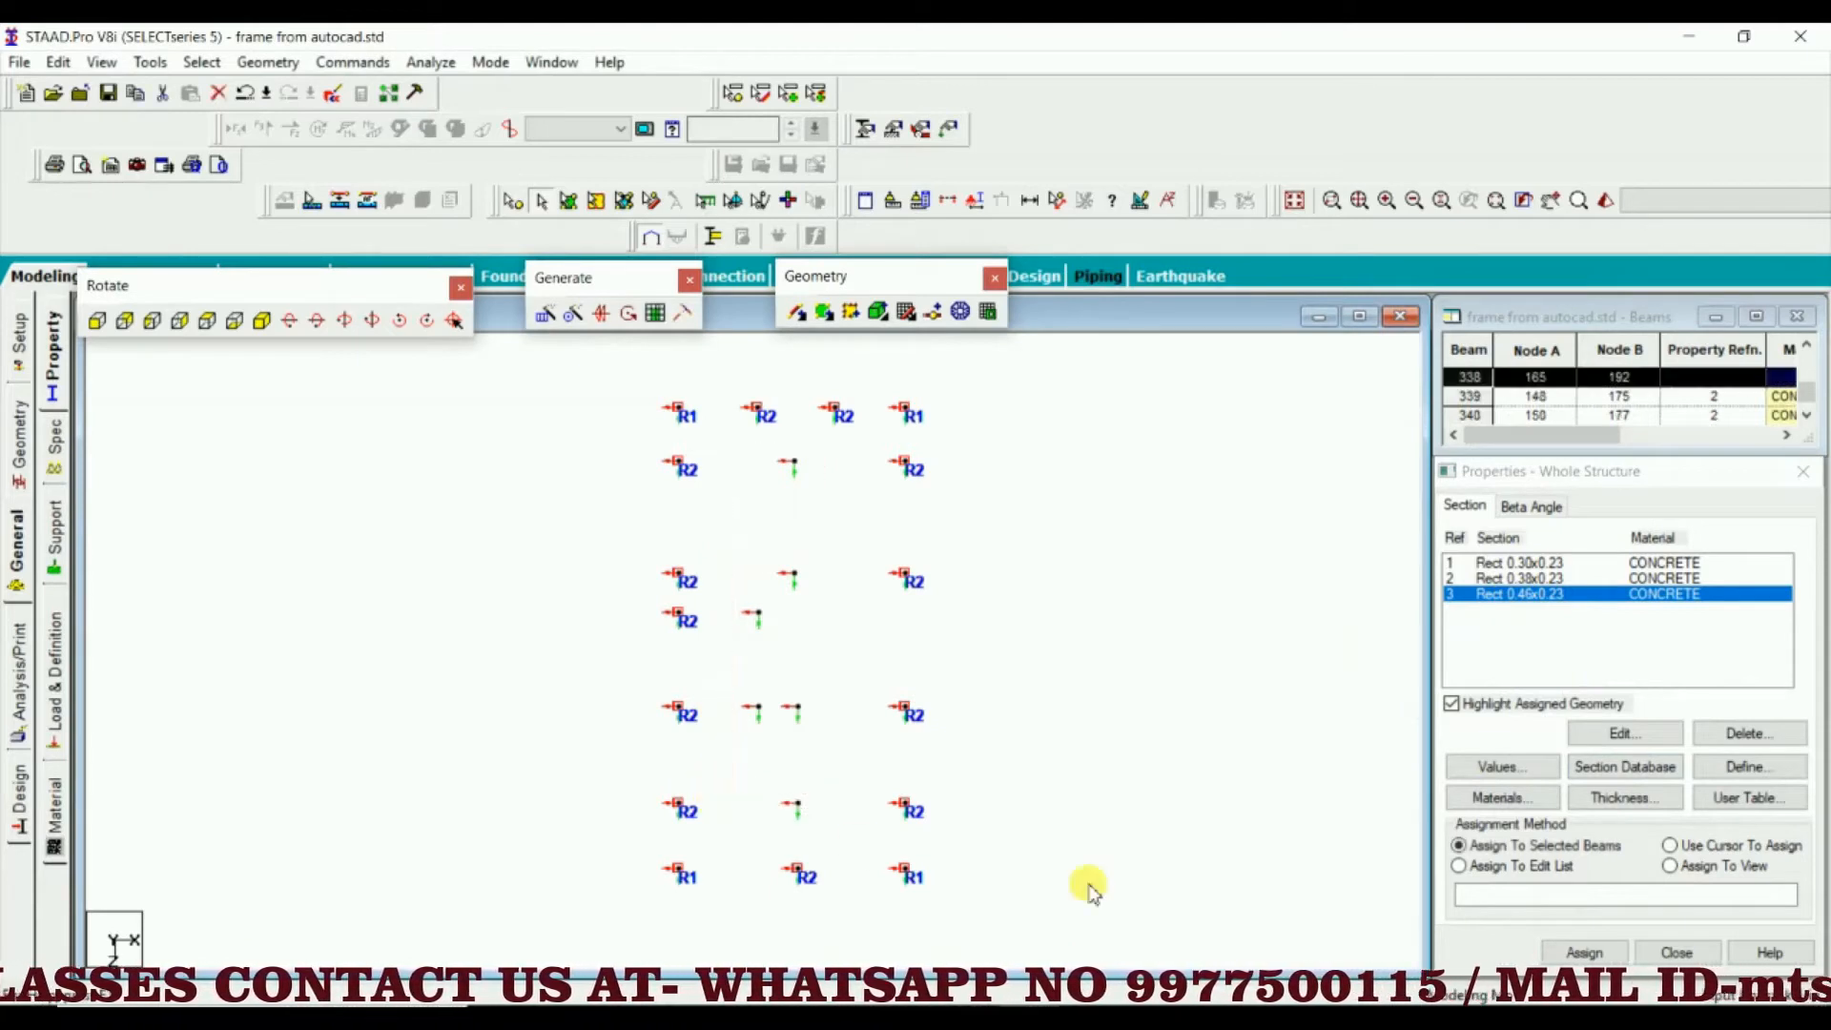
click(1584, 952)
click(1640, 780)
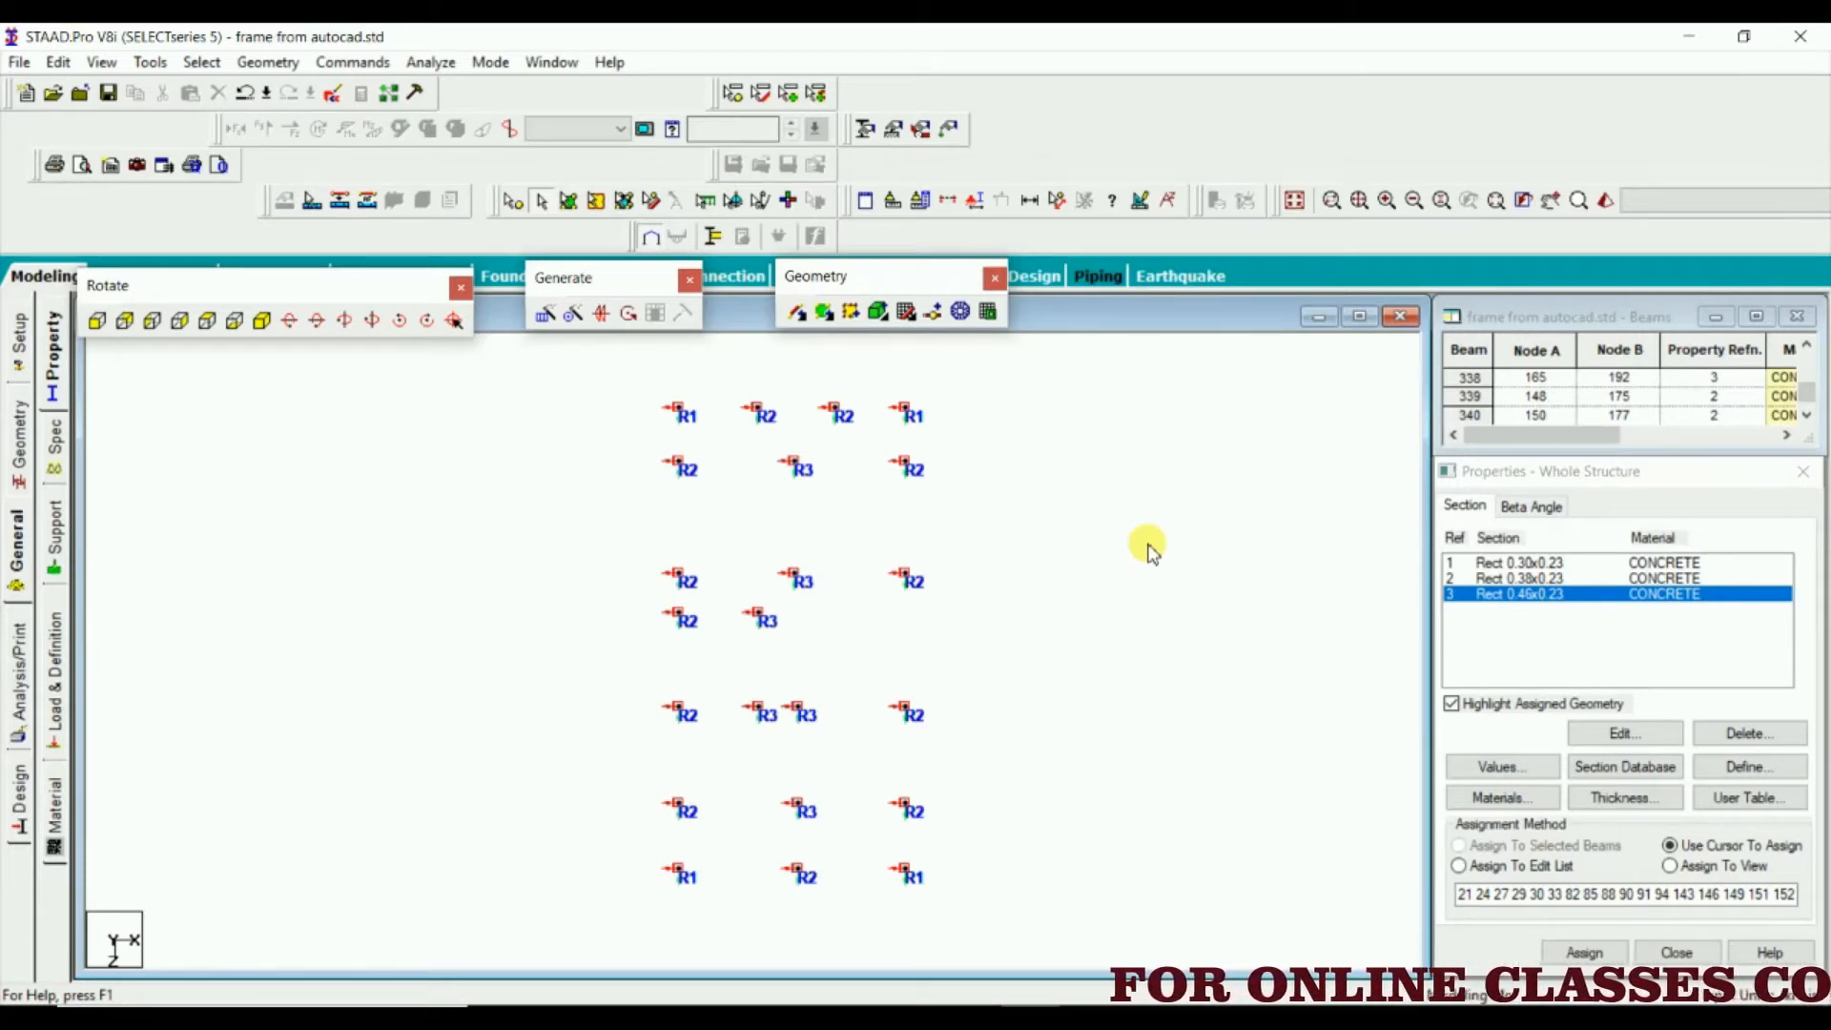
Inspect the columns in a rotated 3D rendering and in isometric view, and return to the plan view from +Y
right_click(1003, 485)
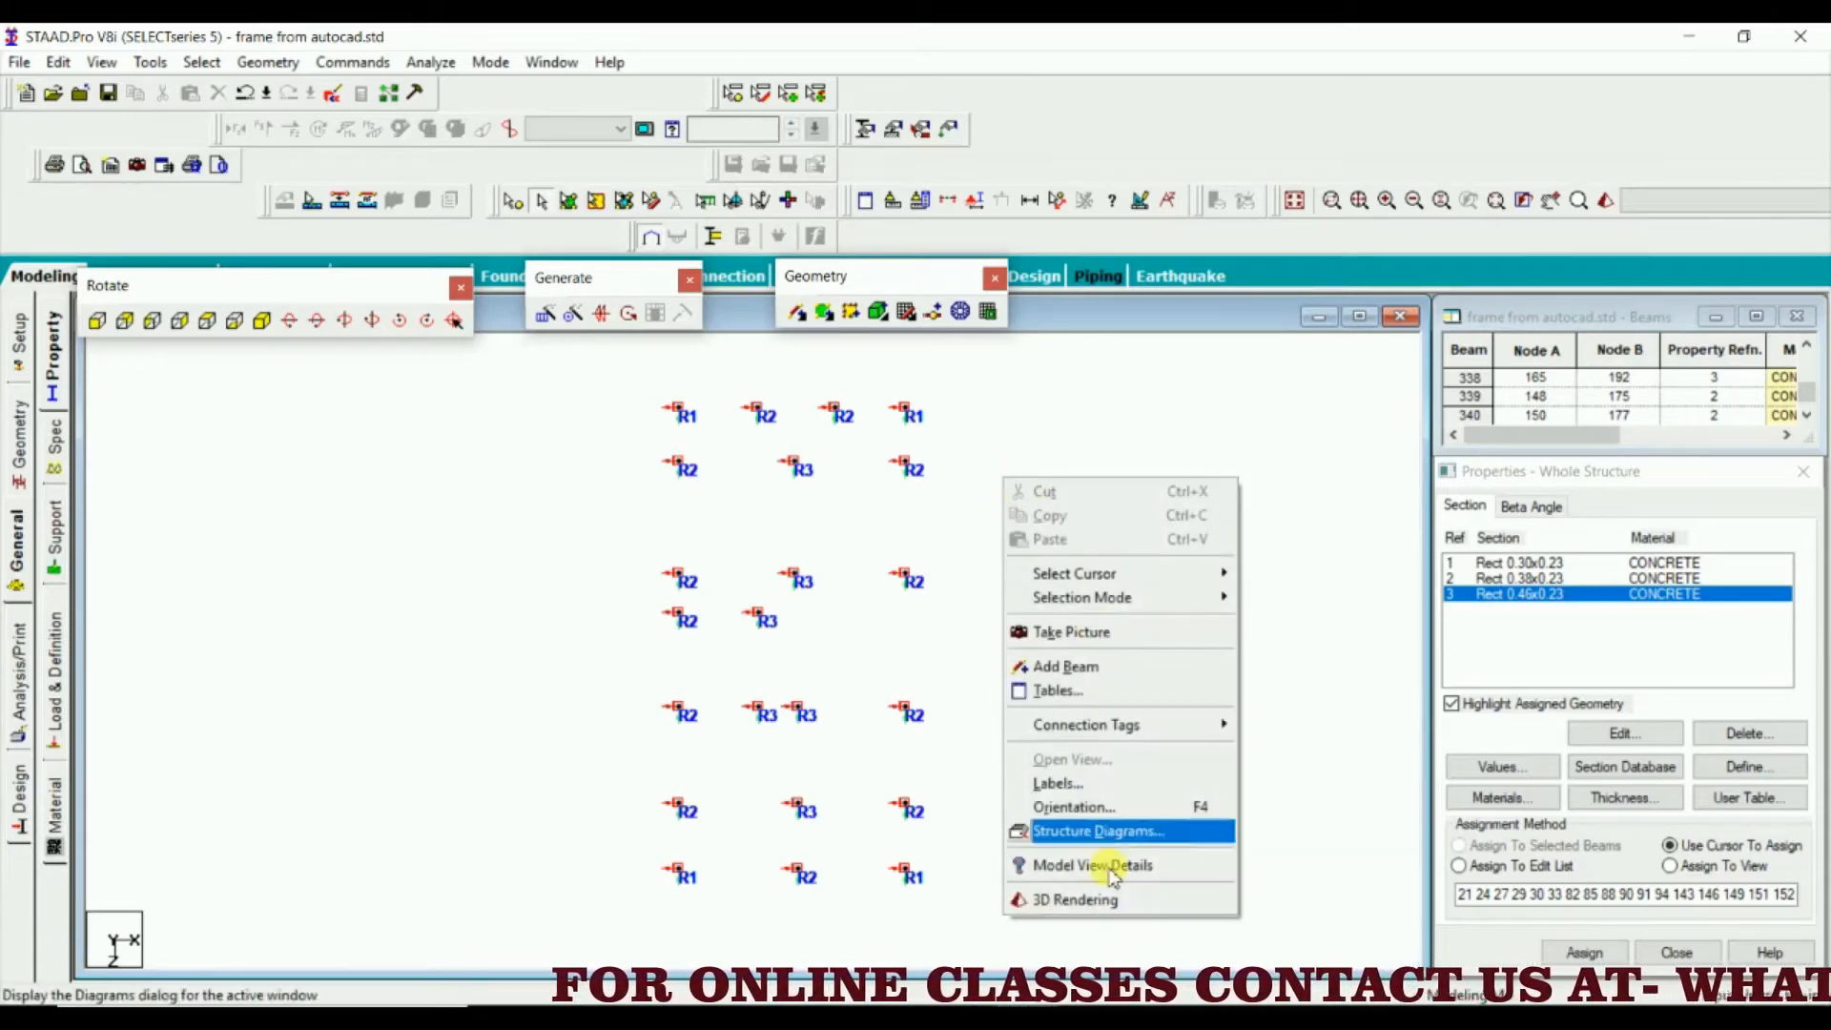
click(1013, 822)
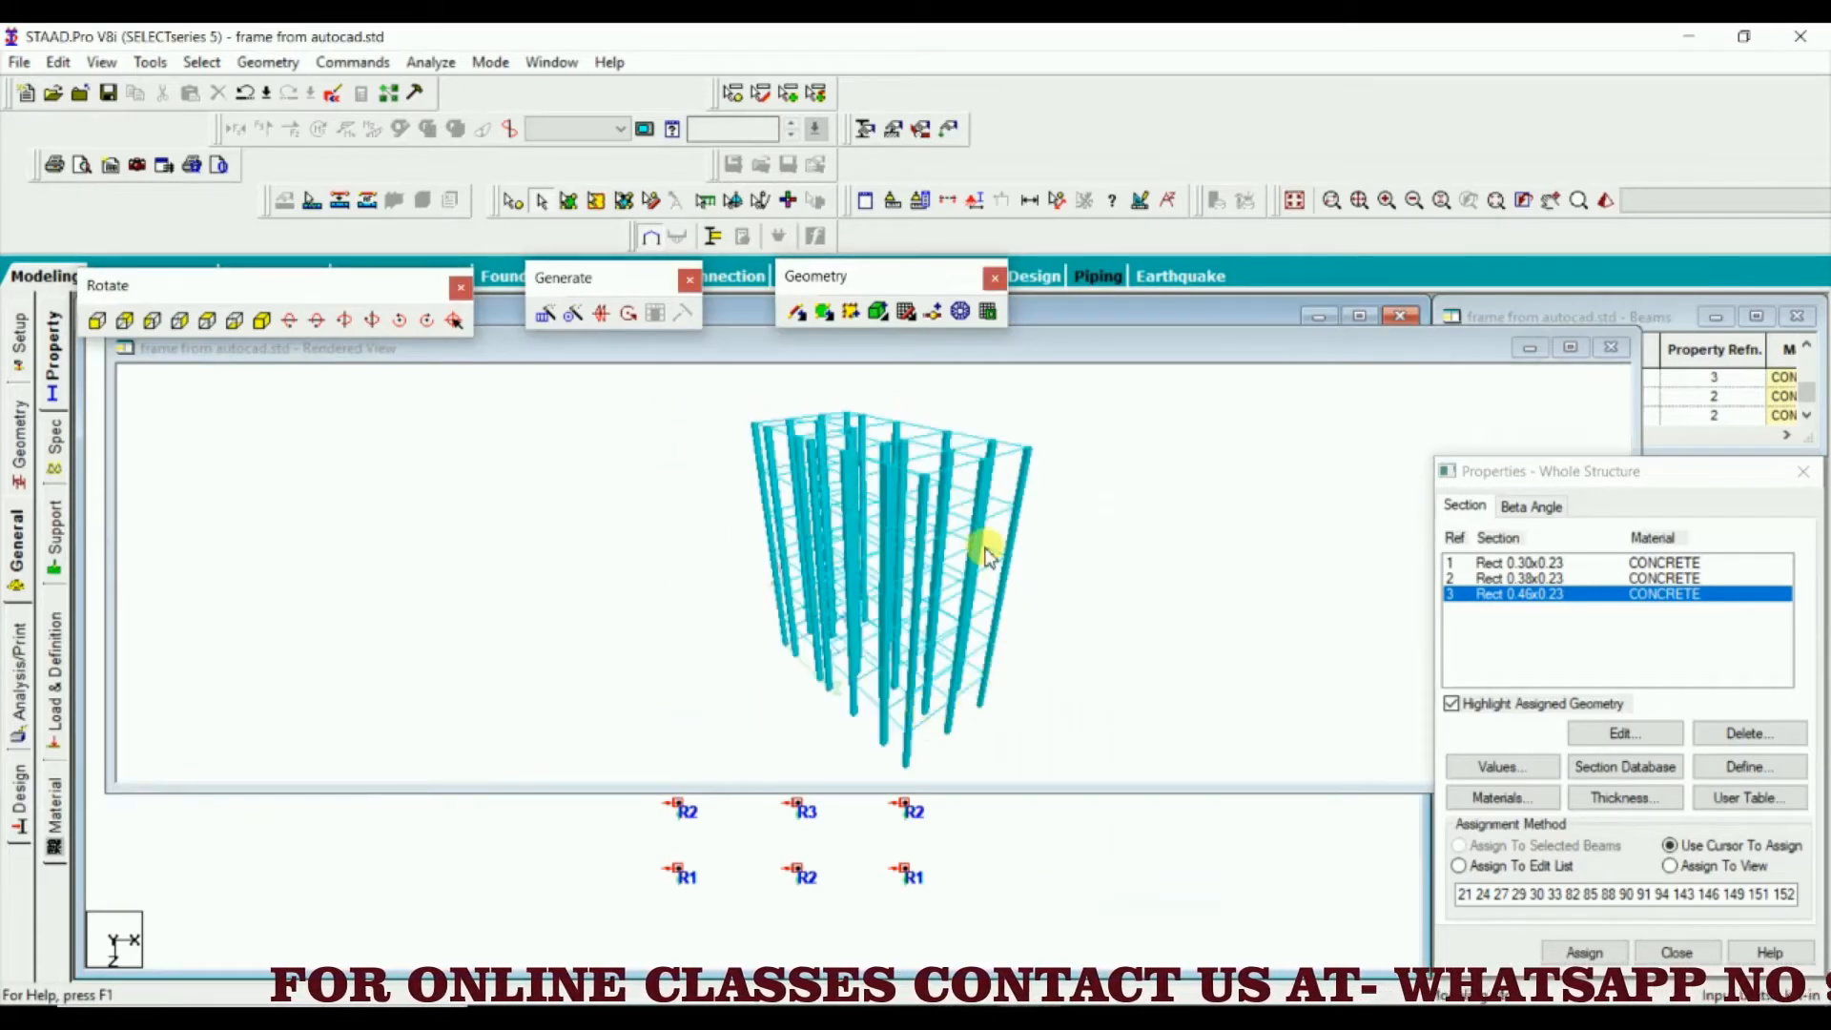
drag(987, 555, 965, 611)
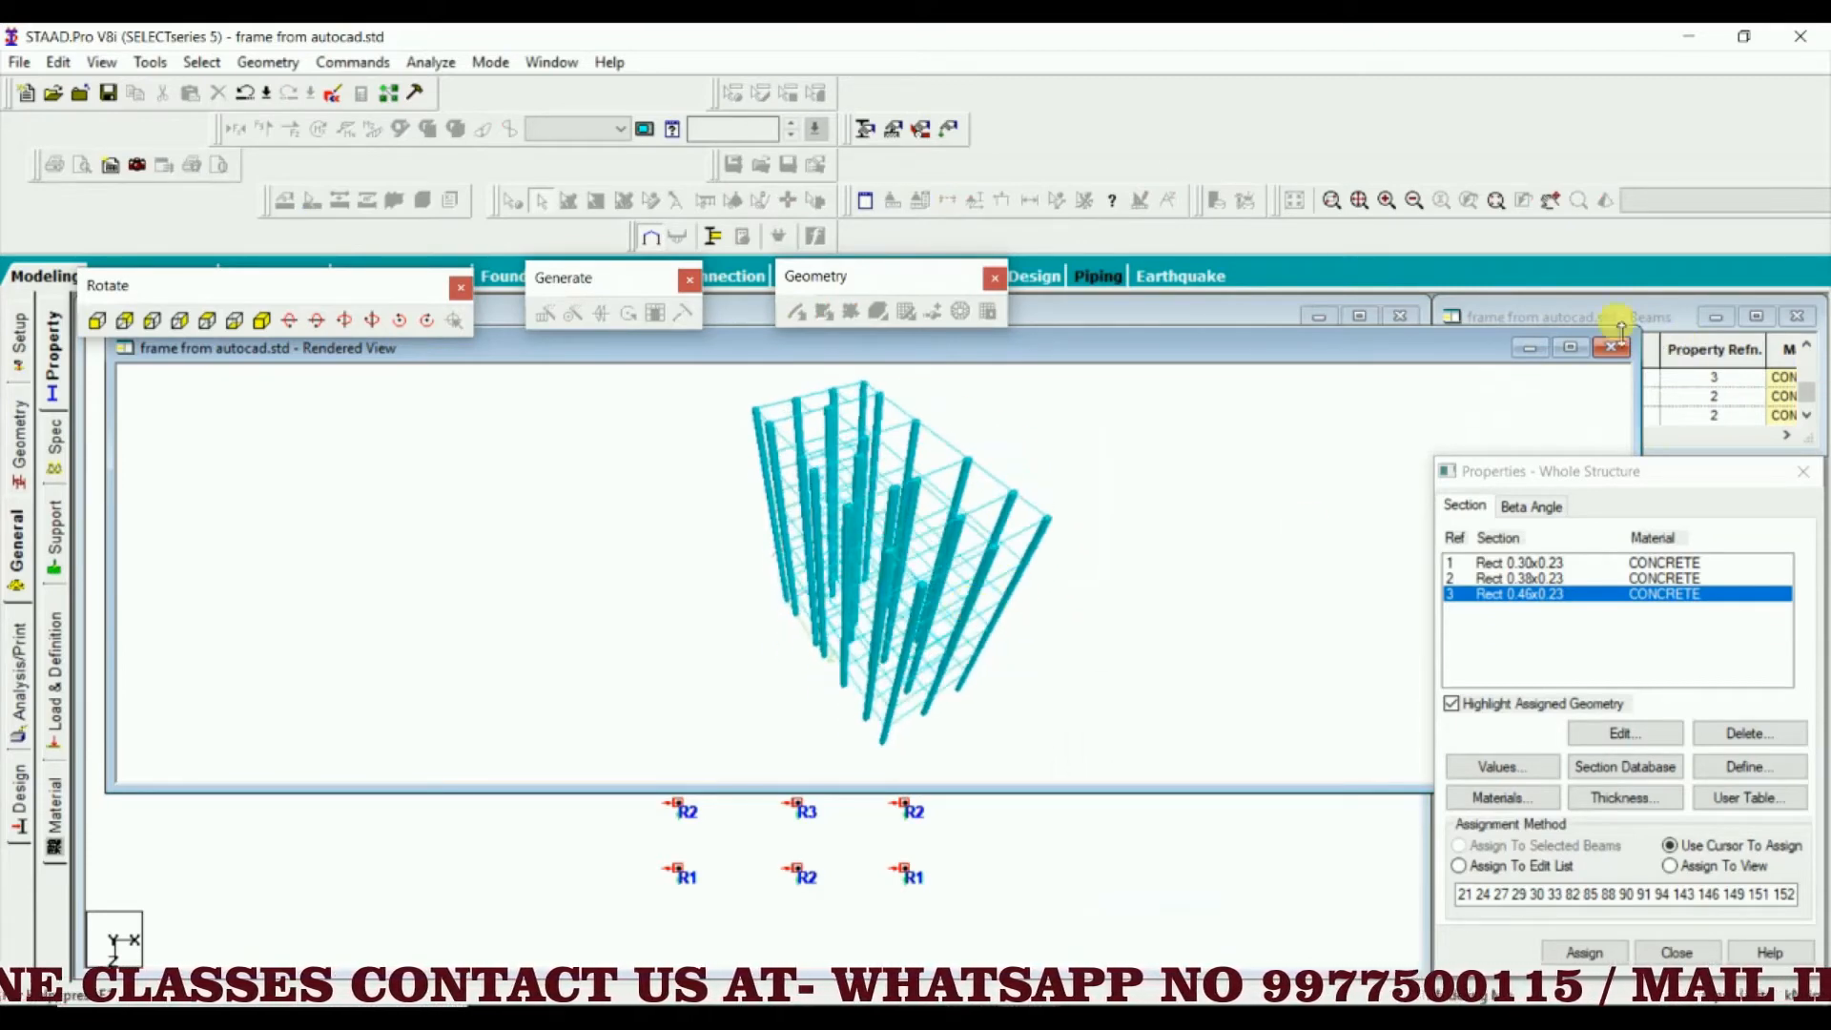
click(1605, 352)
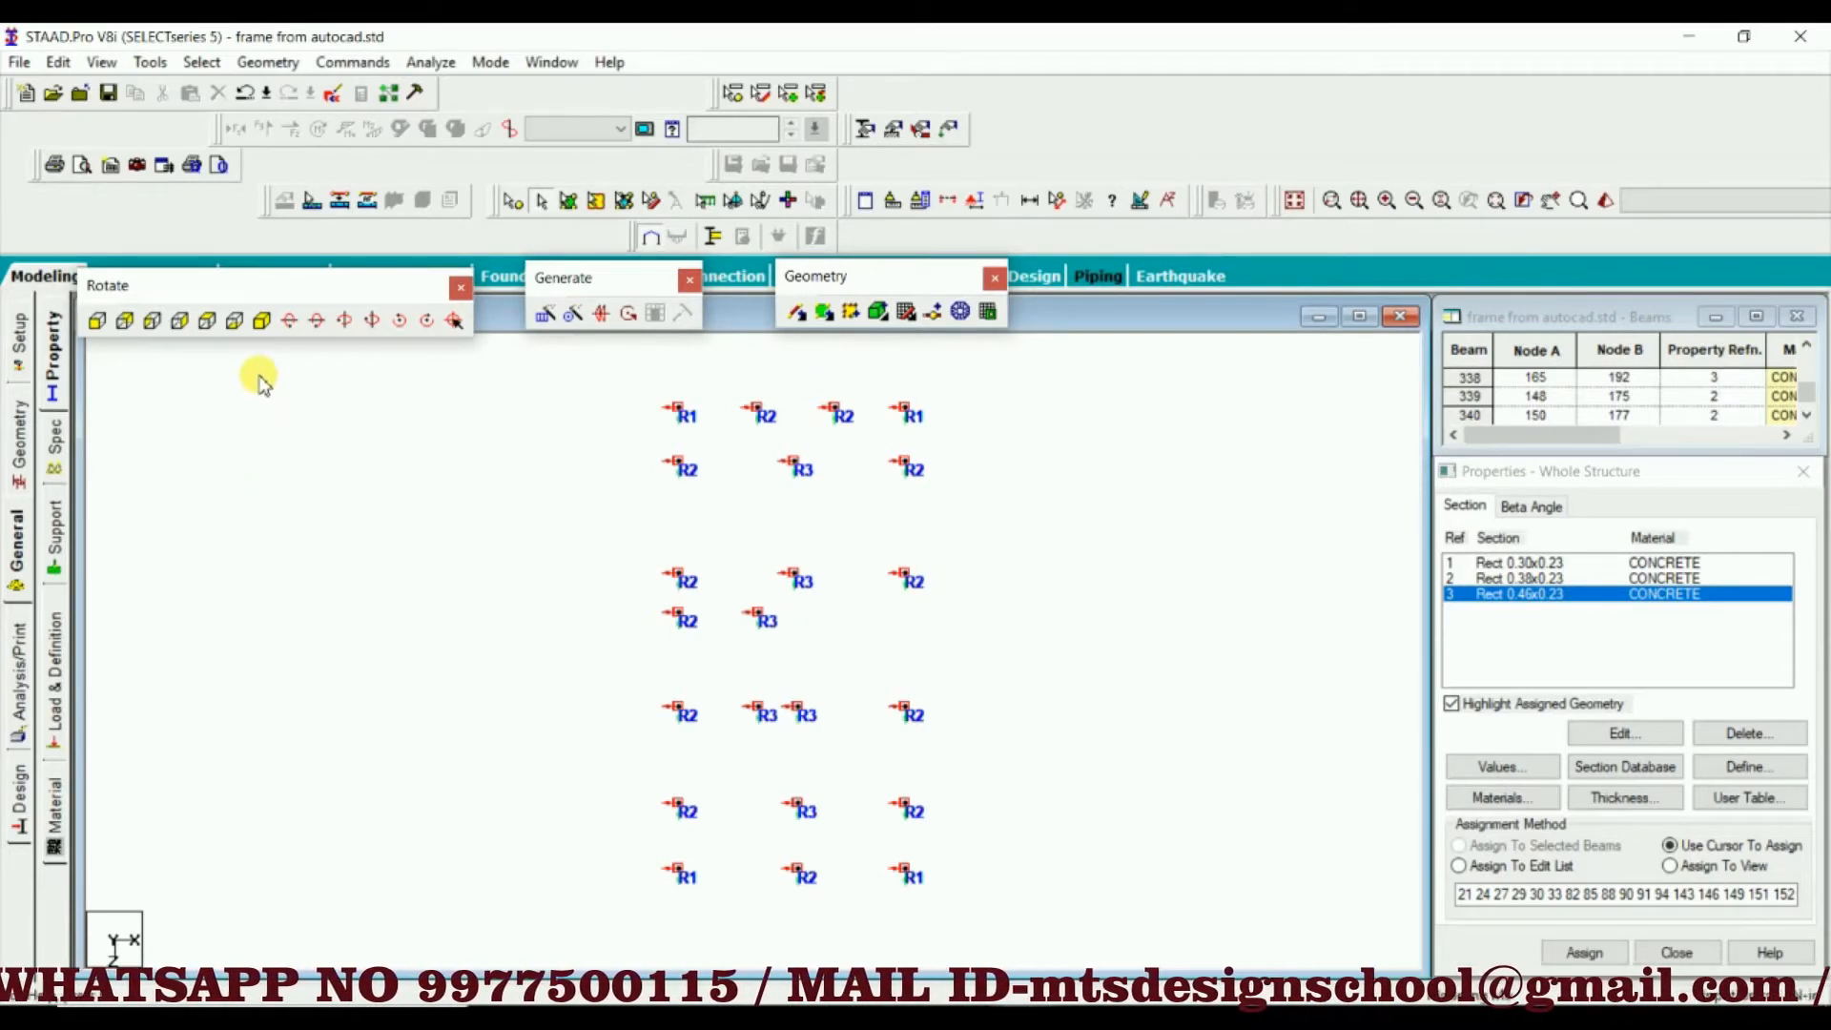
click(261, 323)
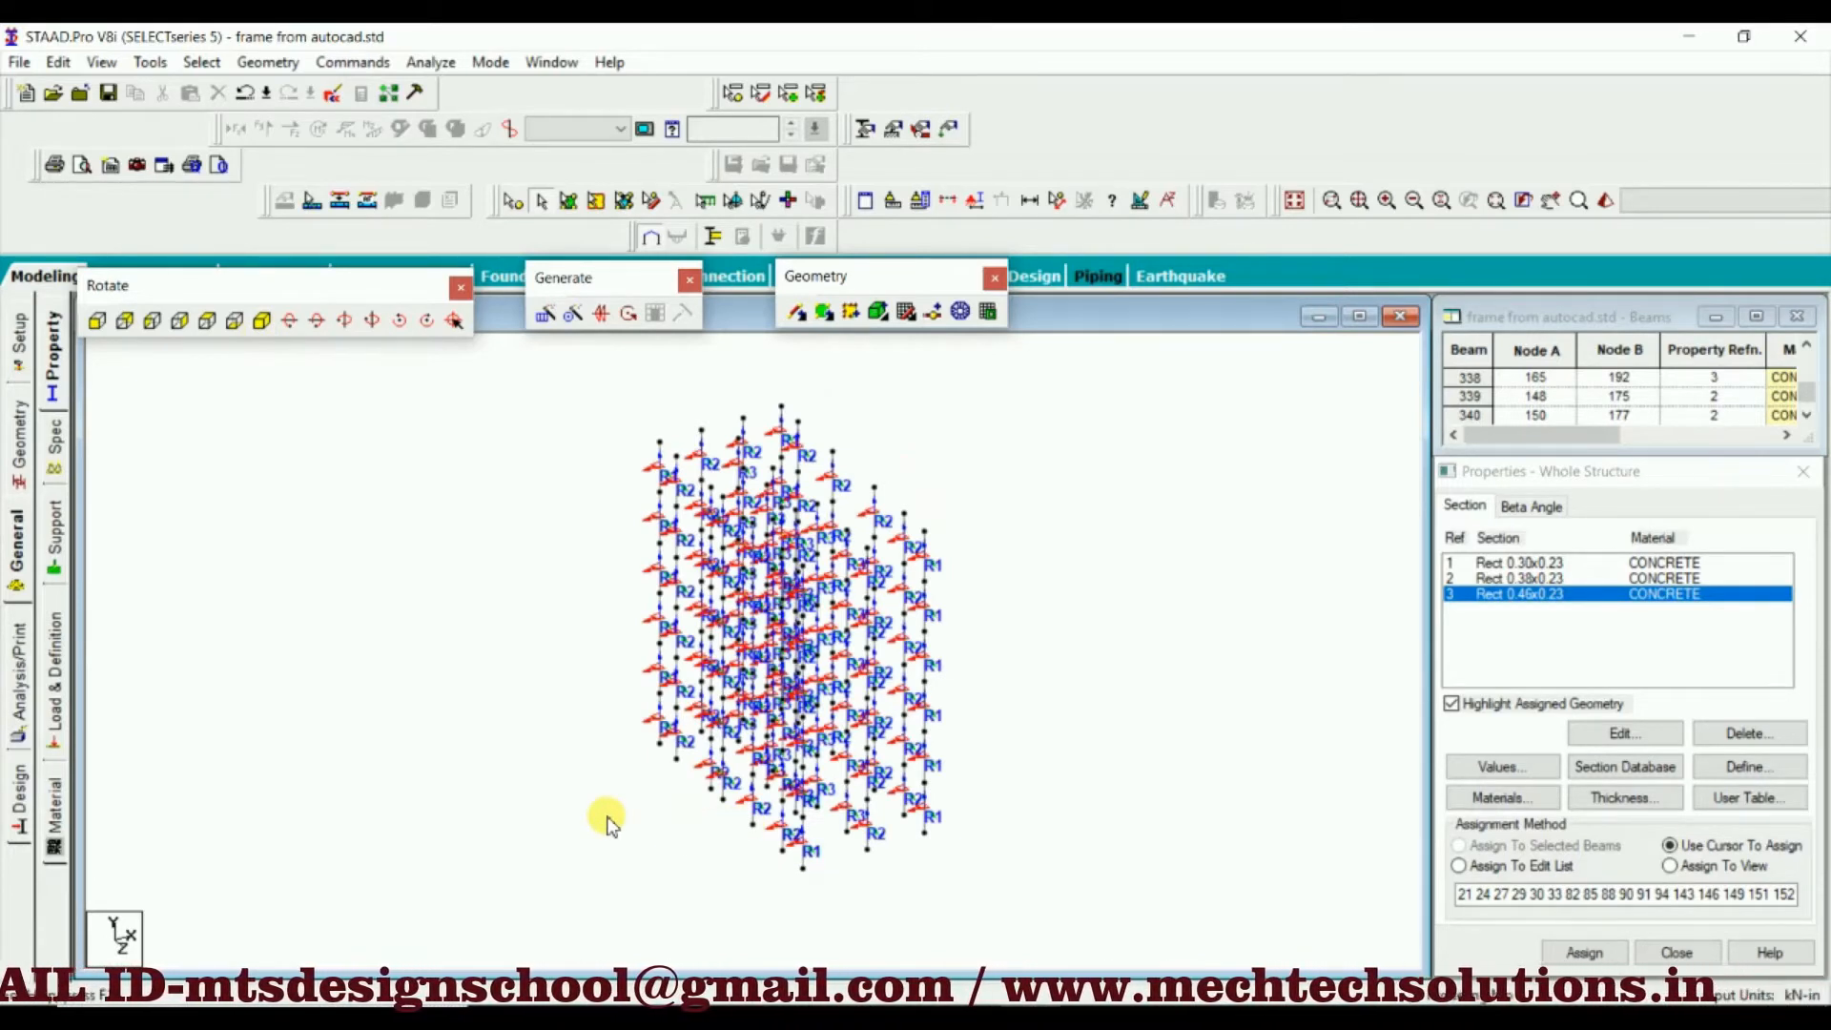
click(207, 322)
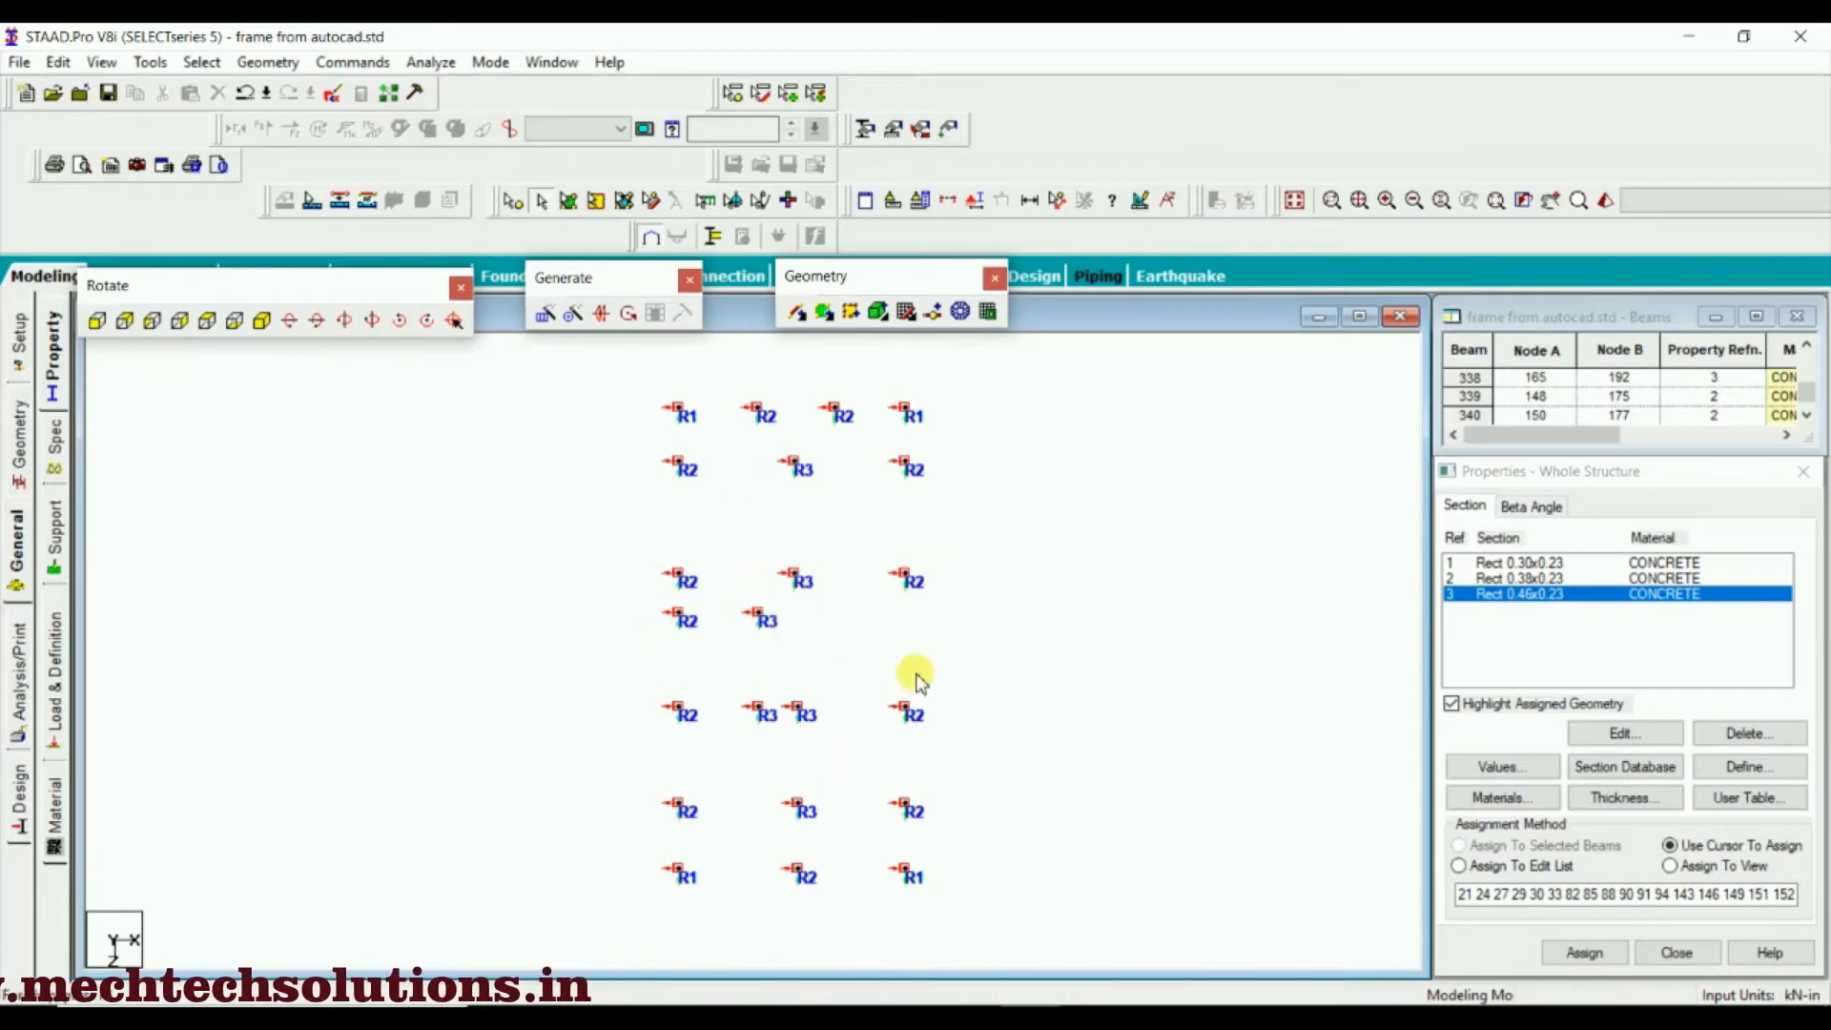
Set the structure diagram's 3D Sections display to Full Sections
right_click(1049, 493)
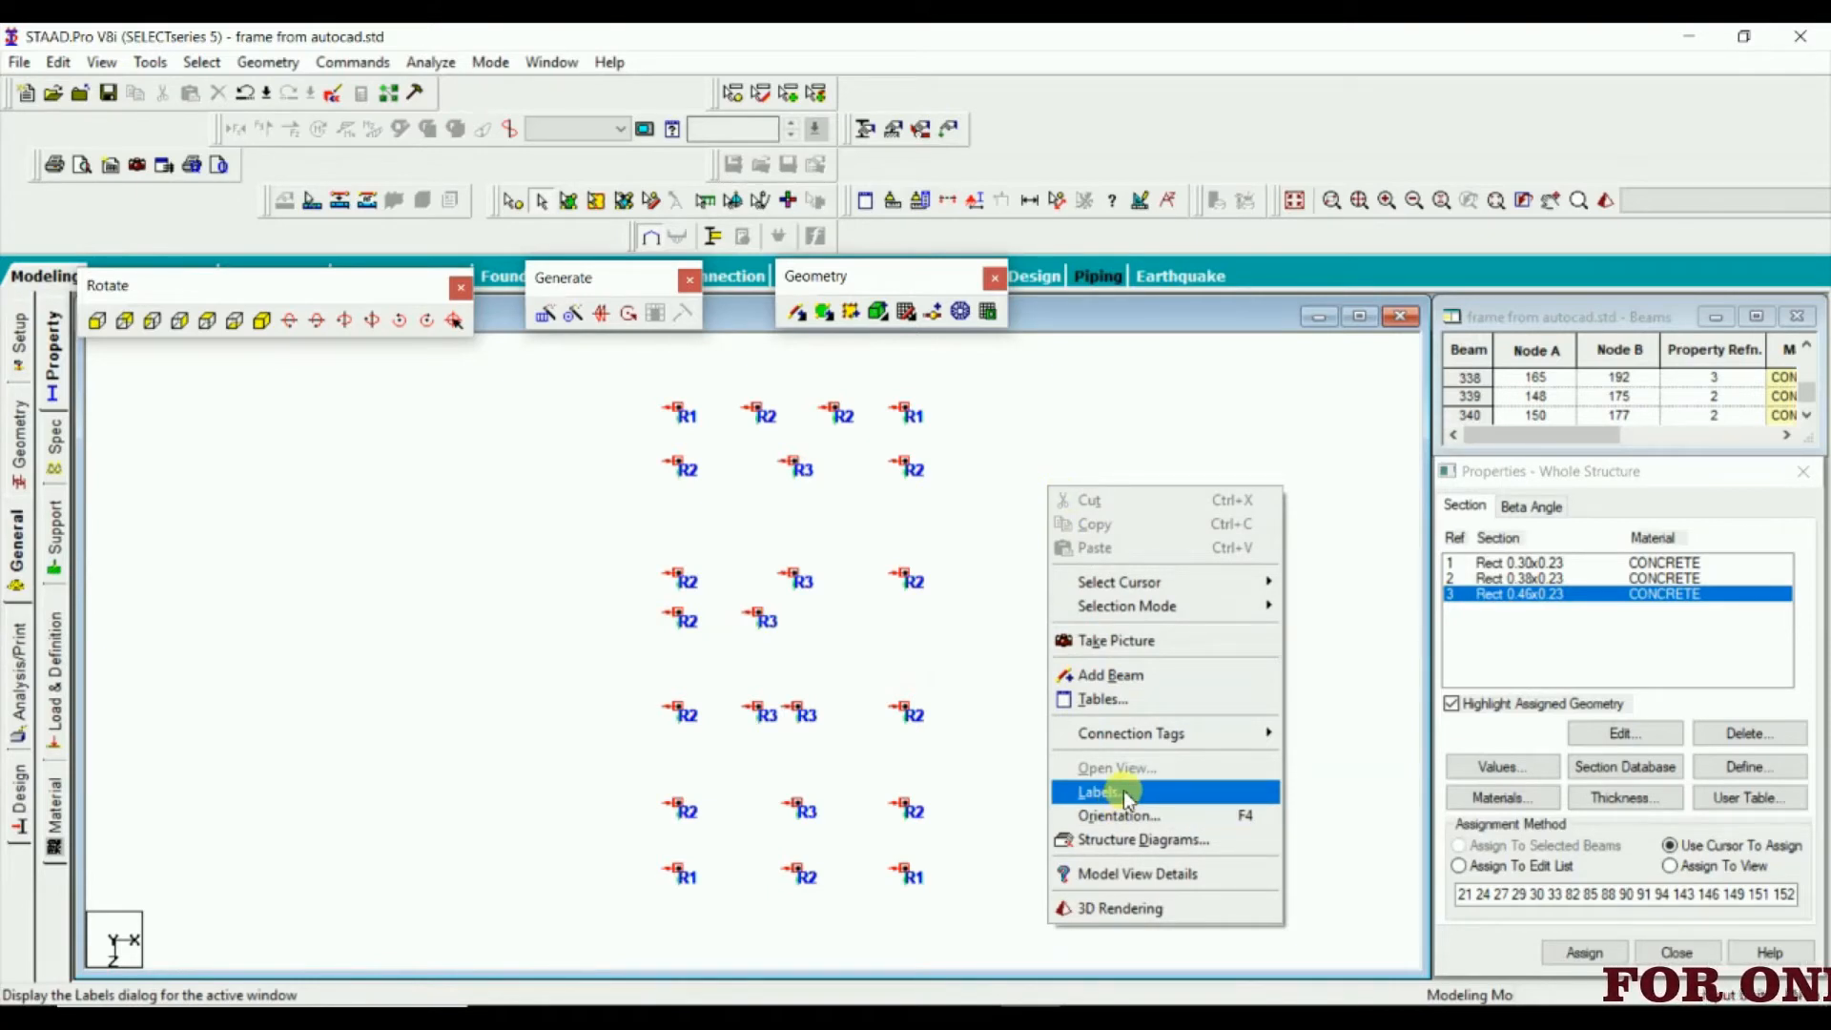
click(1092, 839)
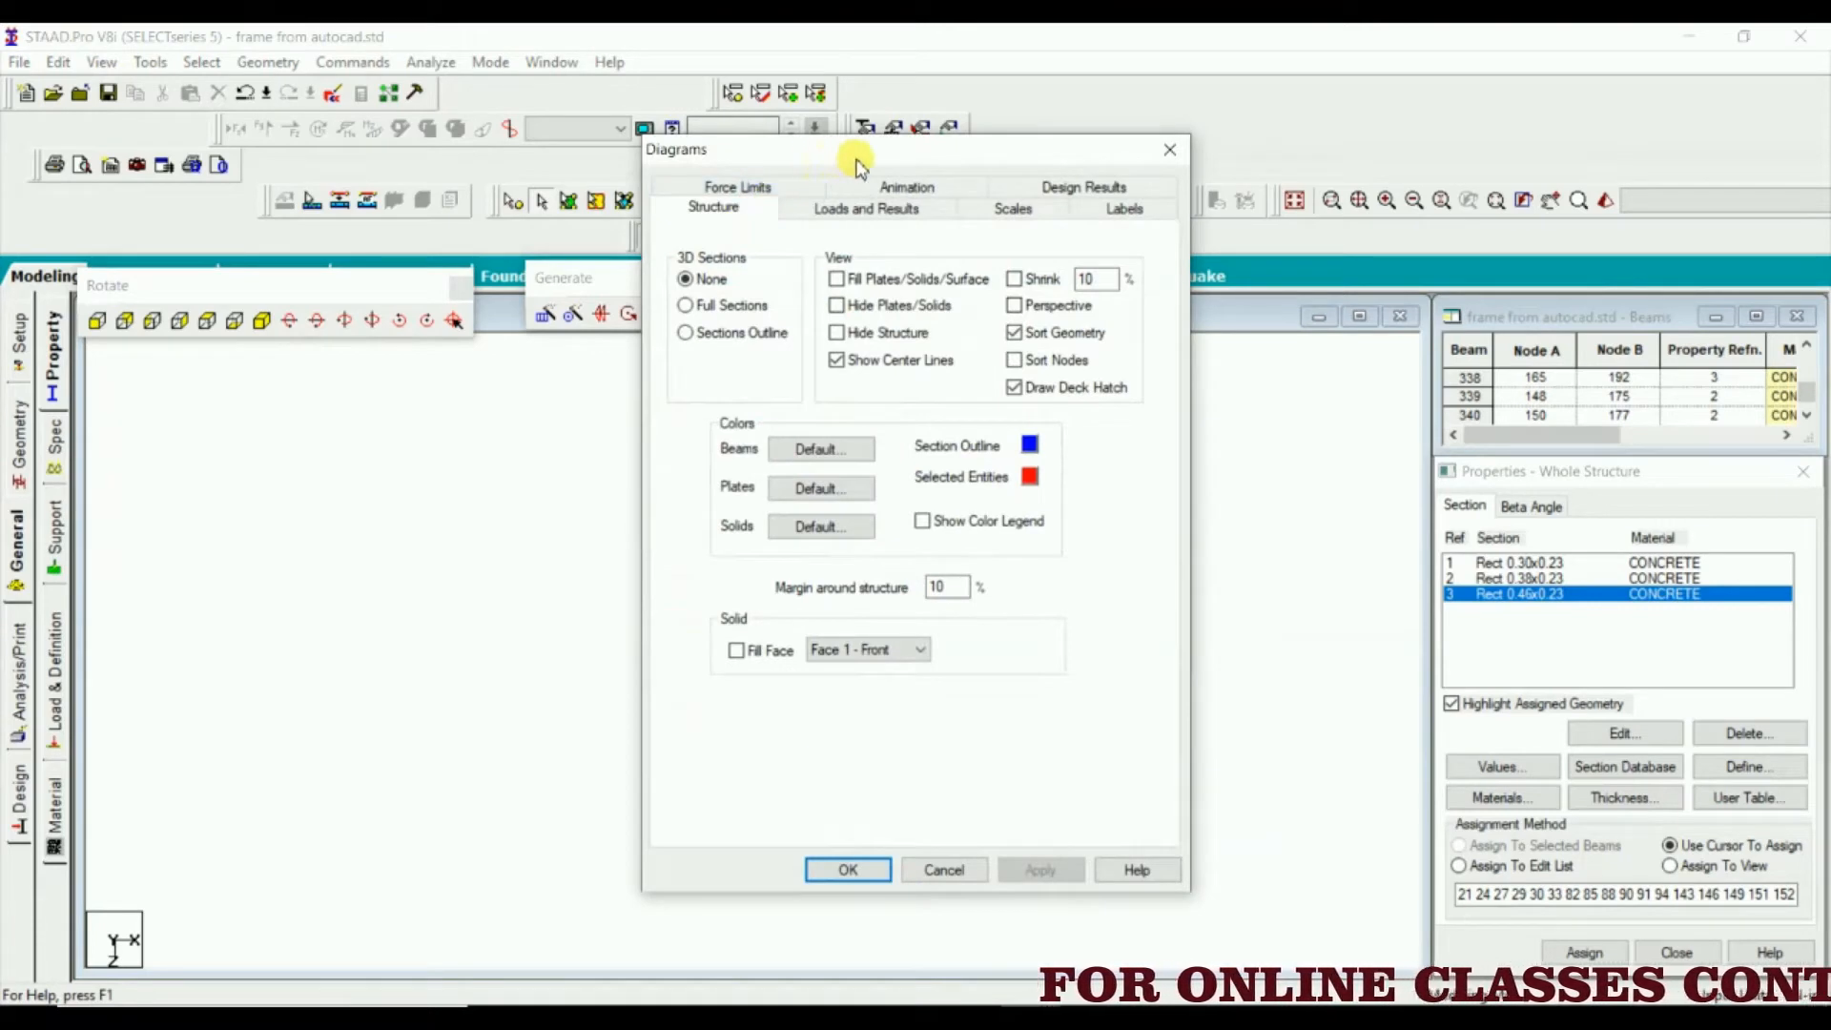
drag(856, 162, 1296, 64)
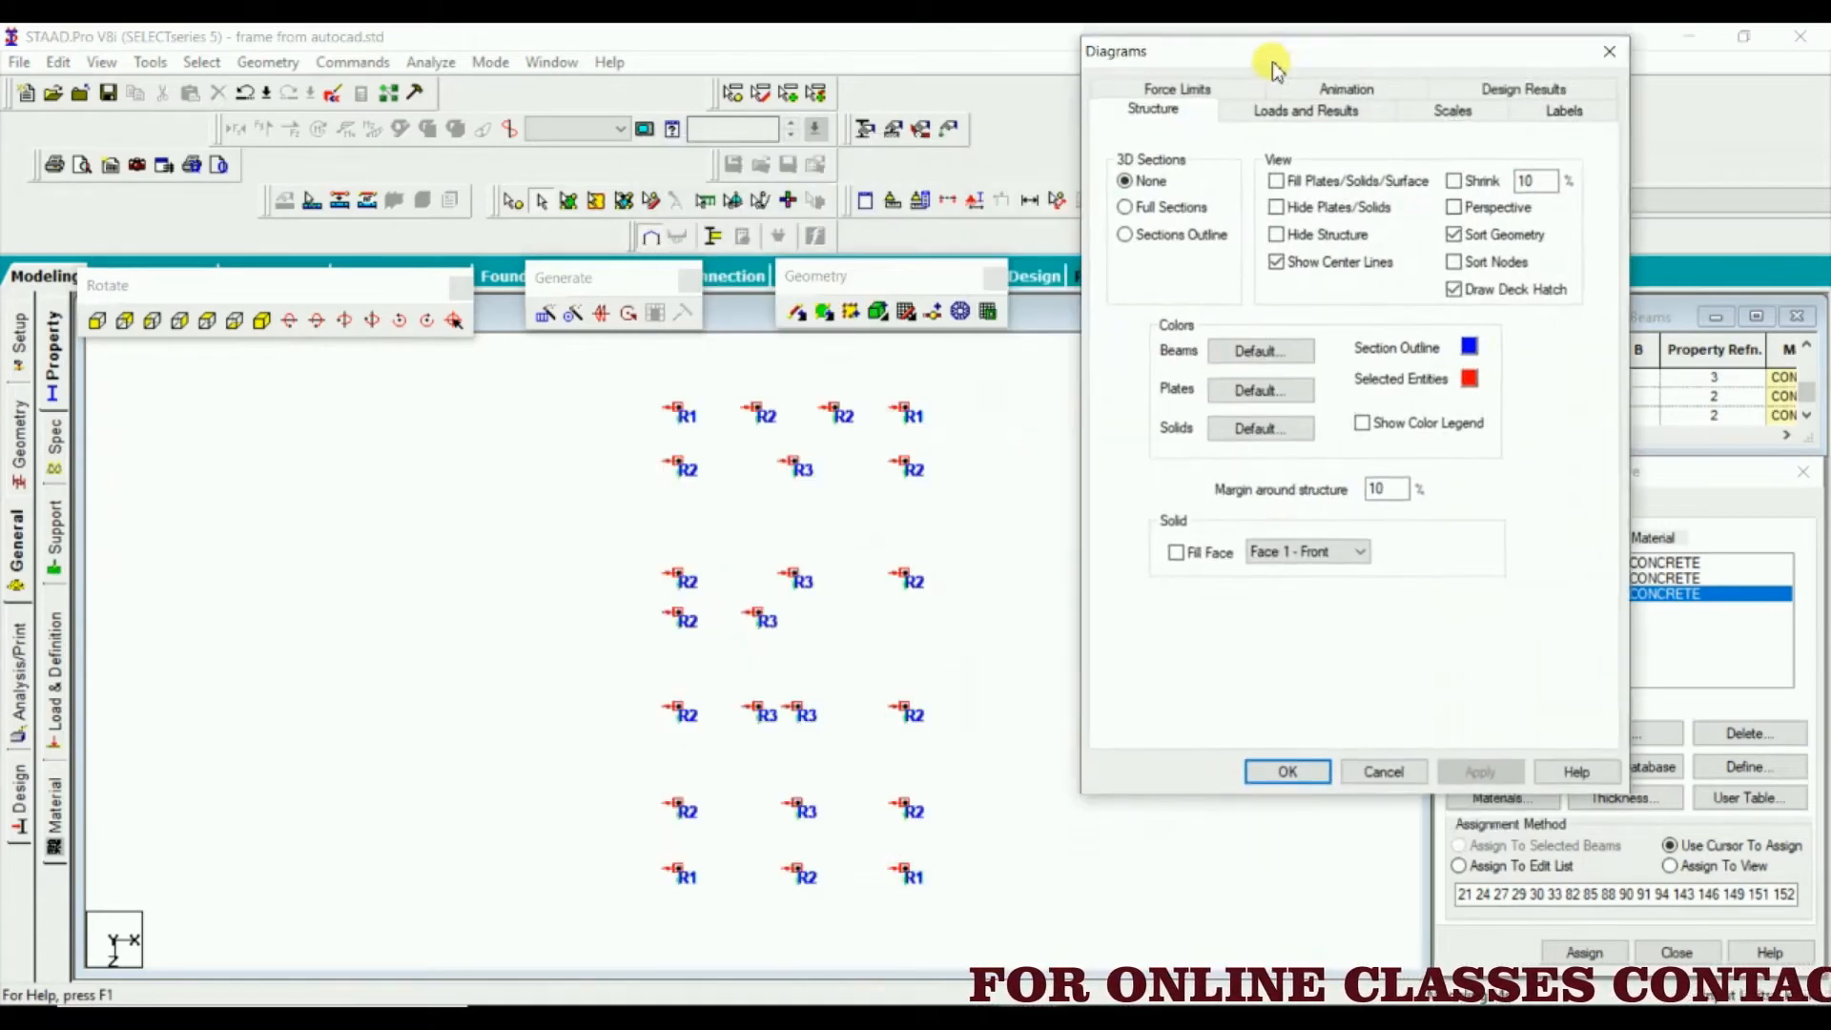
click(1128, 211)
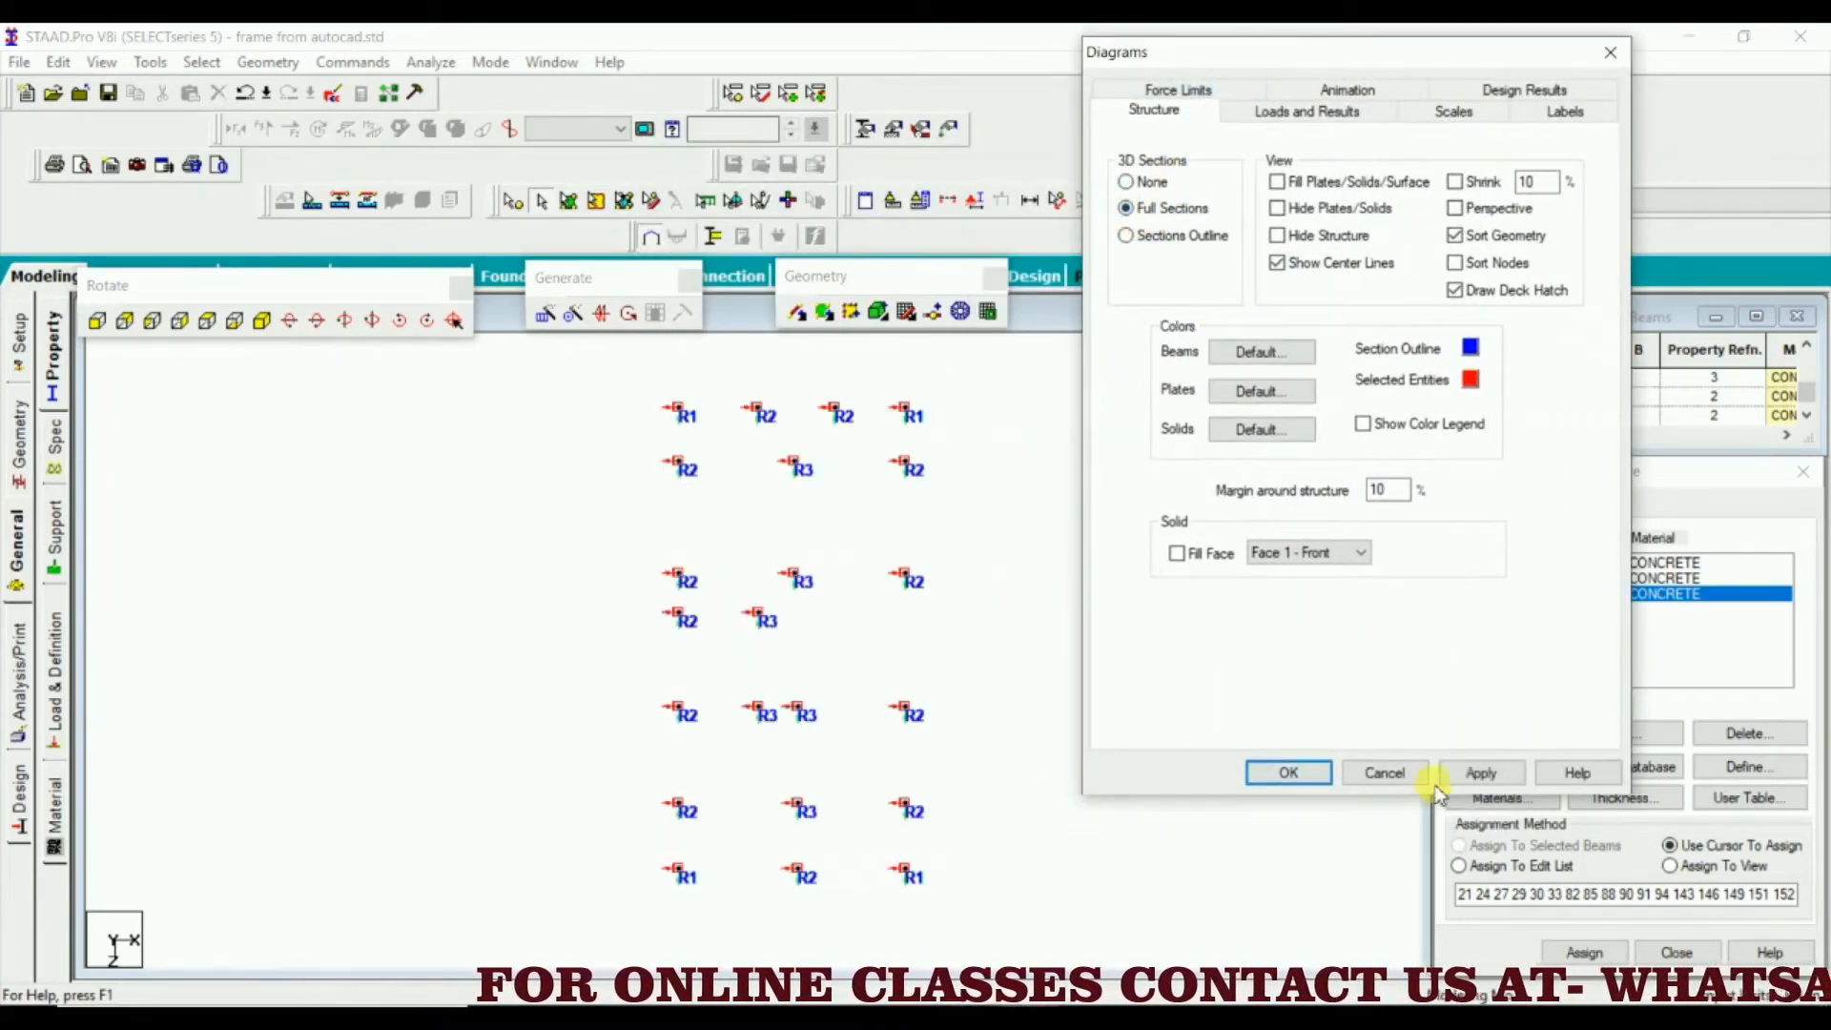
click(1483, 773)
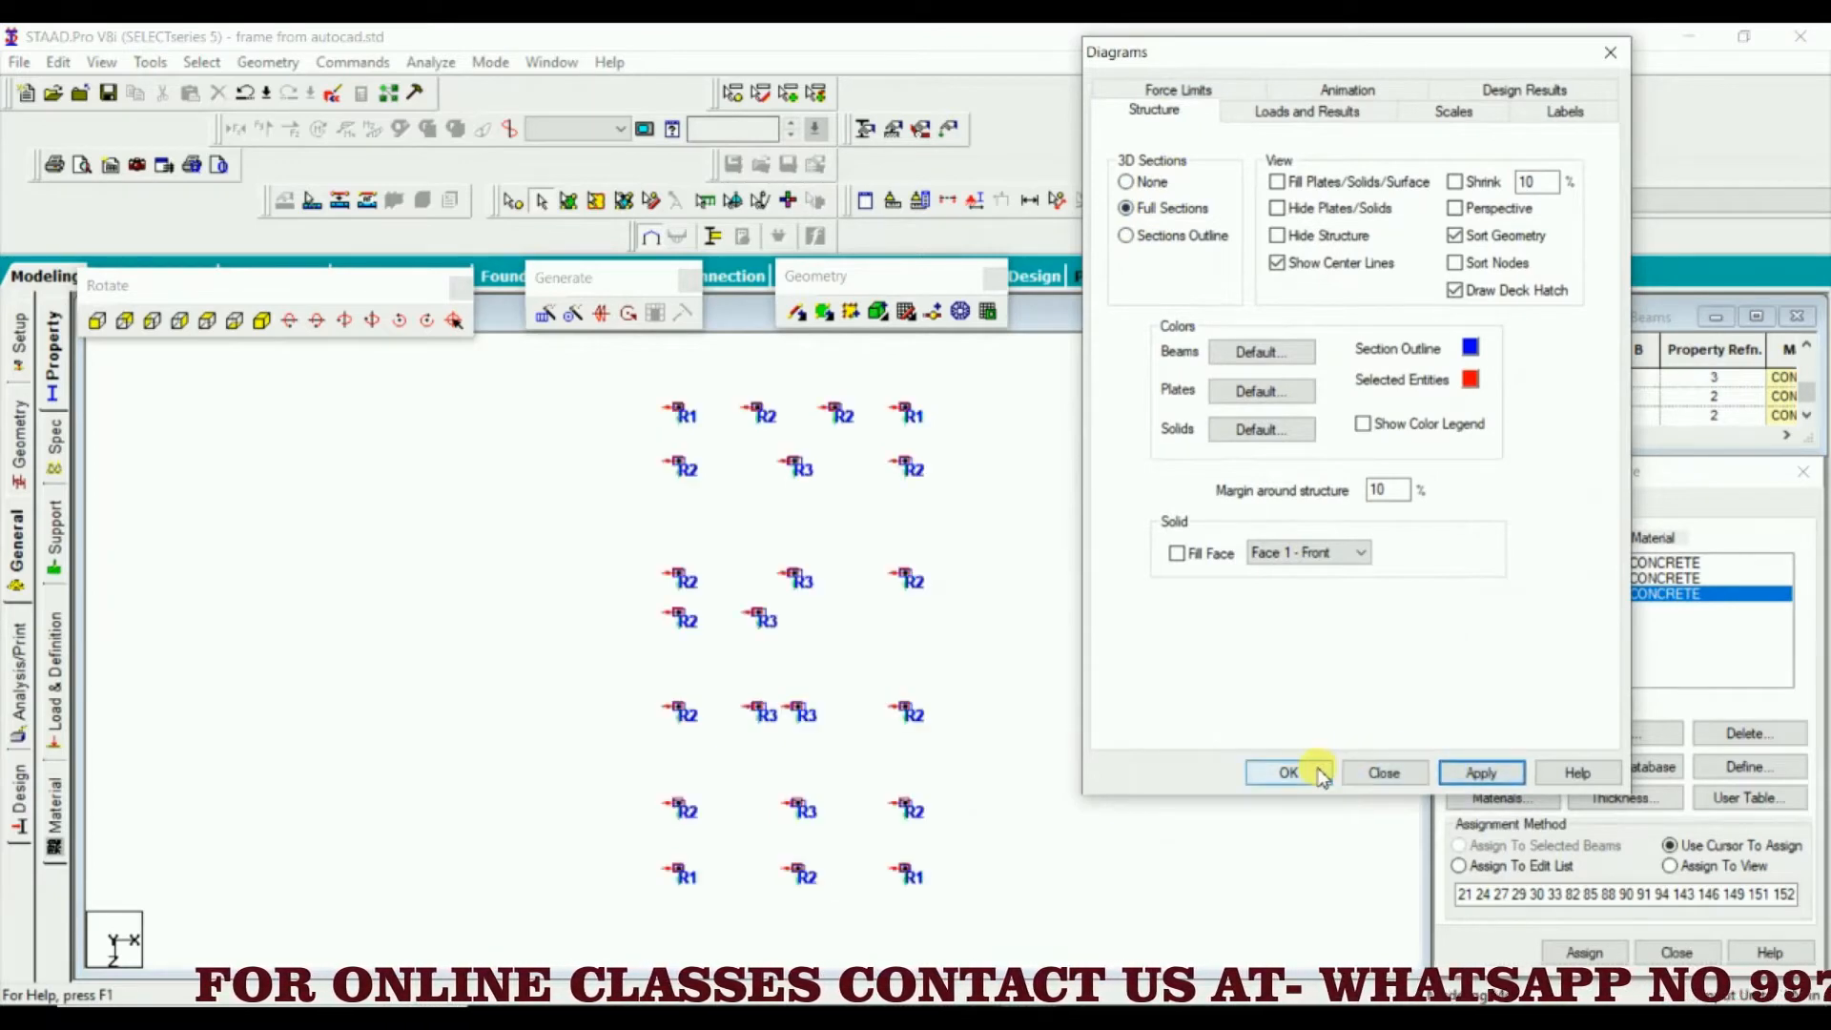
click(1319, 773)
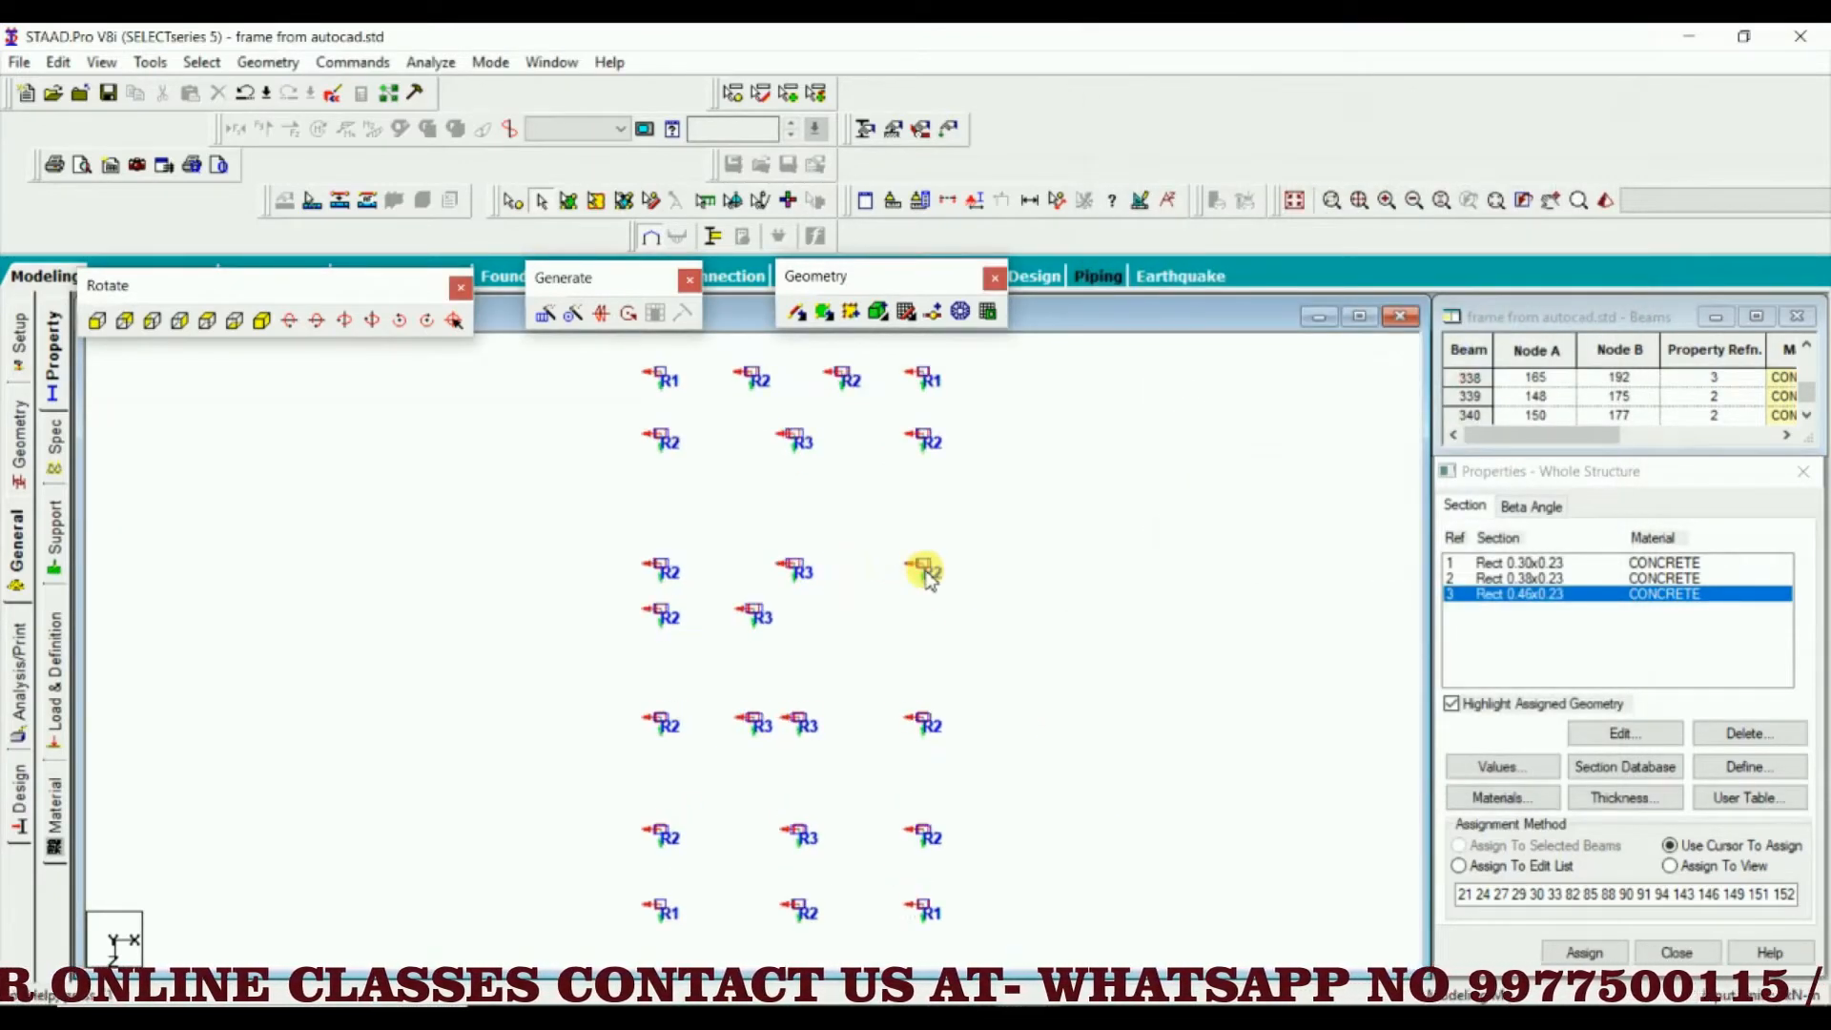
Examine the section shapes and local axis directions of the columns across the plan
scroll(928, 575, up, 5)
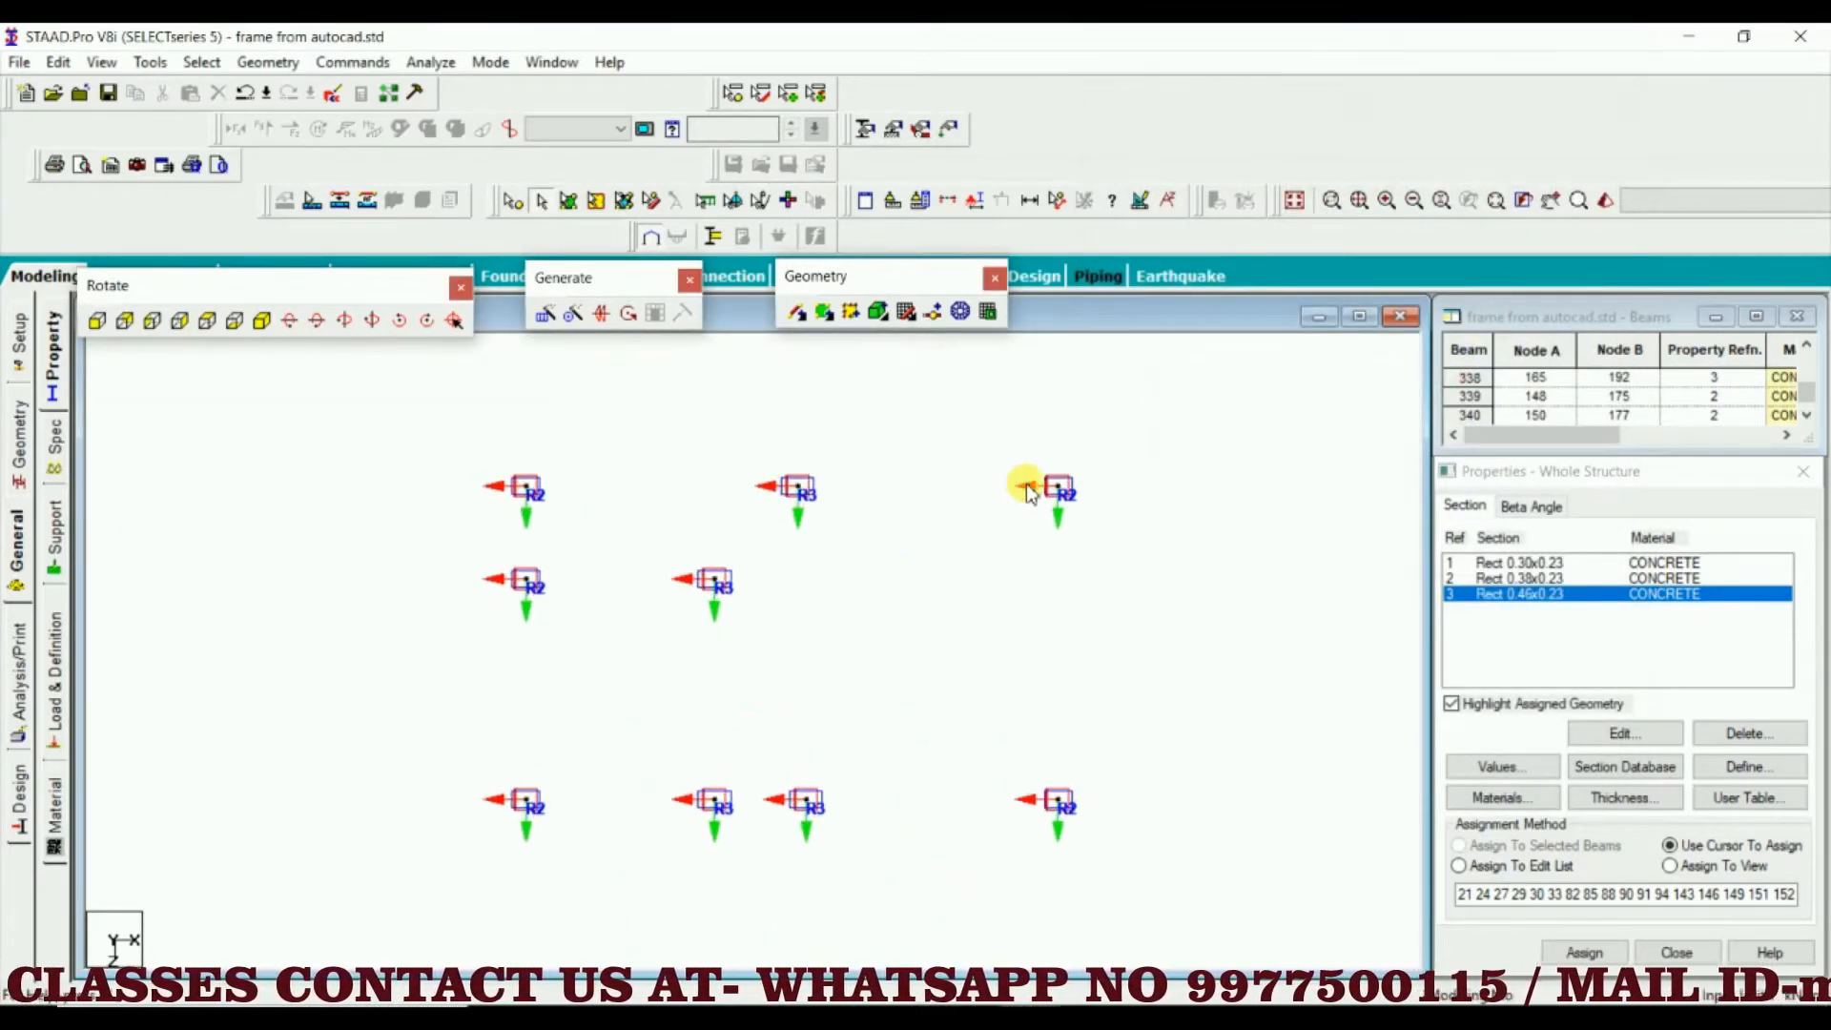
scroll(1026, 484, up, 4)
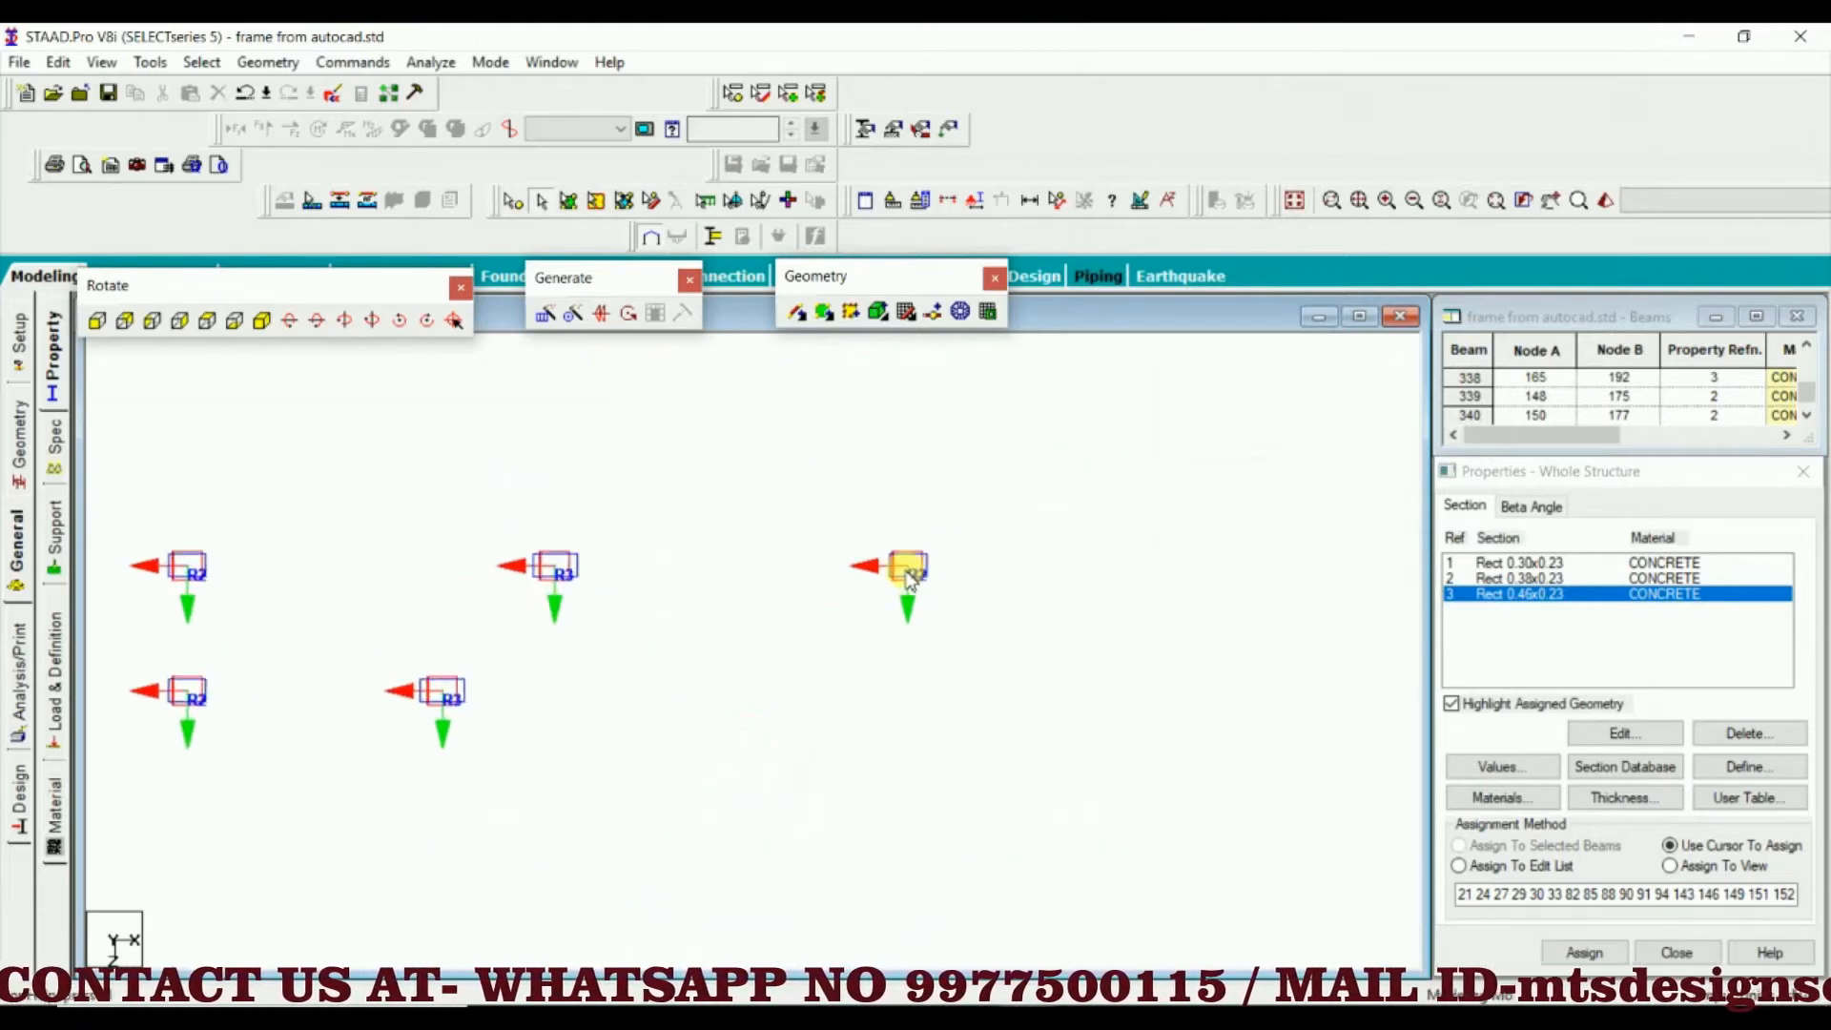
scroll(909, 579, down, 5)
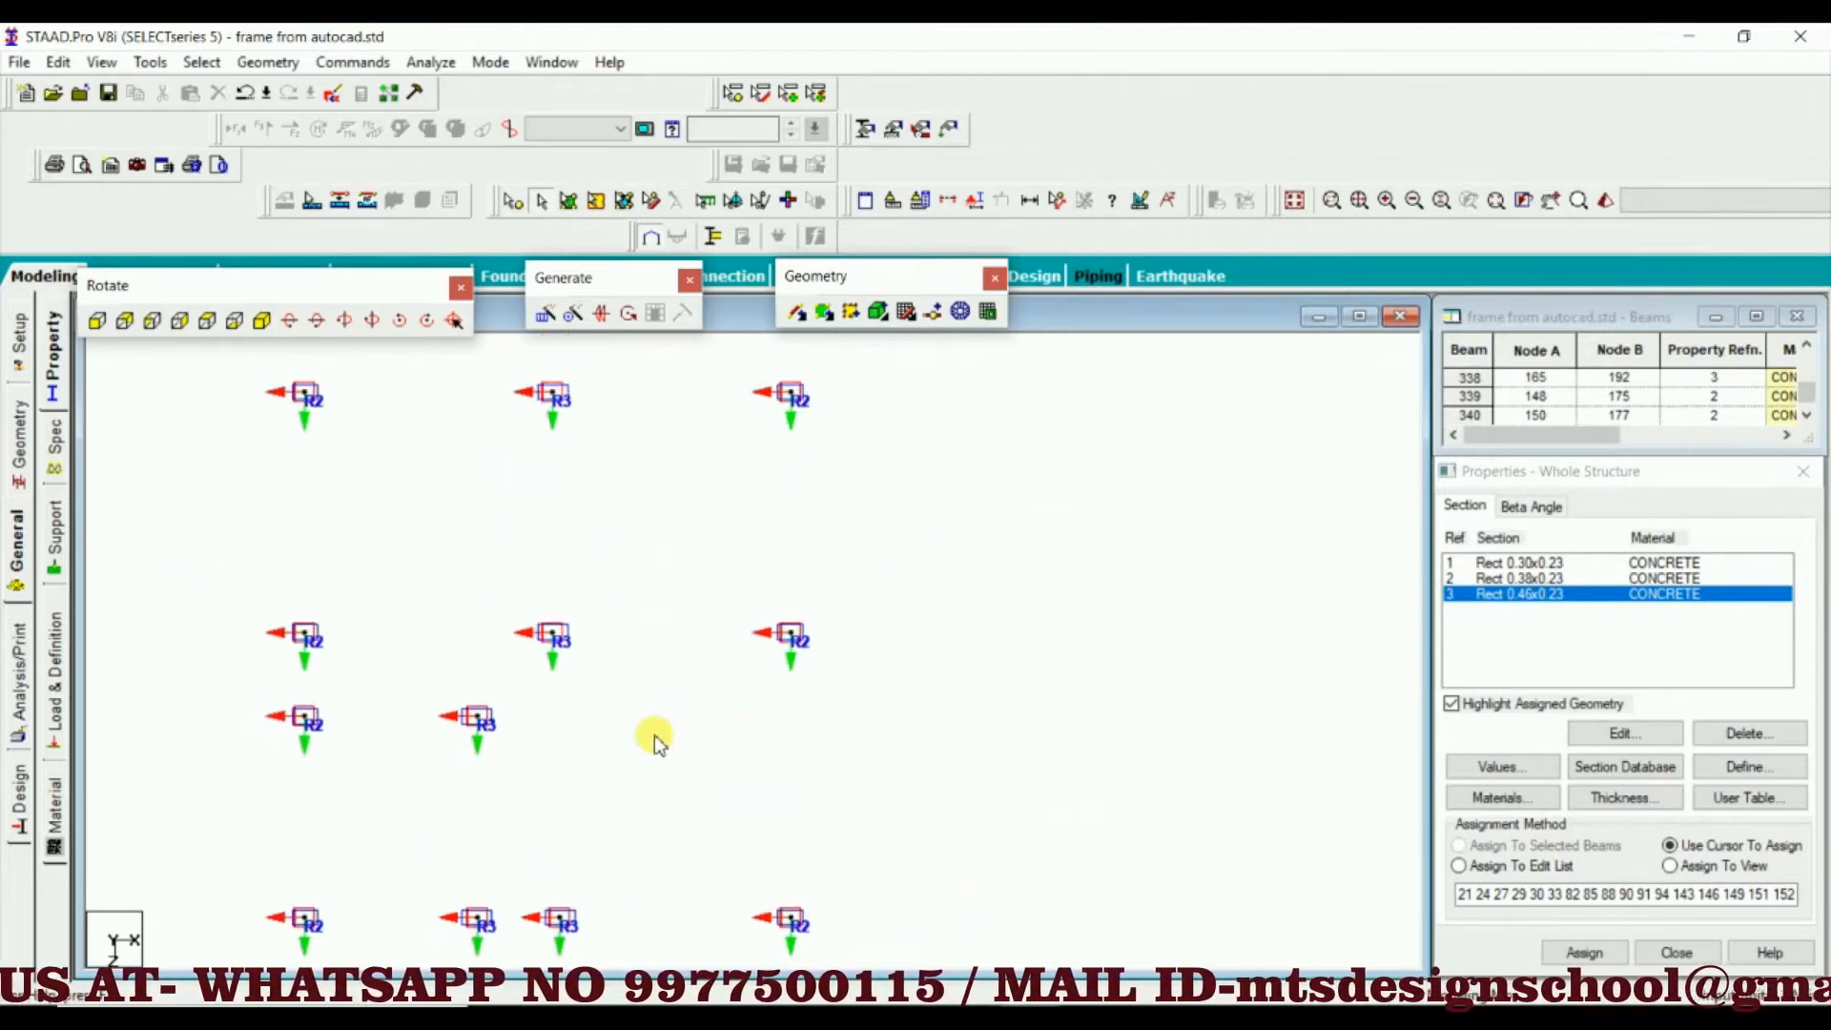
scroll(656, 744, down, 3)
scroll(572, 789, up, 2)
scroll(704, 694, down, 2)
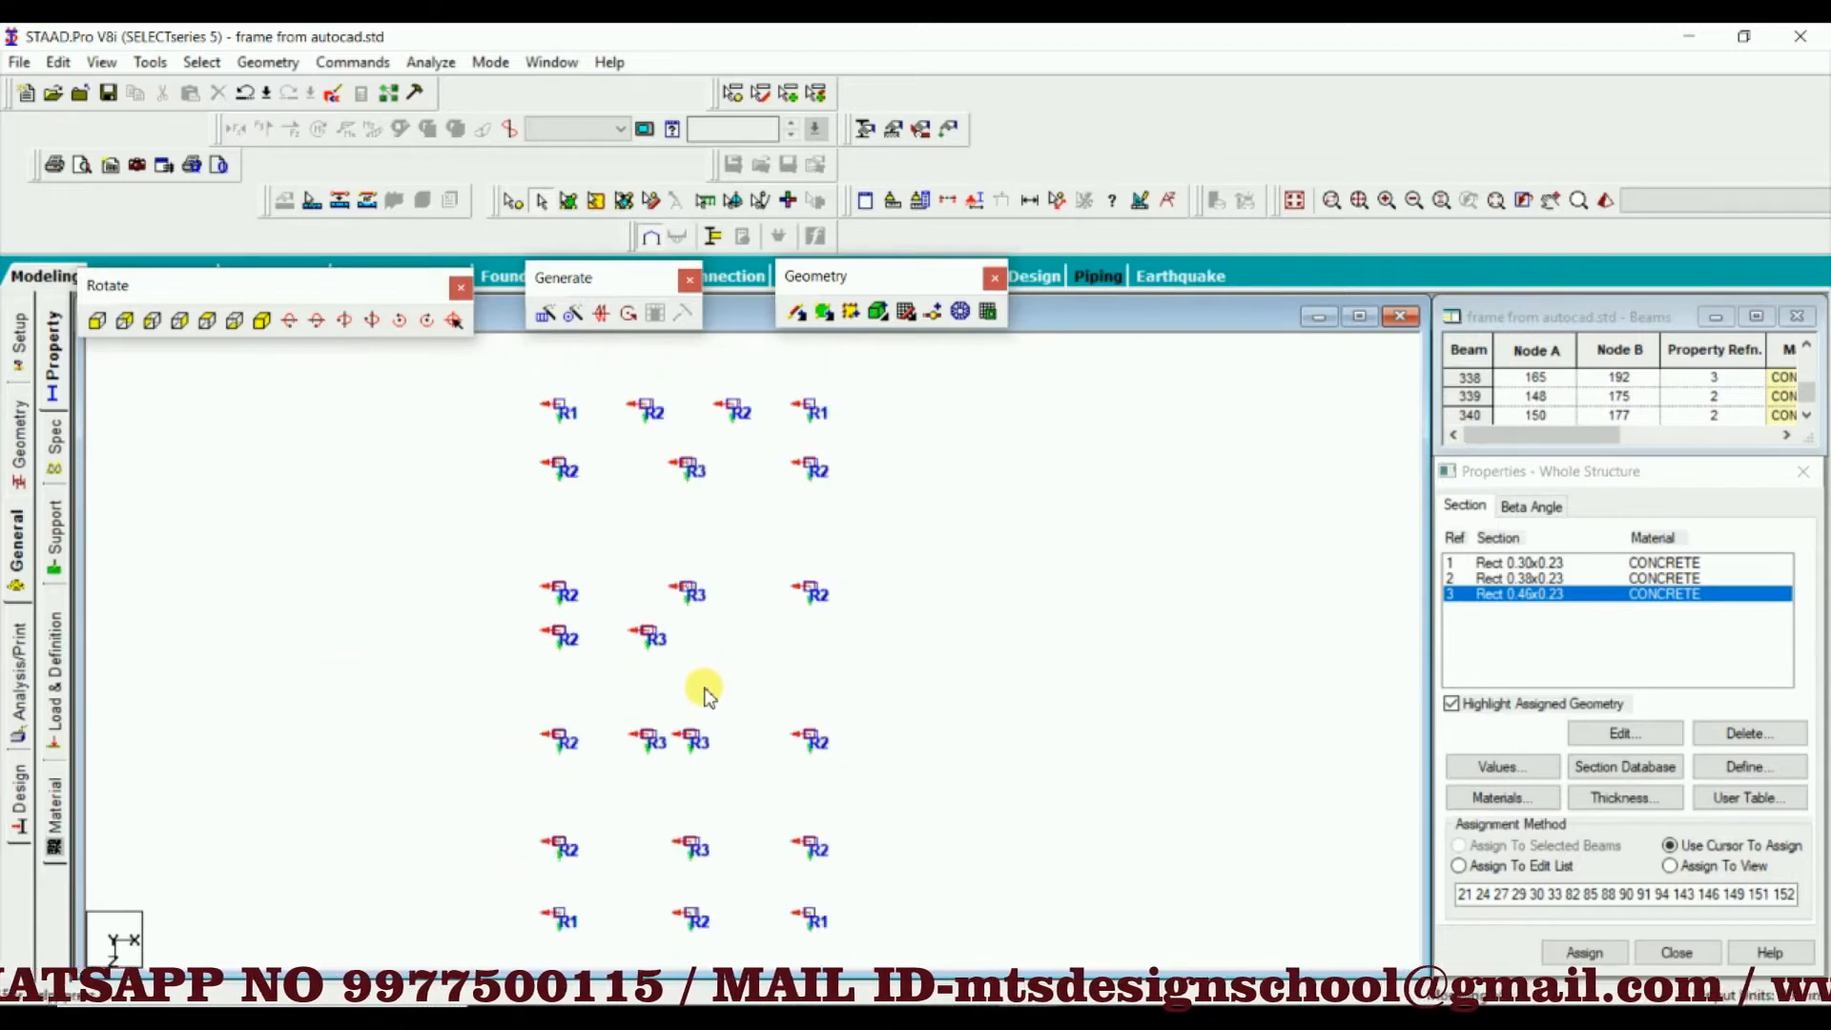
mouse_move(717, 684)
middle_down()
mouse_move(763, 636)
mouse_move(748, 678)
middle_up()
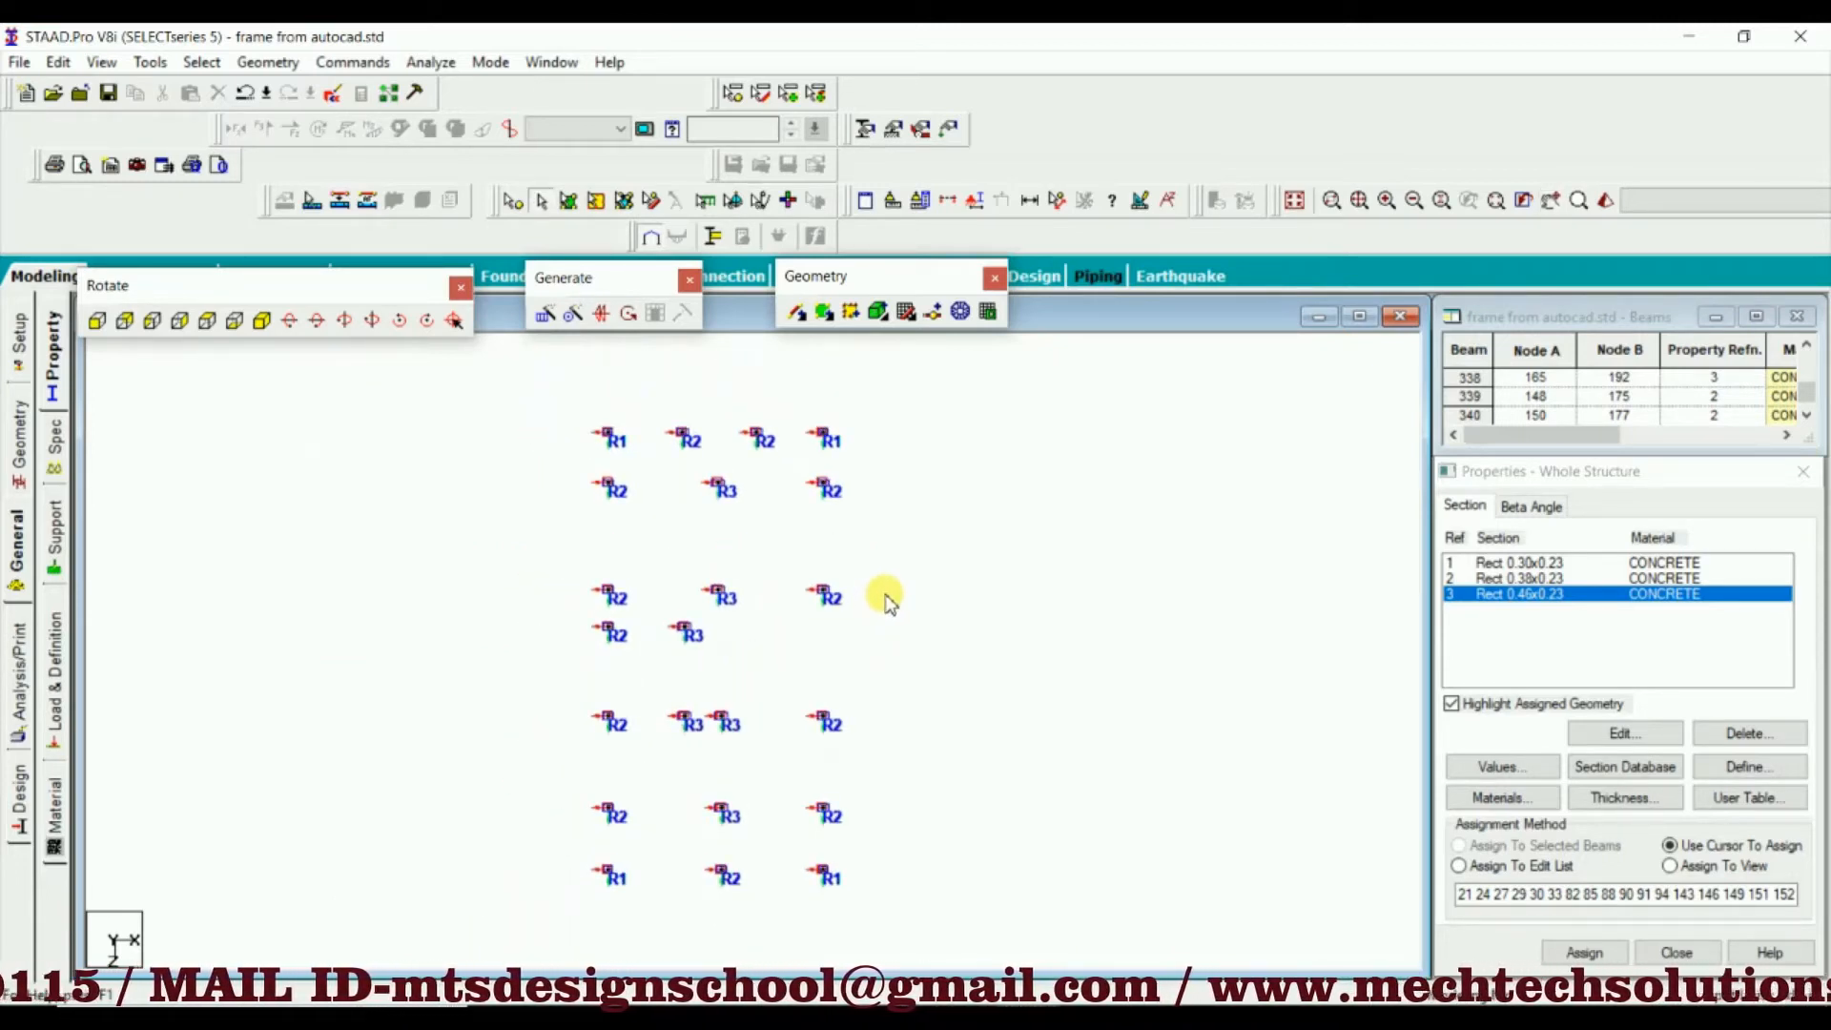
Turn off the Beam Orientation labels and check the column section outlines in plan
right_click(914, 546)
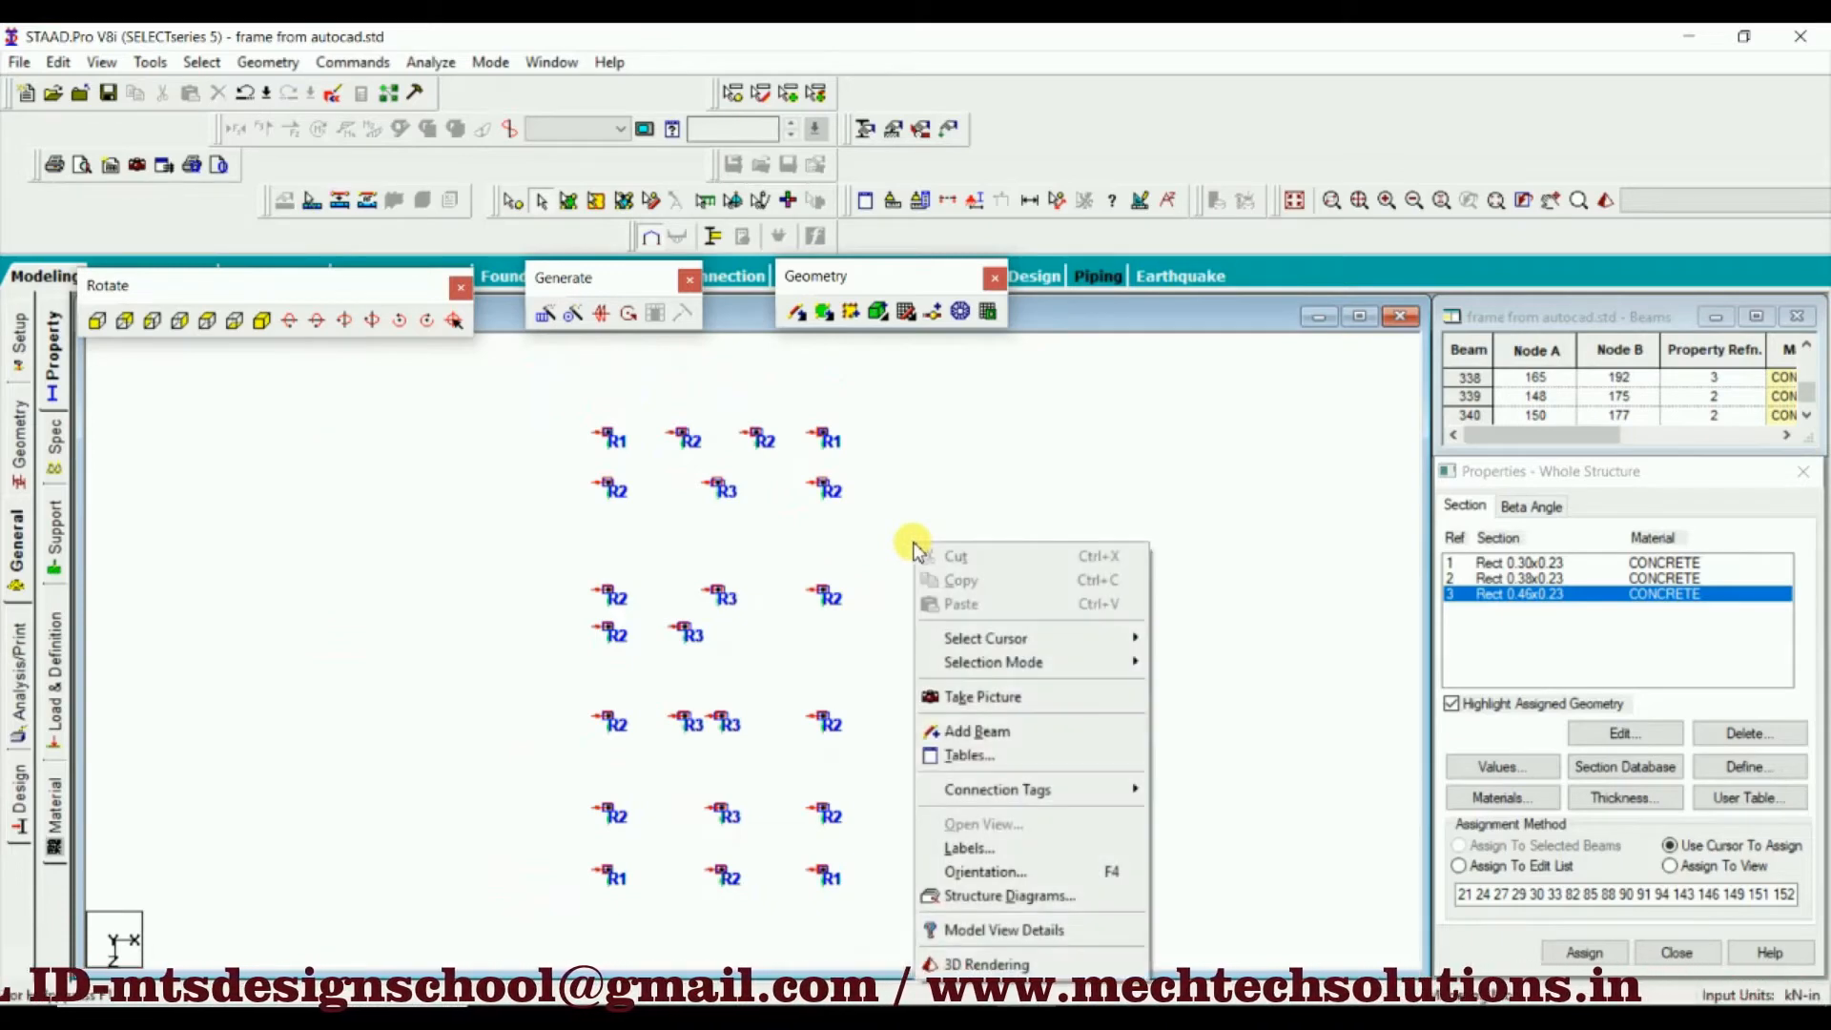
click(1009, 847)
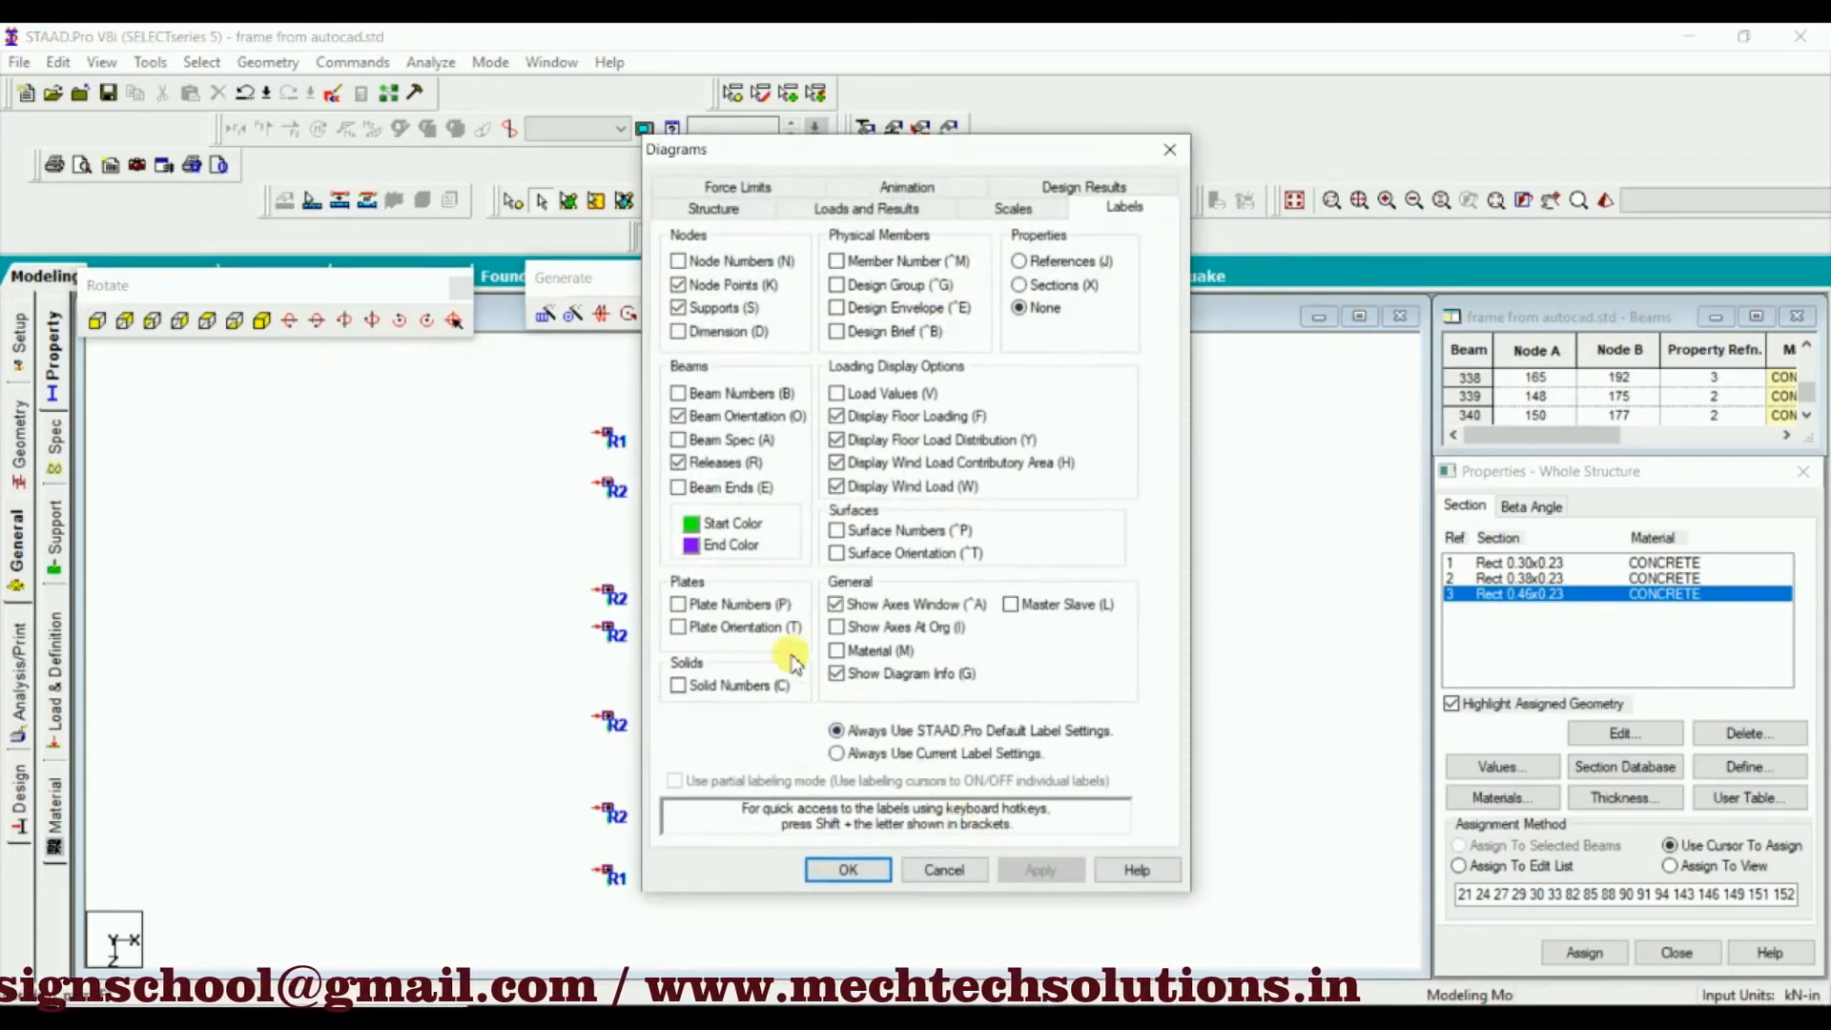
click(678, 416)
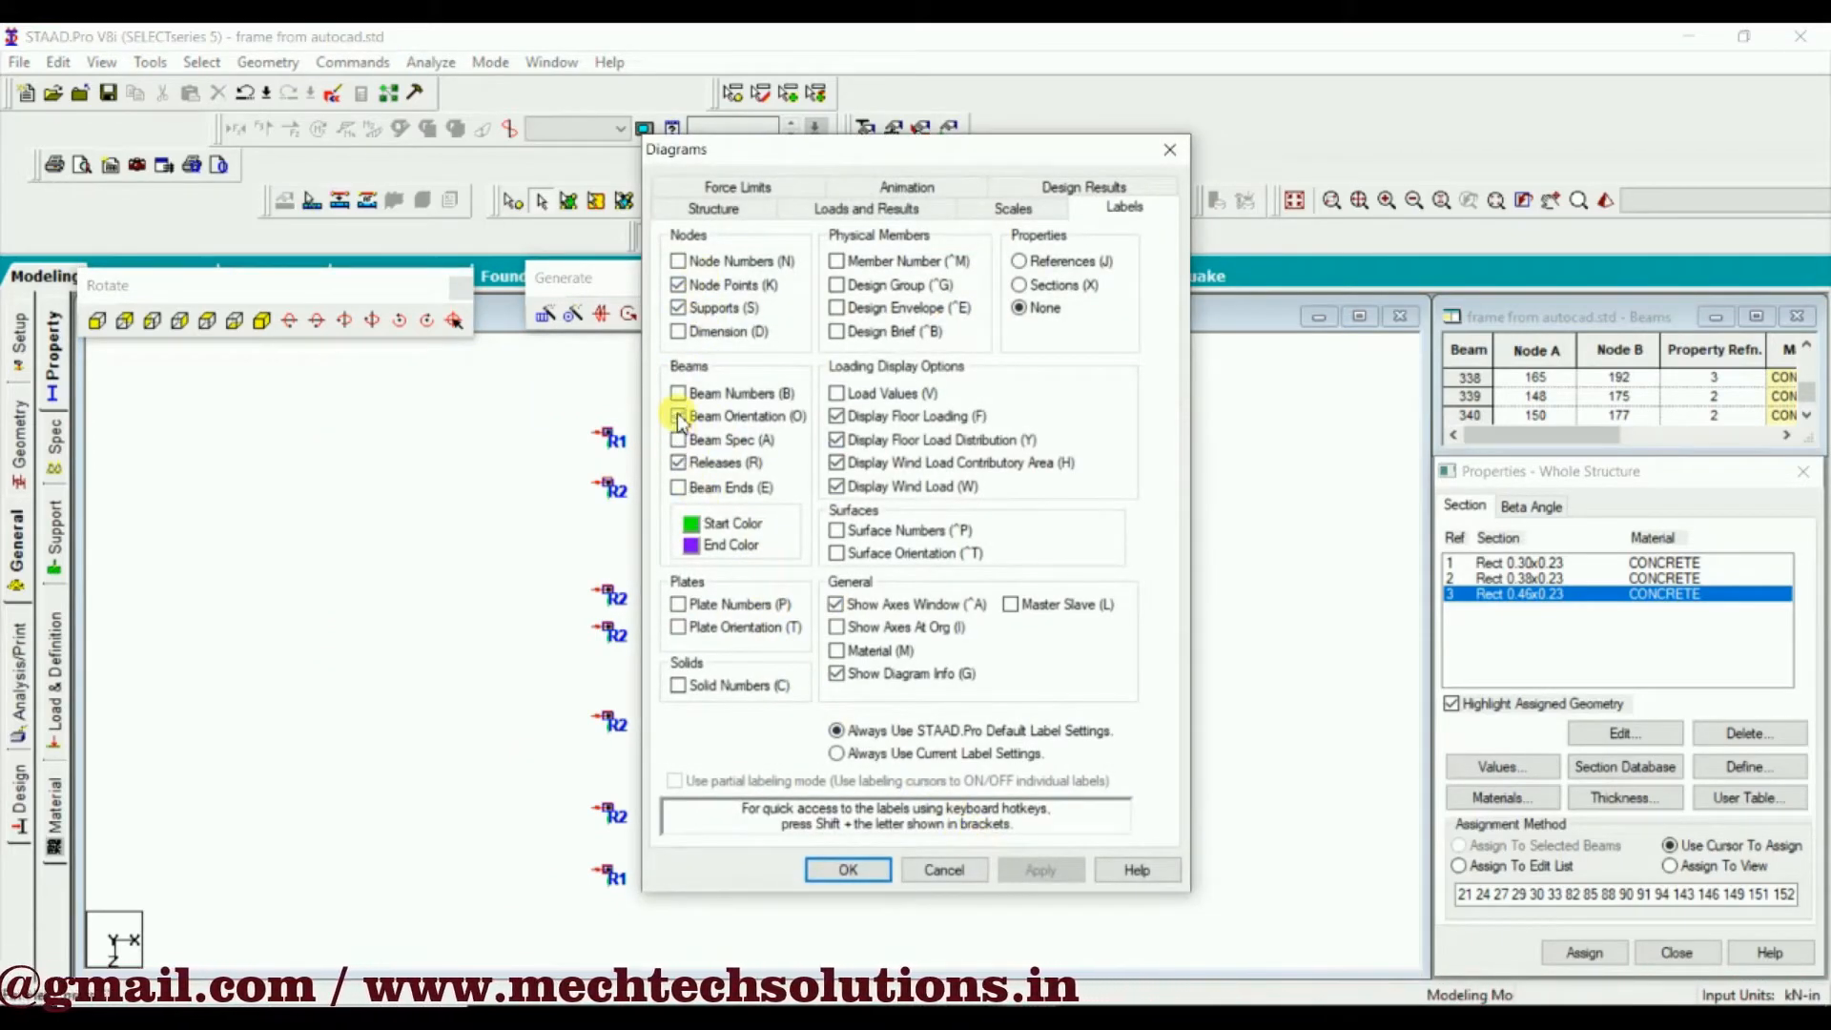
click(1040, 869)
click(941, 870)
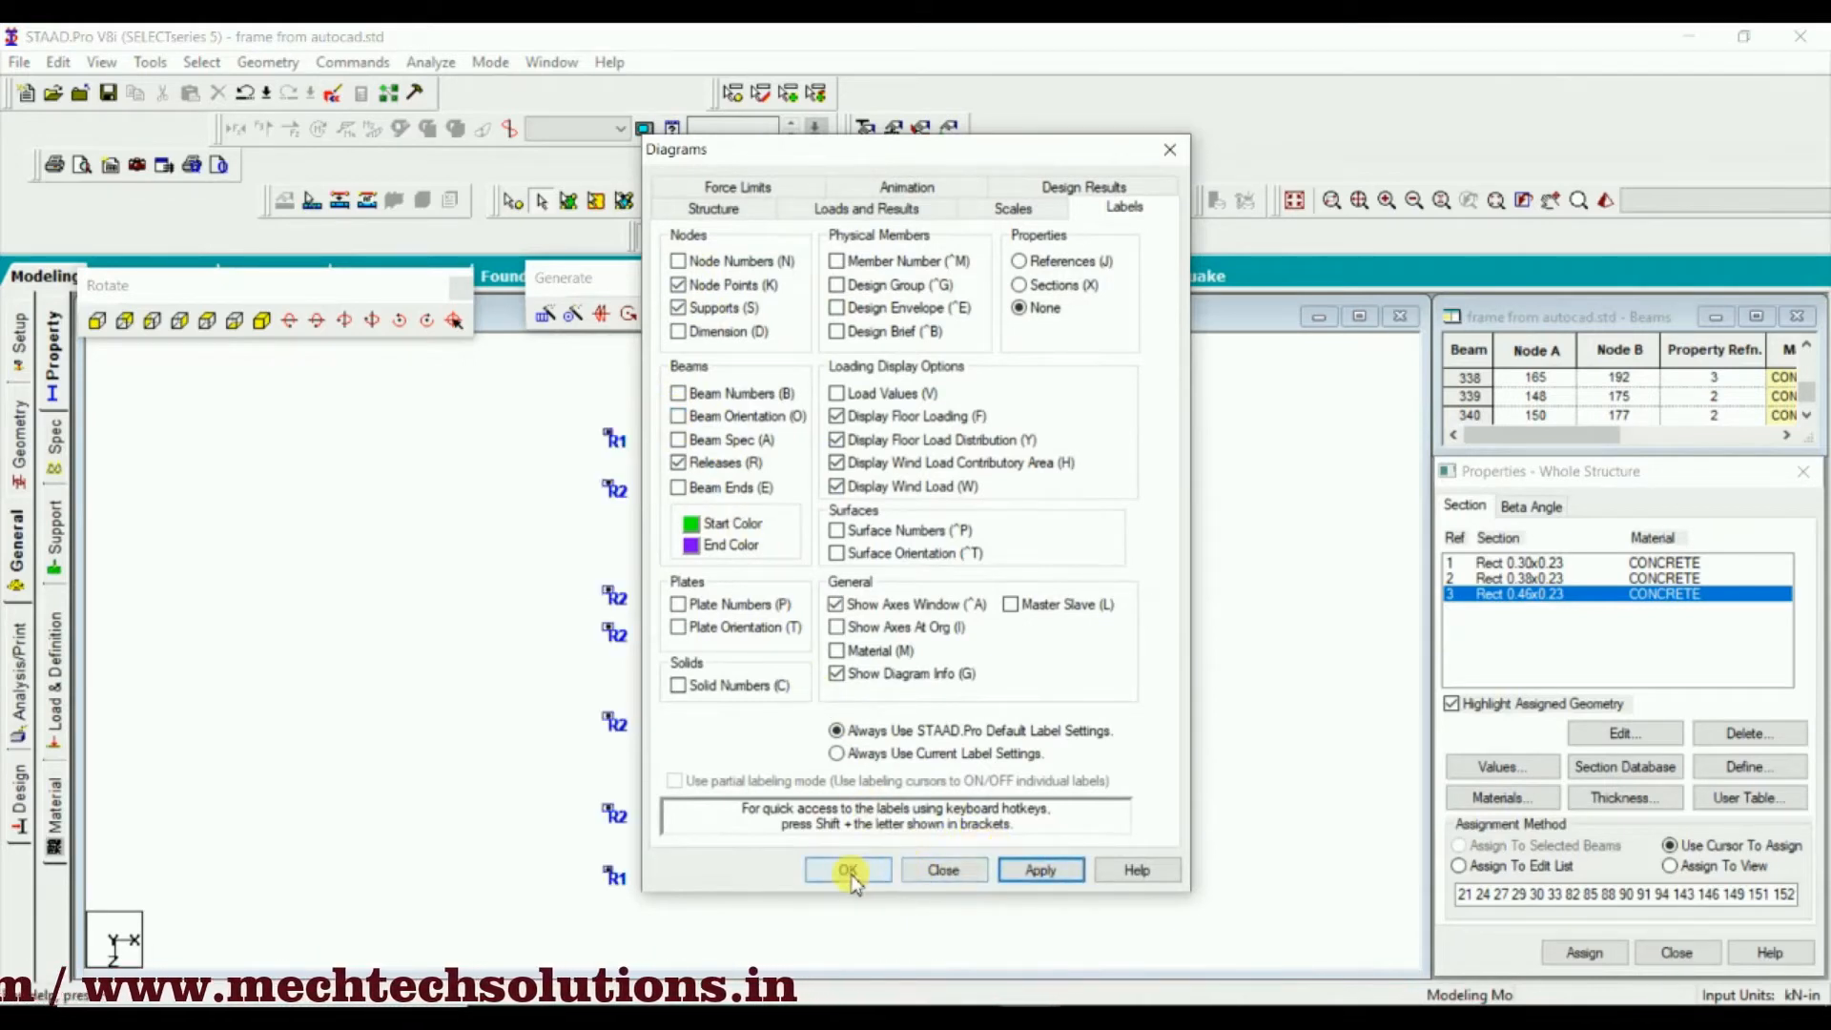
scroll(710, 620, up, 2)
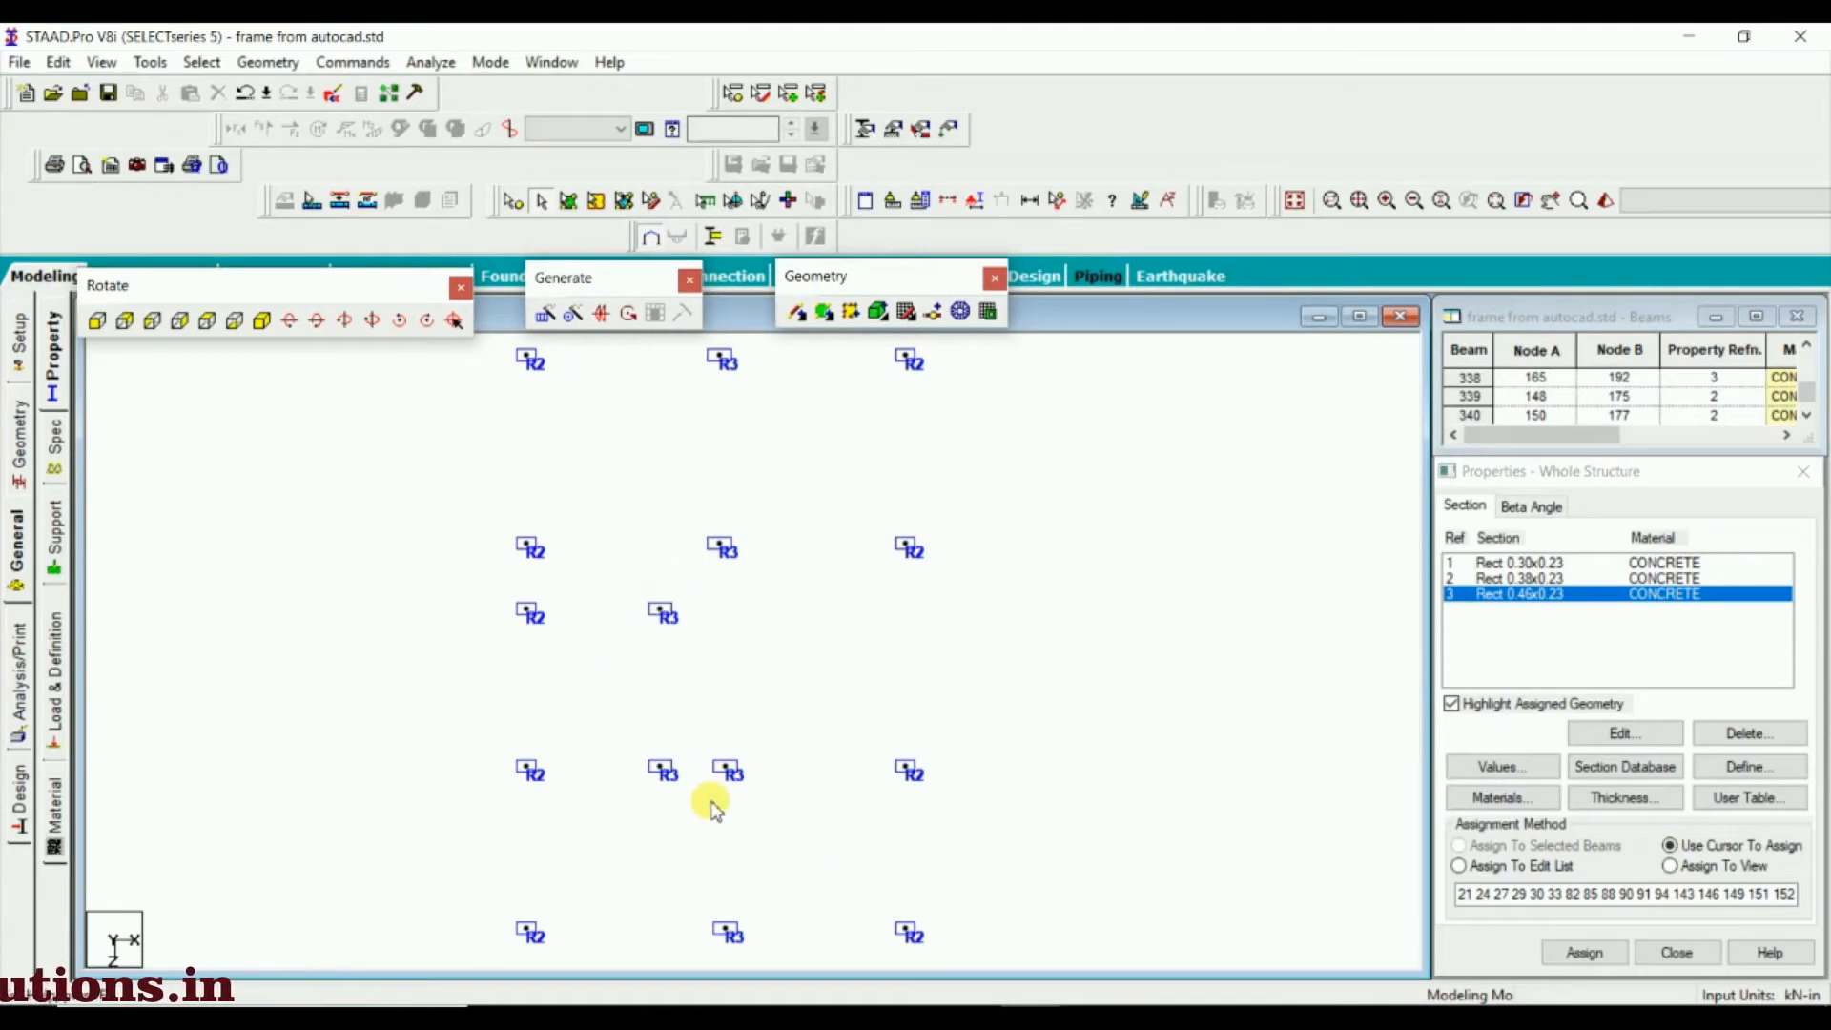
scroll(820, 940, down, 2)
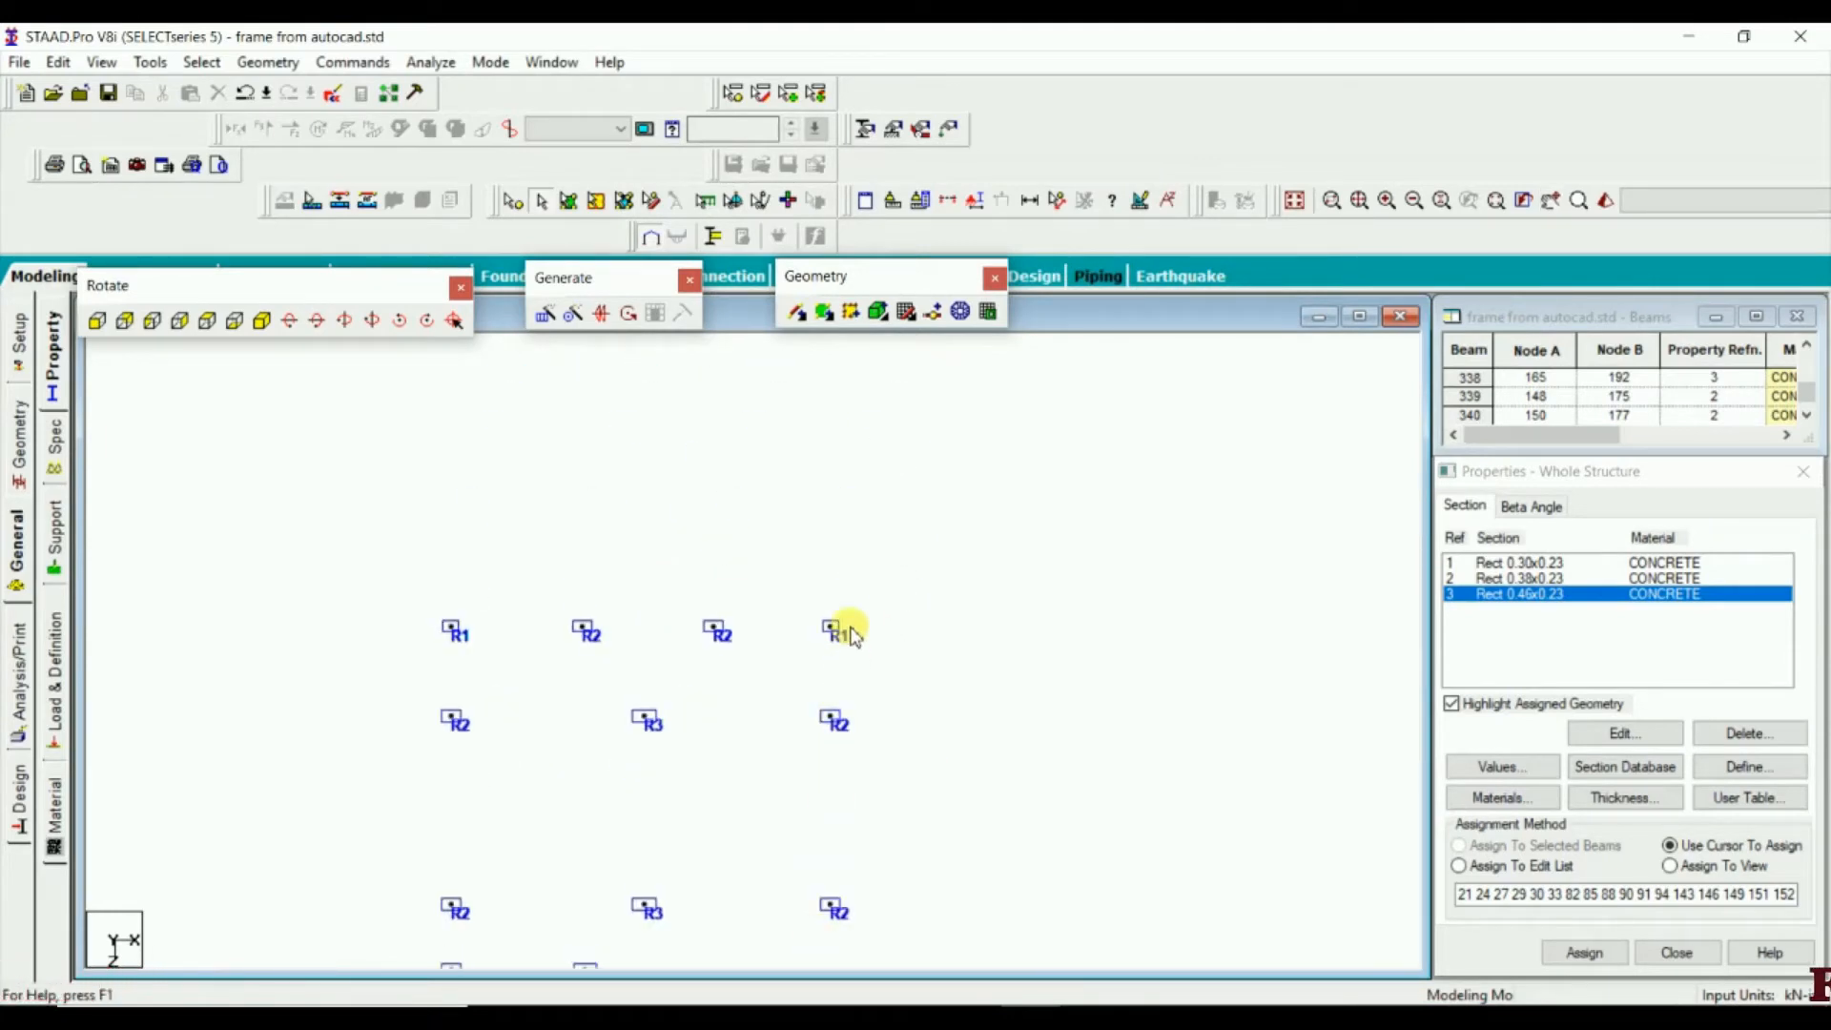
scroll(844, 601, up, 1)
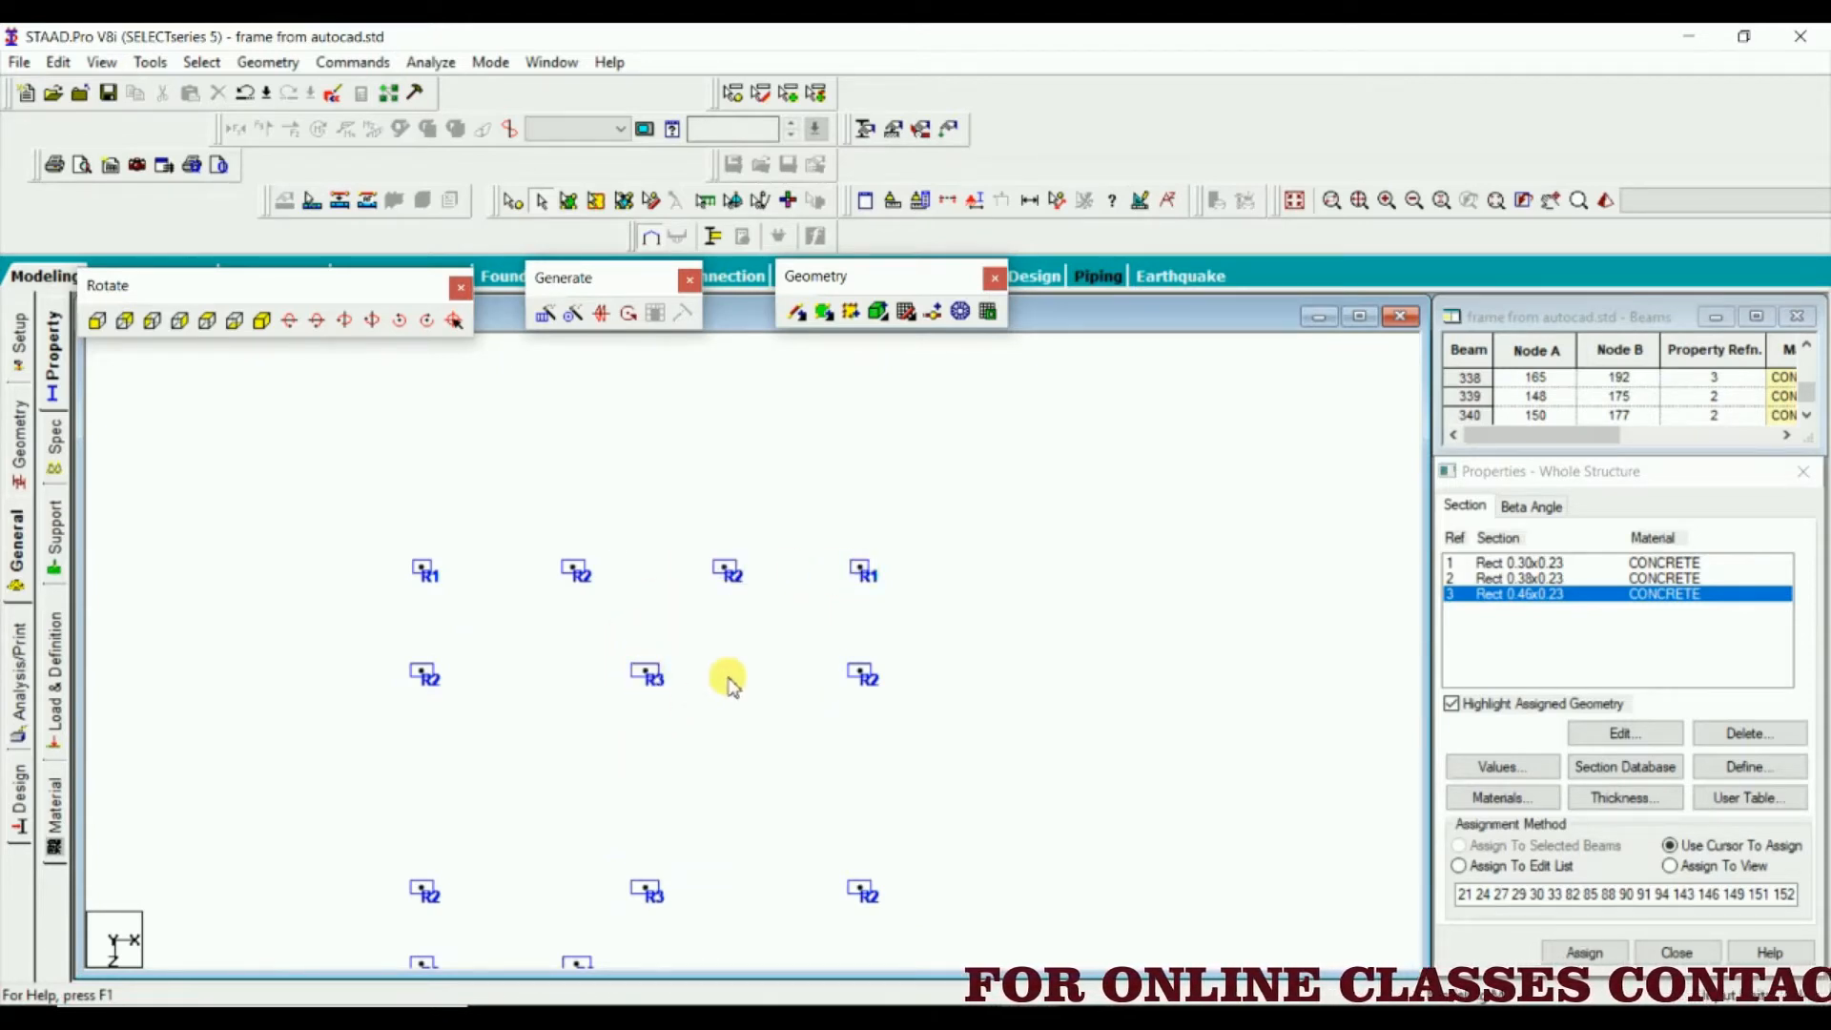
Examine the R1, R2 and R3 column section outlines across the whole plan, from the rear row to the front row
scroll(727, 682, down, 3)
middle_drag(723, 744, 817, 498)
scroll(817, 505, down, 3)
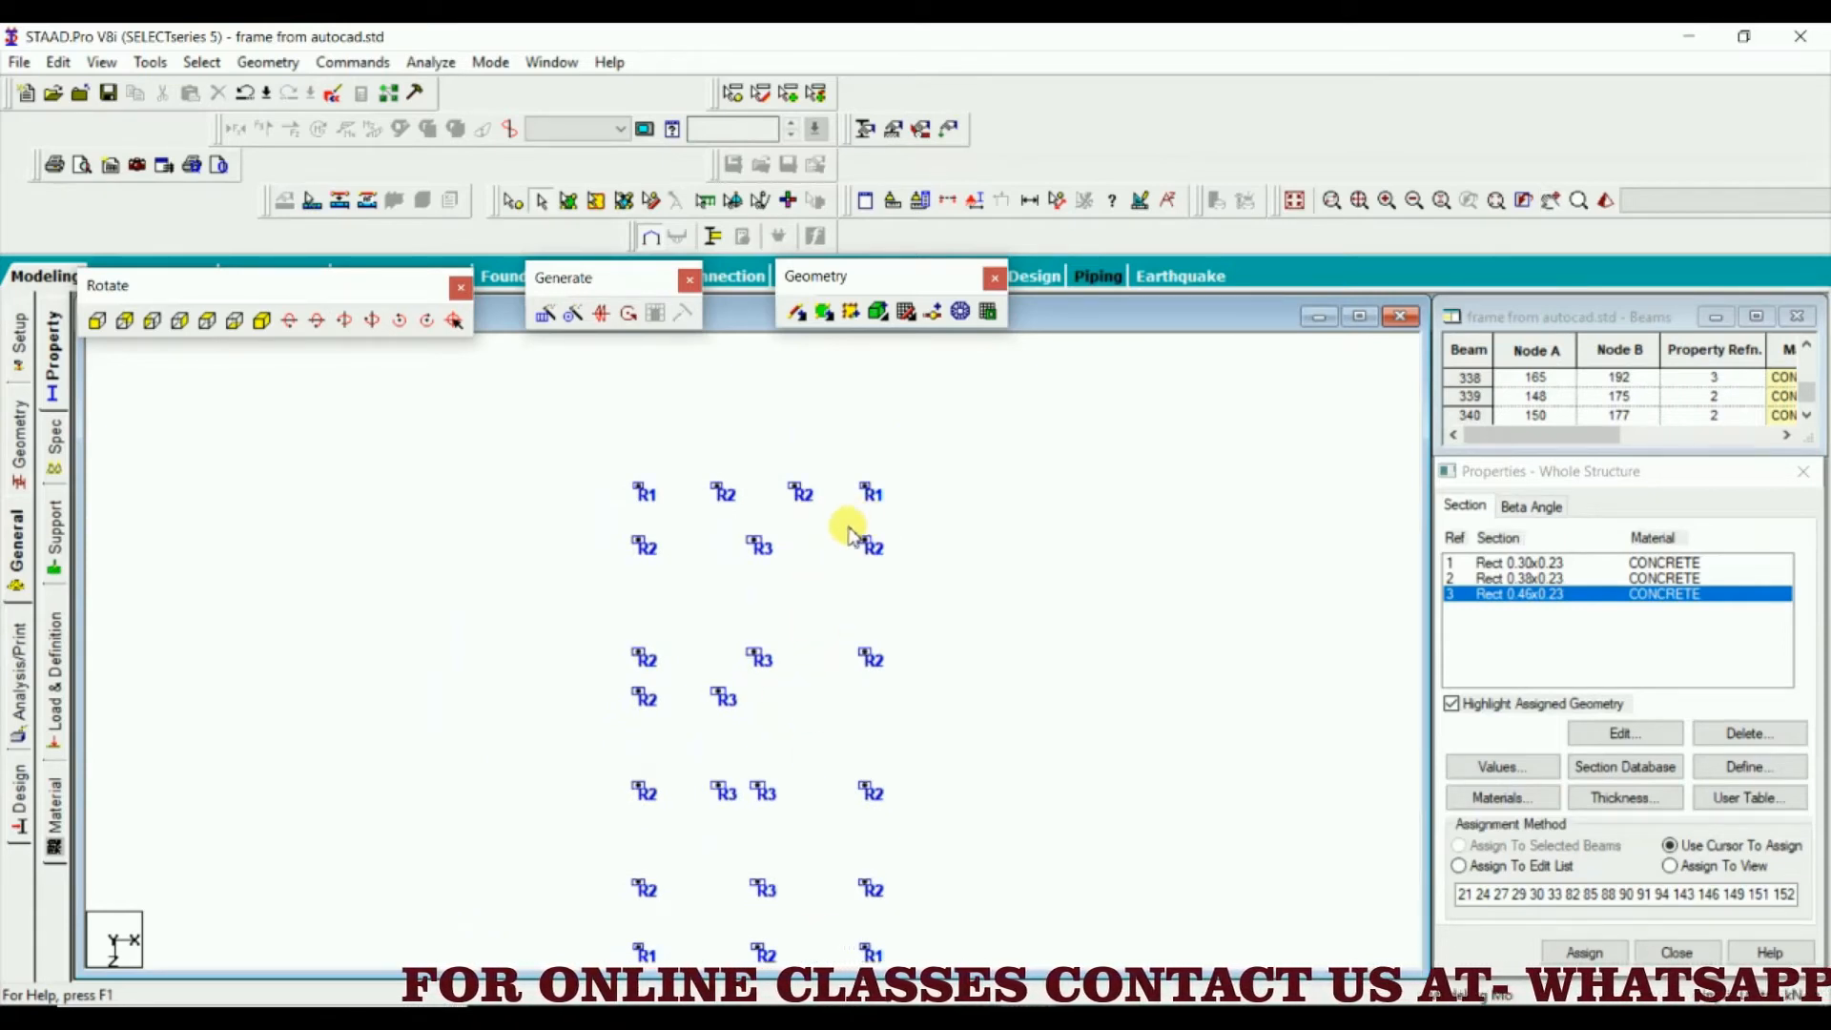
scroll(849, 534, up, 2)
scroll(931, 449, up, 3)
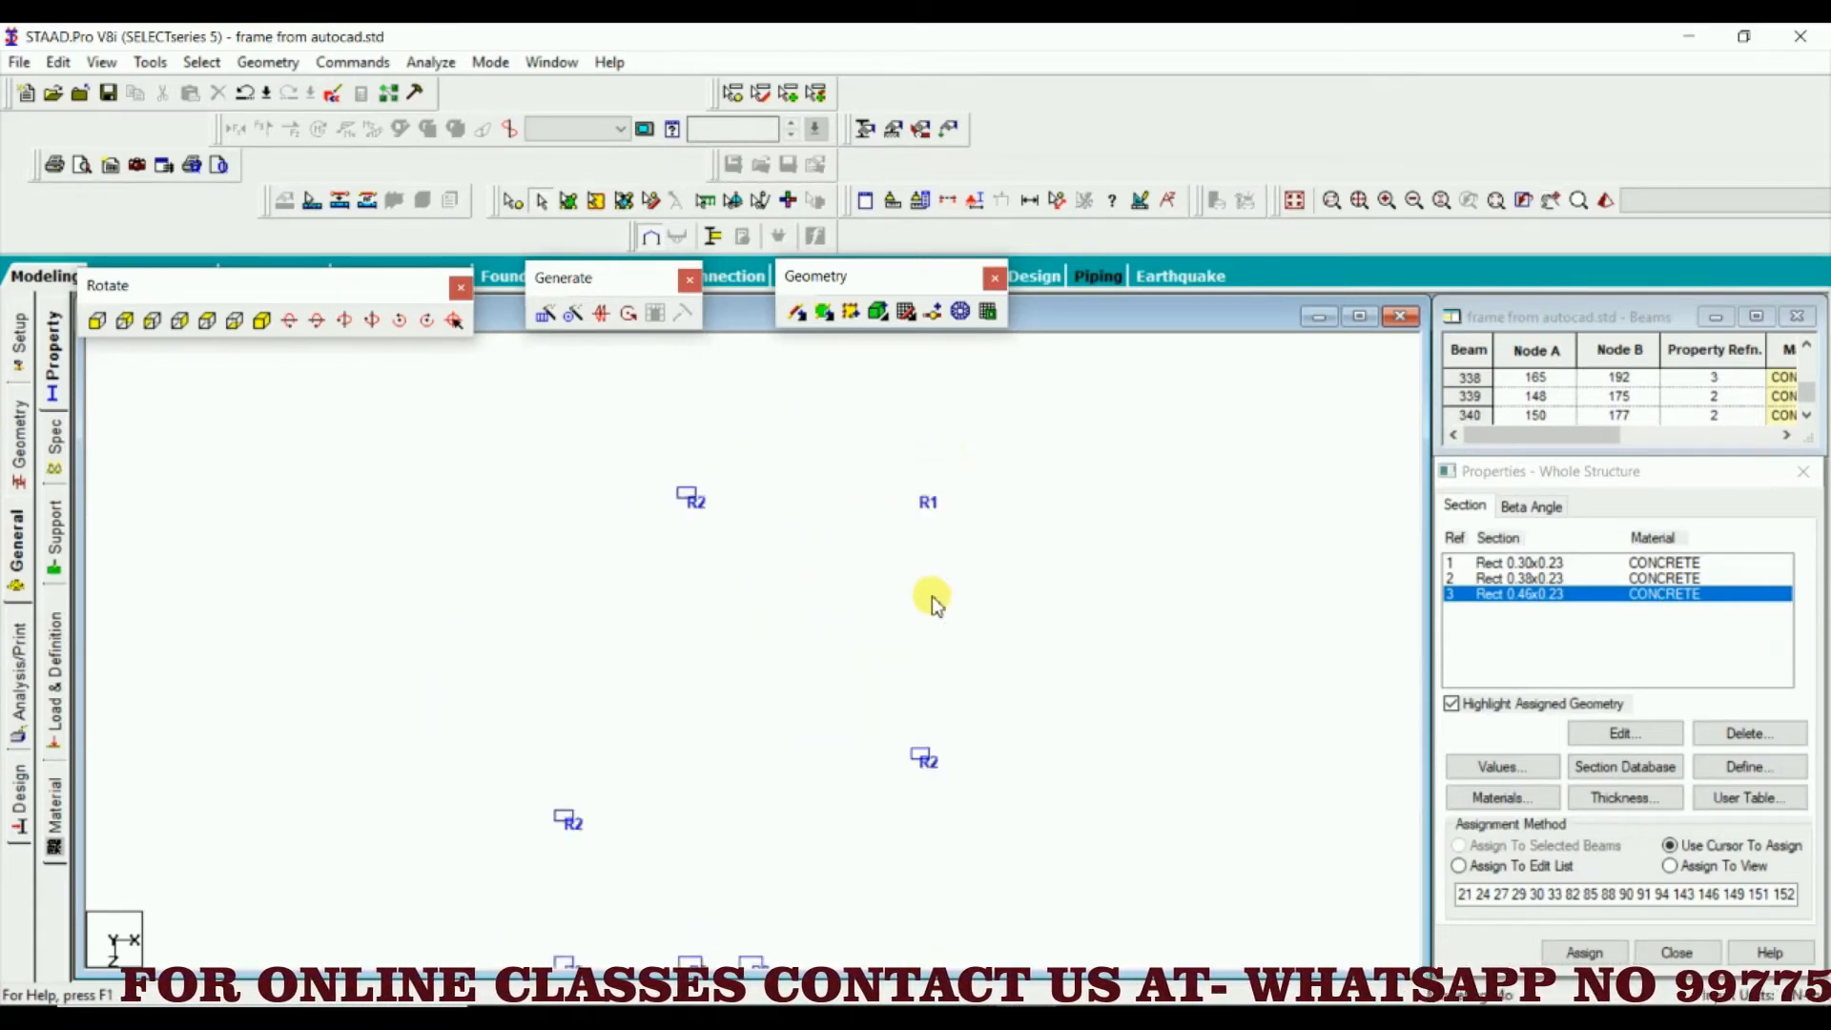
scroll(932, 581, down, 2)
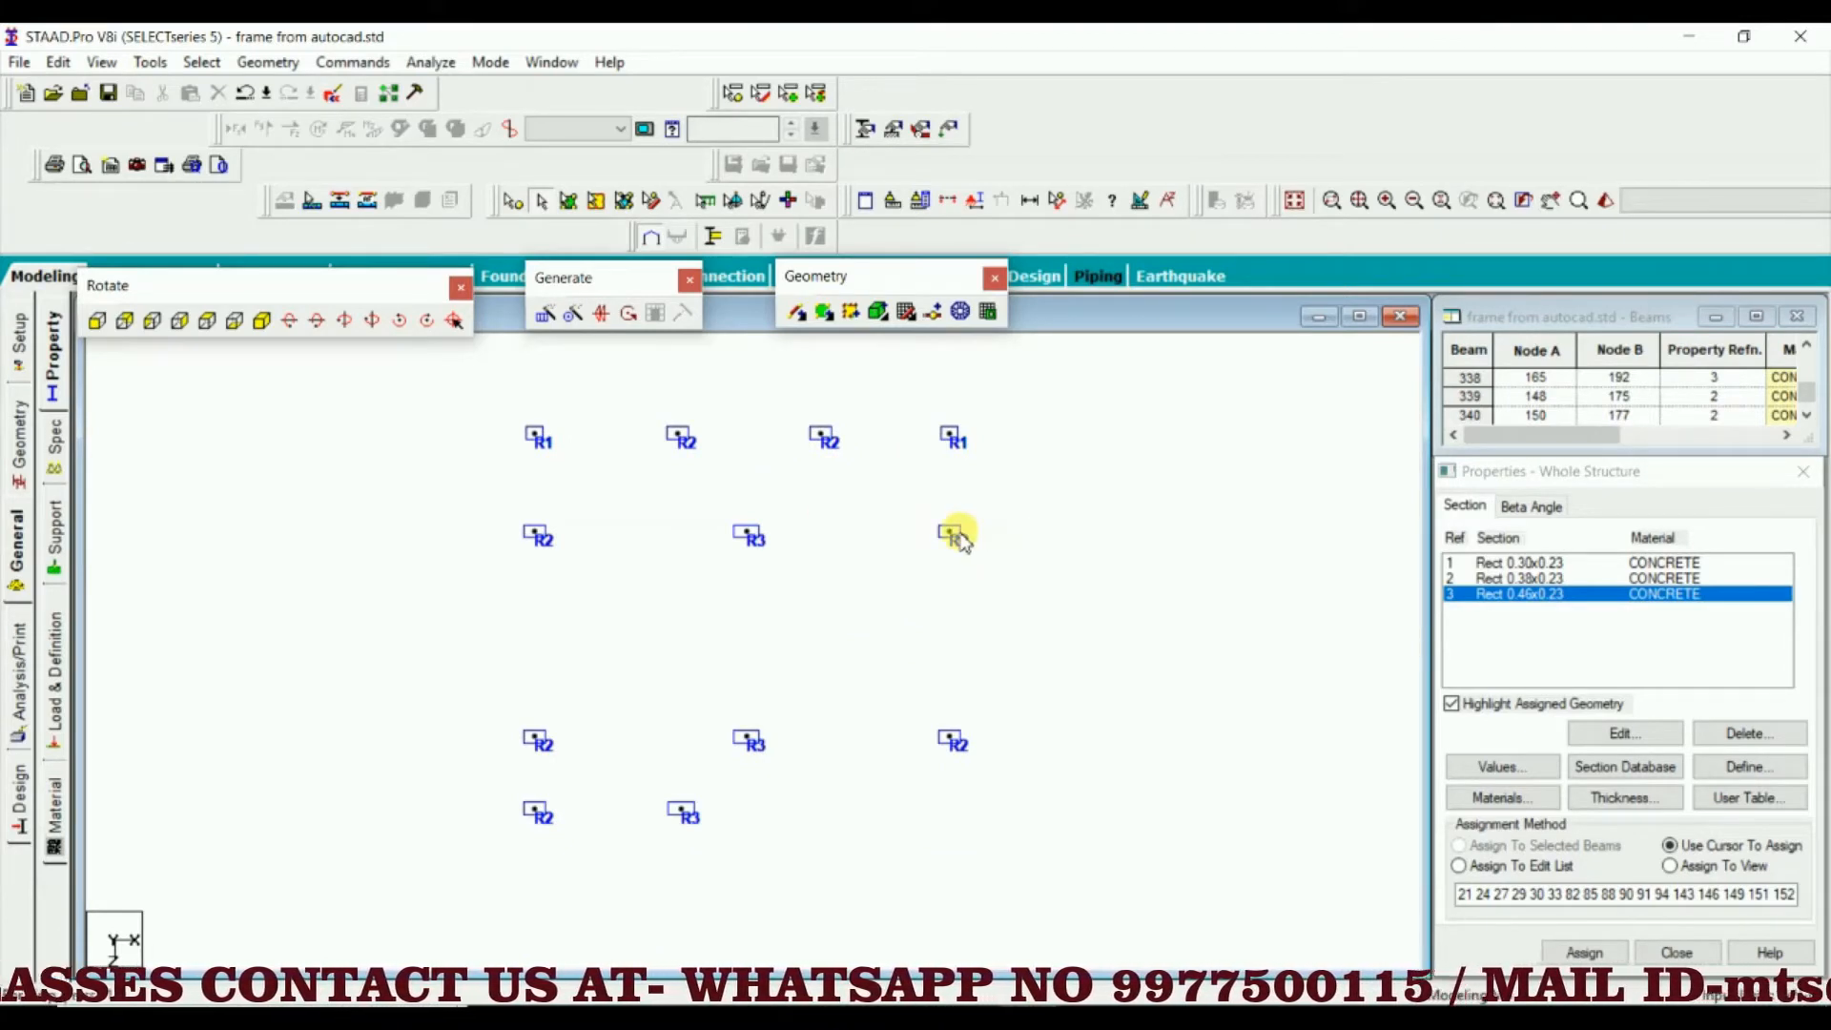
scroll(801, 576, down, 3)
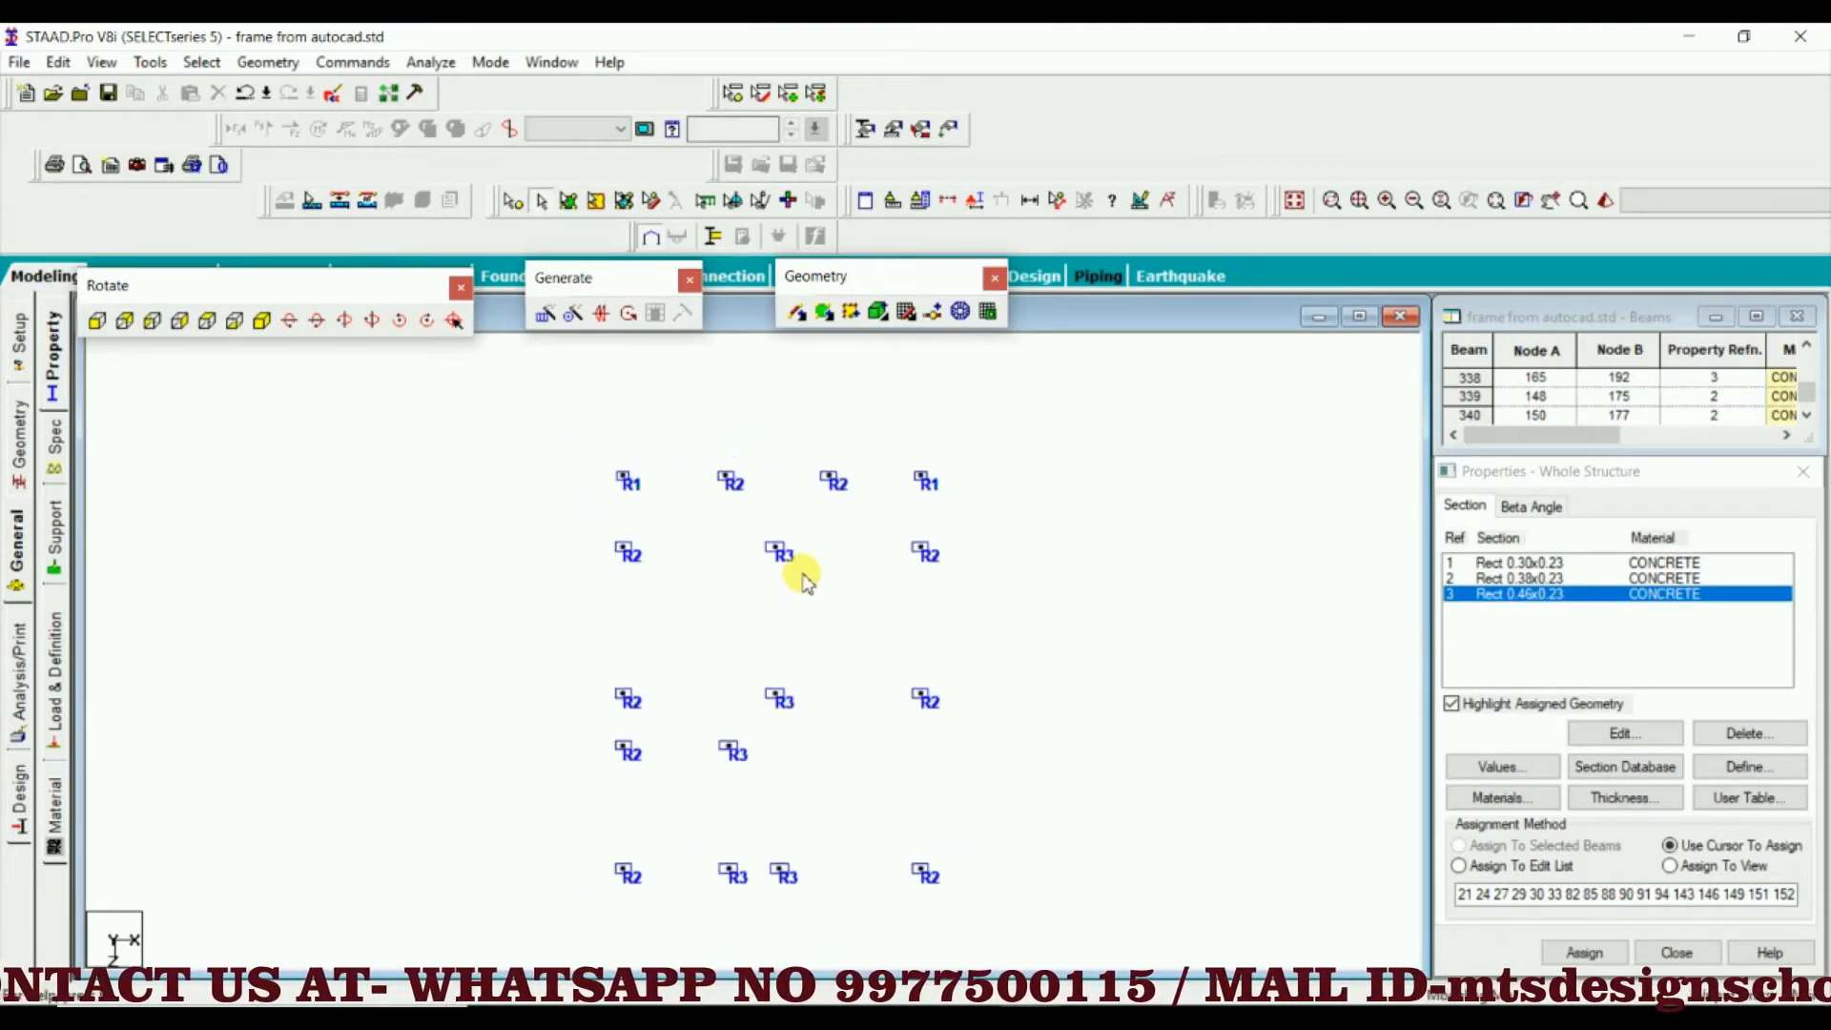
scroll(801, 576, down, 3)
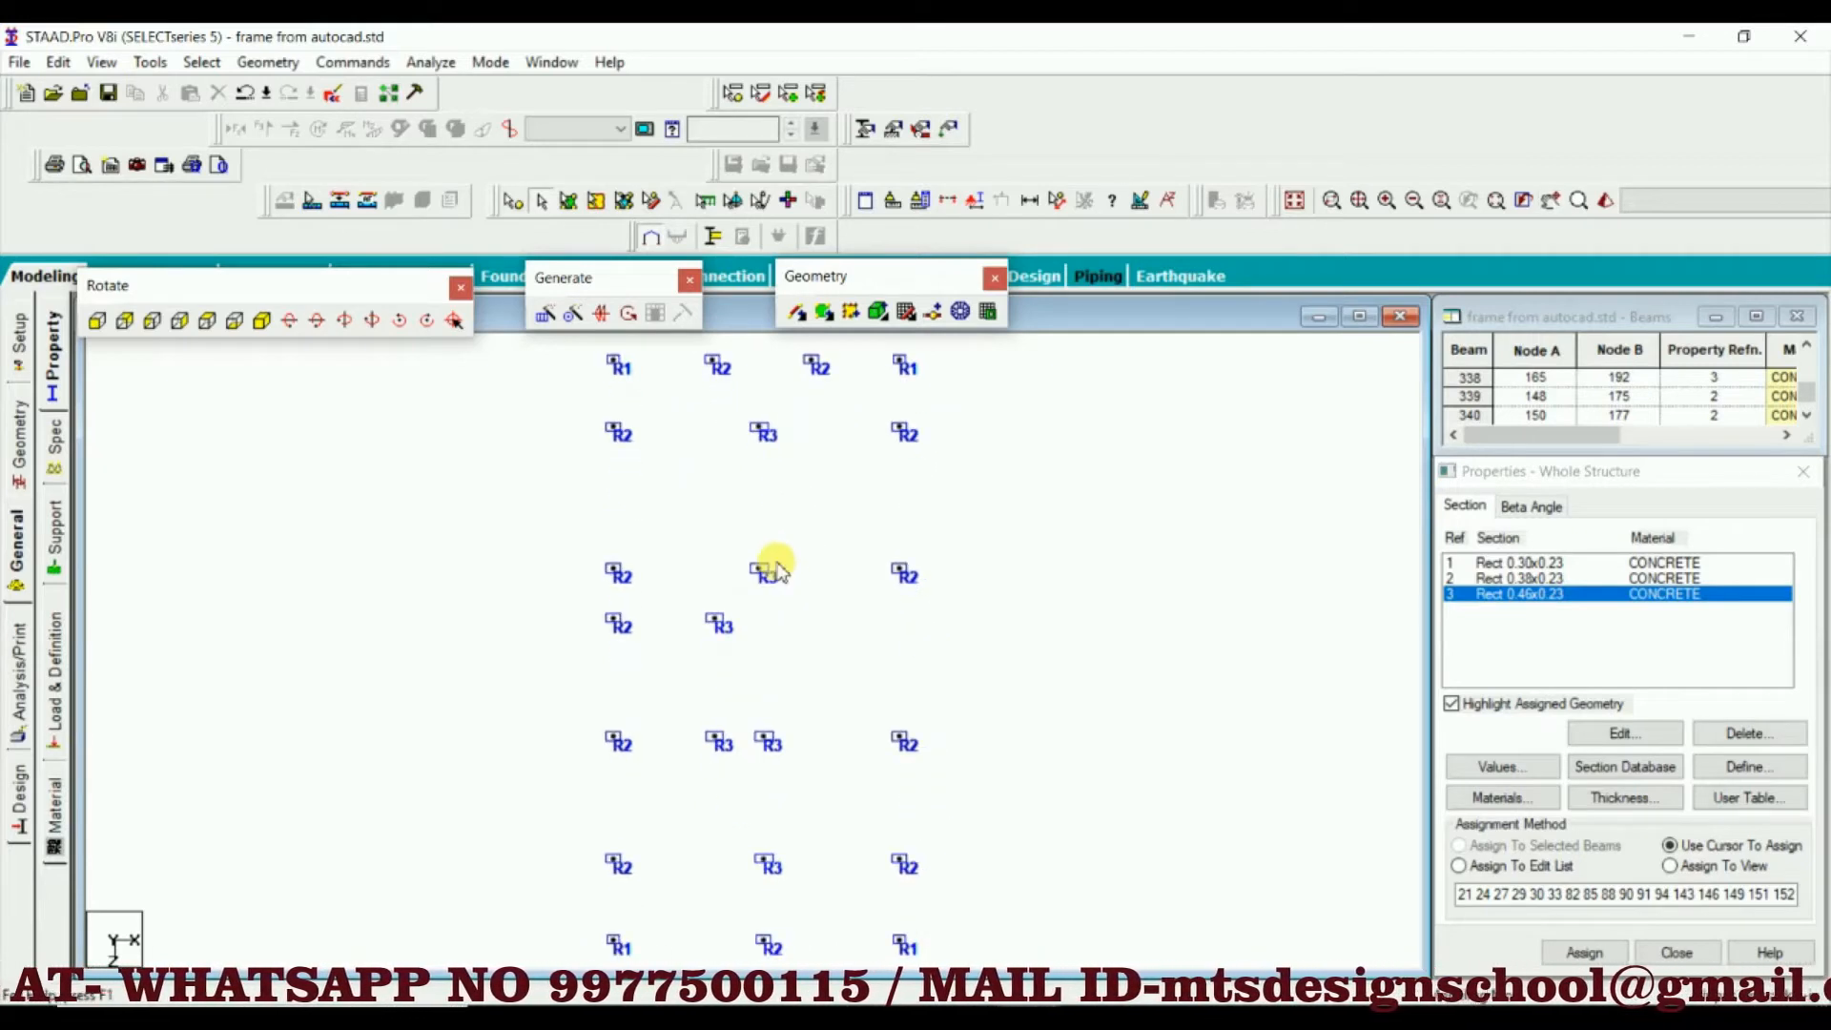
scroll(775, 569, down, 2)
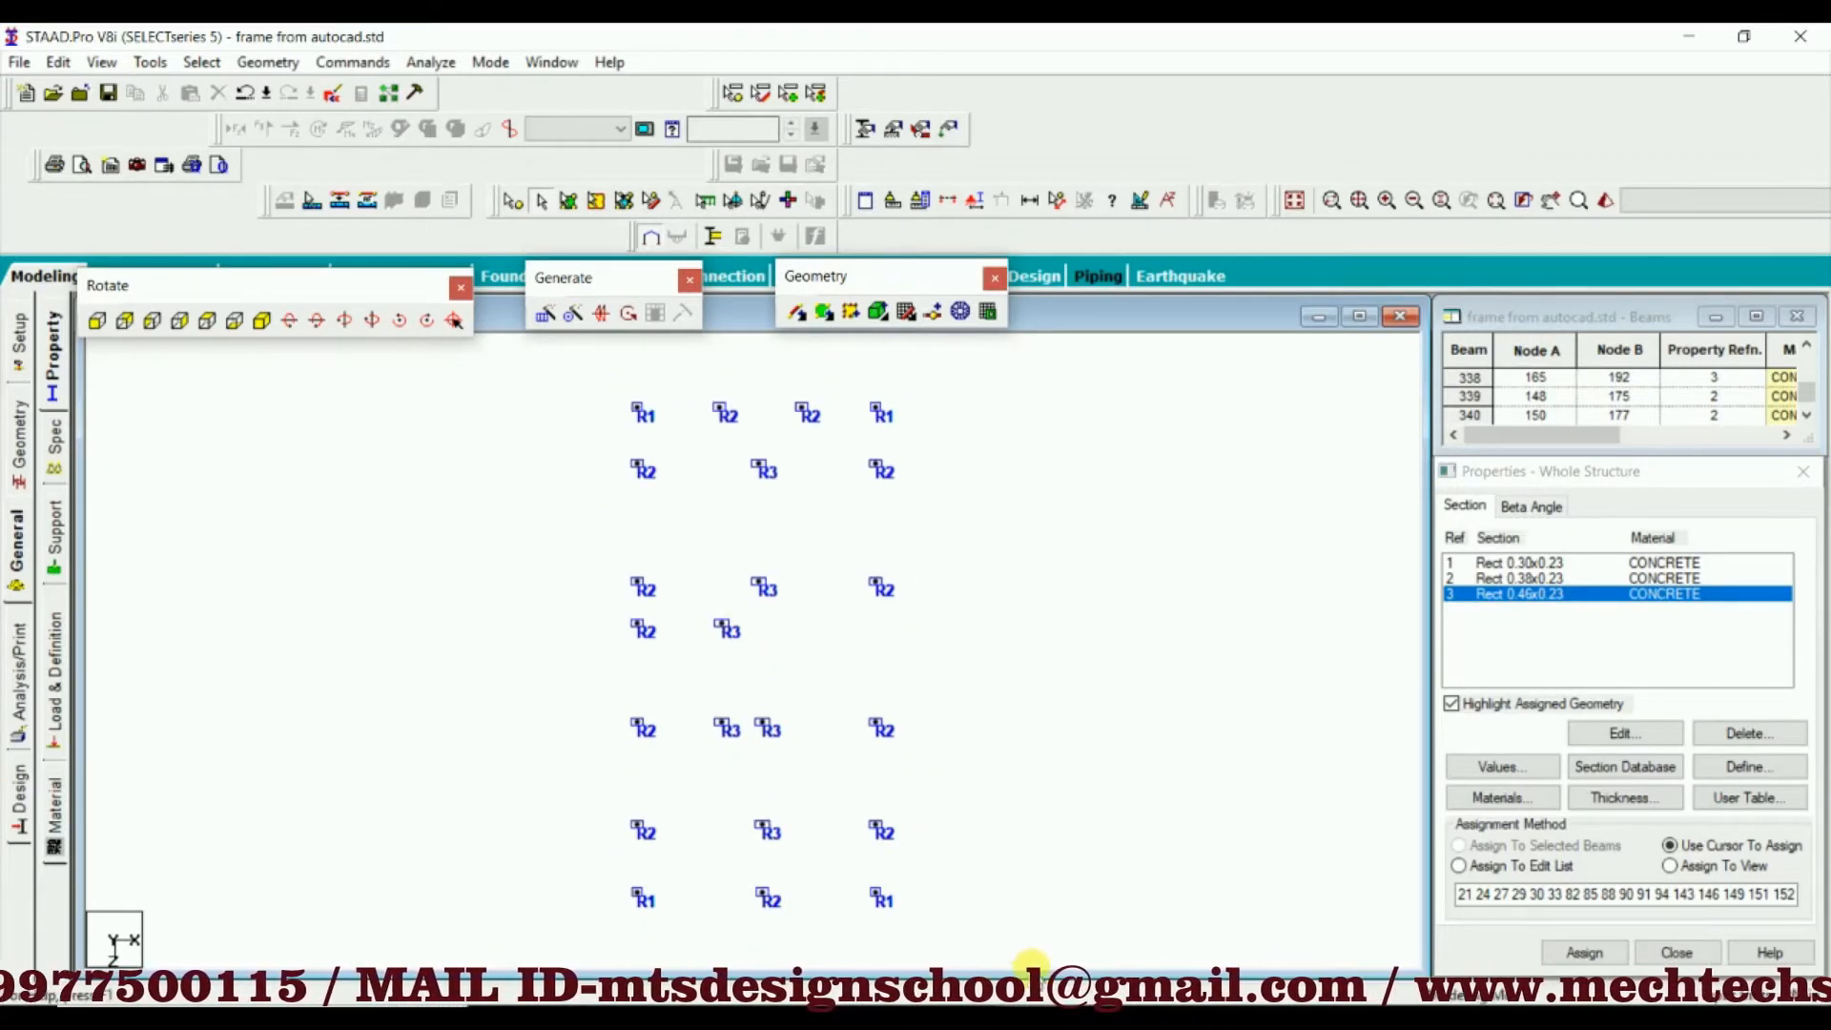
Switch to plan1.dwg in AutoCAD and inspect the columns in the wall along the toilets and rear lawn
mouse_move(1090, 1017)
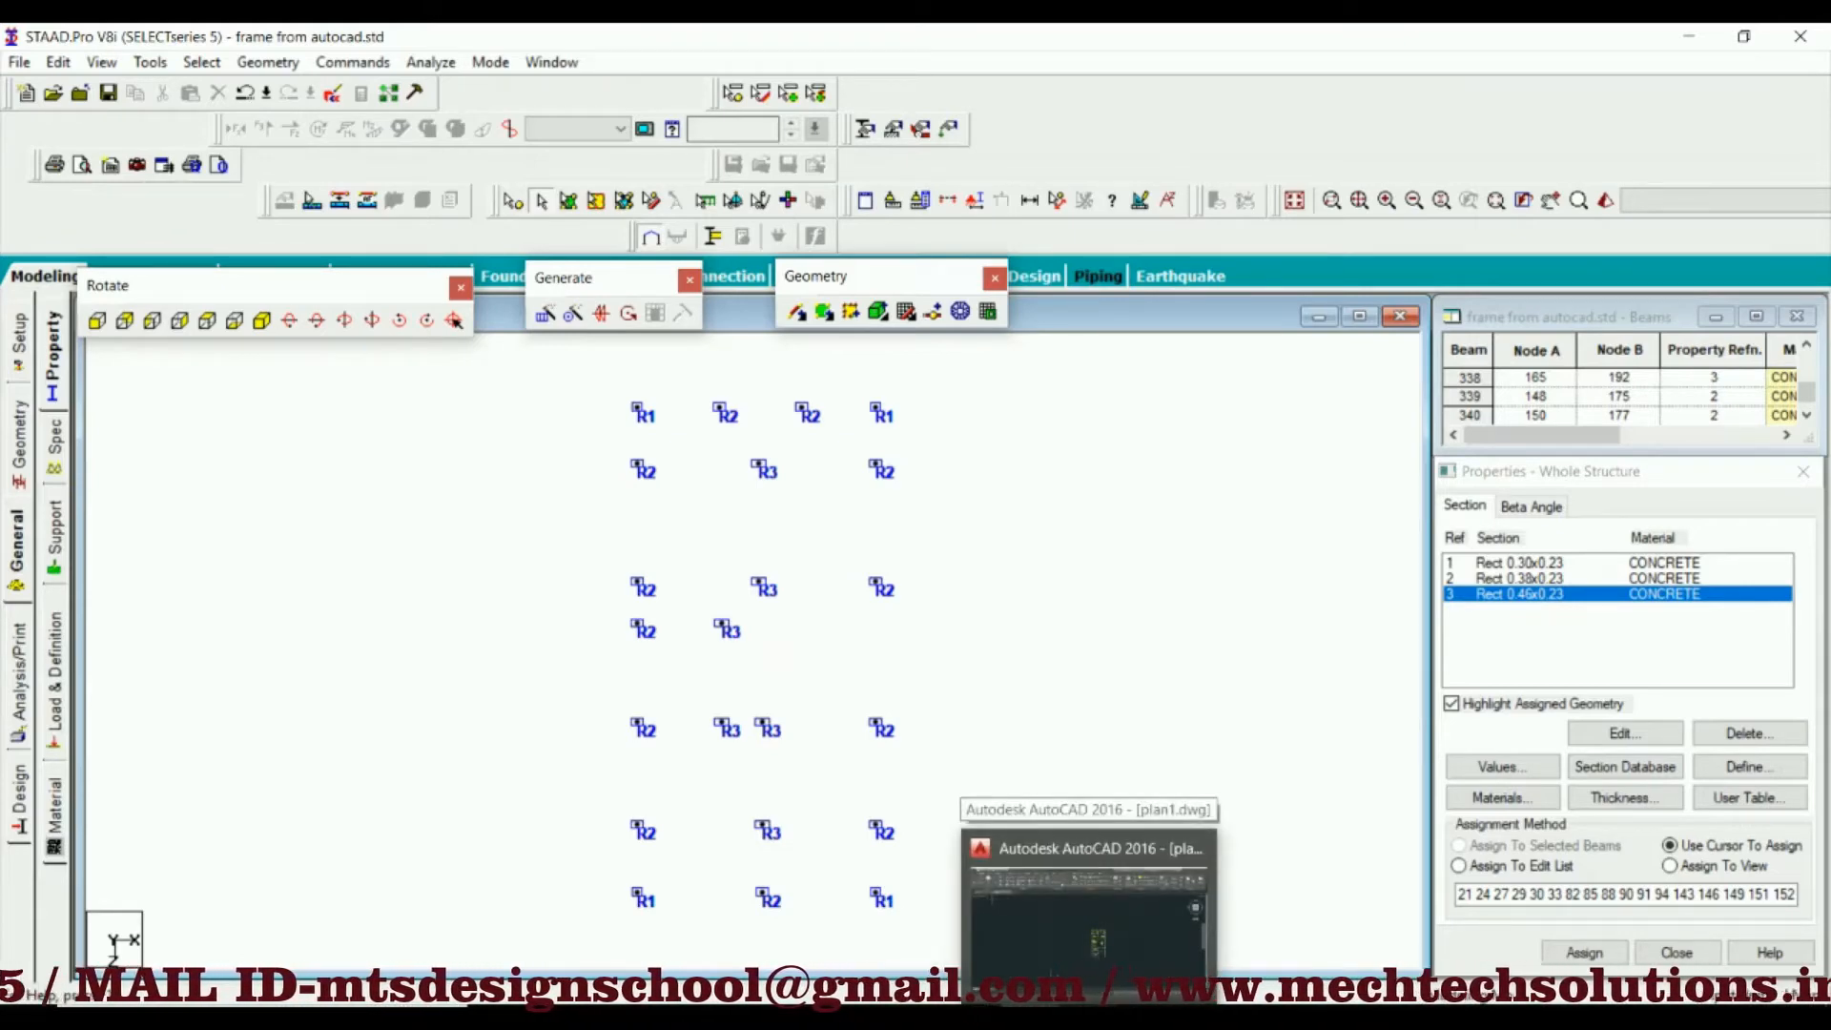
click(1090, 939)
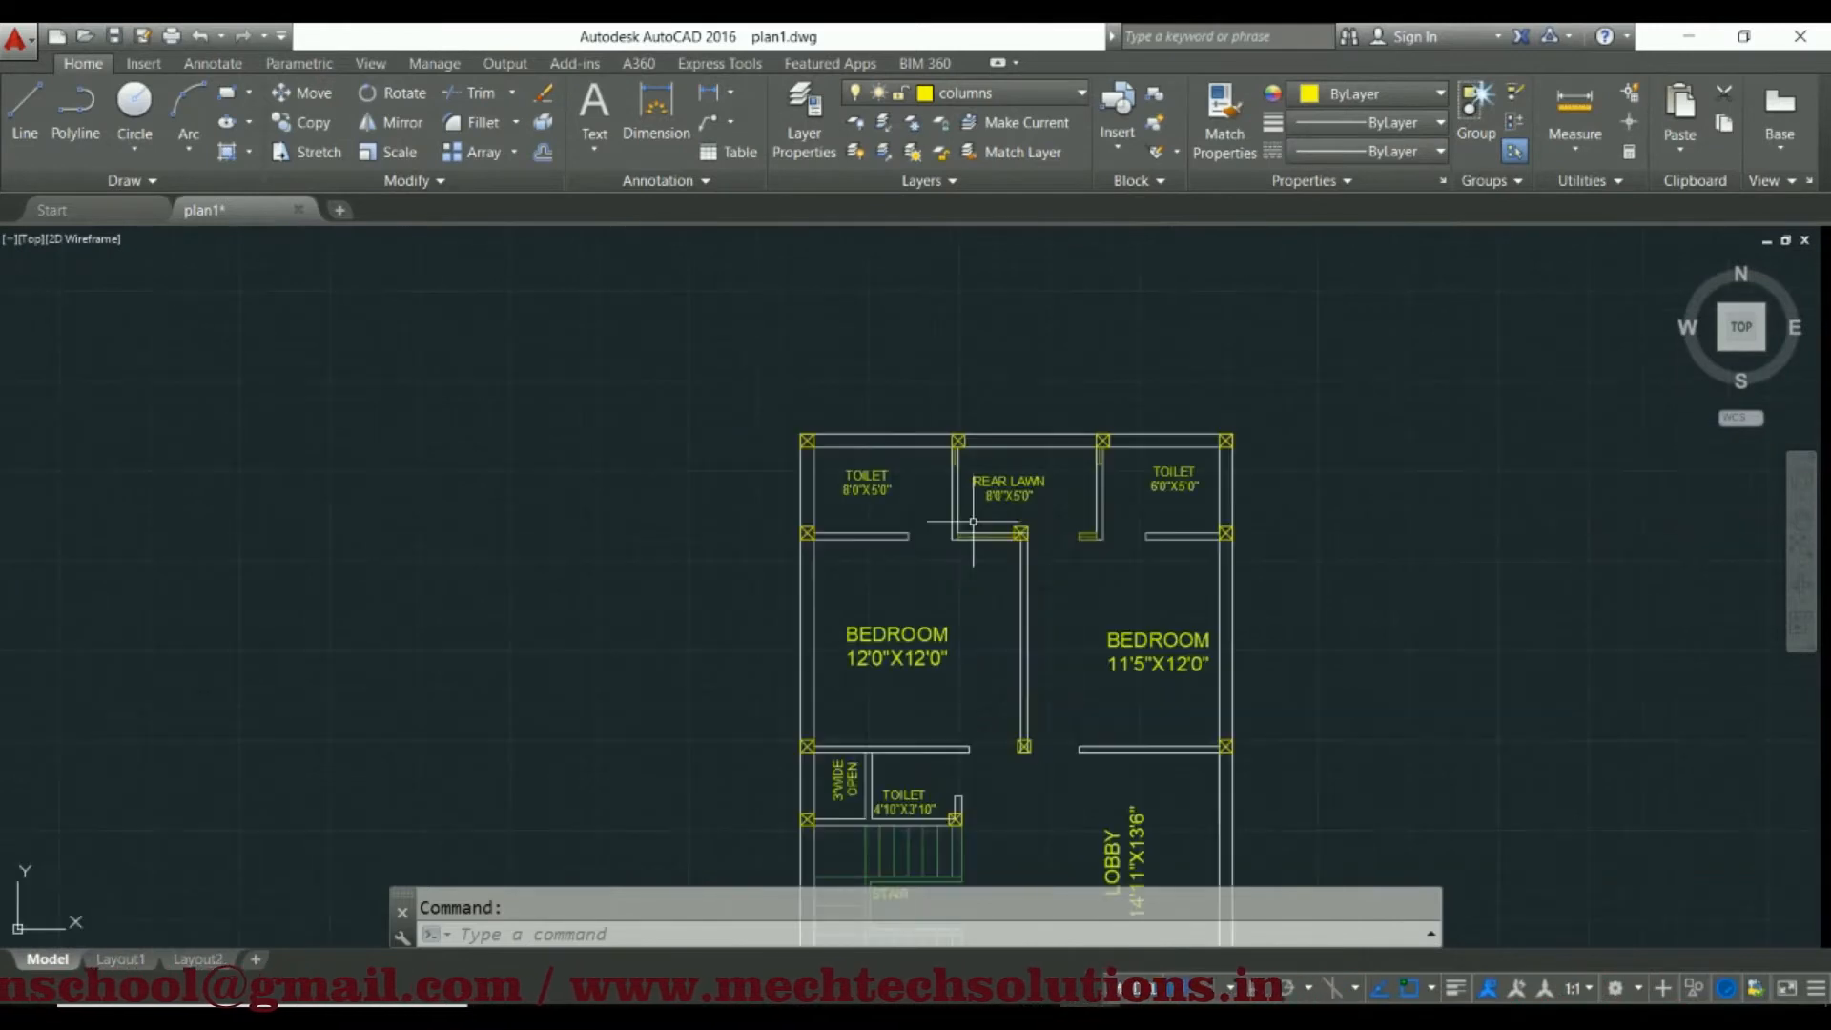
scroll(978, 524, up, 5)
middle_drag(947, 564, 805, 548)
scroll(736, 408, up, 5)
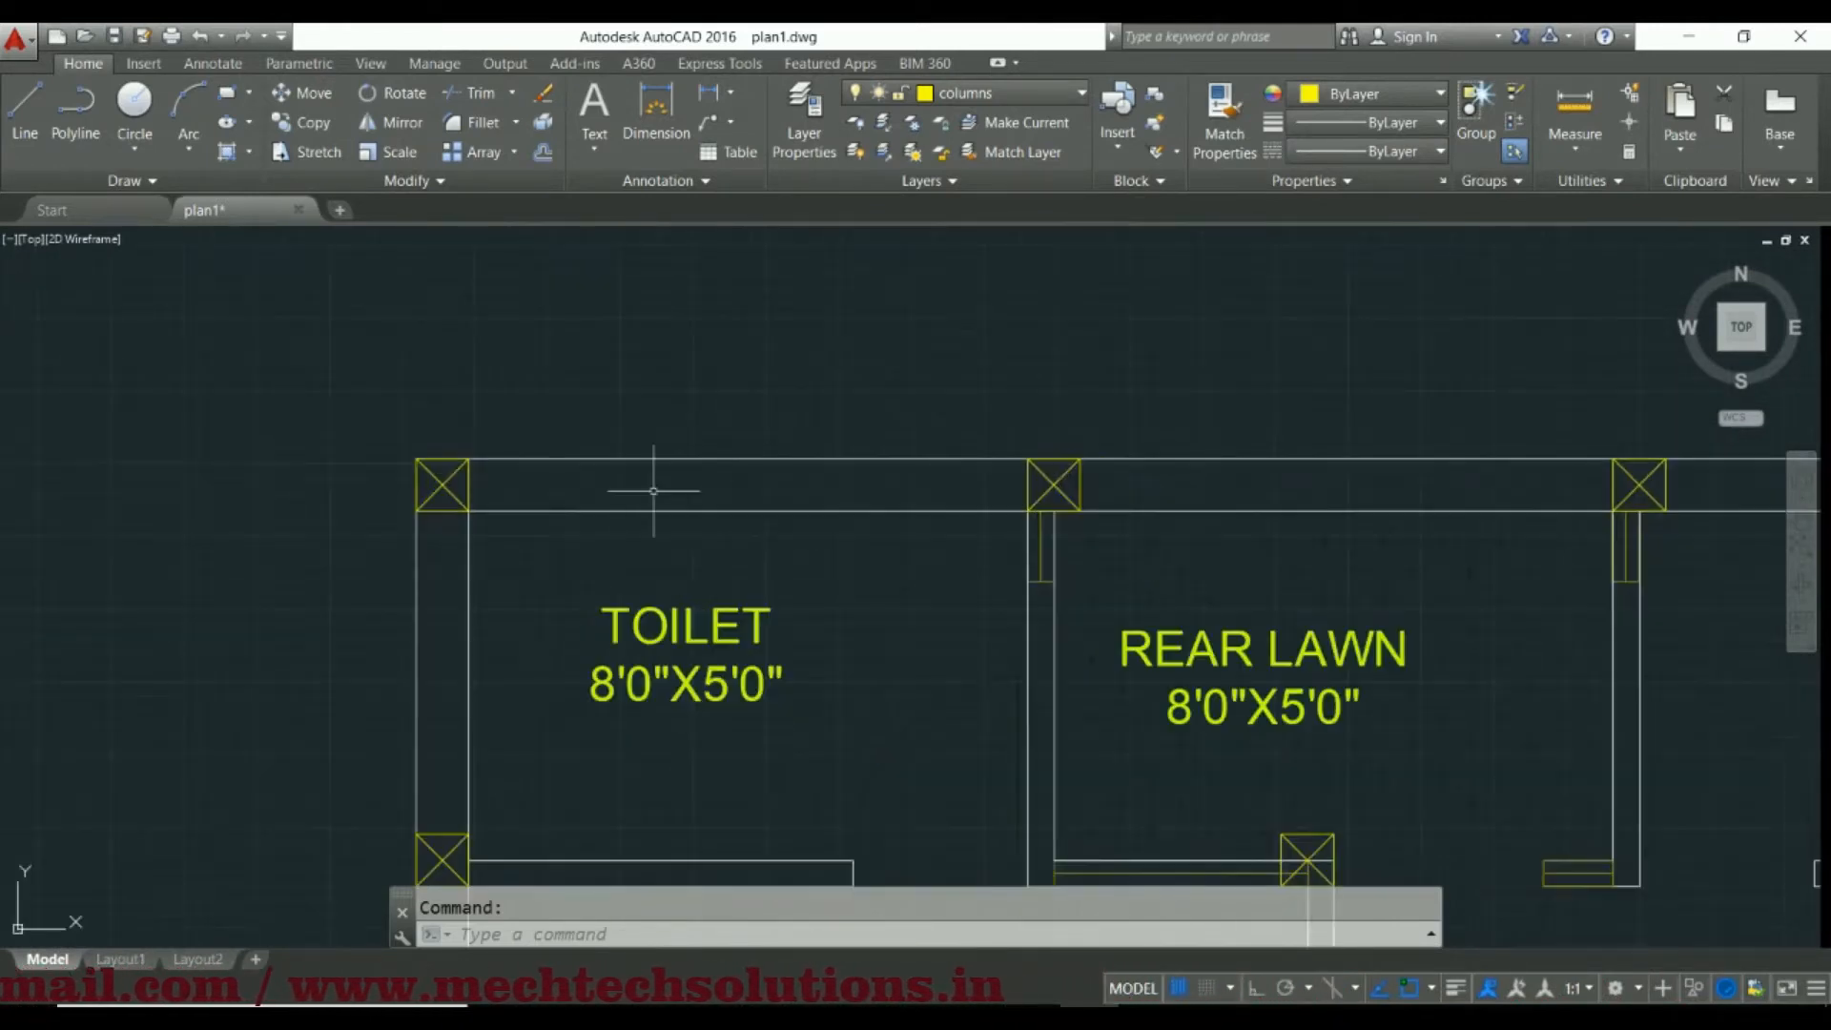
scroll(611, 547, down, 6)
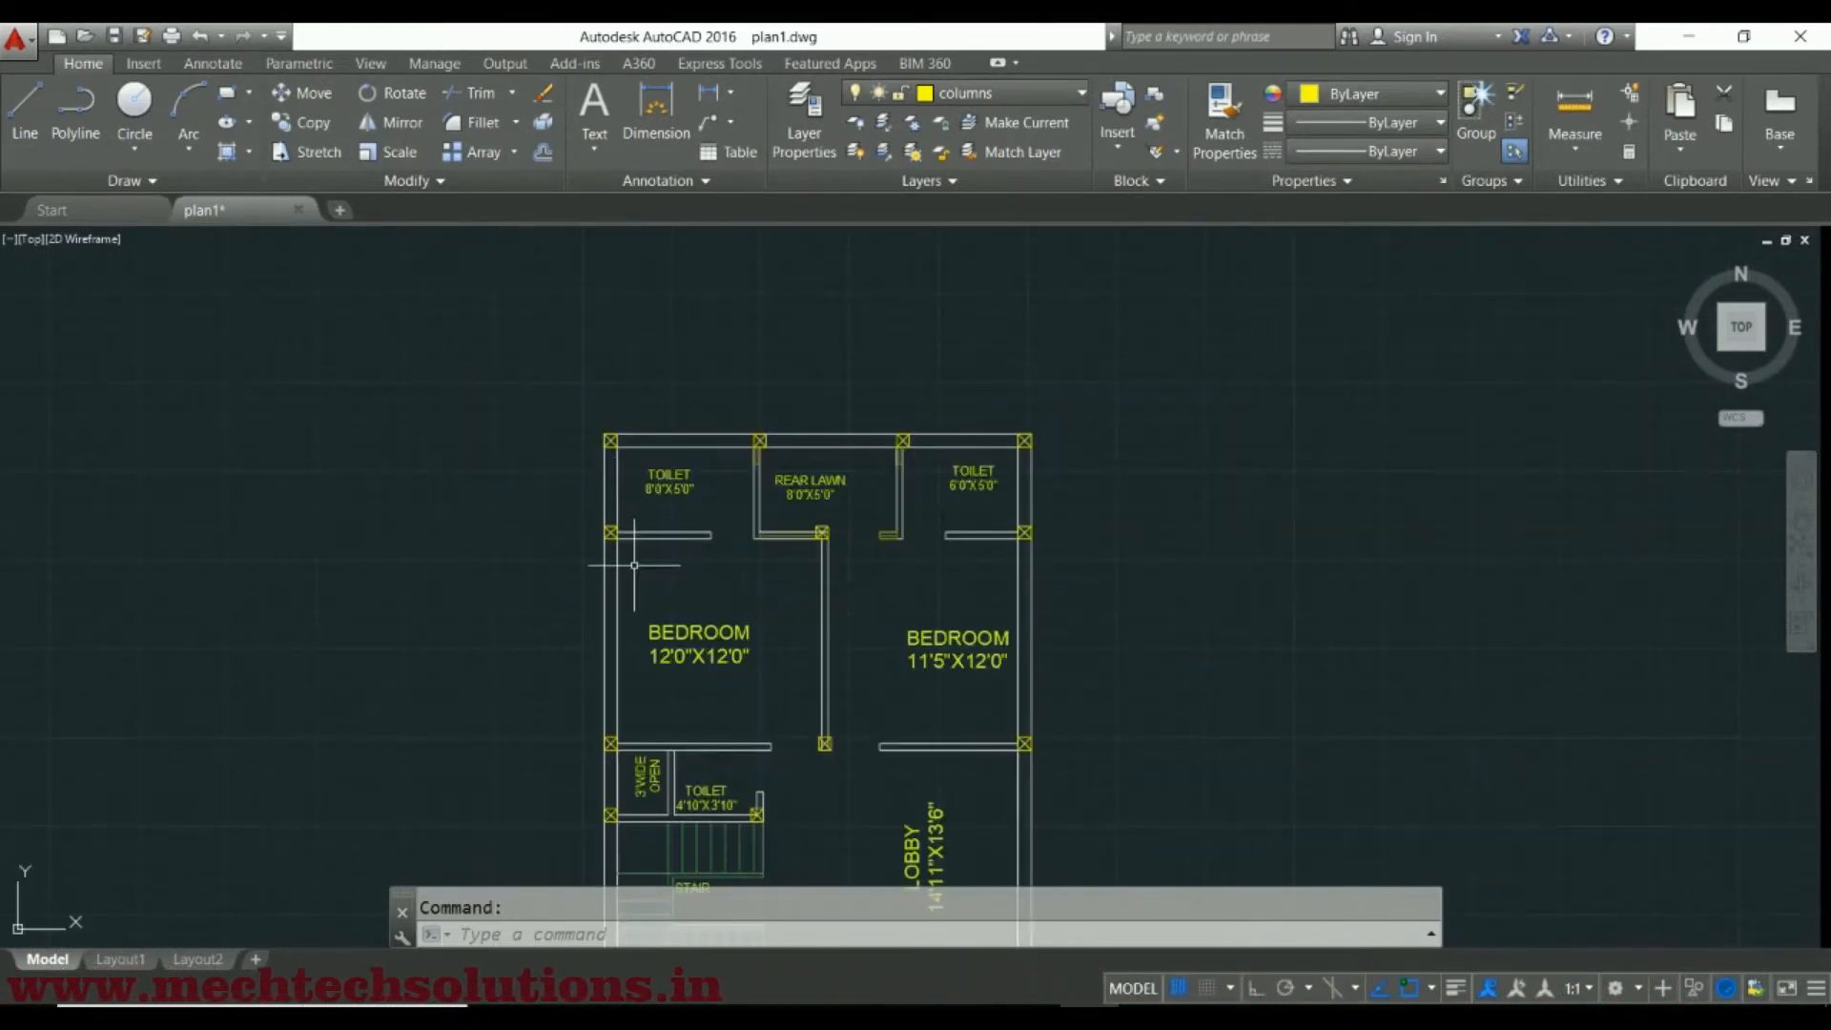
Draw a 12 by 12 rectangle outside the outer wall of the 12'0"X12'0" bedroom
click(227, 94)
scroll(581, 627, up, 4)
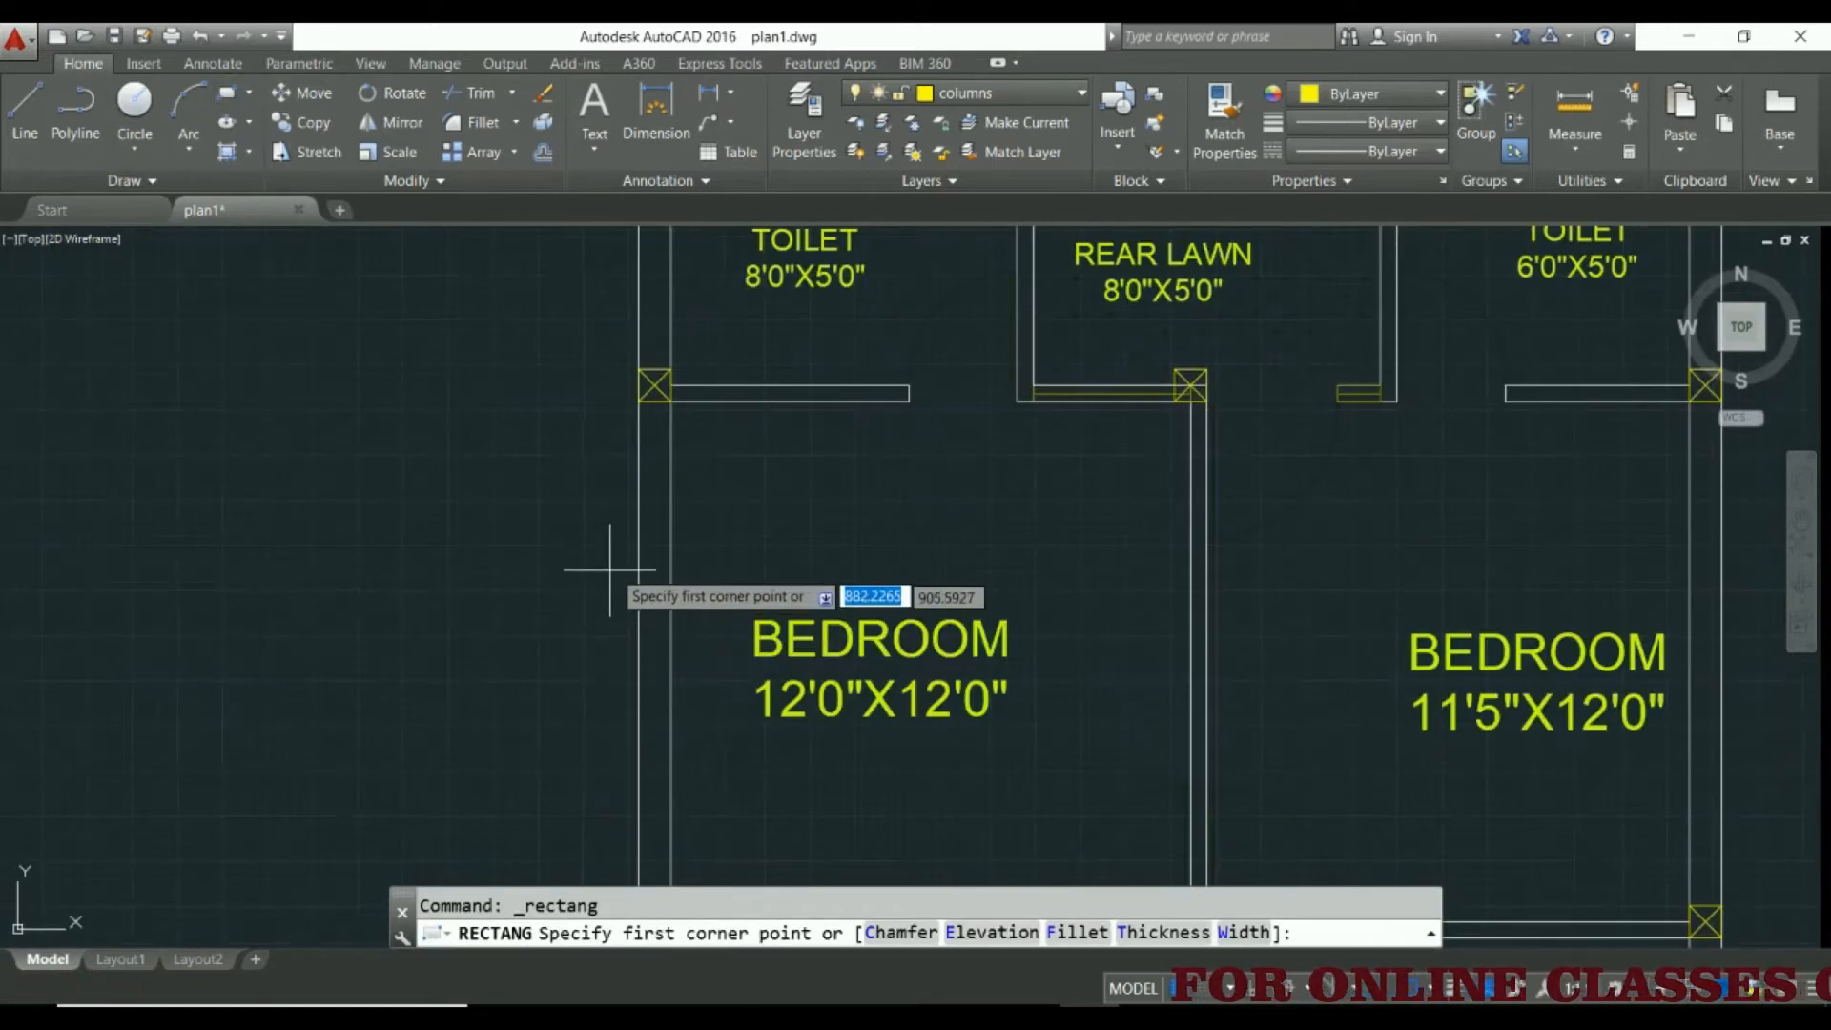
middle_drag(605, 602, 433, 494)
scroll(429, 511, down, 4)
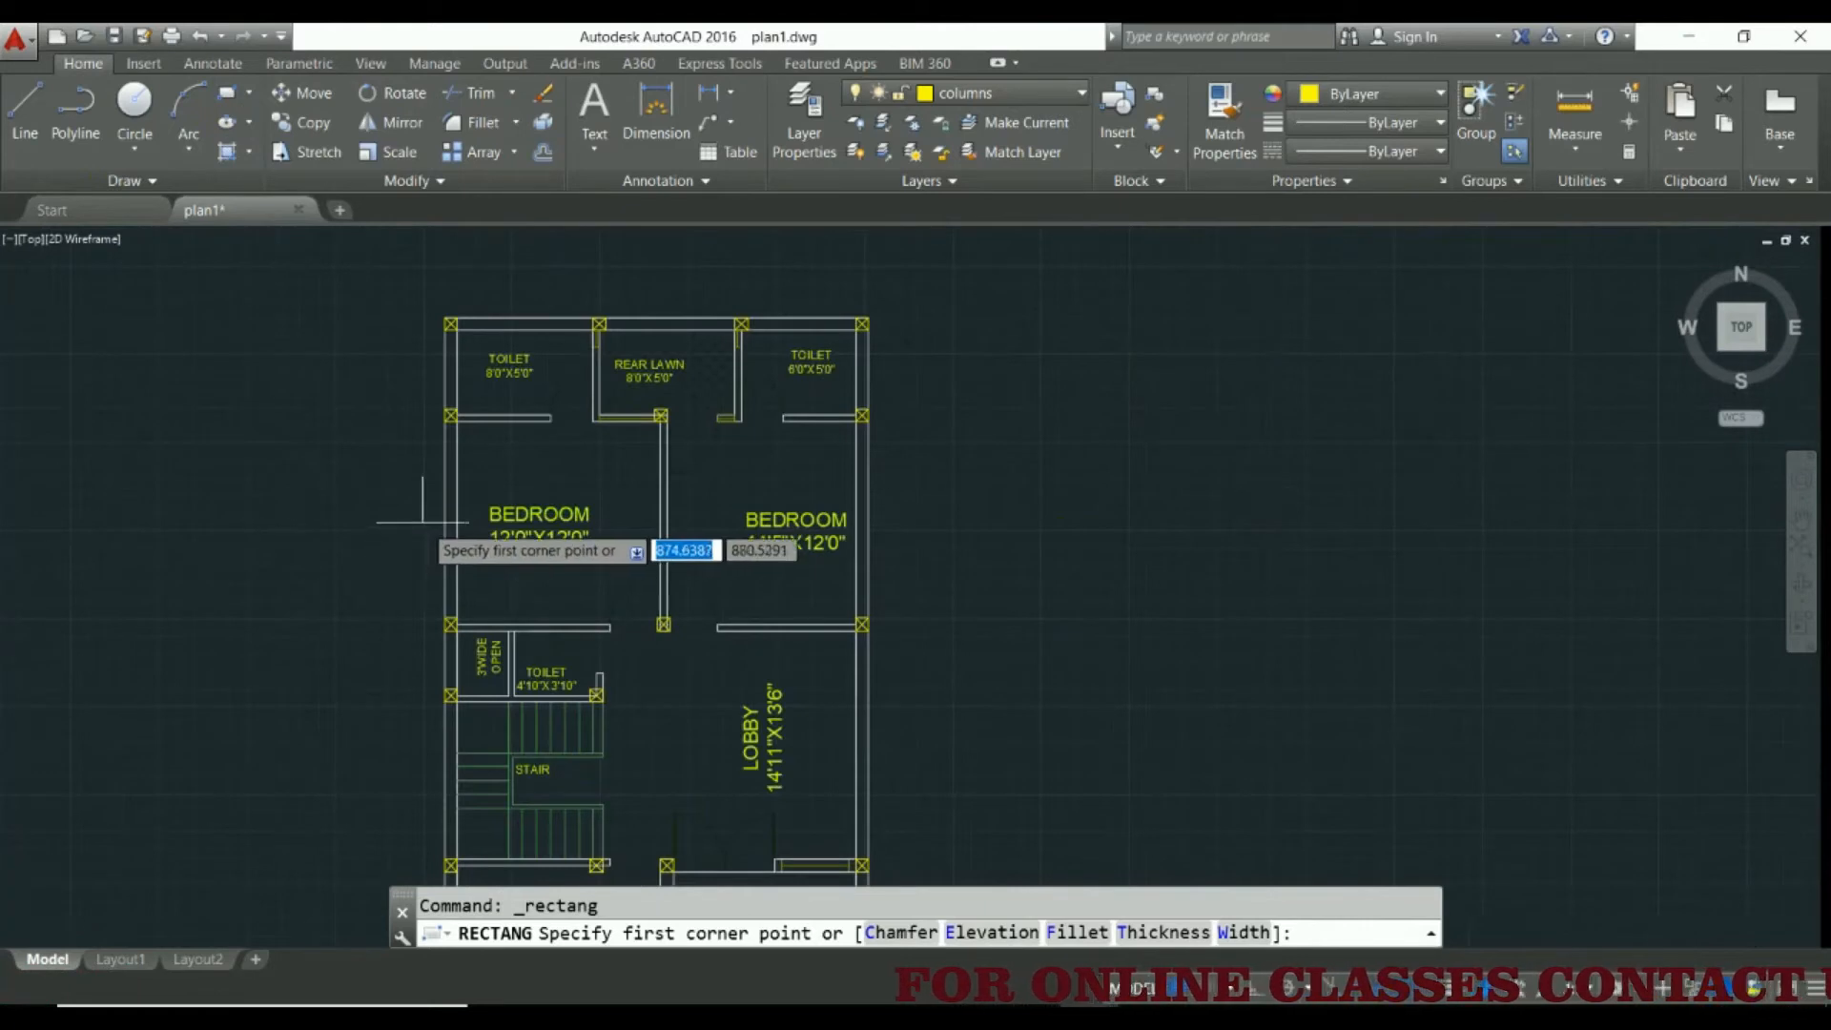
scroll(424, 516, up, 4)
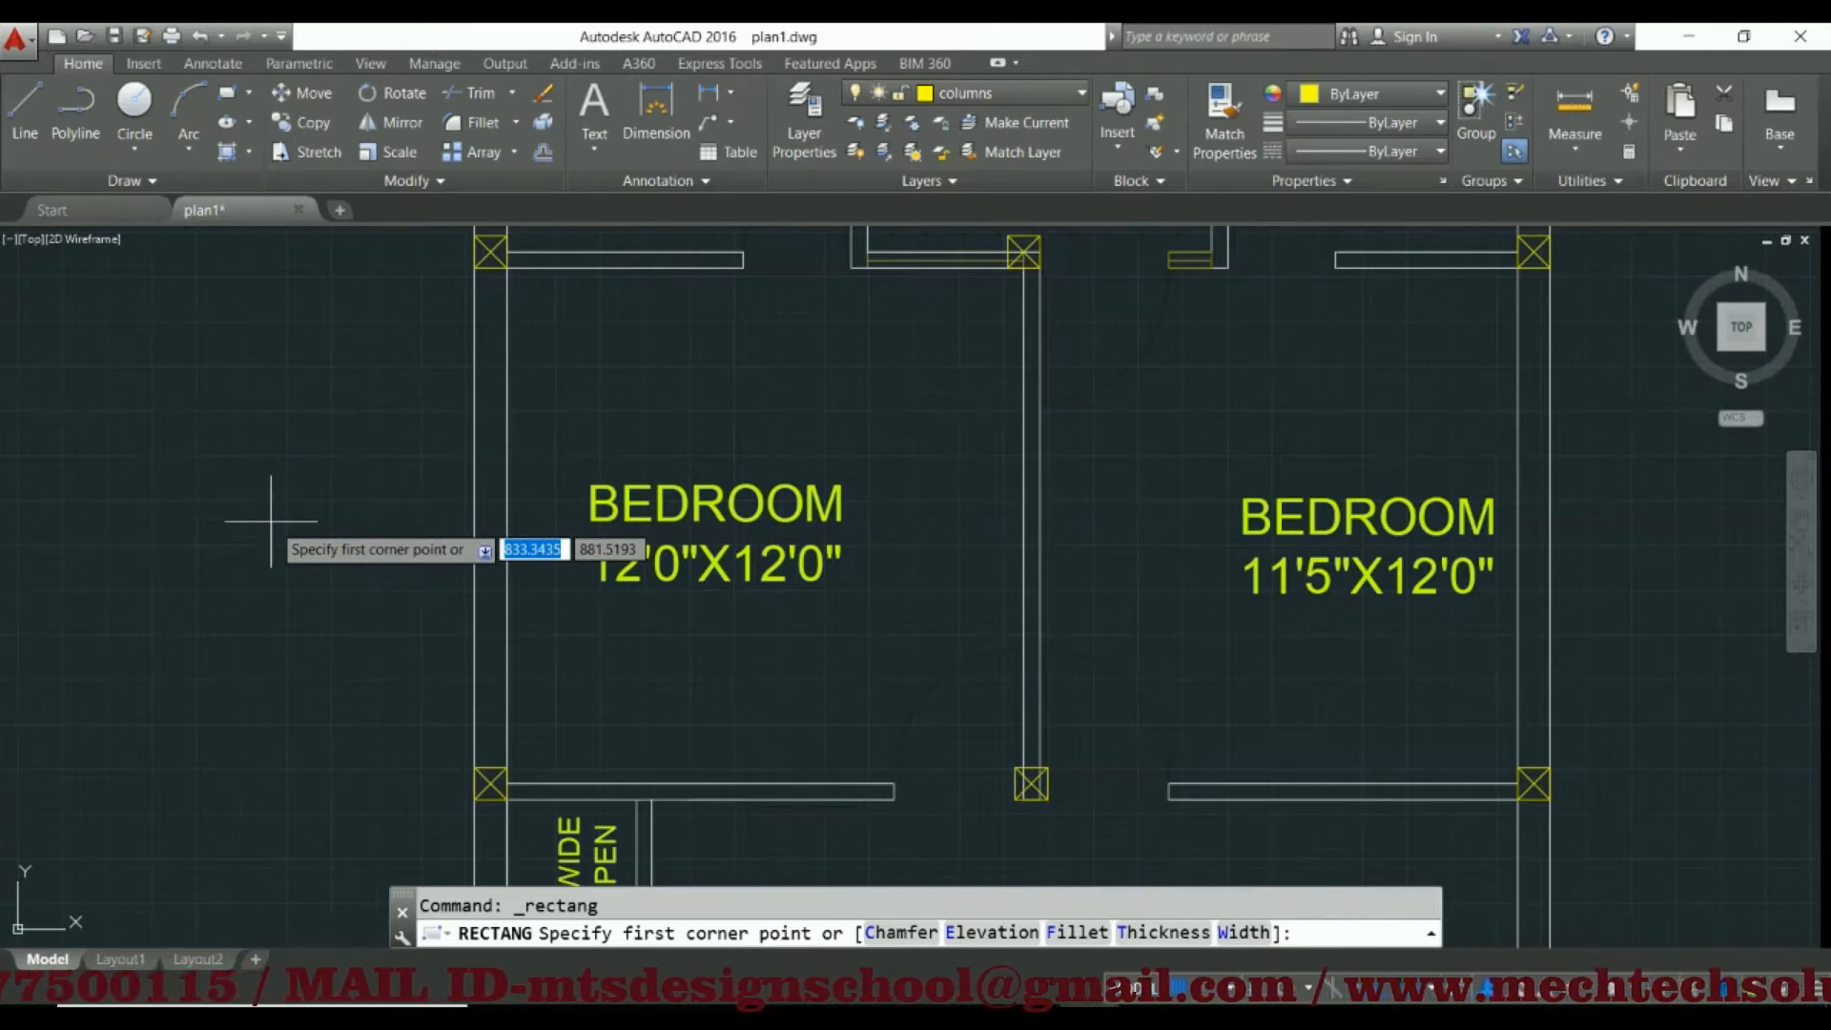
click(236, 535)
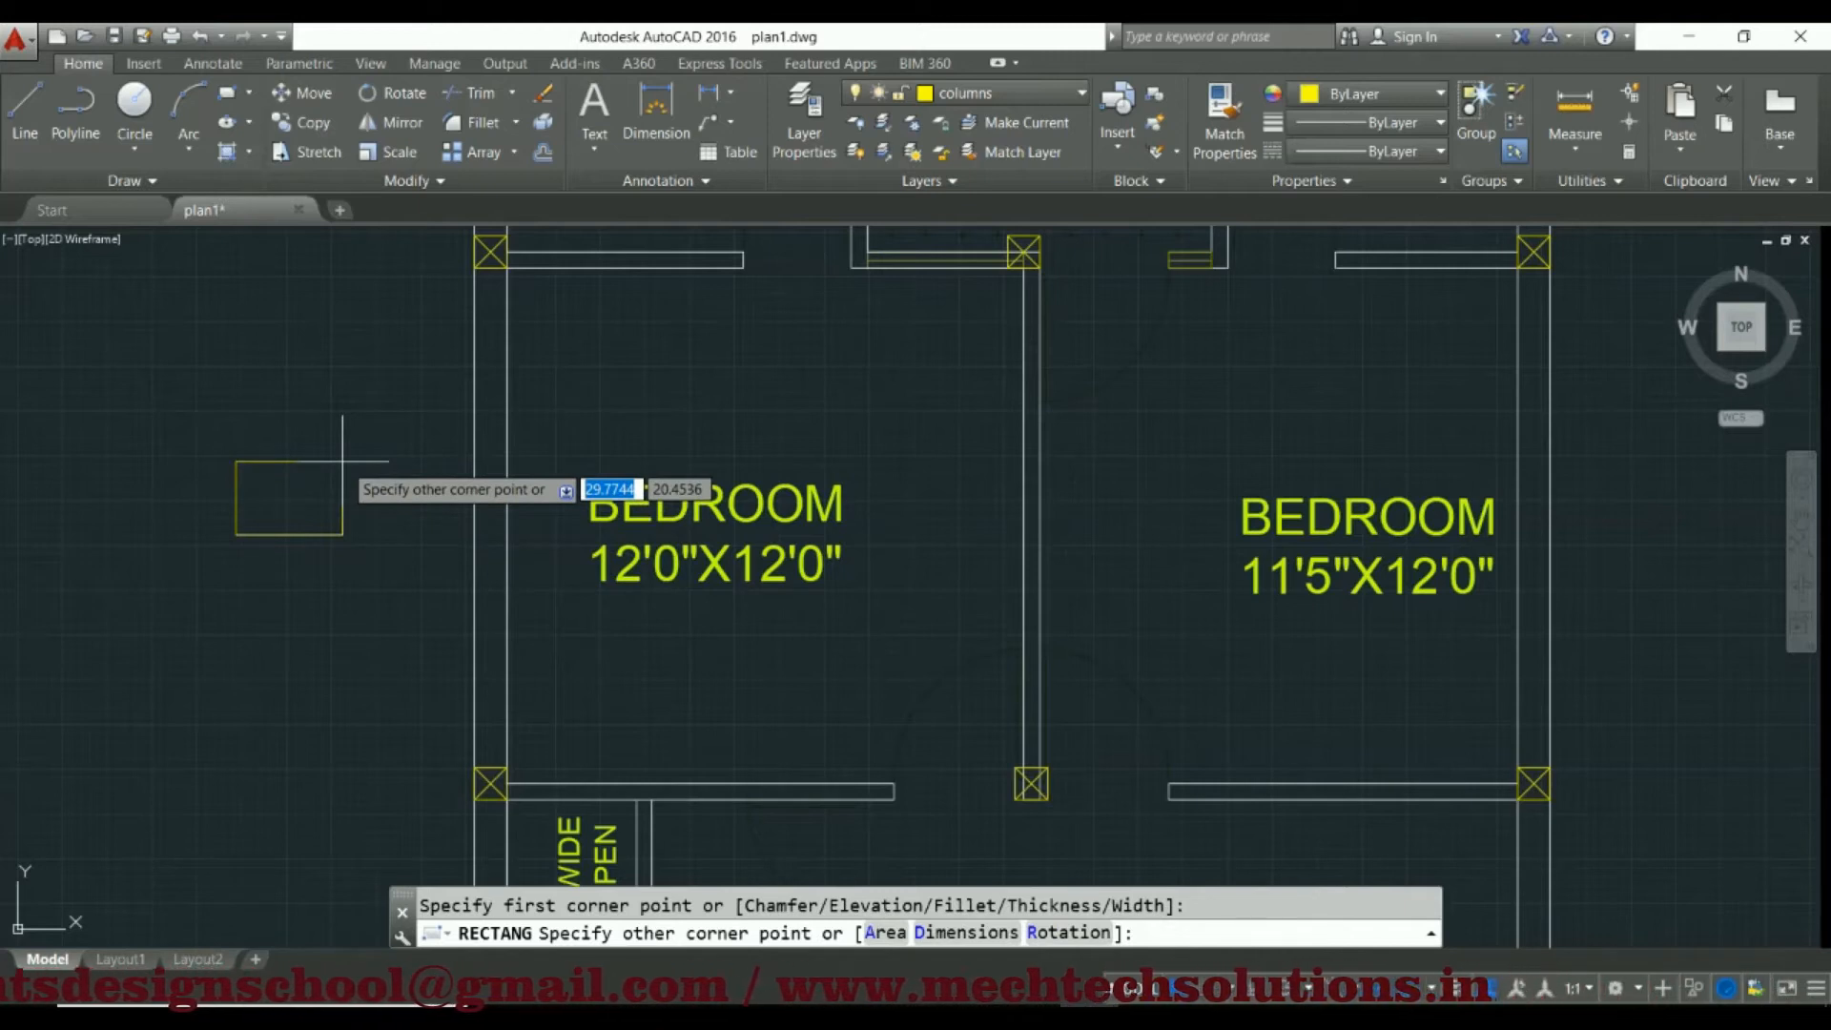
text(12)
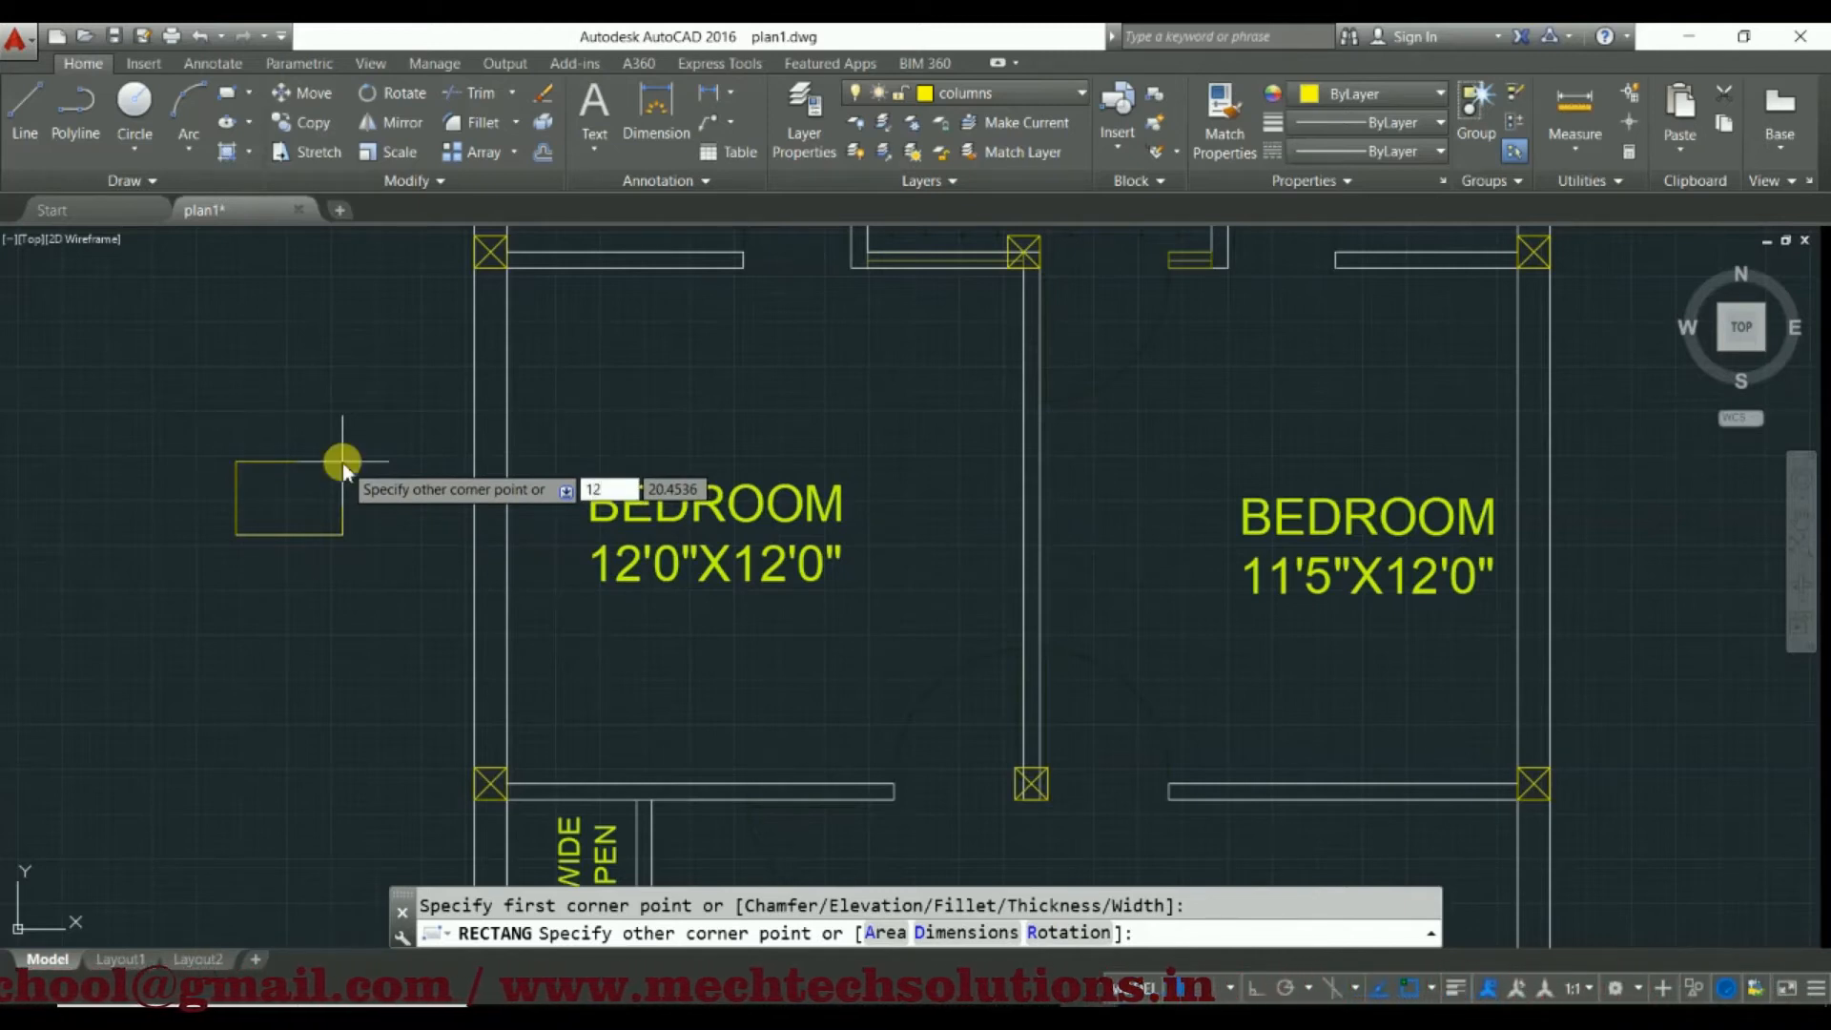
key(Tab)
text(12)
key(Return)
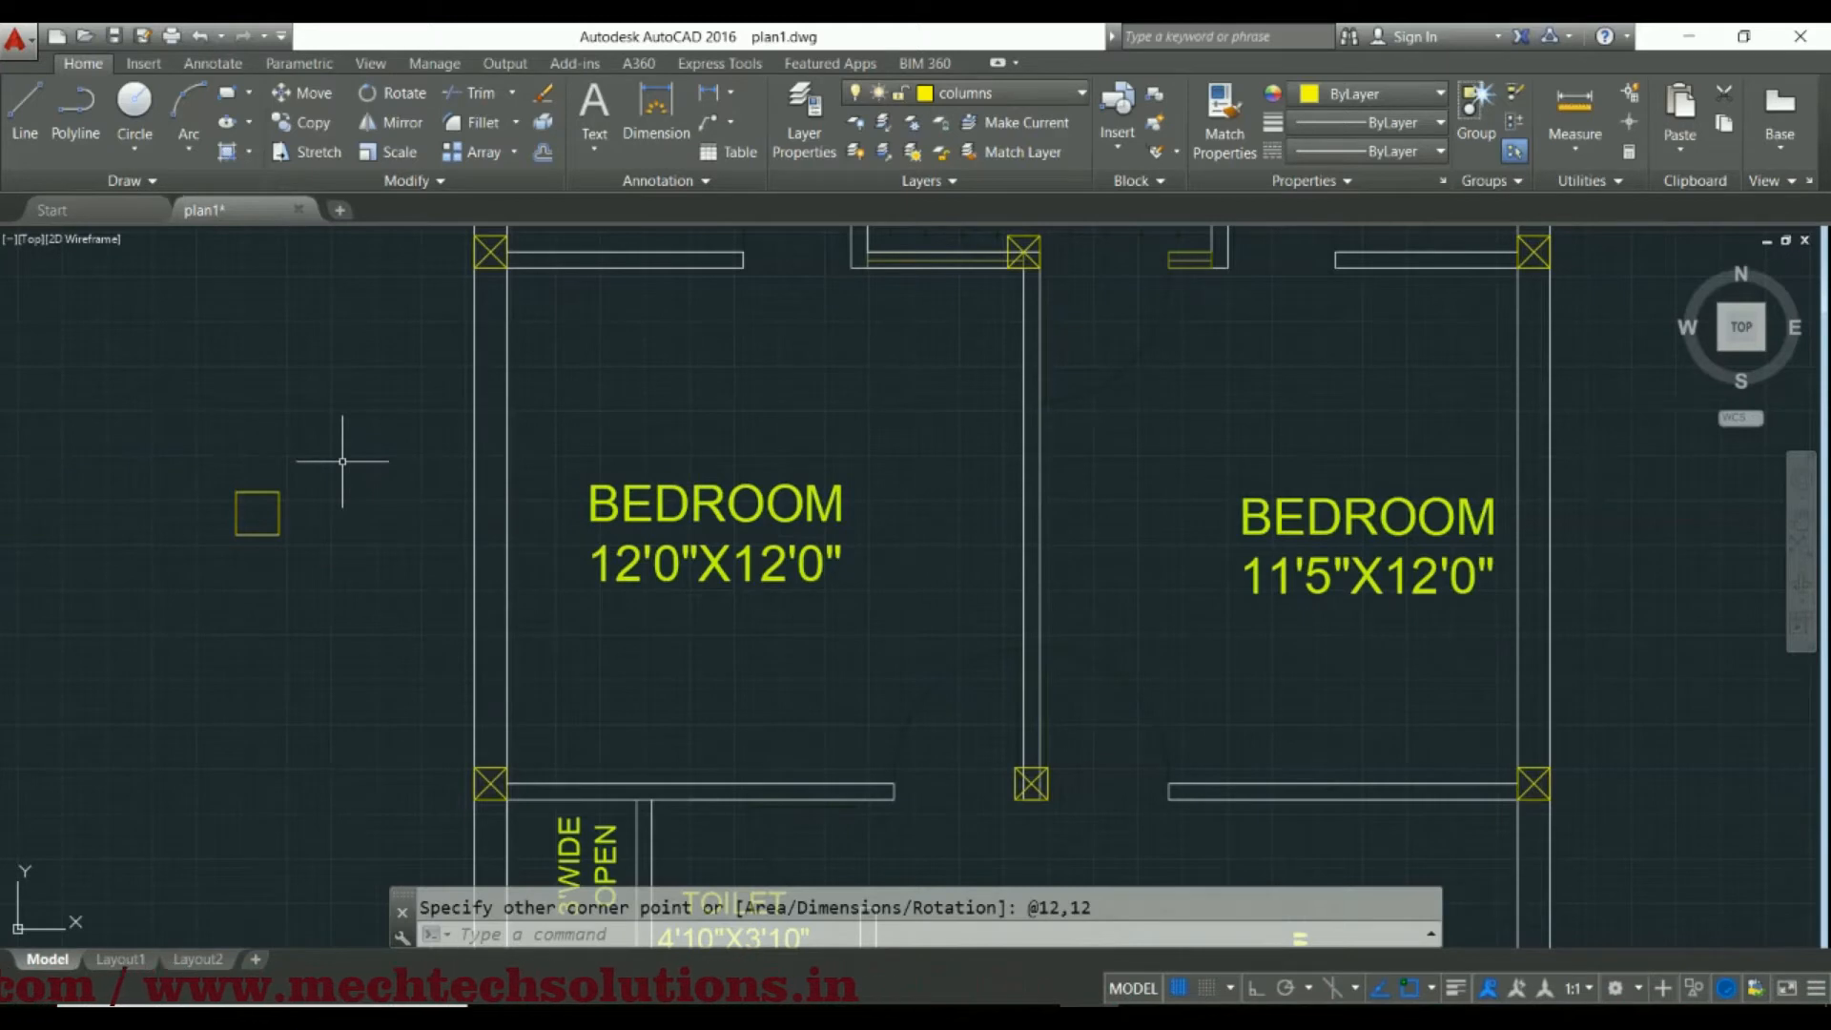
Move the 12 by 12 square onto the bedroom's outer wall, flush with the outer face, and compare it with the wall thickness
click(257, 528)
click(231, 546)
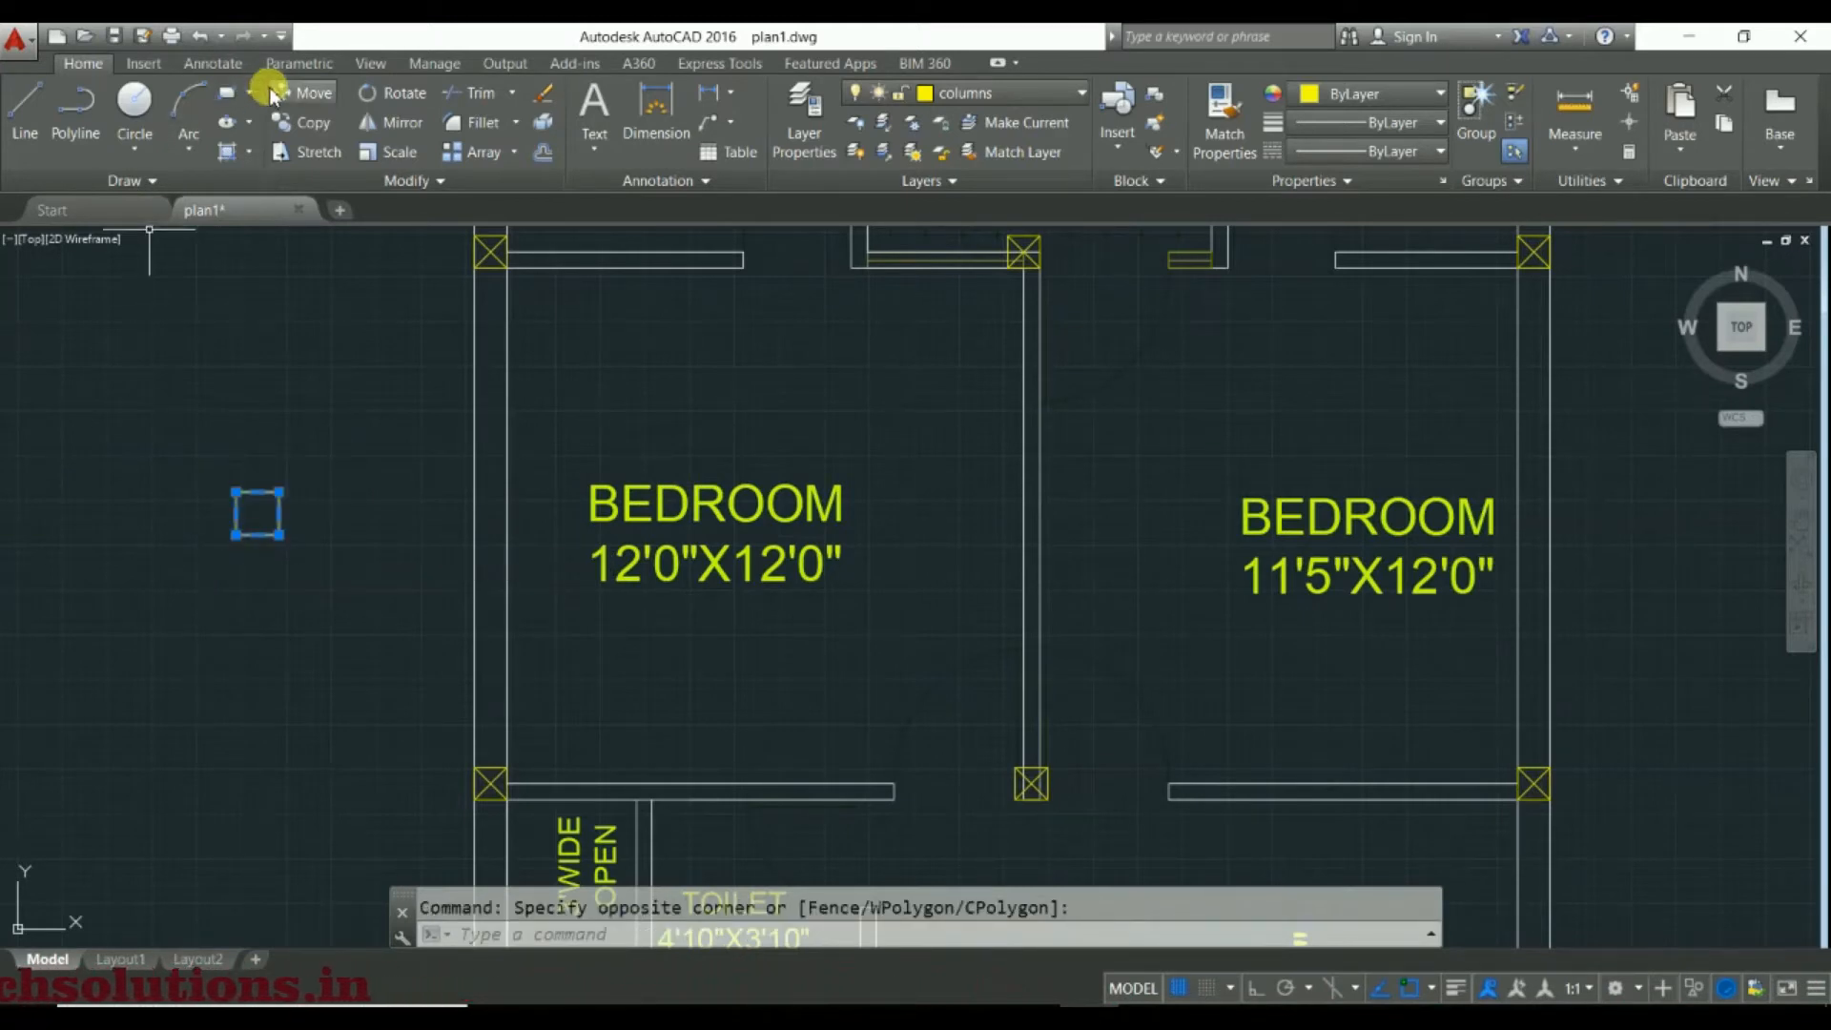
click(298, 93)
click(257, 513)
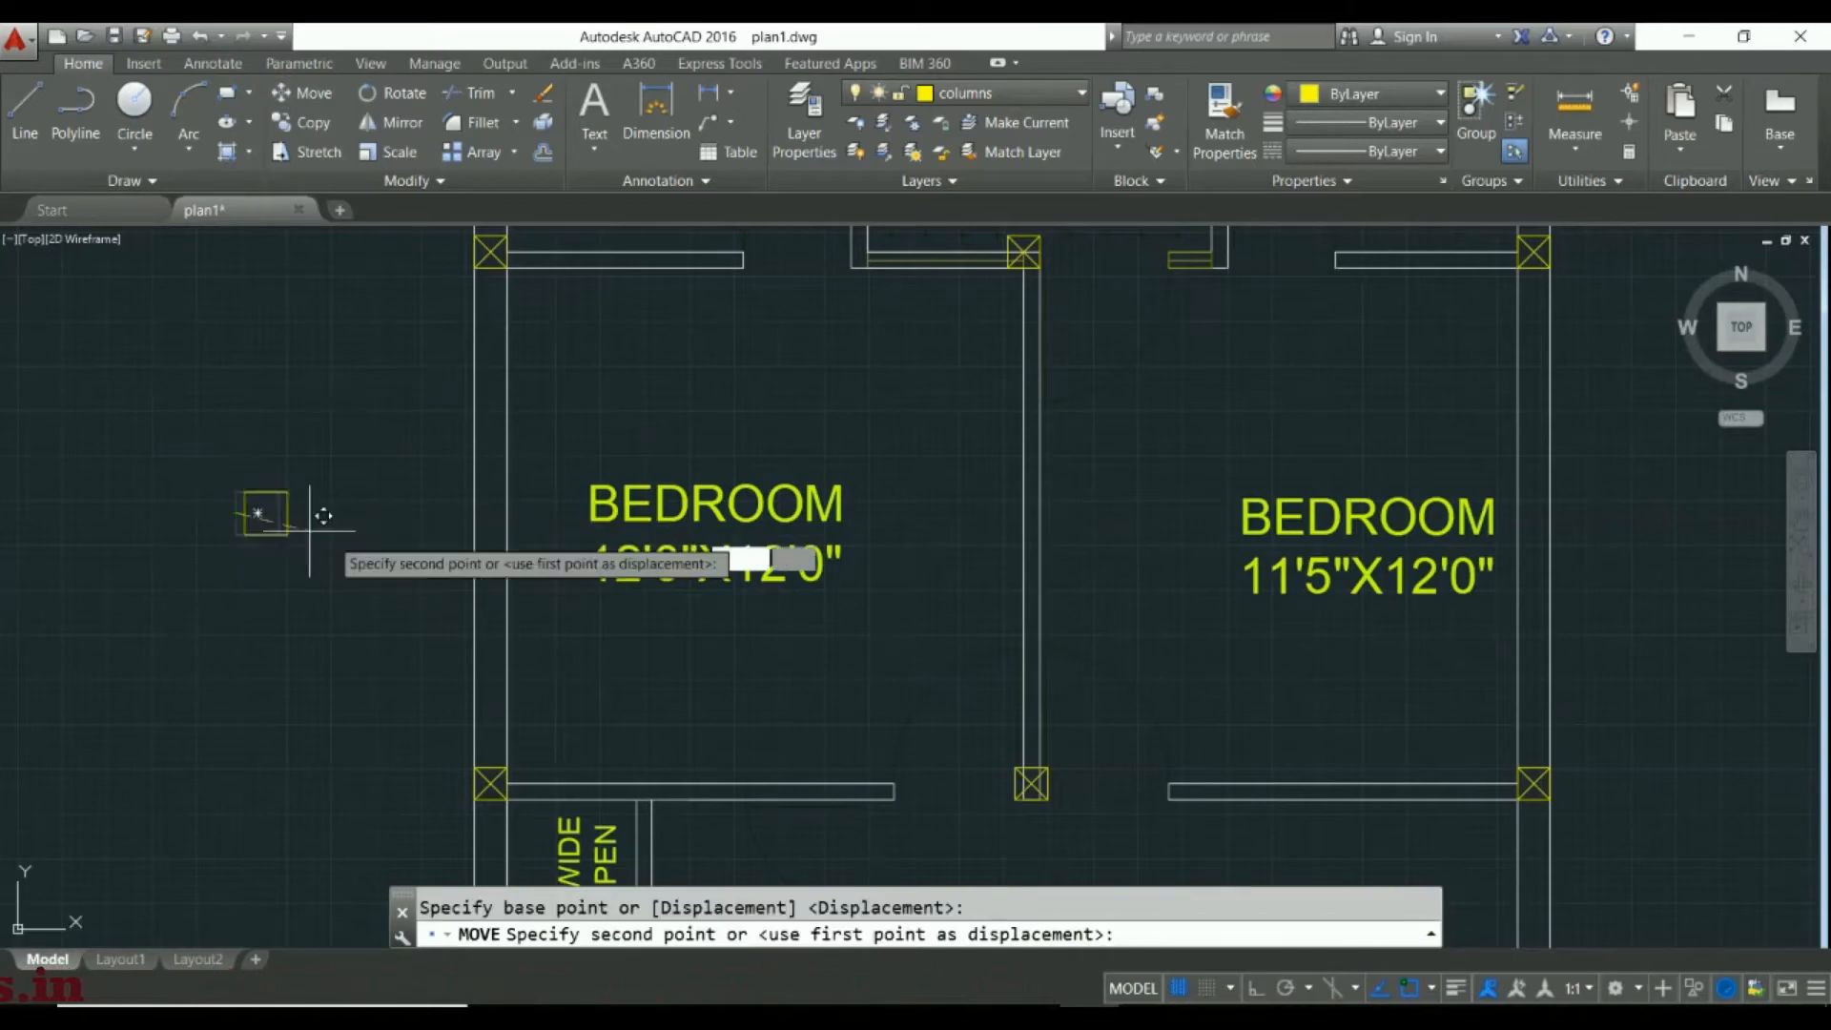
click(474, 513)
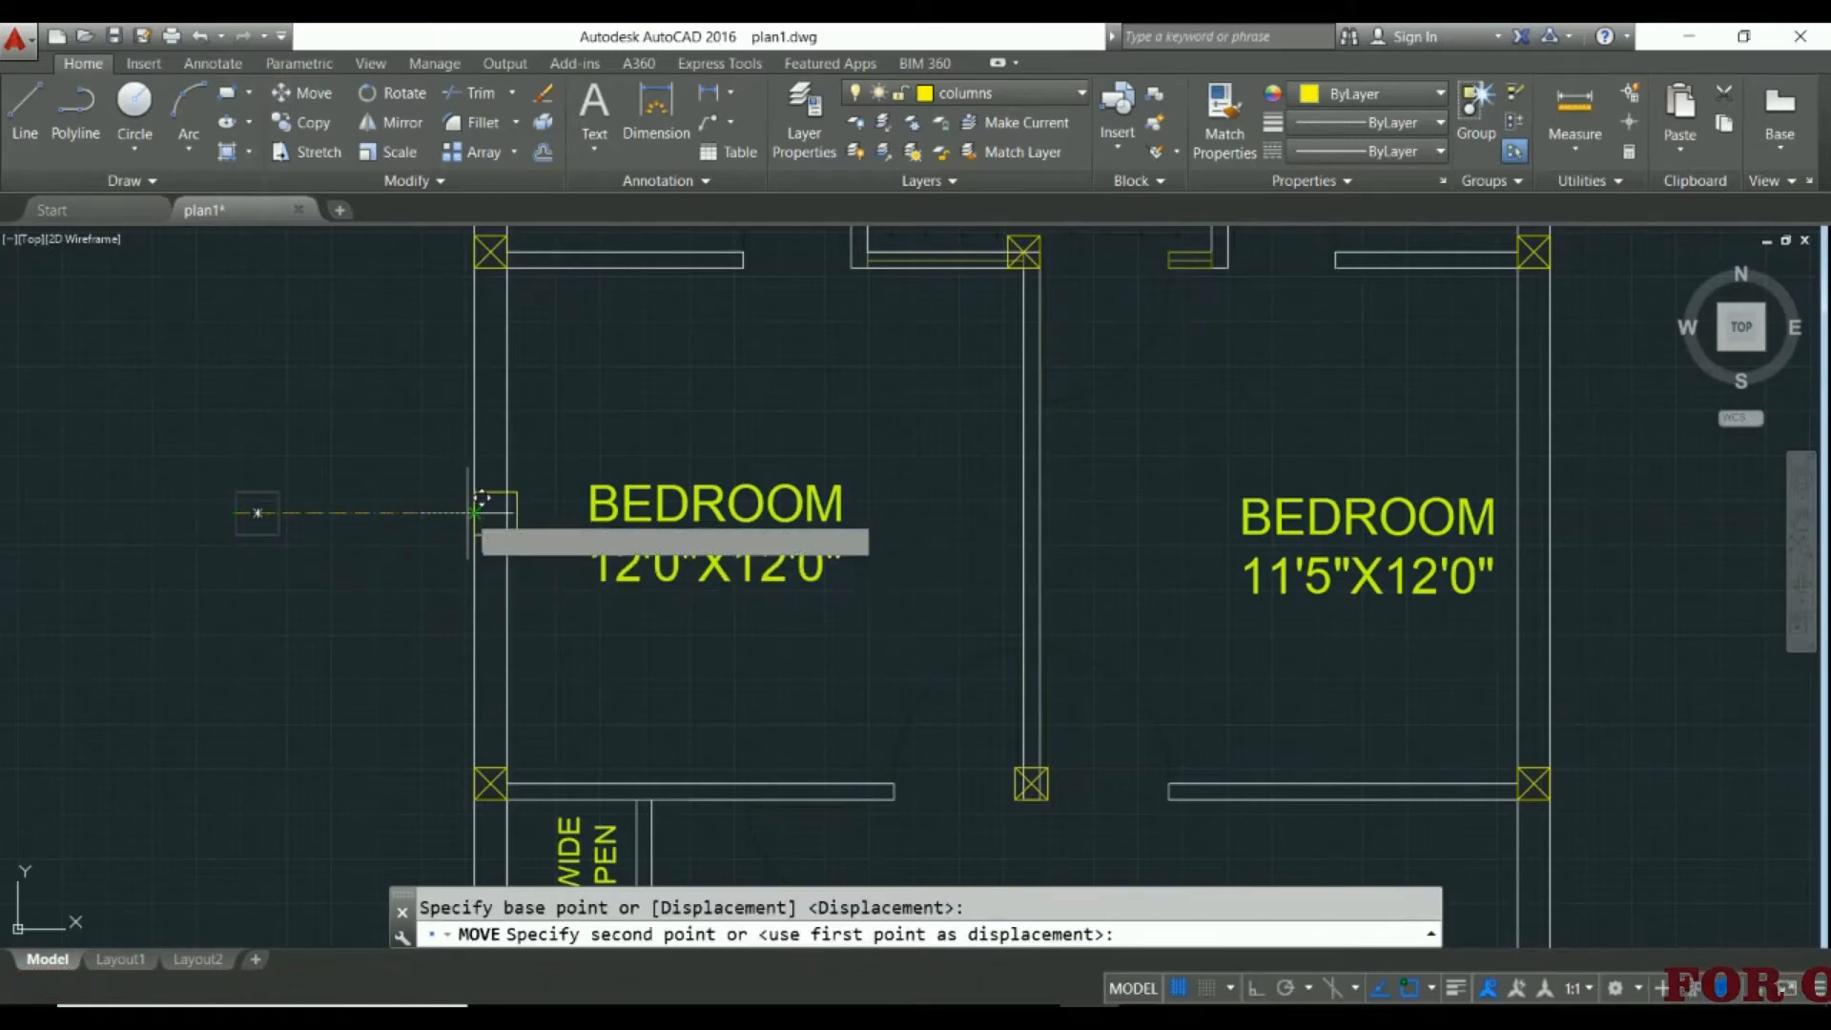
scroll(499, 506, up, 5)
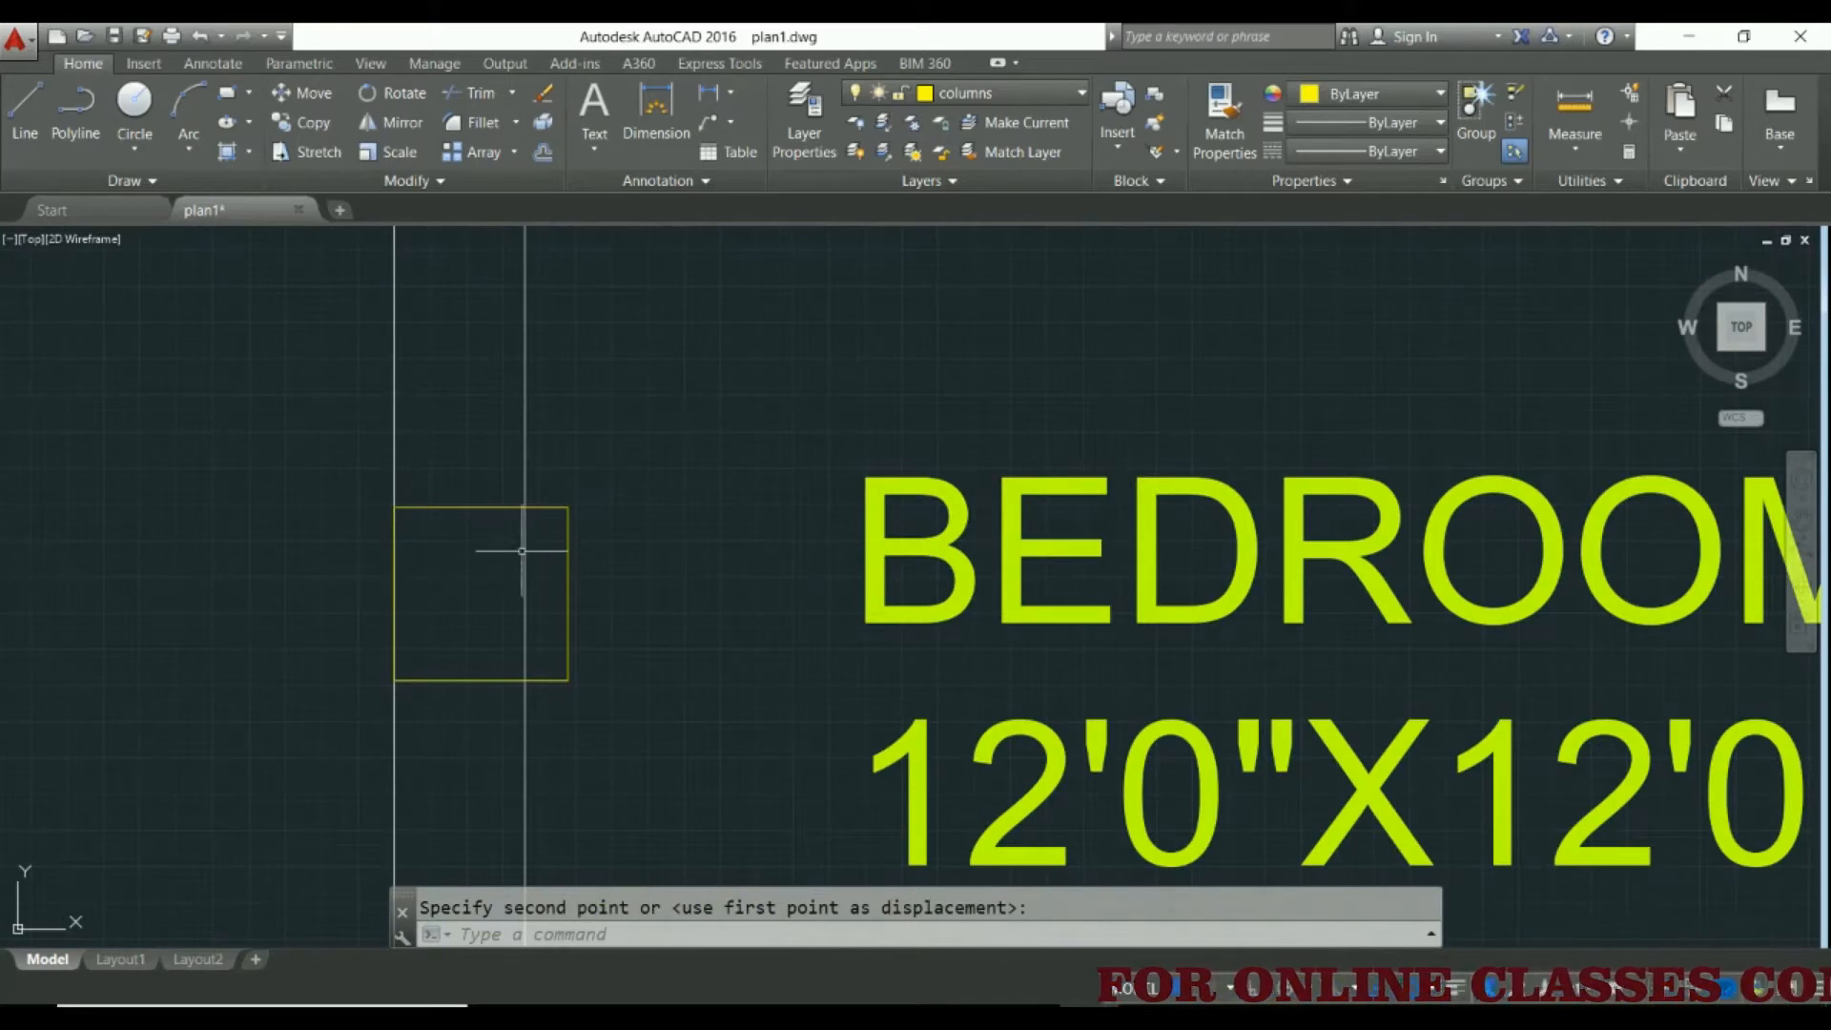
scroll(589, 577, down, 4)
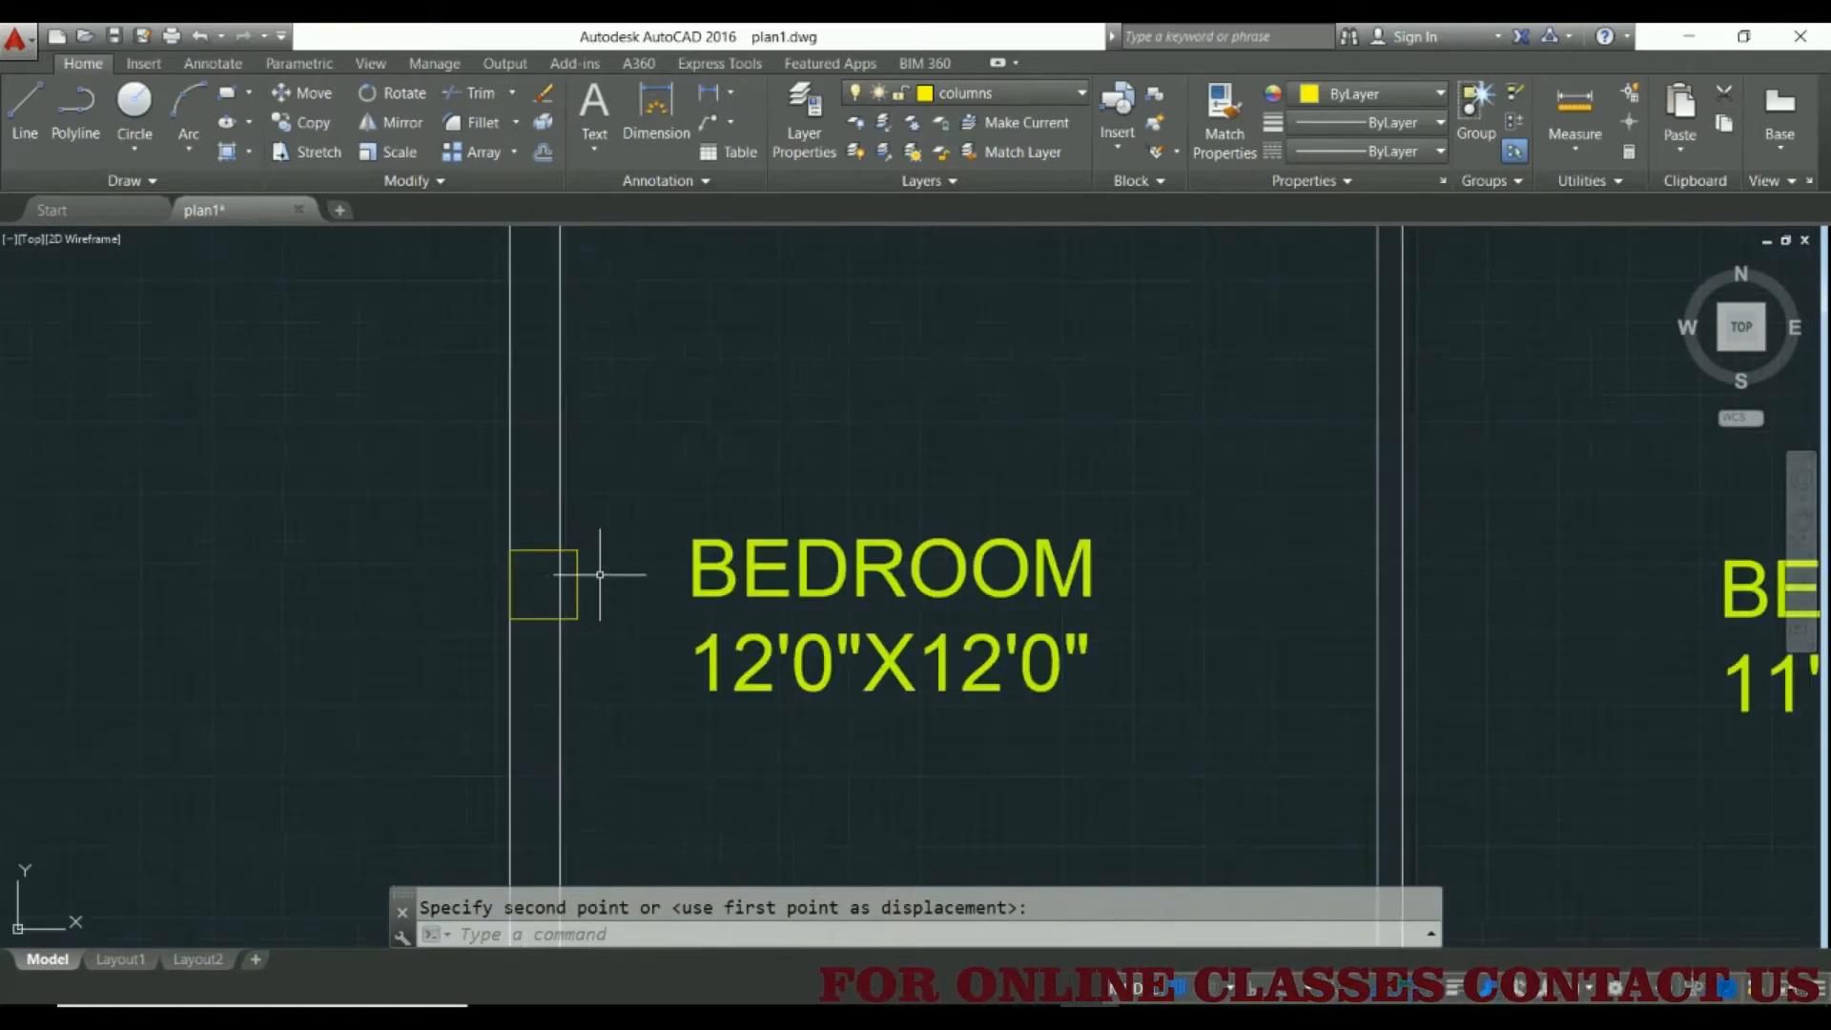
middle_drag(594, 572, 511, 510)
scroll(511, 510, down, 5)
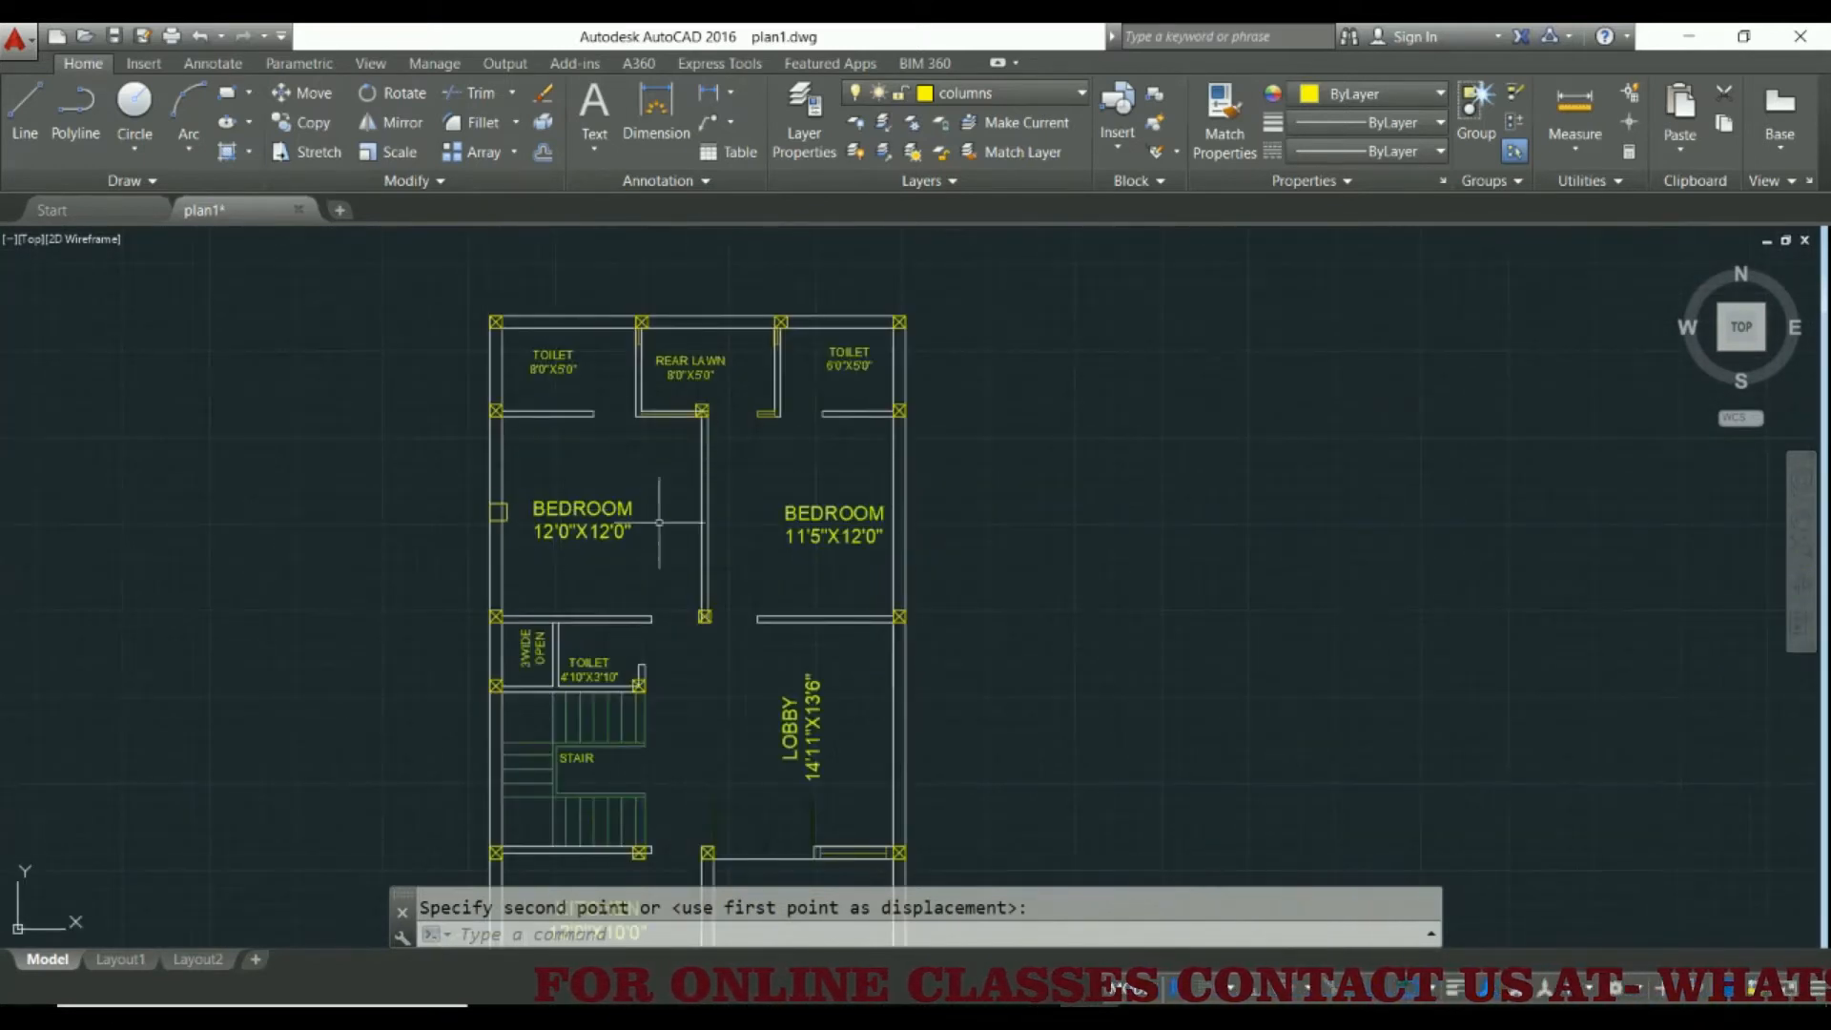
Delete the trial 12 by 12 square from the bedroom's outer wall
scroll(499, 511, up, 5)
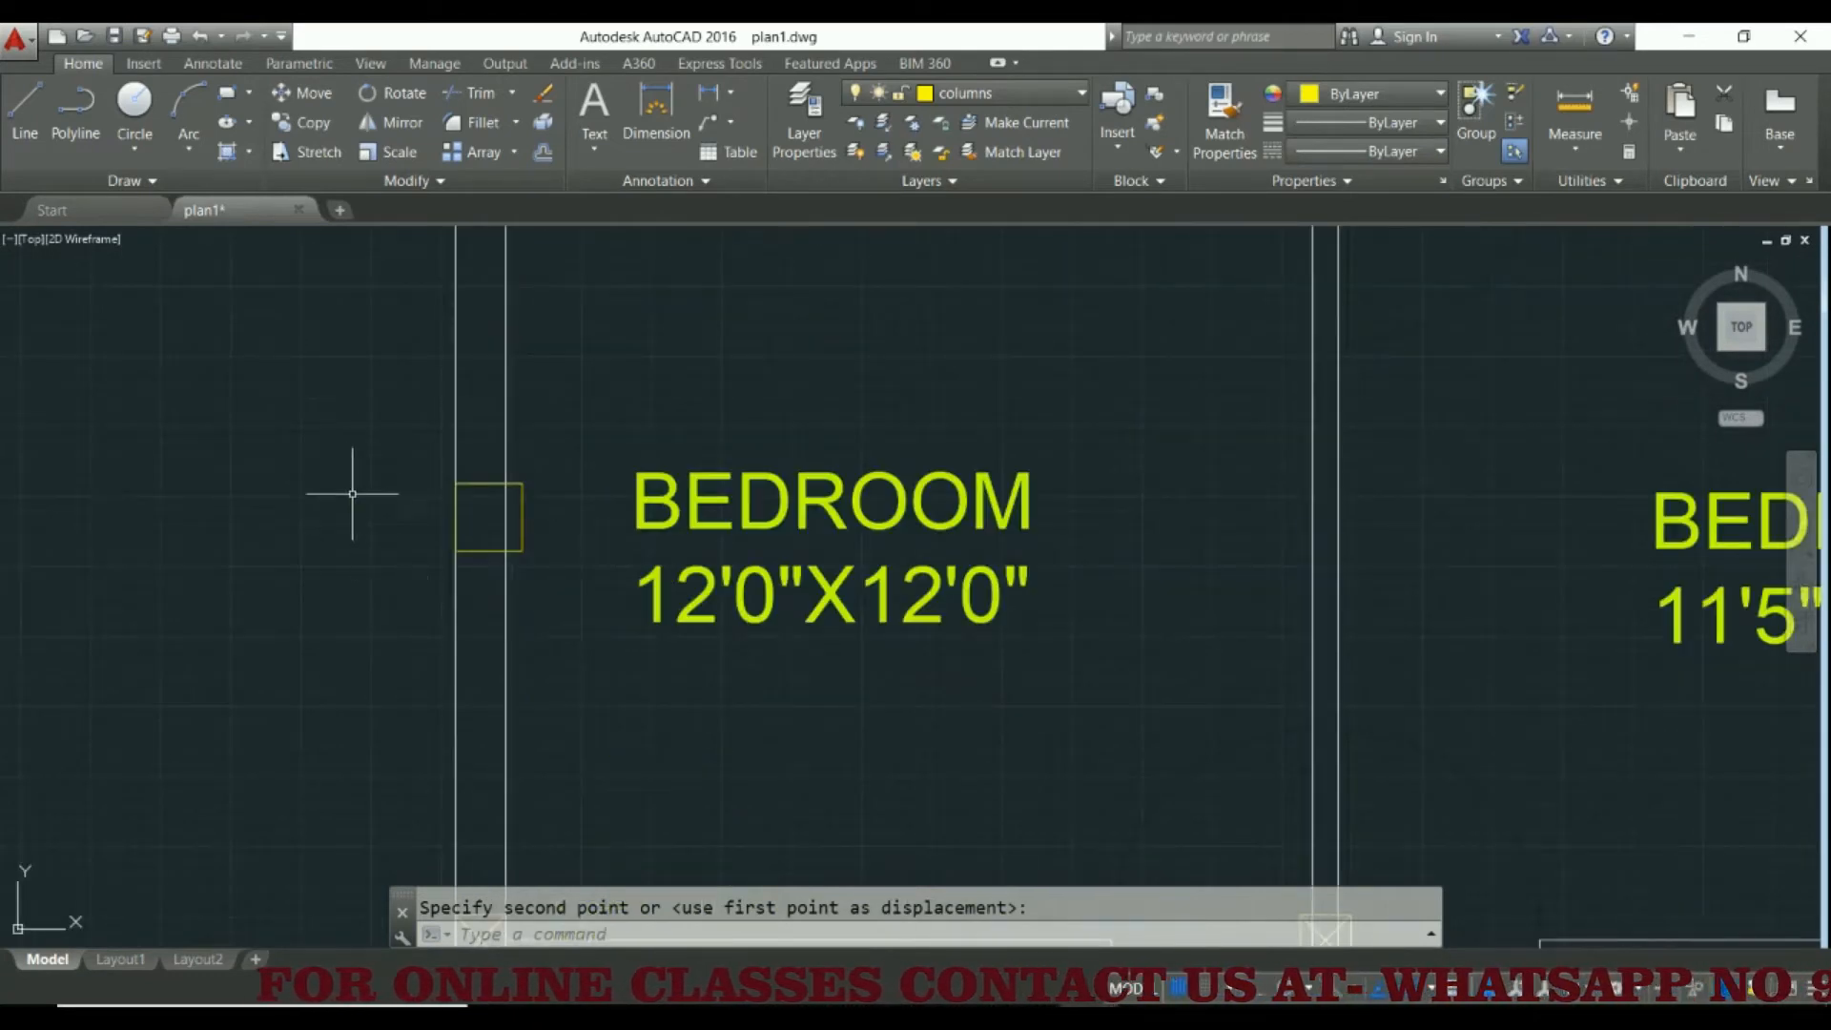
key(Escape)
click(381, 412)
click(565, 589)
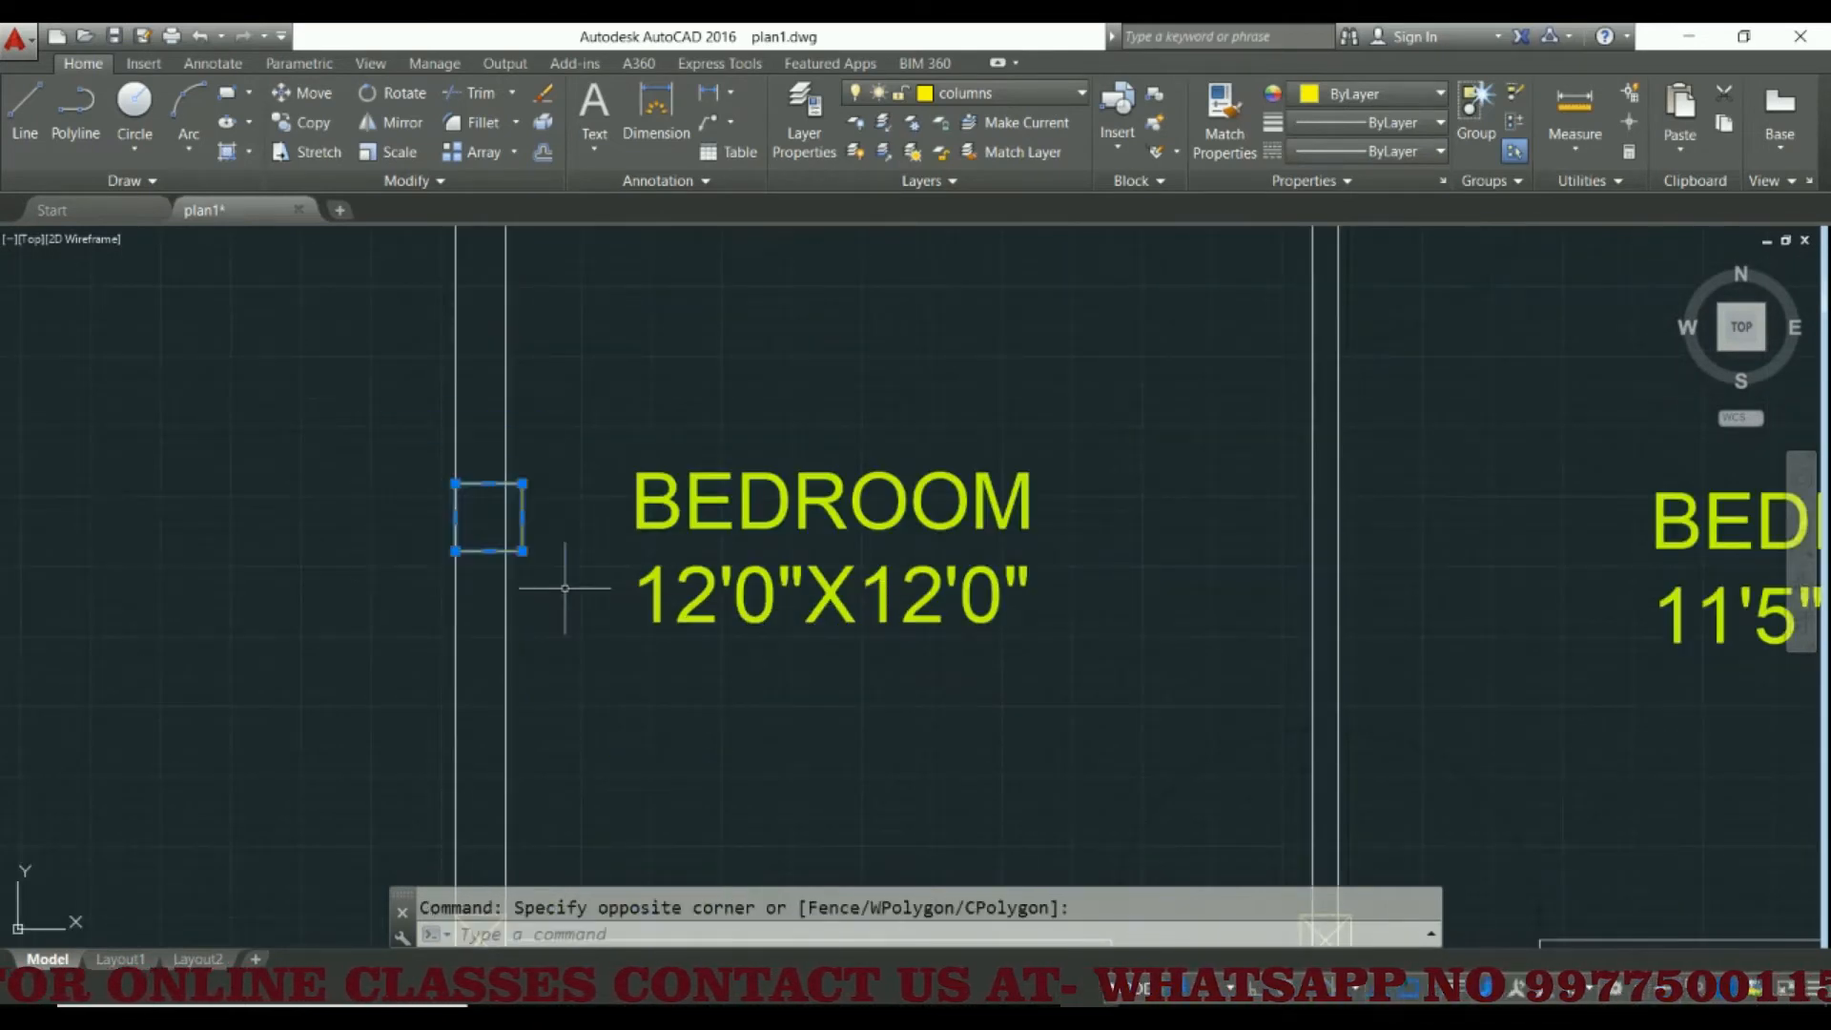
key(Delete)
Examine how the columns fit within the walls around the bedrooms, toilets, rear lawn and lobby
scroll(549, 577, down, 5)
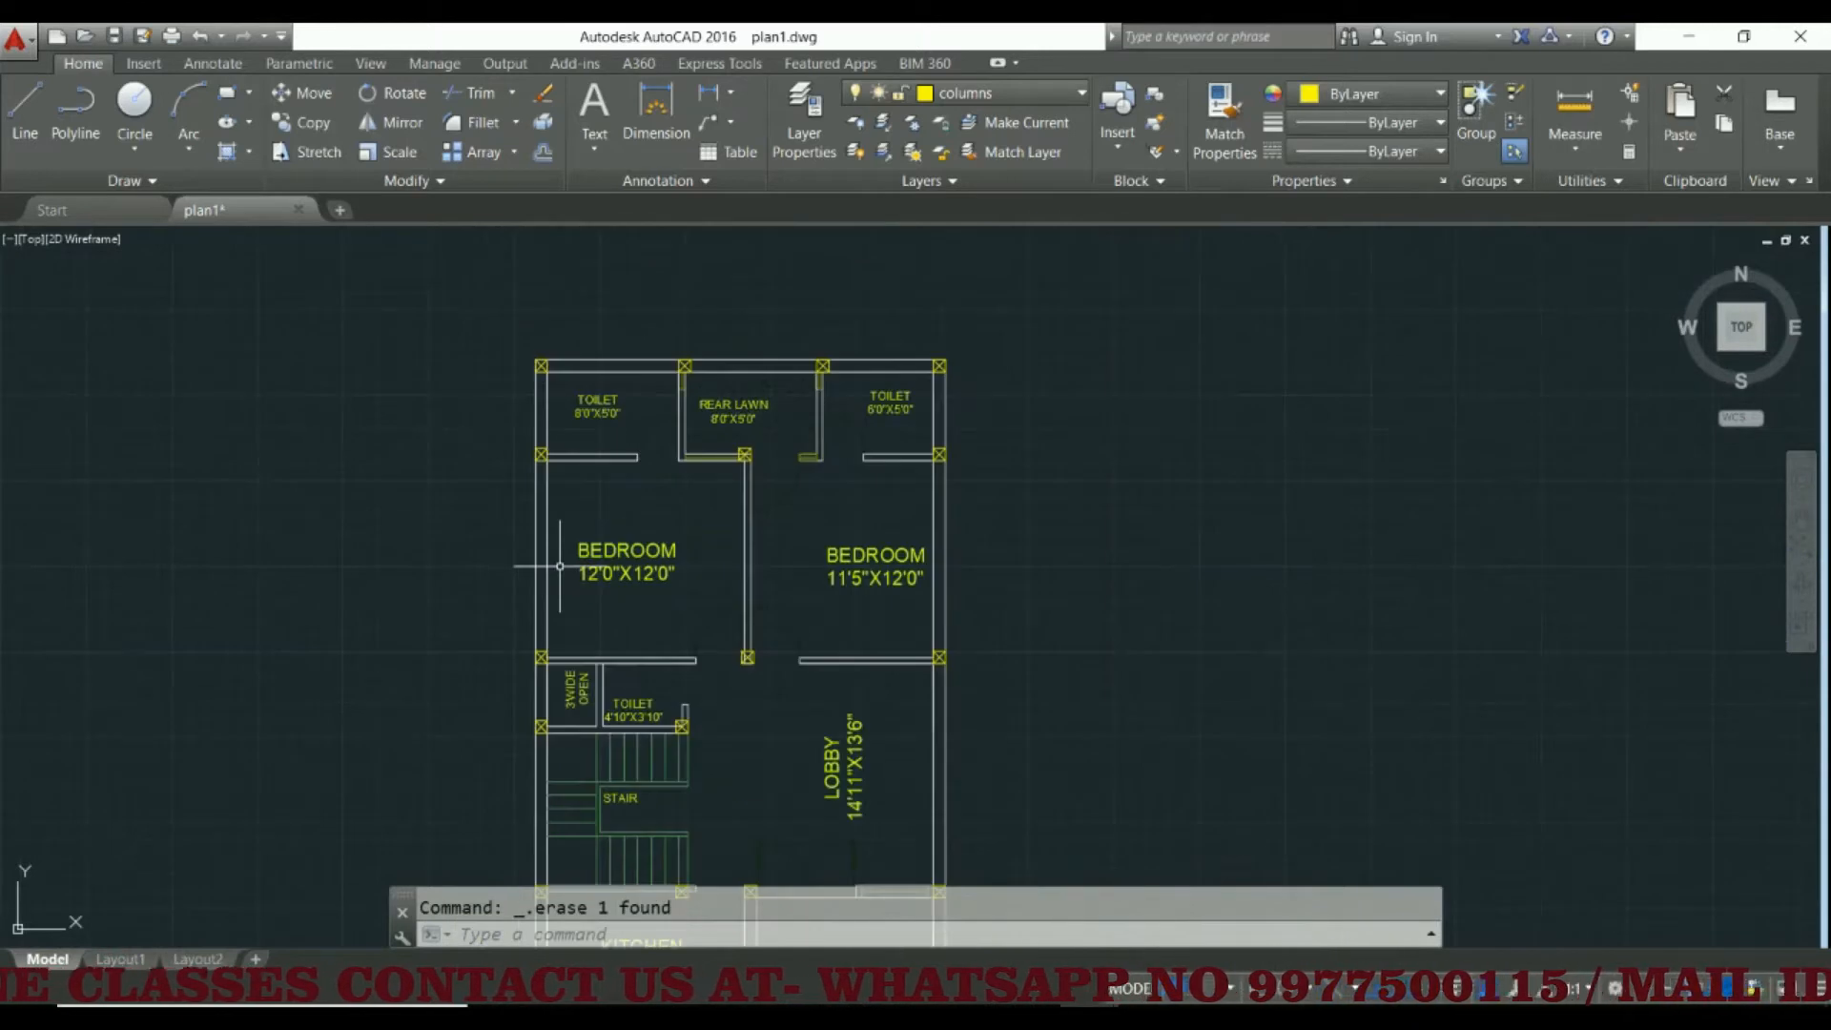
scroll(534, 560, up, 2)
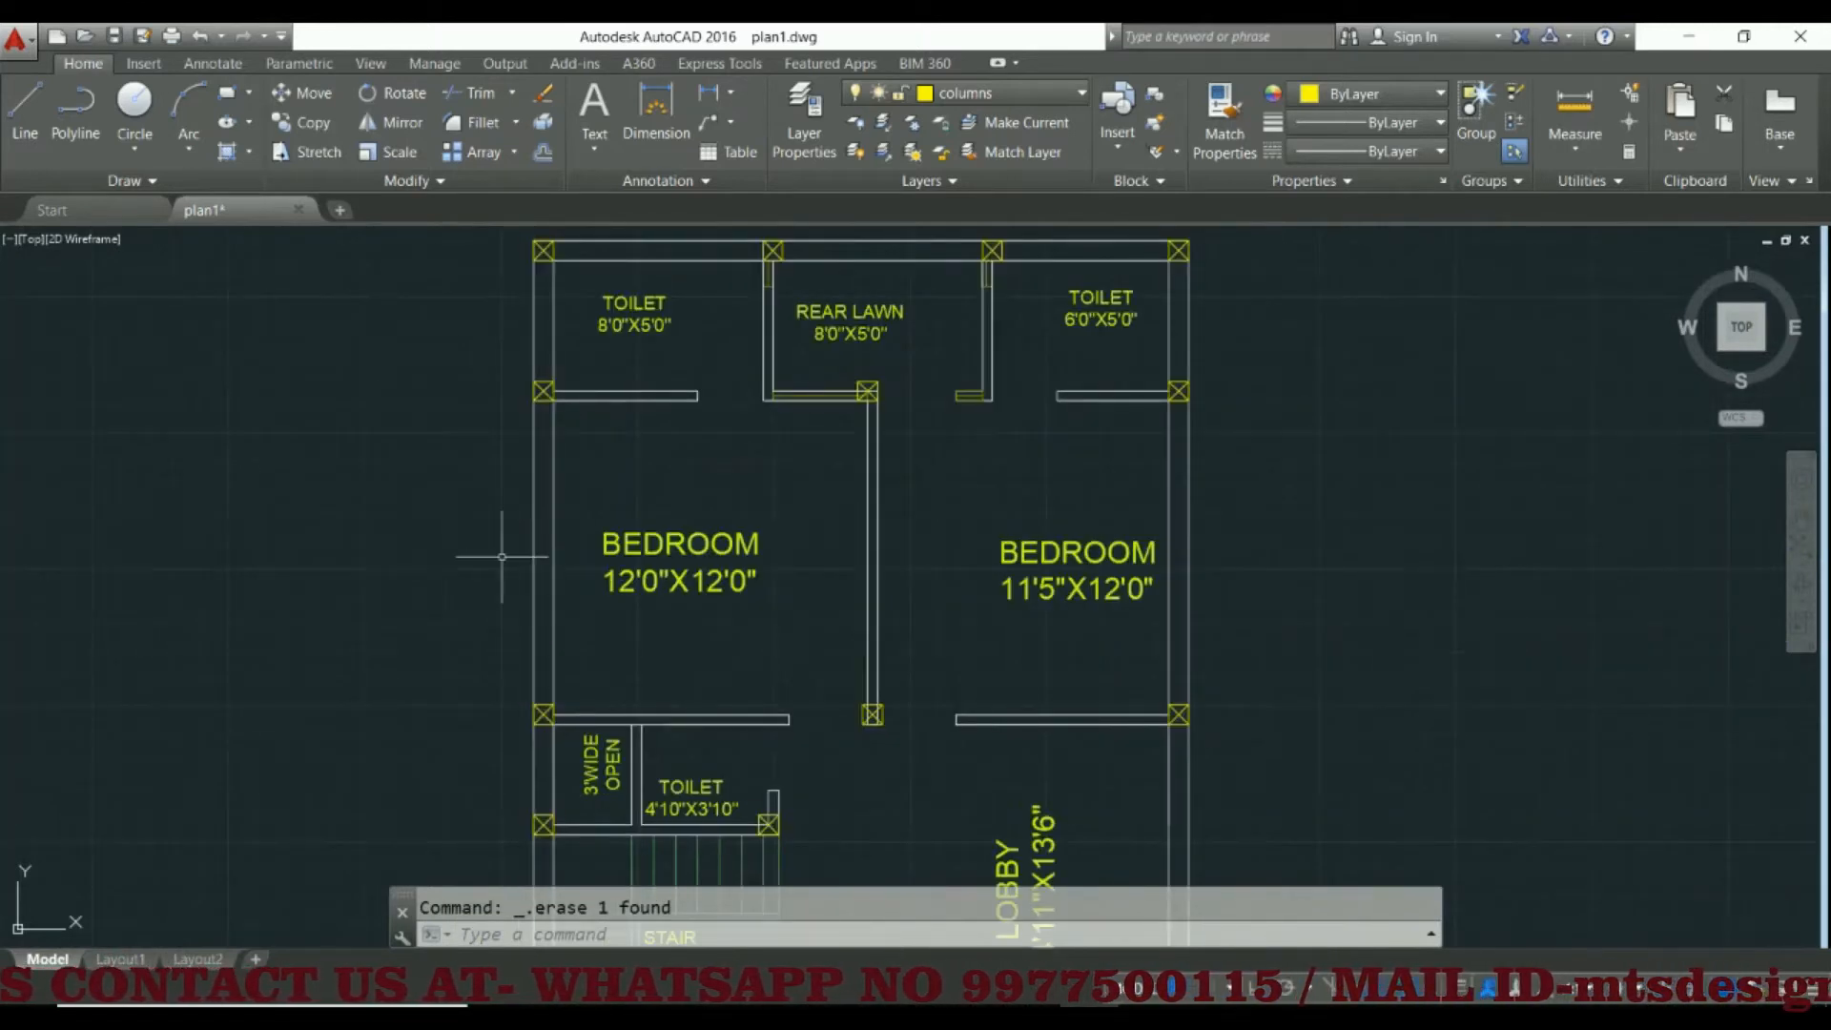
scroll(530, 550, up, 2)
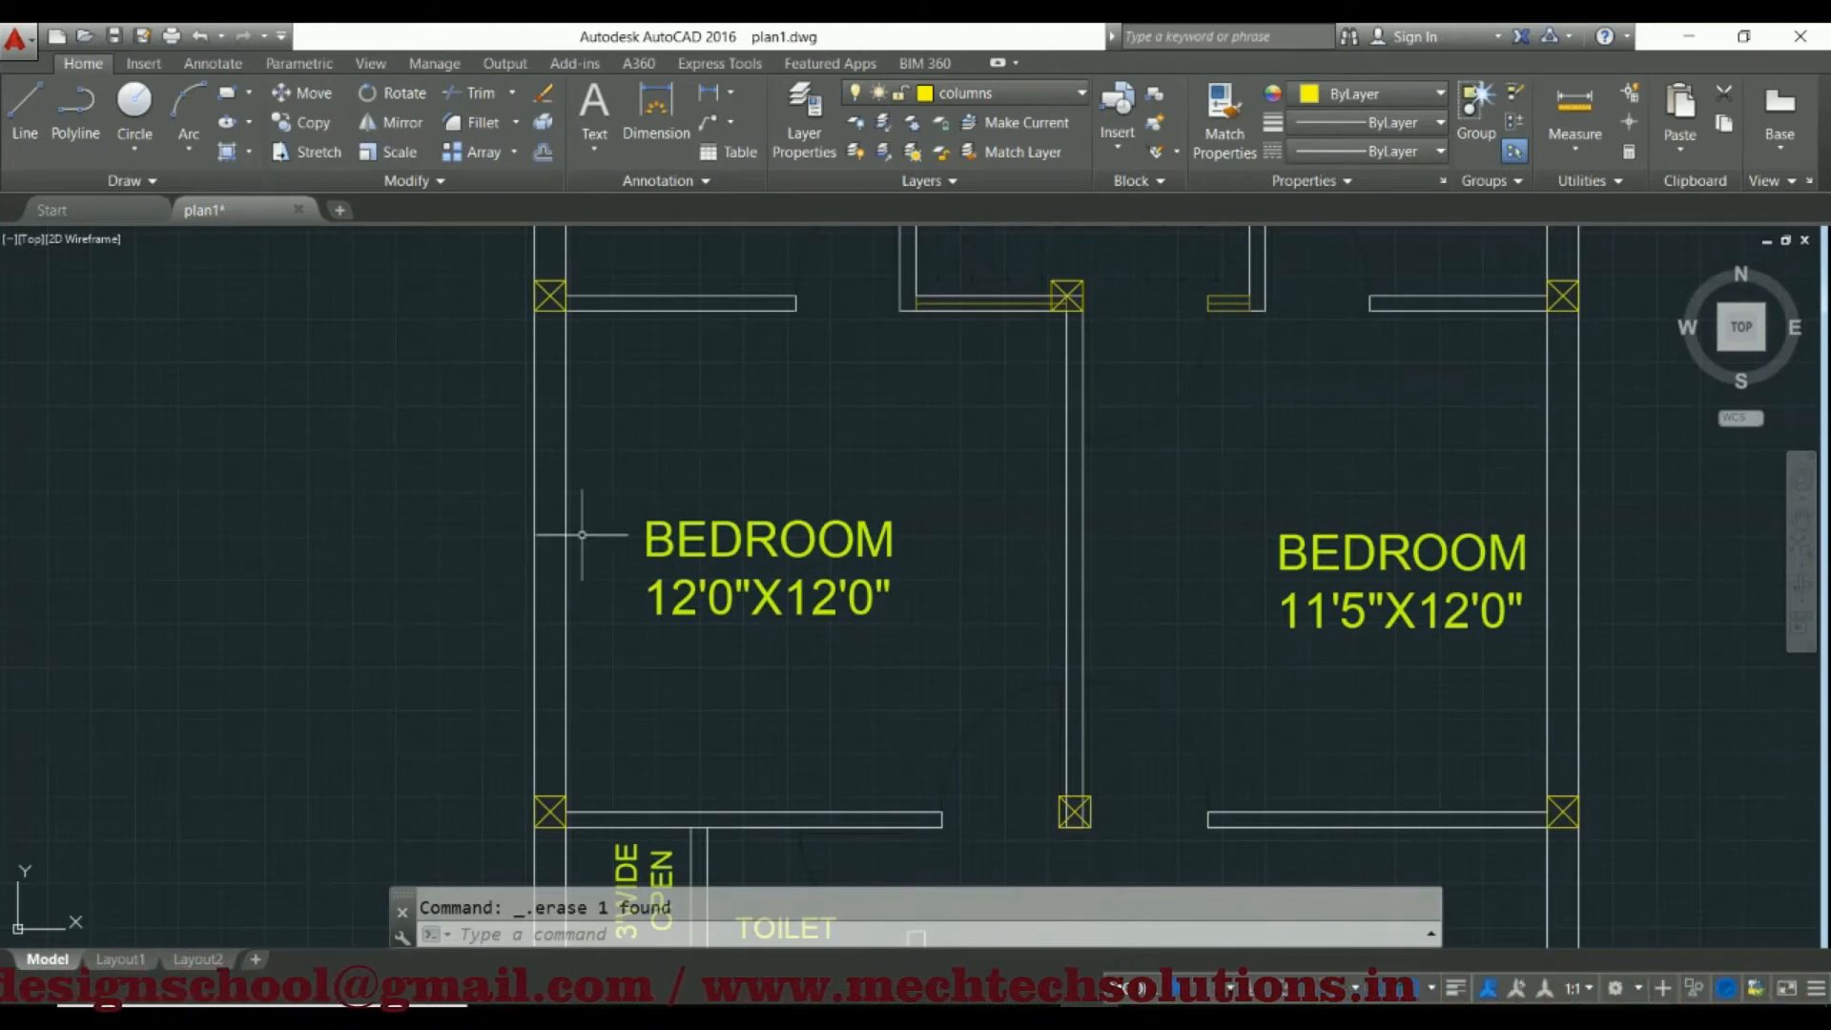
scroll(593, 523, down, 3)
scroll(932, 400, up, 5)
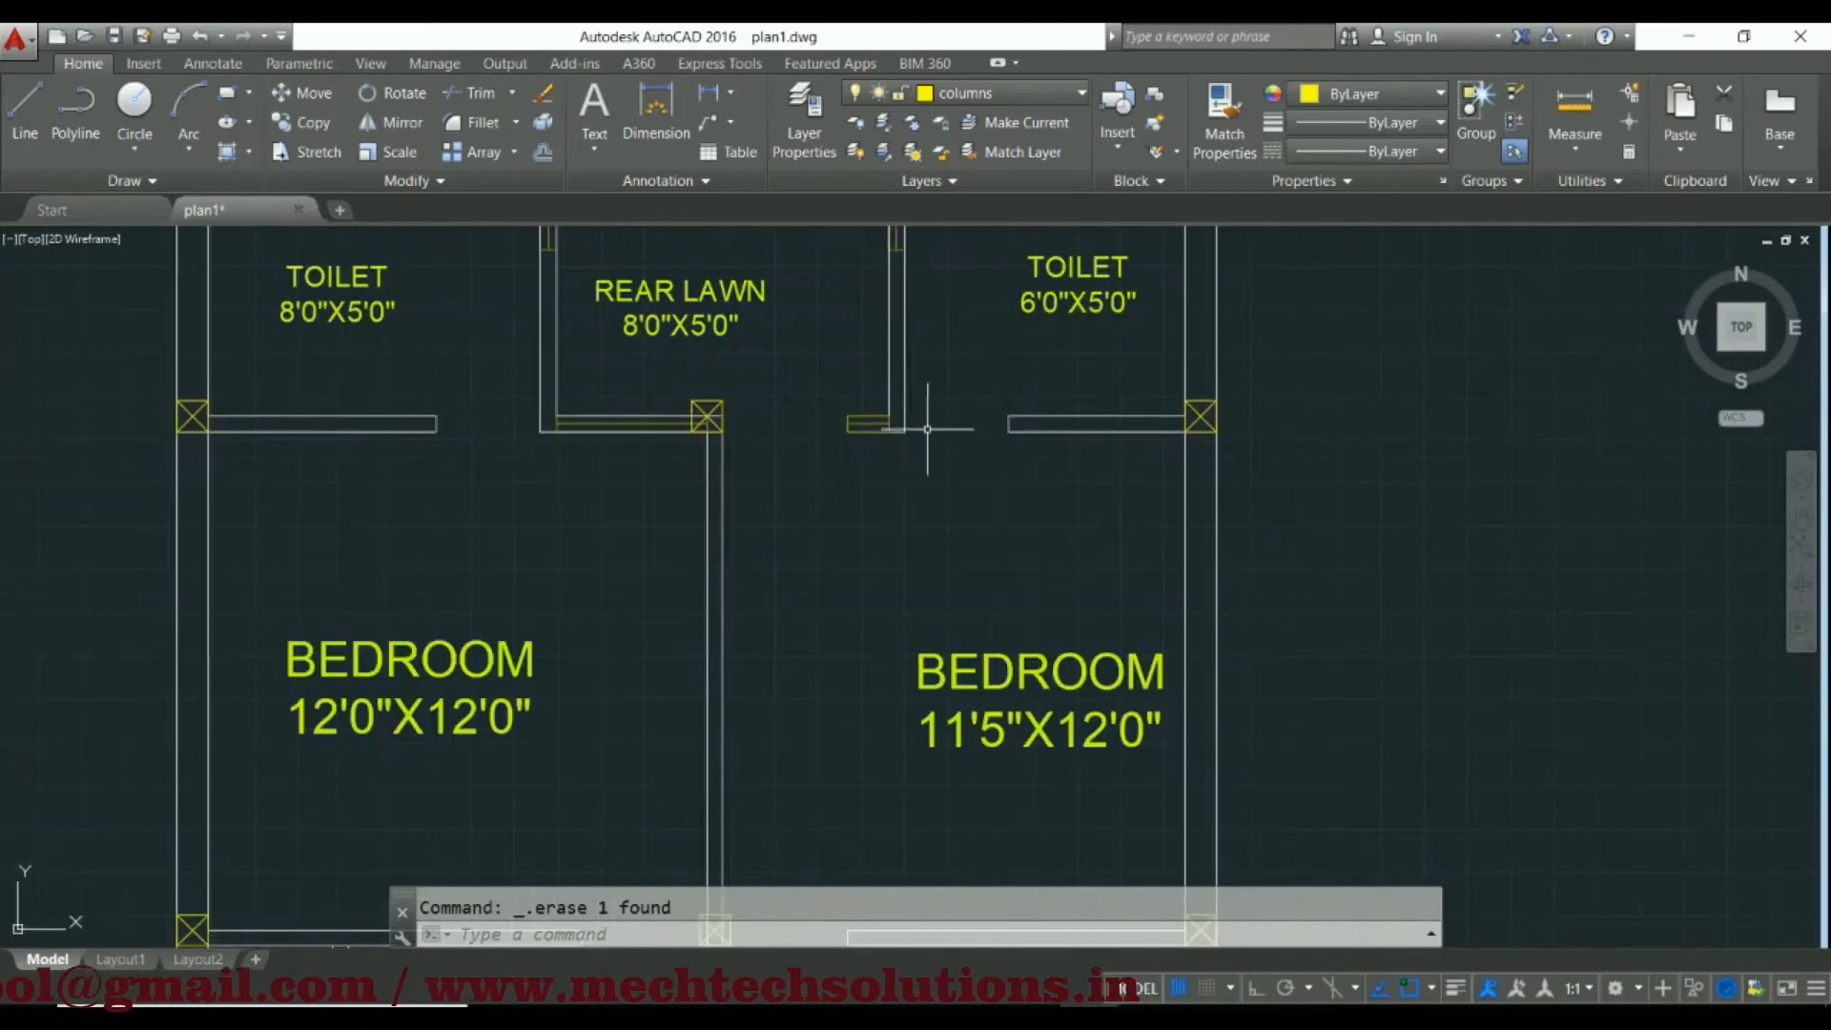
scroll(545, 591, down, 5)
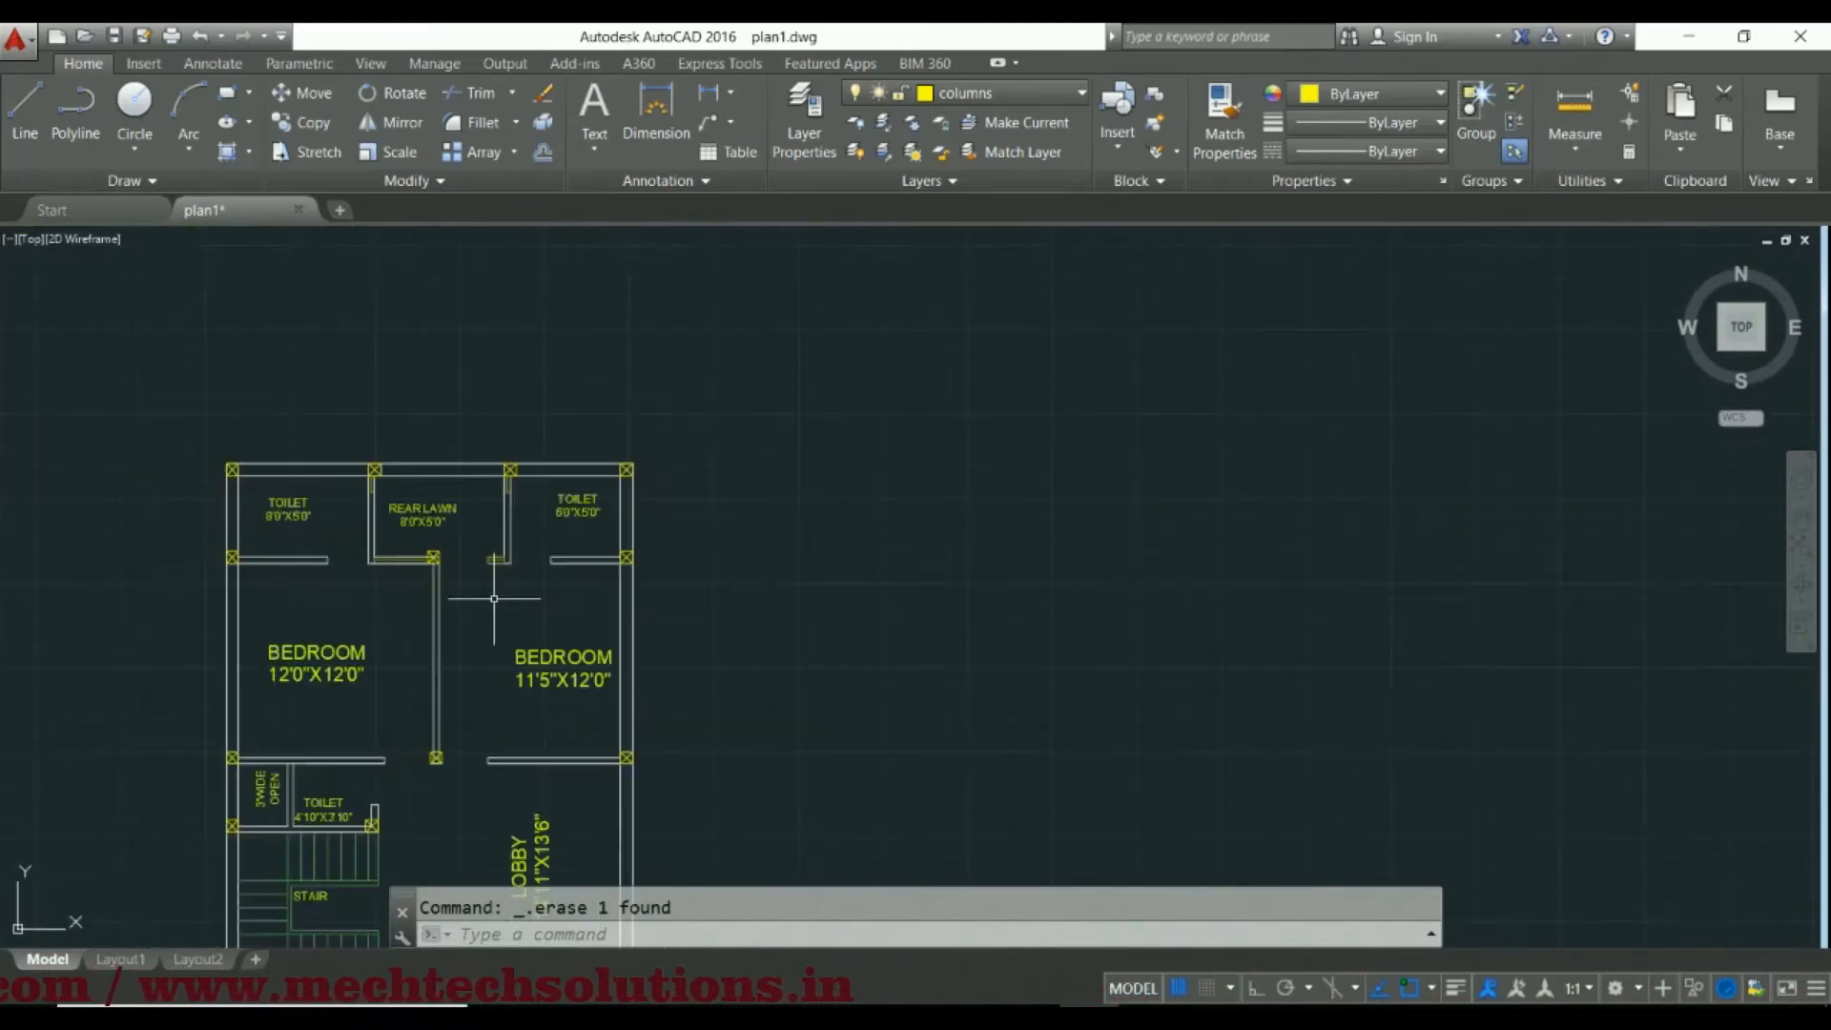
scroll(511, 613, up, 1)
scroll(420, 666, up, 3)
scroll(455, 620, up, 1)
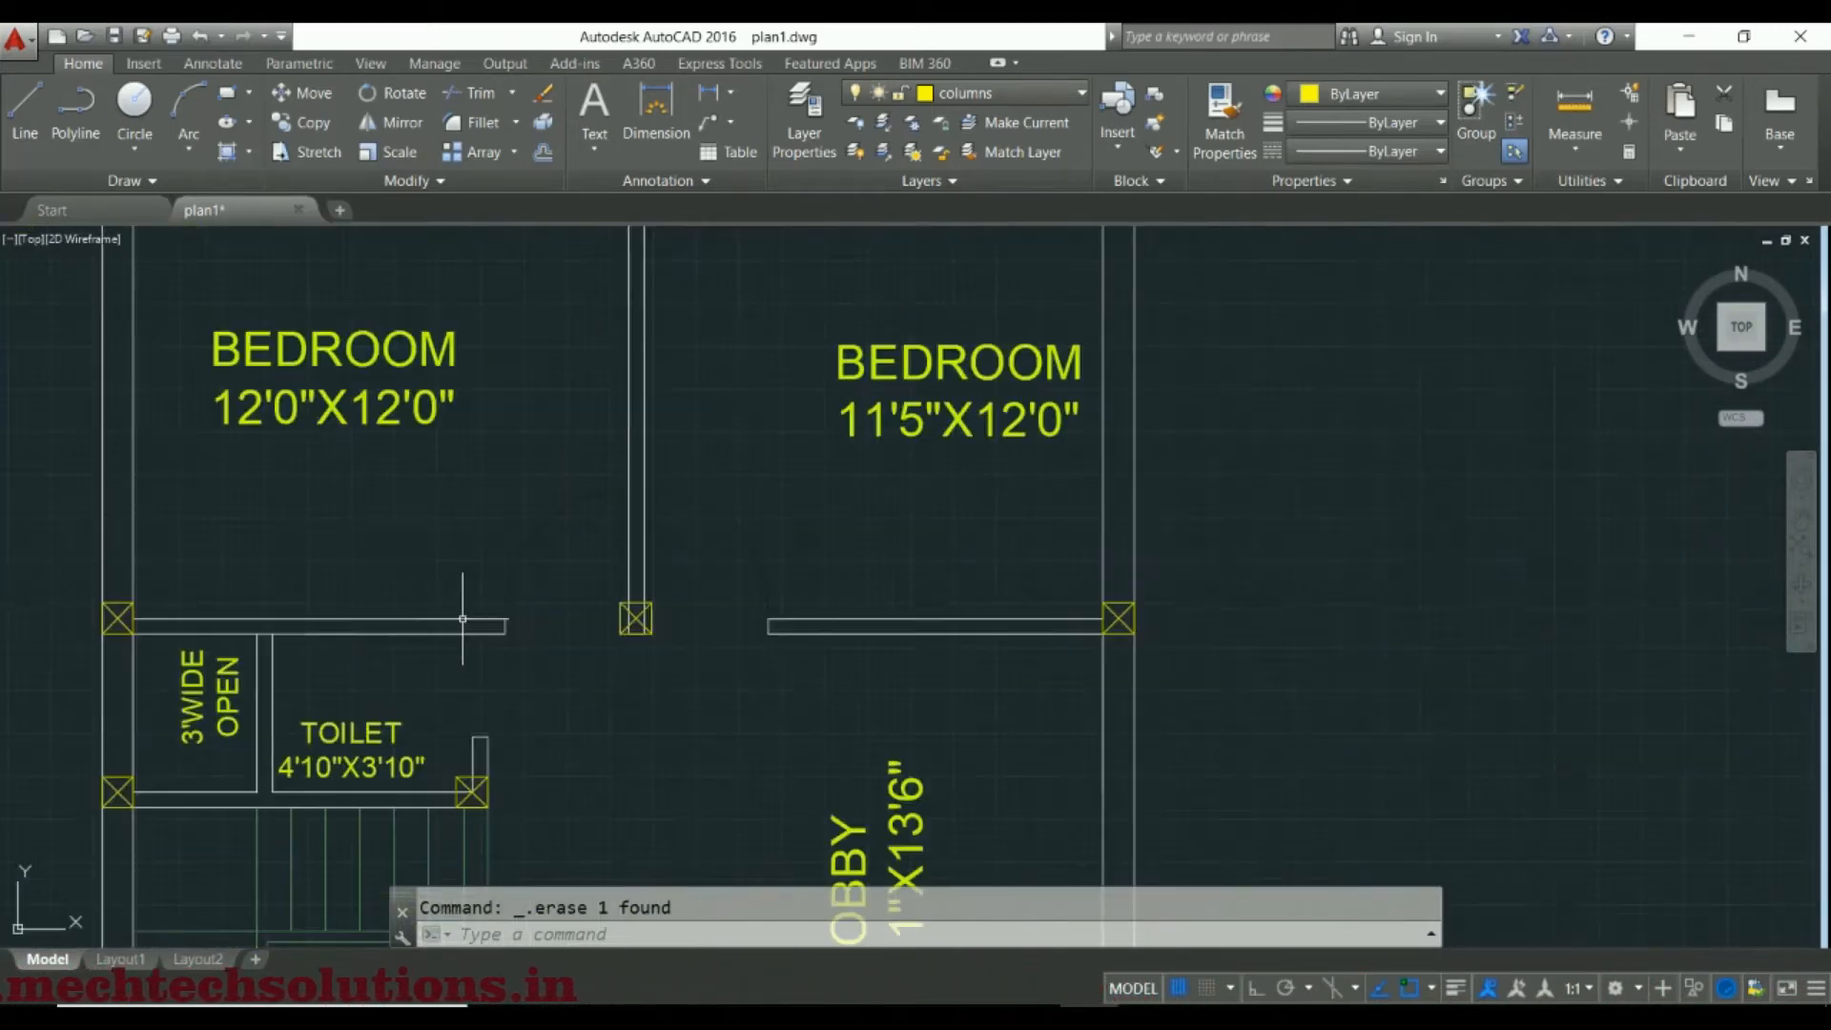
scroll(462, 618, down, 4)
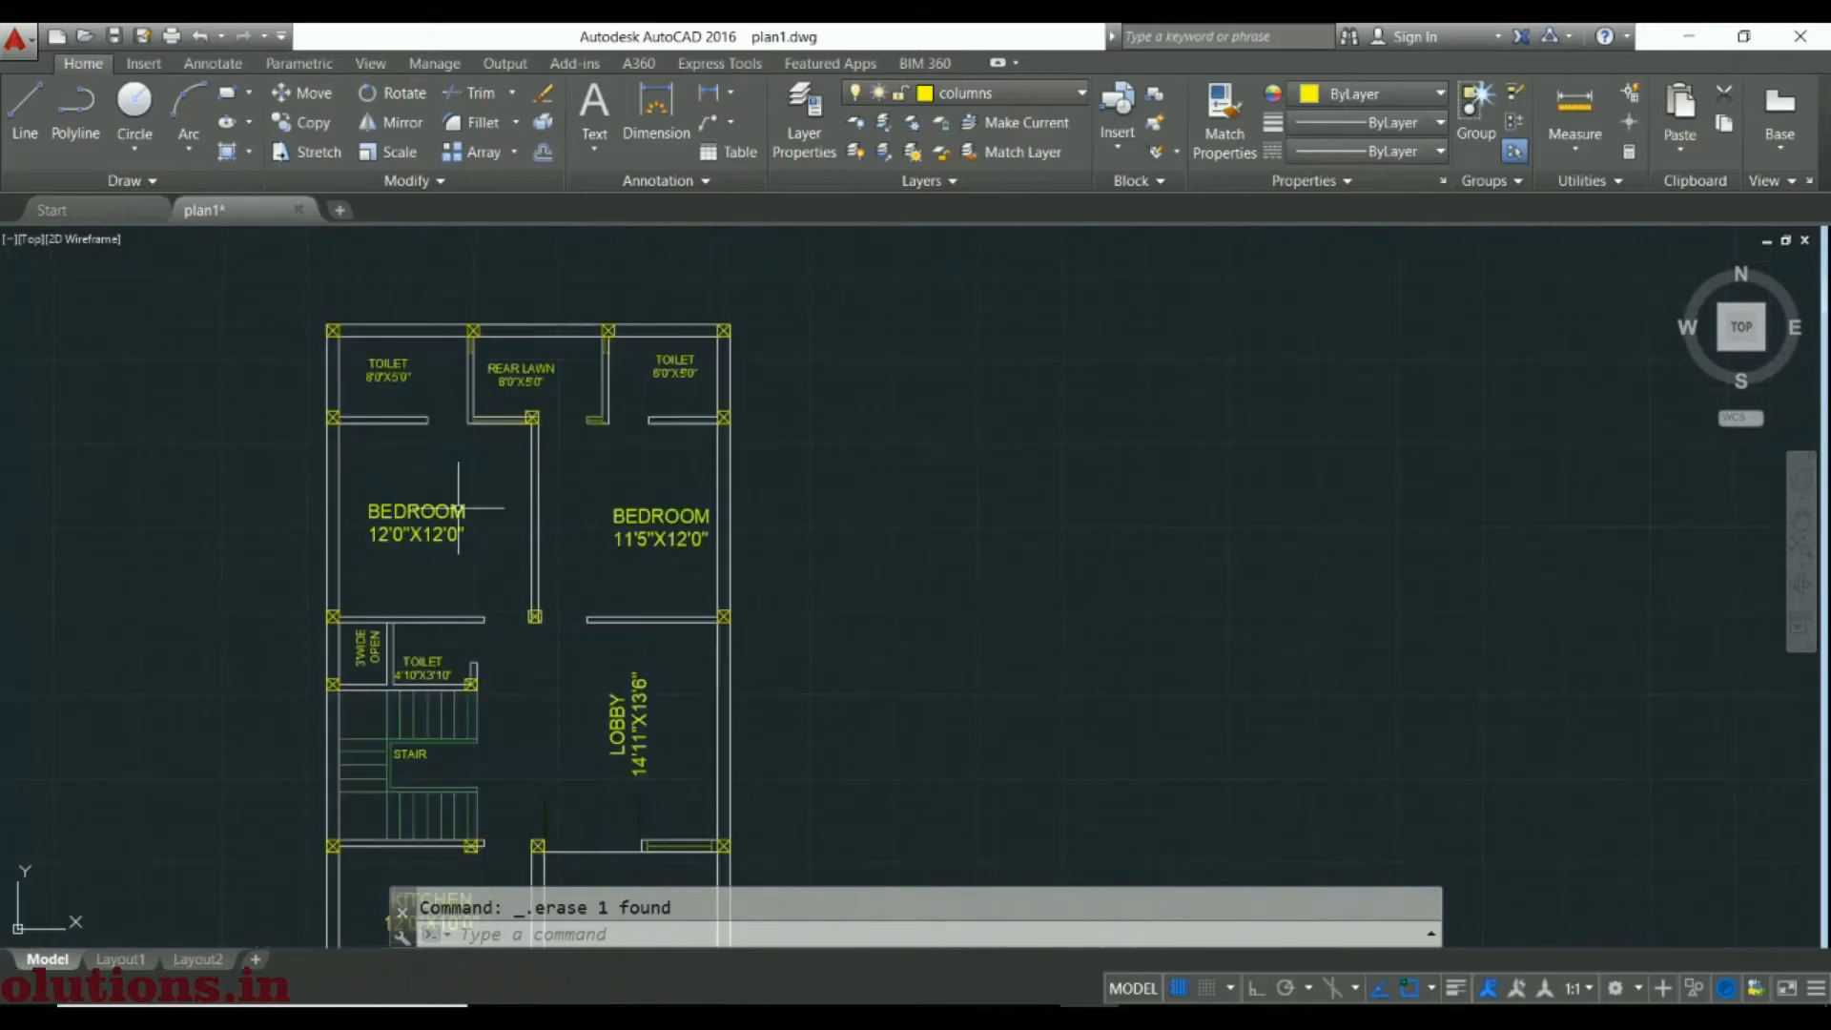
middle_drag(320, 415, 344, 567)
scroll(348, 567, up, 4)
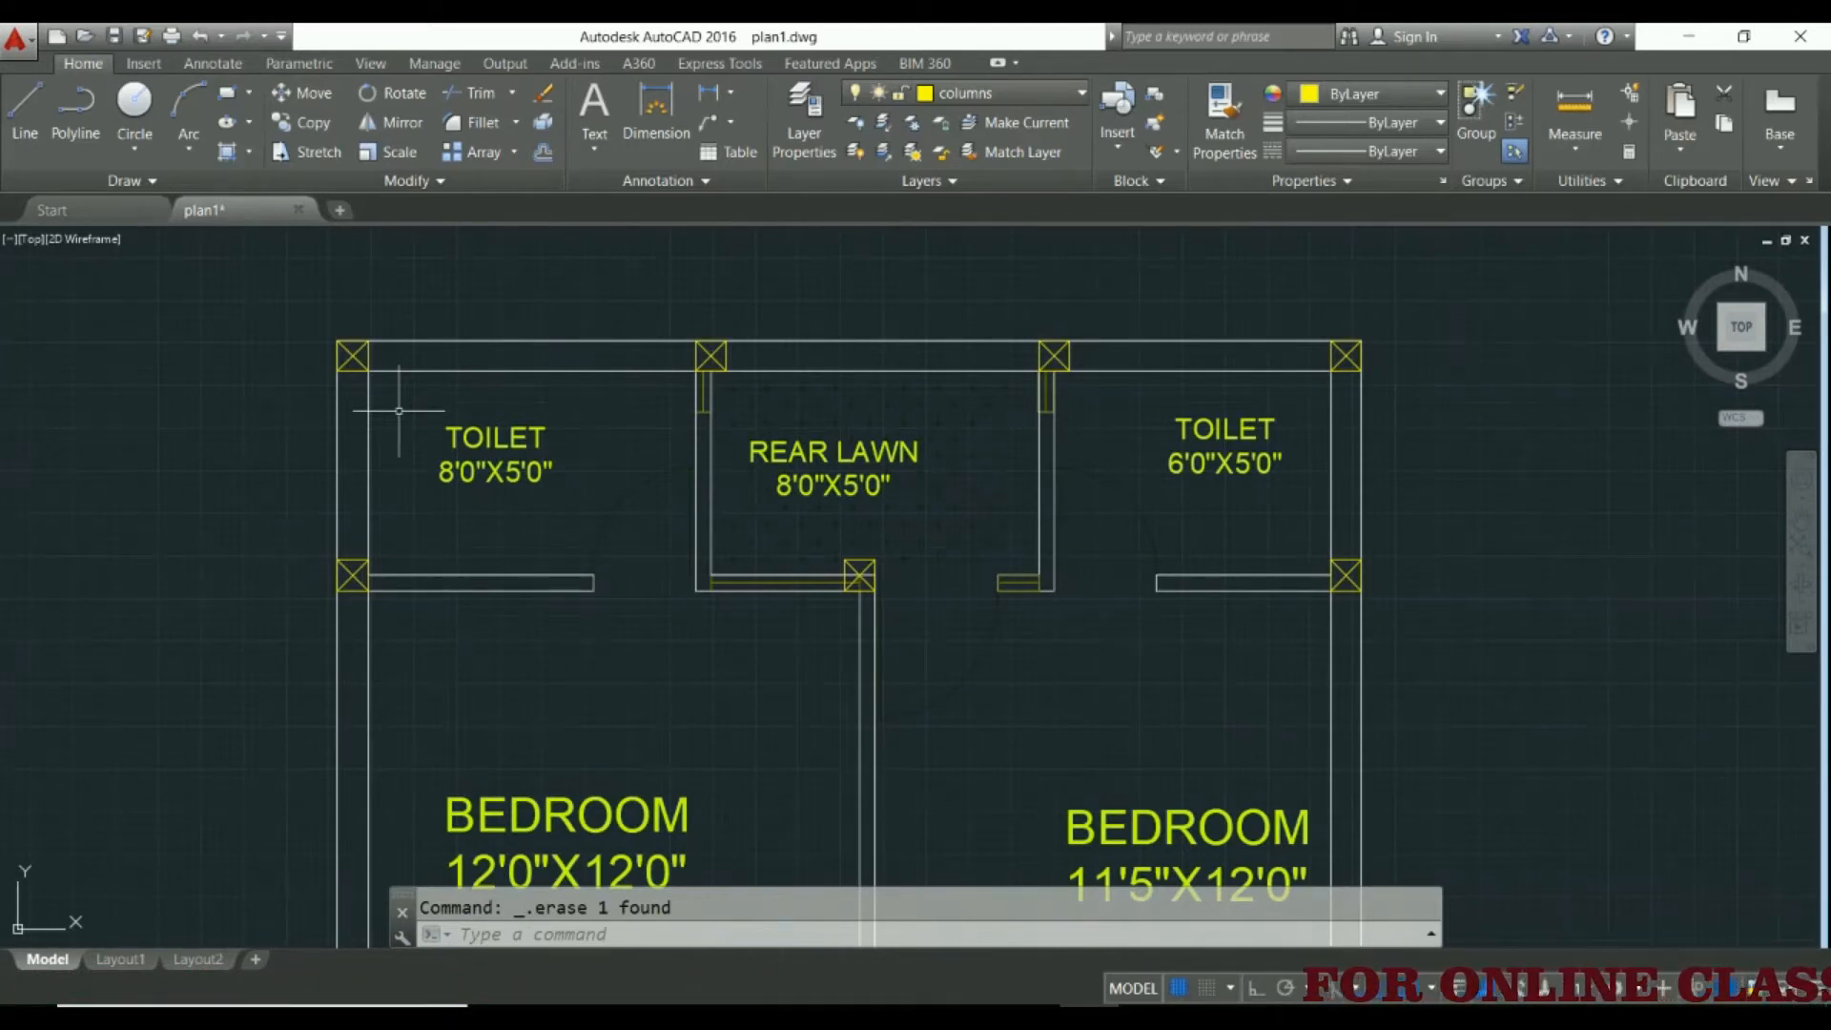
scroll(398, 410, down, 2)
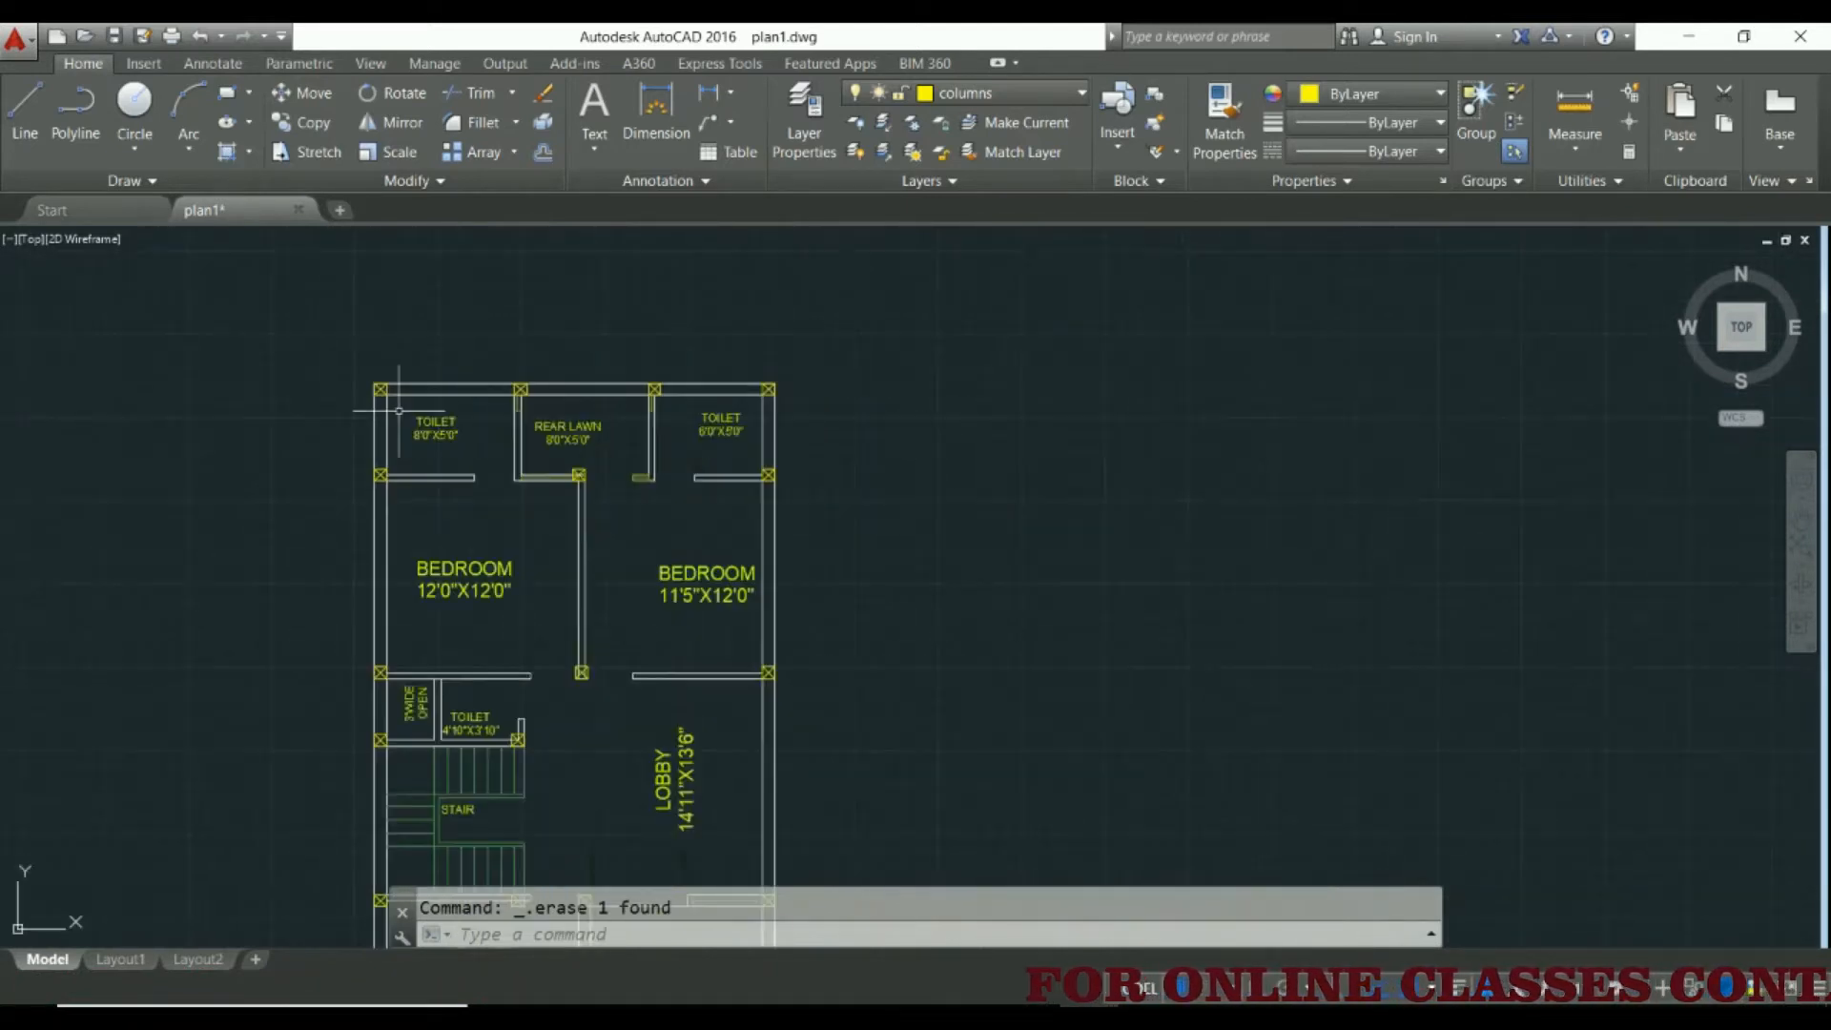
scroll(570, 496, up, 6)
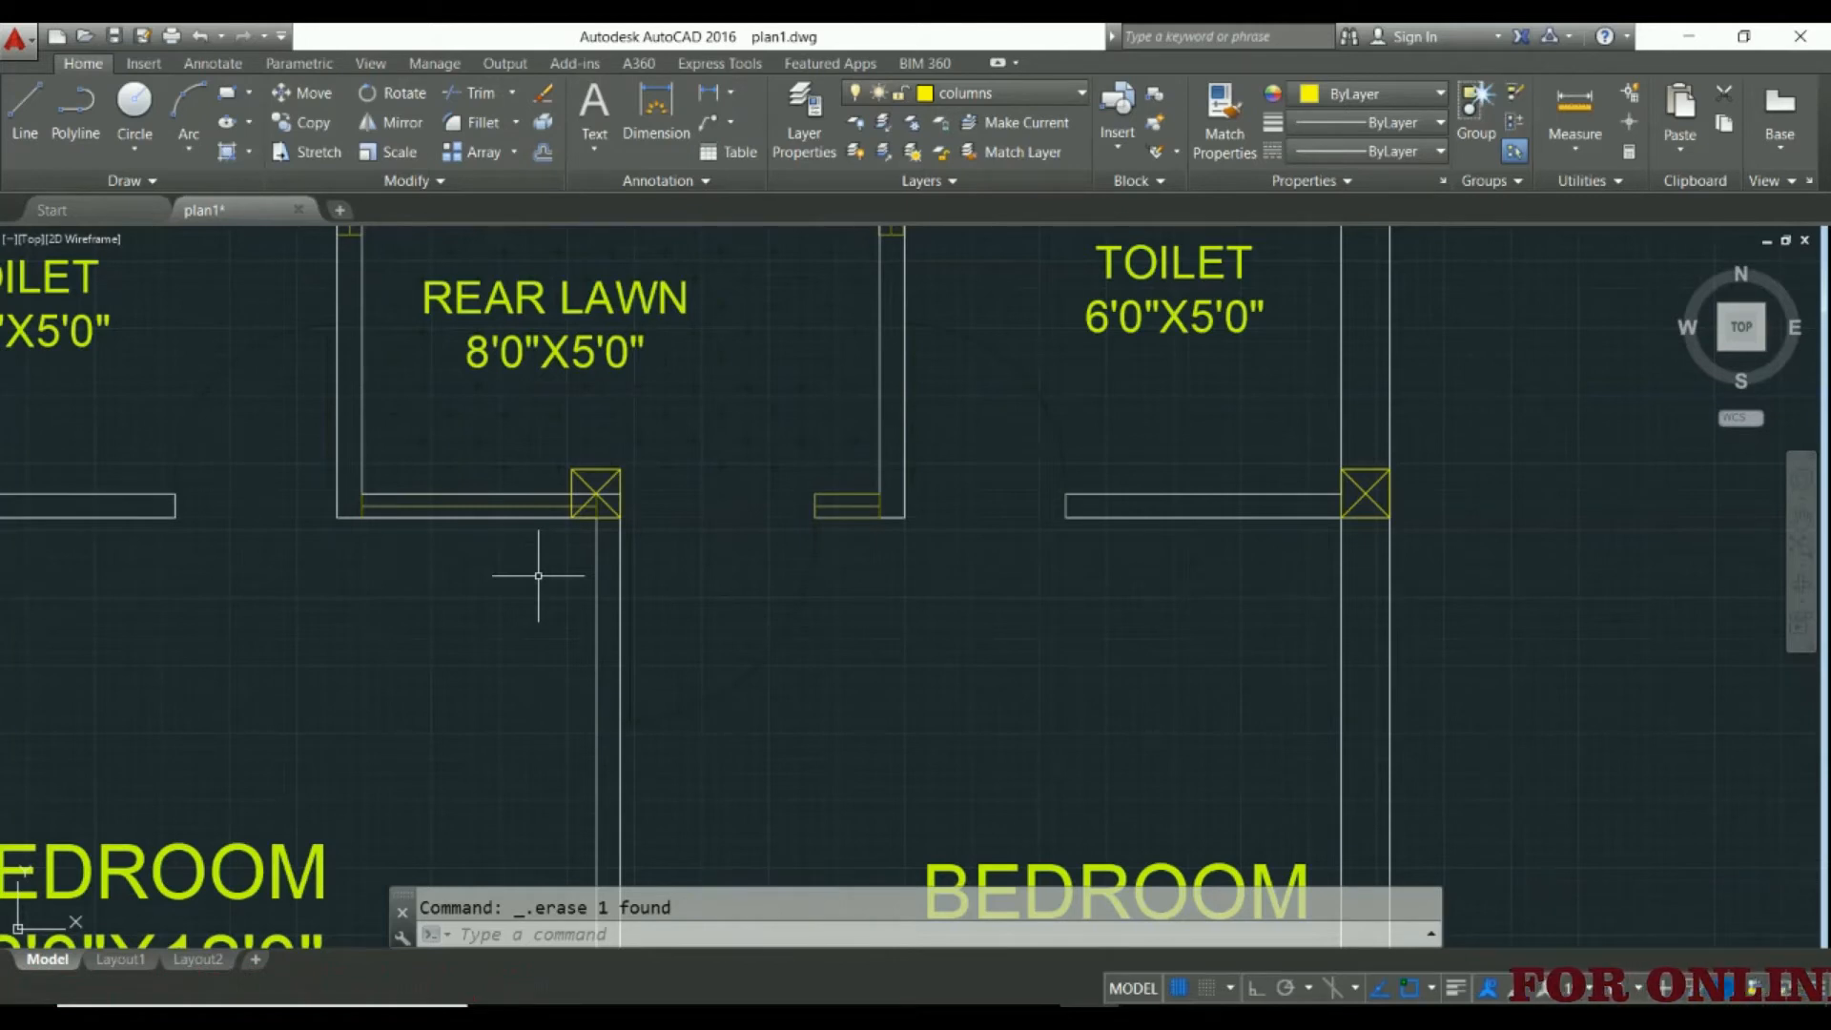
scroll(539, 576, down, 4)
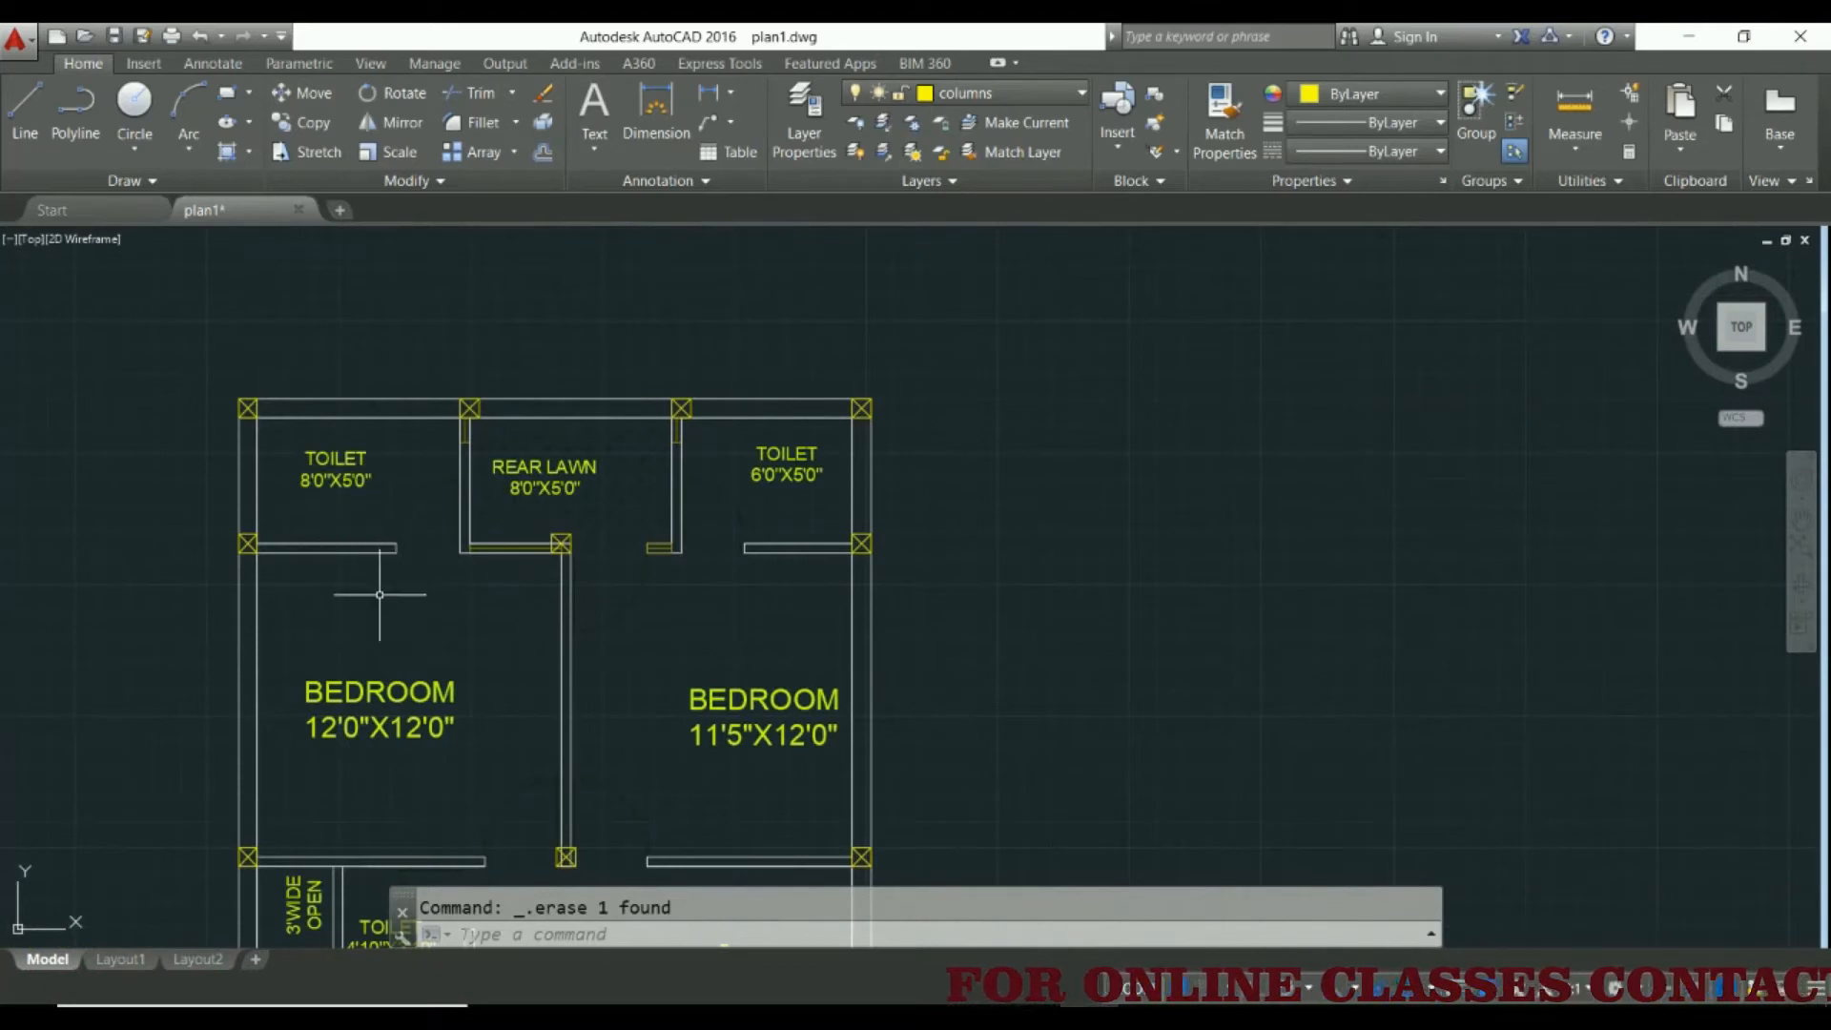
Draw a rectangle 12 wide and 9 high outside the plan, near the 8'0"X5'0" toilet's outer corner
middle_drag(395, 615, 596, 624)
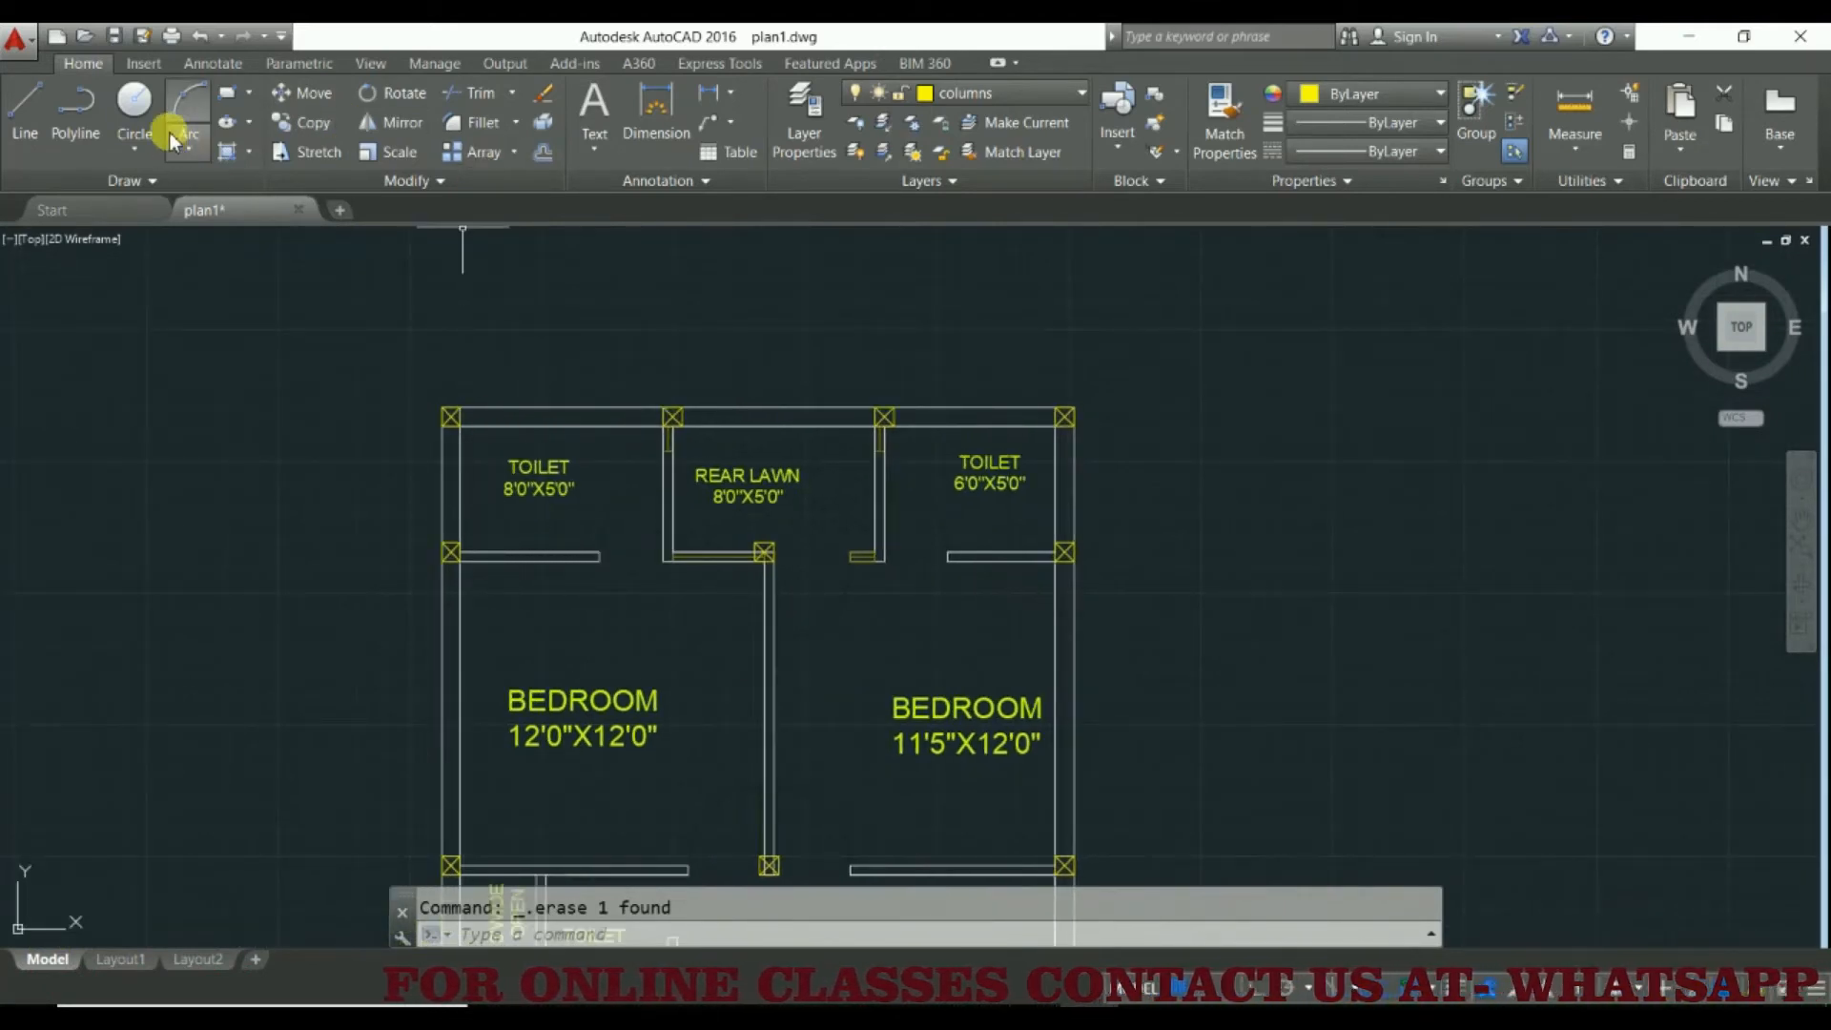
click(219, 94)
click(272, 401)
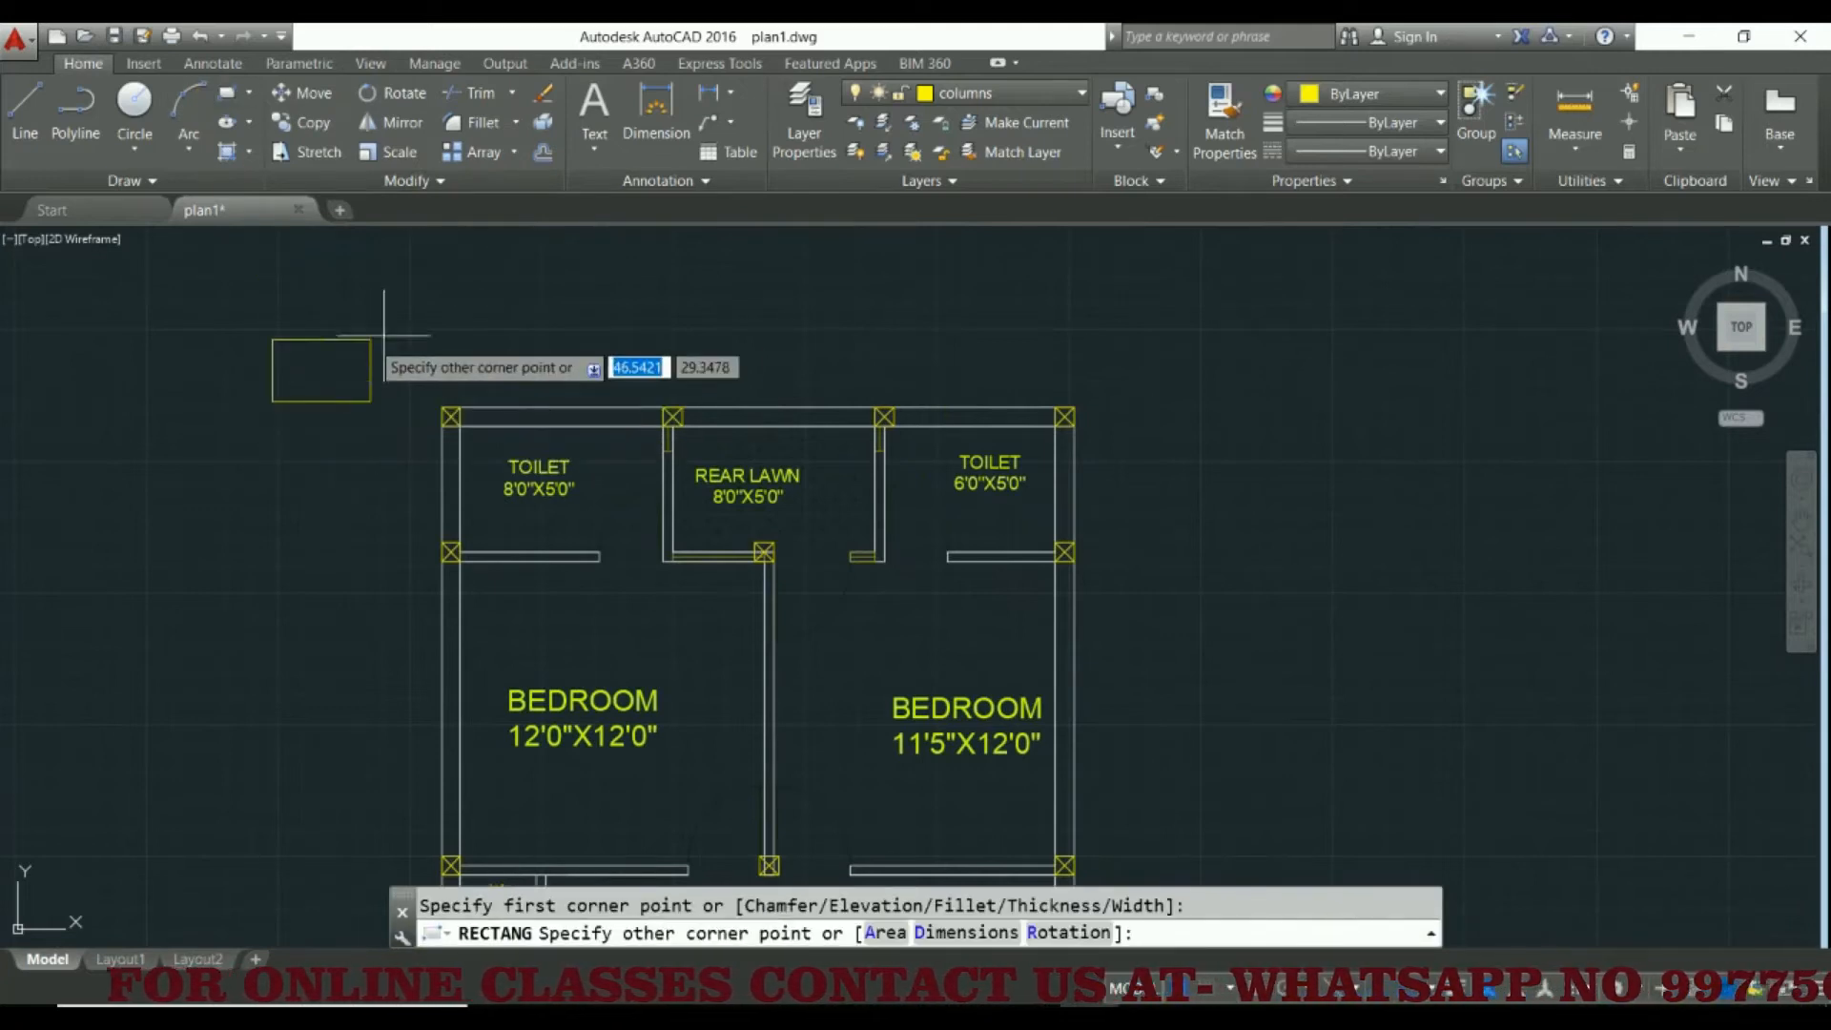
text(9)
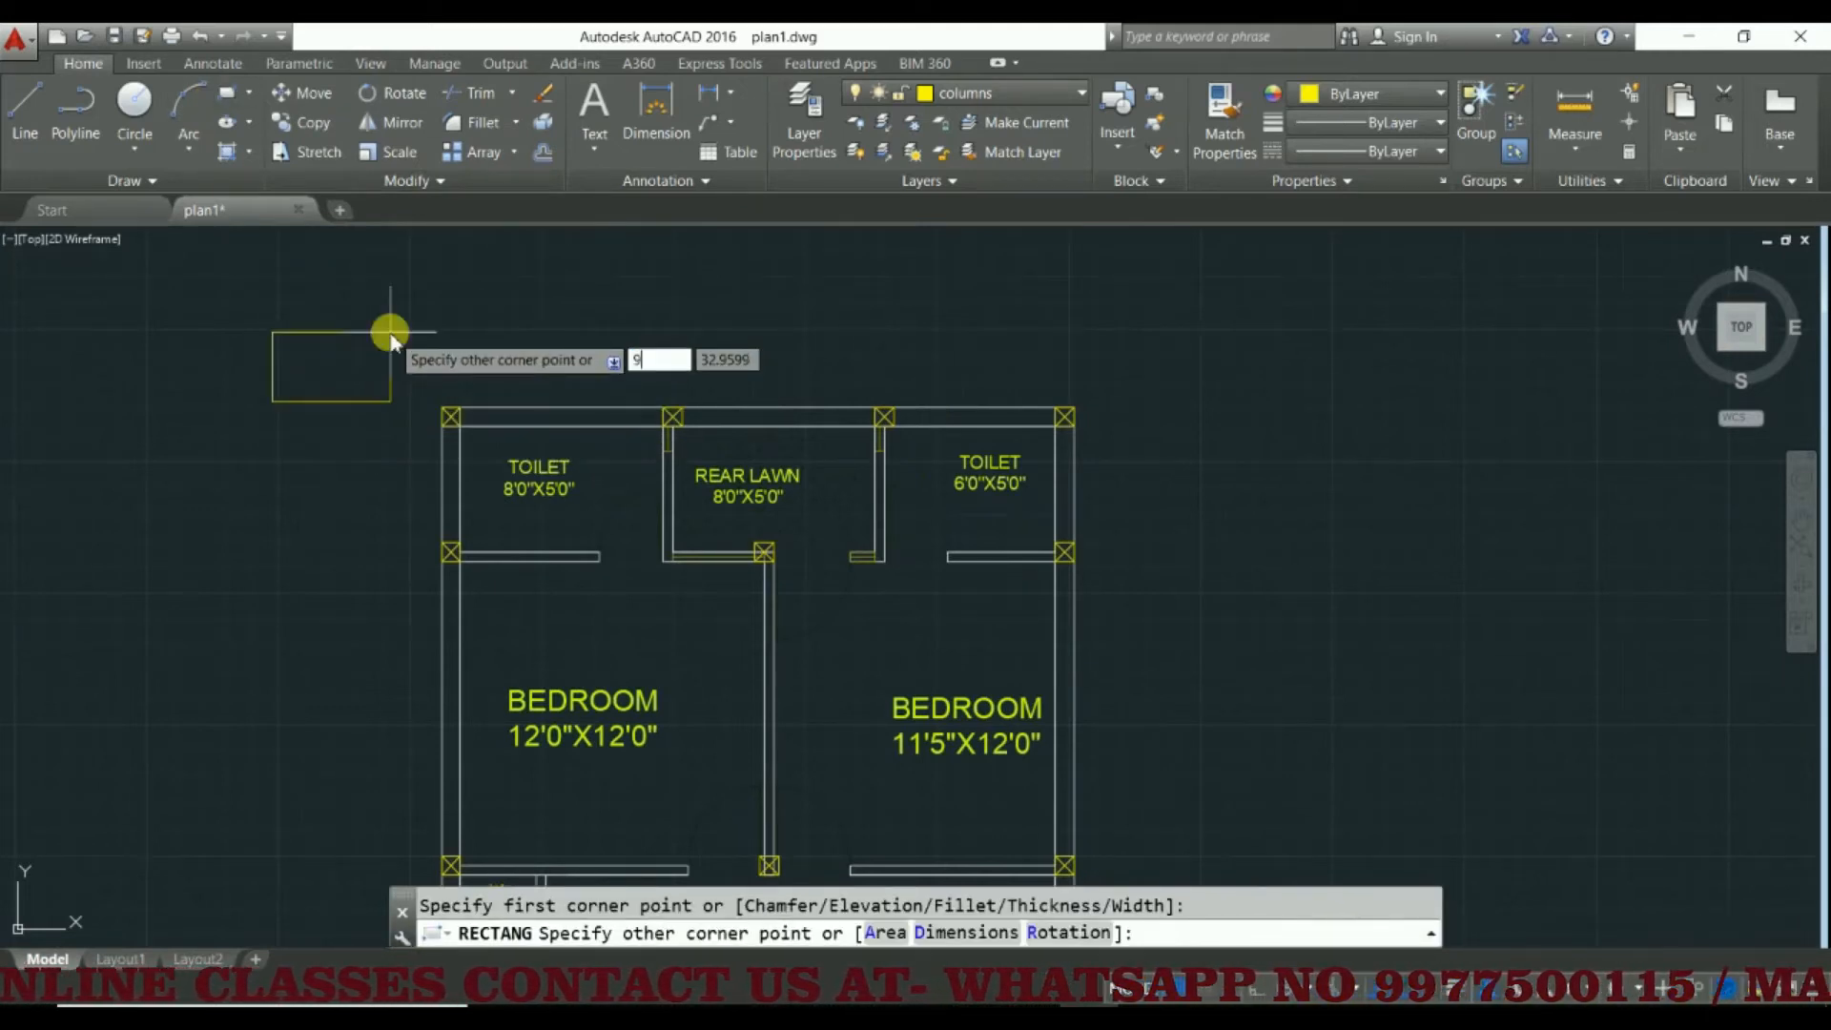
key(Tab)
text(12)
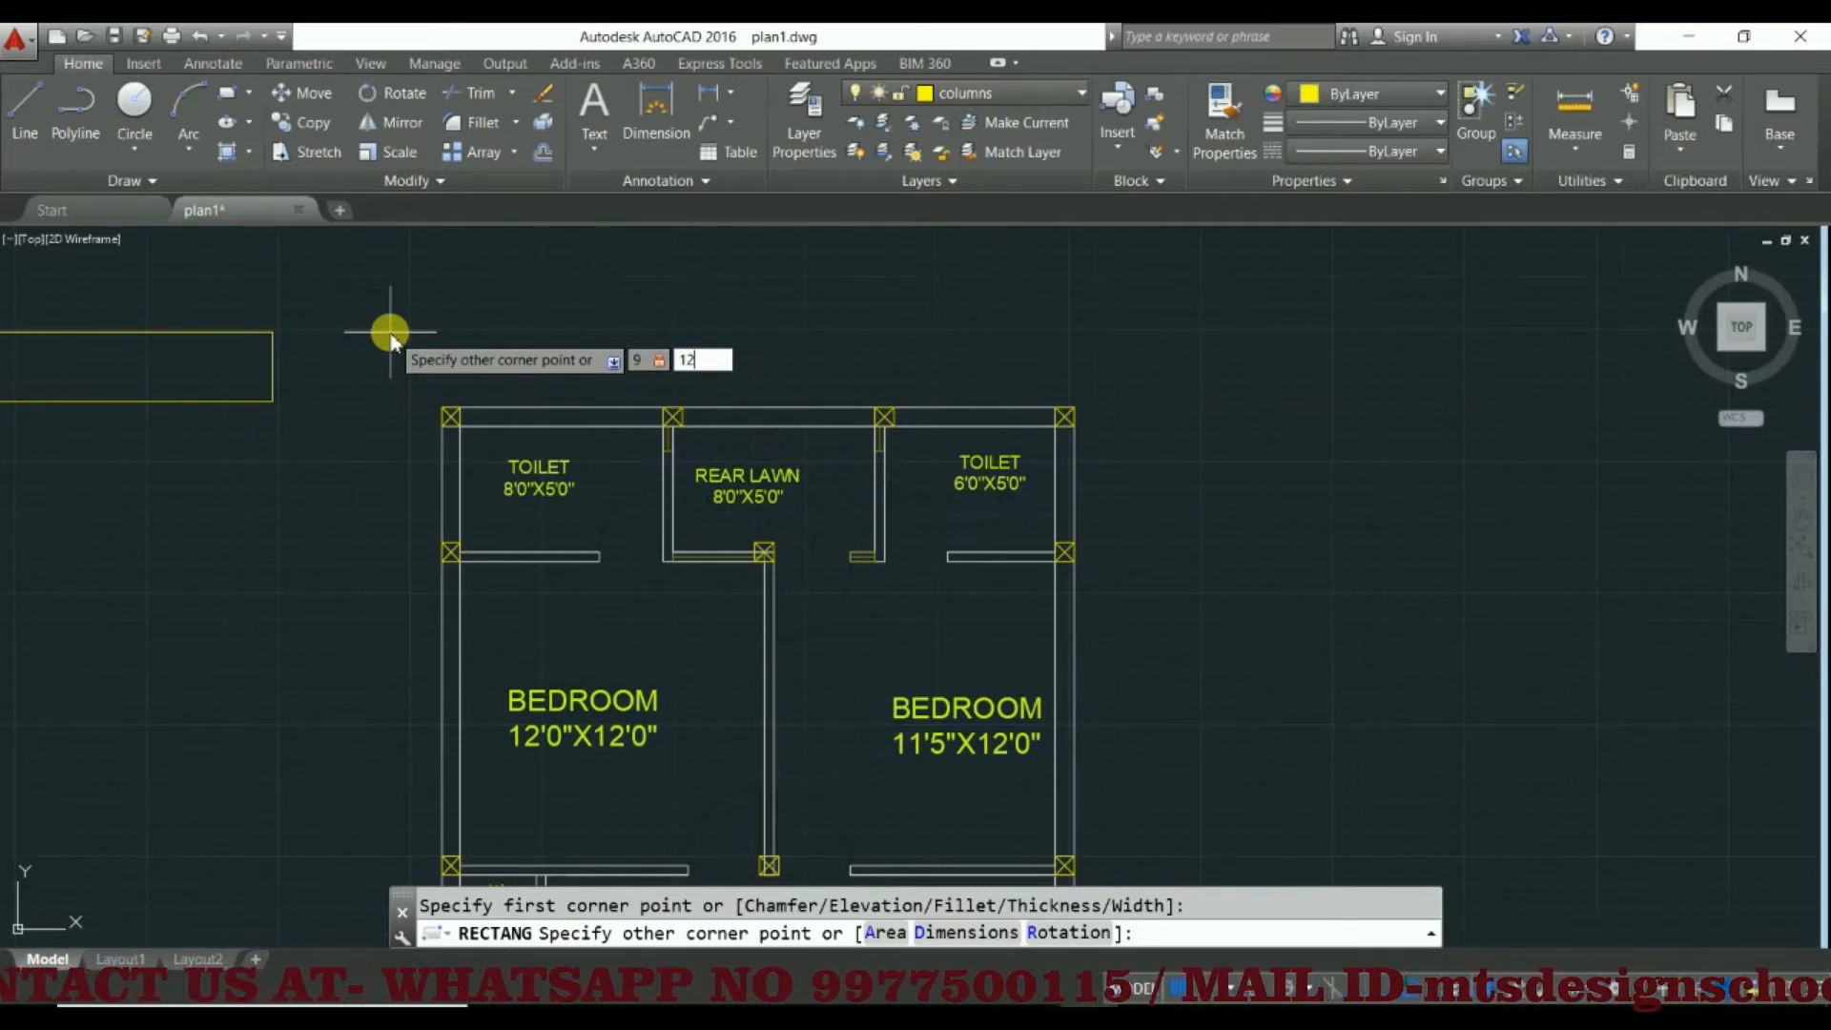
key(BackSpace)
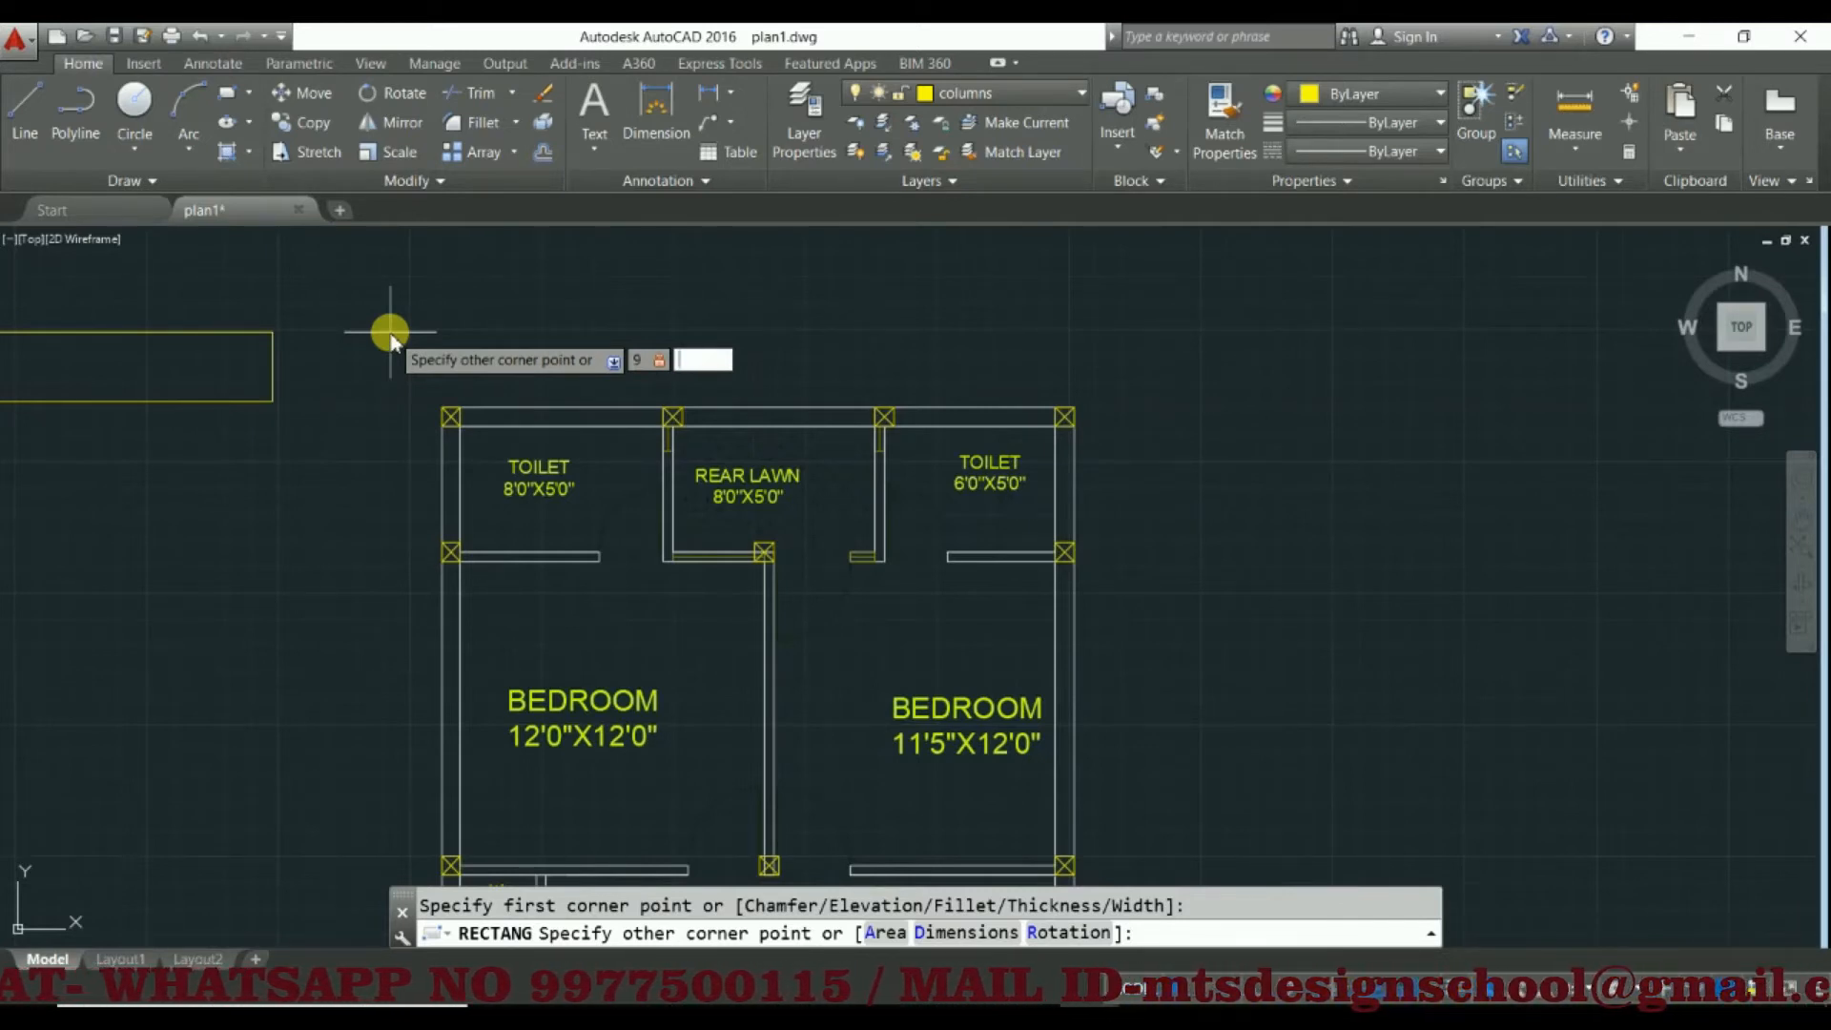
key(Tab)
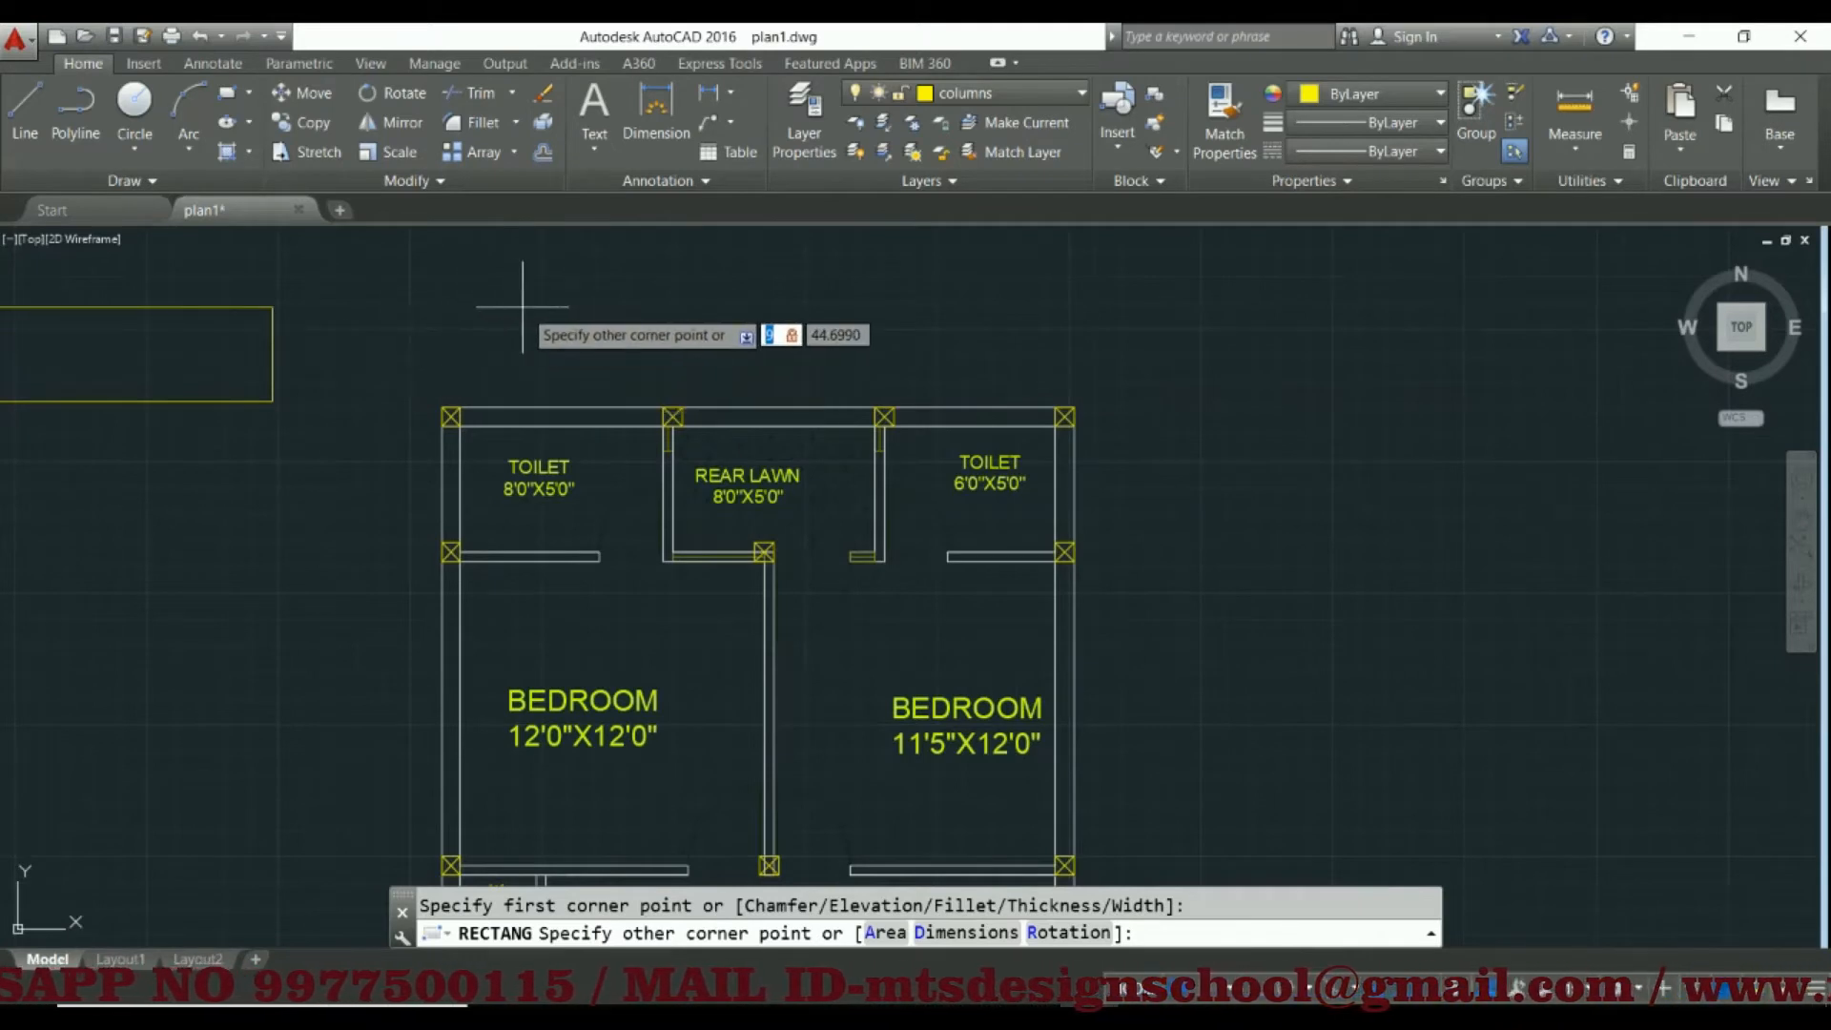
text(12)
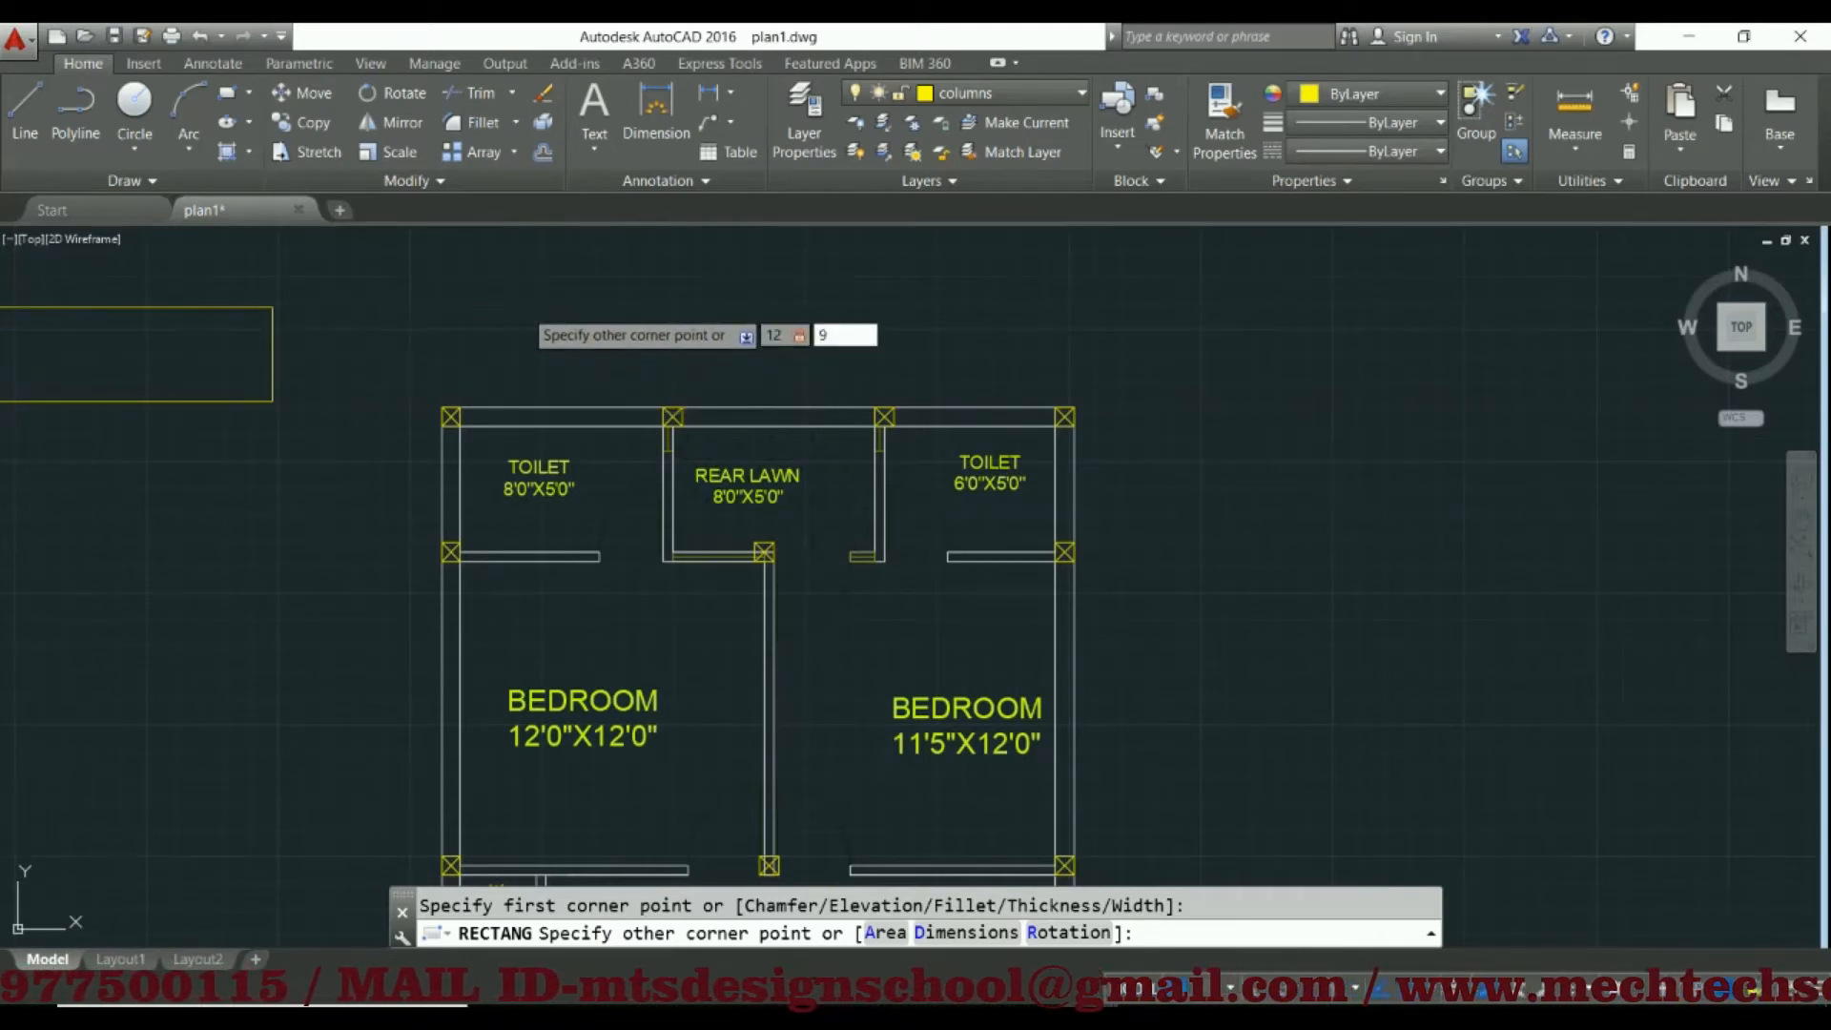
key(Return)
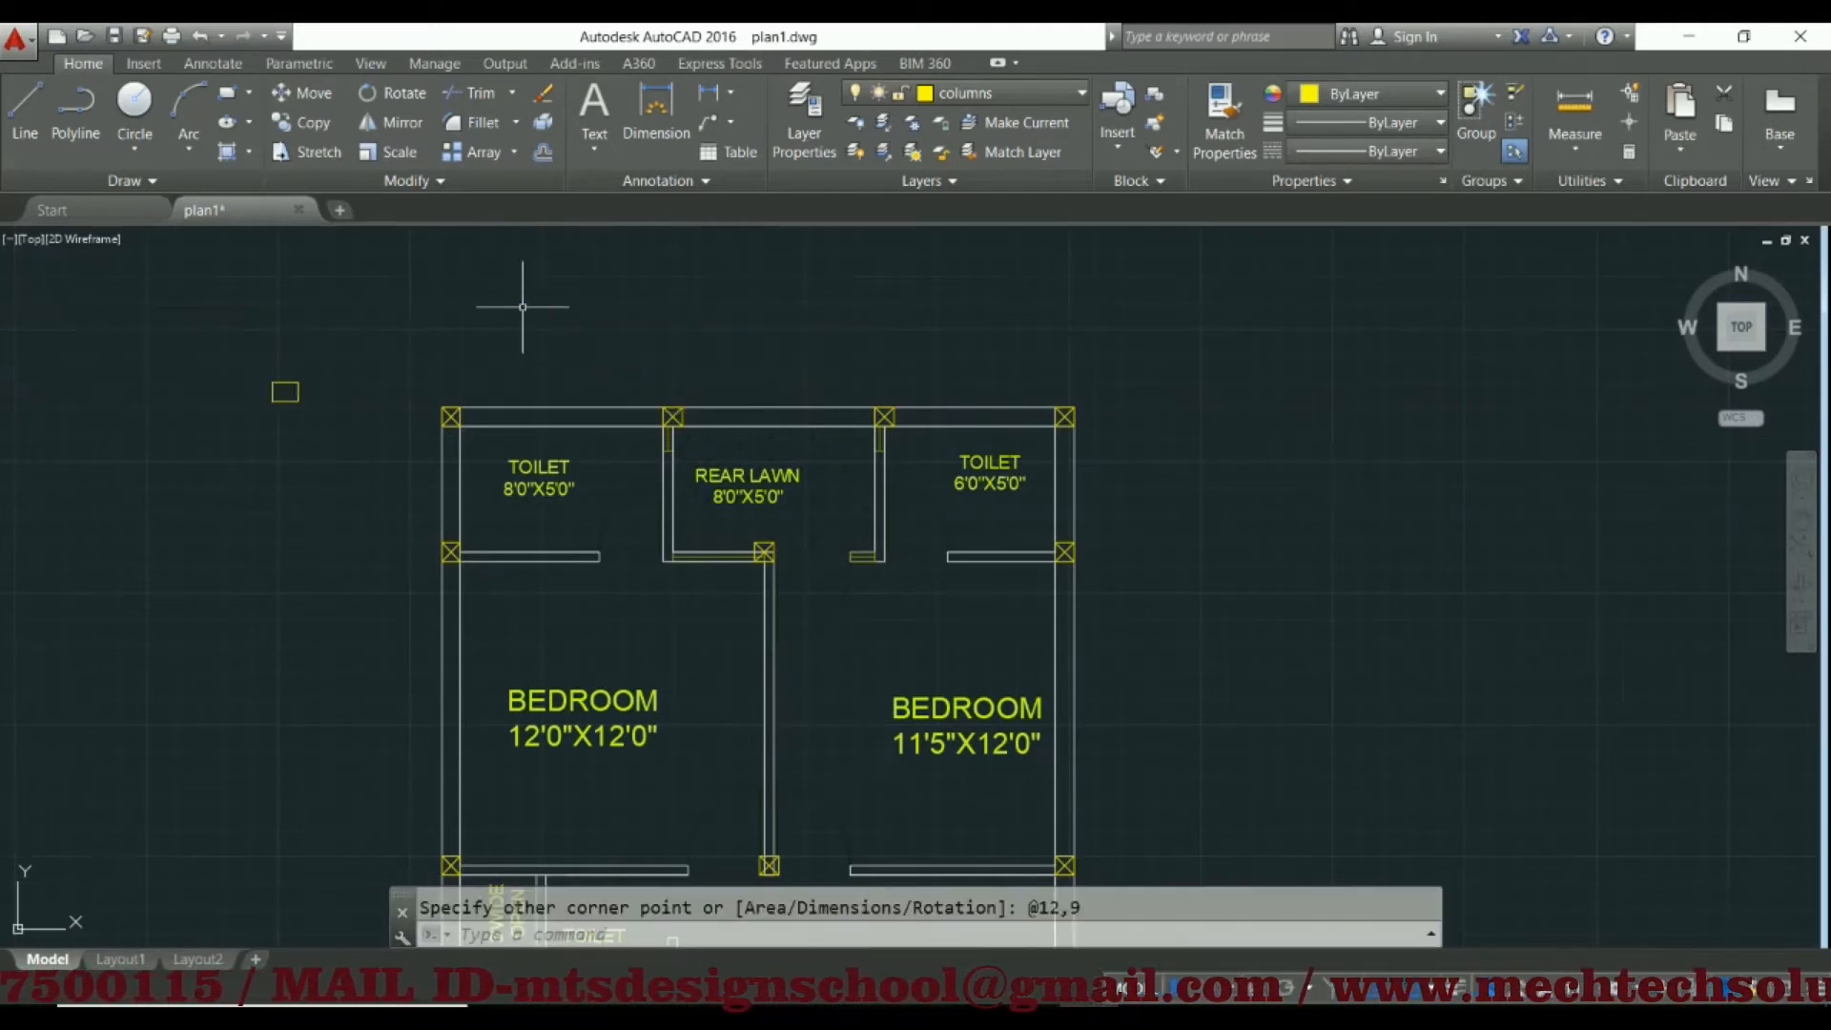
Draw a second rectangle, 15 wide and 9 high, below the 12 by 9 one outside the plan
click(233, 97)
click(244, 515)
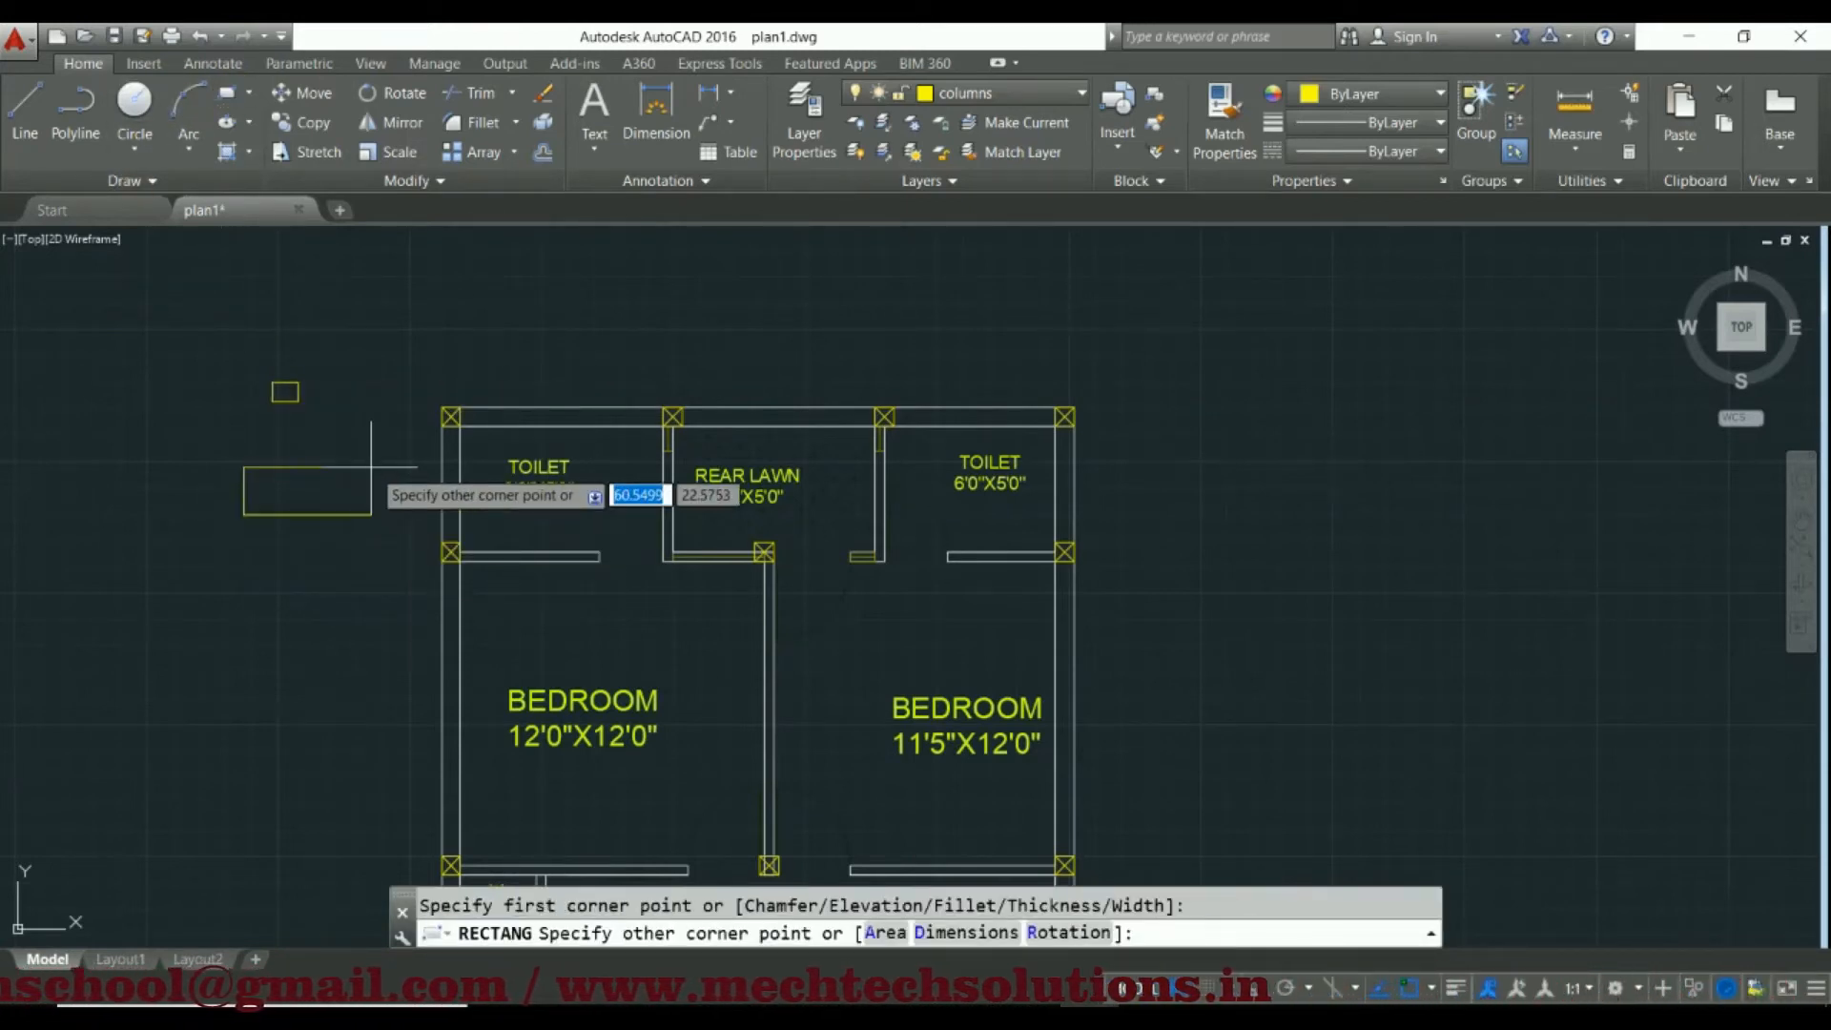
text(15)
key(Tab)
text(9)
key(Return)
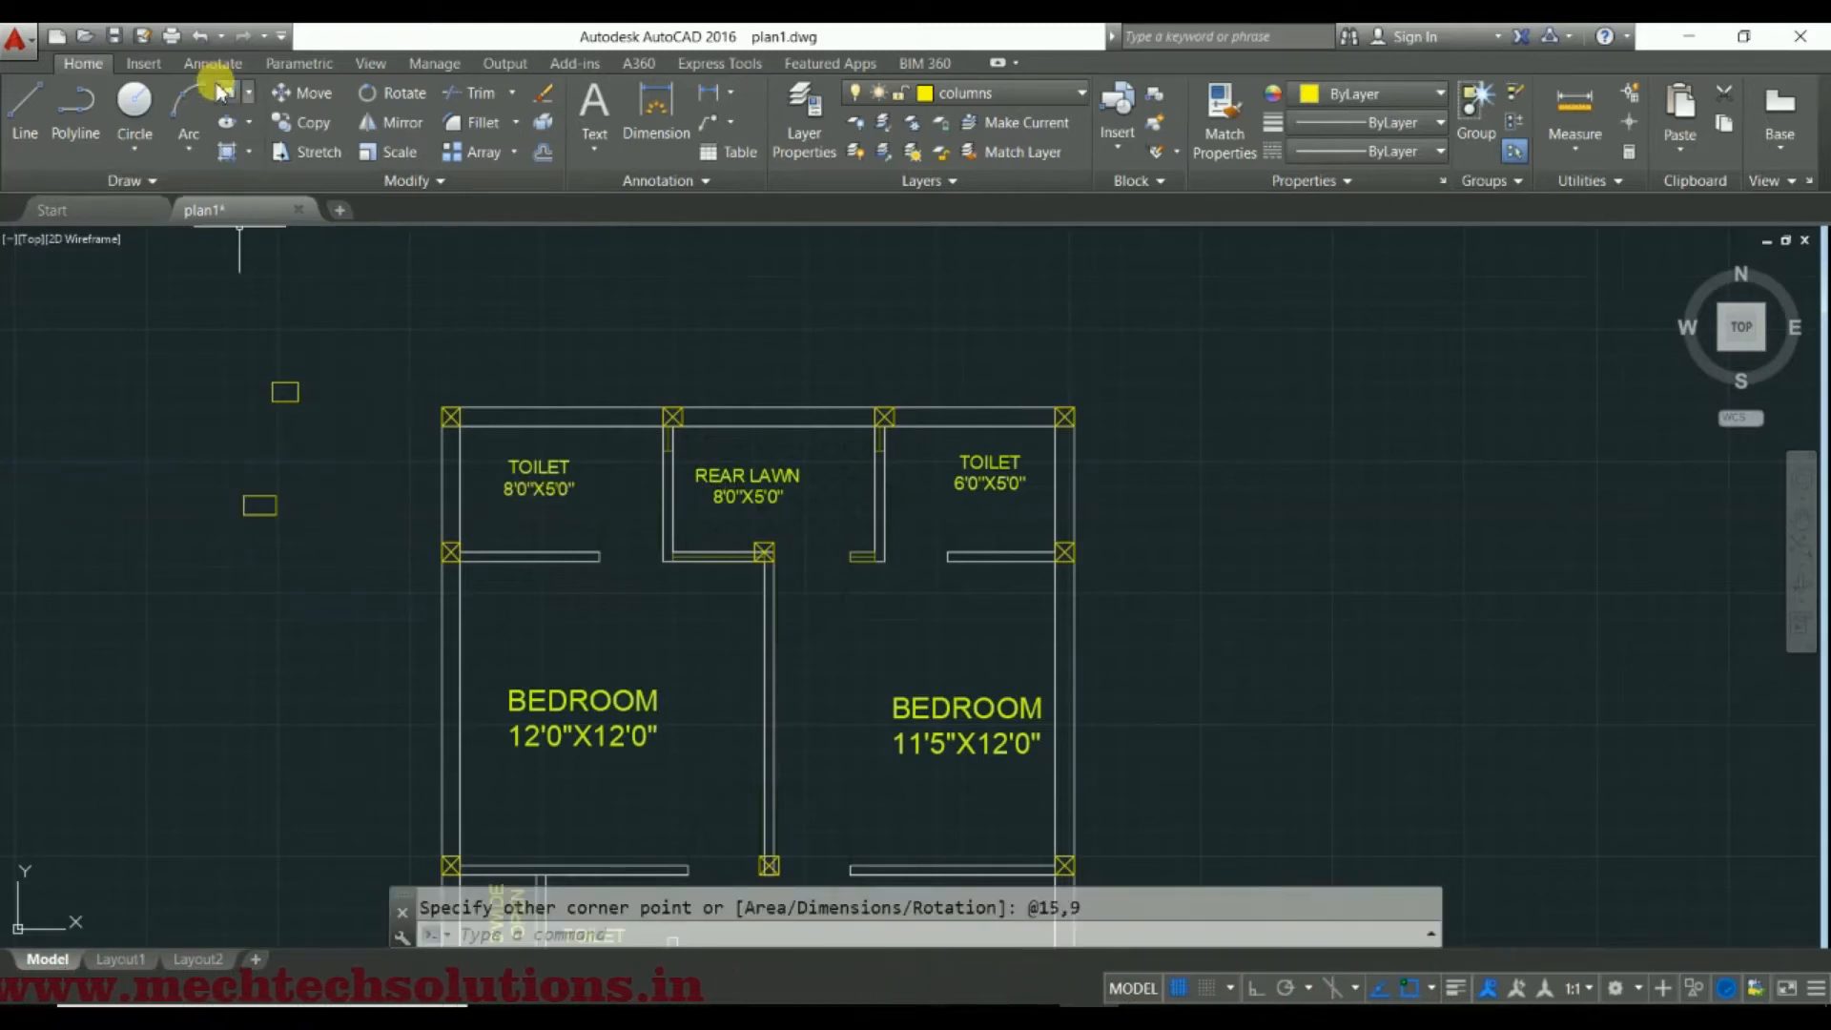
Draw a third rectangle, 18 wide and 9 high, below the 15 by 9 one outside the plan
key(Return)
click(216, 651)
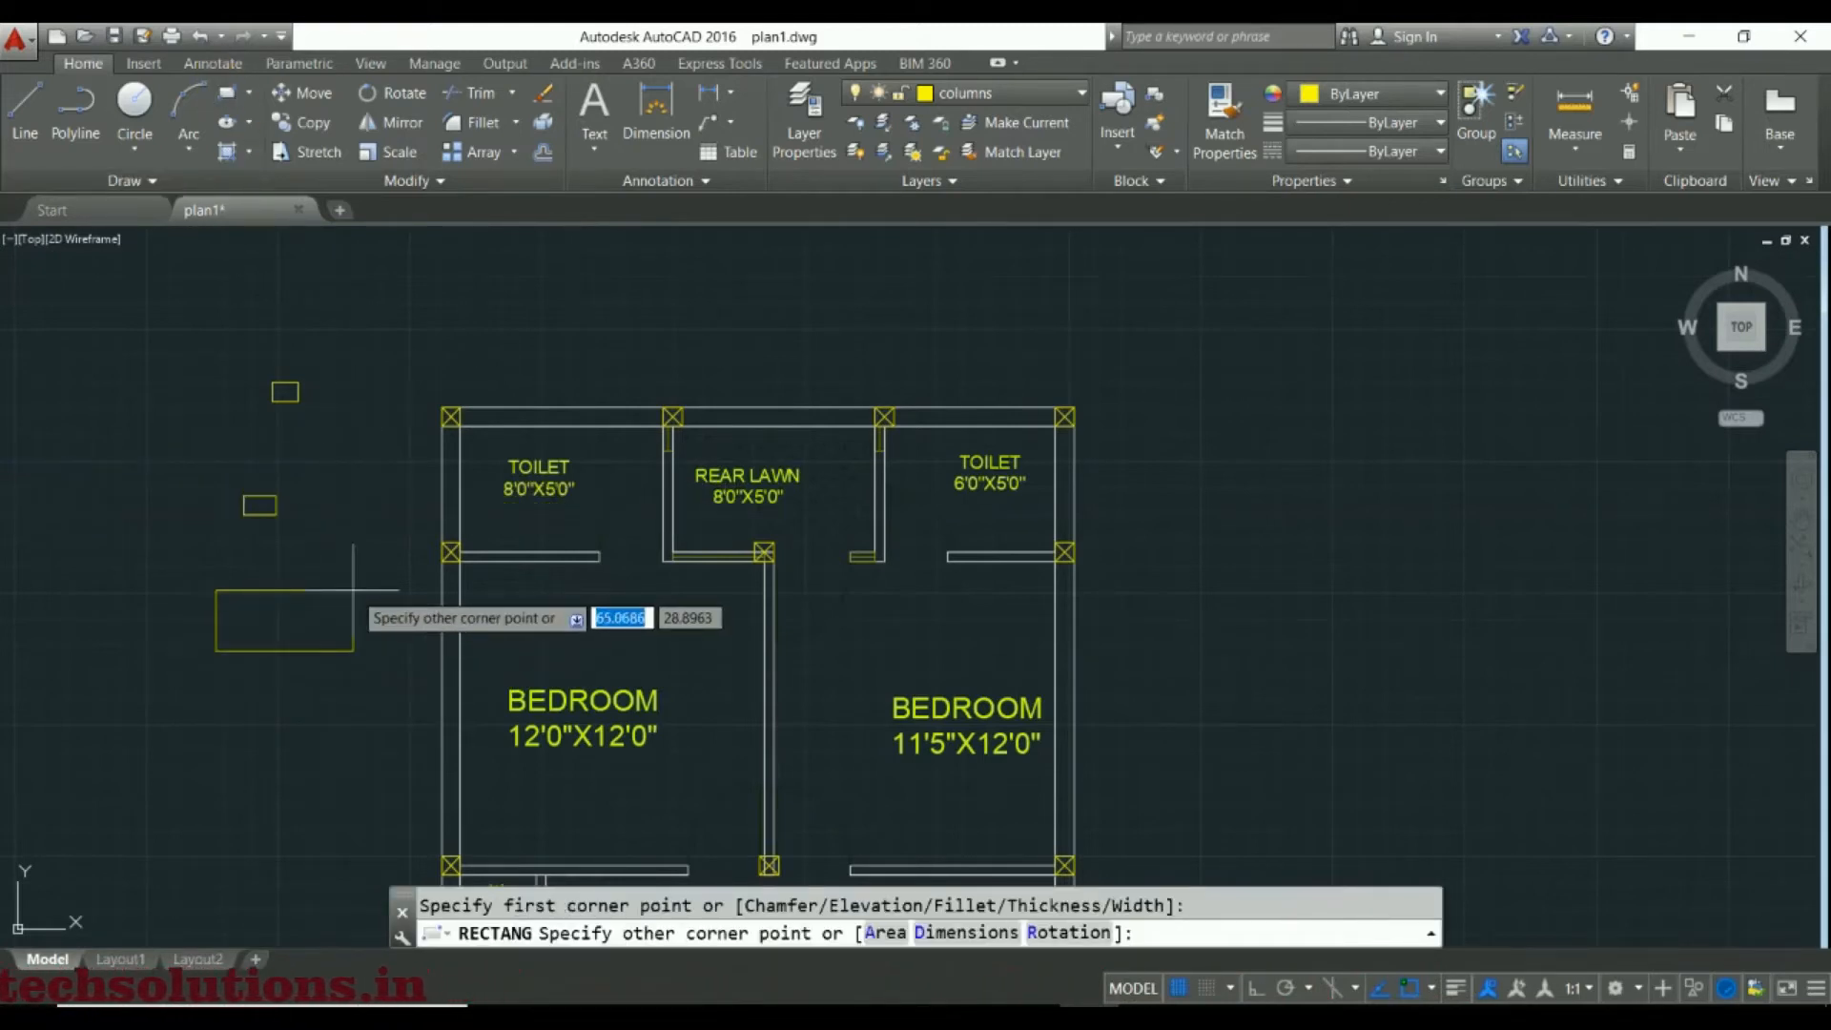
text(18)
key(Tab)
text(9)
key(Return)
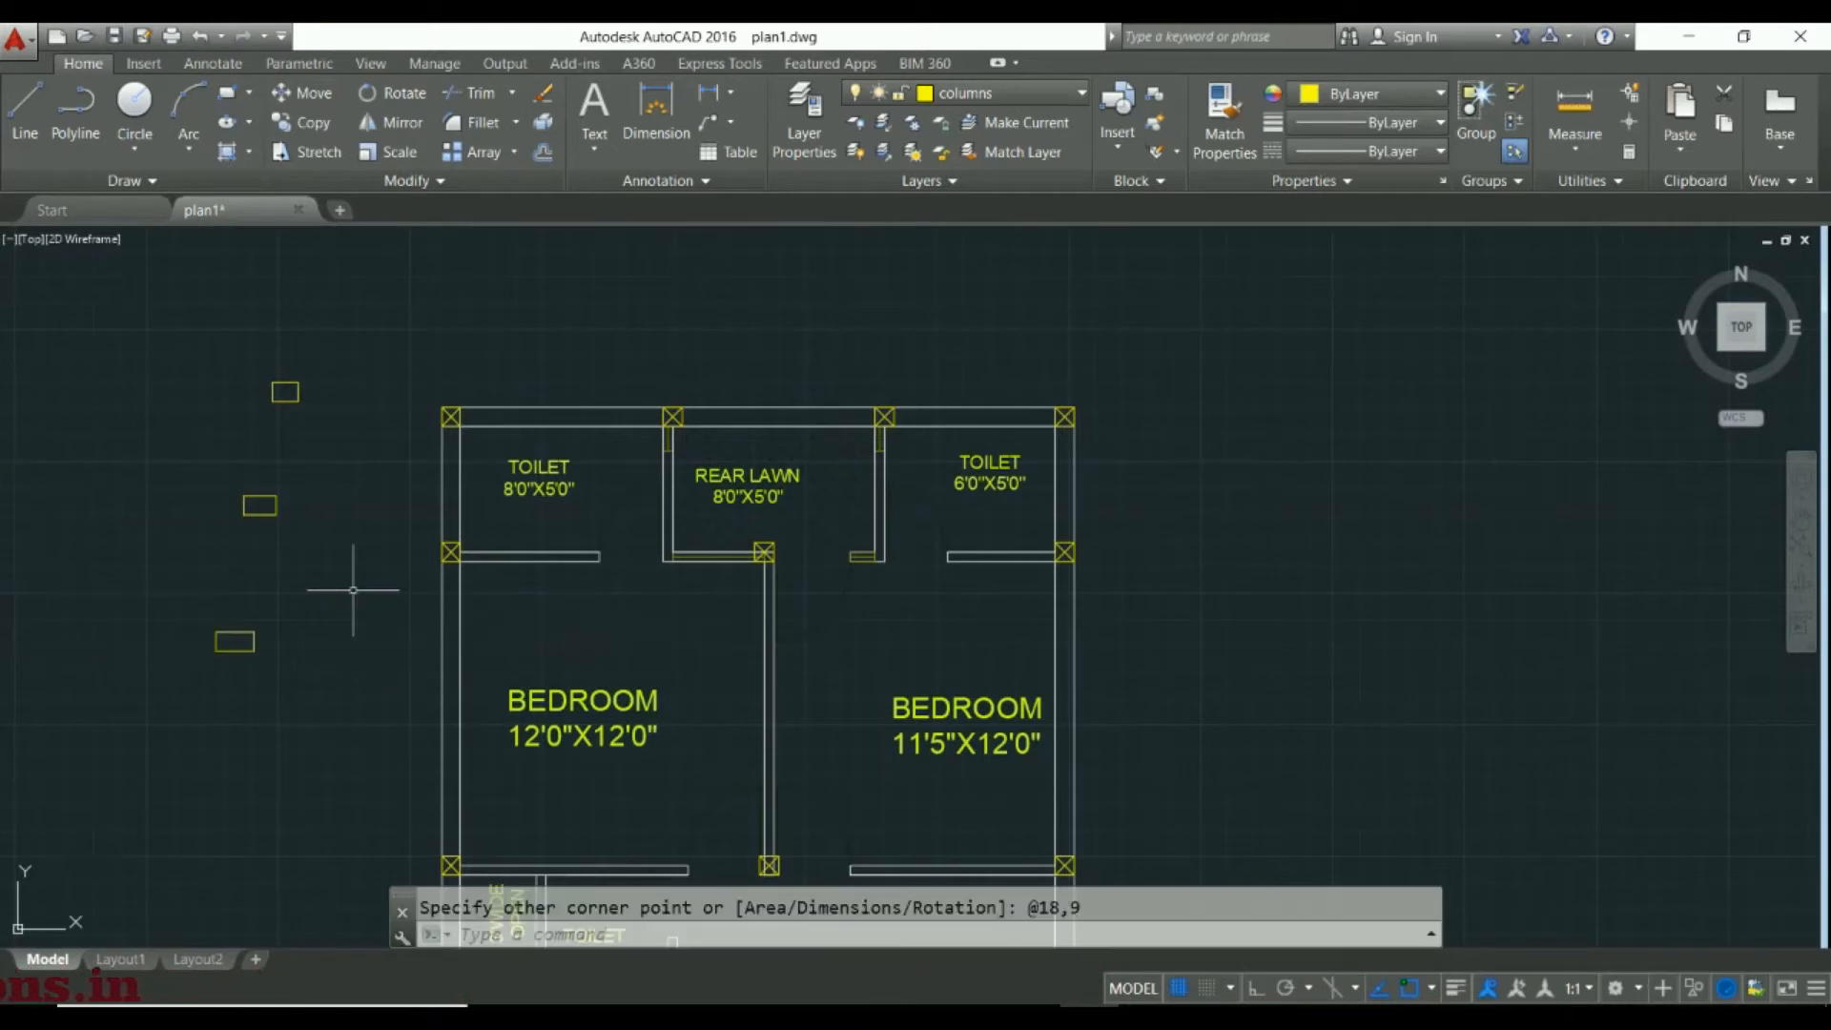
Copy the 12 by 9 rectangle from its upper-left corner onto the plan's lower-left corner column at the front porch
scroll(305, 406, up, 4)
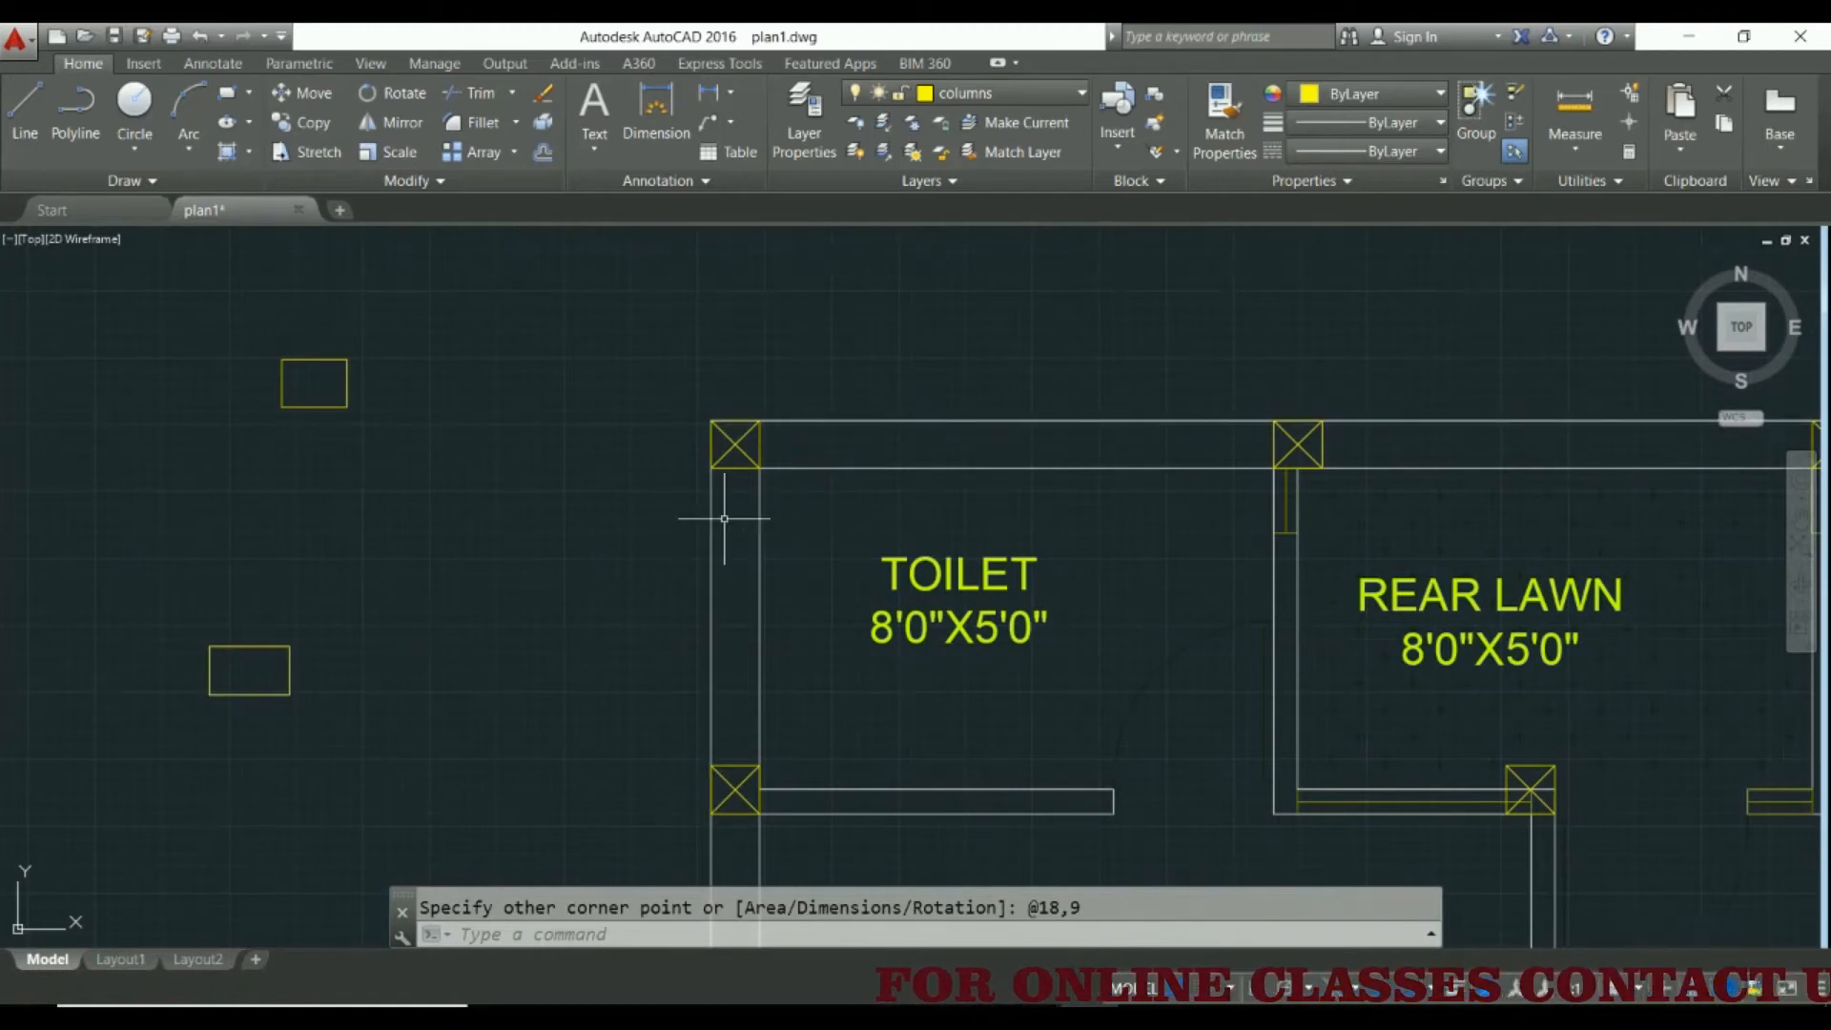
scroll(701, 545, down, 2)
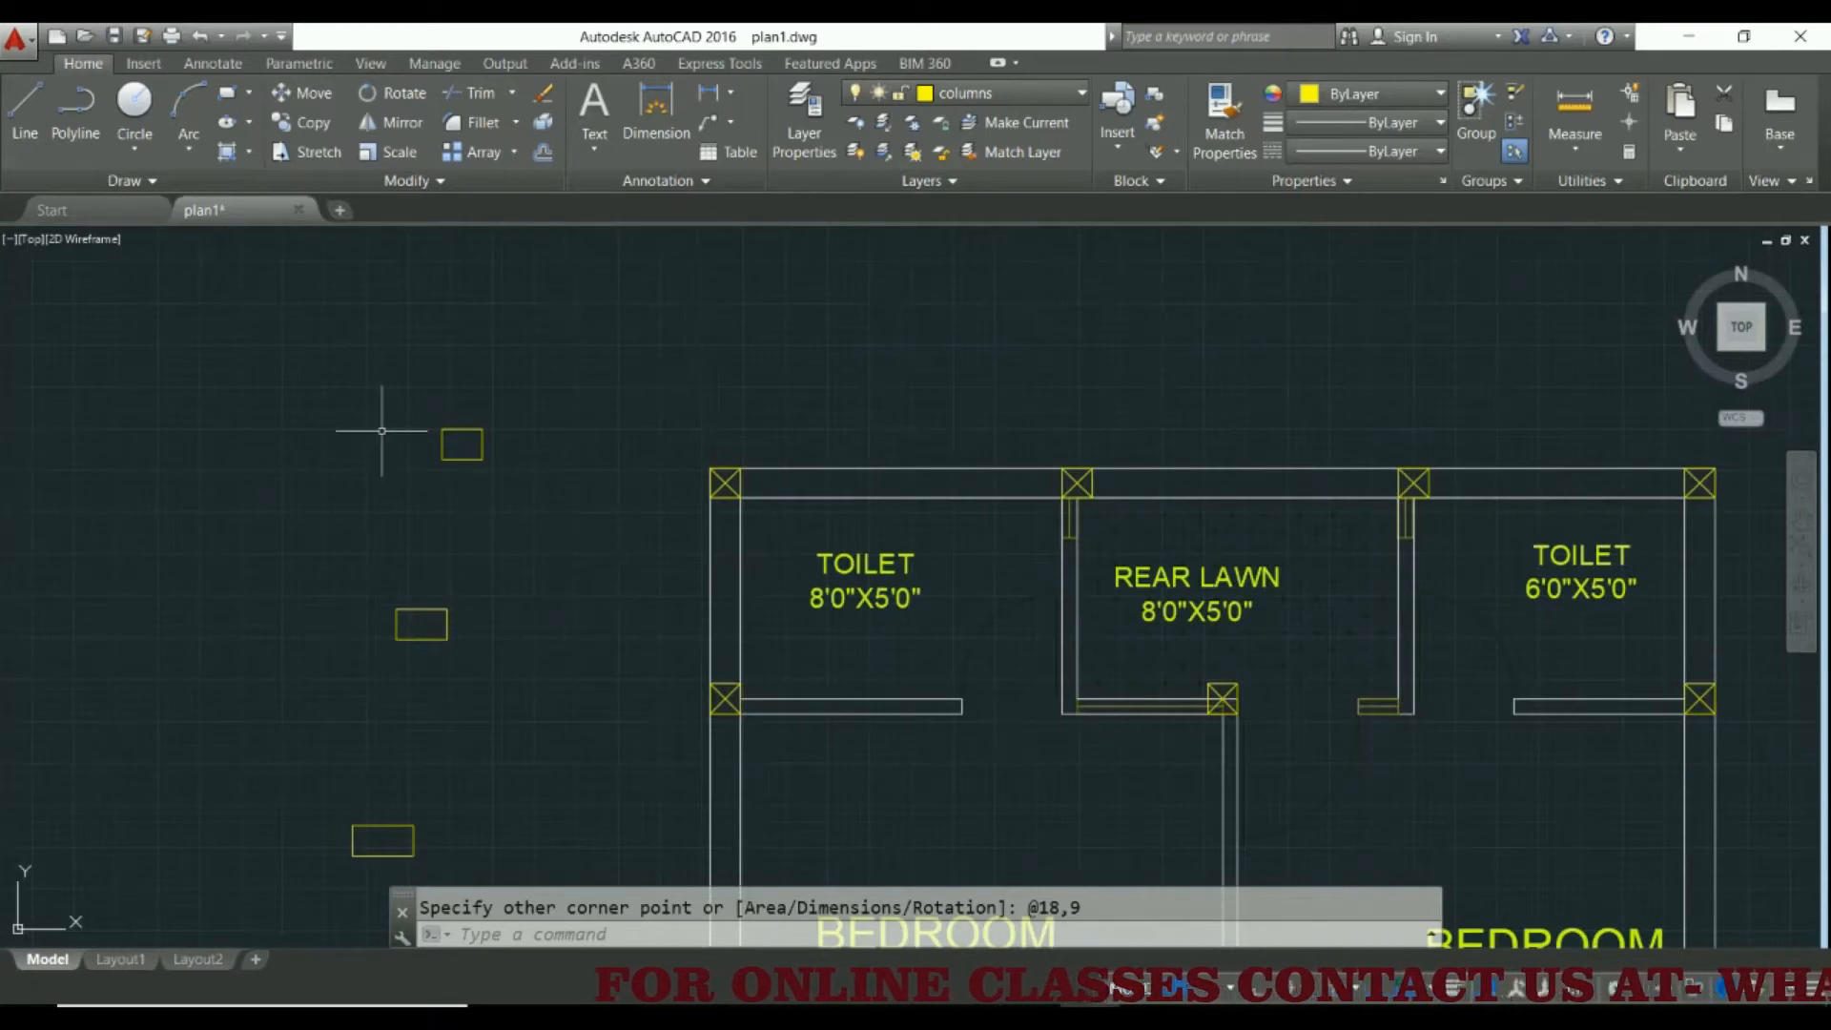
click(393, 402)
click(553, 514)
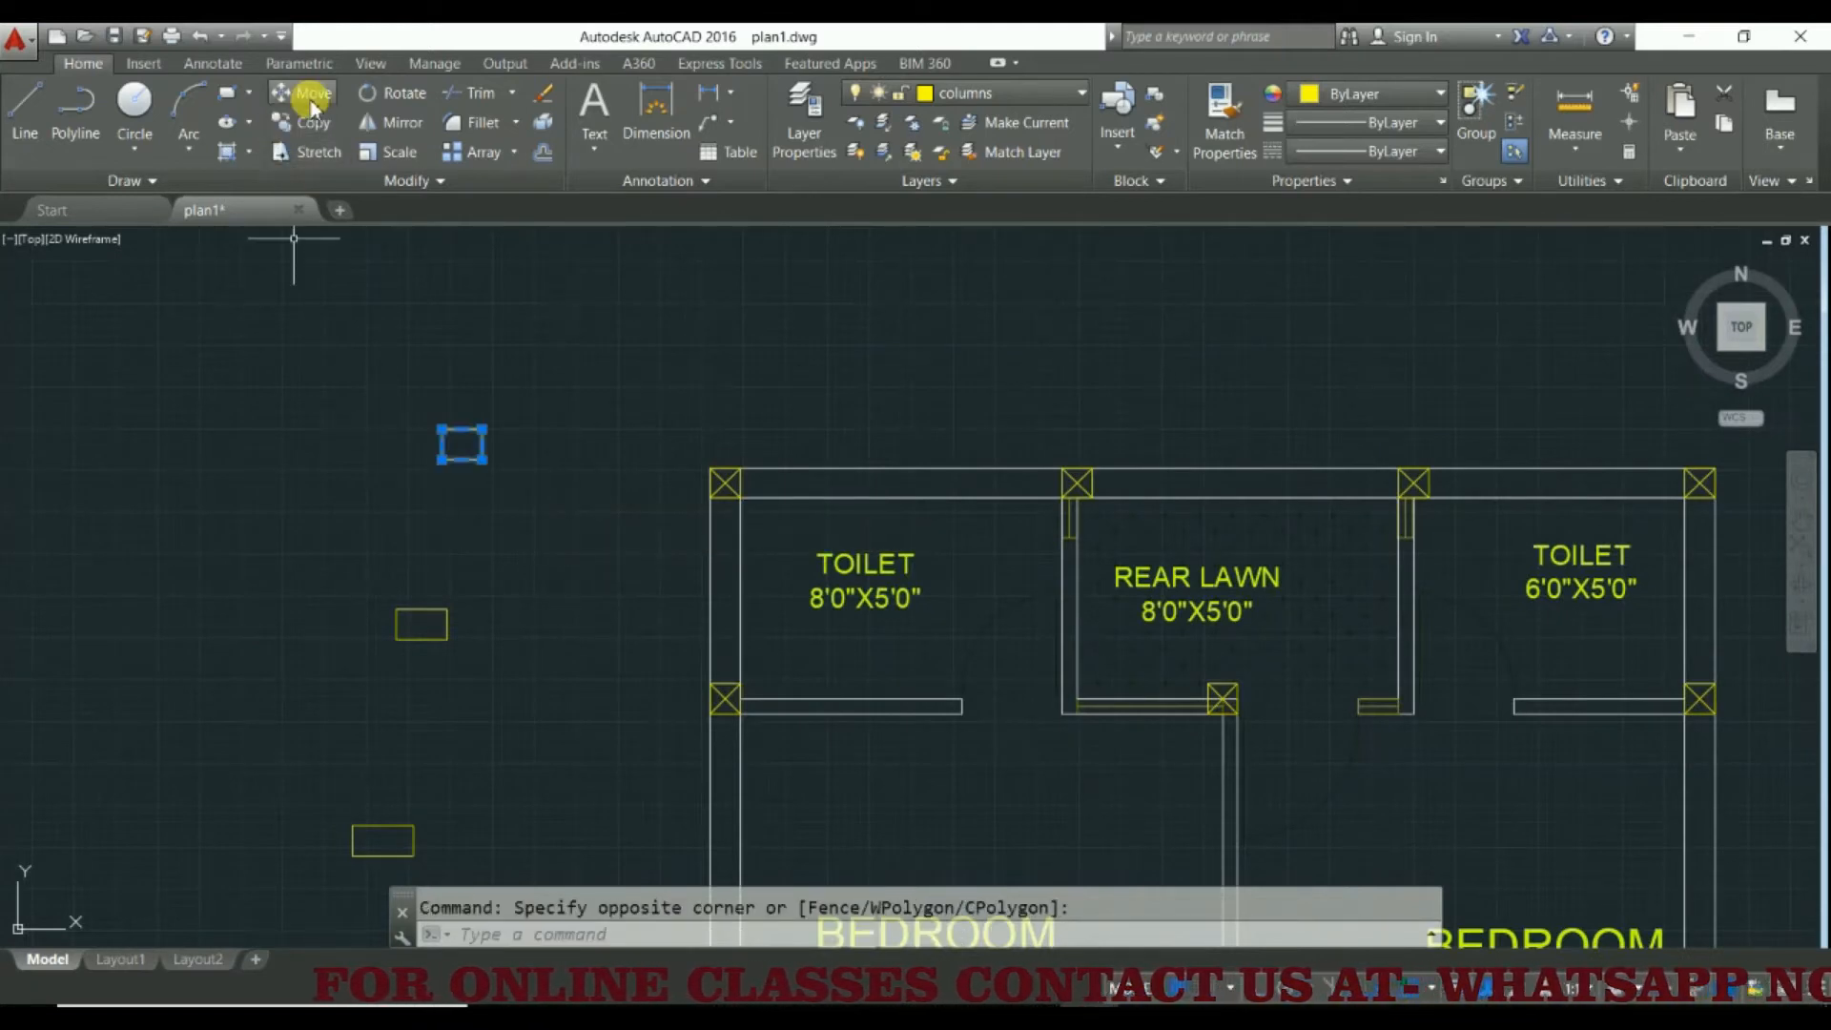
click(304, 130)
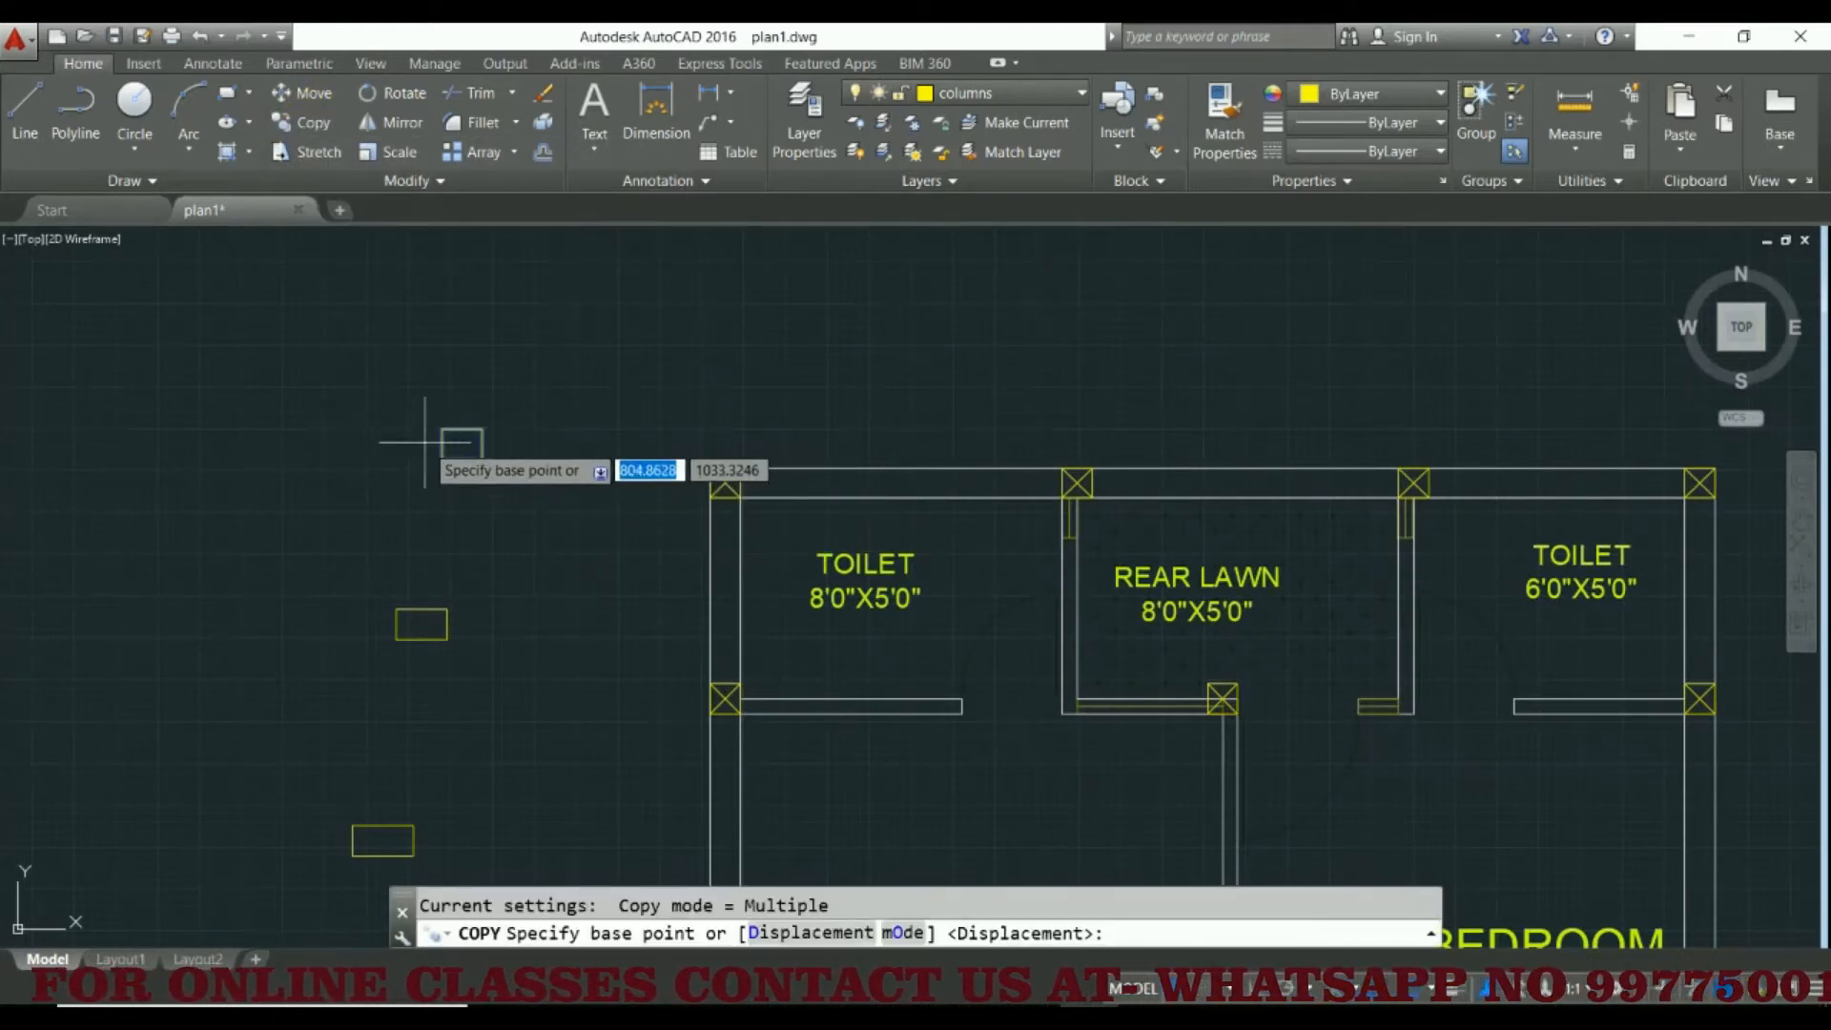
click(461, 445)
scroll(699, 465, up, 3)
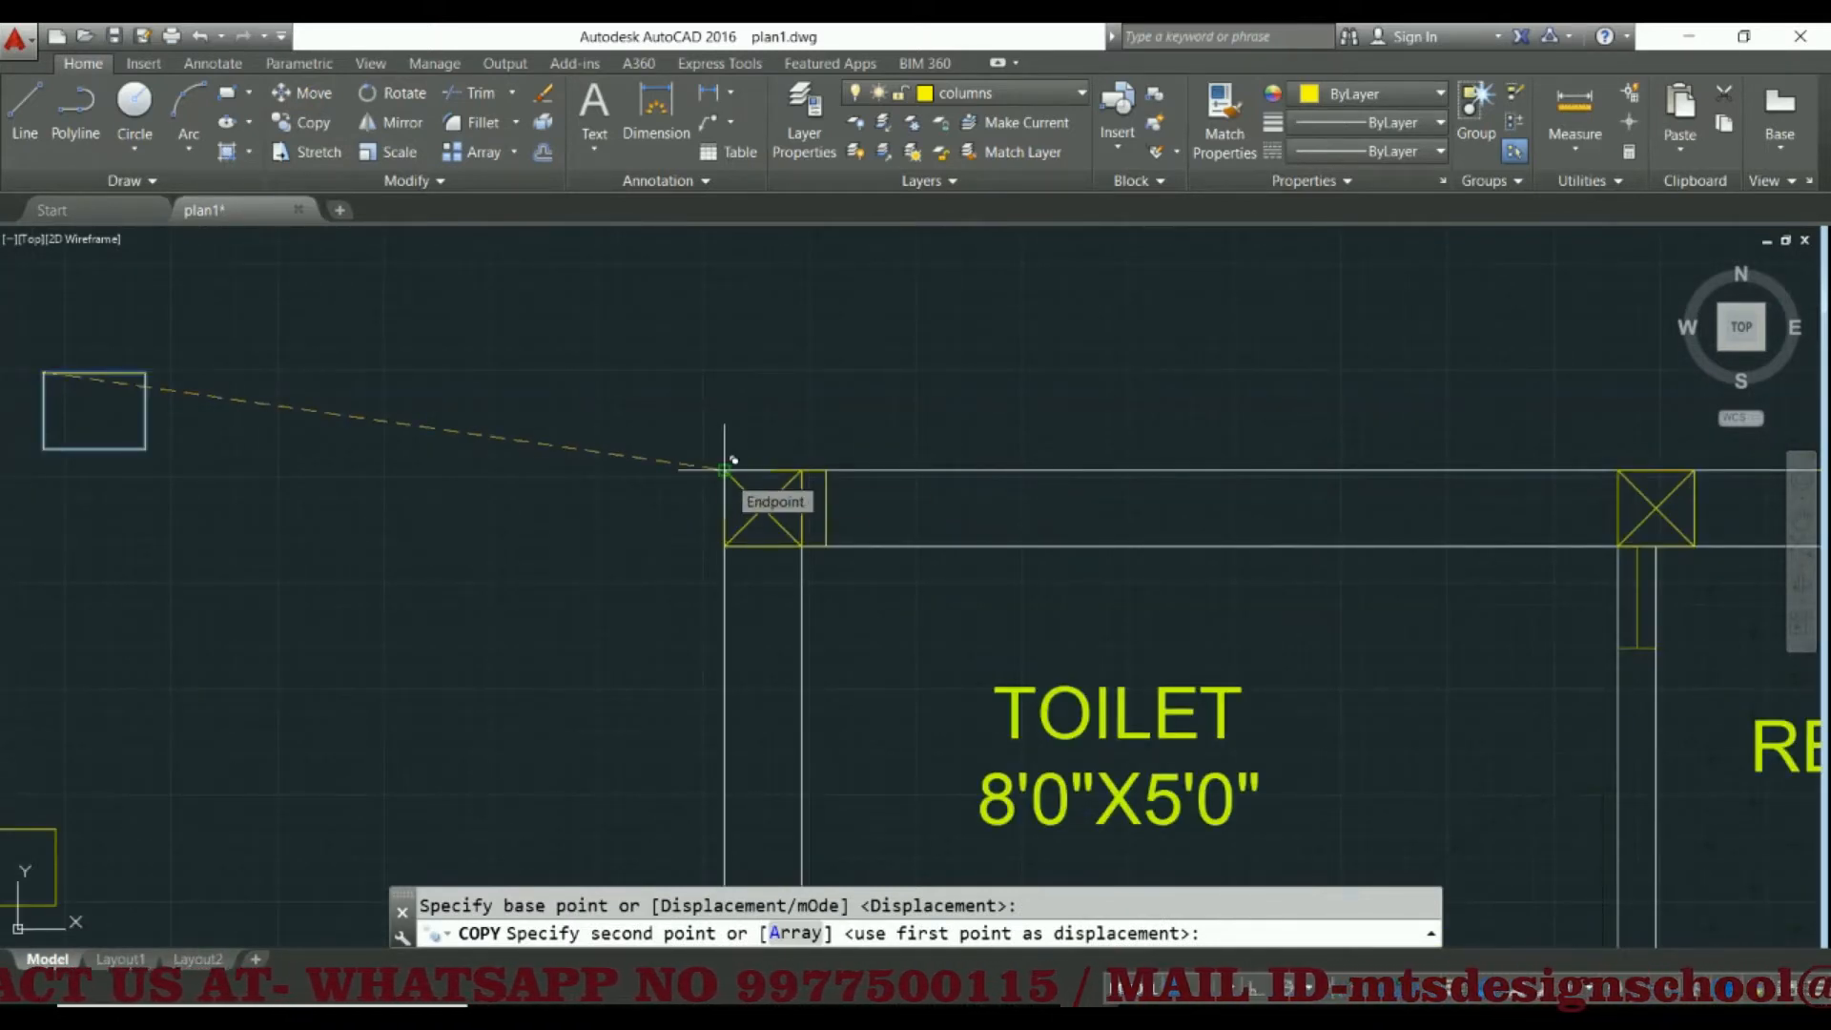
scroll(733, 461, down, 3)
middle_drag(1301, 482, 741, 490)
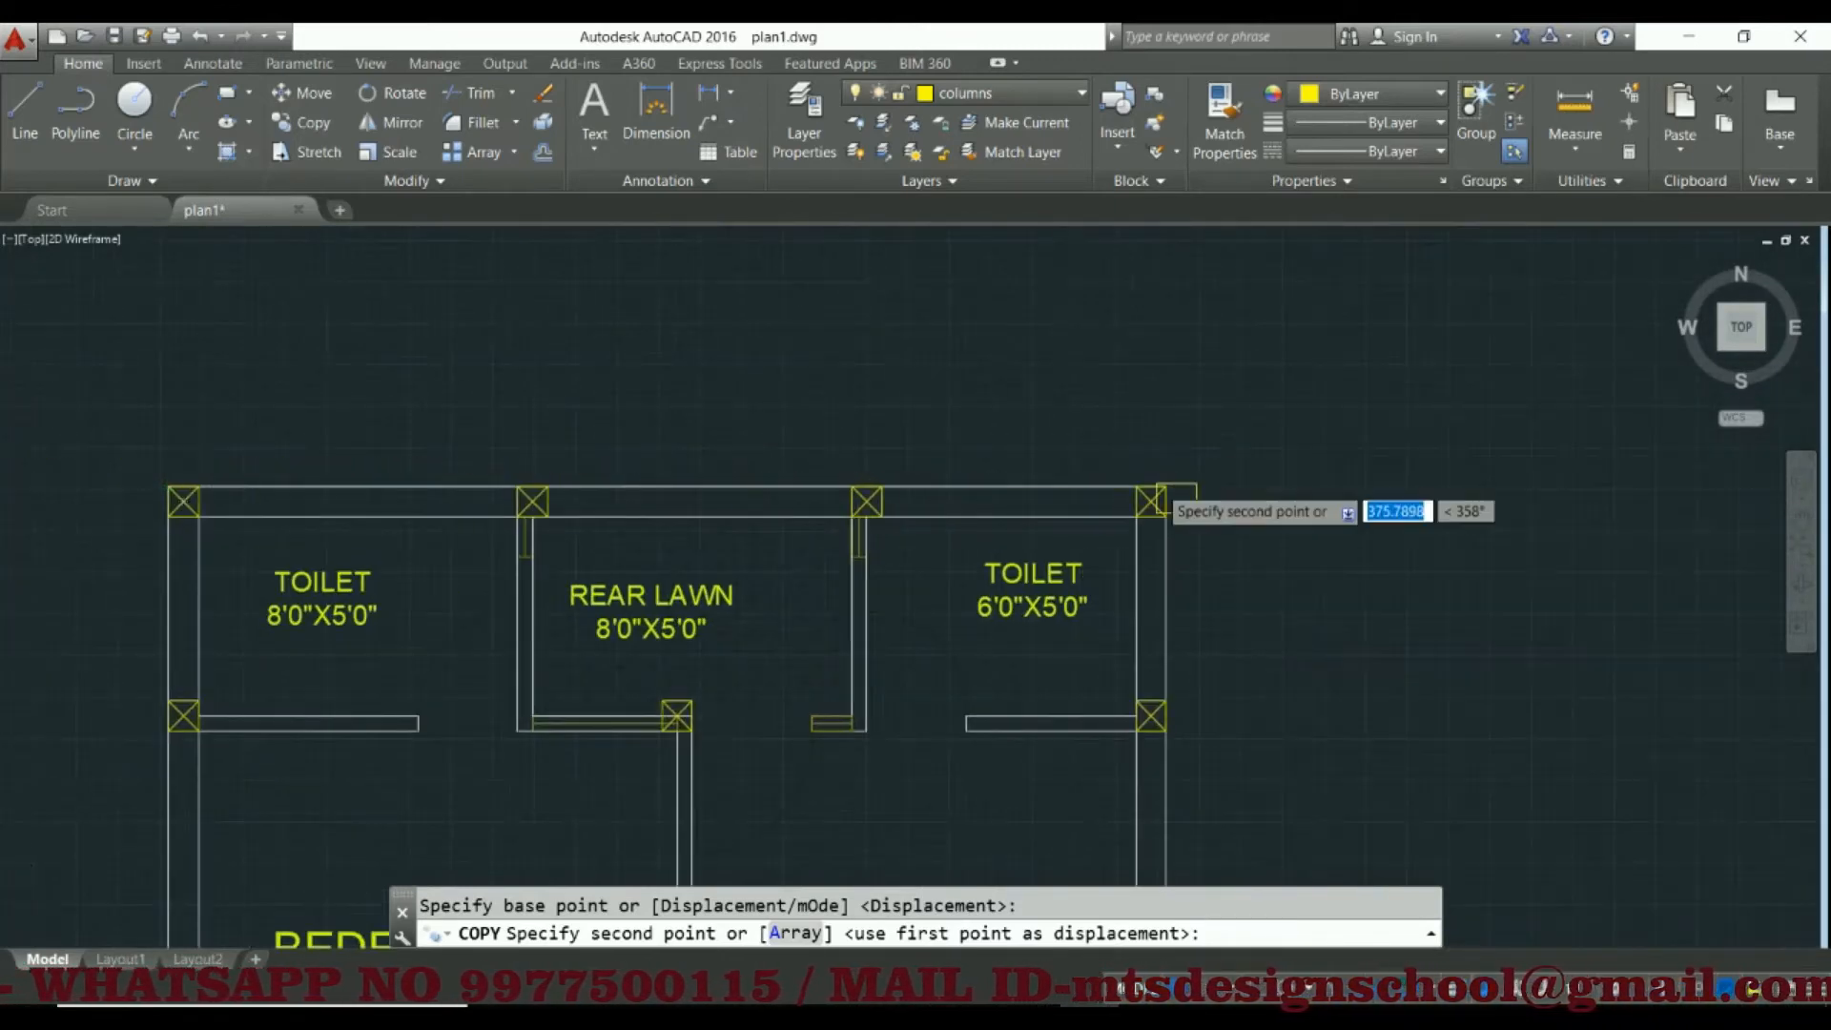
scroll(1161, 488, up, 3)
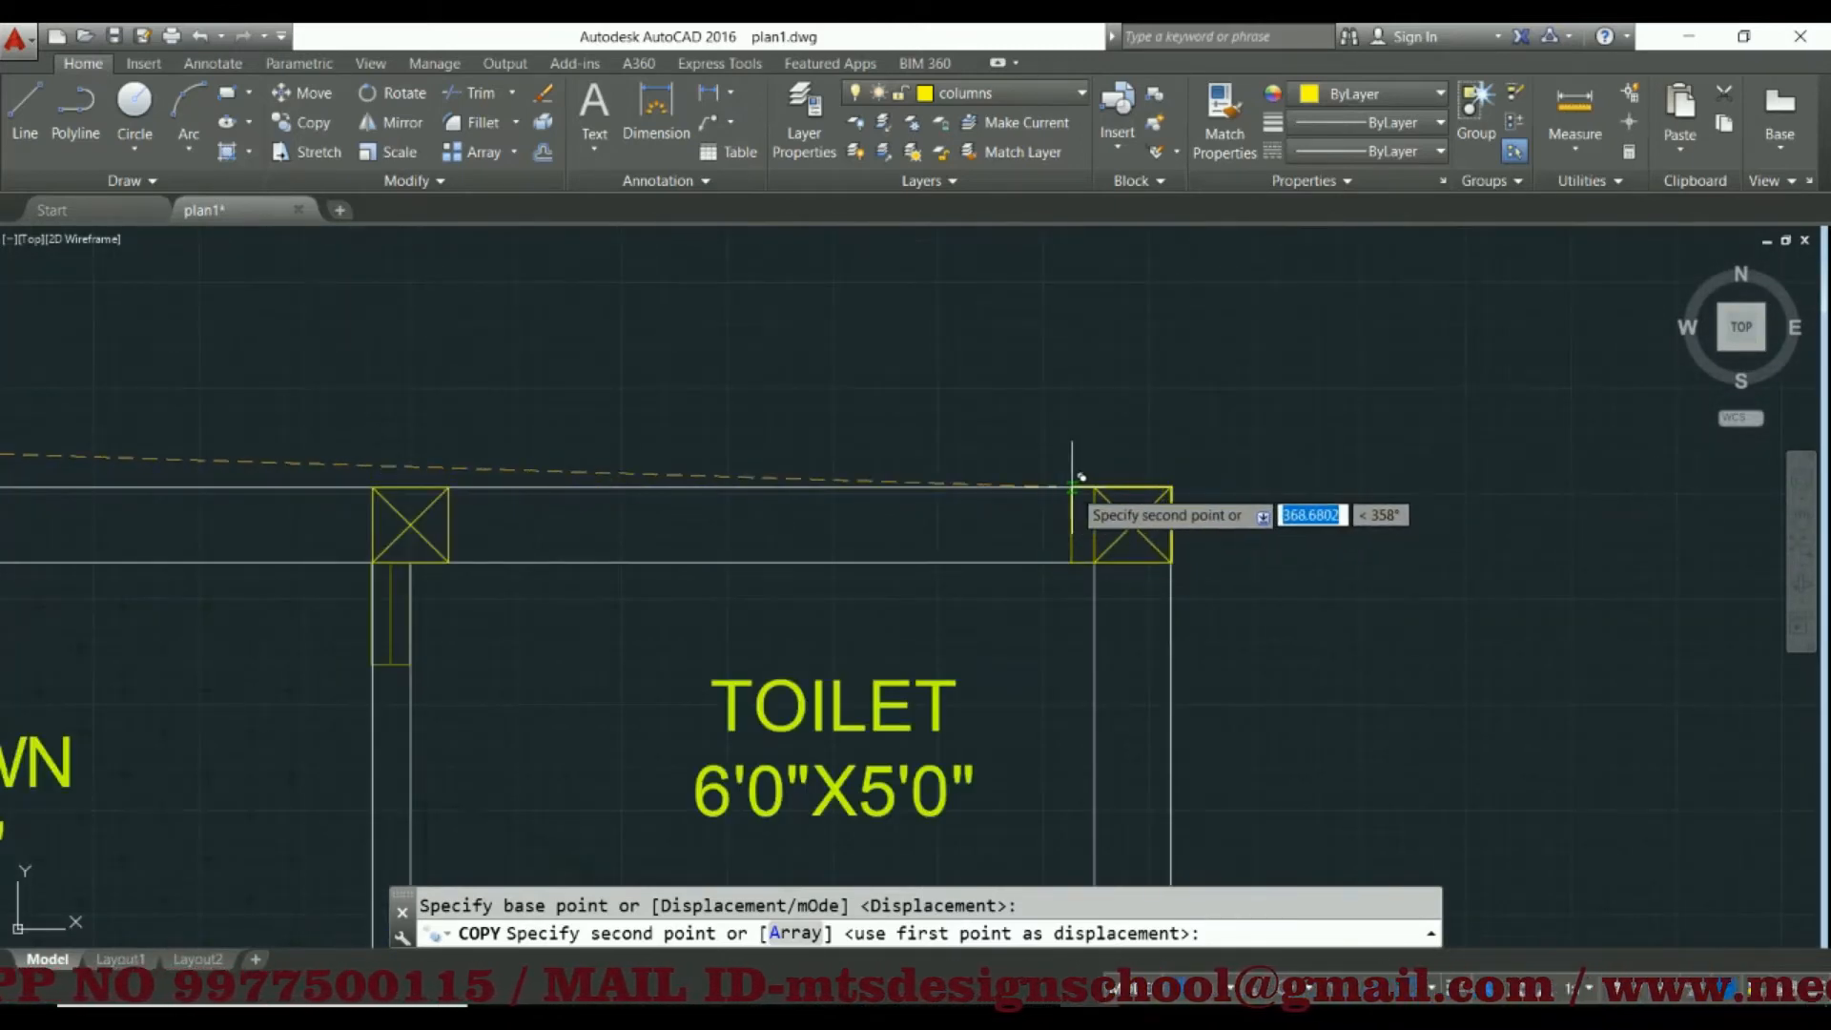
scroll(1071, 486, down, 5)
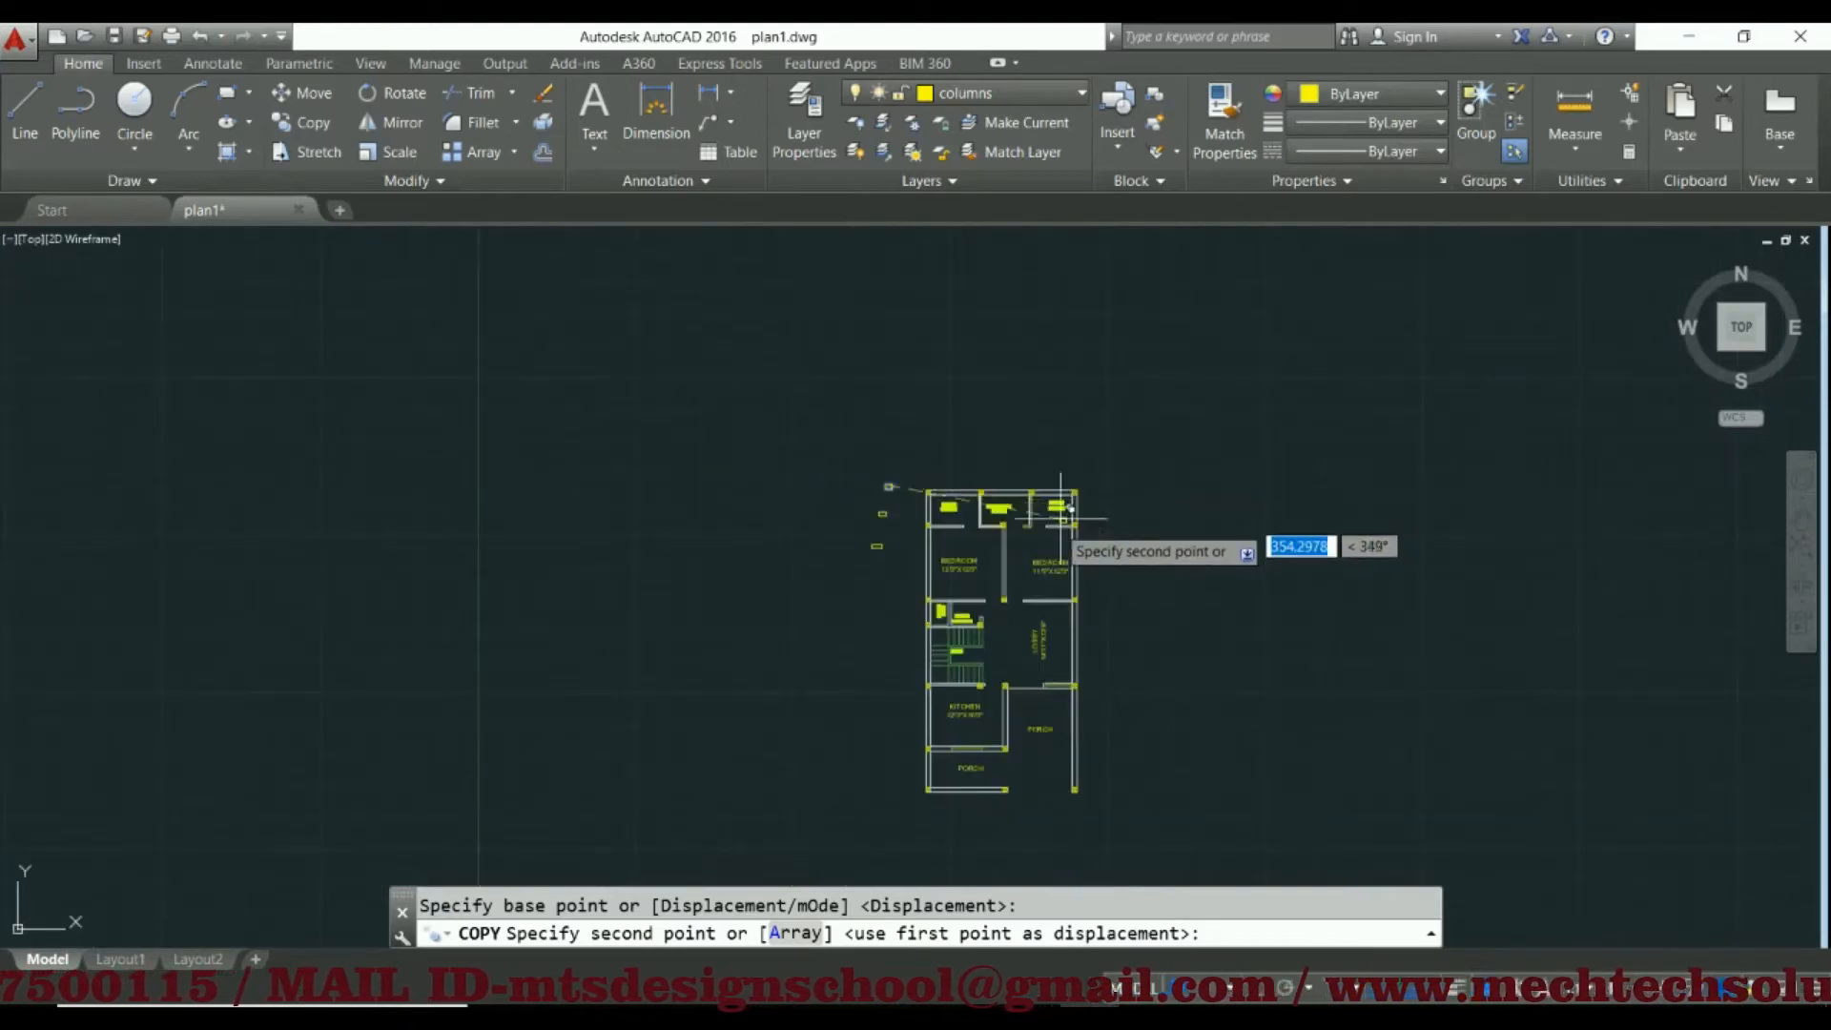
scroll(938, 640, up, 6)
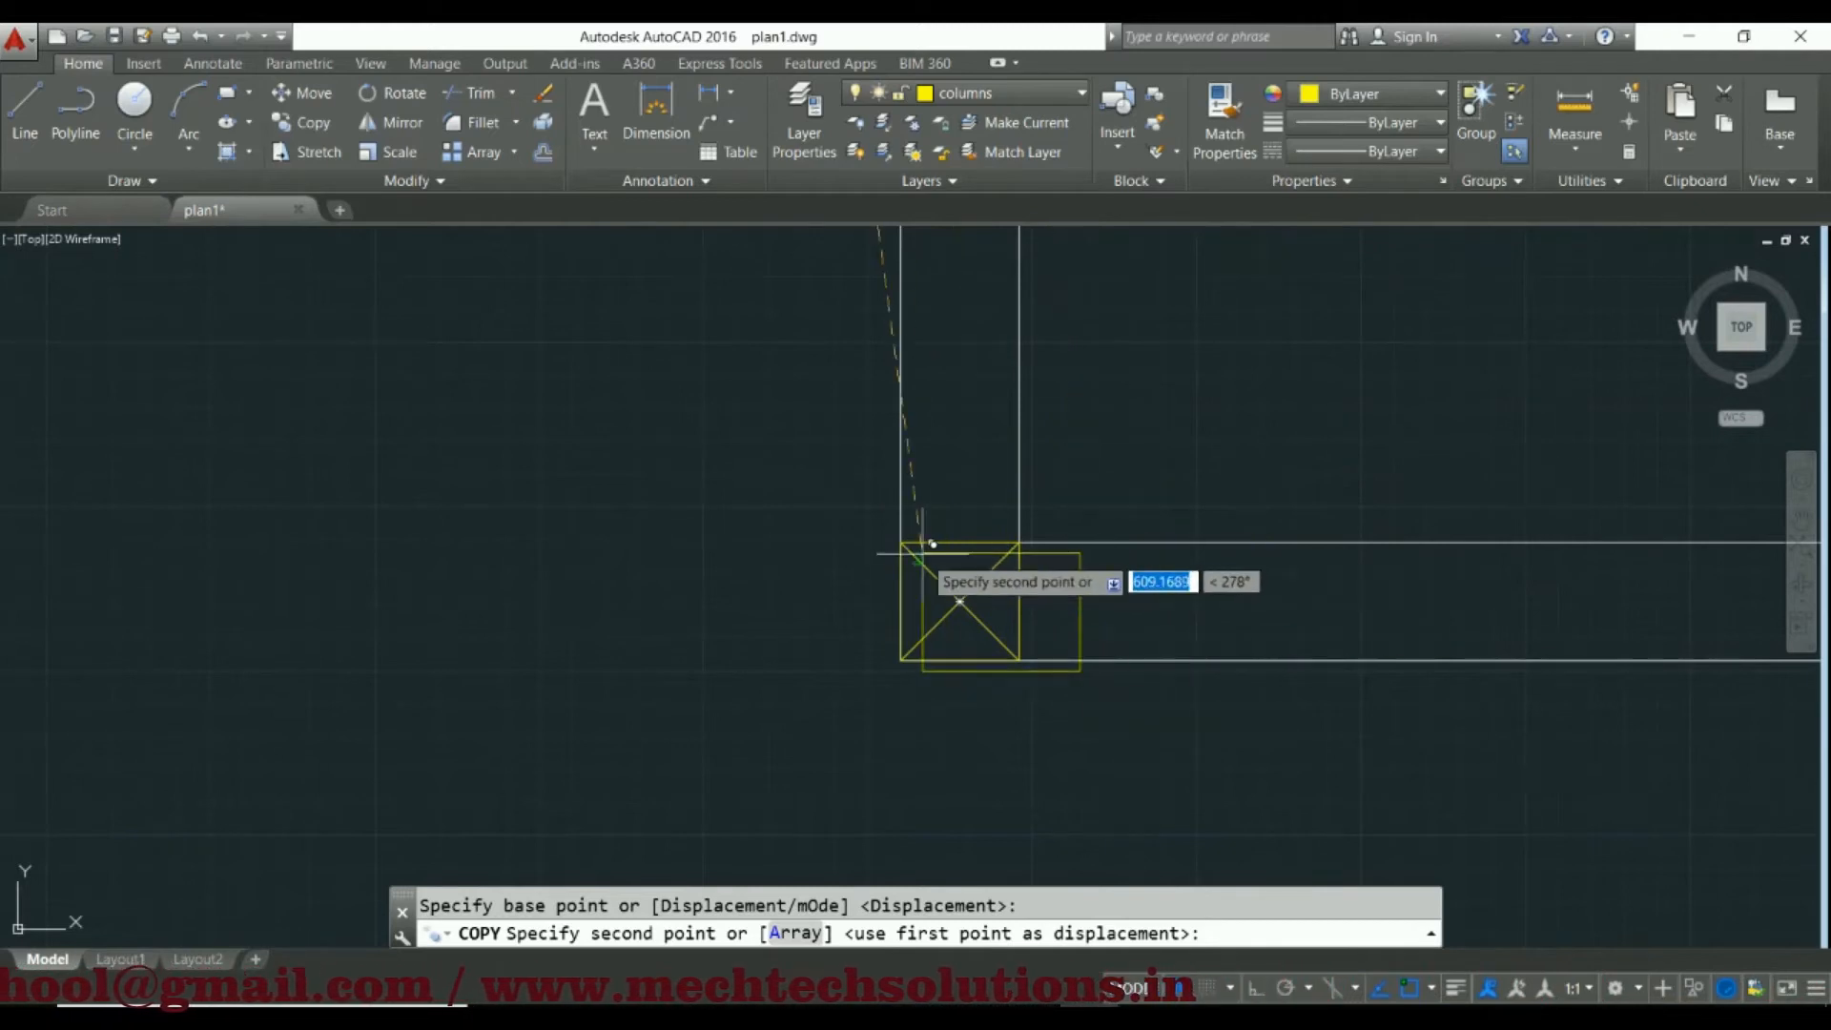
click(903, 540)
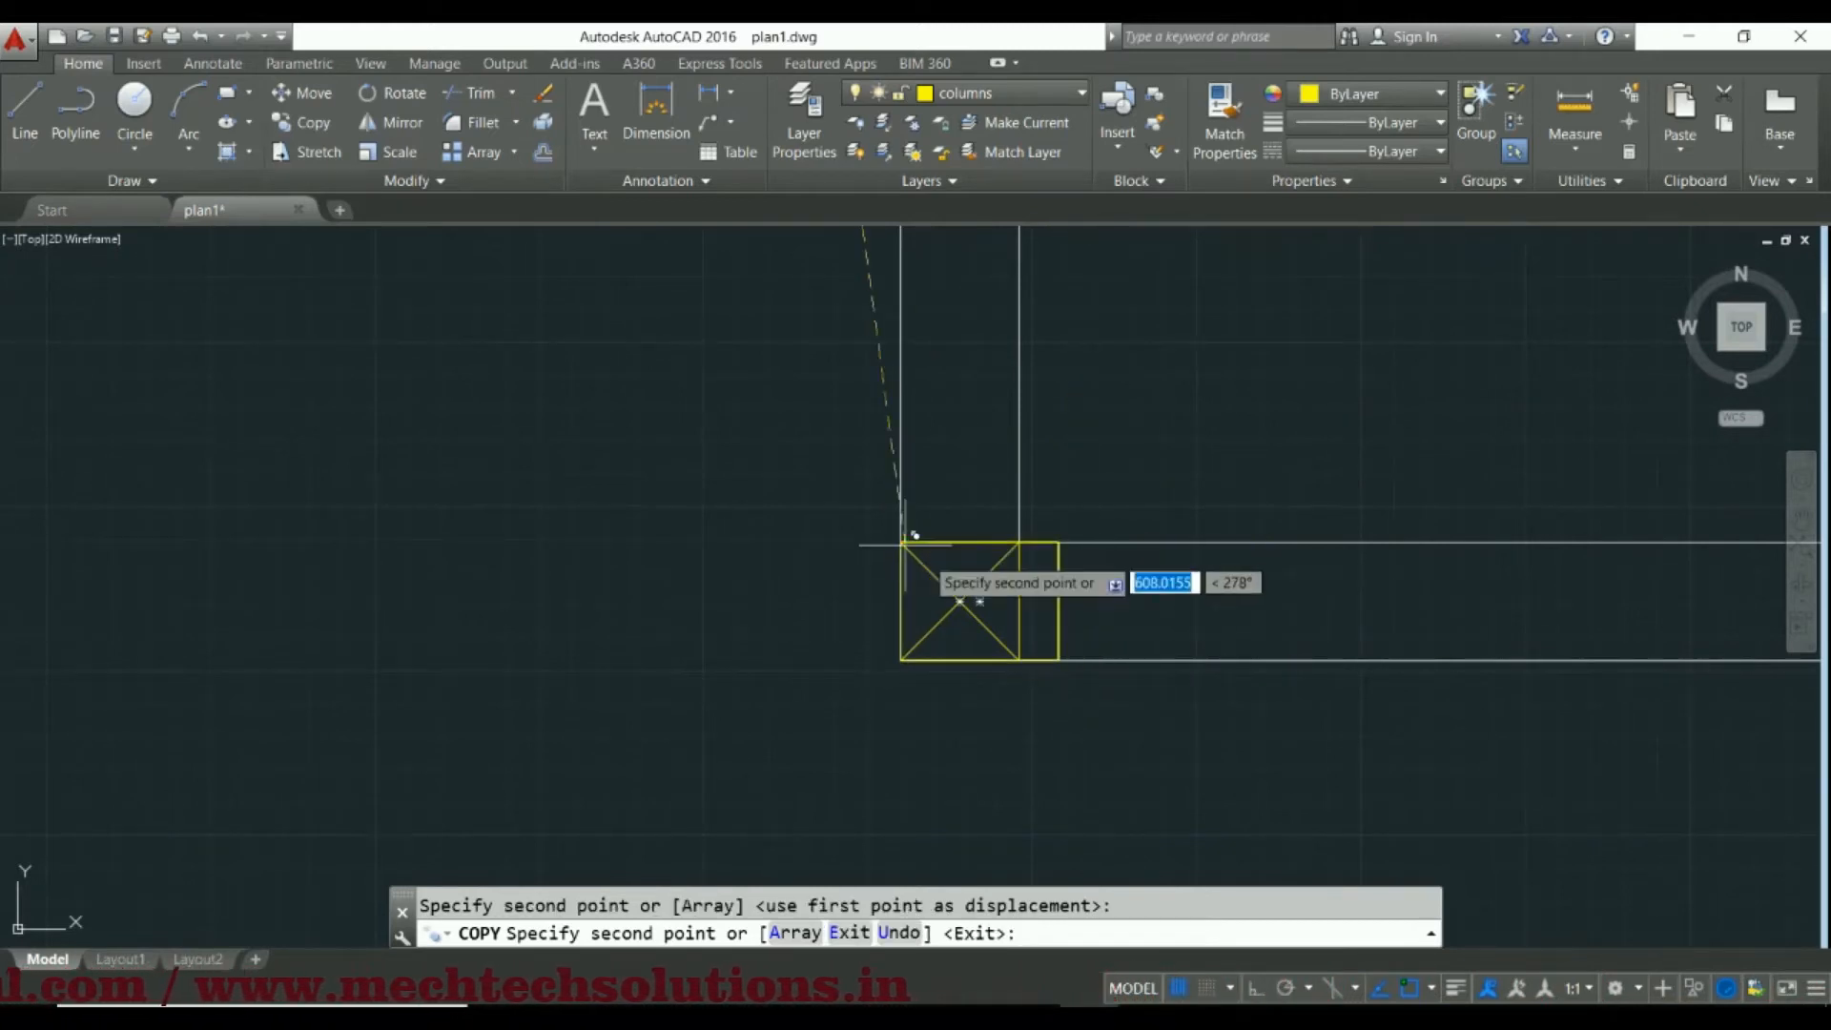
Place another copy of the 12 by 9 rectangle on the outer corner column of the 8'0"X5'0" toilet
scroll(1165, 498, down, 3)
scroll(1182, 406, up, 2)
scroll(1187, 405, down, 5)
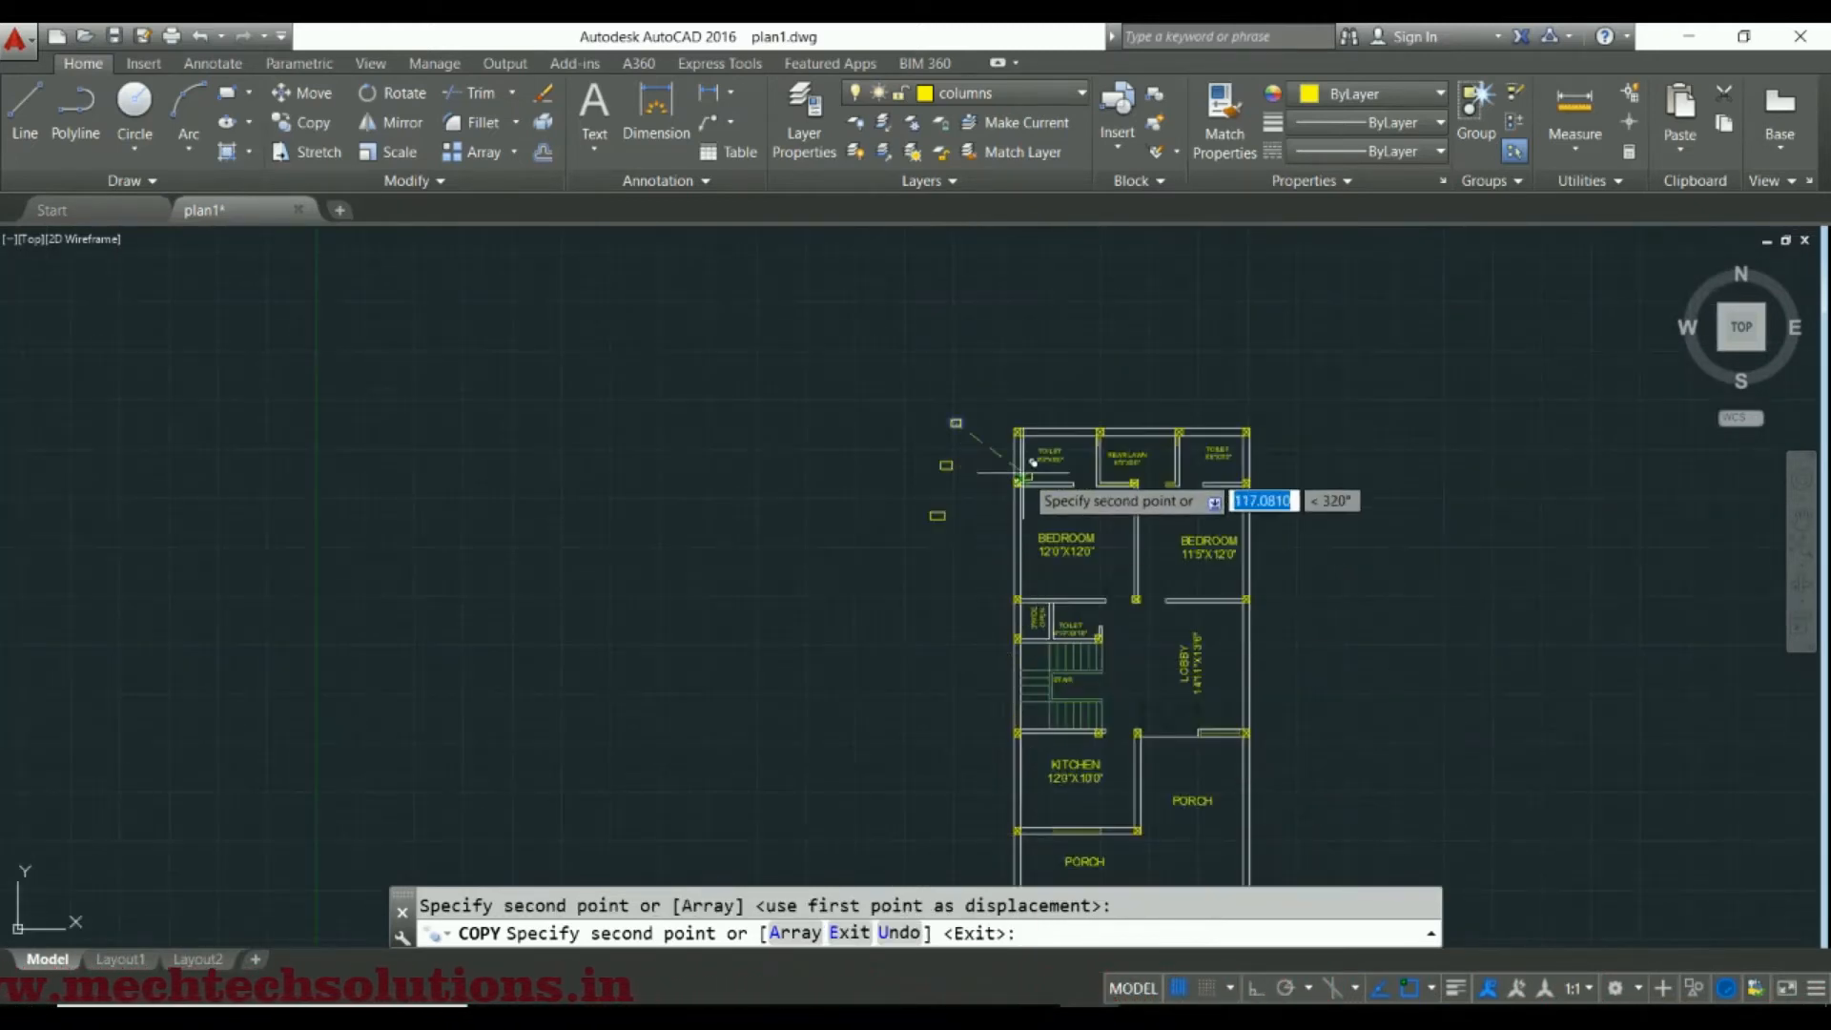
scroll(1011, 420, up, 5)
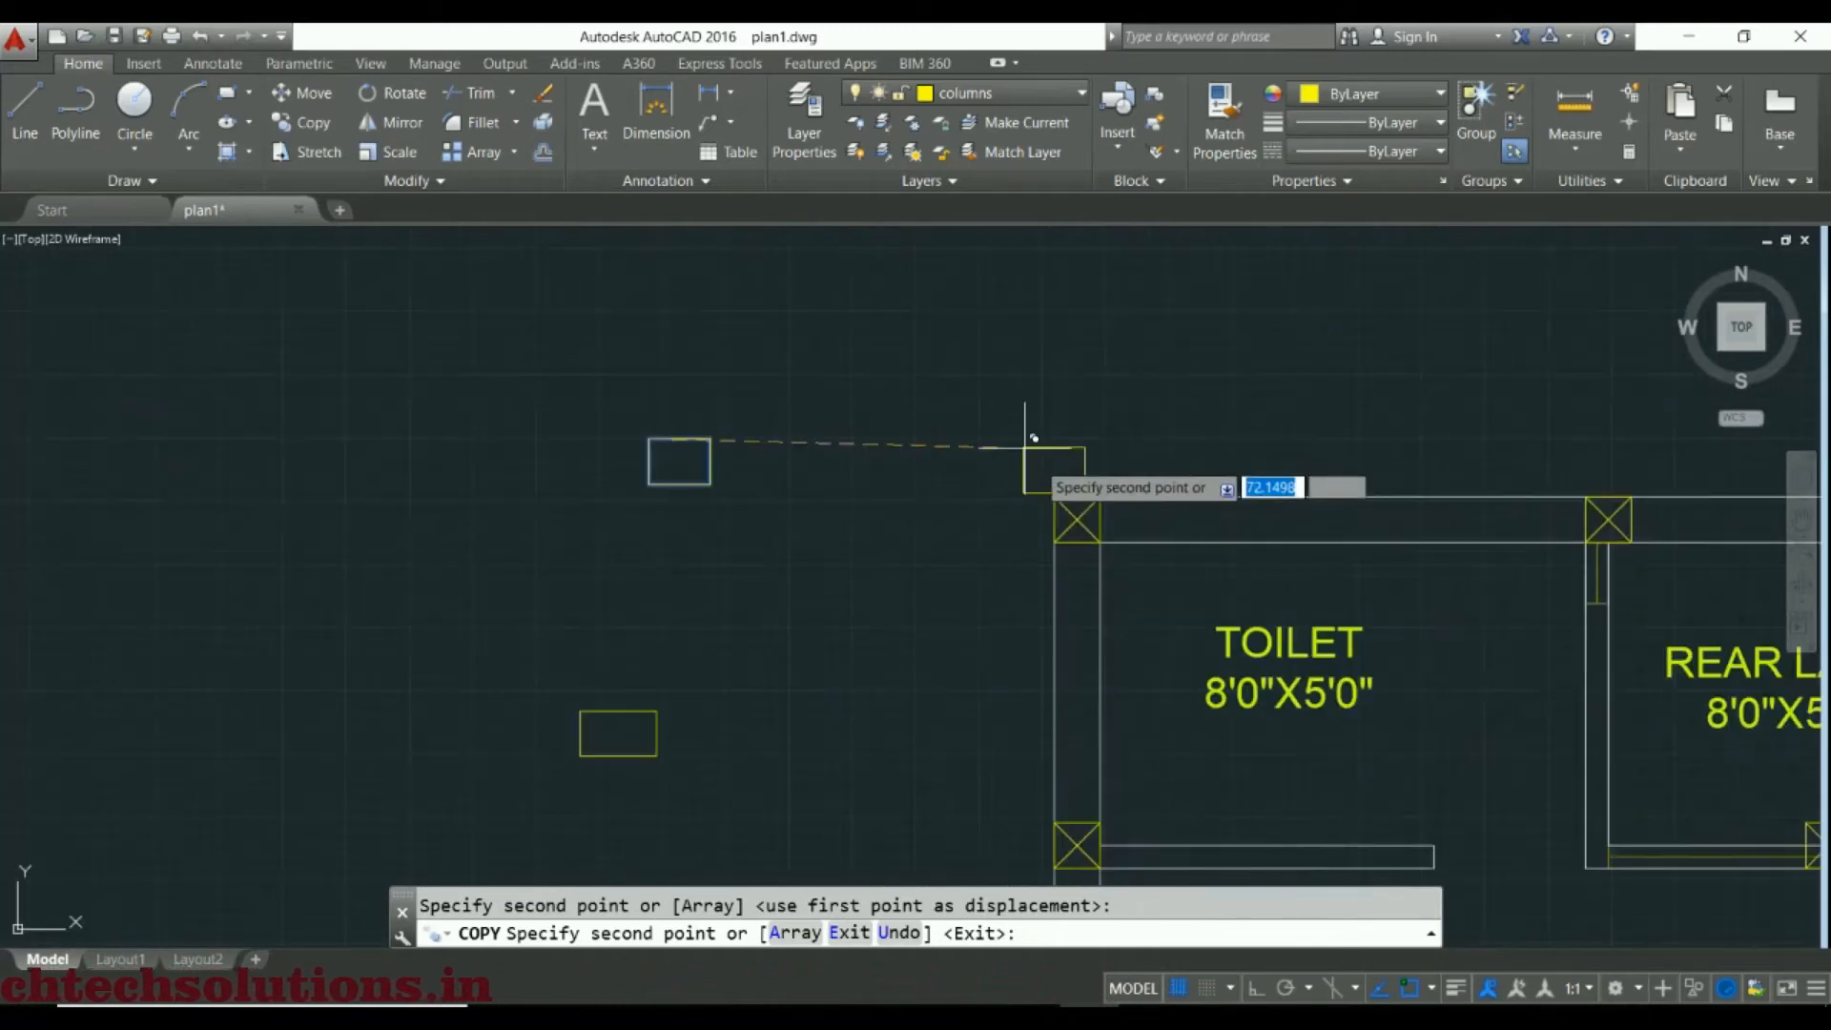
click(1071, 508)
Place a copy of the 12 by 9 rectangle on the 6'0"X5'0" toilet's outer corner column, flush with the wall's outer faces
scroll(1284, 557, down, 4)
middle_drag(1284, 558, 241, 727)
scroll(571, 703, up, 5)
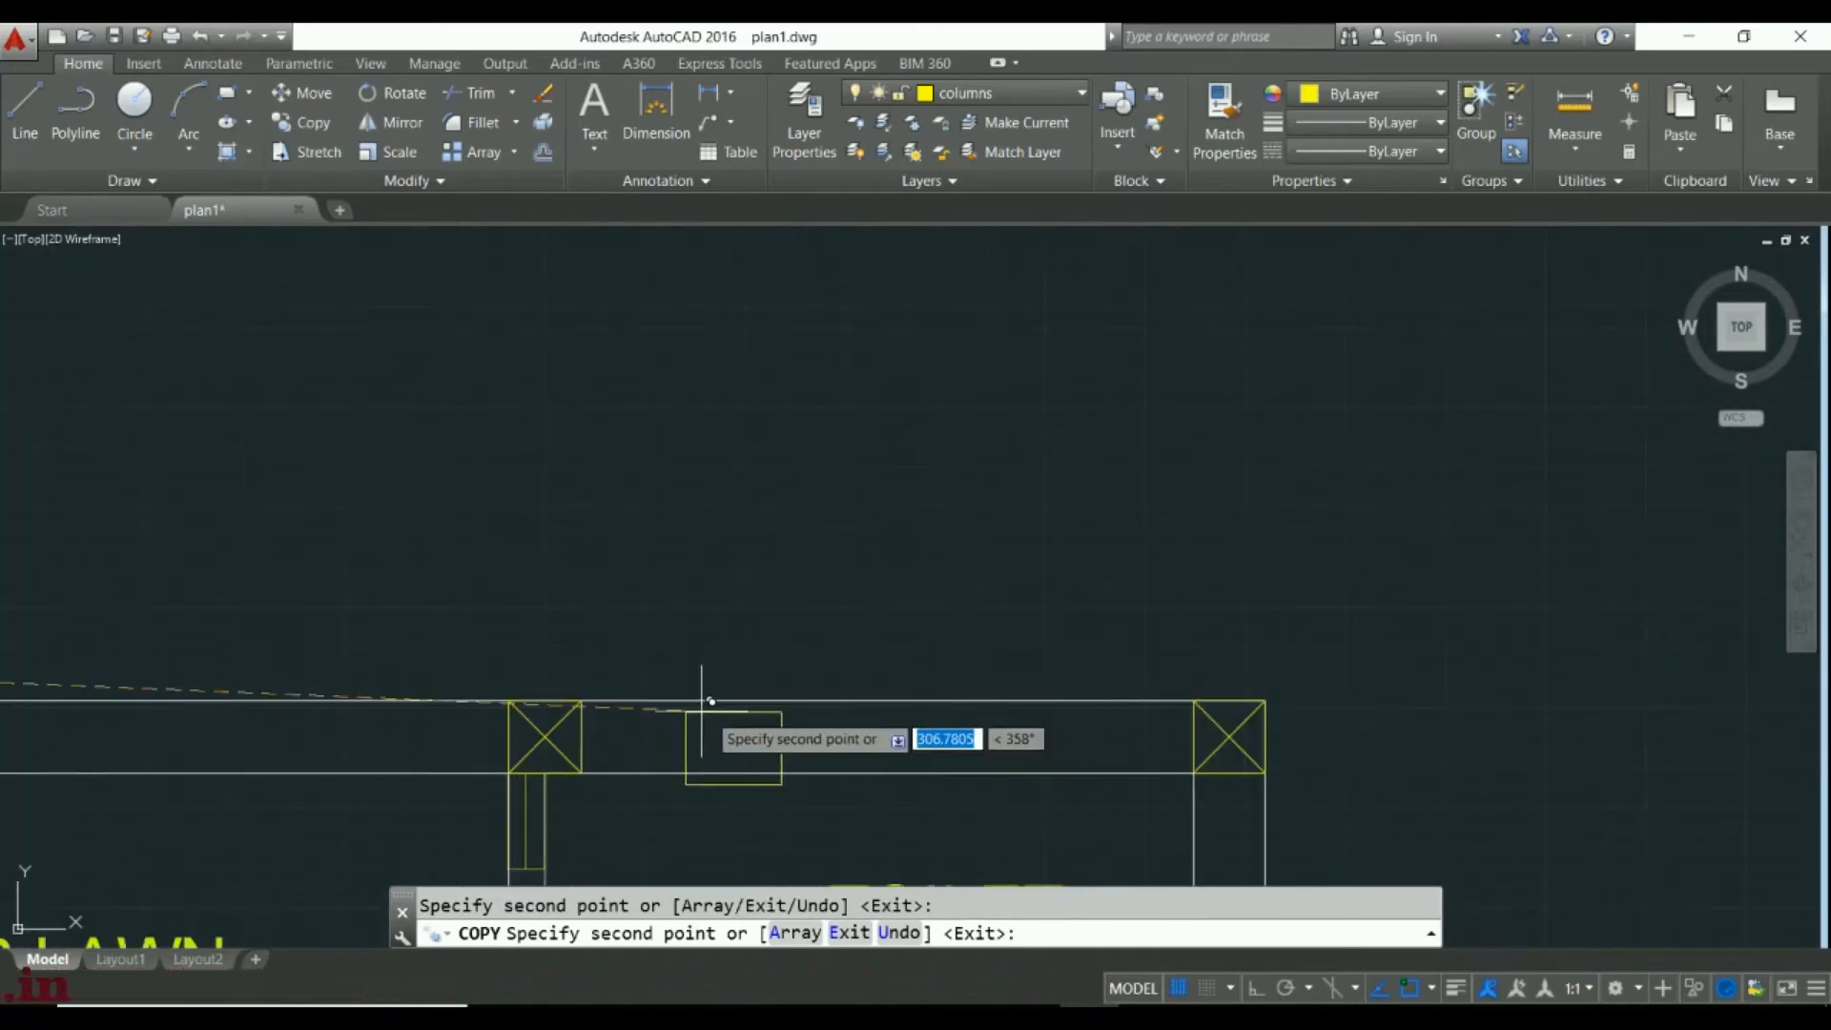
middle_drag(1031, 705, 533, 665)
scroll(653, 715, up, 4)
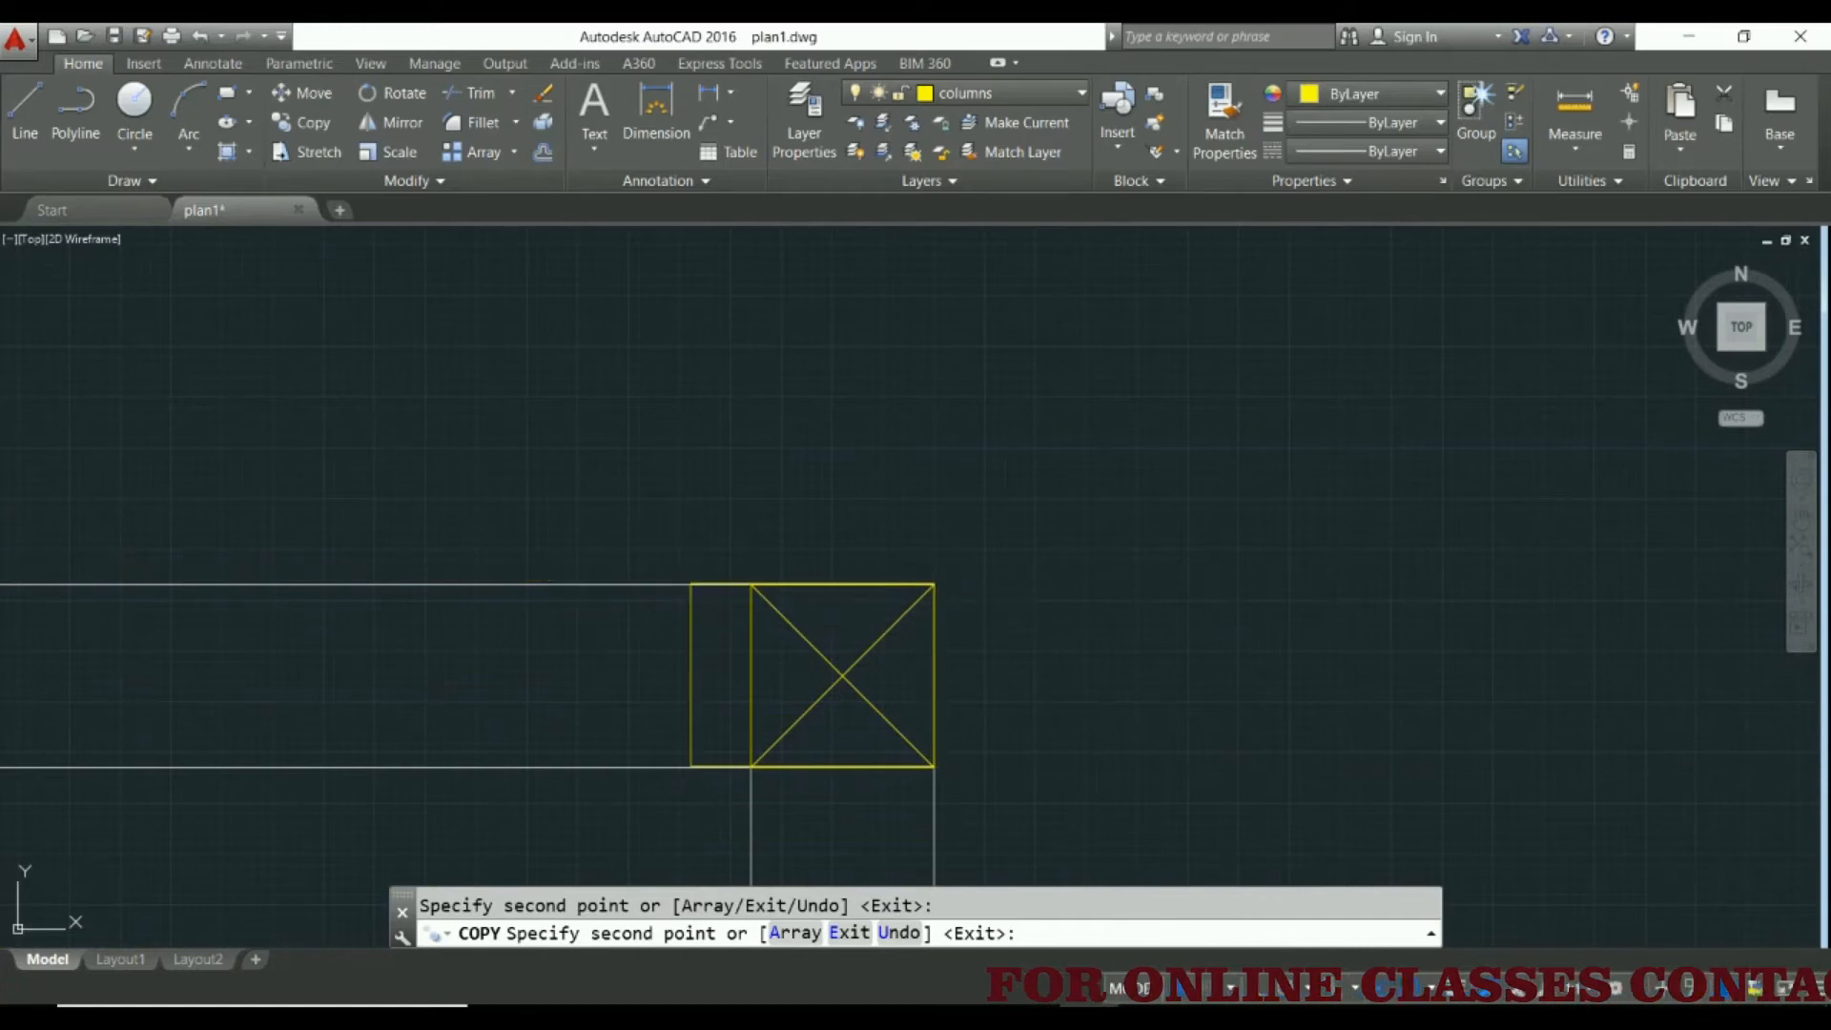
Place a copy of the 12 by 9 rectangle on the plan's lower-right porch column, flush with the outer wall face, and finish copying
scroll(858, 686, down, 5)
scroll(803, 773, down, 2)
middle_drag(763, 784, 761, 376)
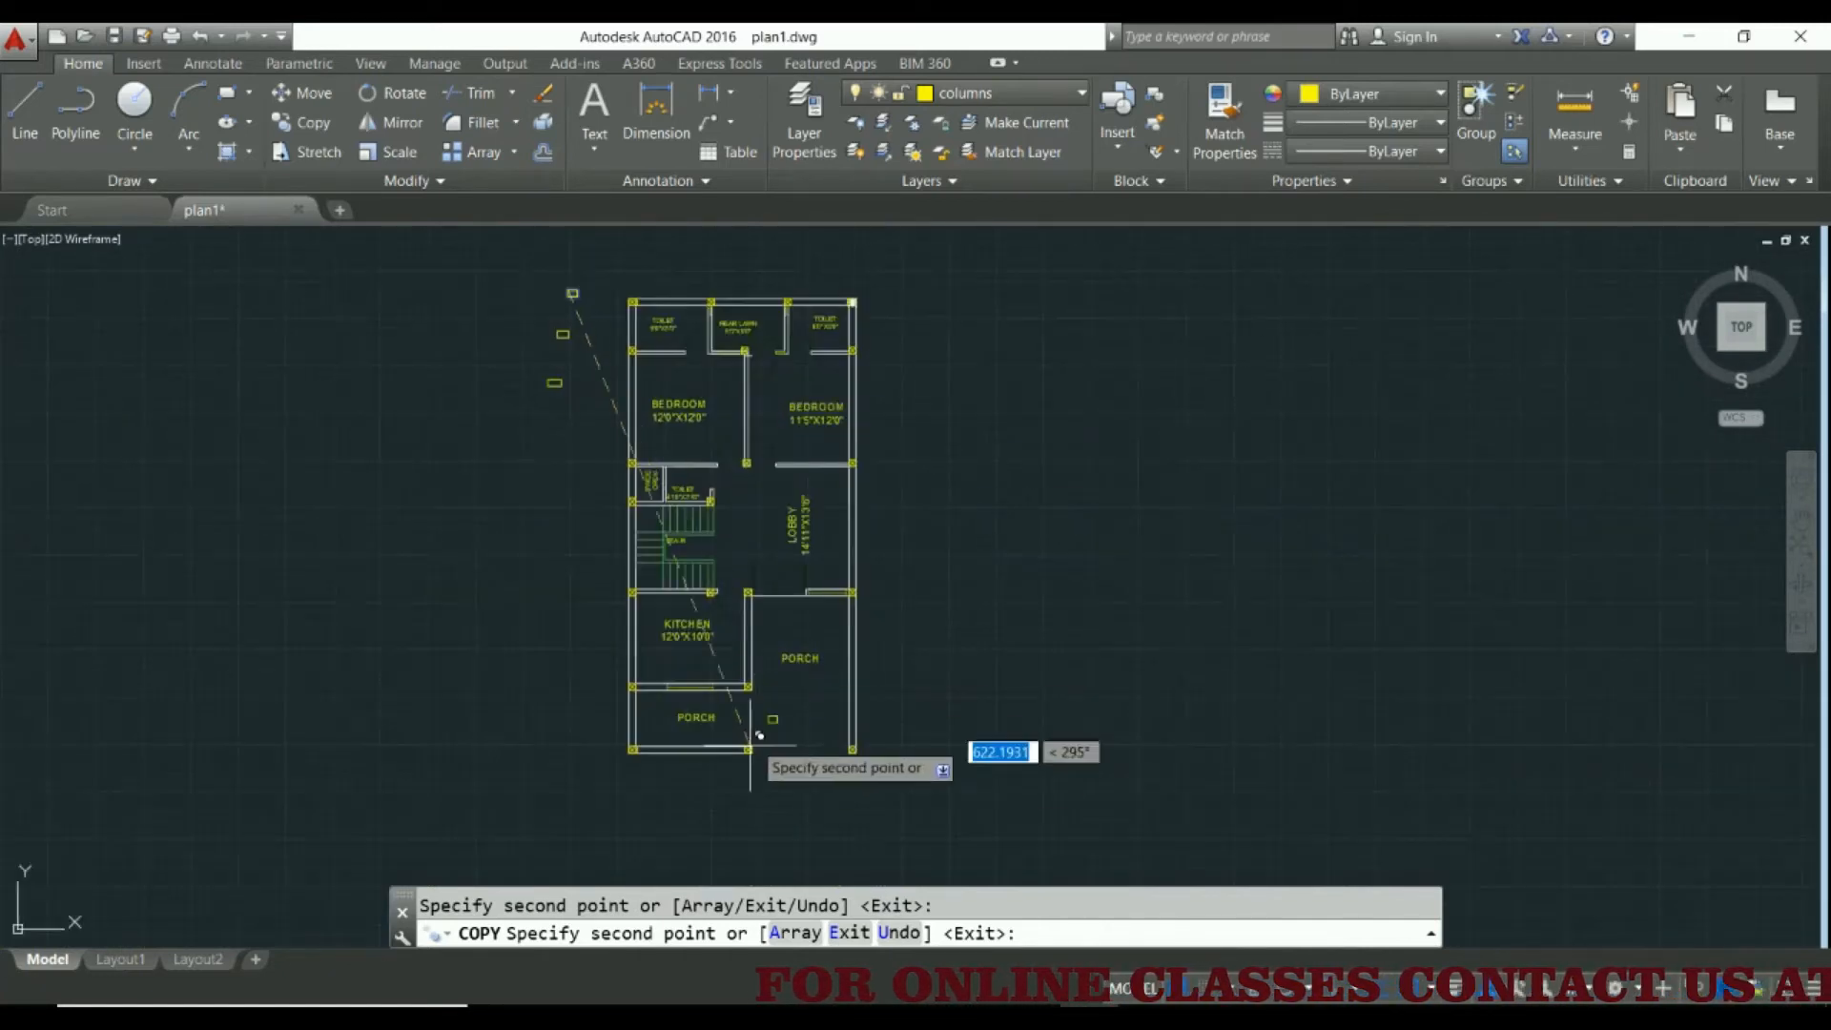
scroll(808, 774, up, 4)
scroll(851, 707, up, 4)
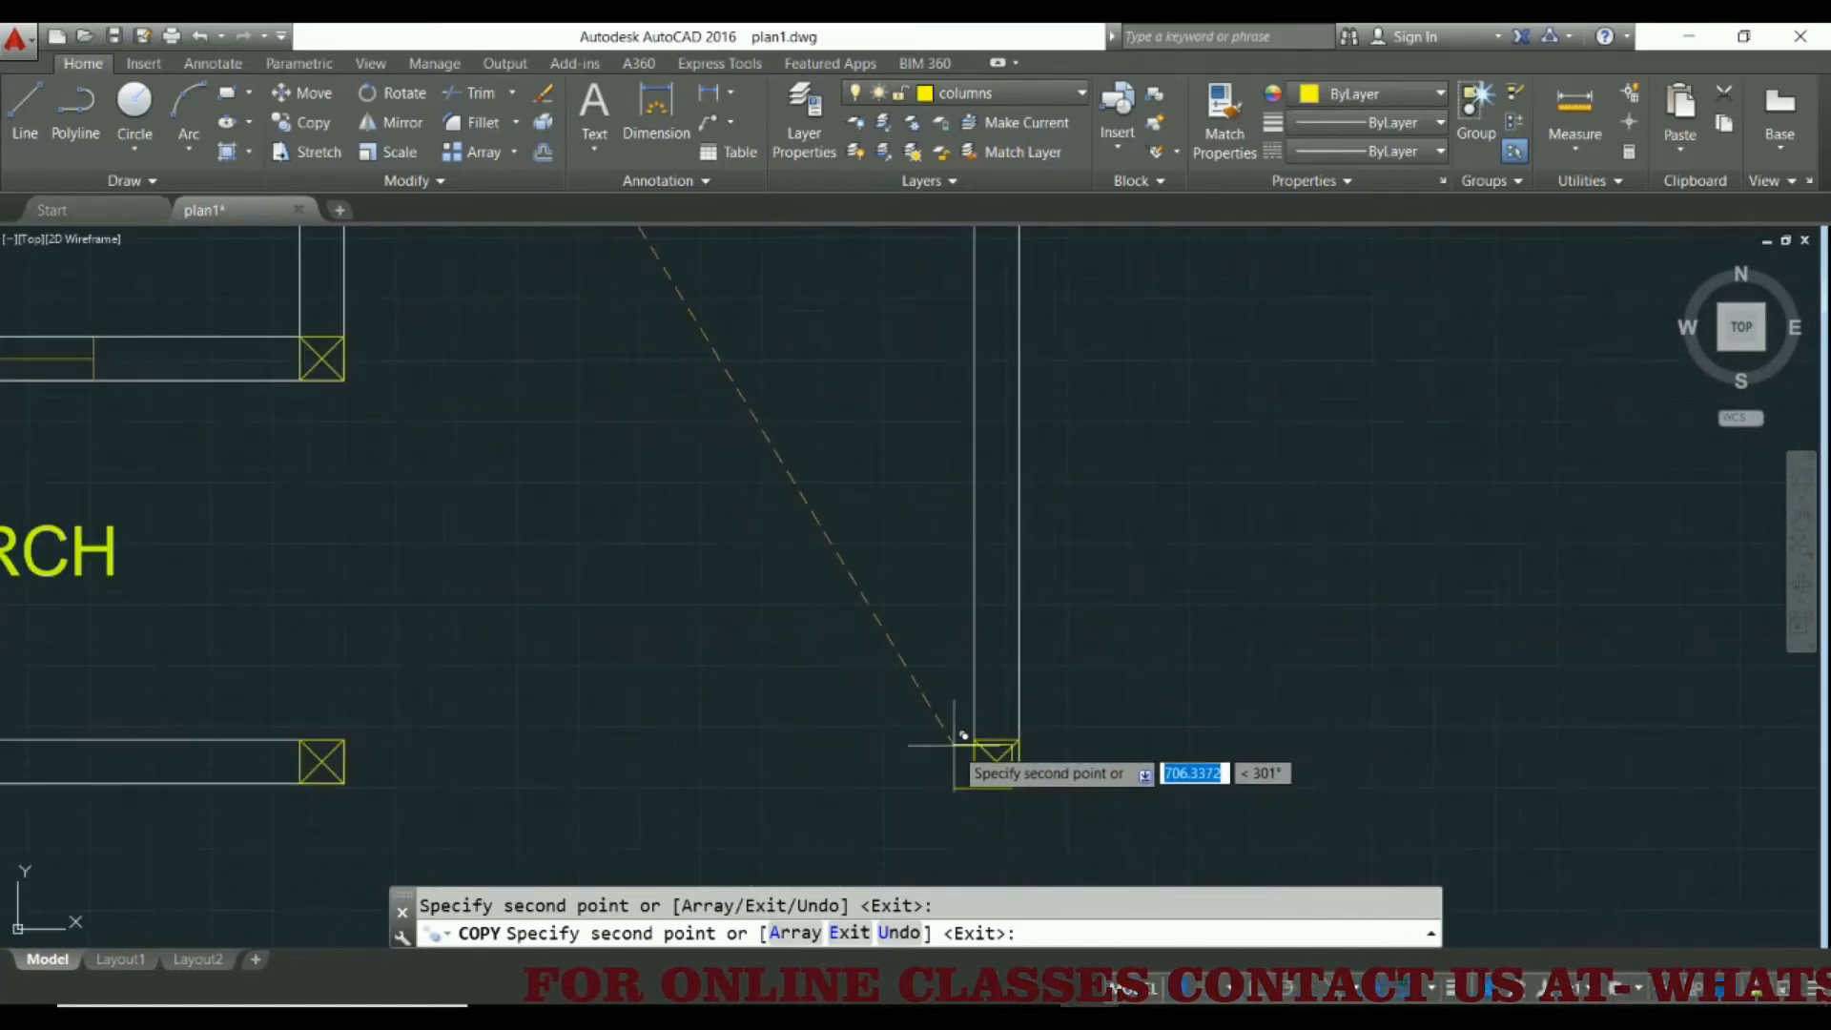
scroll(936, 725, up, 3)
middle_drag(981, 756, 901, 651)
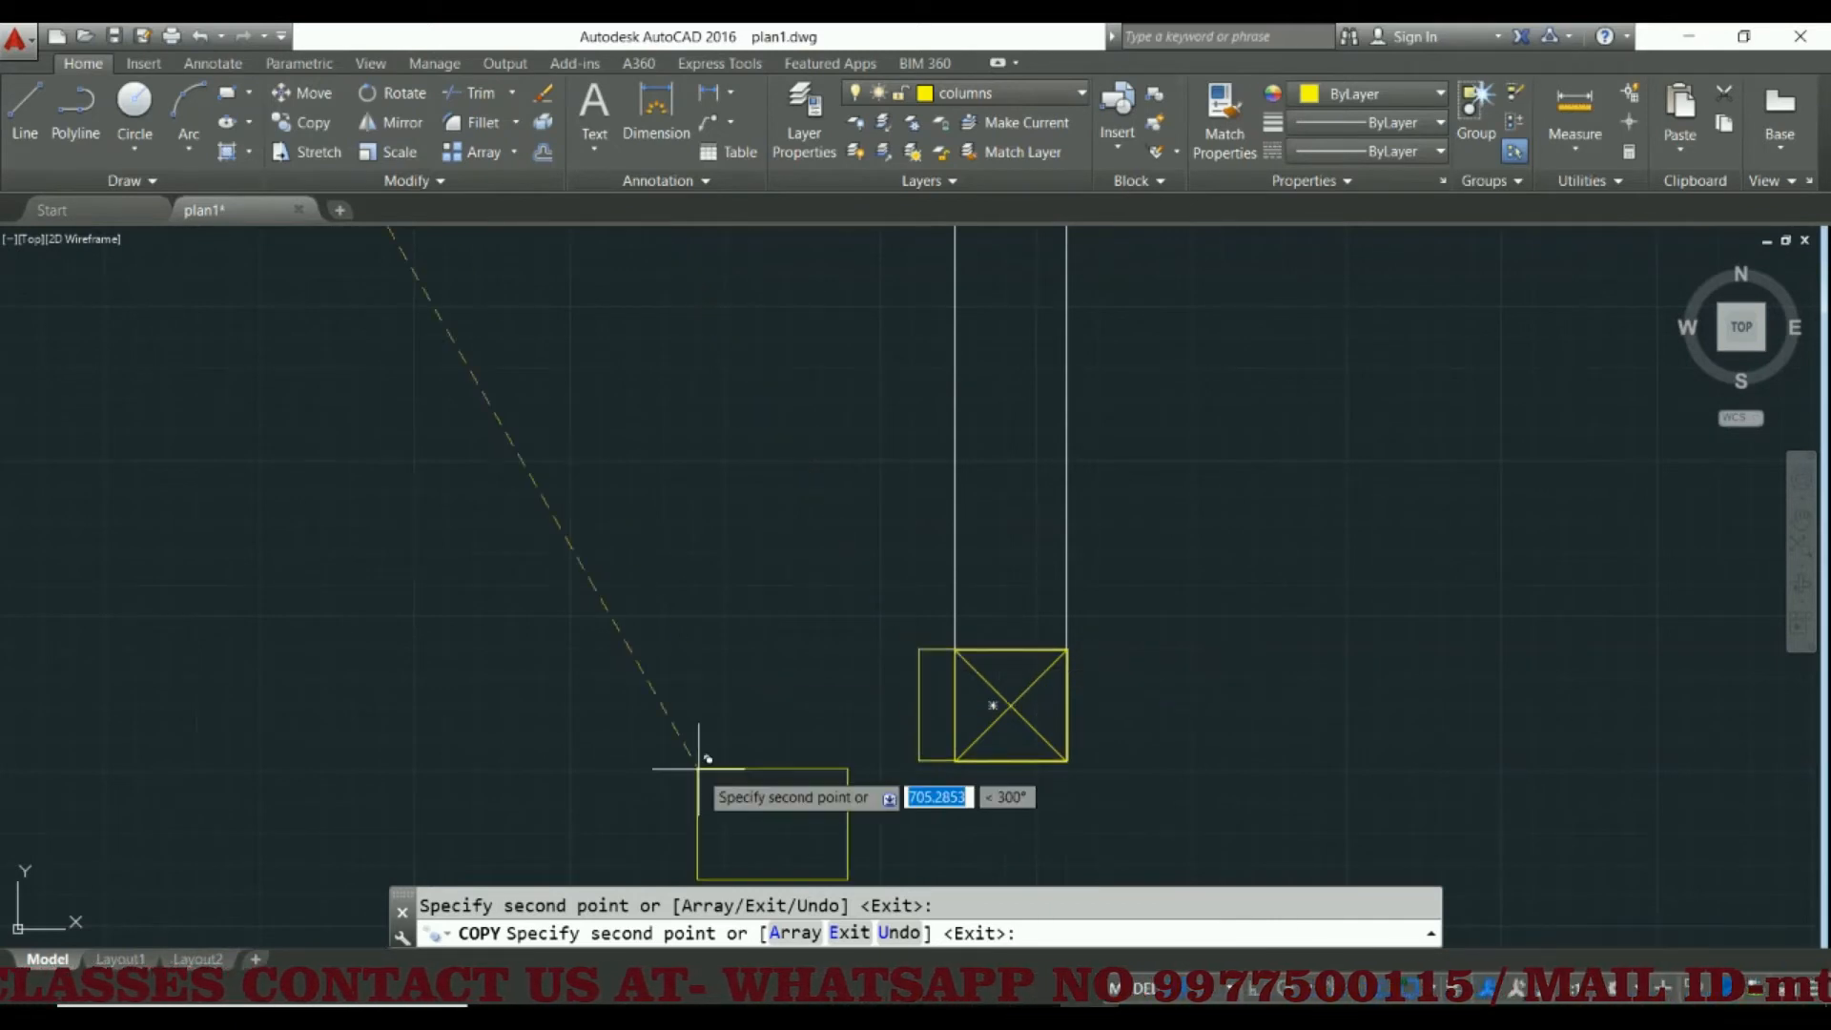
key(Escape)
Examine how the copied 12 by 9 rectangle sits against the wall at the plan's lower-right porch column and select it
scroll(749, 699, down, 4)
middle_drag(671, 679, 933, 666)
scroll(933, 666, down, 2)
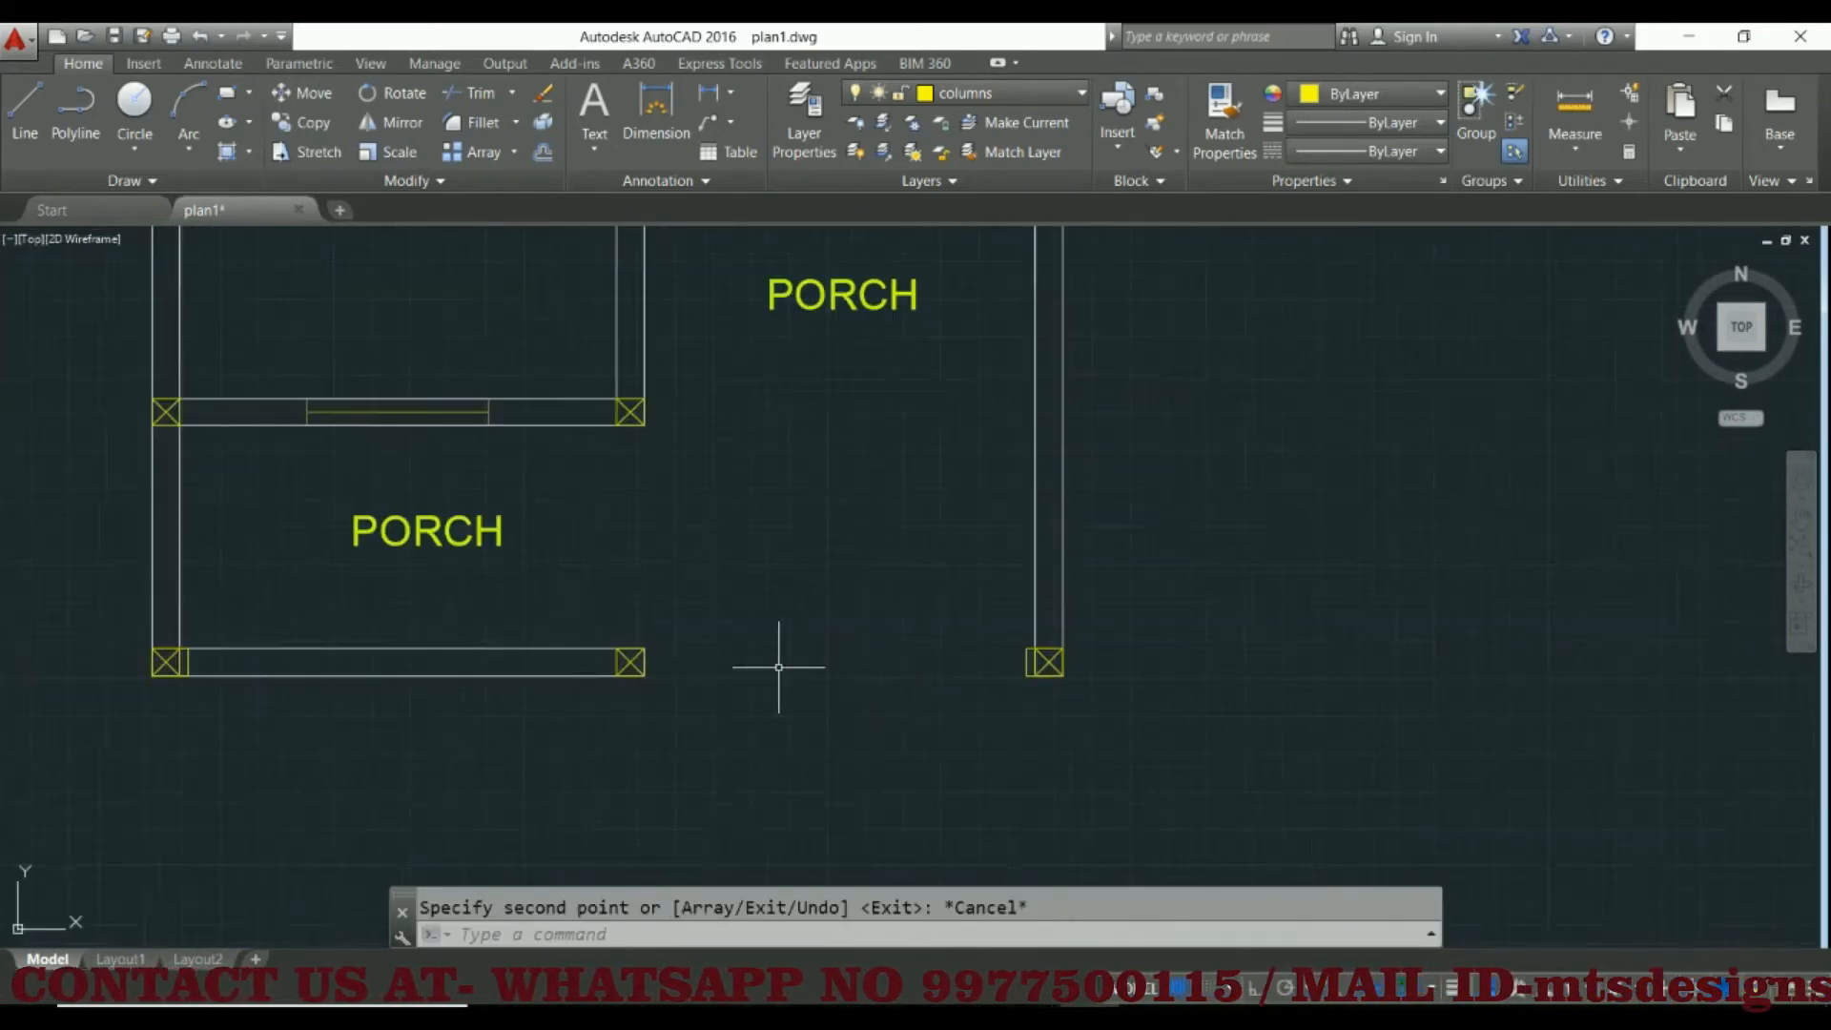
scroll(1020, 666, up, 4)
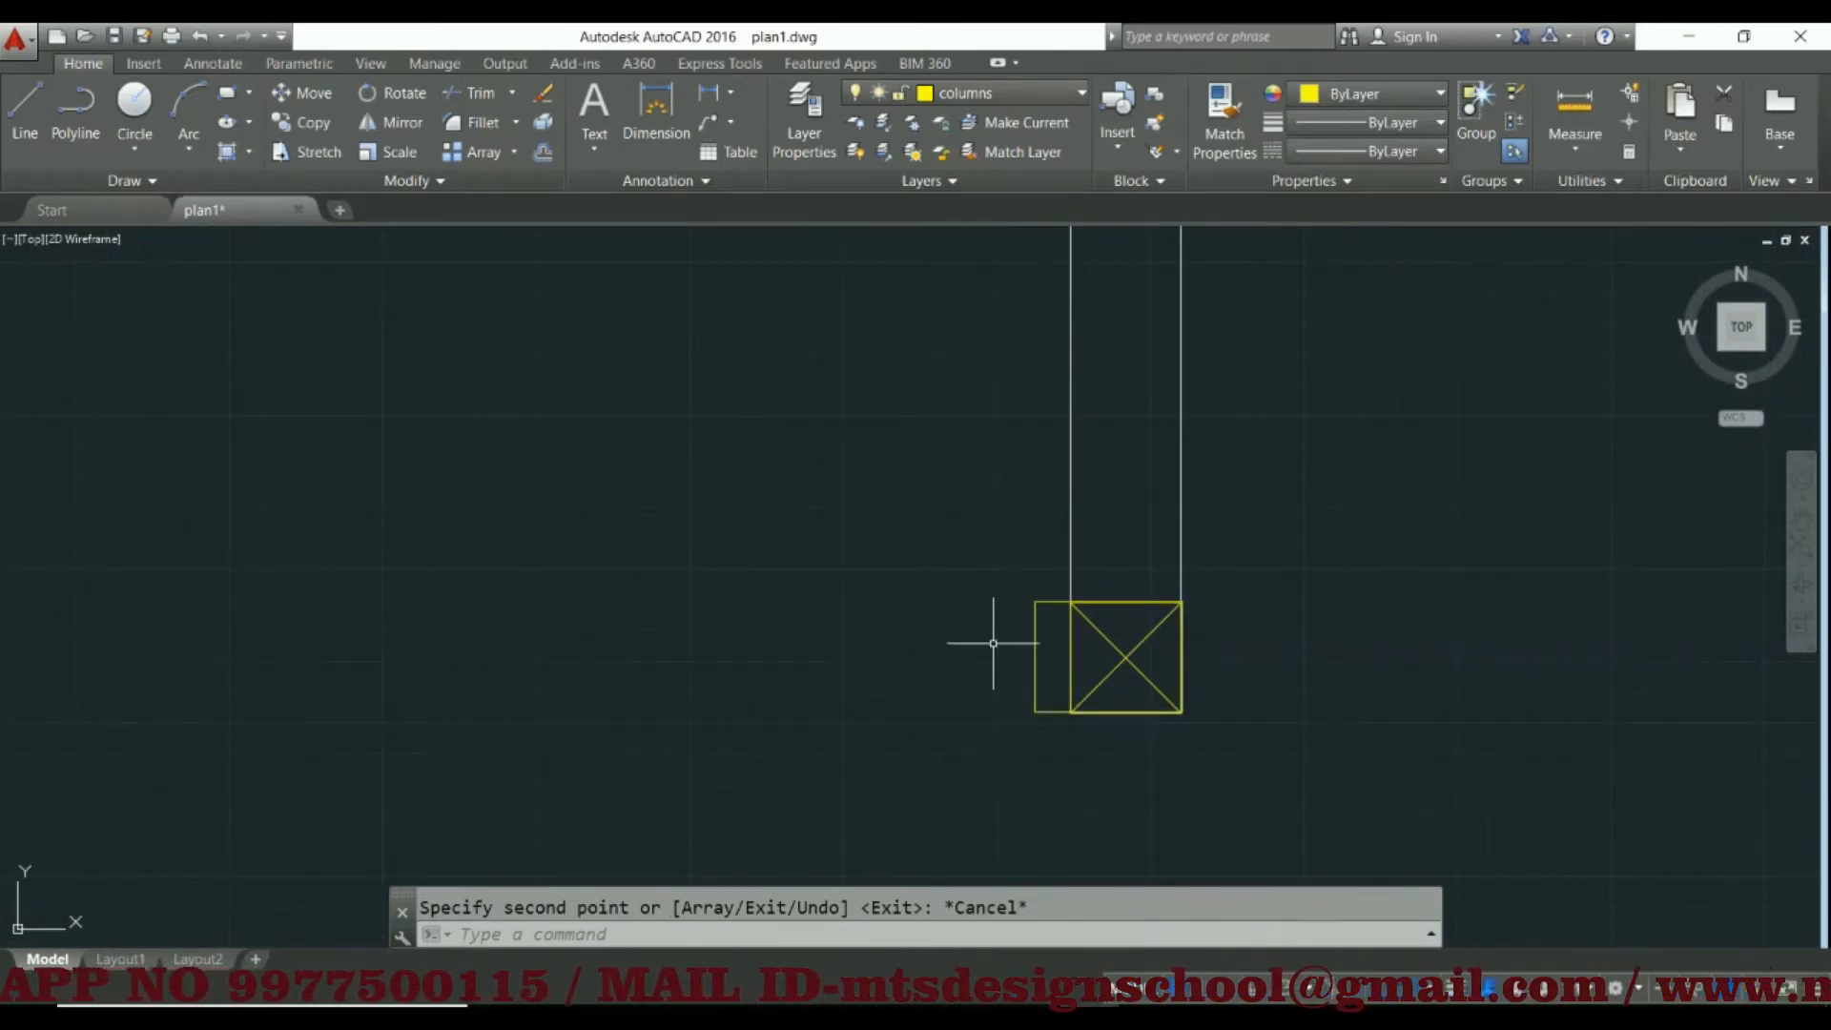
scroll(1001, 641, down, 3)
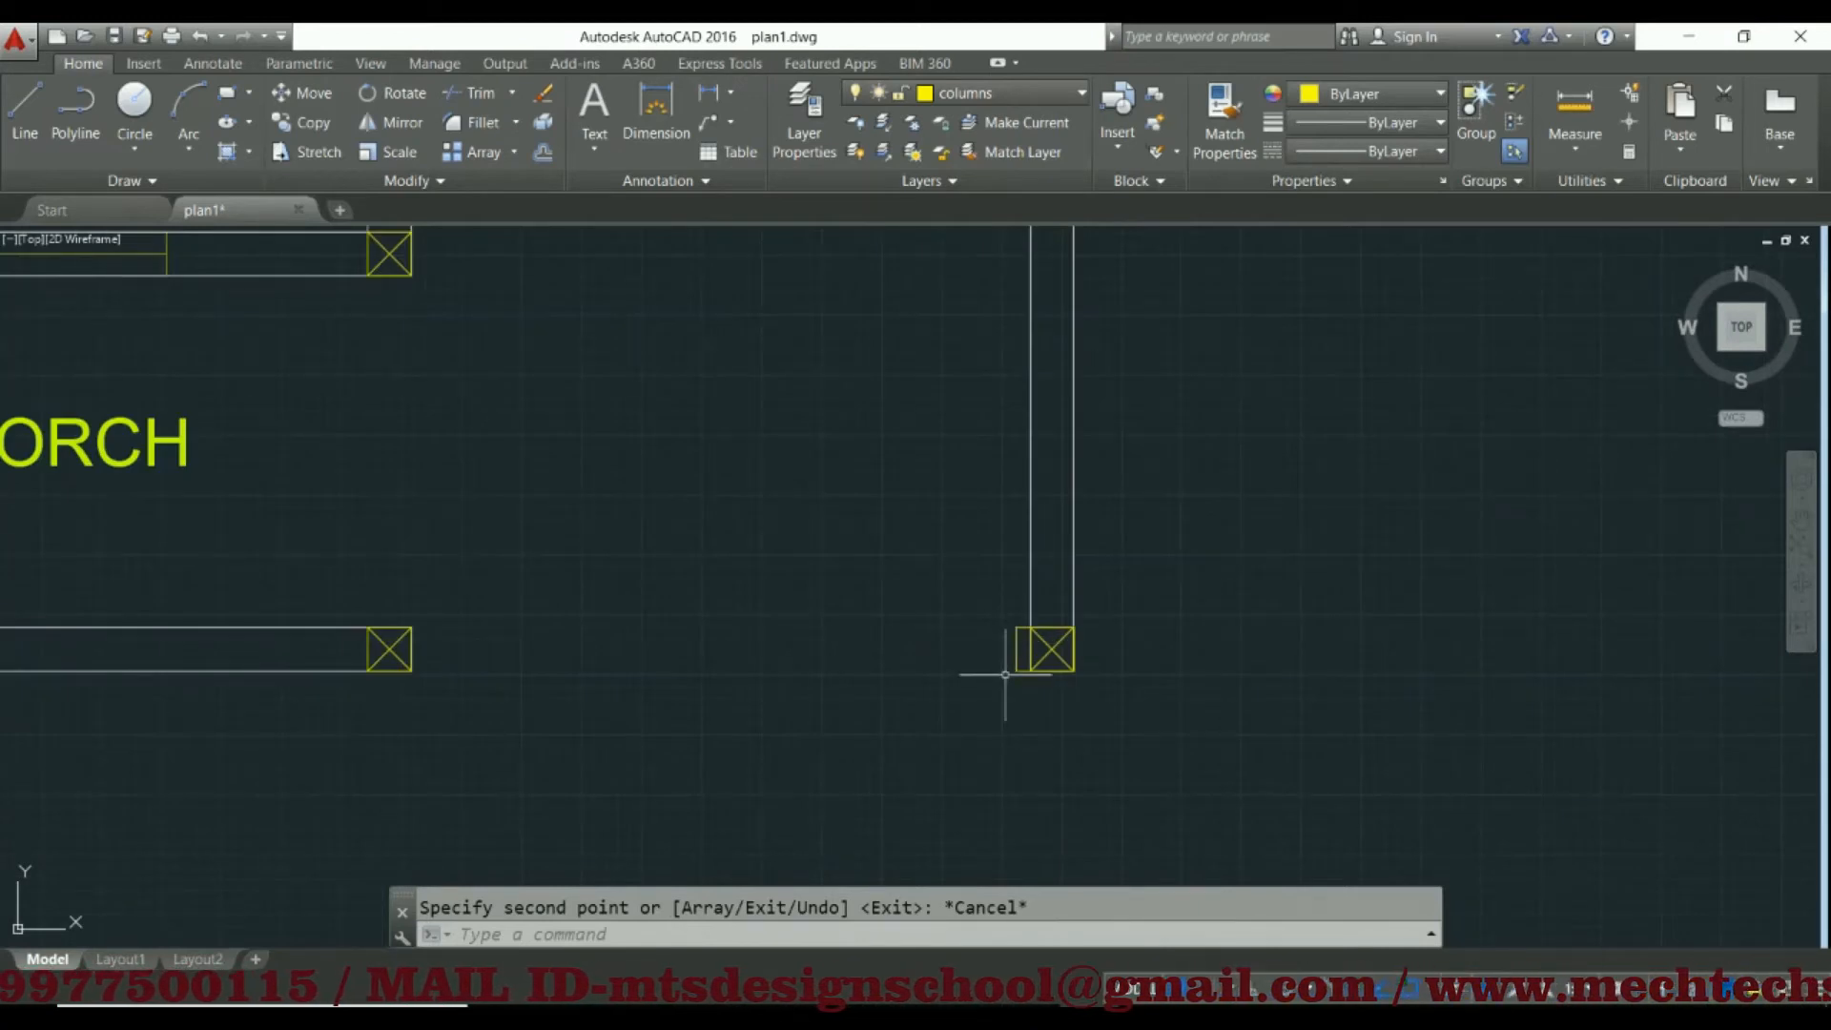
scroll(1013, 658, up, 2)
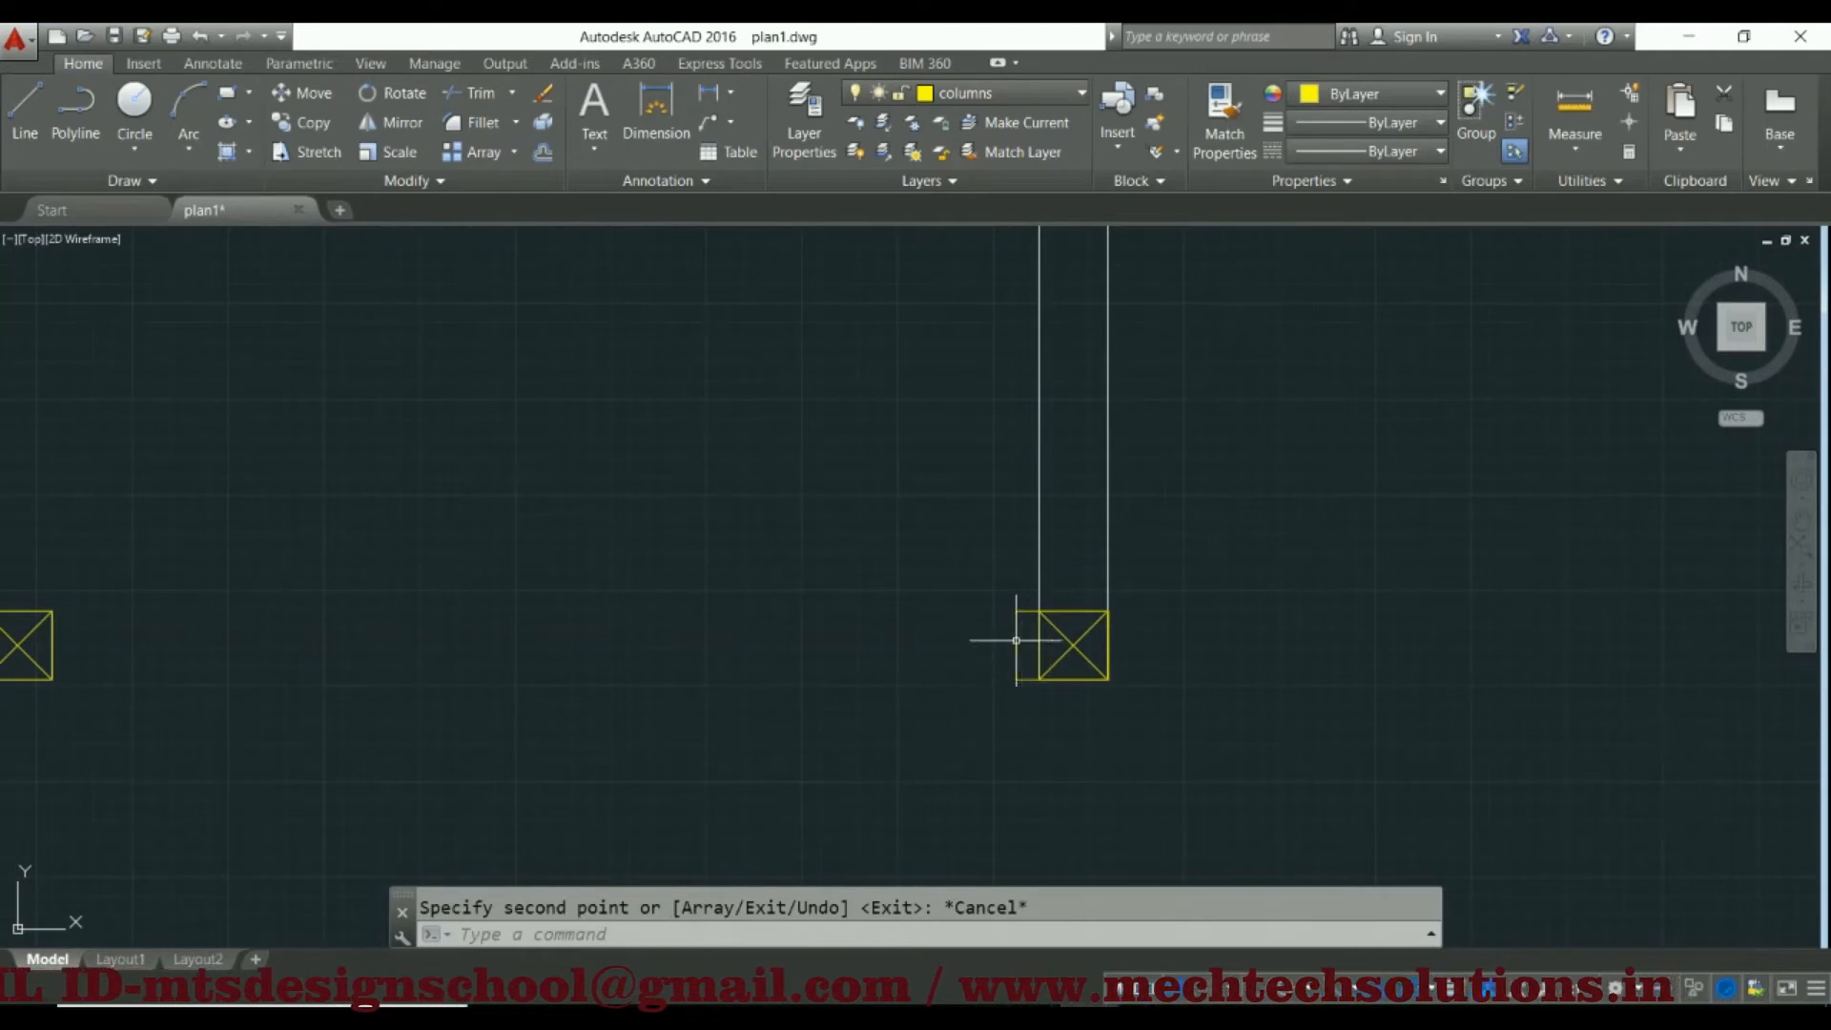
click(1025, 604)
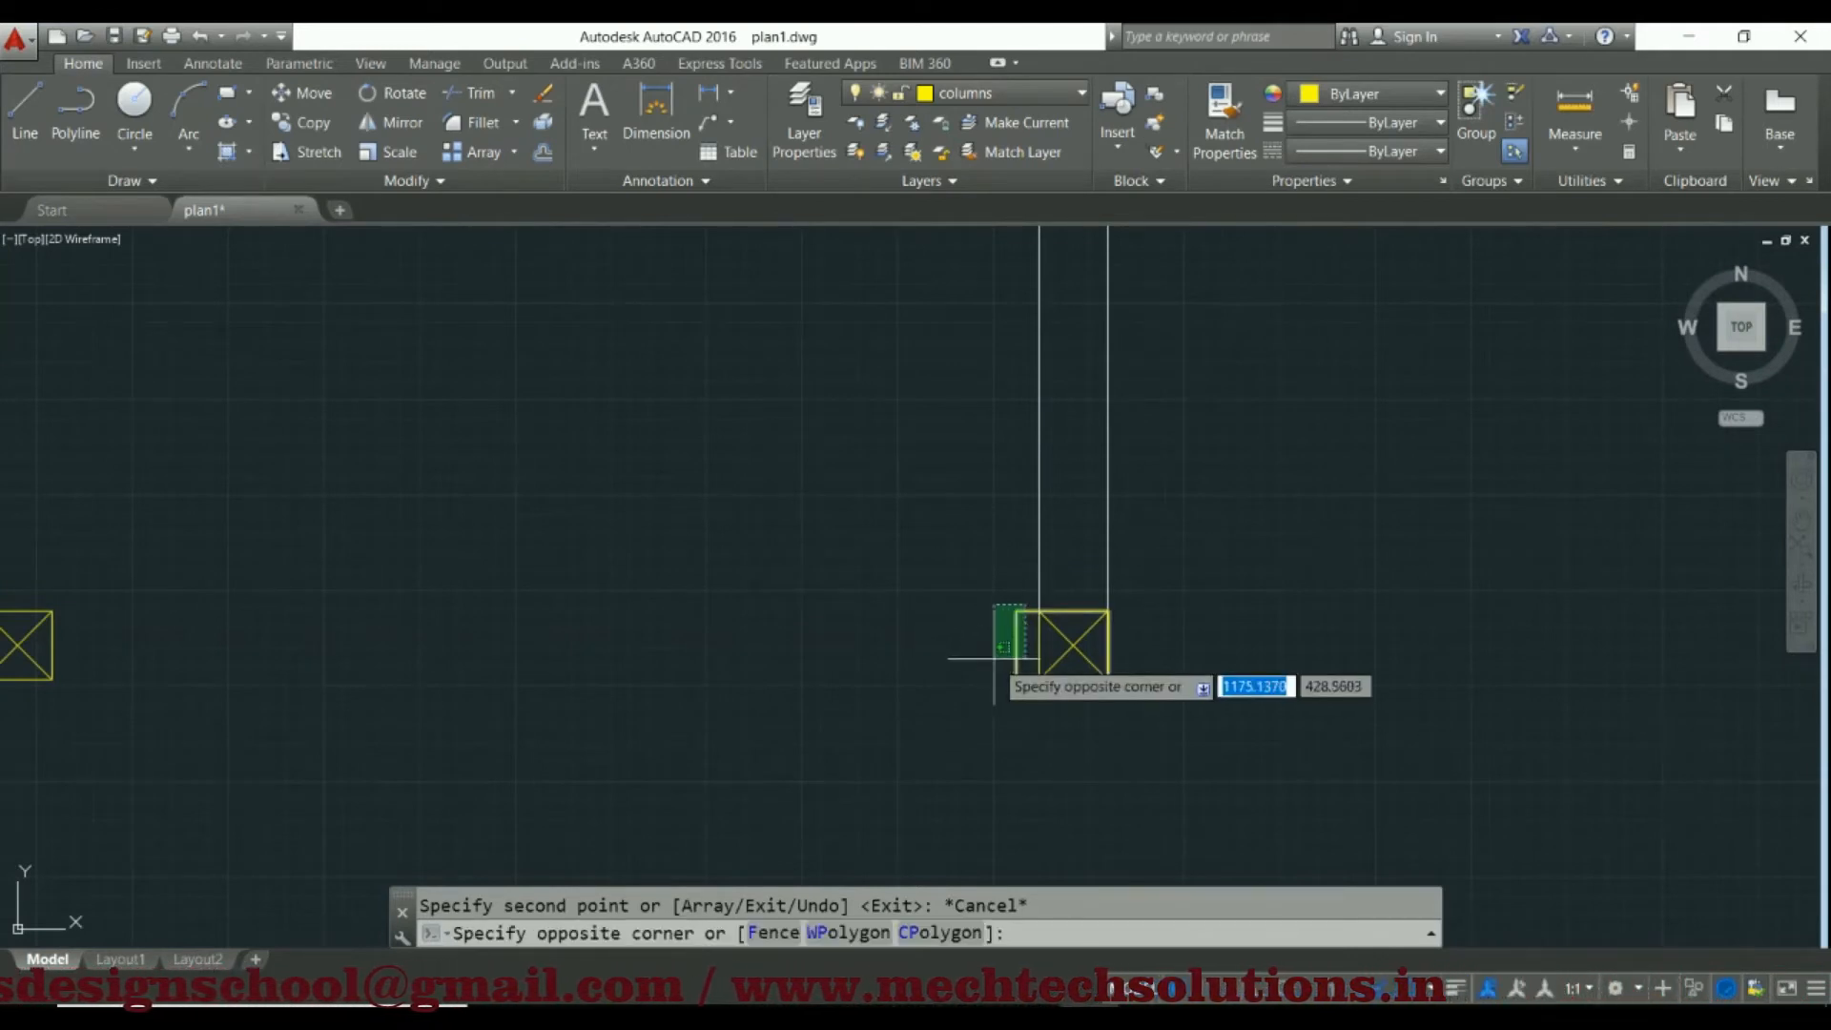
click(987, 675)
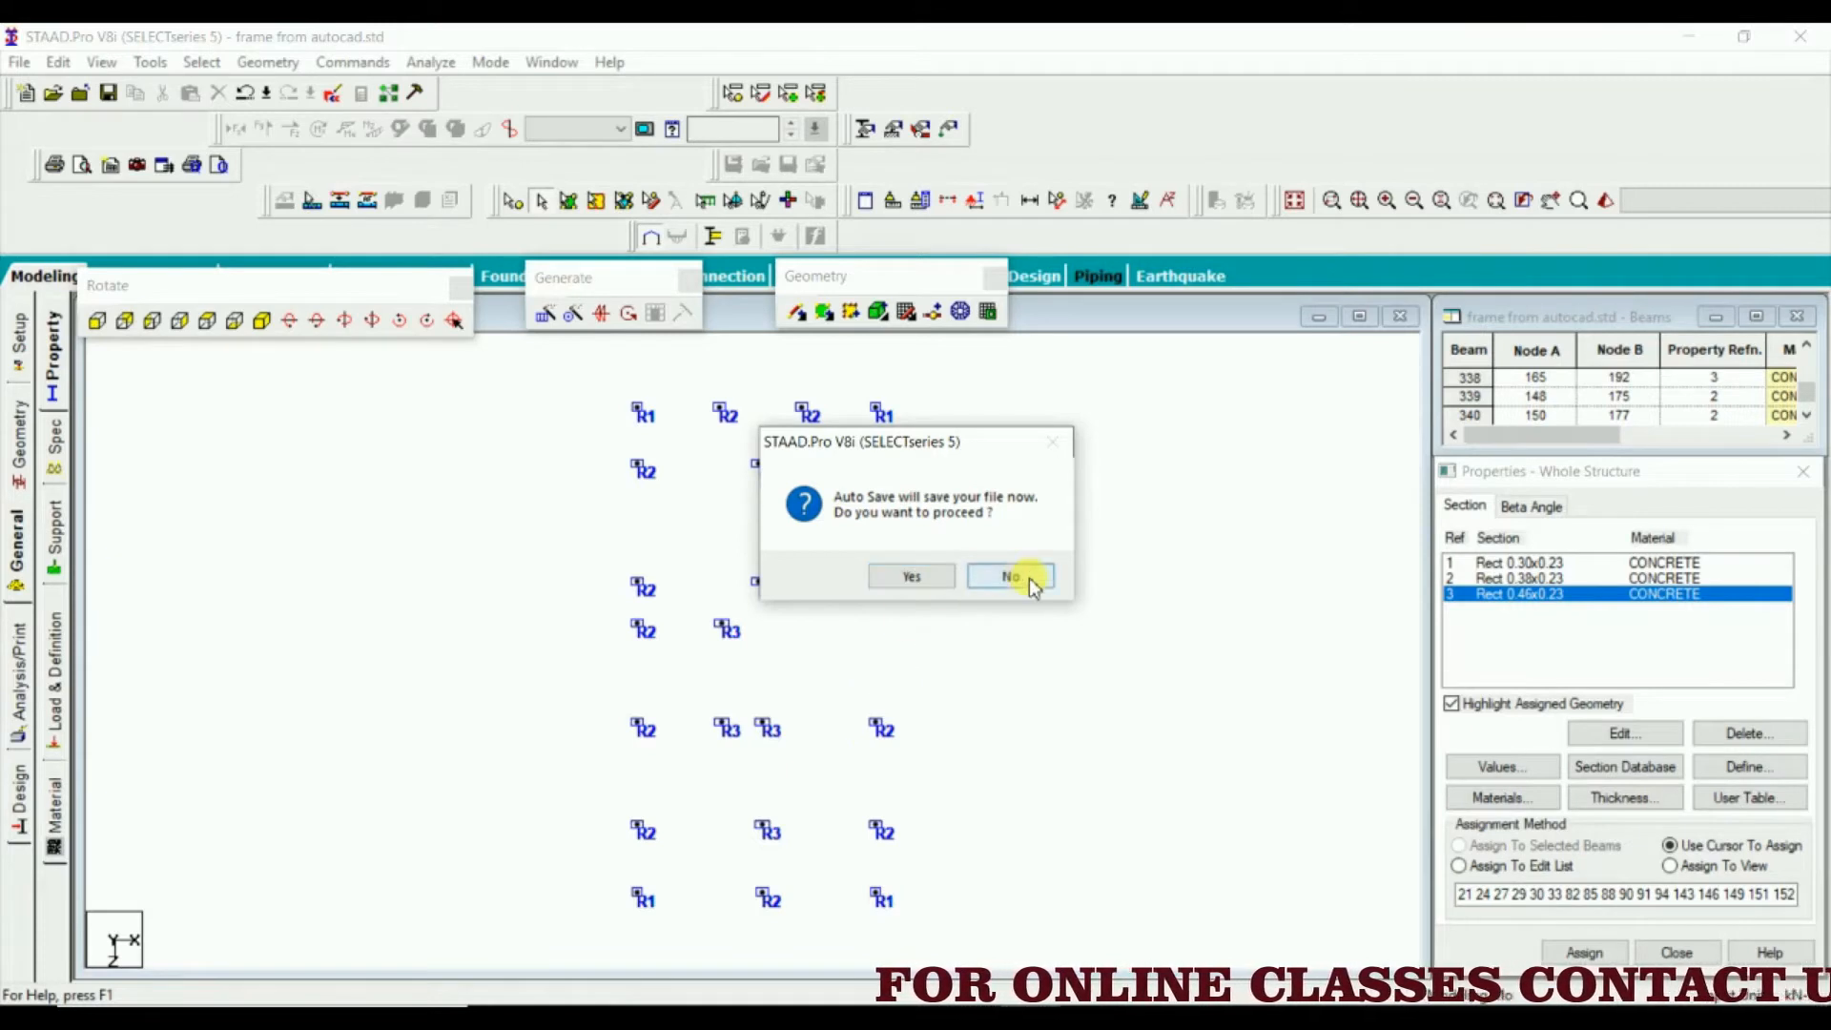
Switch to STAAD.Pro, create a beta angle of 90 degrees and choose it for assignment
click(1011, 576)
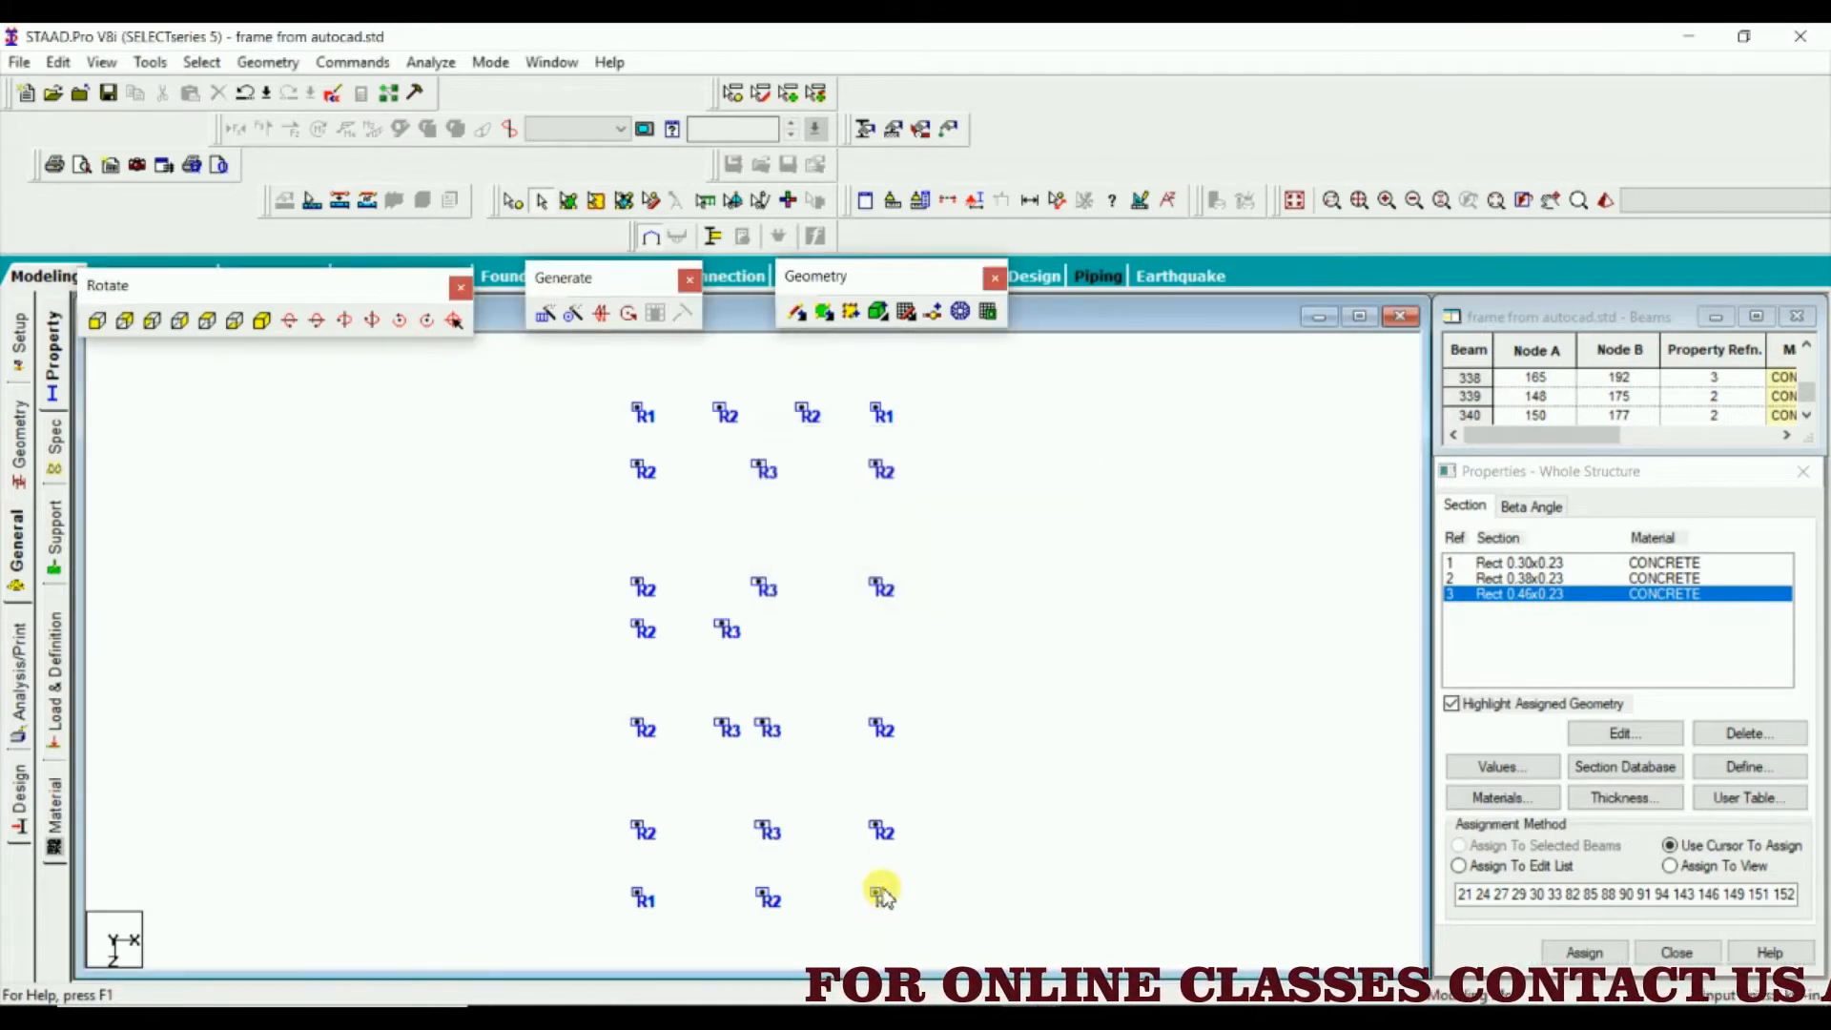
scroll(852, 756, up, 1)
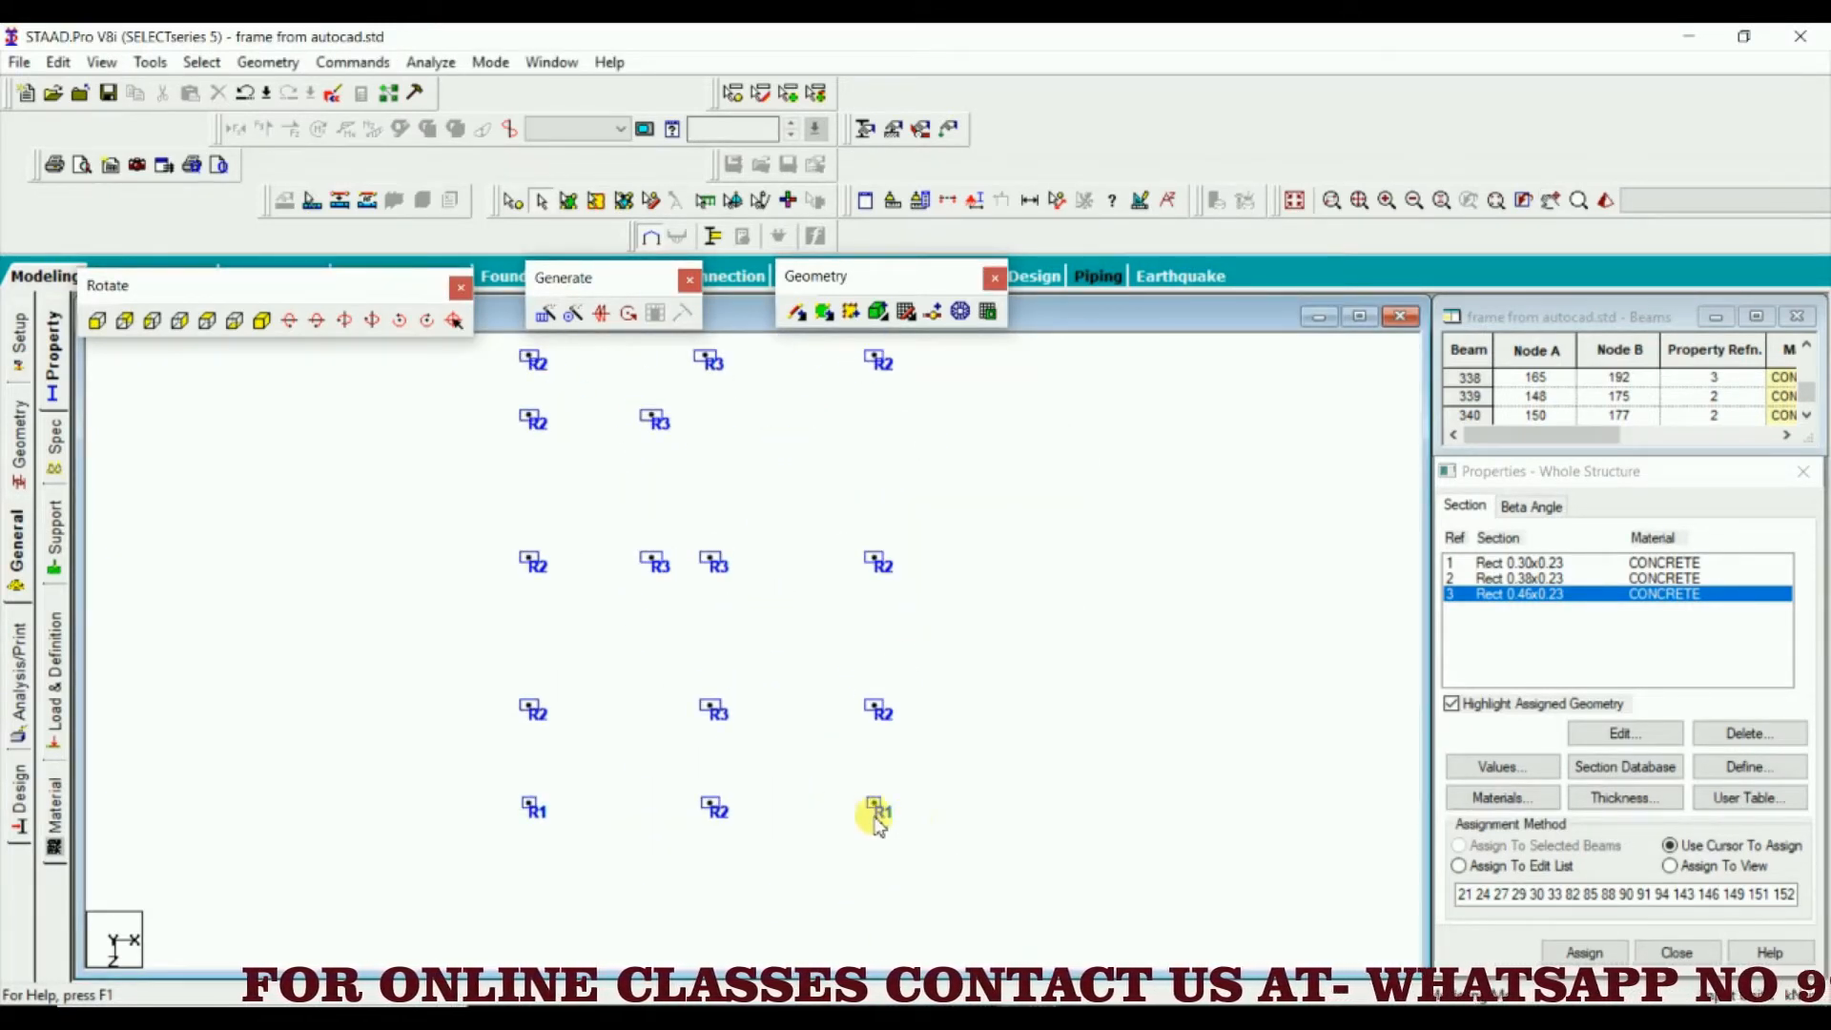
click(1531, 506)
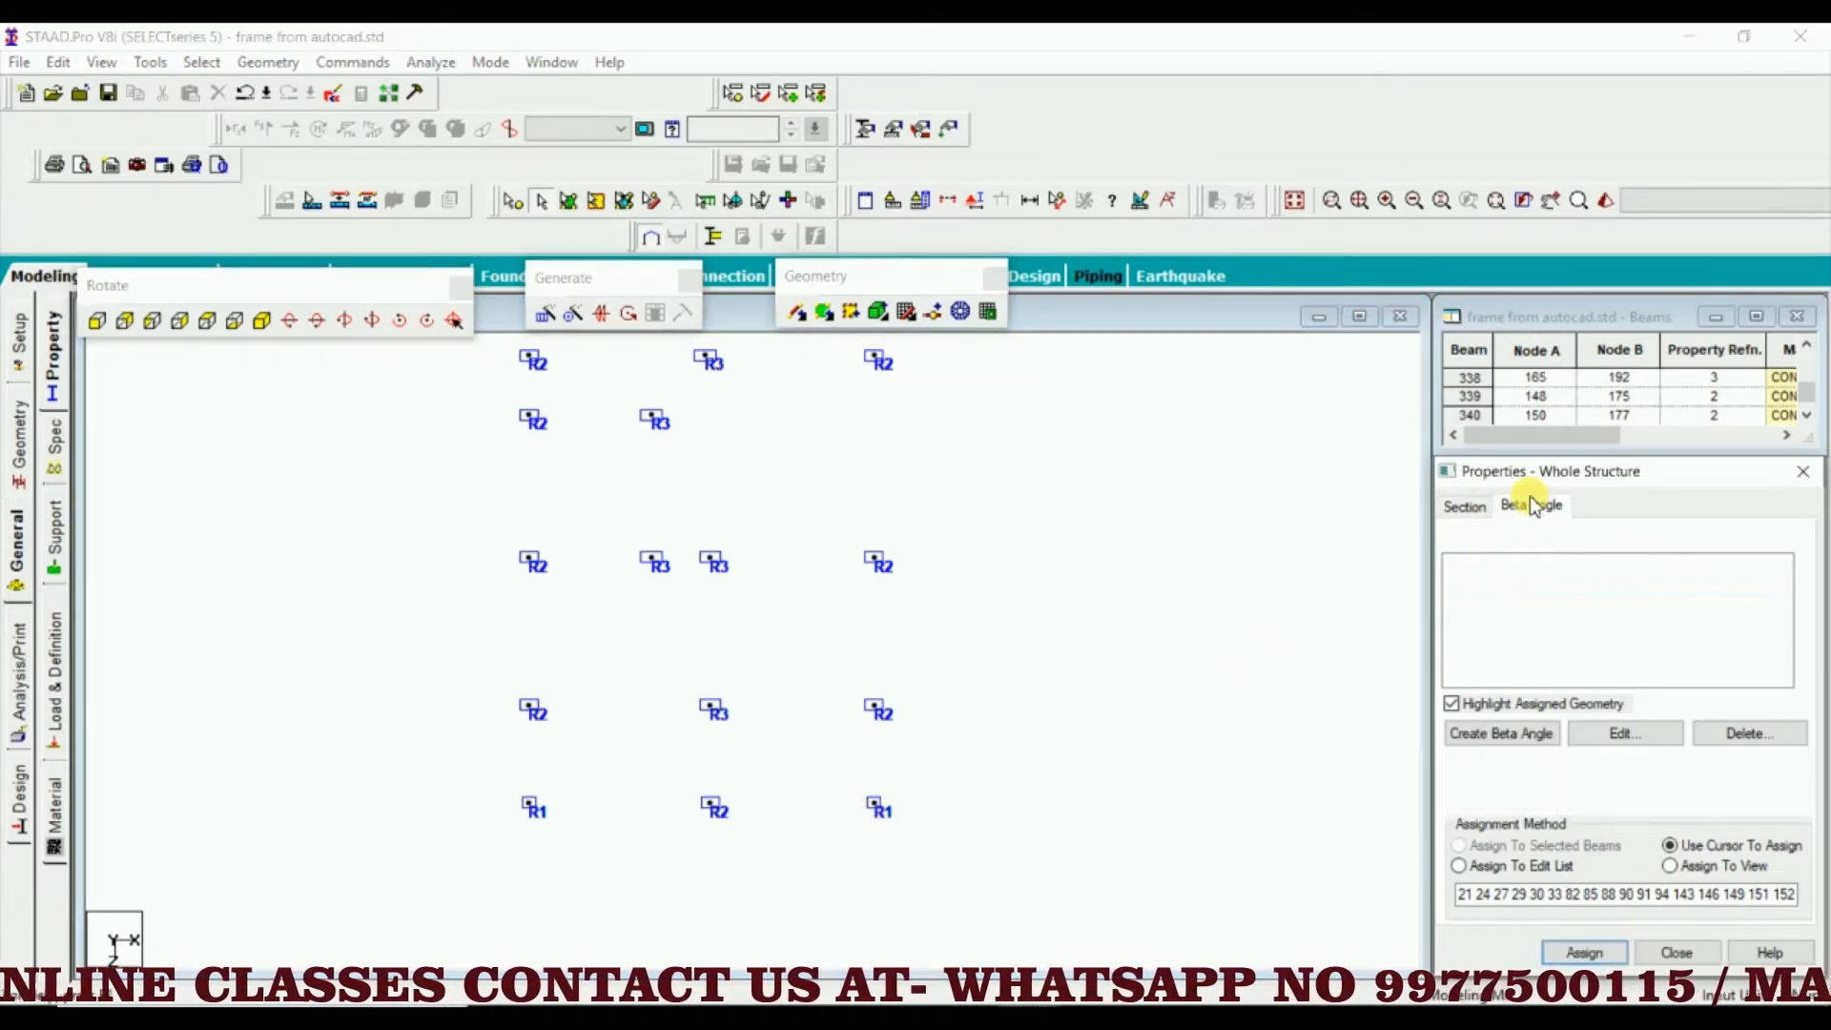
click(1533, 742)
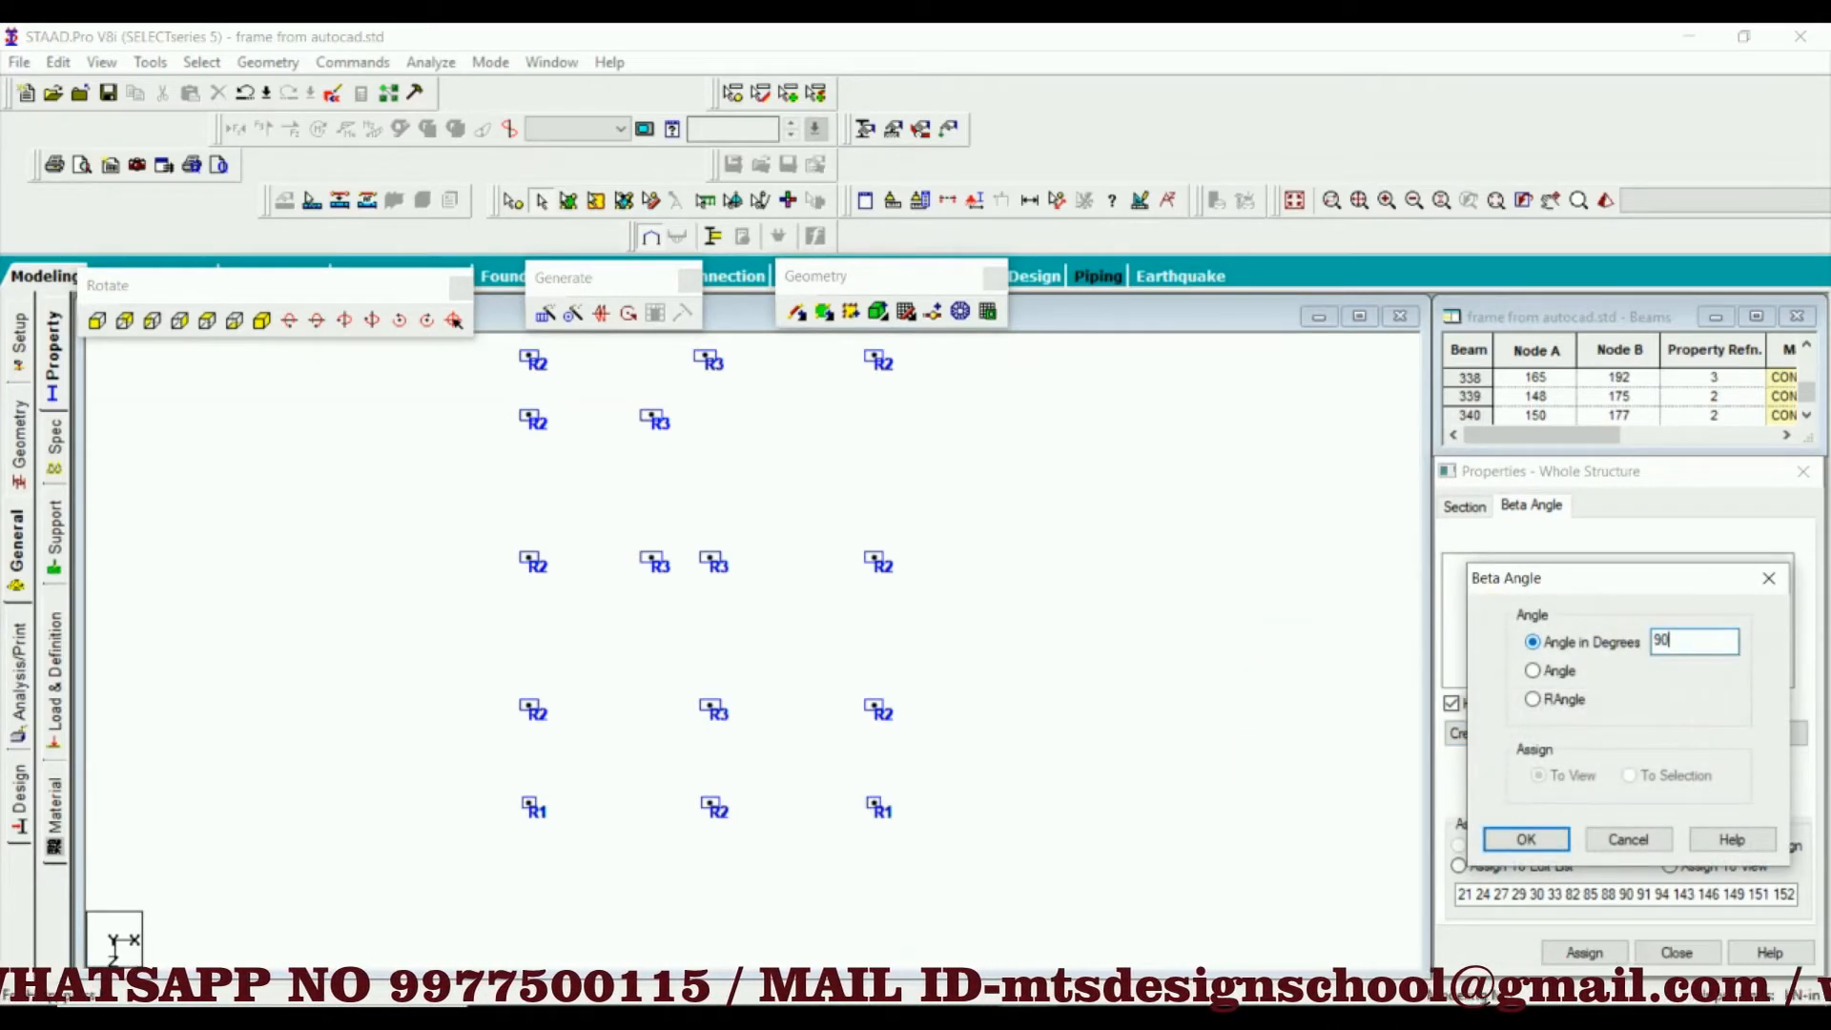
key(Return)
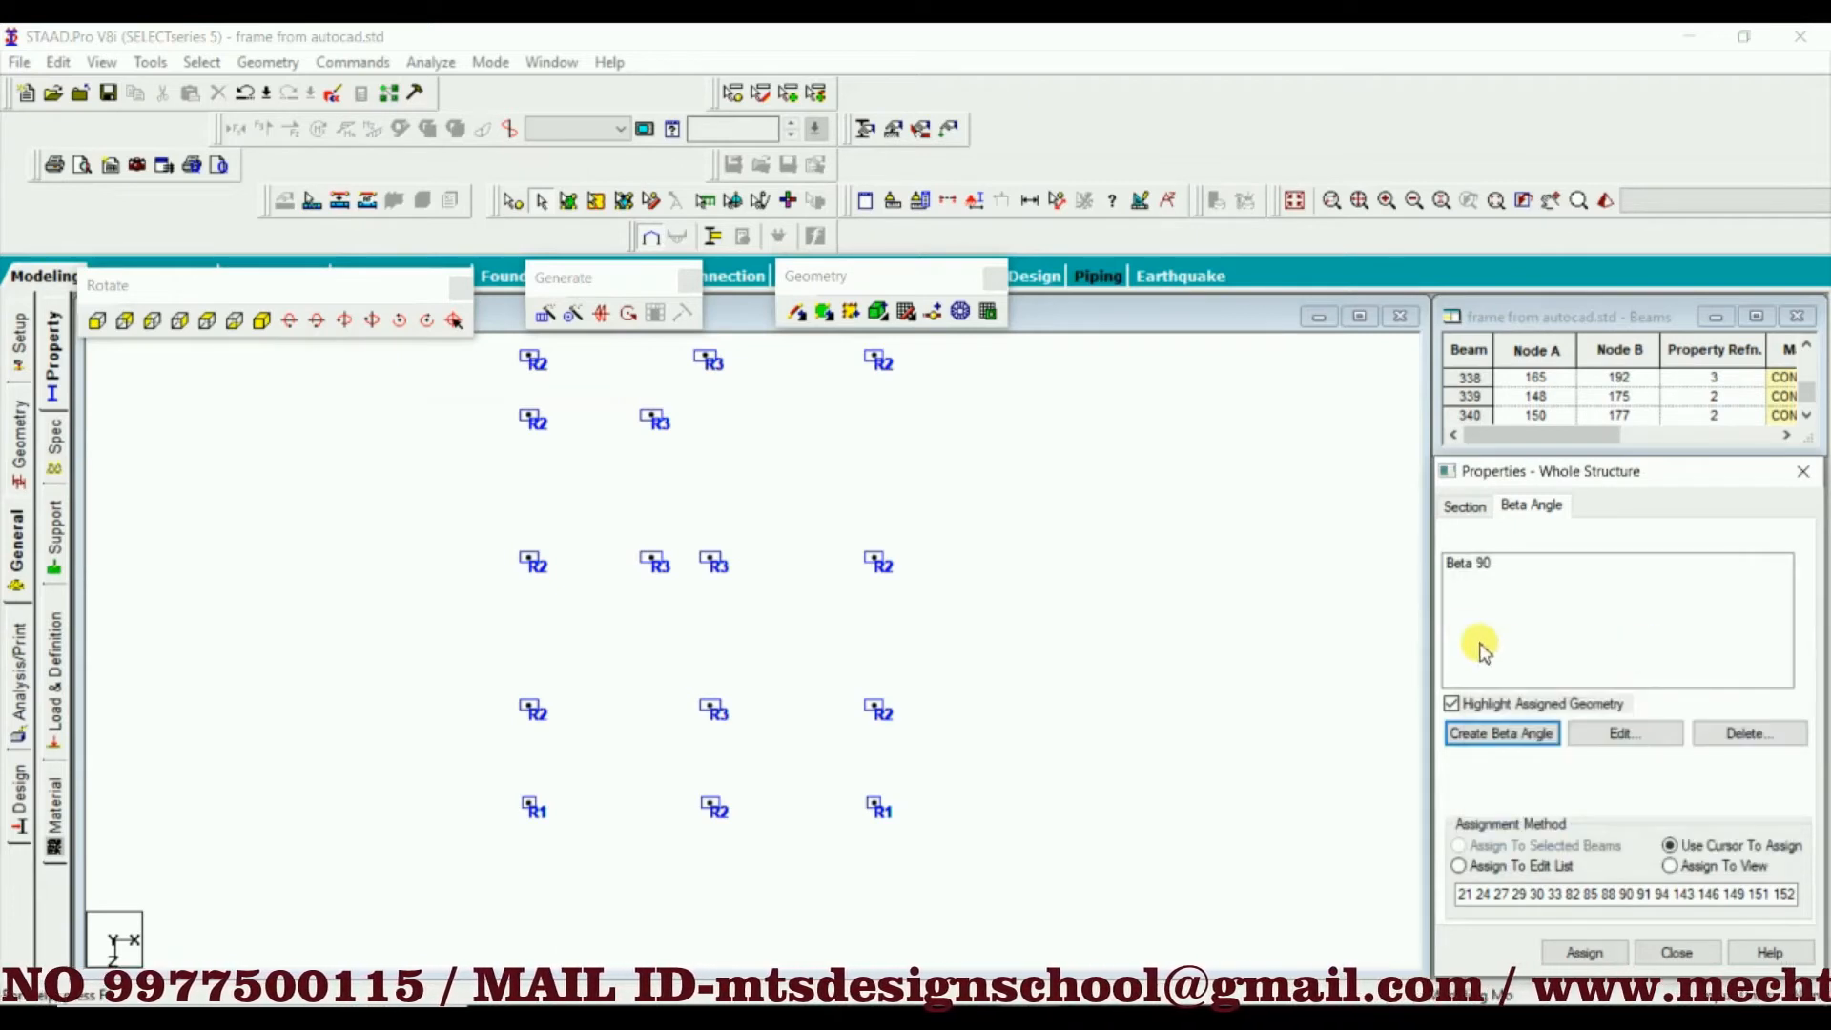
click(1468, 564)
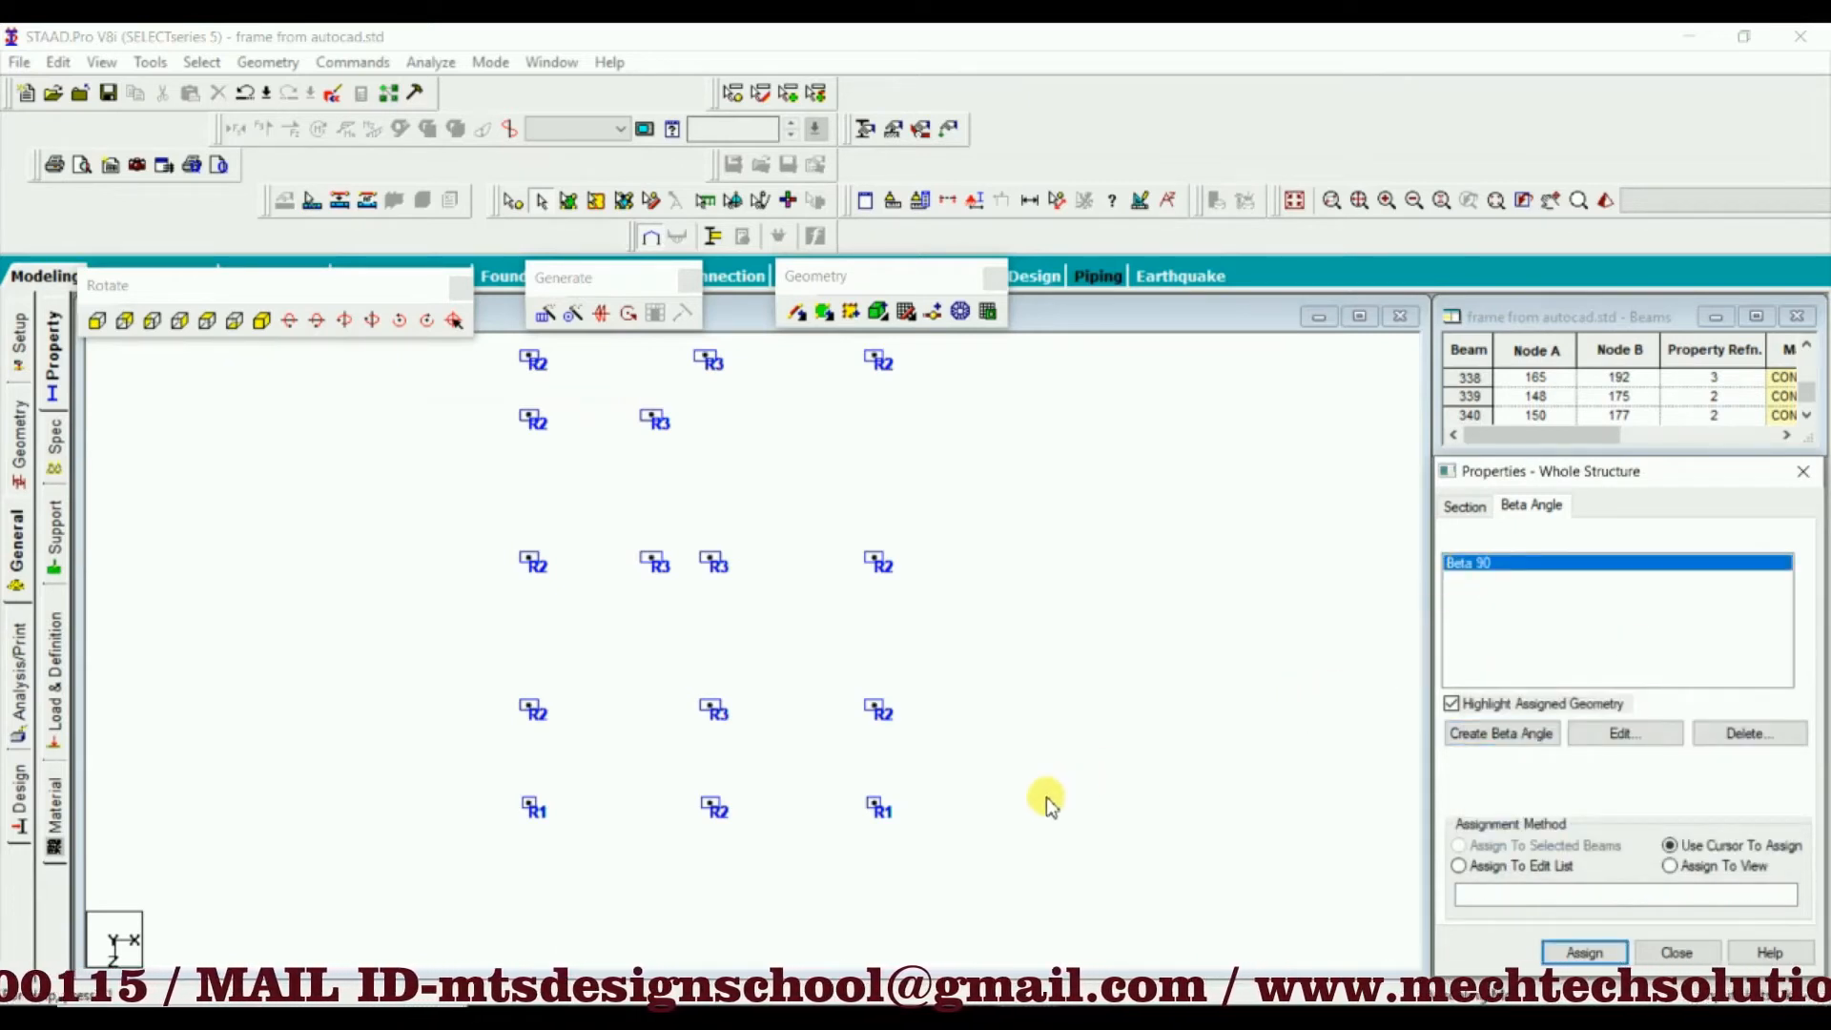
Assign the Beta 90 angle to the R1 column at the lower-right corner of the structure's plan view
drag(906, 799, 824, 810)
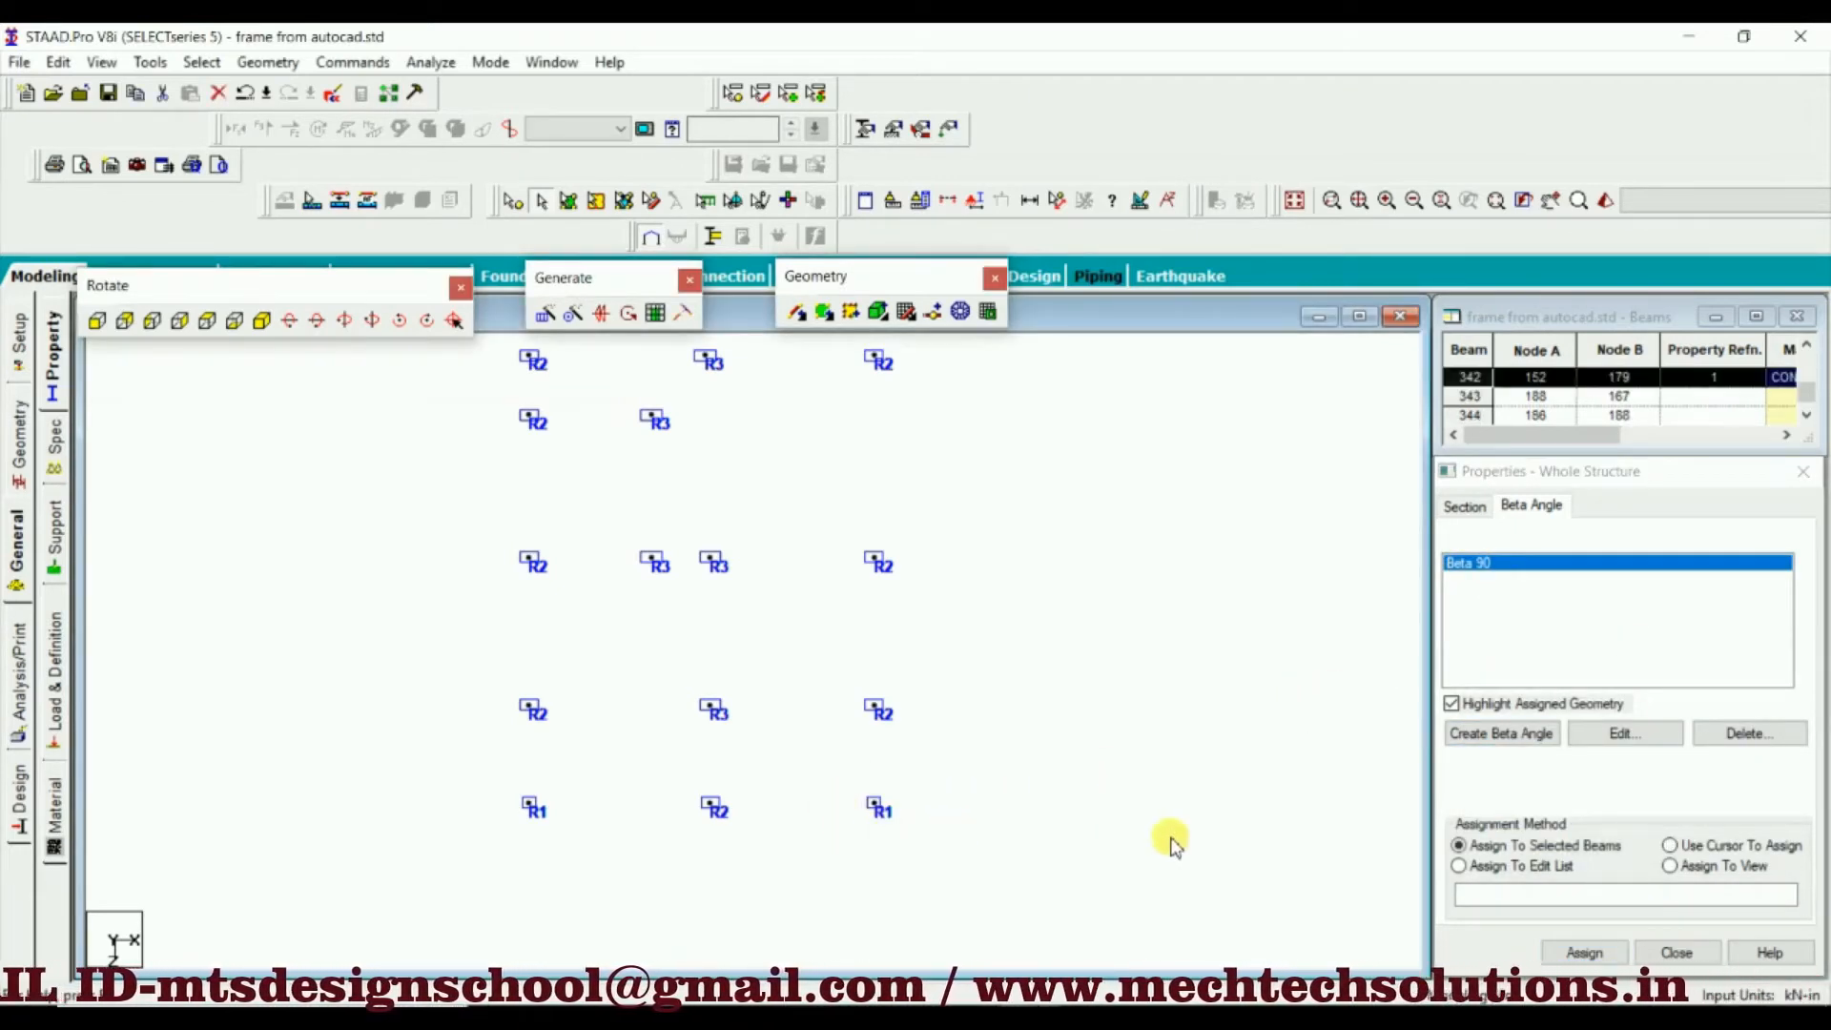
click(1585, 954)
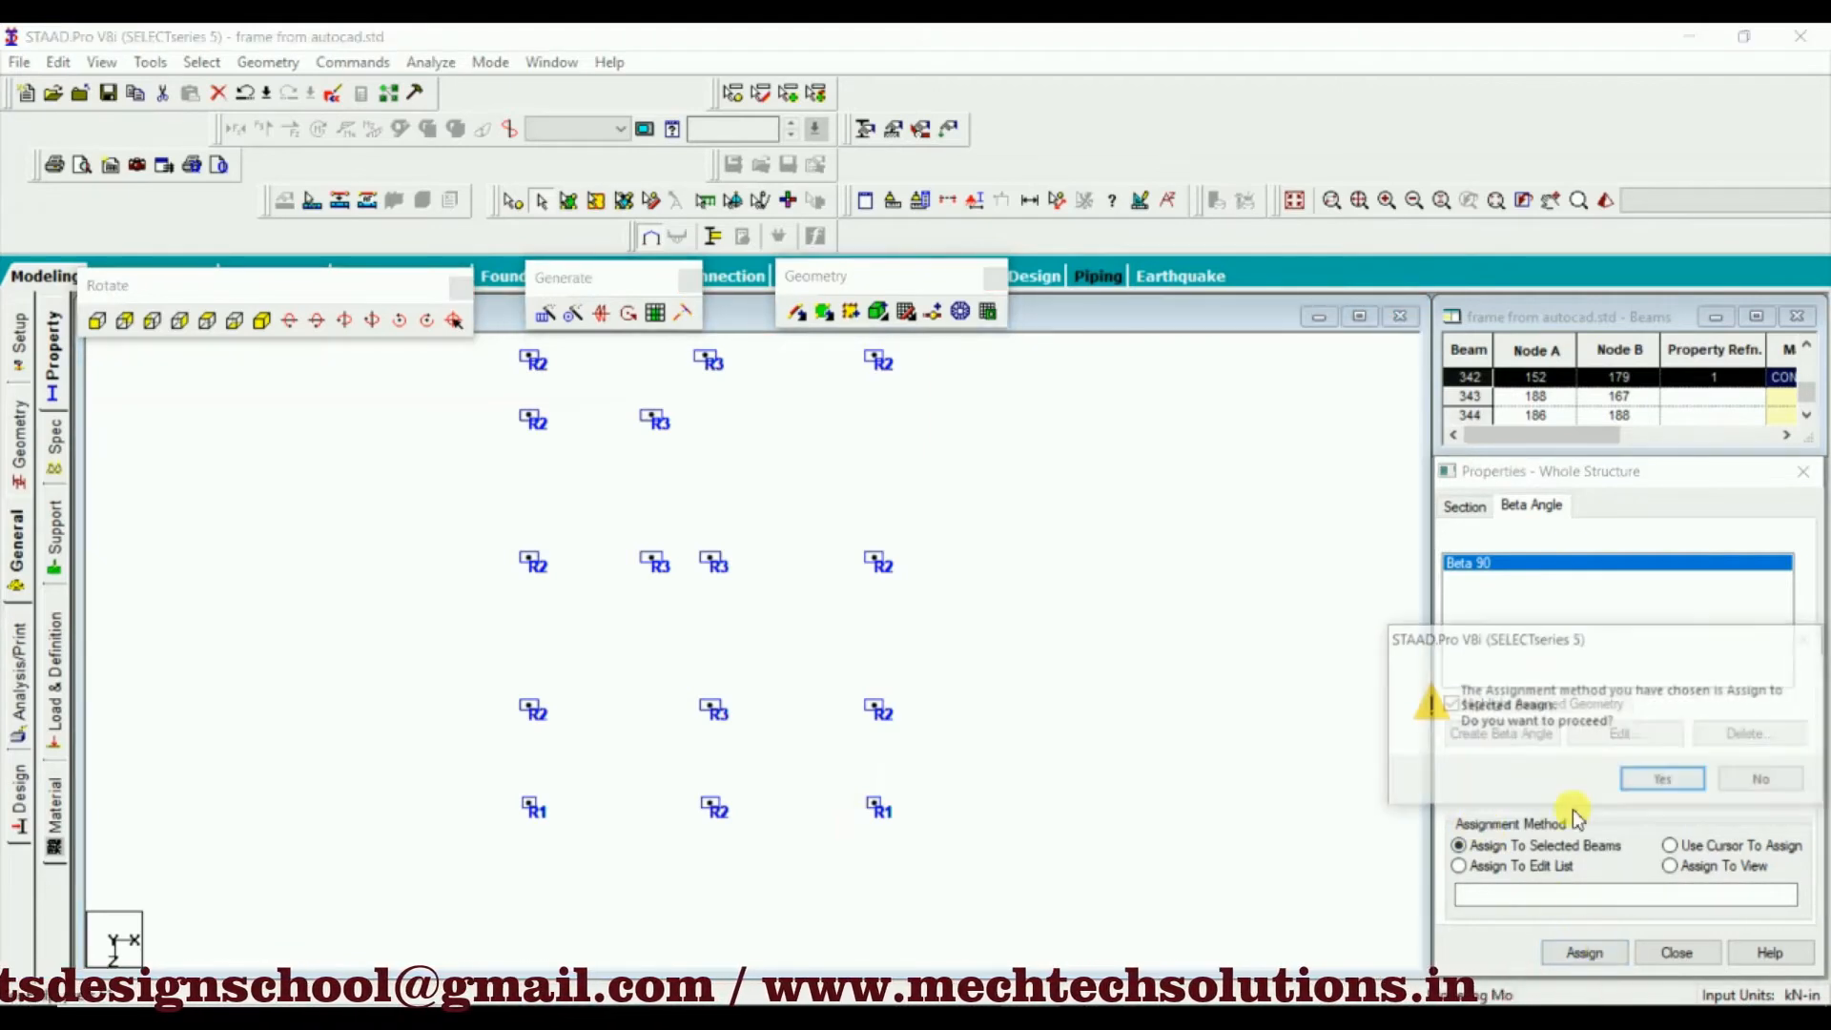
click(1655, 780)
click(1135, 723)
scroll(855, 820, up, 4)
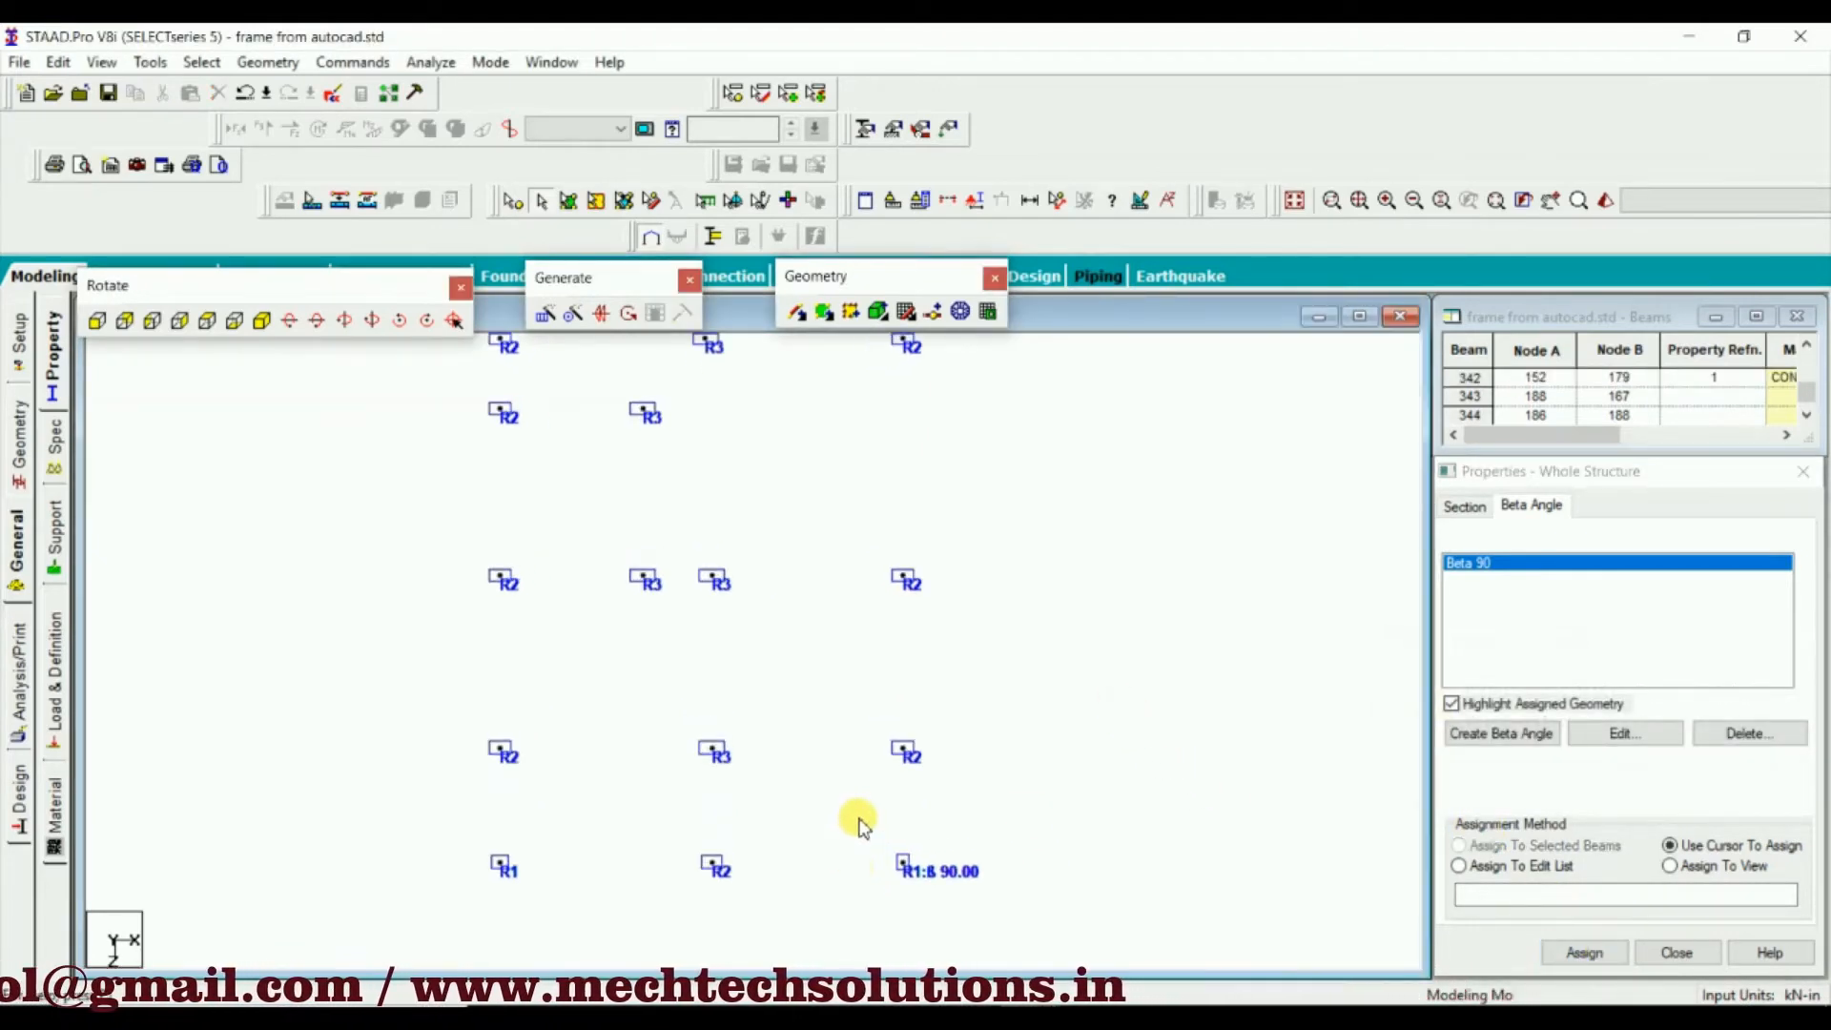
scroll(922, 897, down, 3)
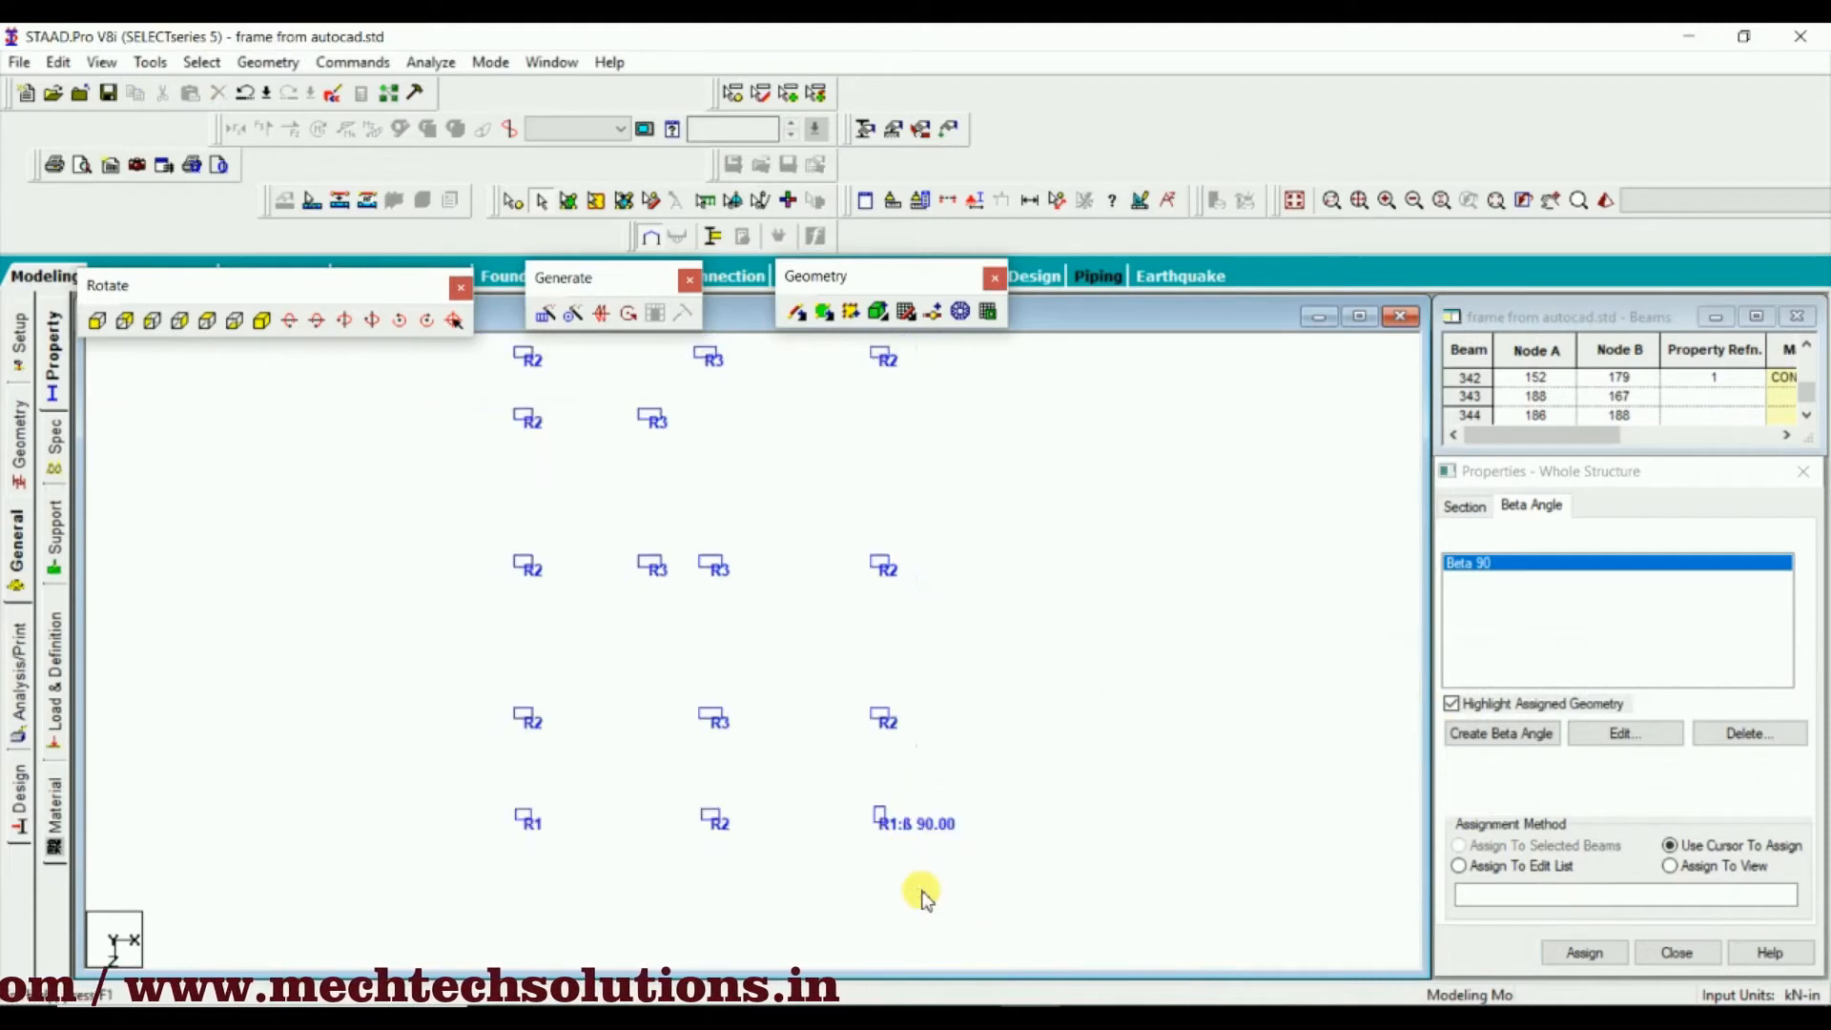
scroll(859, 748, down, 1)
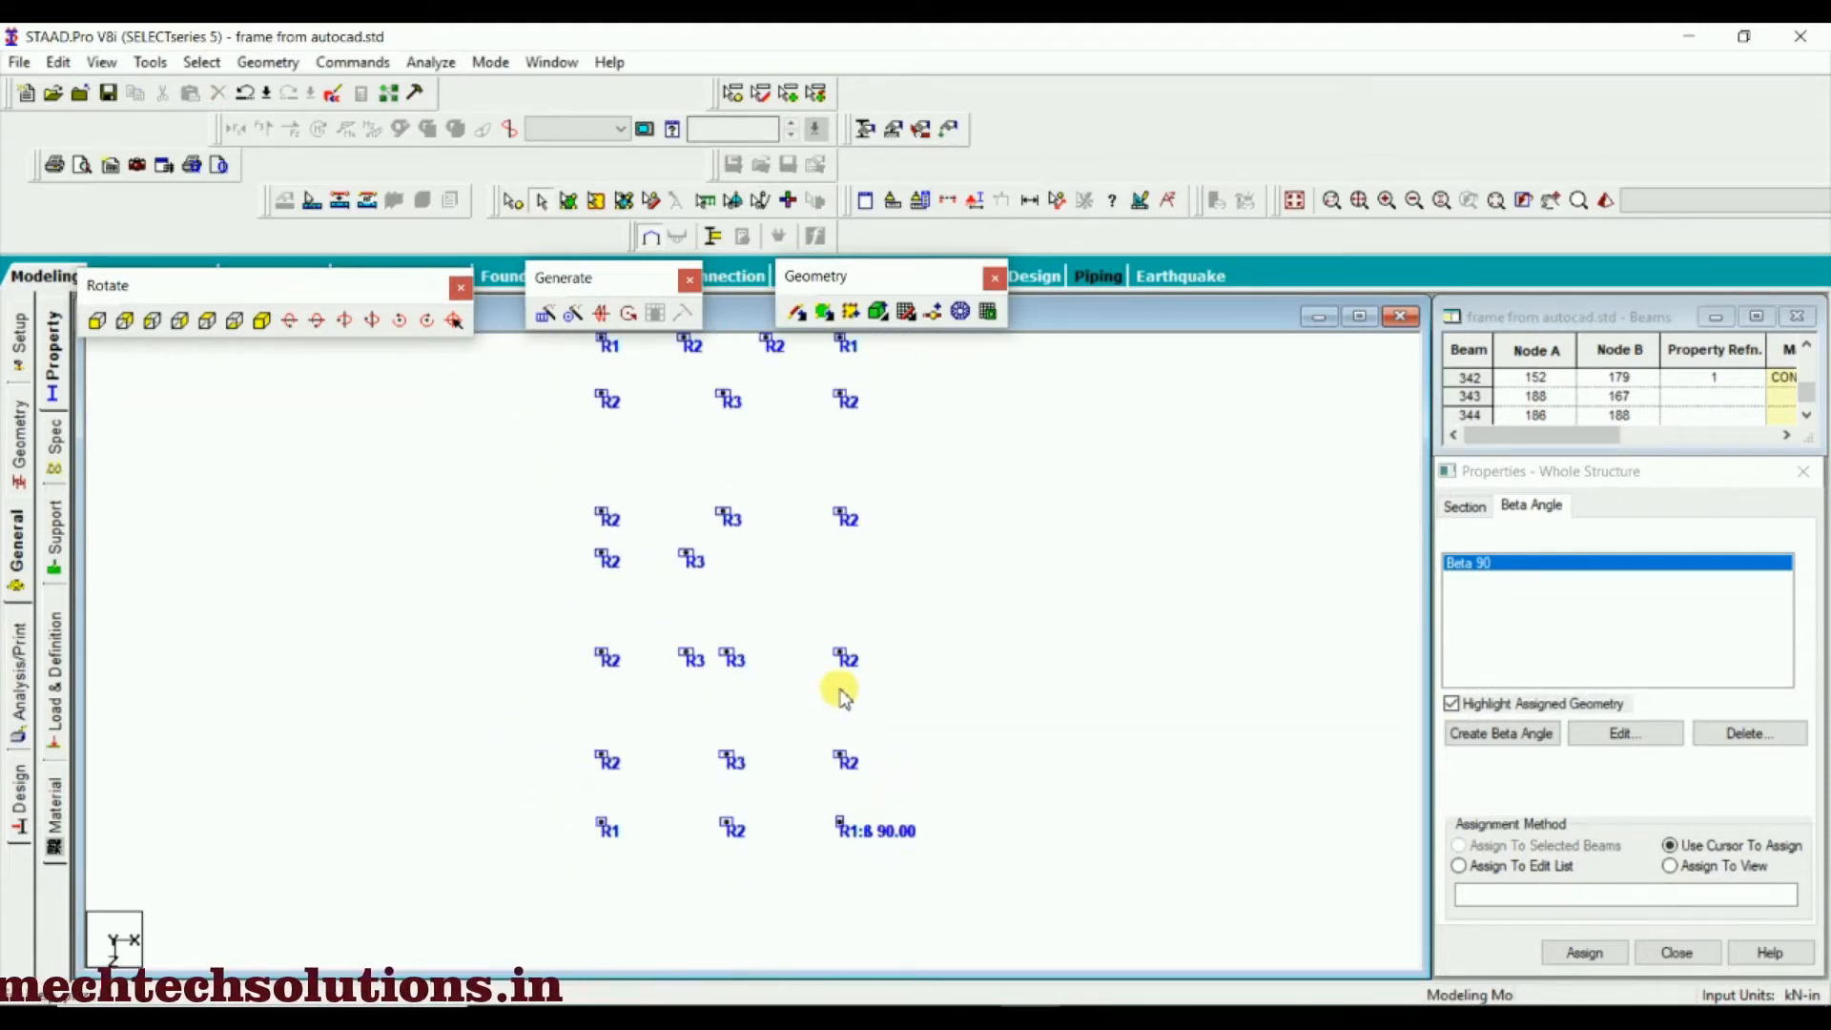
middle_drag(840, 684, 848, 835)
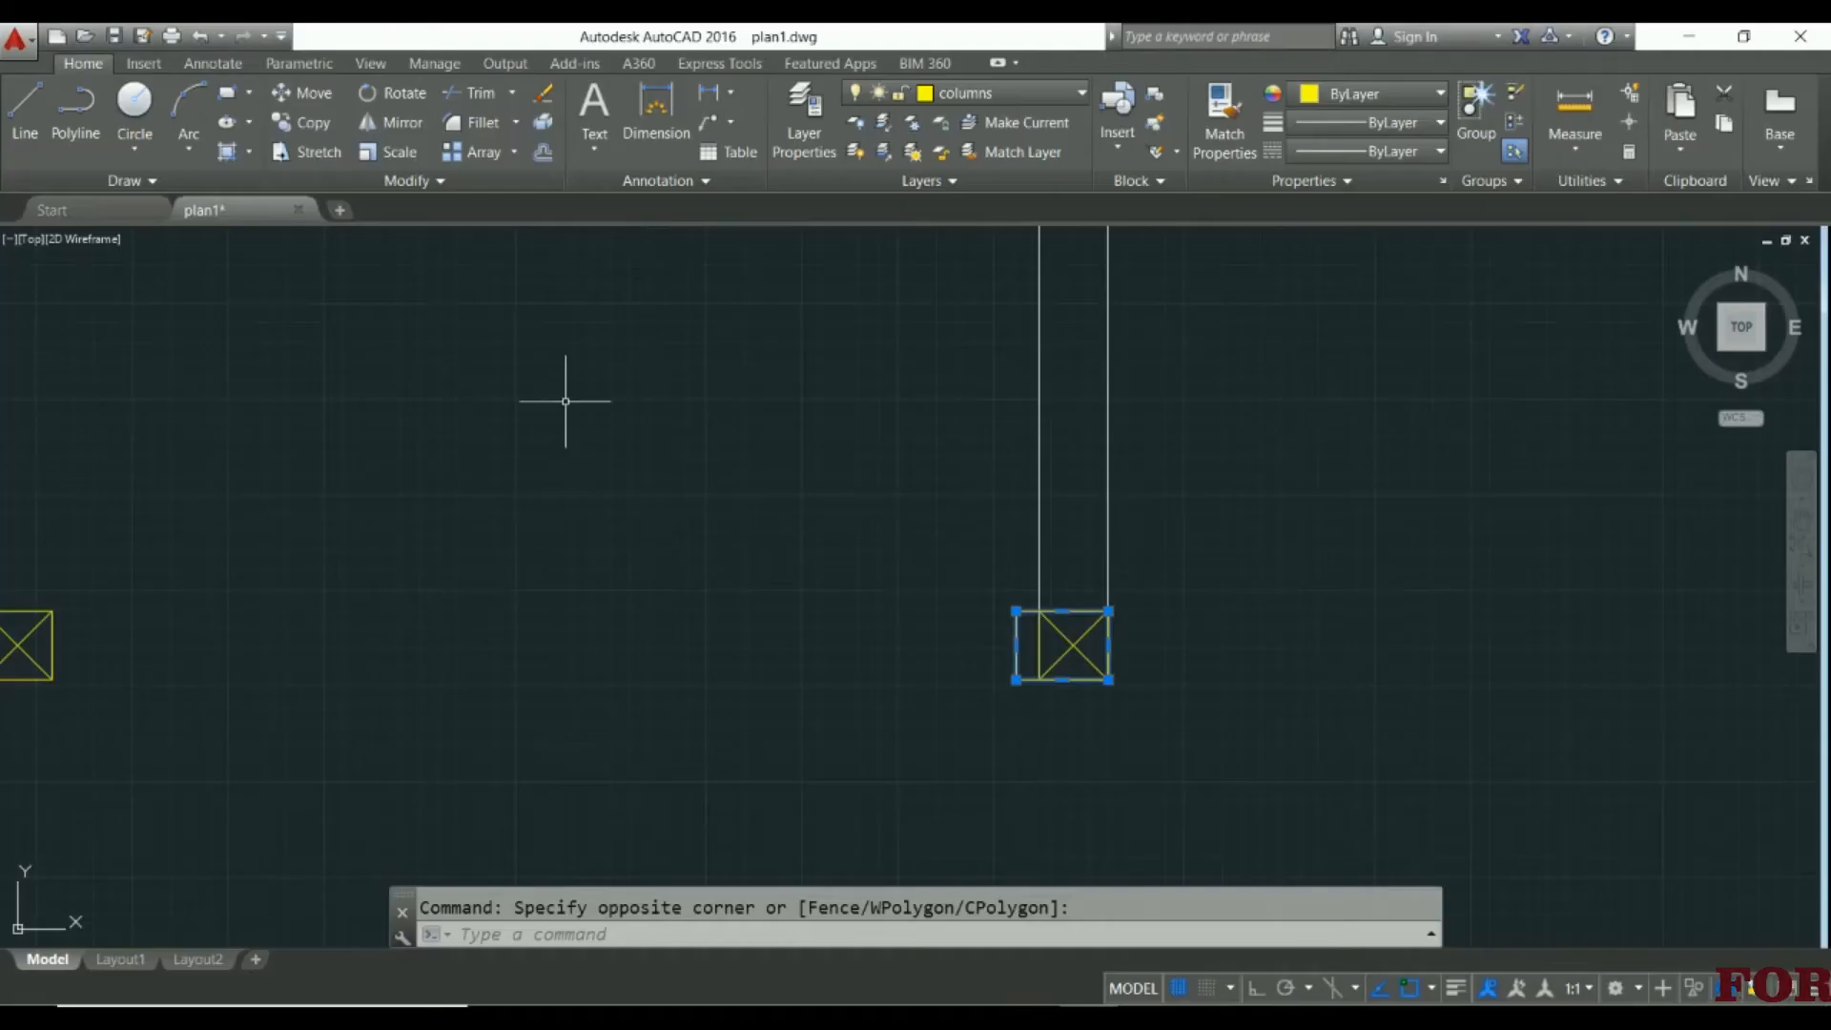
Switch to AutoCAD and examine the columns along the rear wall by the toilets and rear lawn
middle_drag(562, 396, 713, 683)
scroll(712, 677, down, 2)
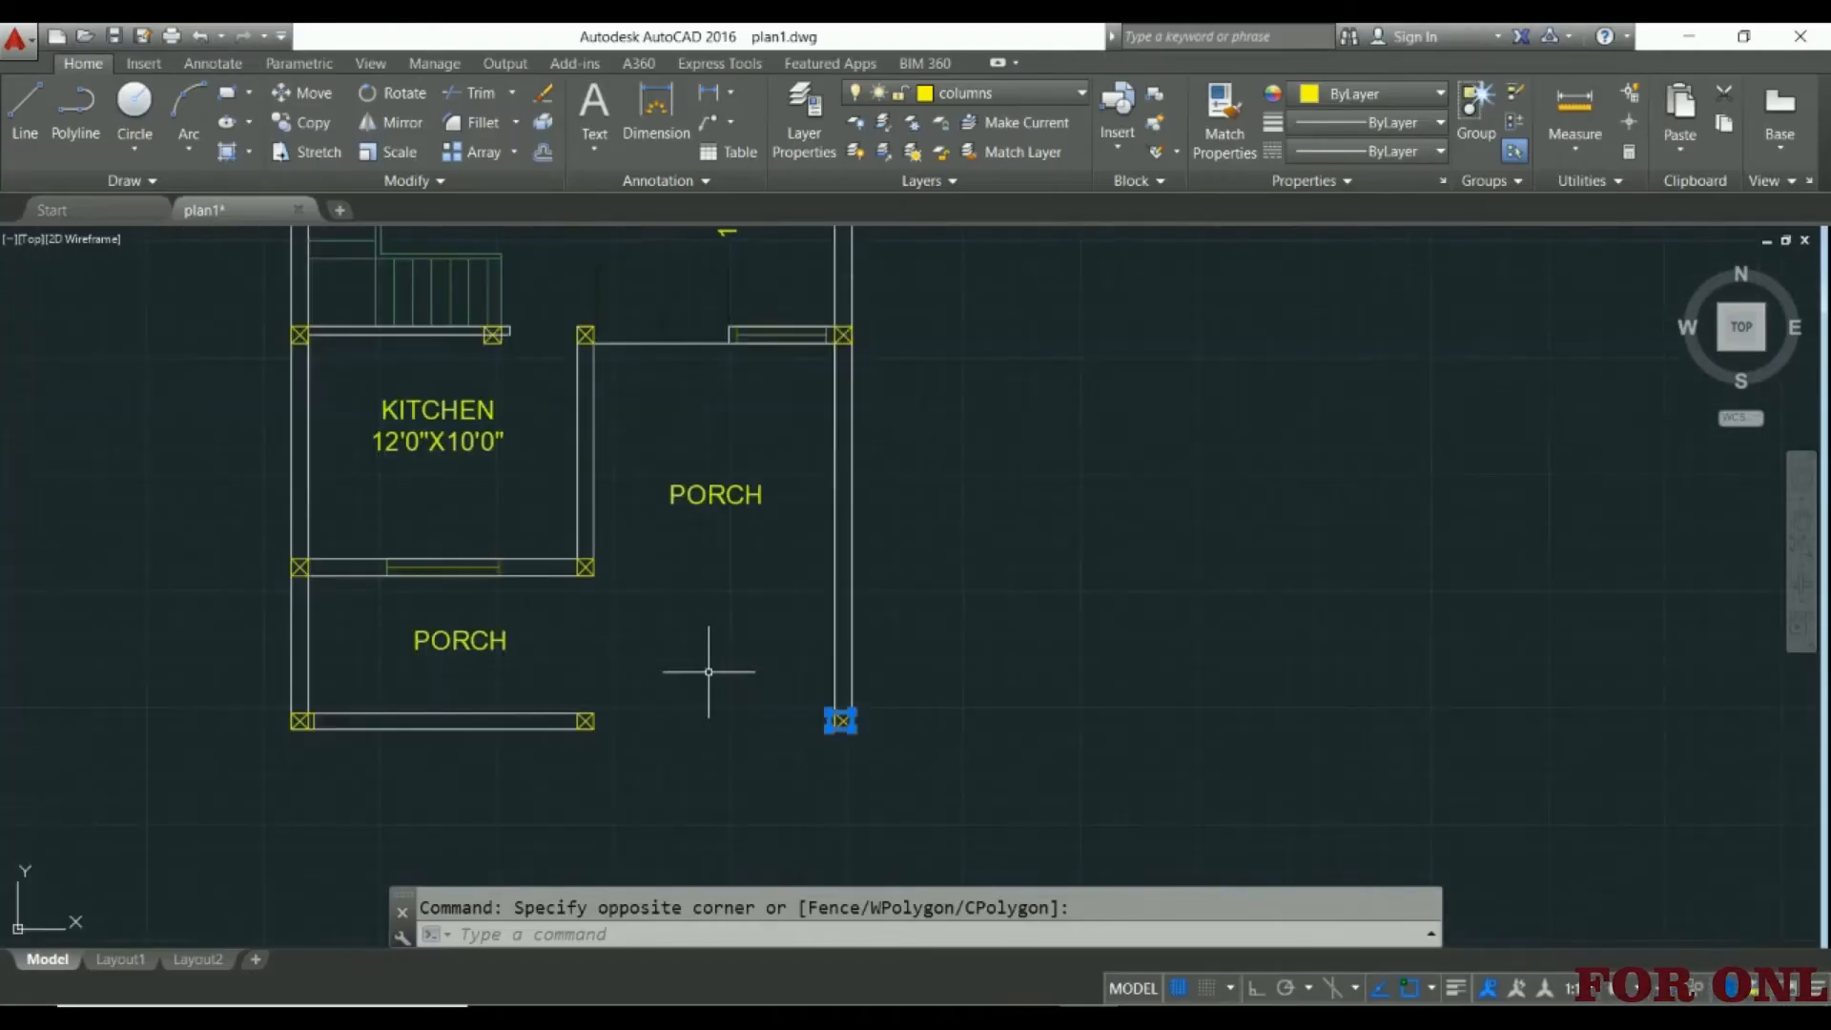
scroll(713, 672, up, 2)
scroll(746, 875, down, 3)
scroll(744, 882, up, 1)
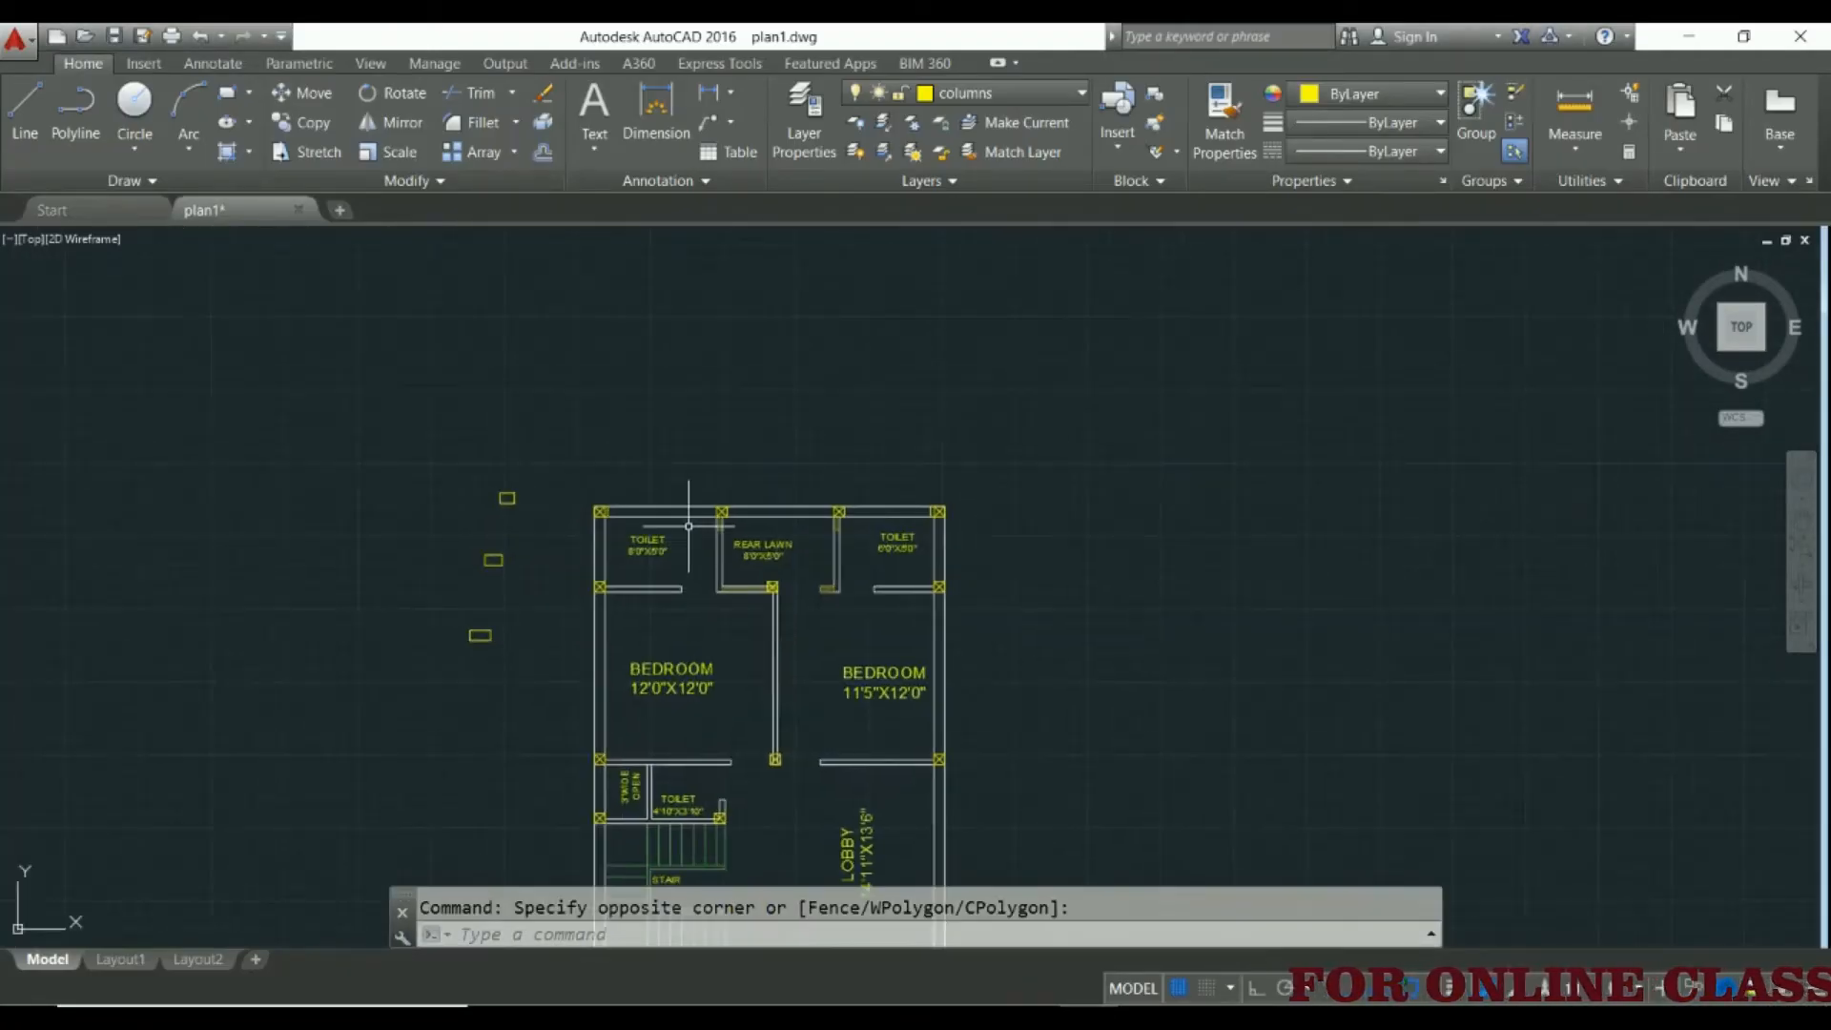
scroll(688, 526, up, 4)
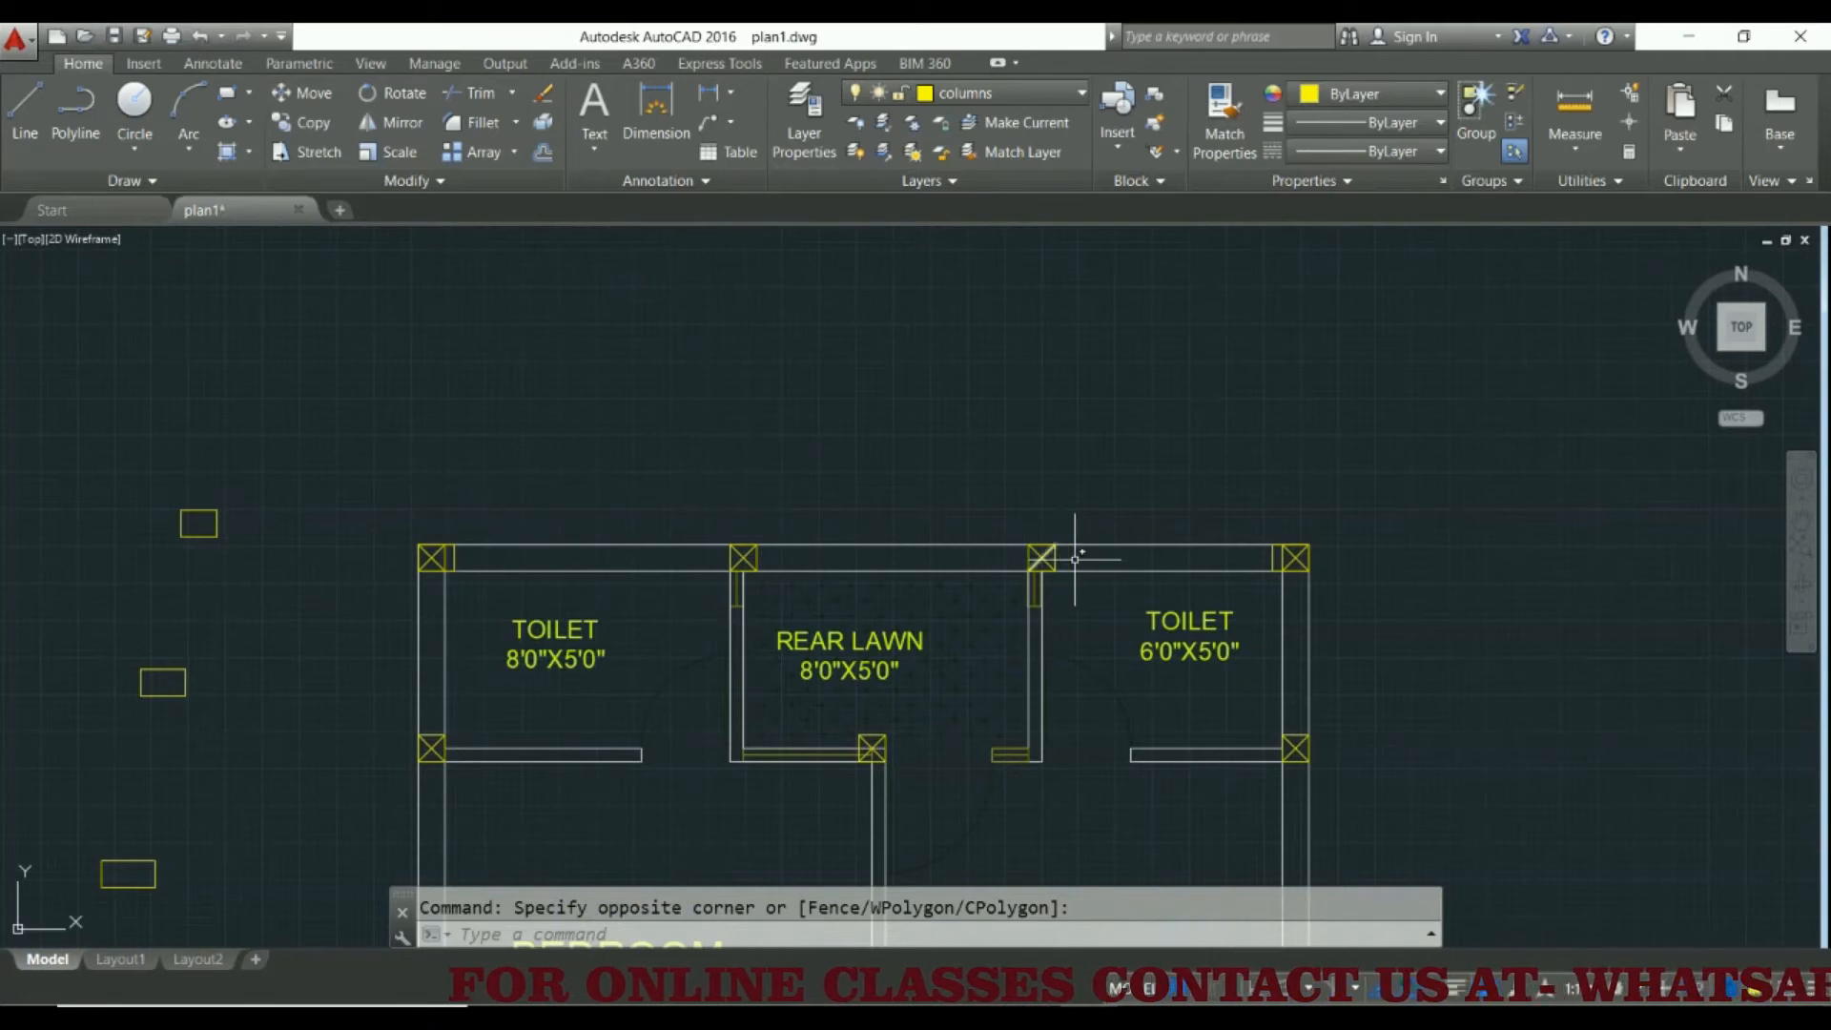
middle_drag(919, 710, 974, 590)
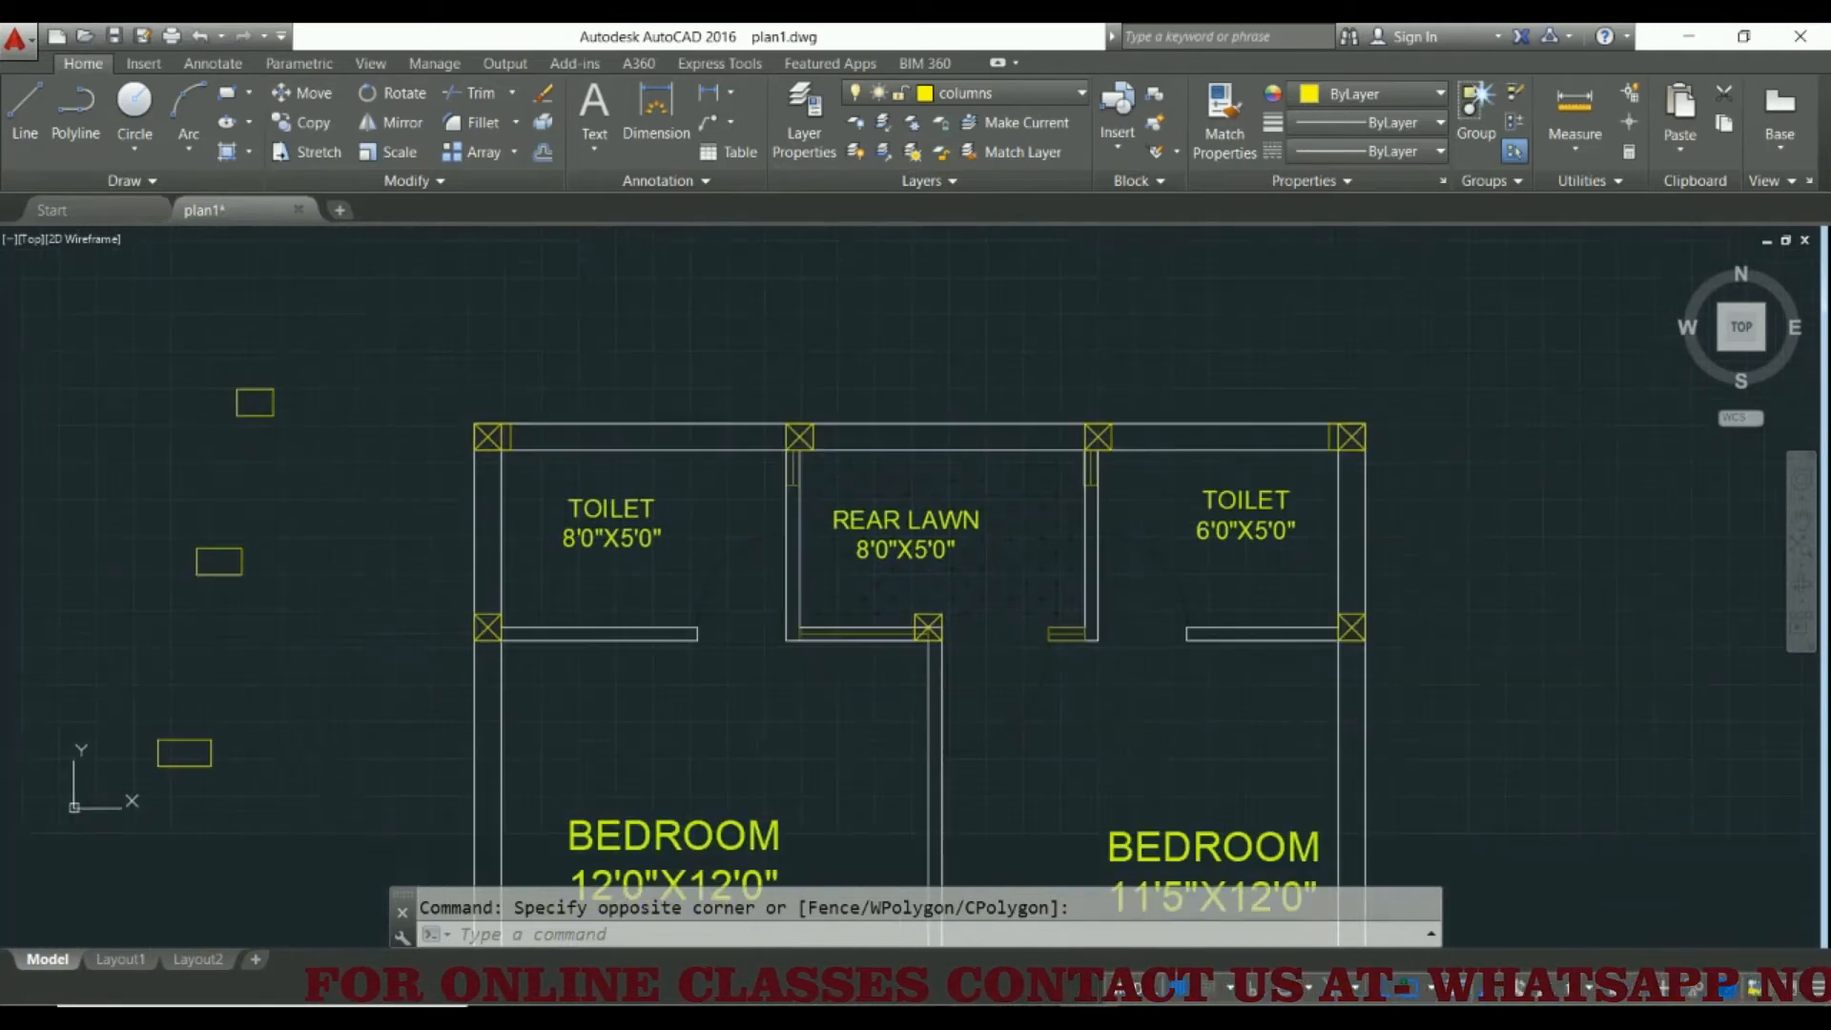
Begin copying the middle sample rectangle from its upper-left corner, trying its fit on the two rear-wall columns flanking the rear lawn
click(168, 534)
click(266, 604)
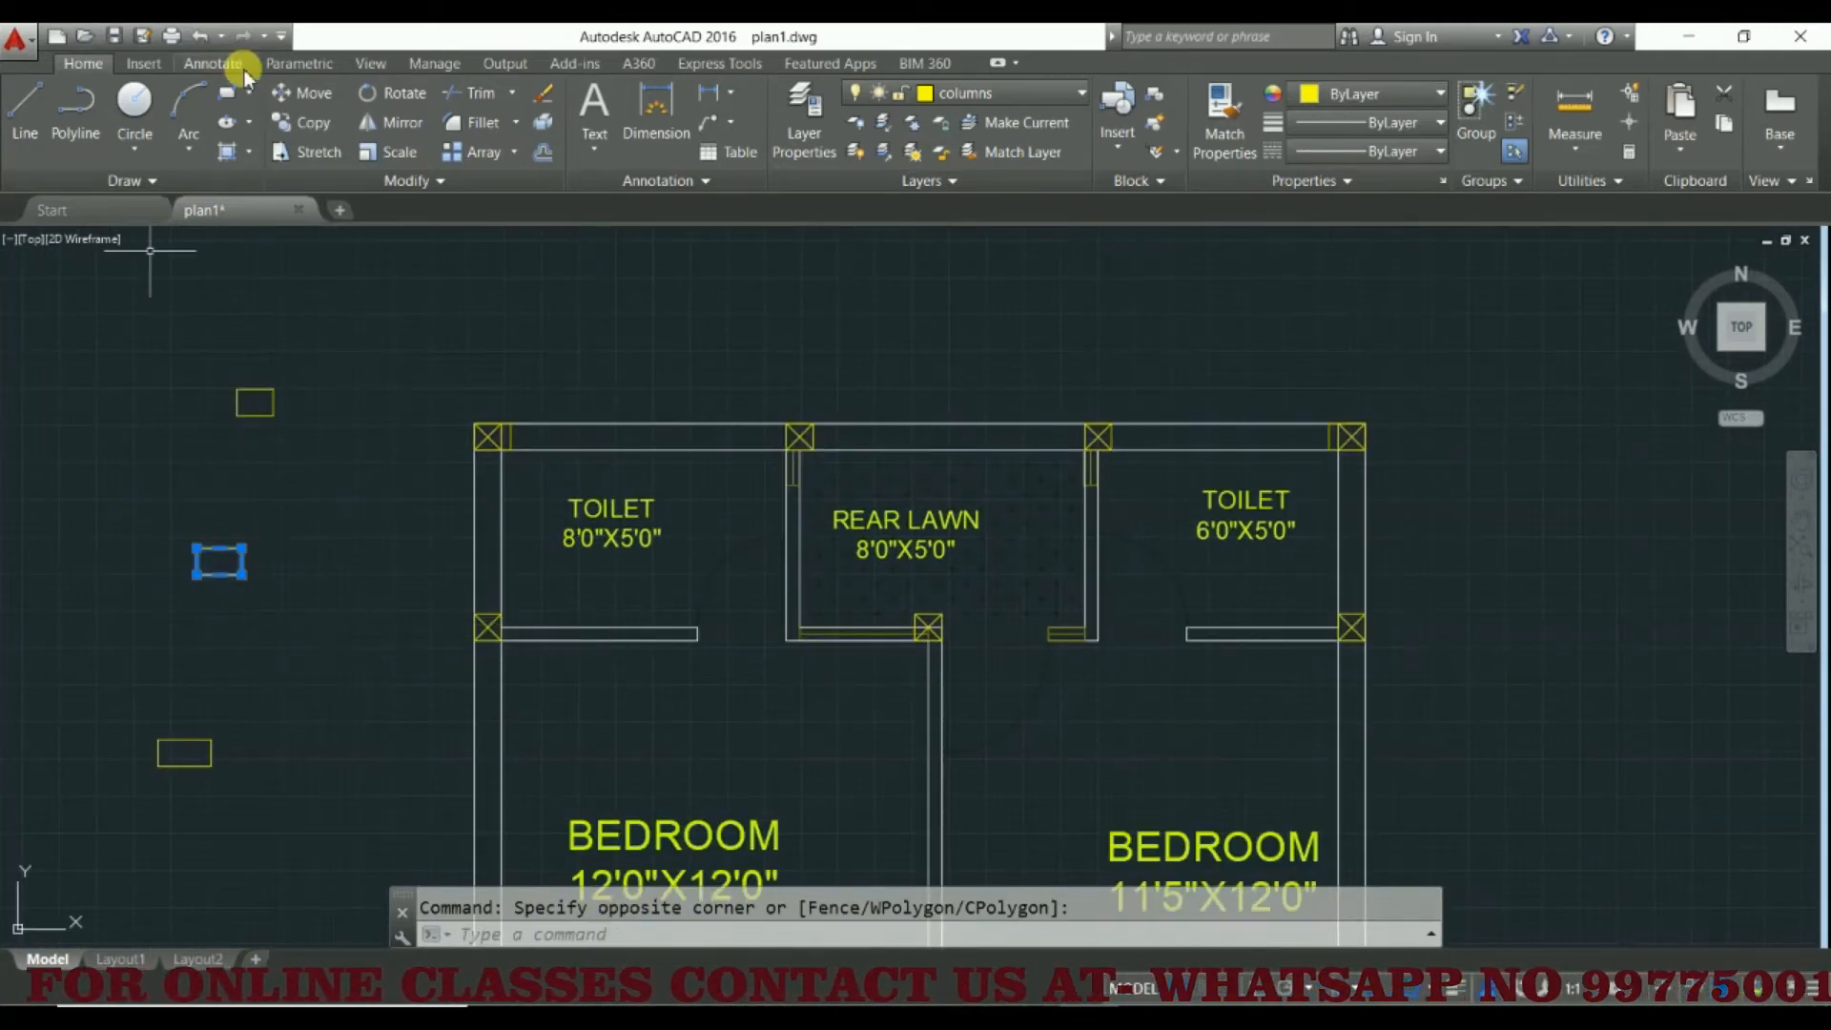
click(307, 122)
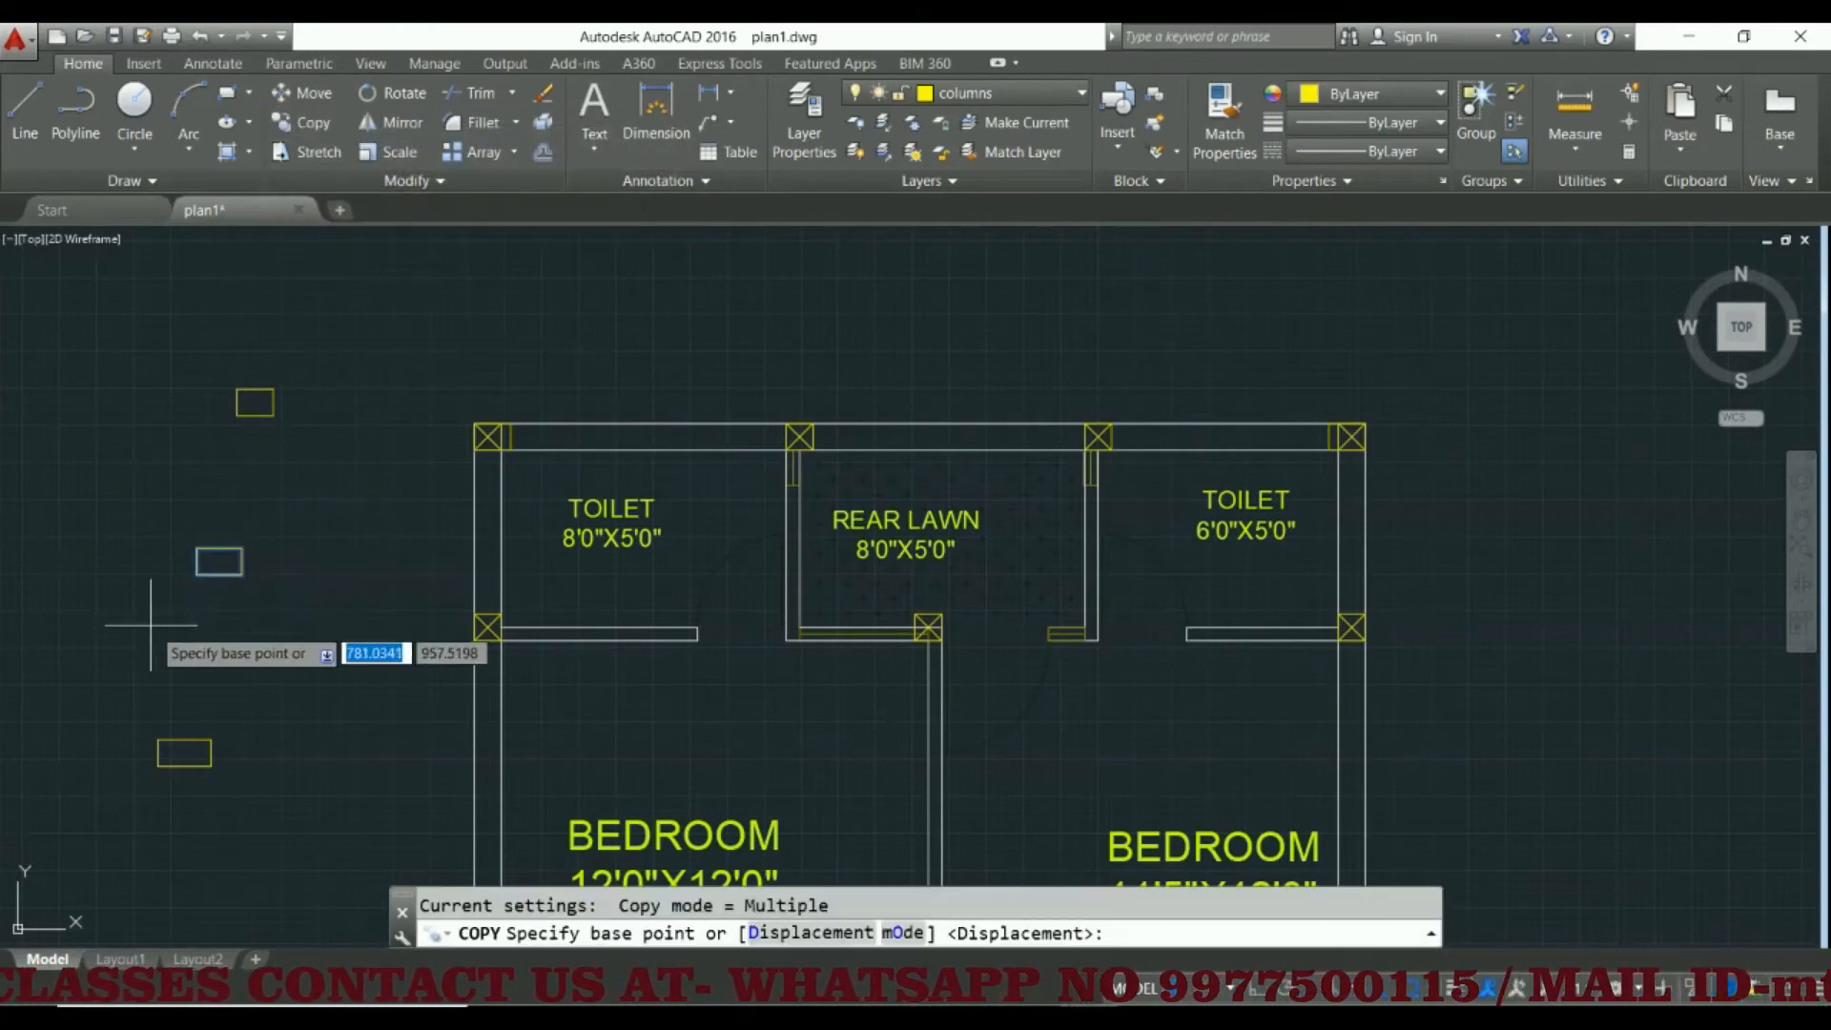
click(200, 551)
scroll(791, 416, up, 4)
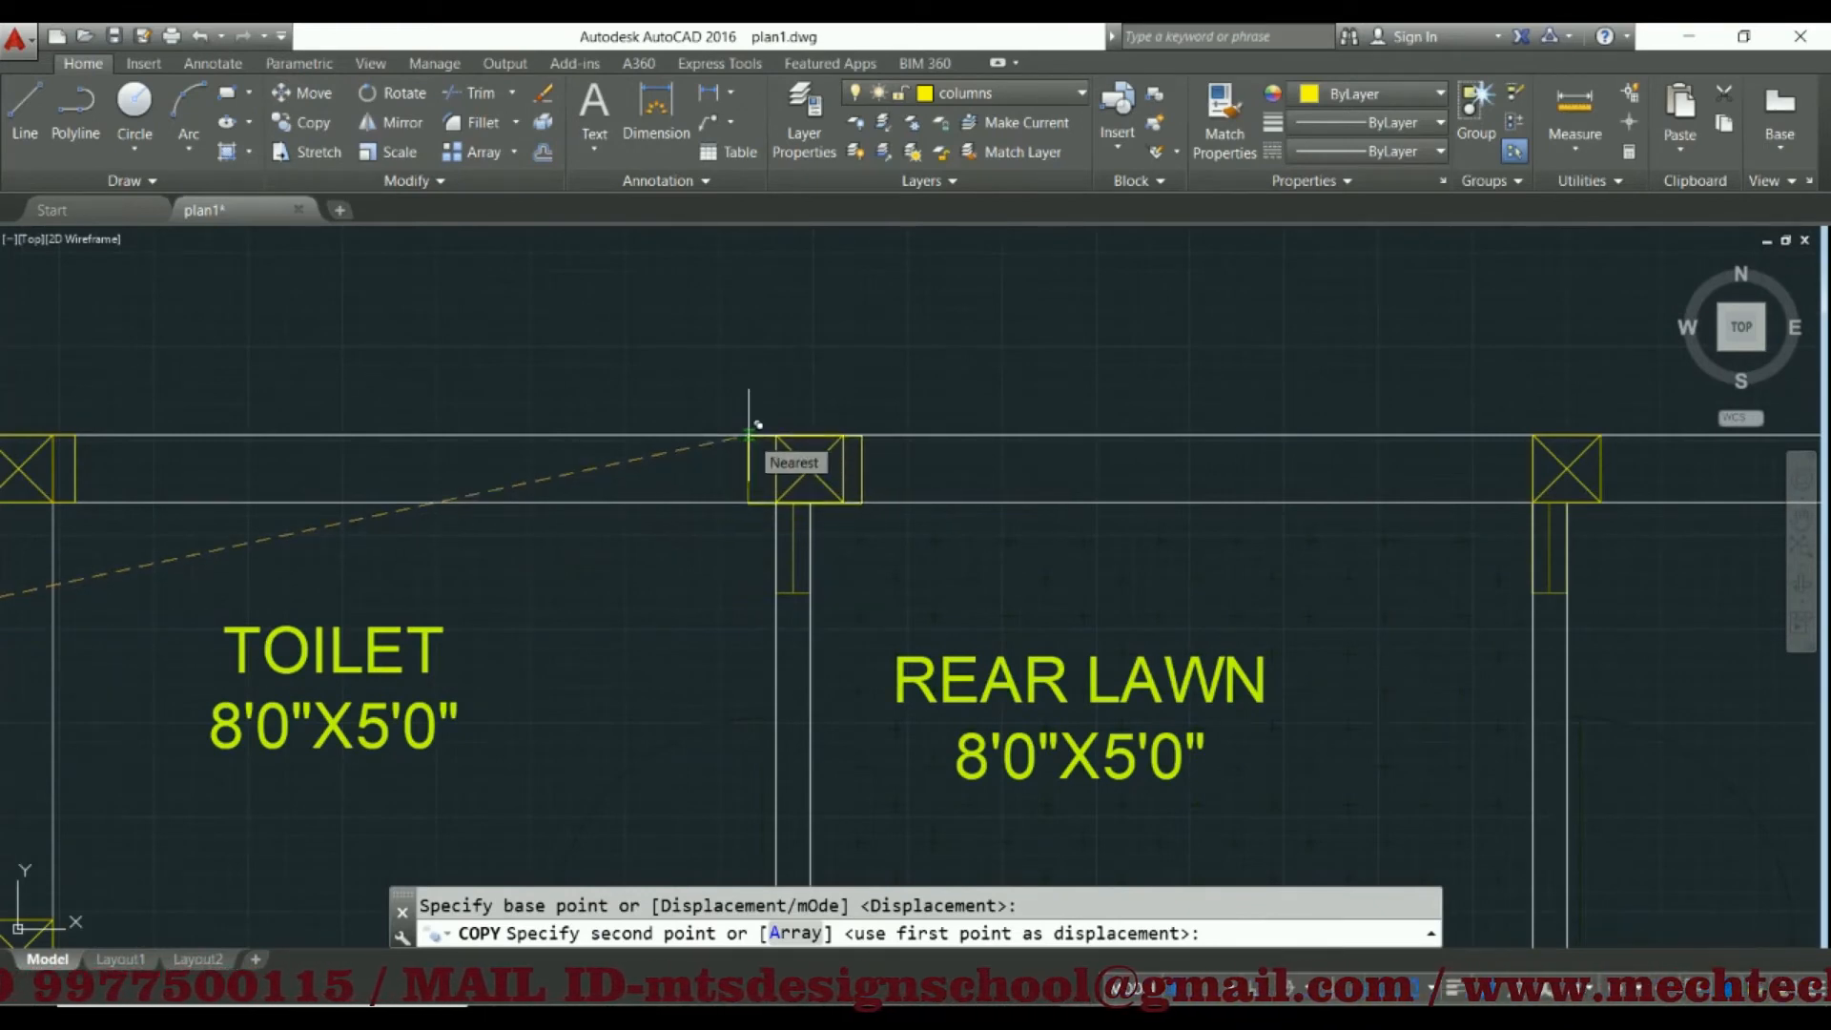
middle_drag(1373, 457, 648, 511)
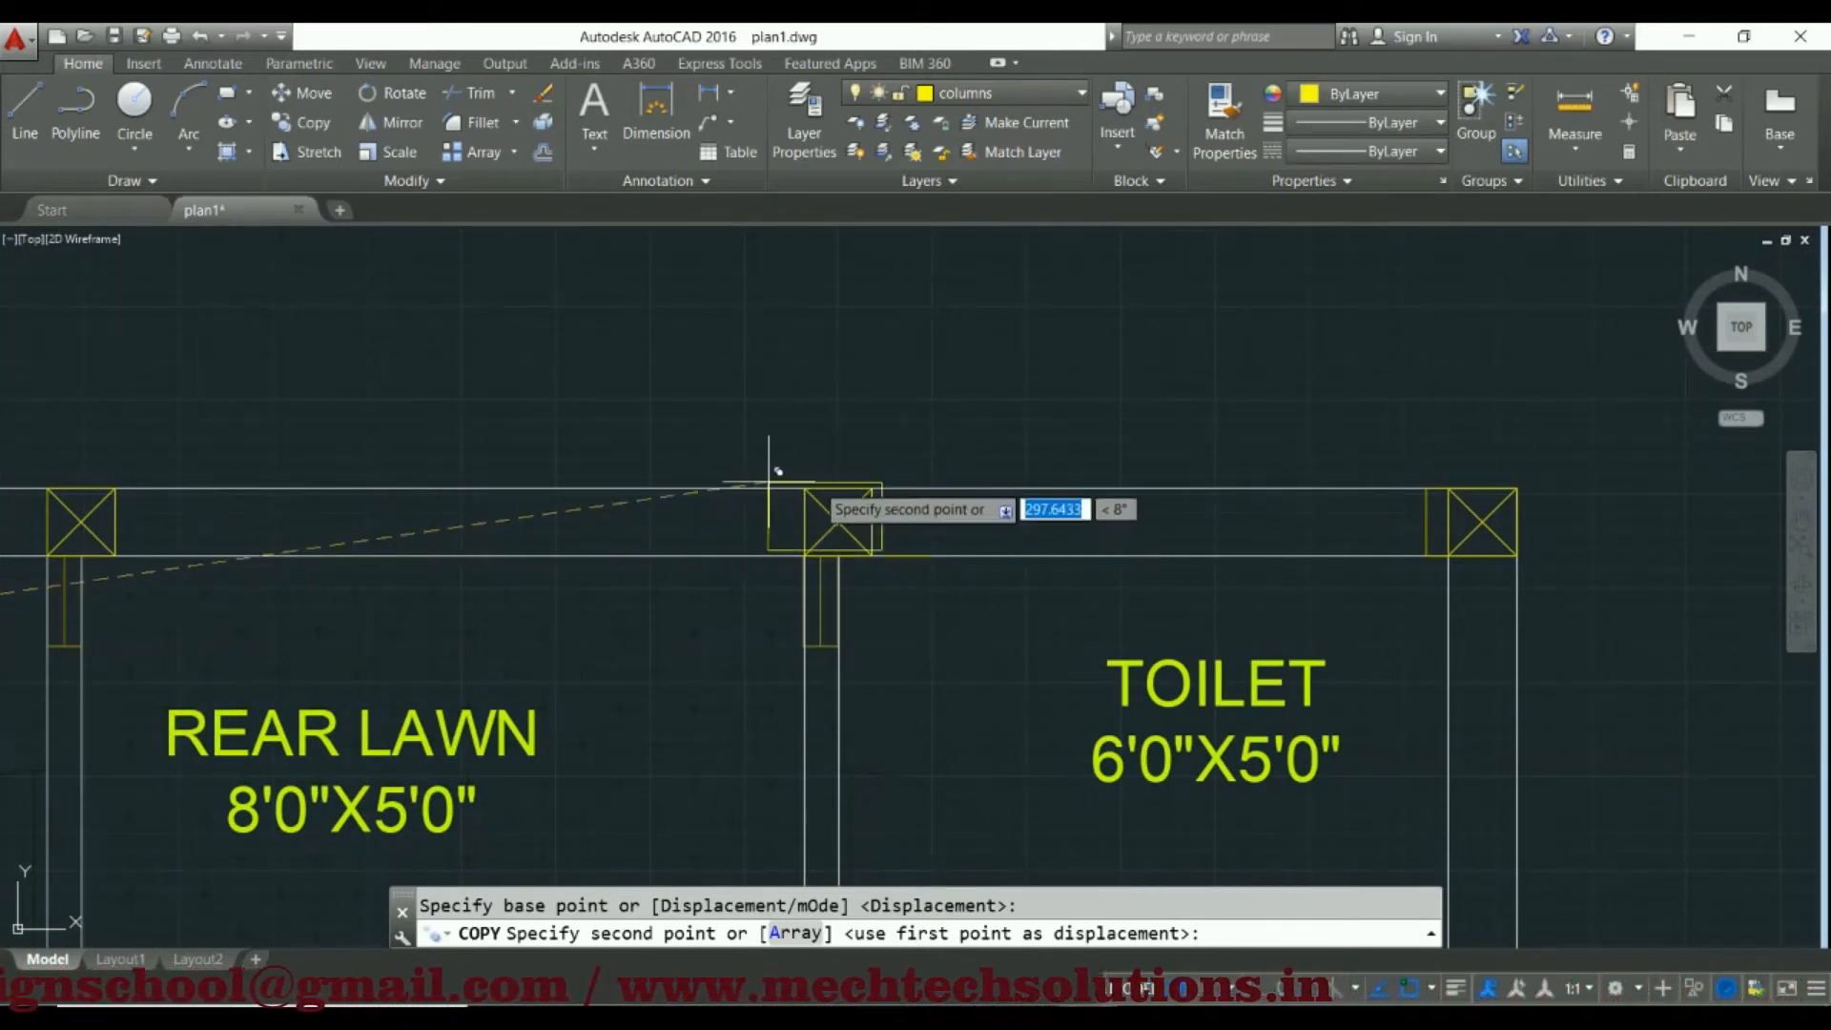
scroll(806, 494, down, 5)
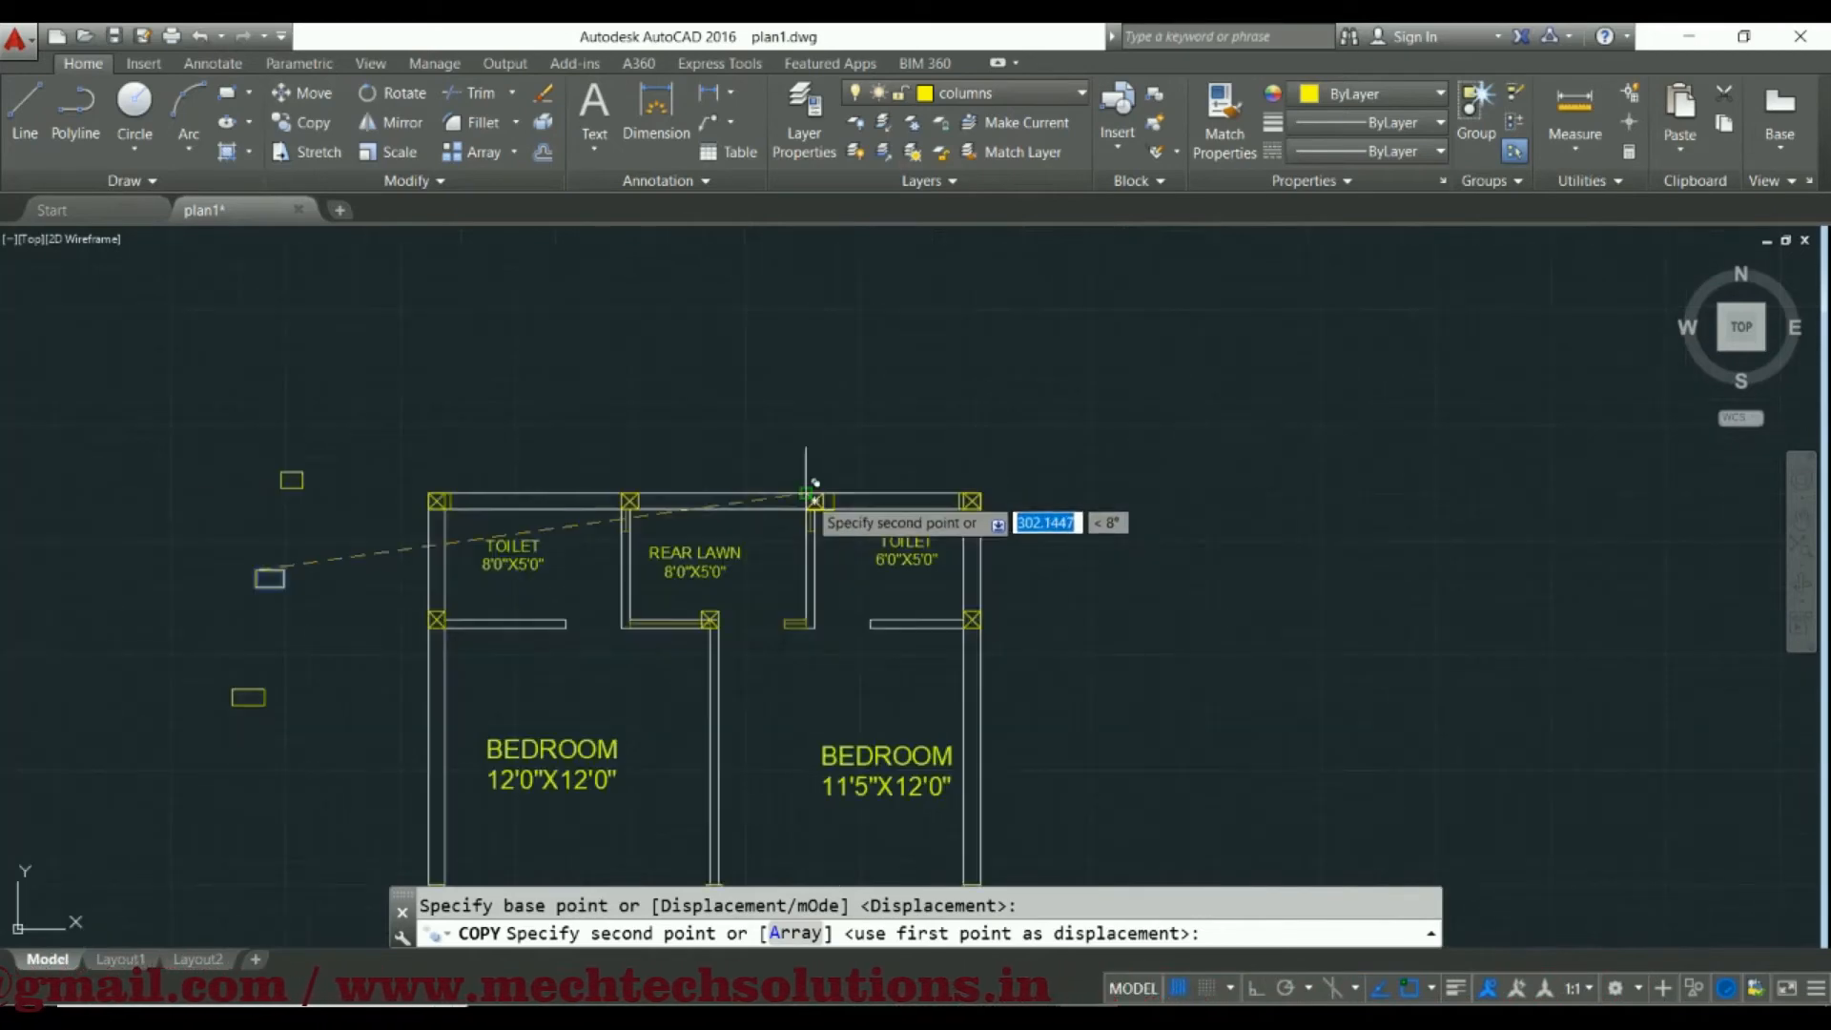
Place a copy of the middle sample rectangle on the outer-wall column between the 8'0"X5'0" toilet and the 12'0"X12'0" bedroom
mouse_move(808, 557)
middle_down()
mouse_move(830, 425)
mouse_move(899, 368)
middle_up()
middle_drag(508, 536, 563, 674)
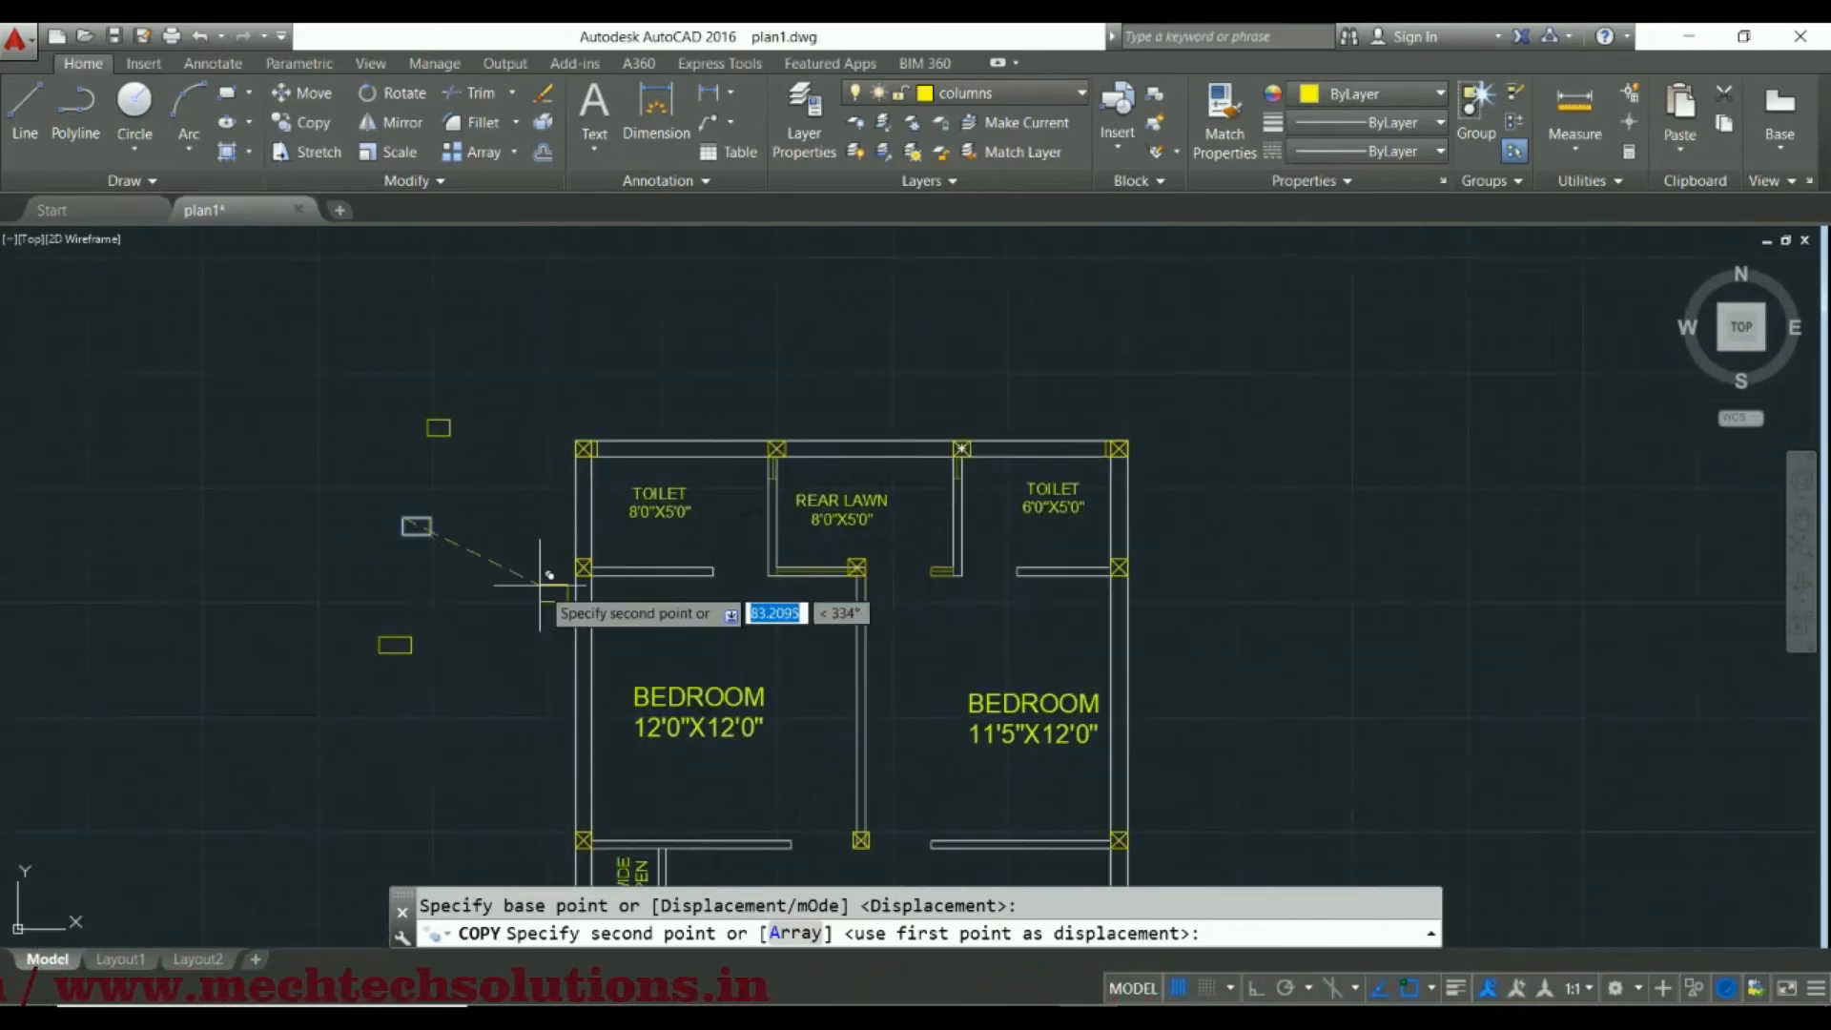
scroll(550, 575, up, 6)
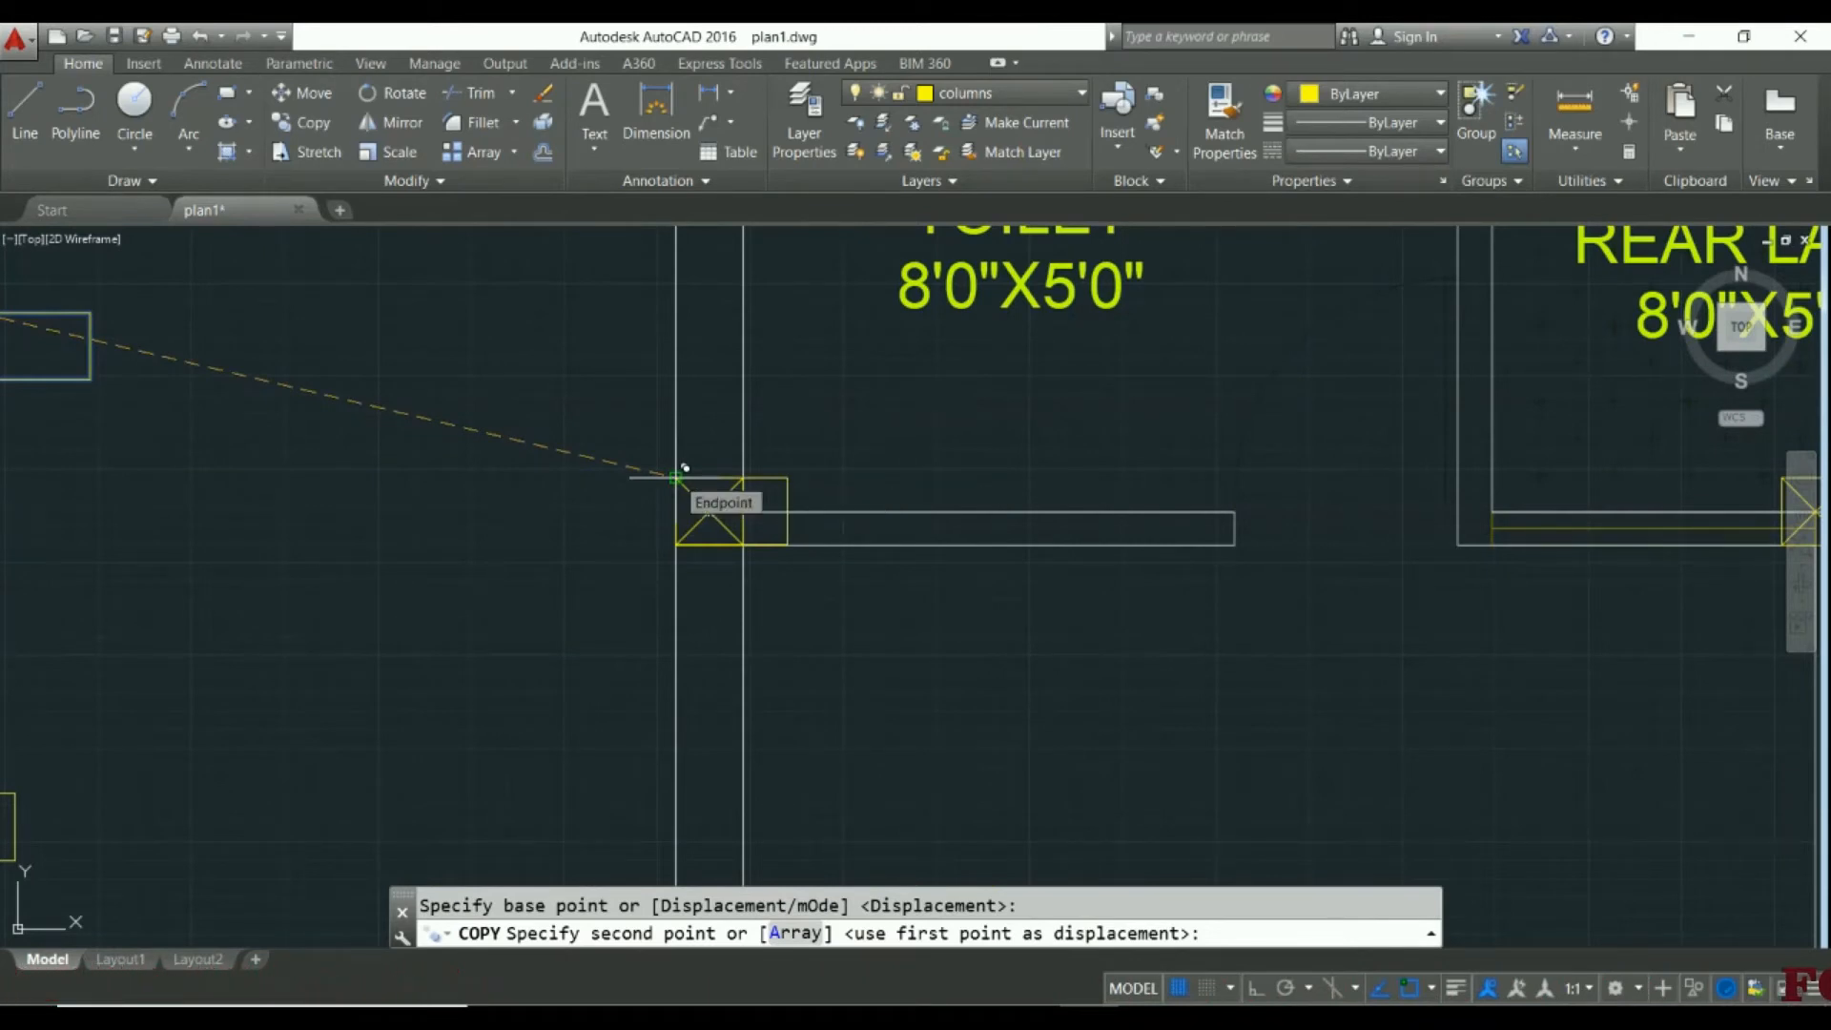
click(677, 477)
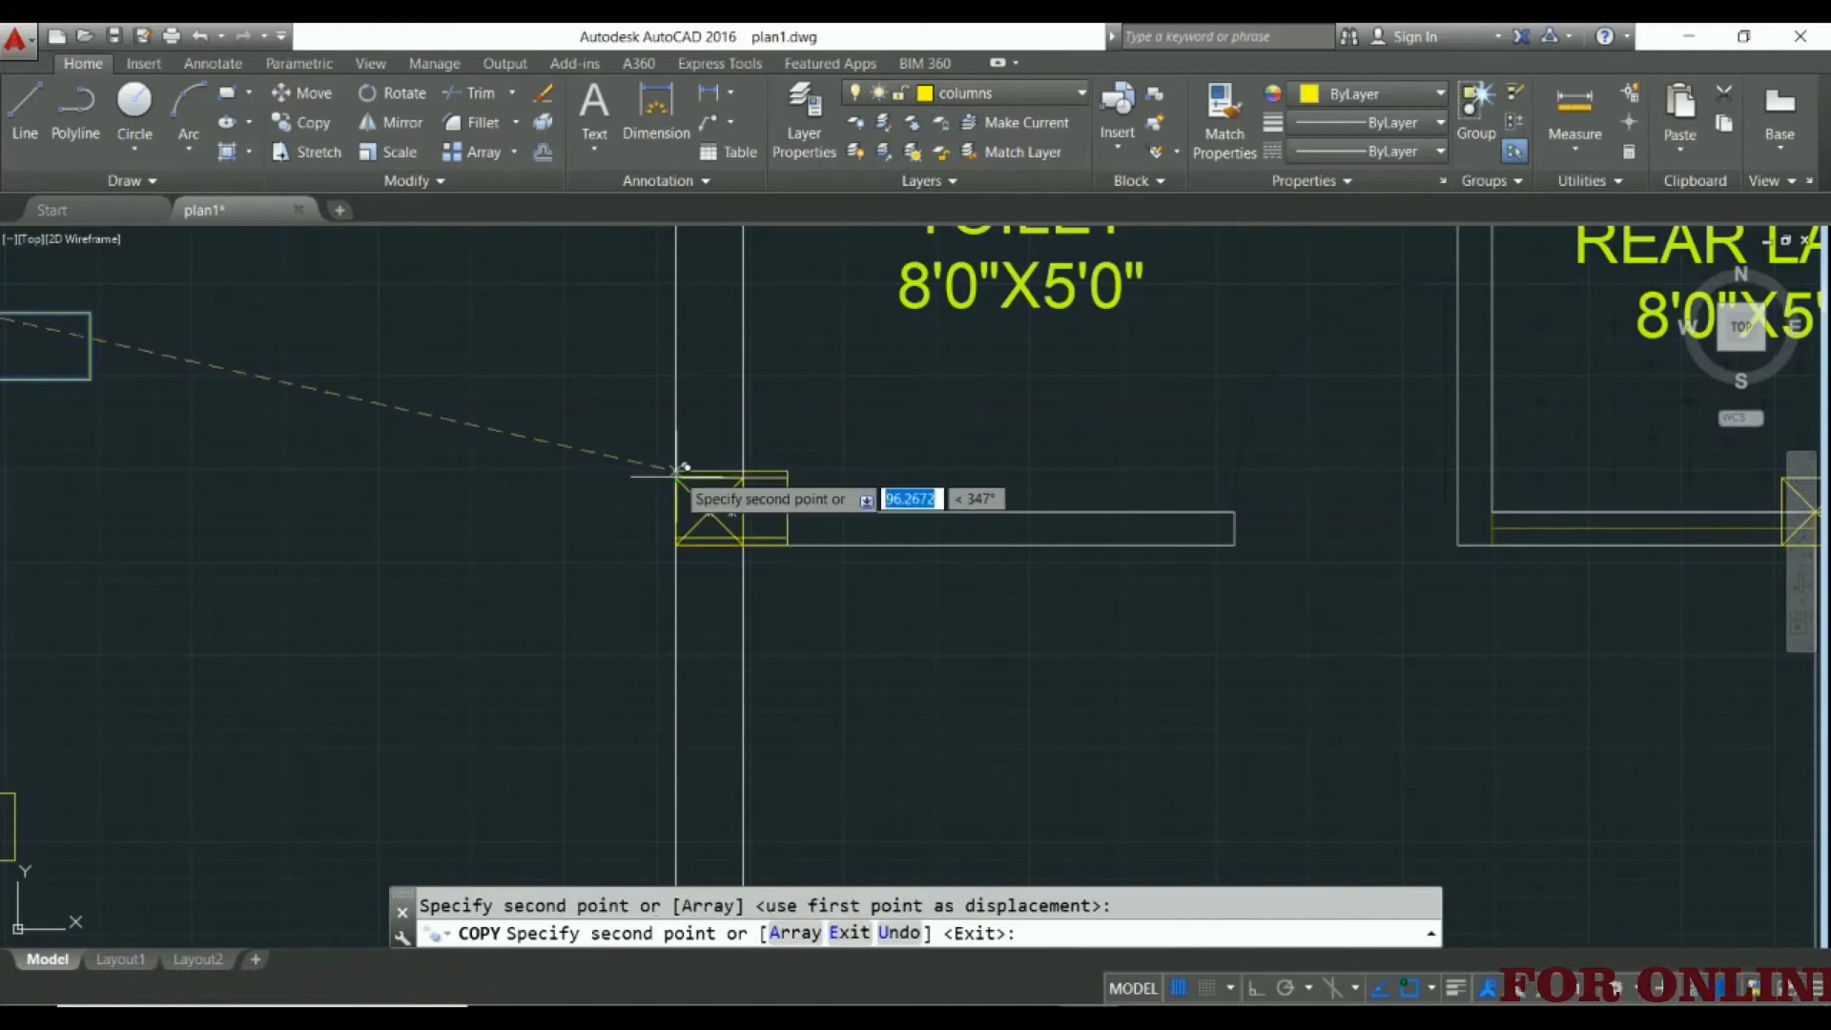
Try the rectangle's fit on the outer-wall column between the 6'0"X5'0" toilet and the 11'5"X12'0" bedroom
middle_drag(890, 391, 777, 525)
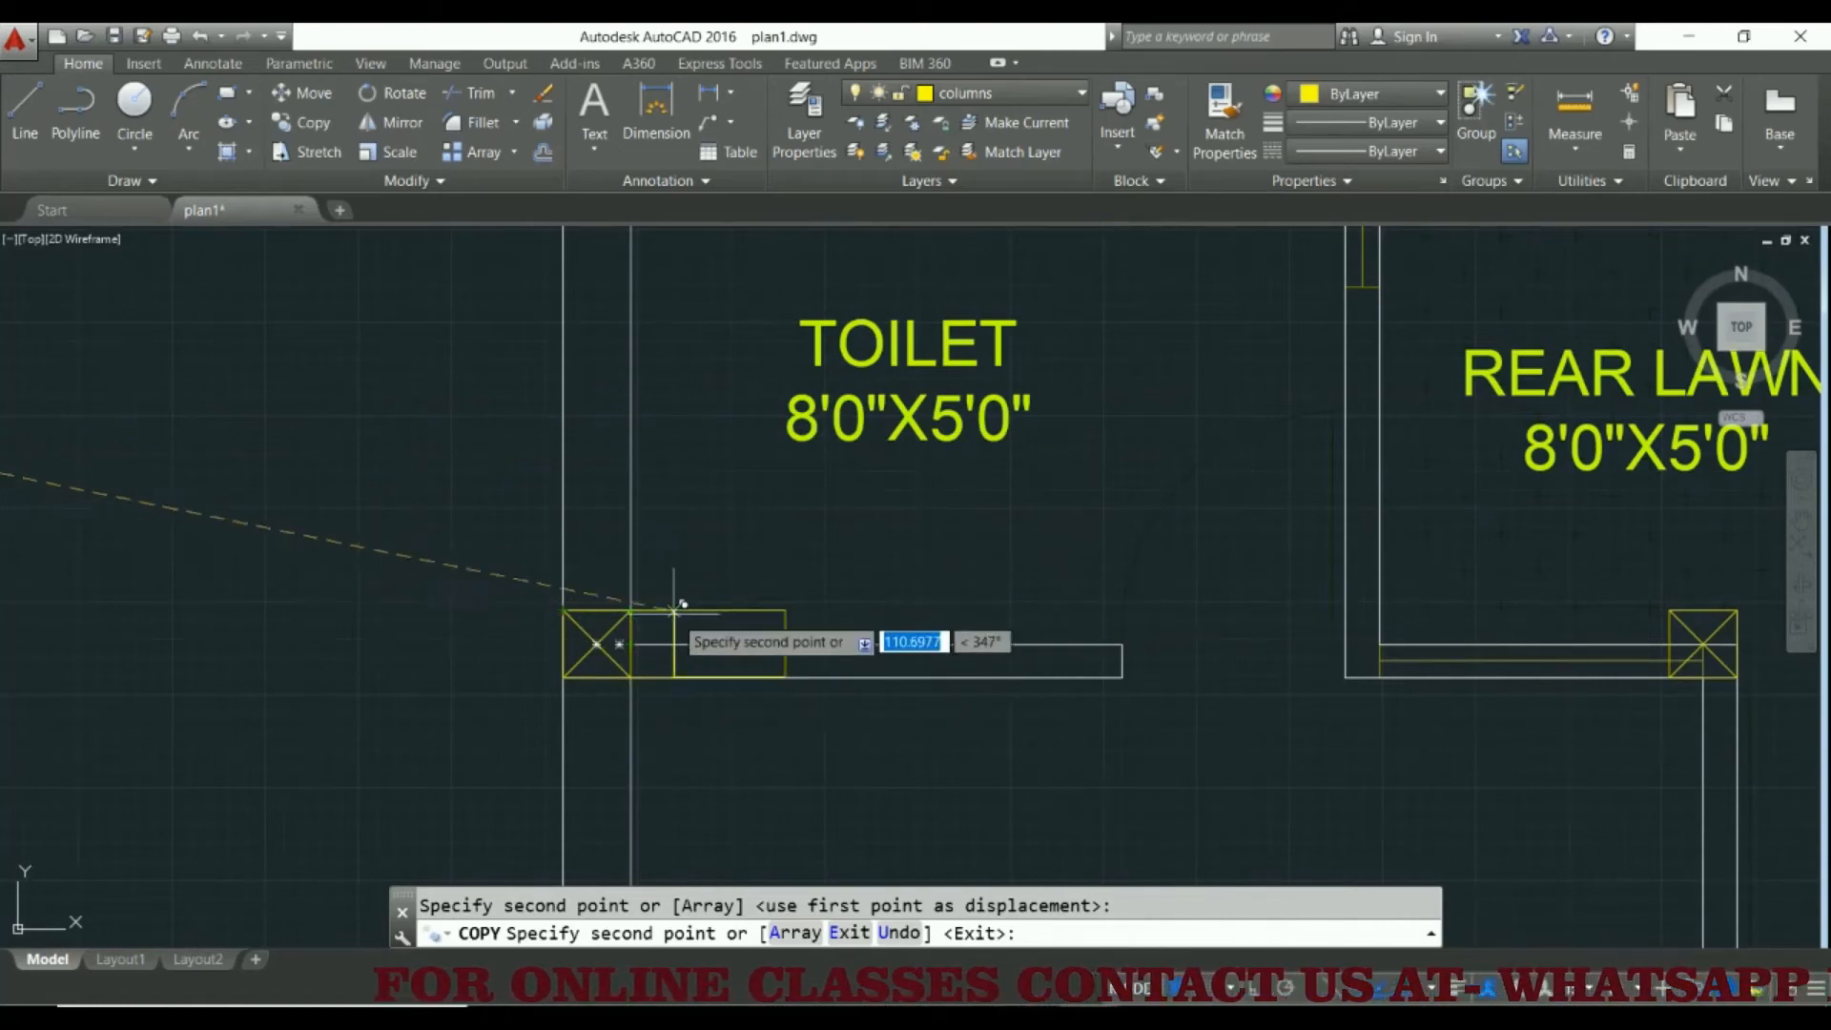
scroll(688, 630, down, 8)
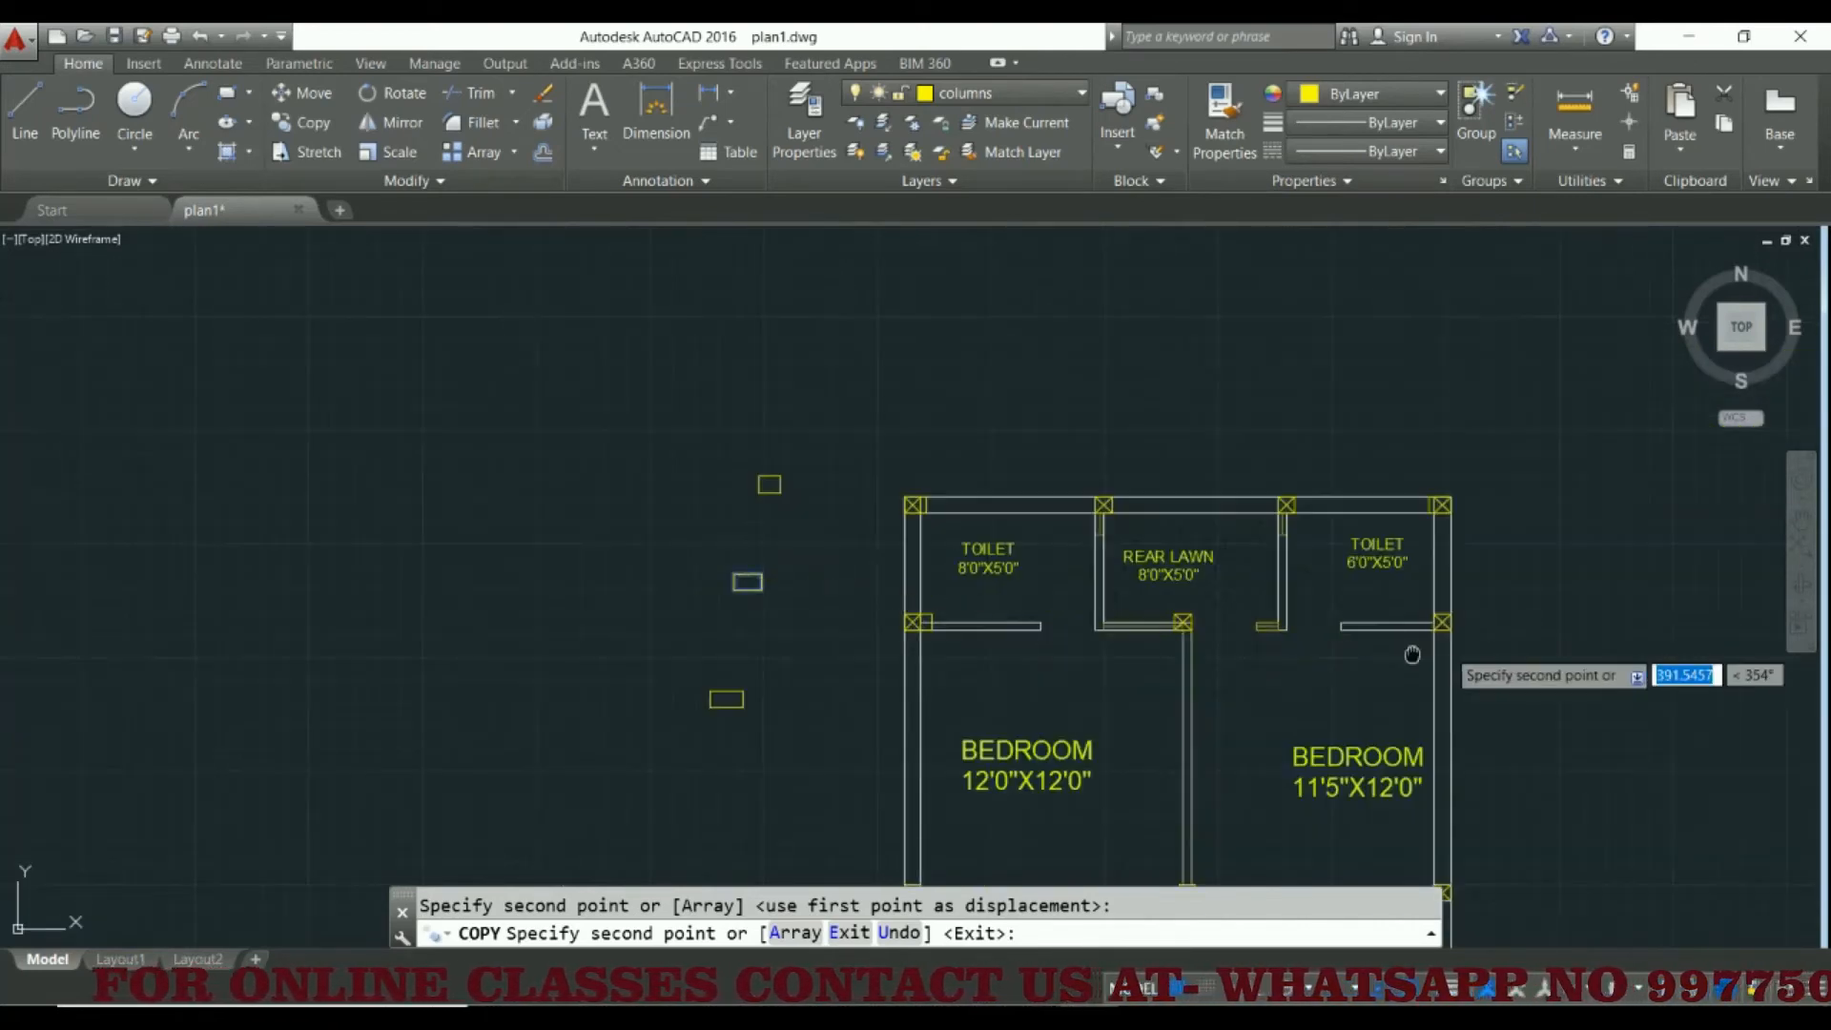
scroll(838, 613, up, 4)
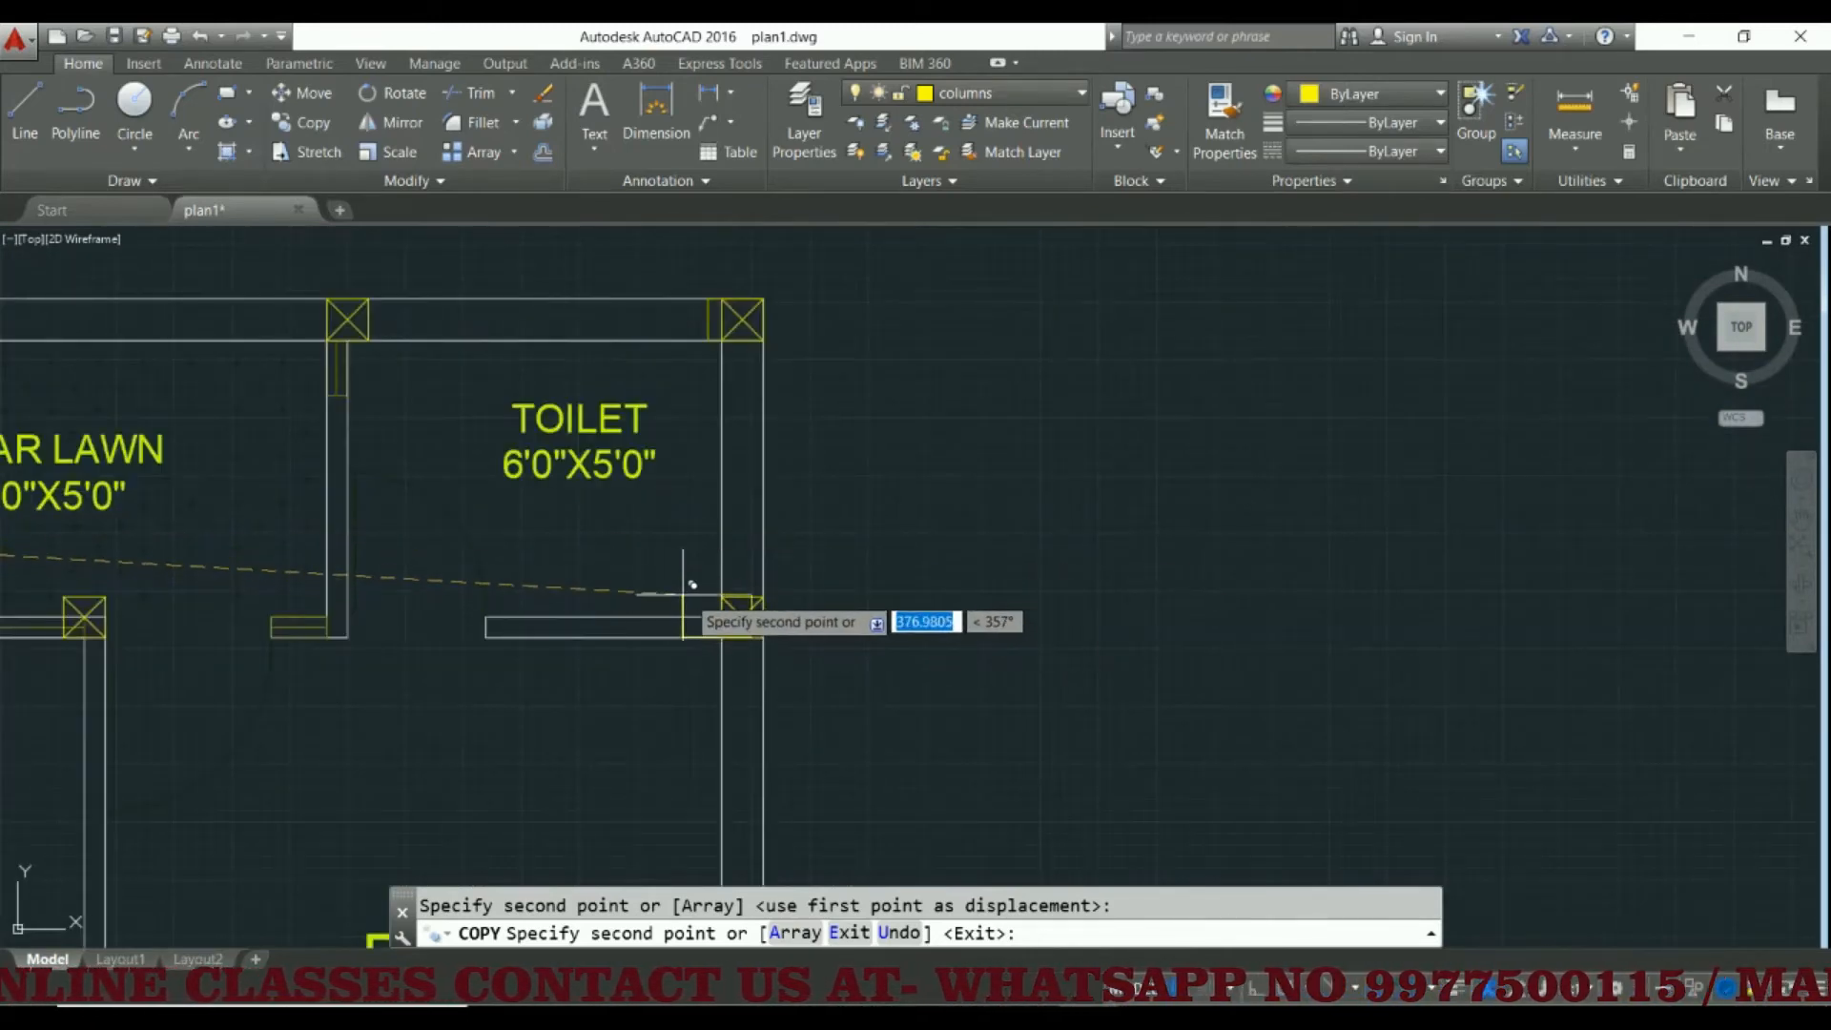
scroll(700, 601, up, 3)
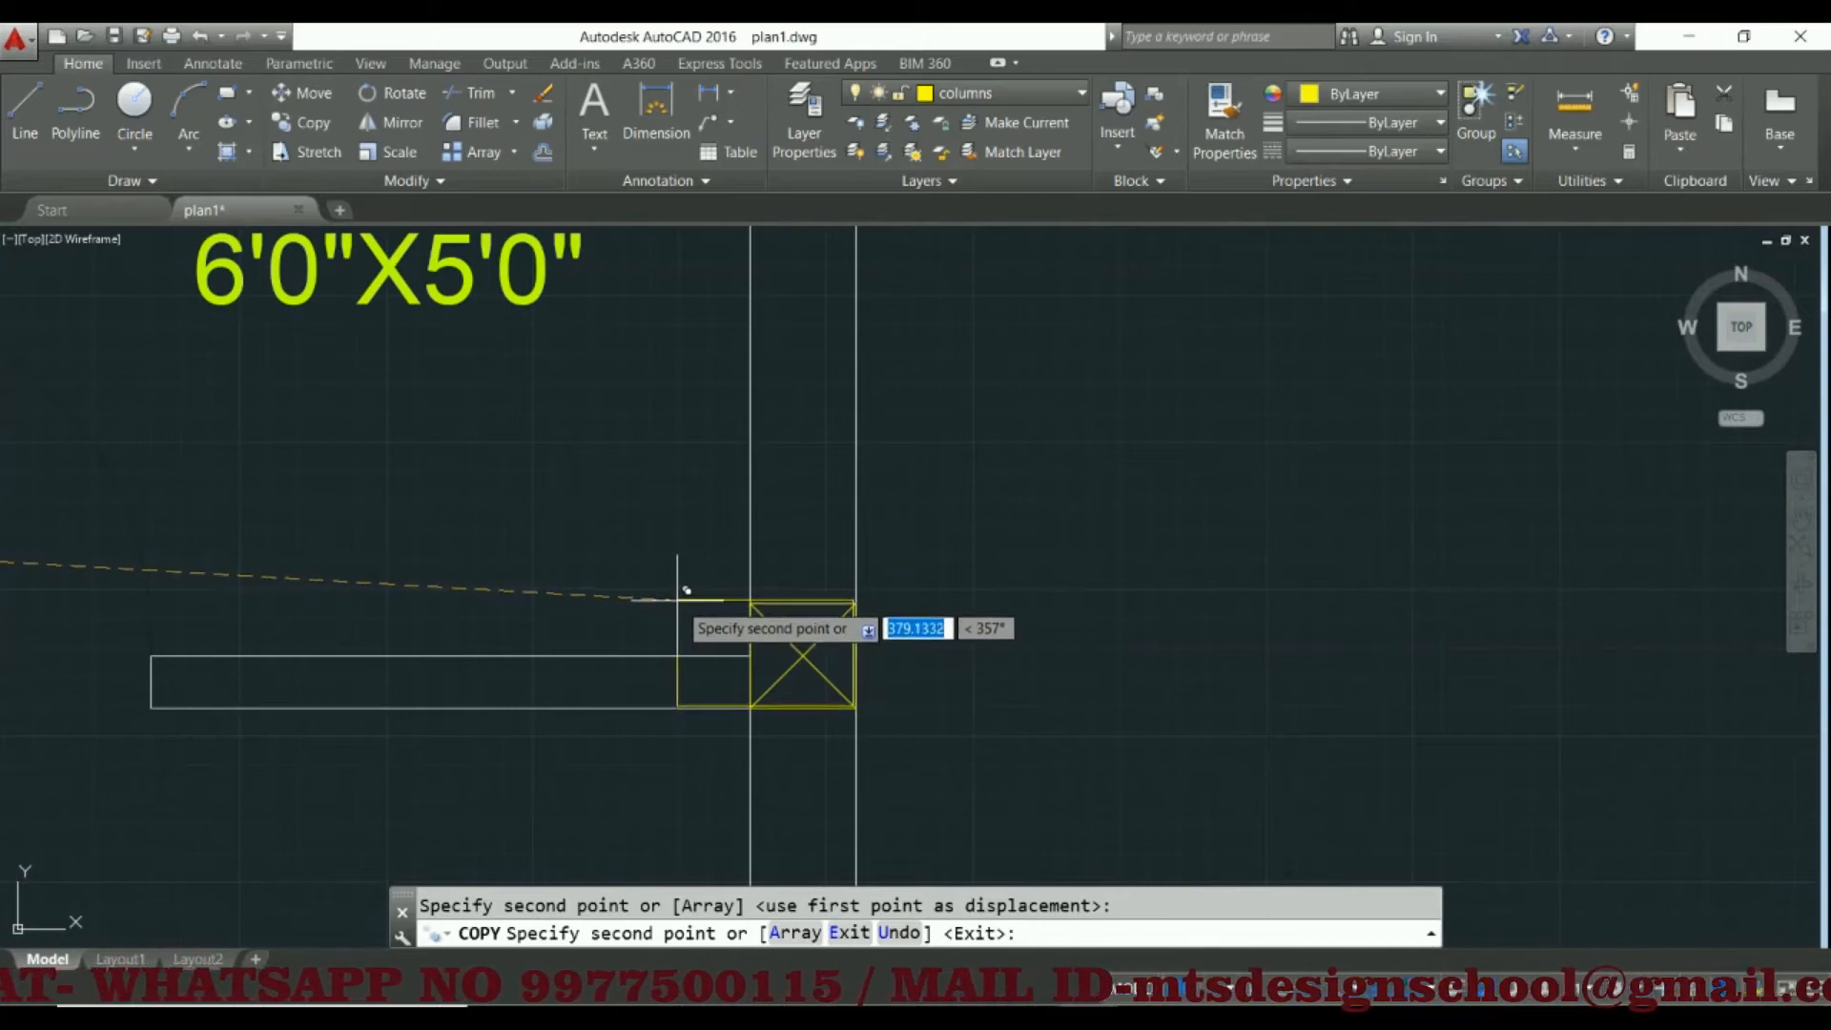
Place a copy of the middle sample rectangle on the column between the rear lawn and the wall dividing the bedrooms, and end the copying
scroll(677, 601, down, 4)
middle_drag(342, 648, 709, 630)
scroll(417, 623, up, 2)
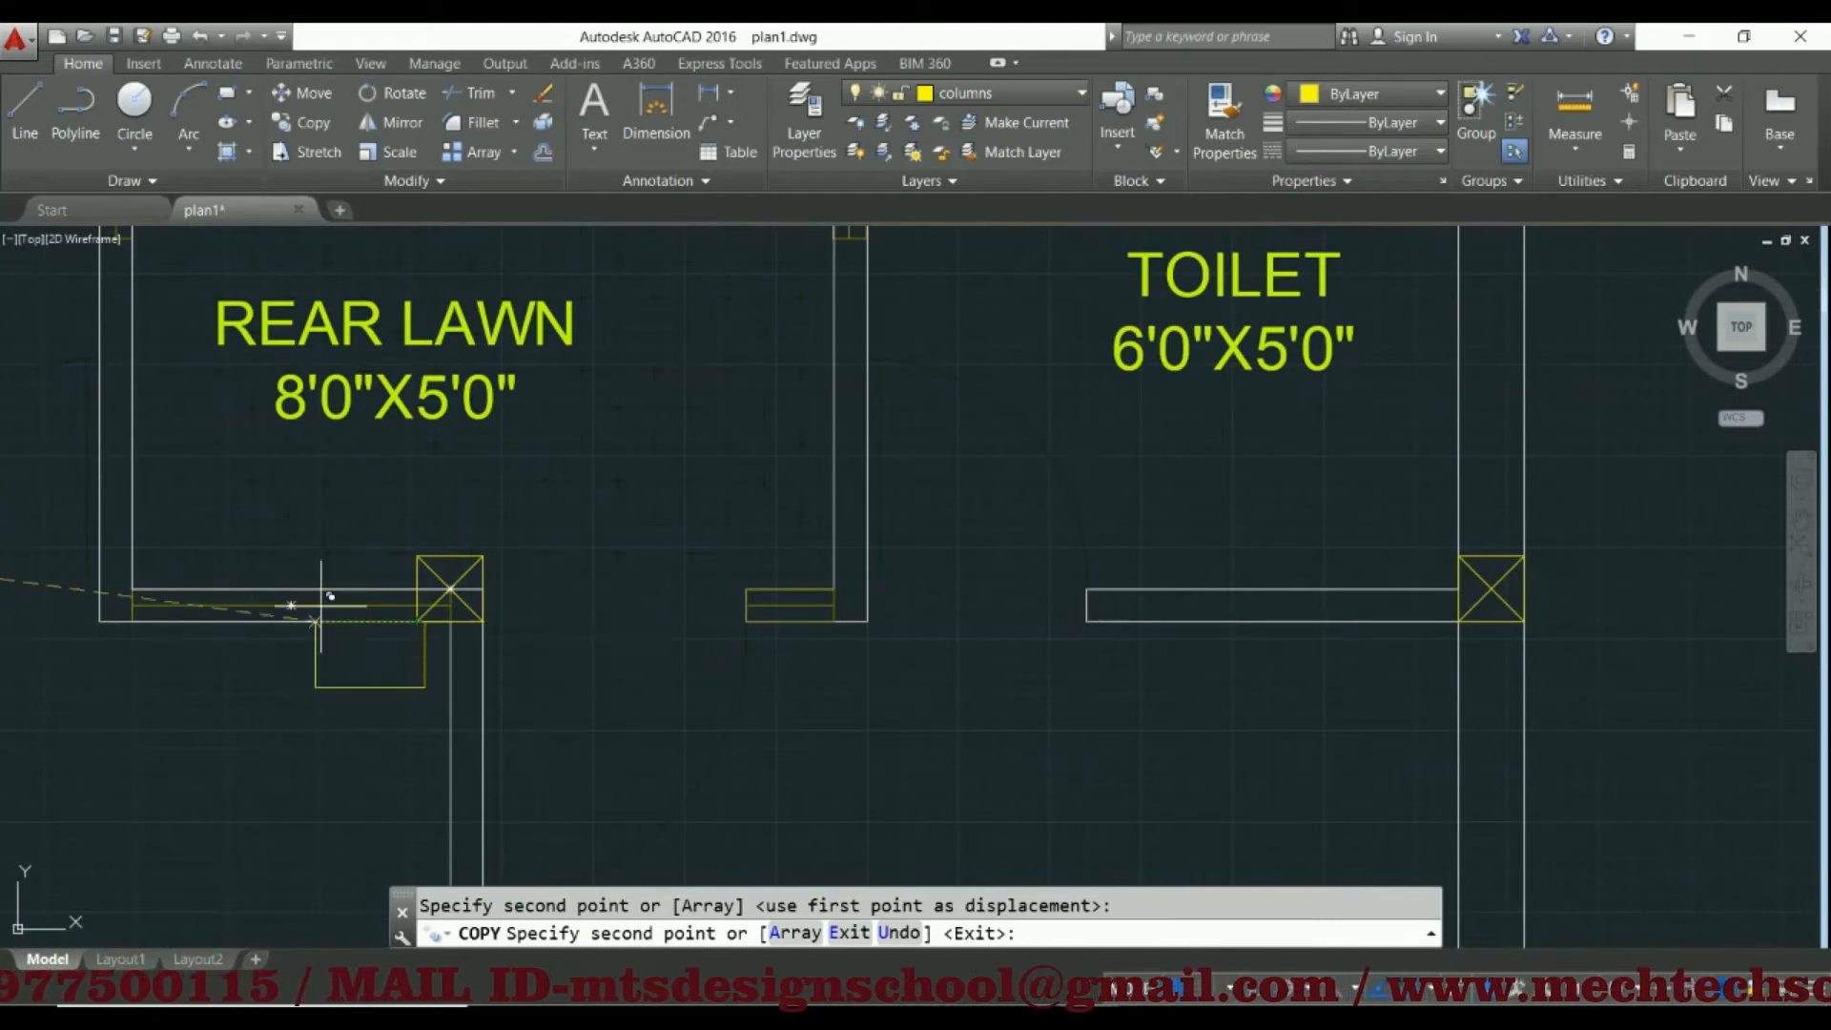
scroll(321, 604, up, 2)
scroll(370, 618, up, 2)
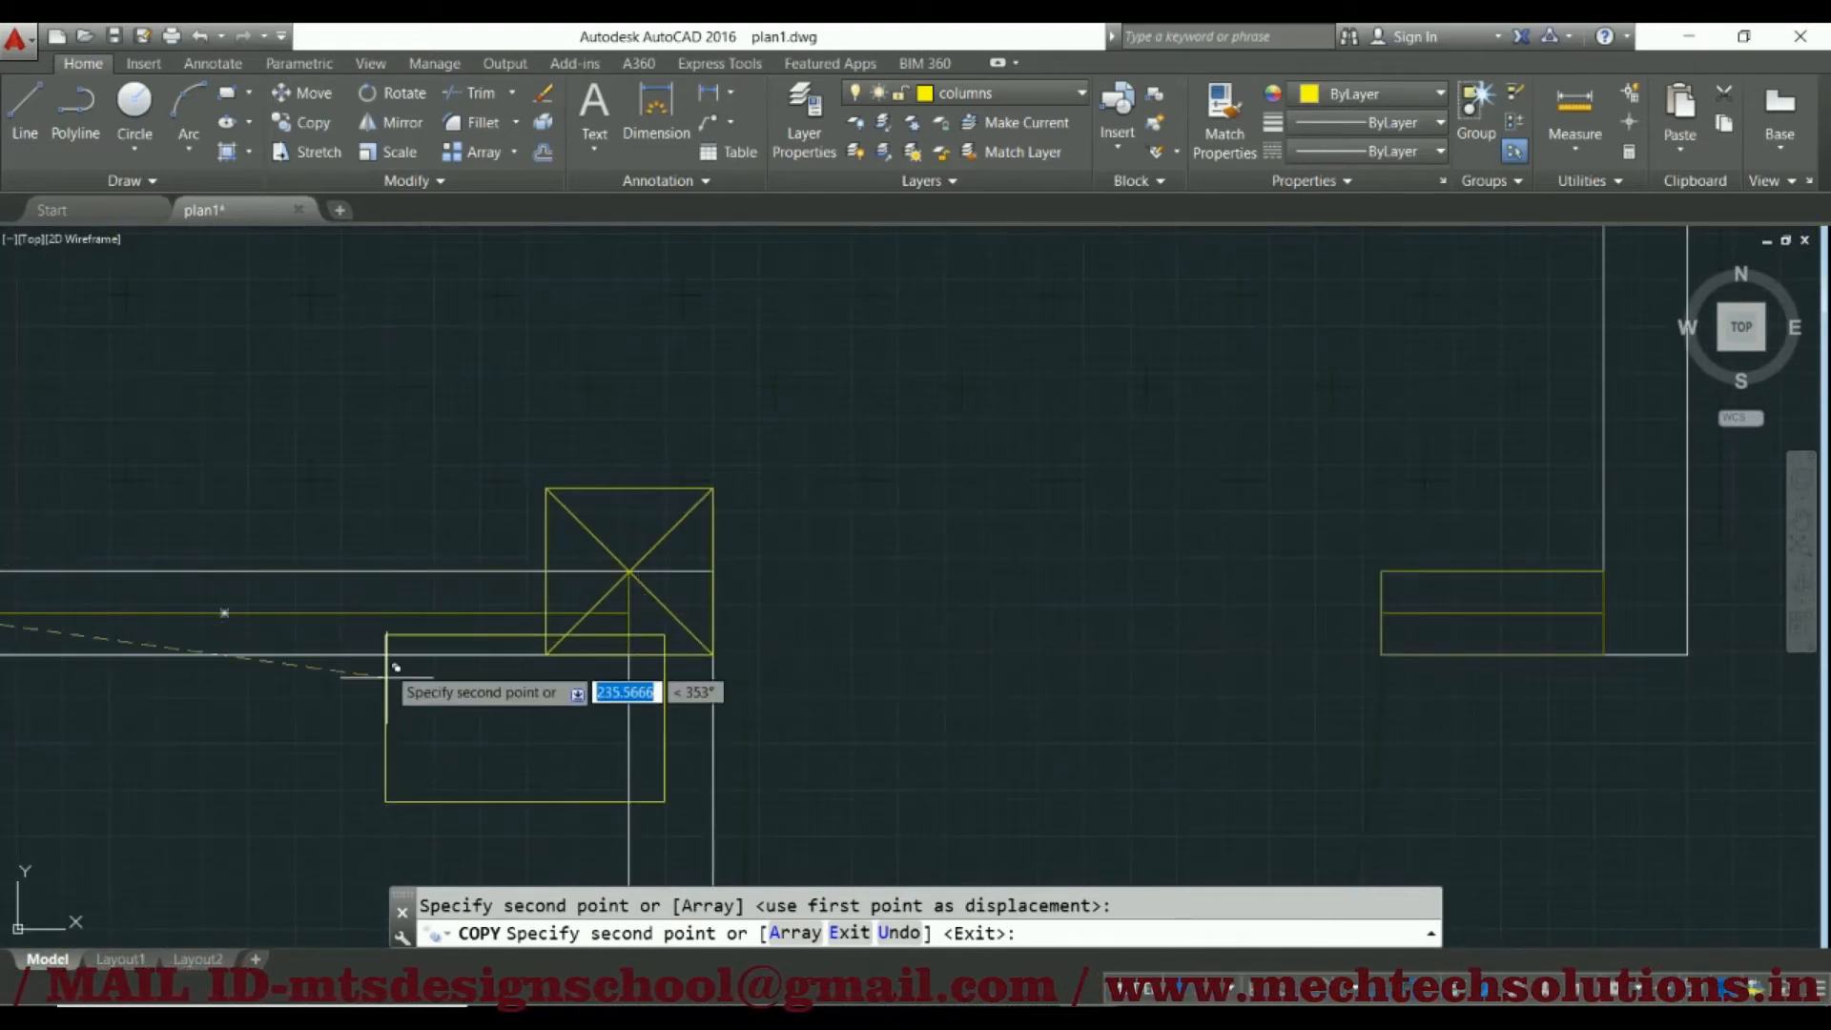
scroll(395, 666, down, 4)
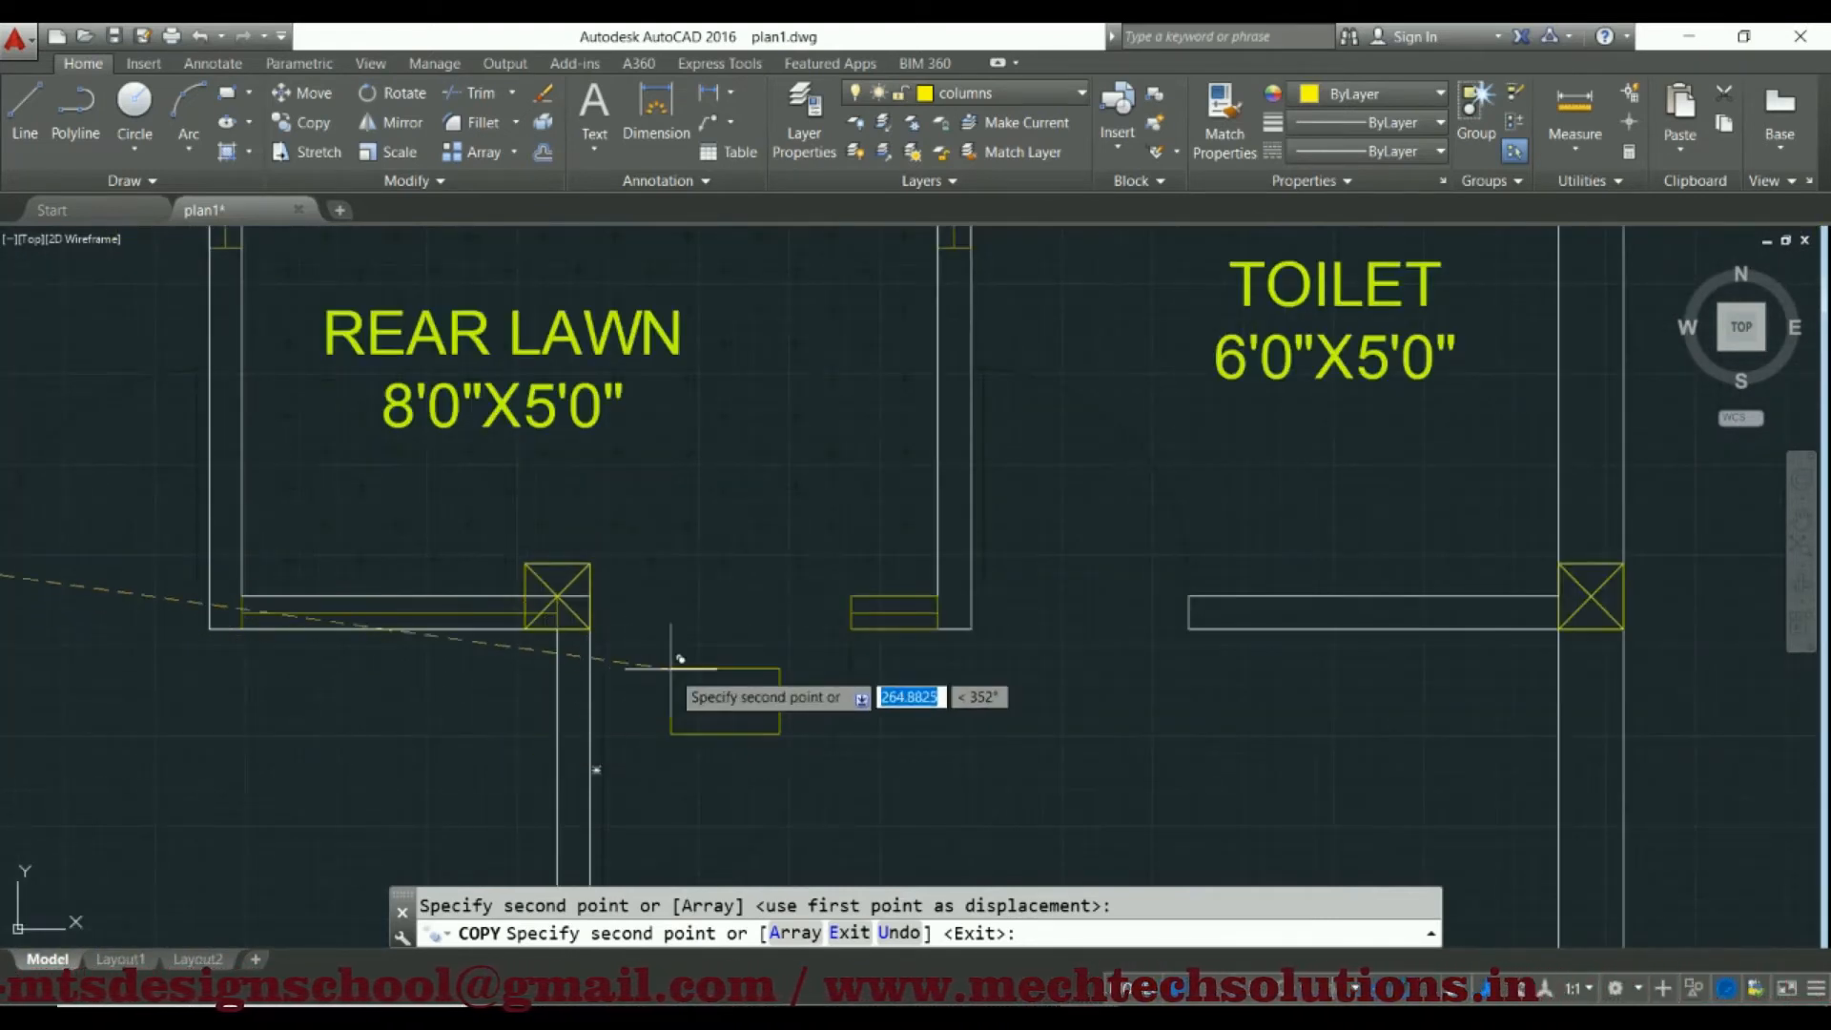
scroll(512, 593, up, 2)
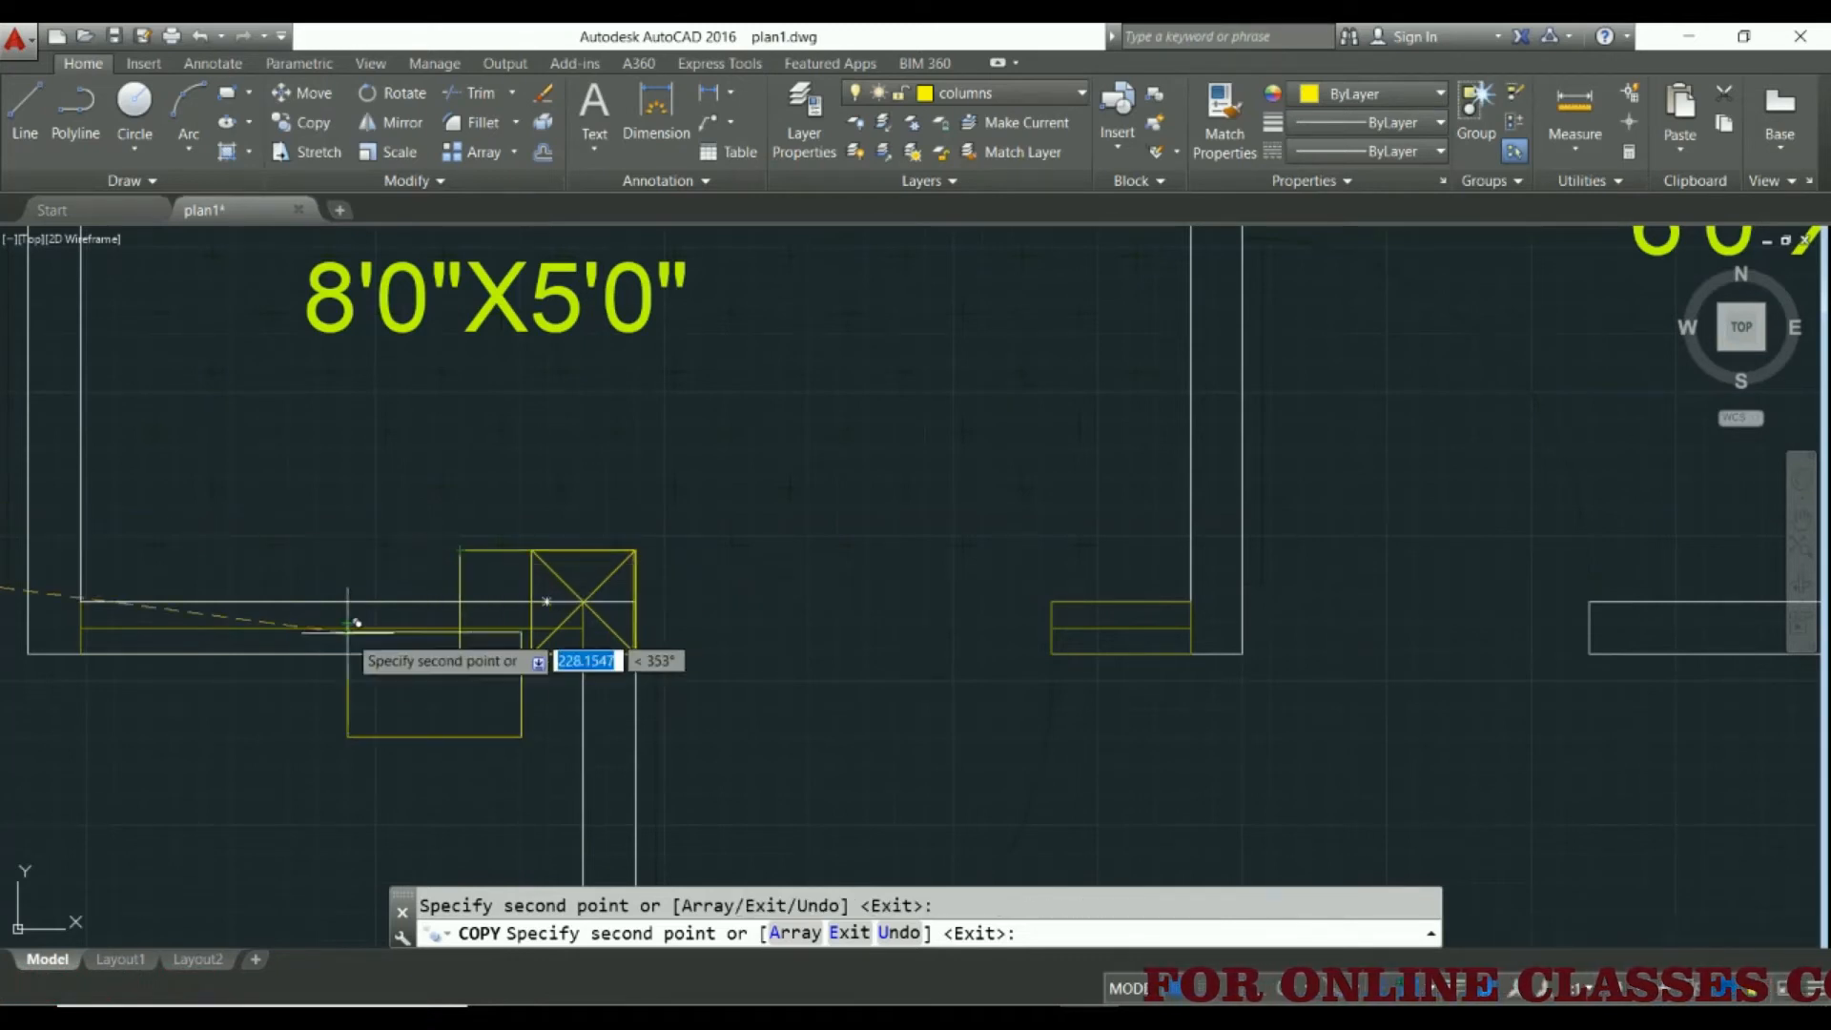
key(Escape)
Examine how the placed rectangles project from the columns between the toilets, rear lawn and bedrooms
scroll(348, 620, down, 3)
middle_drag(245, 630, 721, 599)
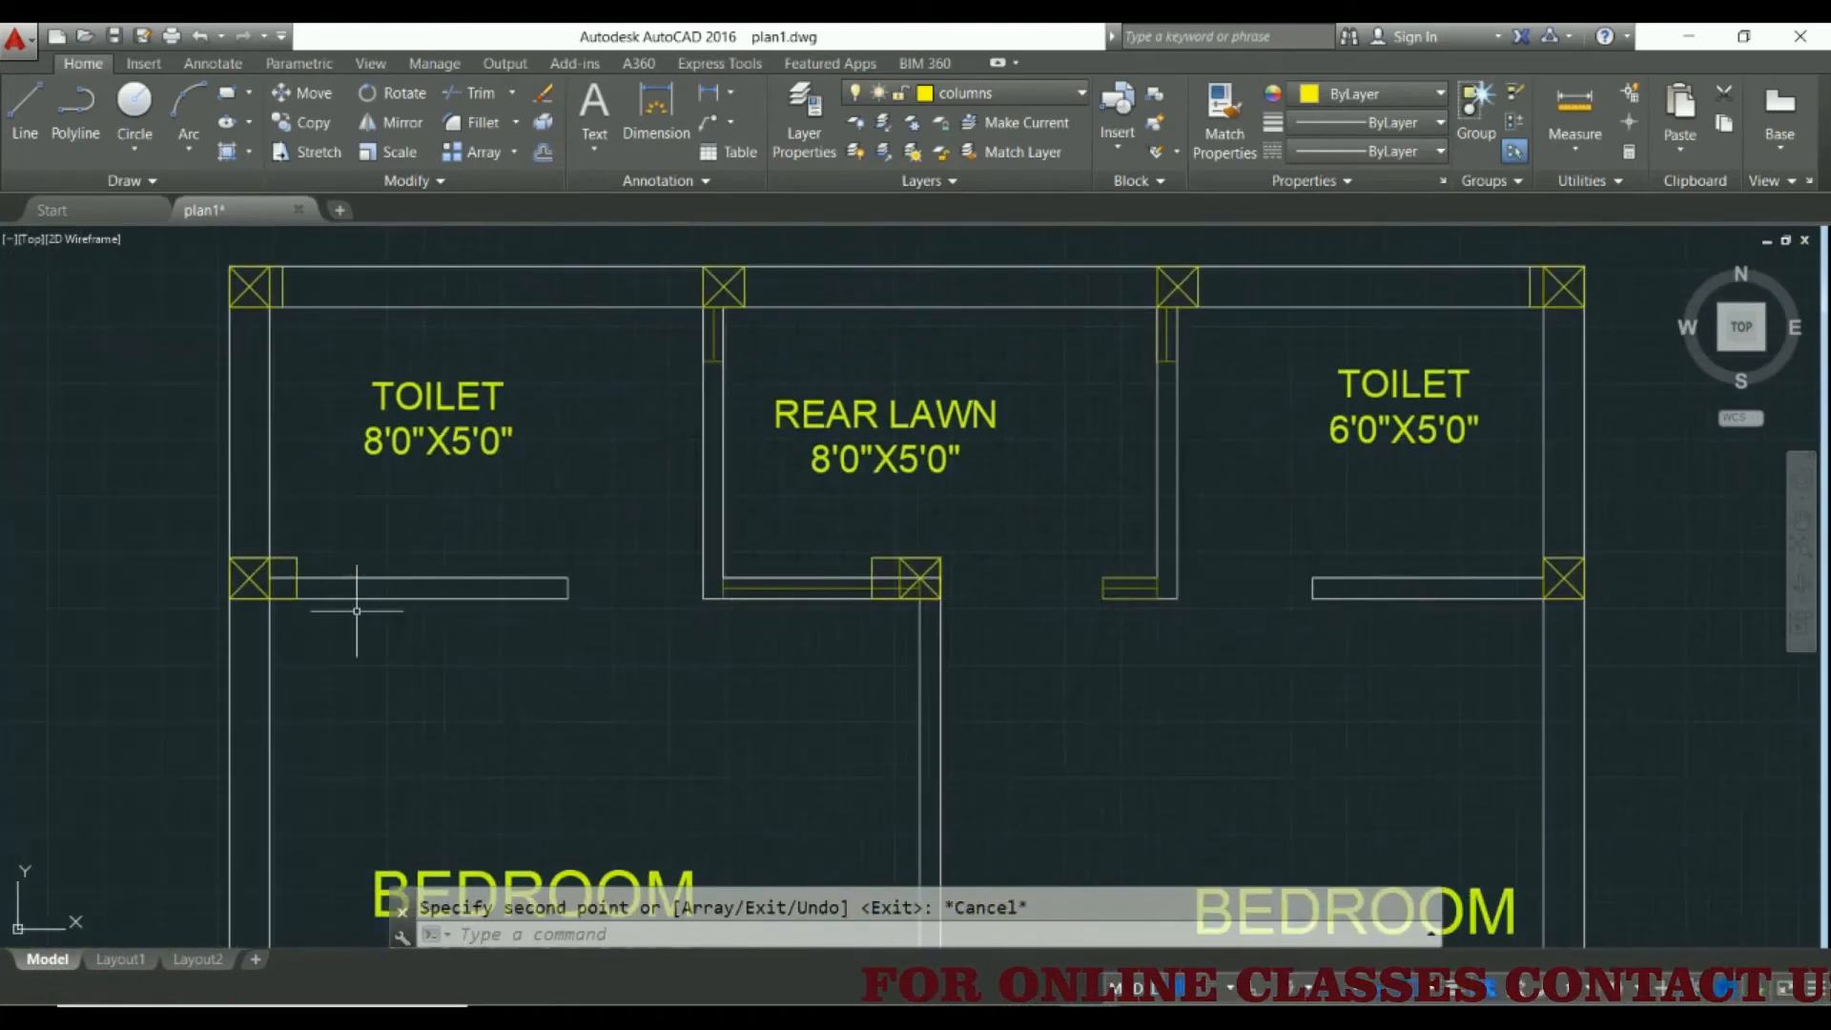
scroll(237, 598, up, 2)
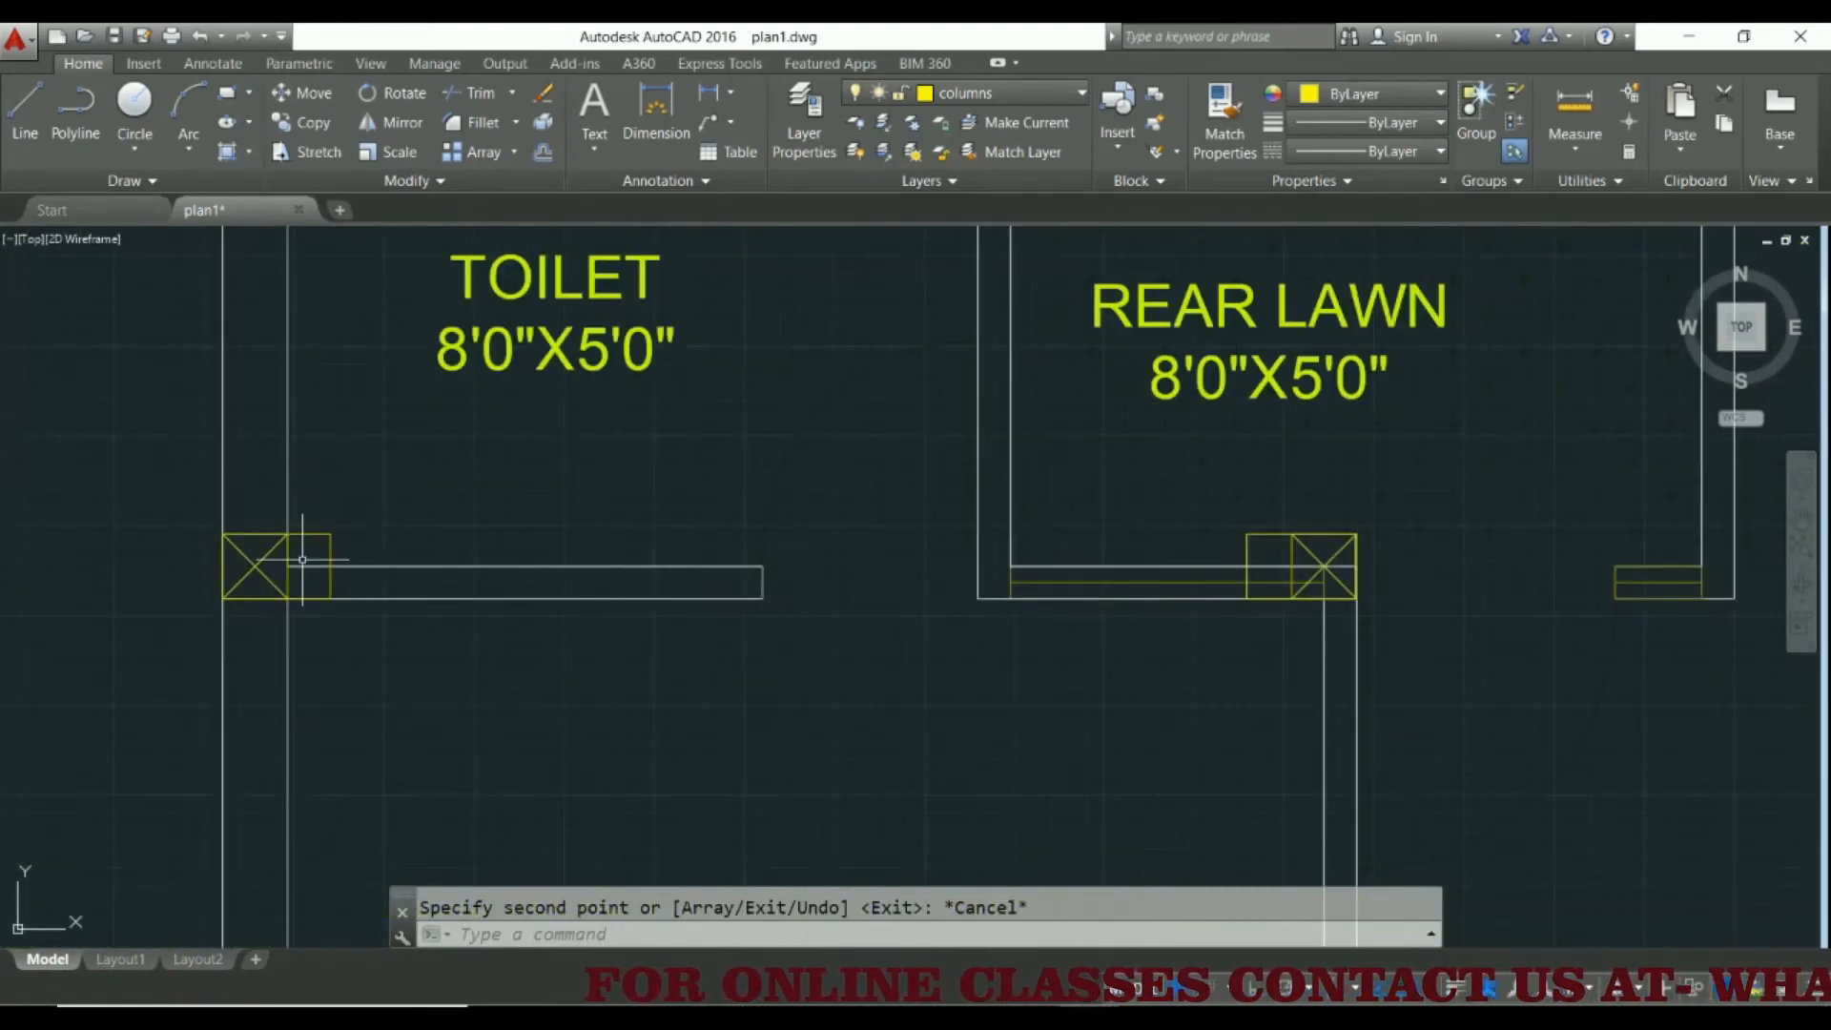
scroll(328, 544, down, 2)
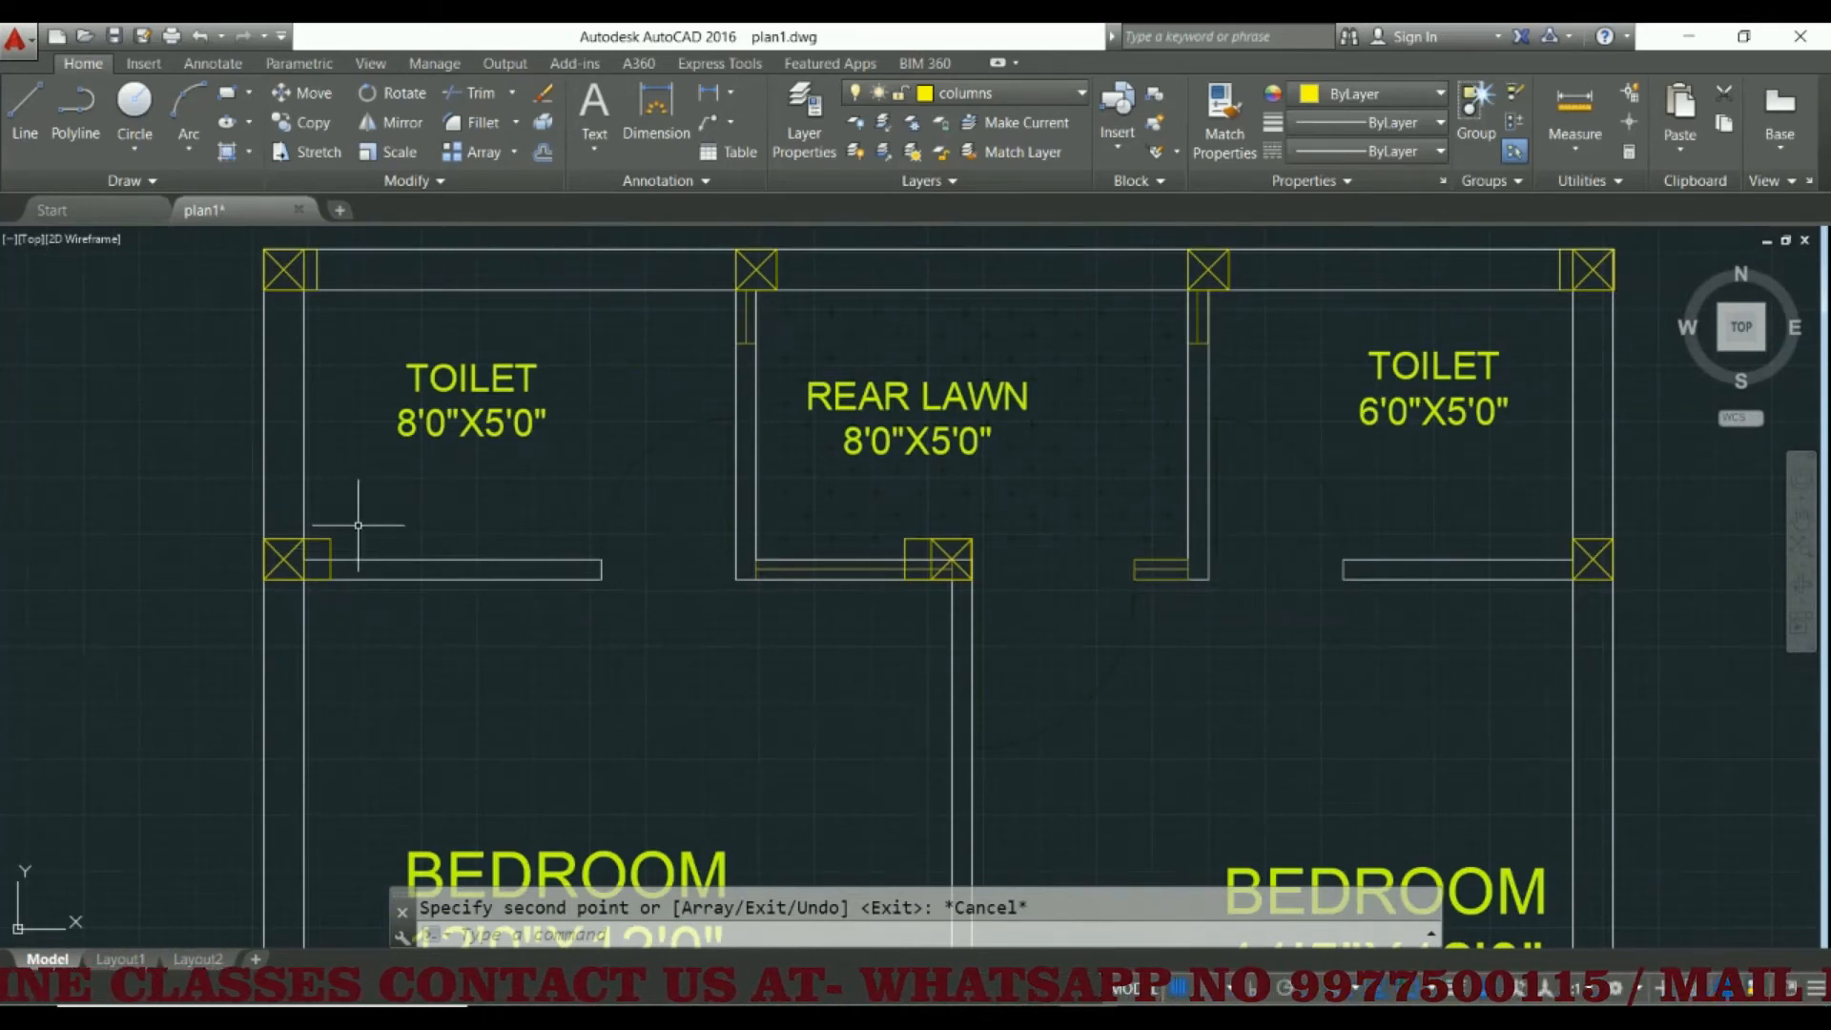
scroll(293, 555, up, 4)
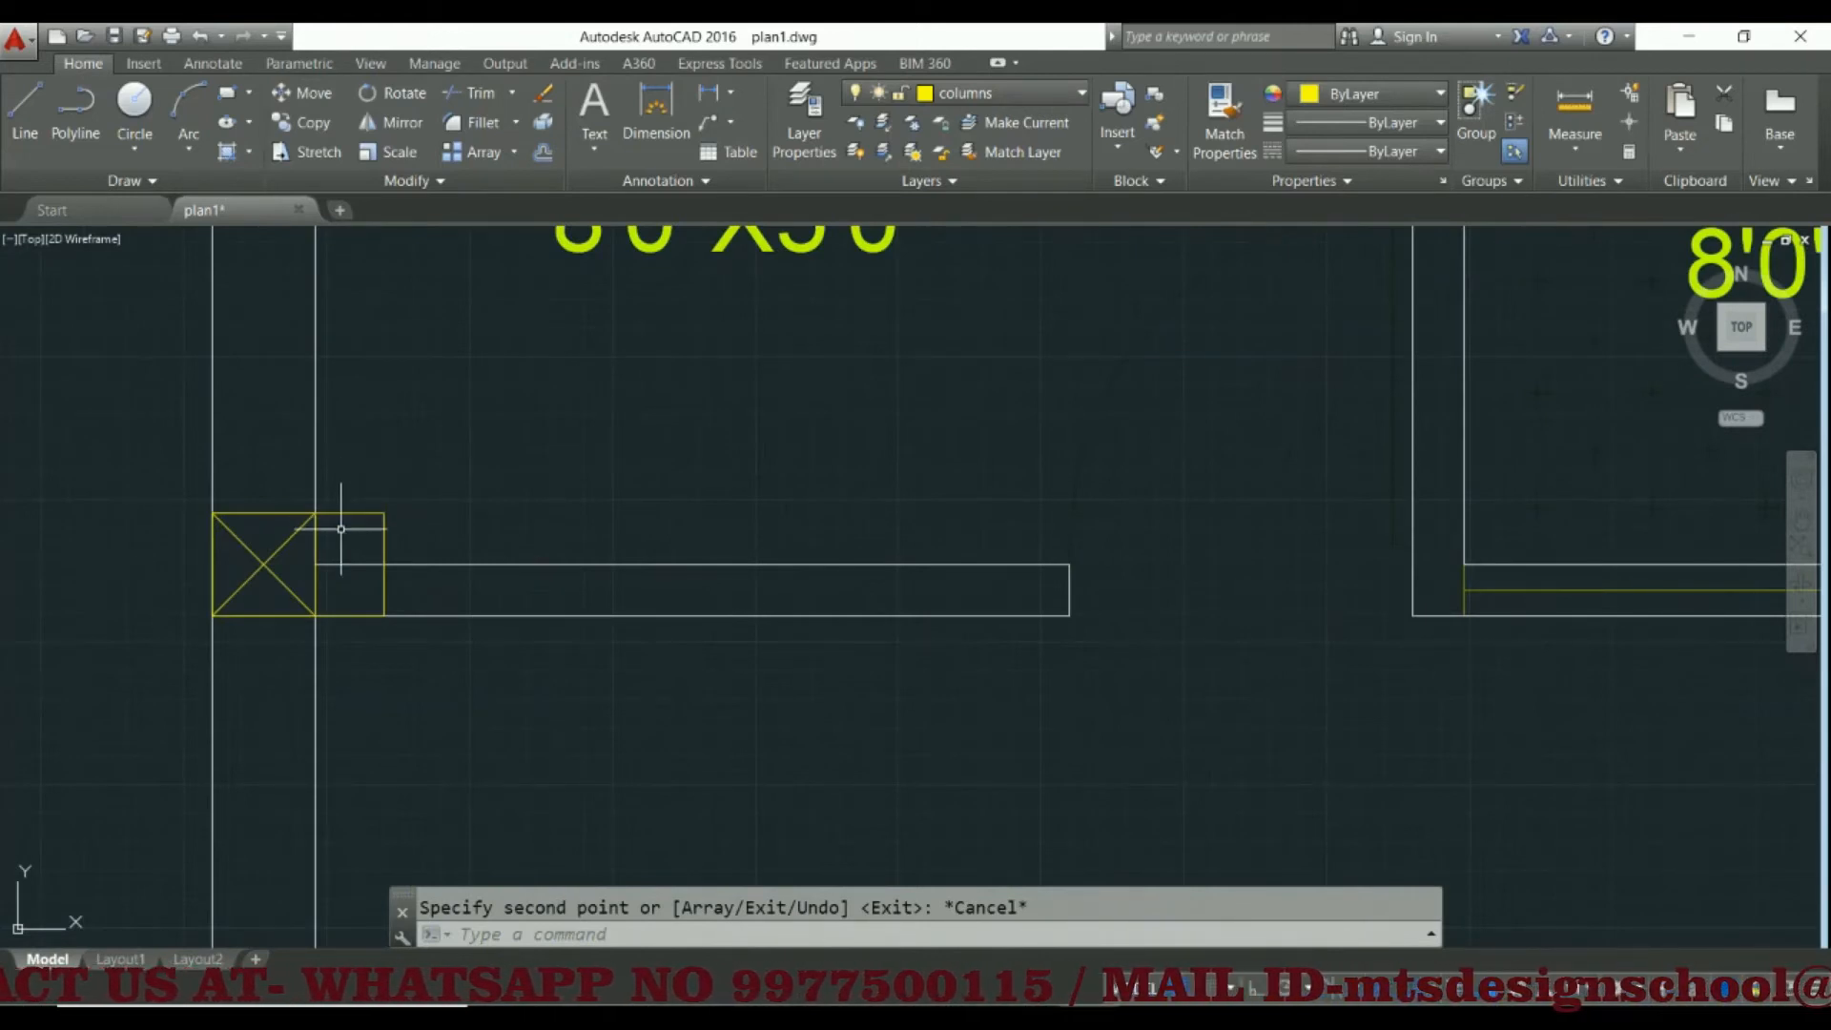
scroll(325, 539, down, 4)
scroll(410, 555, up, 4)
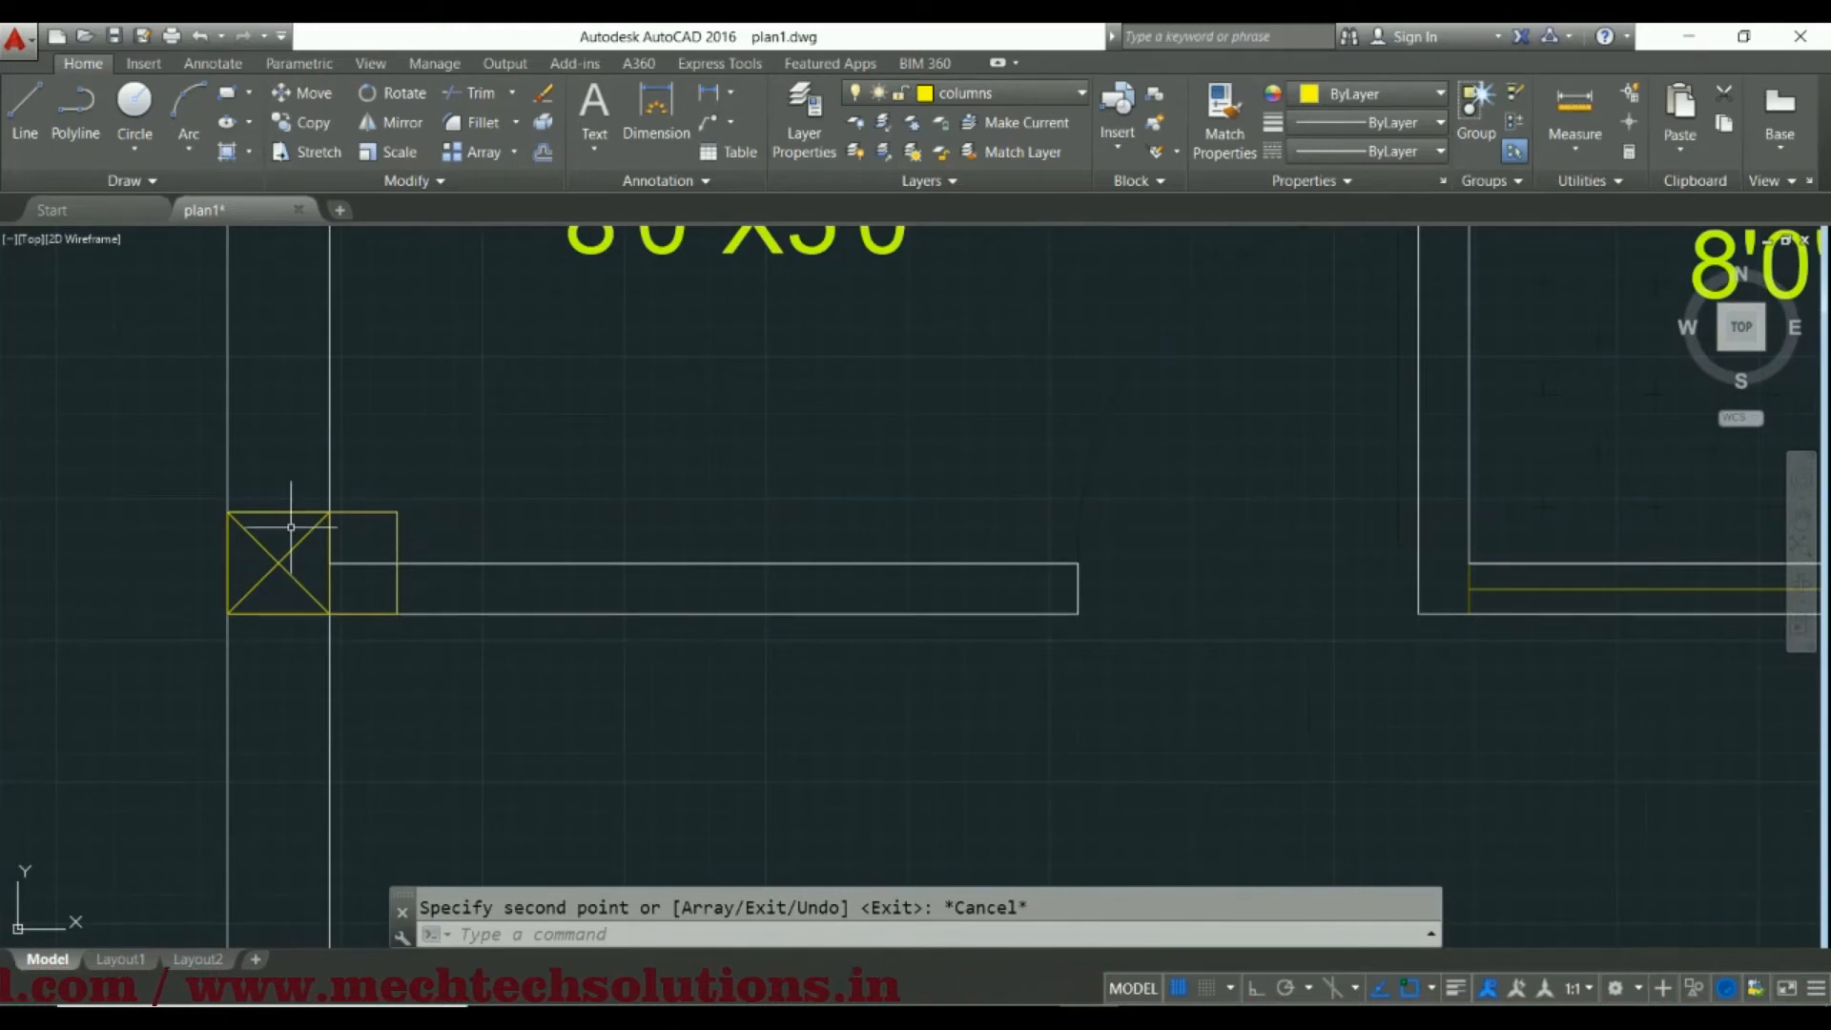
scroll(363, 552, down, 5)
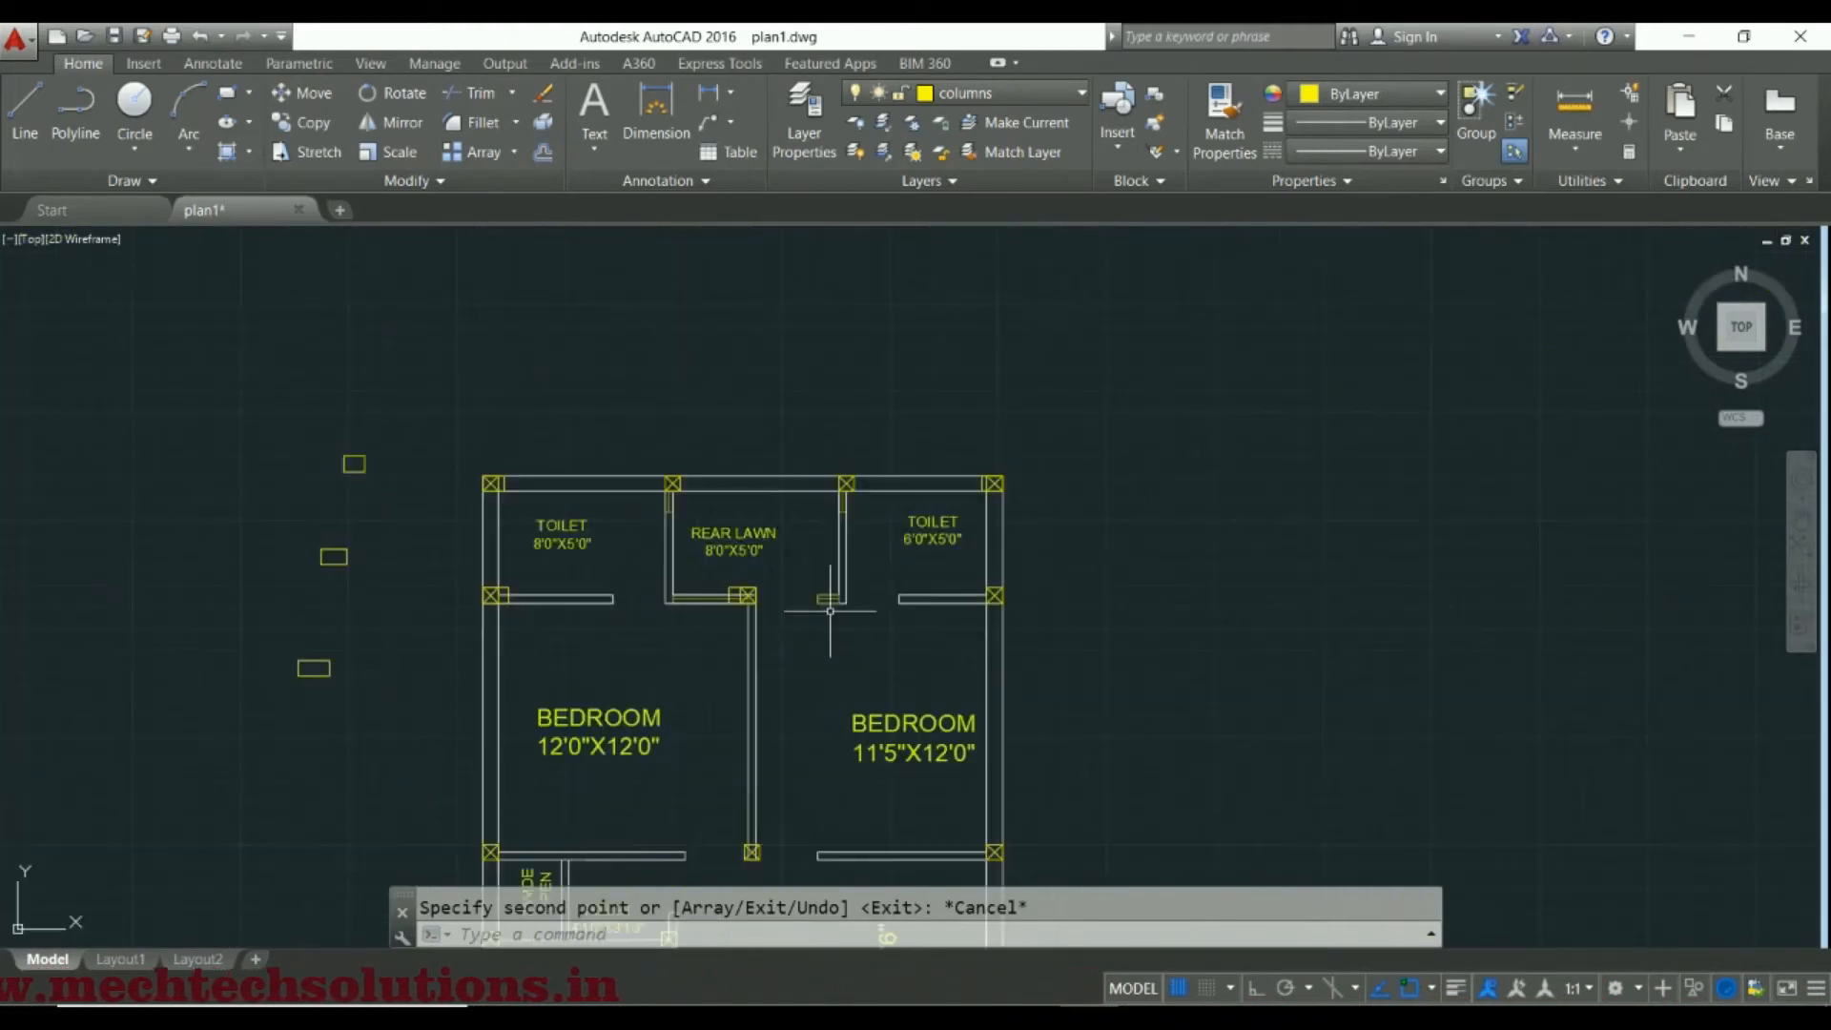
middle_drag(899, 670, 884, 643)
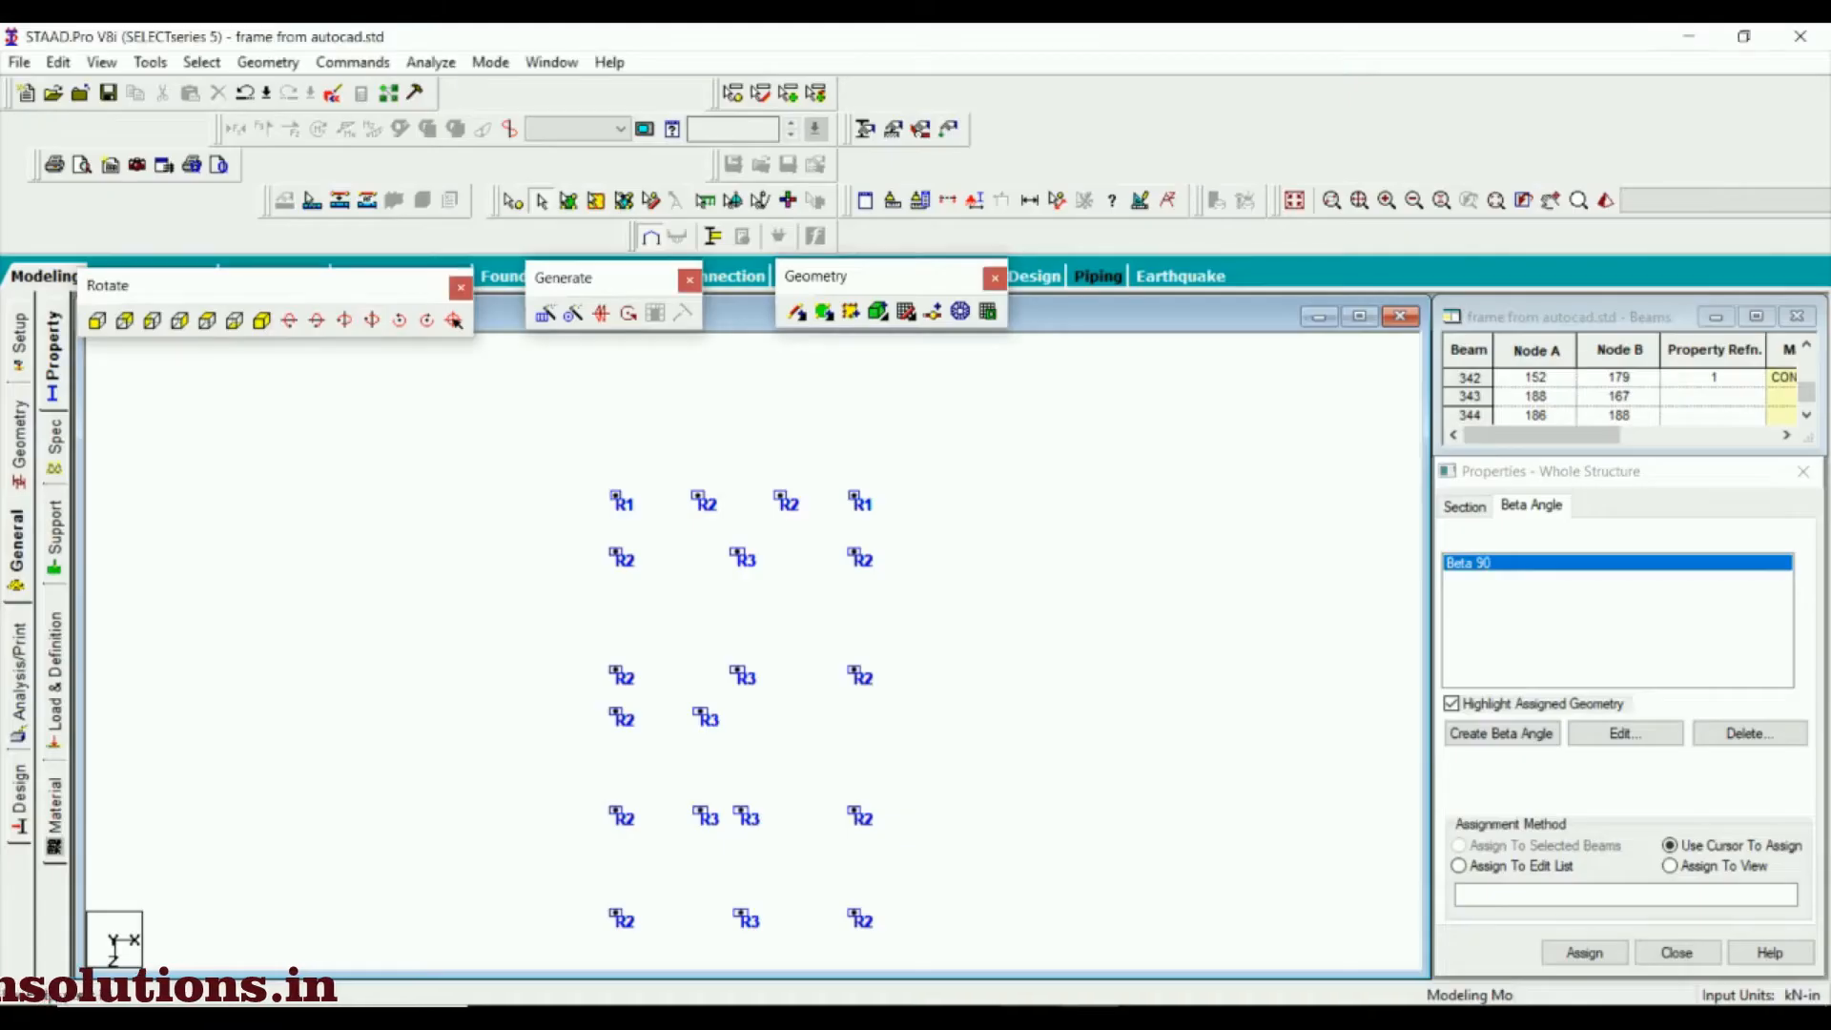
Switch to STAAD.Pro and assign Beta 90 to the two outer R2 columns in the second row from the rear
click(1490, 564)
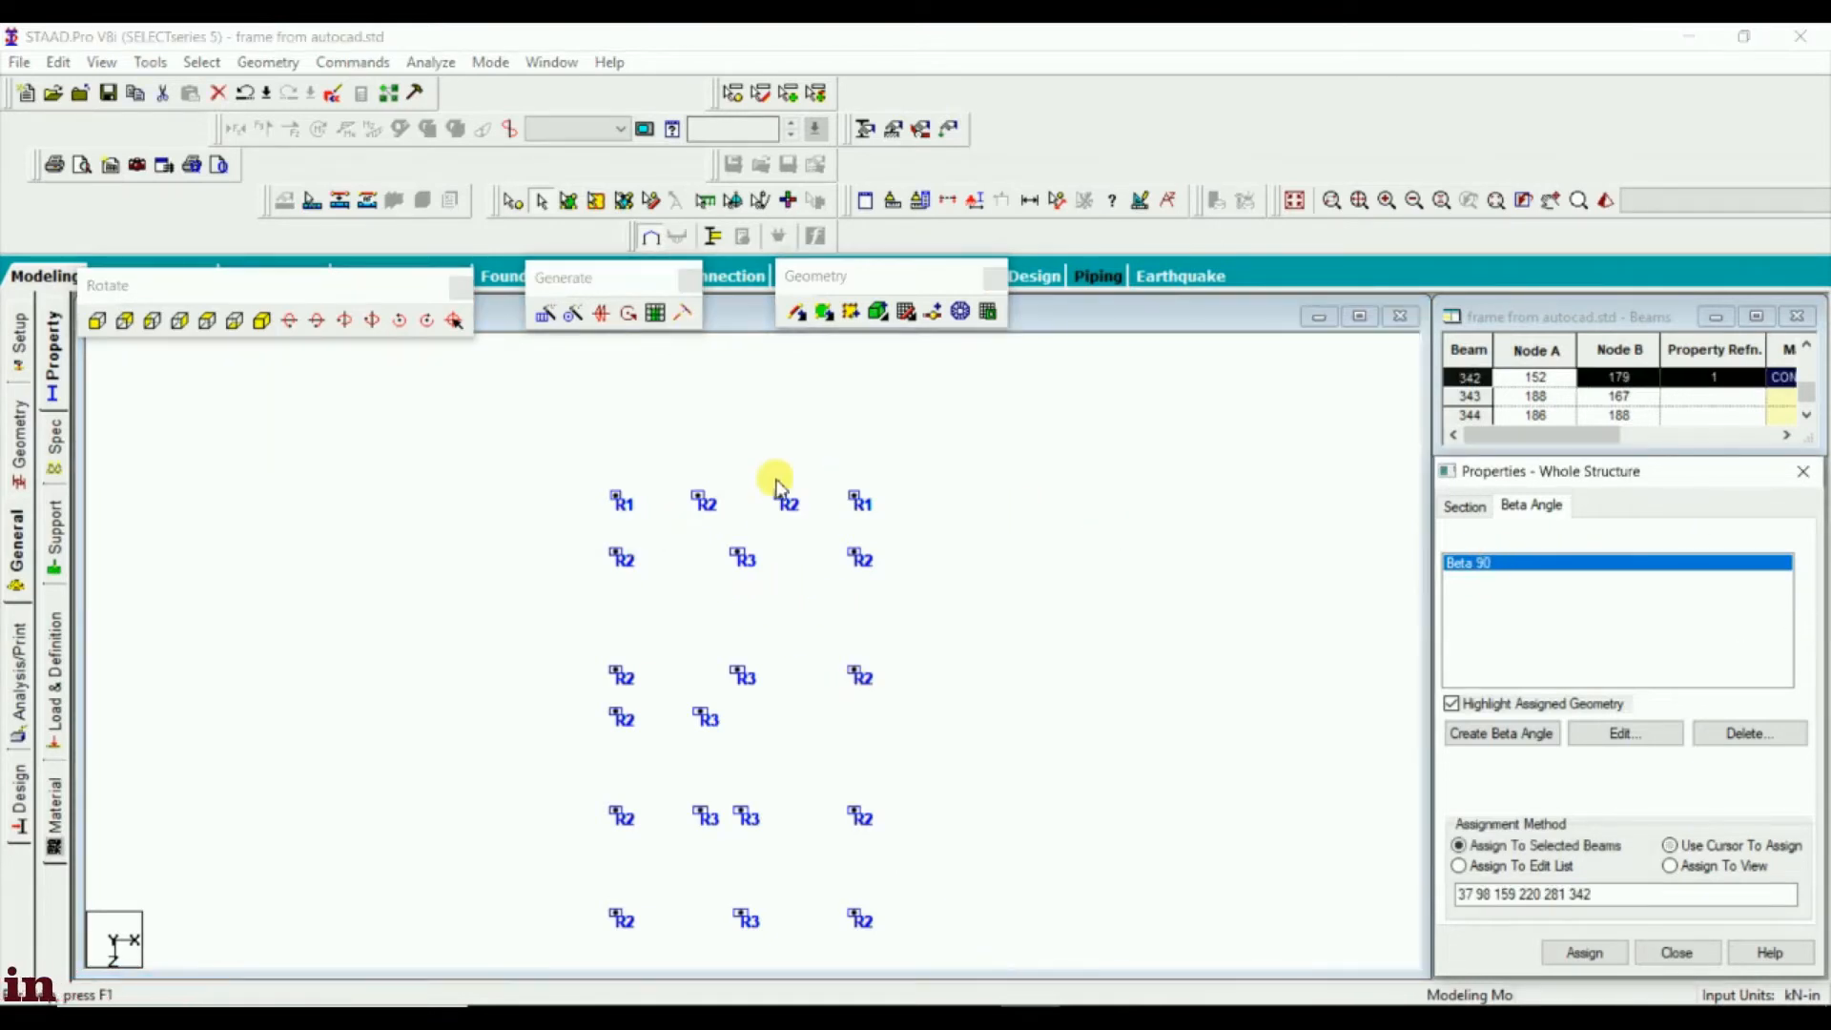
click(591, 555)
click(689, 603)
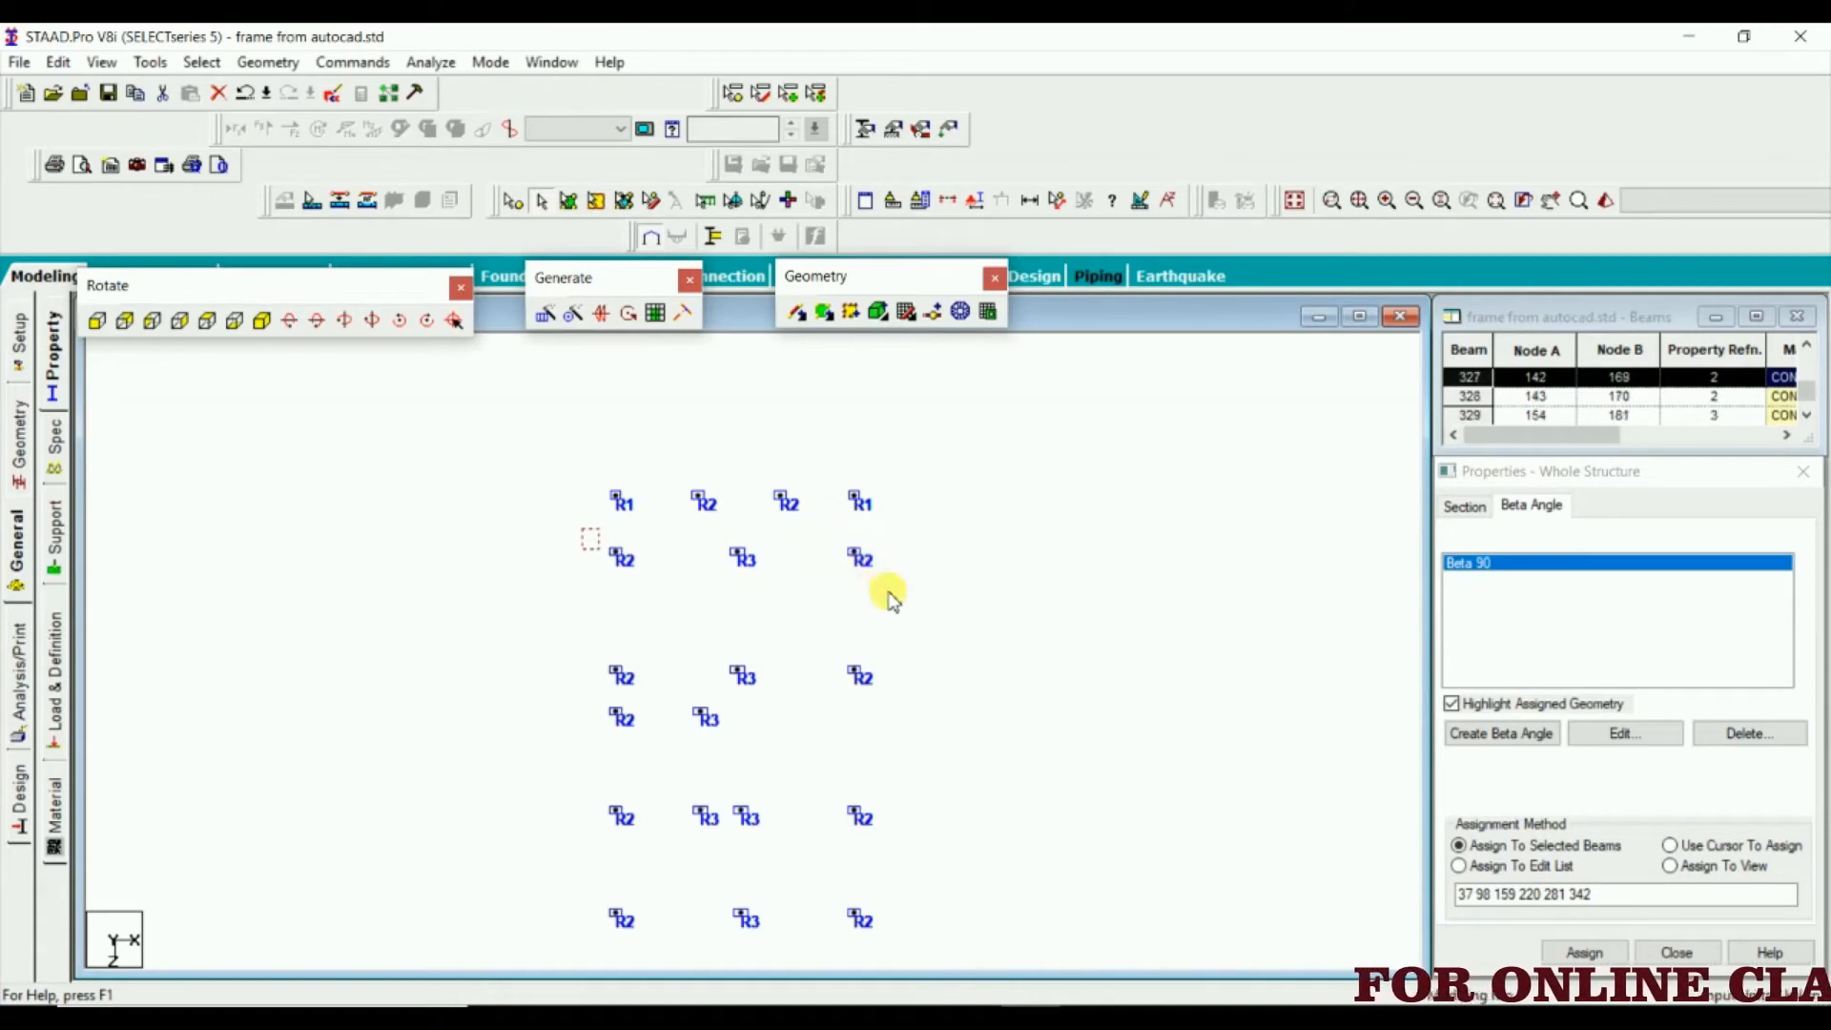
click(1579, 958)
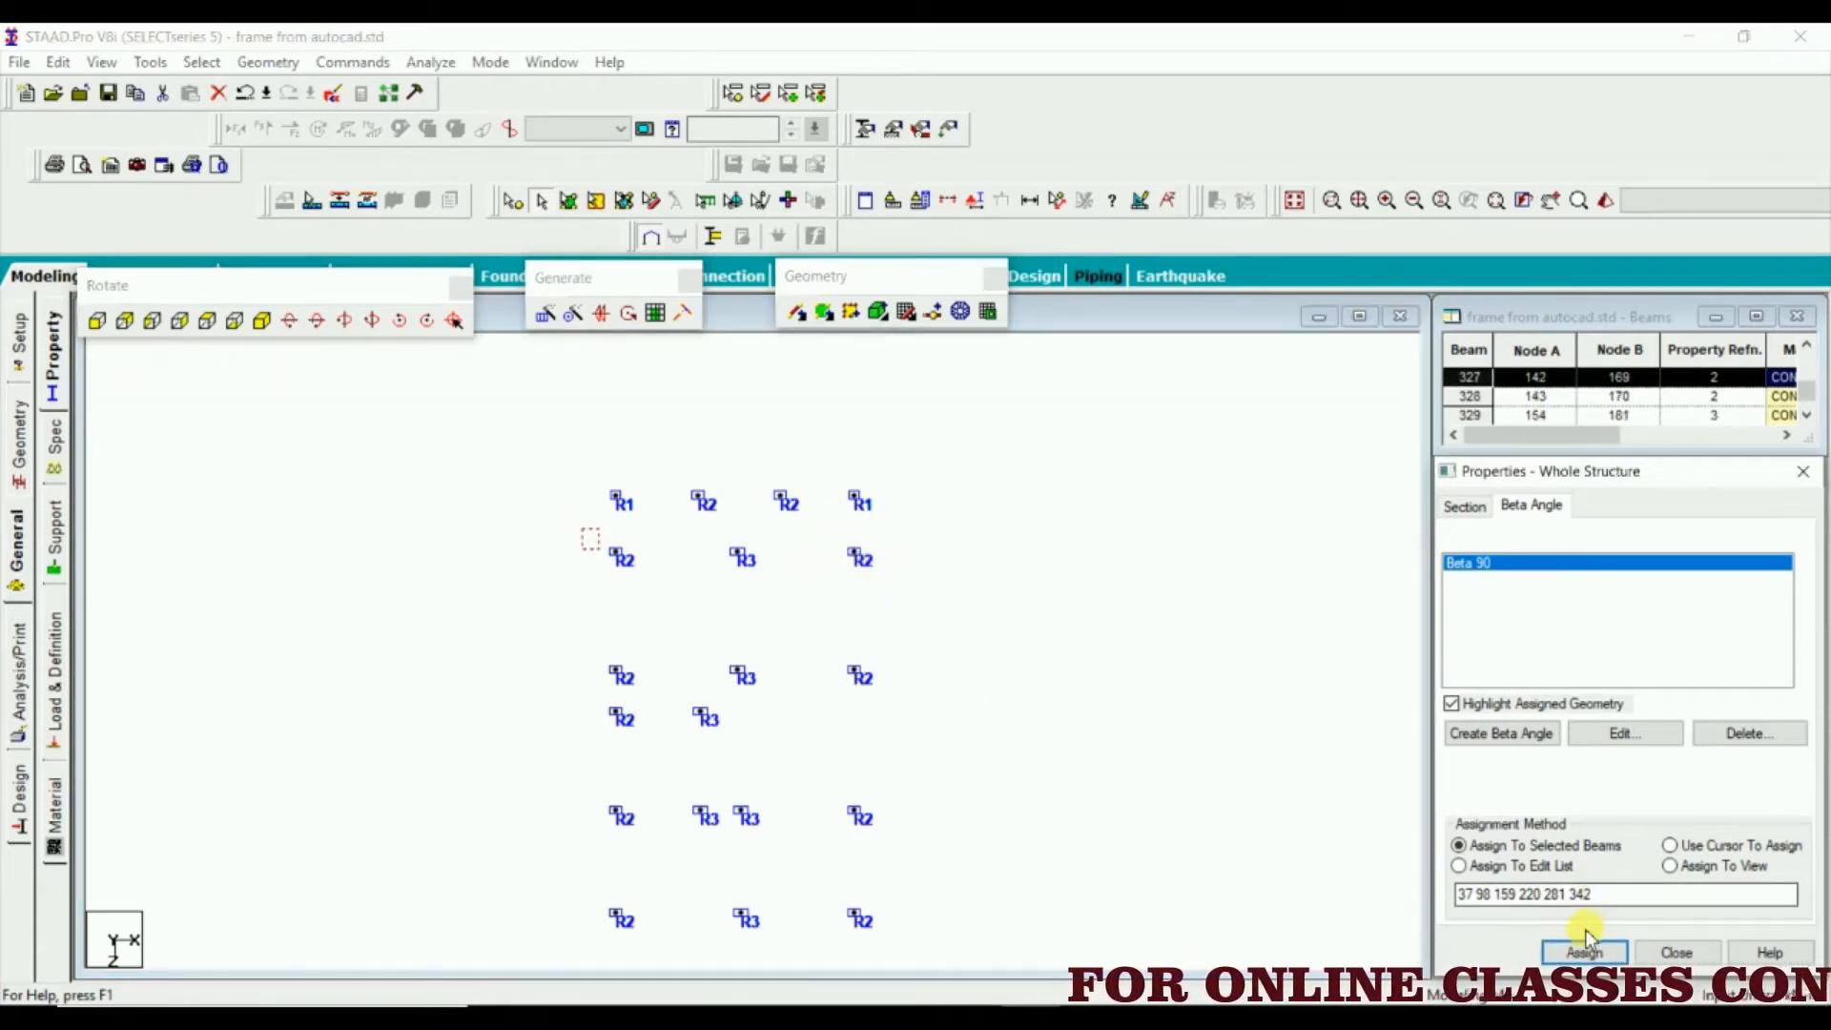
click(1664, 784)
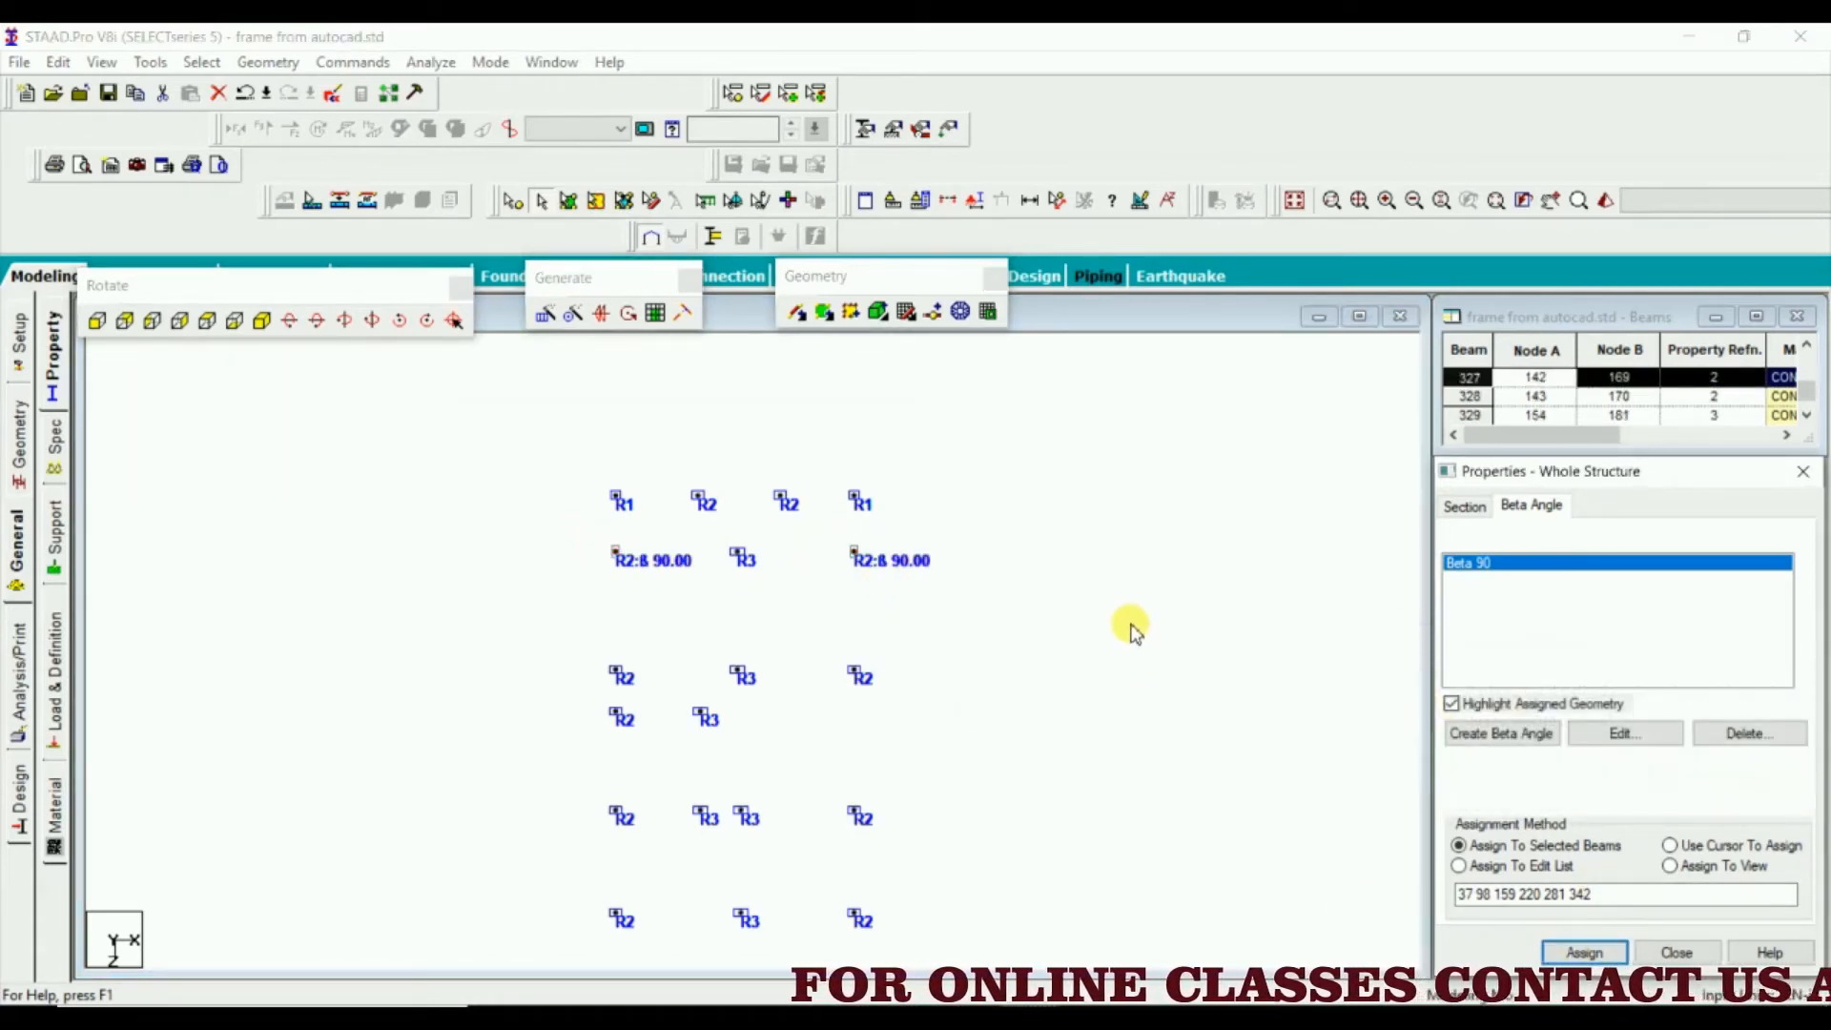
click(747, 675)
scroll(585, 716, up, 4)
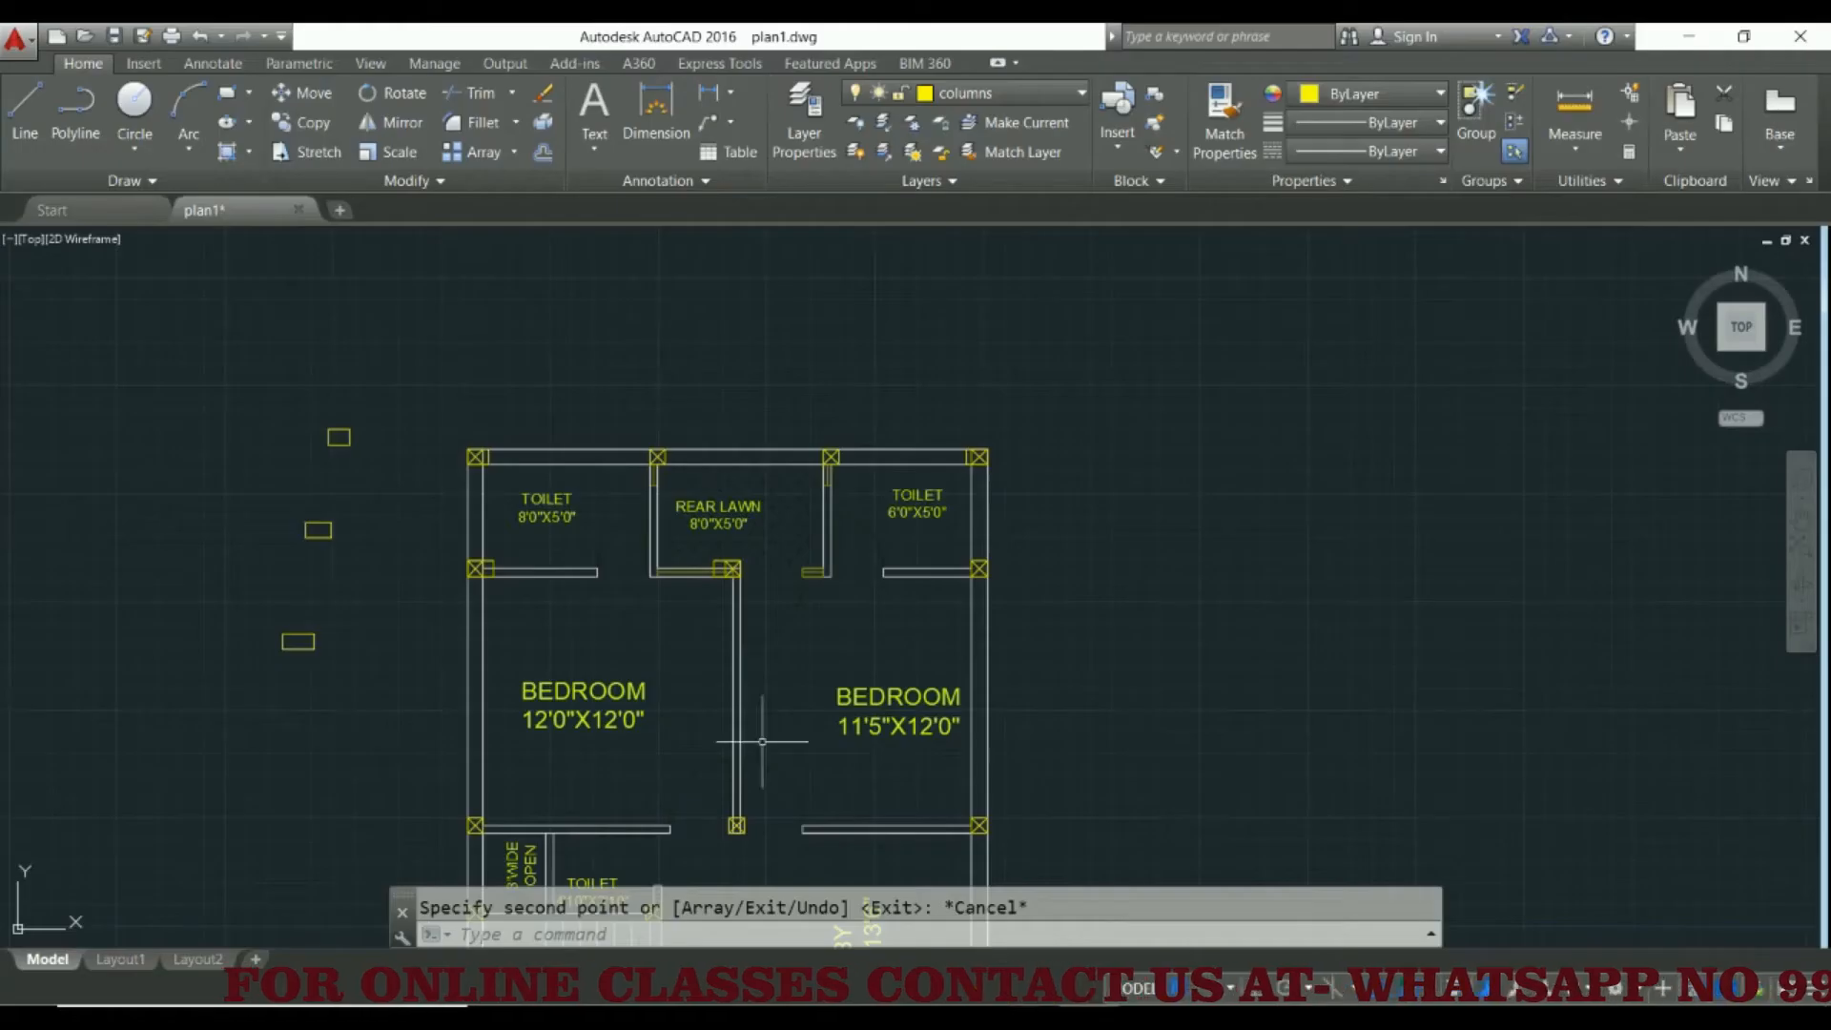
Switch to AutoCAD and begin copying the middle sample rectangle from its lower-left corner
scroll(485, 527, up, 5)
scroll(485, 527, up, 2)
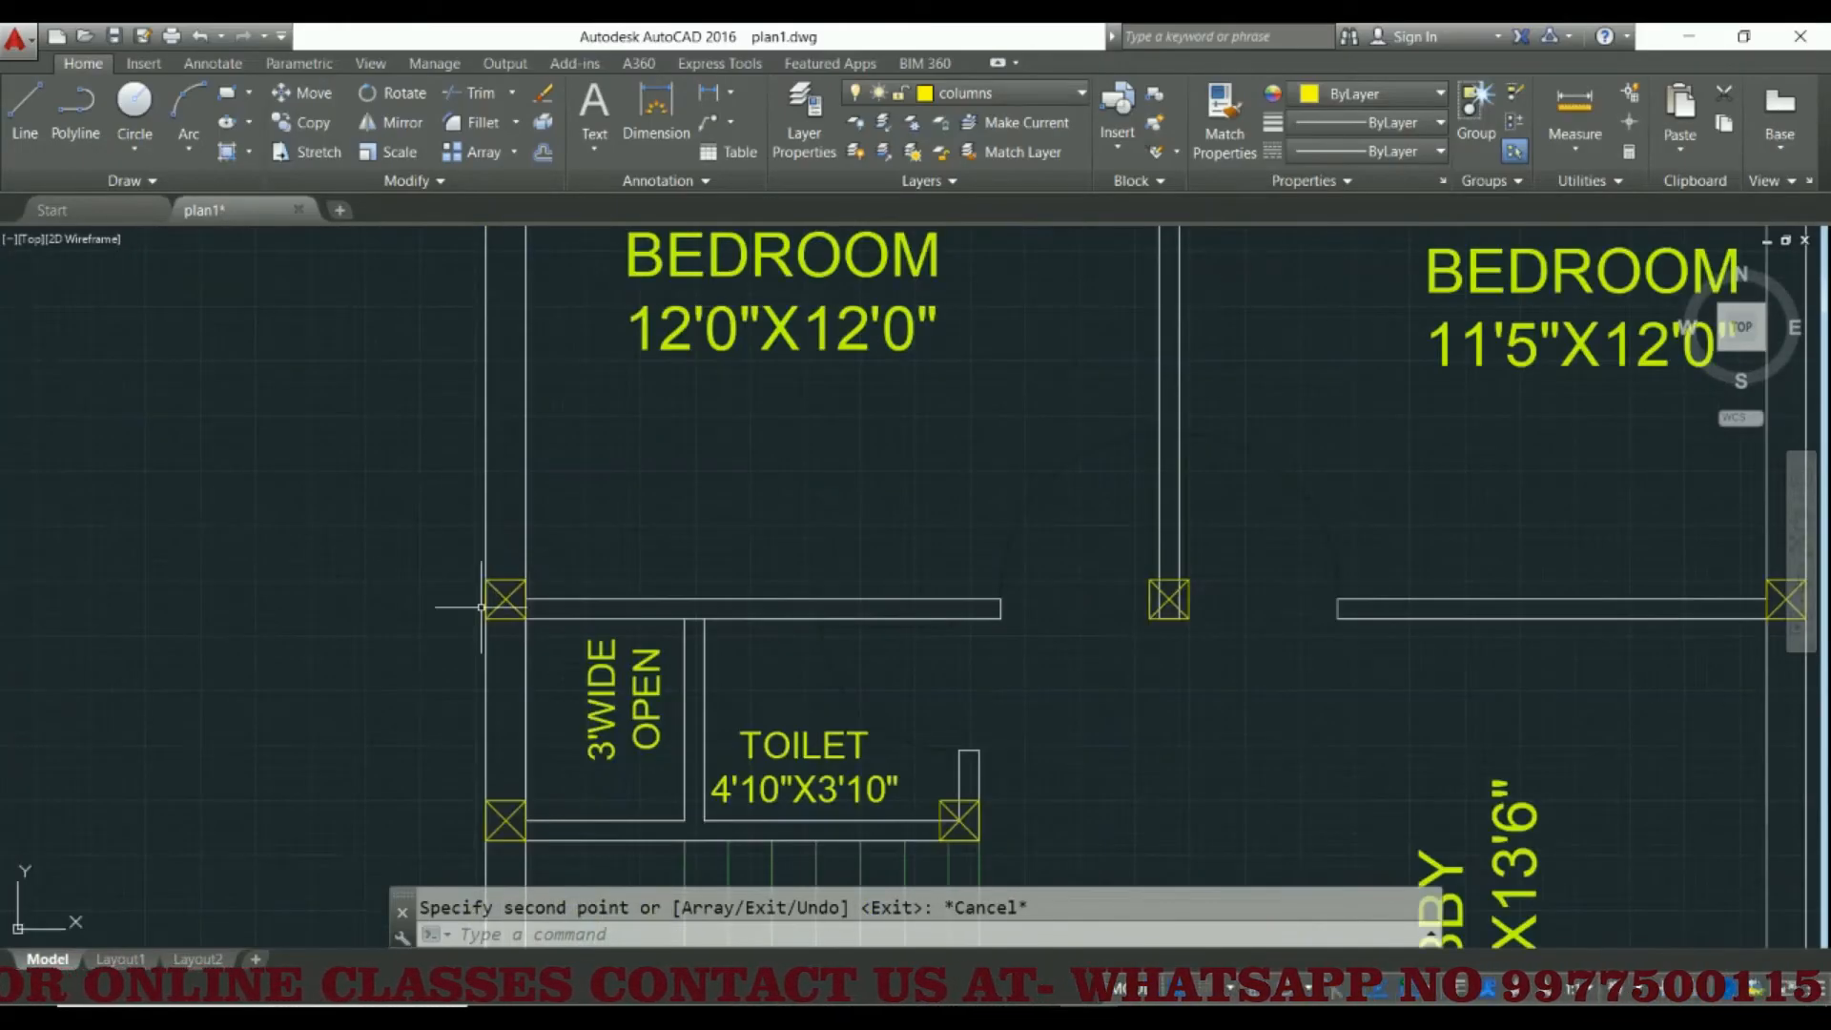
scroll(522, 617, down, 4)
click(336, 295)
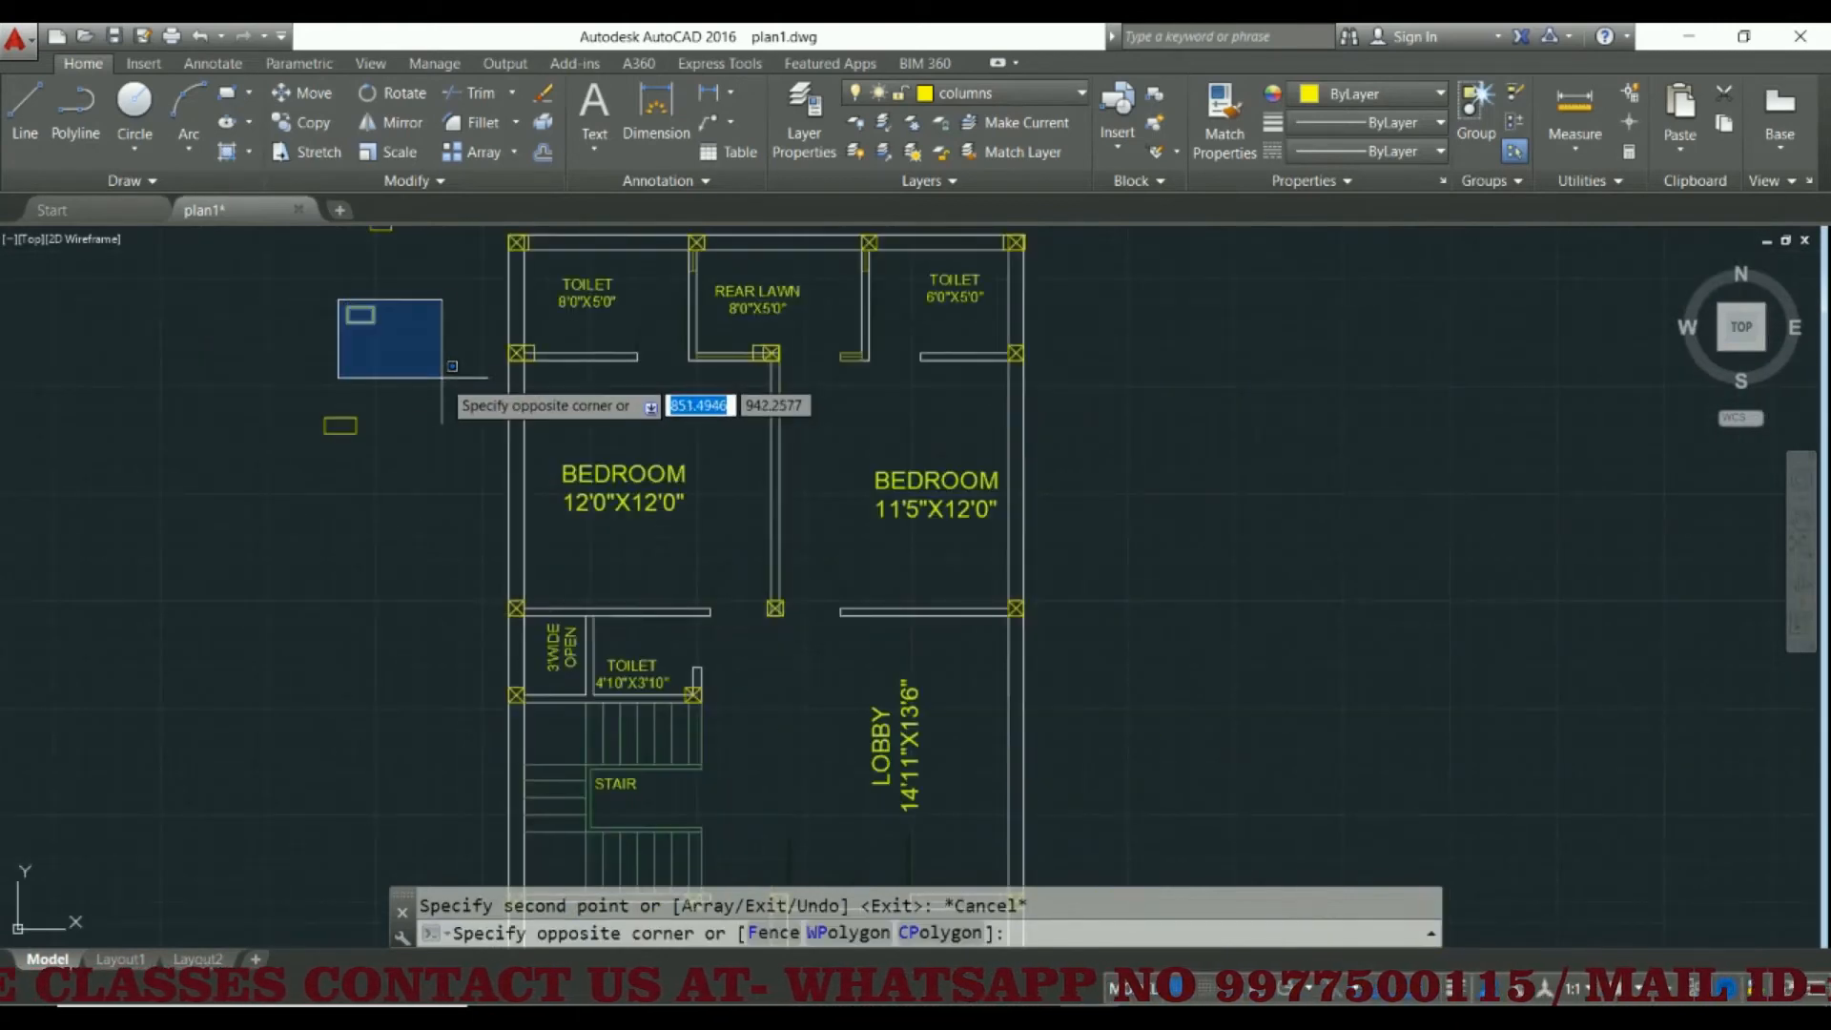
click(449, 372)
click(319, 133)
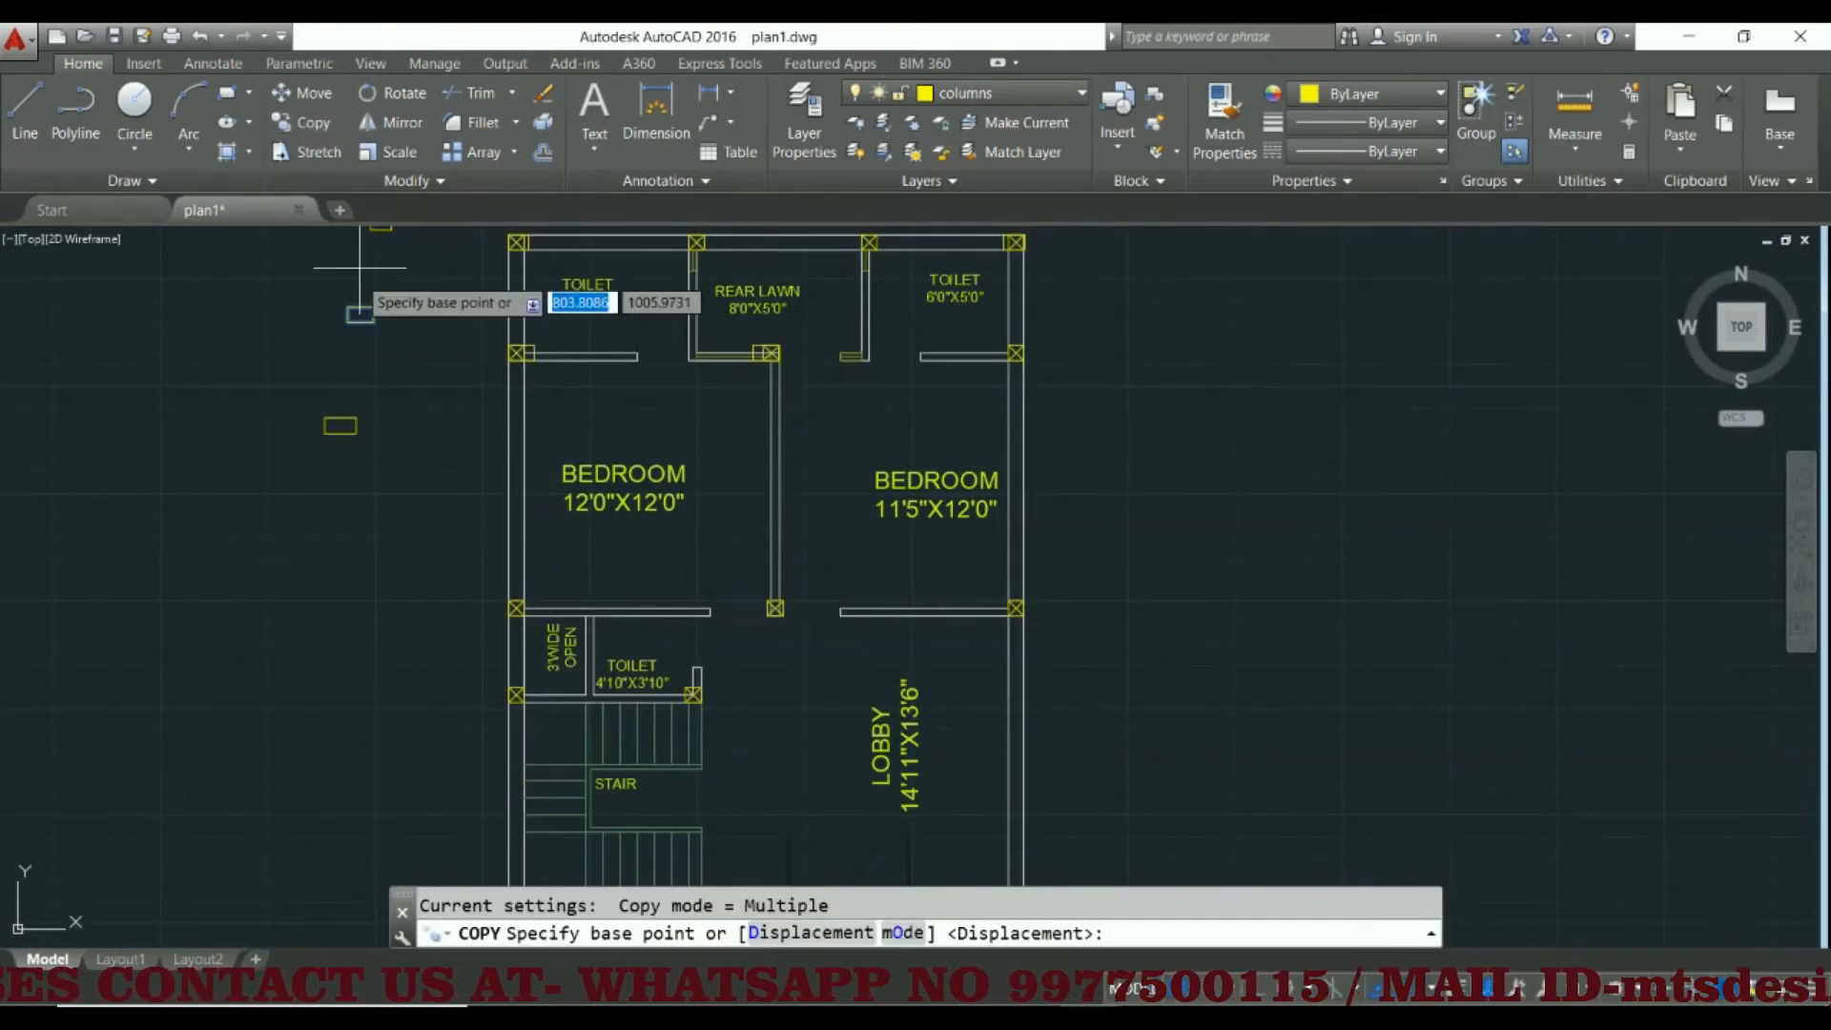
click(360, 316)
Try the rectangle on the outer-wall column by the 3' wide open area, and place a copy on the column between the bedrooms and lobby
scroll(512, 609, up, 5)
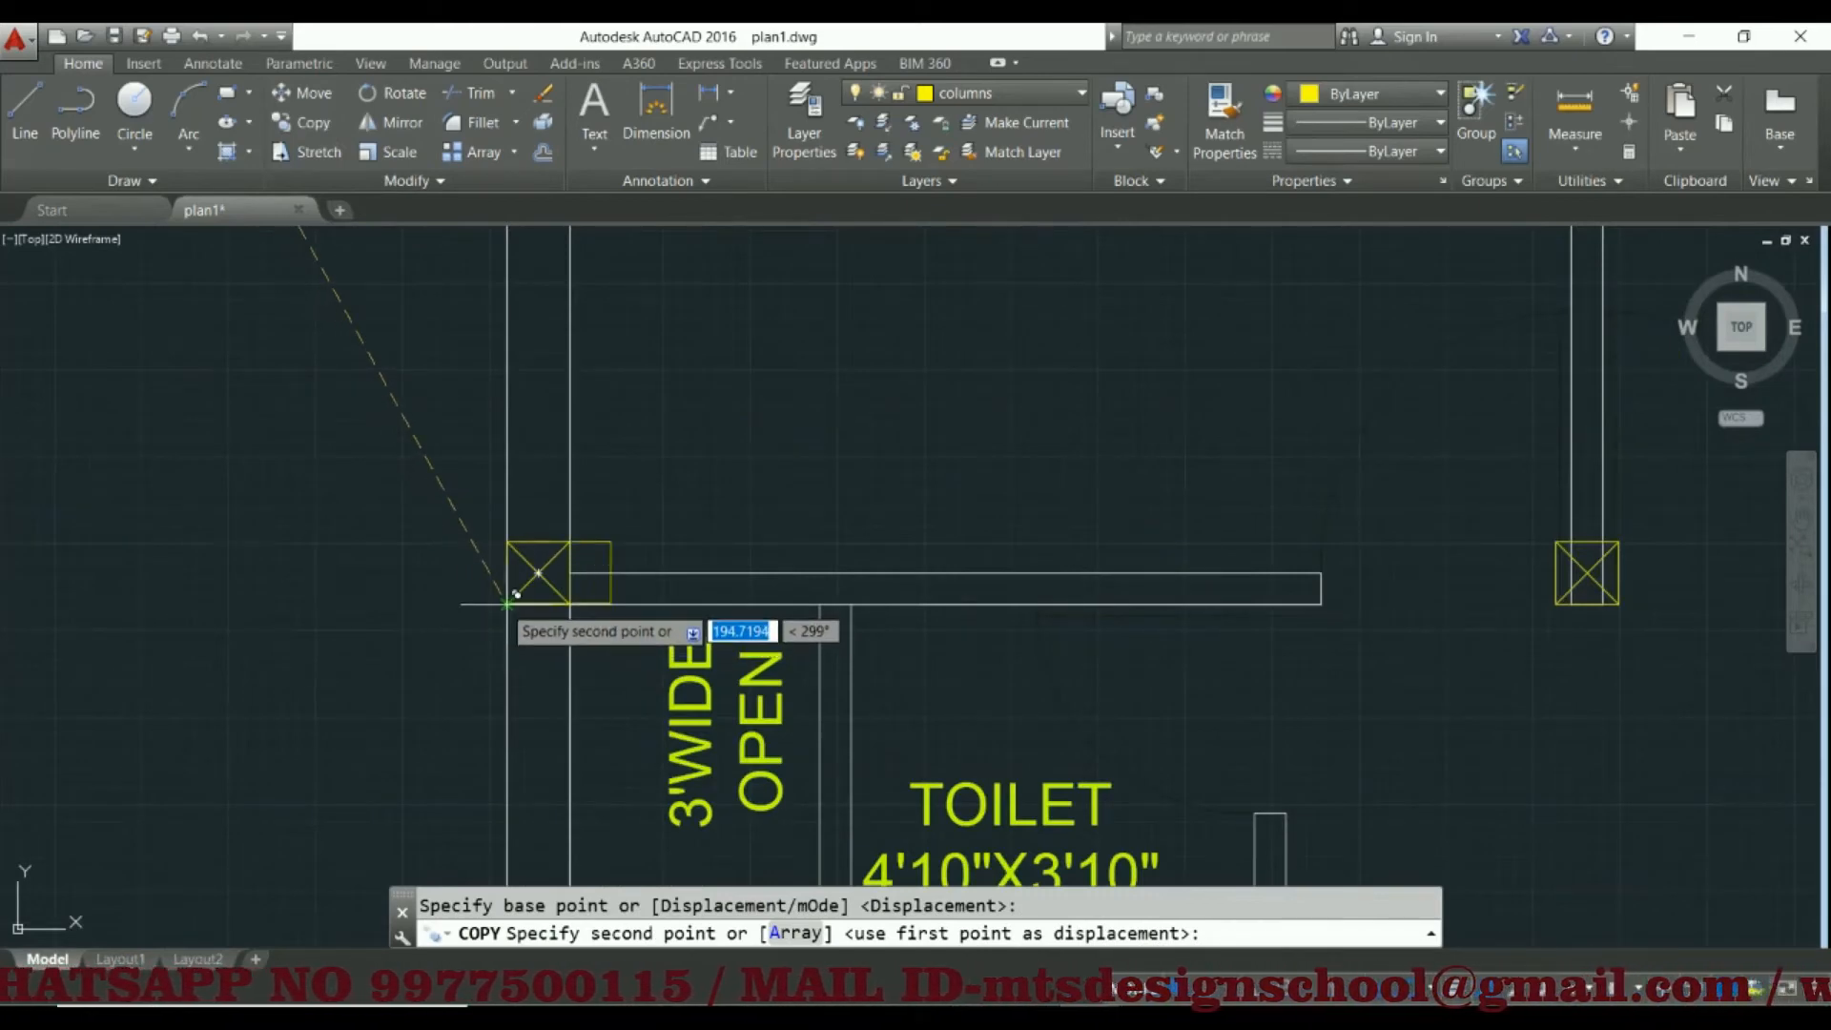
scroll(515, 593, down, 3)
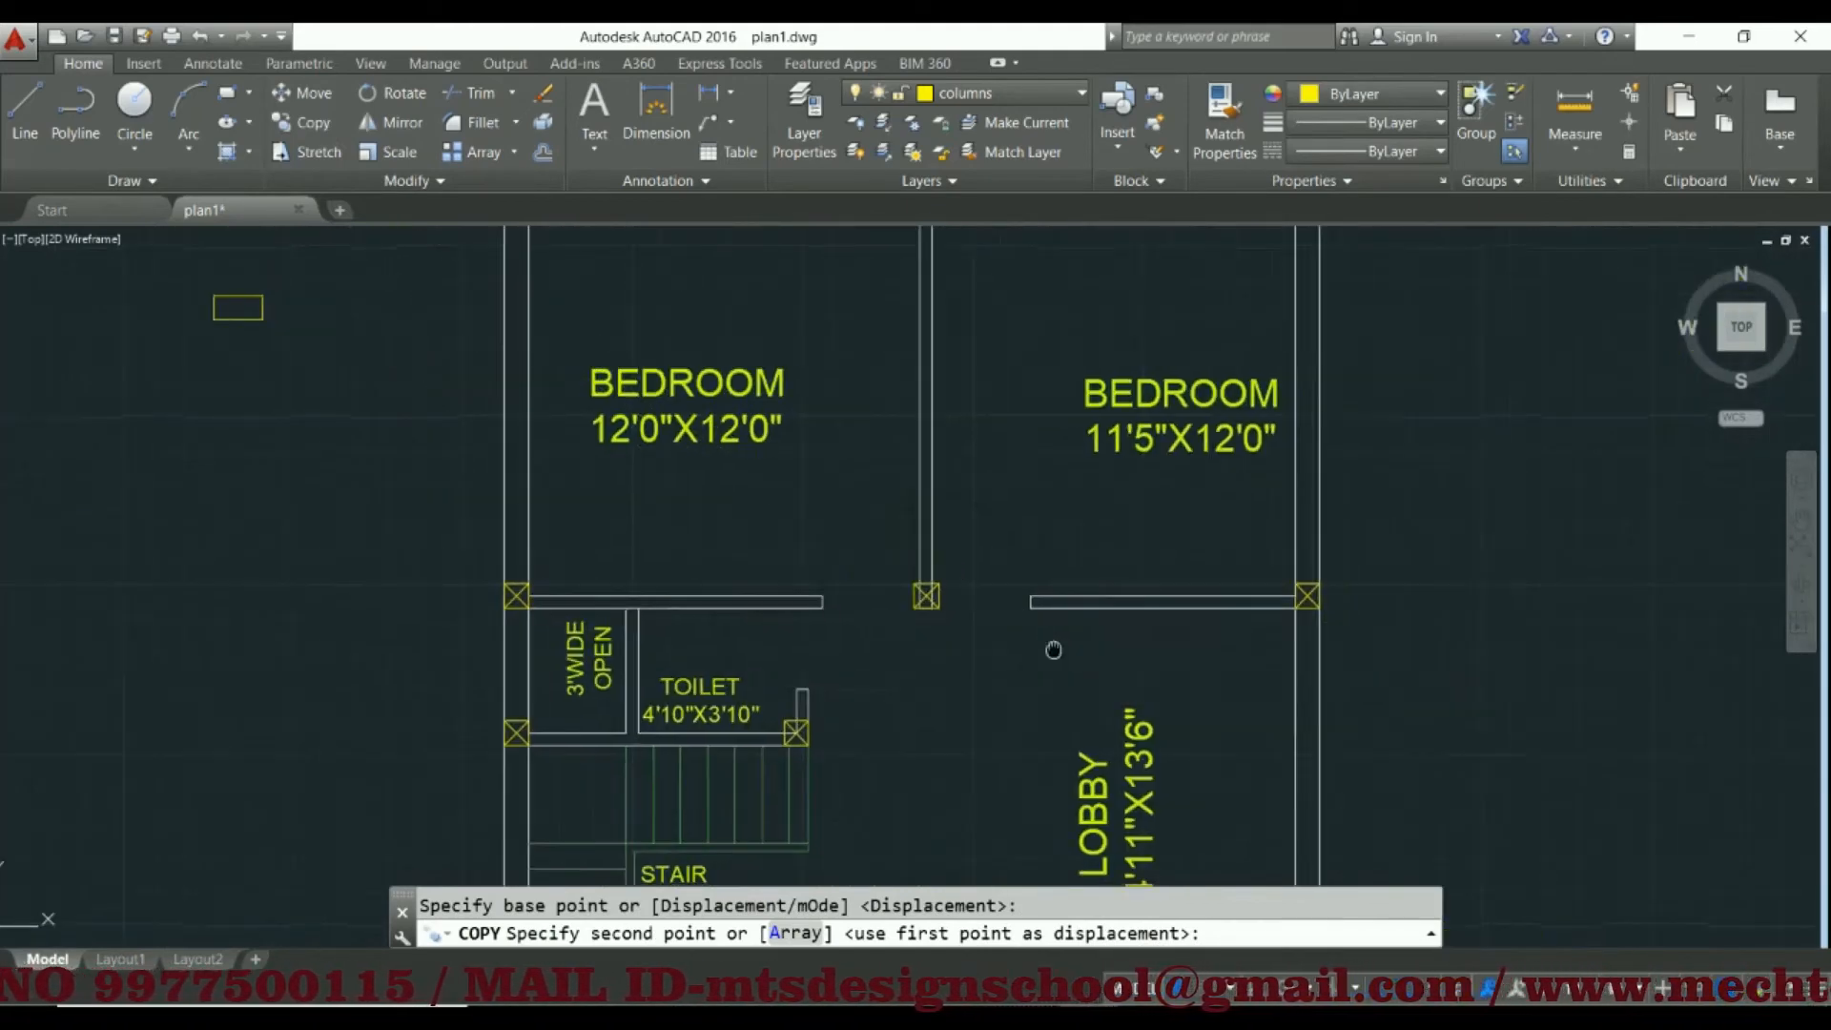
scroll(630, 589, up, 3)
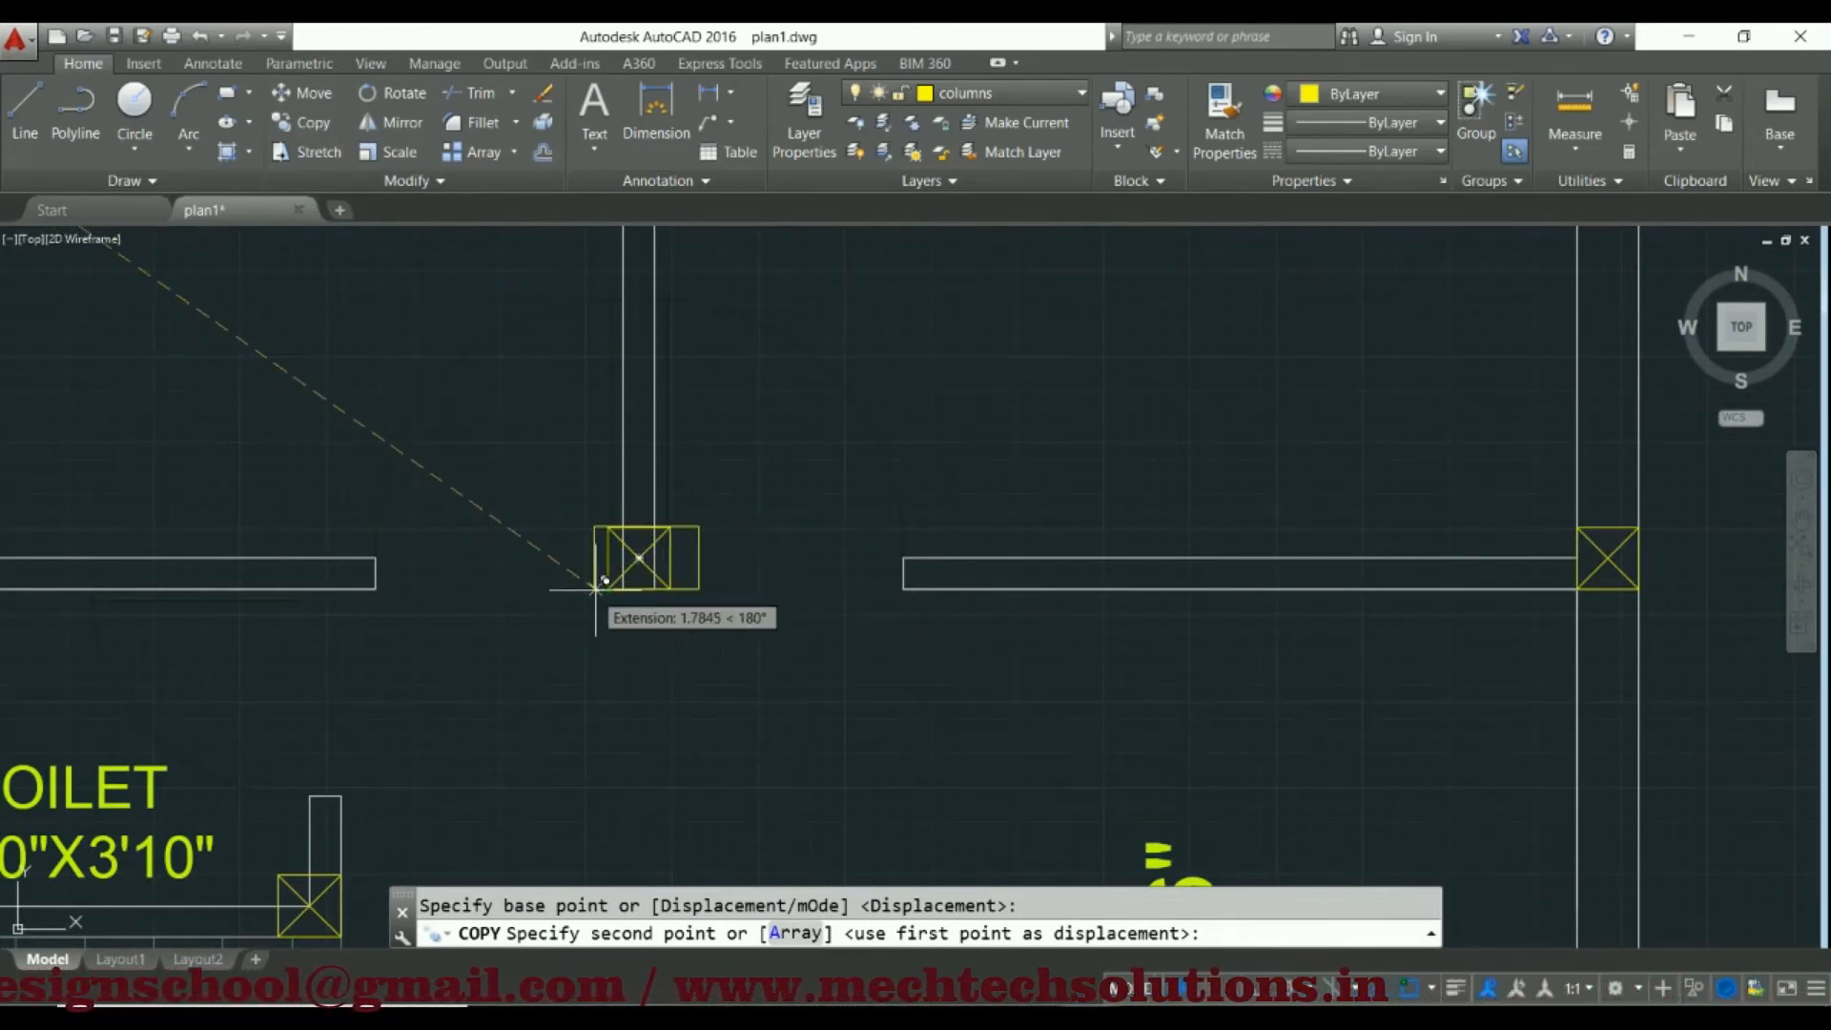
click(586, 589)
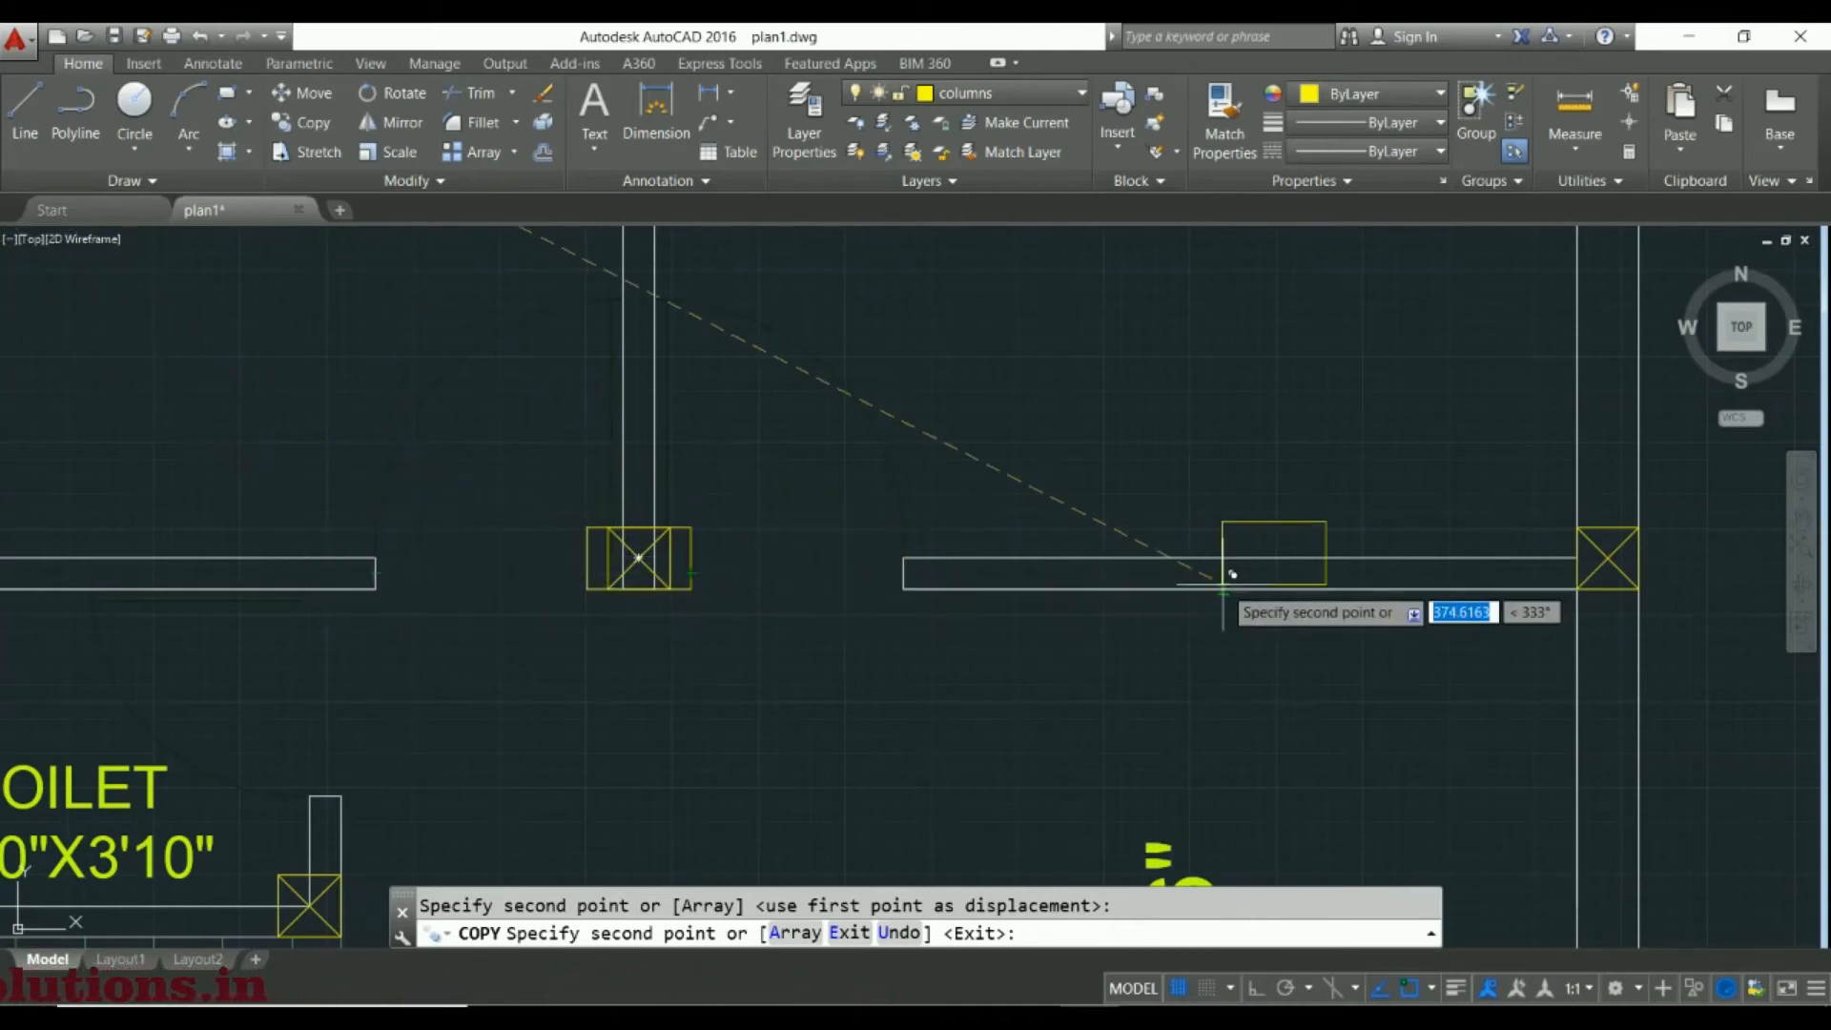
Try the rectangle's fit on the outer-wall column between the 11'5"X12'0" bedroom and the lobby, and end the copying
middle_drag(1213, 589, 635, 574)
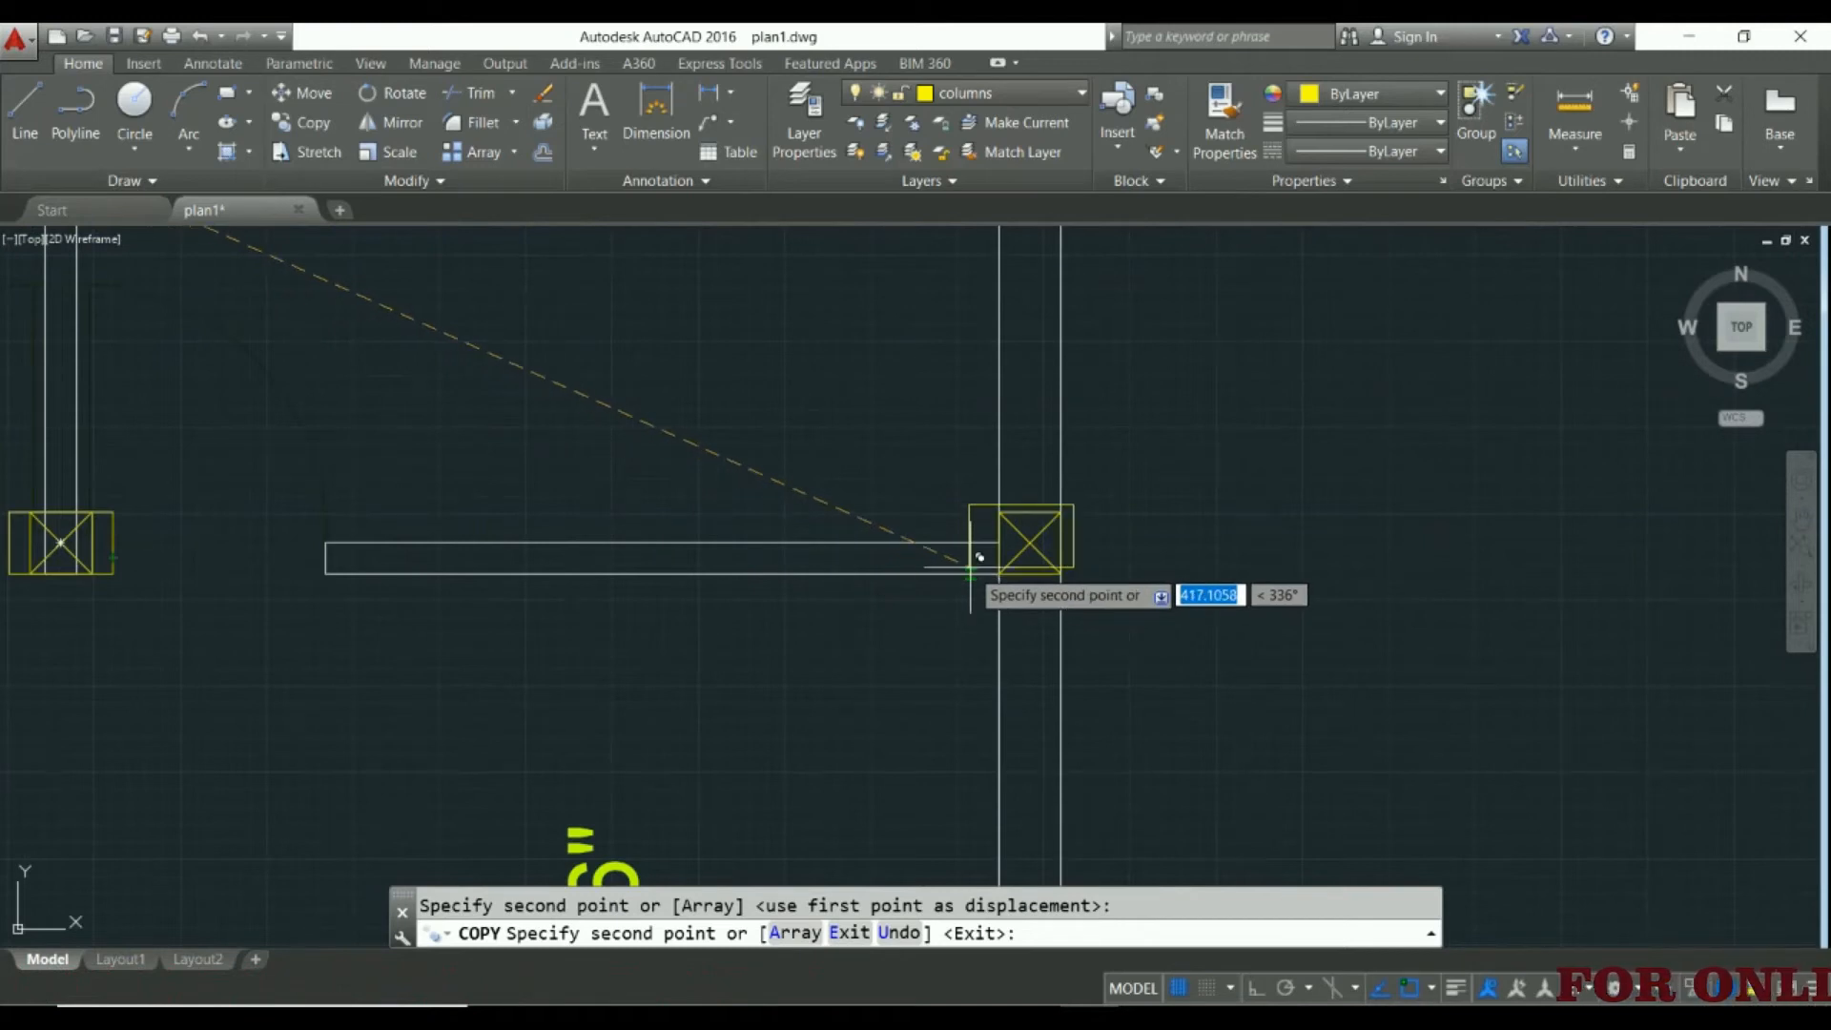
scroll(959, 570, down, 8)
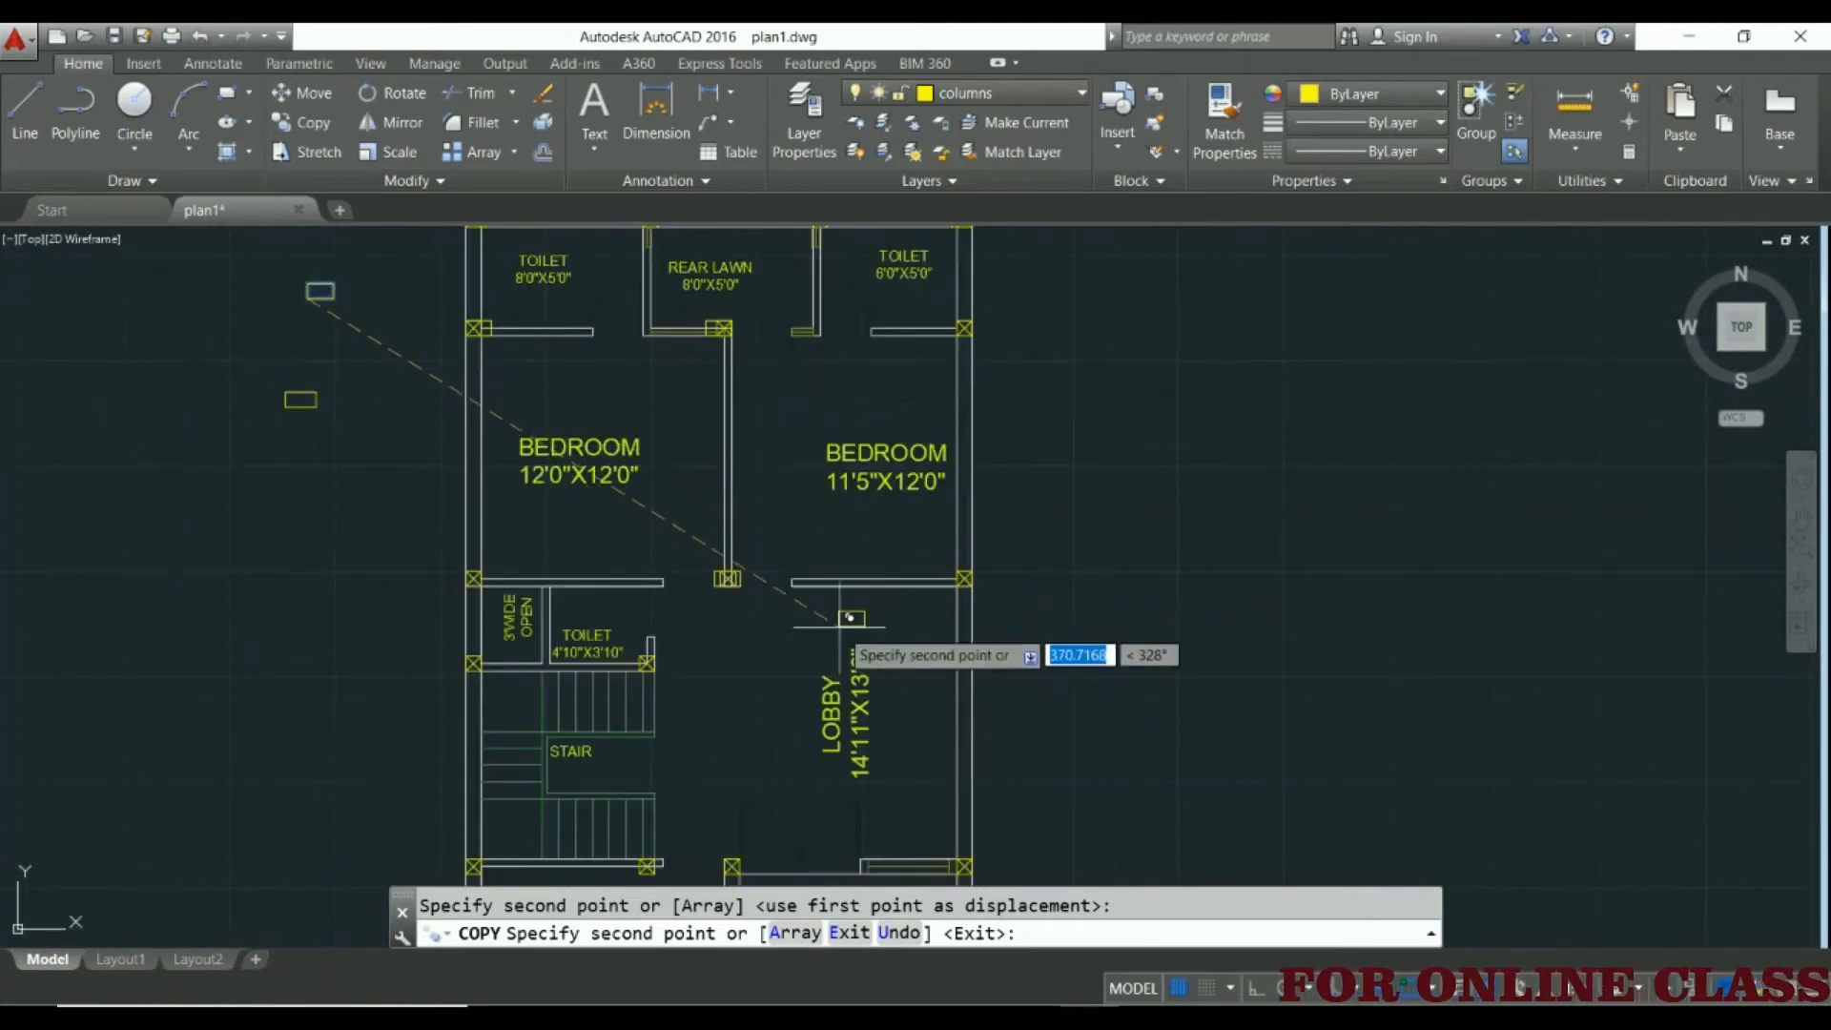
key(Escape)
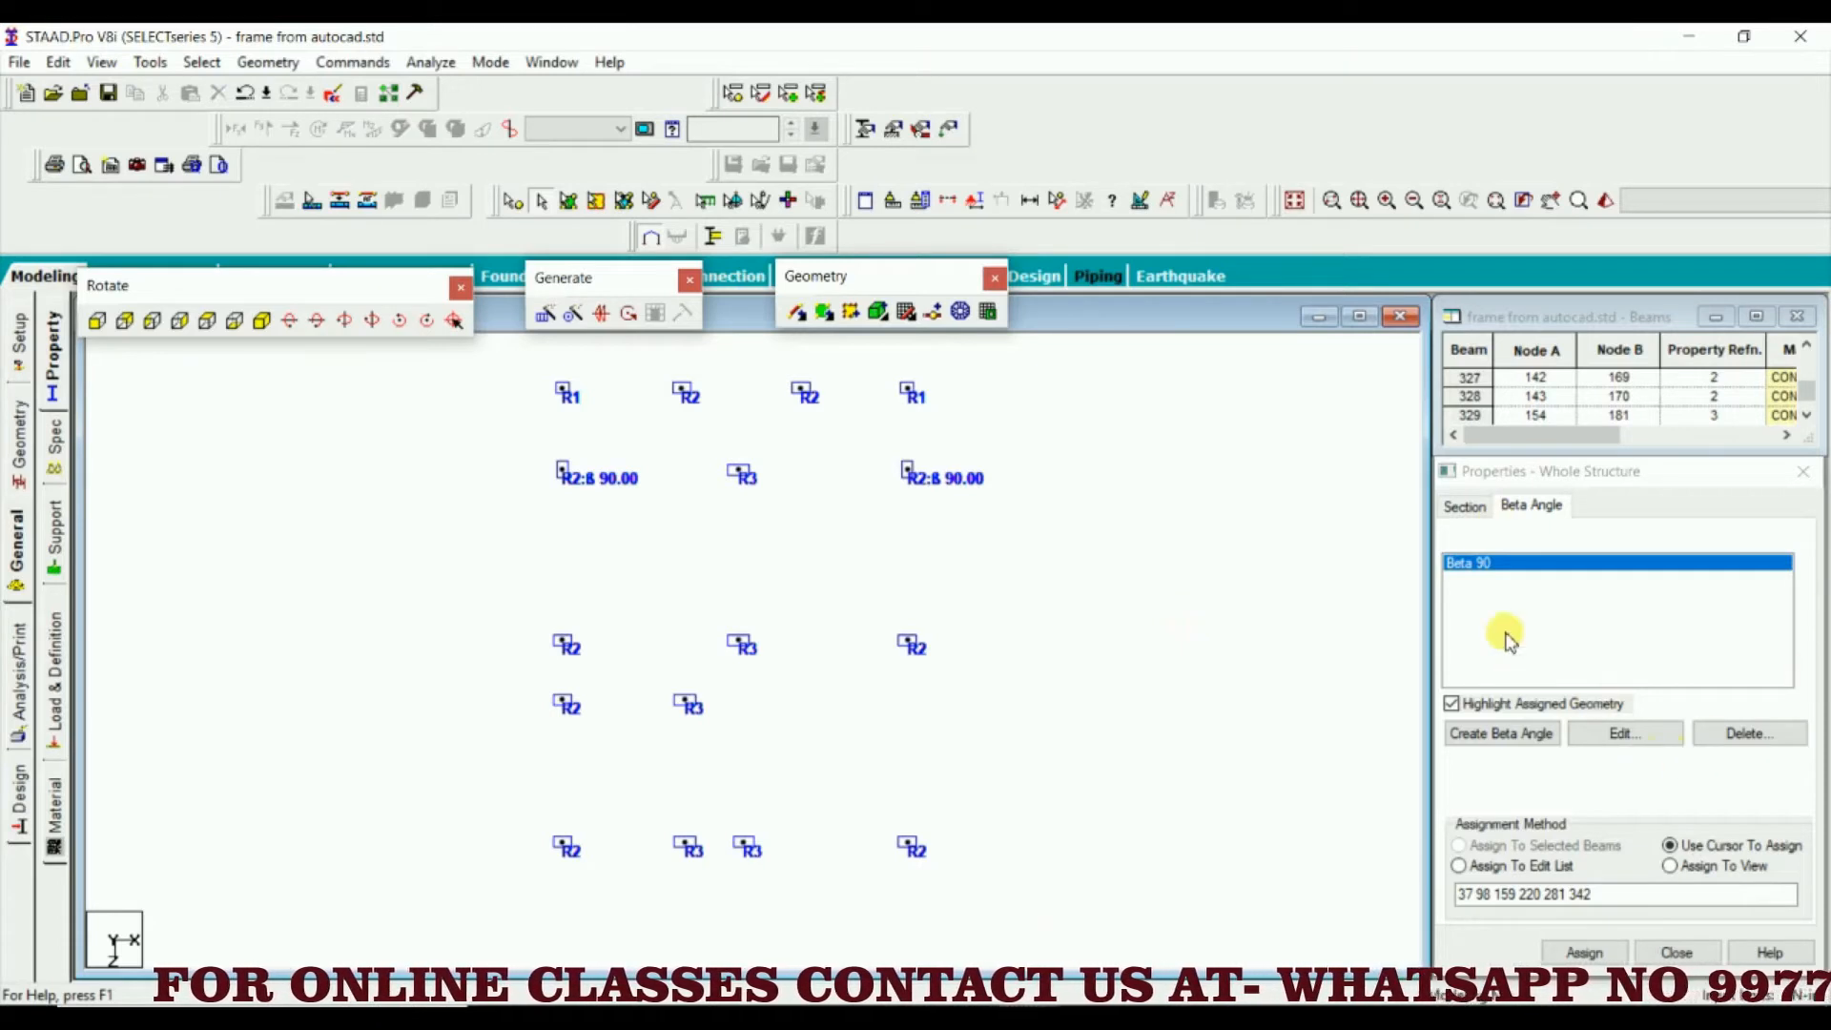
Switch to STAAD.Pro and assign Beta 90 to the R2, R3 and R2 columns in the third row from the rear
drag(548, 629, 485, 656)
click(1583, 953)
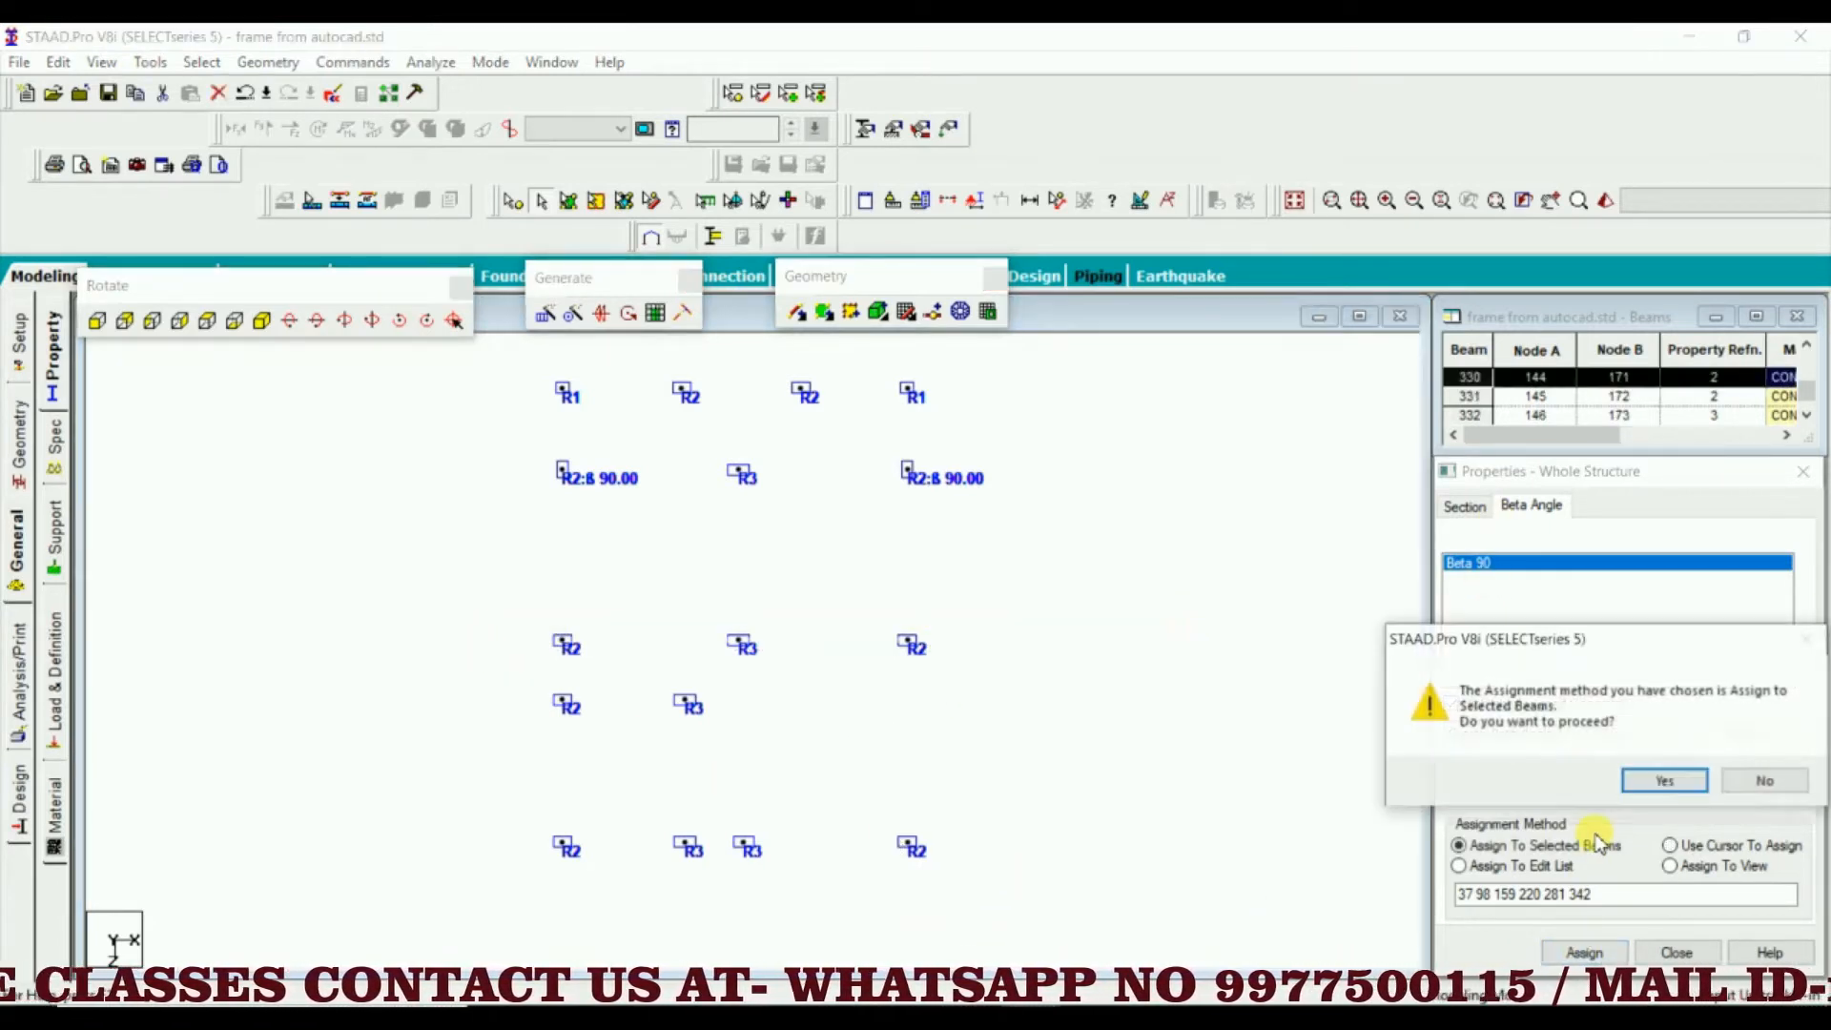
click(1661, 780)
scroll(625, 705, down, 1)
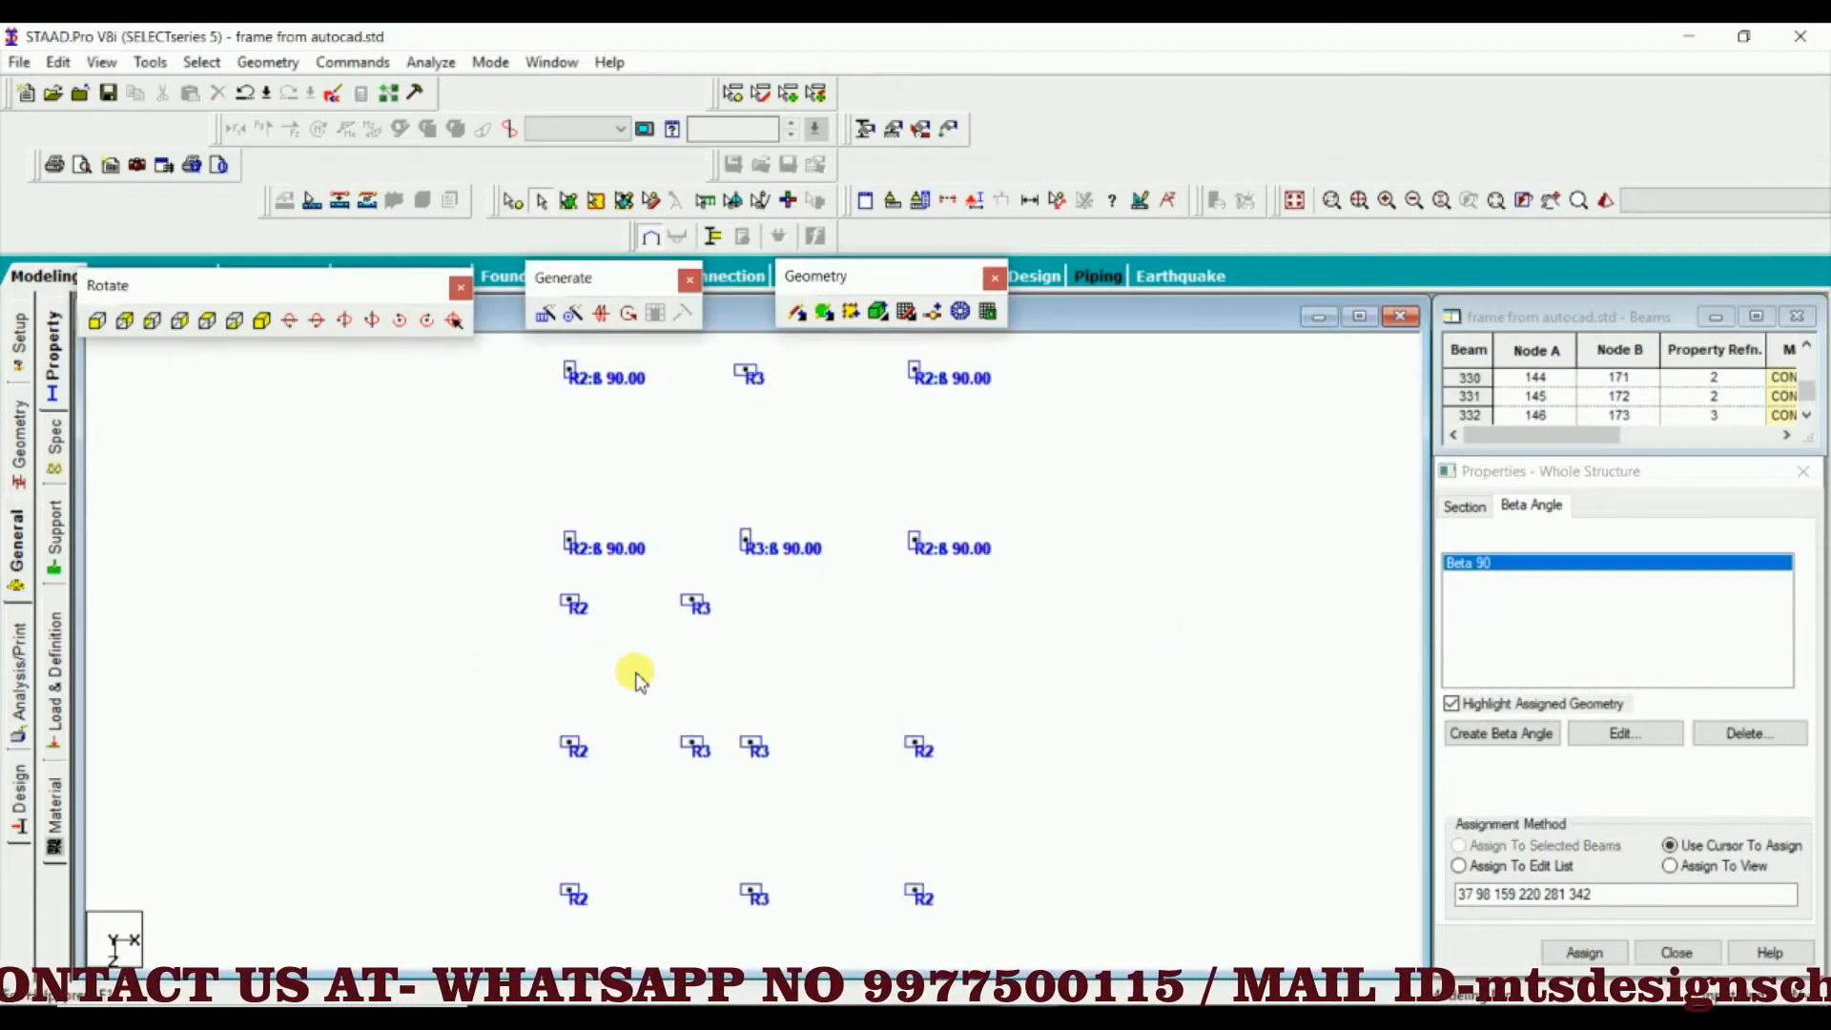
middle_drag(635, 674, 650, 676)
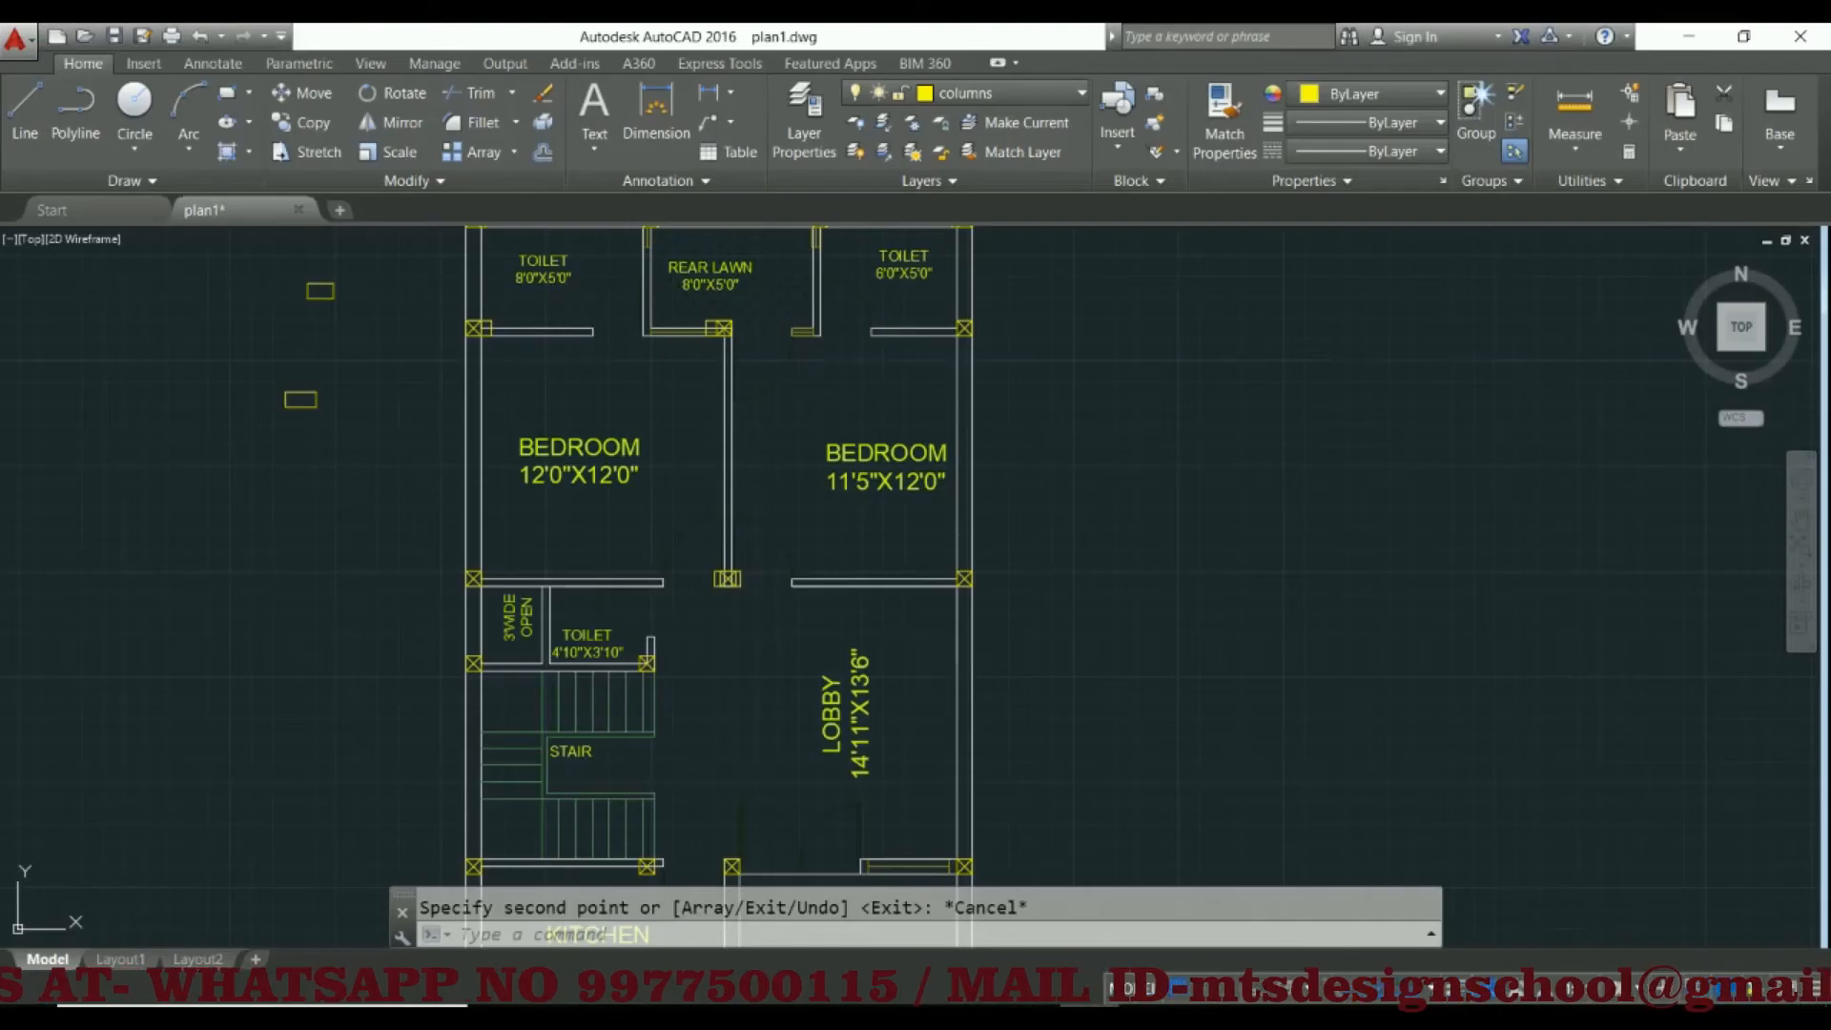
Switch to AutoCAD, check the columns between the 4'10"X3'10" toilet and stair, and restart copying the middle sample rectangle from its lower-left corner
middle_drag(658, 710, 740, 556)
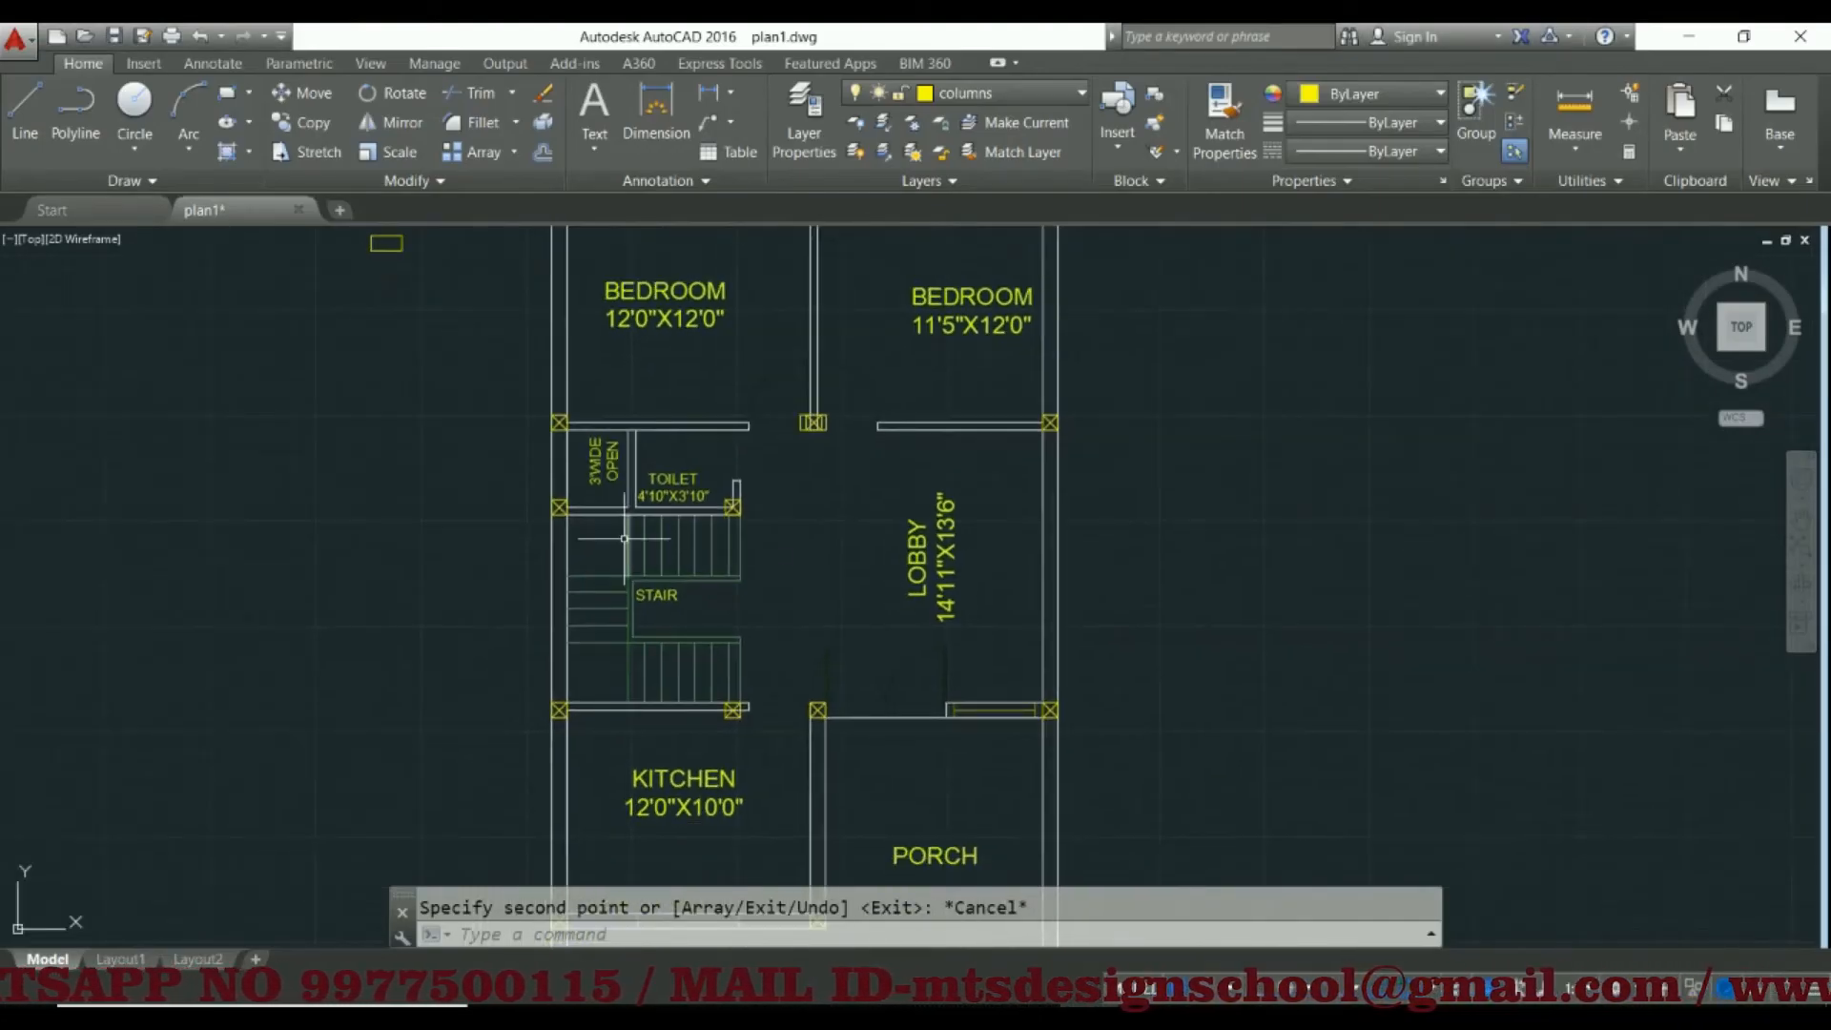
scroll(548, 520, up, 3)
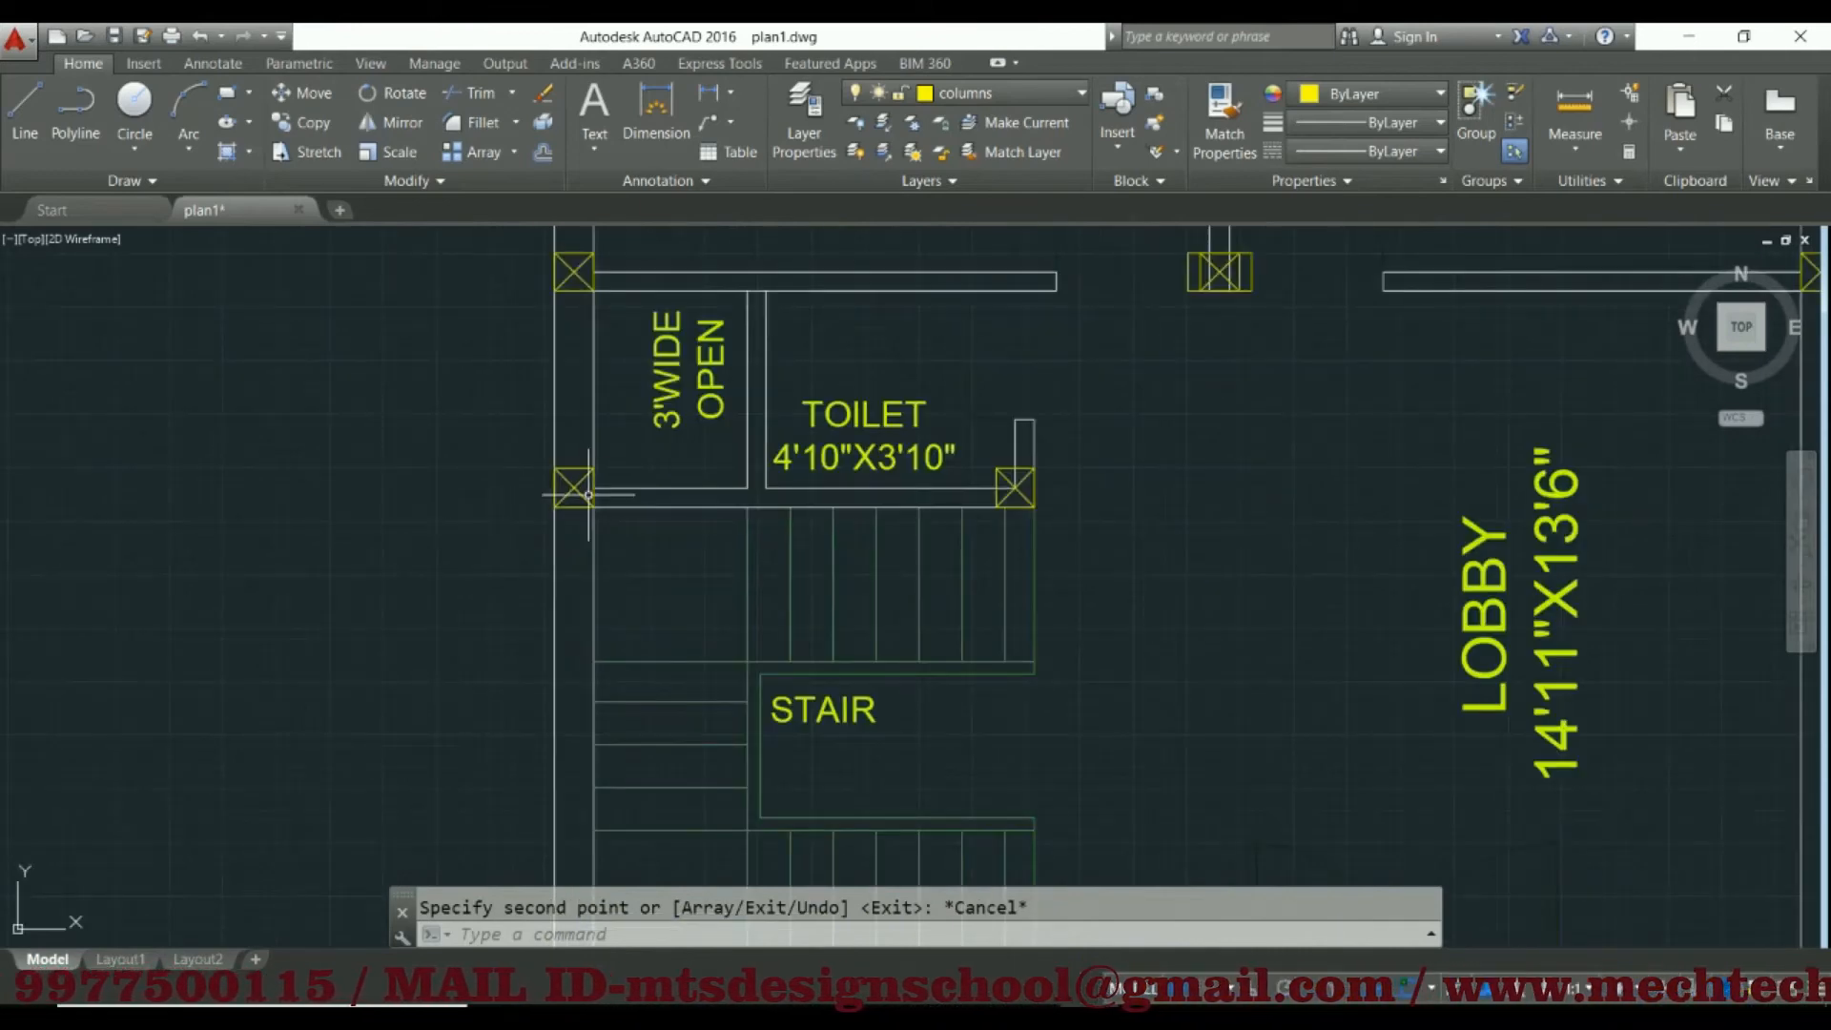
middle_drag(681, 420, 666, 494)
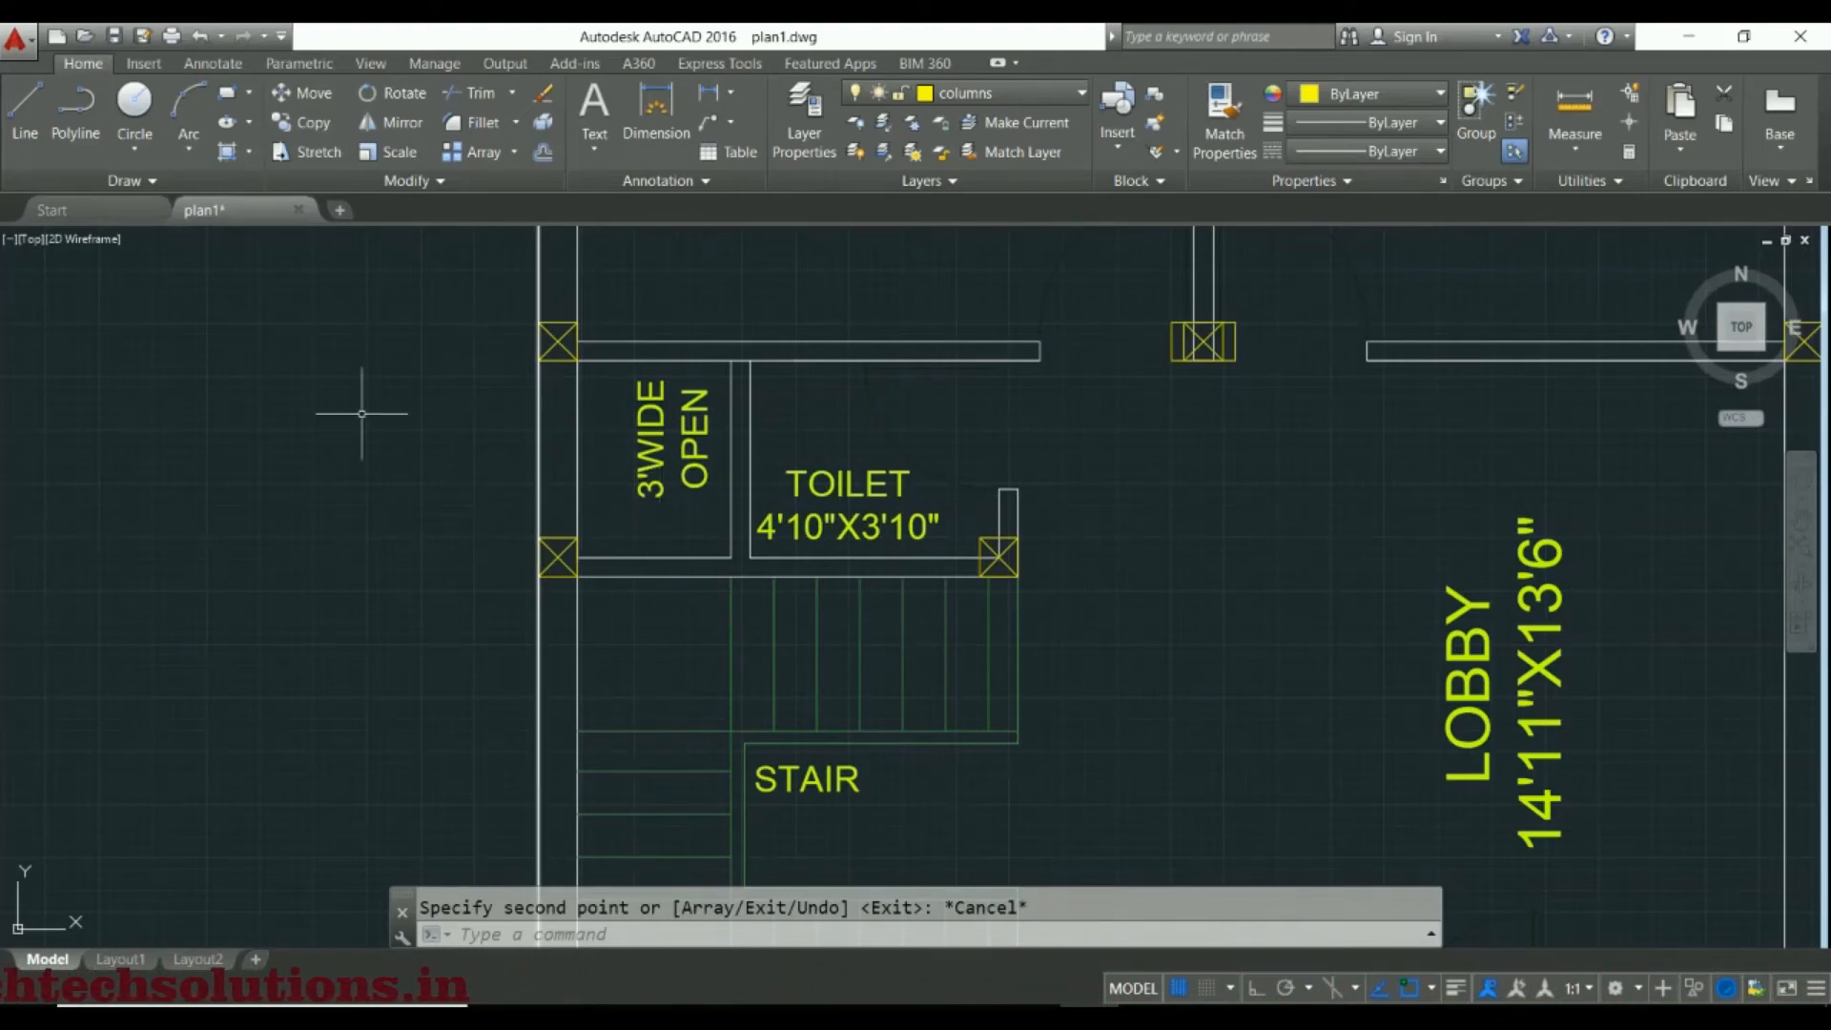
scroll(503, 654, down, 5)
click(392, 301)
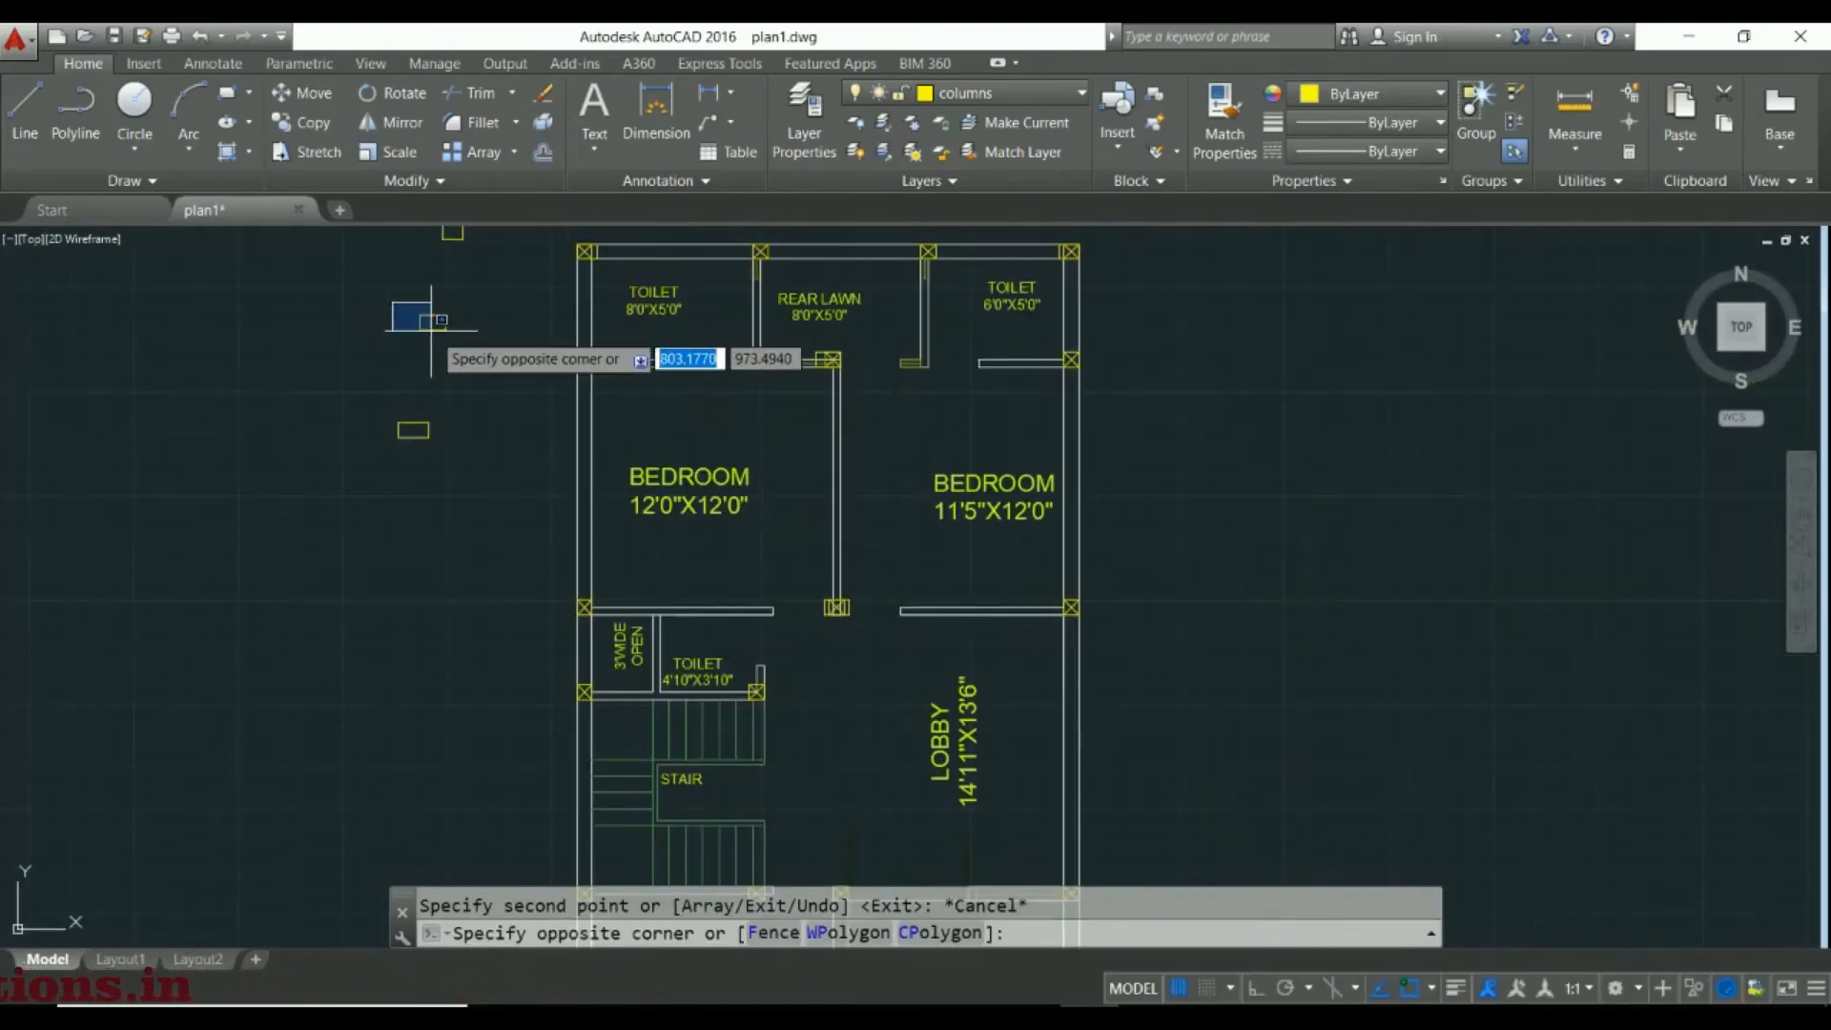
click(459, 345)
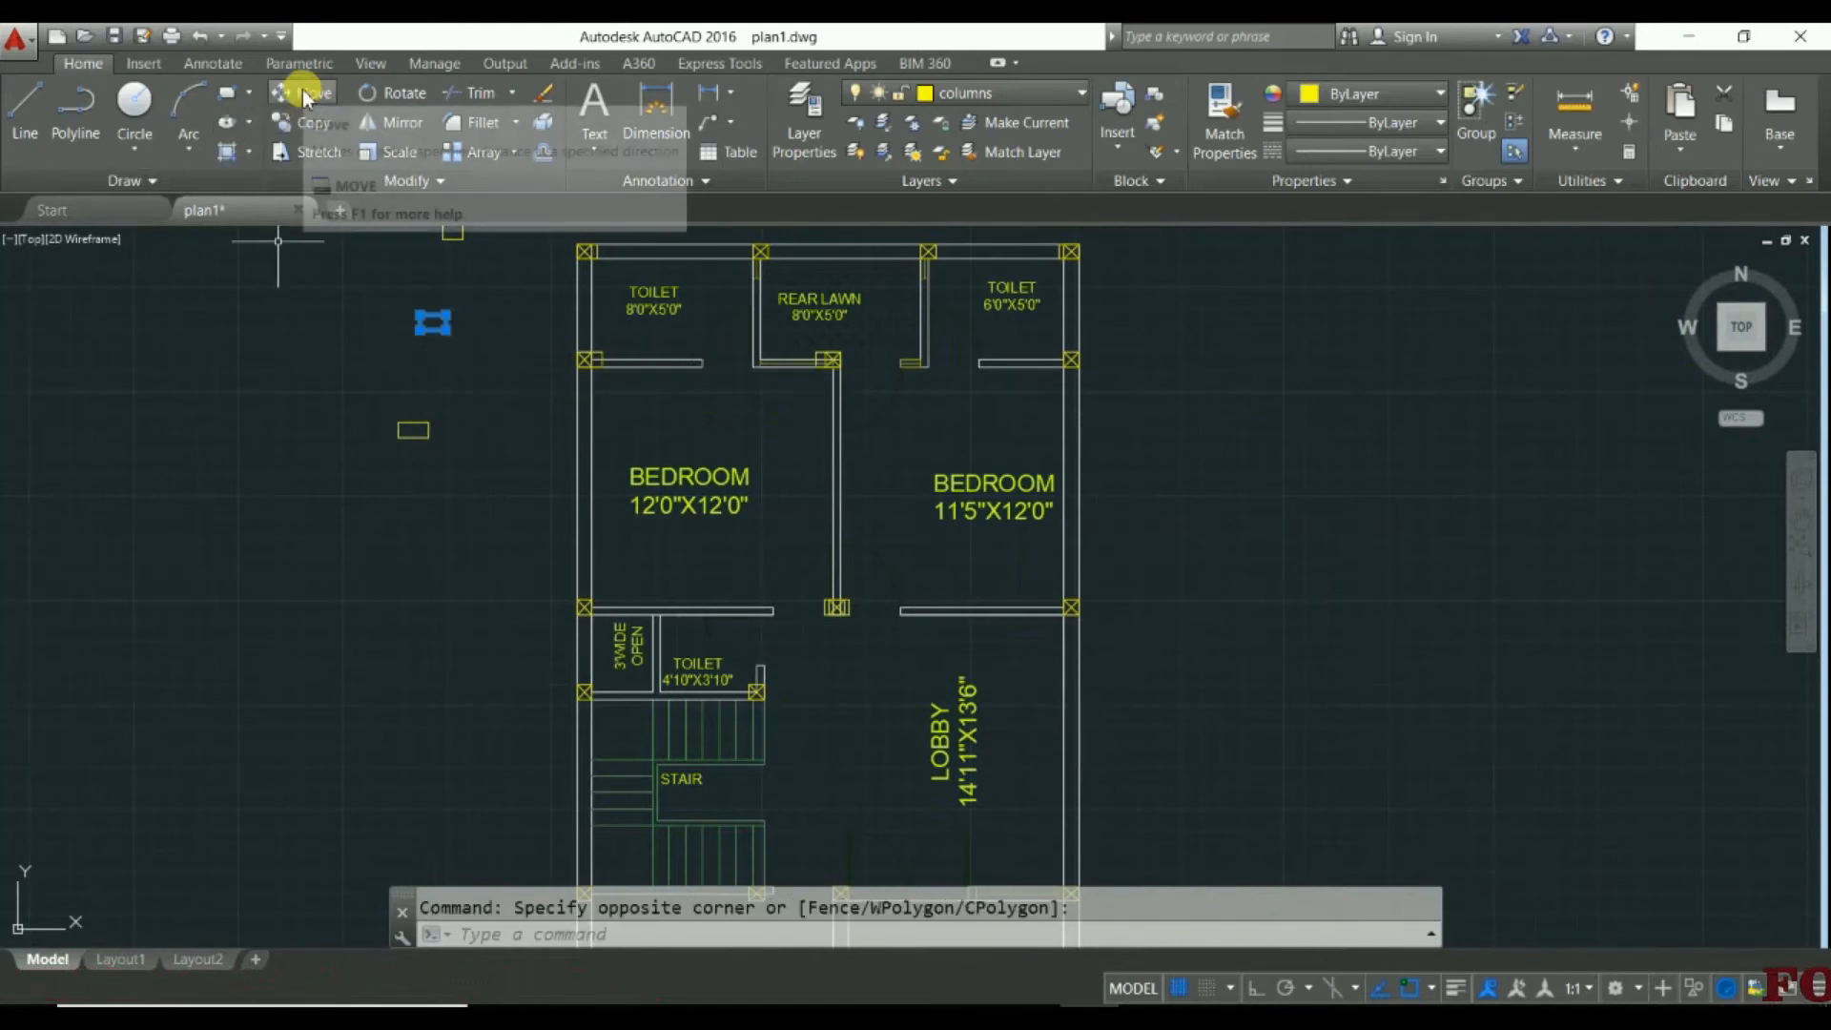
click(295, 121)
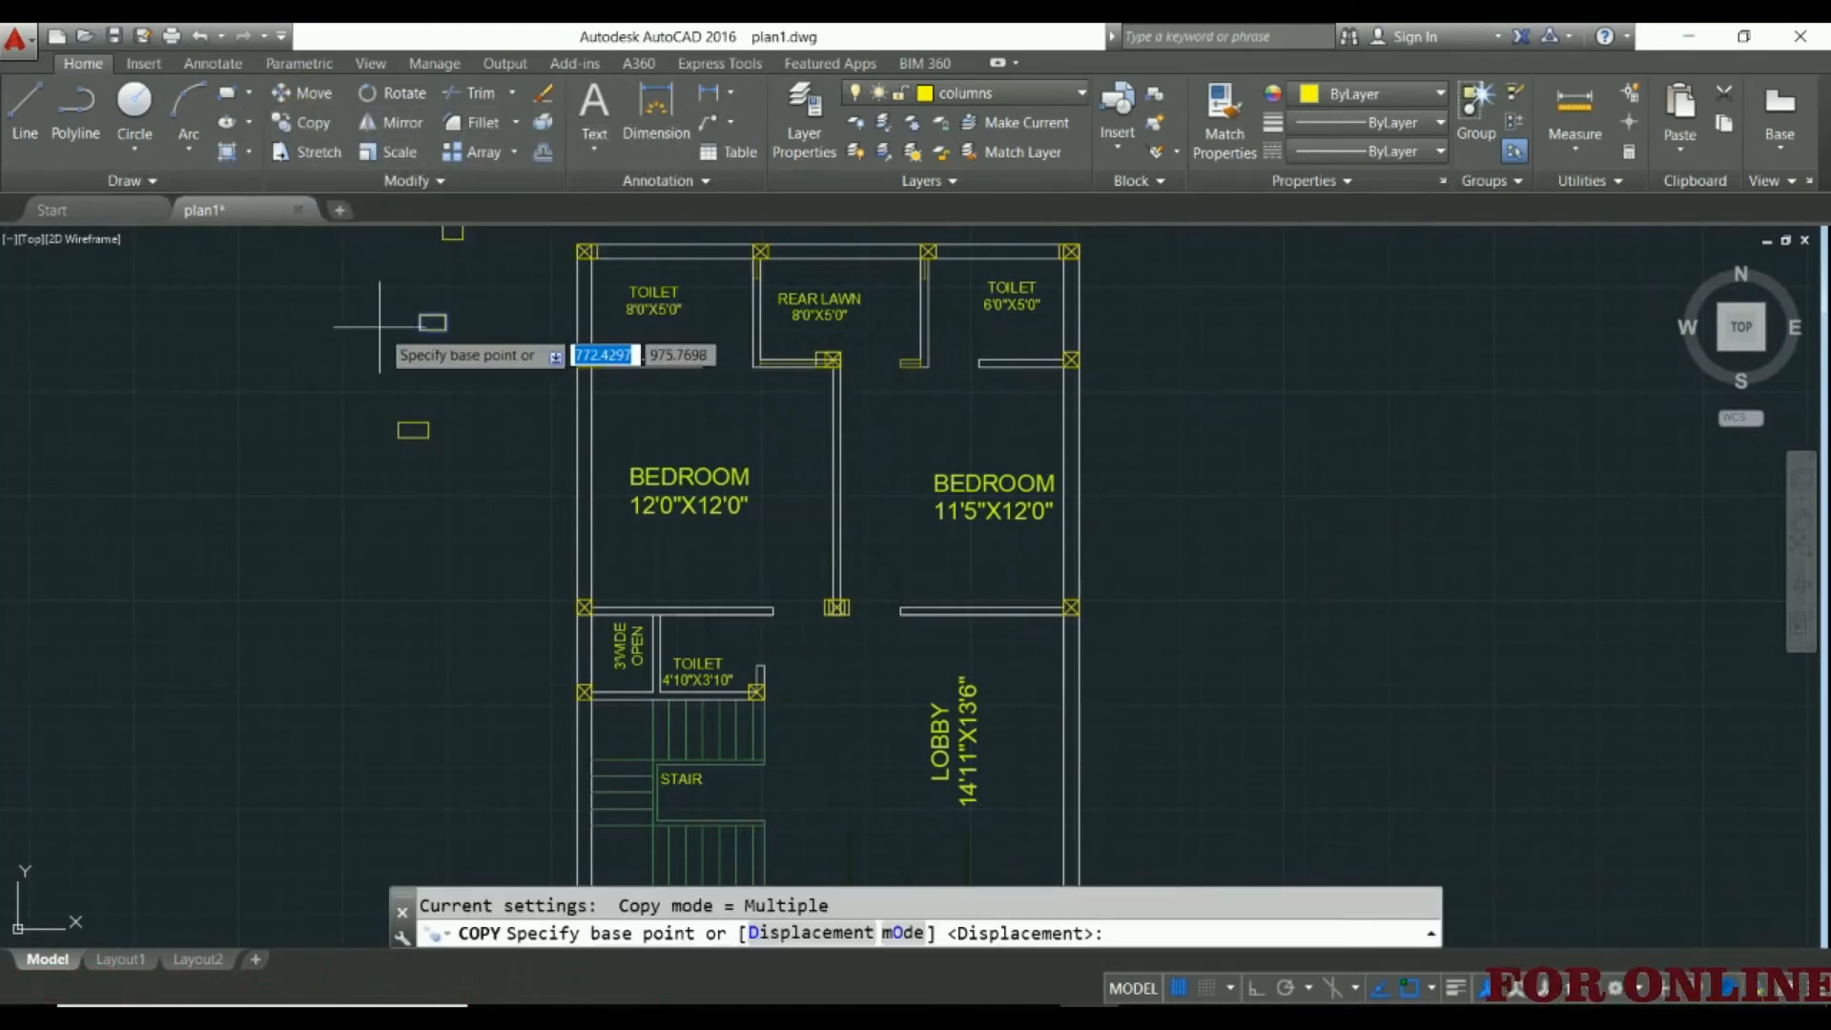
click(432, 323)
Place a copy on the outer-wall column between the 3' wide open area and stair, and try its fit on the toilet's lobby-side column
scroll(535, 699, up, 5)
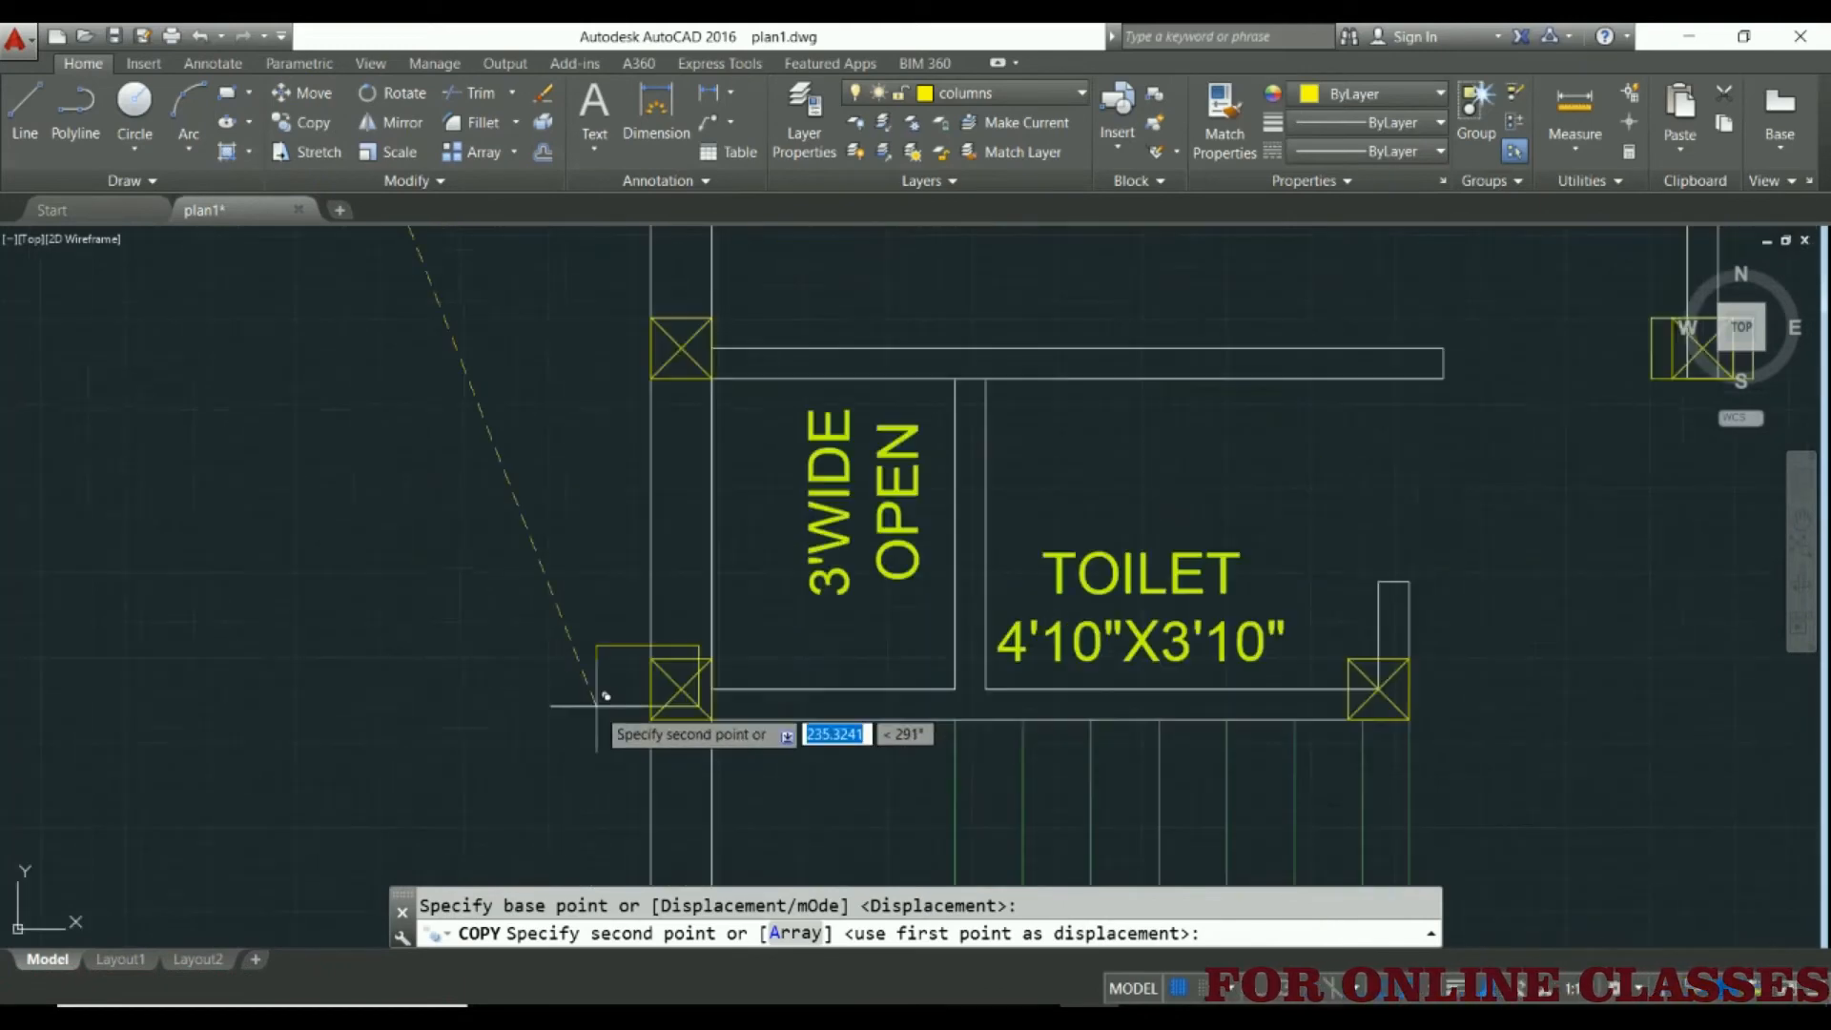
click(660, 711)
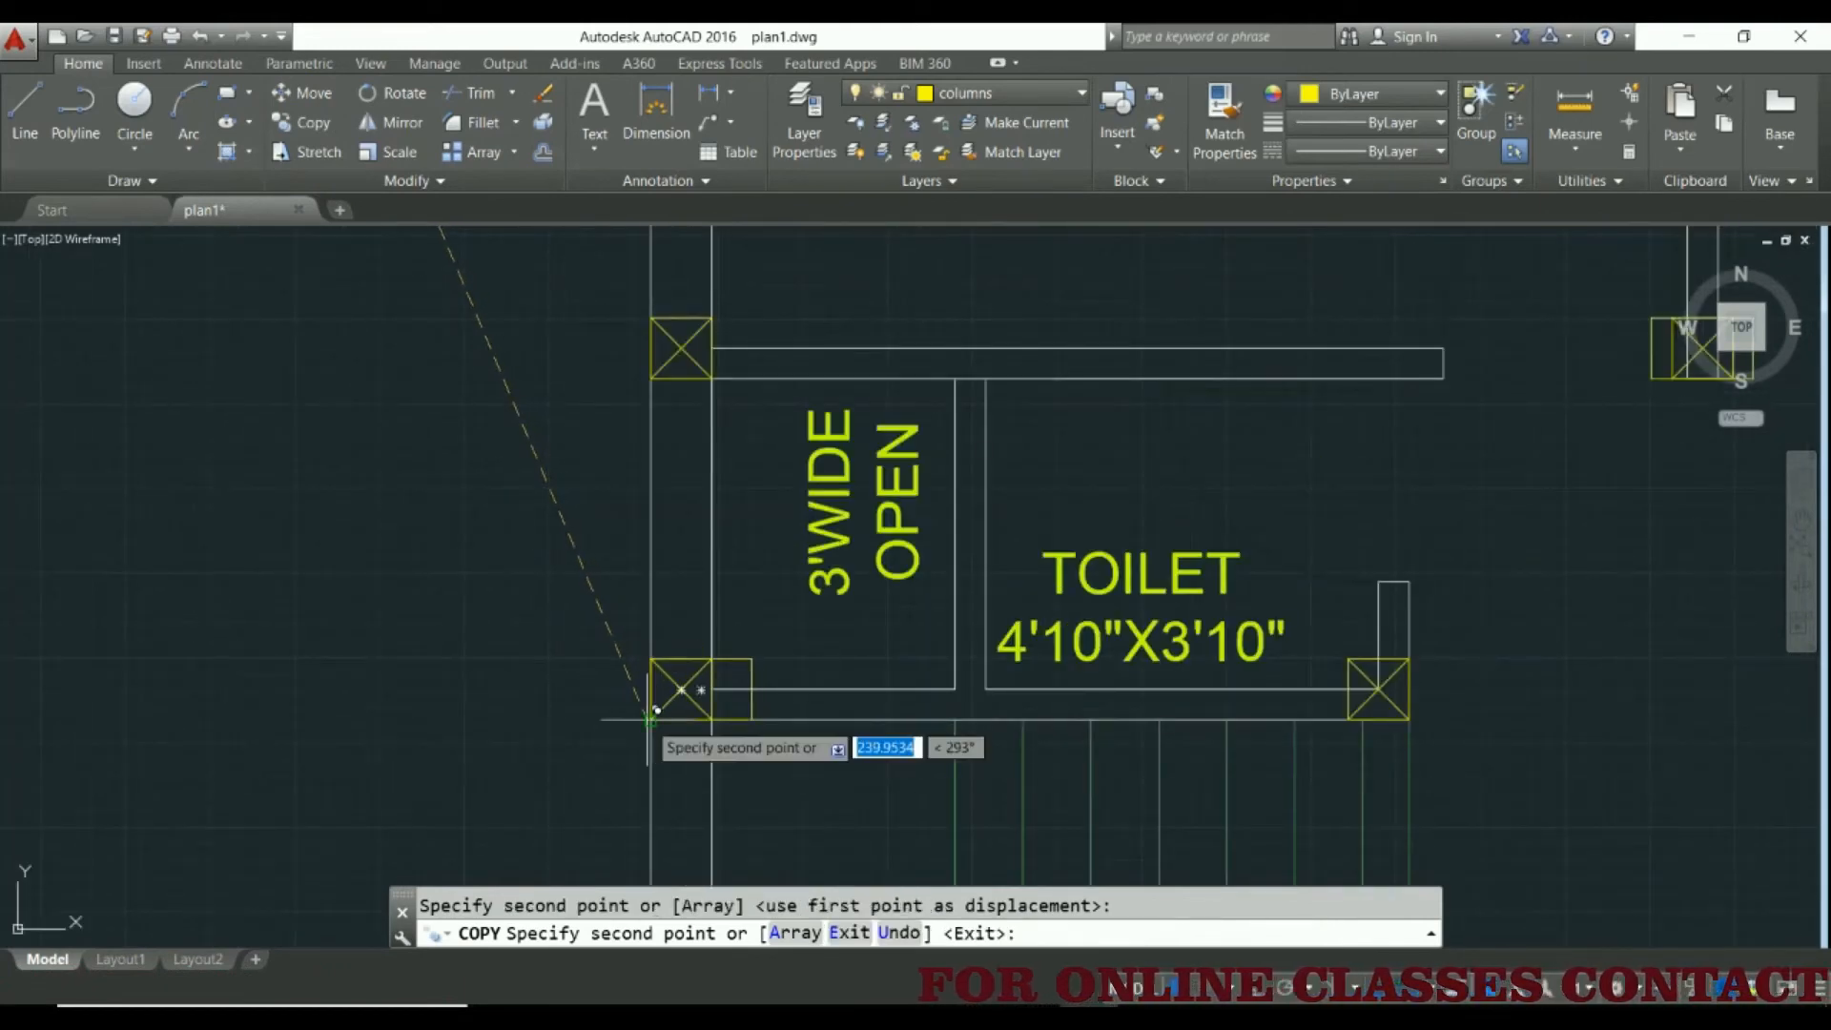
middle_drag(1091, 711, 547, 687)
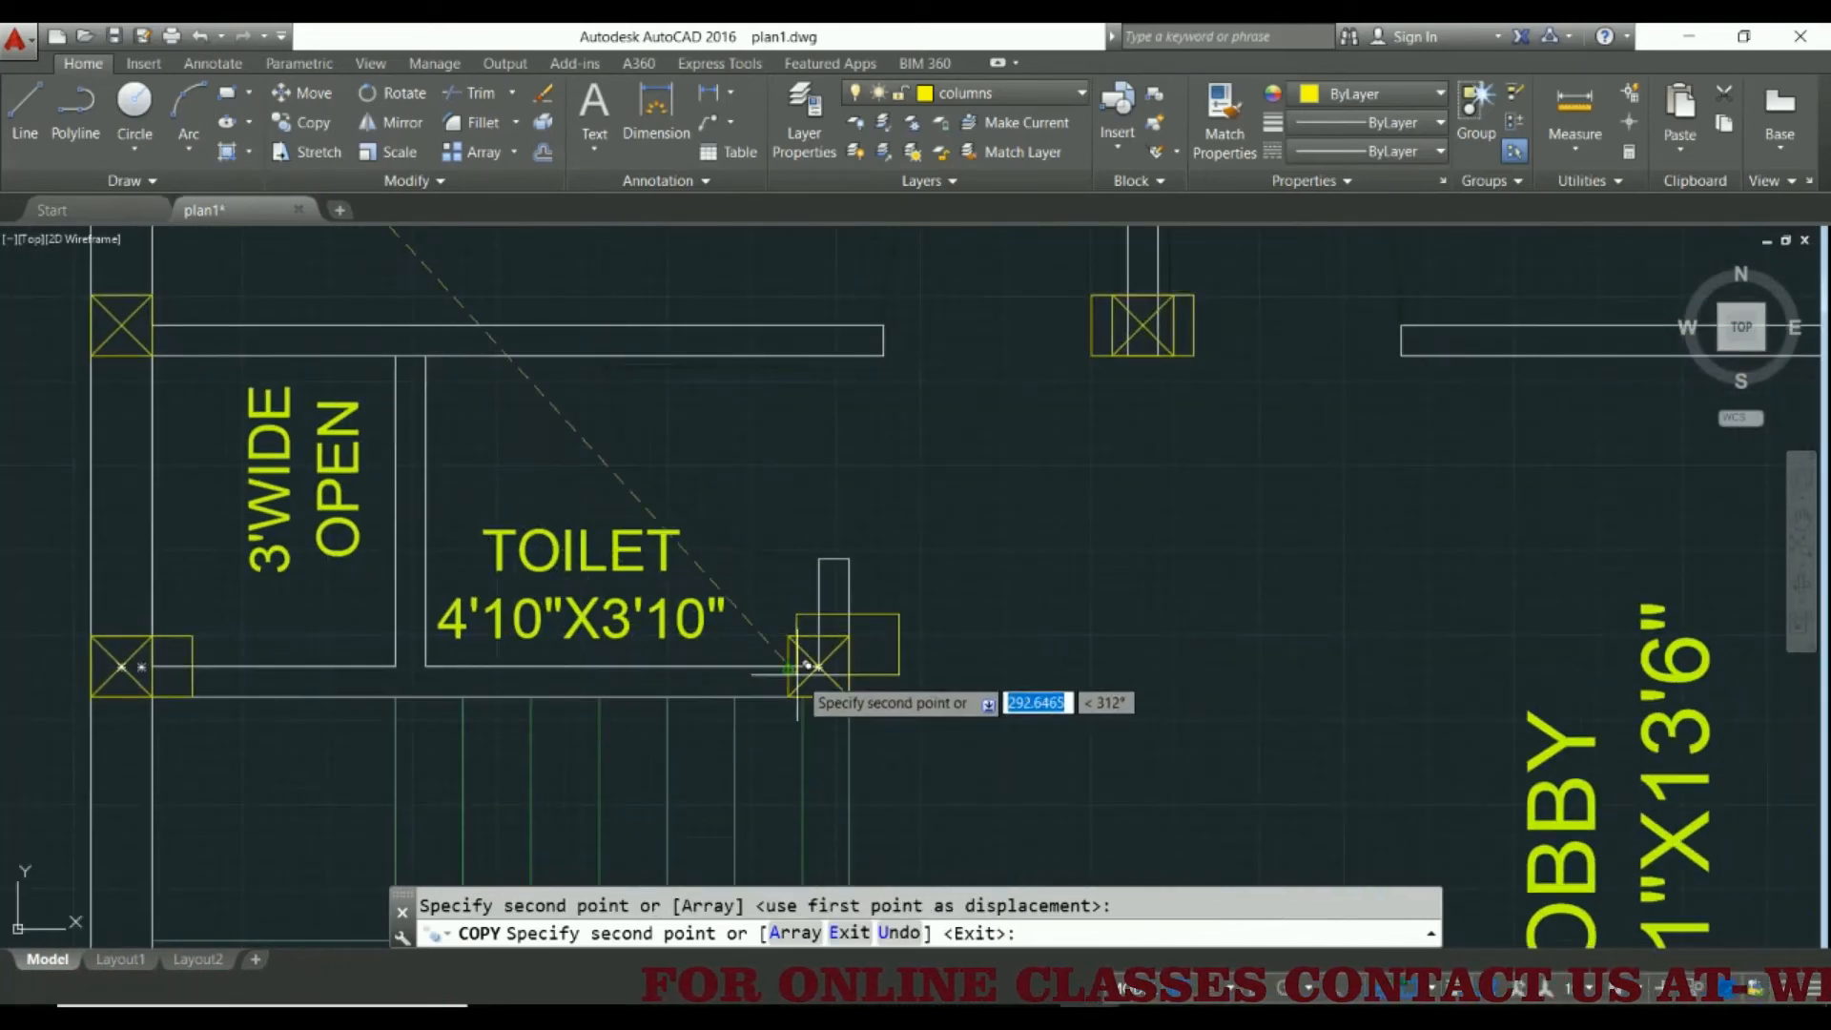
scroll(765, 680, up, 2)
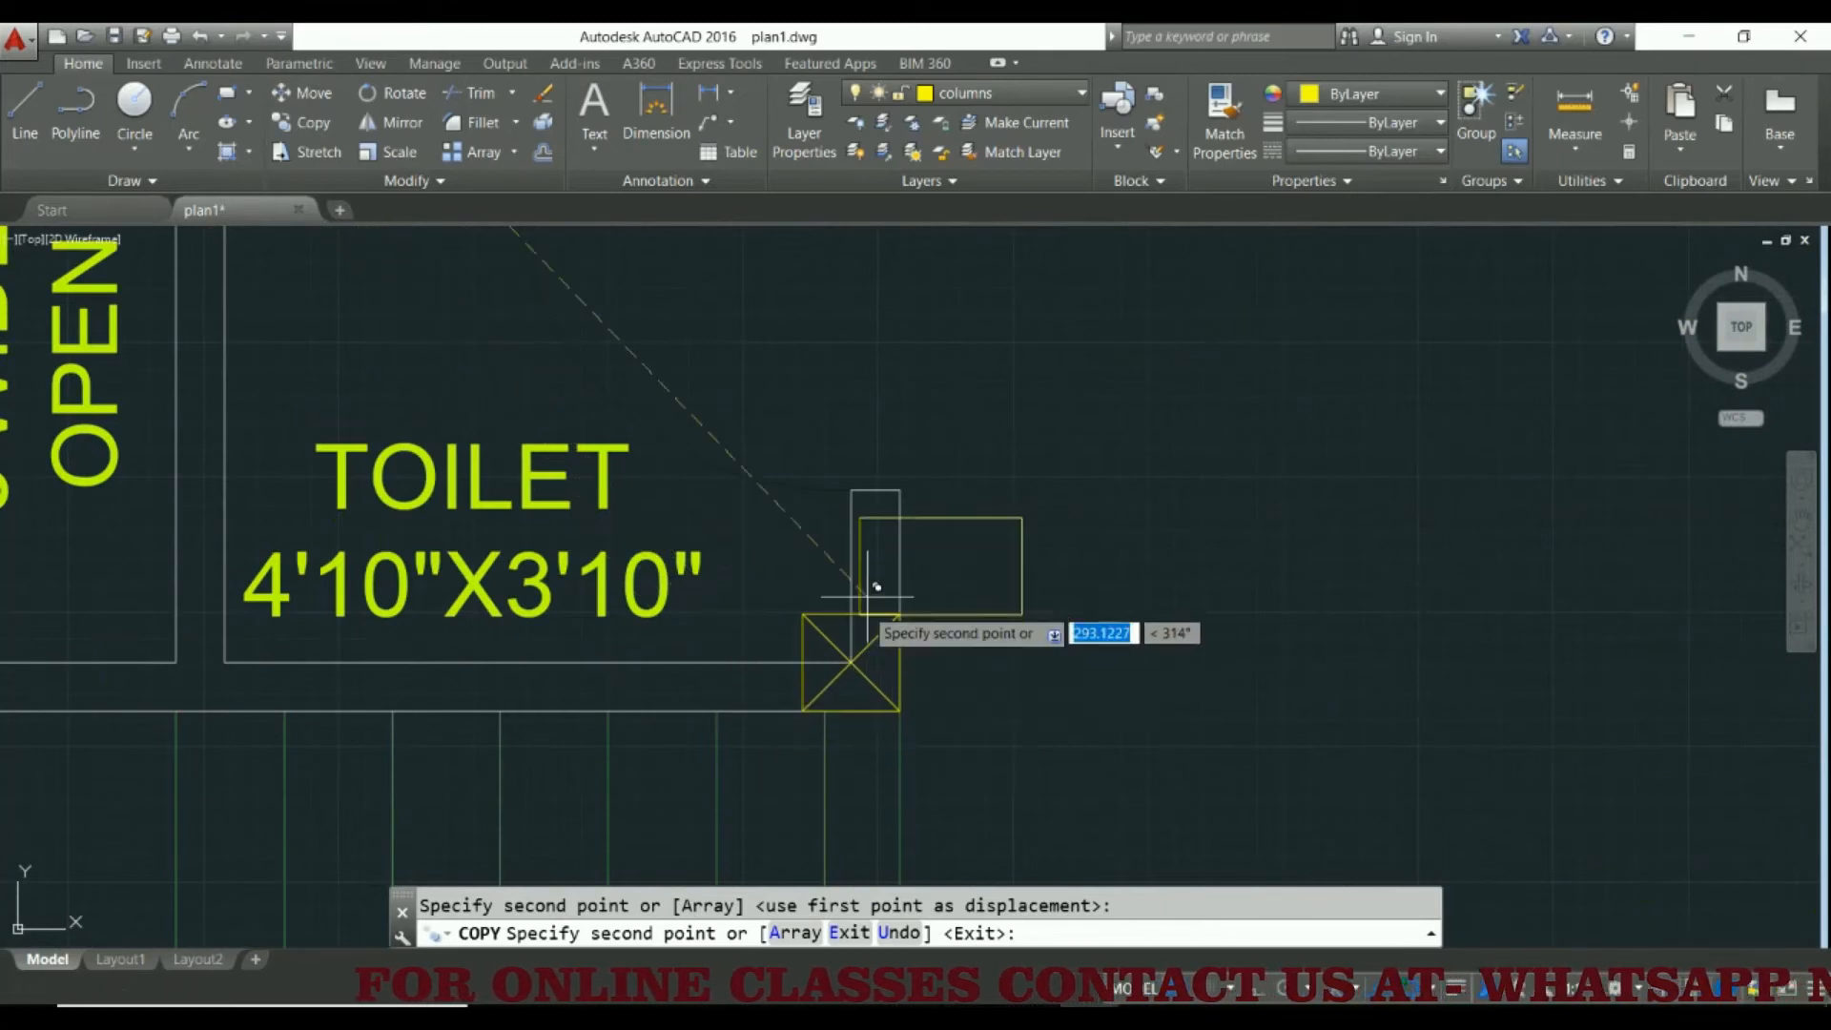
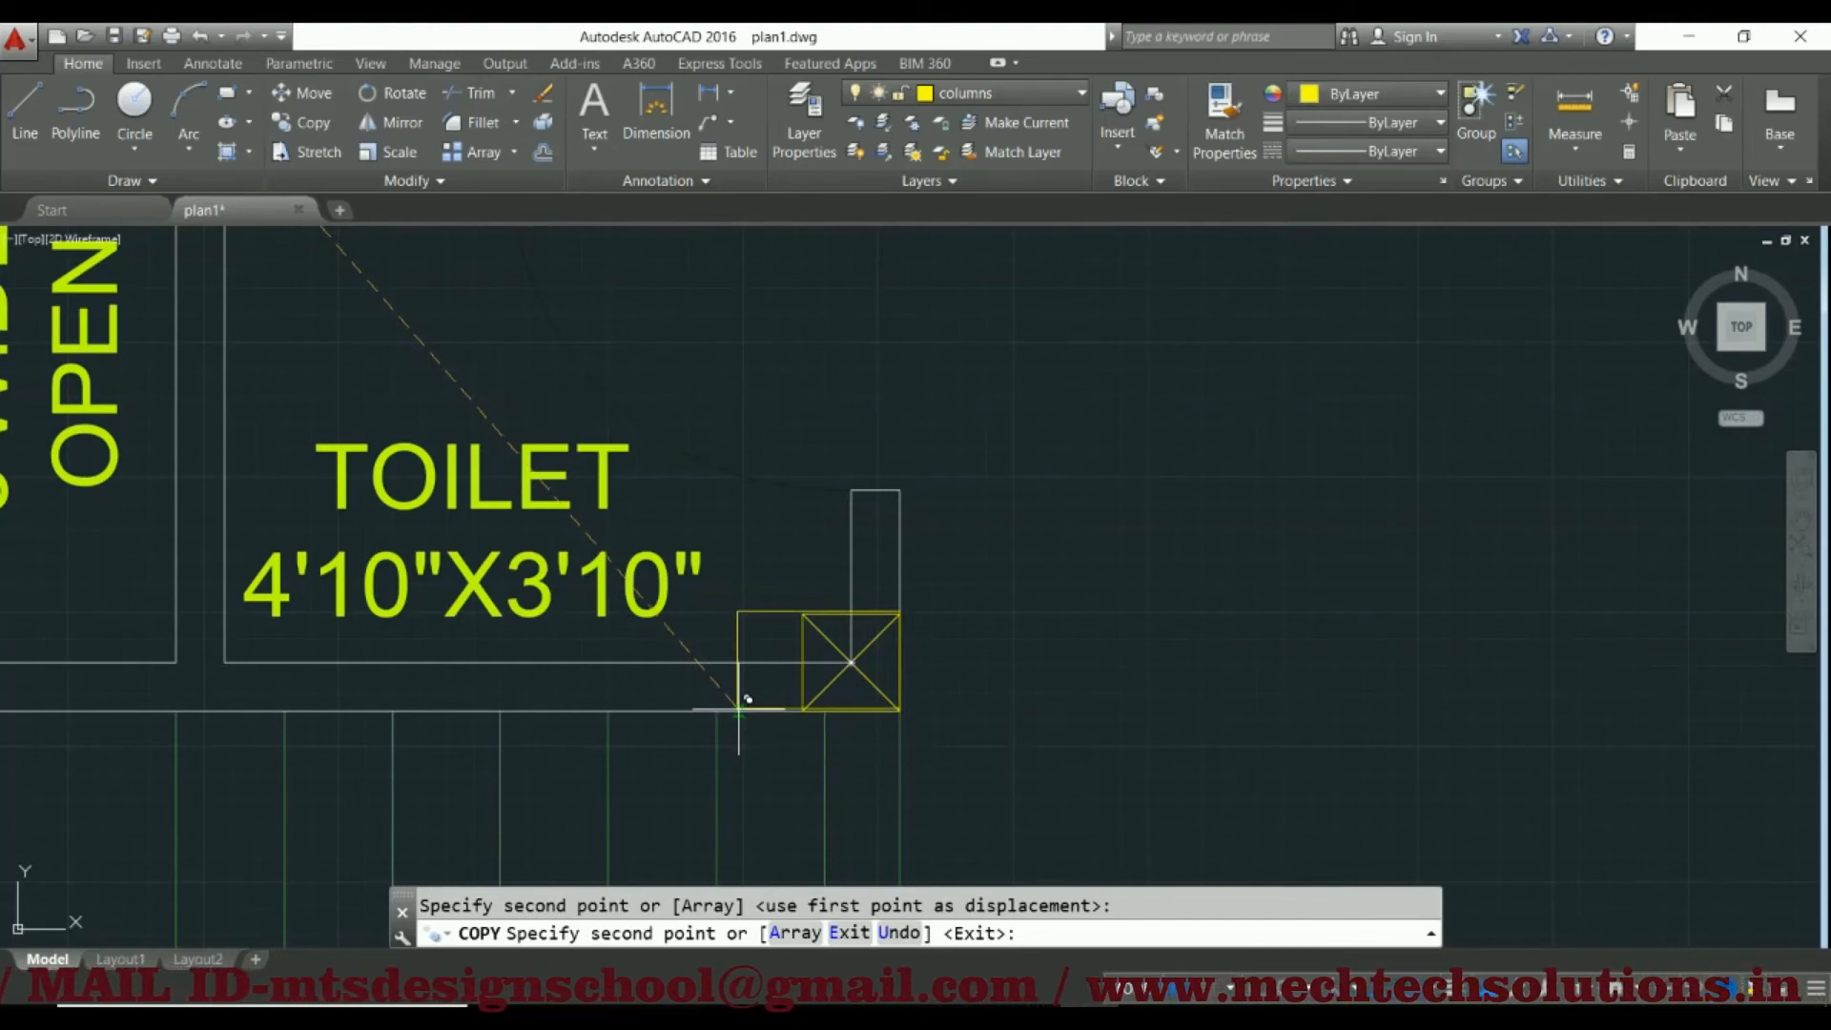
Try the rectangle's fit on the outer-wall and free-end columns of the wall between stair and kitchen, and end the copying
scroll(863, 697, down, 5)
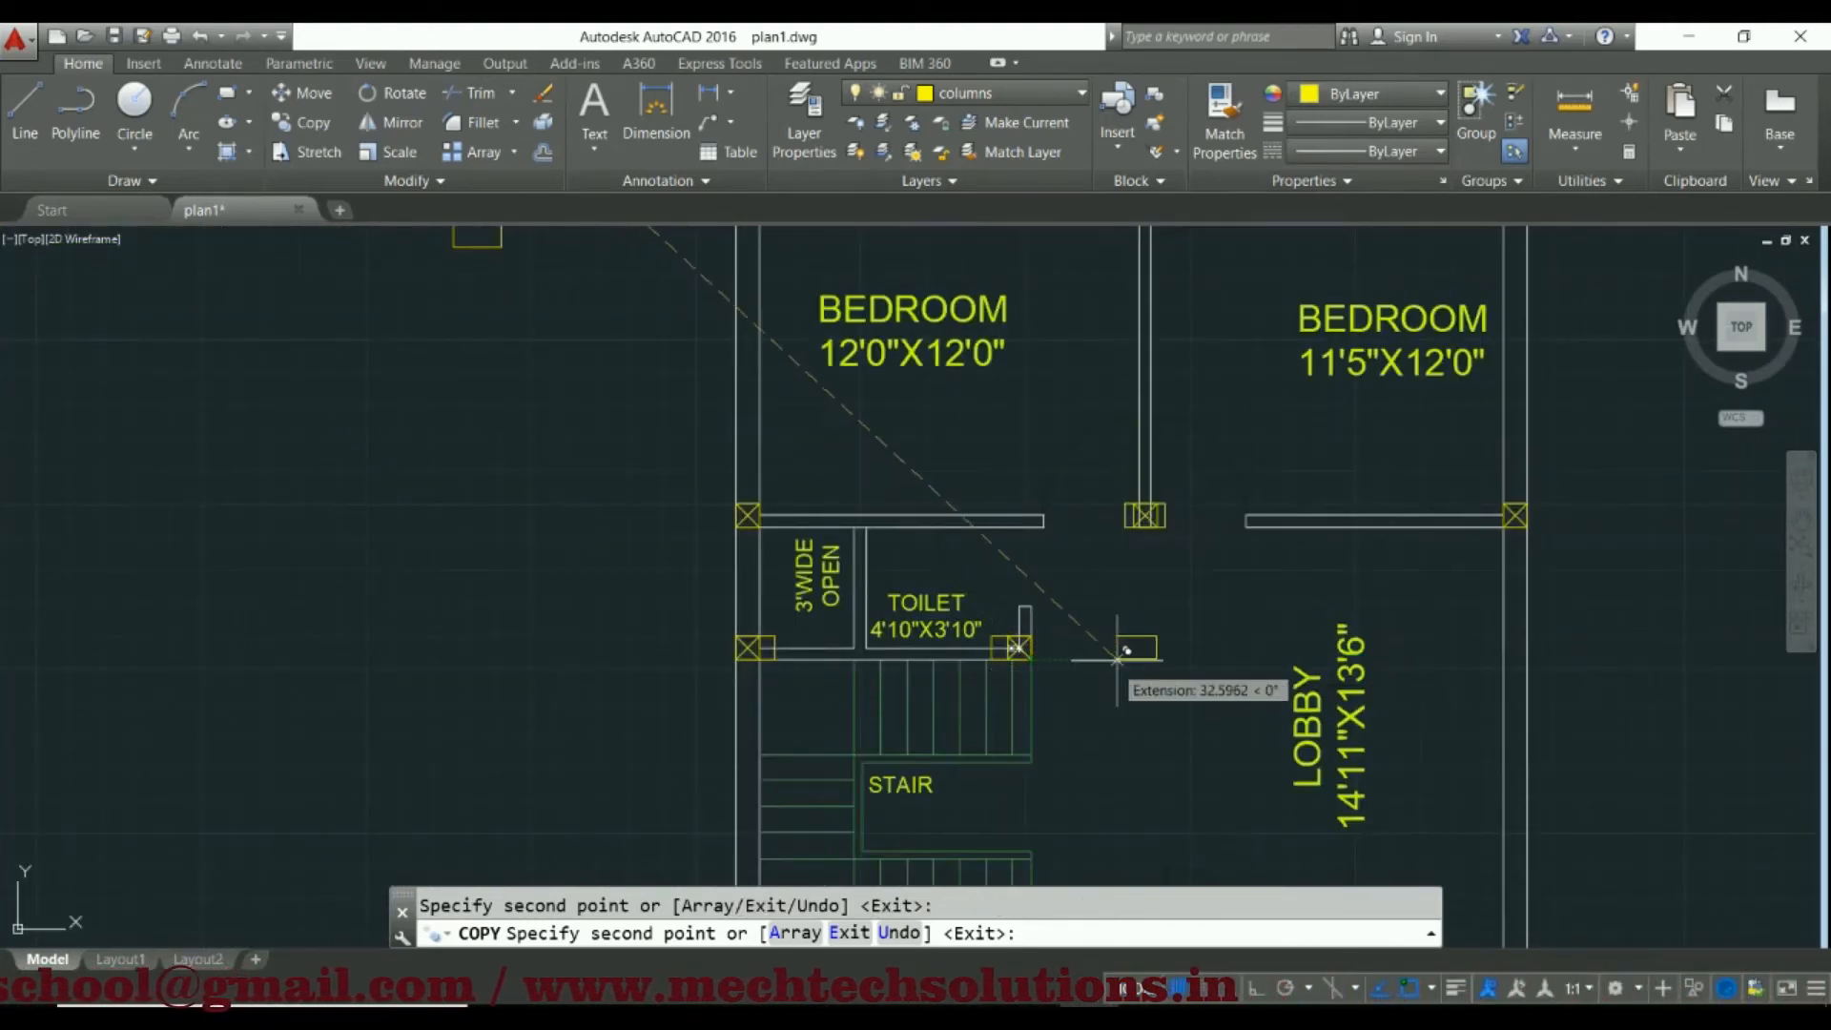
scroll(1125, 652, down, 4)
scroll(1106, 637, up, 6)
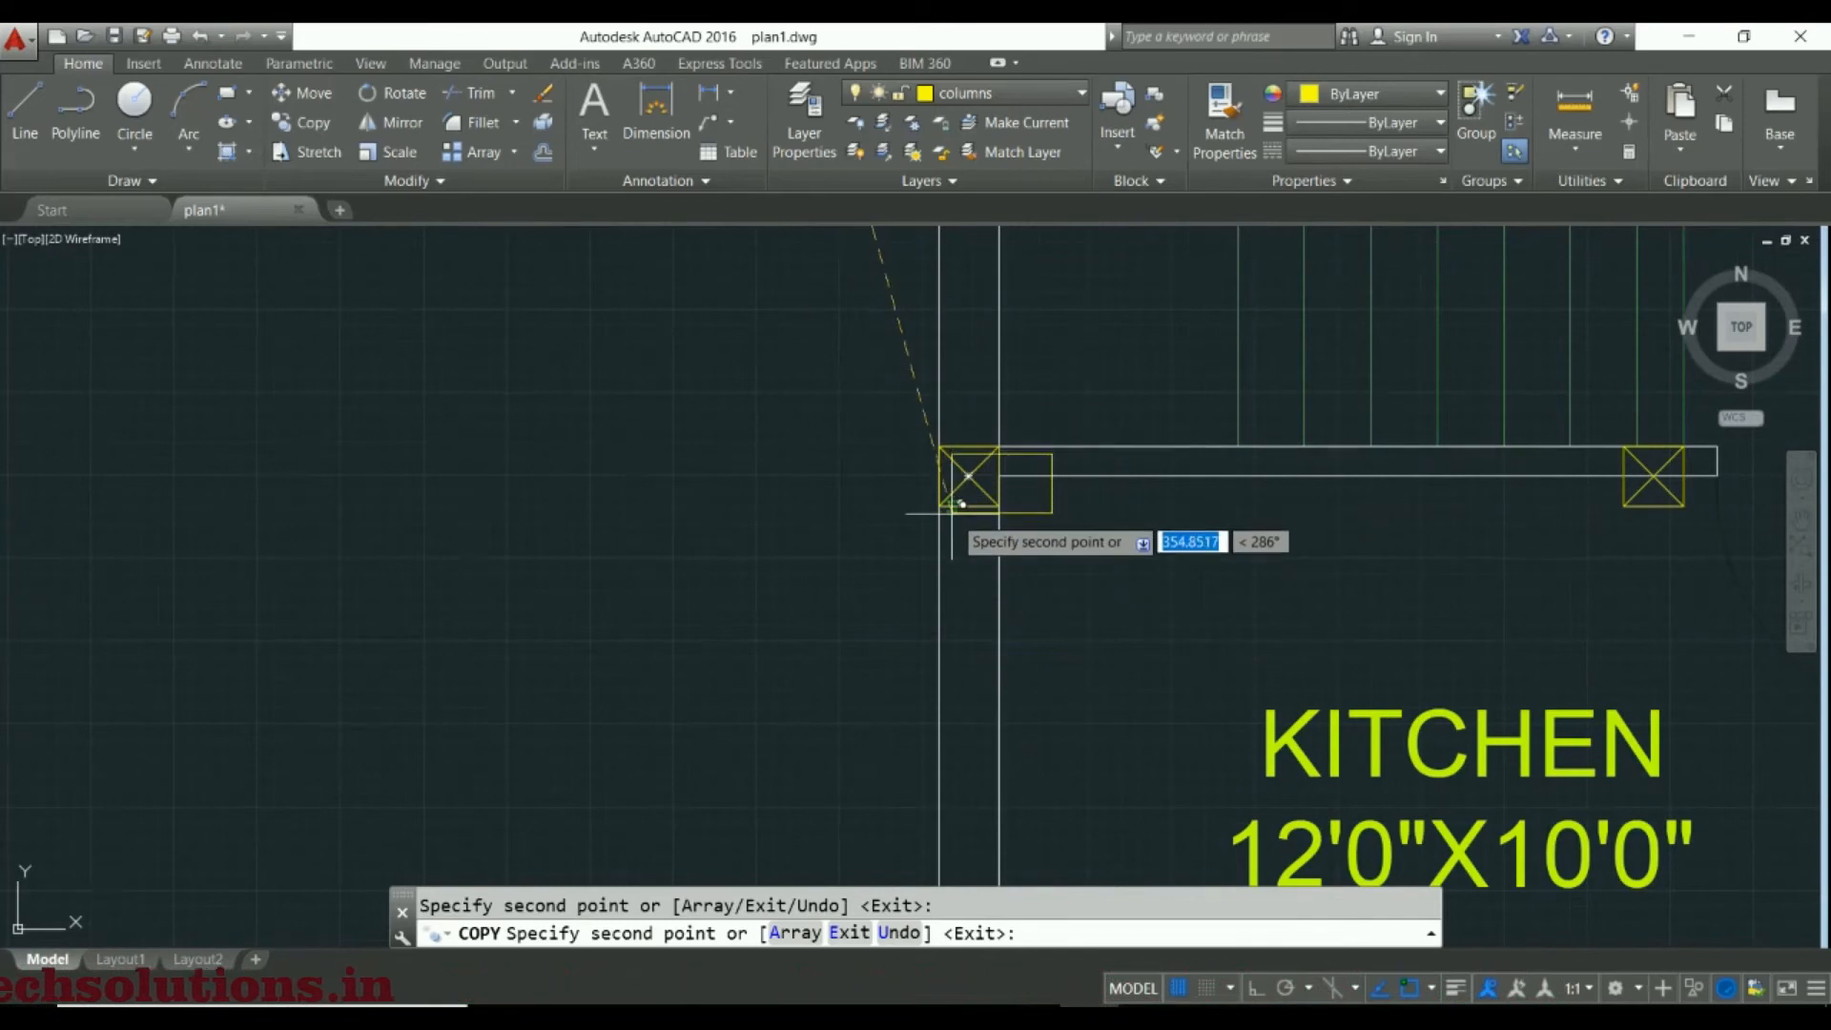
middle_drag(1218, 533, 742, 556)
scroll(1141, 518, up, 2)
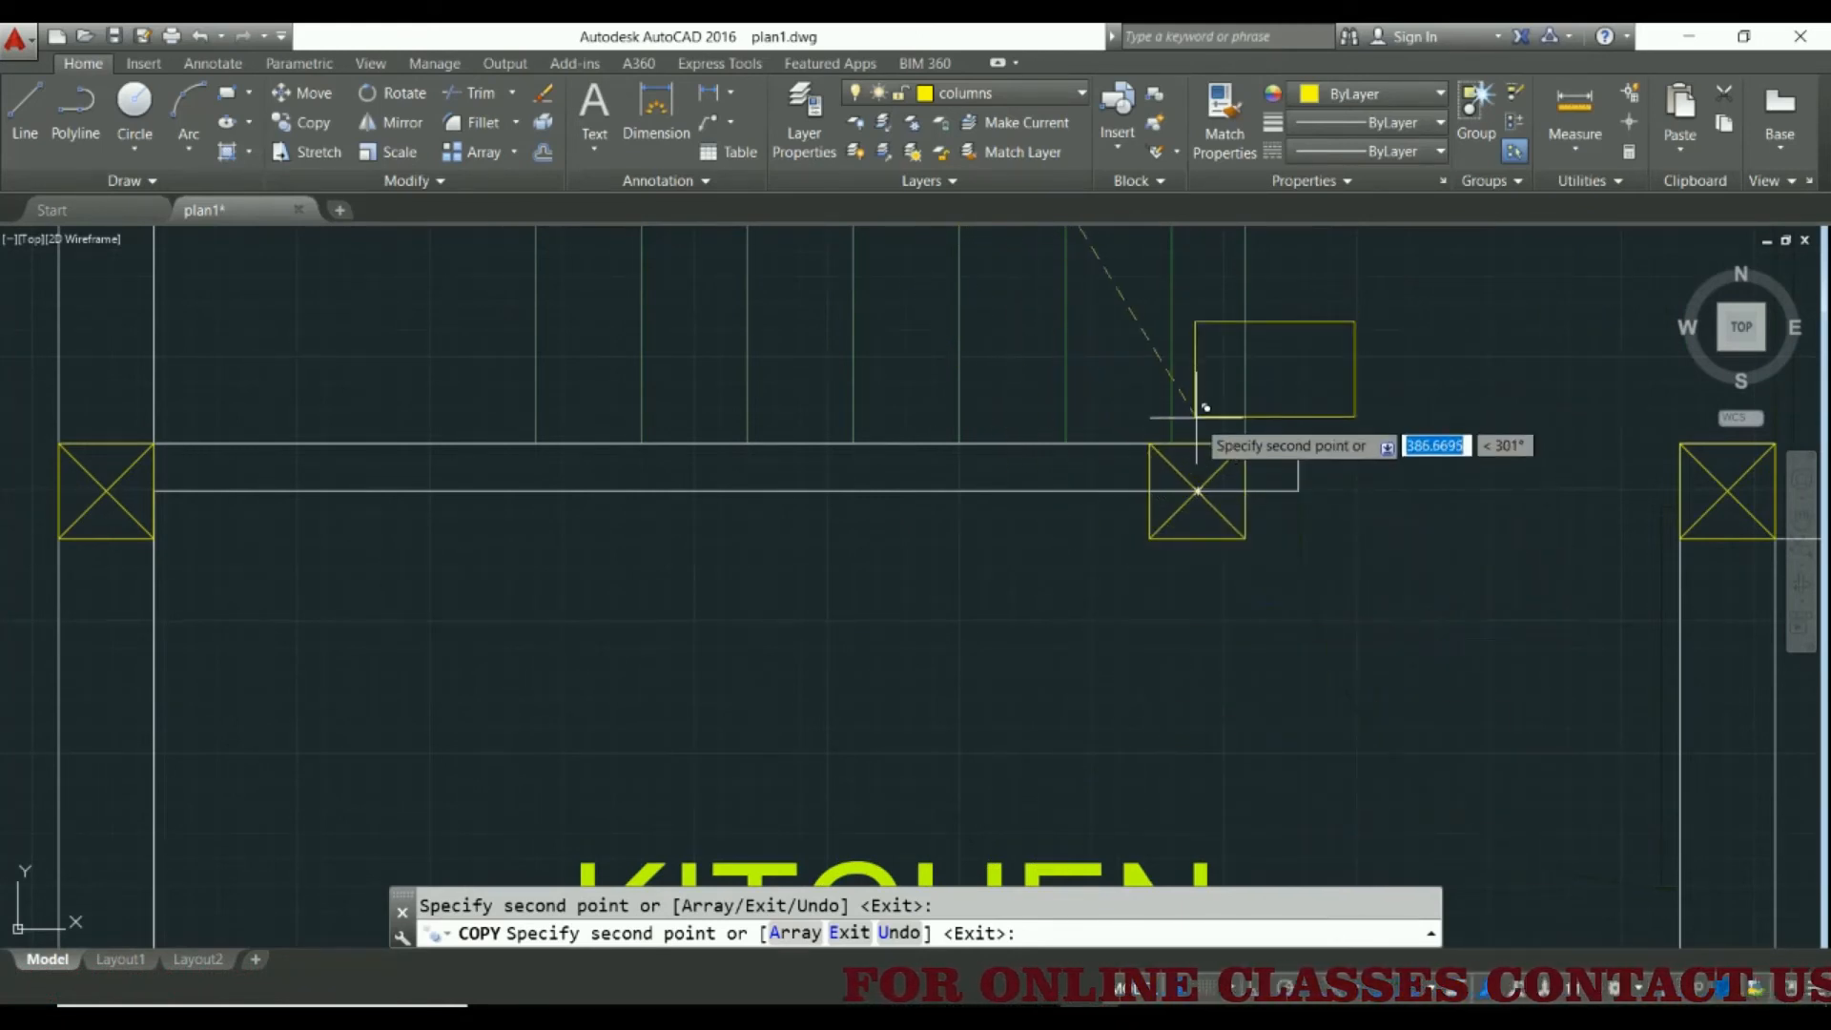
middle_drag(1204, 212, 1120, 527)
scroll(1120, 528, down, 4)
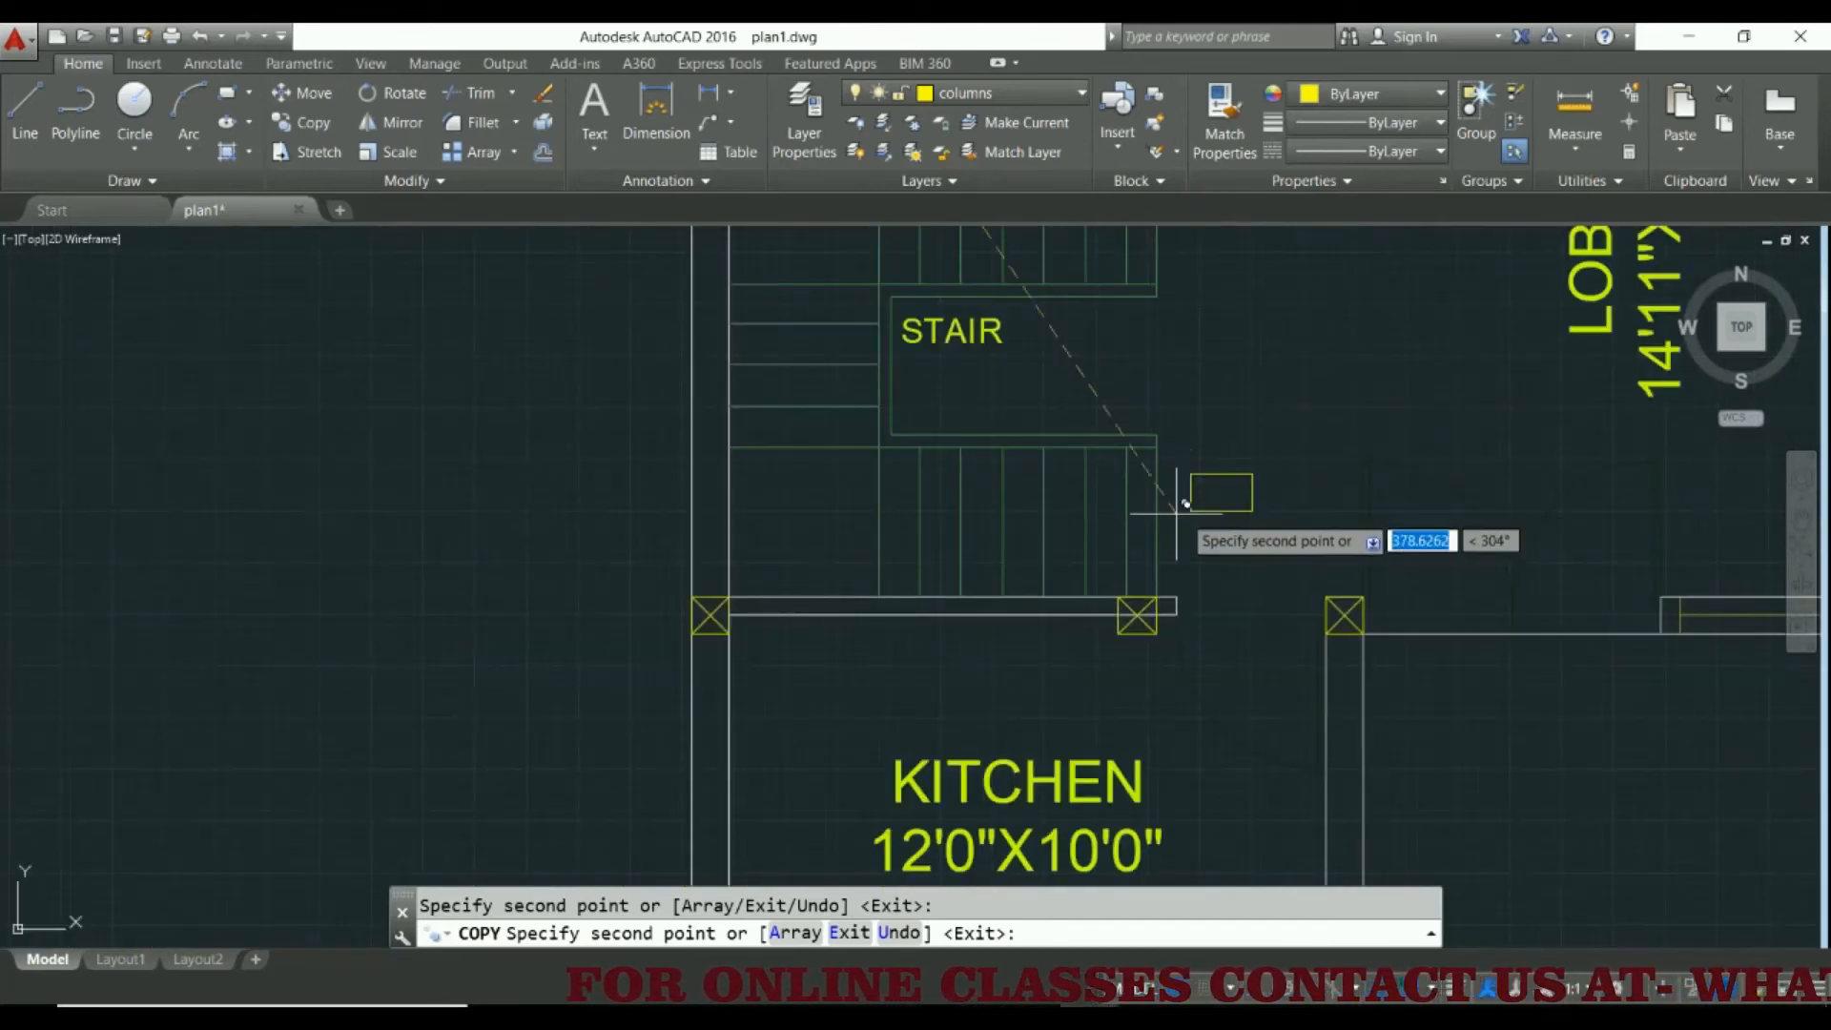
scroll(1139, 615, up, 4)
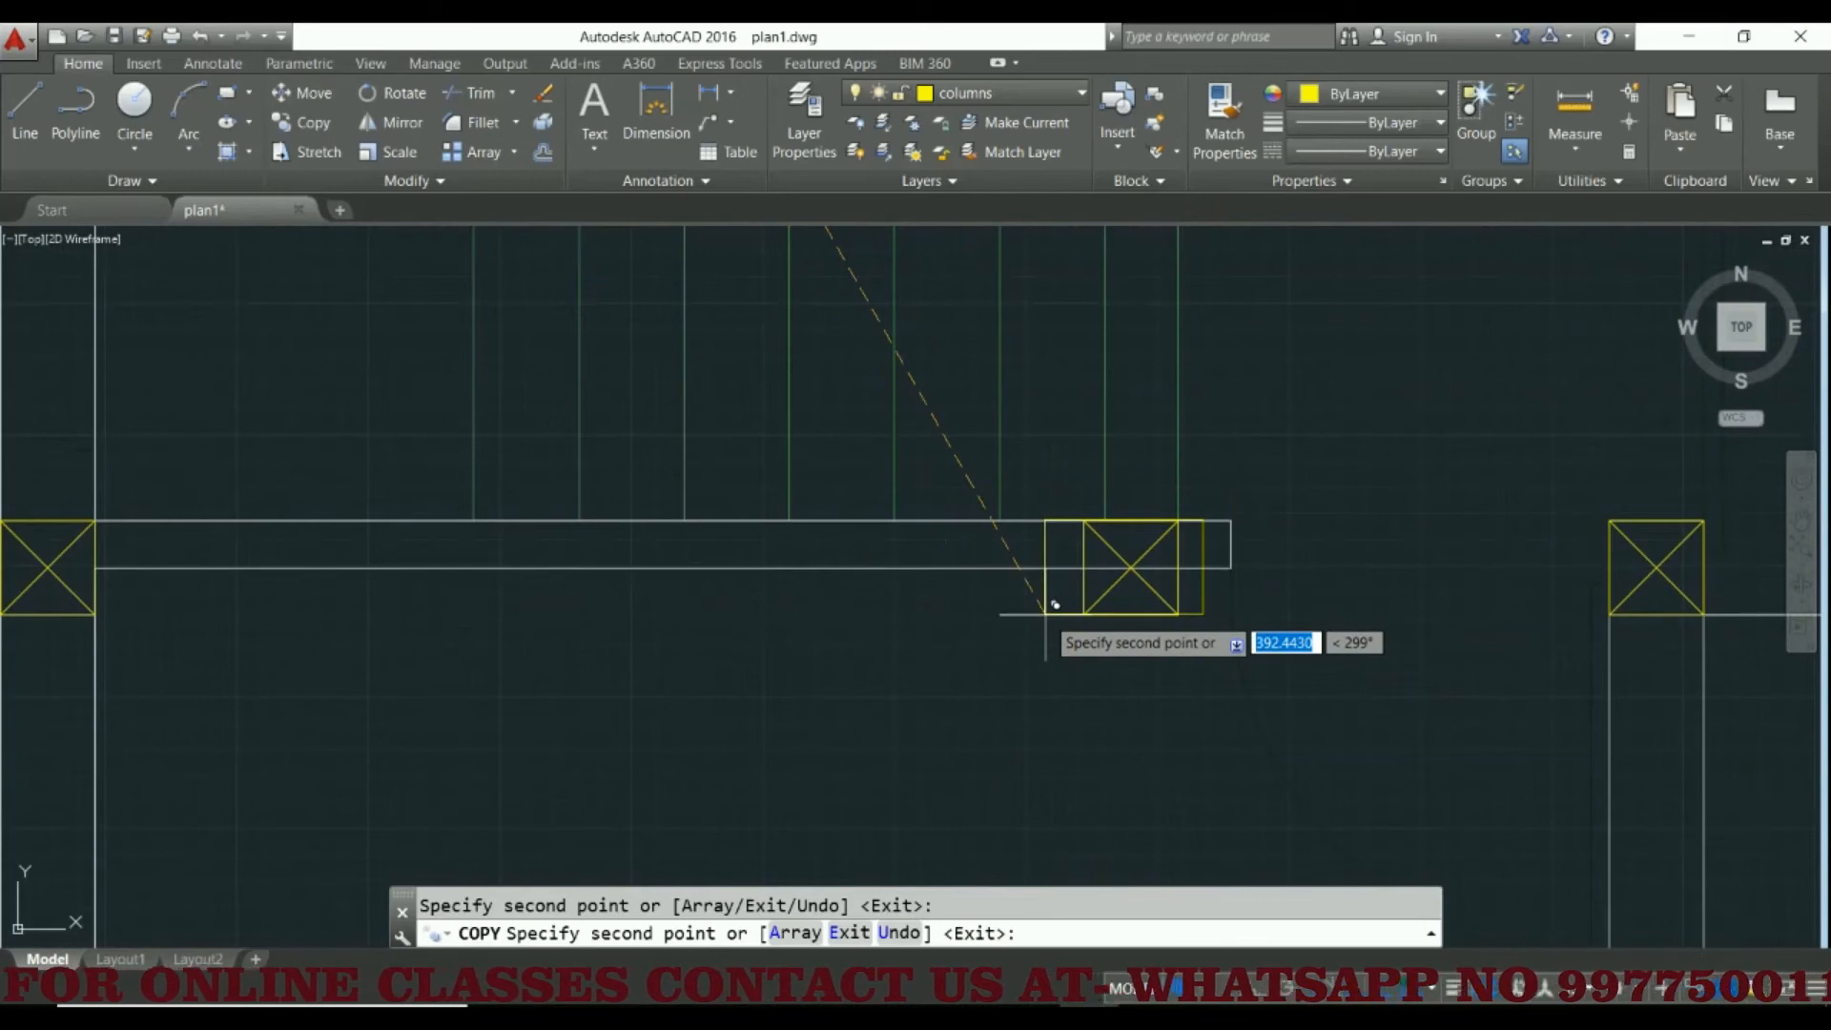
key(Escape)
scroll(1054, 601, down, 2)
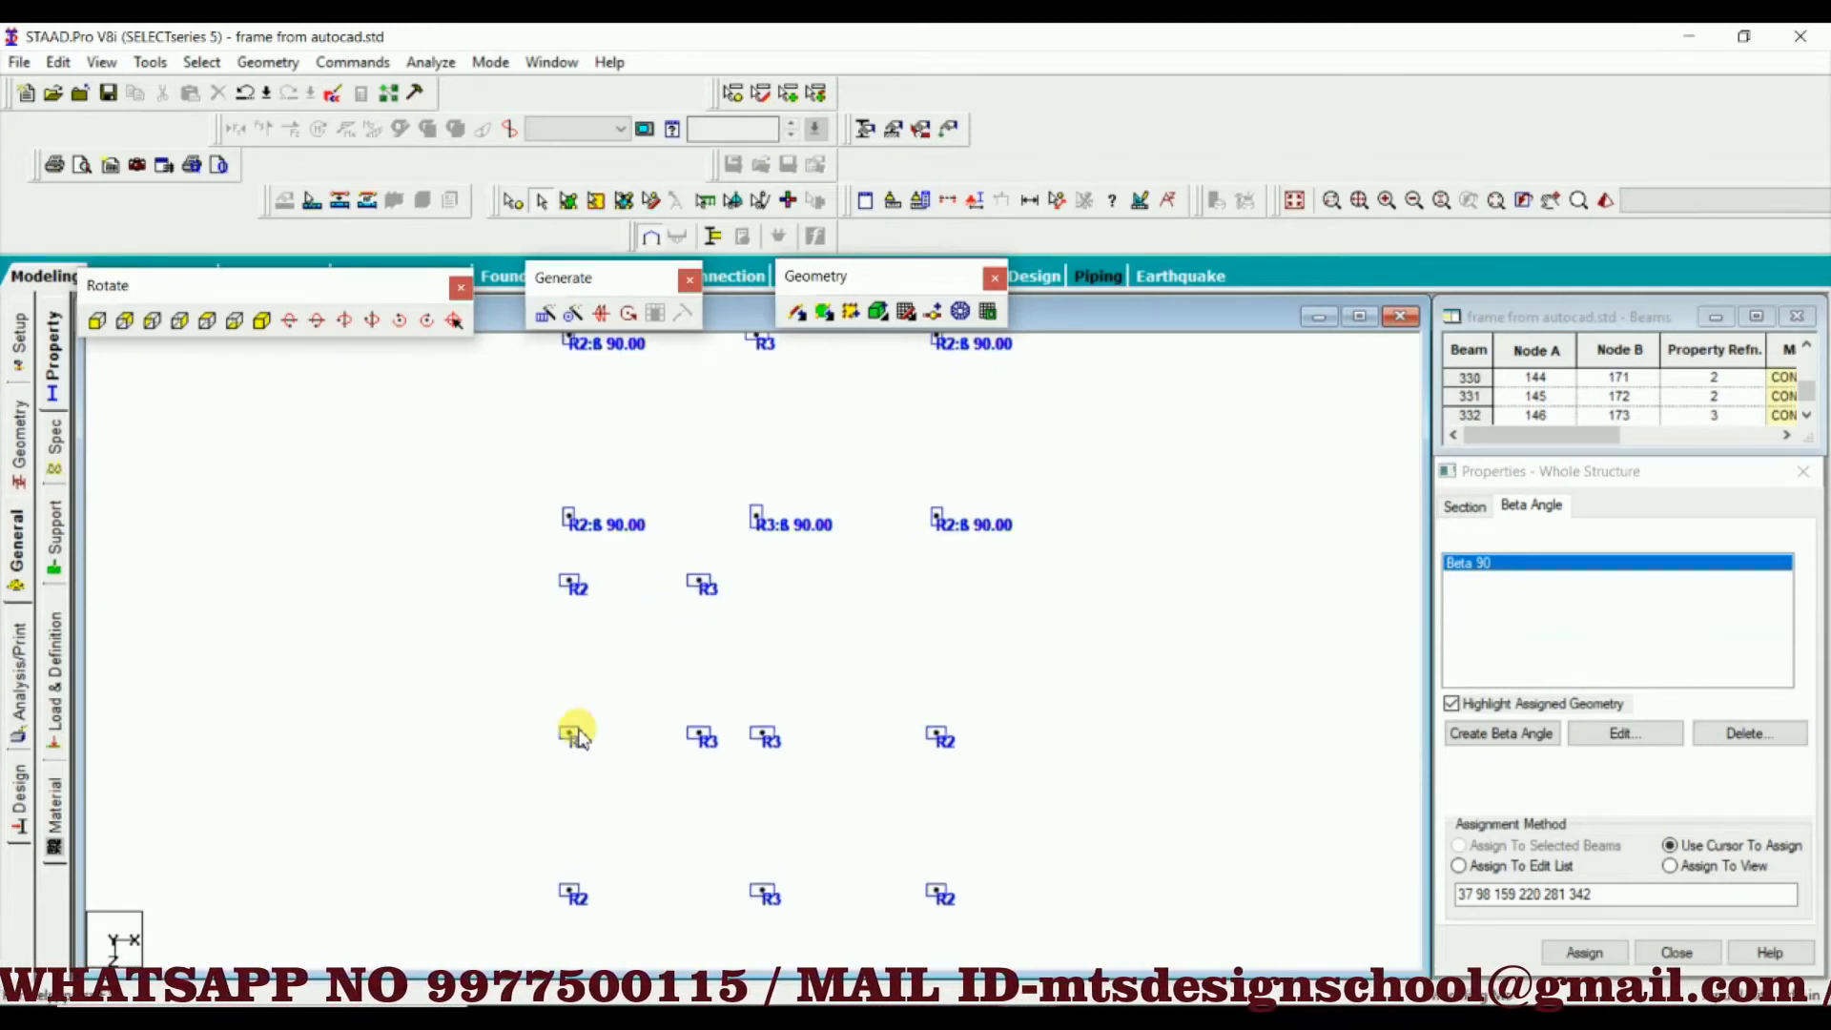
Switch to STAAD.Pro, assign Beta 90 to the outer R2 column in the fifth row from the rear, and decline the auto save
click(536, 746)
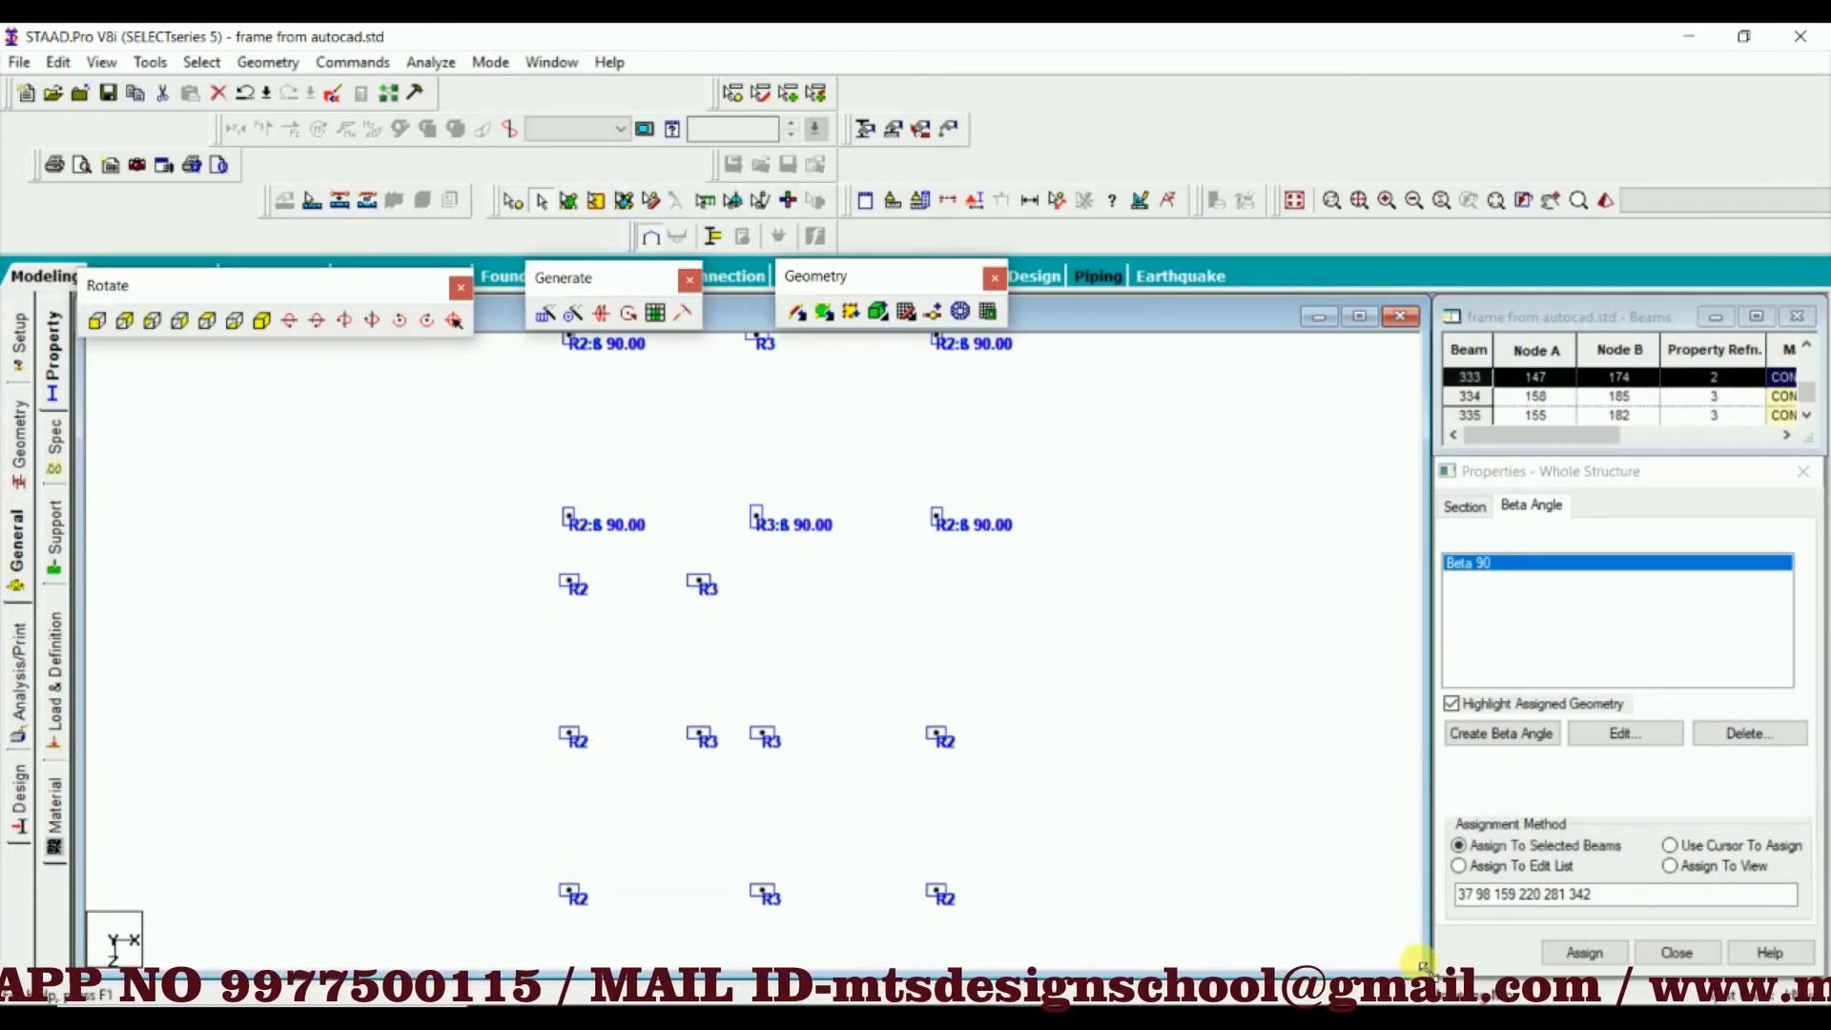
click(1584, 953)
click(1650, 777)
click(676, 772)
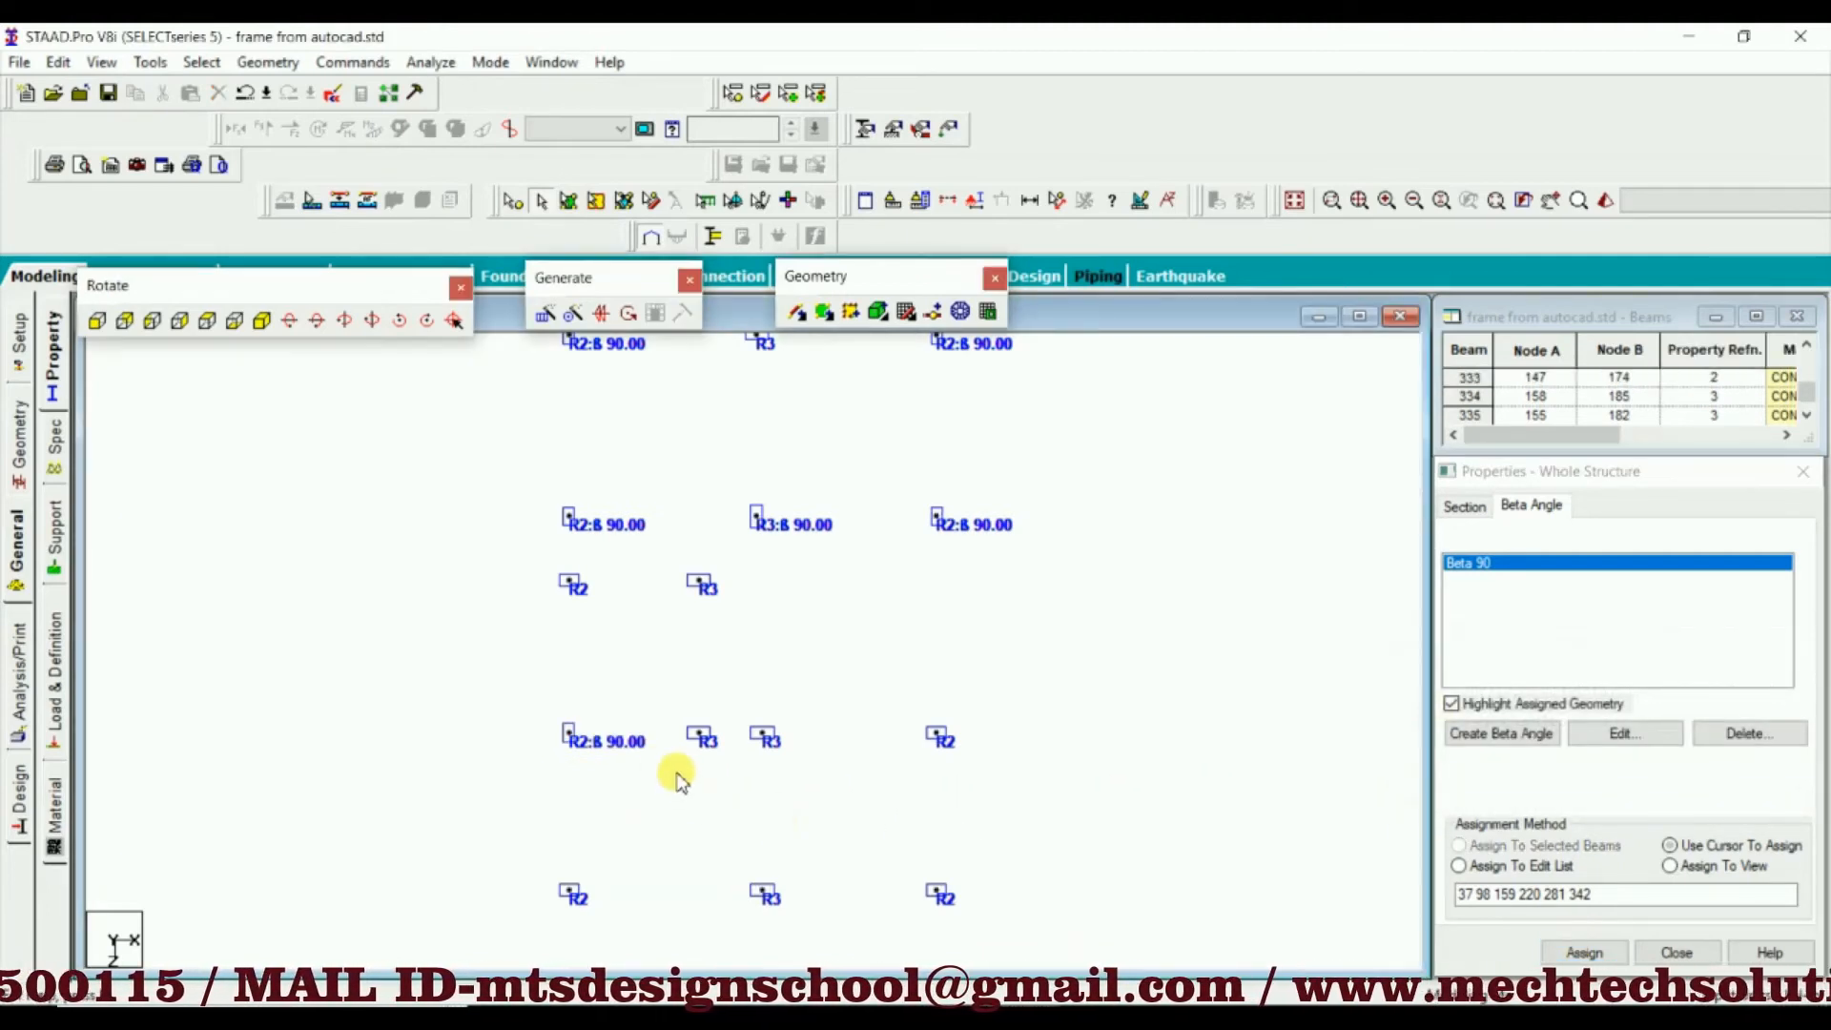
scroll(699, 750, up, 2)
middle_drag(704, 762, 679, 681)
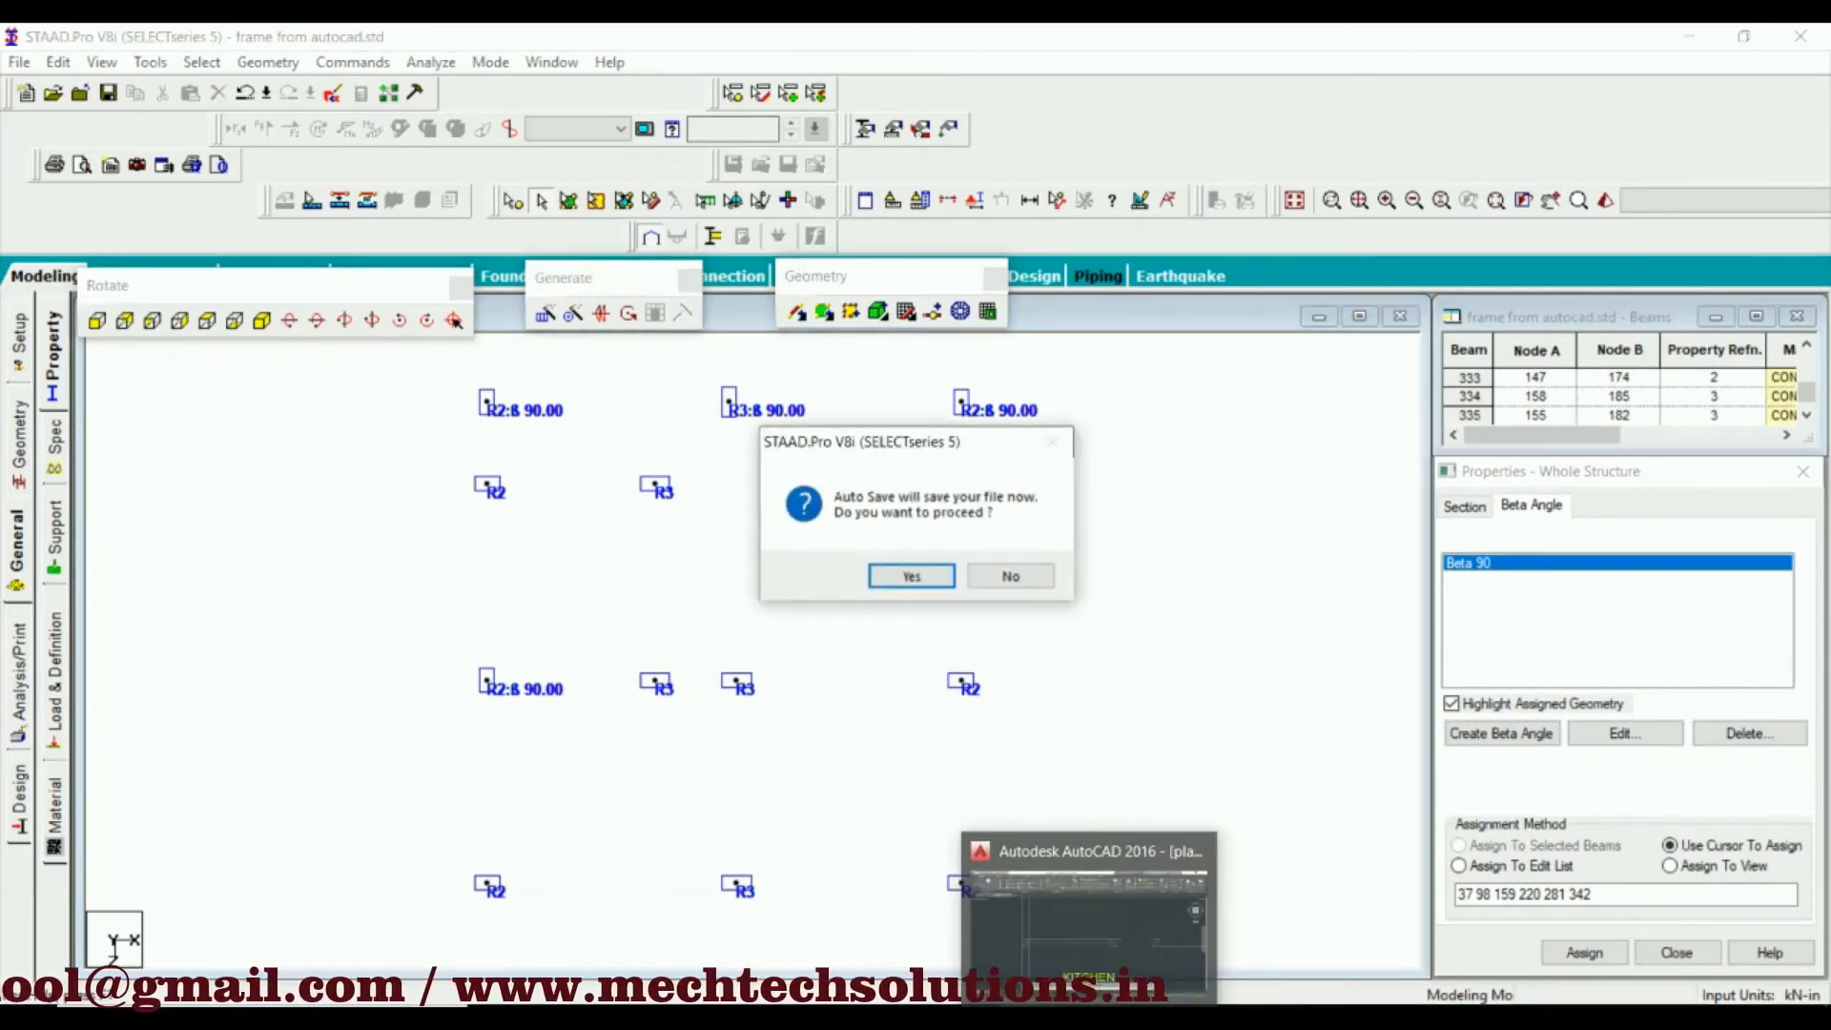
click(1011, 578)
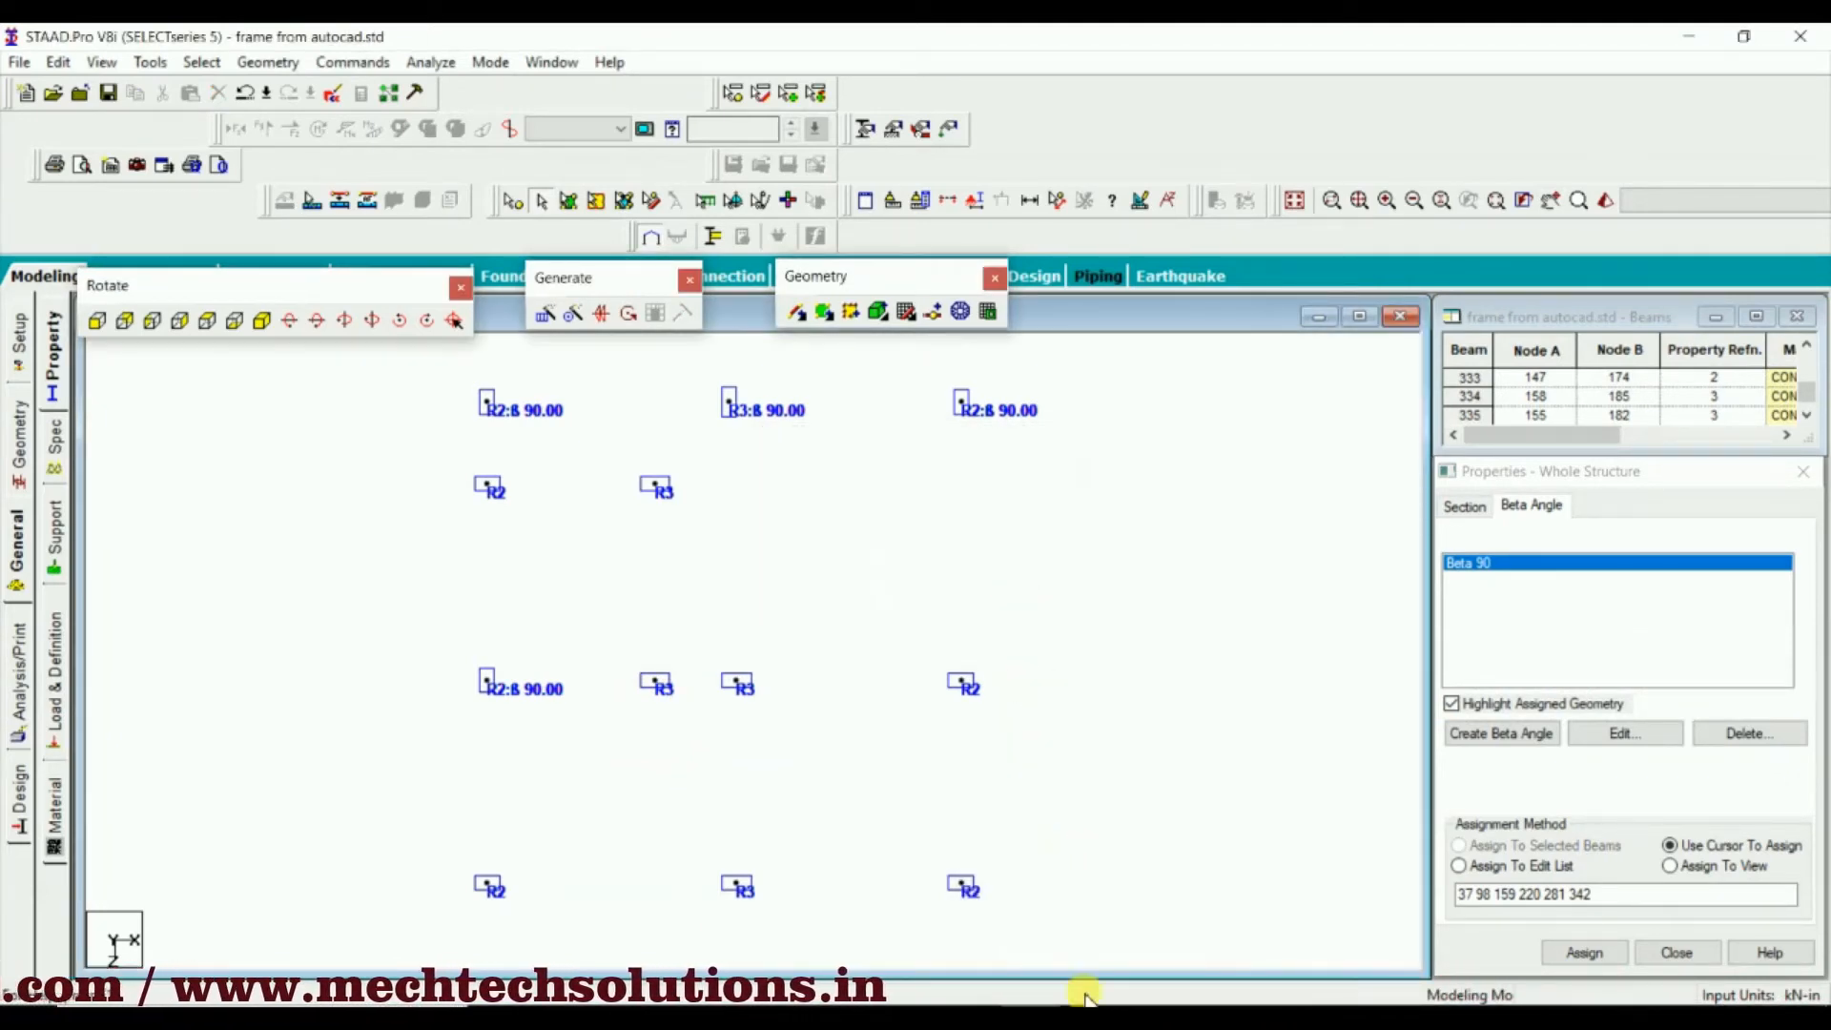
Switch to AutoCAD and examine the column at the kitchen, lobby and porch corner beside the entrance door
click(1084, 998)
middle_drag(1104, 663, 544, 697)
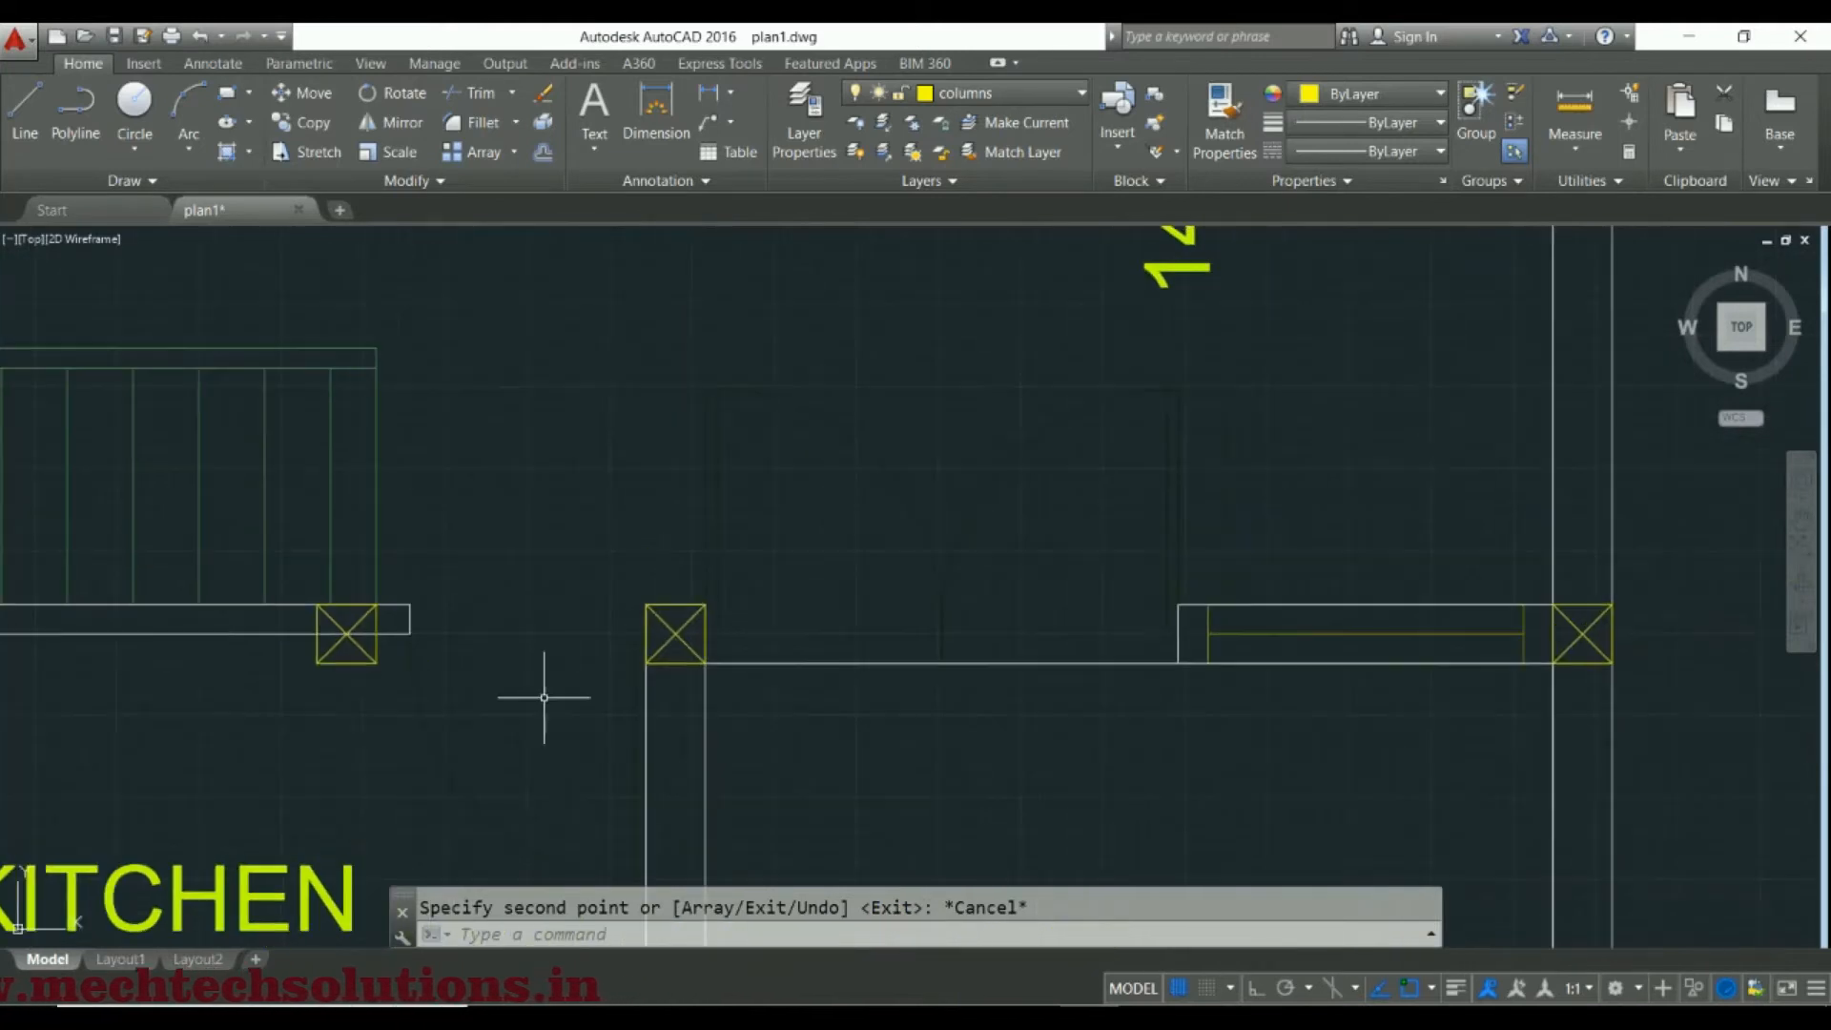
scroll(716, 637, up, 2)
scroll(621, 582, down, 4)
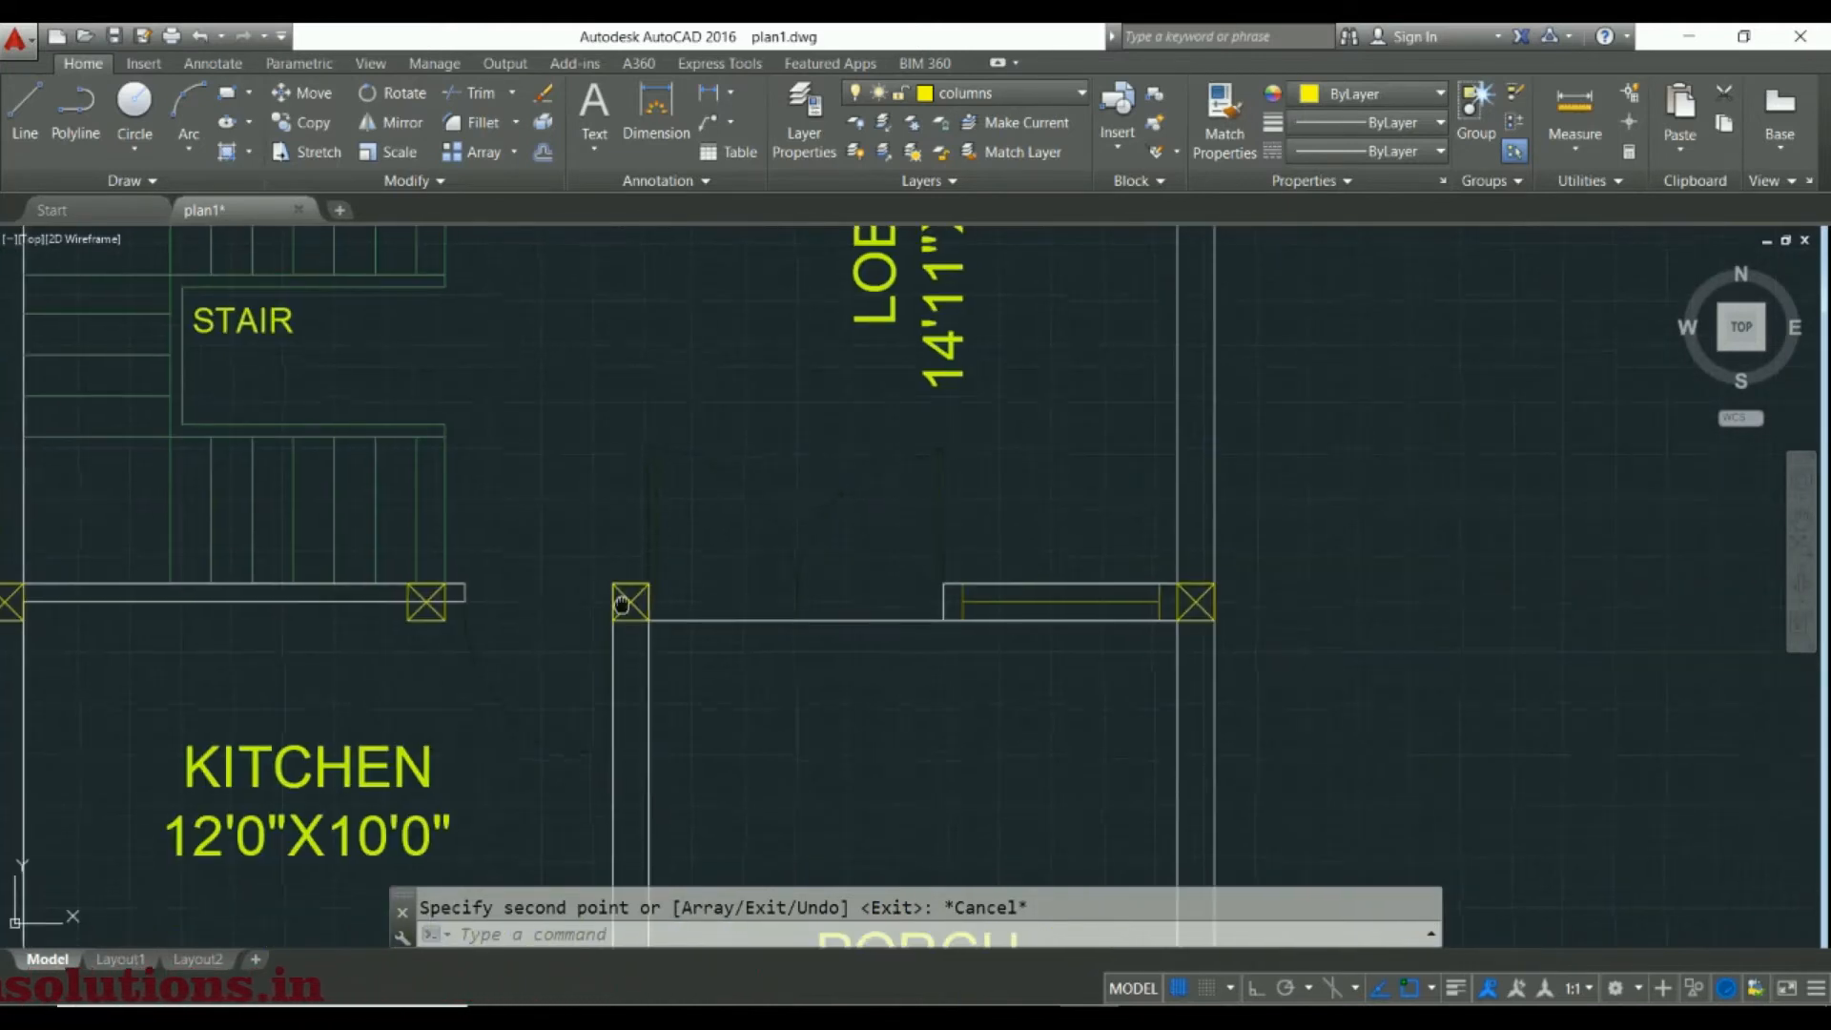
middle_drag(622, 600, 617, 413)
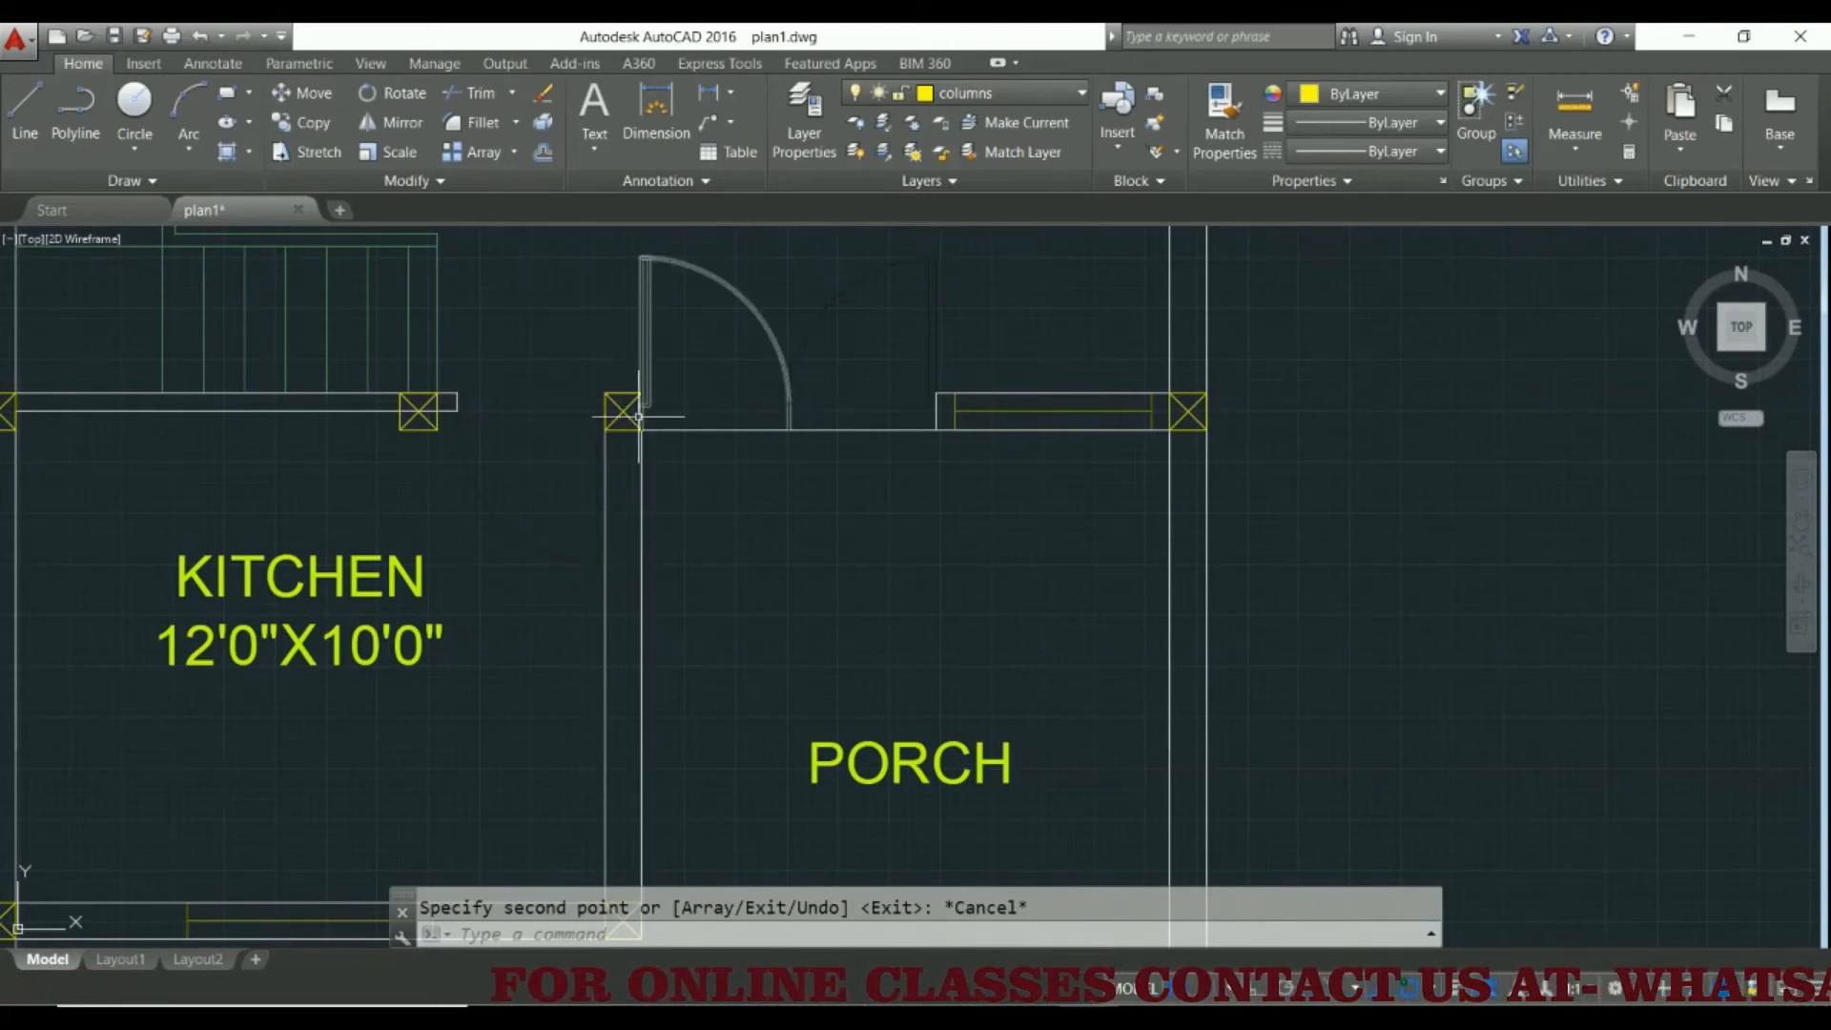
scroll(637, 417, up, 3)
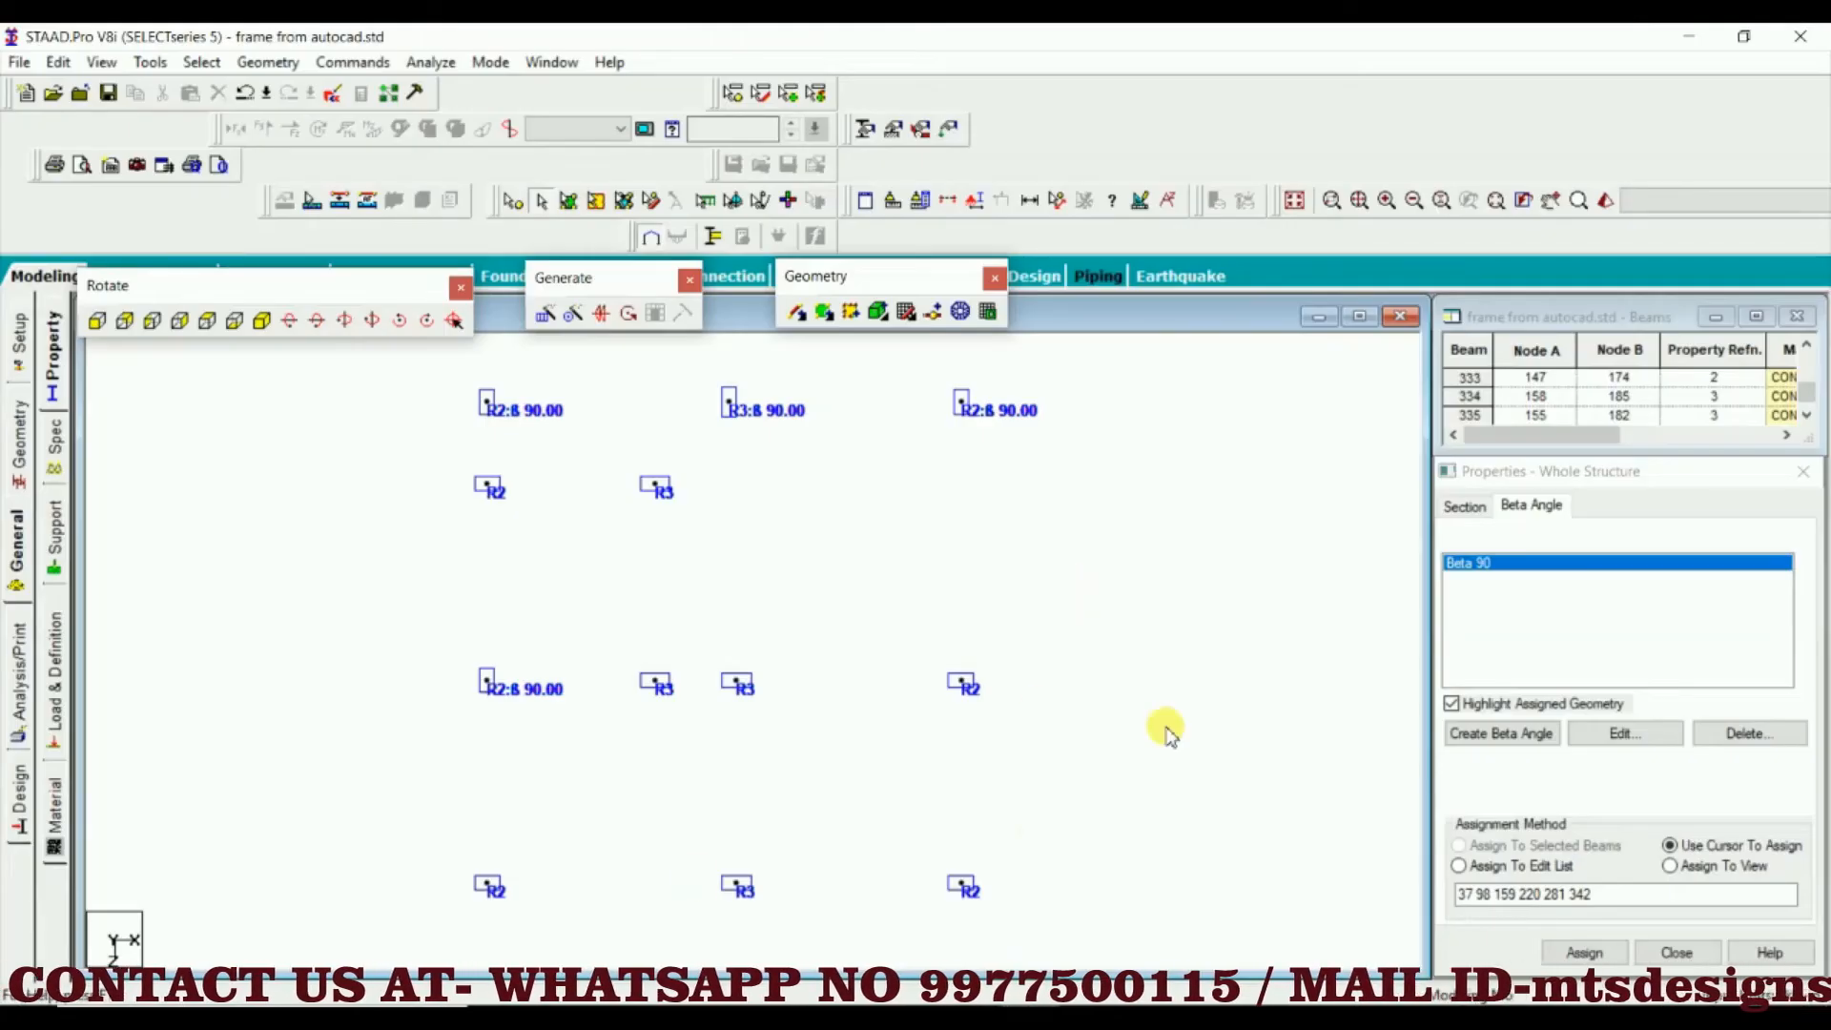
Switch to STAAD.Pro and assign Beta 90 to the R3 column nearest the porch in the fifth row from the rear
click(685, 681)
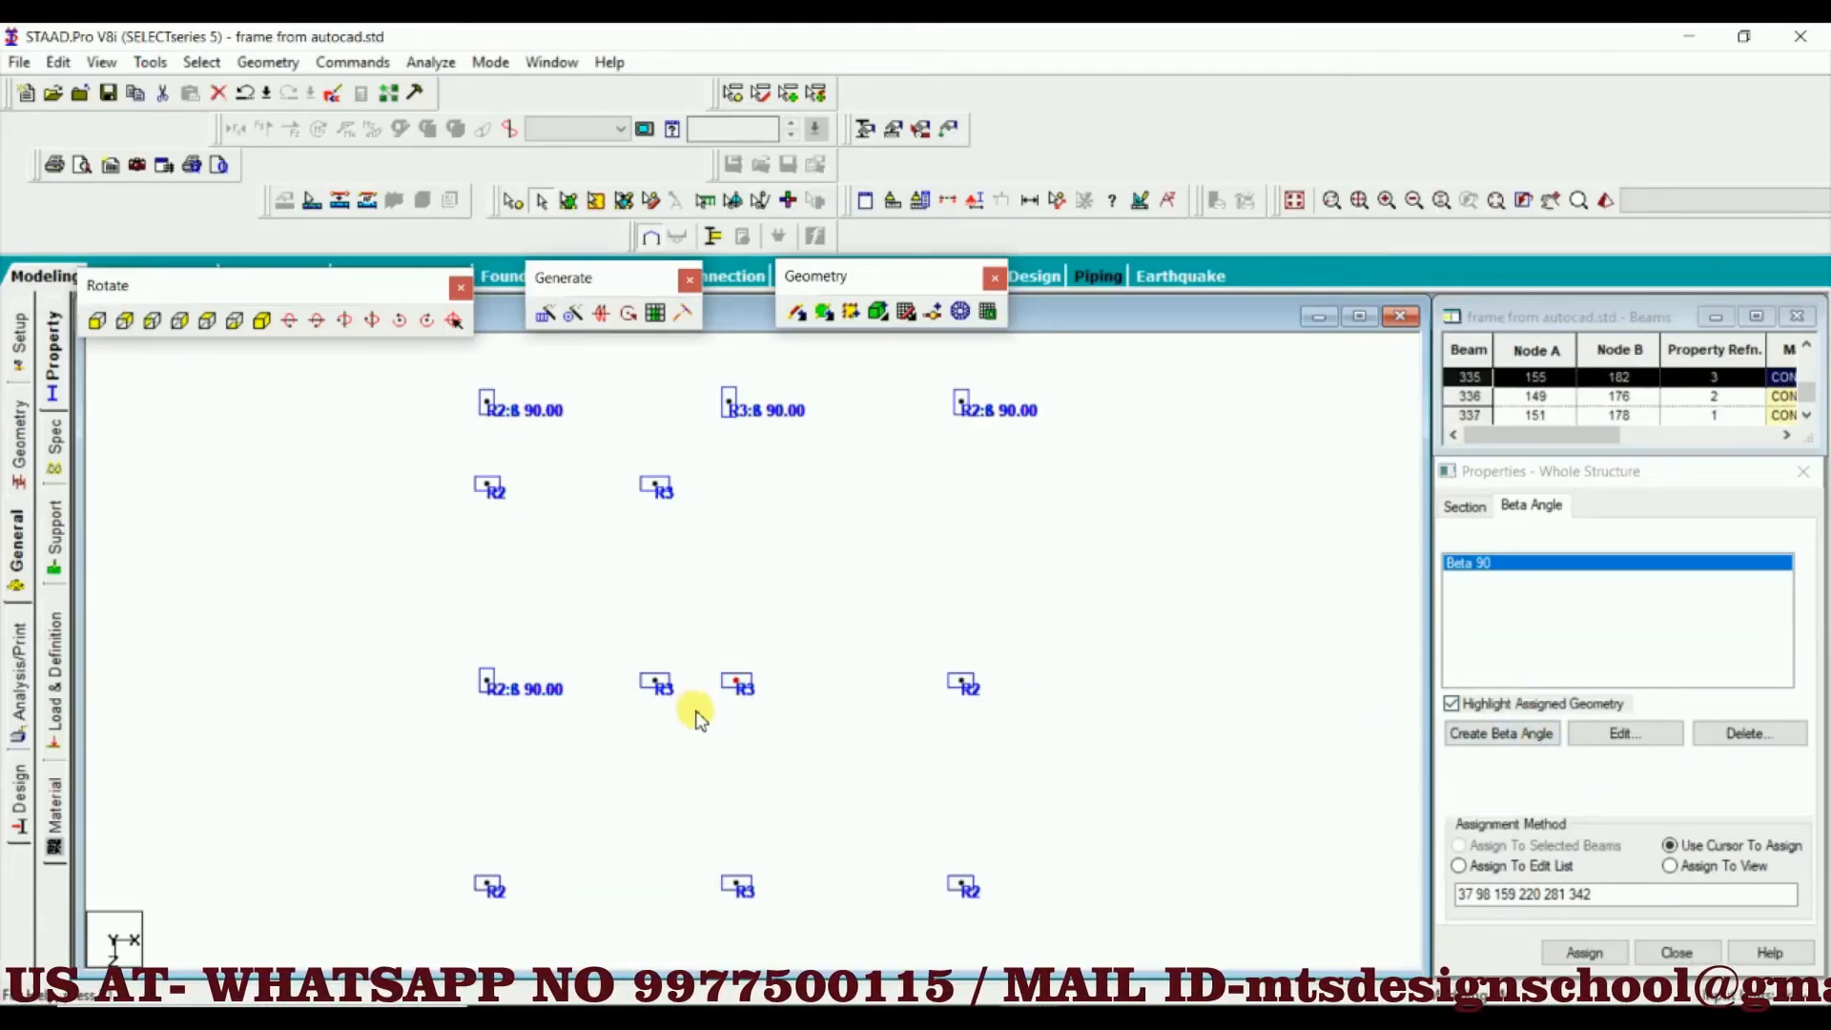
click(1585, 951)
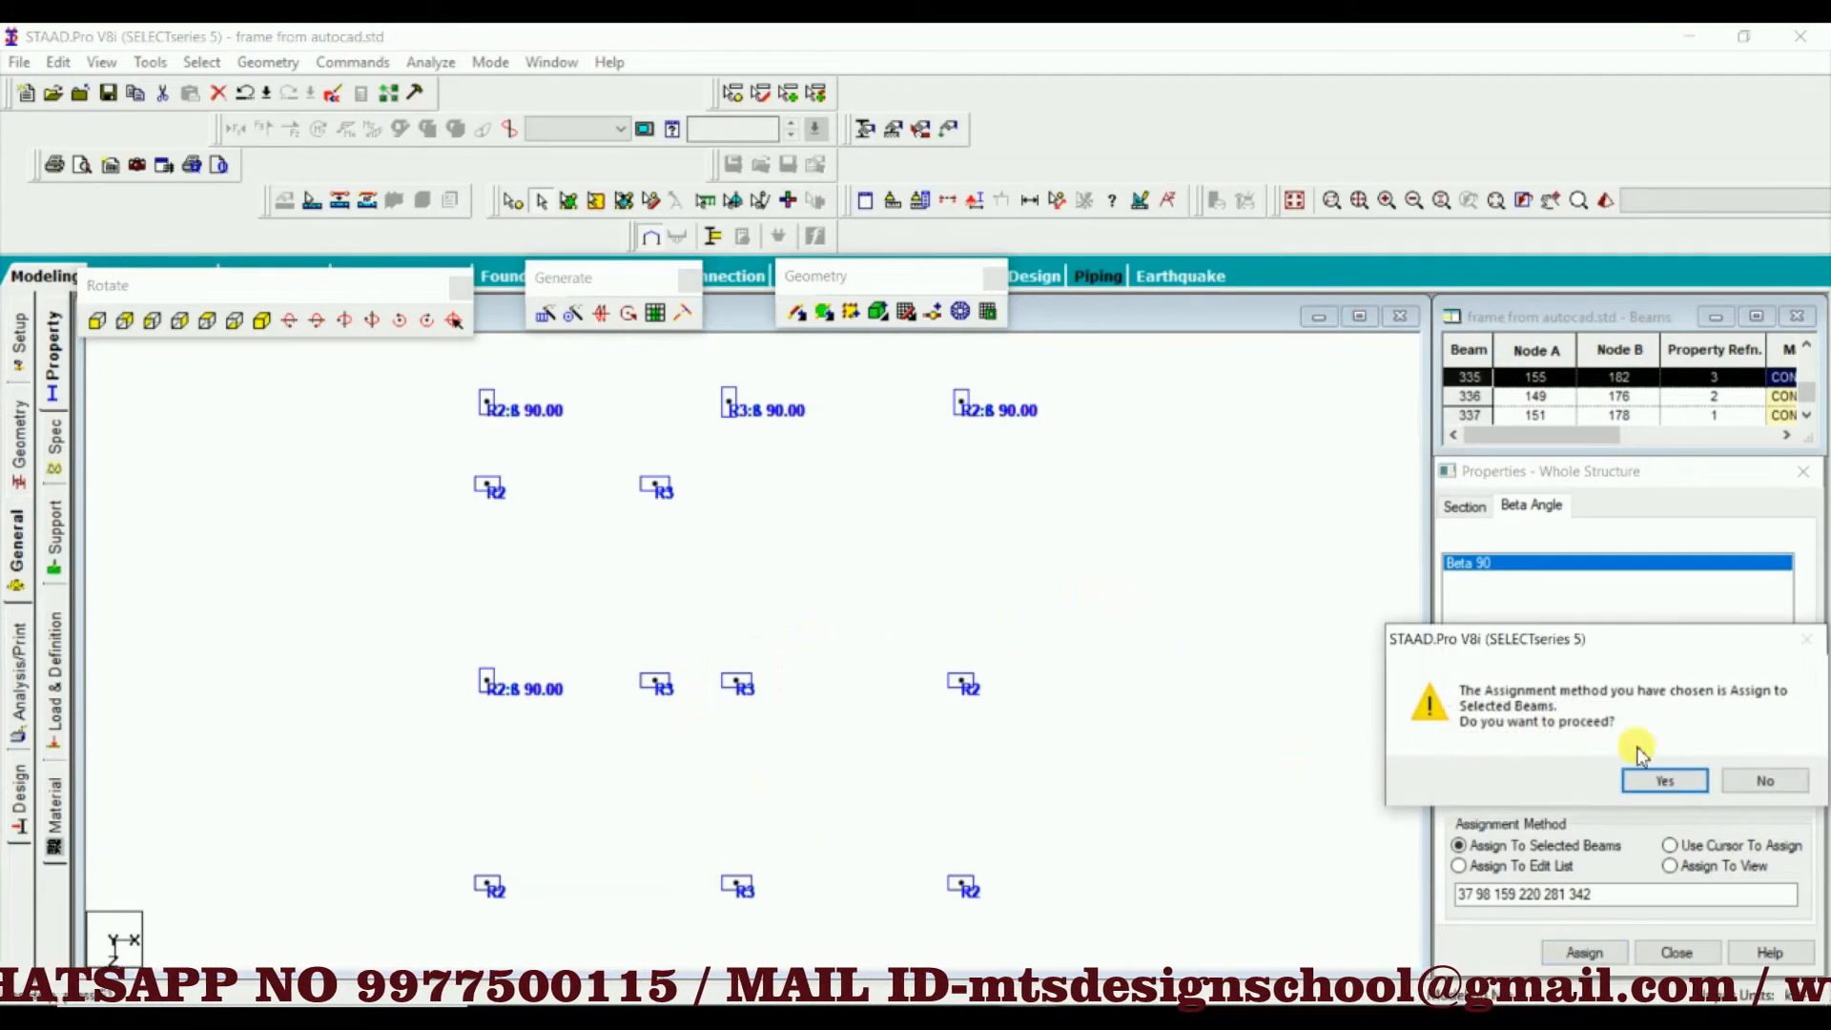
click(1656, 776)
click(839, 769)
scroll(866, 757, down, 1)
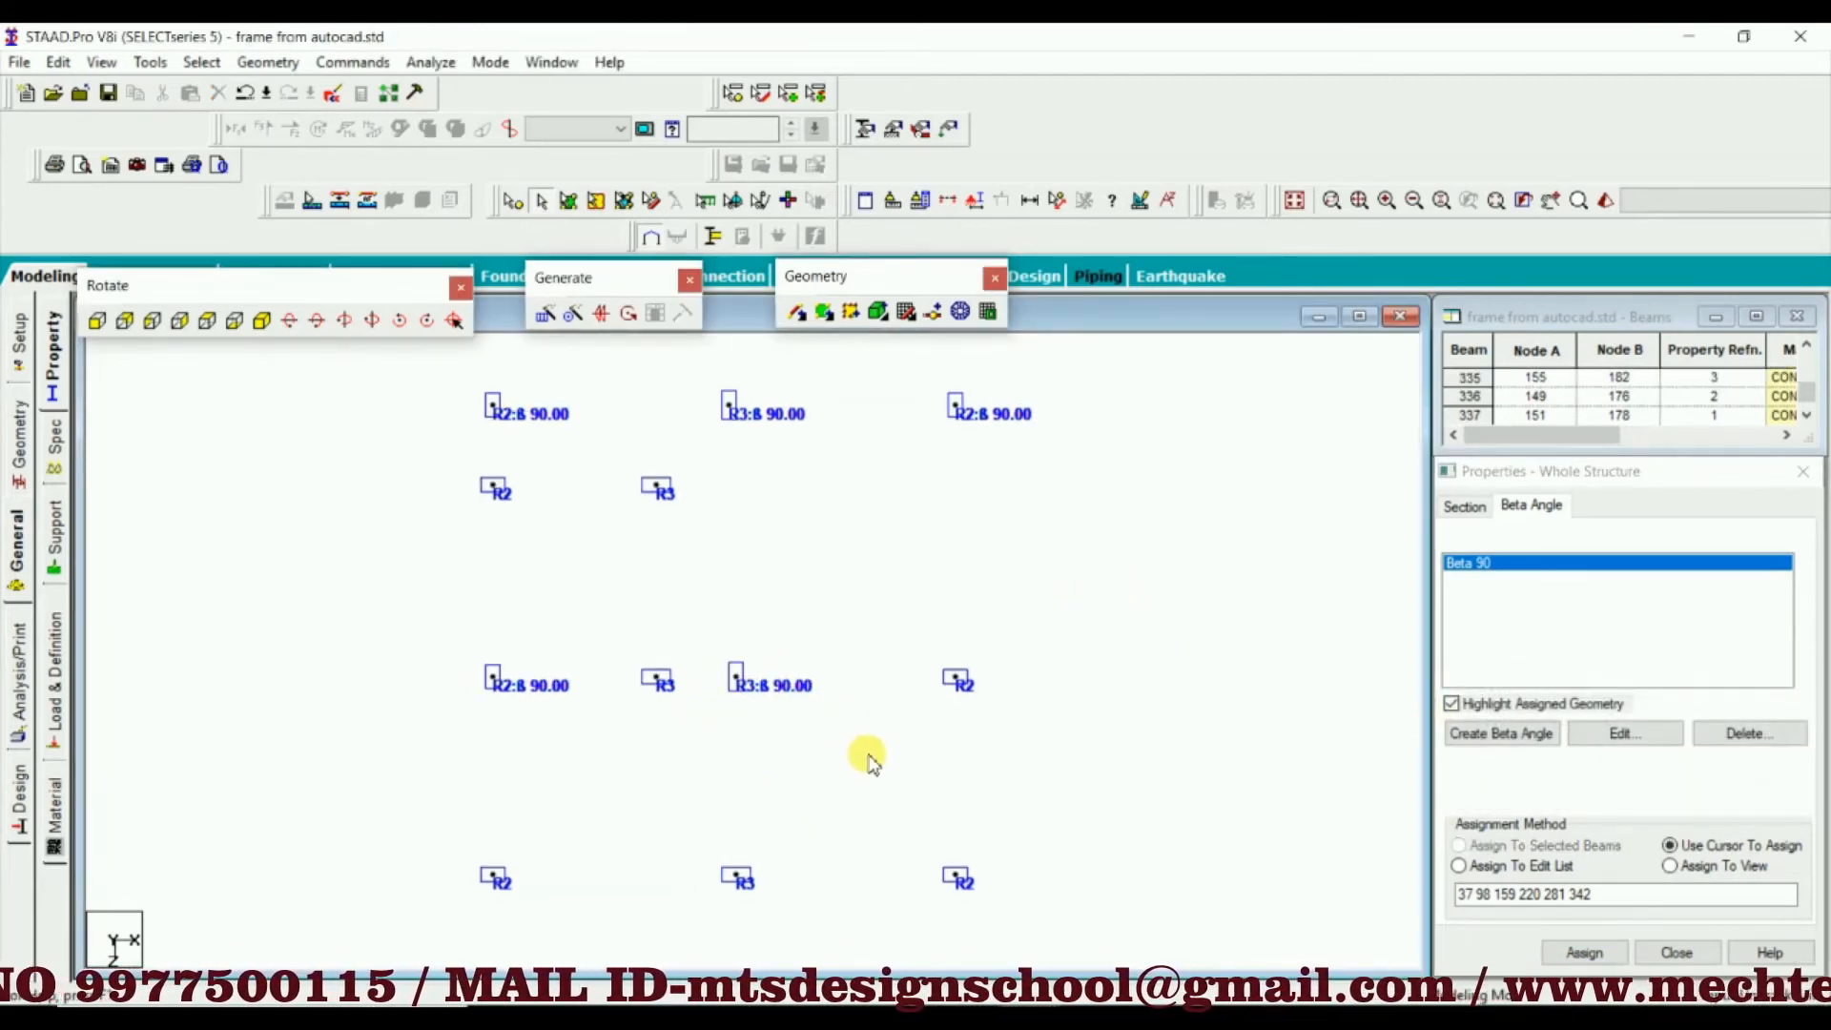
middle_drag(865, 758, 906, 668)
scroll(906, 669, down, 1)
scroll(906, 687, down, 2)
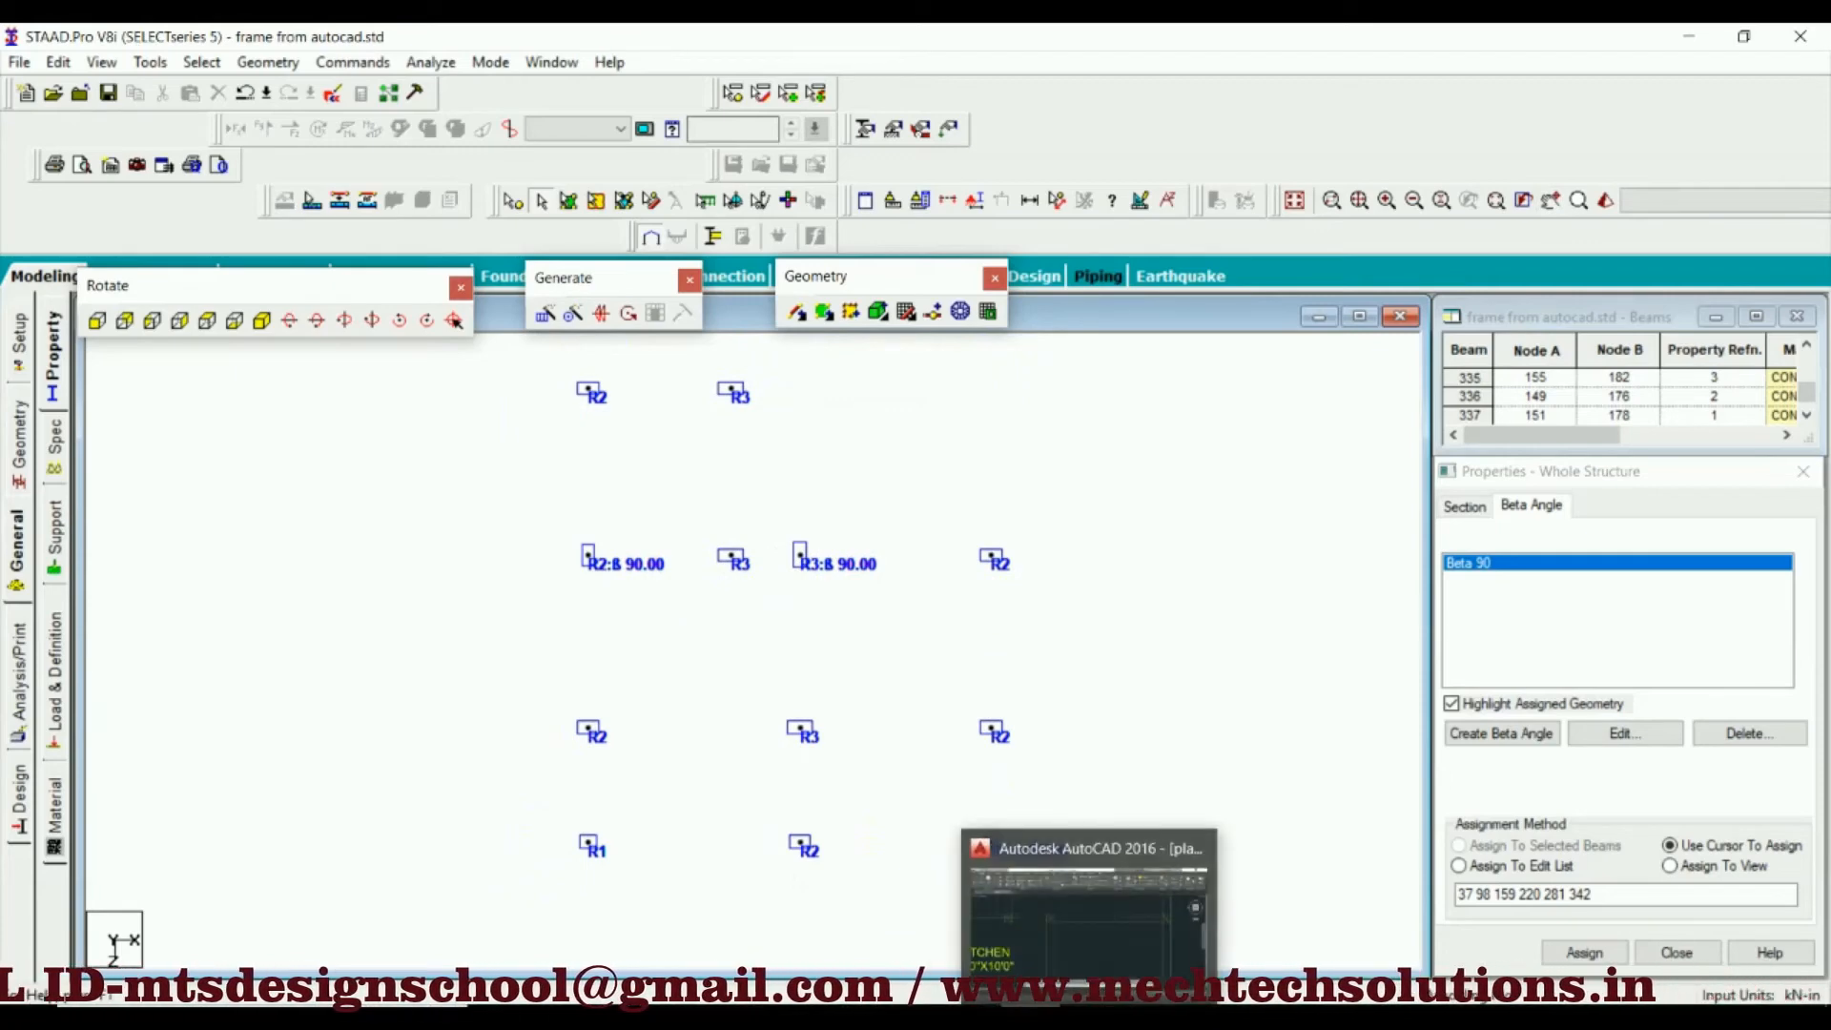
Switch to AutoCAD and examine the outer-wall column between lobby and porch, including the adjoining window and walls
mouse_move(1089, 1018)
click(1008, 923)
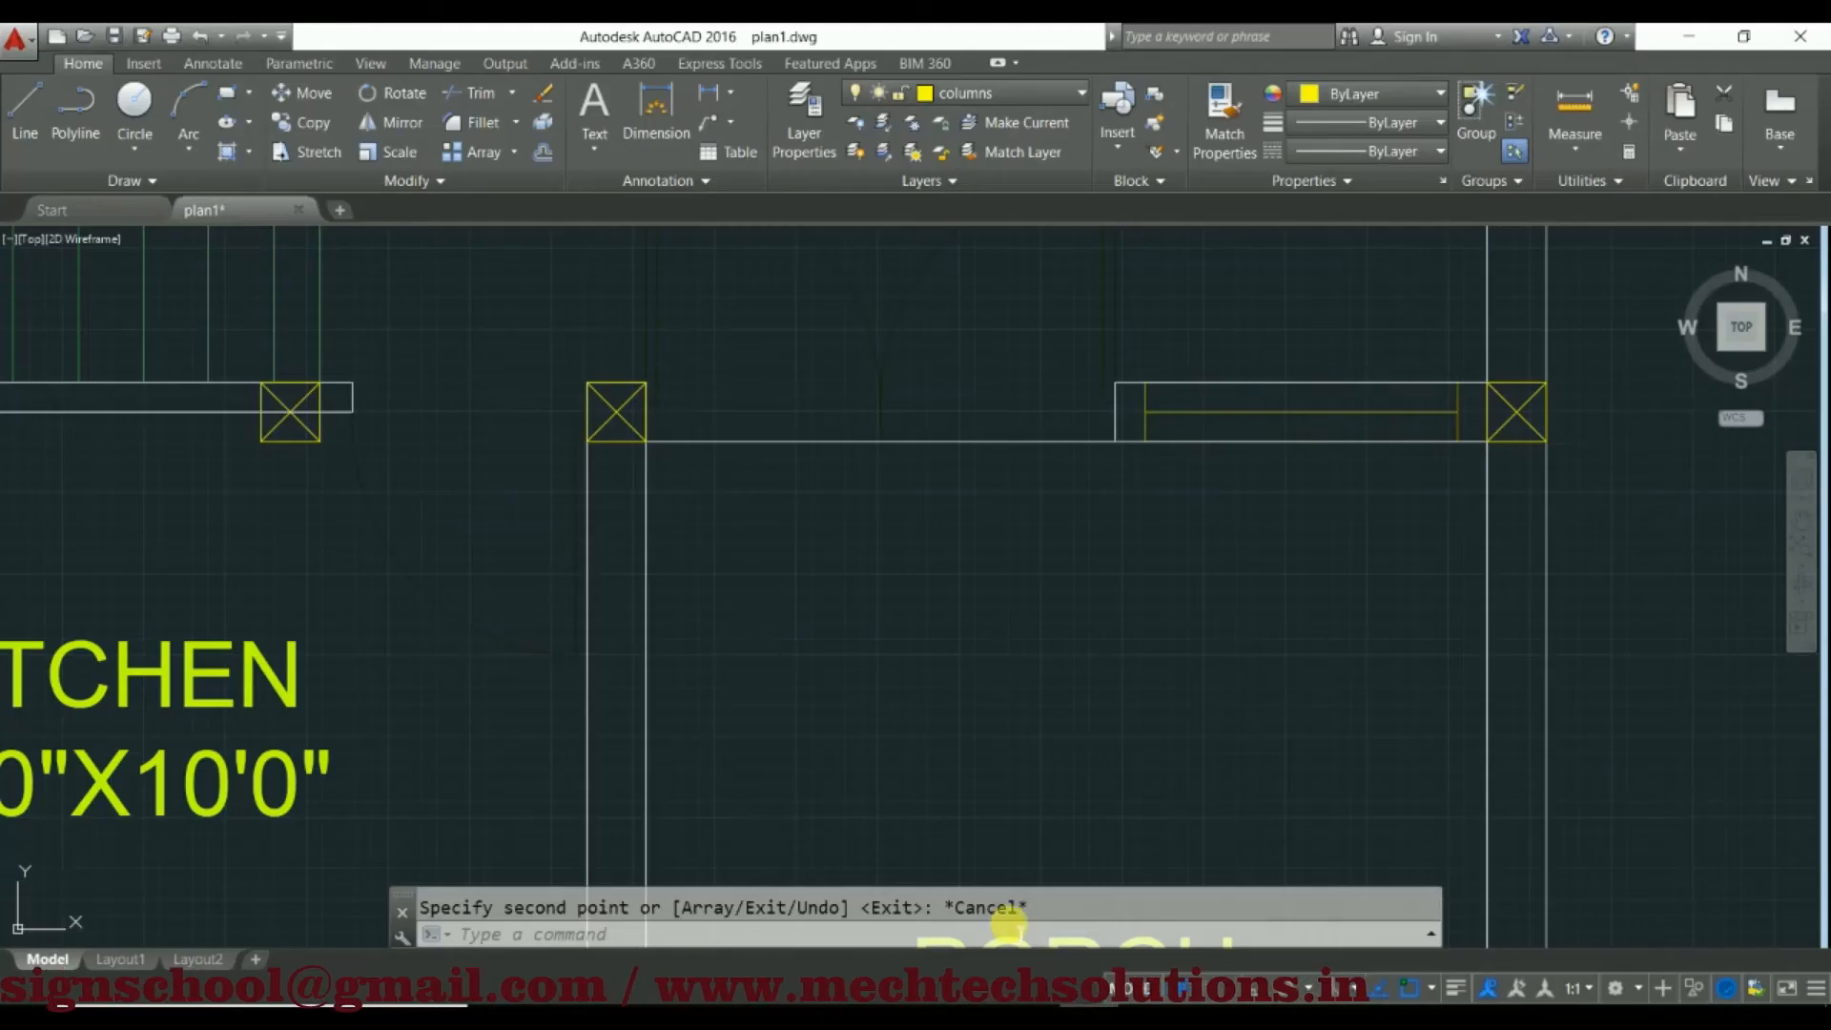
middle_drag(1126, 431, 376, 507)
scroll(720, 496, up, 3)
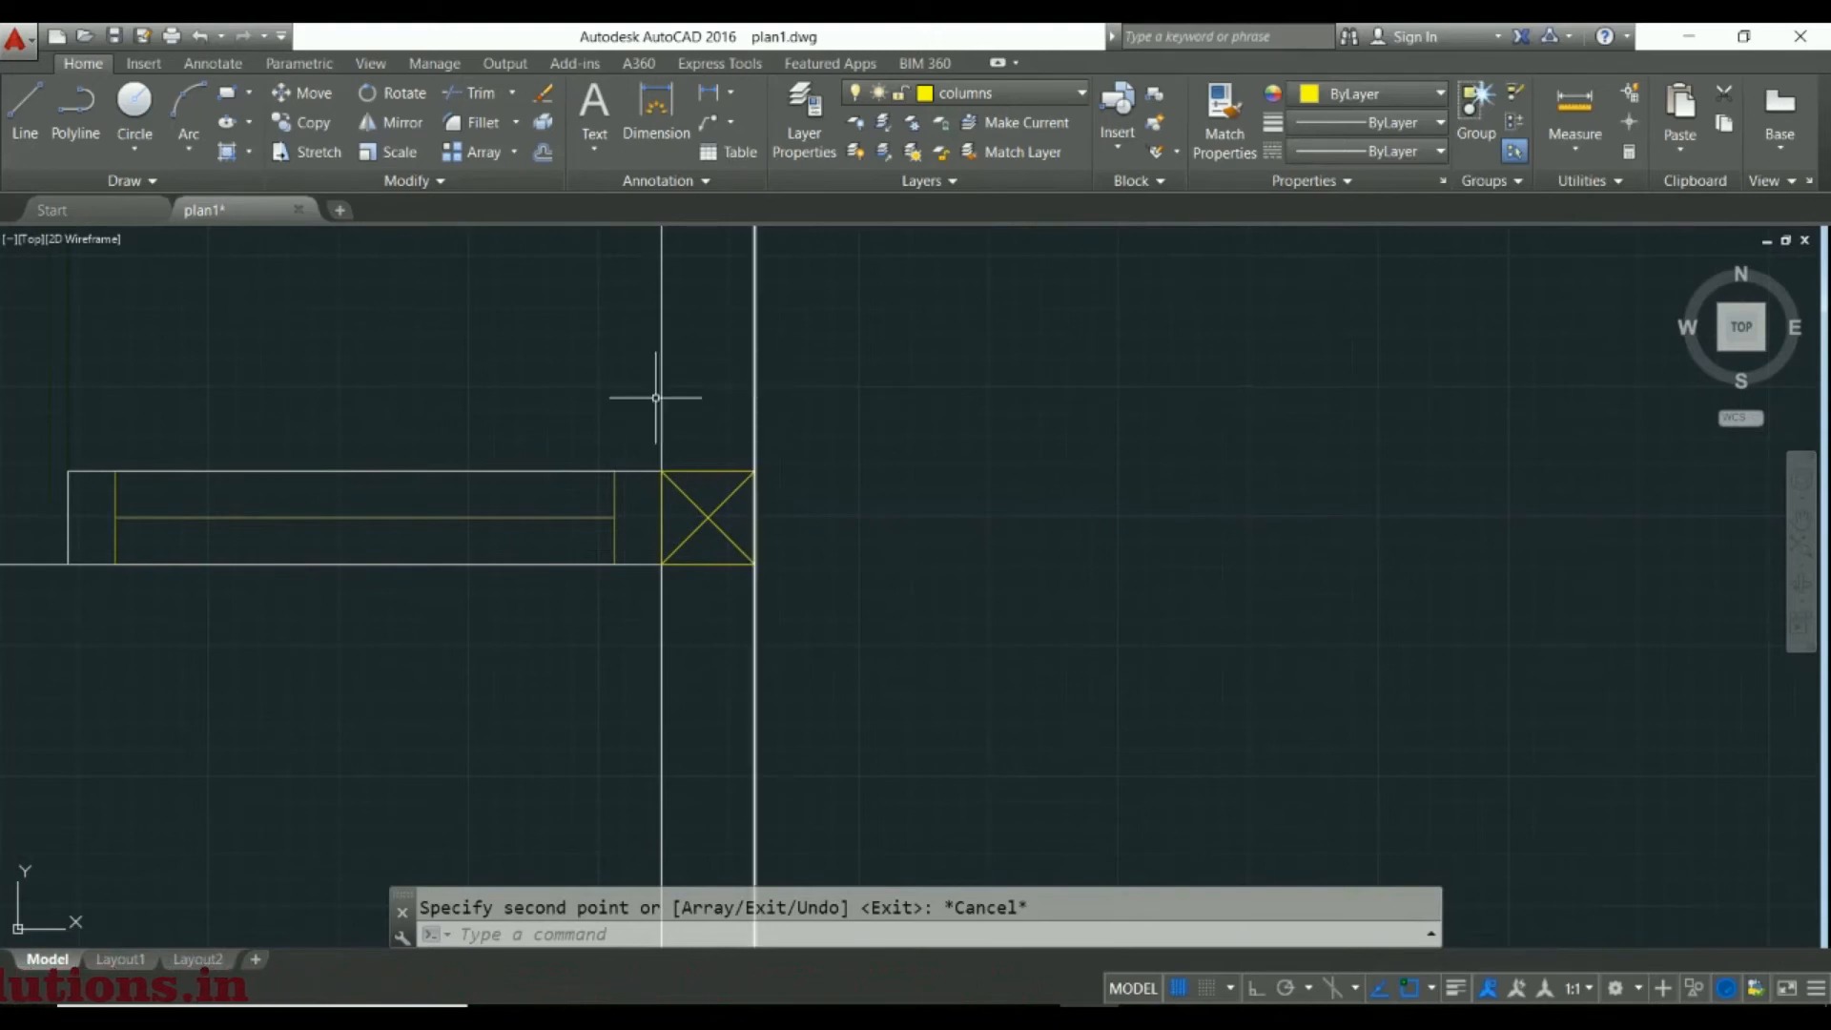
scroll(670, 601, down, 1)
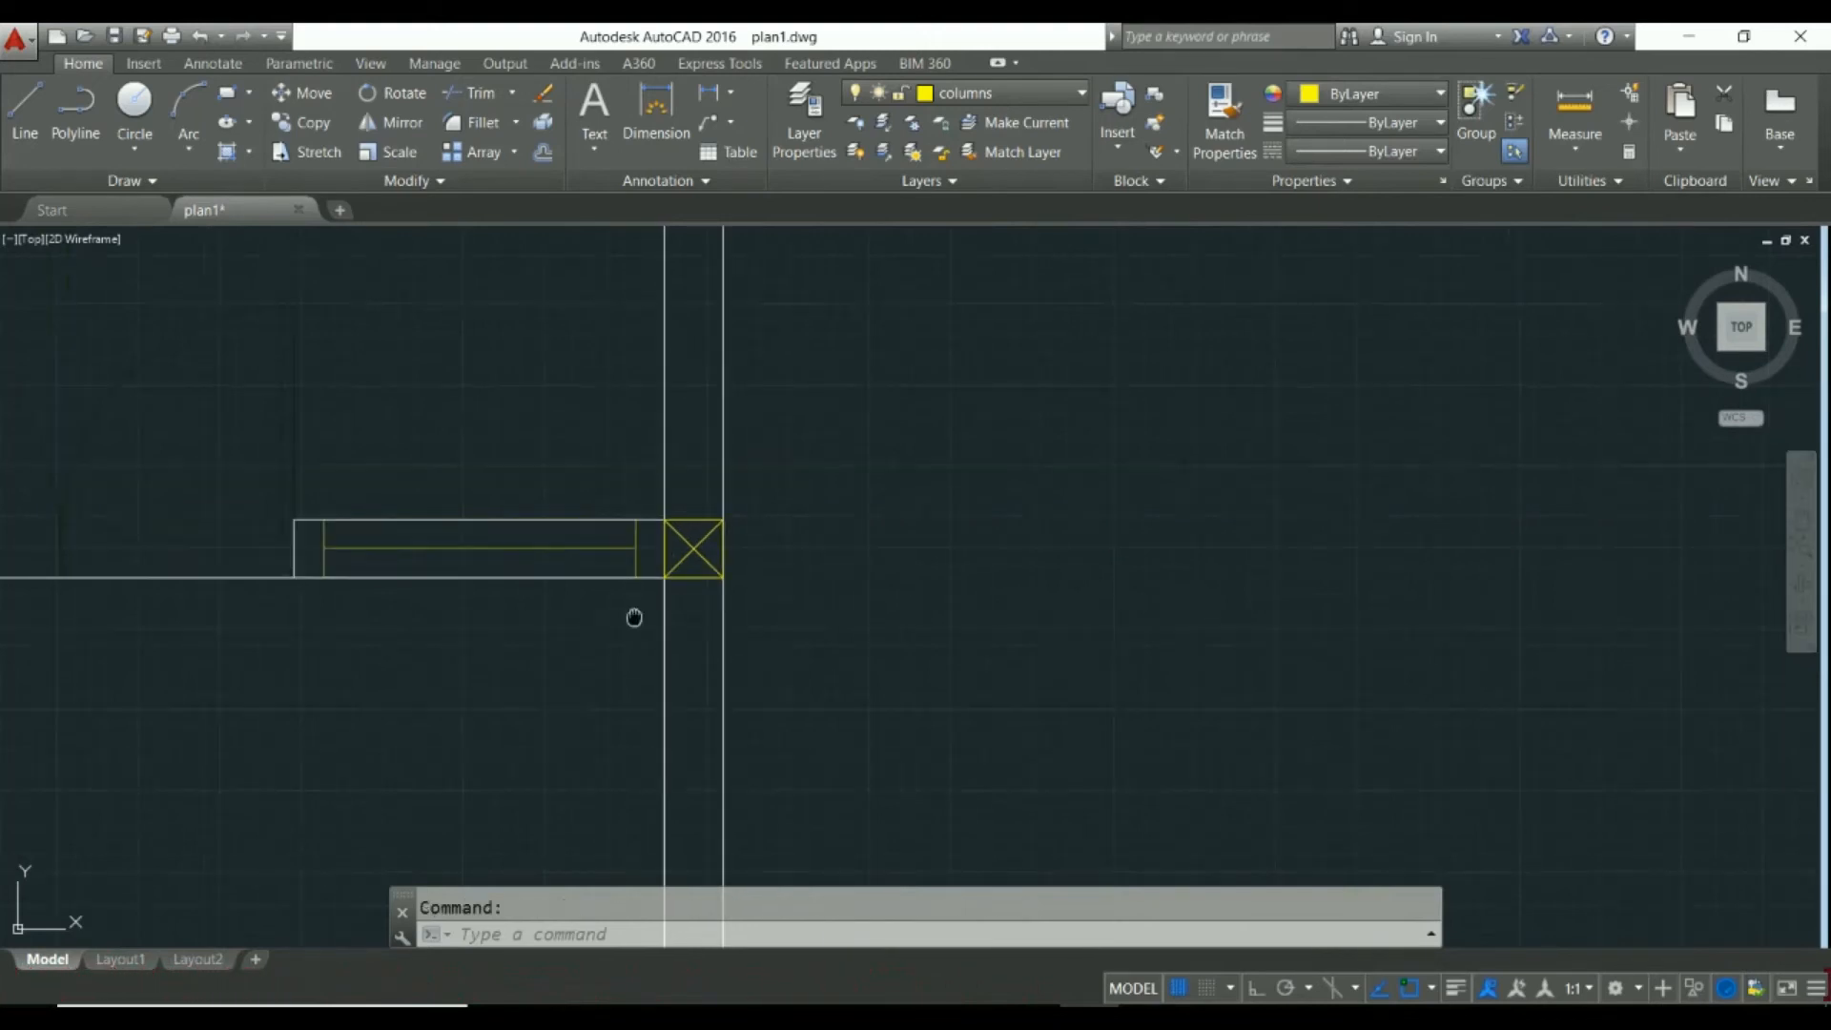
middle_drag(635, 618, 736, 523)
scroll(736, 523, down, 2)
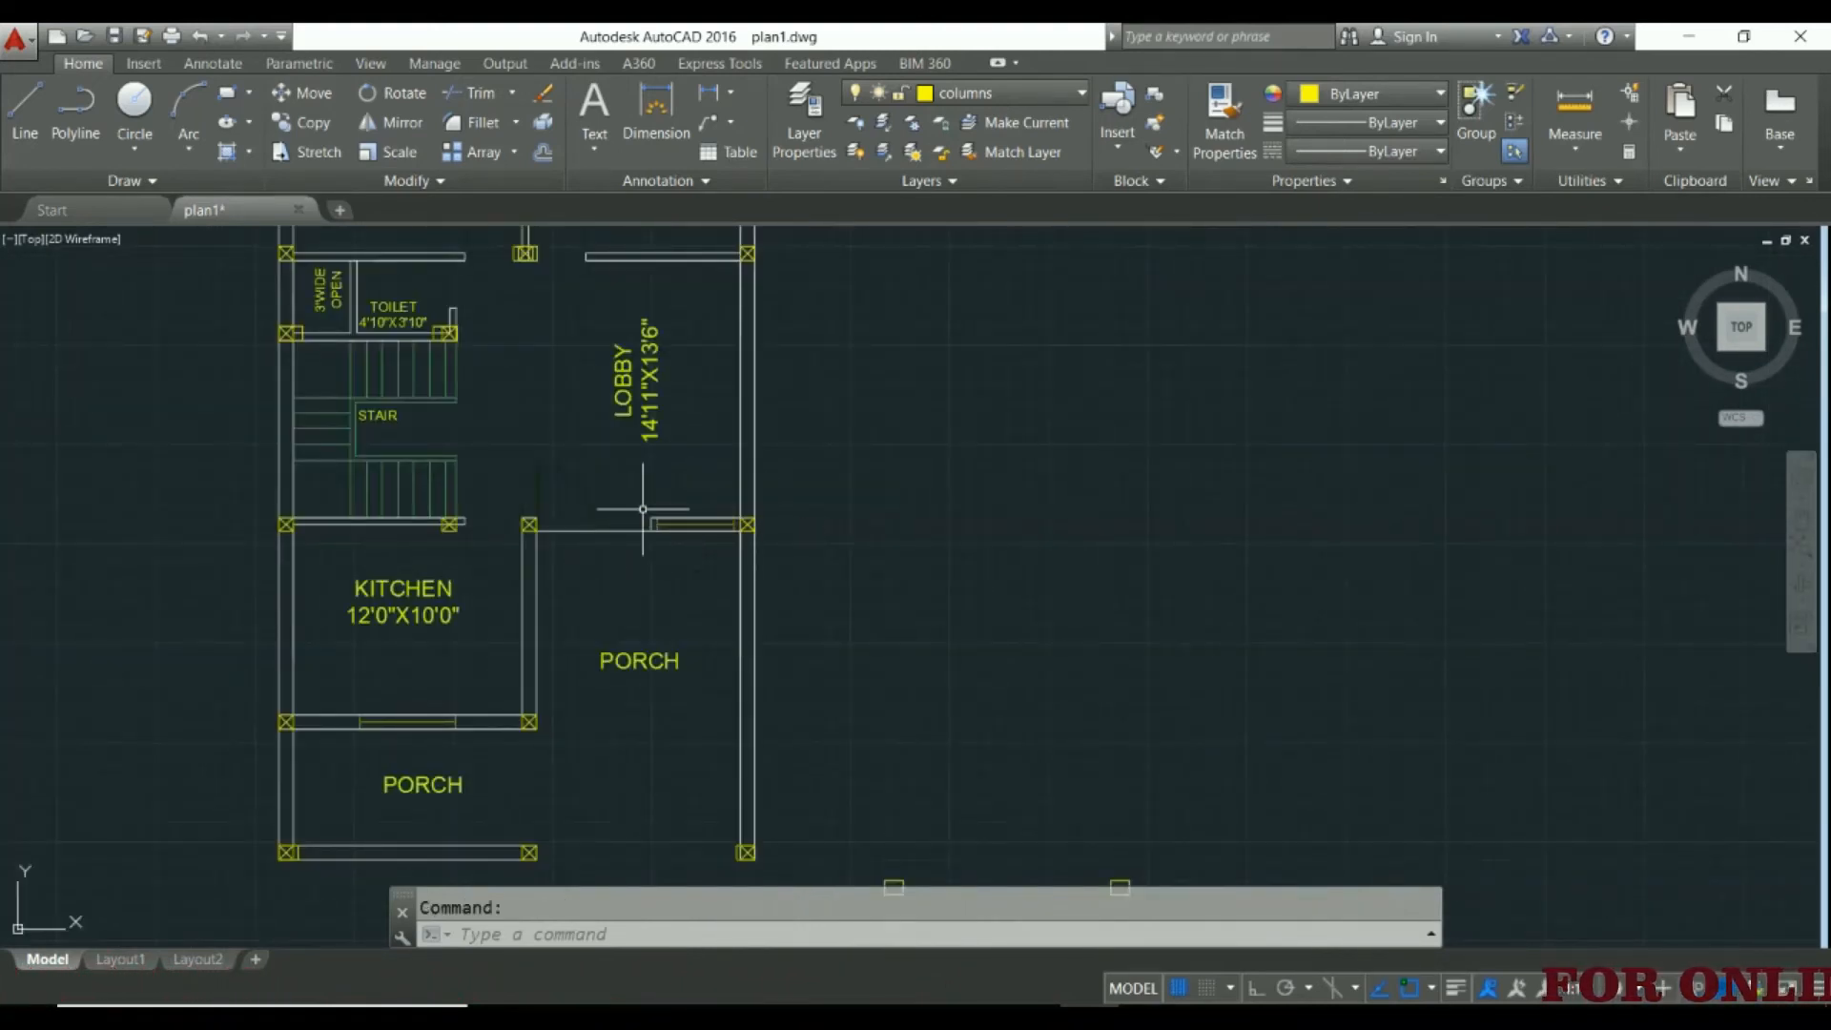
scroll(733, 538, up, 3)
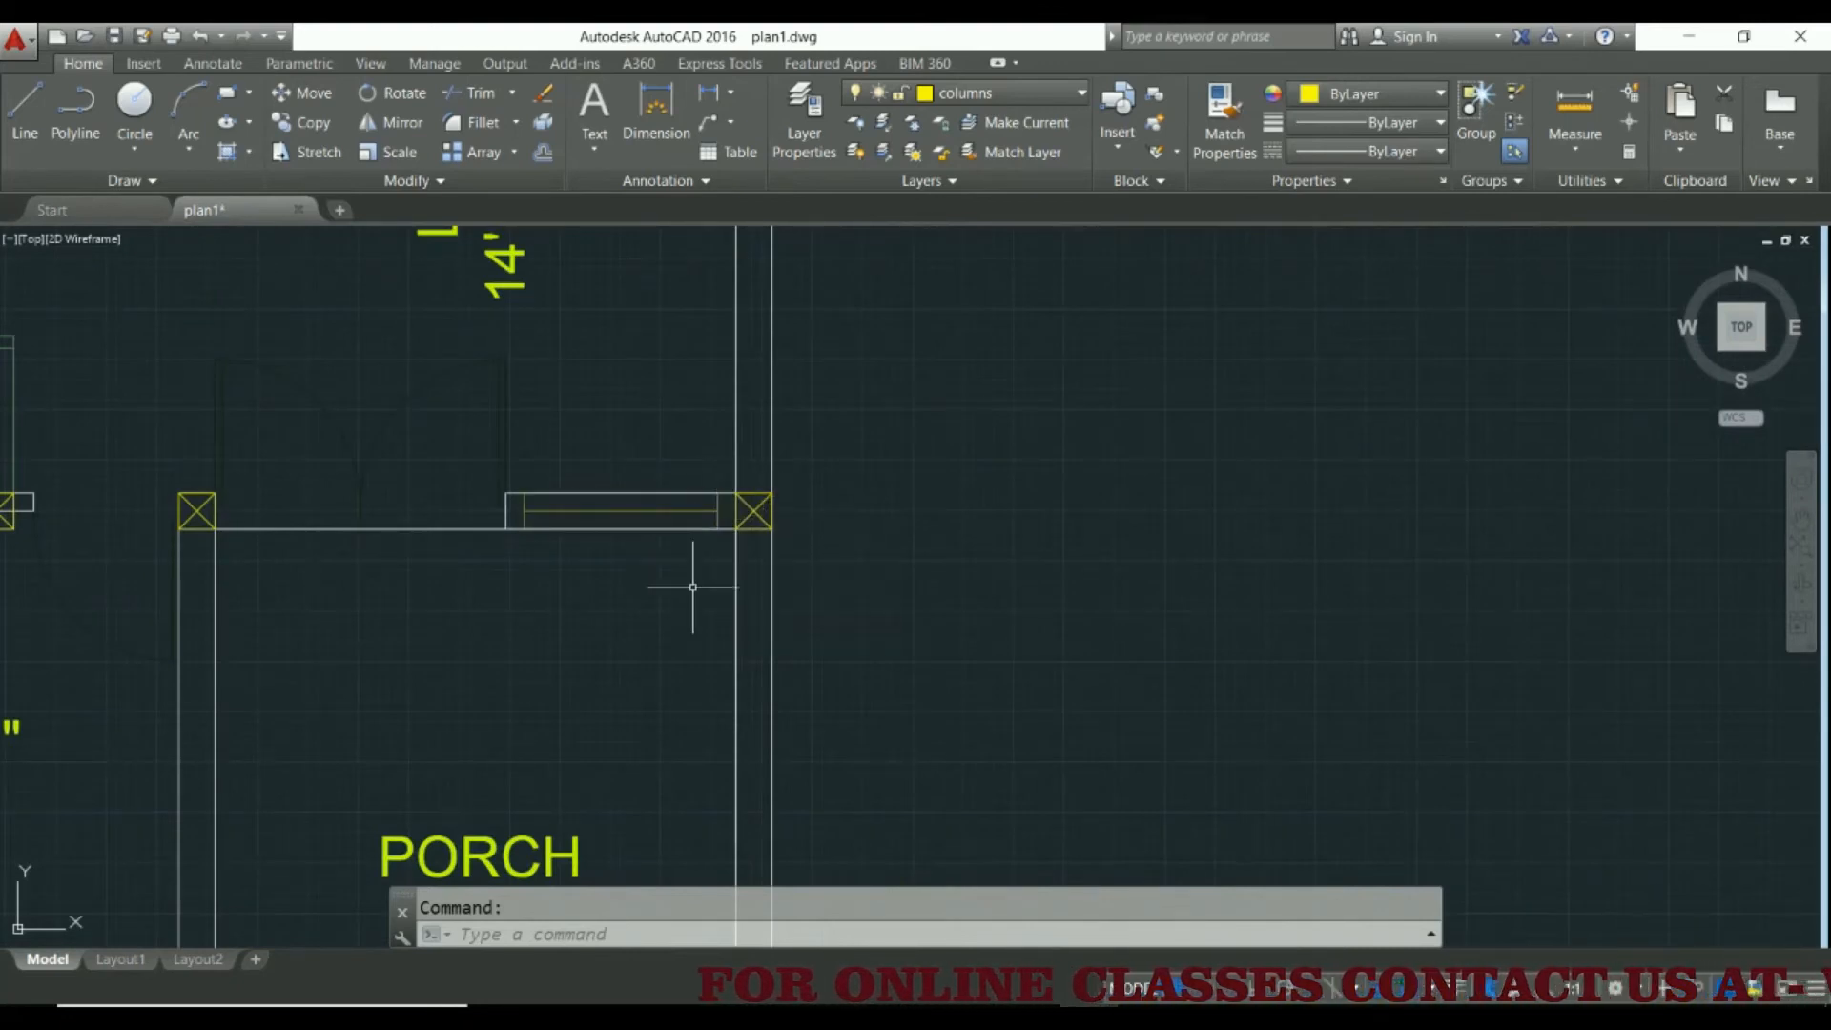
scroll(693, 586, down, 4)
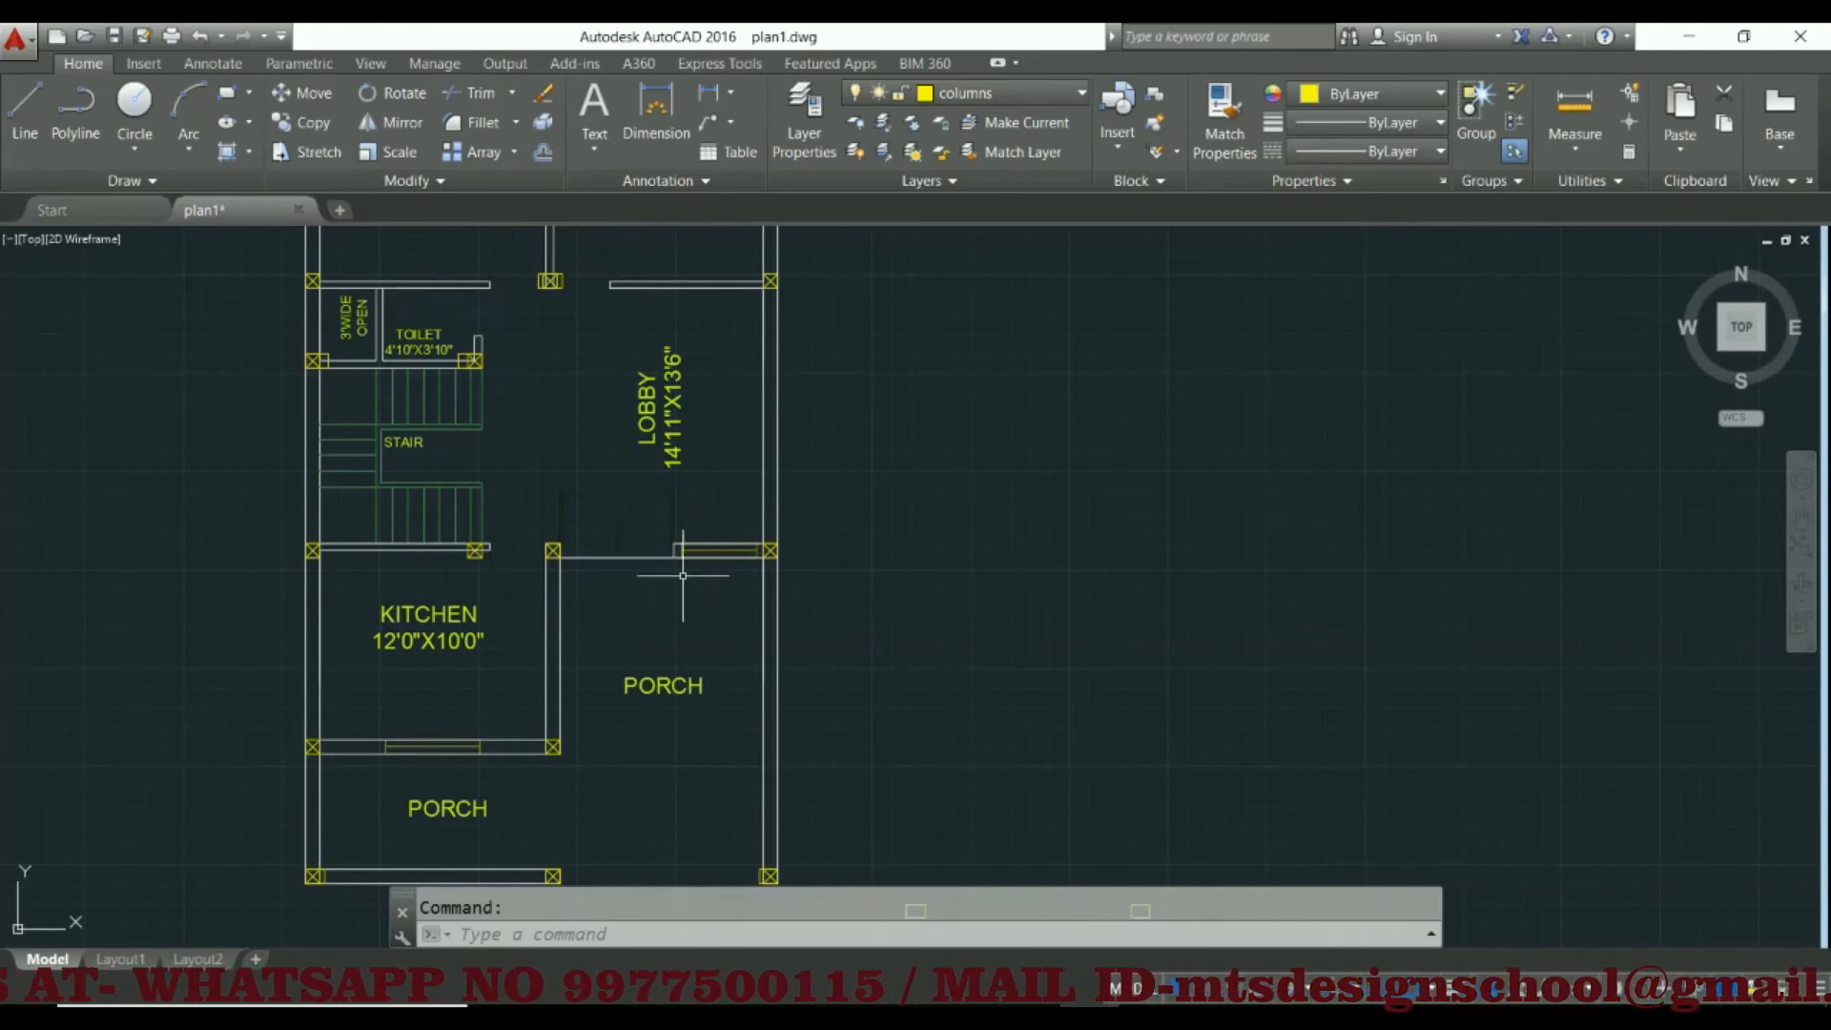
scroll(697, 546, up, 5)
scroll(400, 604, down, 4)
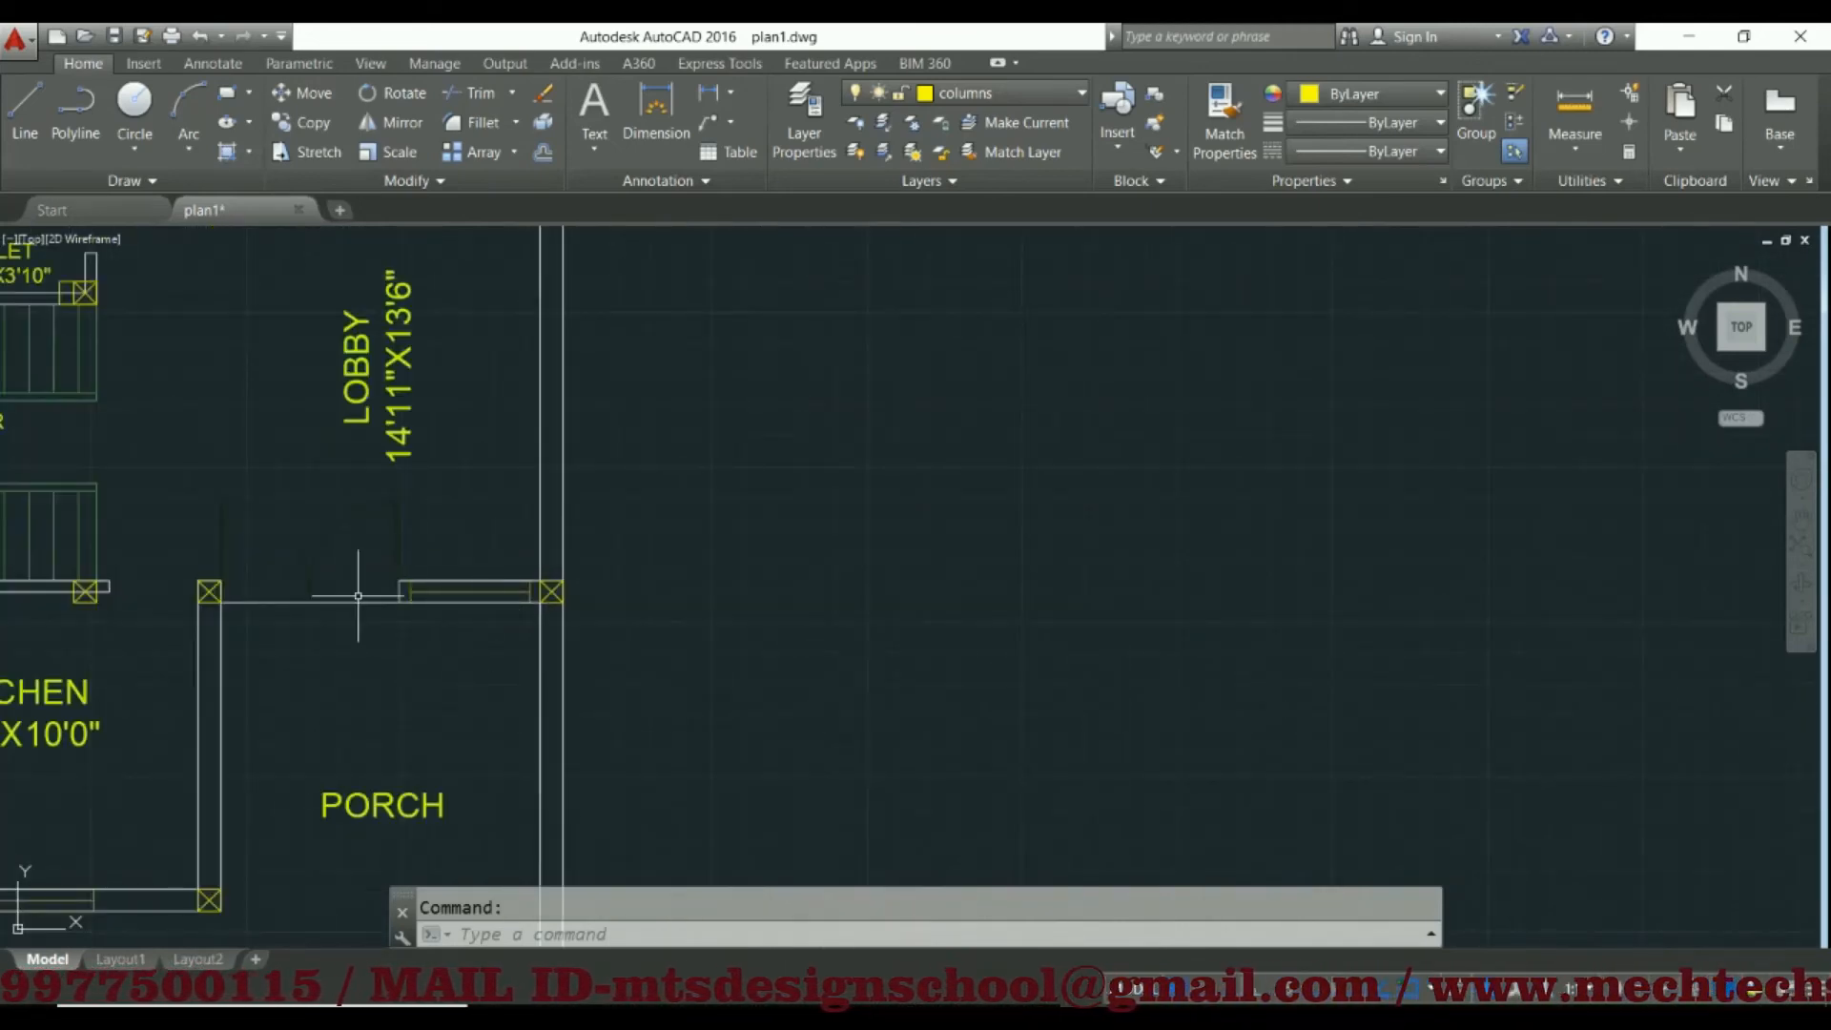
scroll(524, 603, up, 4)
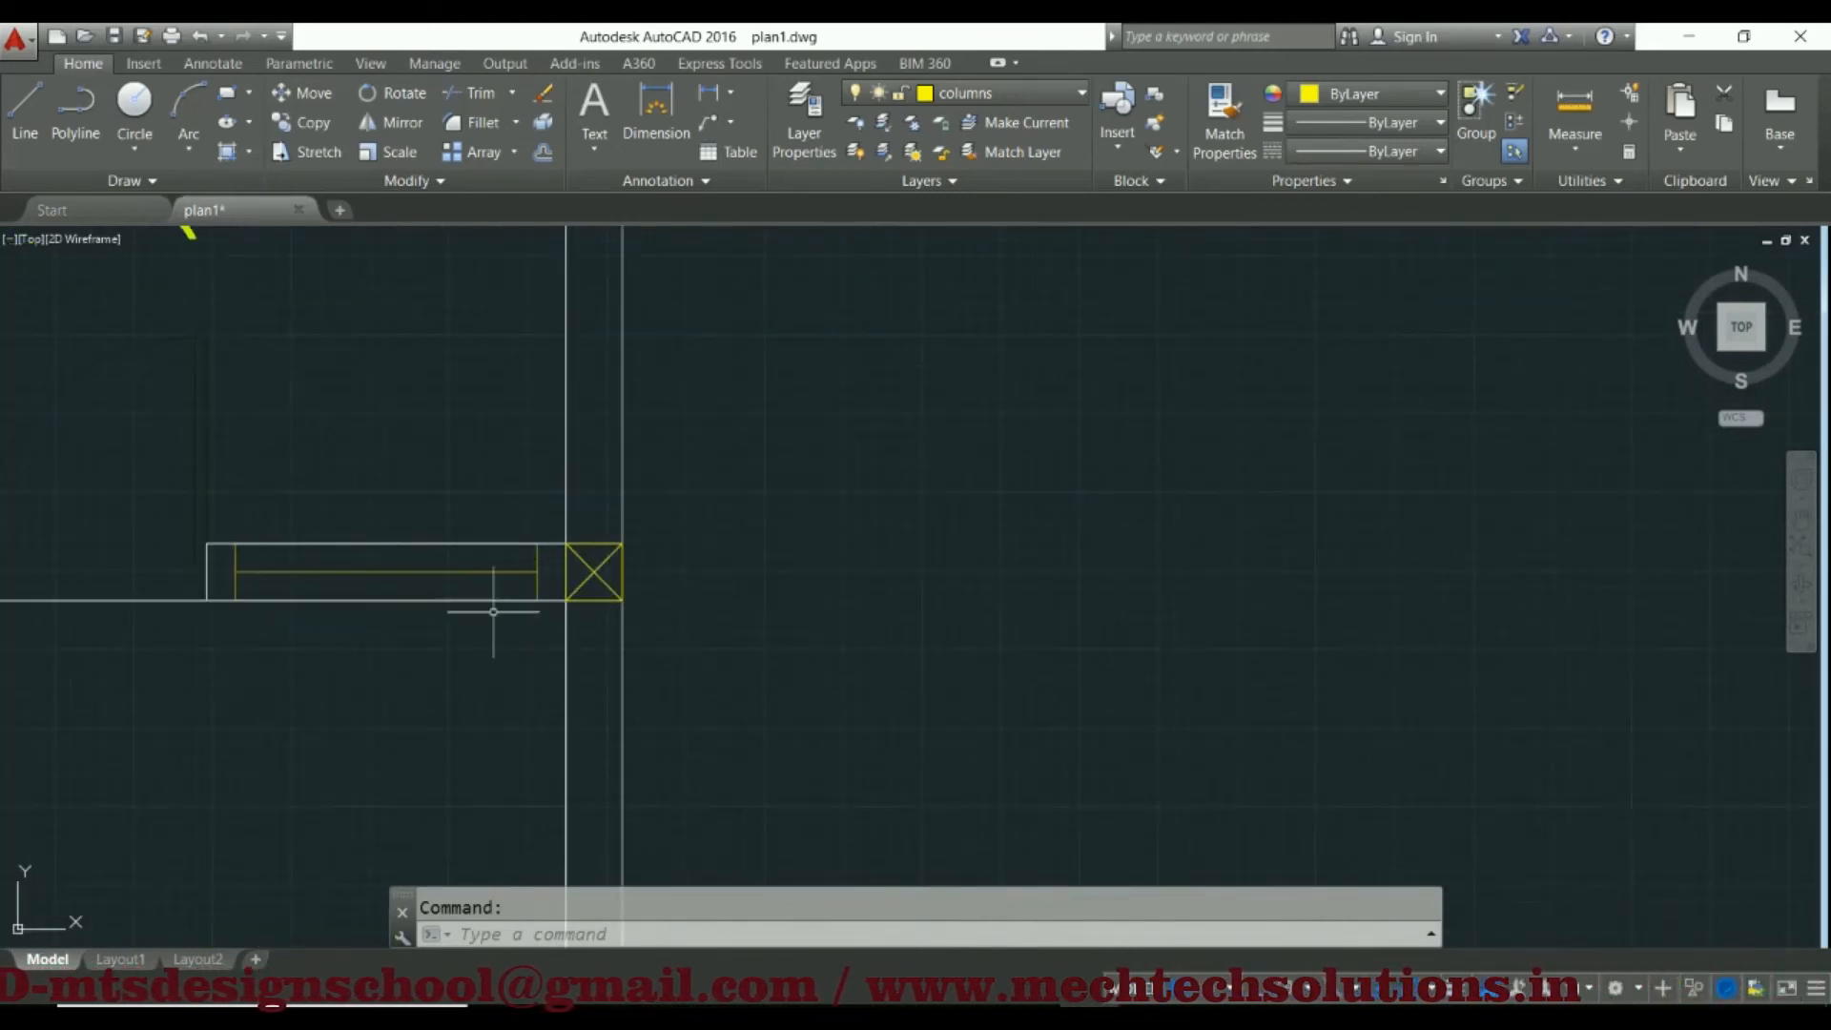
scroll(560, 606, down, 6)
middle_drag(547, 629, 647, 522)
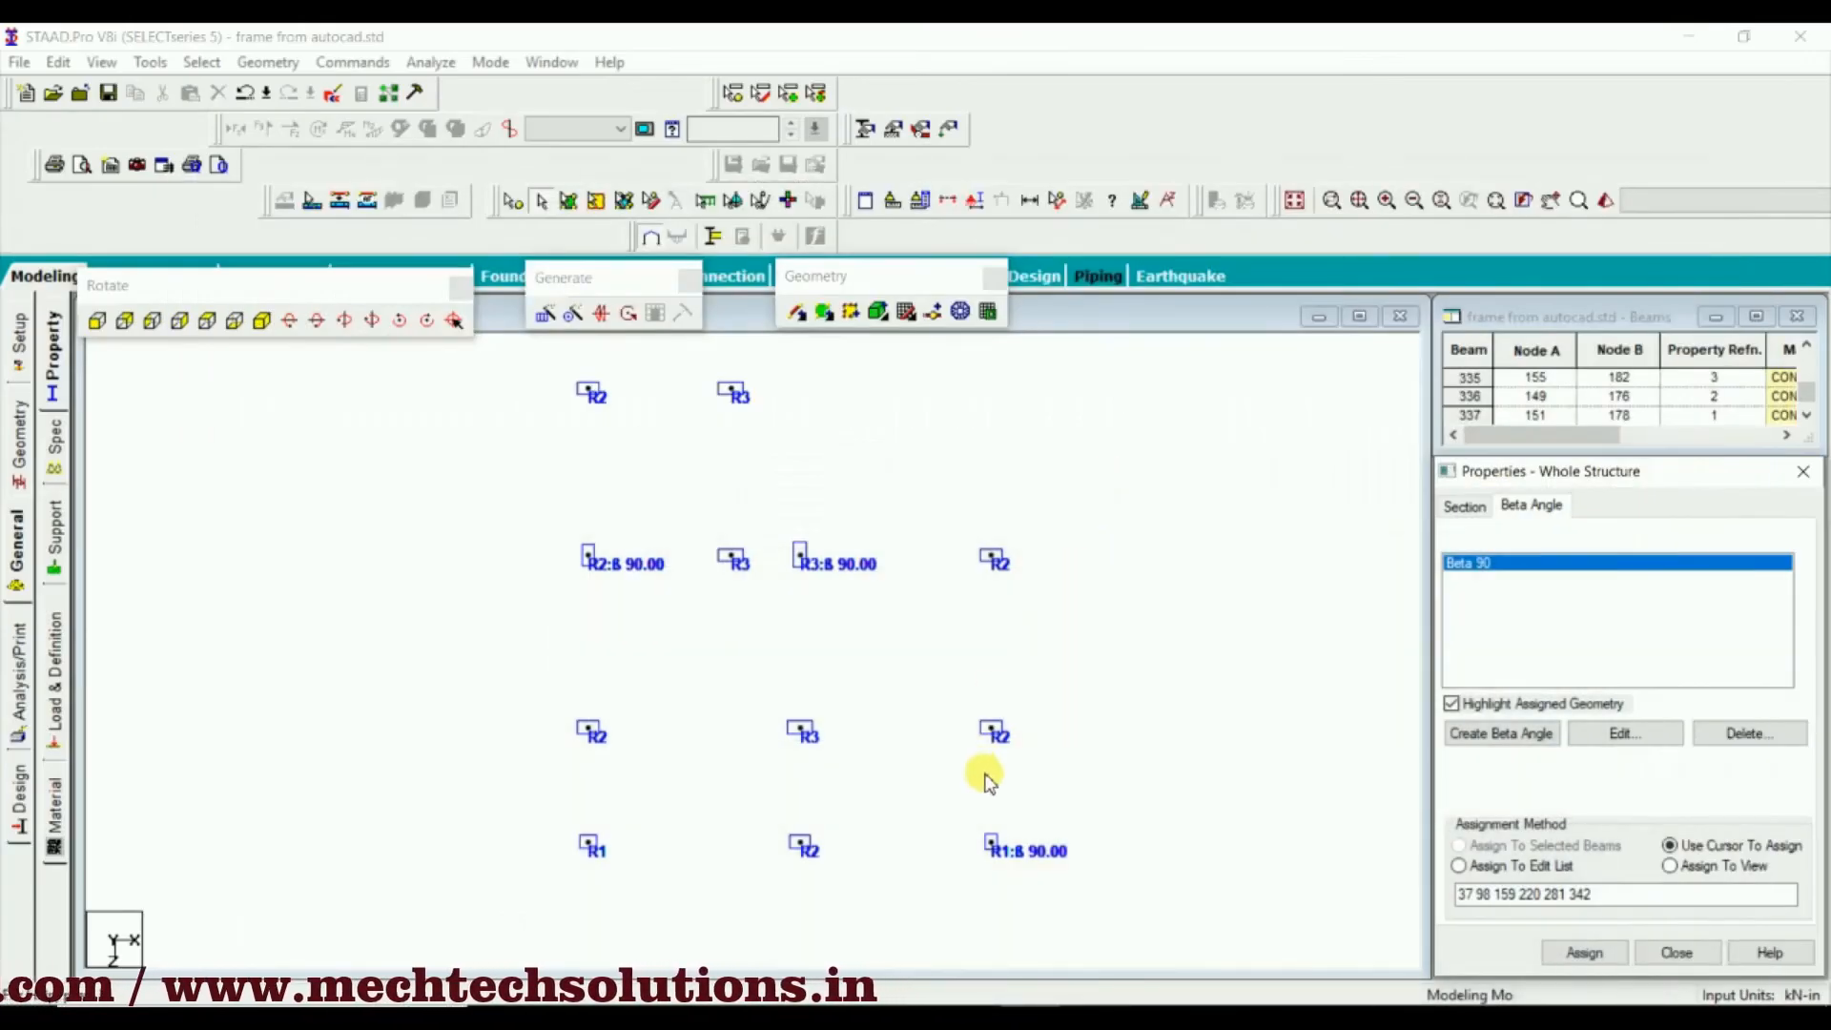
Switch to STAAD.Pro and check the orientation of the lobby-side outer R2 column in the fifth row and of the two front rows
middle_drag(1071, 710, 1025, 735)
scroll(960, 566, up, 3)
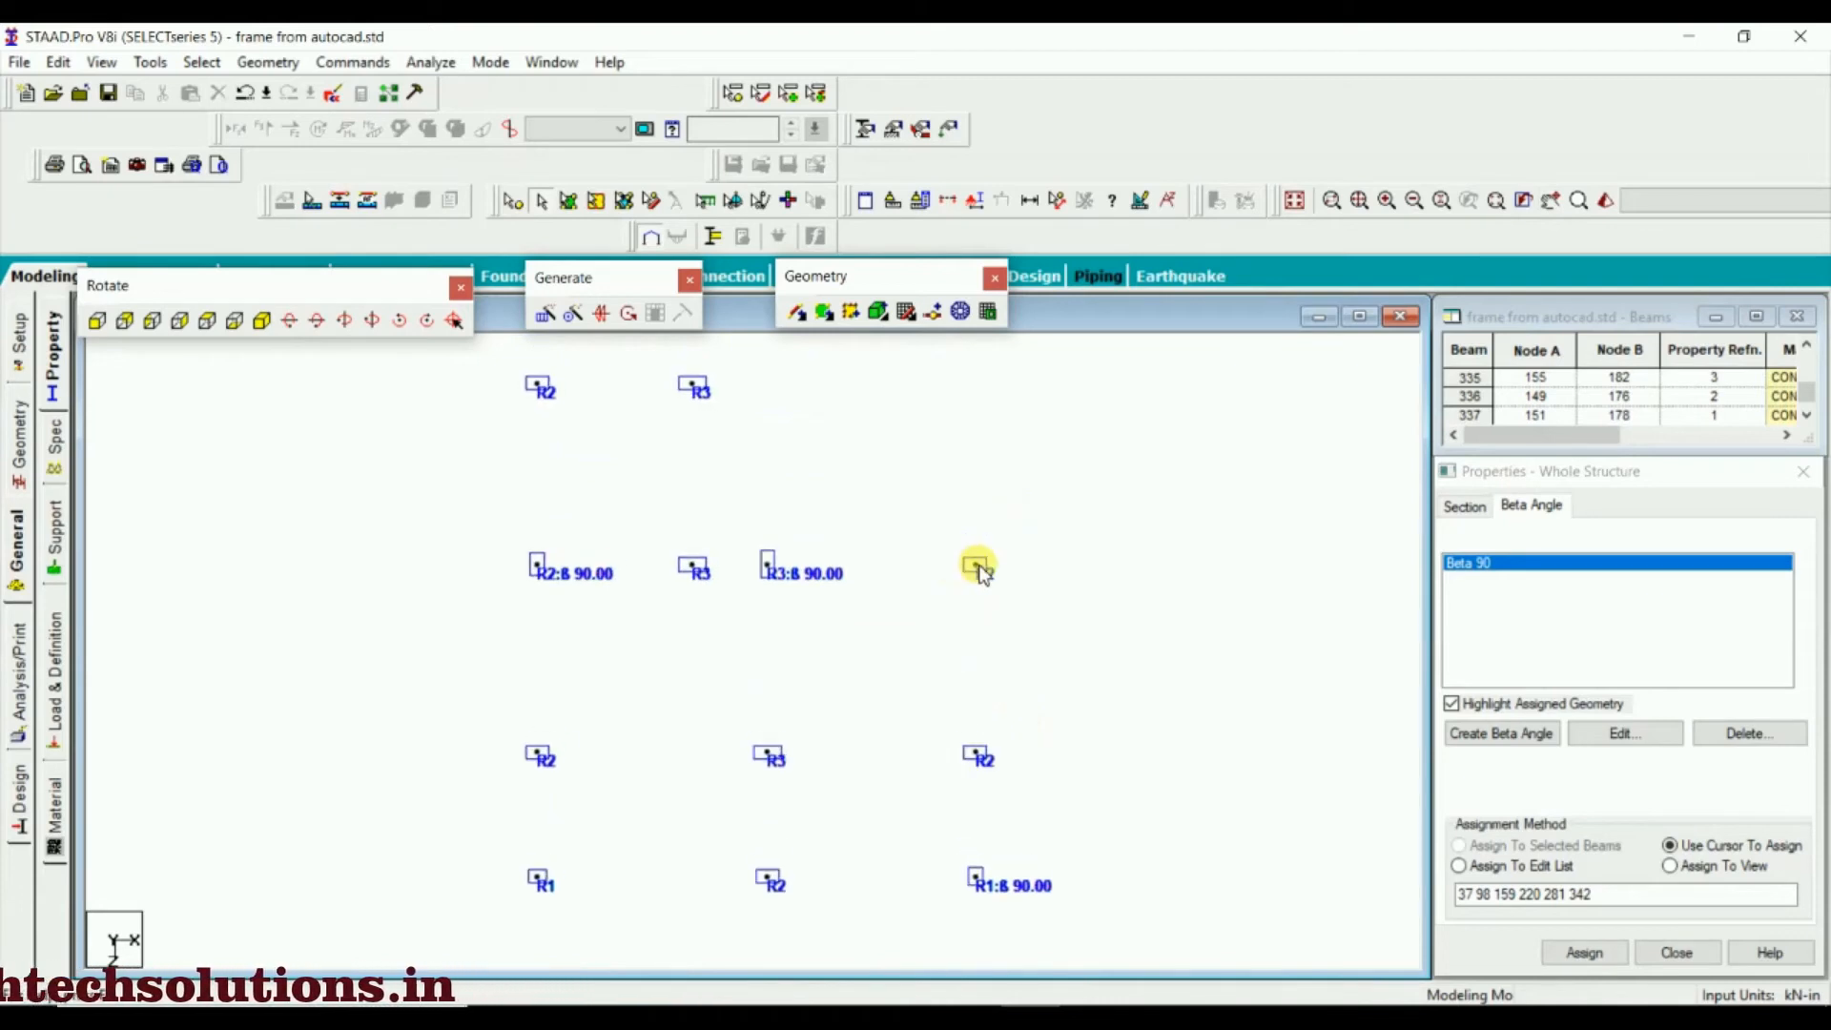
middle_drag(1008, 606, 1030, 515)
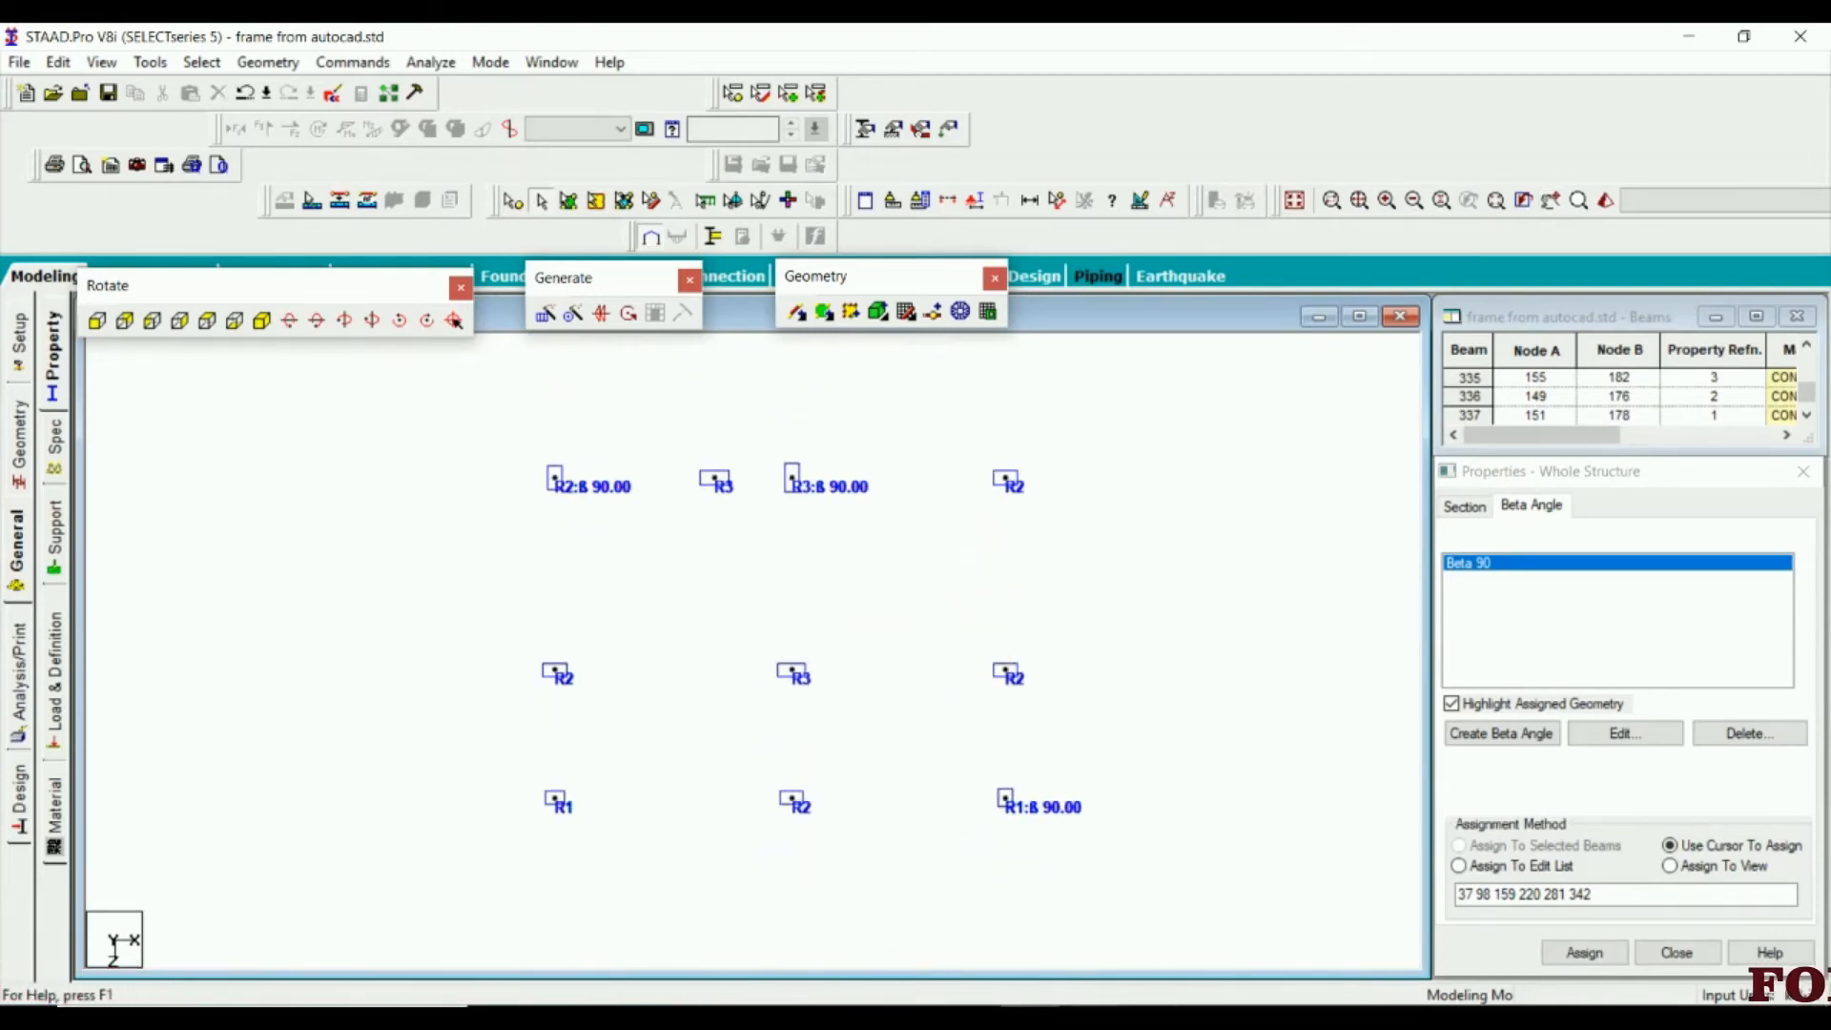
Switch to AutoCAD and examine the column at the kitchen and porch corner and the porch's outer wall opposite it
click(1089, 1017)
middle_drag(573, 680, 757, 605)
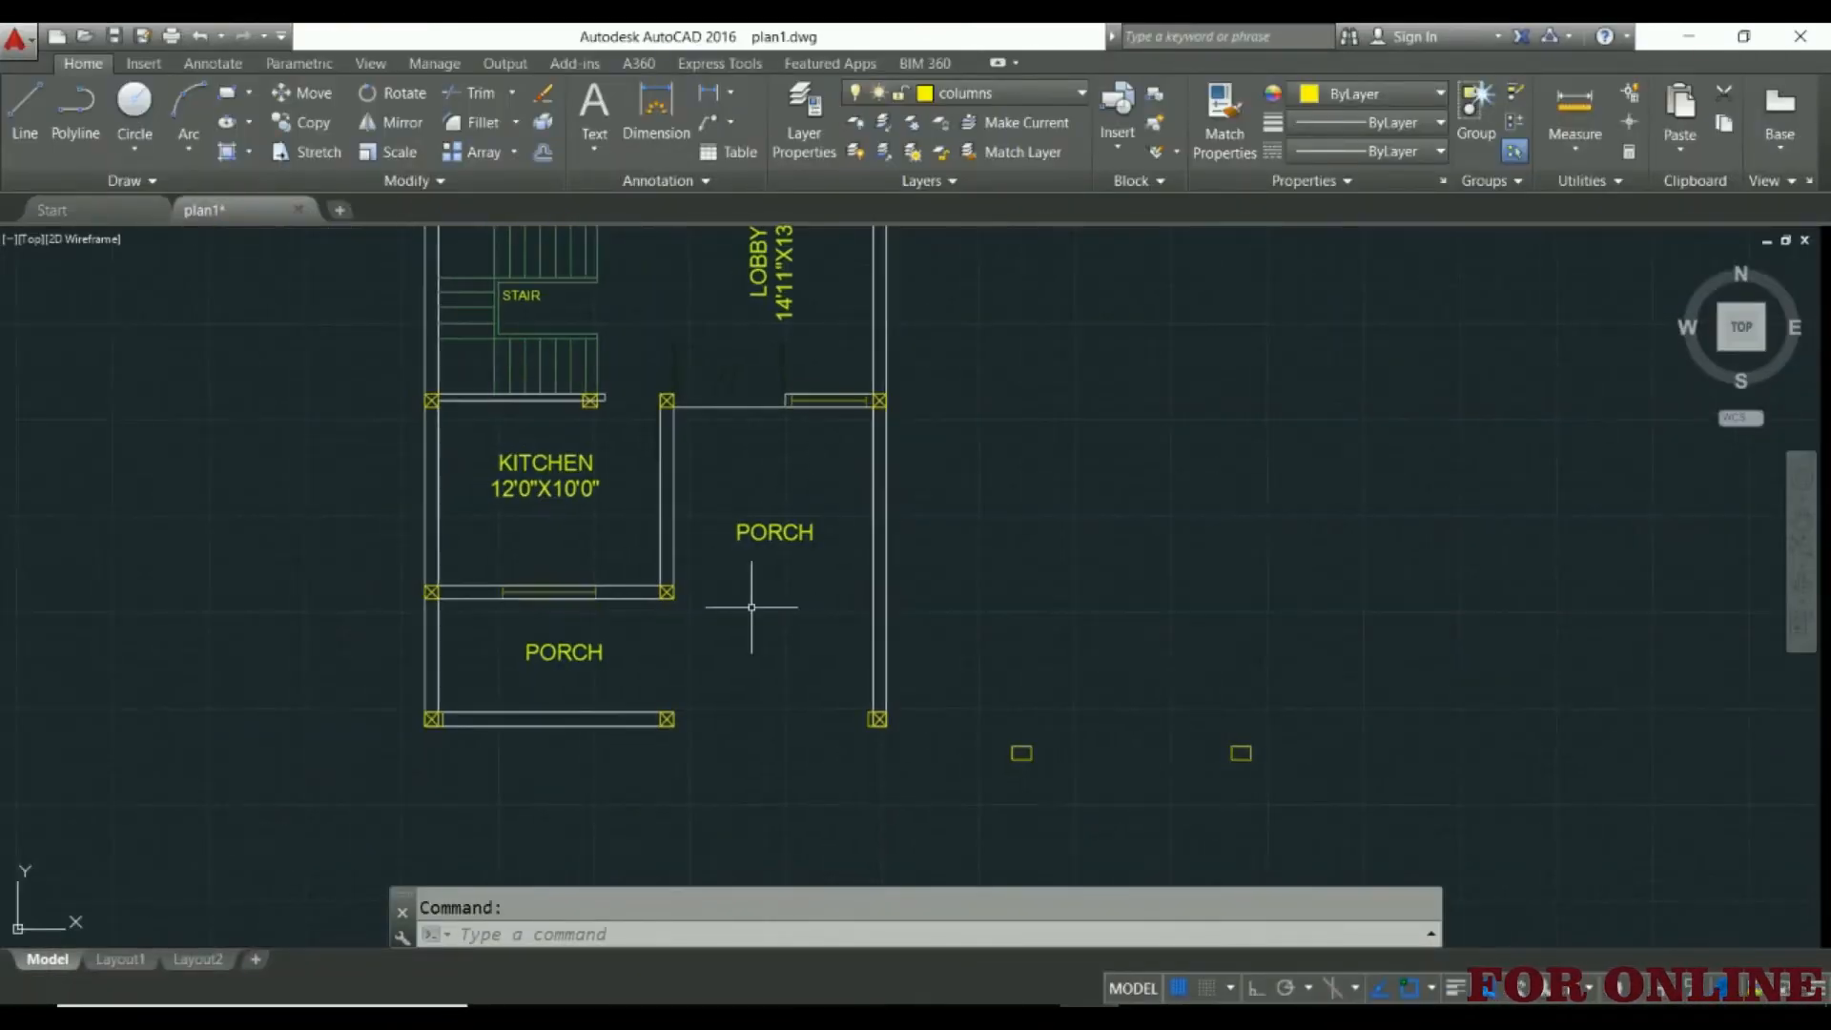
scroll(429, 572, up, 4)
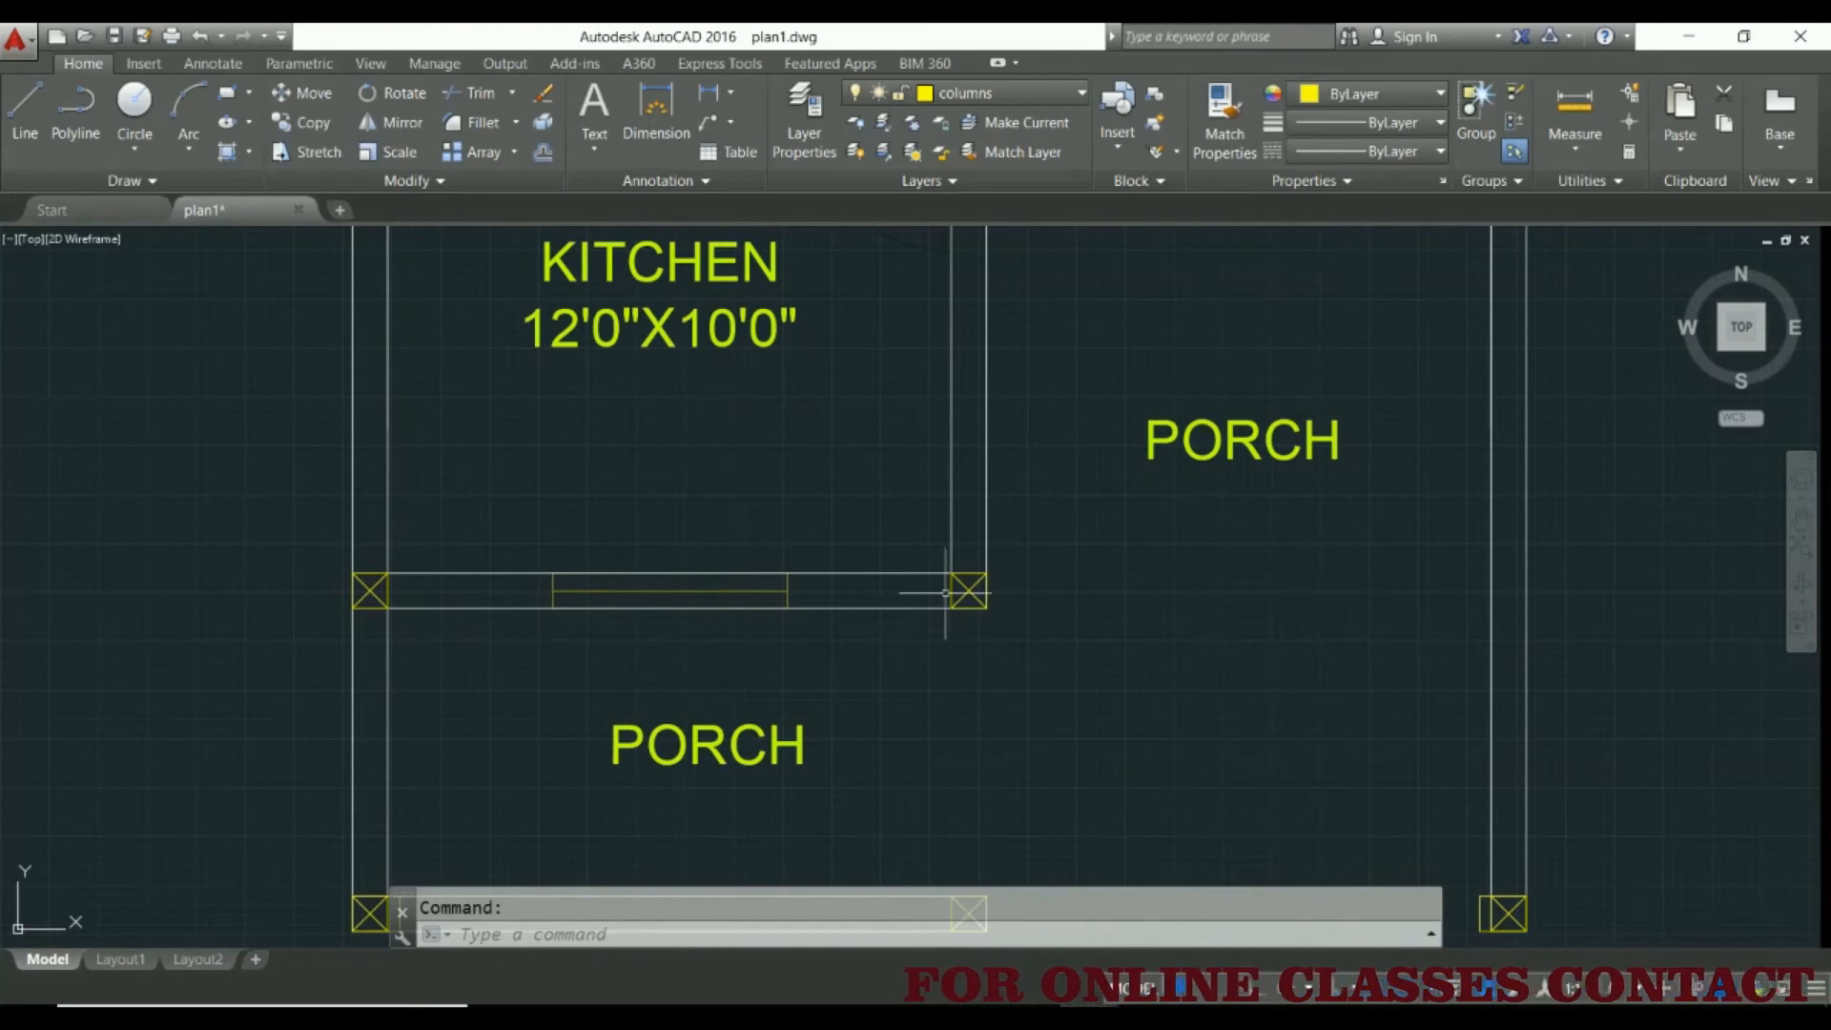
middle_drag(1276, 612, 723, 611)
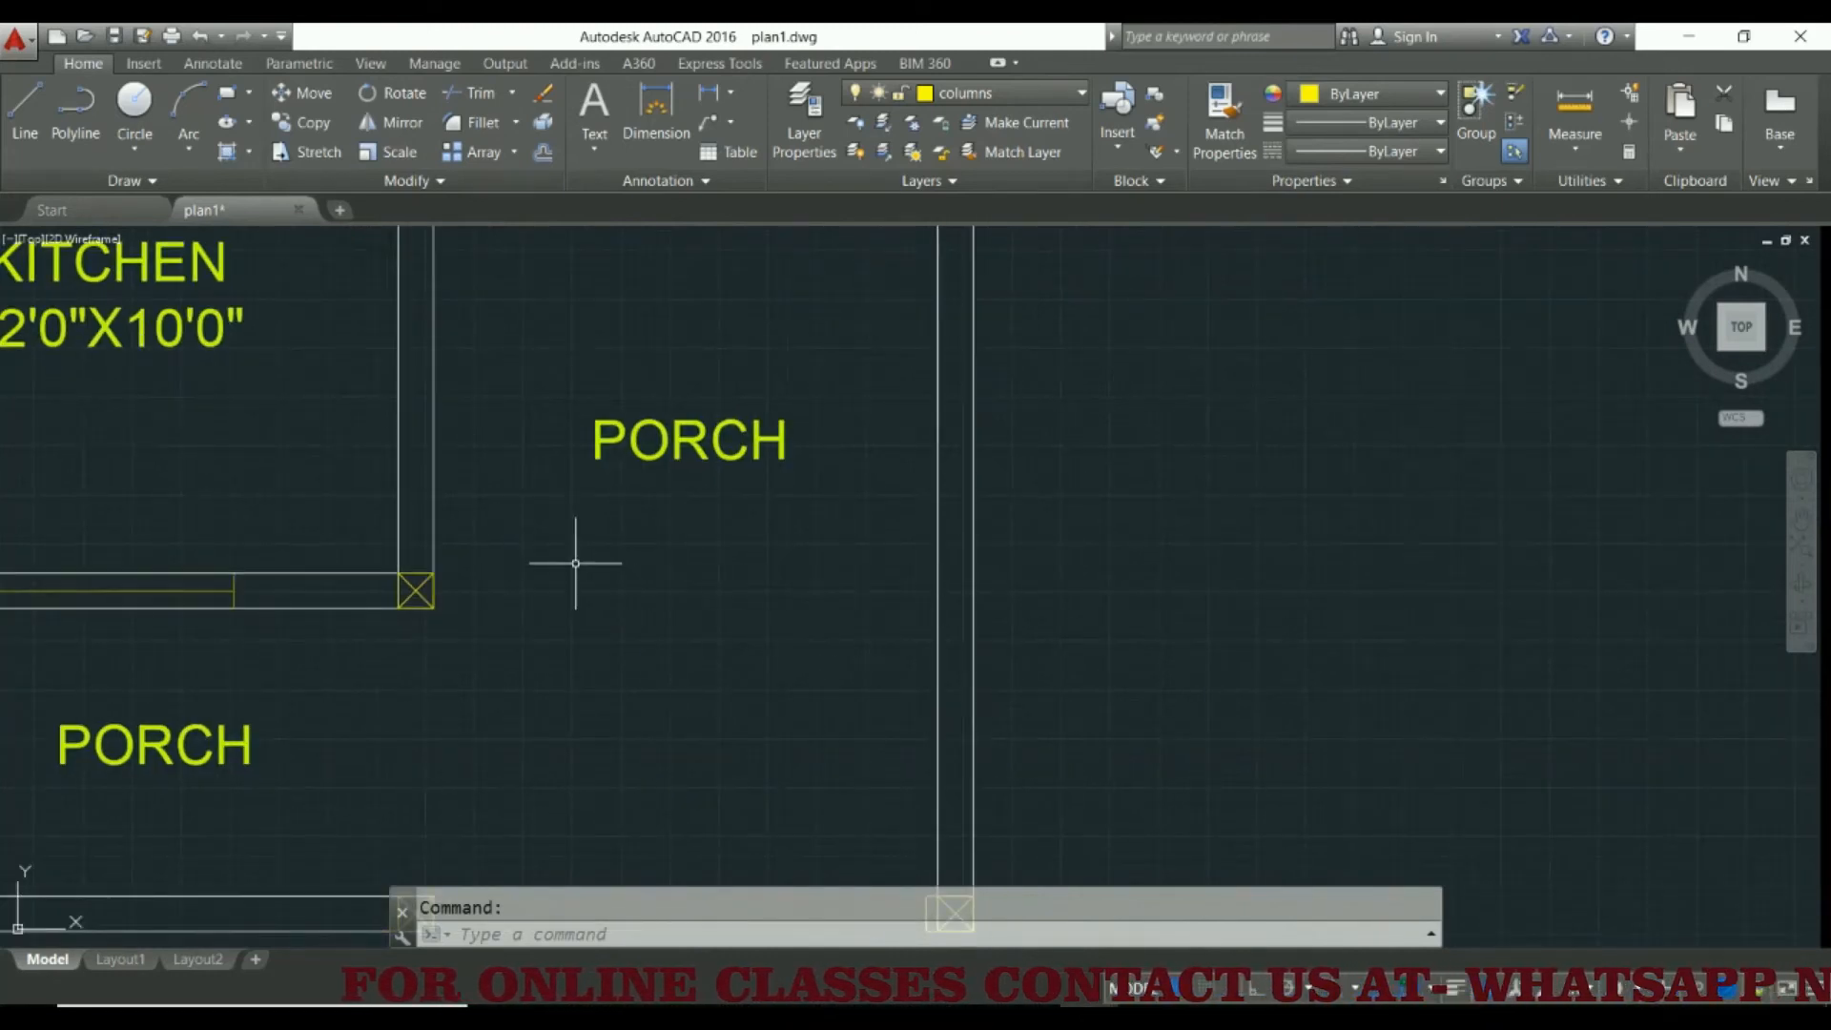
scroll(575, 563, down, 6)
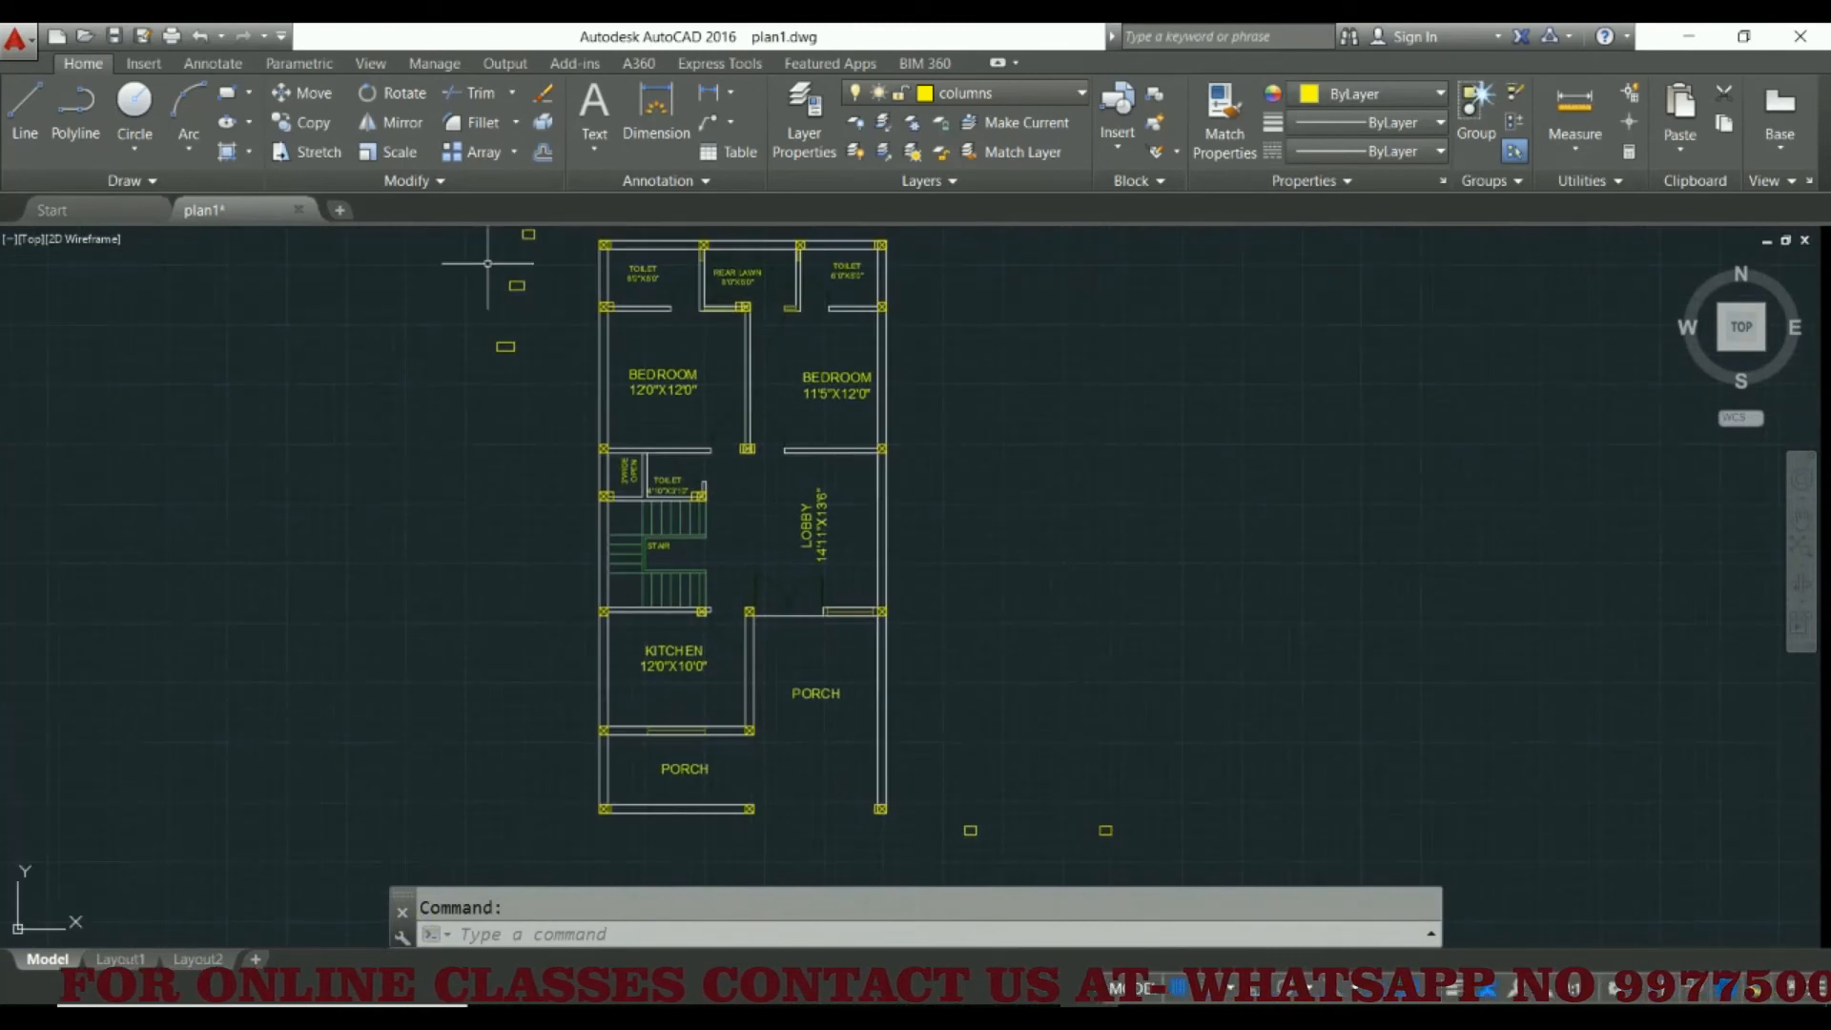
Copy a loose horizontal column rectangle onto the porch's outer wall, level with the kitchen-porch corner column, and check how it projects
click(487, 263)
click(549, 324)
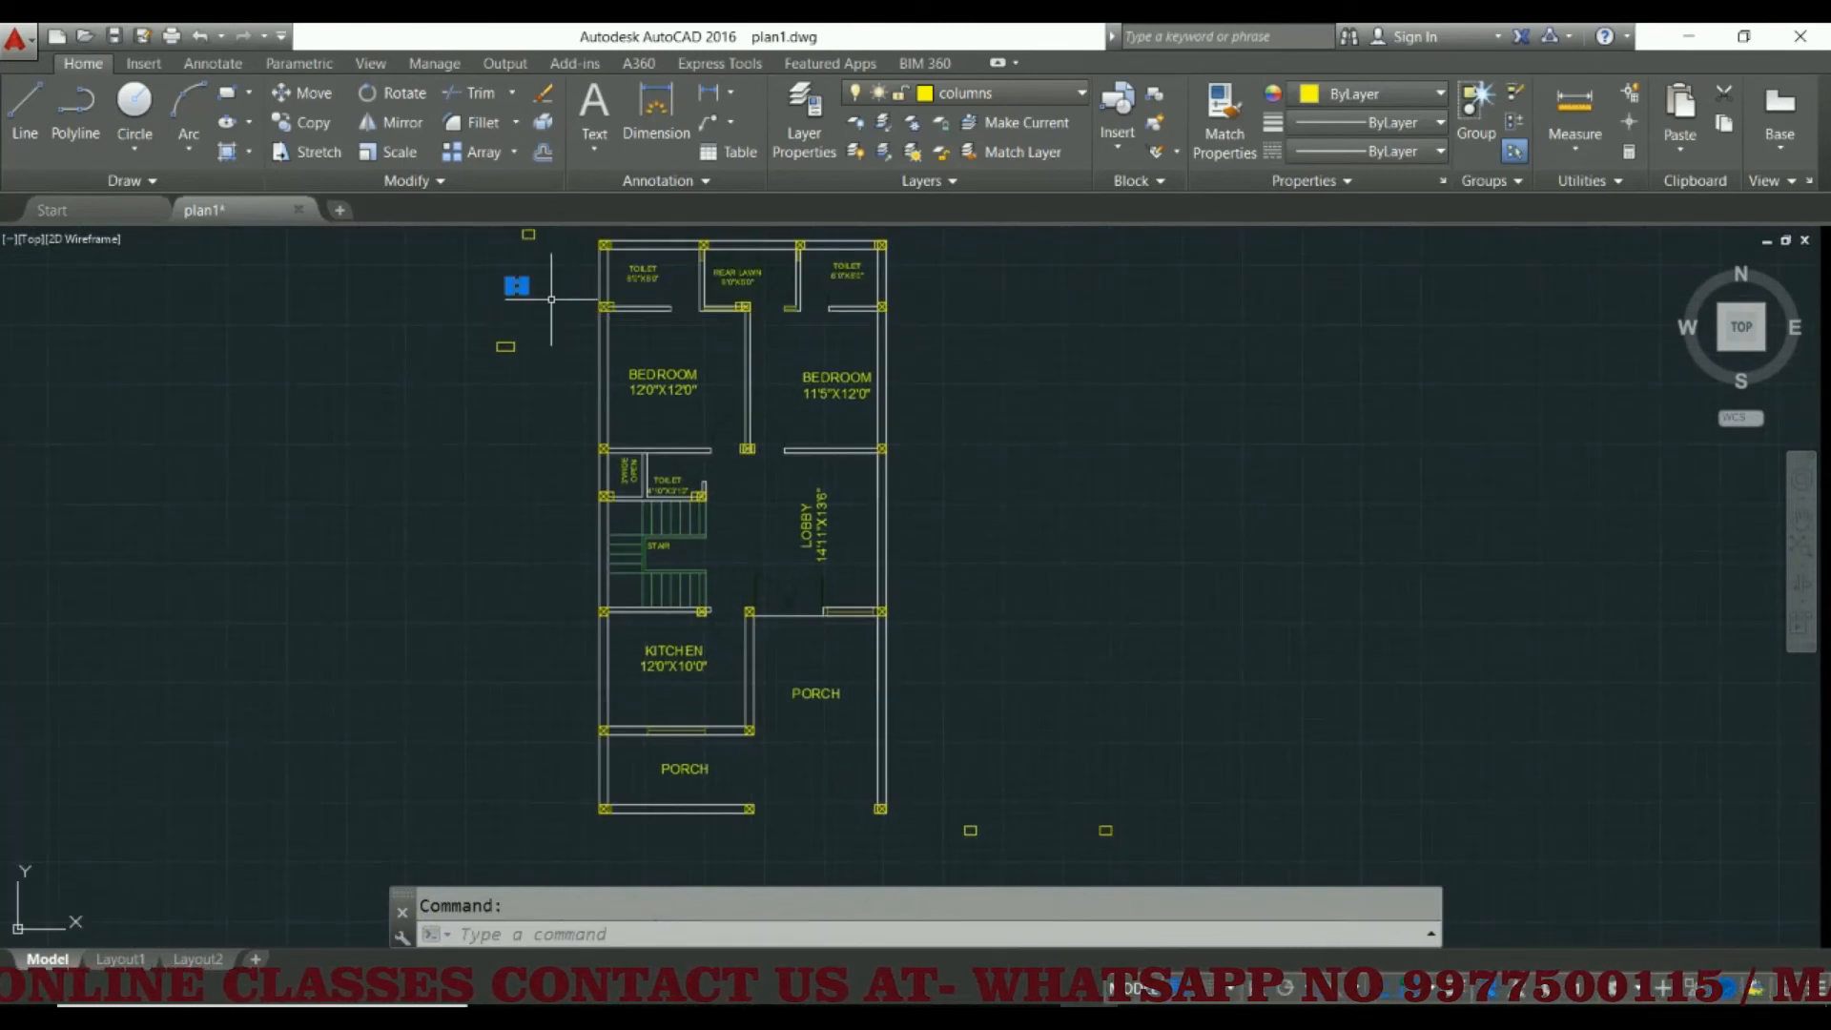
click(316, 124)
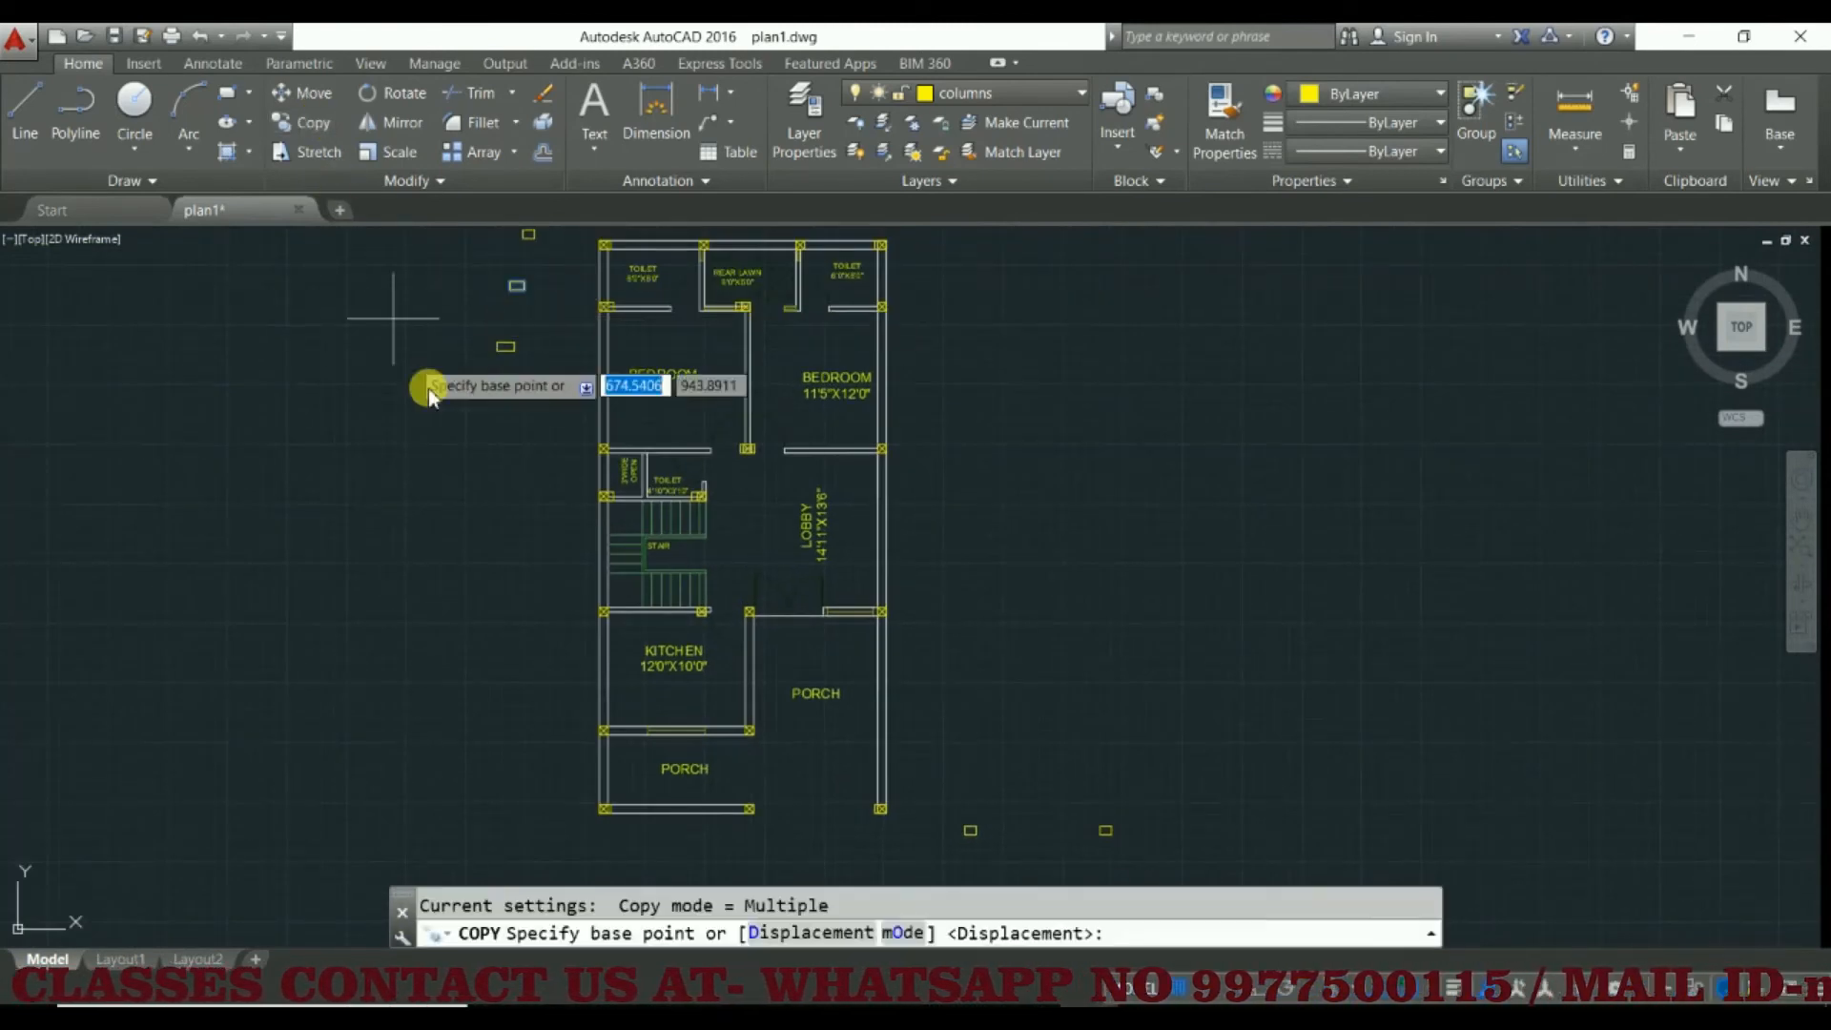
click(517, 285)
scroll(907, 706, up, 5)
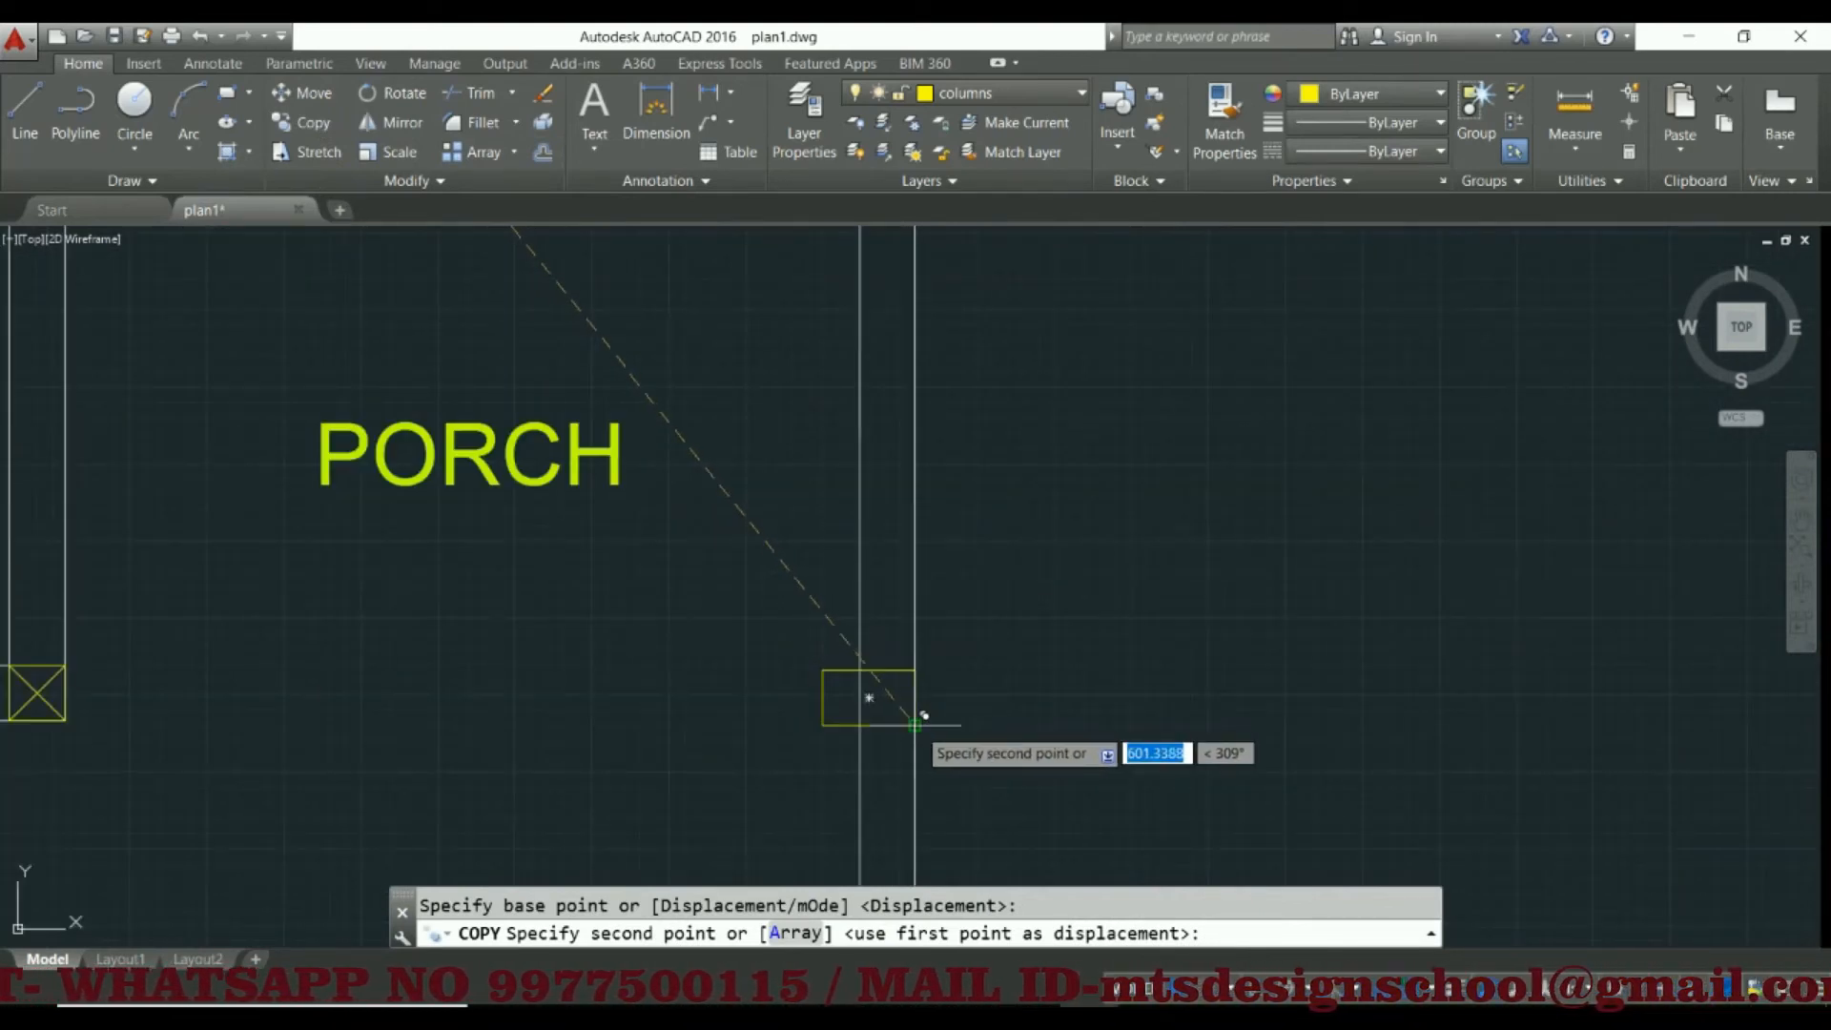
click(915, 725)
key(Escape)
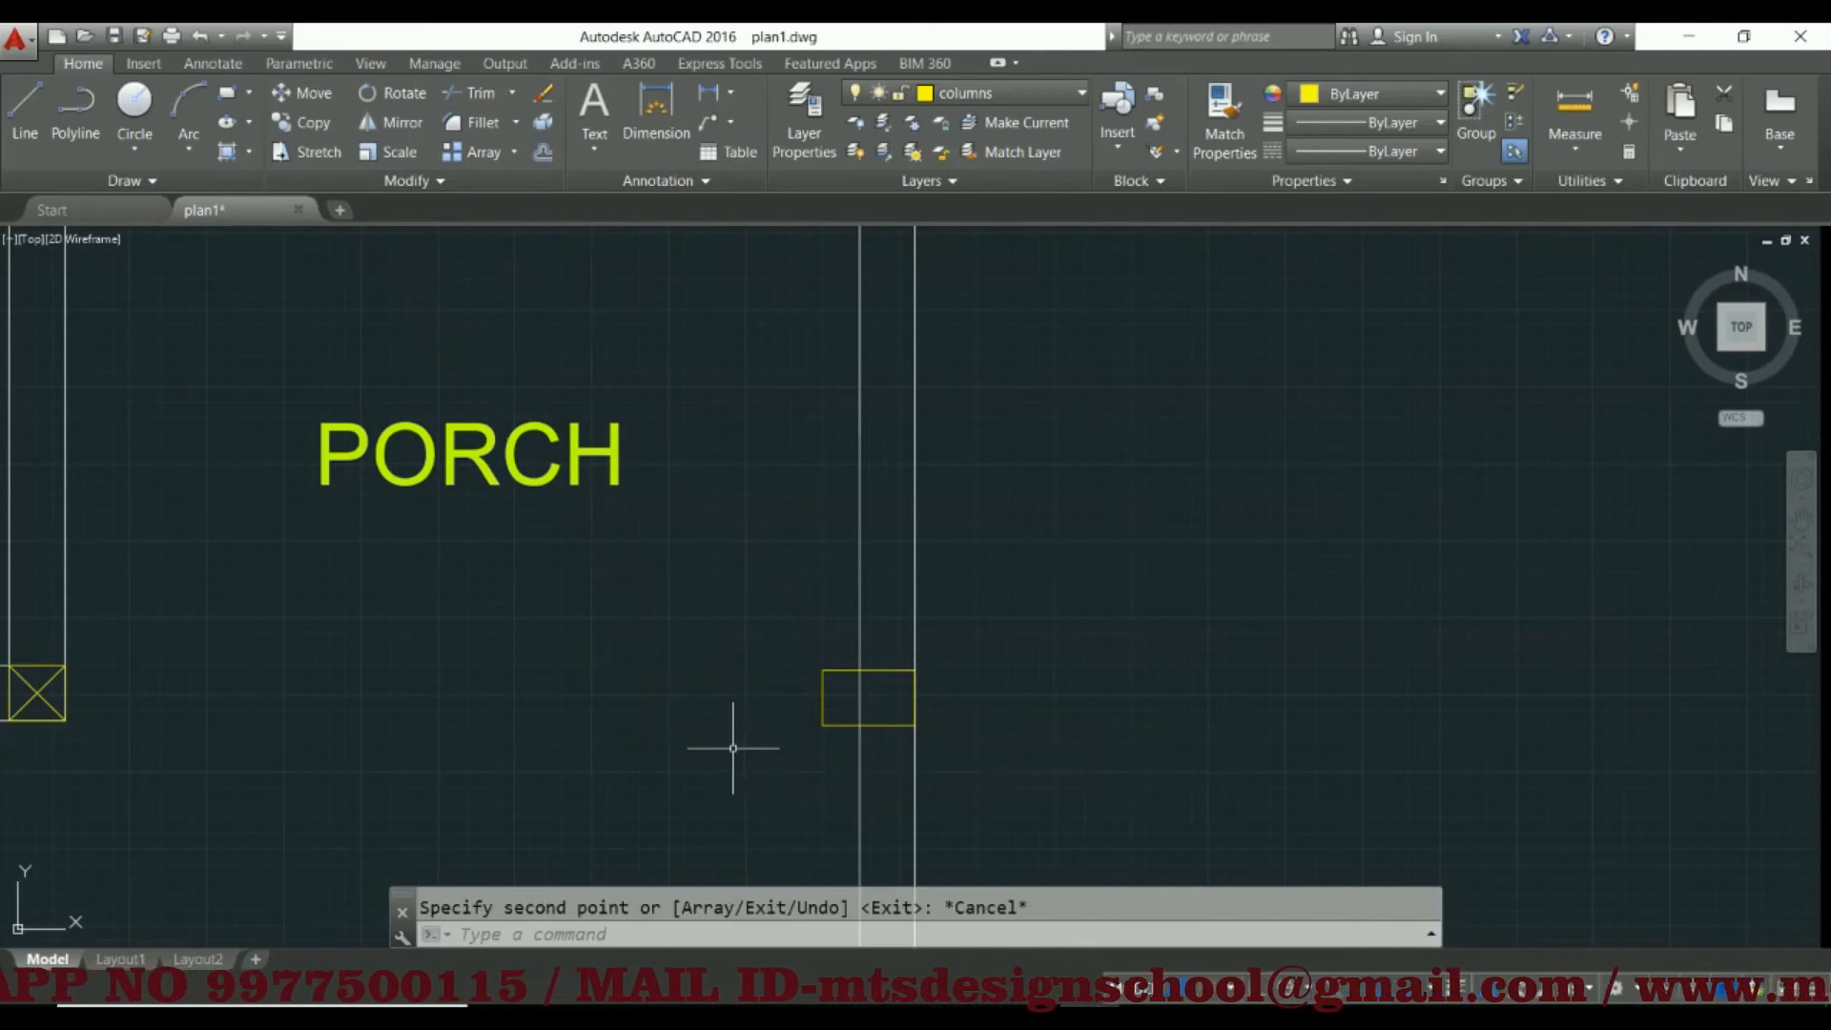
scroll(858, 691, down, 5)
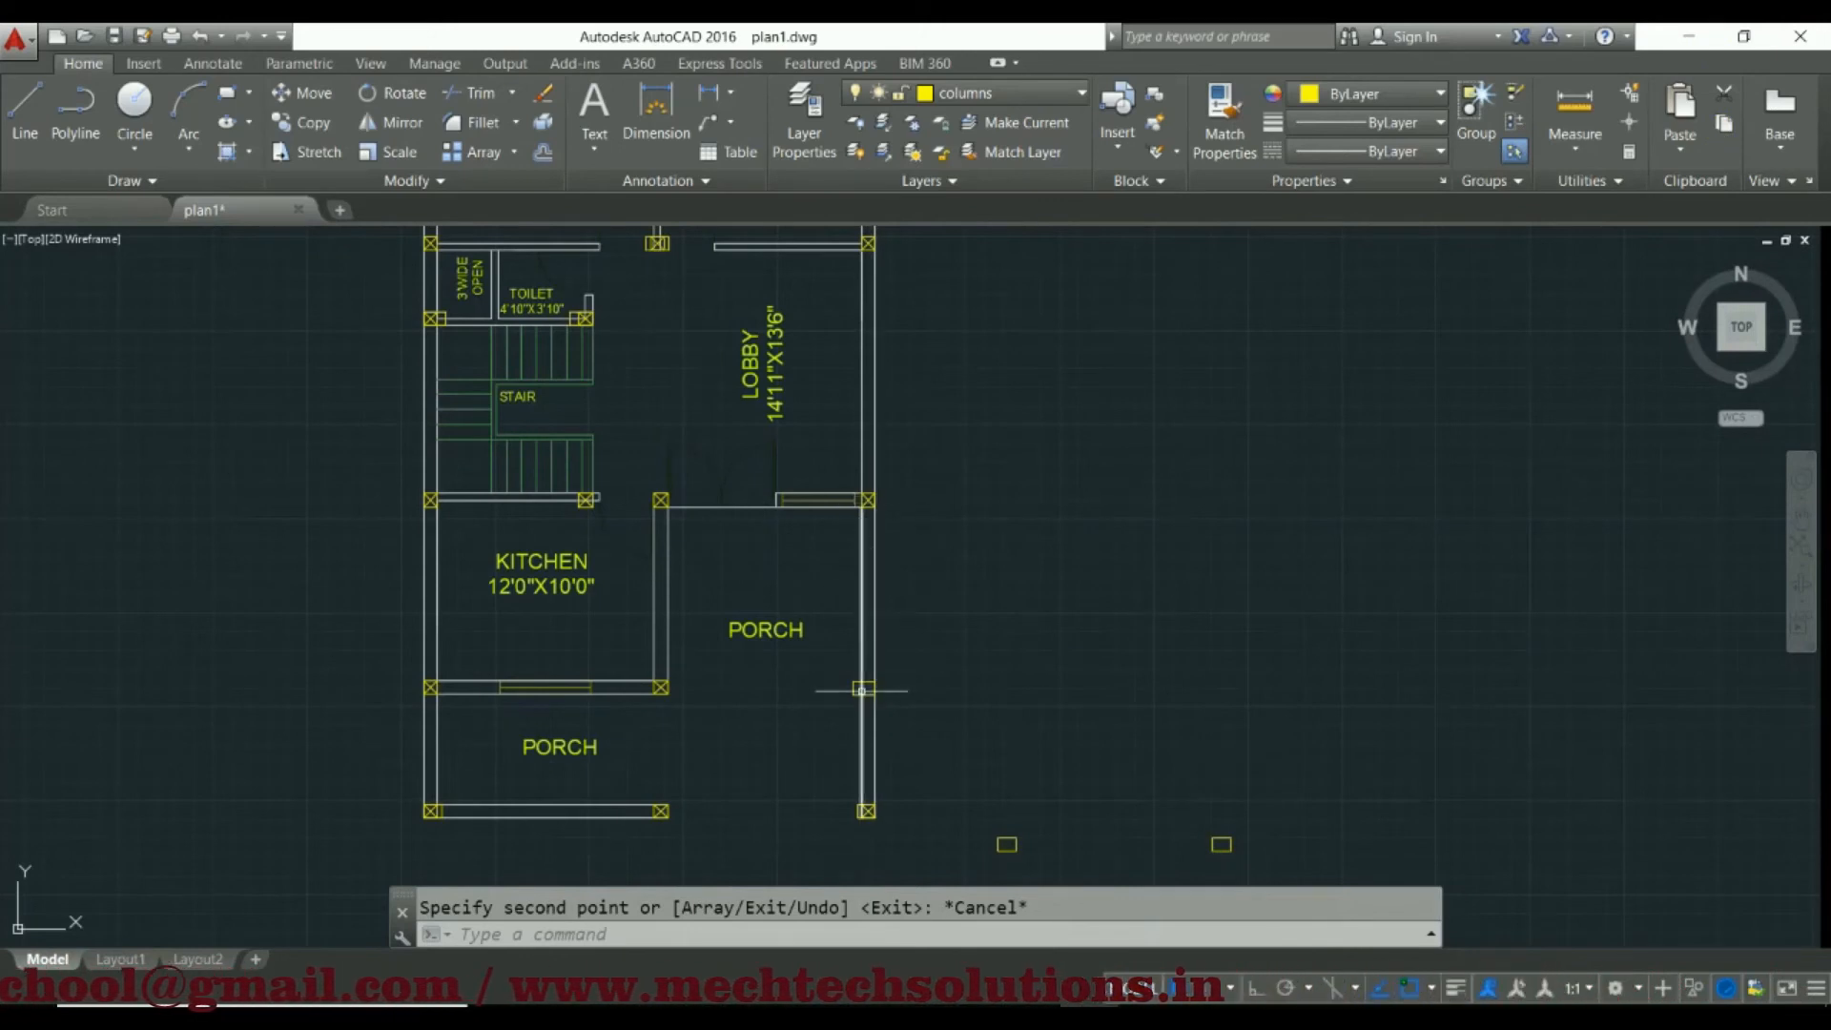
scroll(861, 688, up, 6)
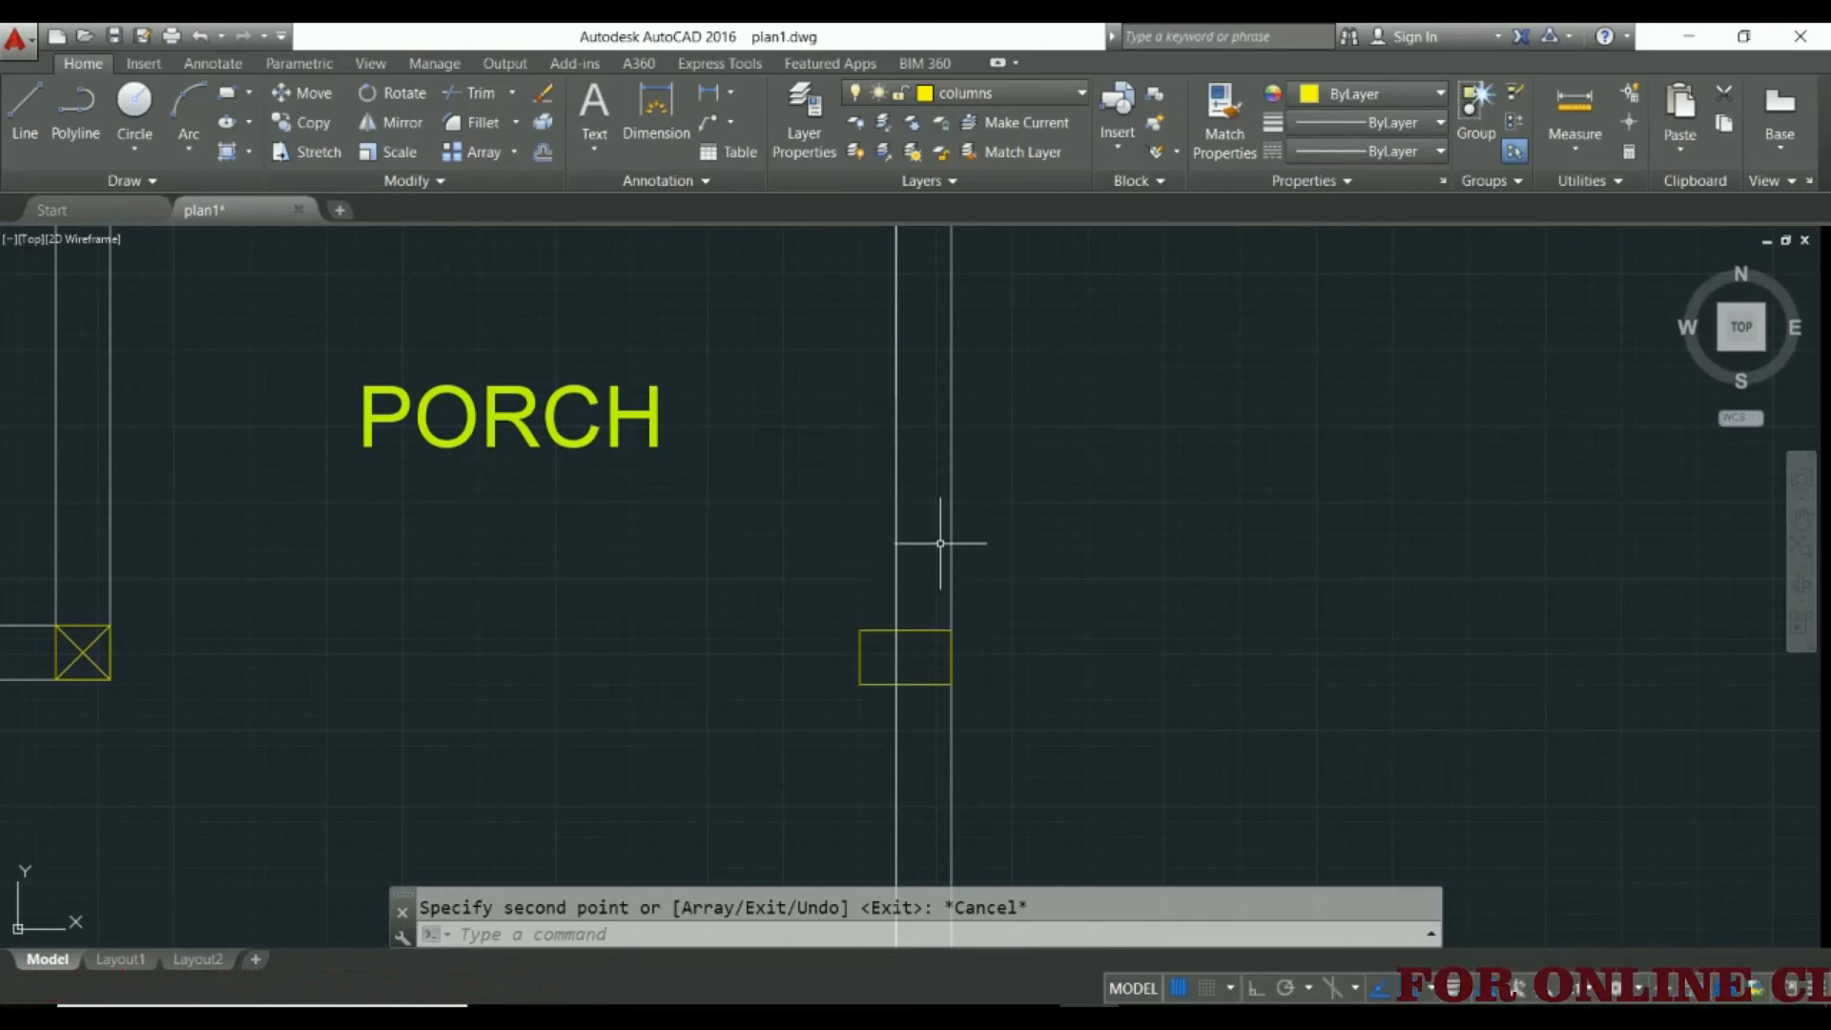
Switch to STAAD.Pro and assign Beta 90 to the porch-side outer R2 column in the second row from the front
click(1688, 36)
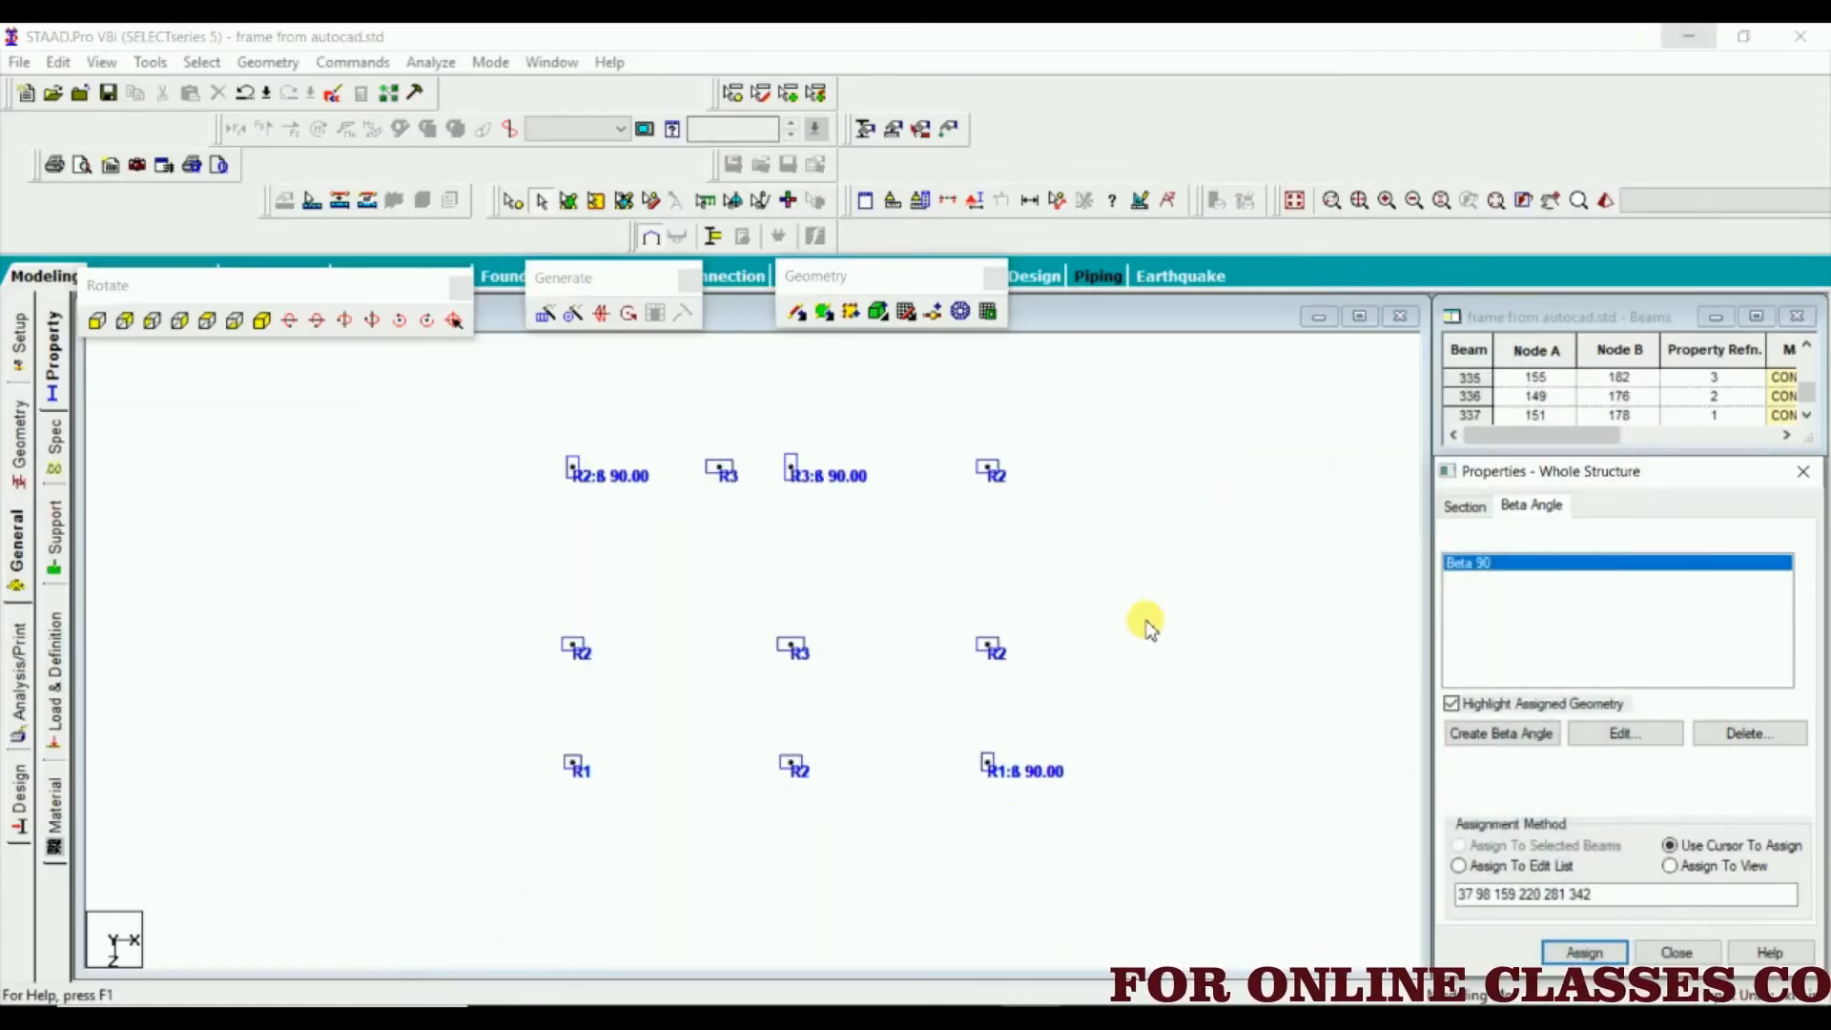
click(1039, 780)
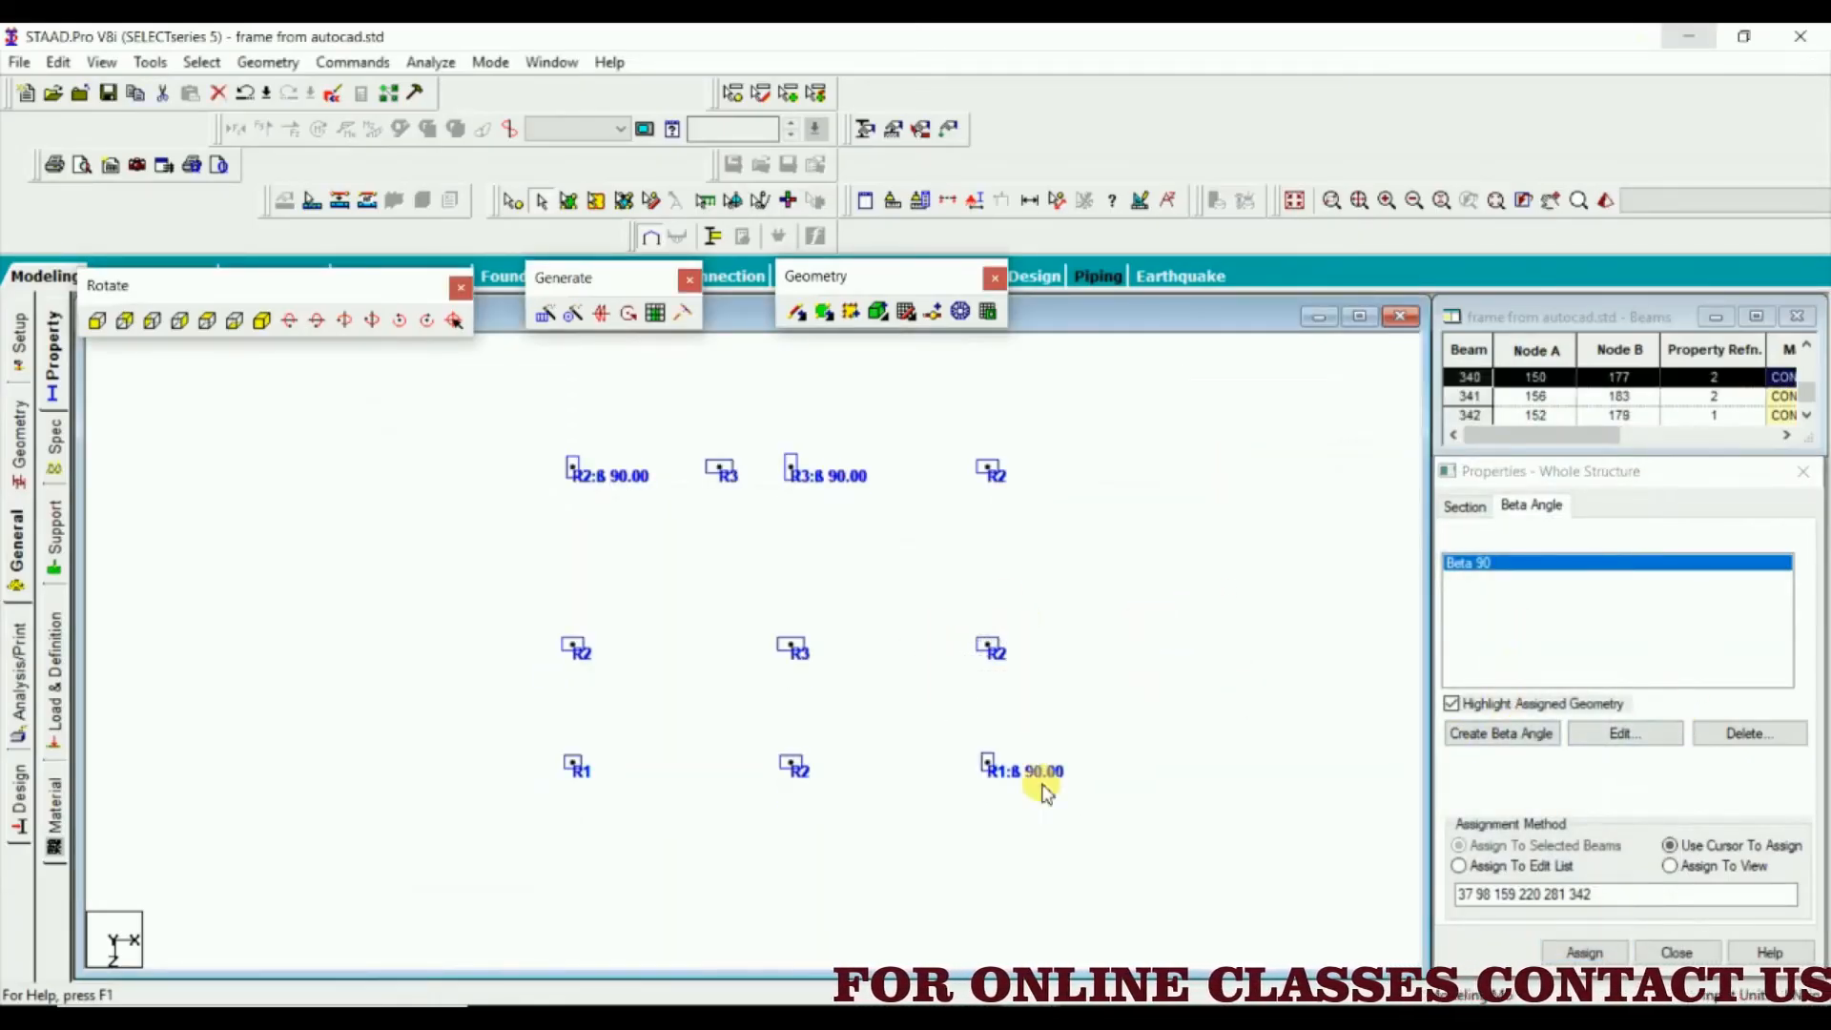
click(1581, 953)
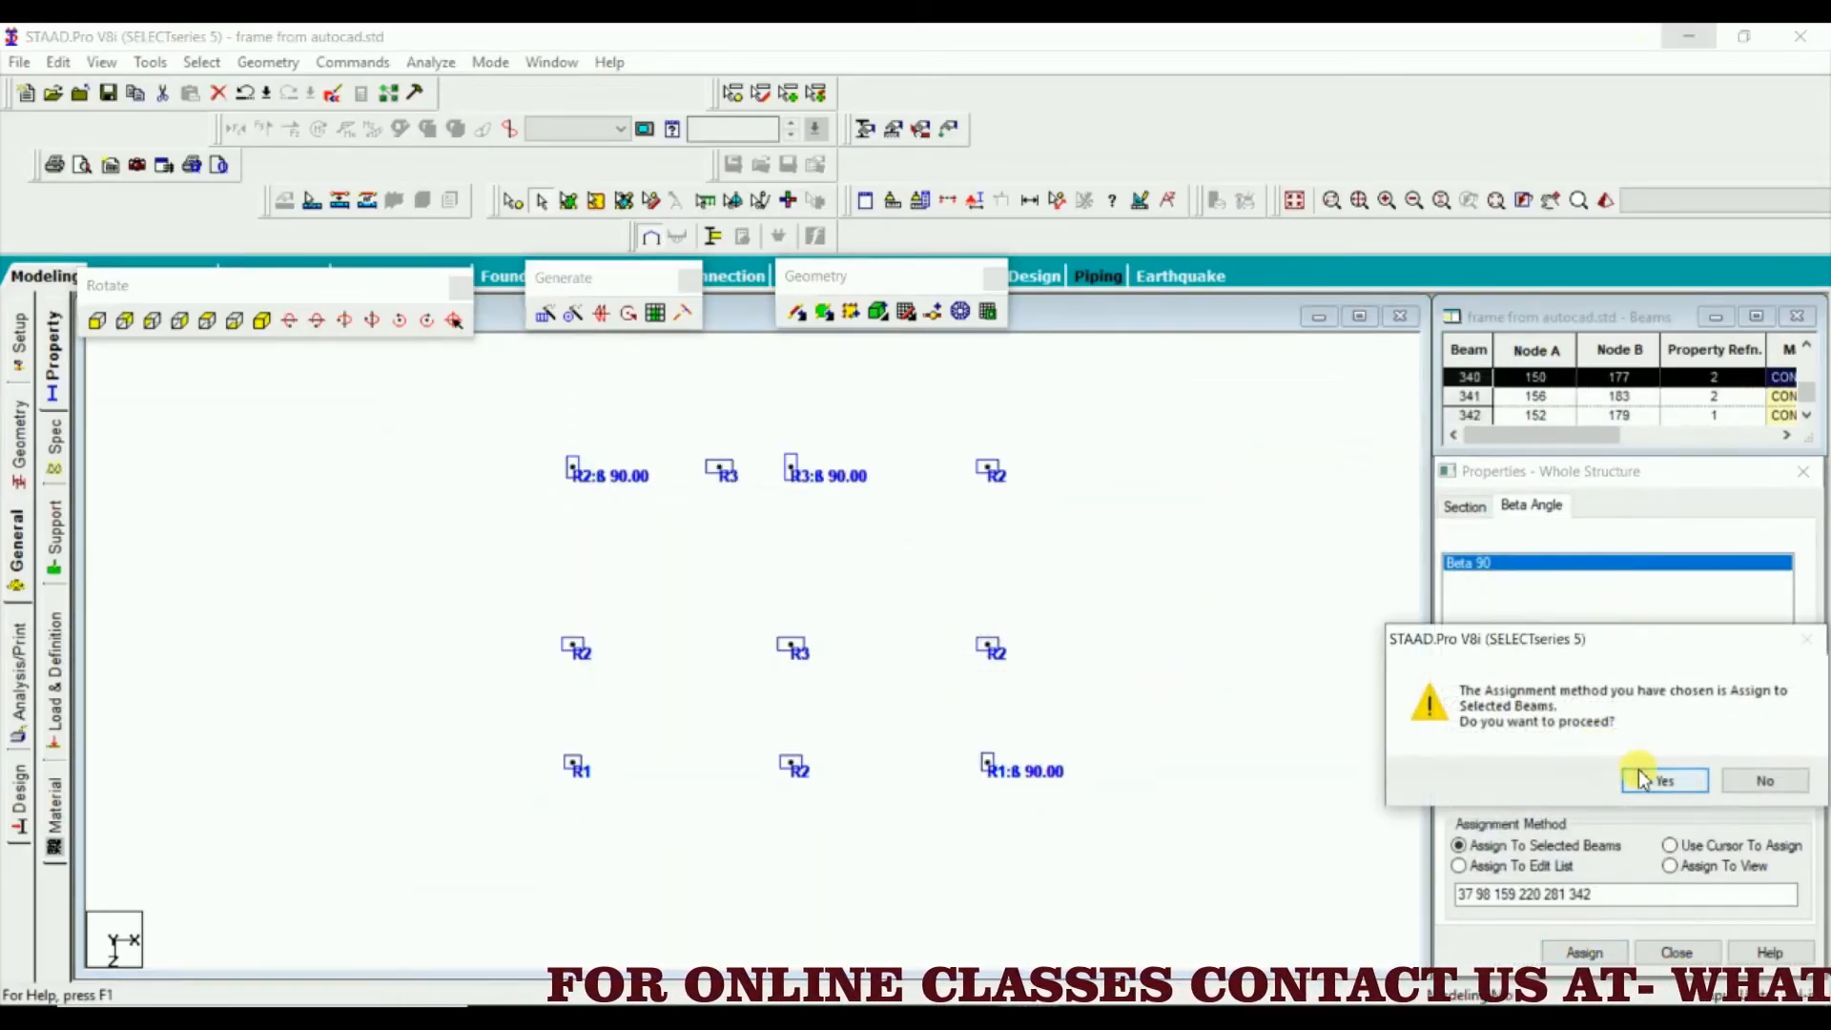
click(1664, 780)
click(1141, 639)
scroll(911, 613, down, 5)
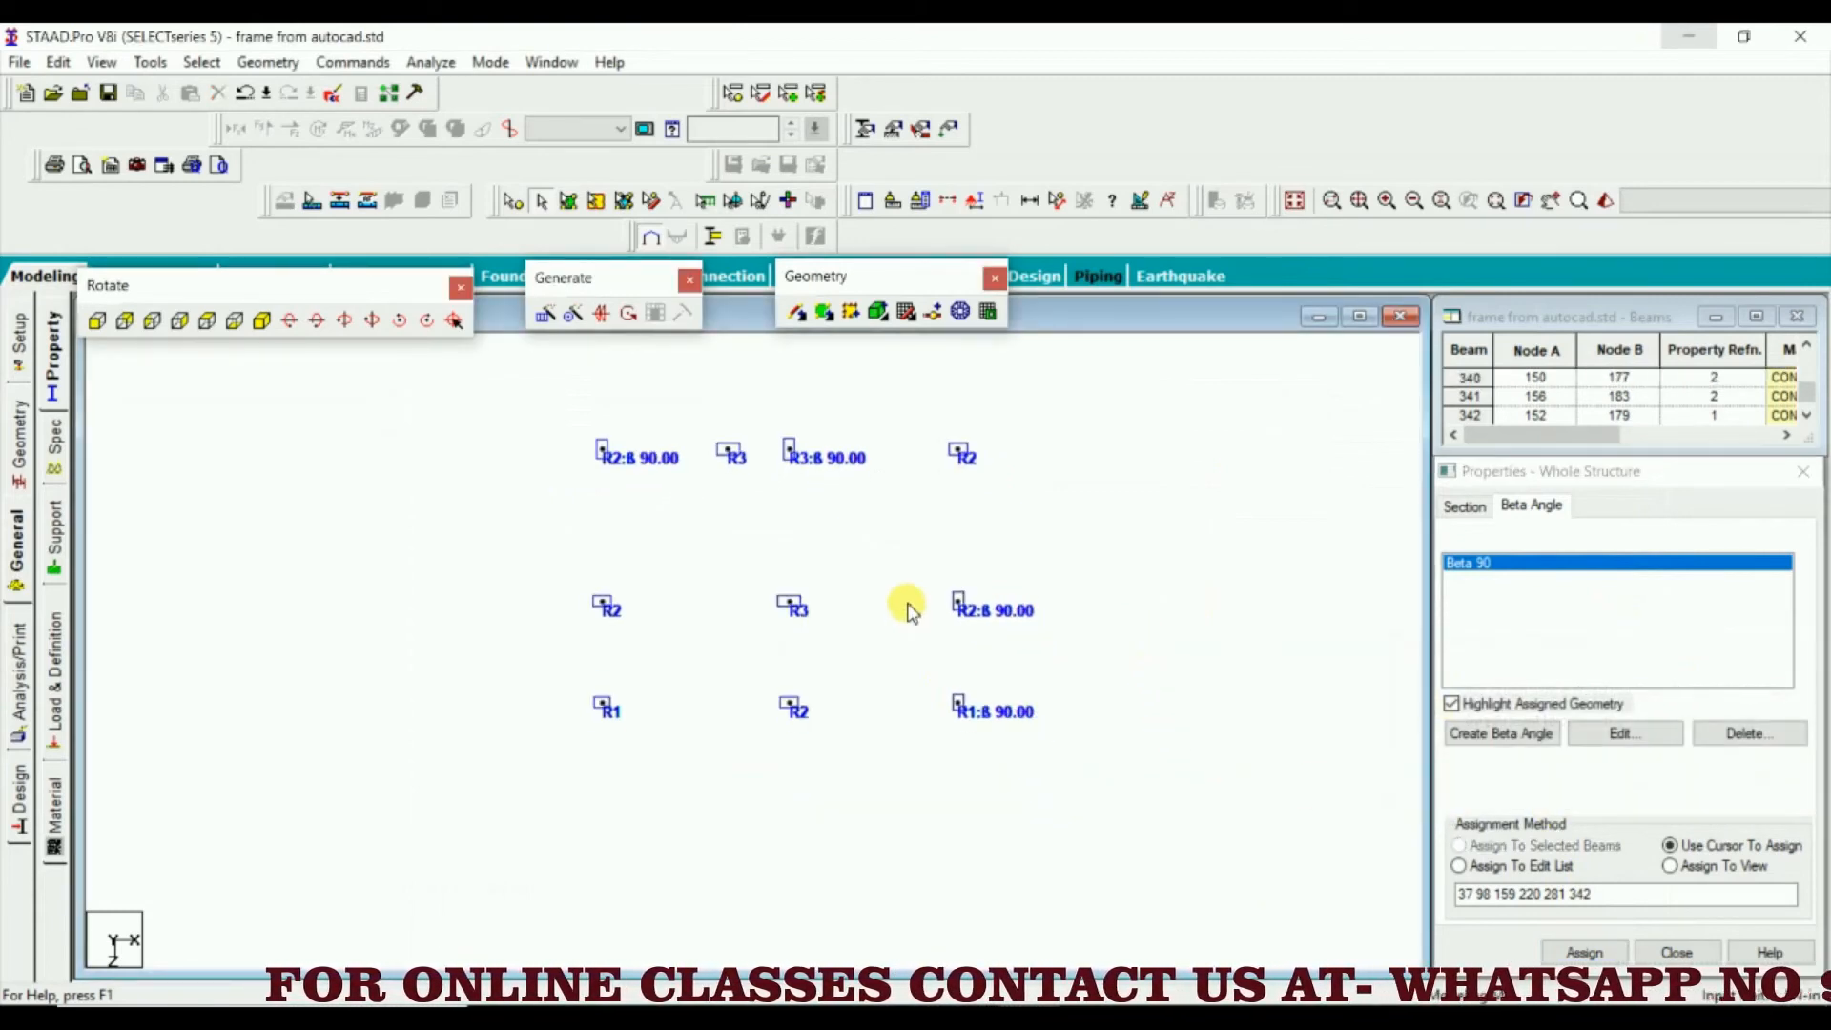
Show the columns in isometric view and set the 3D sections display to None
scroll(844, 426, down, 4)
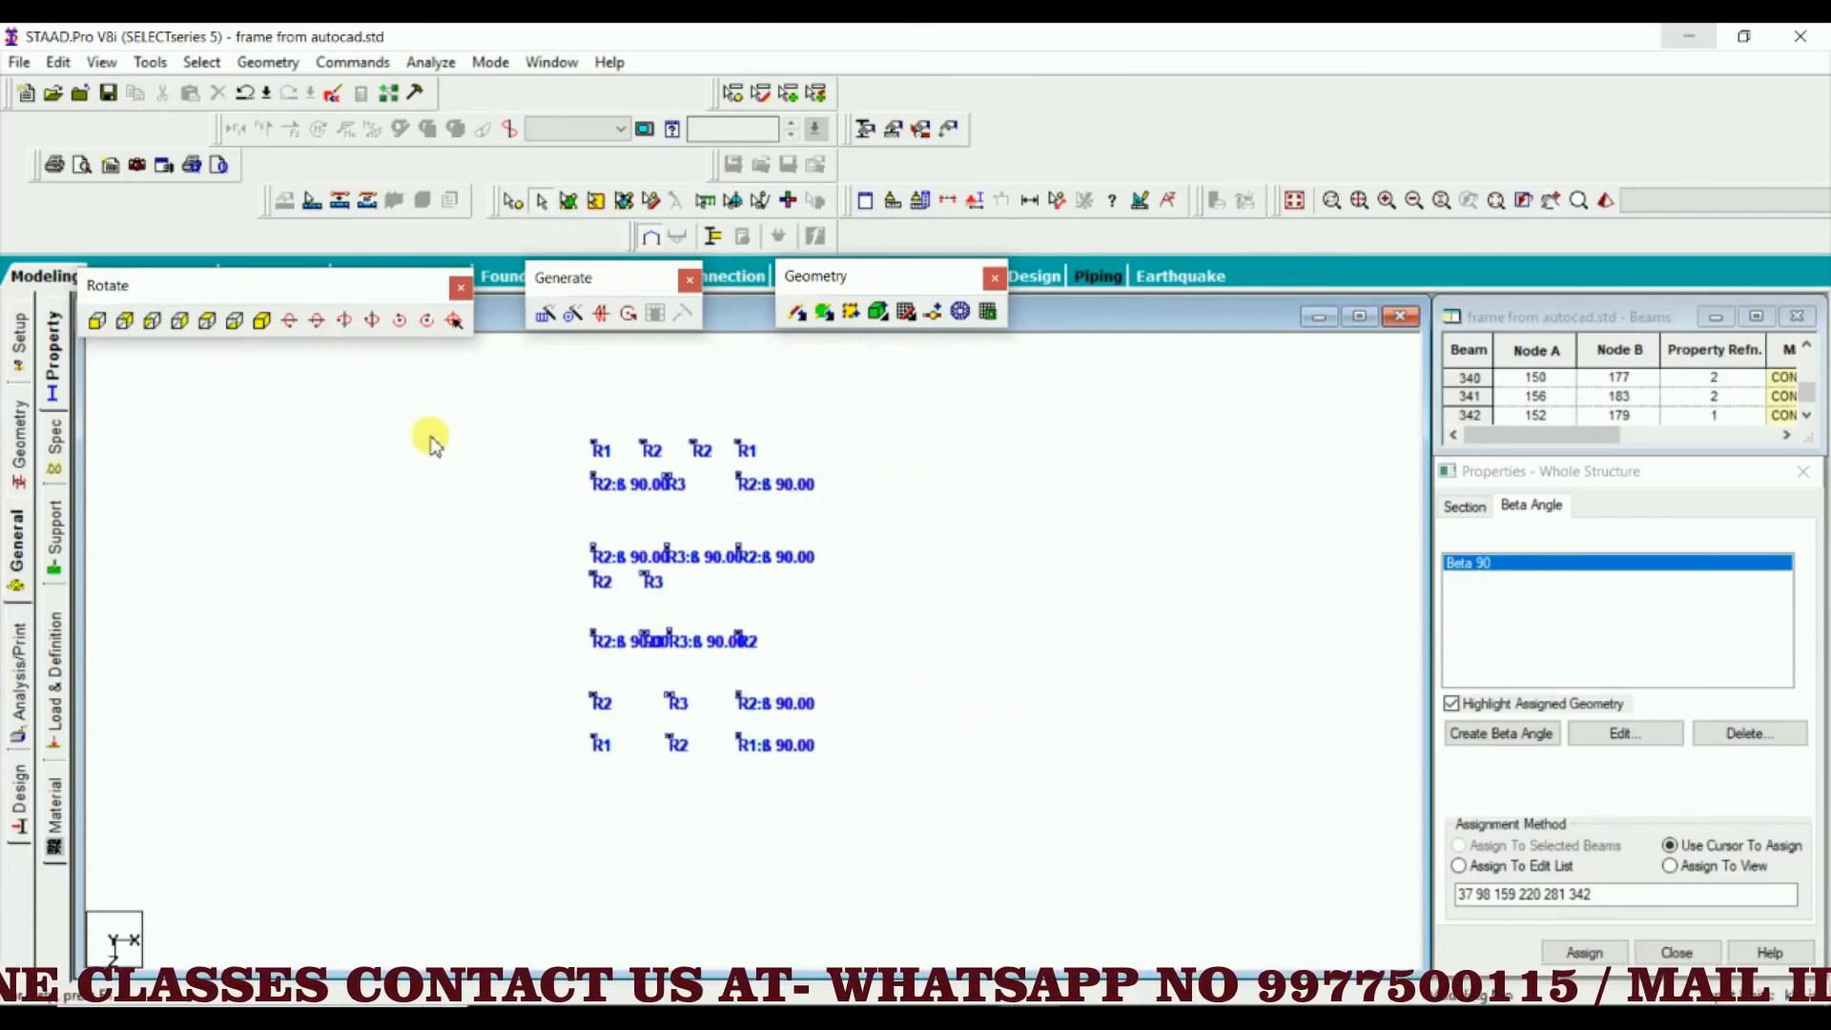
click(262, 320)
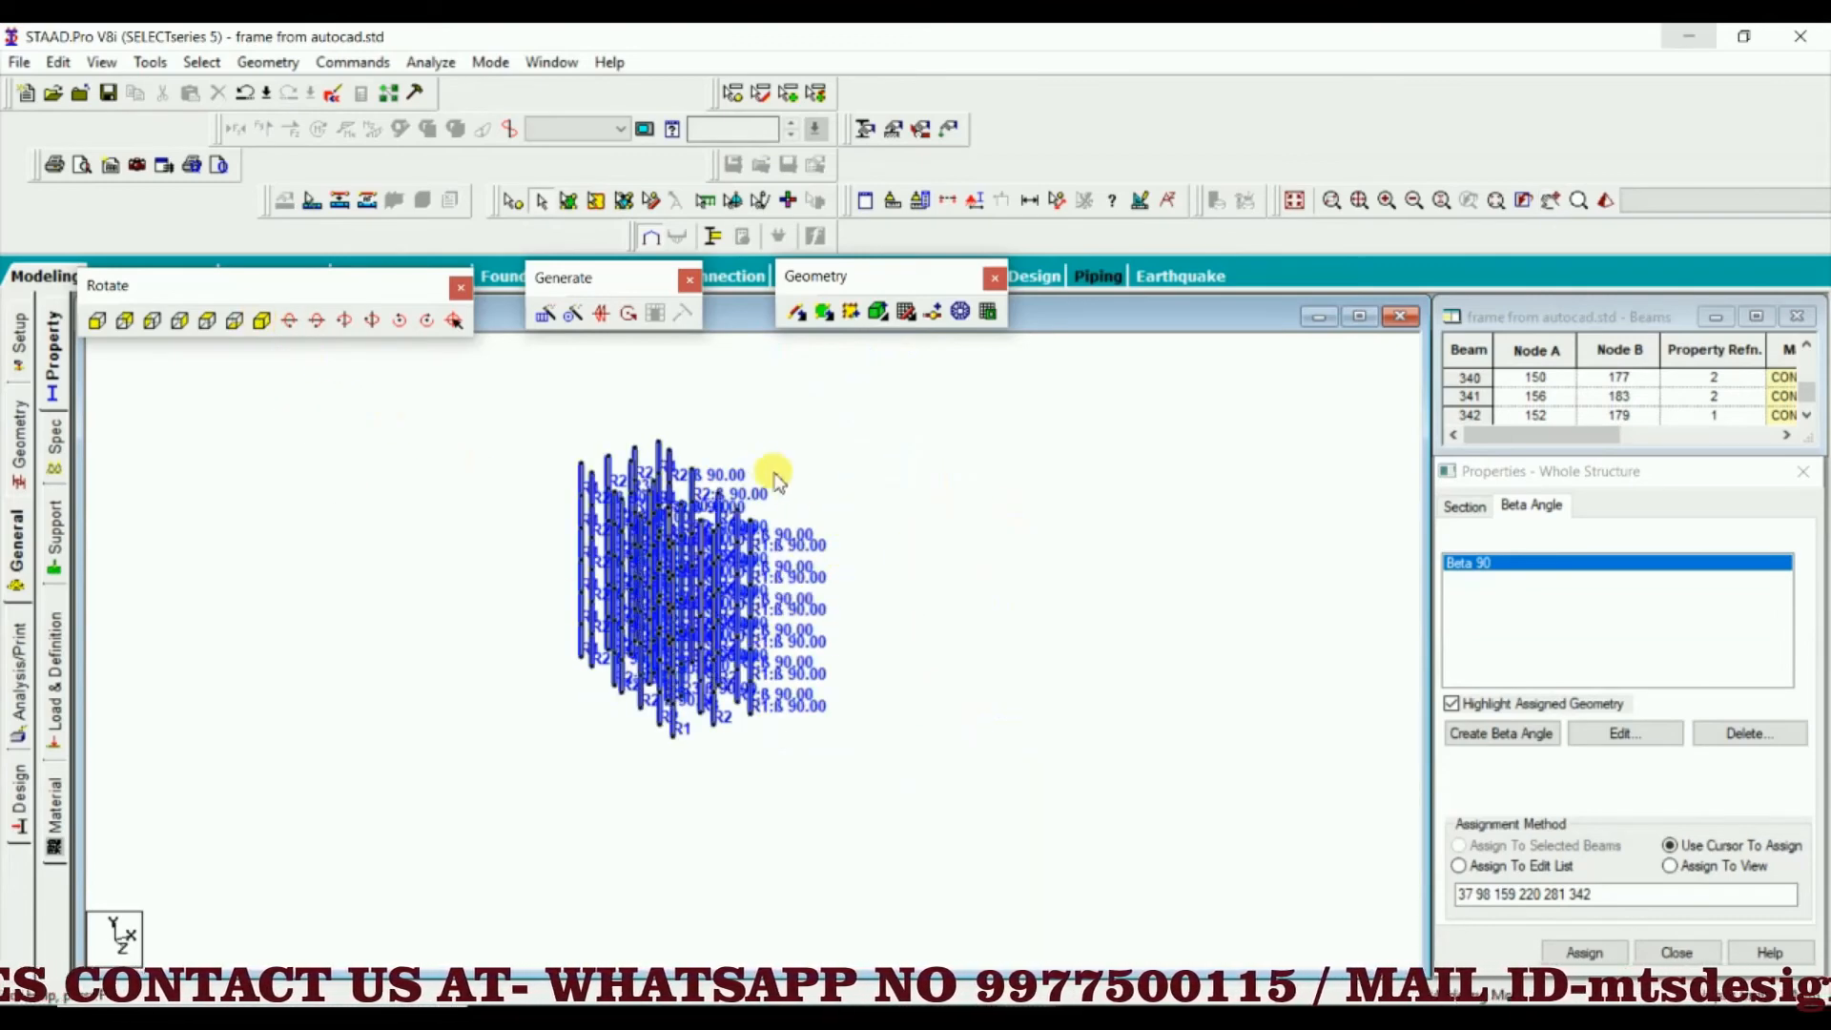
scroll(648, 500, up, 5)
scroll(653, 506, down, 5)
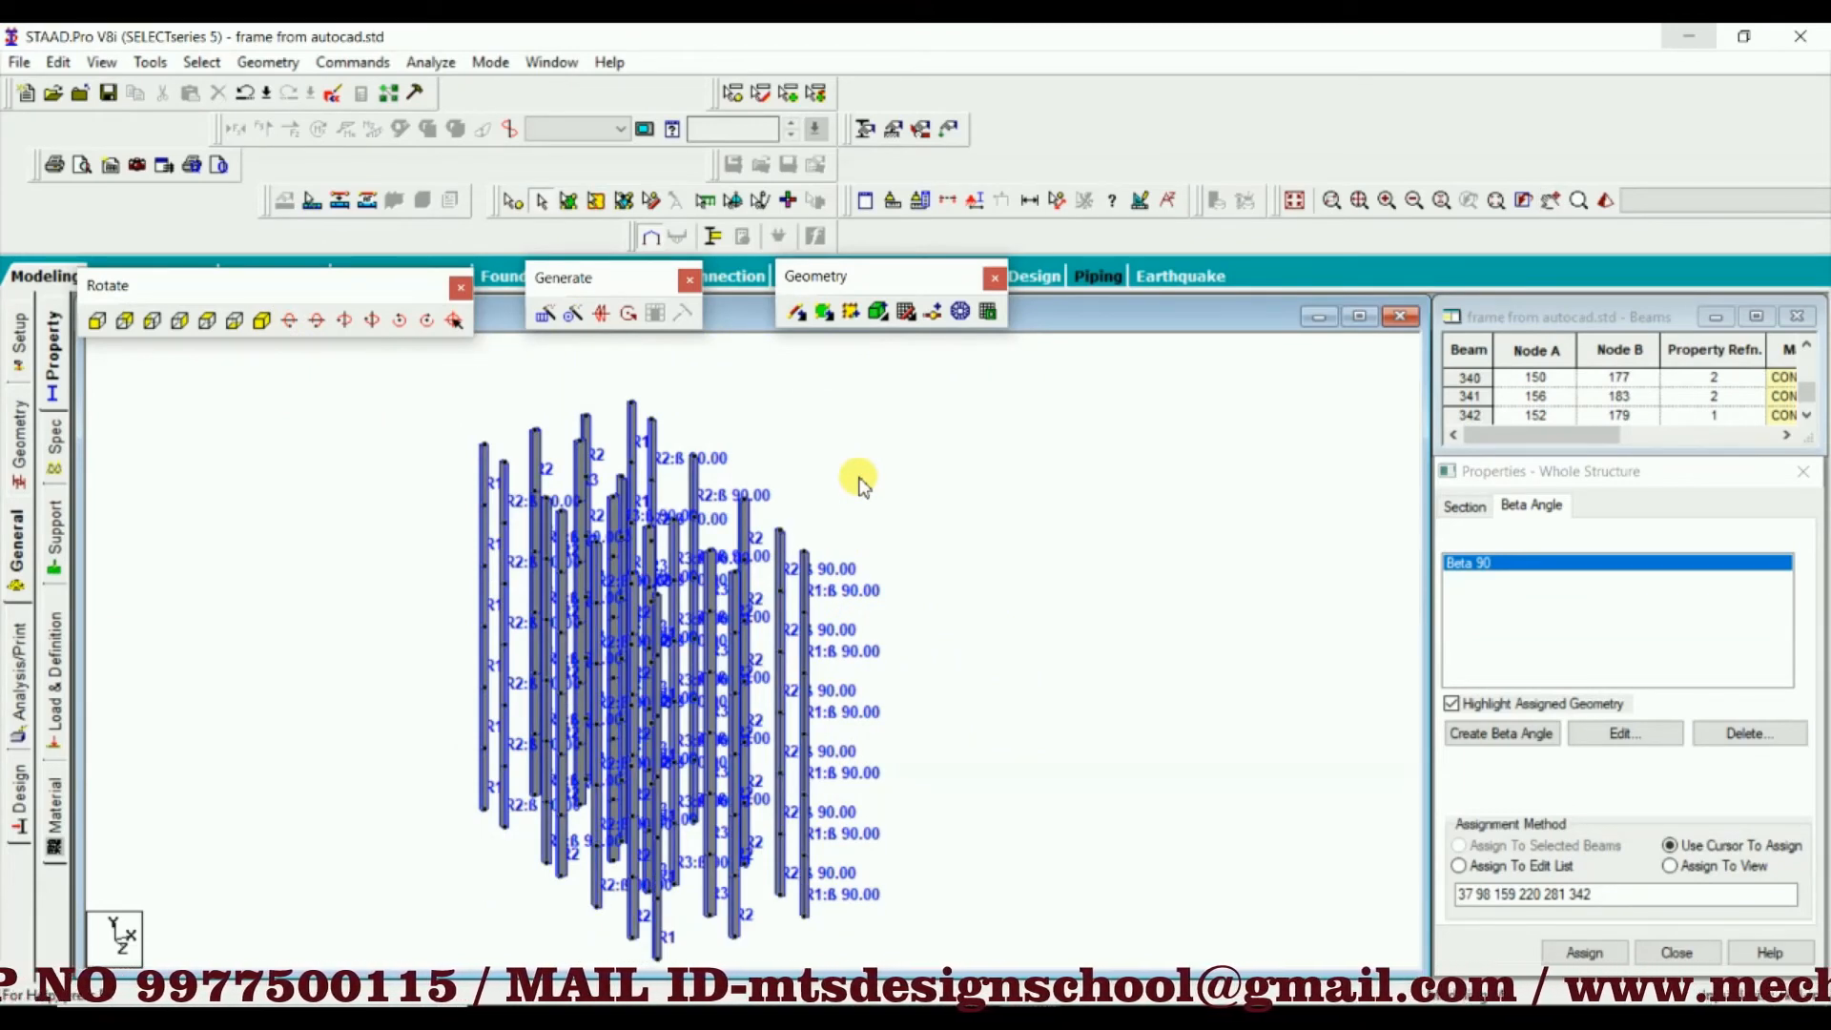
right_click(861, 485)
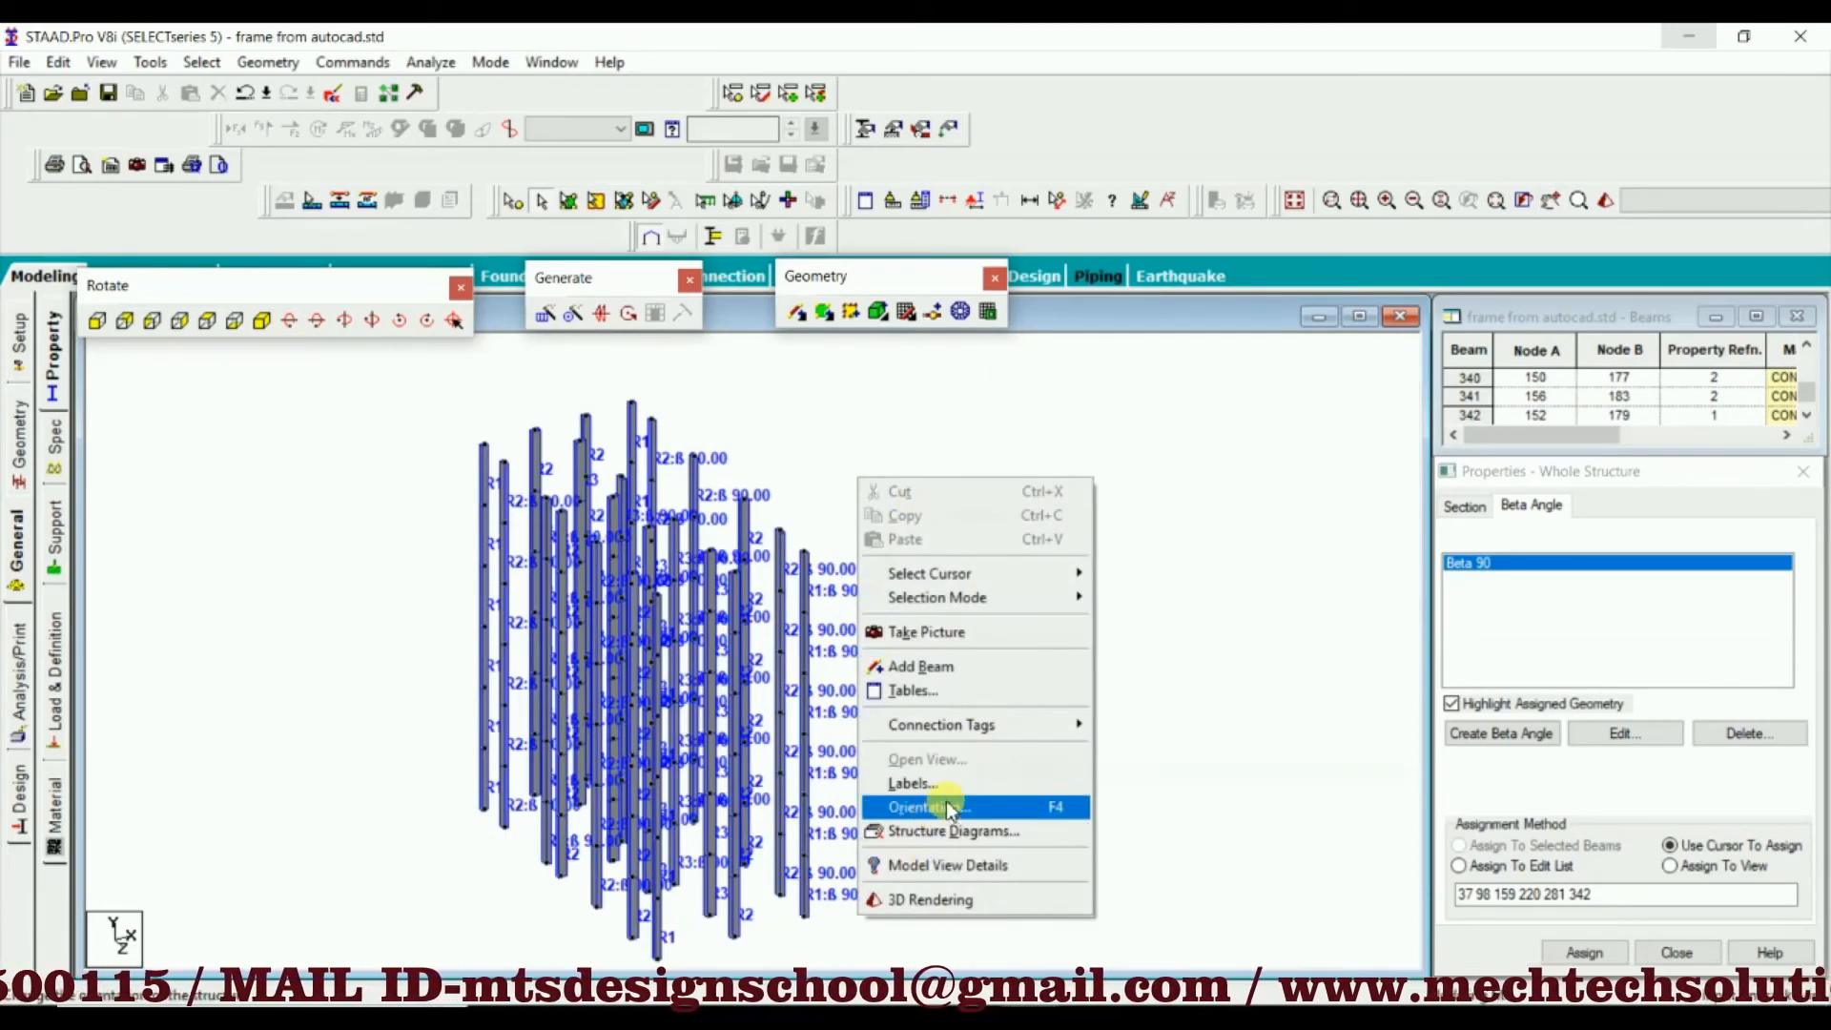
click(954, 831)
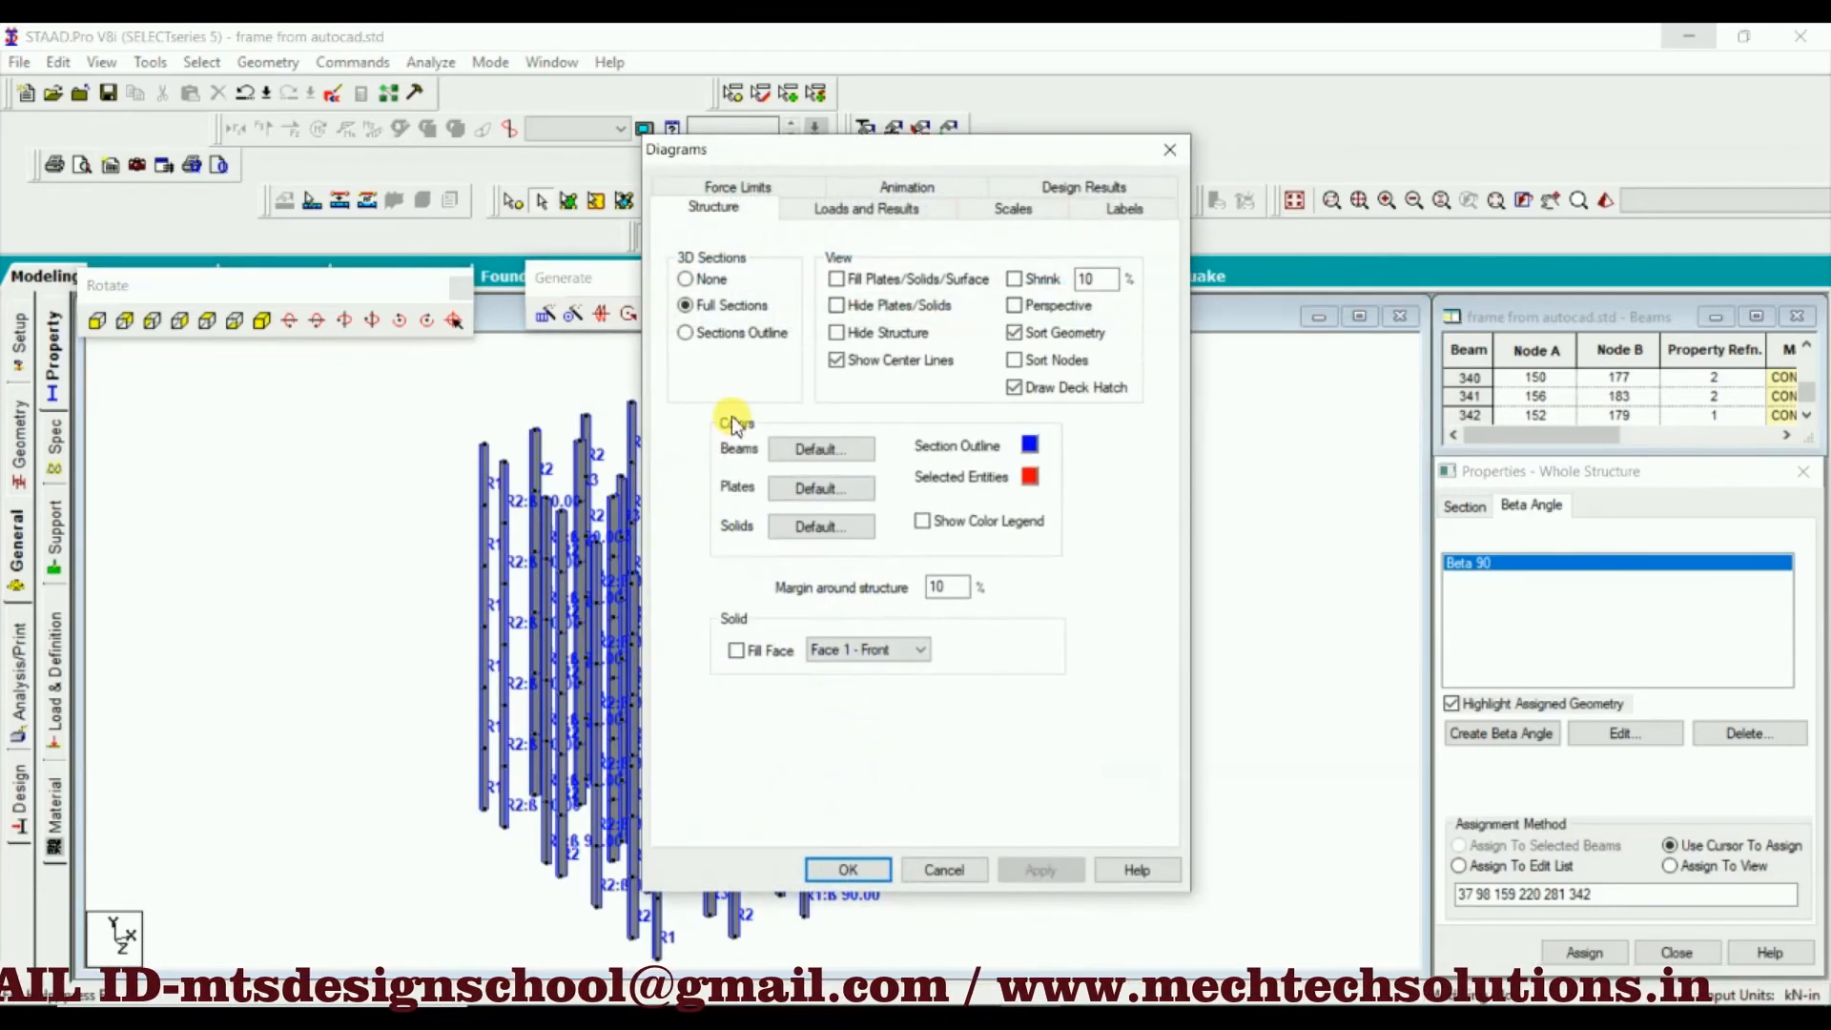
click(685, 278)
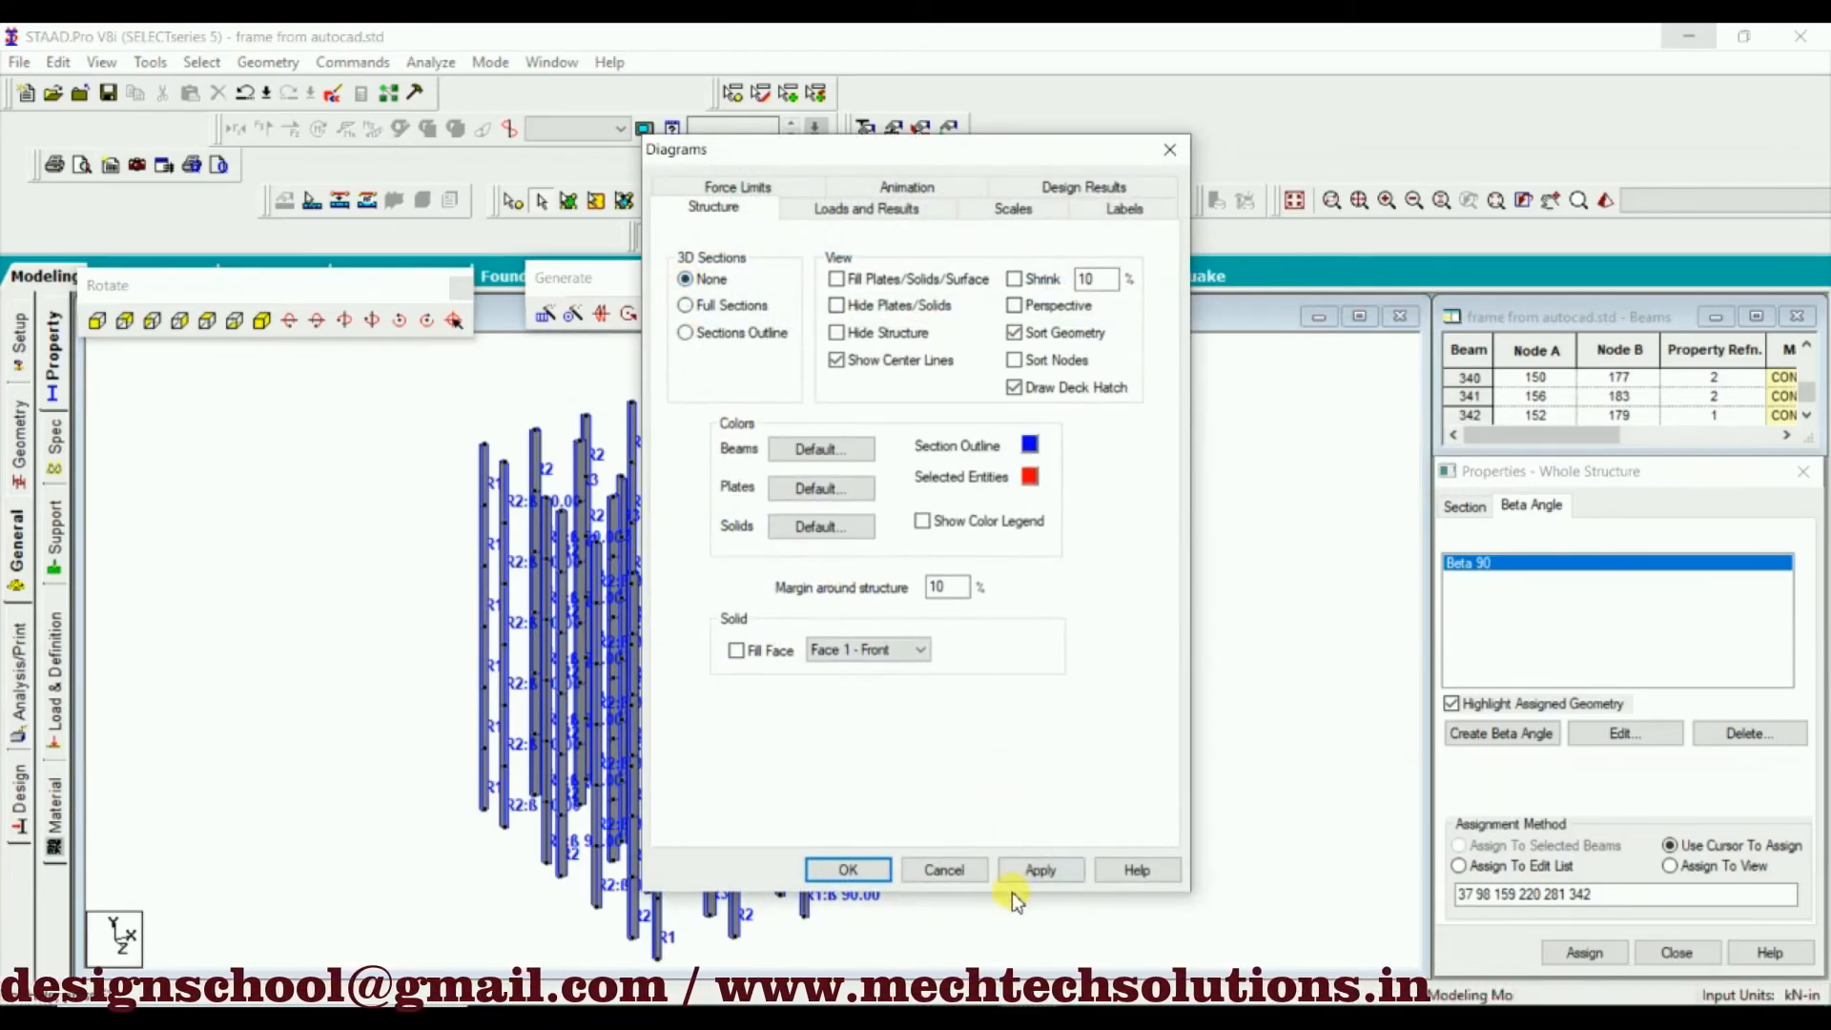
click(1040, 870)
click(847, 869)
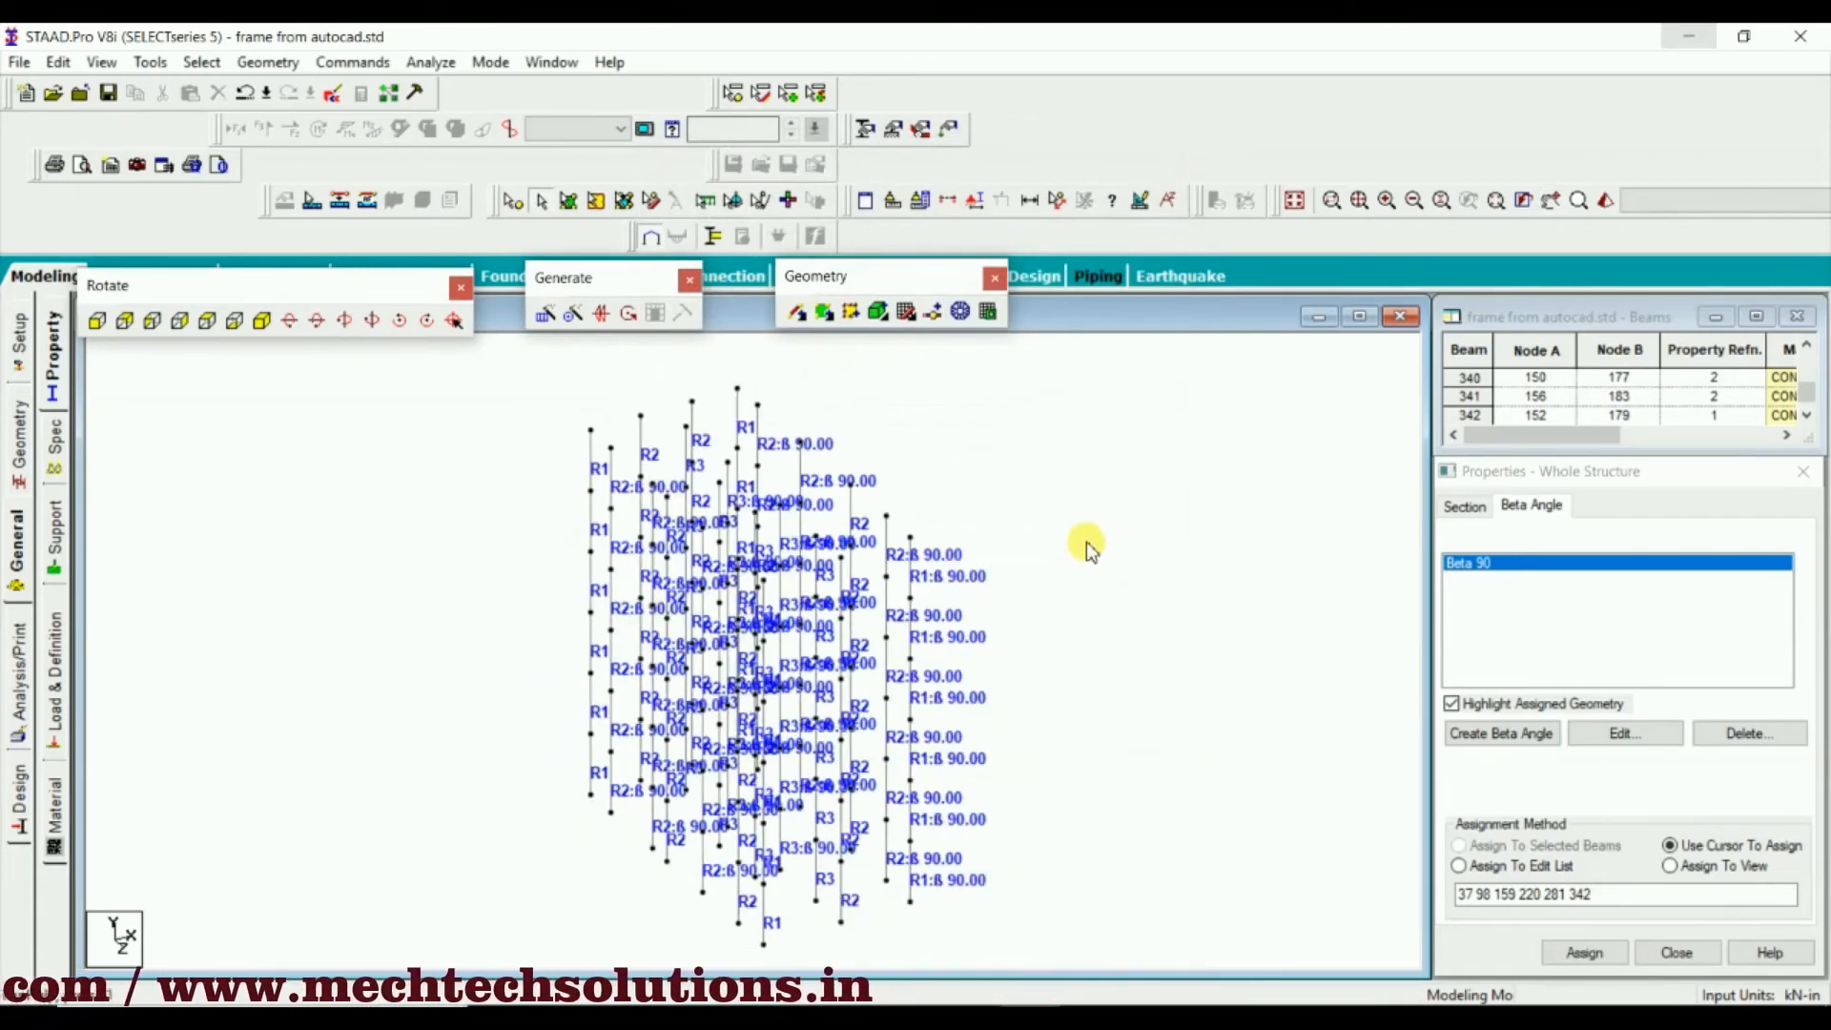
Open a 3D rendering of the frame, rotate it to inspect the column orientations, and close it
right_click(1087, 543)
click(1126, 971)
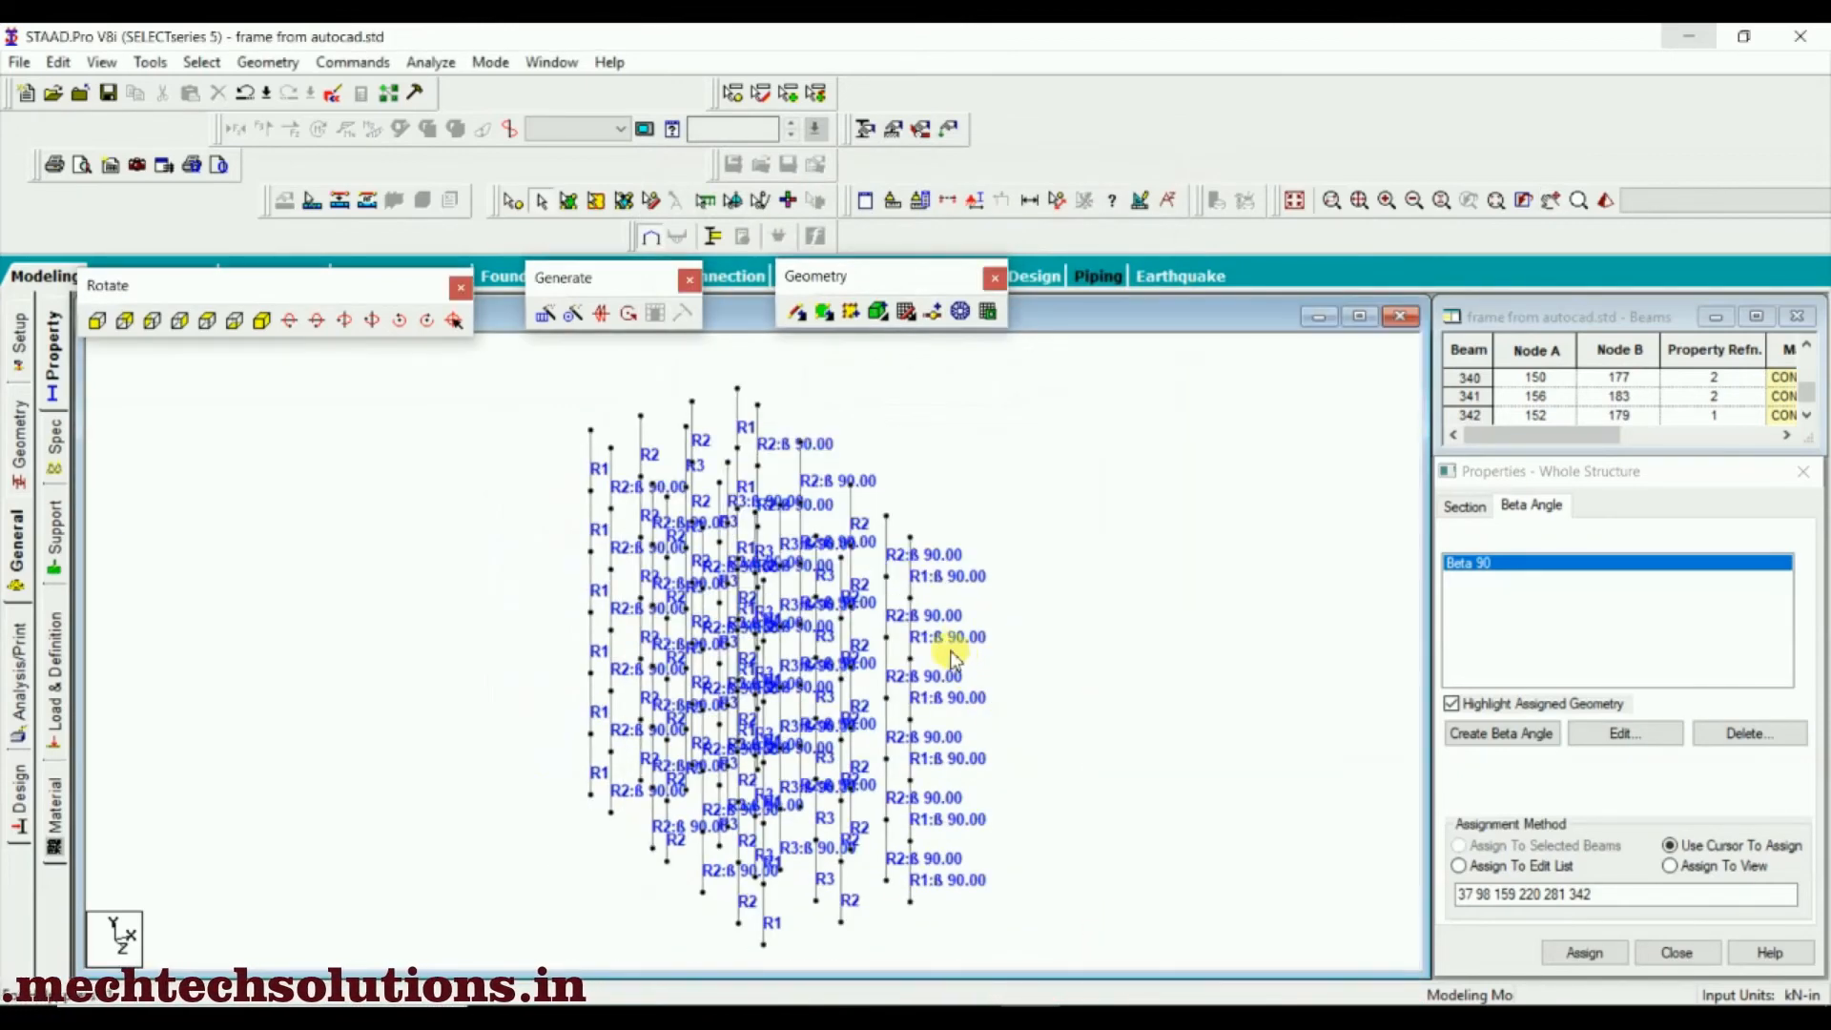
drag(944, 720, 1008, 555)
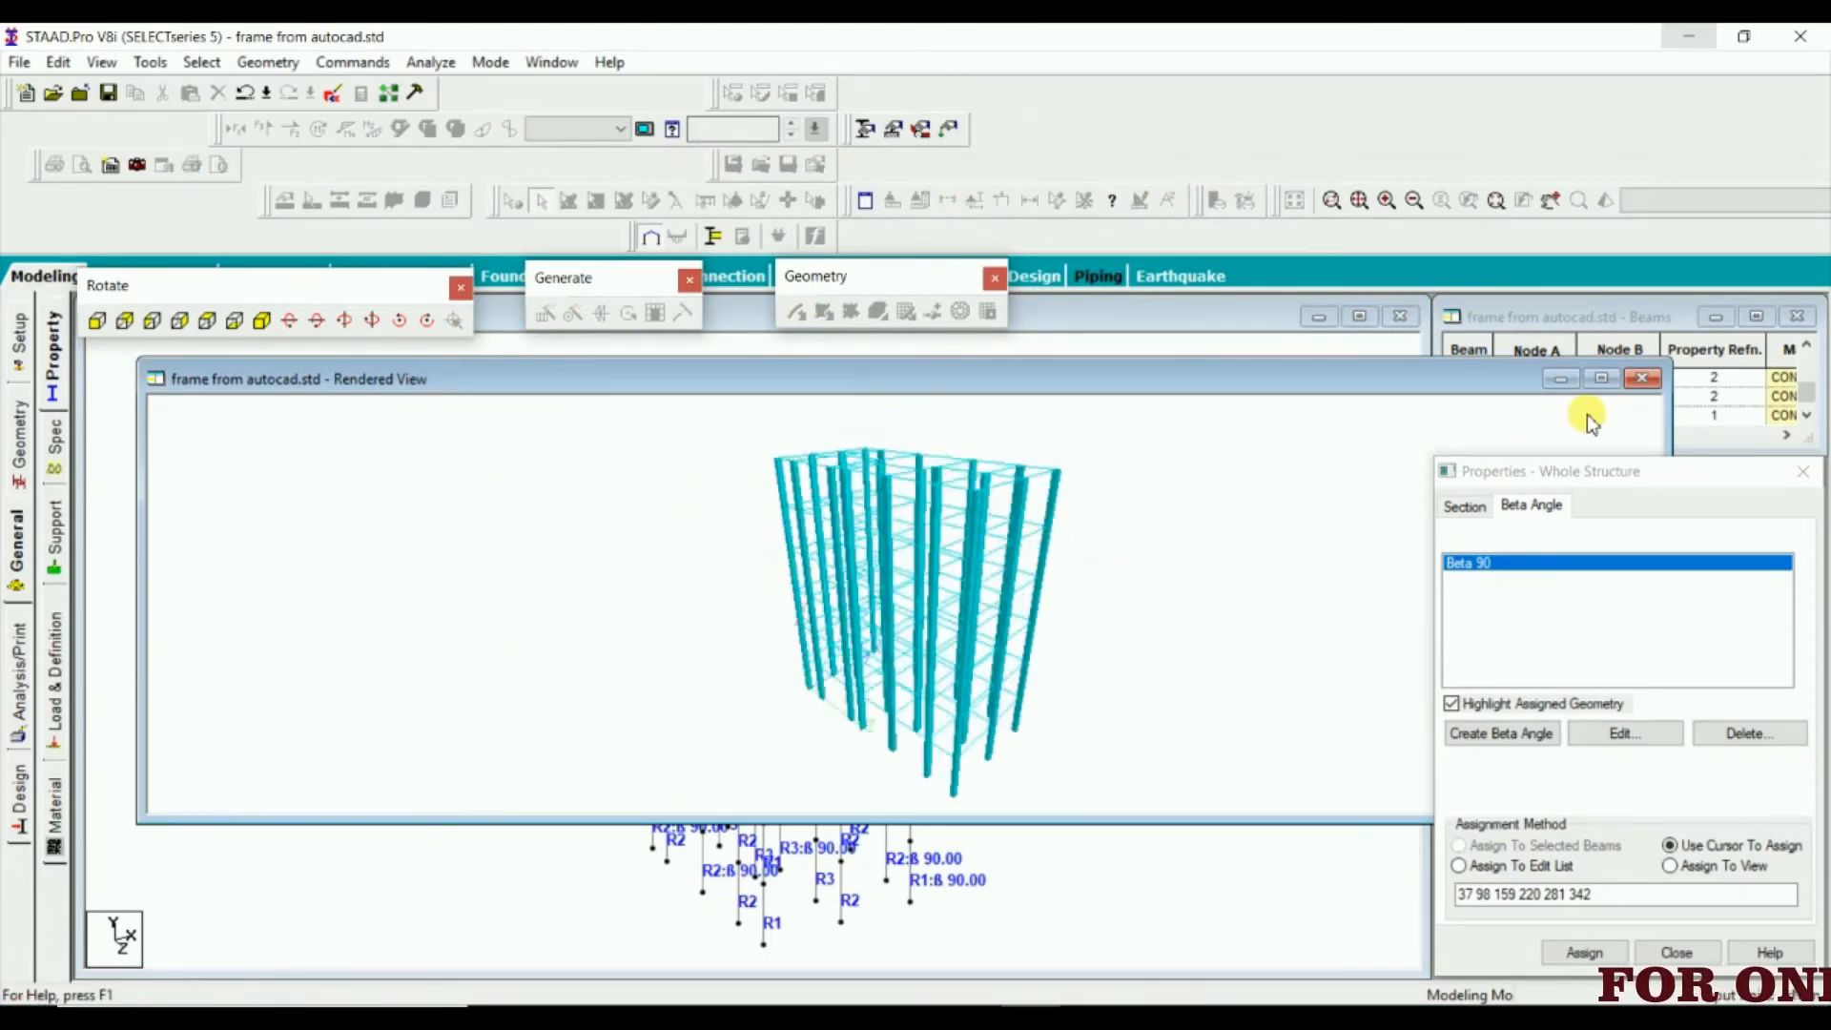
click(1637, 378)
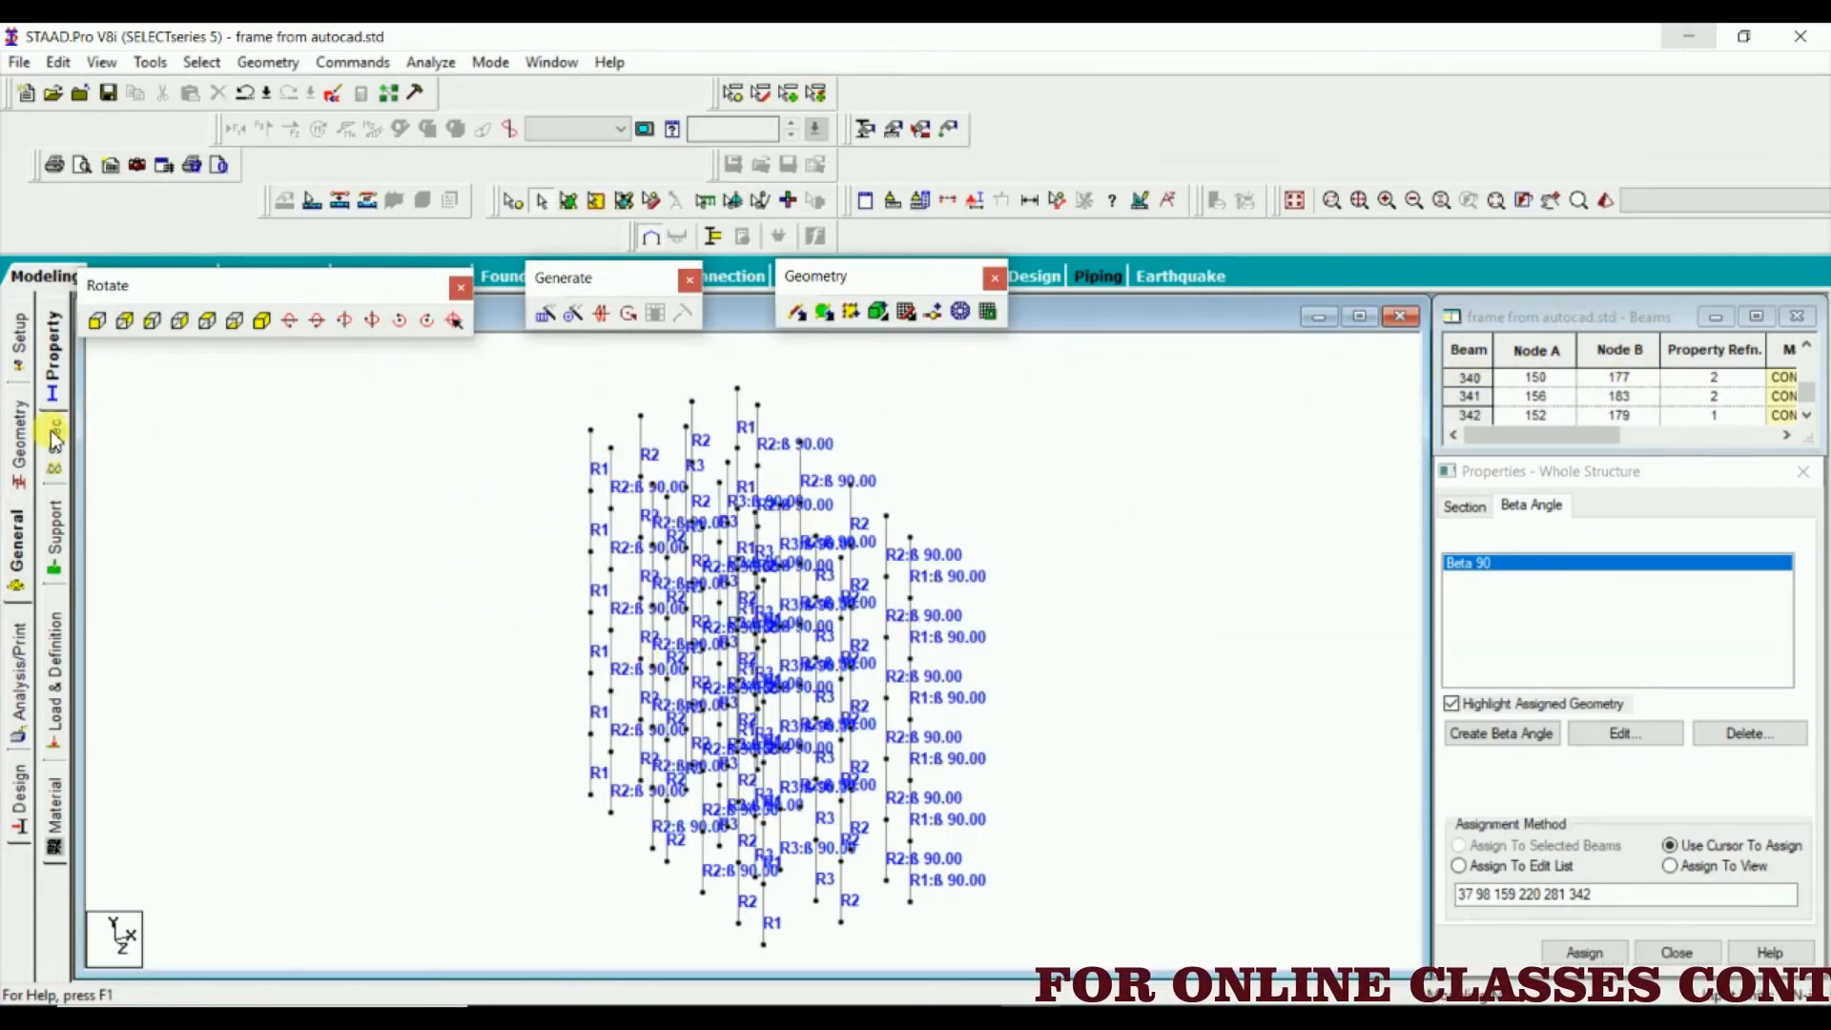
Display the whole structure again so that the beams are included with the columns
click(113, 67)
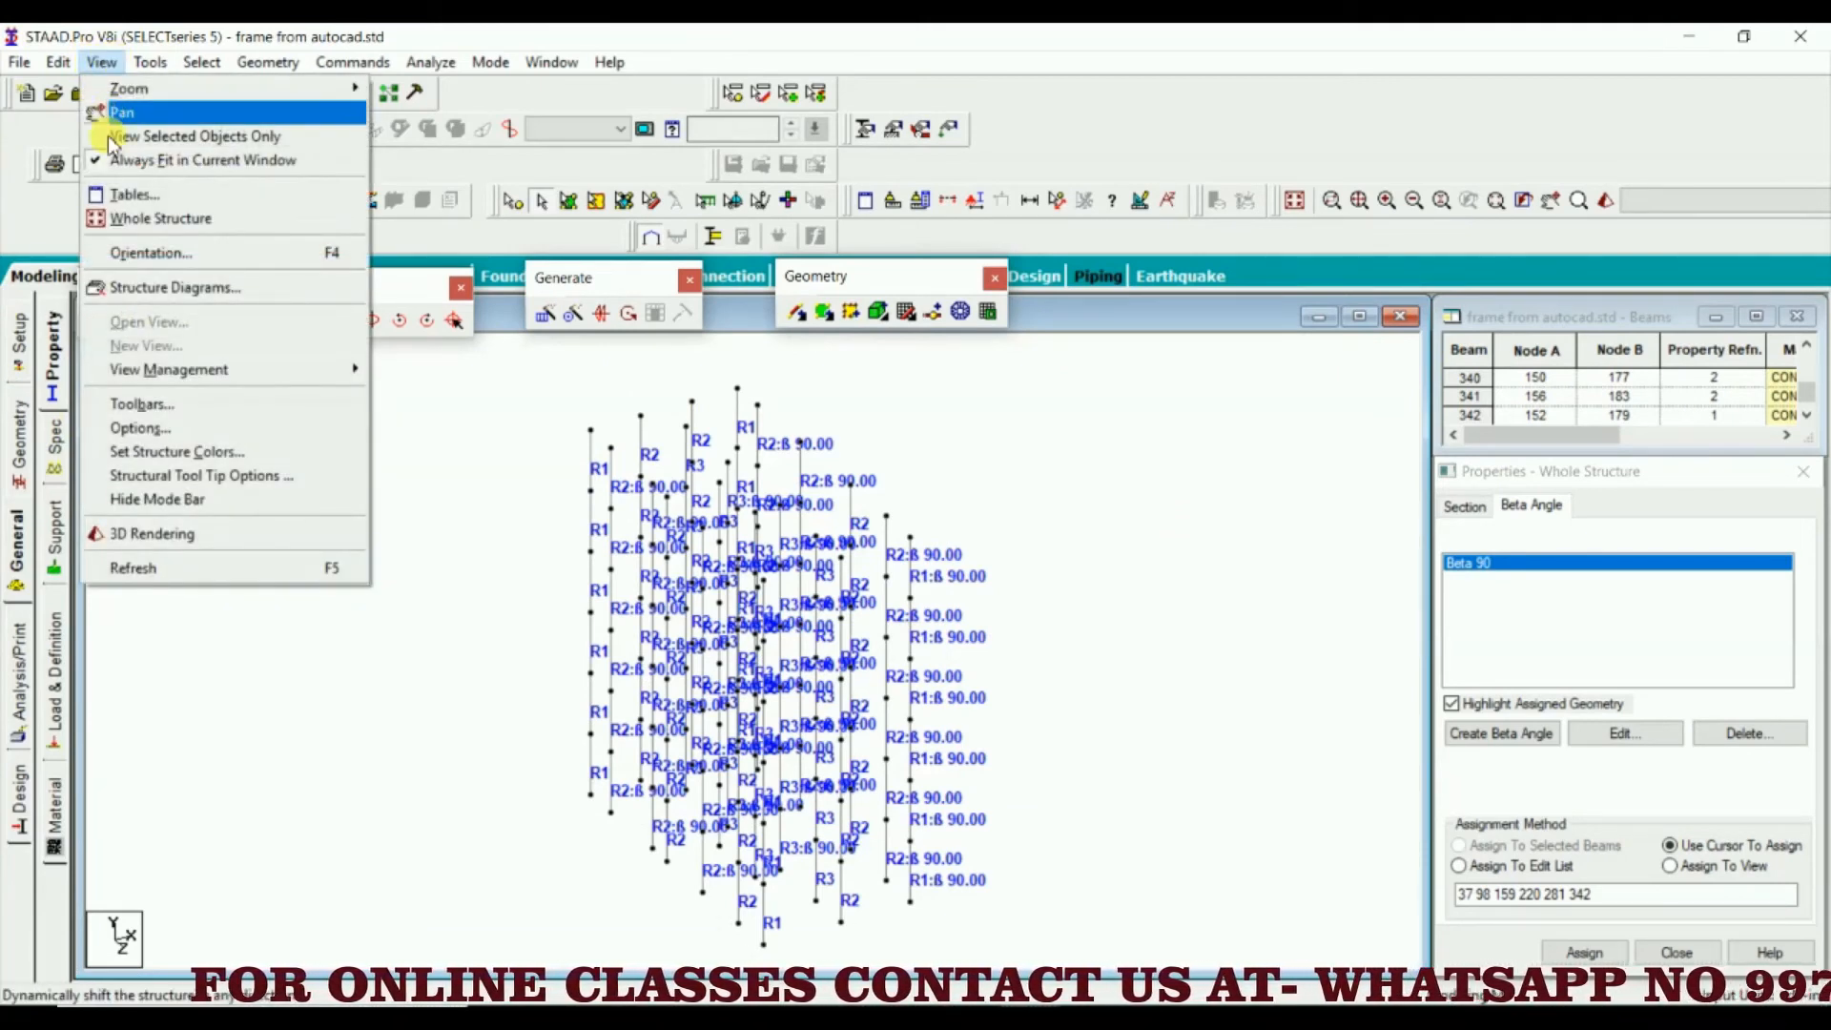
click(148, 222)
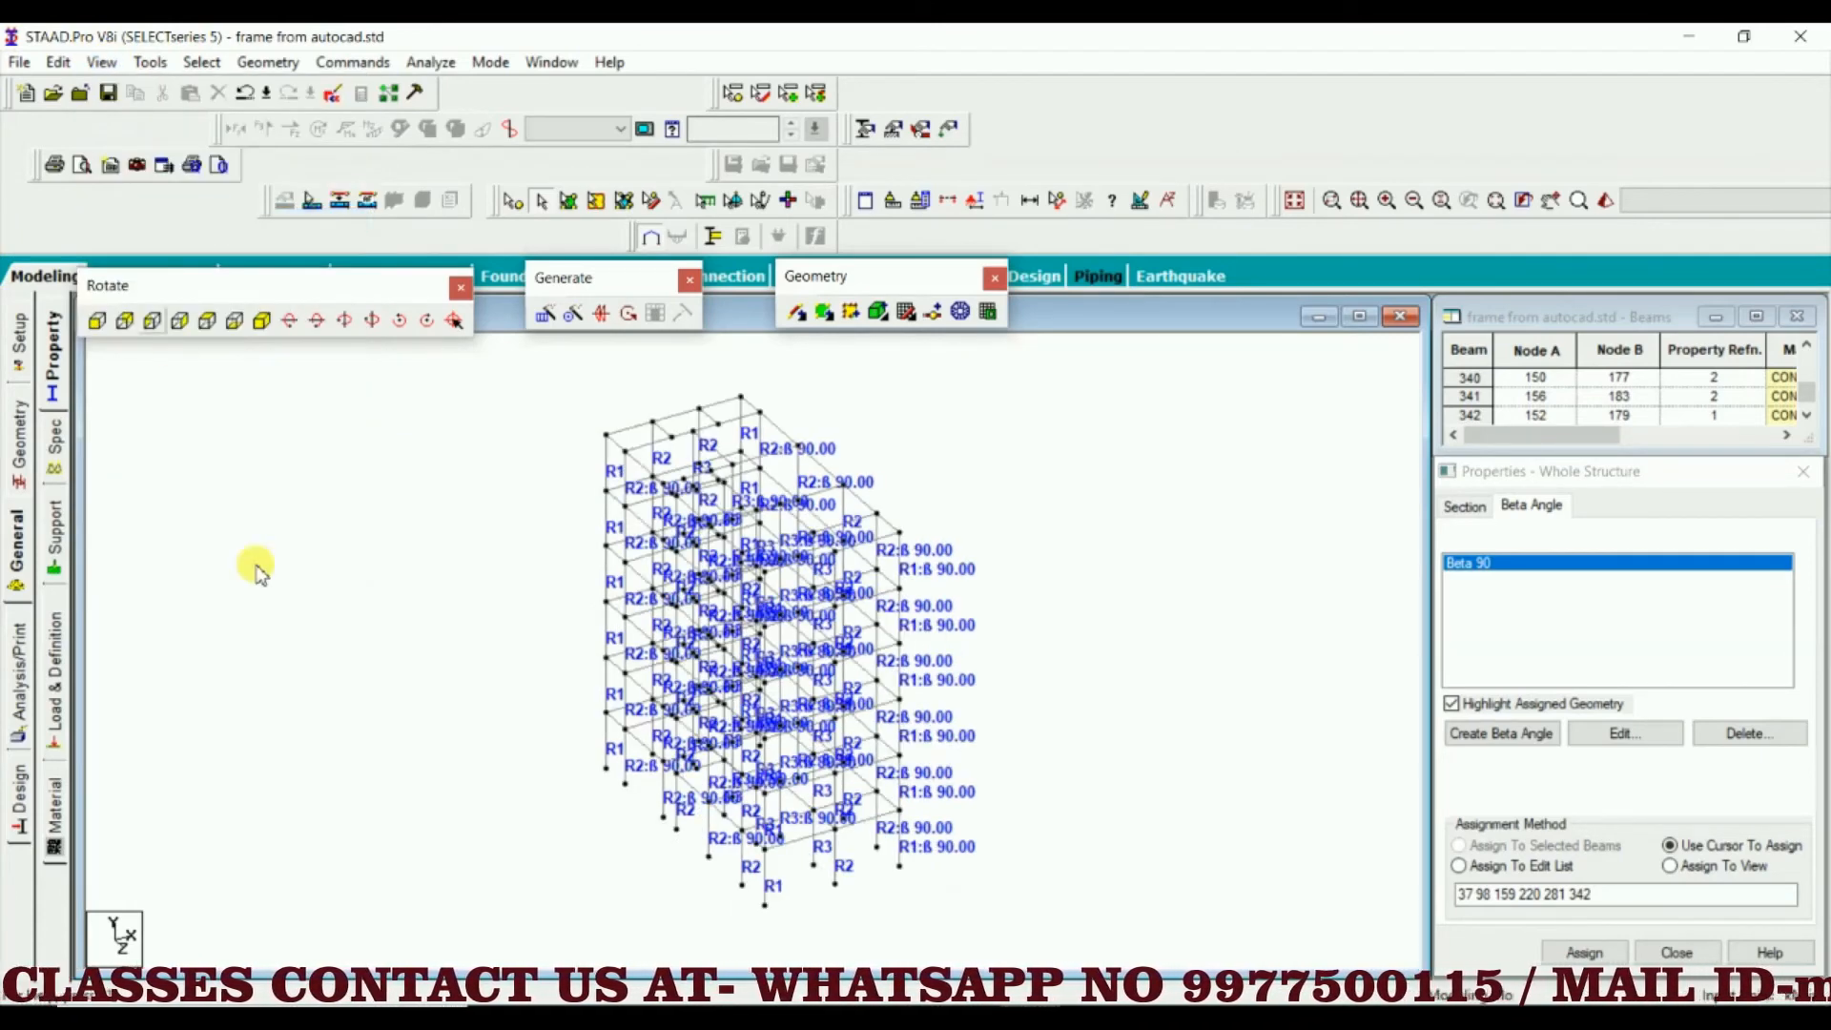
scroll(799, 446, up, 3)
middle_drag(797, 446, 691, 639)
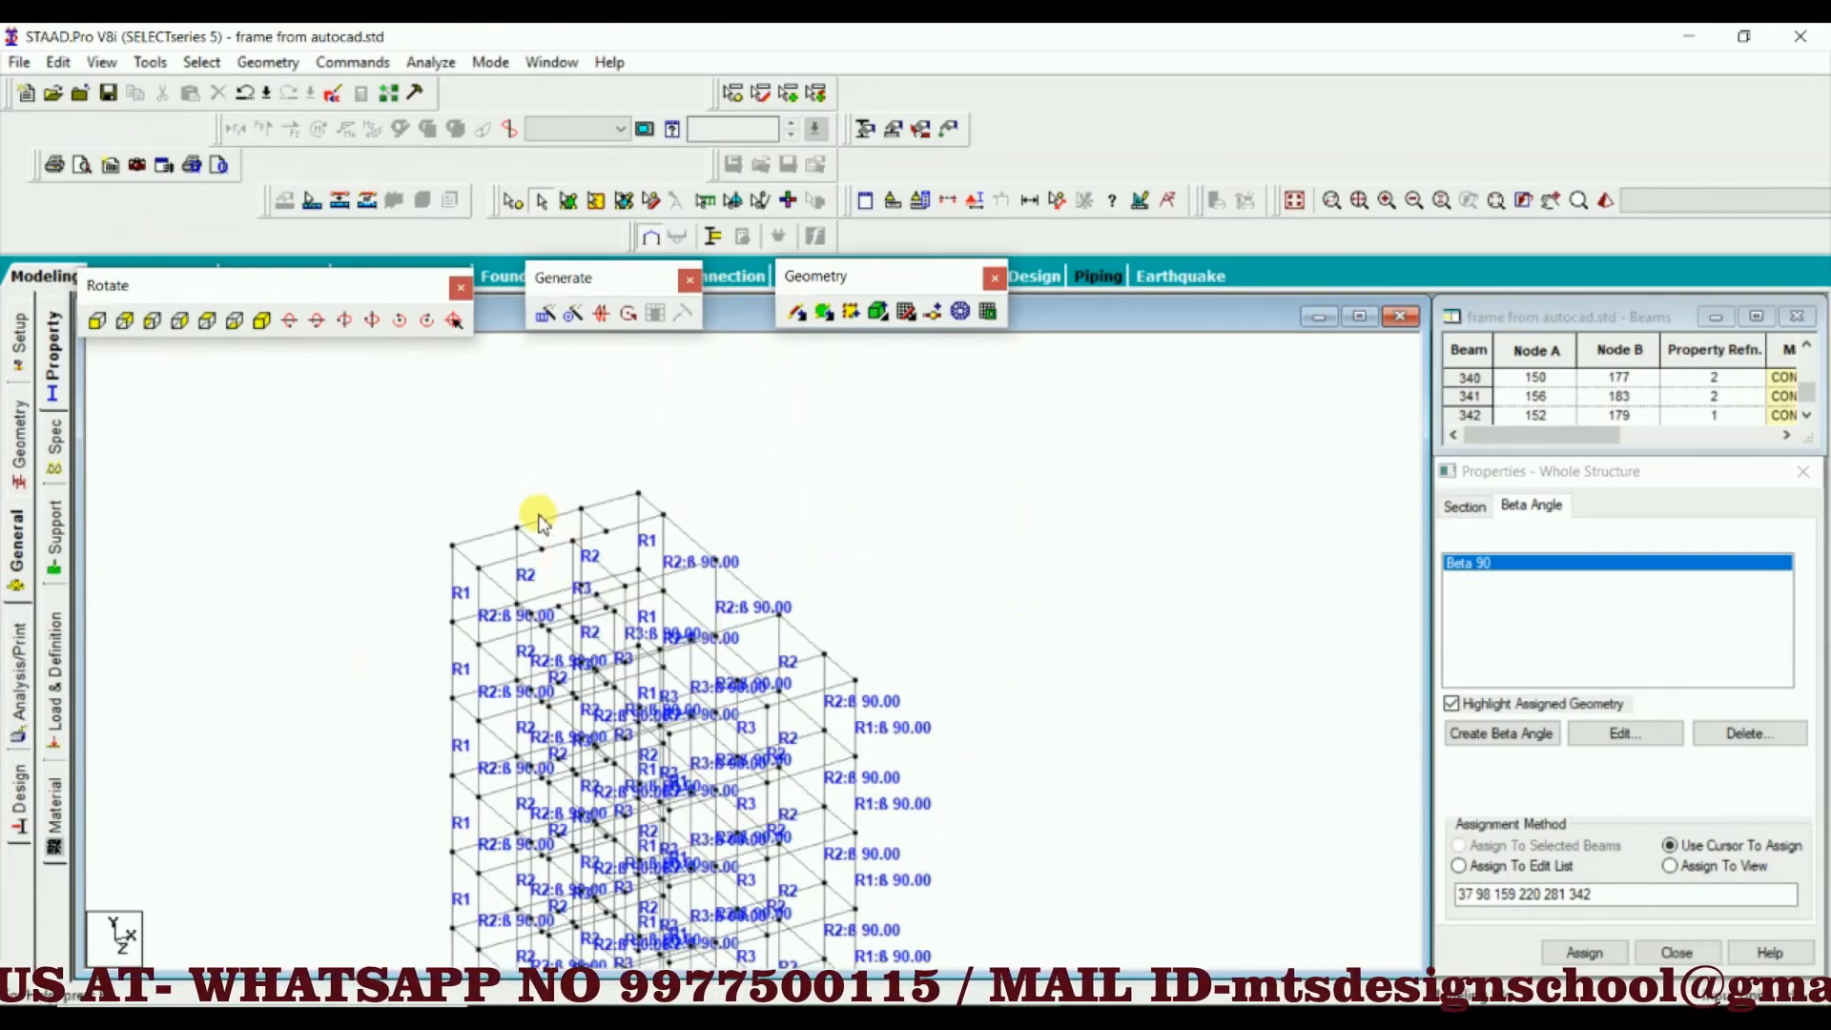
Examine the beams along the rear and side edges of the top storey in the isometric view
click(578, 514)
click(809, 490)
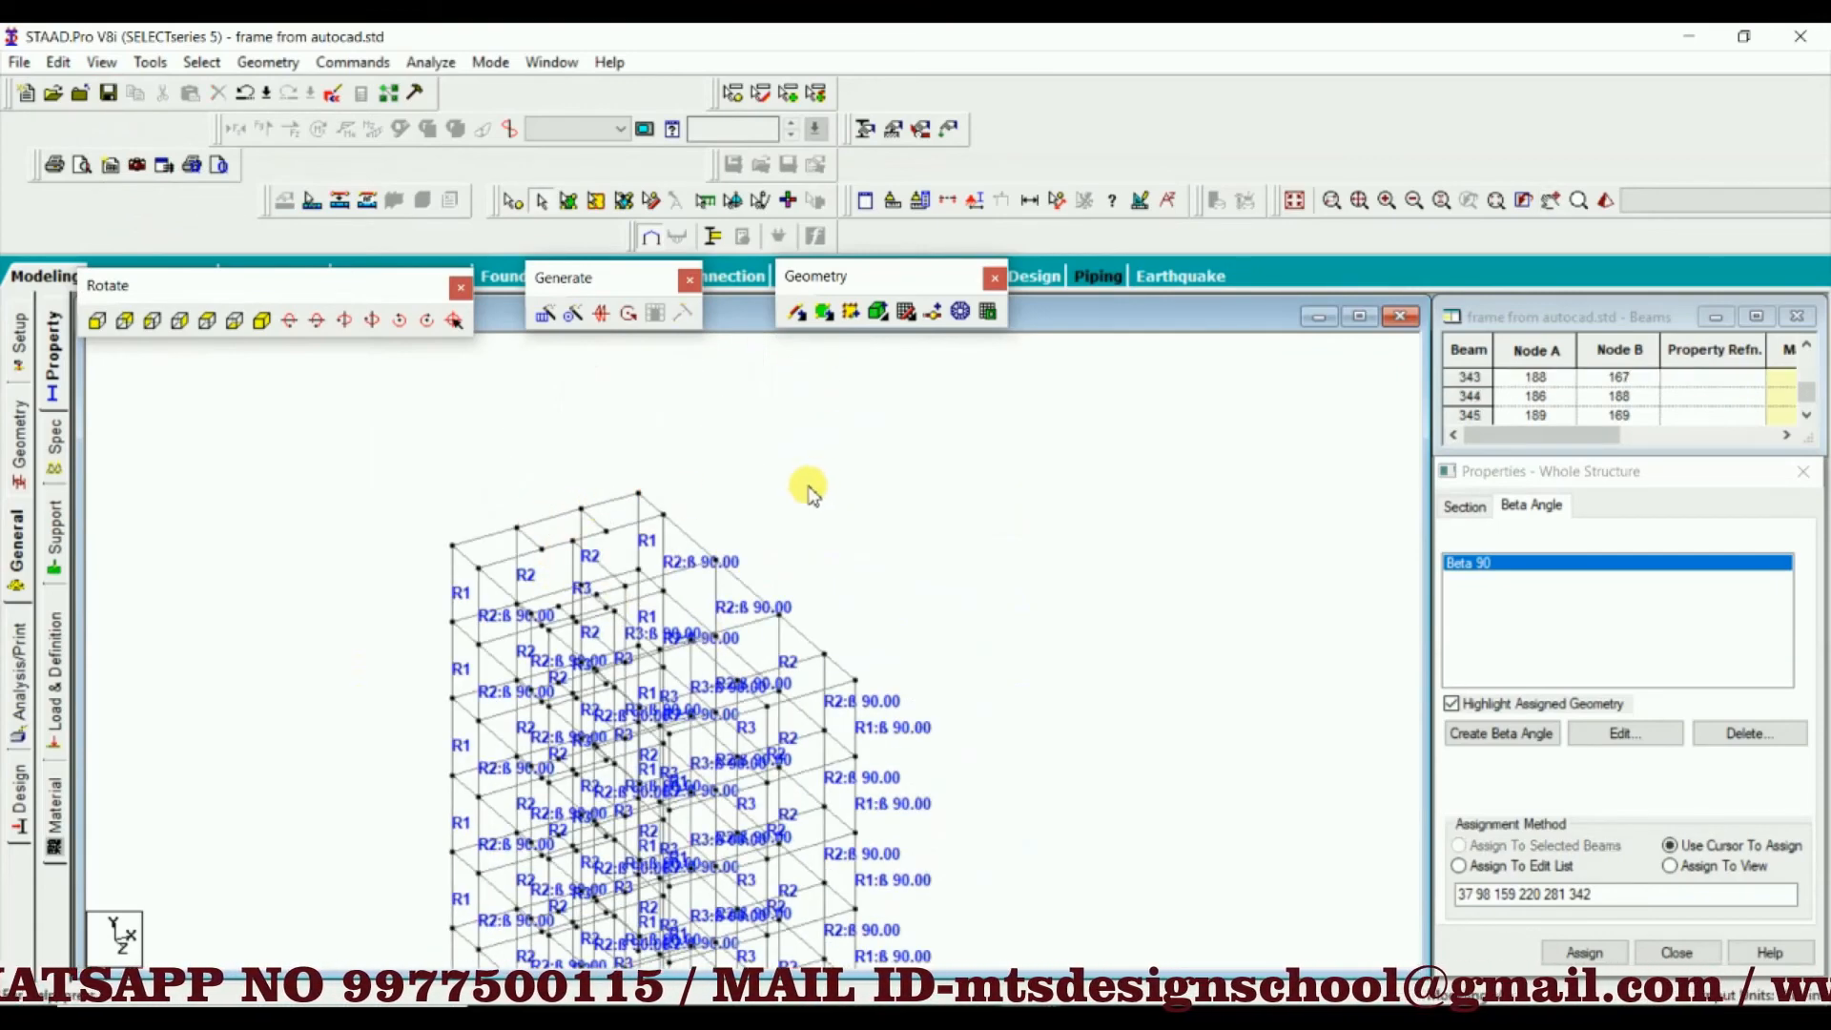
scroll(811, 505, down, 1)
middle_drag(815, 530, 853, 366)
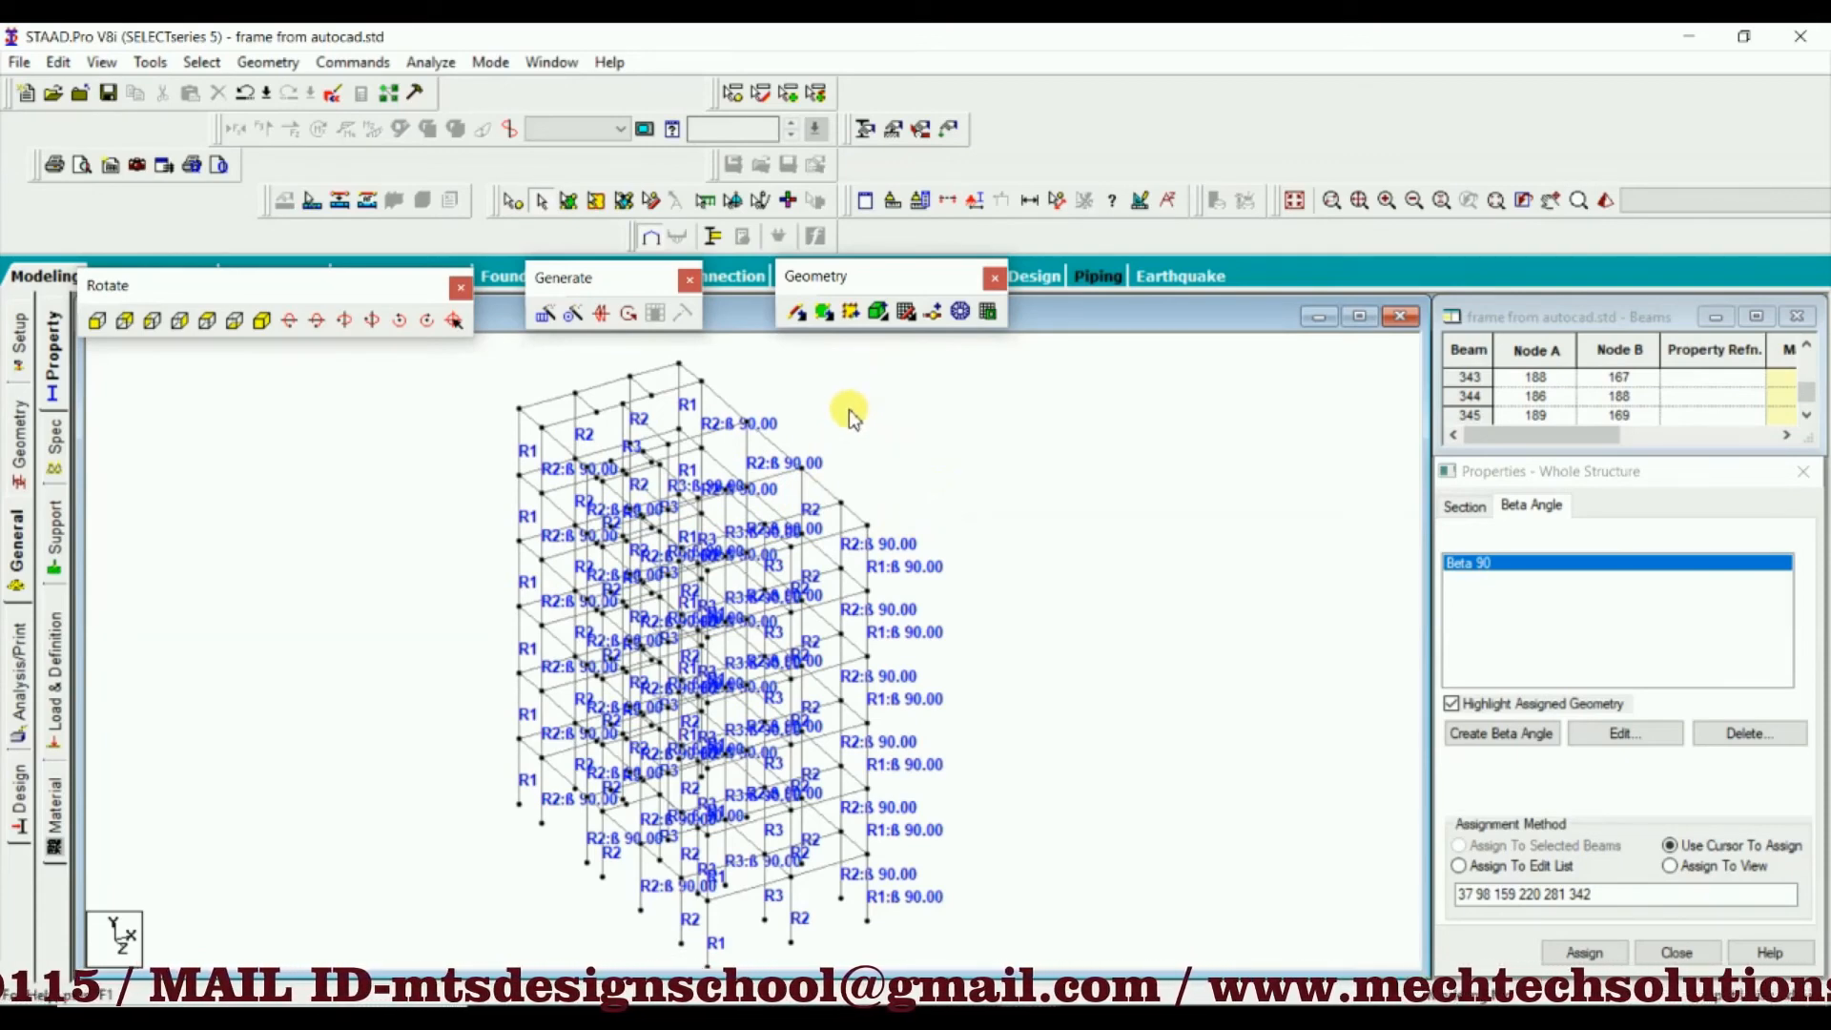
scroll(848, 416, up, 2)
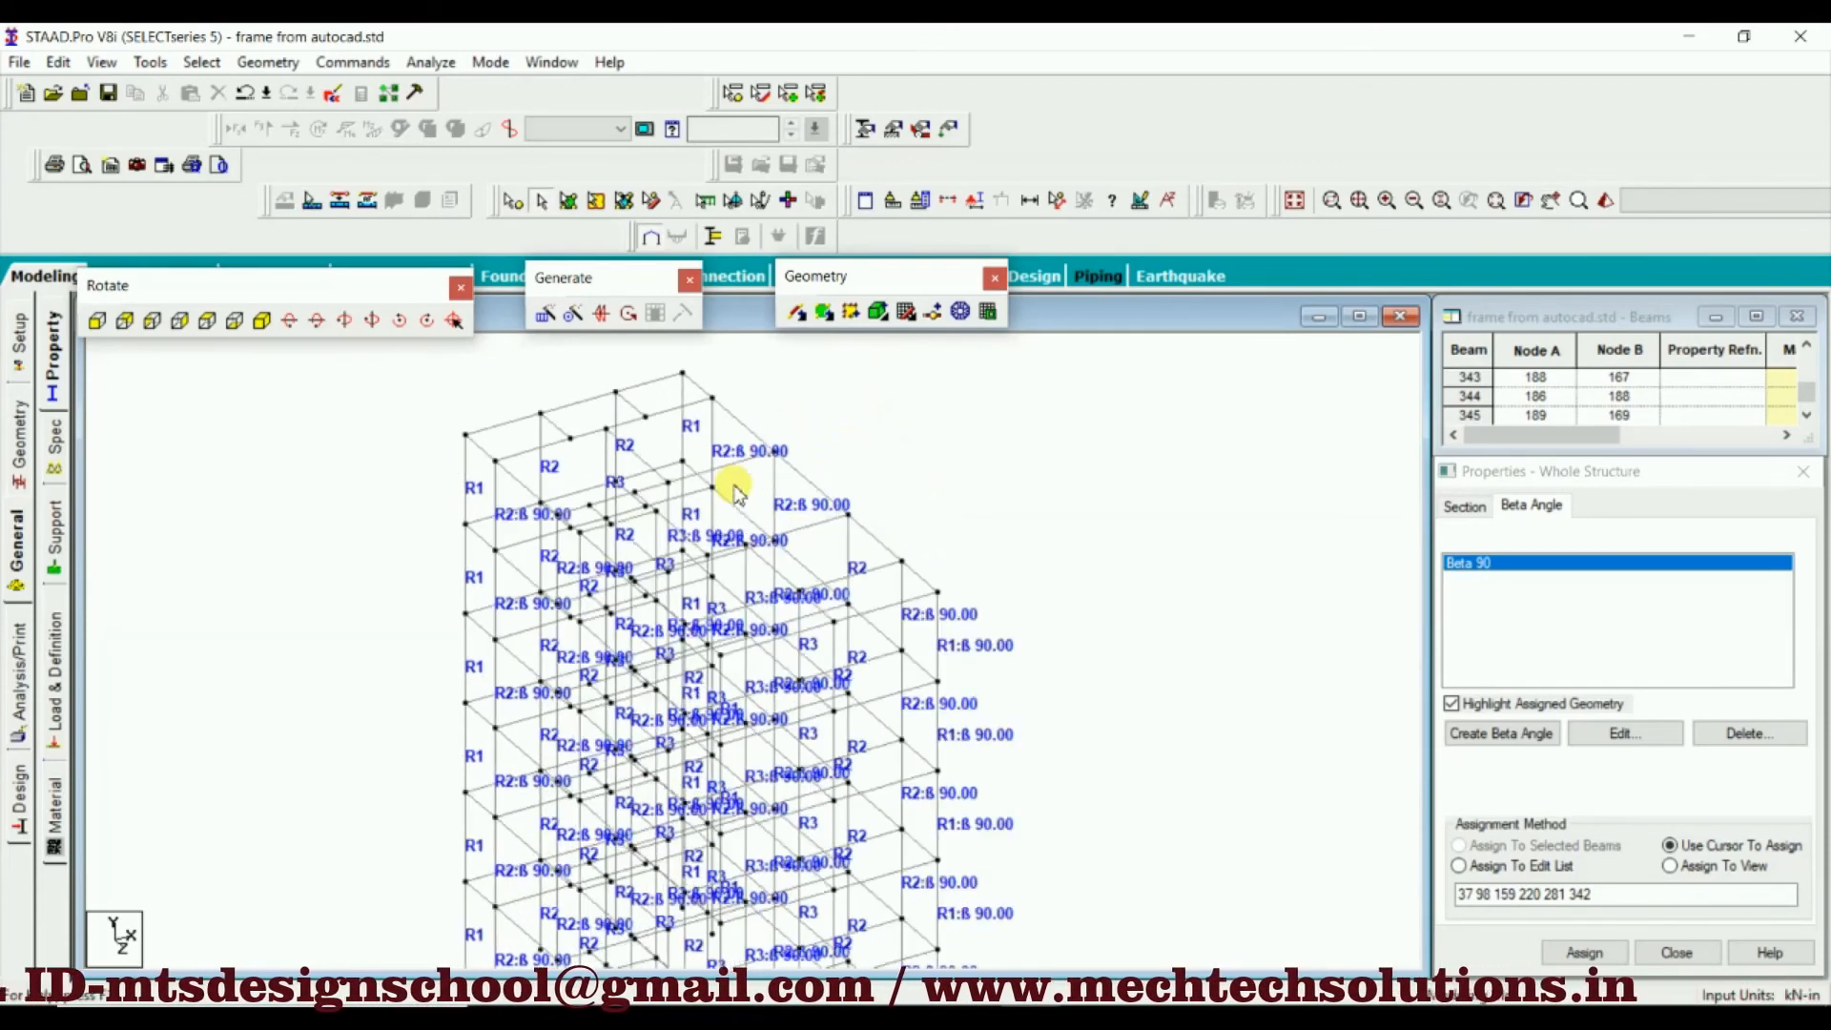
scroll(523, 552, up, 2)
scroll(534, 634, up, 1)
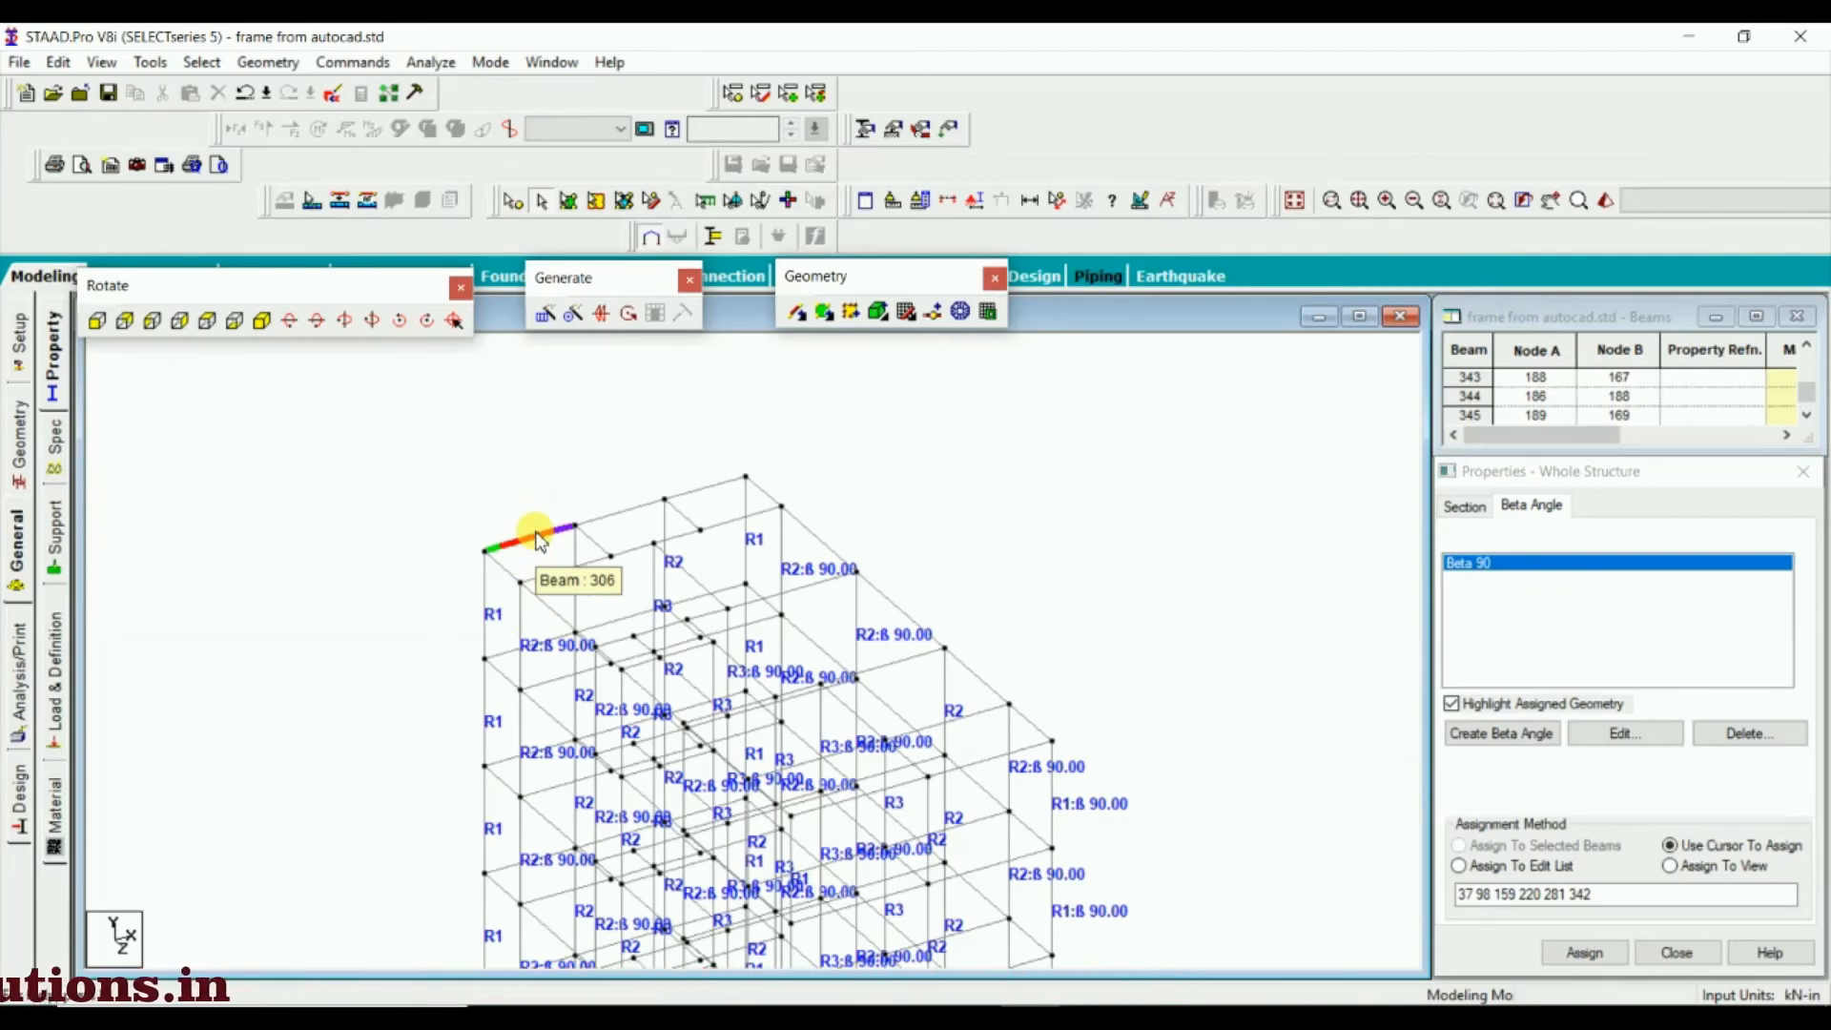
scroll(528, 534, up, 1)
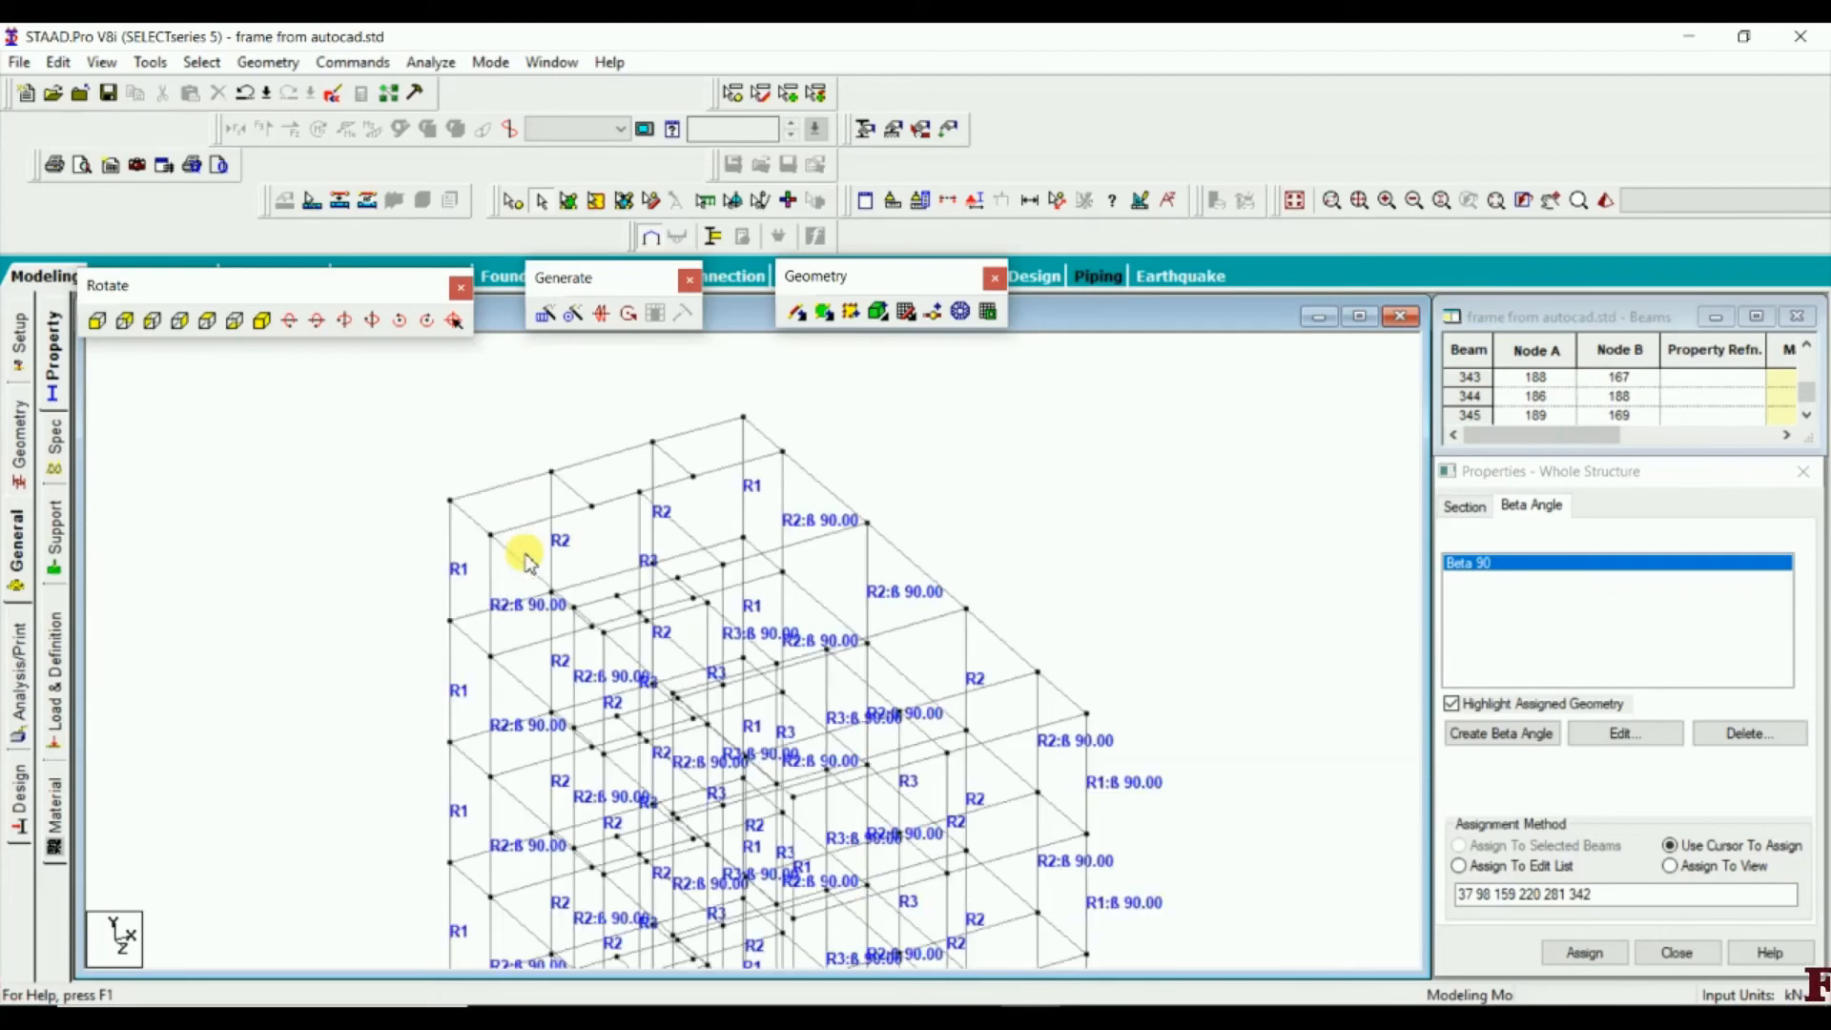
middle_drag(508, 512, 530, 539)
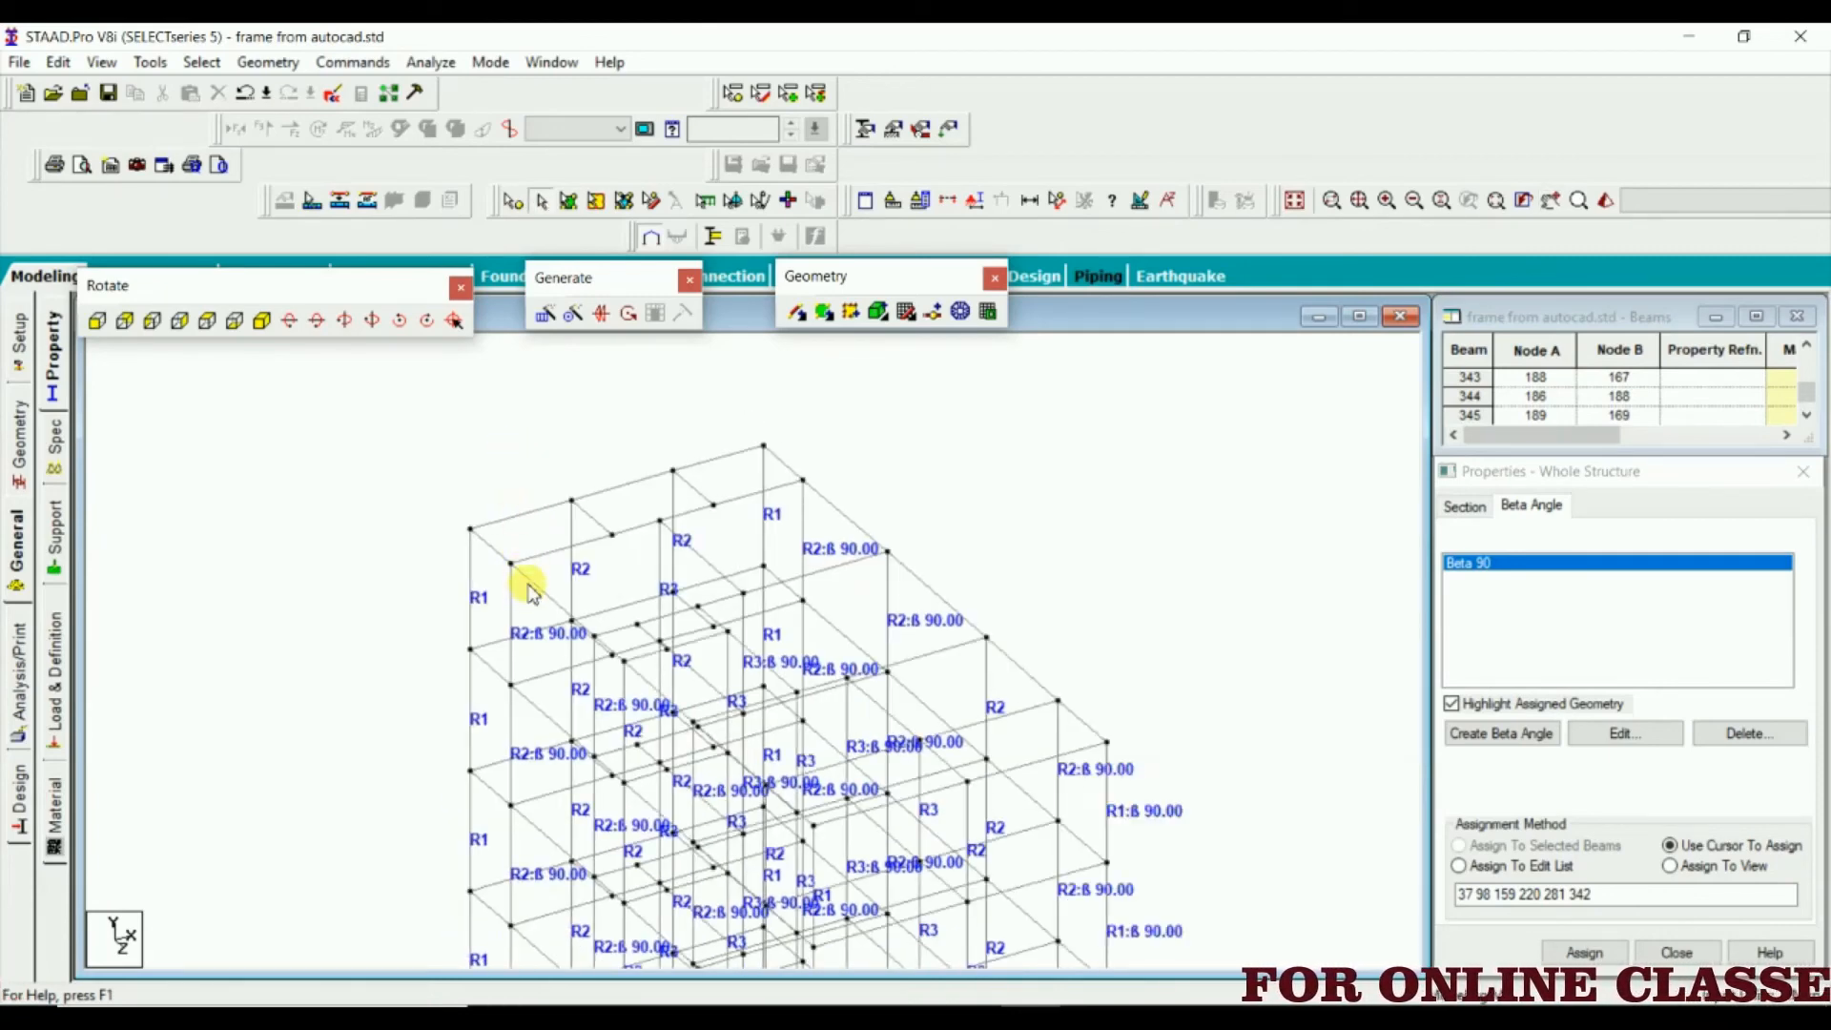
scroll(531, 534, down, 2)
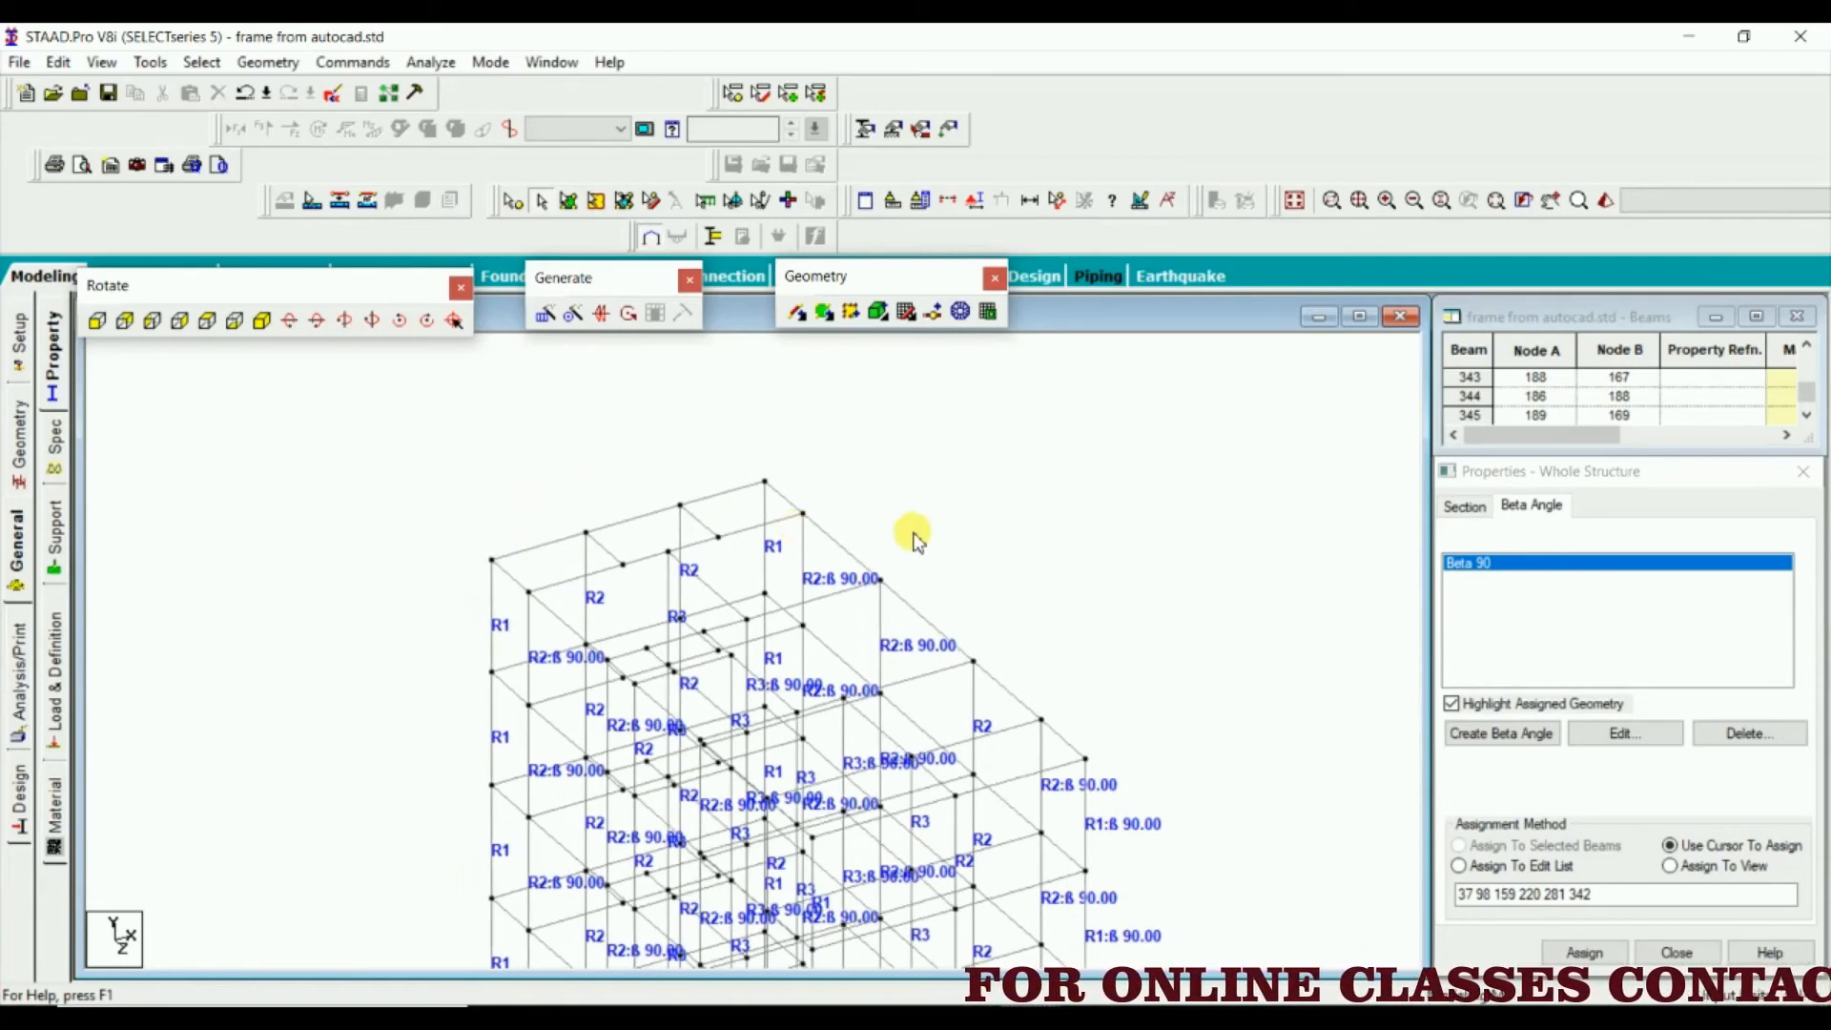
middle_drag(913, 535, 802, 436)
scroll(802, 436, up, 1)
scroll(806, 440, down, 1)
scroll(863, 515, down, 1)
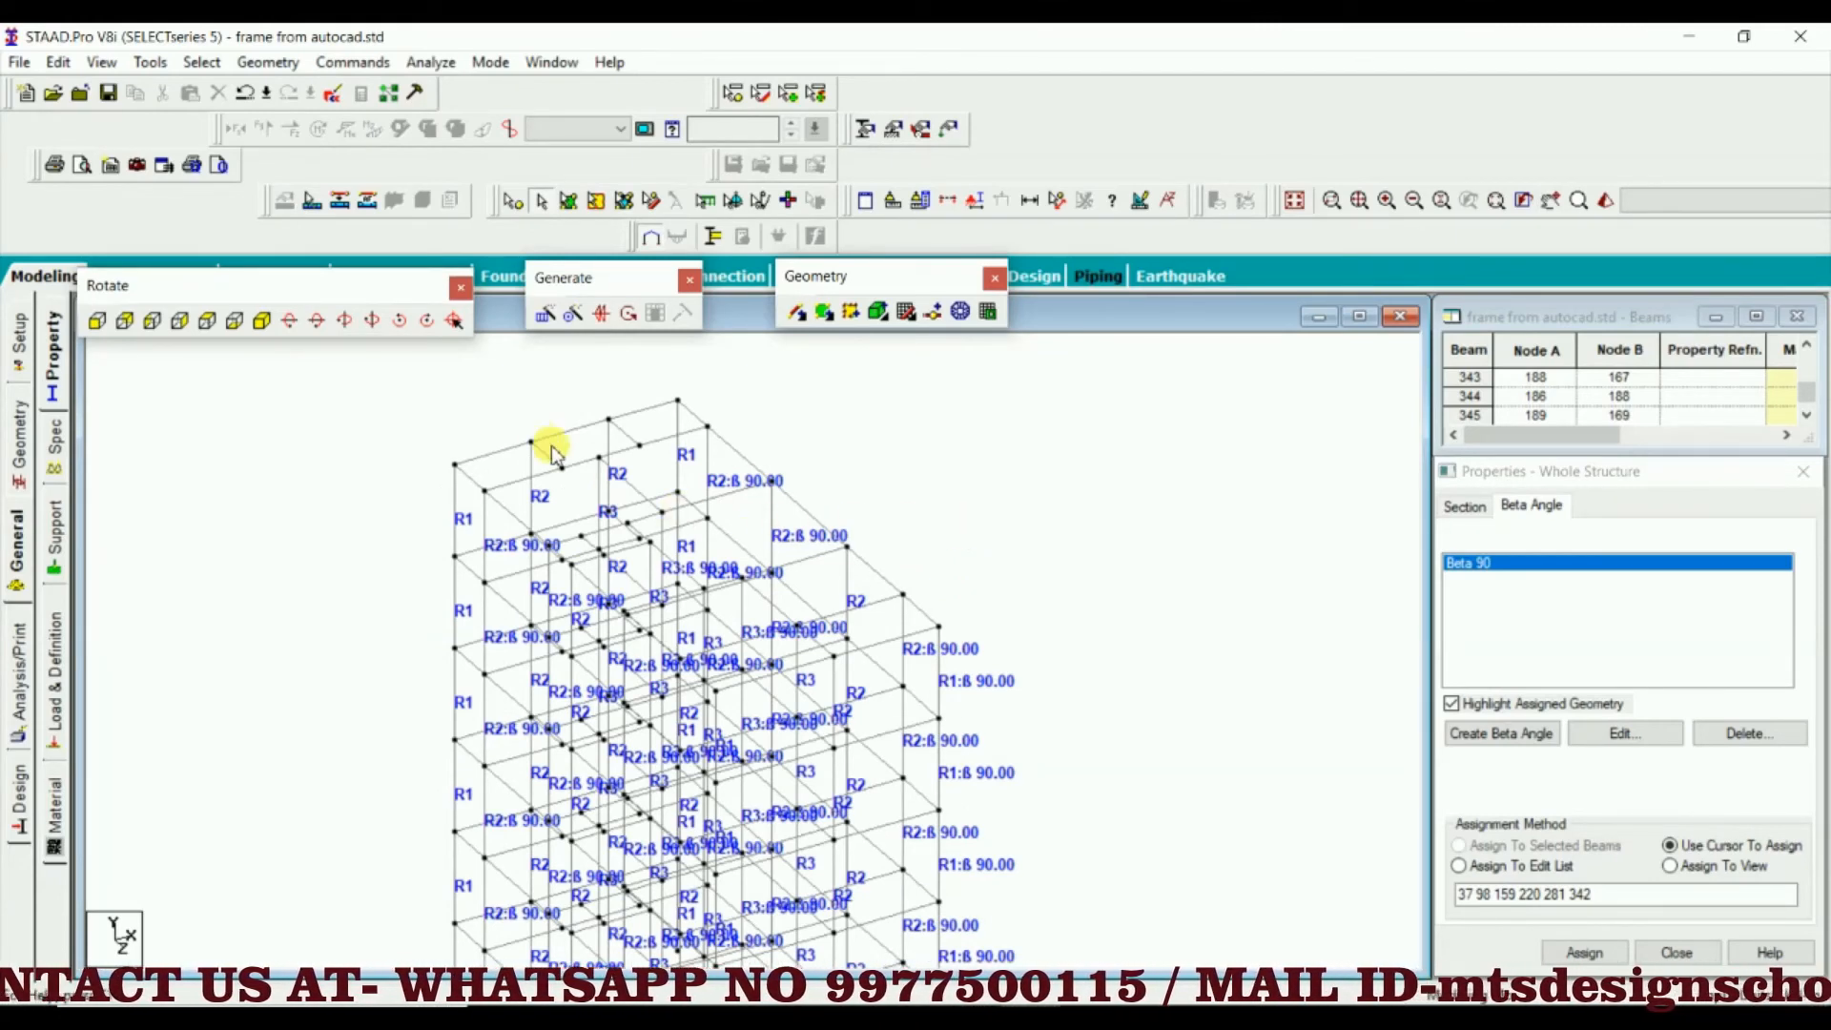
Highlight the first rear-edge beam and the adjoining cross beam of the top storey alternately to compare their directions
click(491, 454)
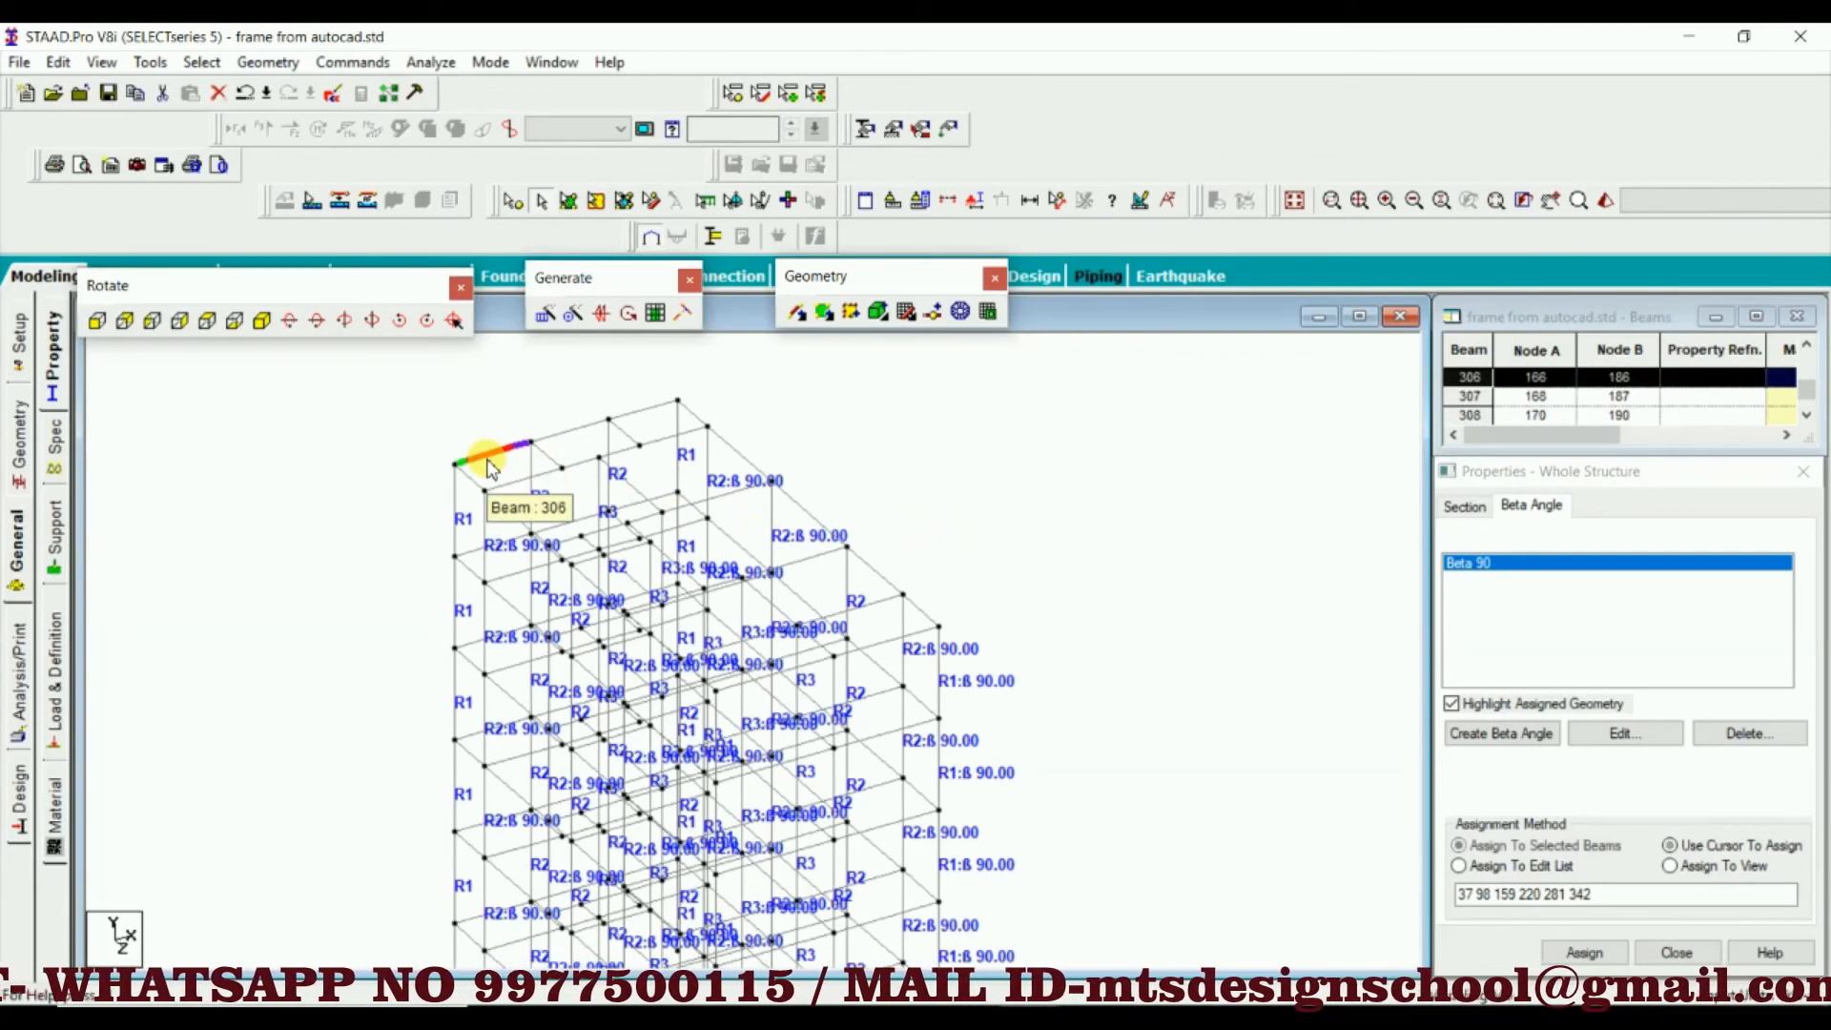
click(542, 454)
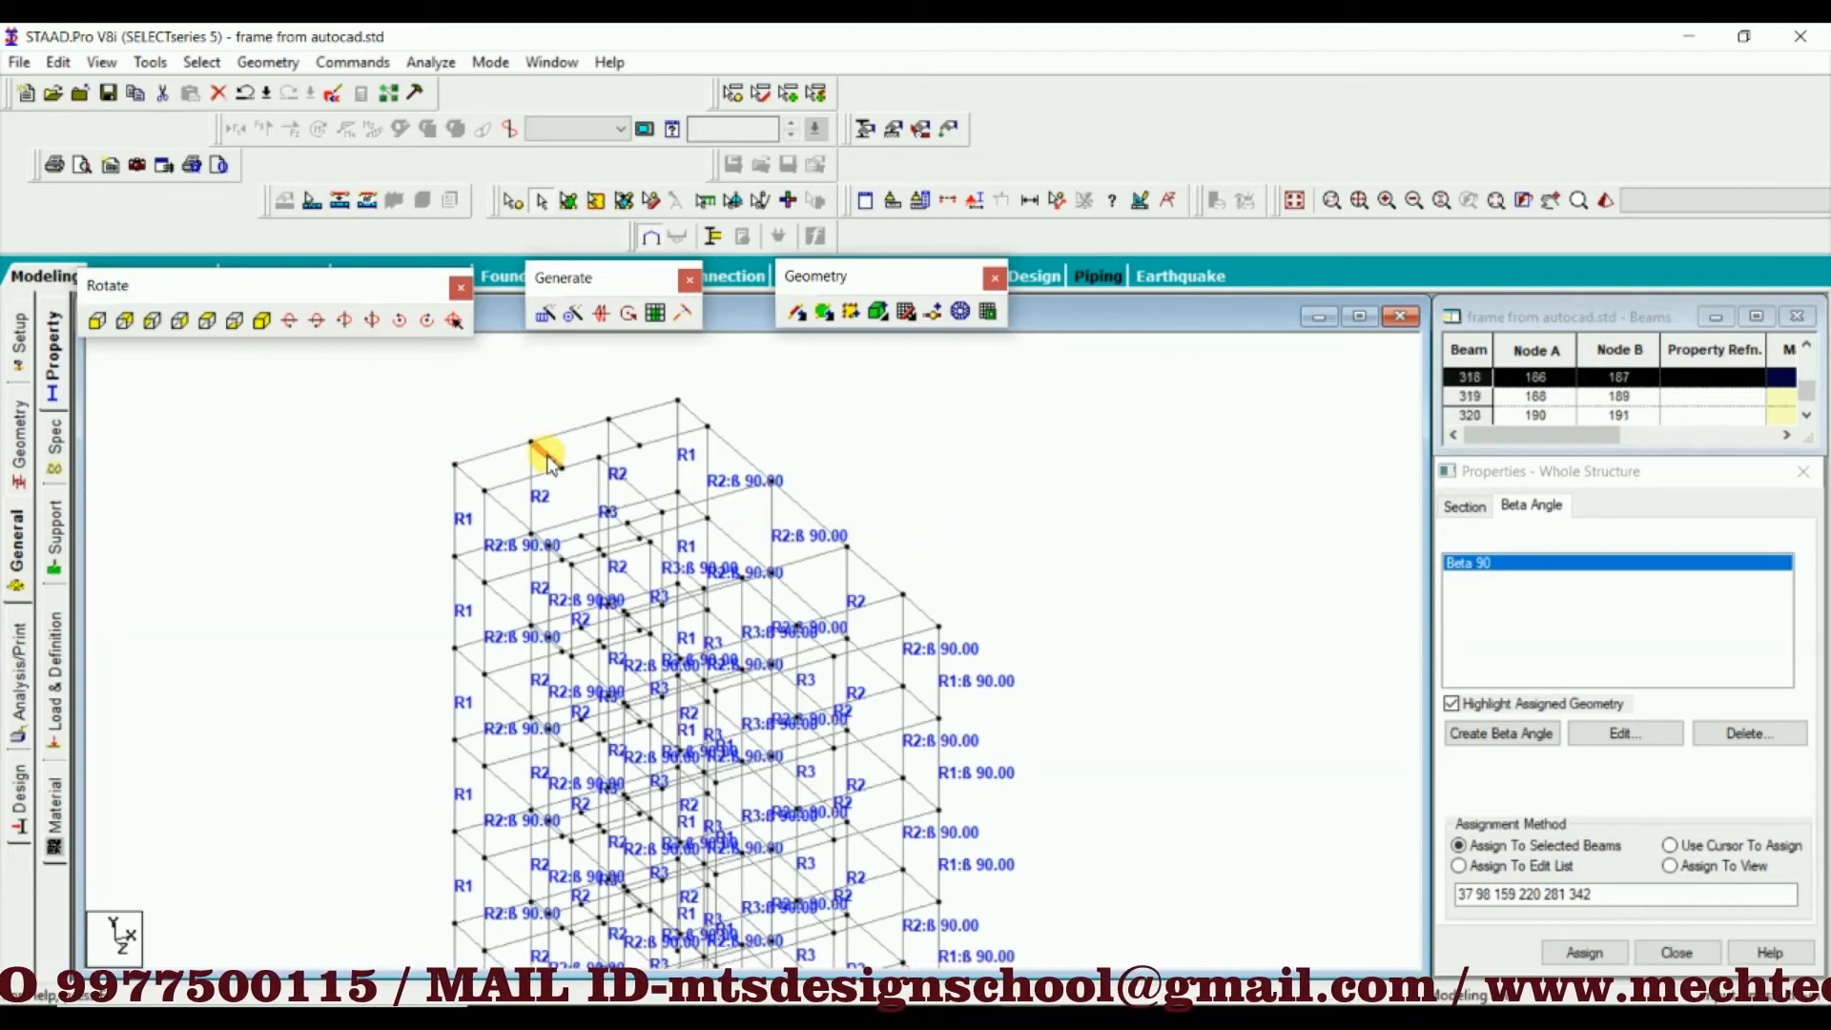
click(488, 450)
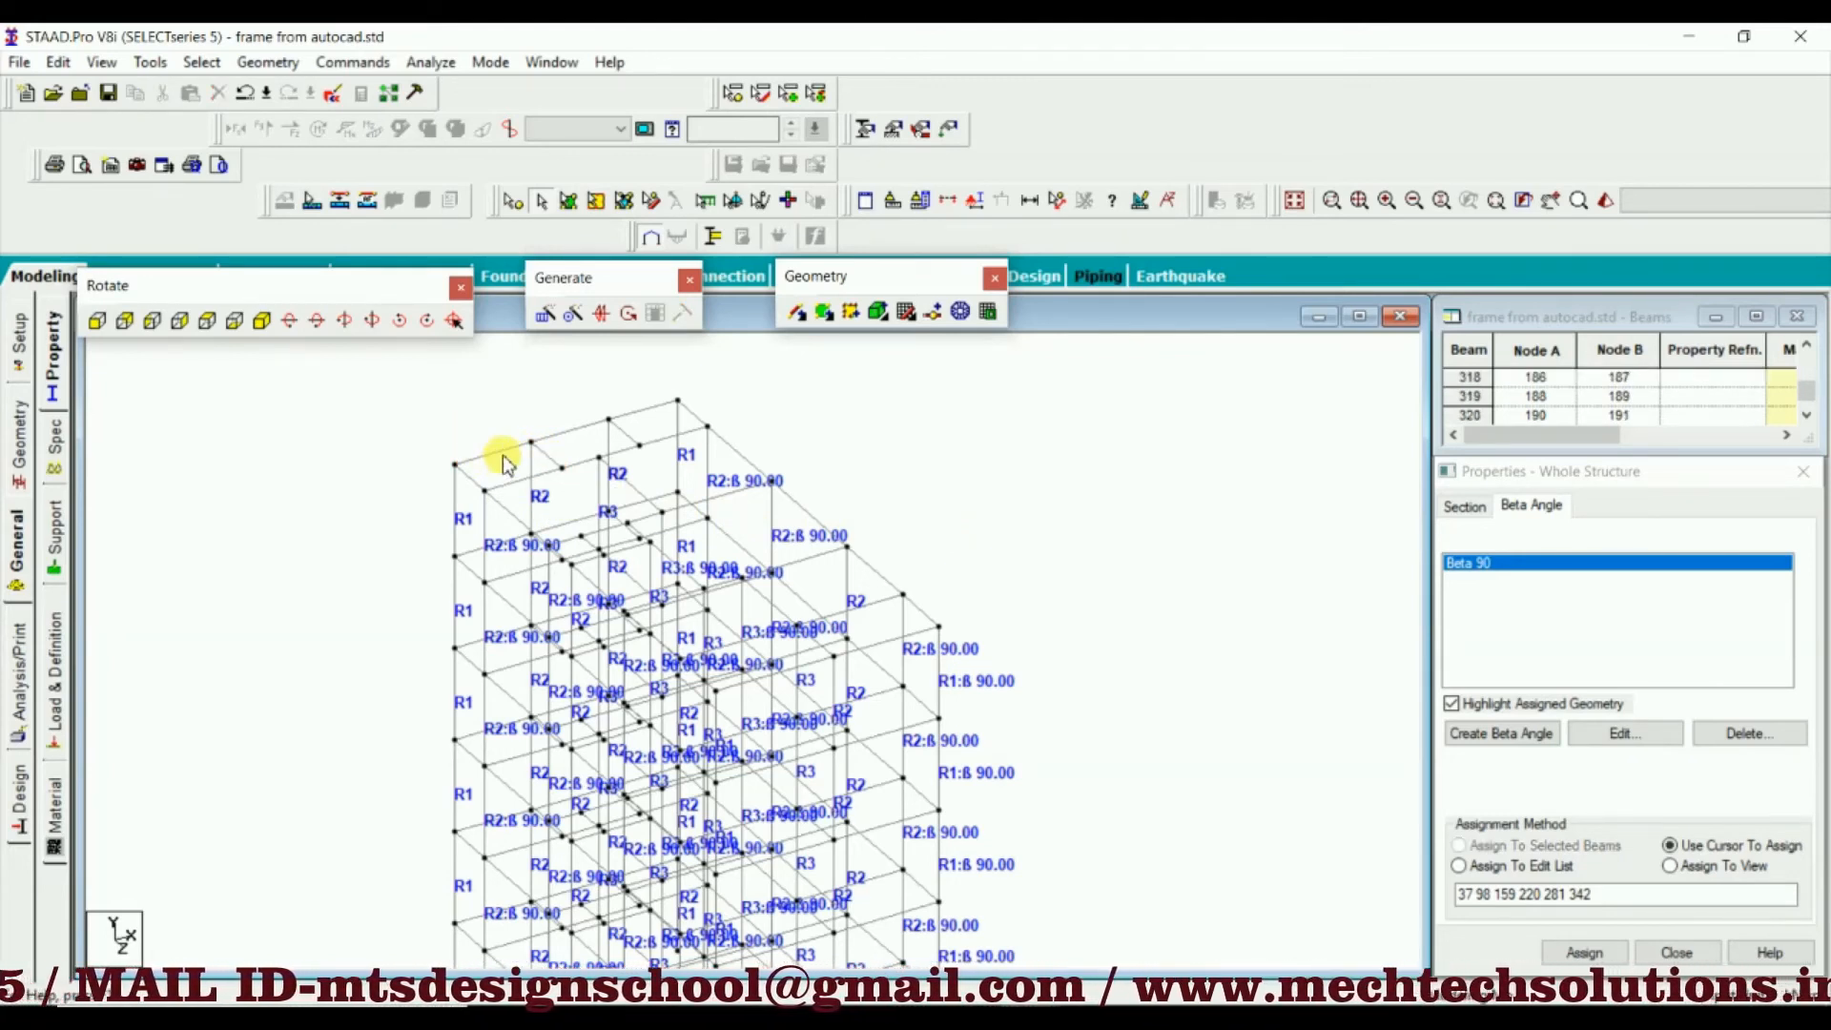
click(496, 453)
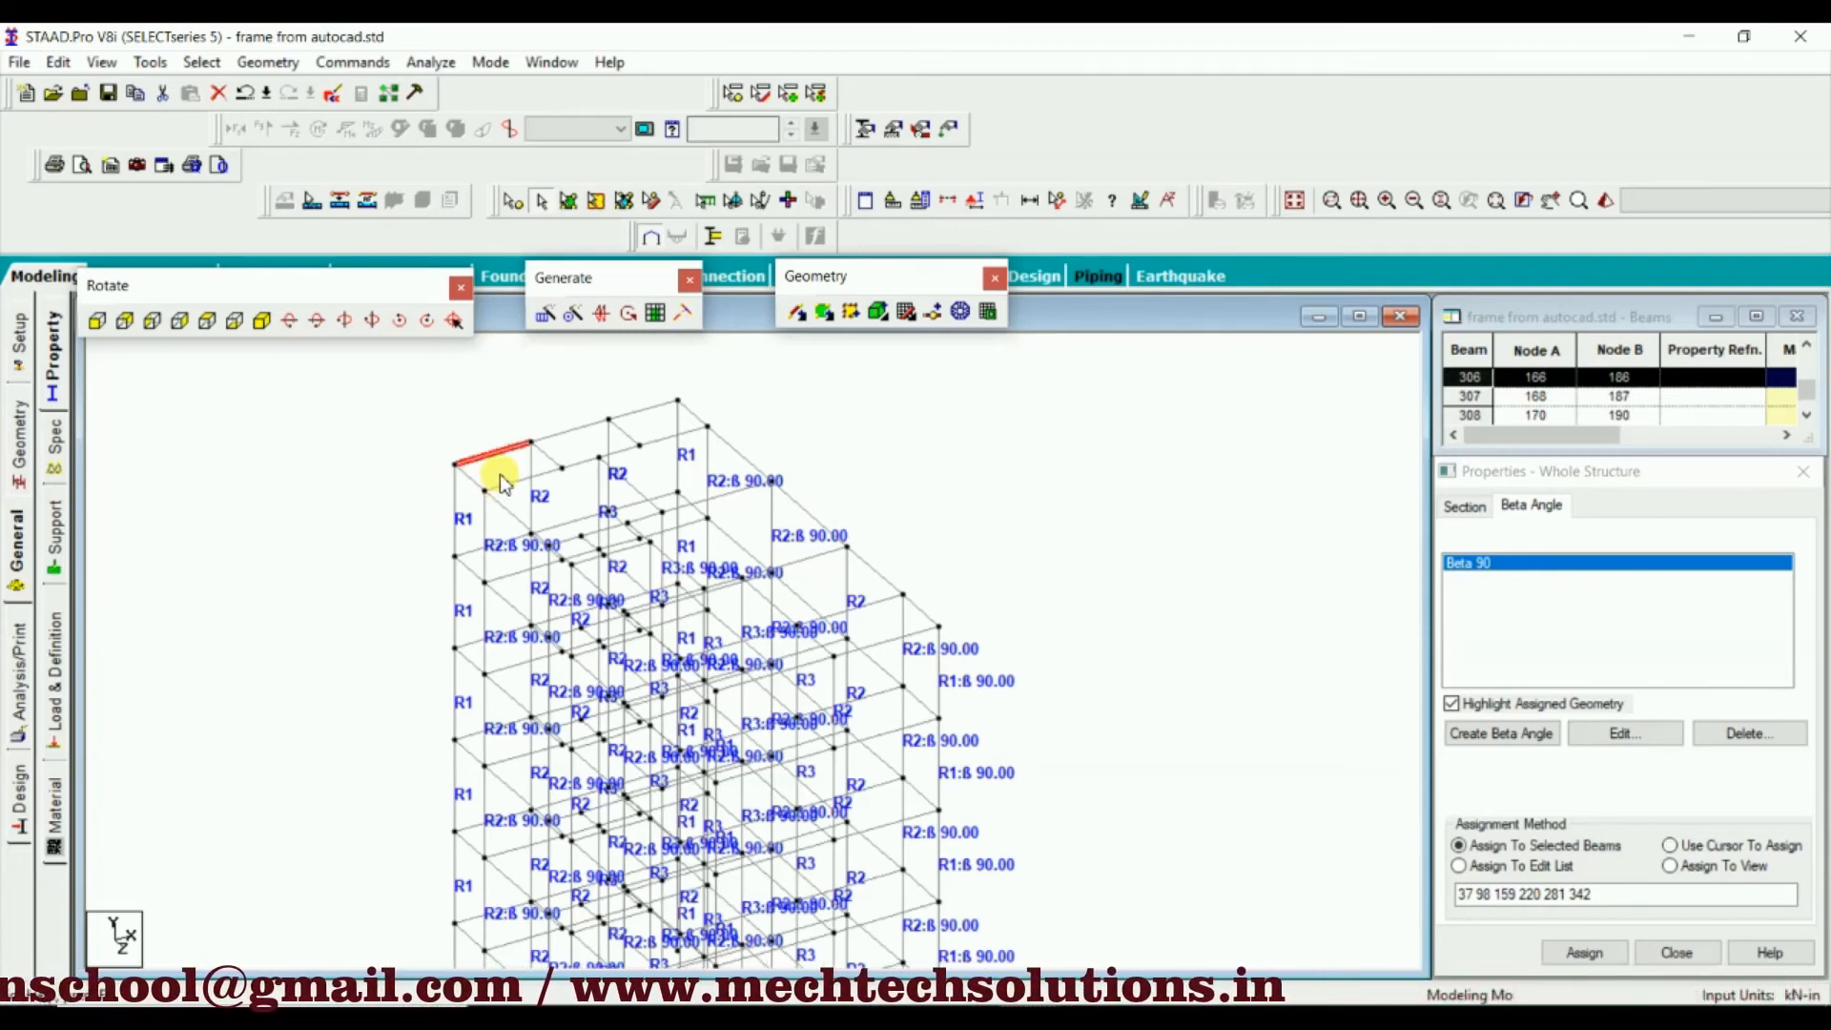
click(543, 455)
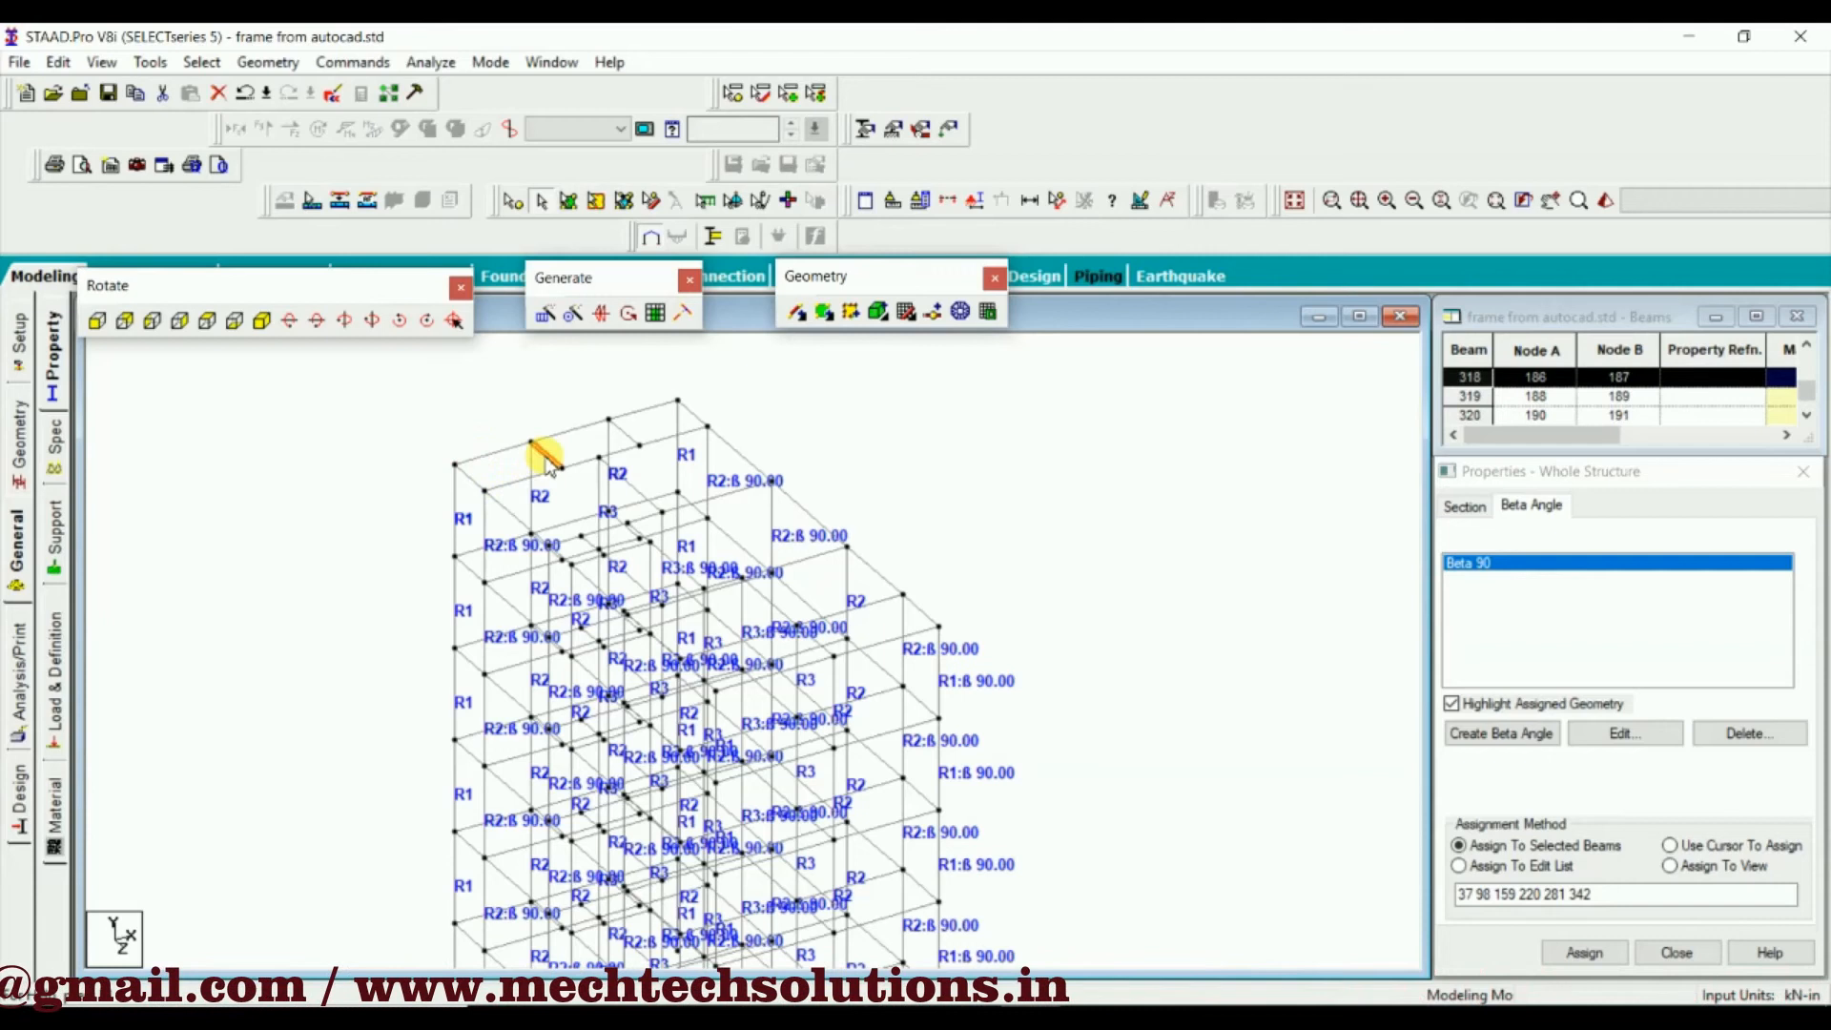
click(483, 452)
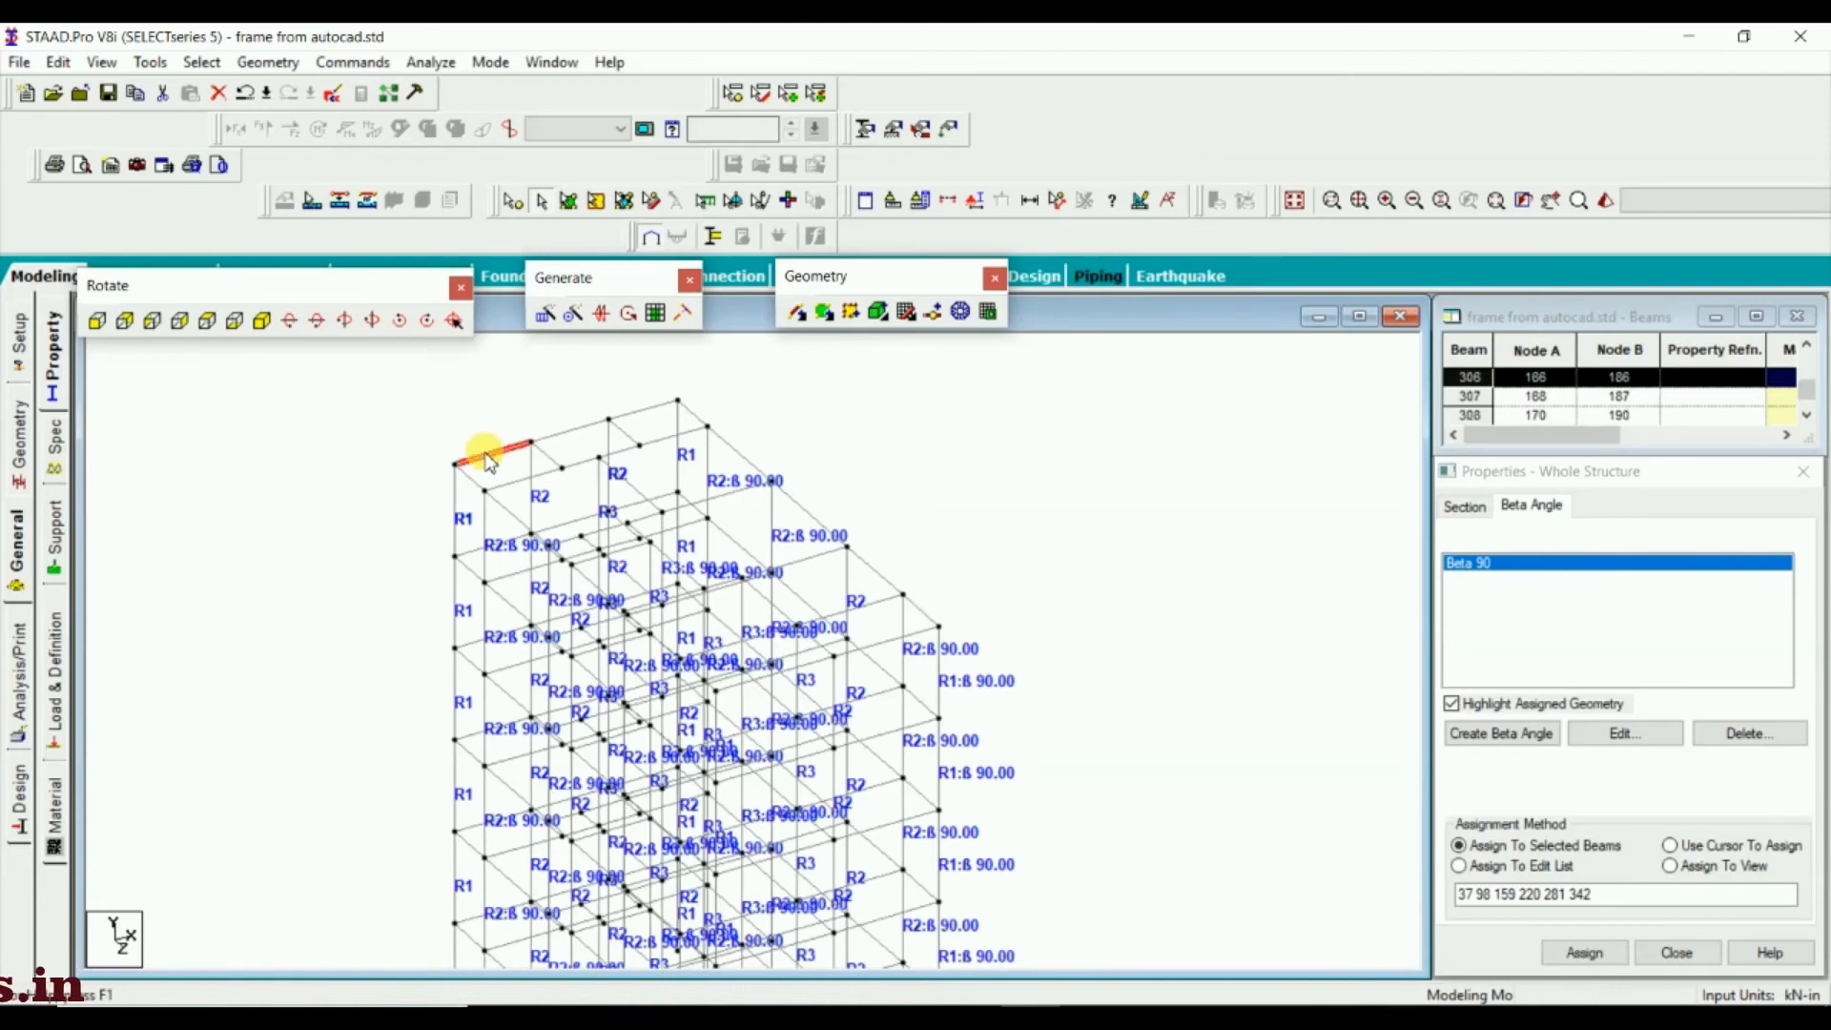
click(546, 455)
click(460, 431)
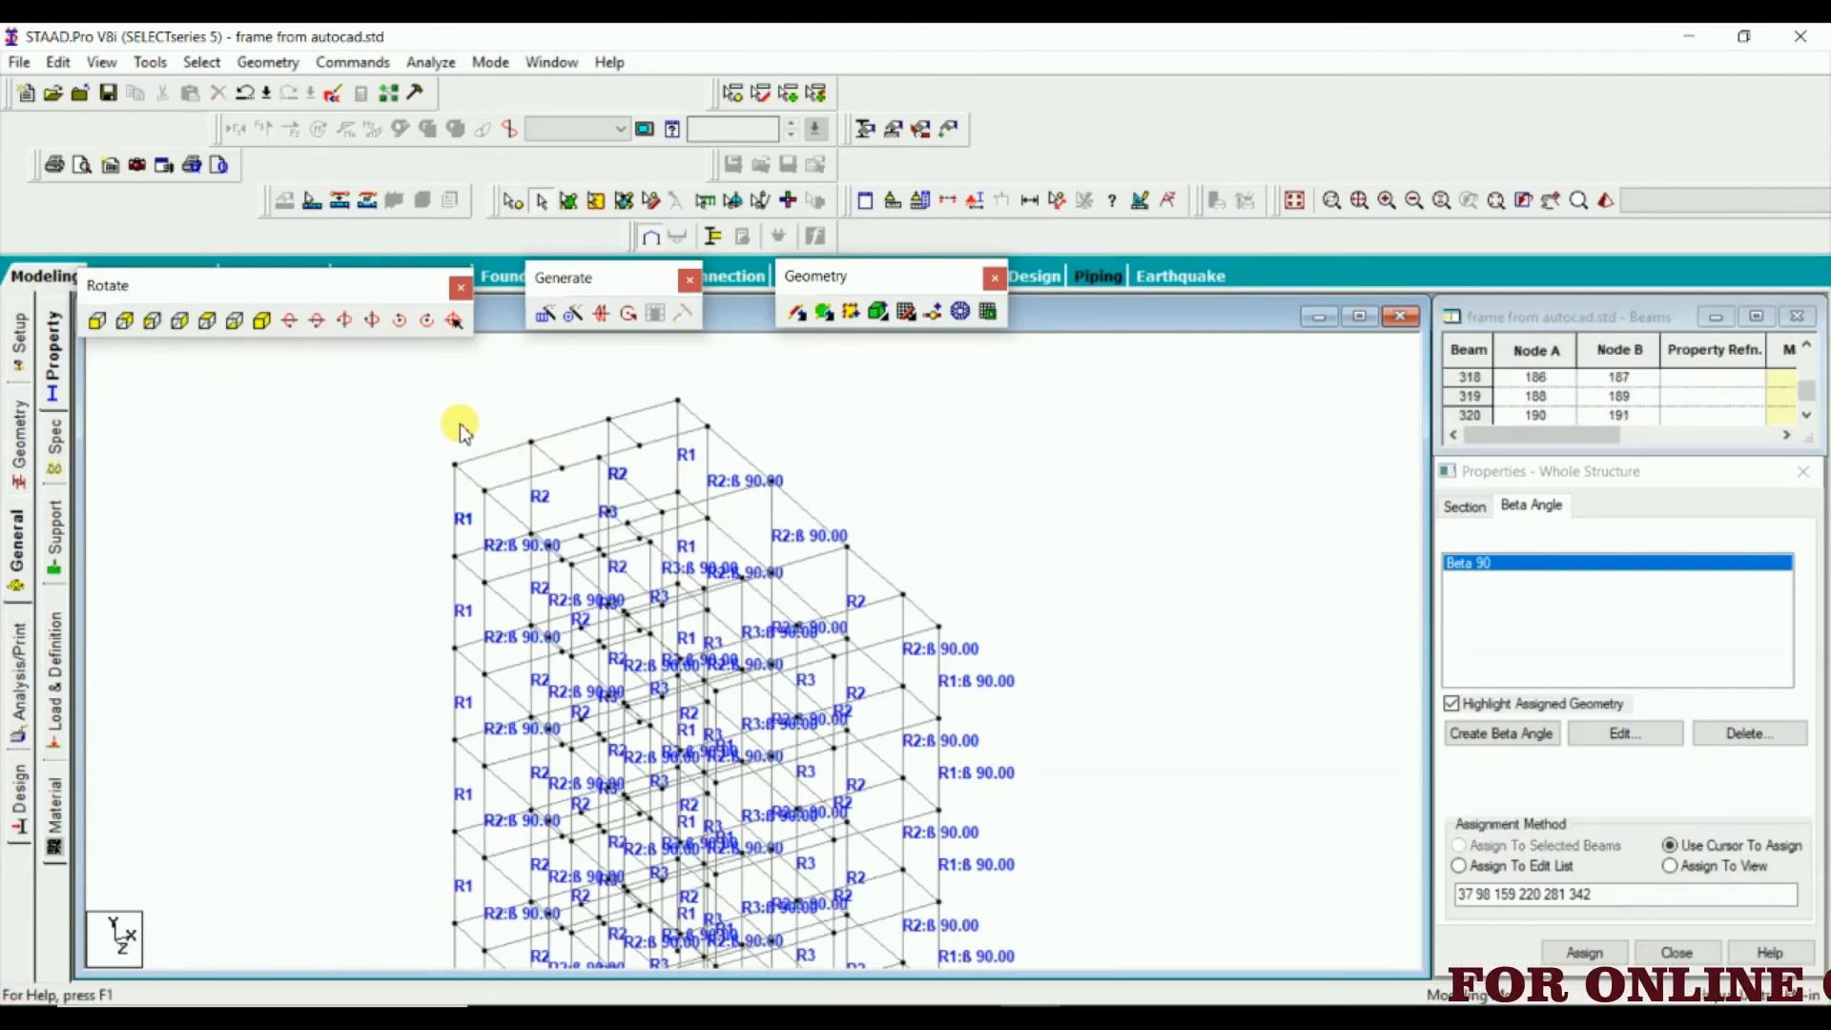
Examine the inner longitudinal beam, the nearby column and the cross beam around the first bay of the top storey
scroll(543, 467, up, 1)
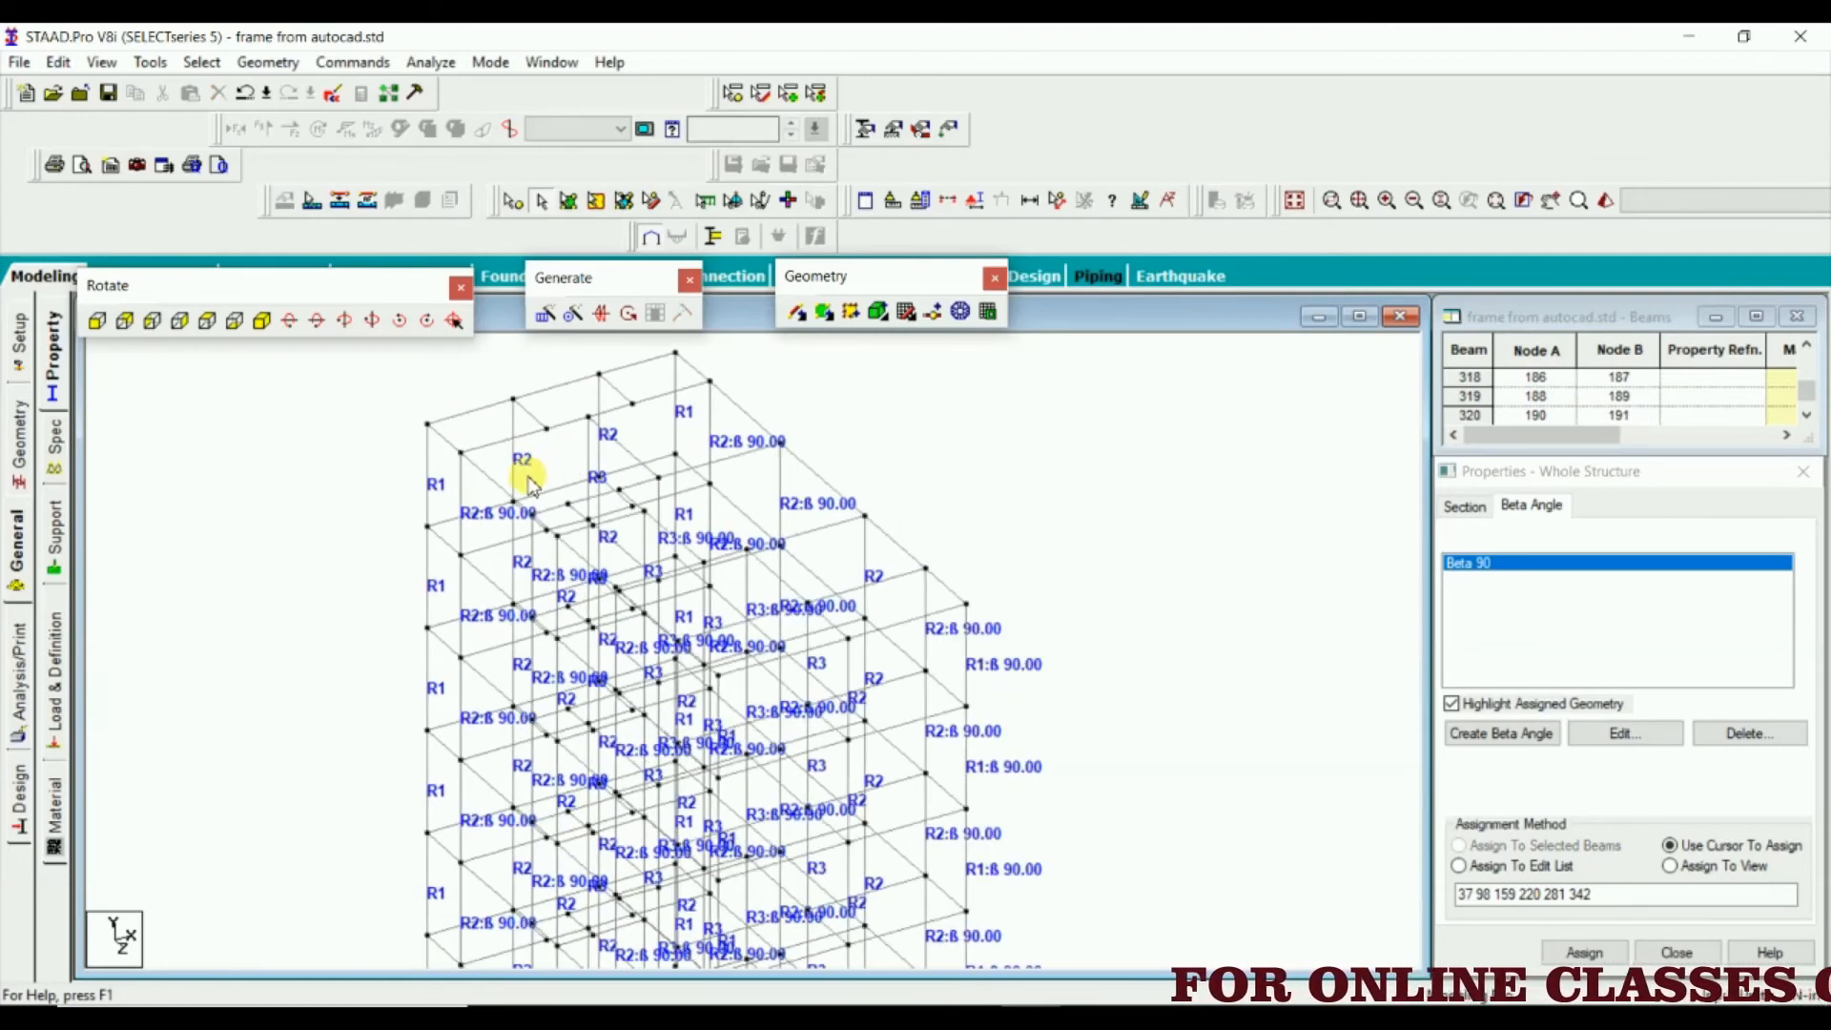
middle_drag(540, 466, 561, 521)
click(550, 485)
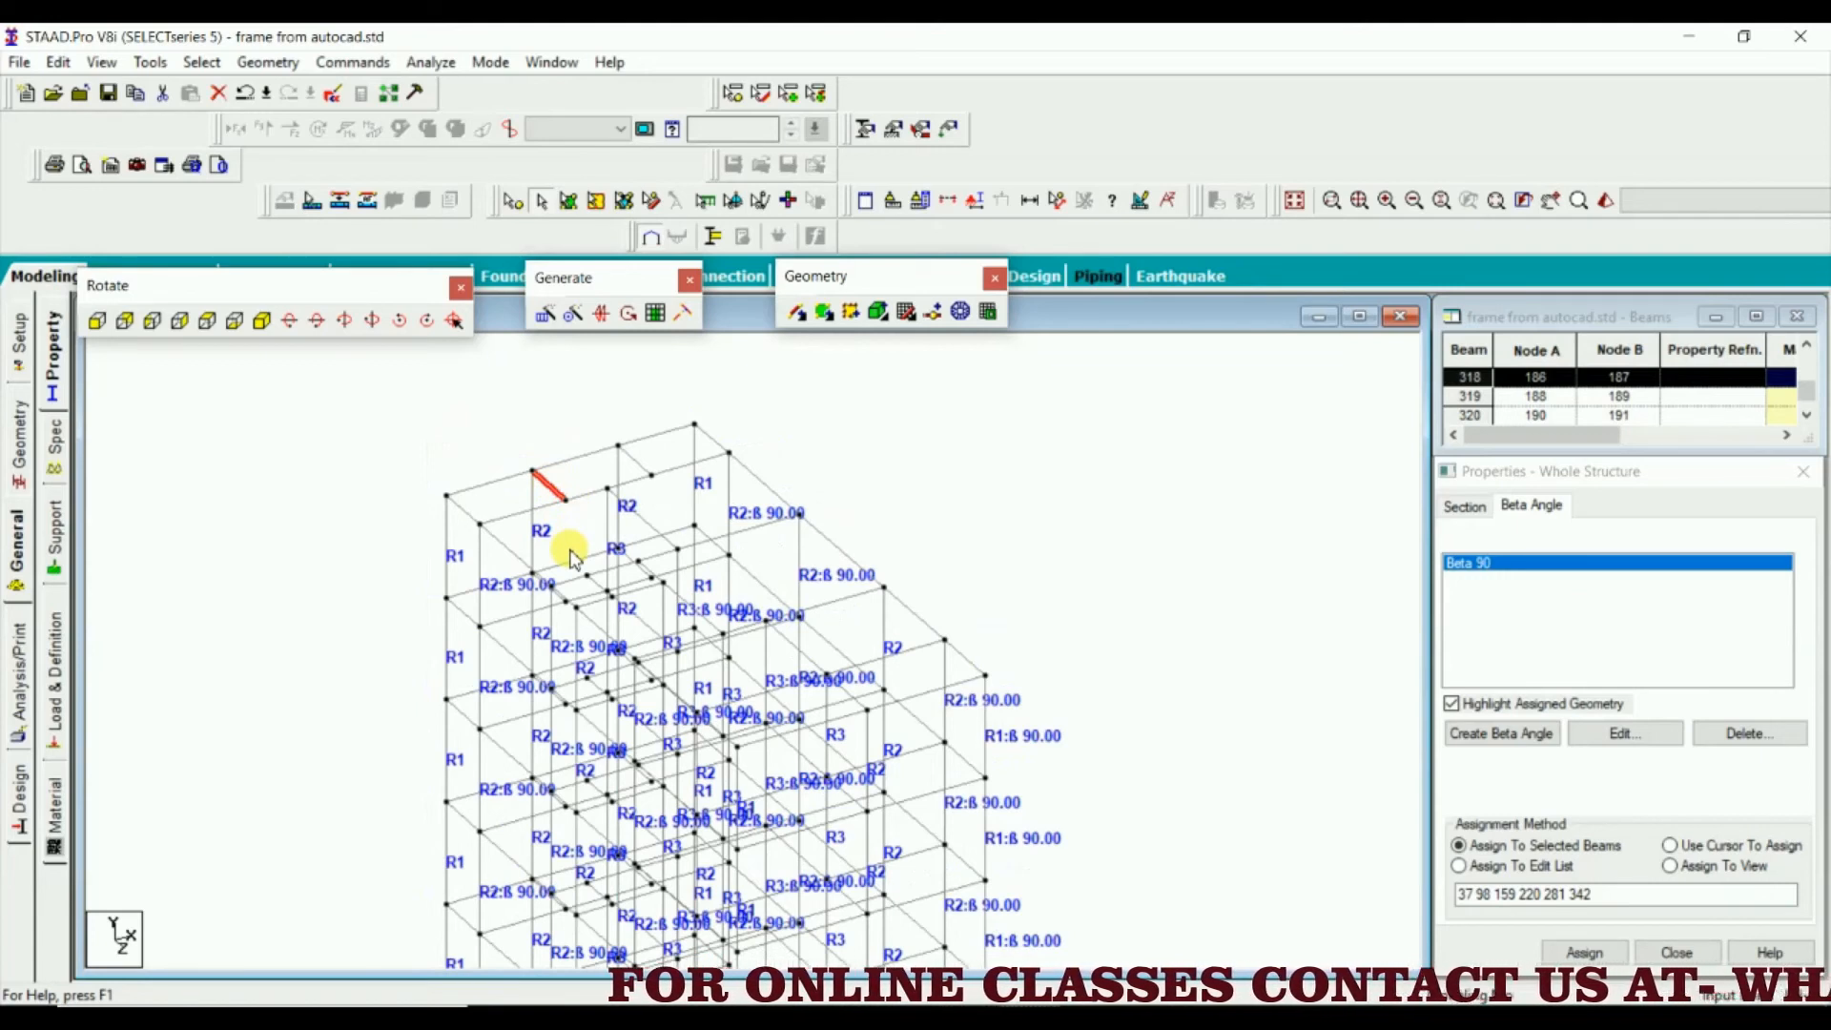
click(591, 503)
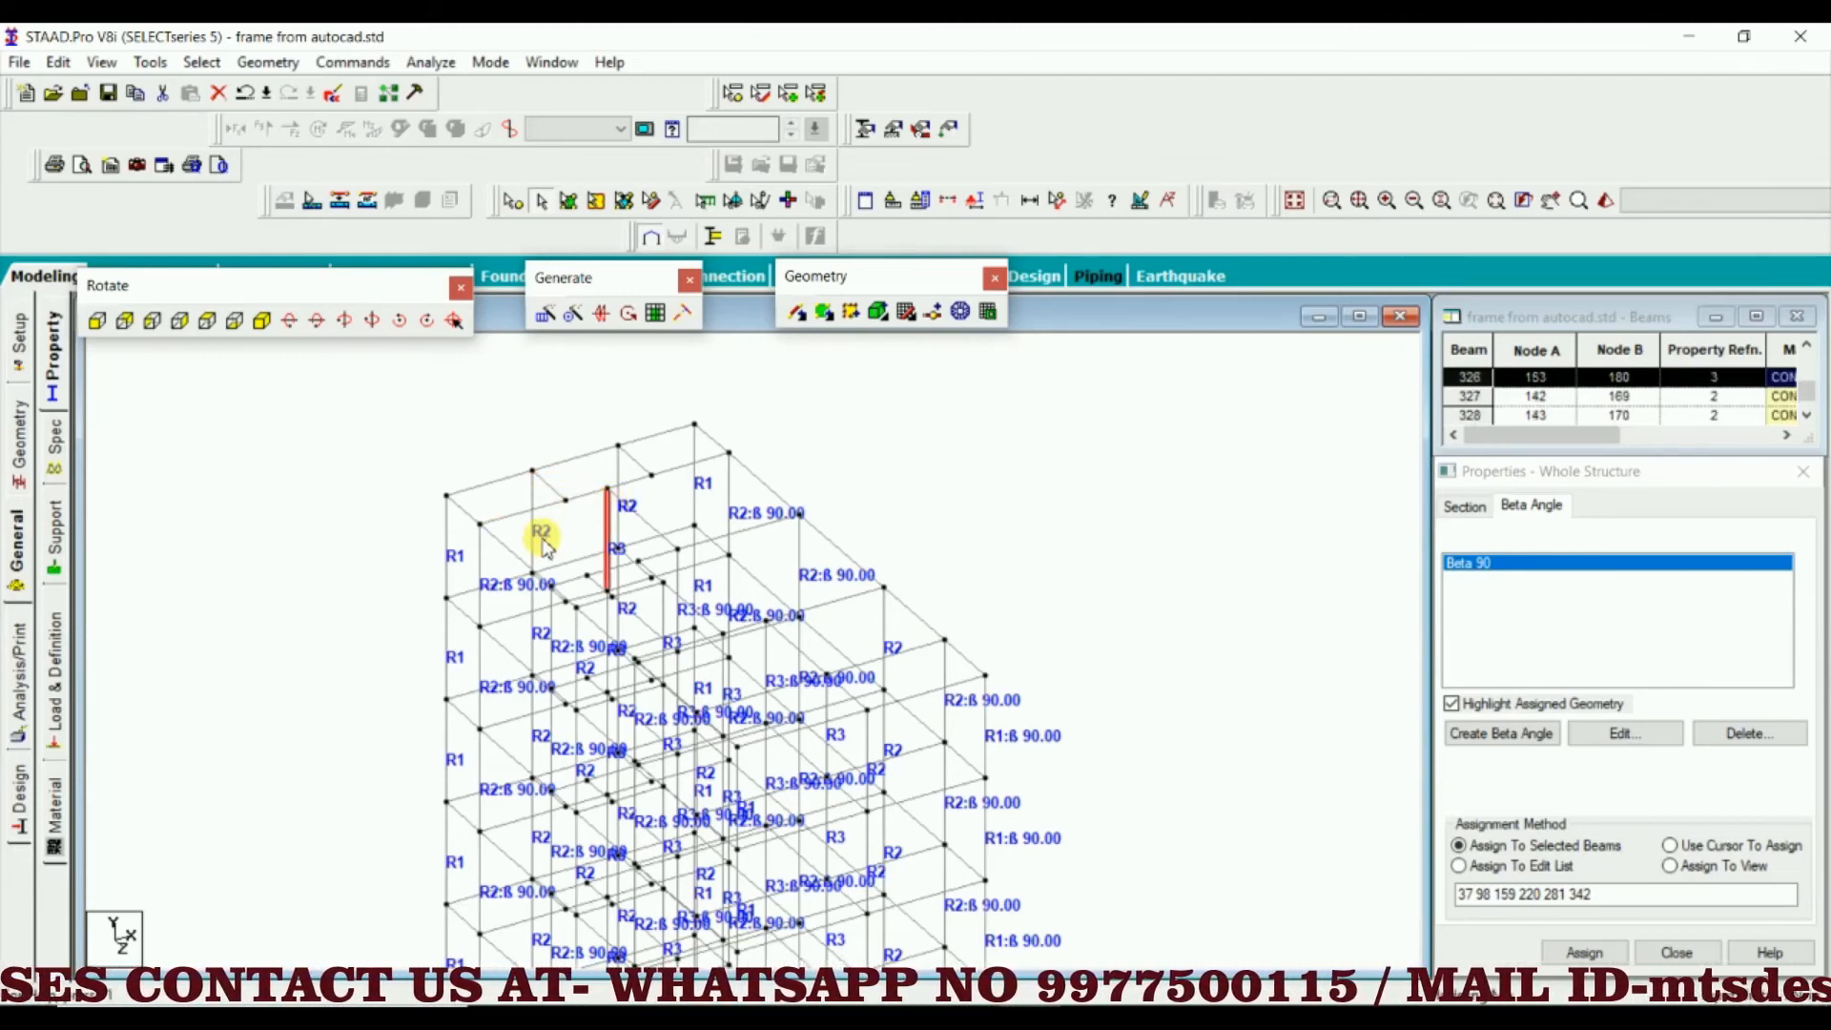
click(568, 529)
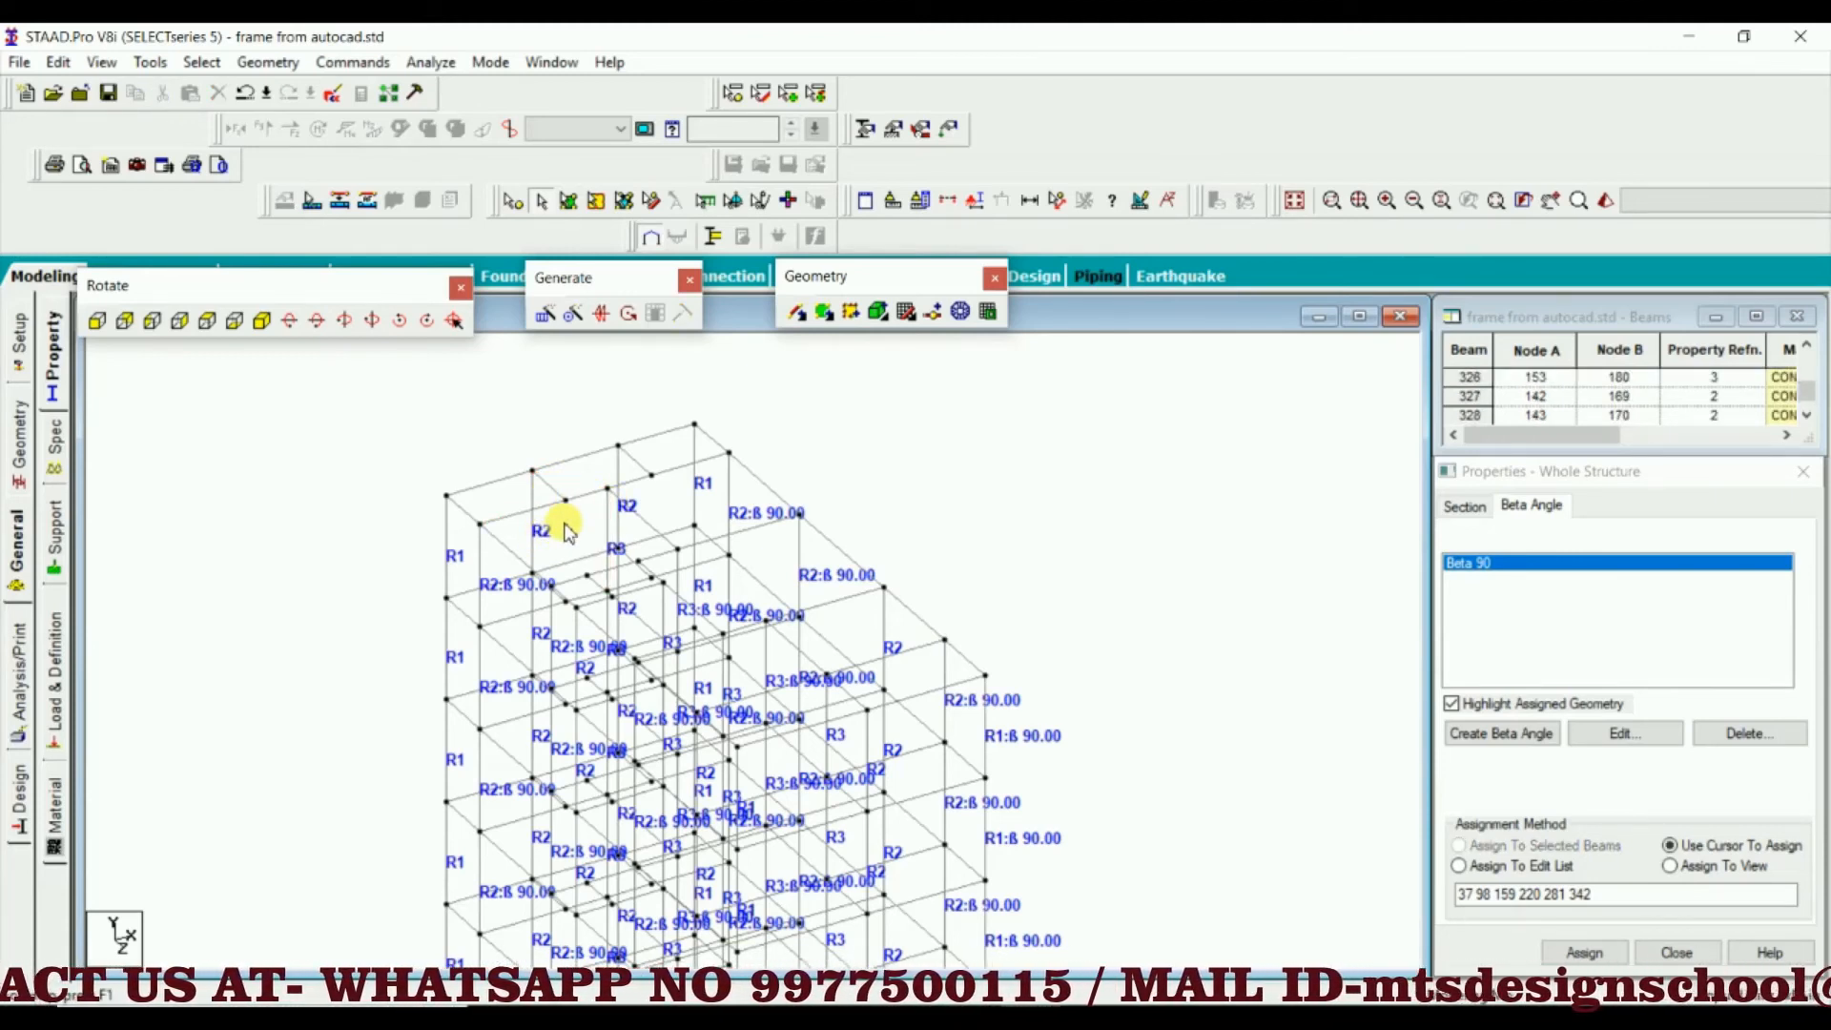
click(570, 485)
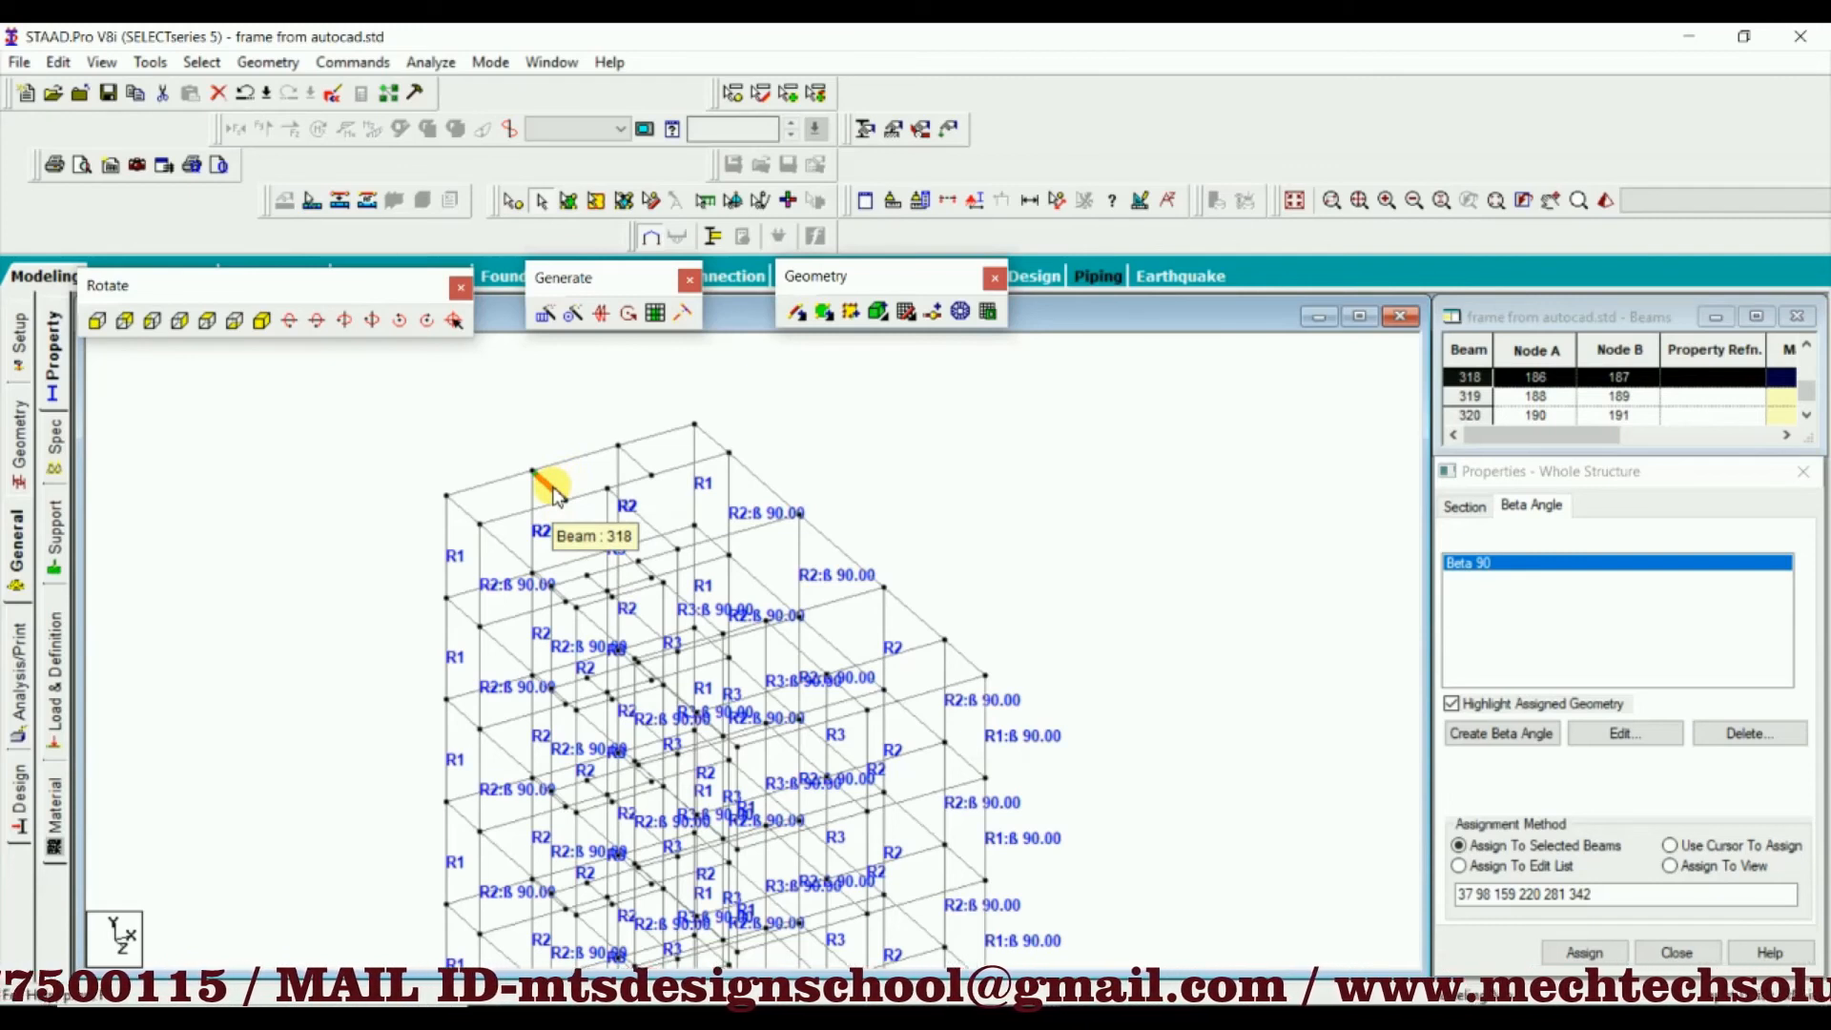
click(498, 462)
scroll(620, 458, down, 3)
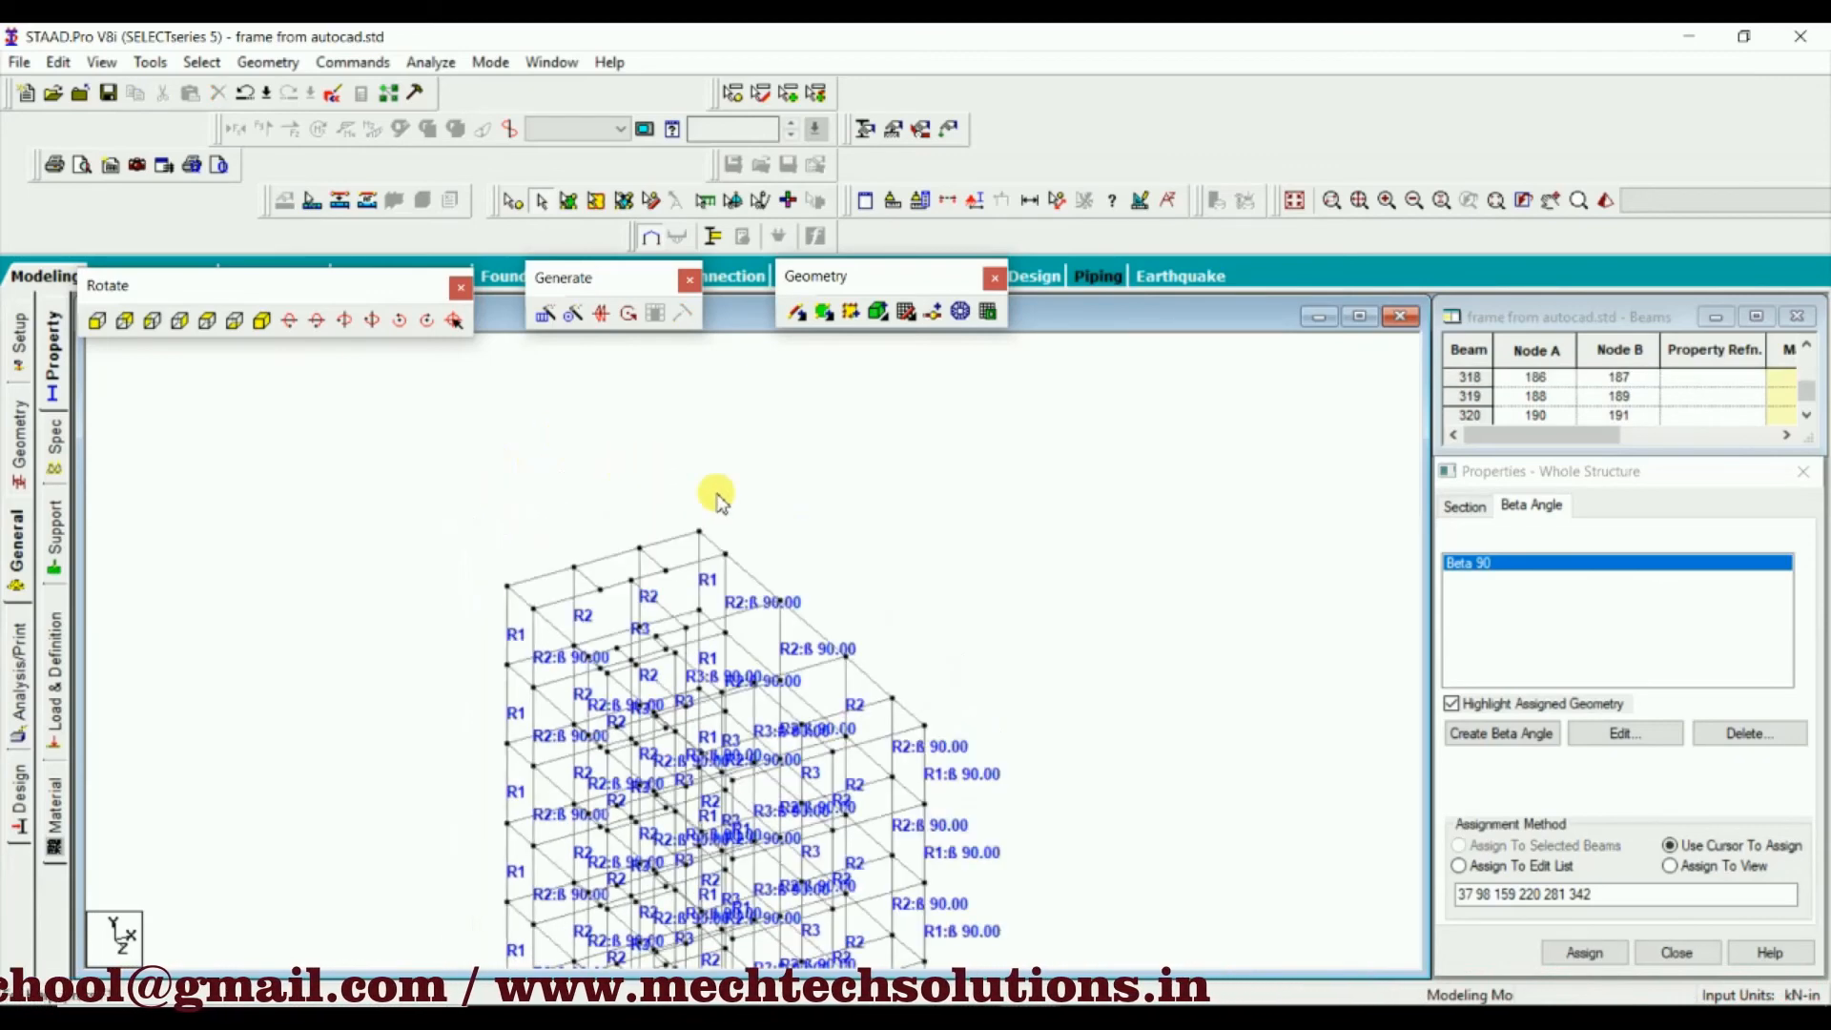
scroll(856, 483, down, 2)
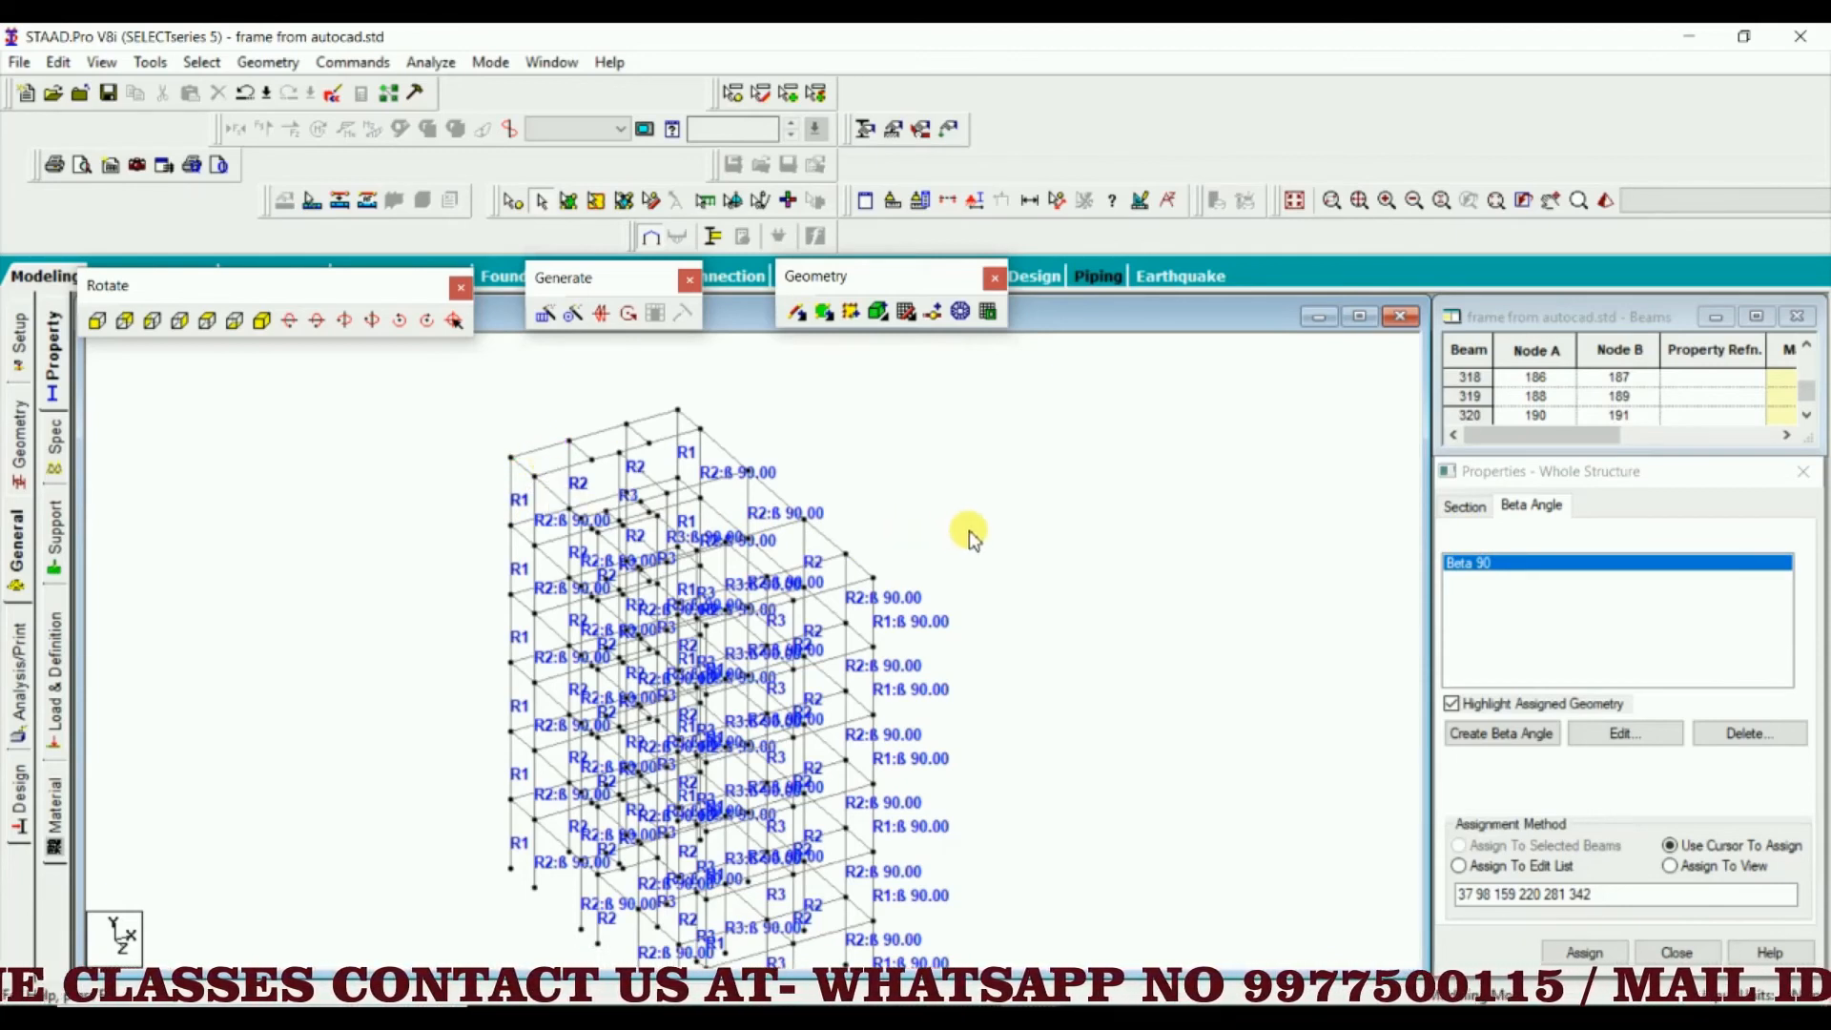
Decline the automatic save of the file
middle_click(943, 458)
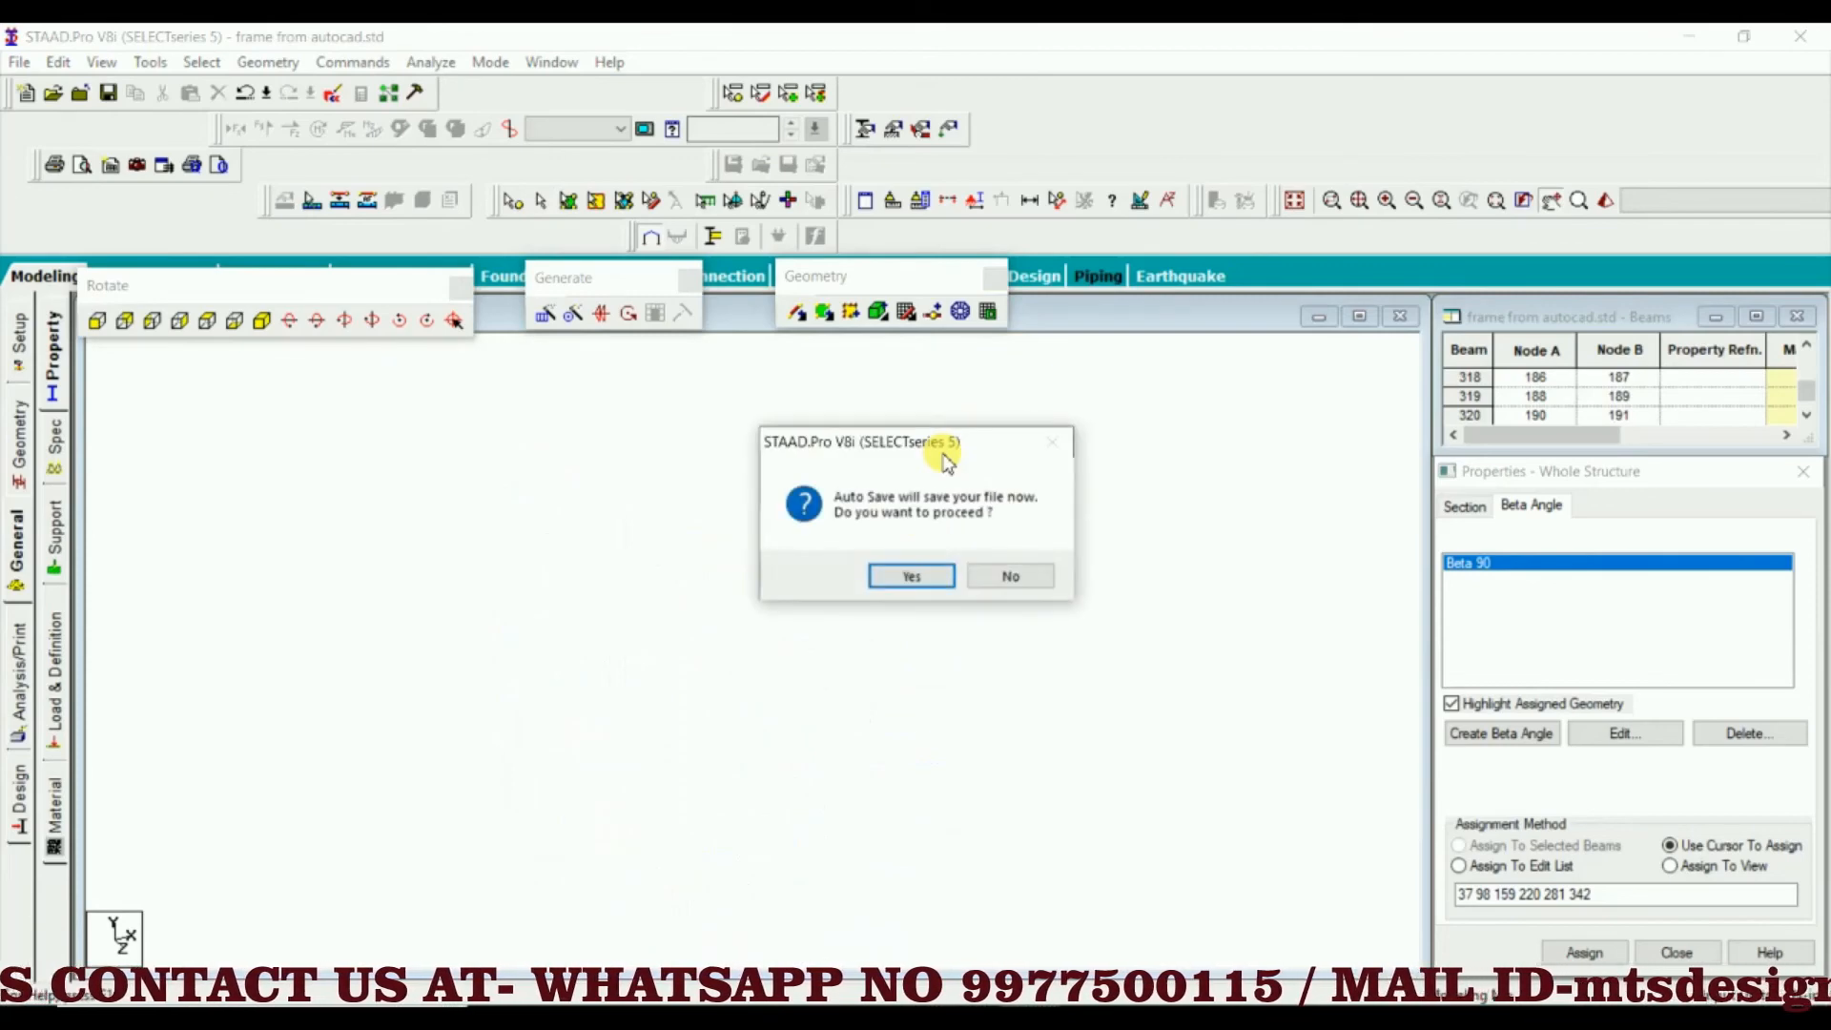
click(1014, 572)
middle_drag(879, 533, 1103, 512)
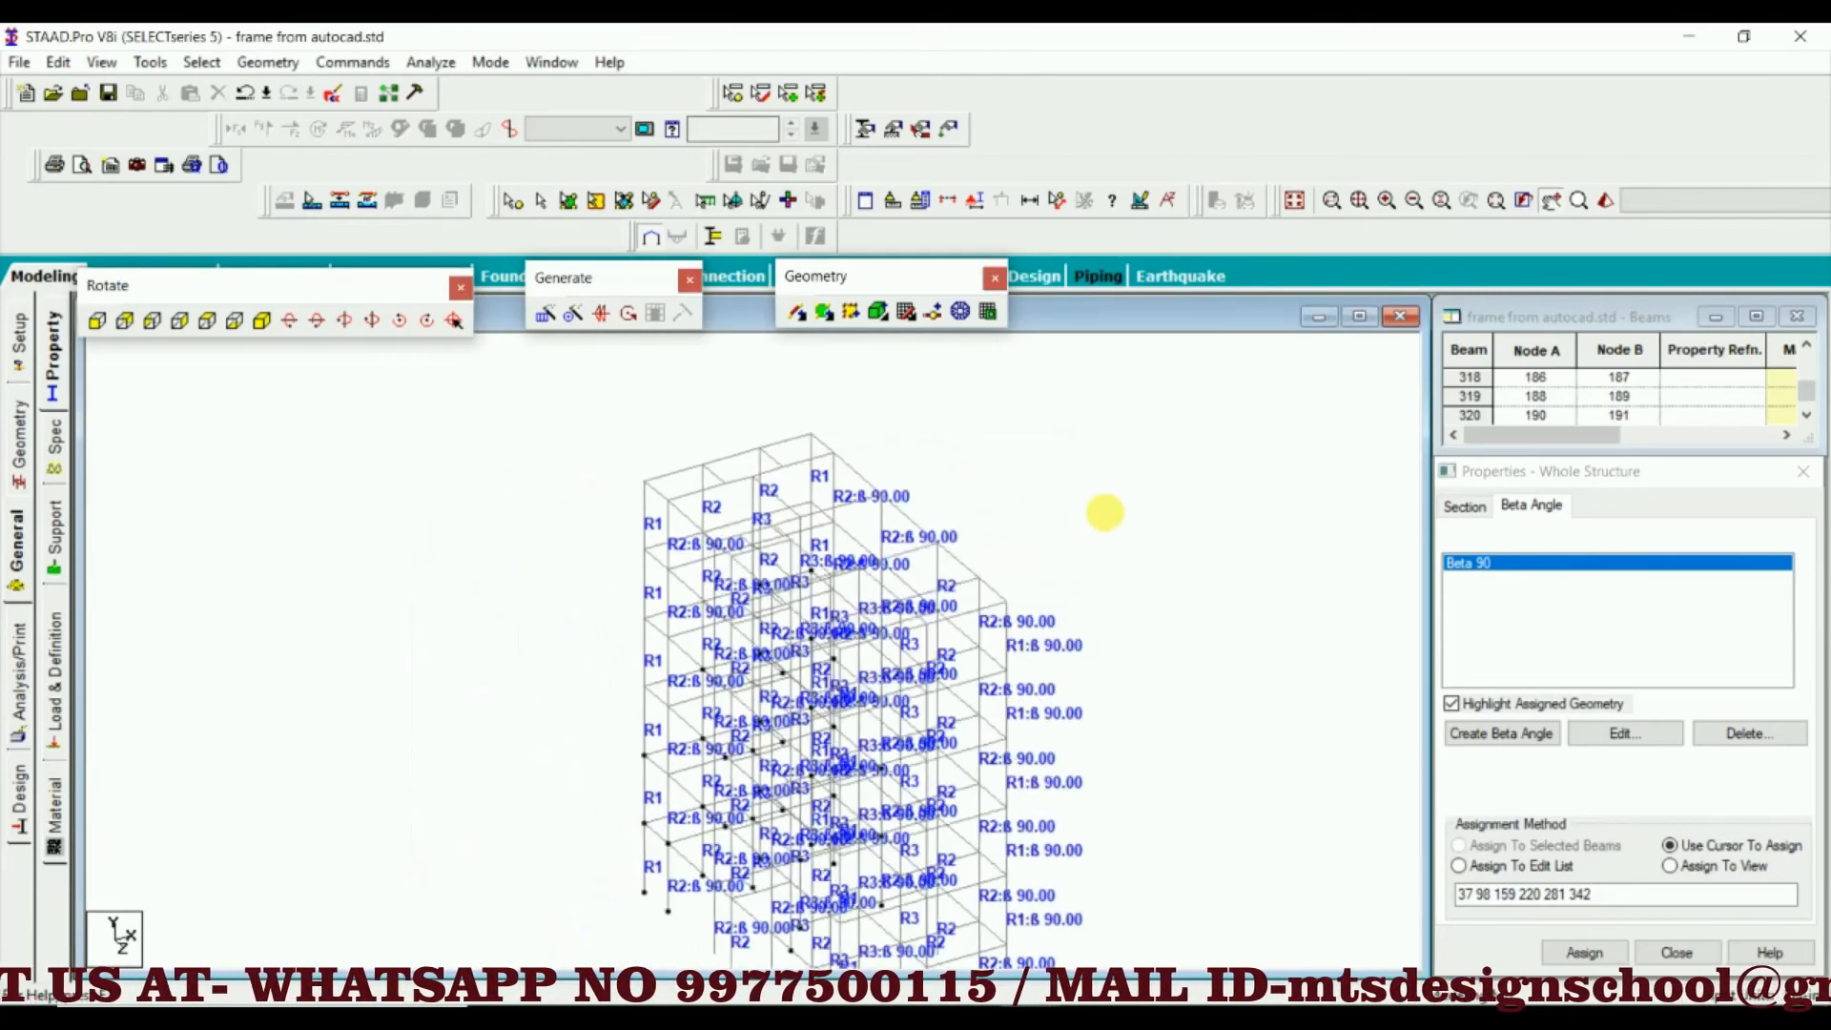
scroll(992, 499, down, 1)
middle_drag(992, 500, 949, 454)
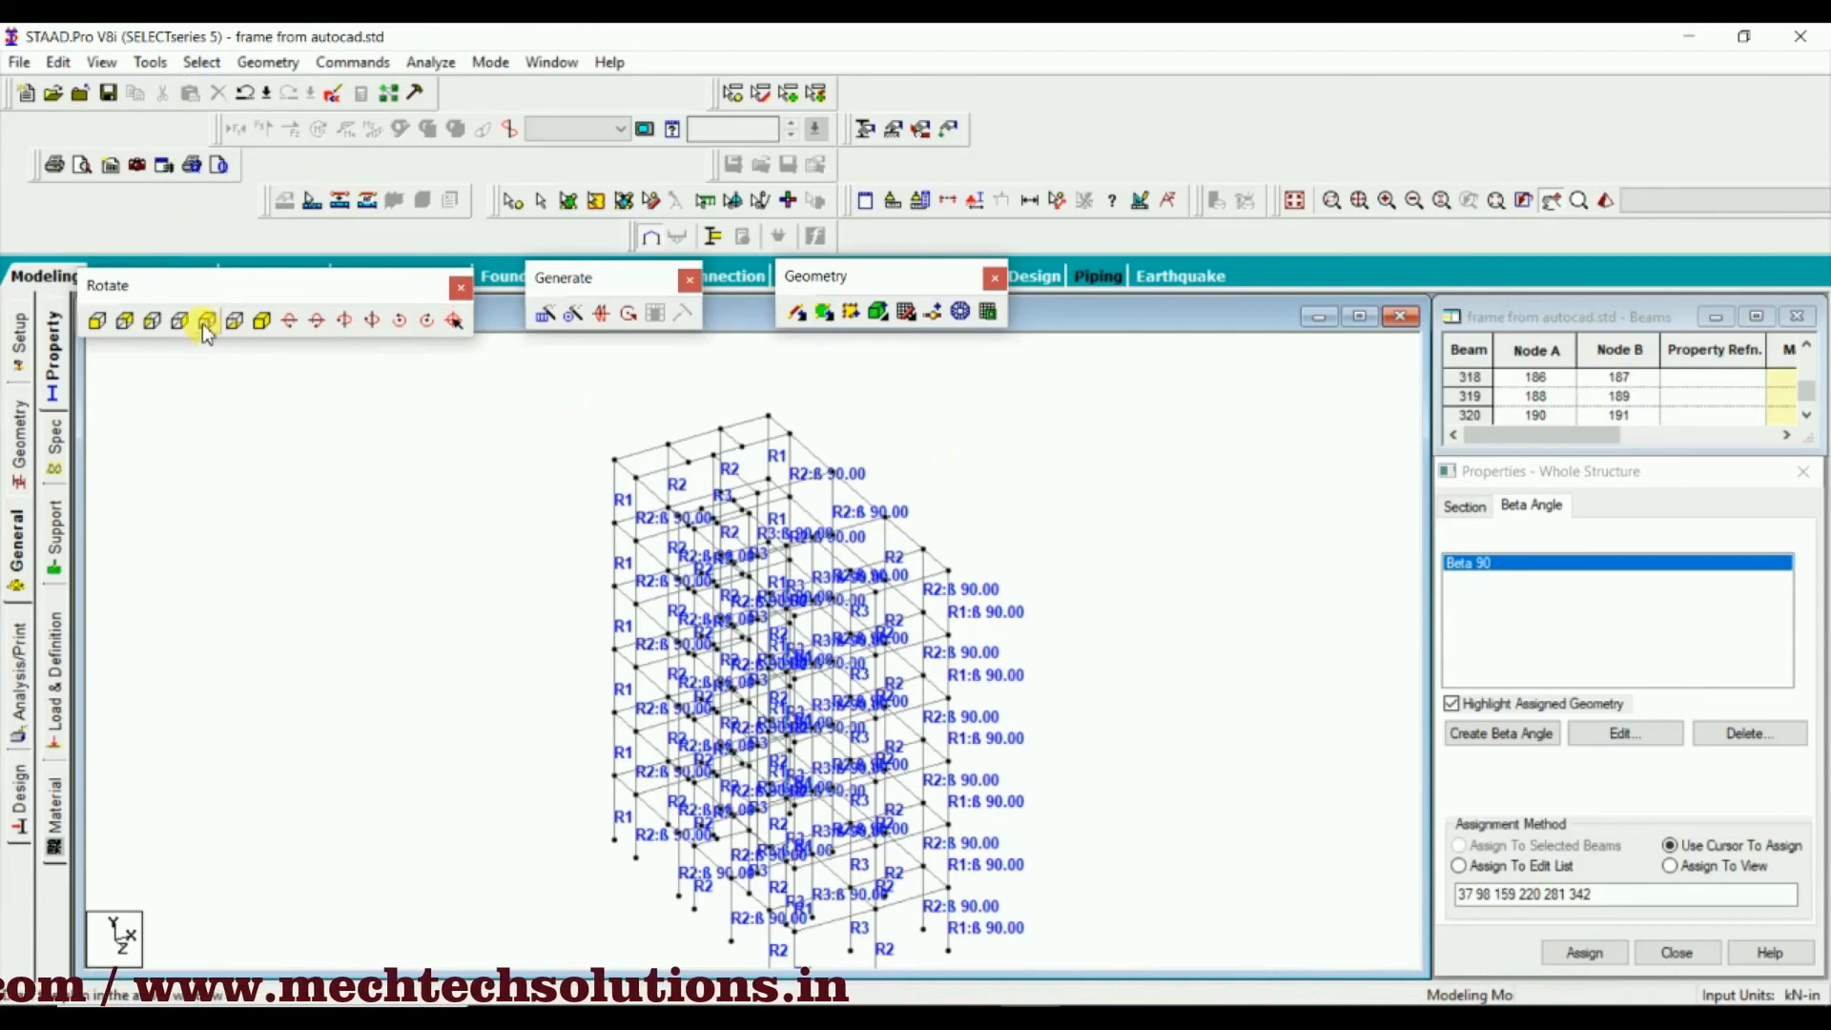
Select all beams parallel to X and Z and display only these selected beams
click(201, 62)
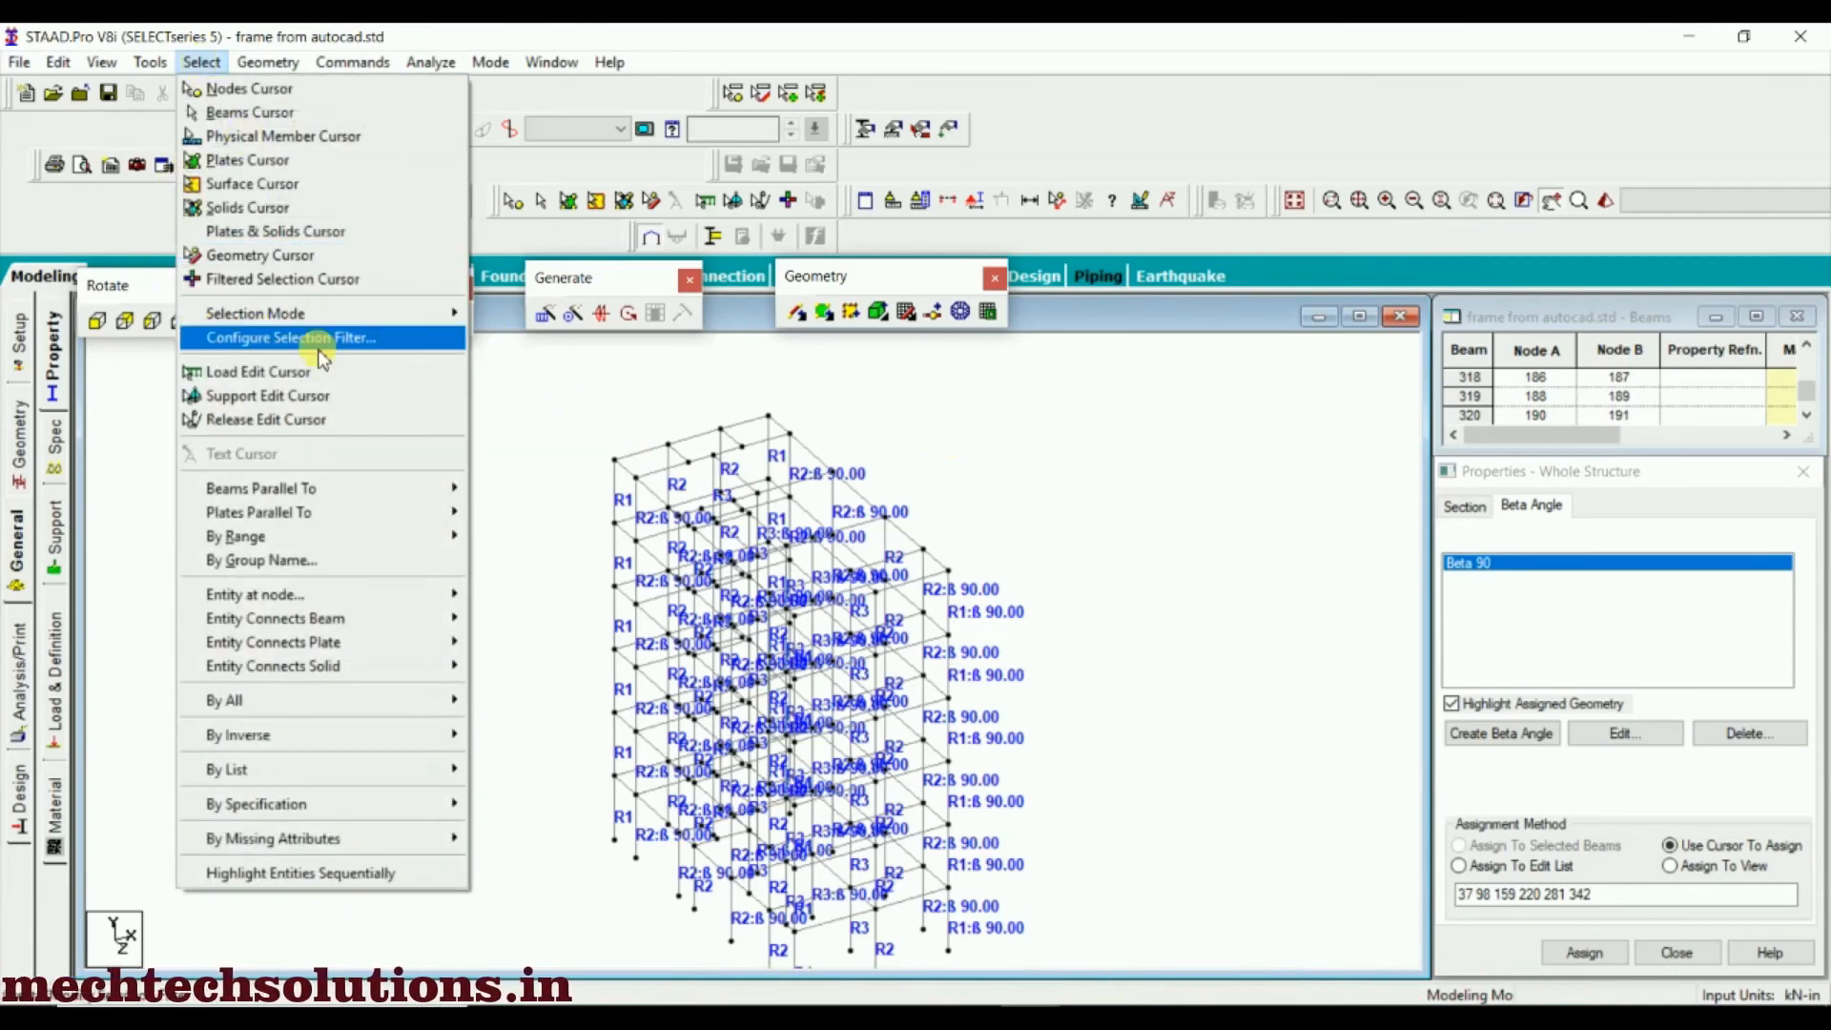
mouse_move(327, 486)
click(496, 489)
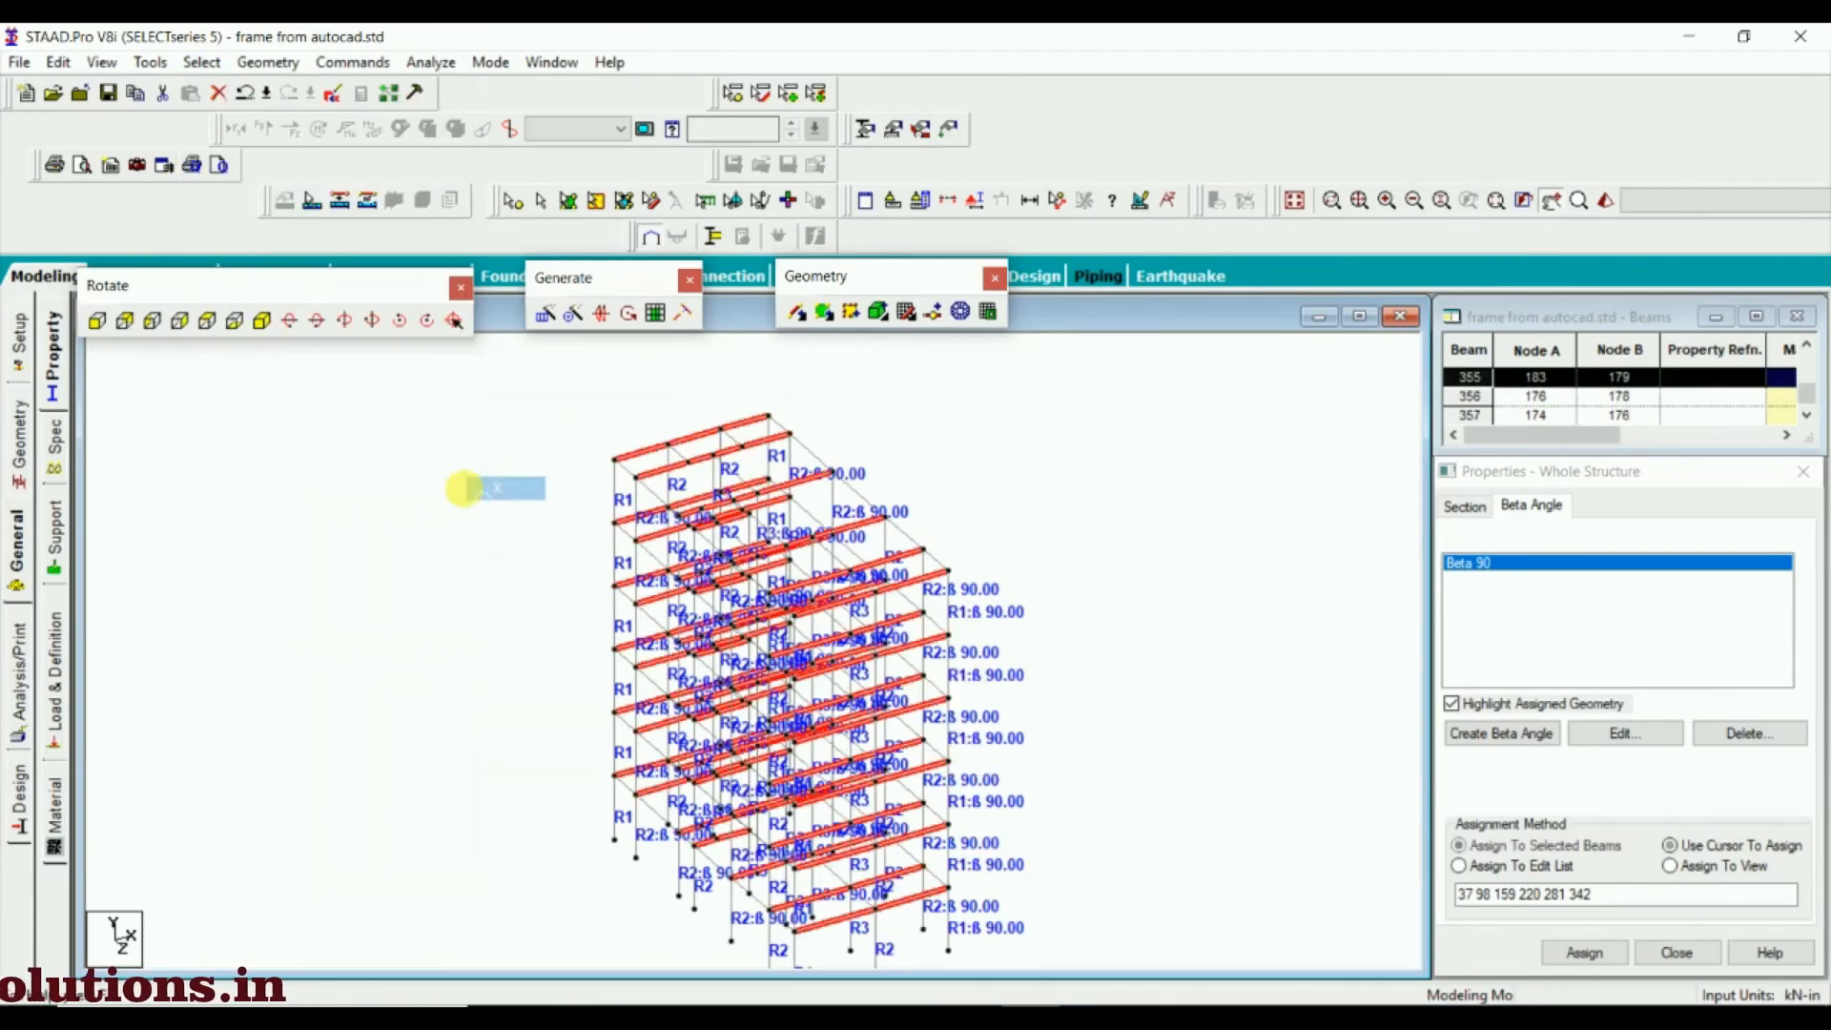
click(202, 62)
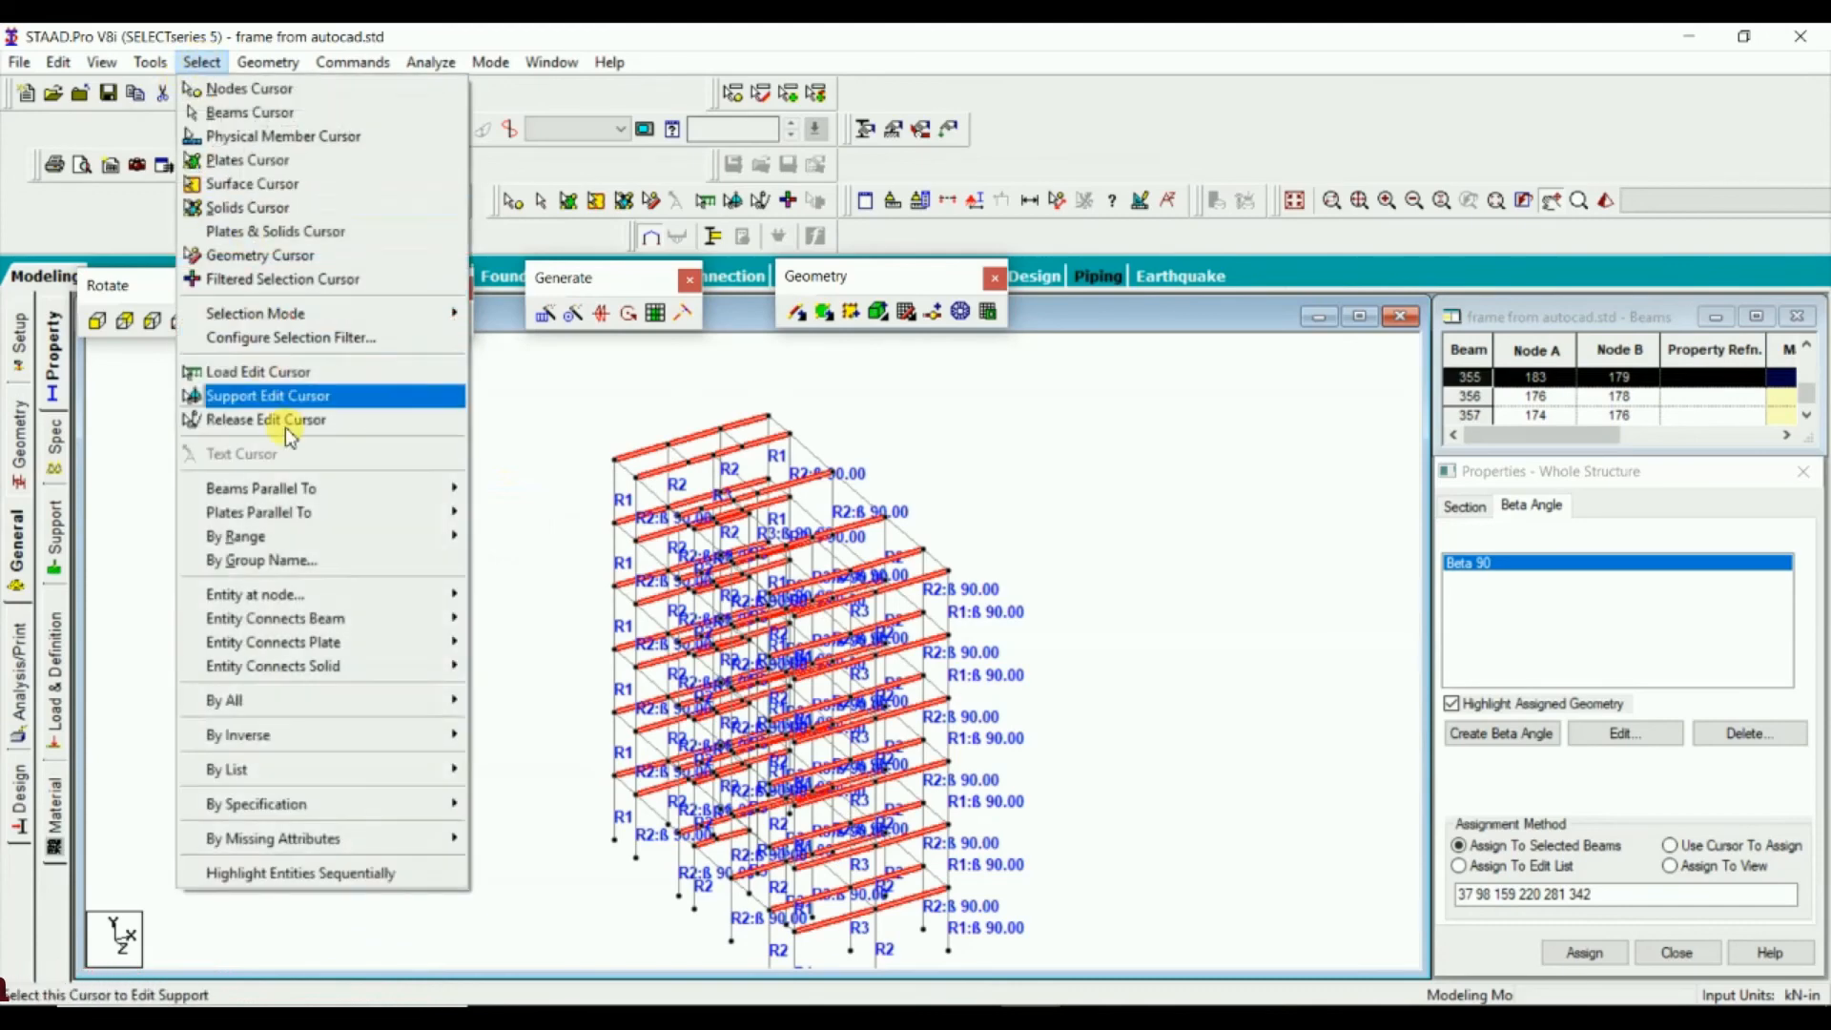
mouse_move(315, 488)
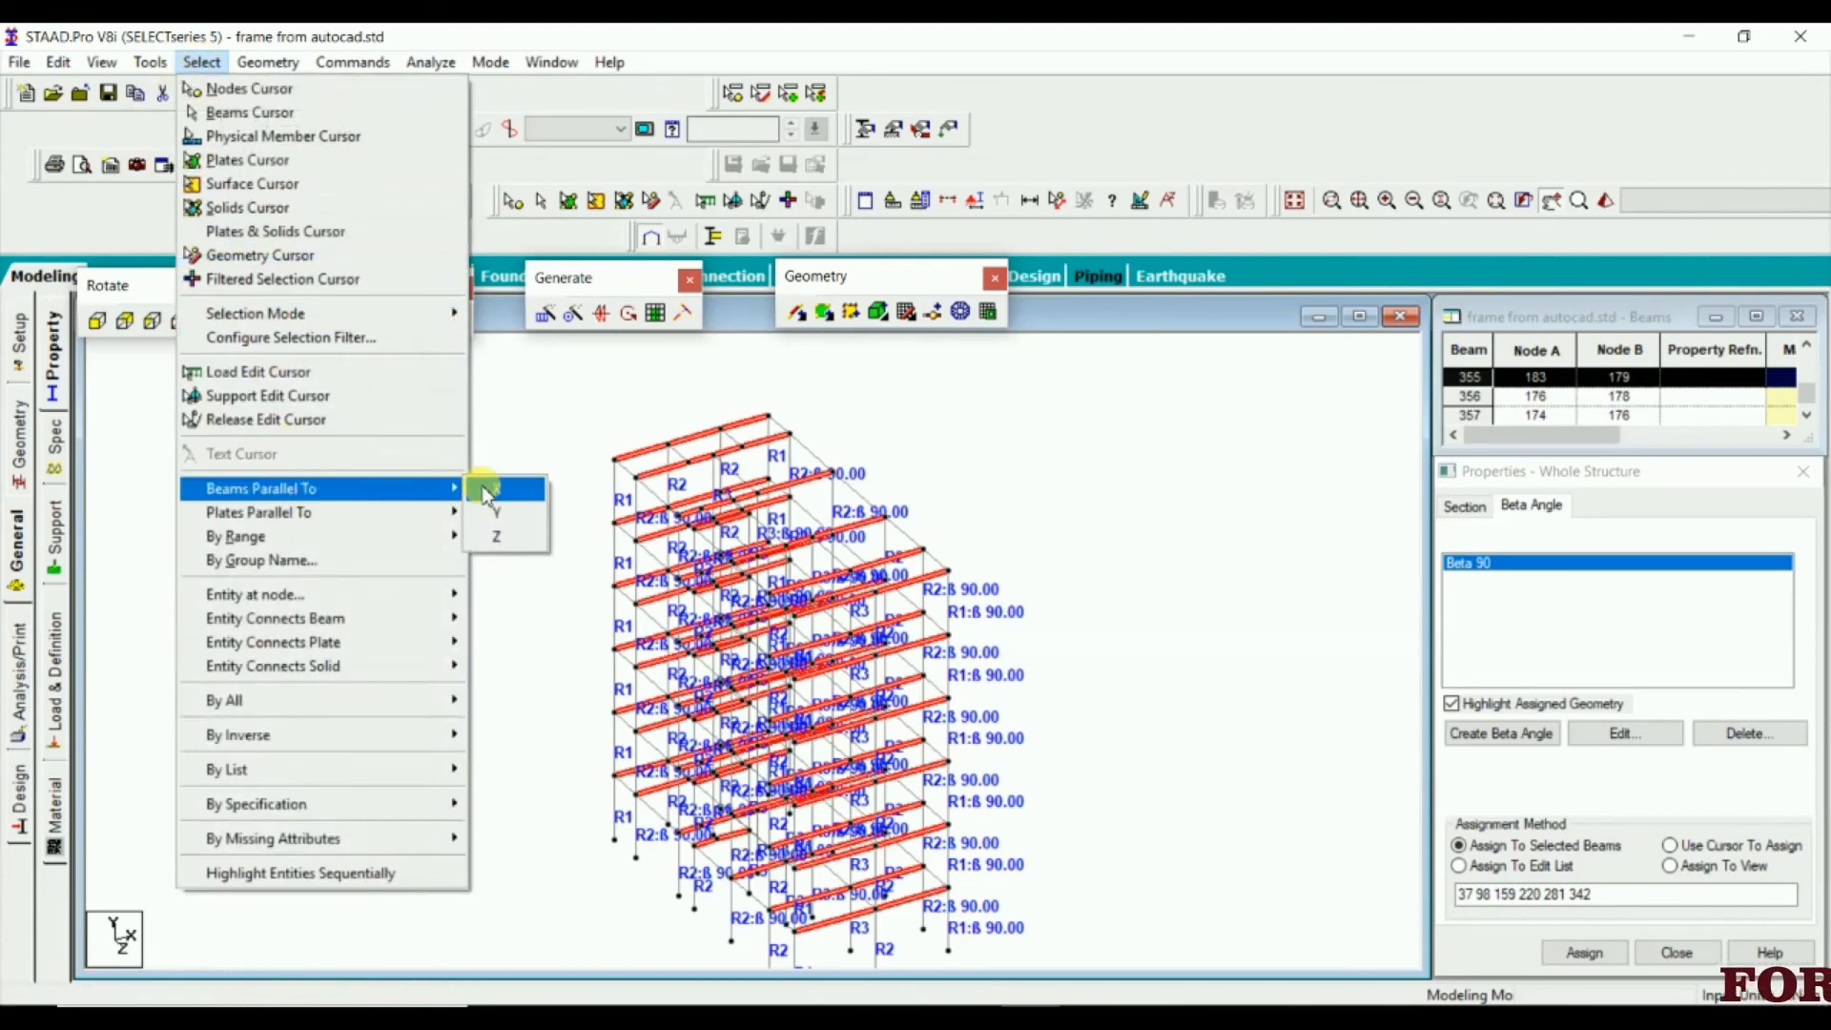
click(519, 540)
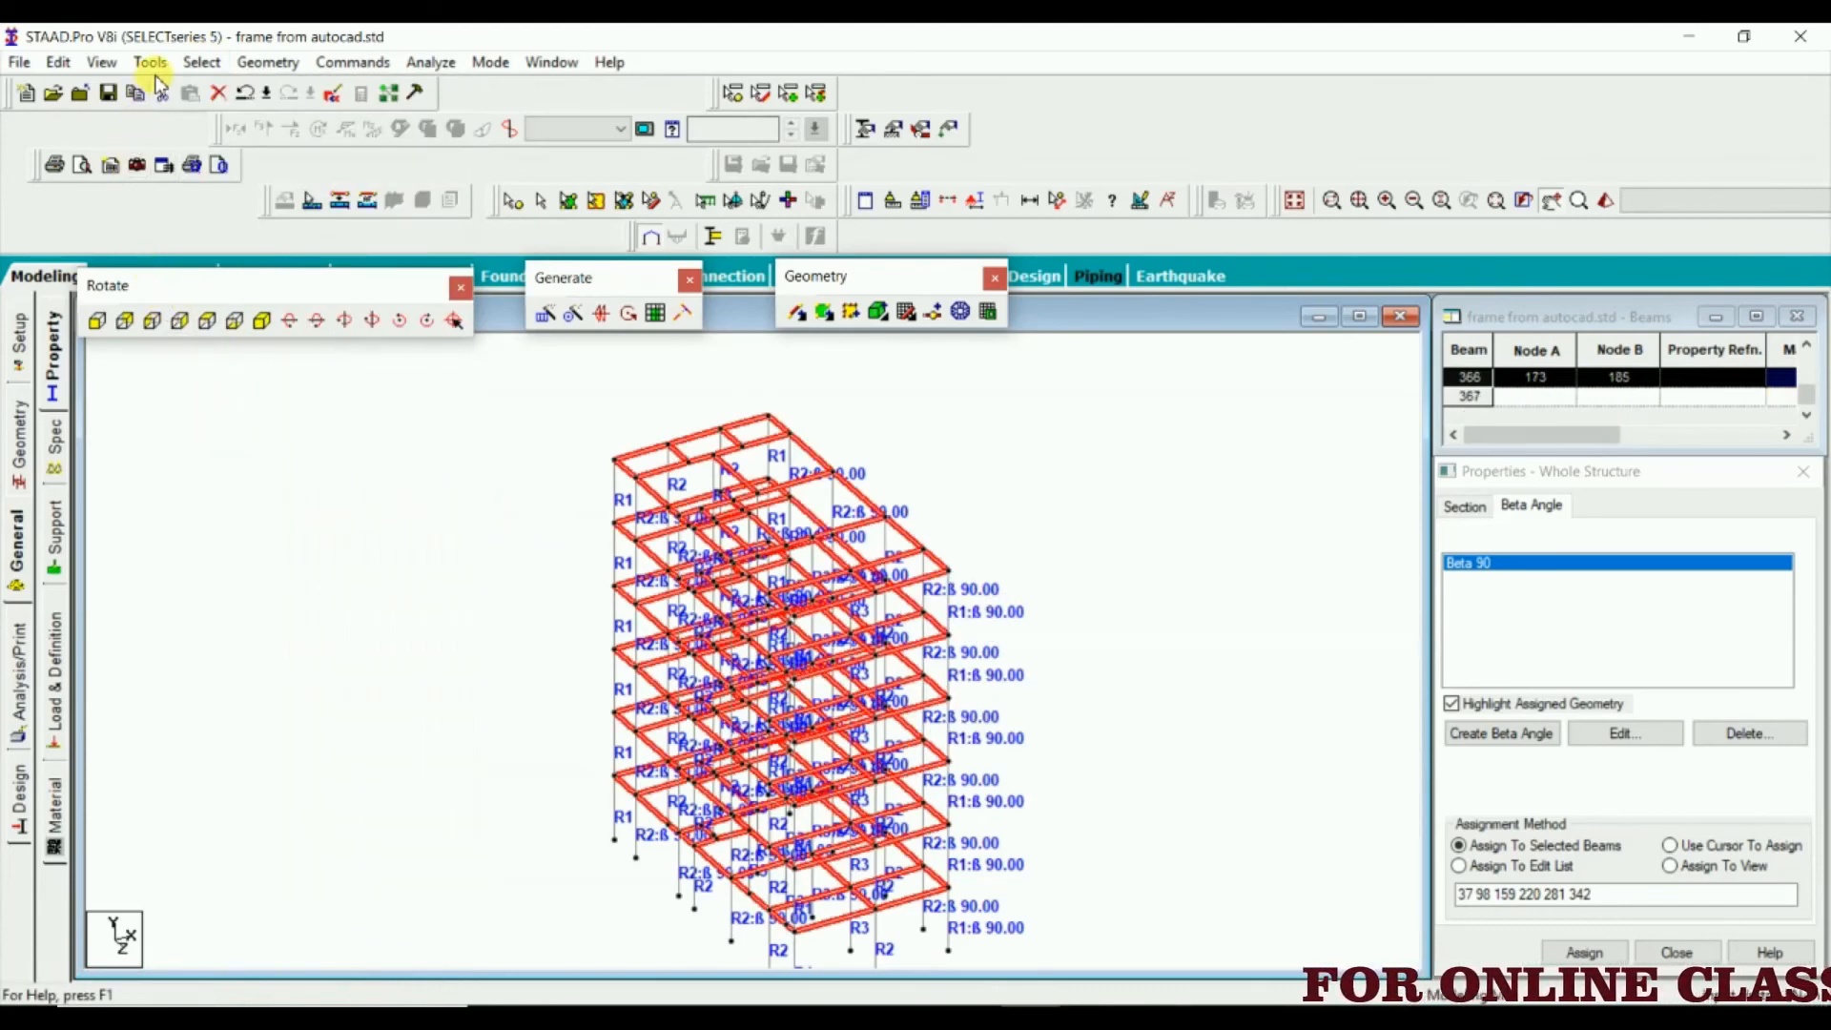
click(101, 62)
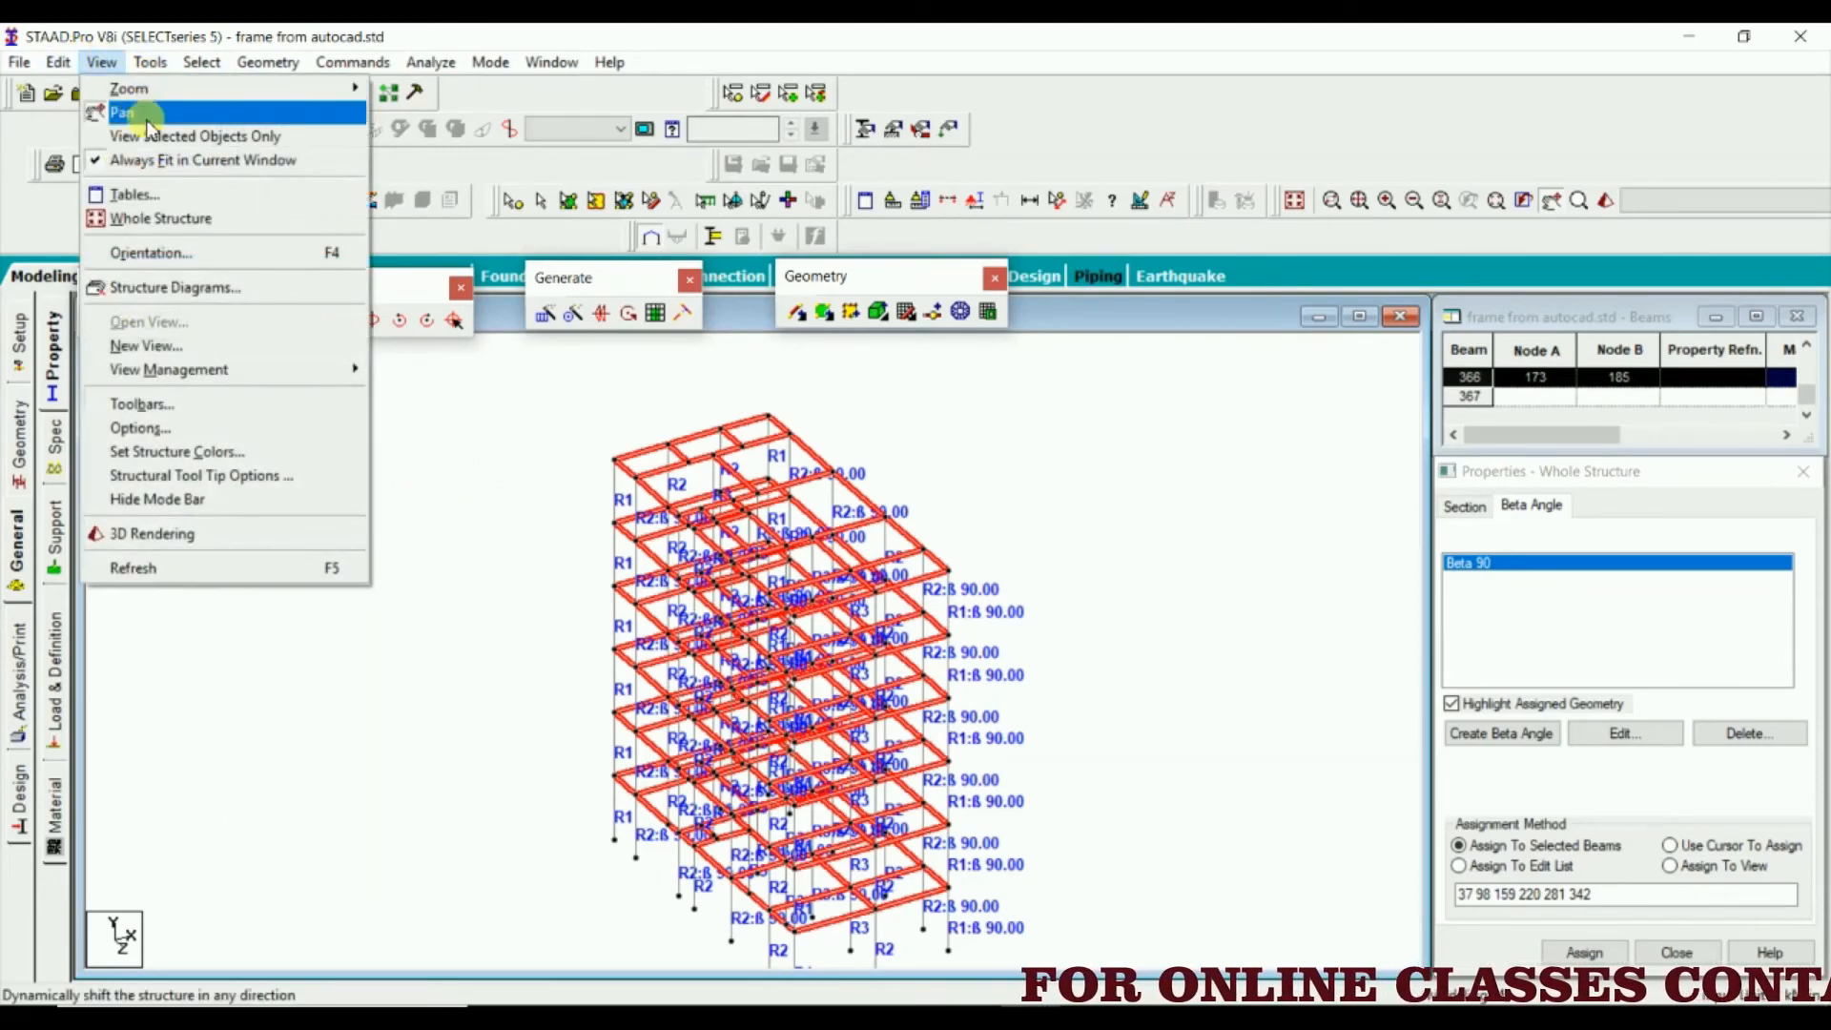
click(153, 140)
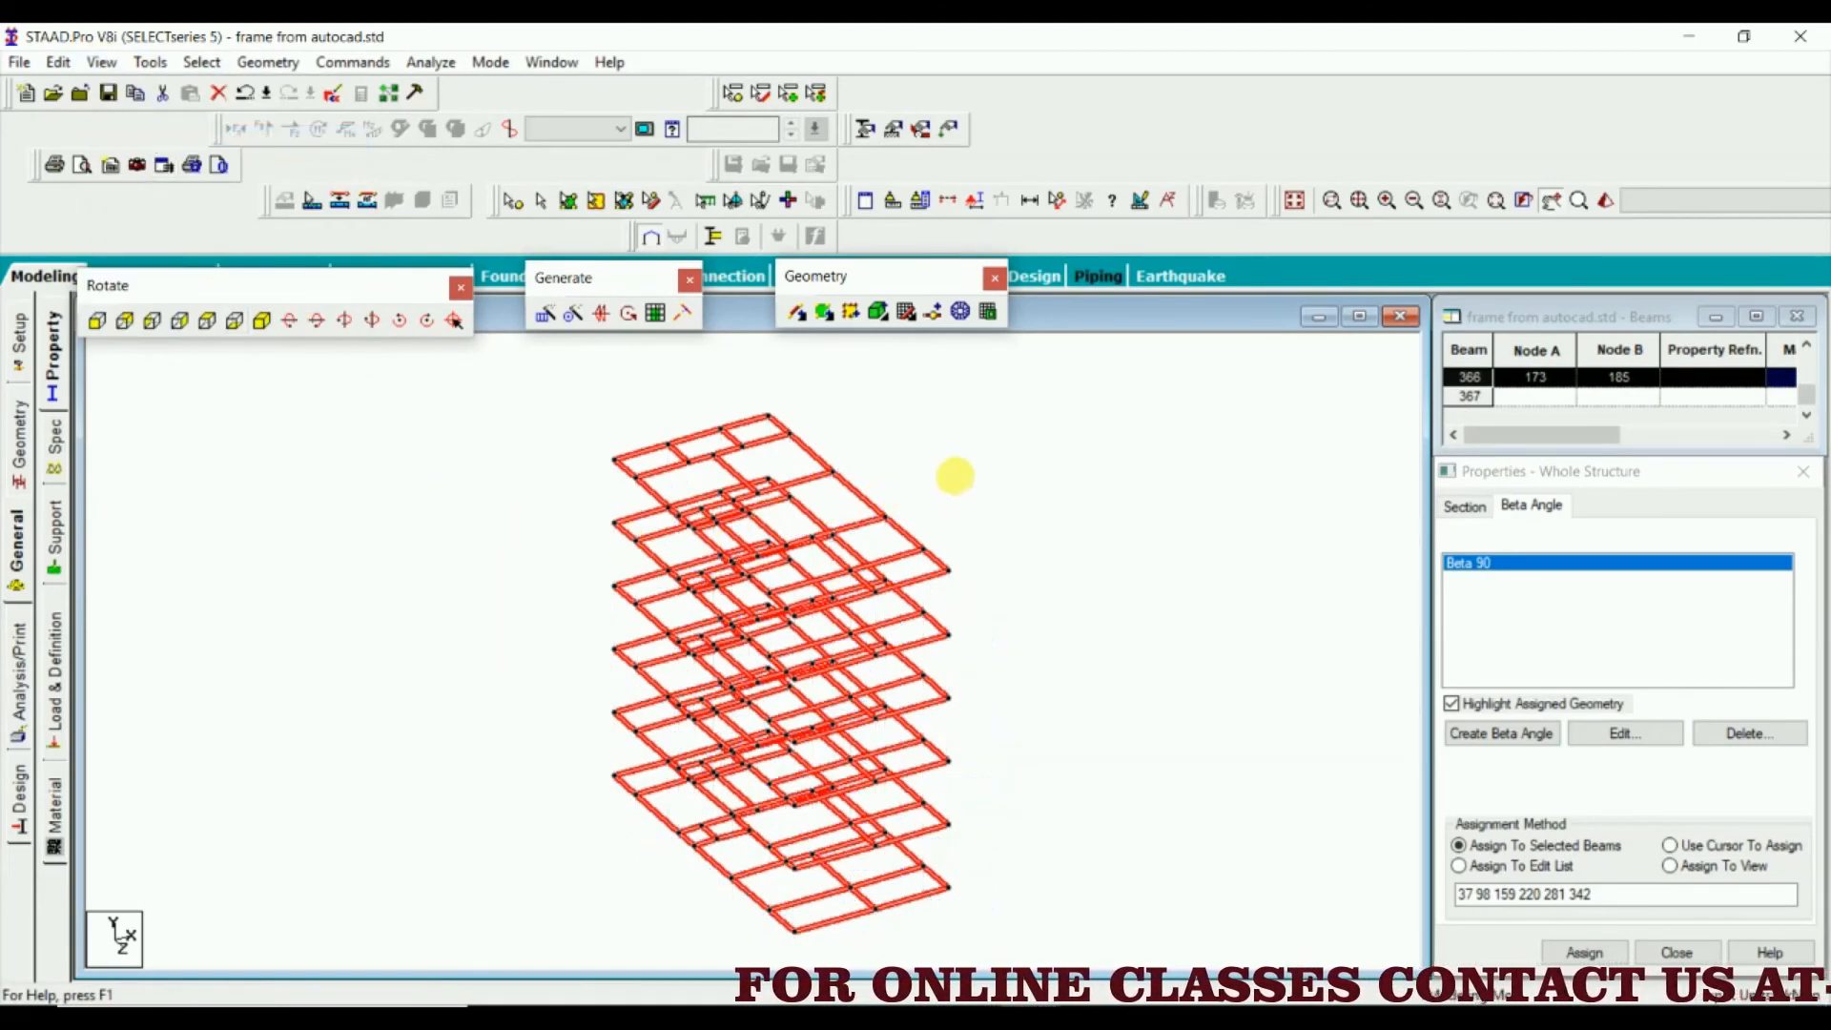
Inspect the layout of the isolated floor beams in plan and return to the isometric view with nothing selected
click(207, 320)
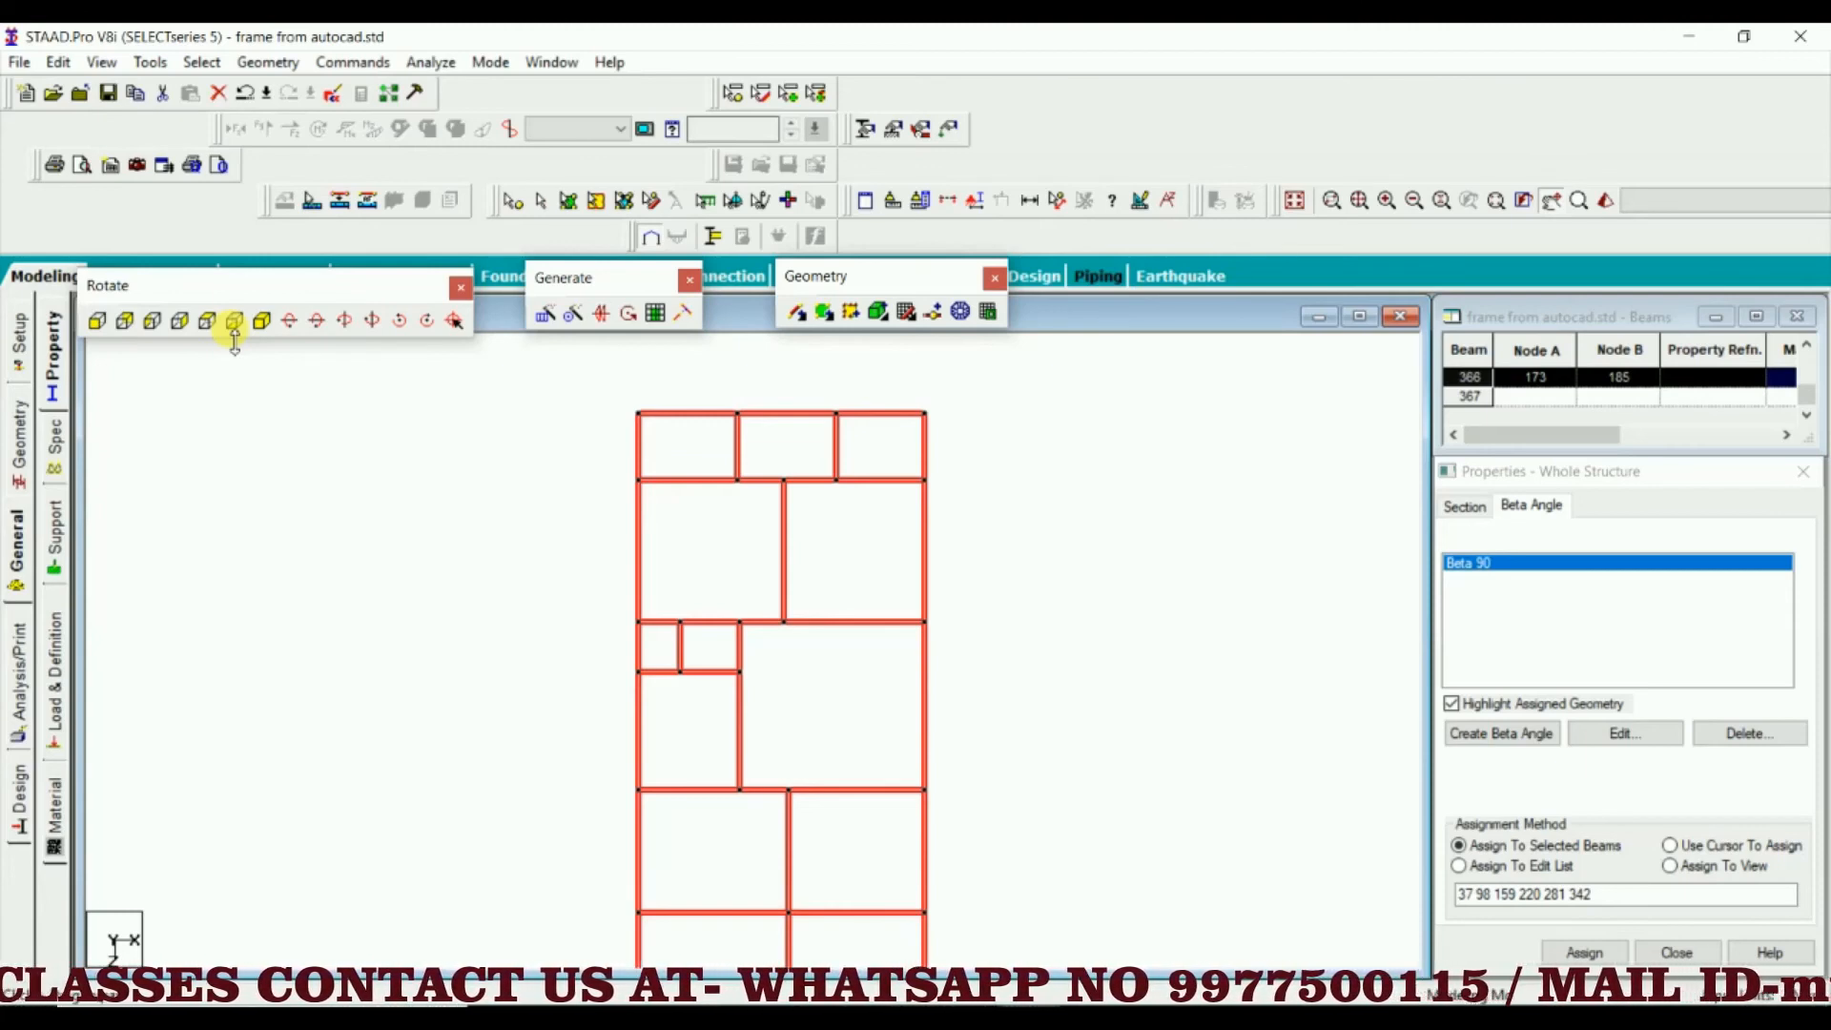
scroll(1030, 585, down, 2)
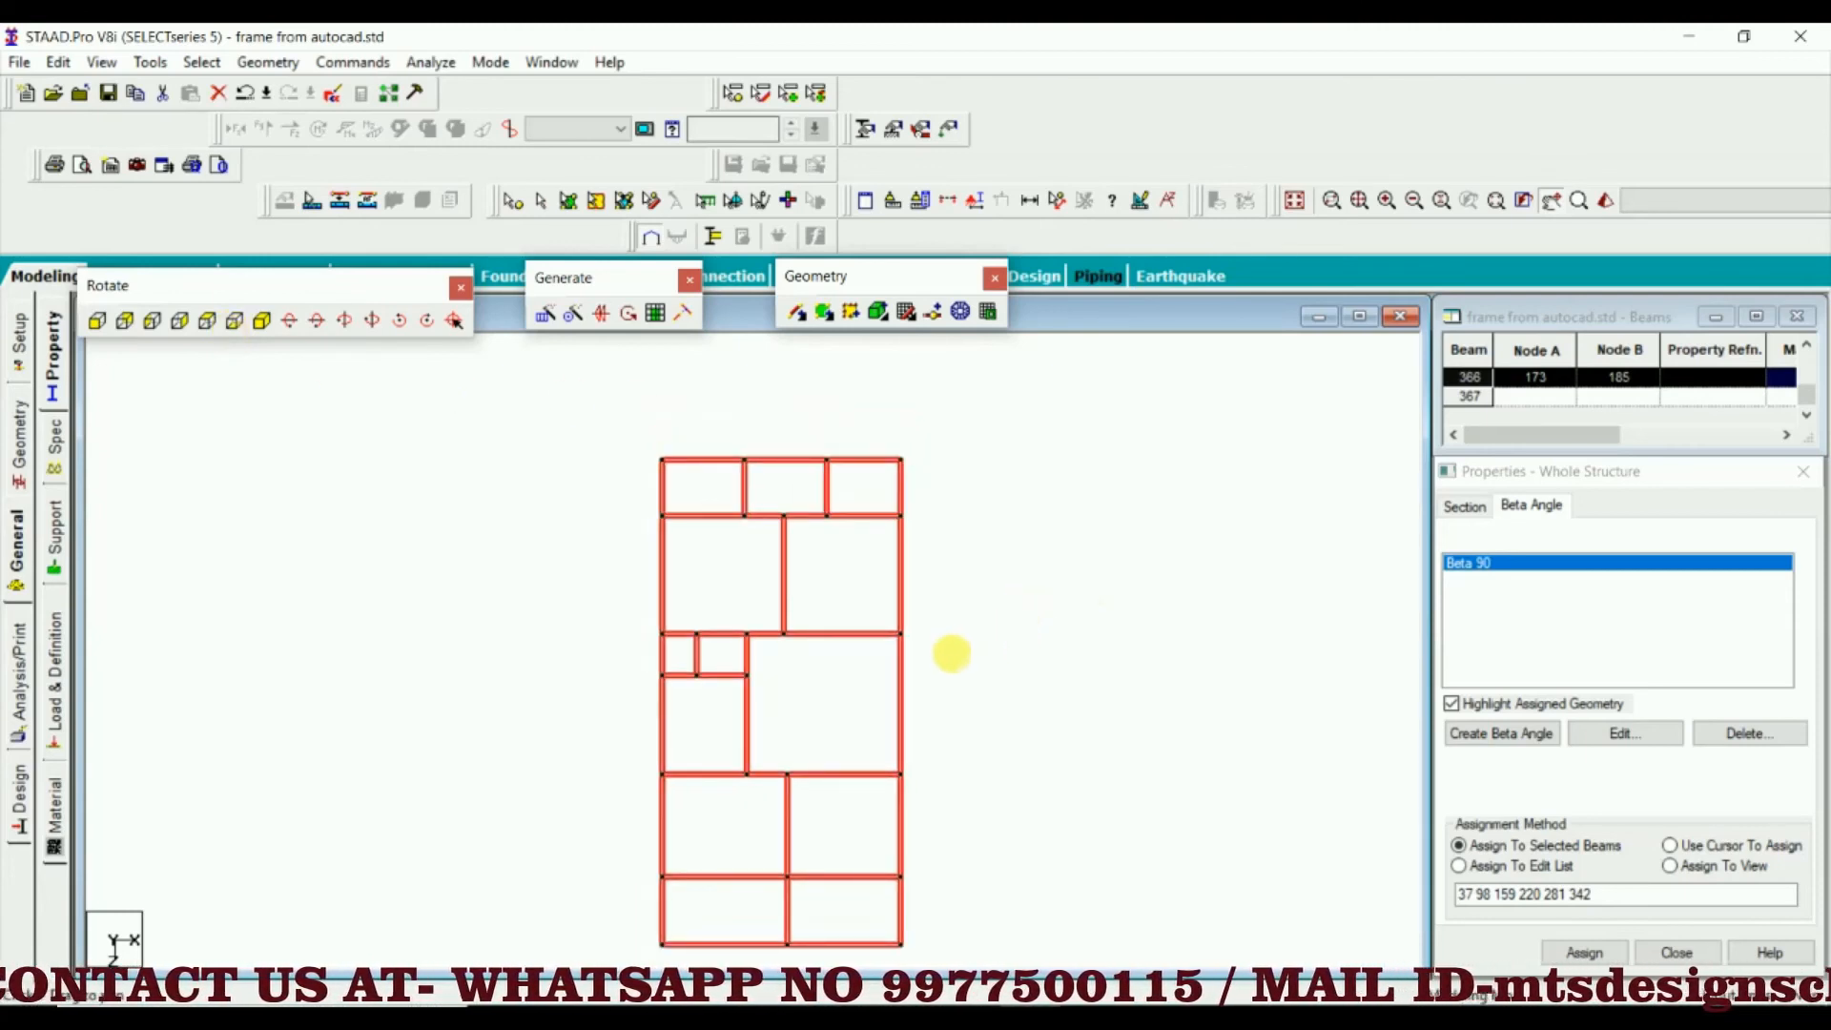
click(978, 633)
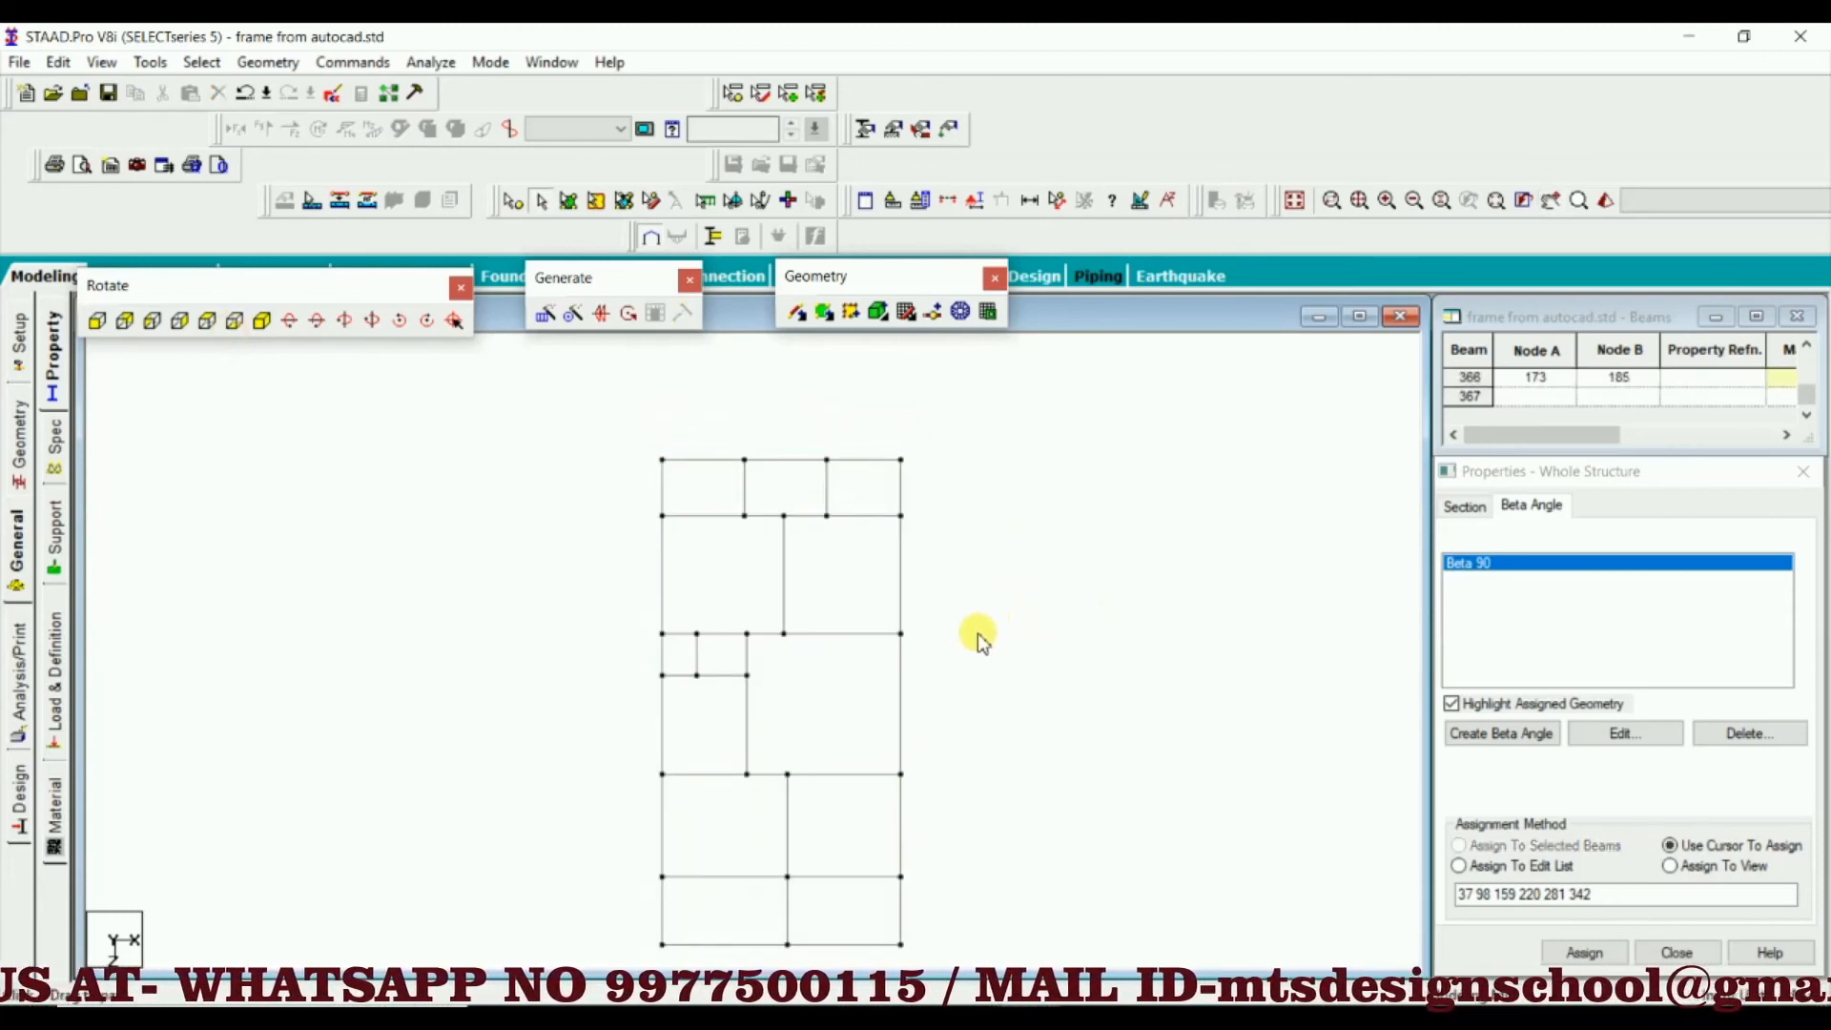
middle_drag(939, 653, 906, 587)
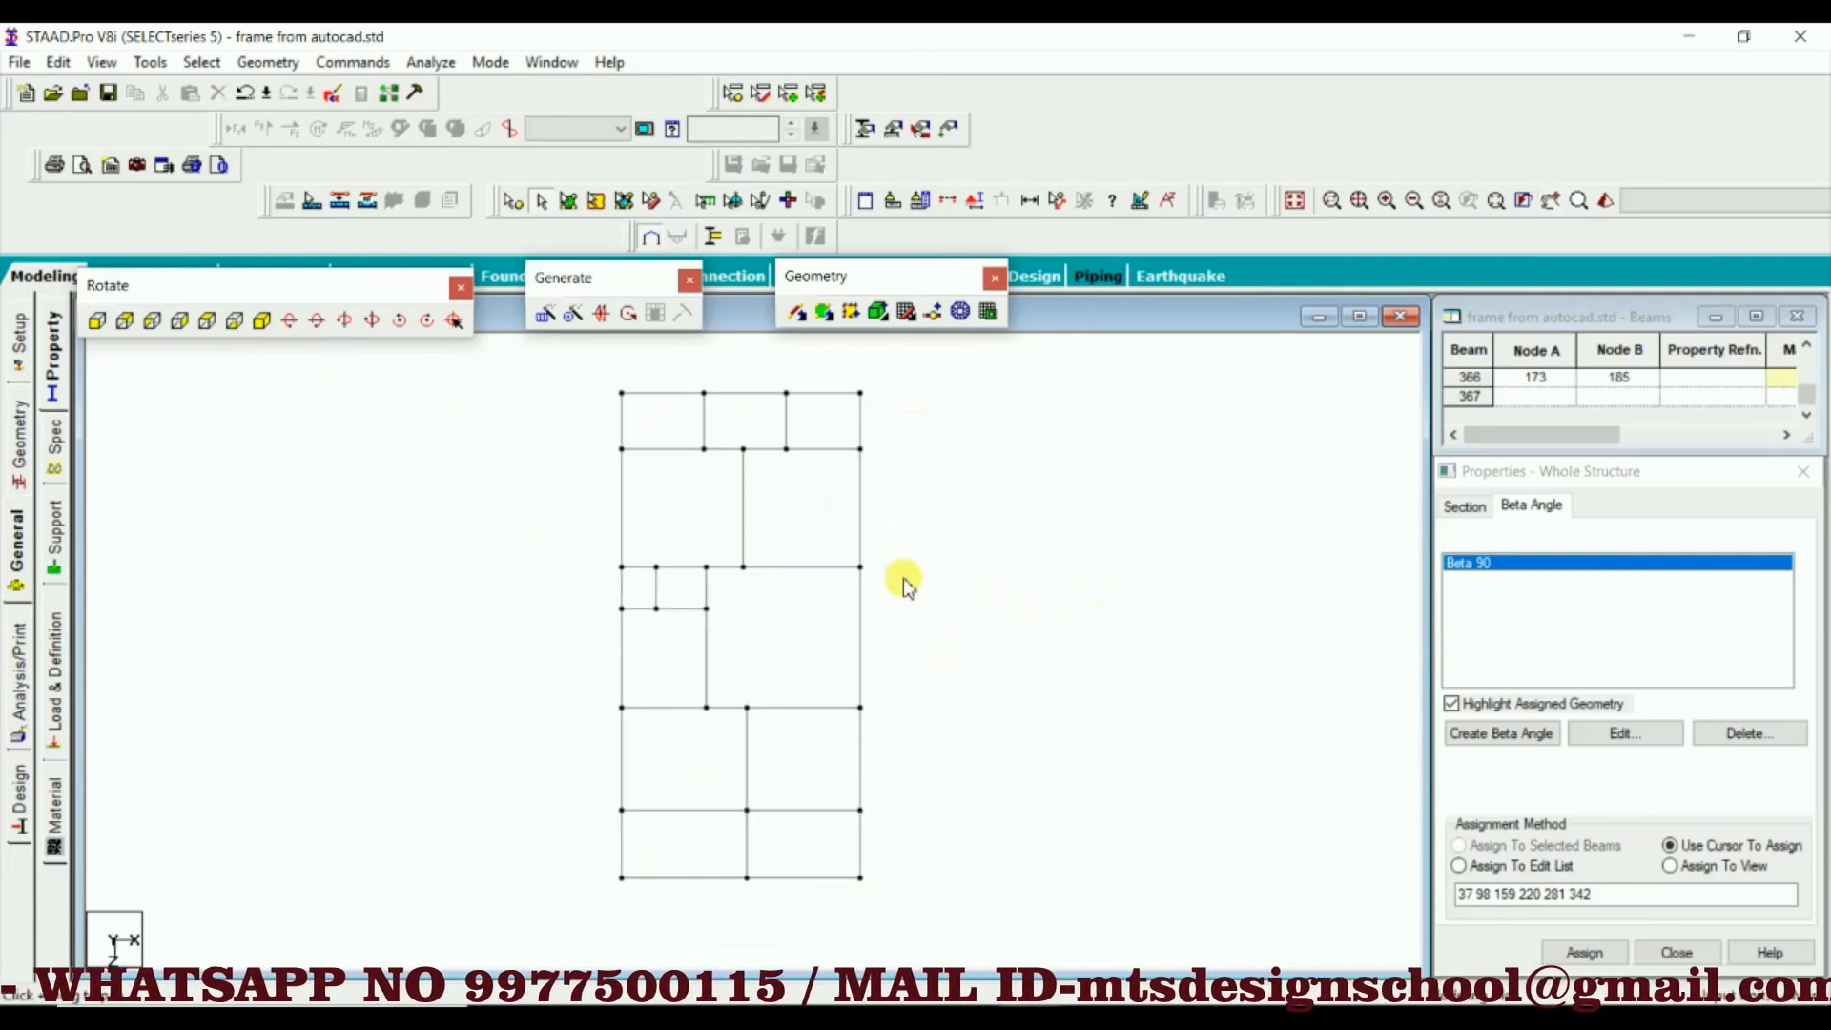
click(261, 321)
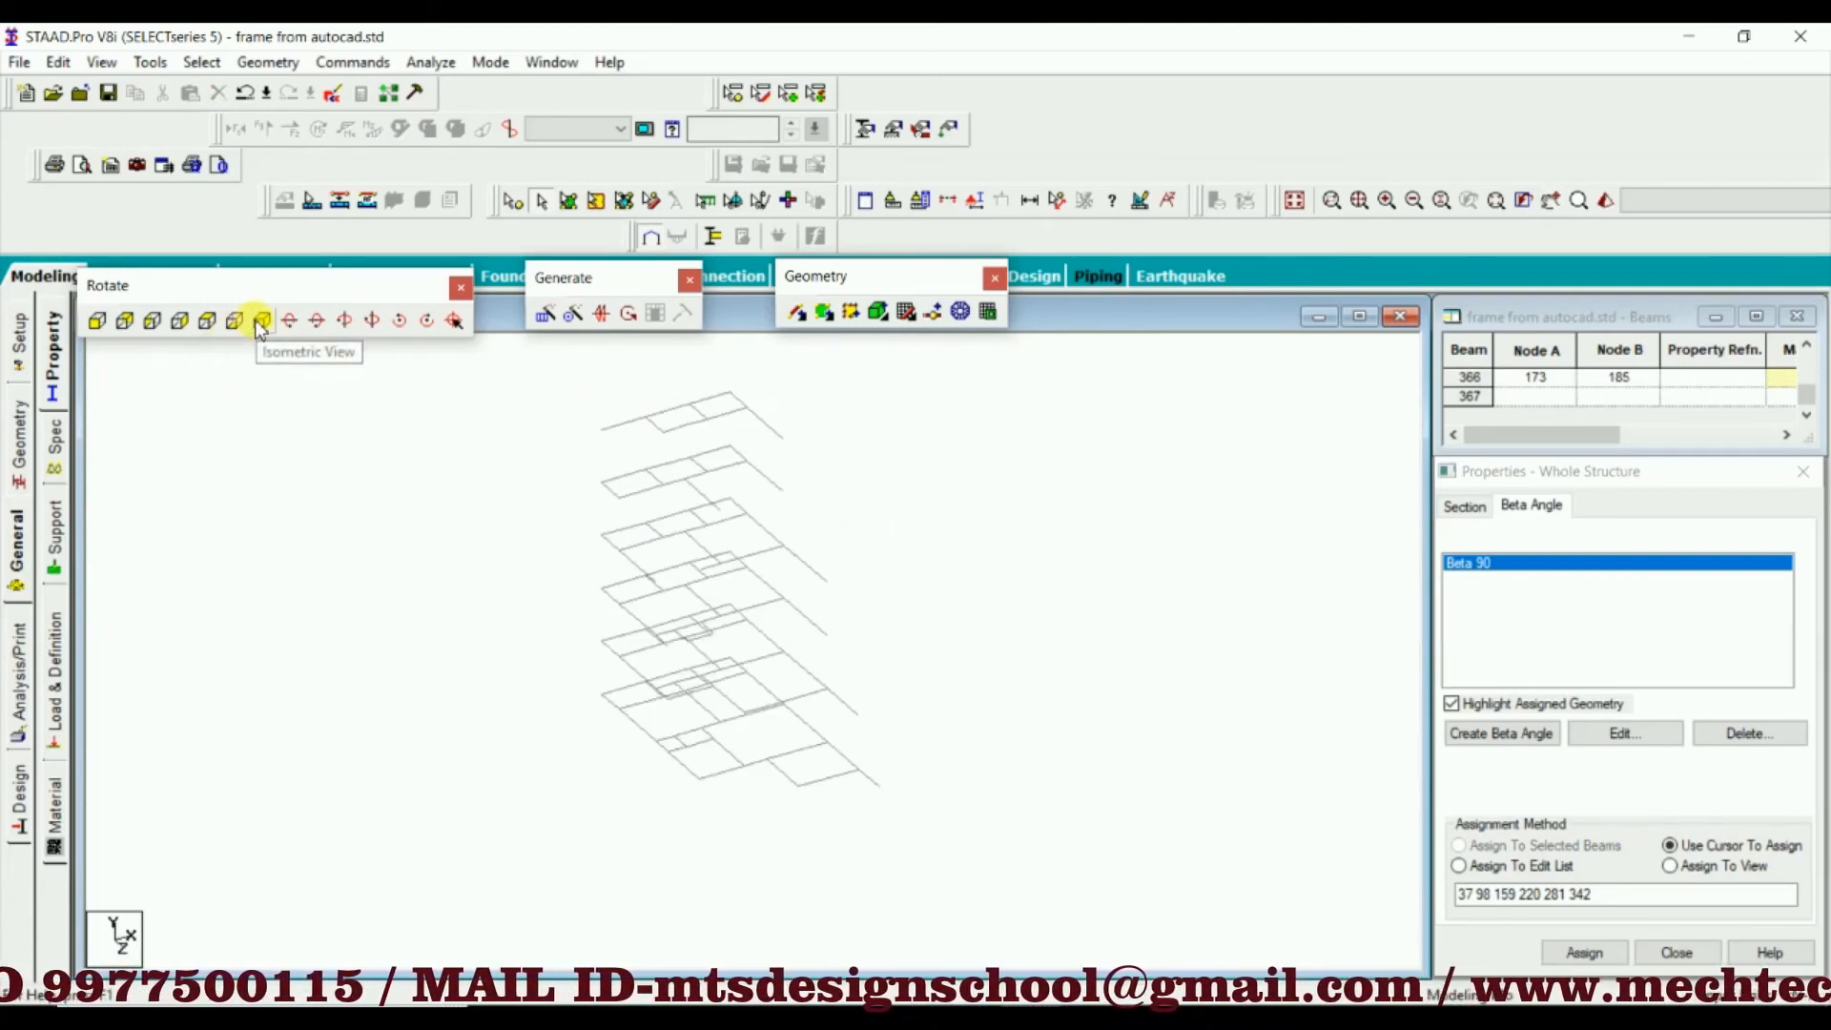
middle_drag(648, 404, 665, 522)
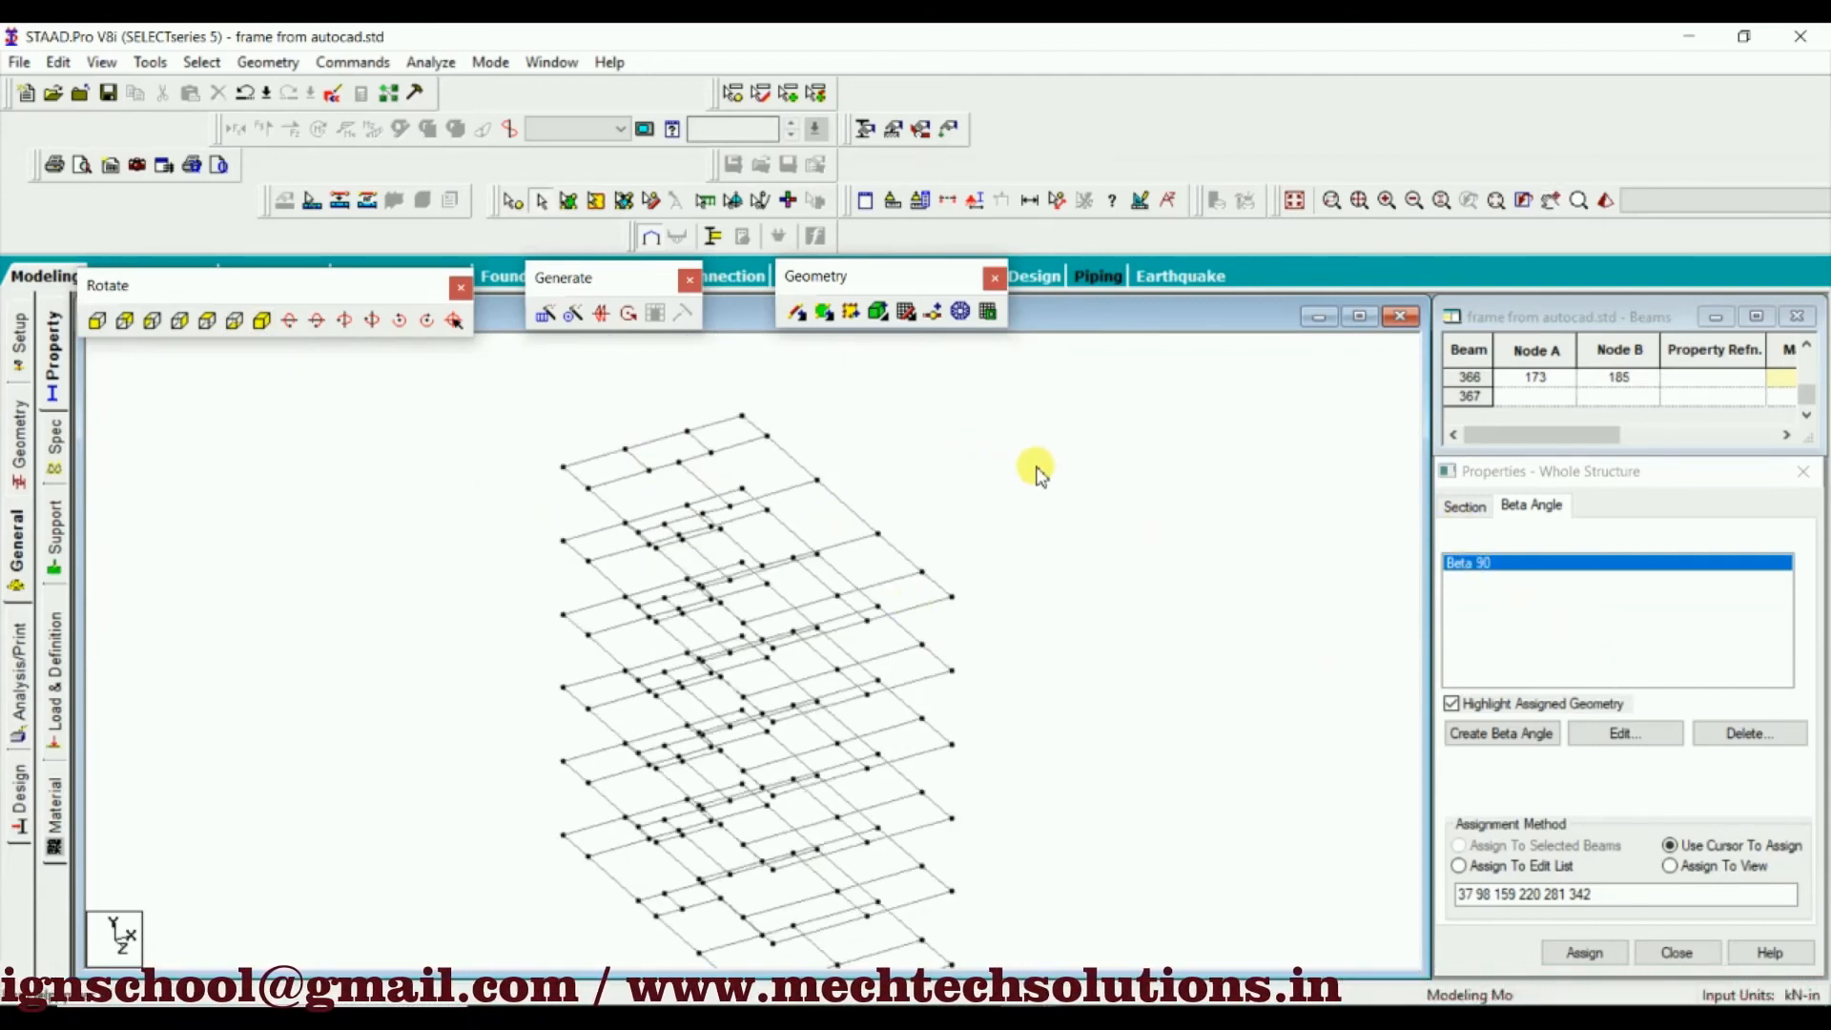
Turn on the Beam Orientation labels to show the local axes of the floor beams
right_click(934, 475)
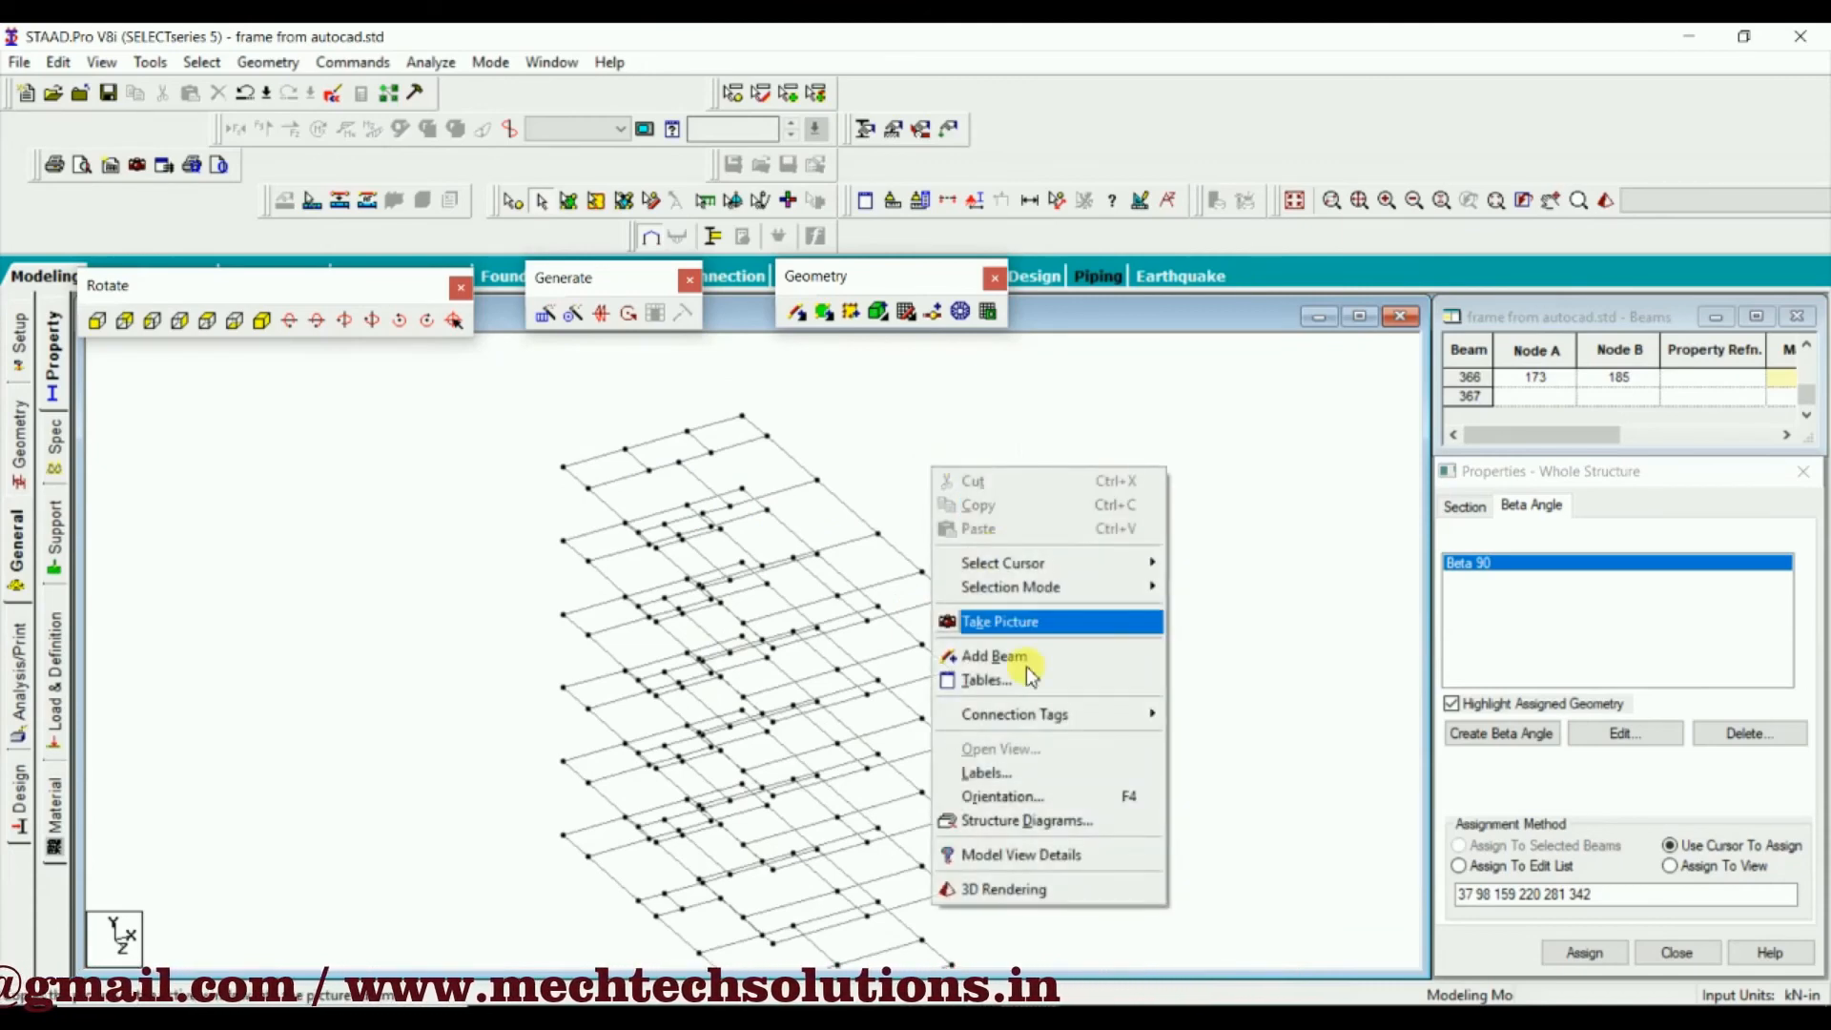
click(1039, 768)
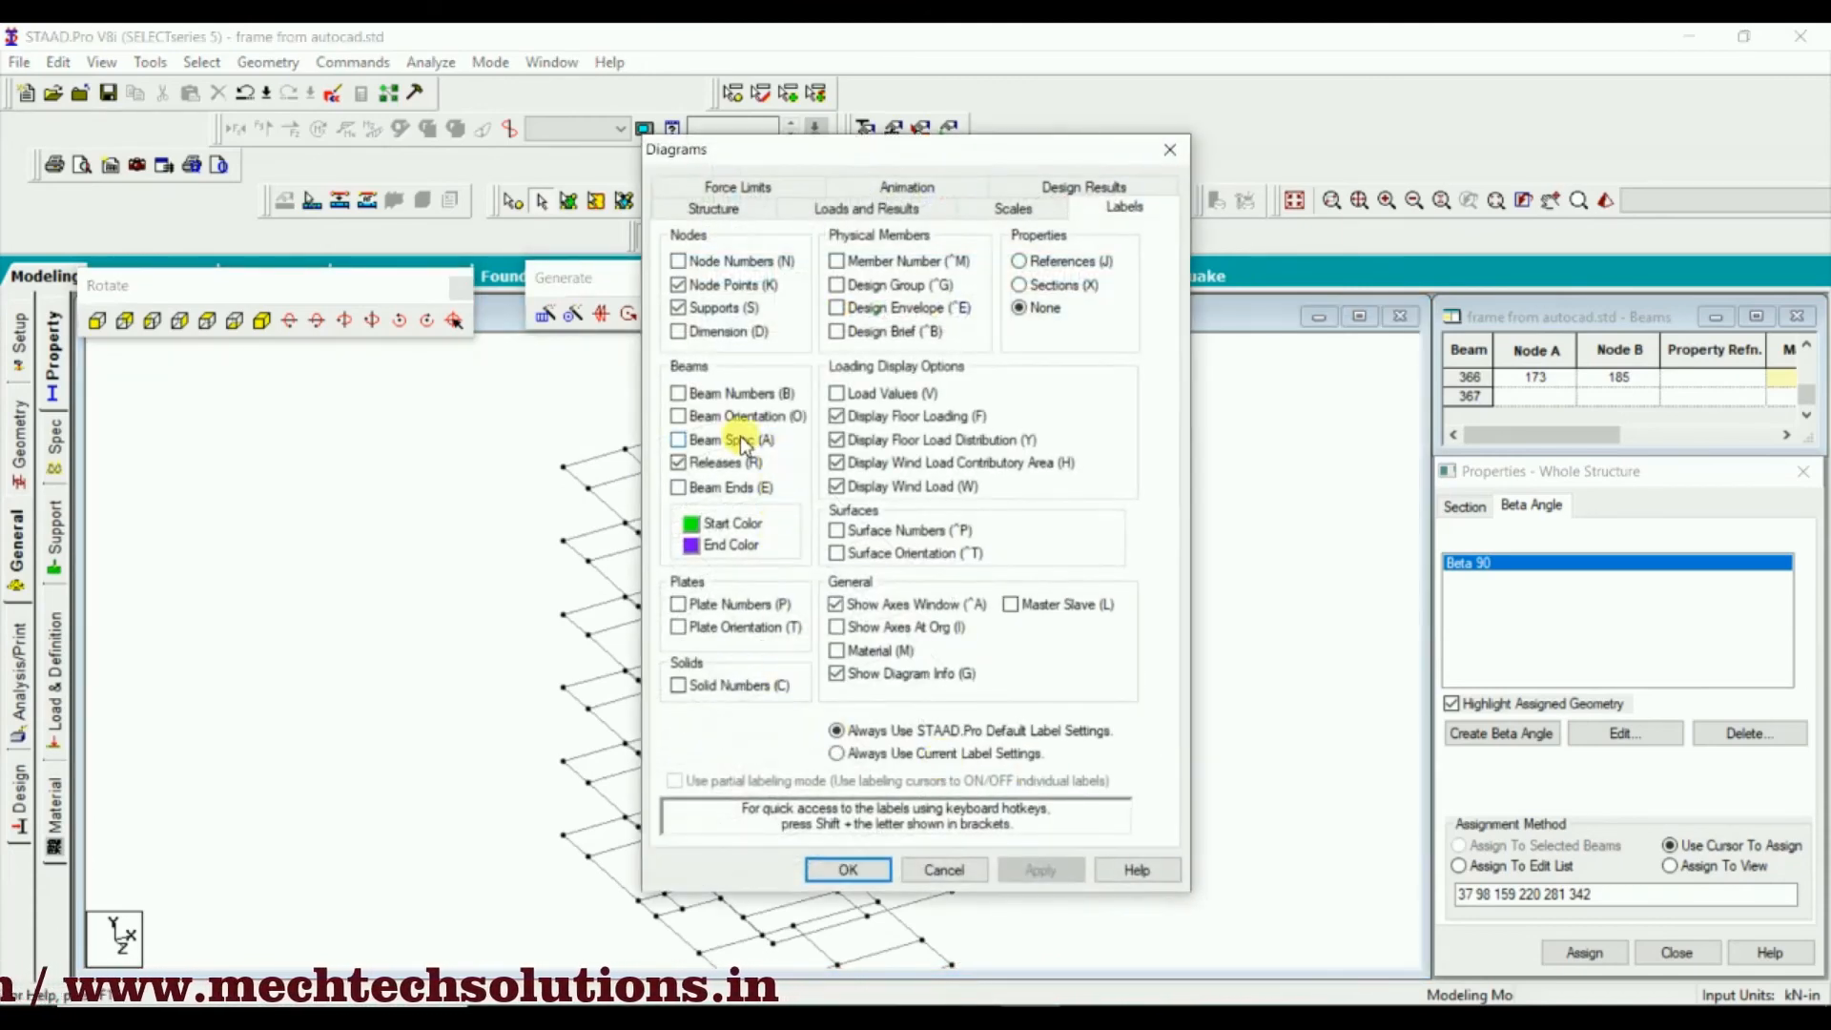
click(695, 416)
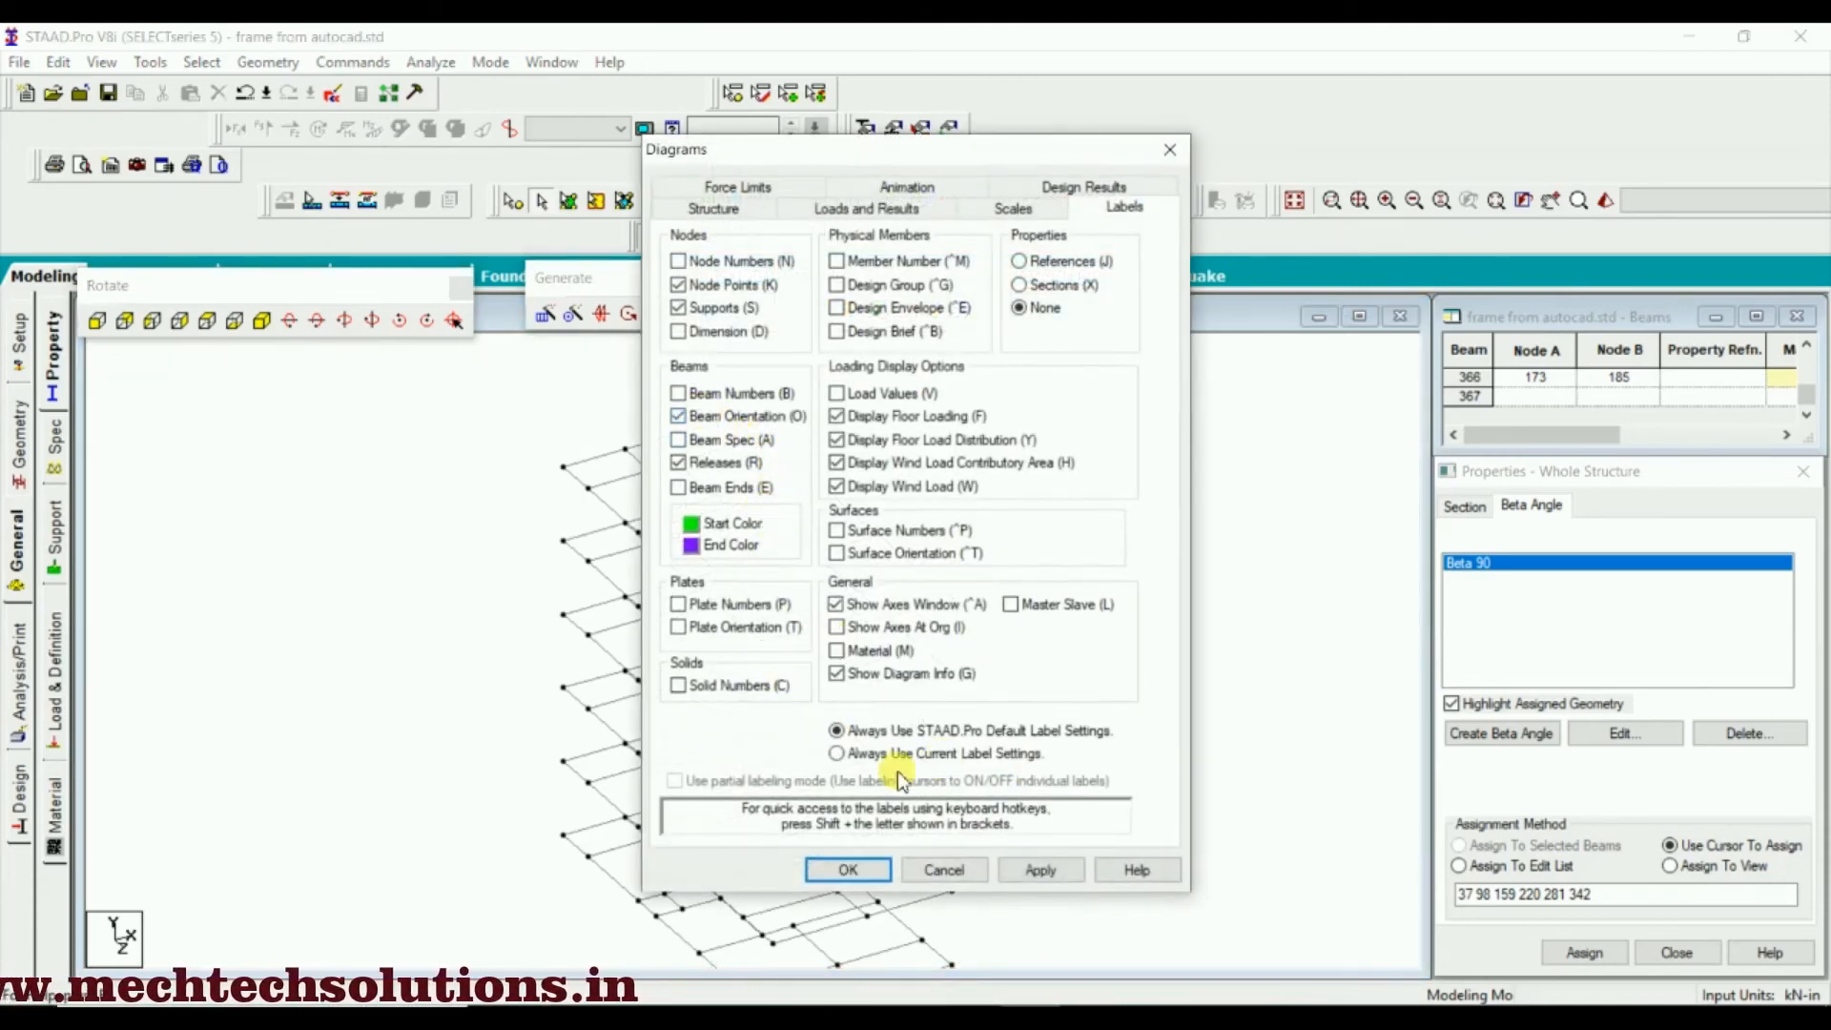
click(1049, 869)
click(847, 870)
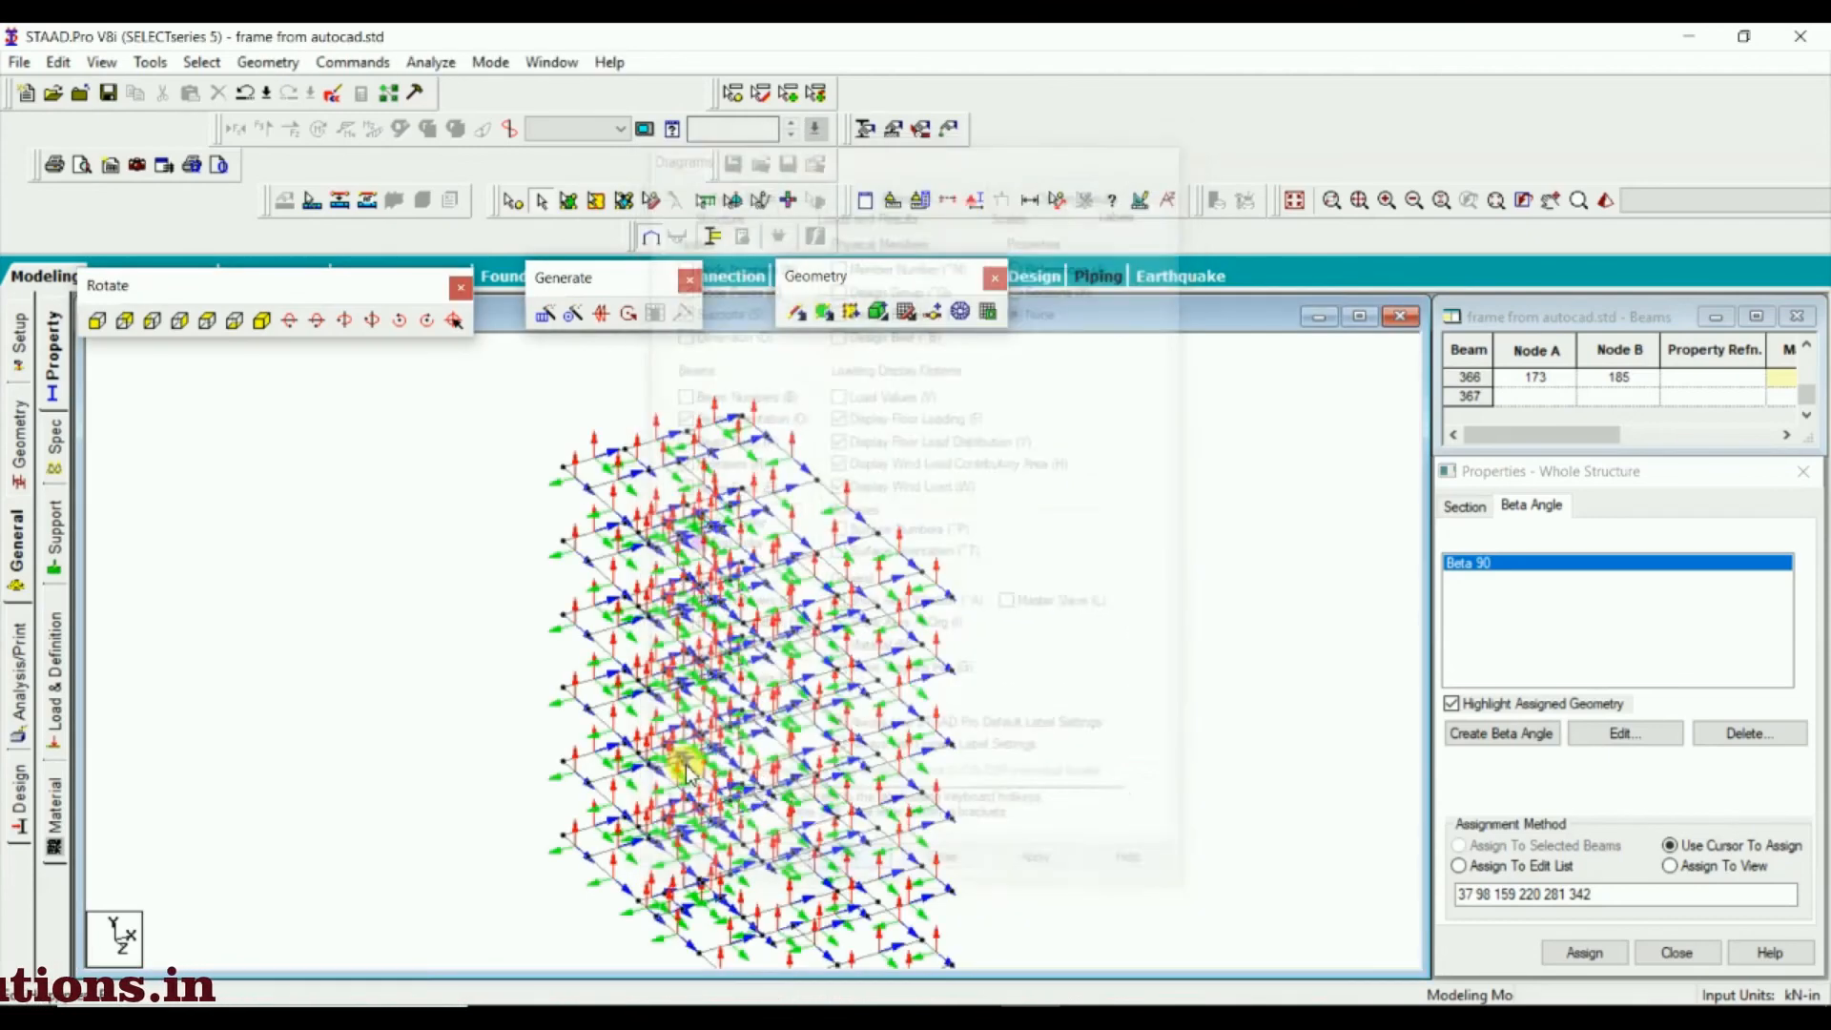
scroll(732, 513, up, 2)
middle_drag(777, 507, 765, 616)
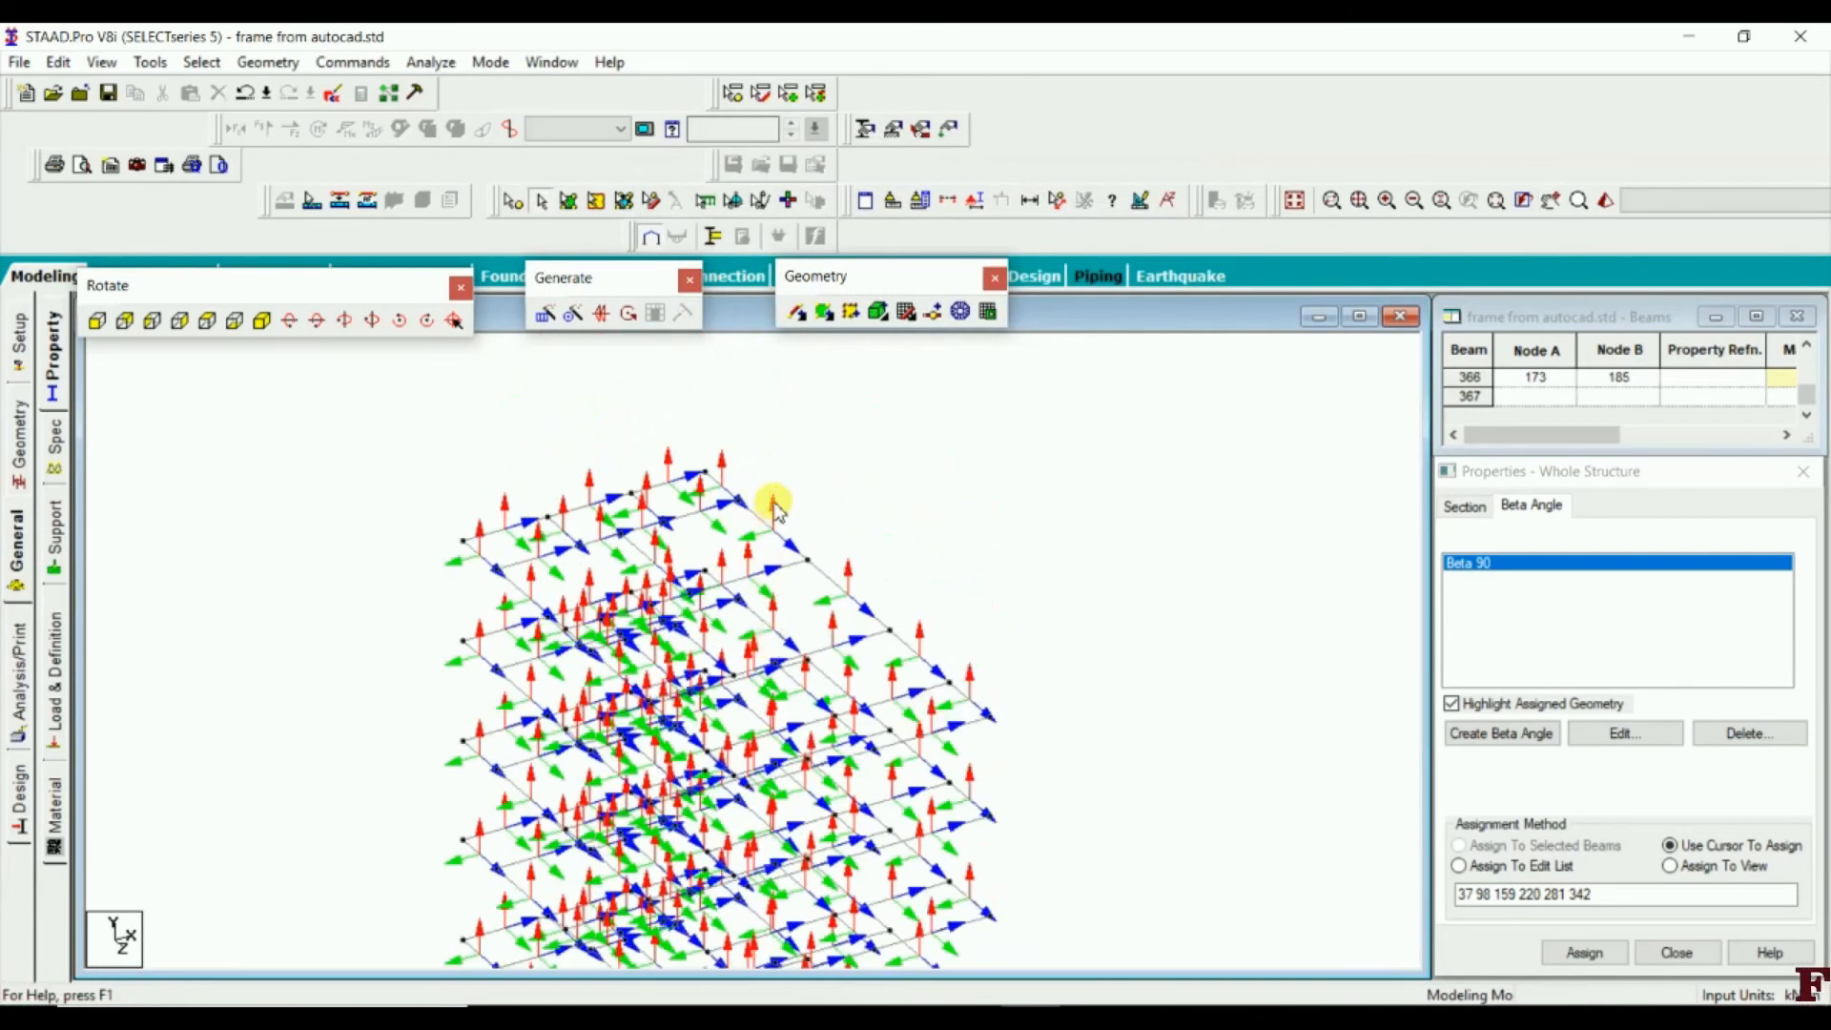
Examine the local axis directions of the floor beams in the isometric view and in plan
scroll(777, 505, up, 1)
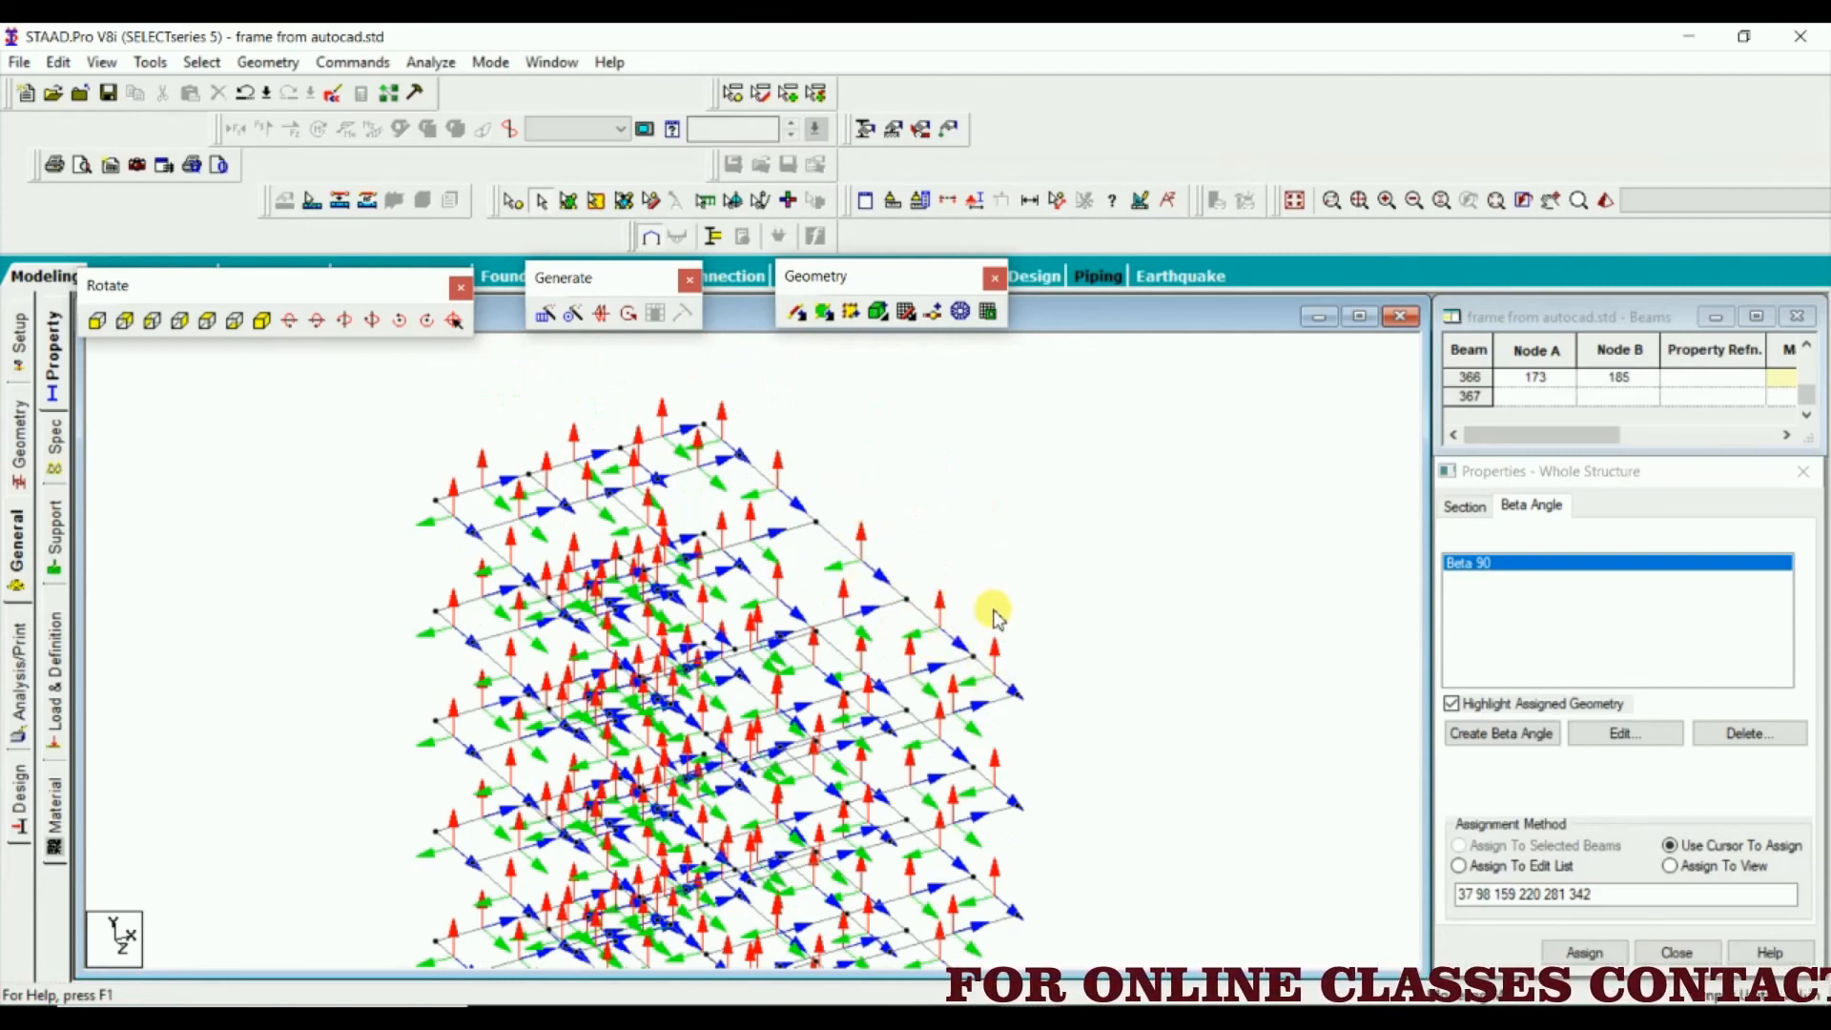
scroll(824, 566, down, 3)
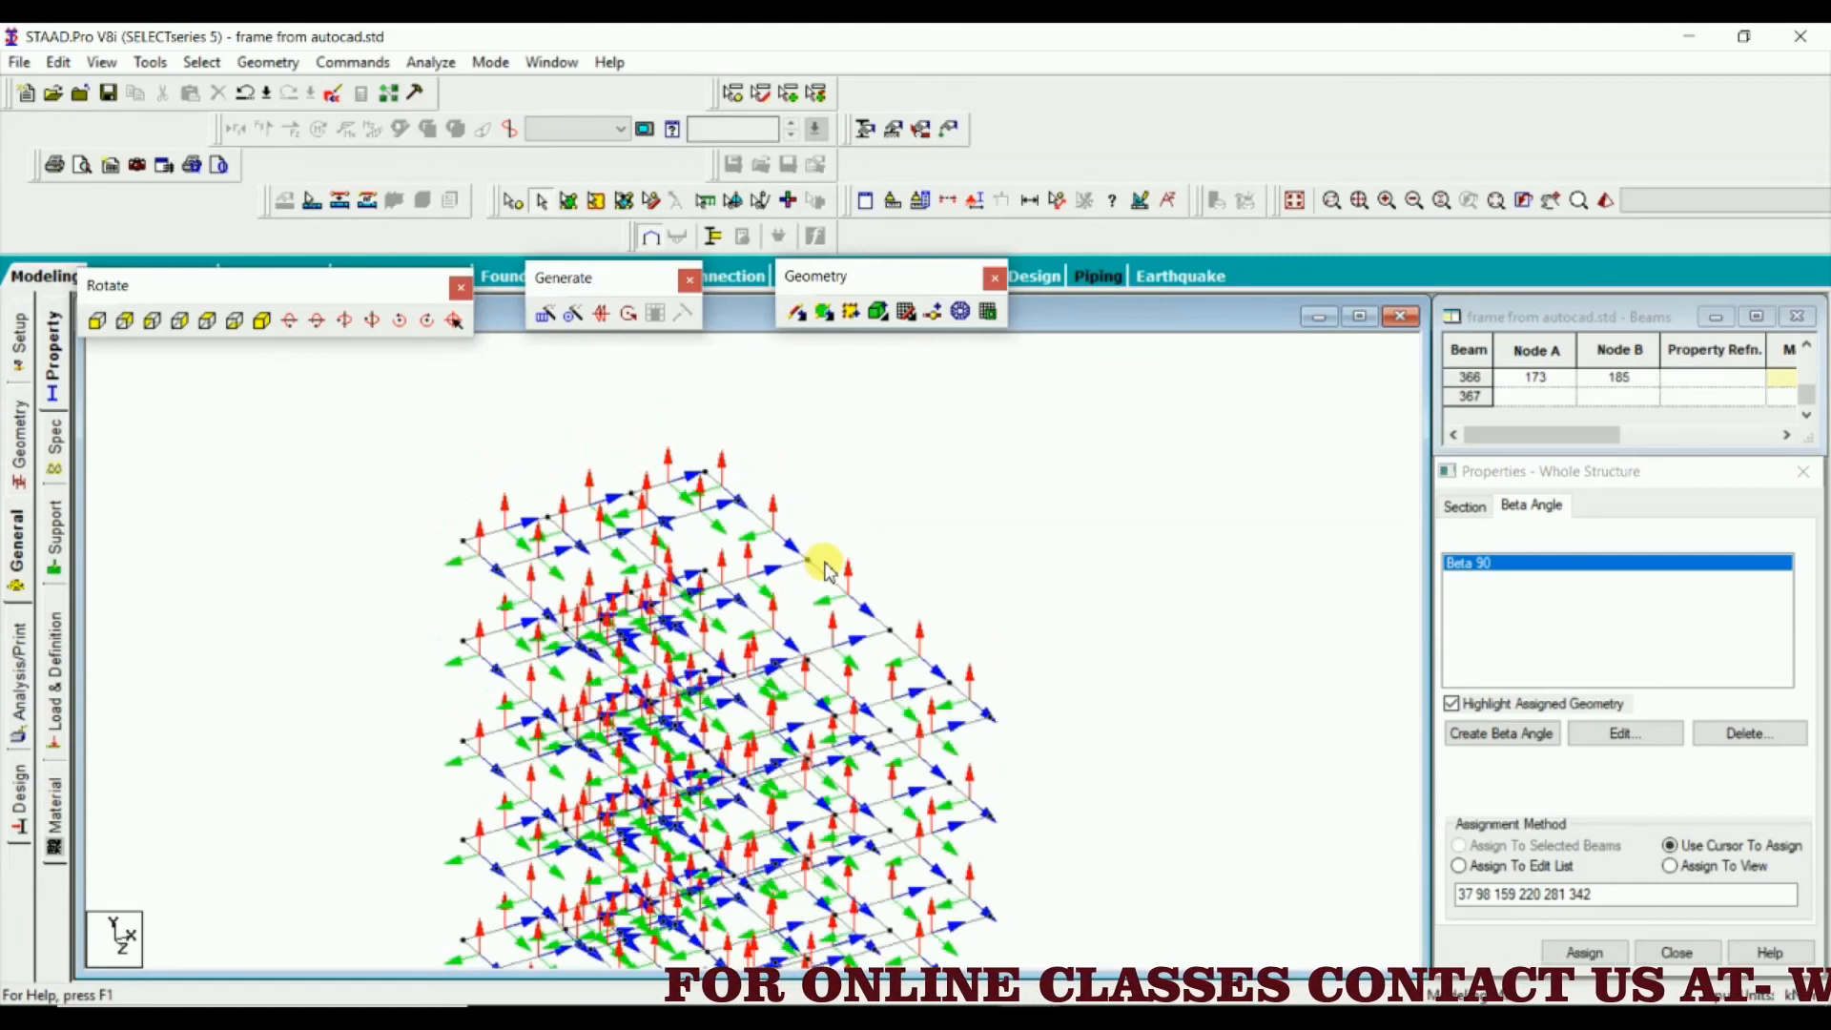
middle_drag(824, 565, 807, 472)
click(206, 321)
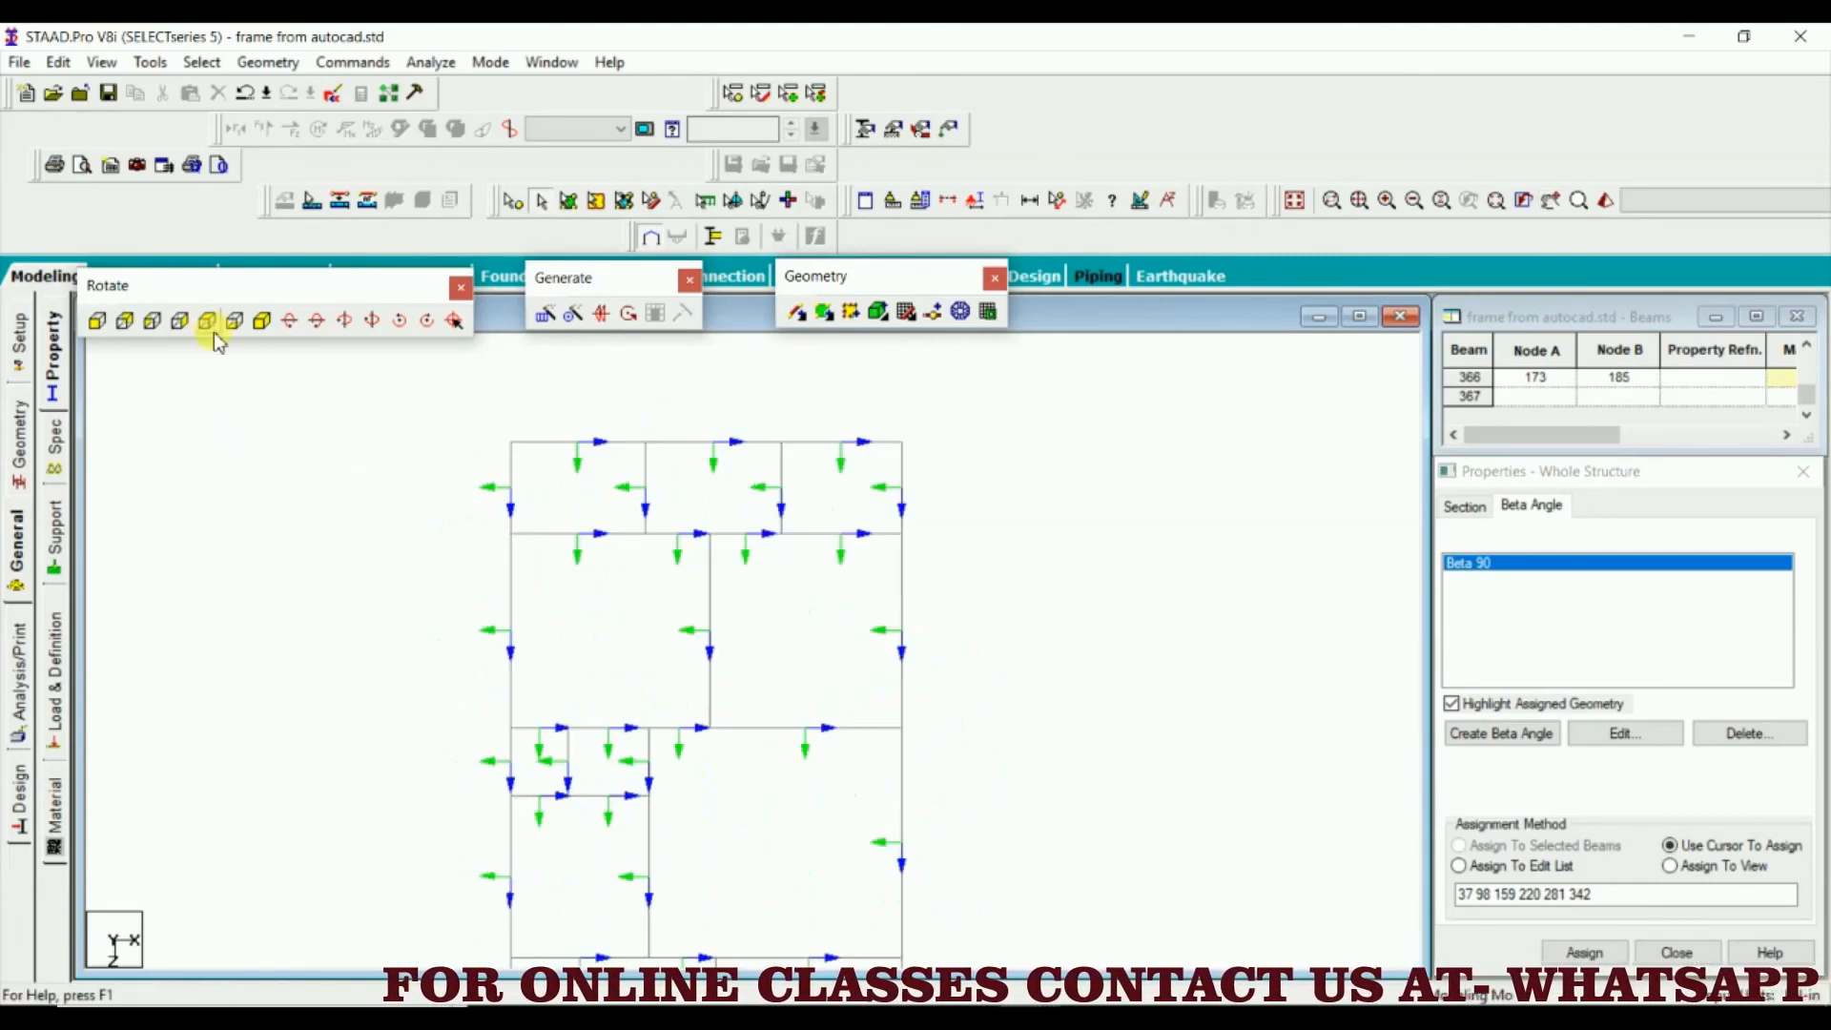
middle_drag(887, 639, 822, 546)
scroll(822, 561, down, 3)
middle_drag(824, 611, 845, 504)
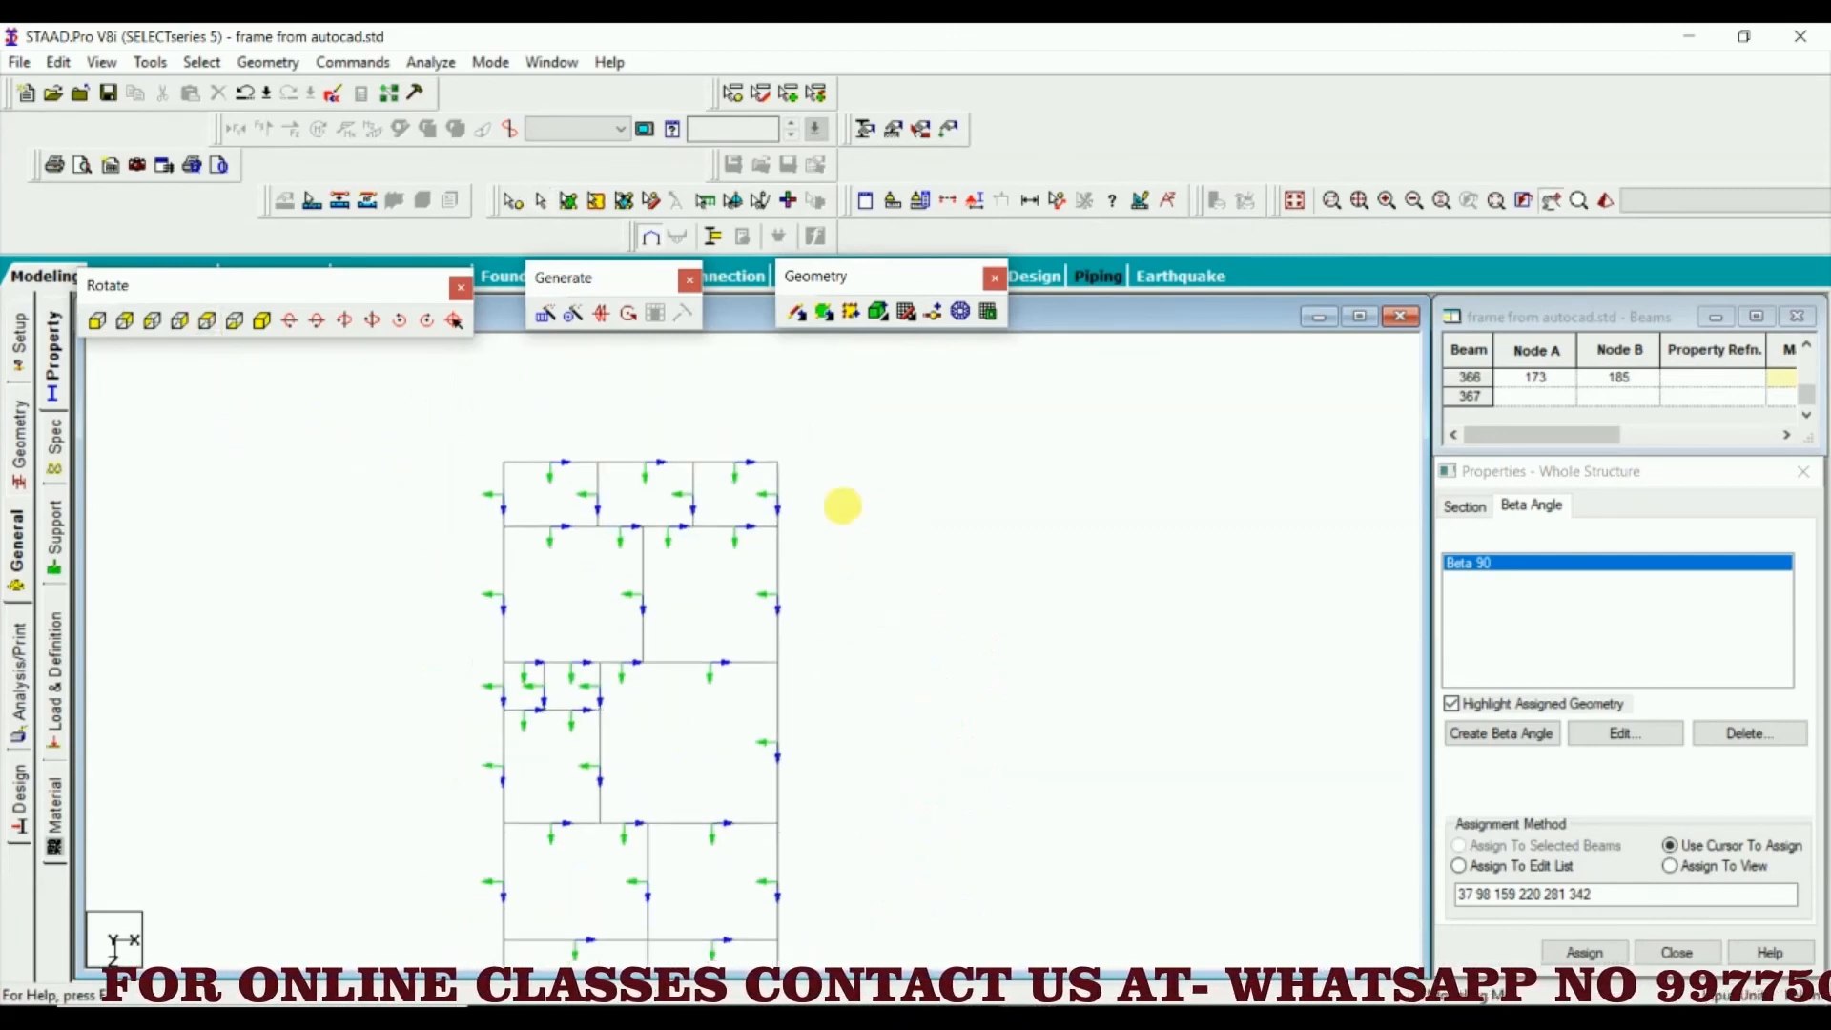
scroll(858, 539, down, 1)
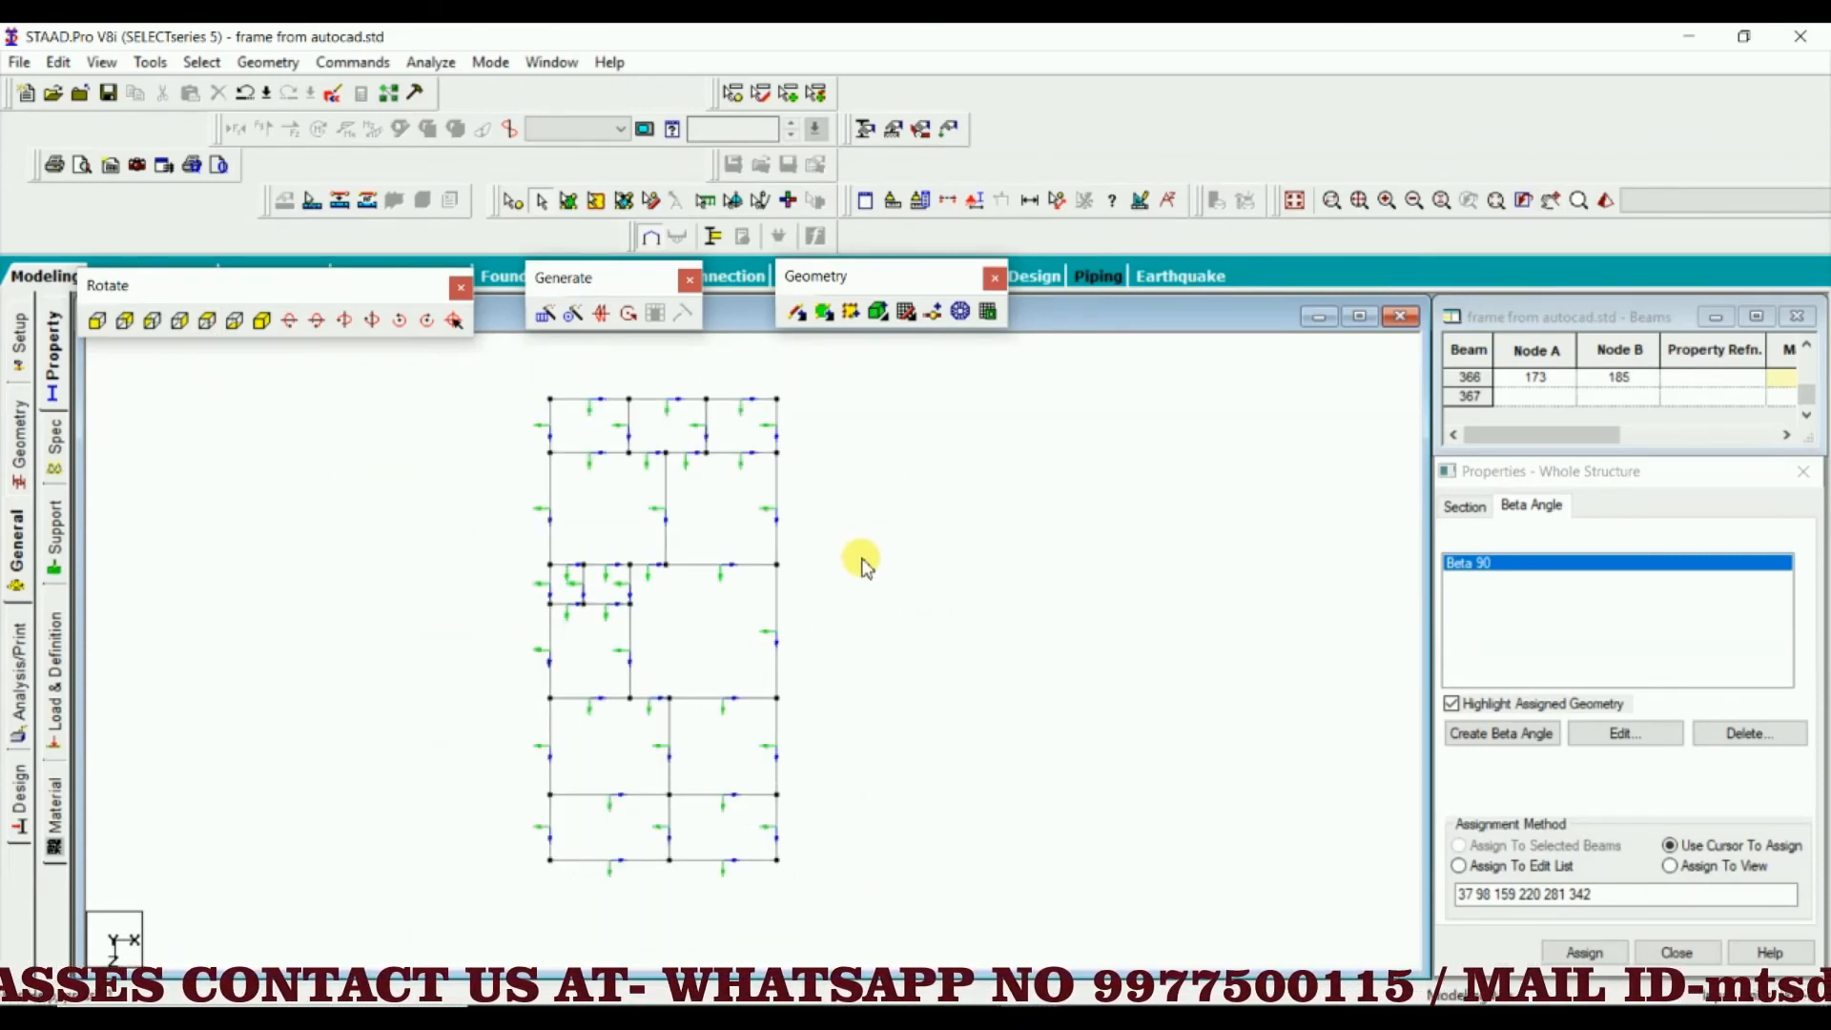
Define a new rectangular concrete section with YD 9 in and ZD 9 in alongside the existing sections
click(1468, 515)
click(1526, 577)
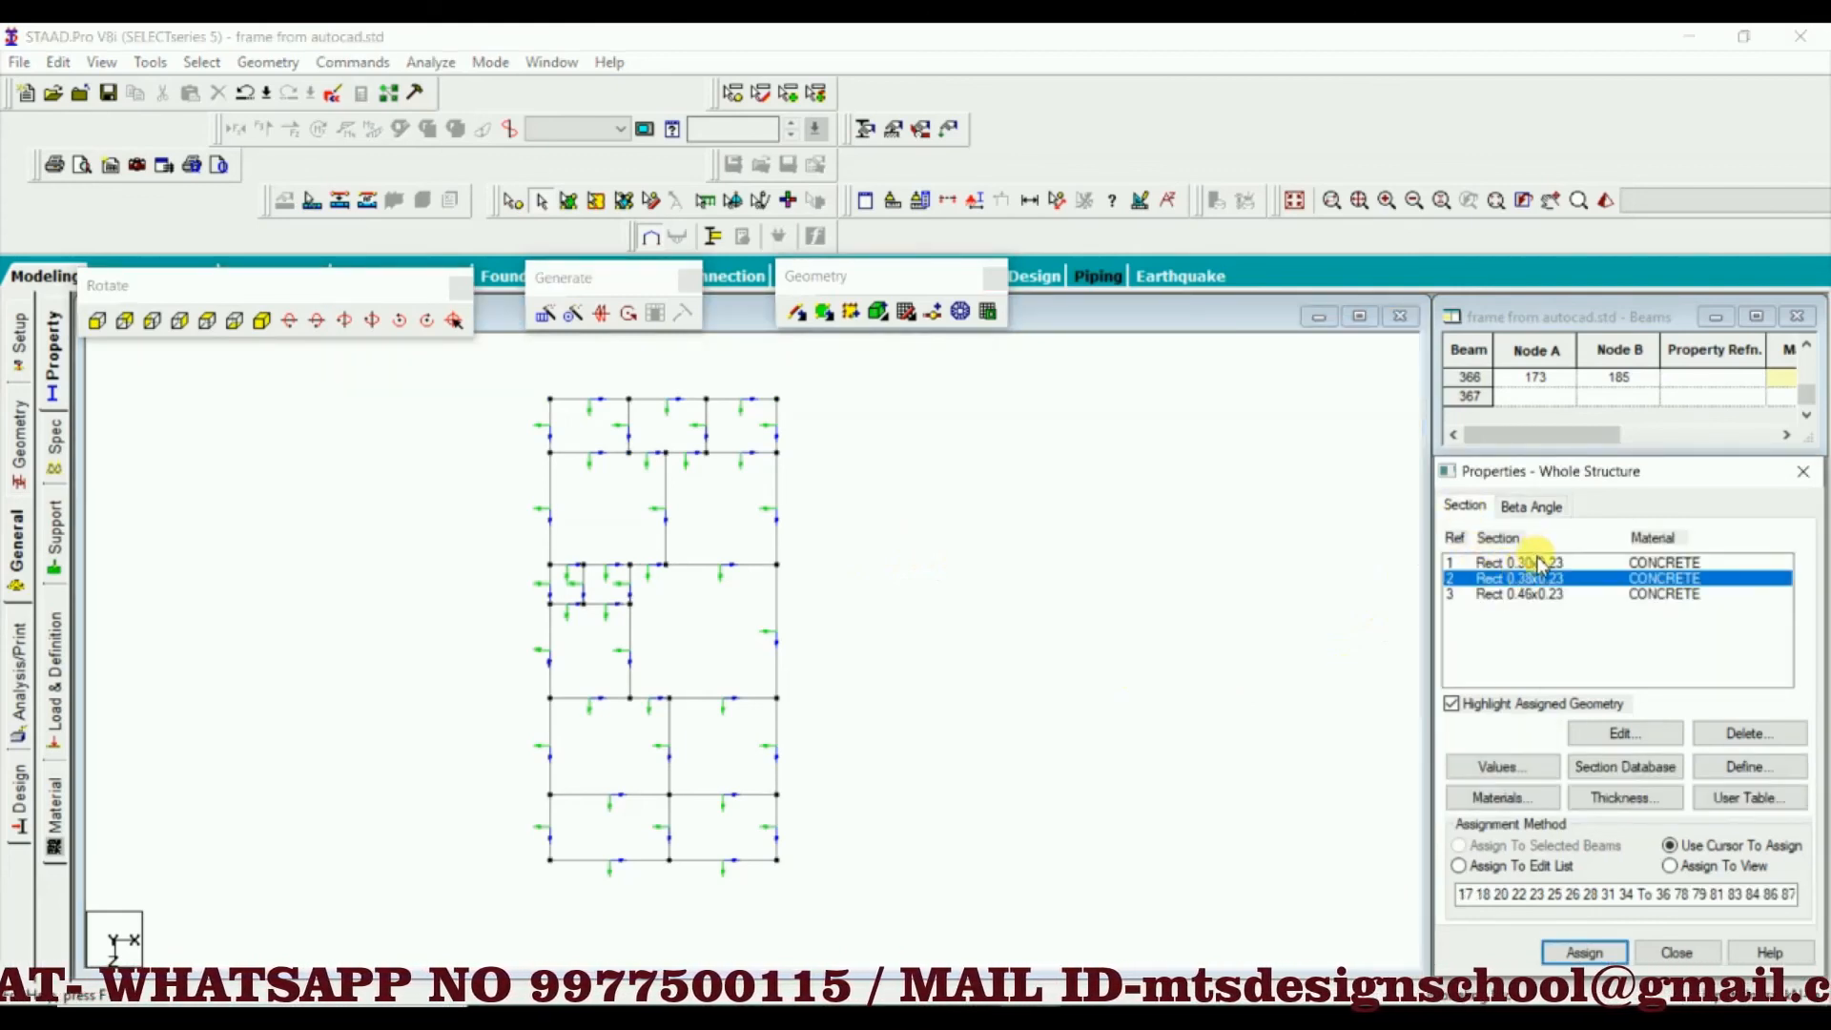
click(1537, 559)
click(1524, 575)
click(1522, 569)
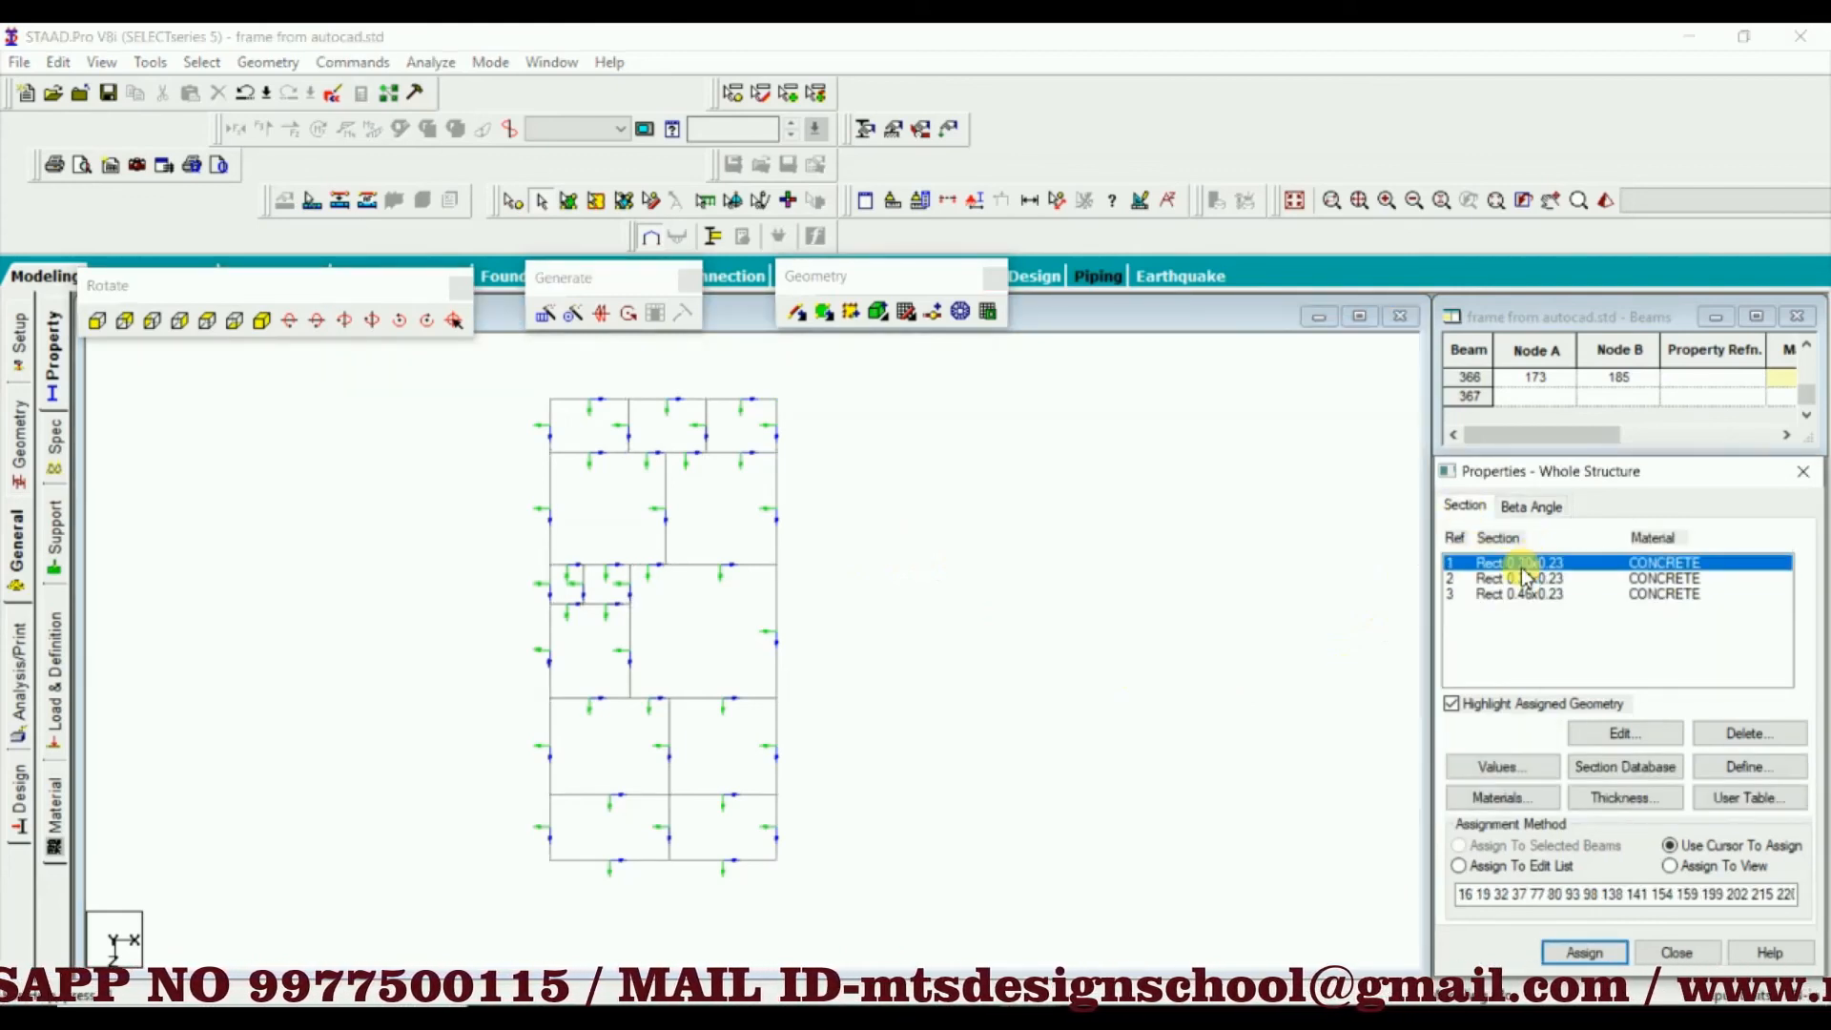
click(1737, 768)
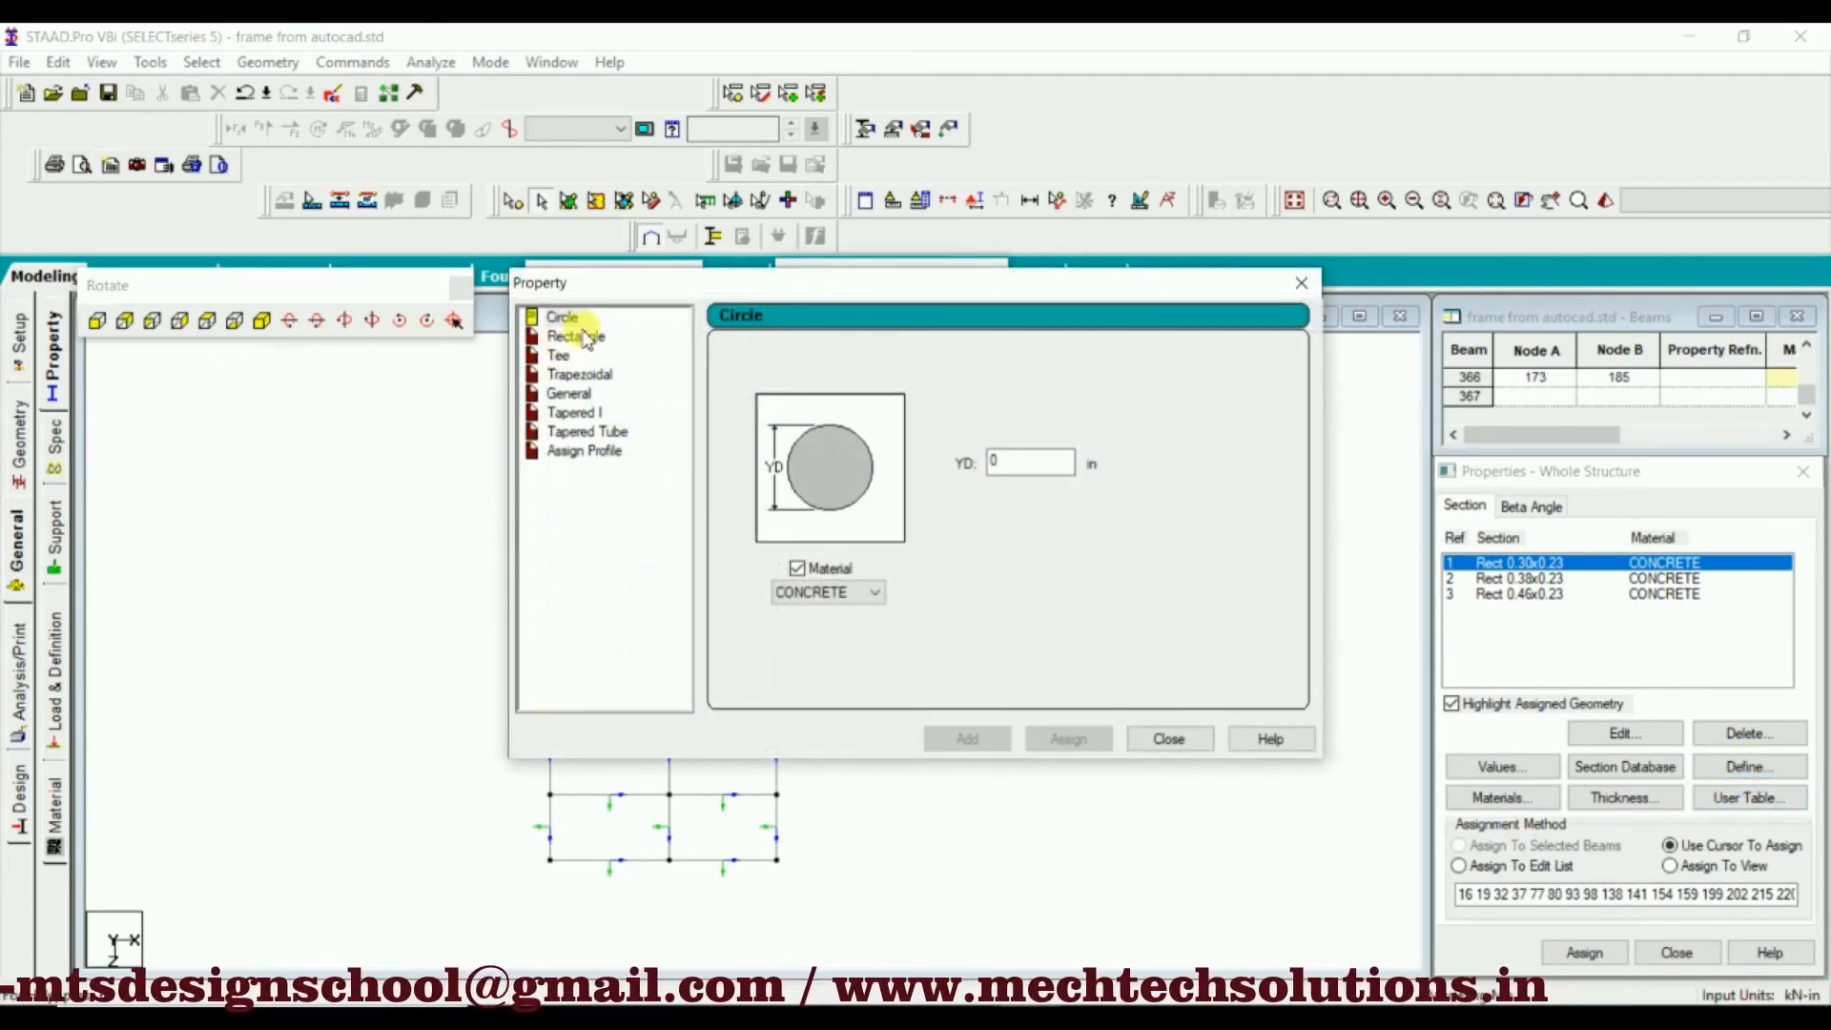
click(579, 337)
click(1018, 456)
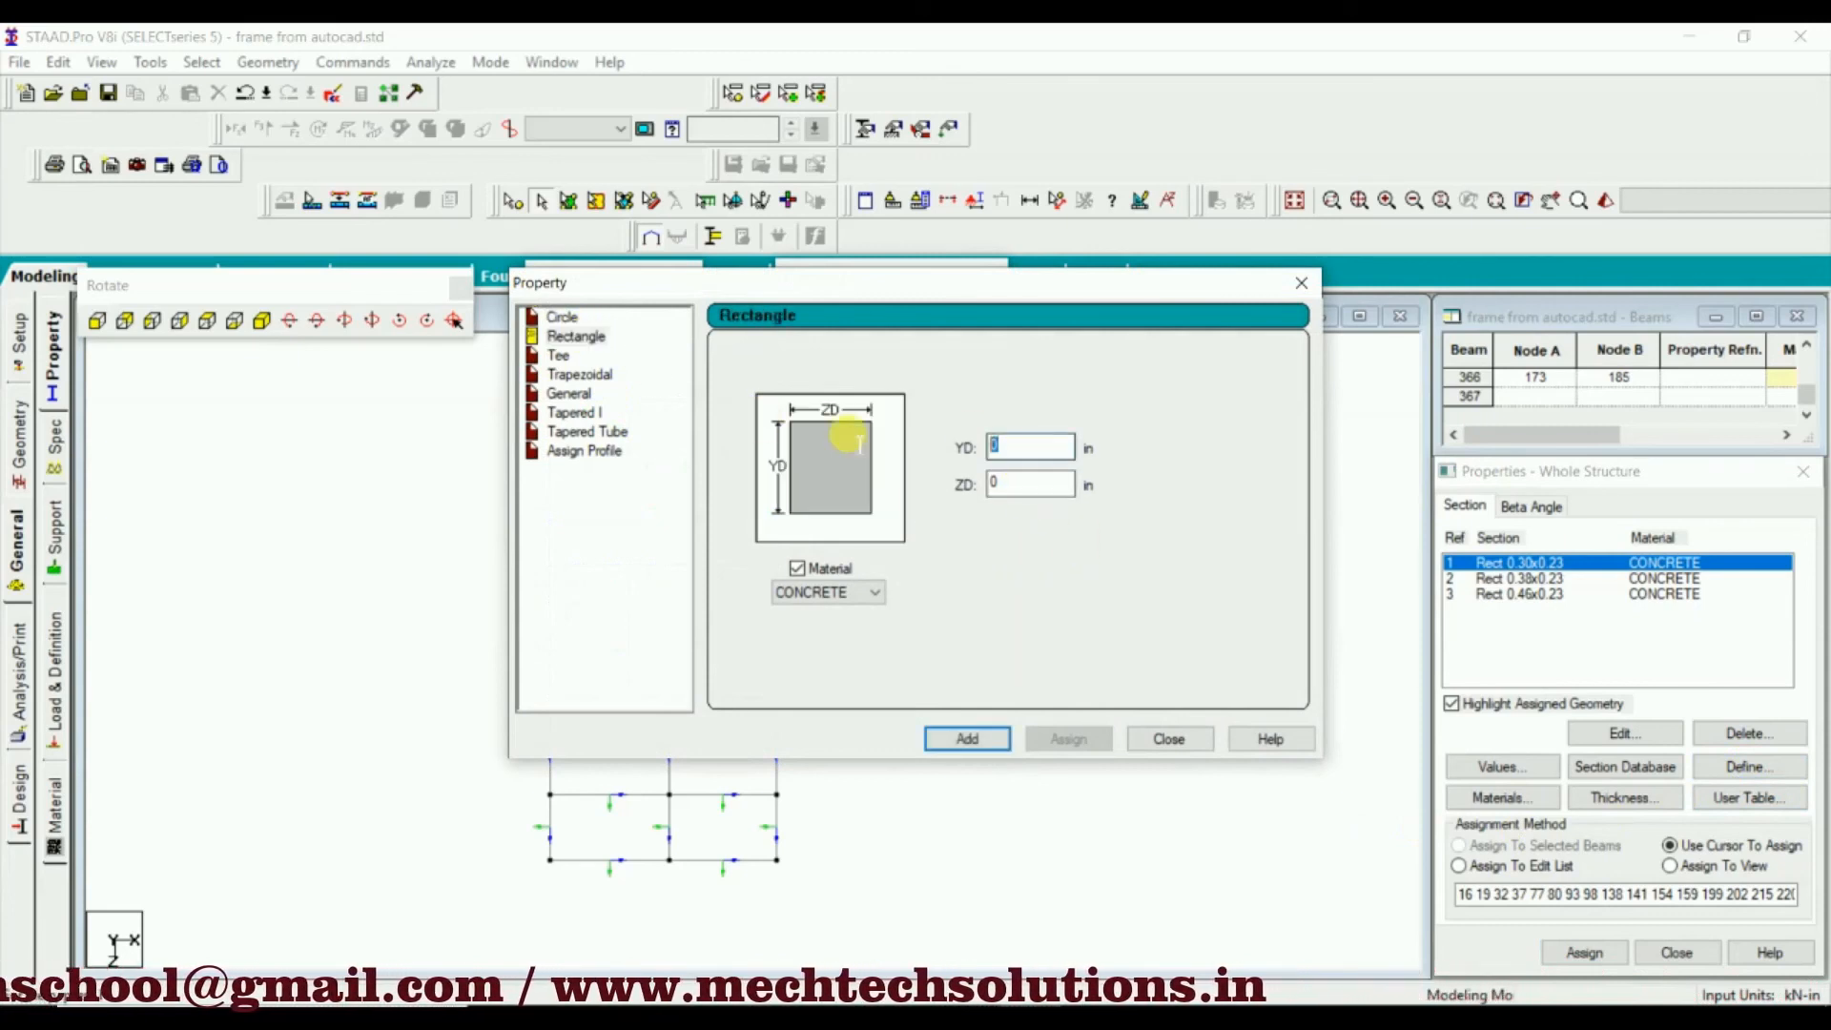
text(5)
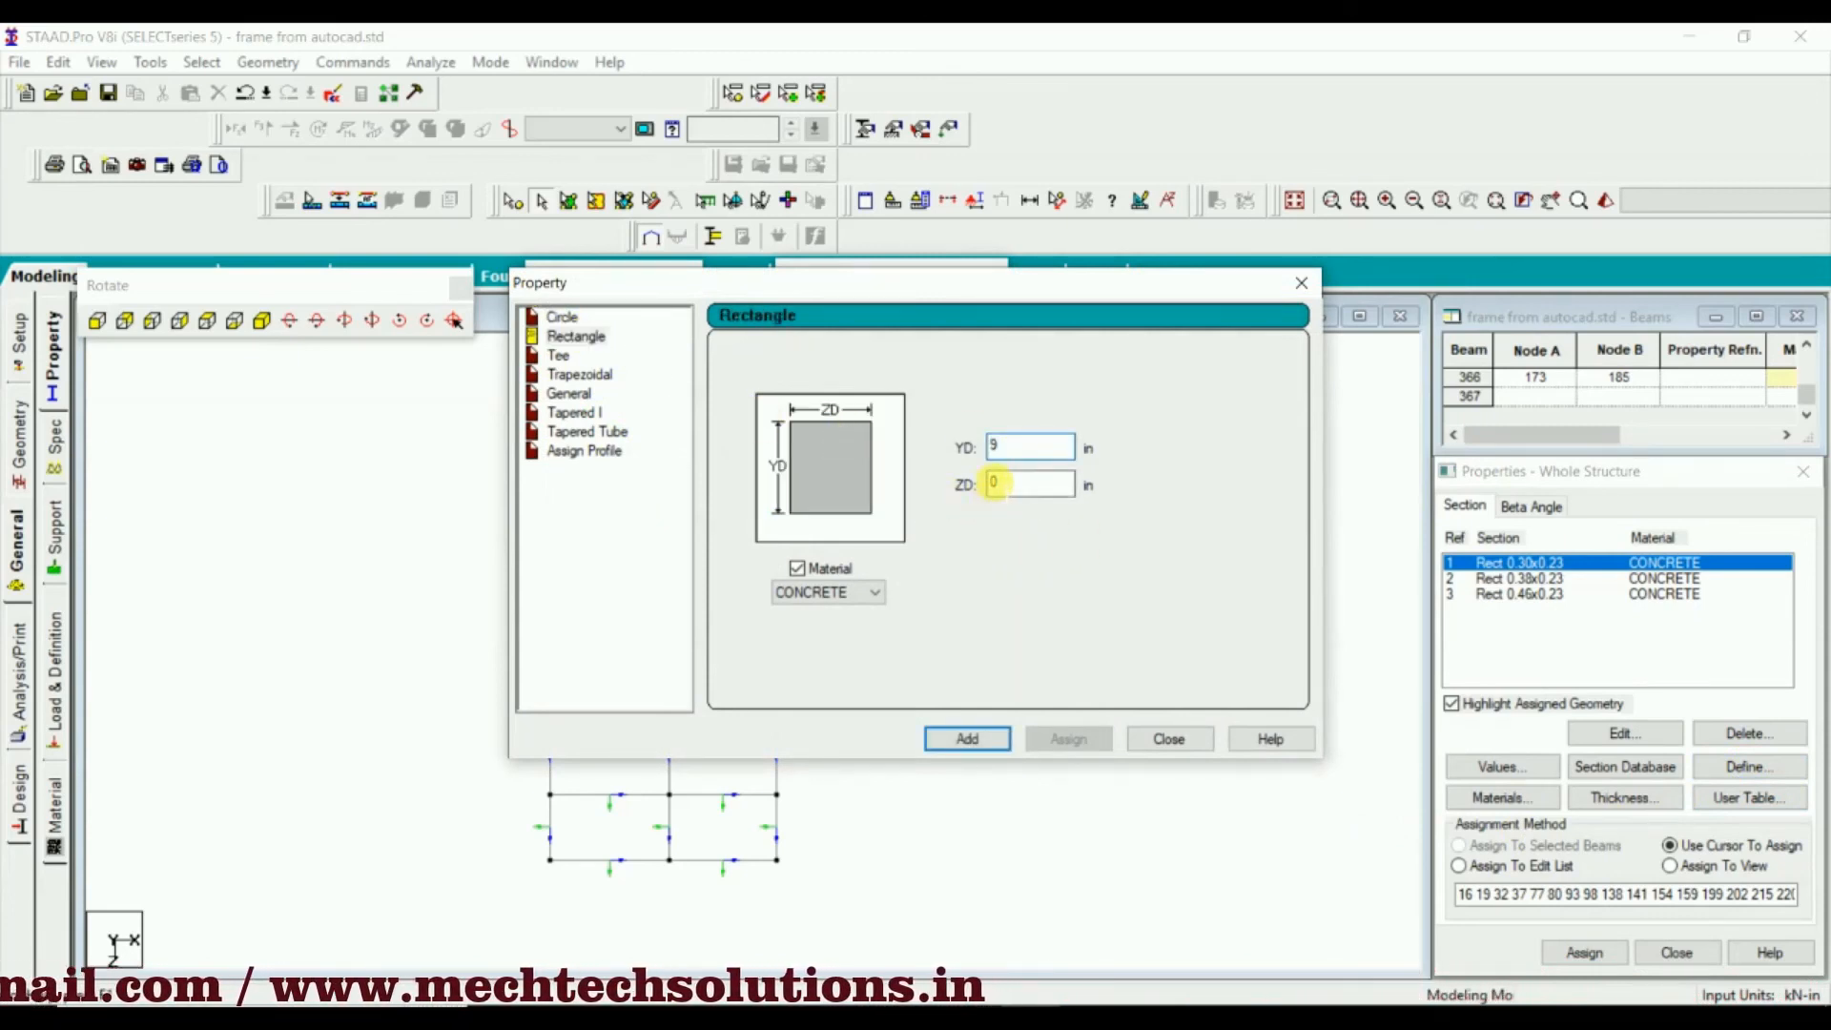
key(Tab)
text(9)
click(969, 739)
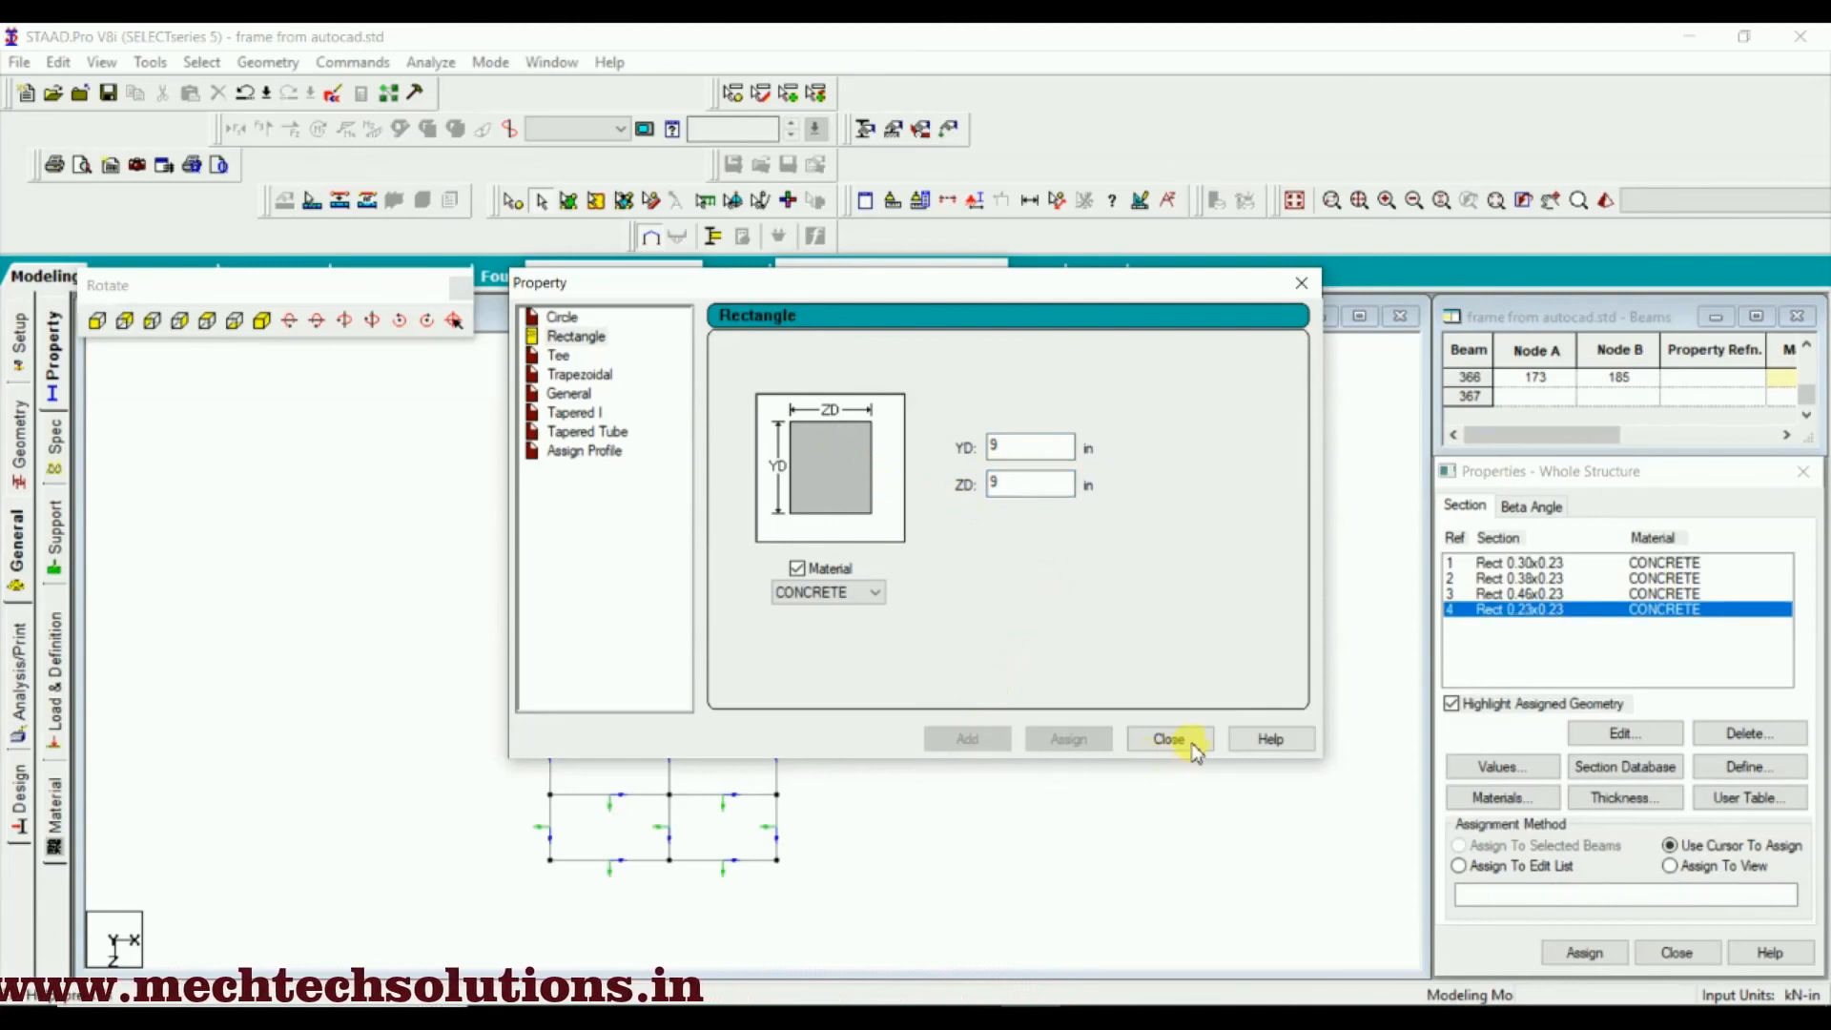
click(1171, 739)
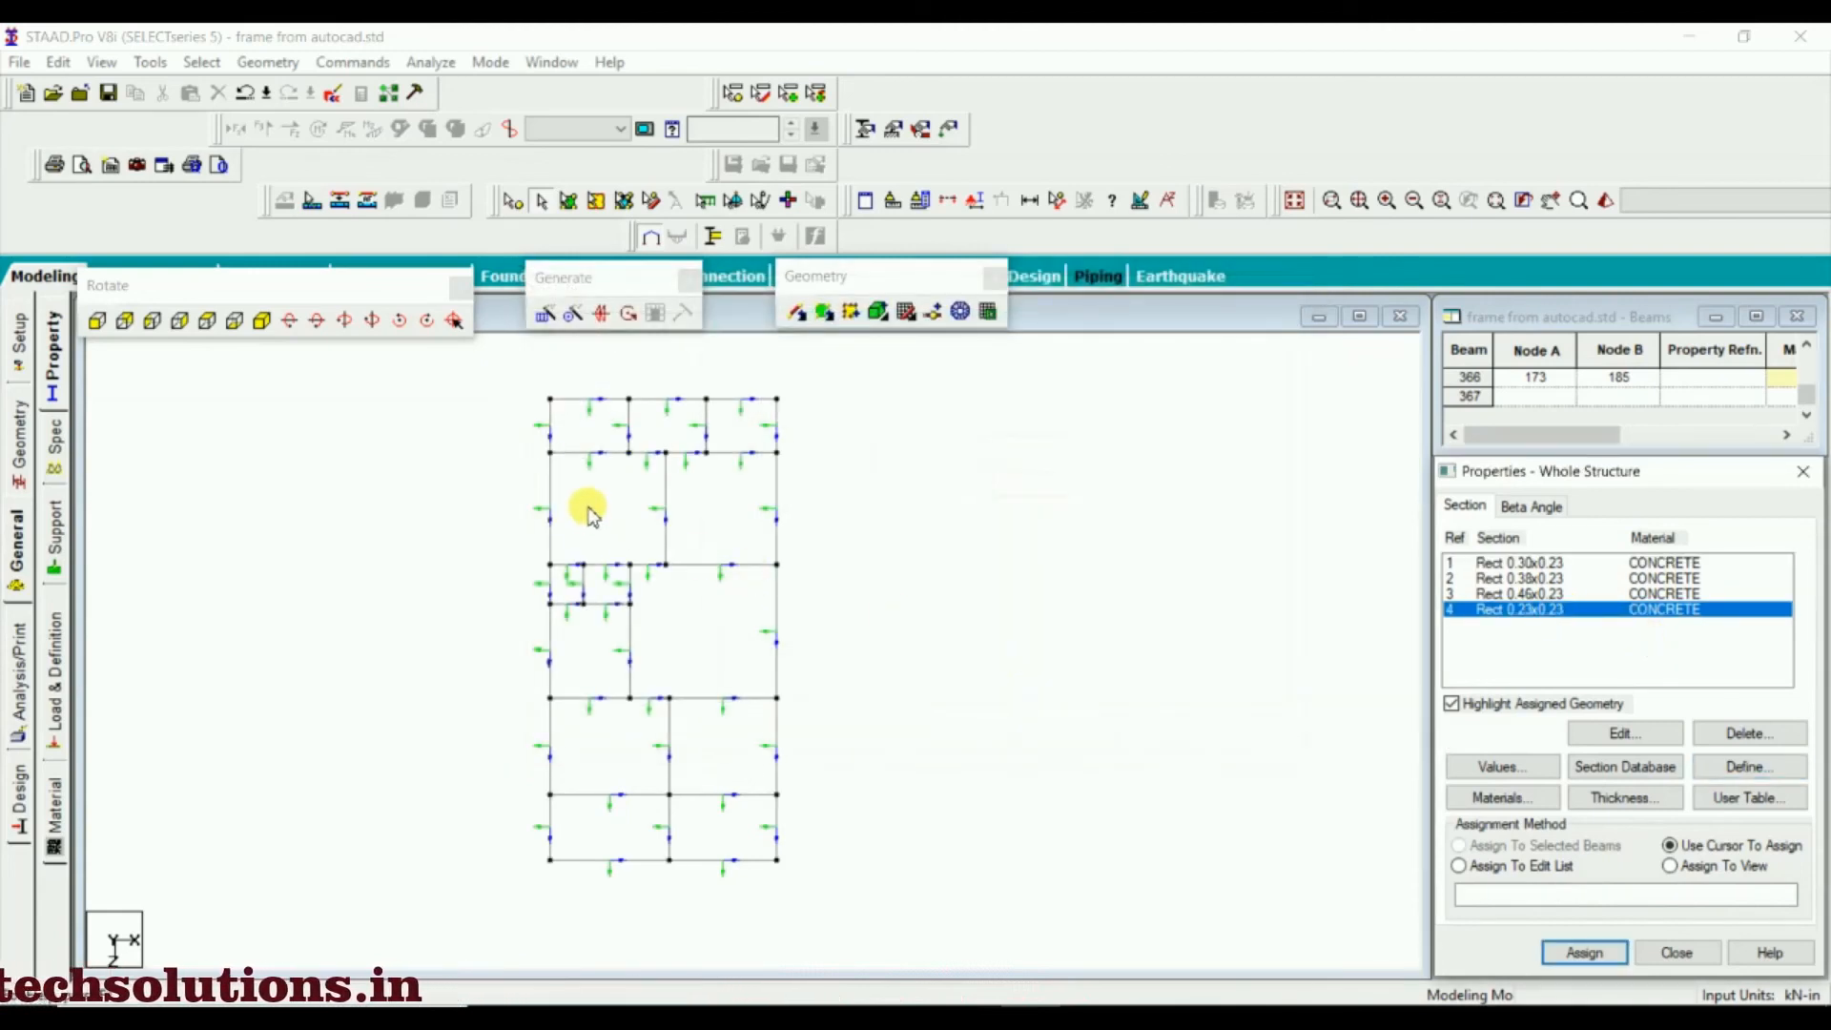
Assign Rect 0.23x0.23 to the two short inner beams in each of the upper and small middle bays, and make Rect 0.30x0.23 active
click(629, 434)
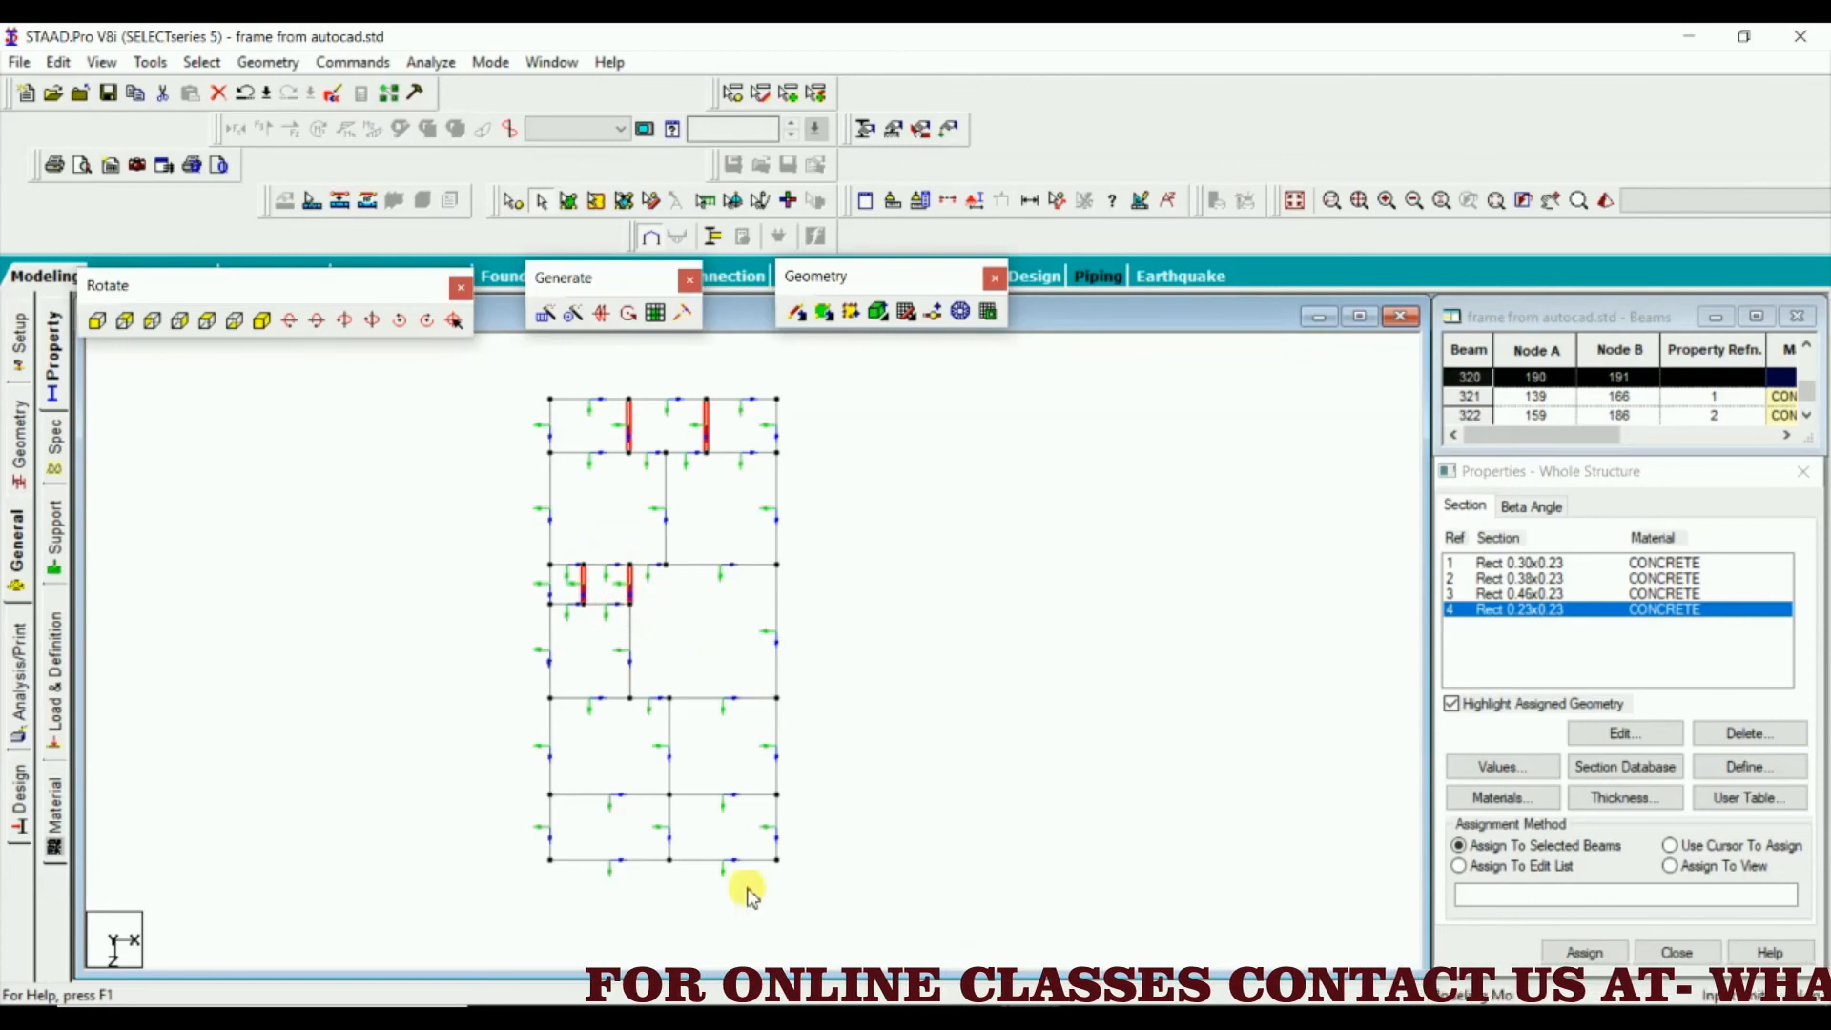
click(1585, 952)
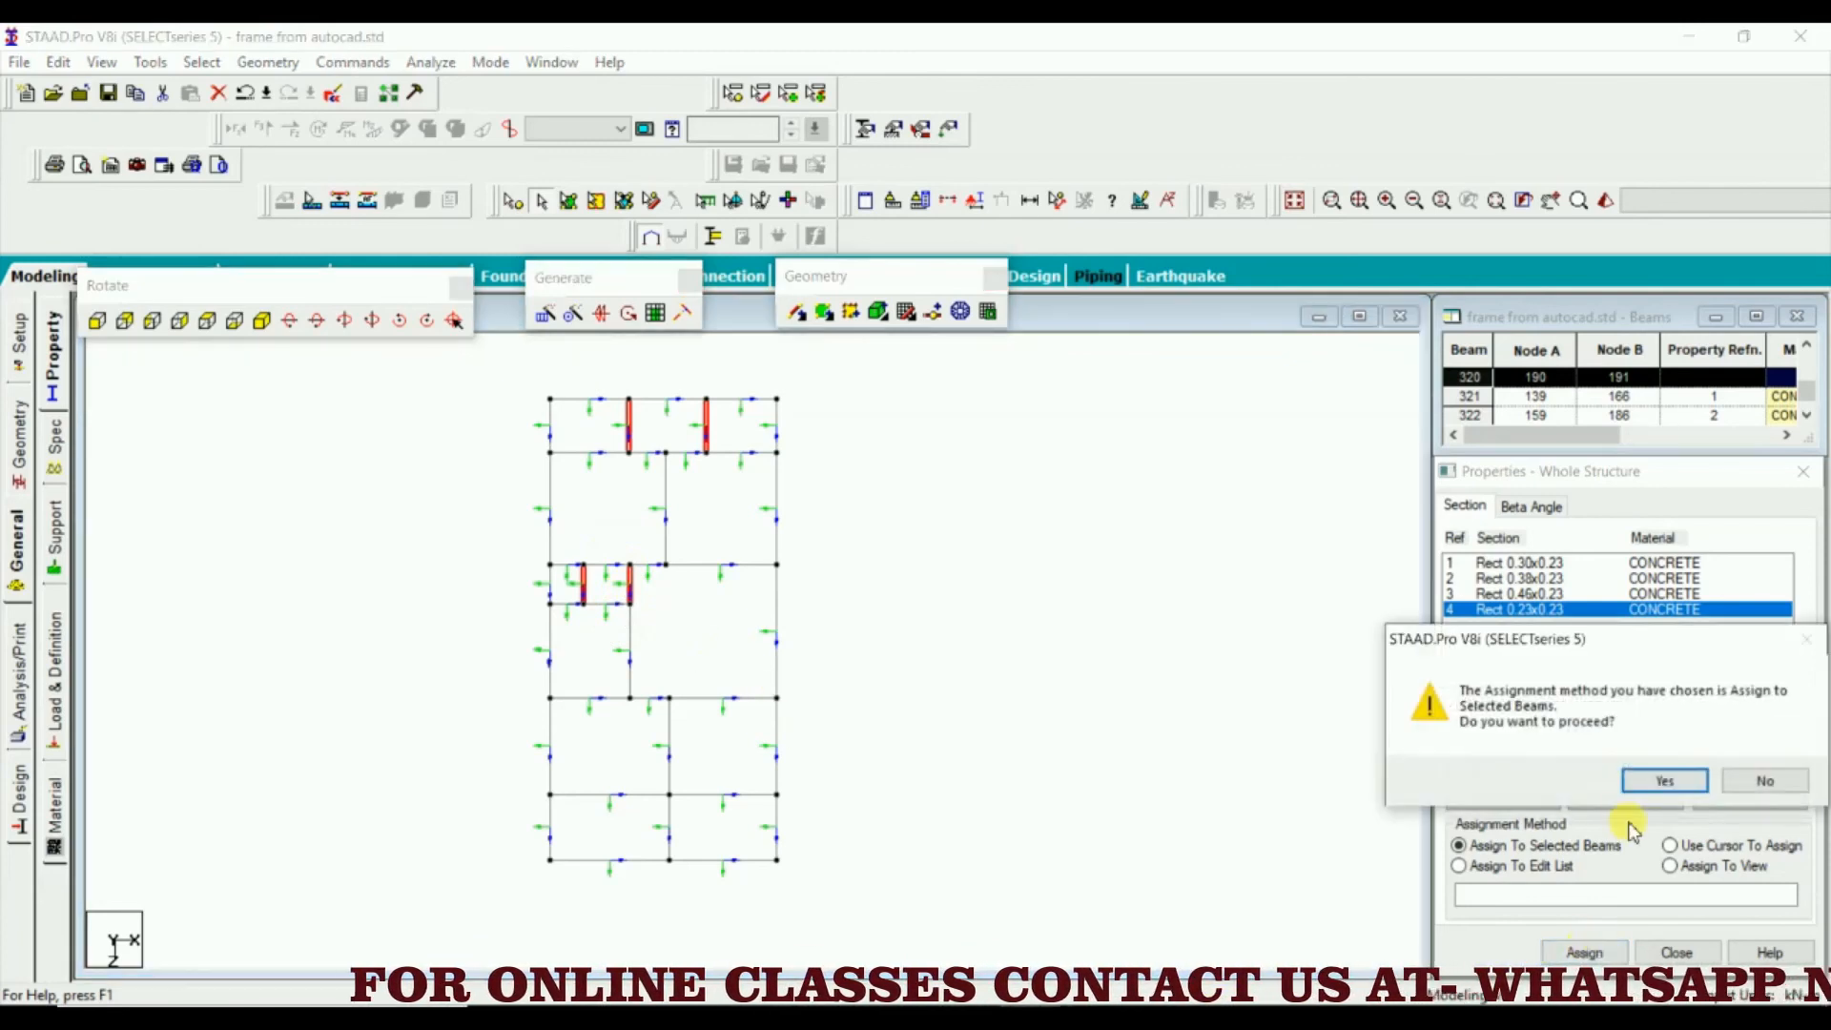
click(1650, 791)
click(999, 595)
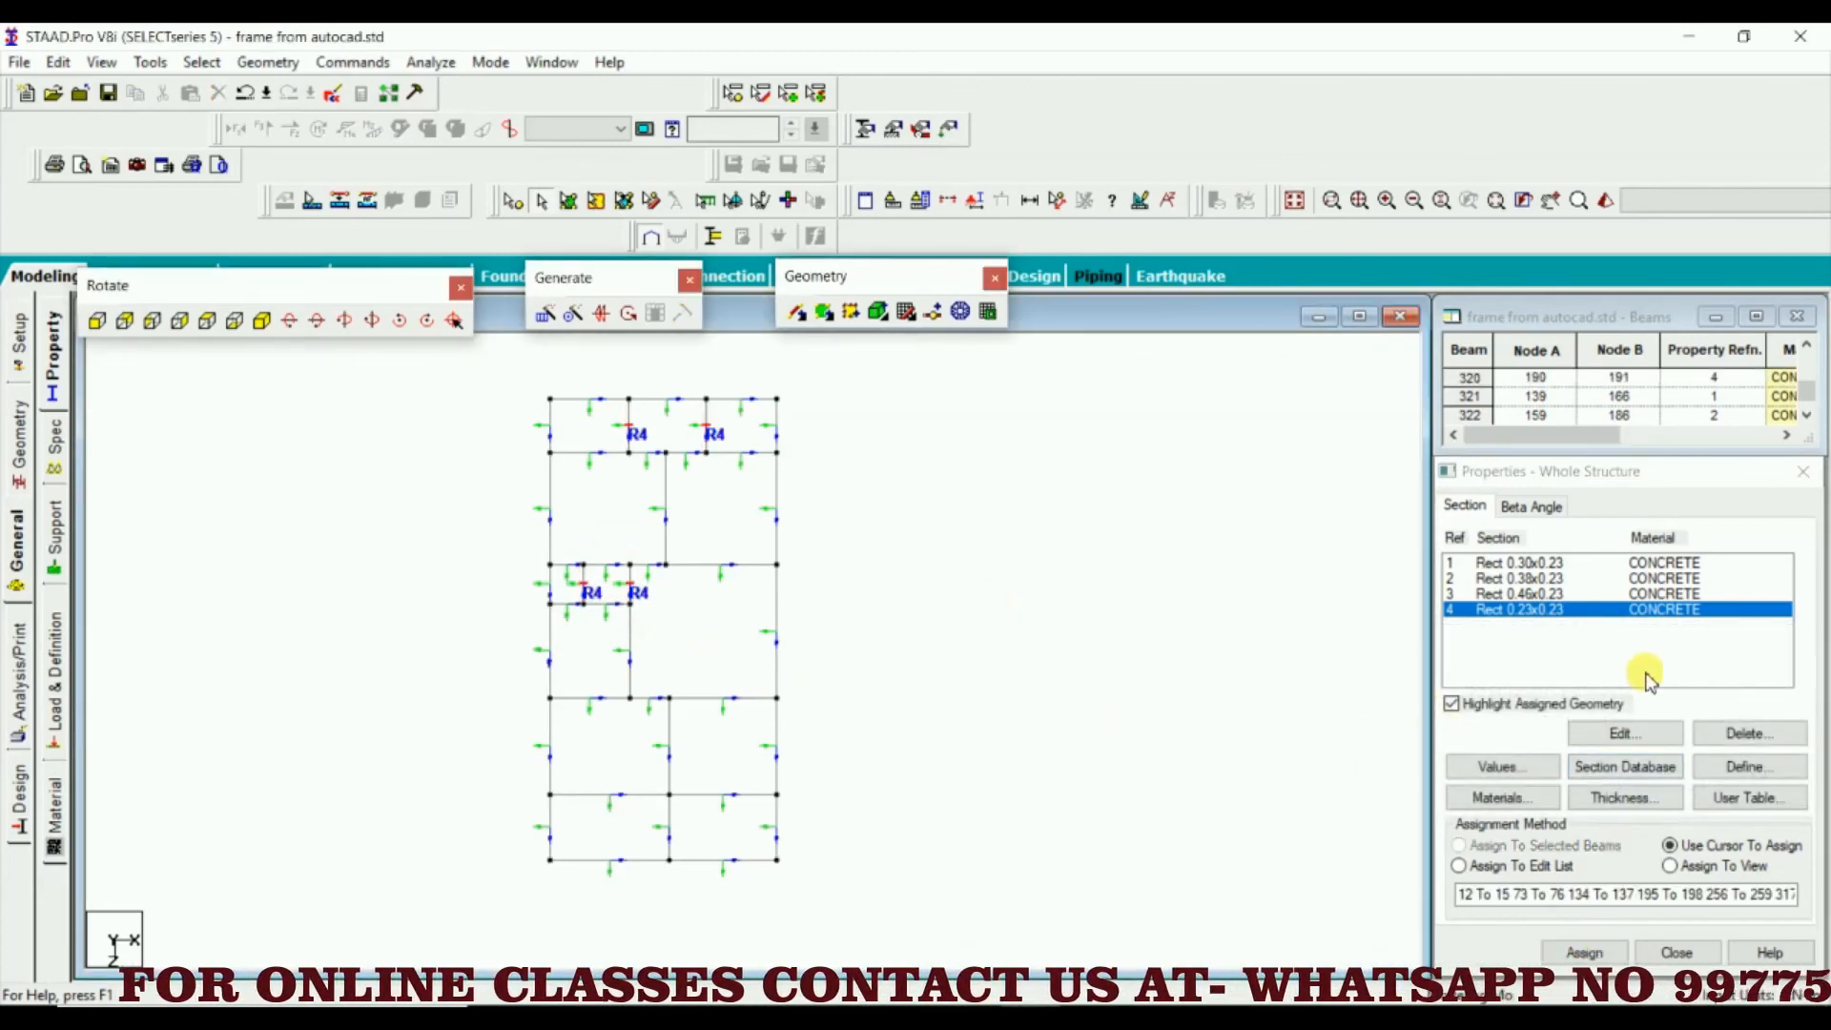
click(1550, 566)
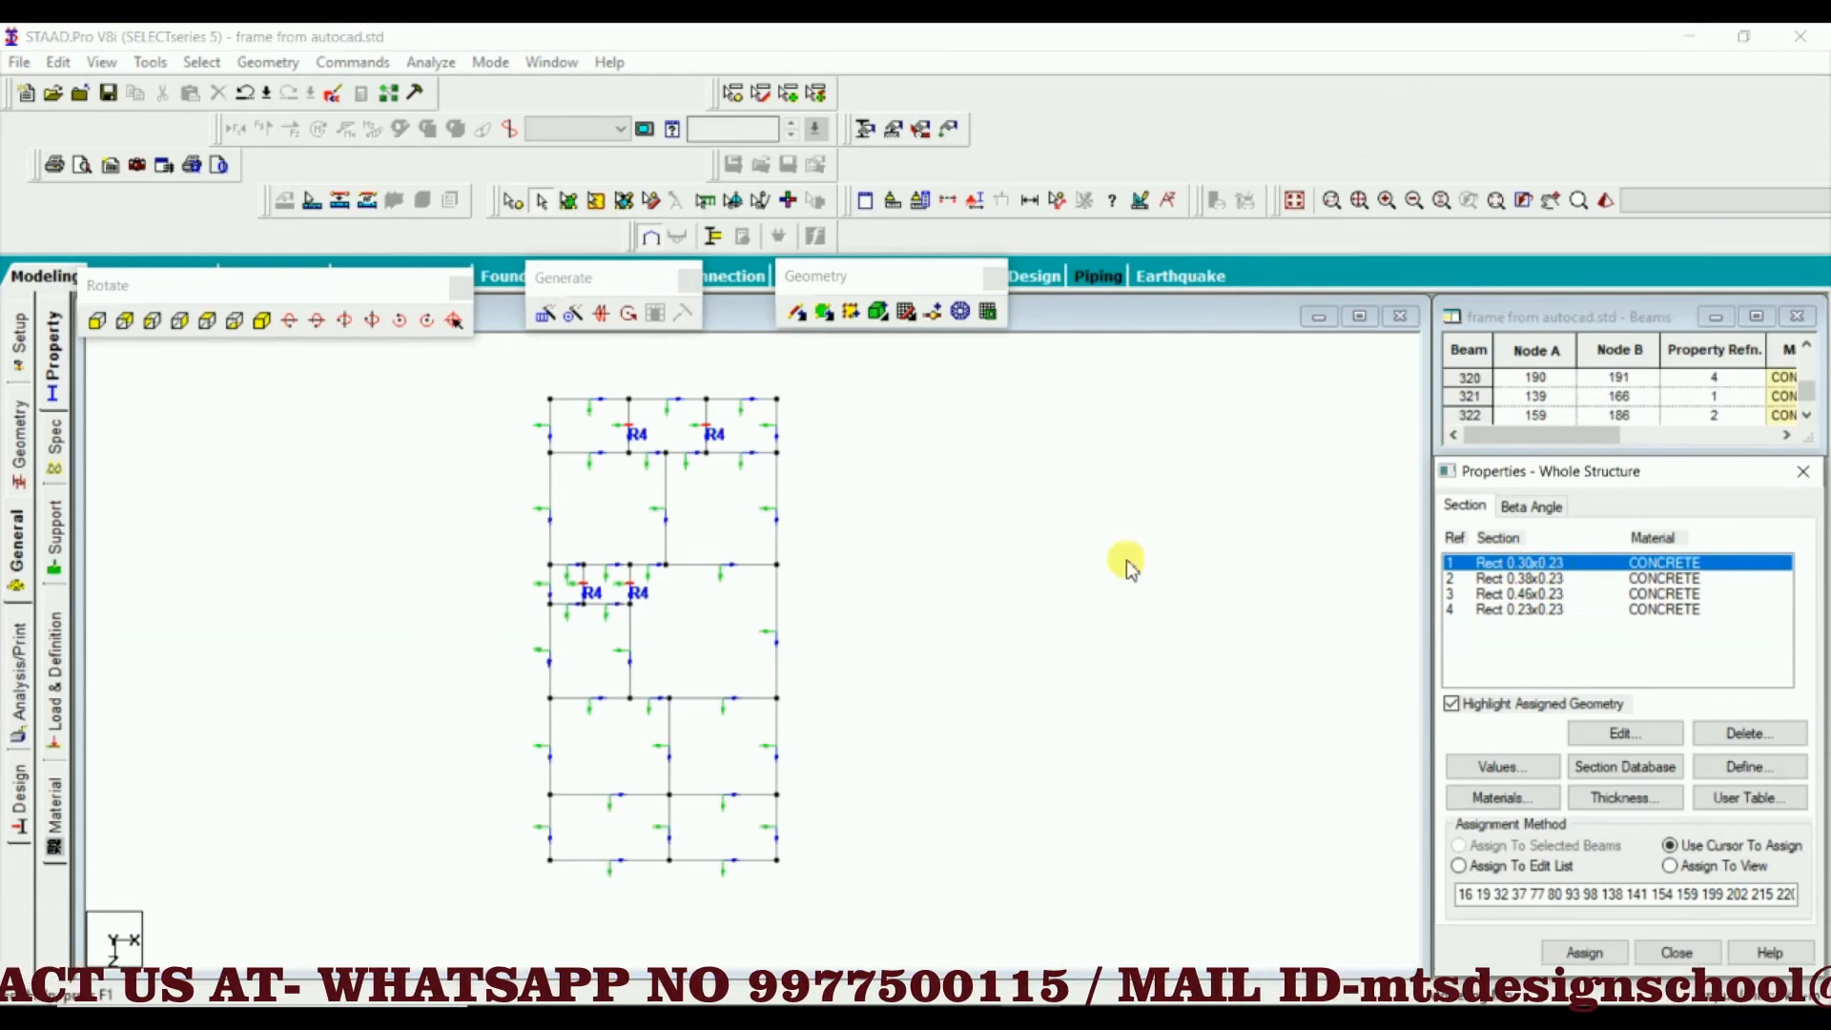
click(749, 404)
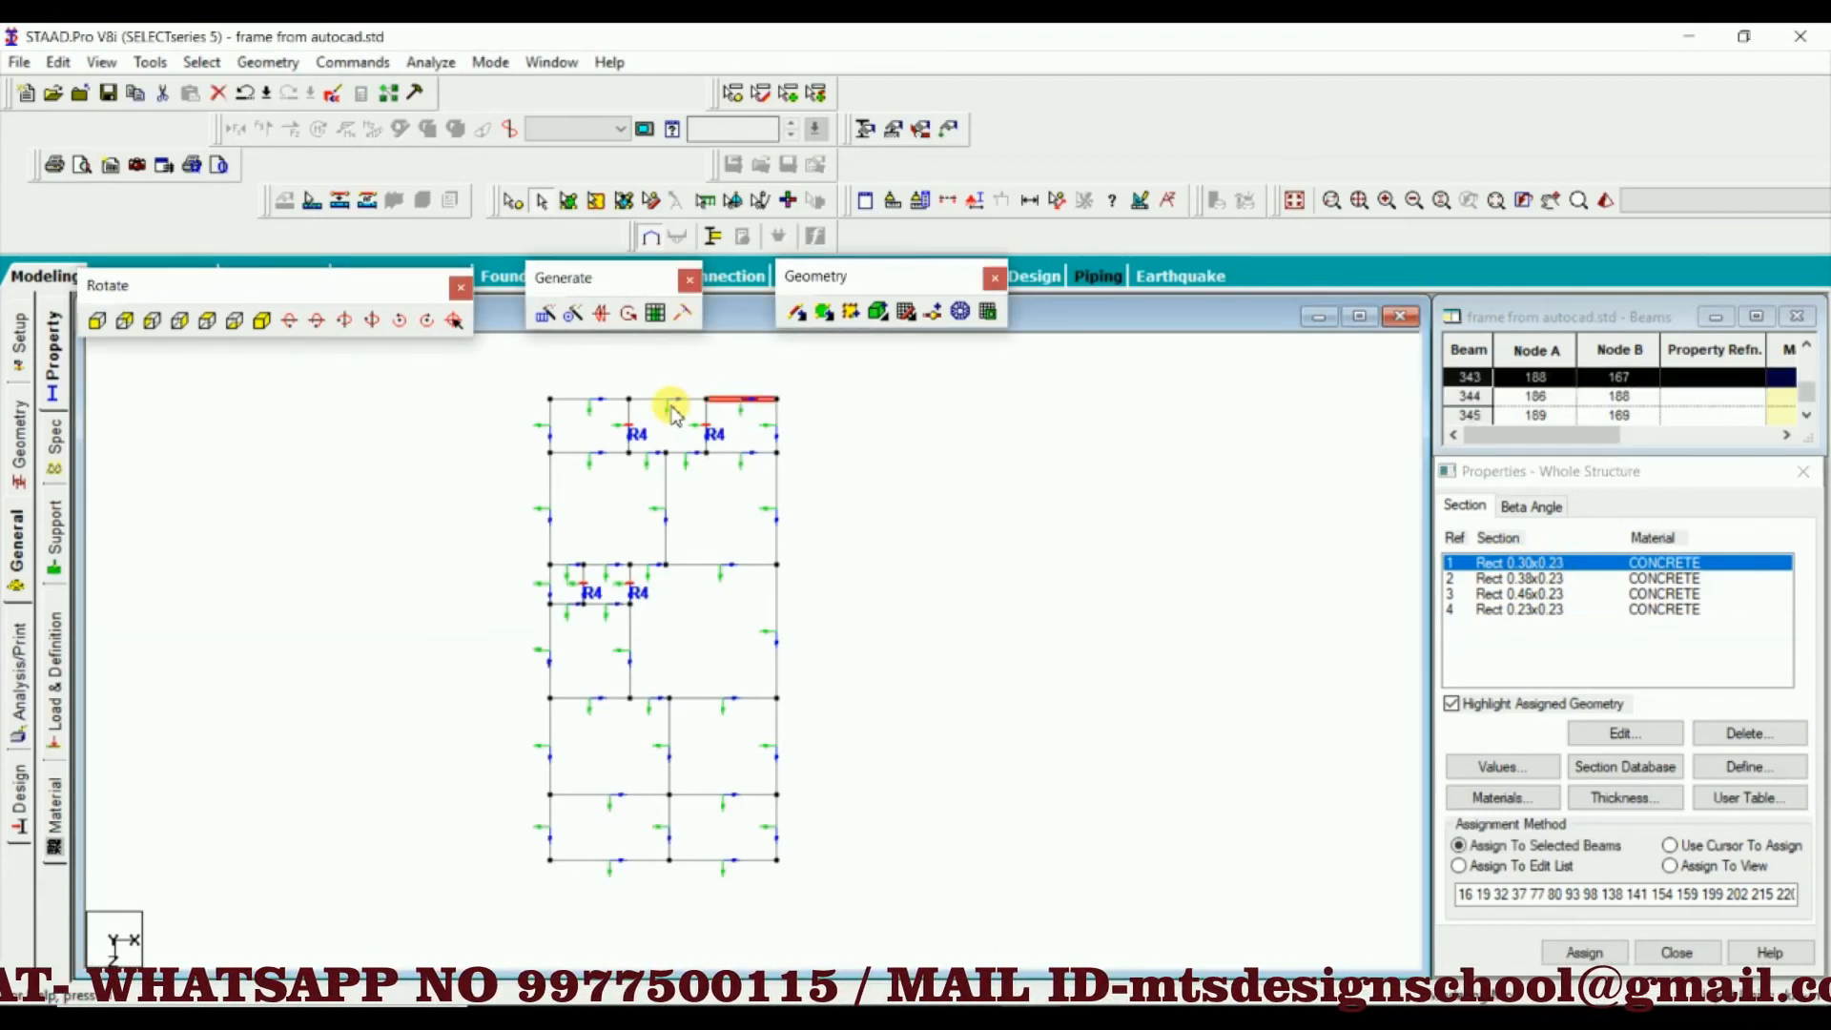
ctrl+click(671, 401)
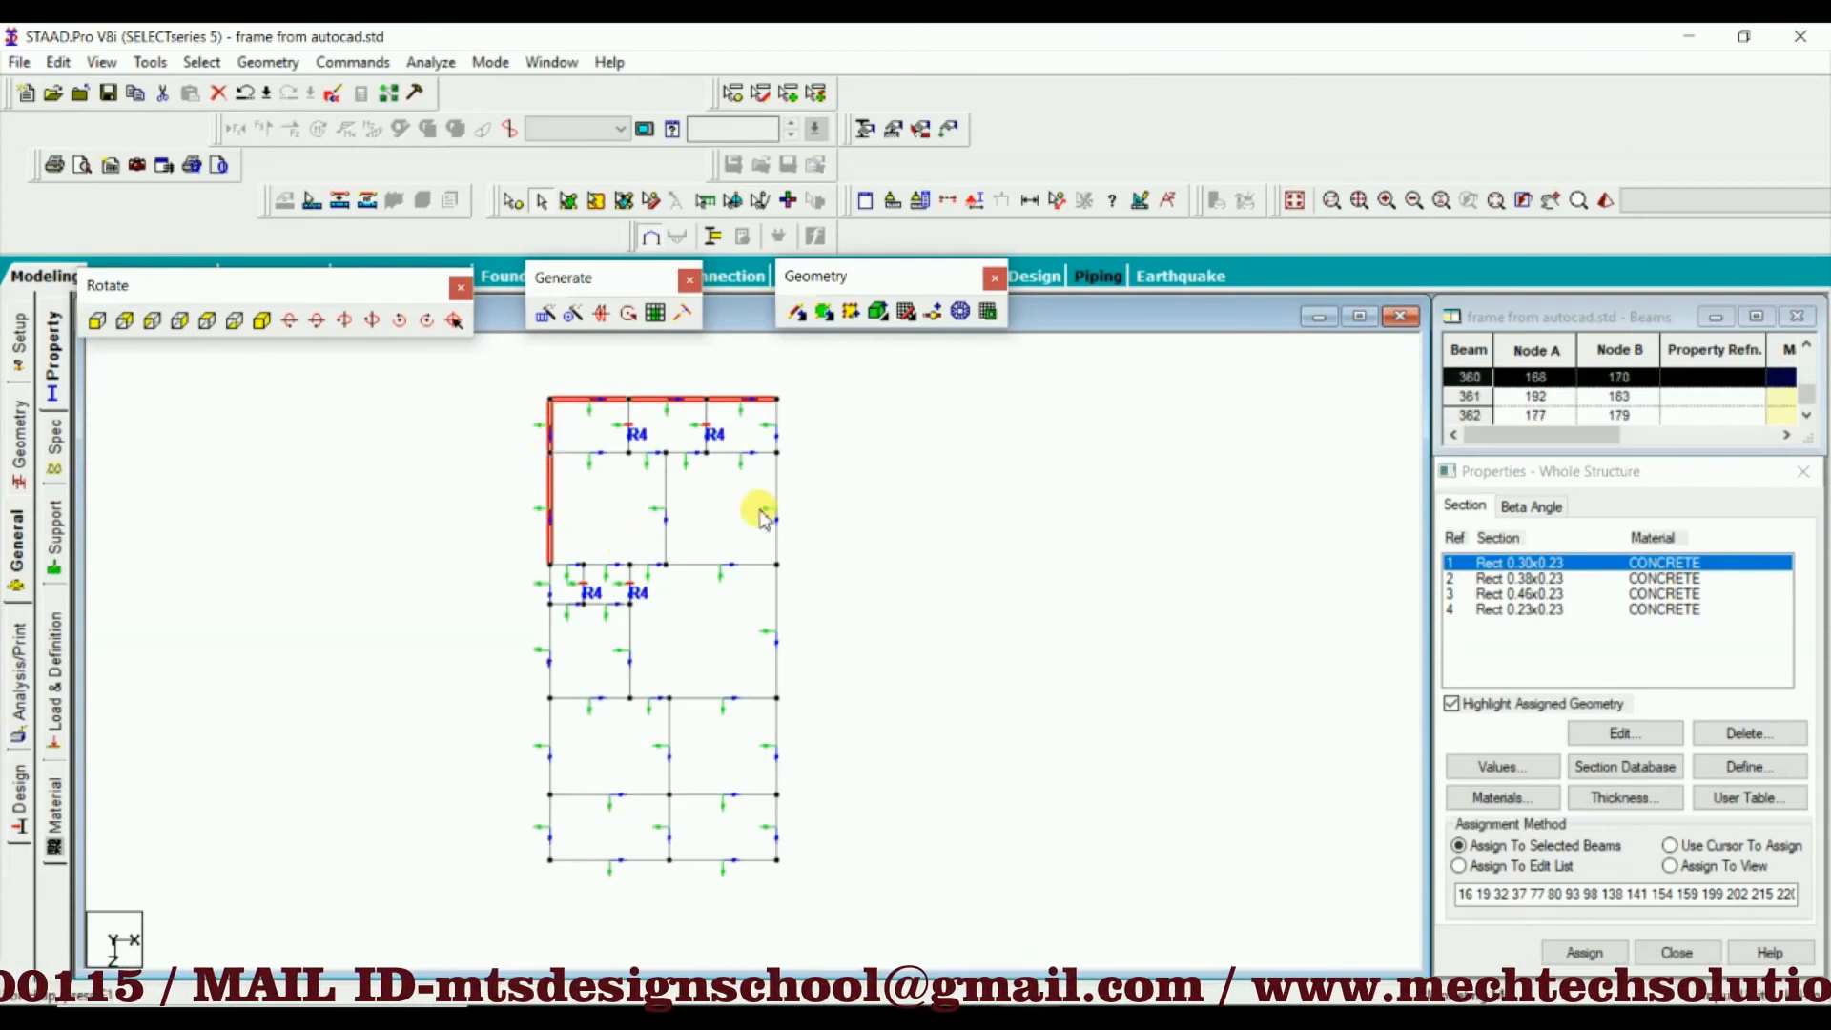
click(742, 539)
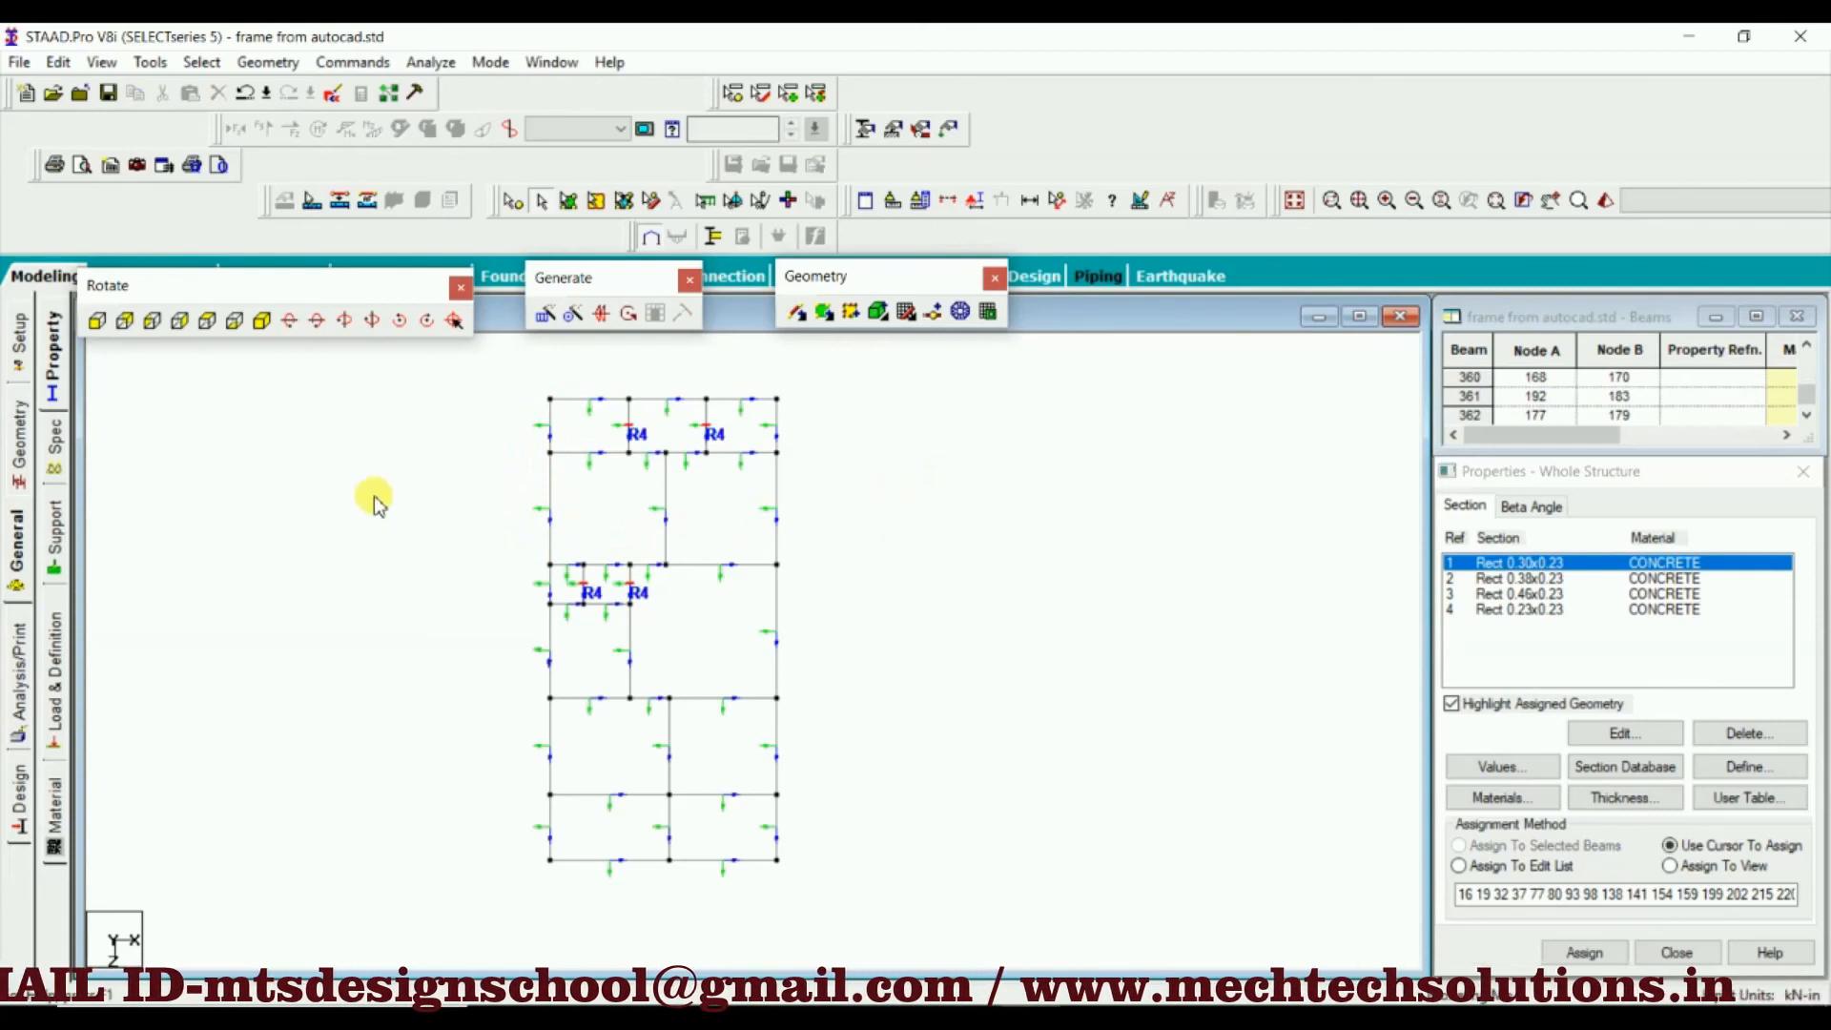
In the isometric view, select all beams with a missing property and assign the Rect 0.30x0.23 section to them
click(261, 320)
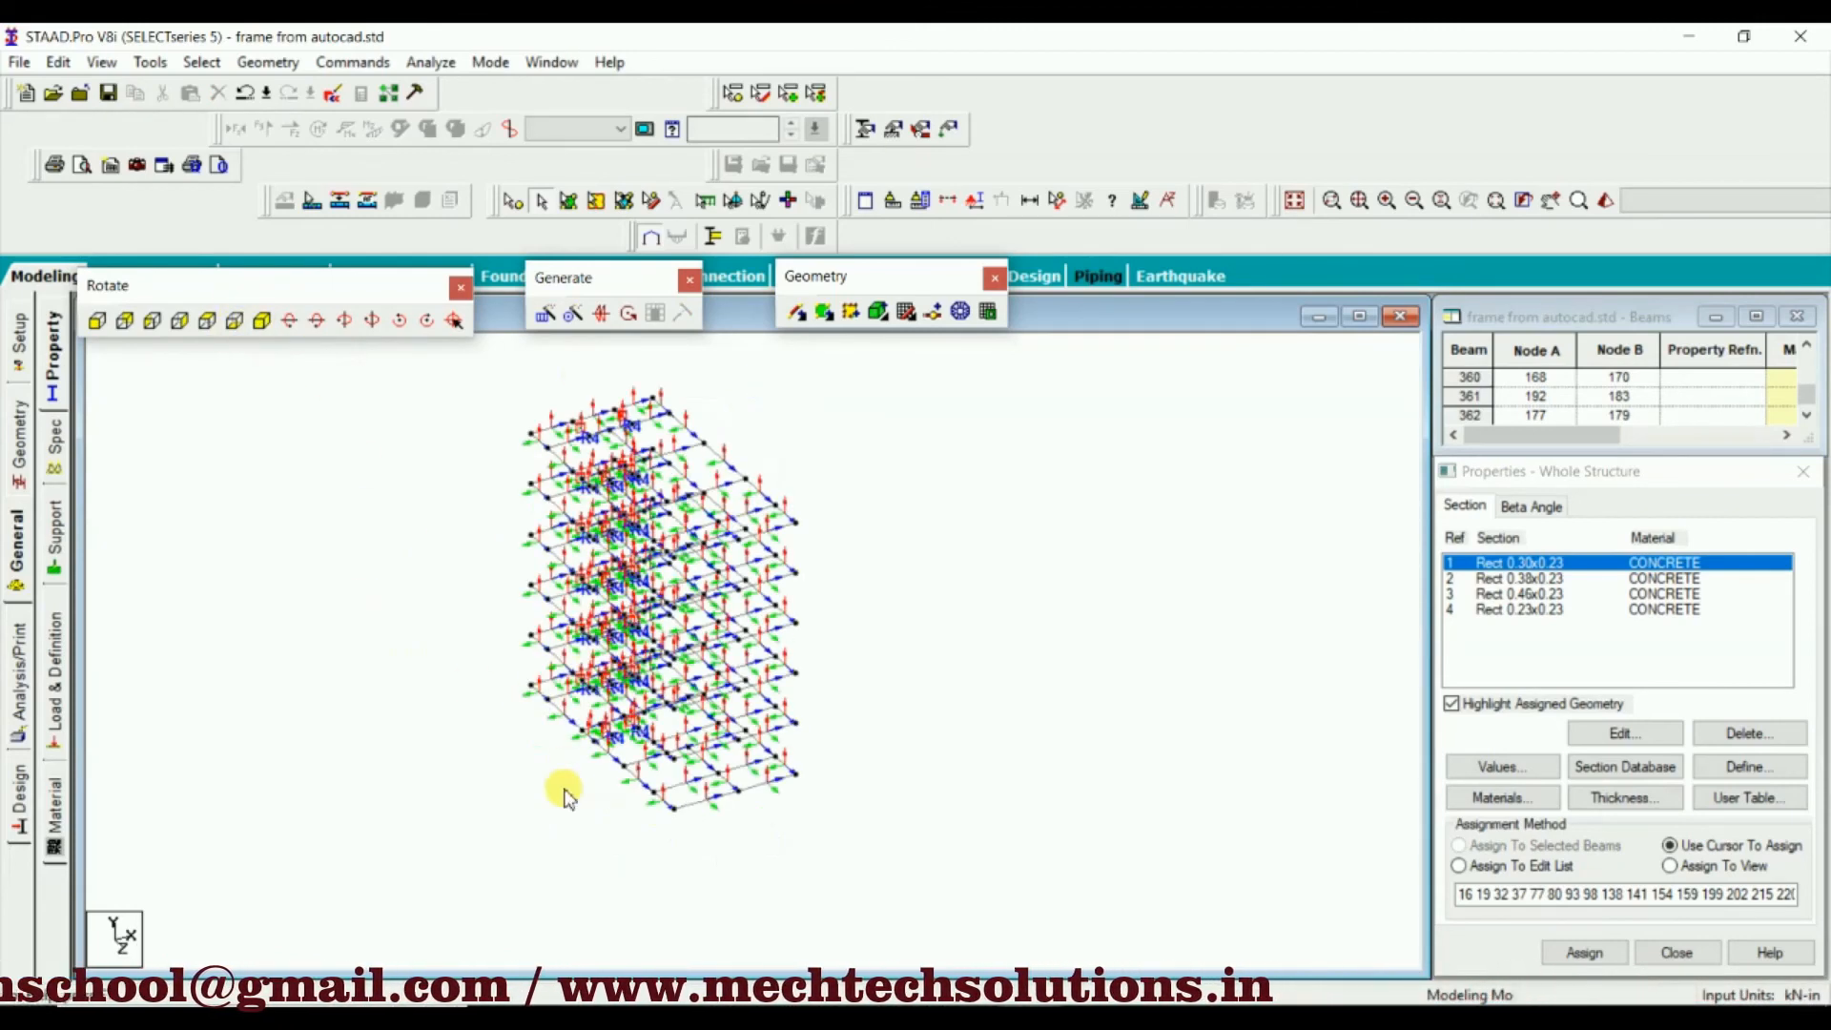
click(202, 63)
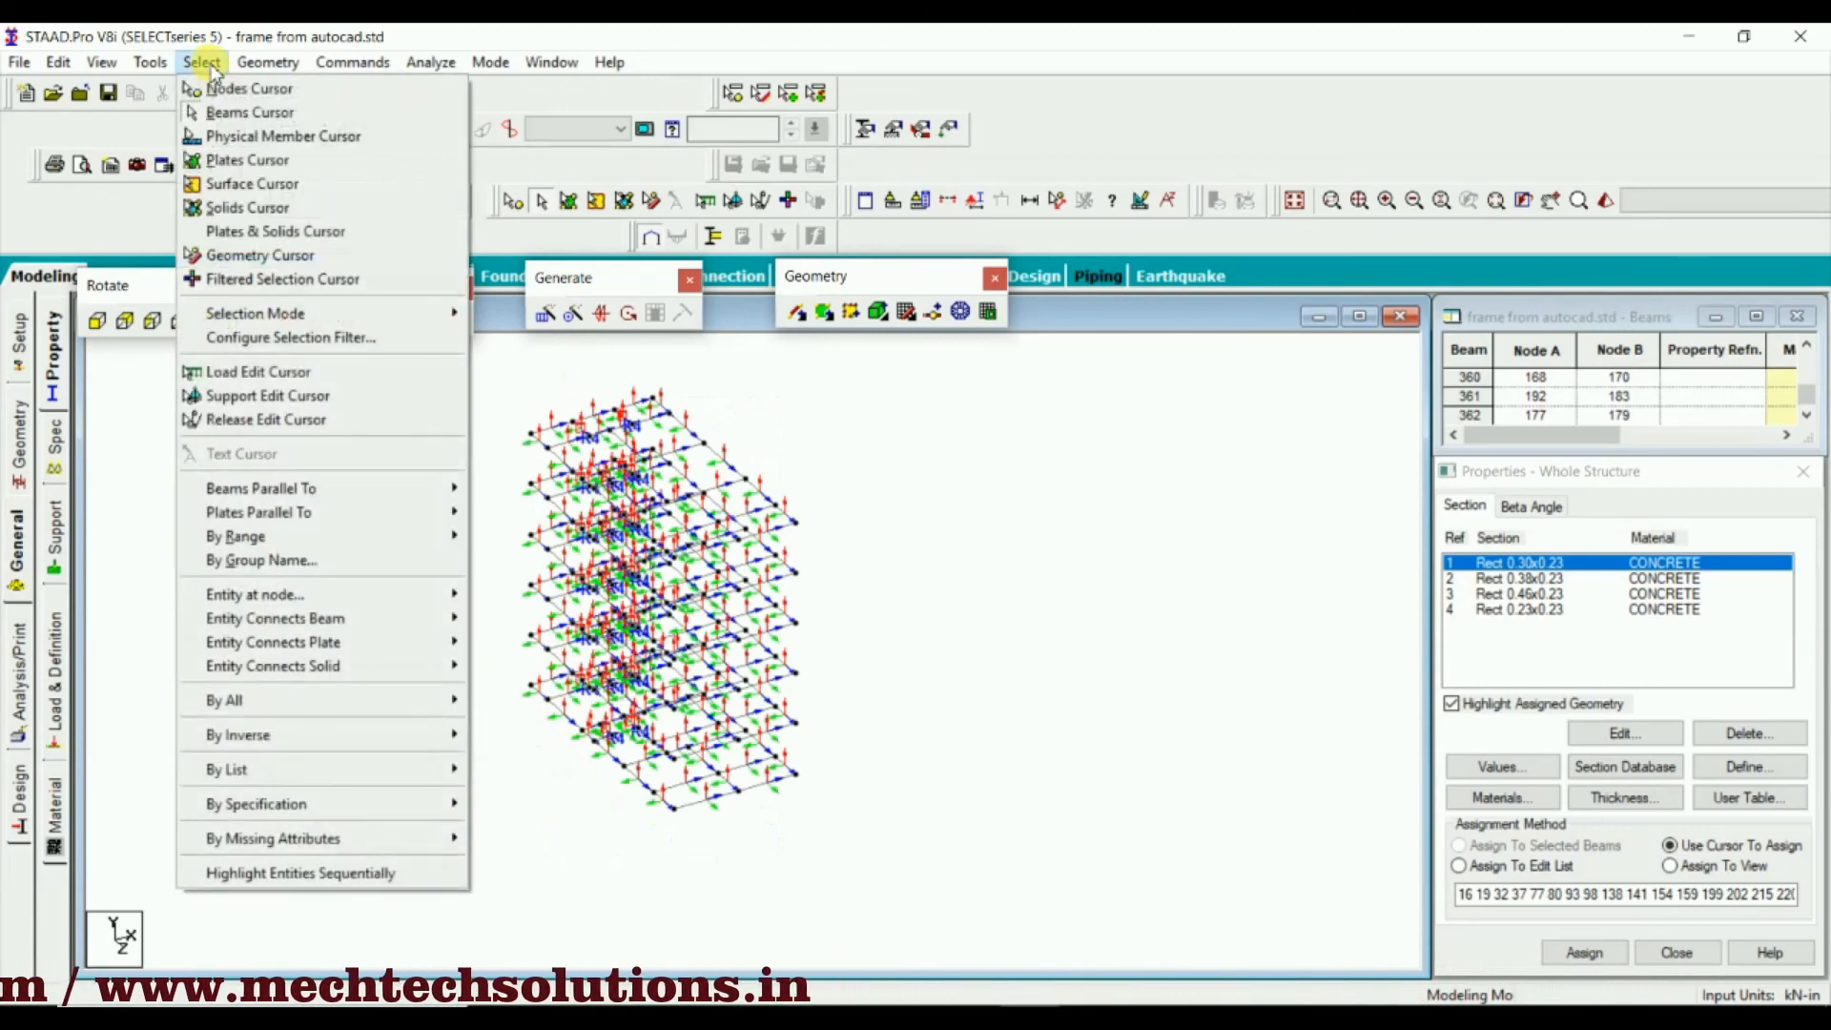
mouse_move(308, 847)
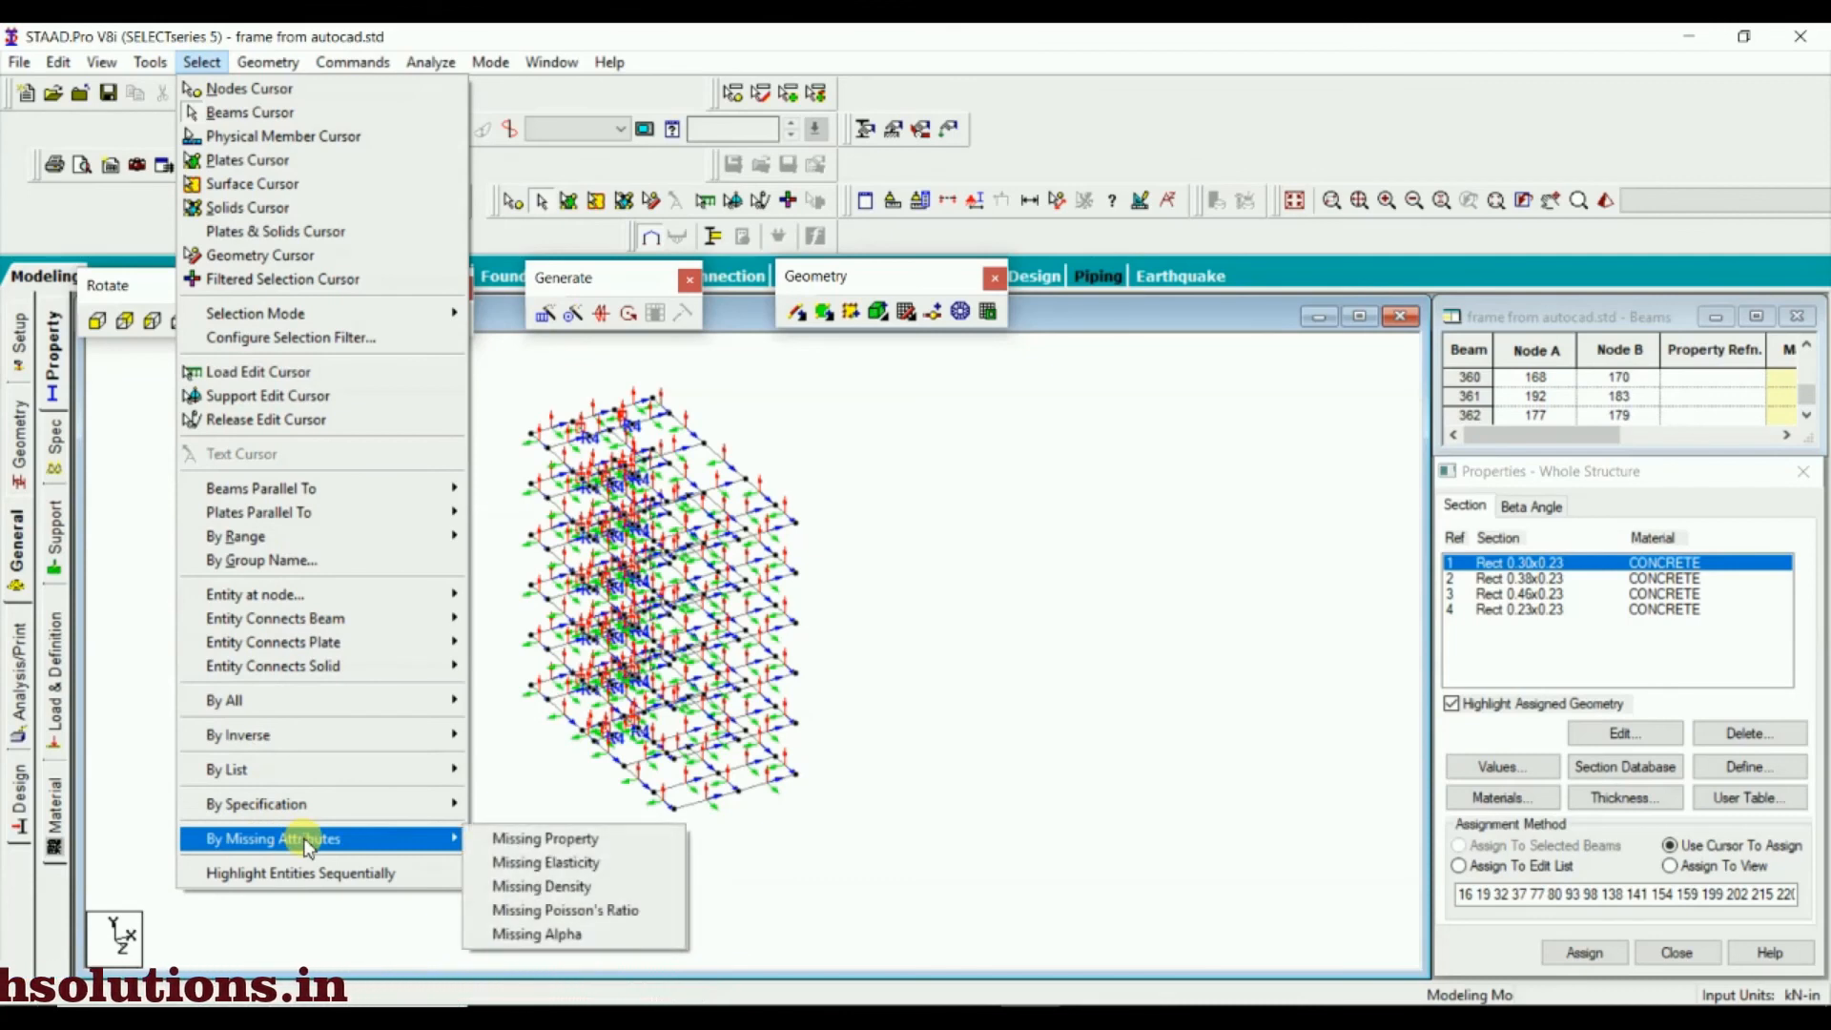
click(551, 843)
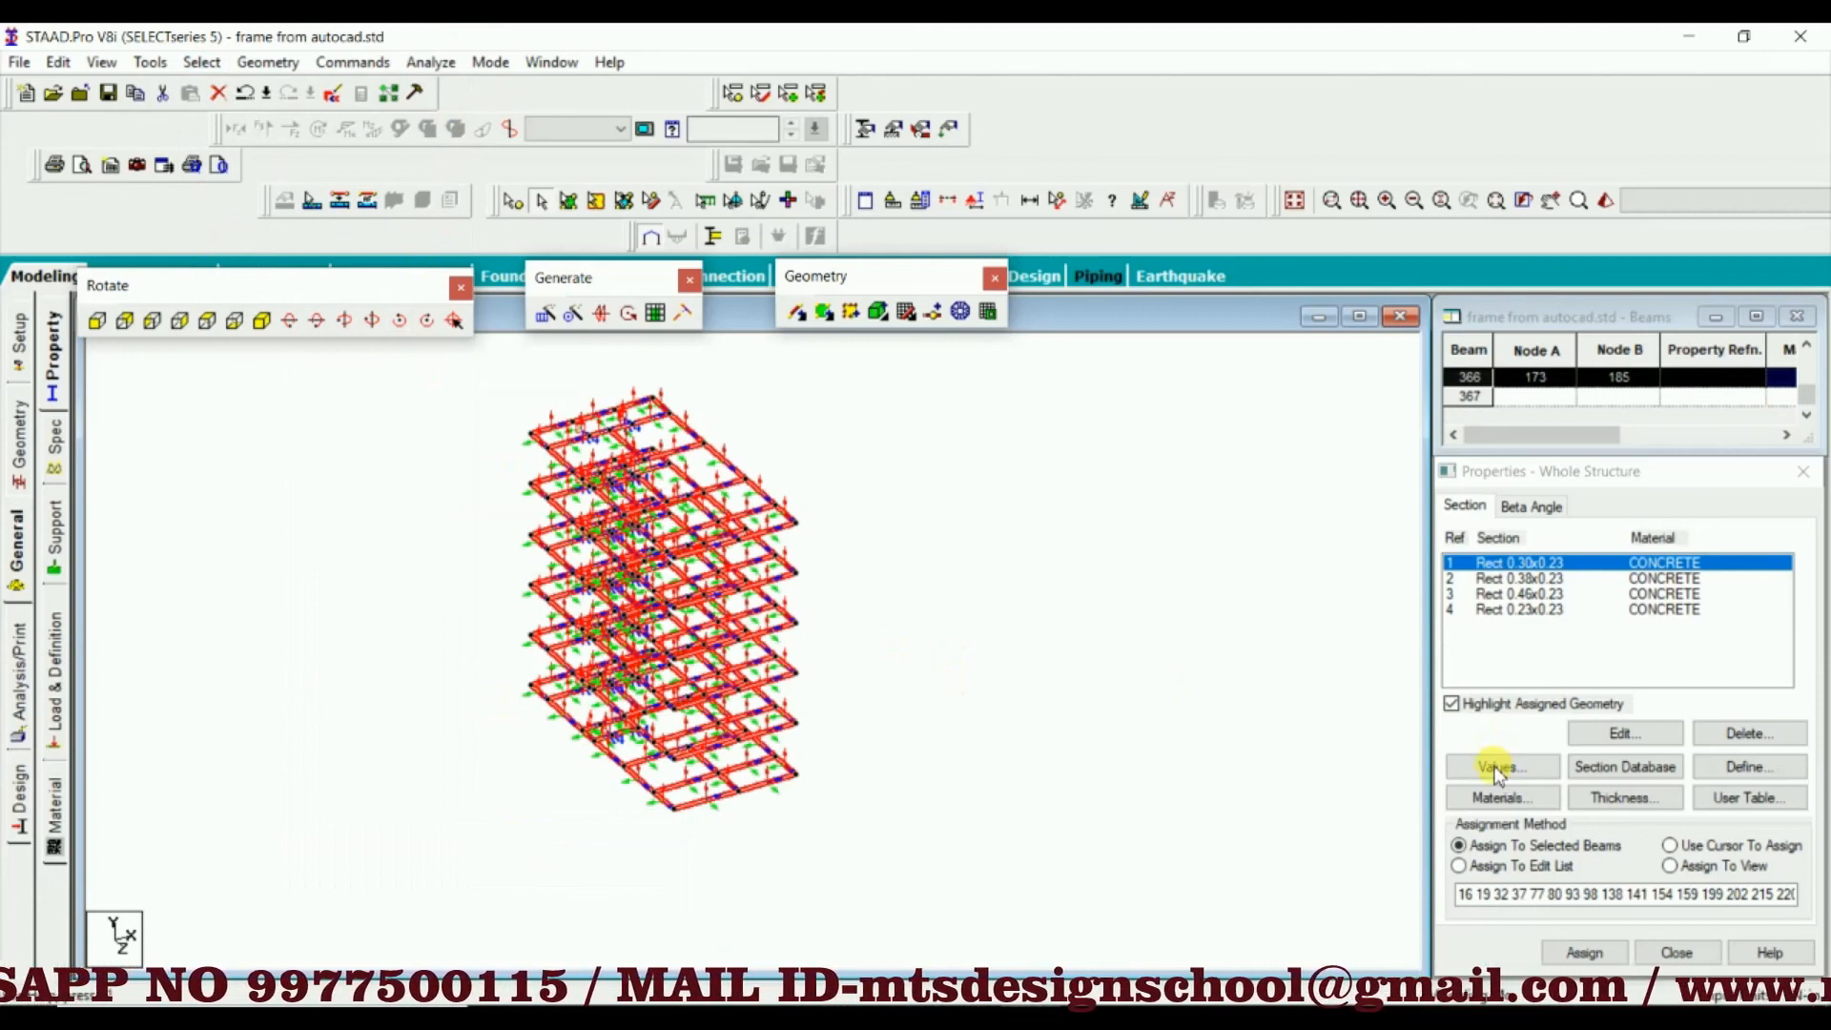
click(1583, 951)
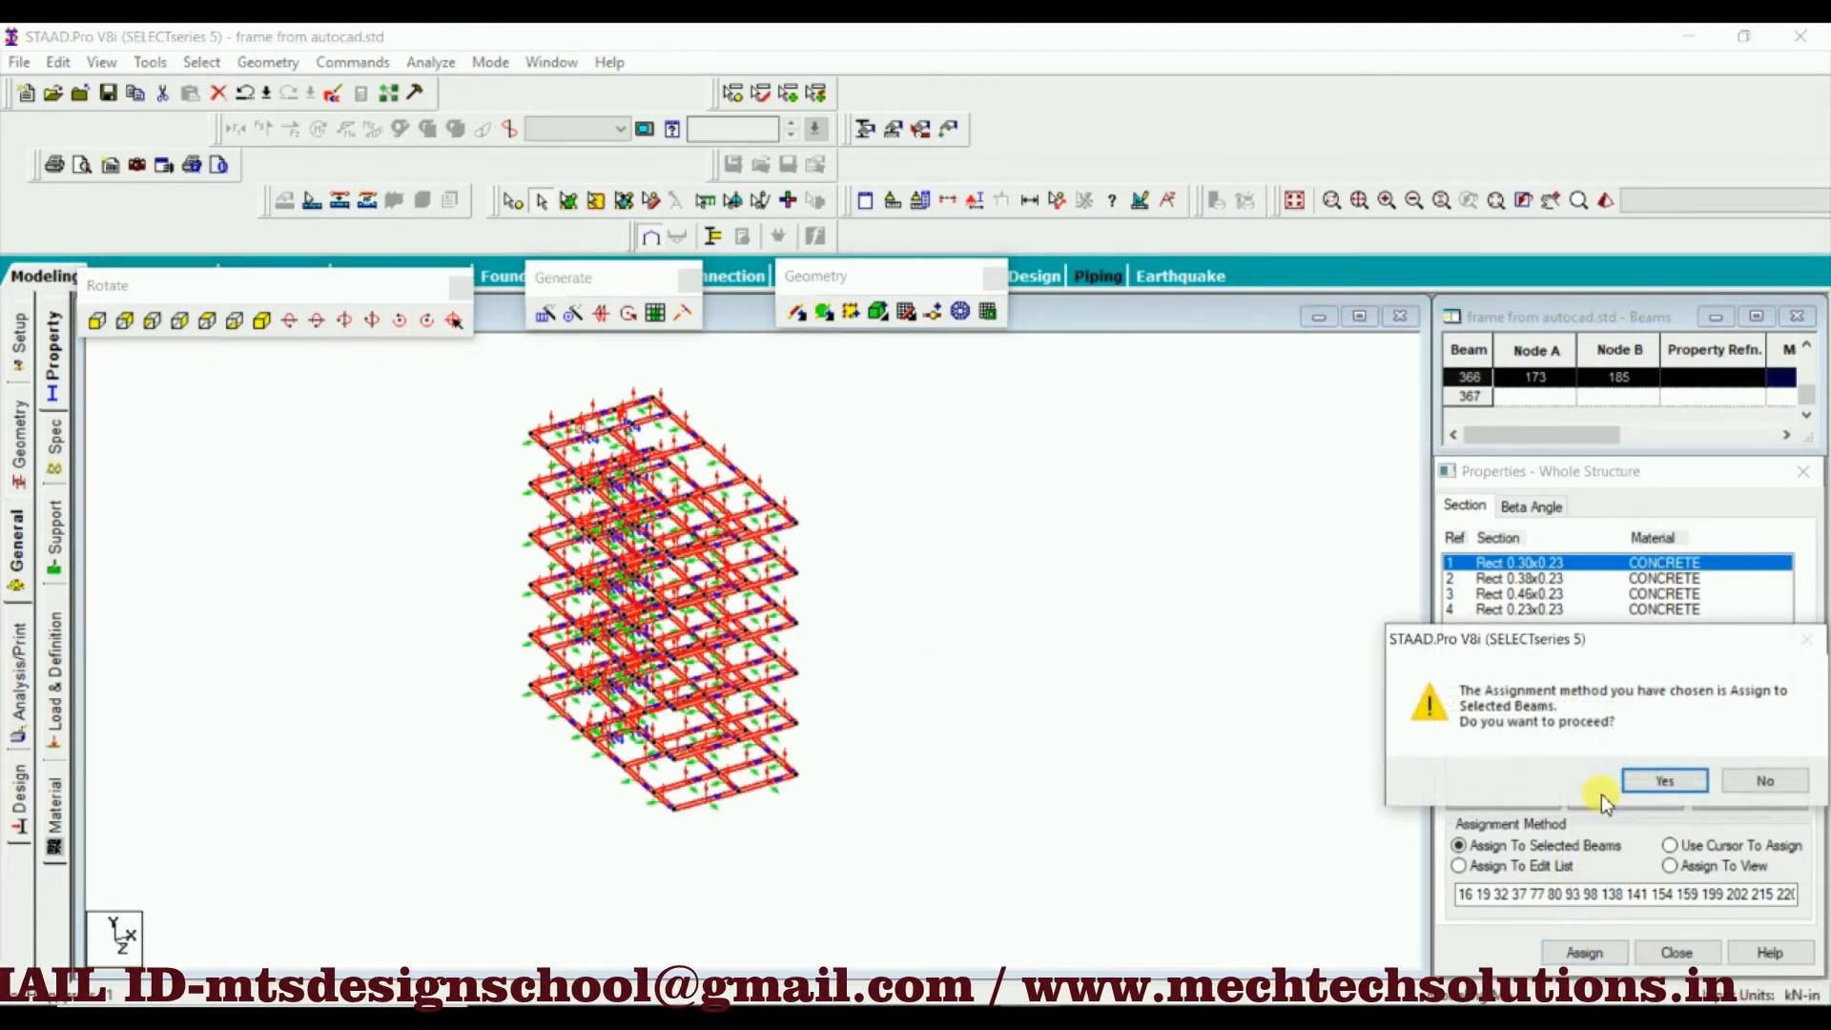
click(1654, 780)
click(996, 505)
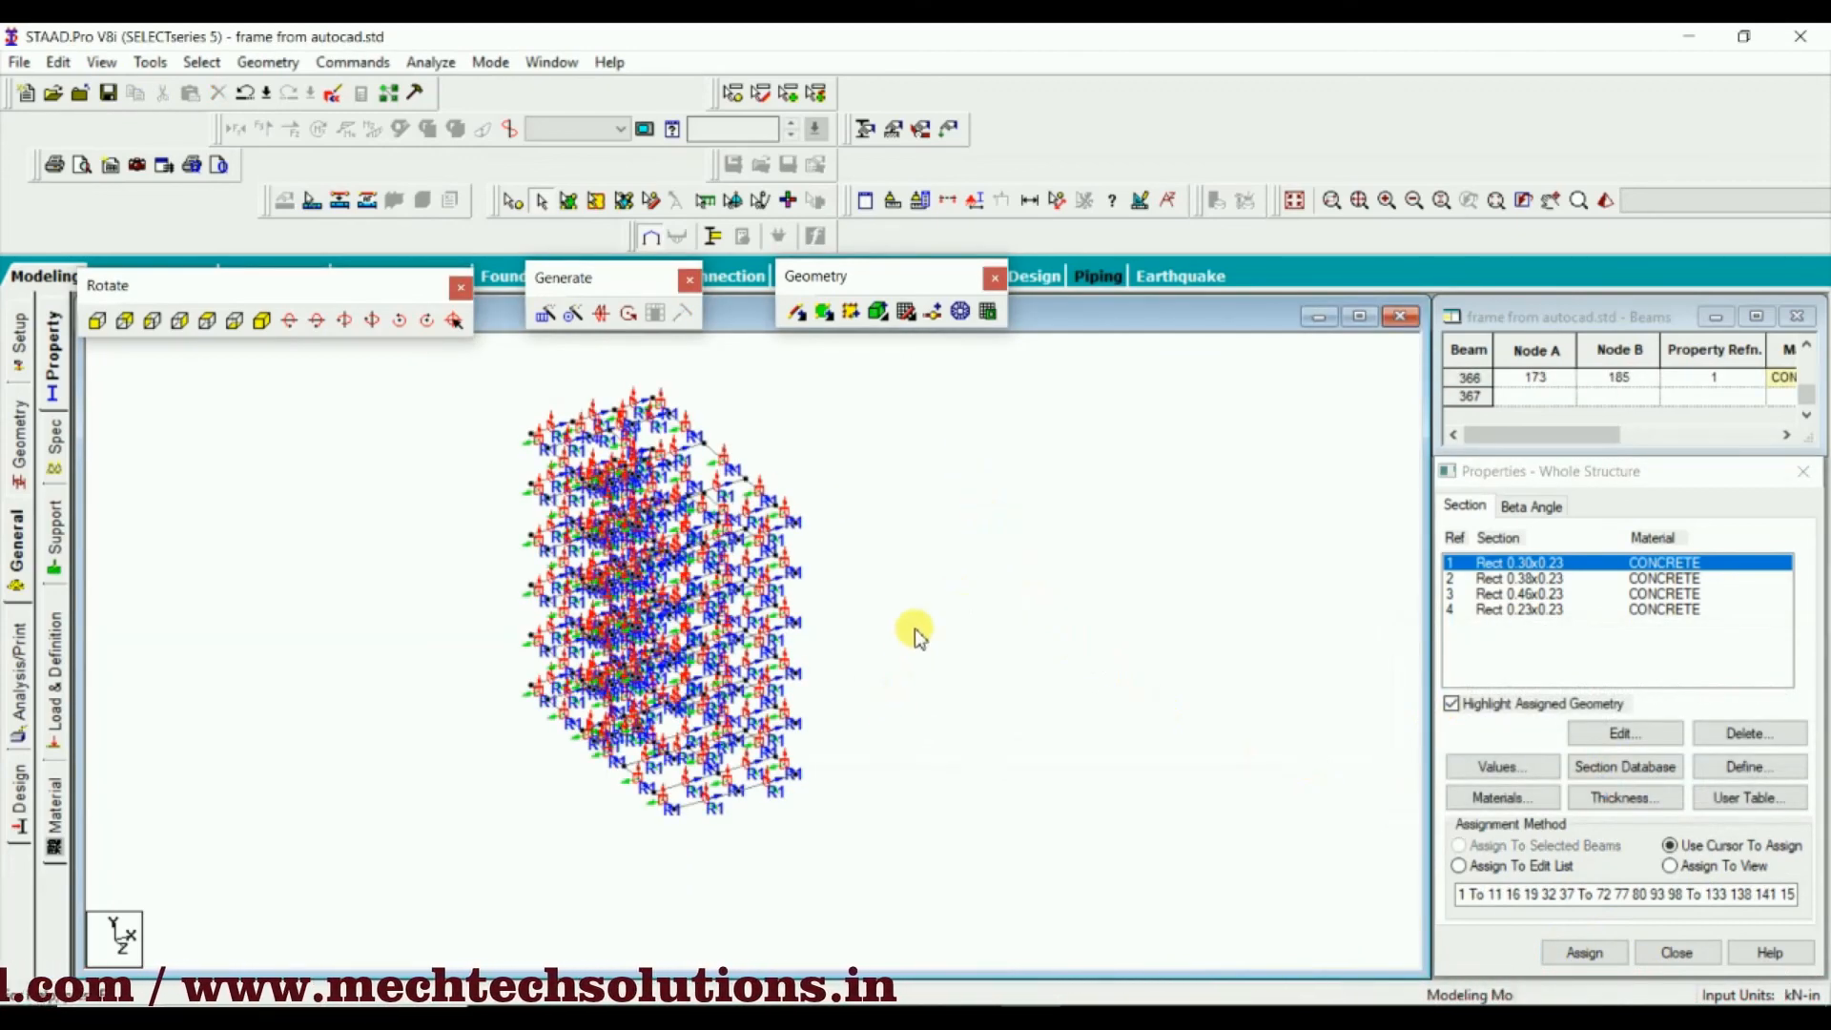
Turn off the Beam Orientation labels in the diagram settings
right_click(934, 548)
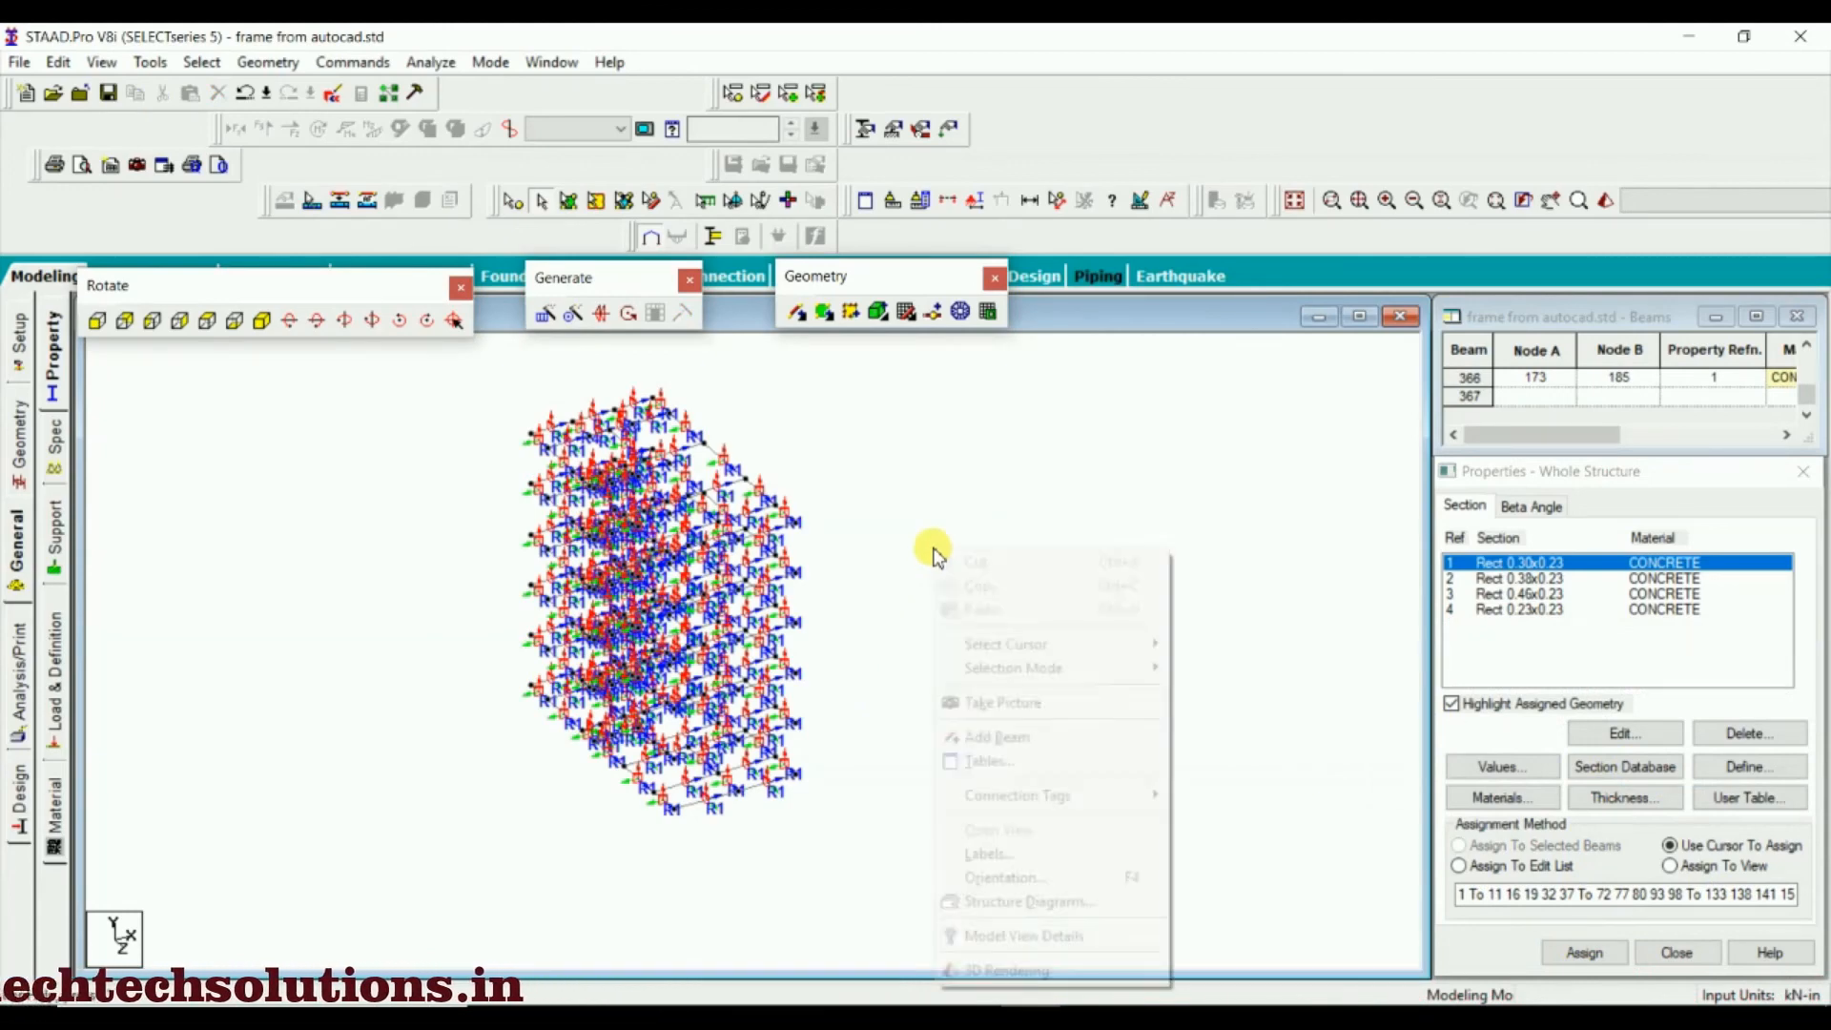
click(985, 900)
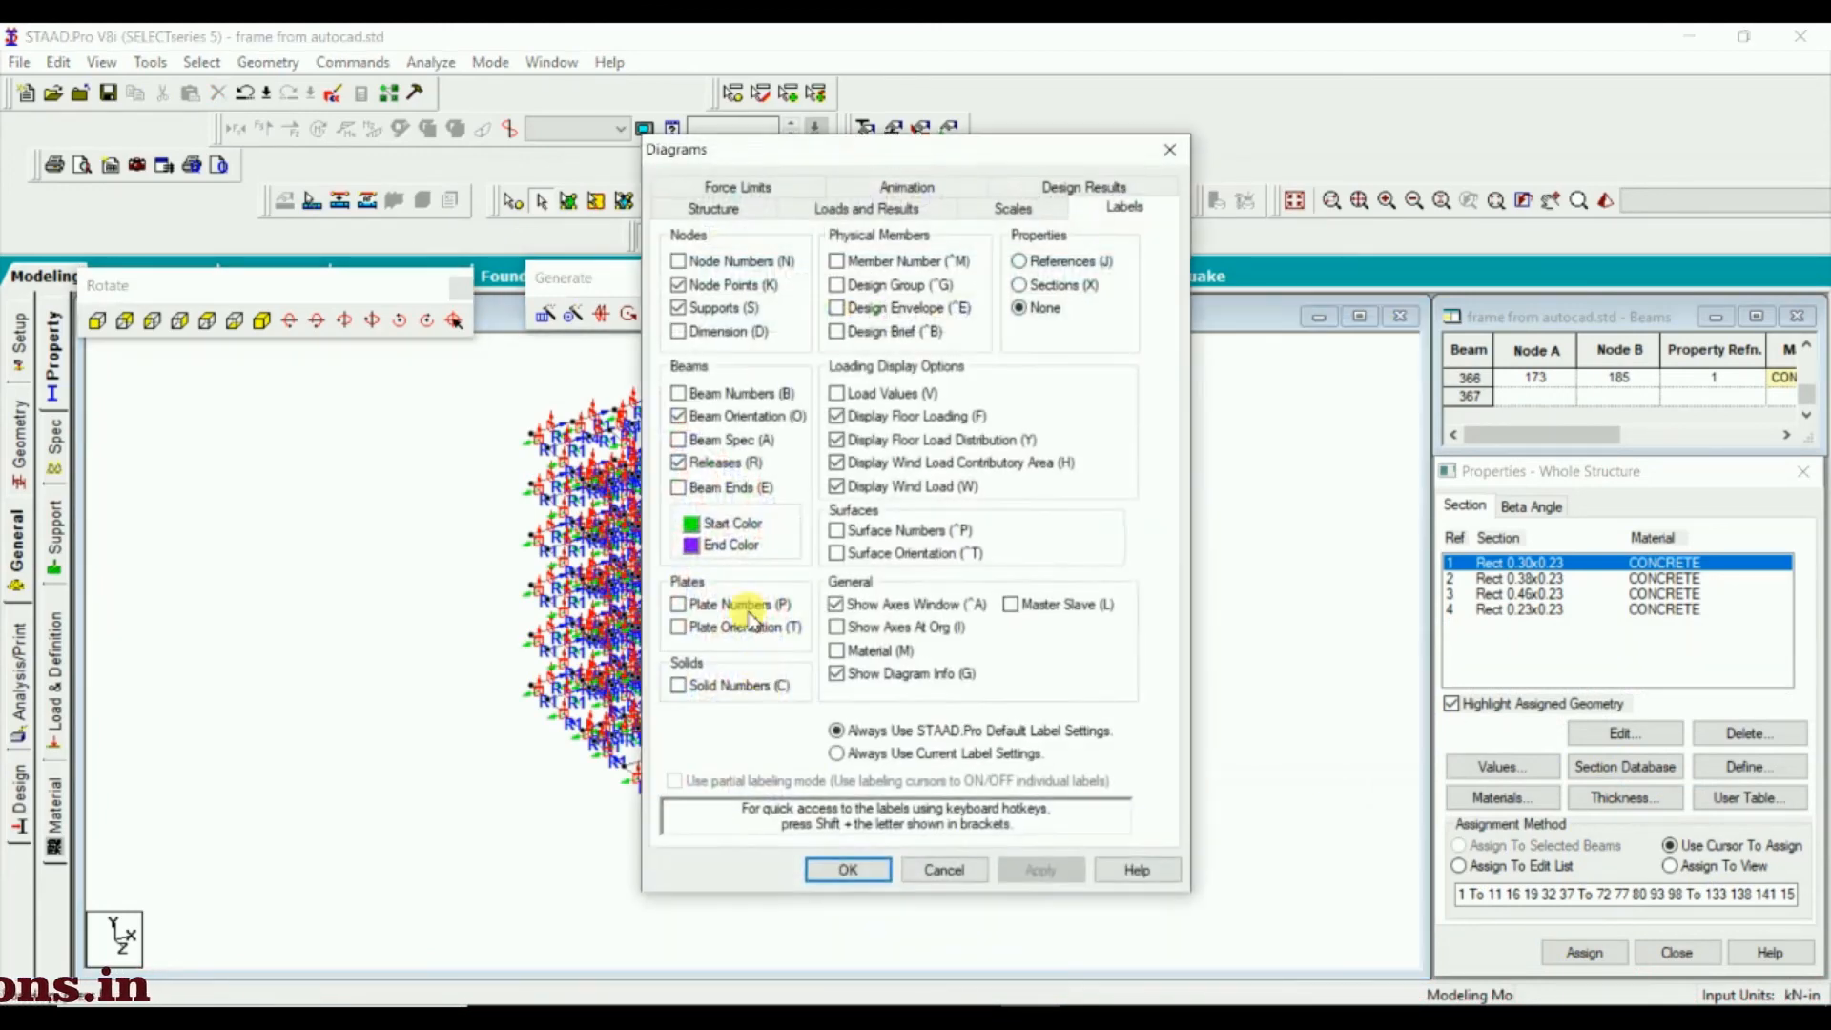
click(679, 416)
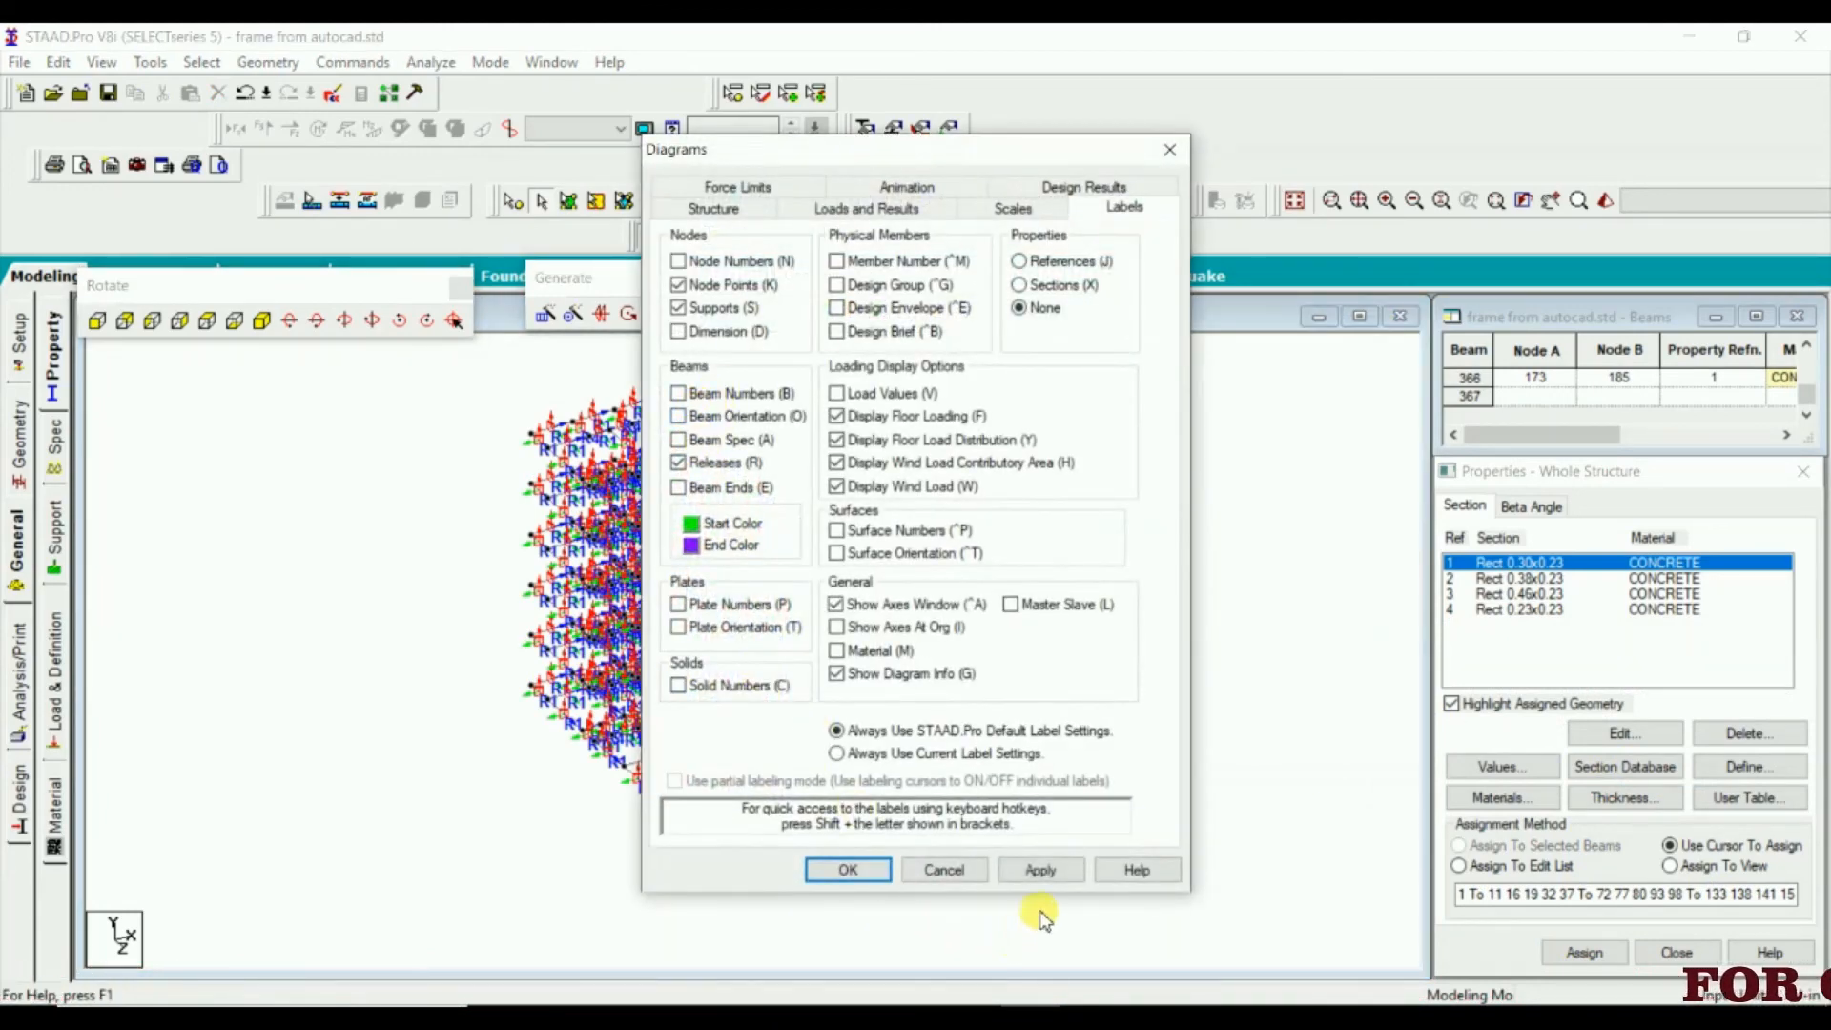
click(1036, 870)
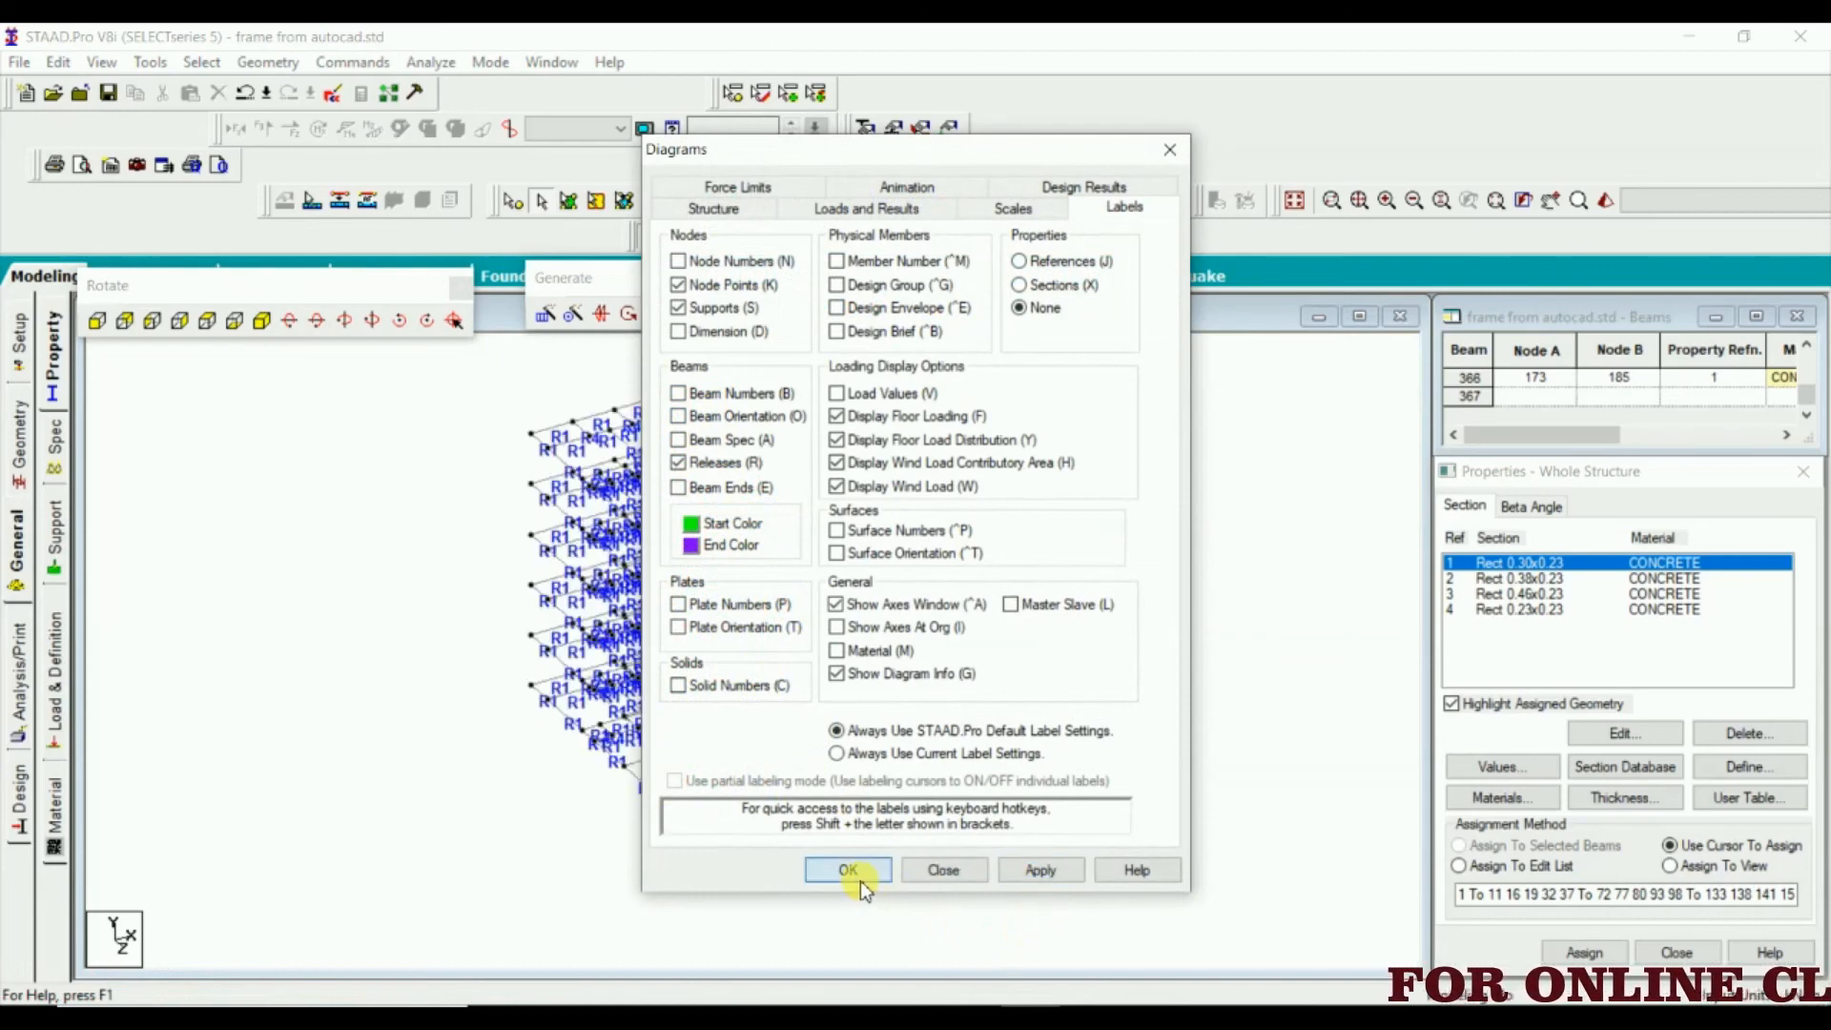
click(849, 870)
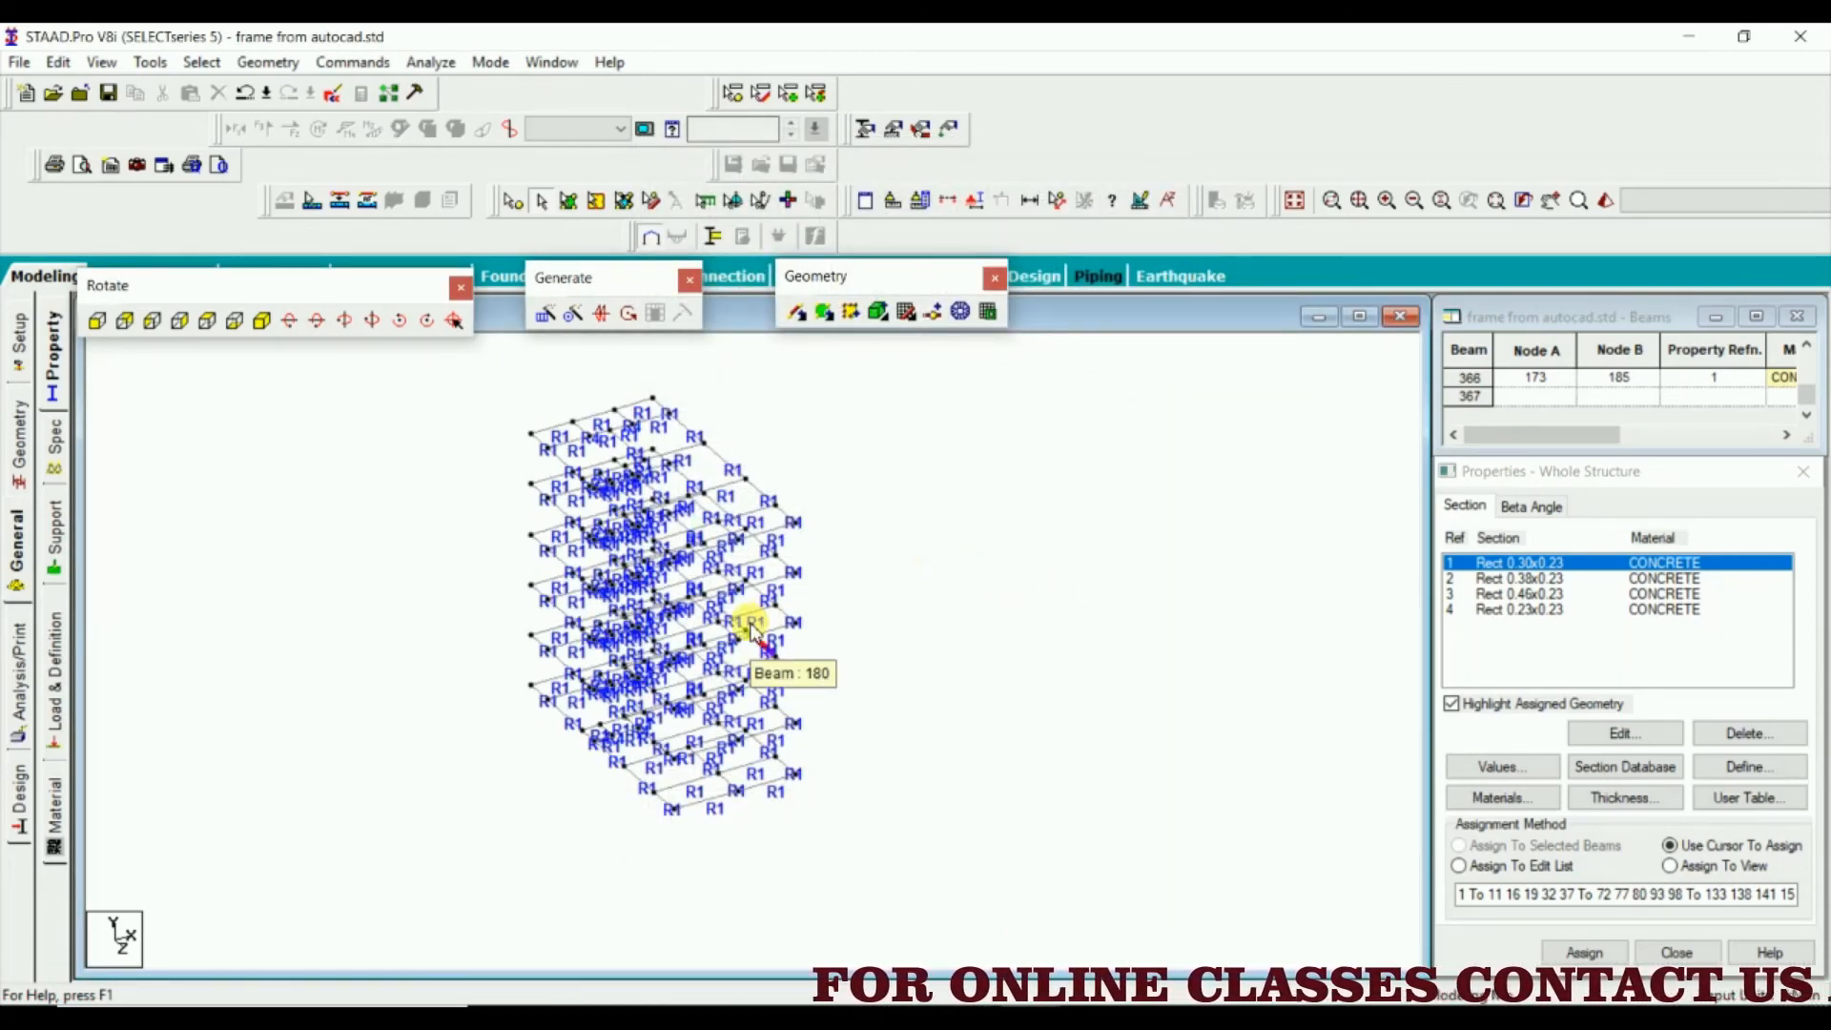
Display the whole structure again so the columns are shown together with the floor beams
scroll(776, 440, up, 2)
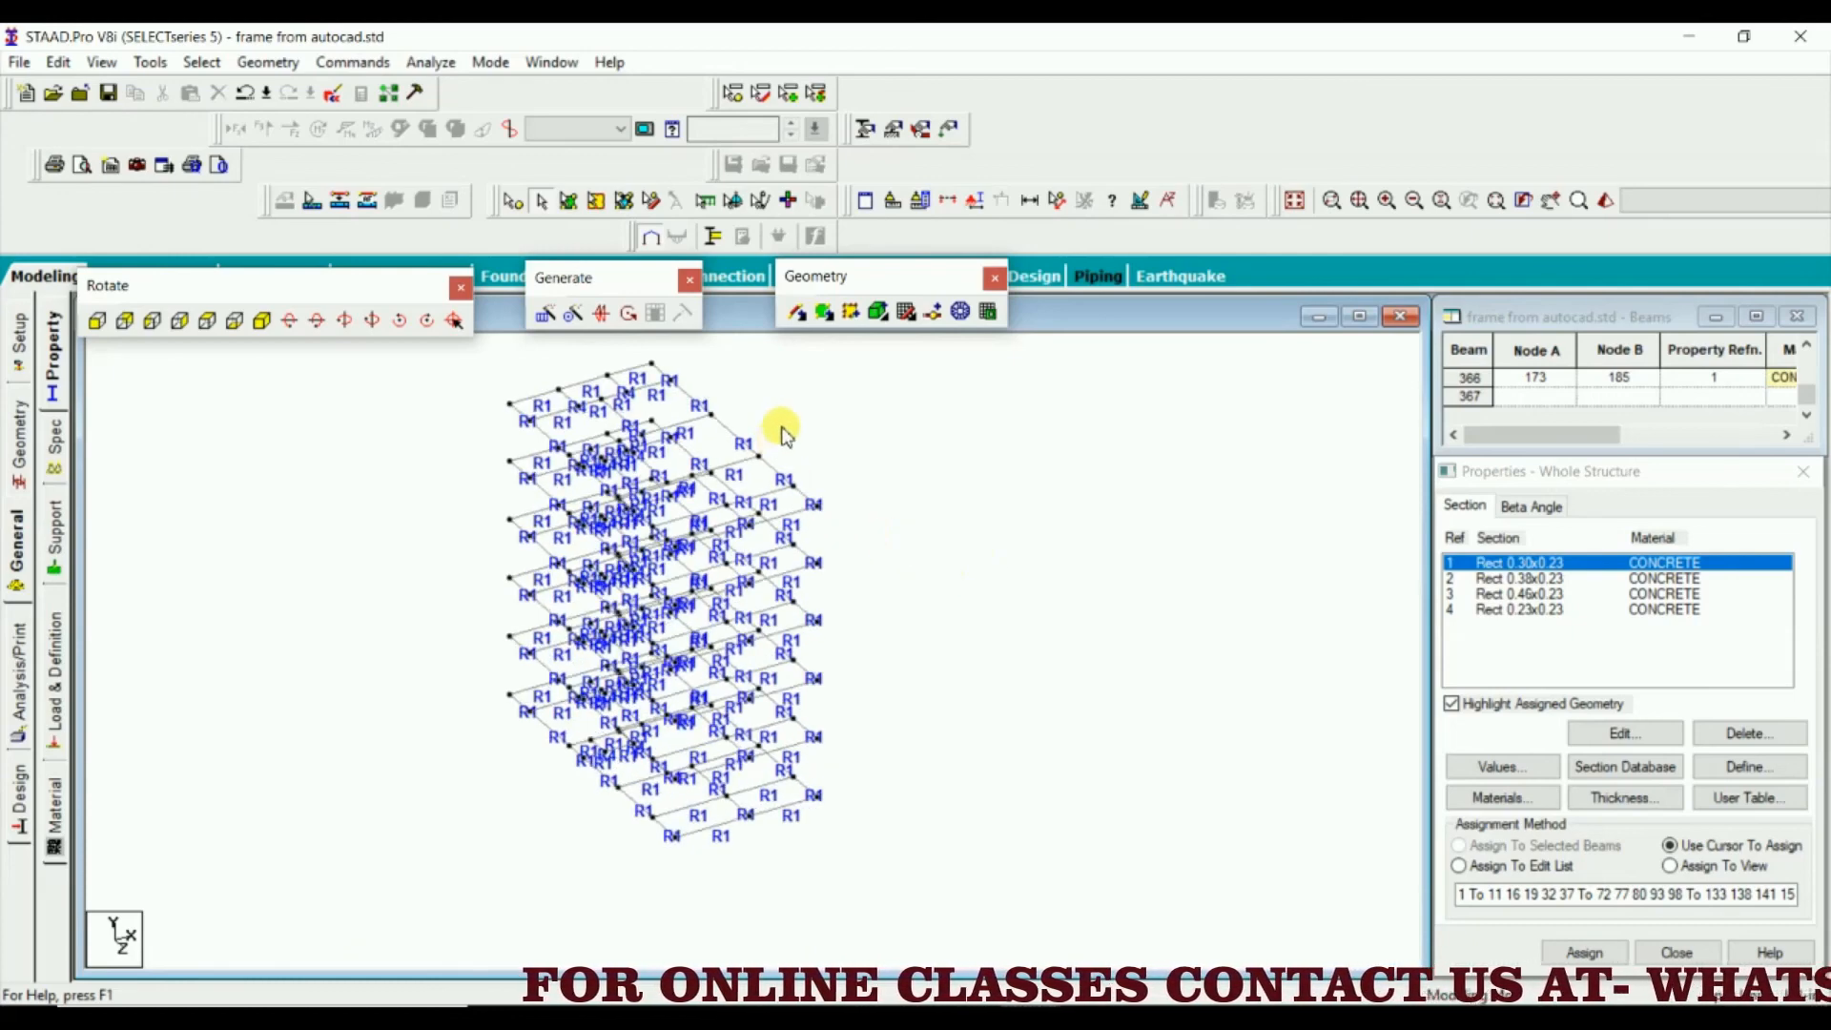
middle_drag(775, 439, 723, 521)
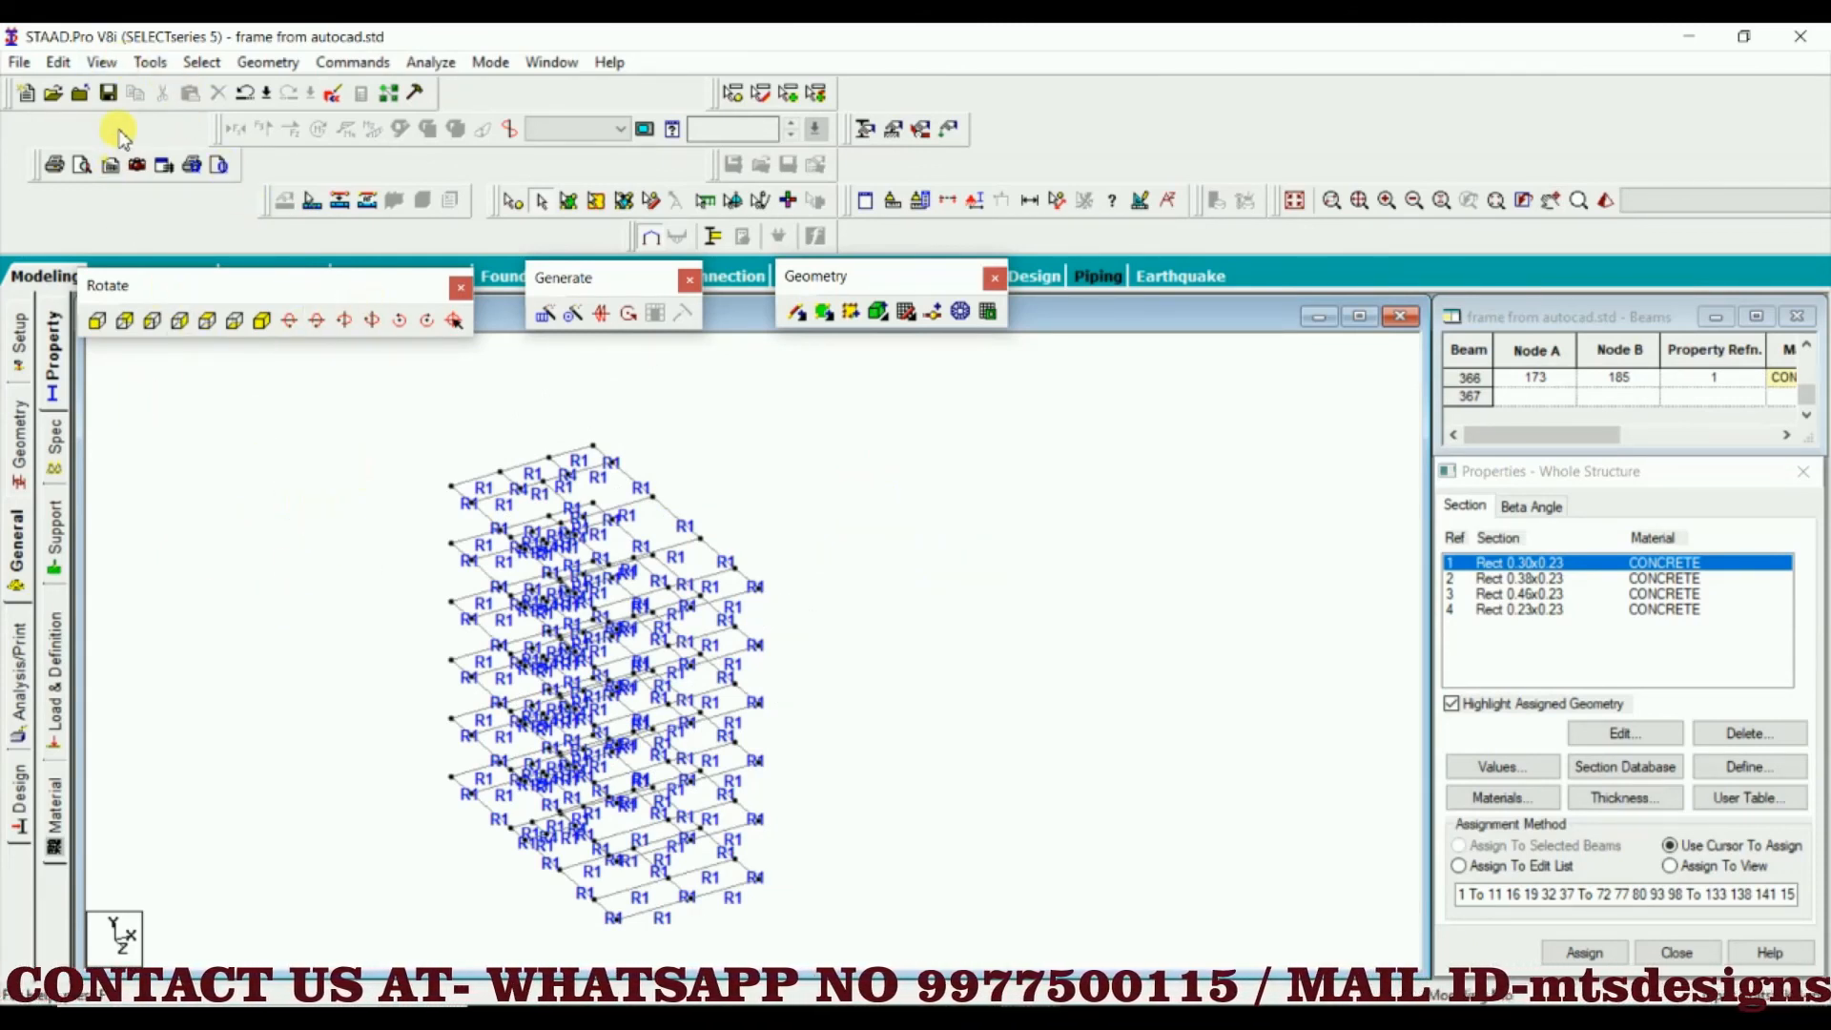
click(95, 63)
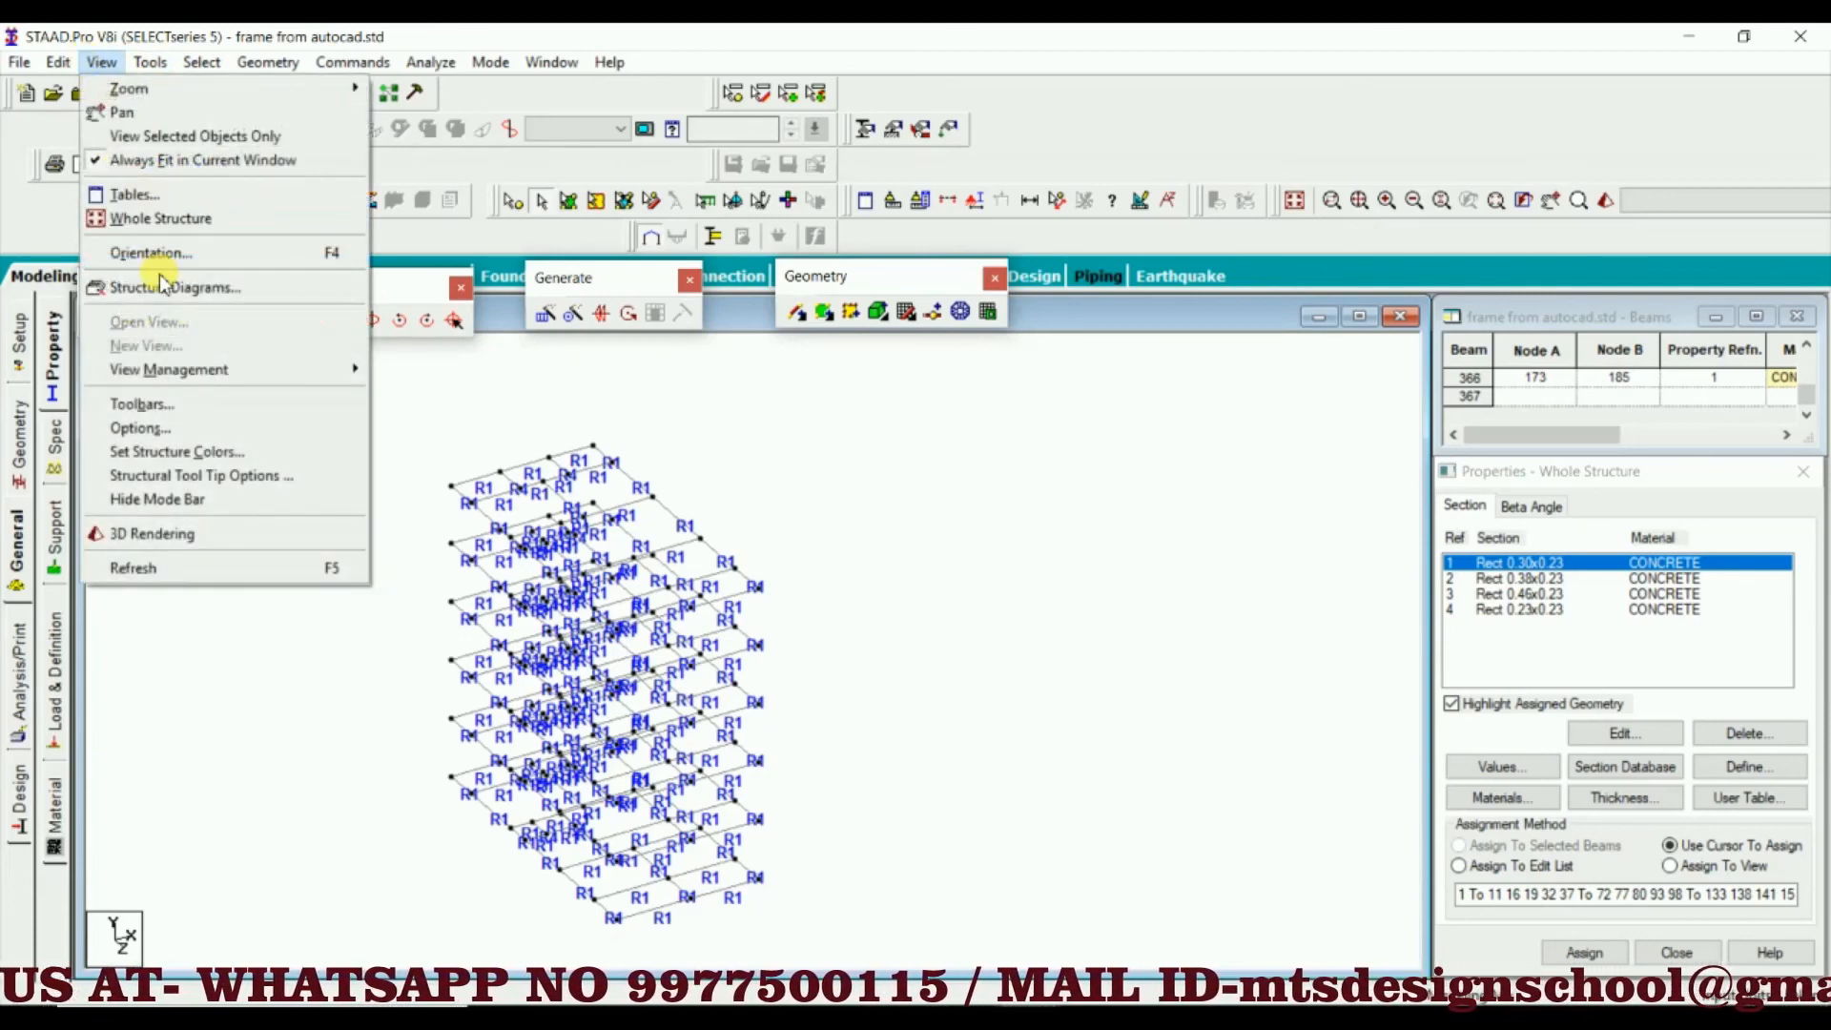
click(212, 223)
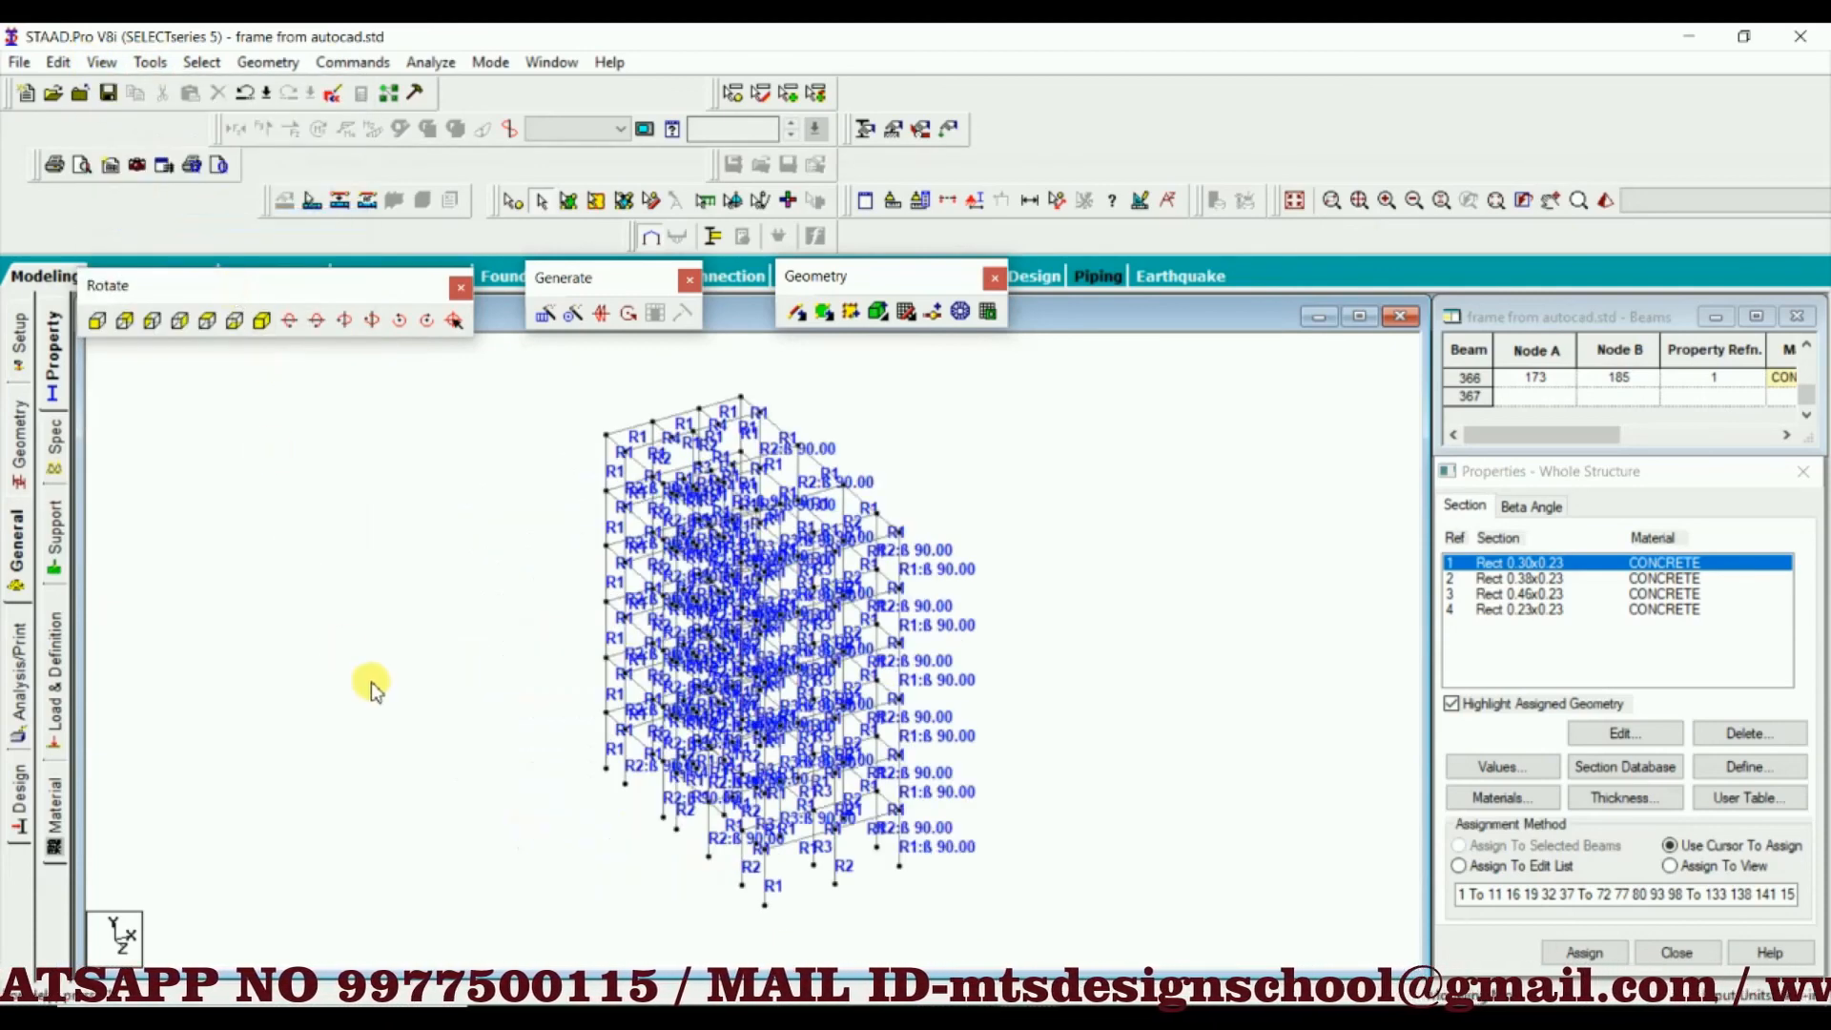
Examine the whole frame from several sides in the 3D rendered view and close the rendering
right_click(321, 657)
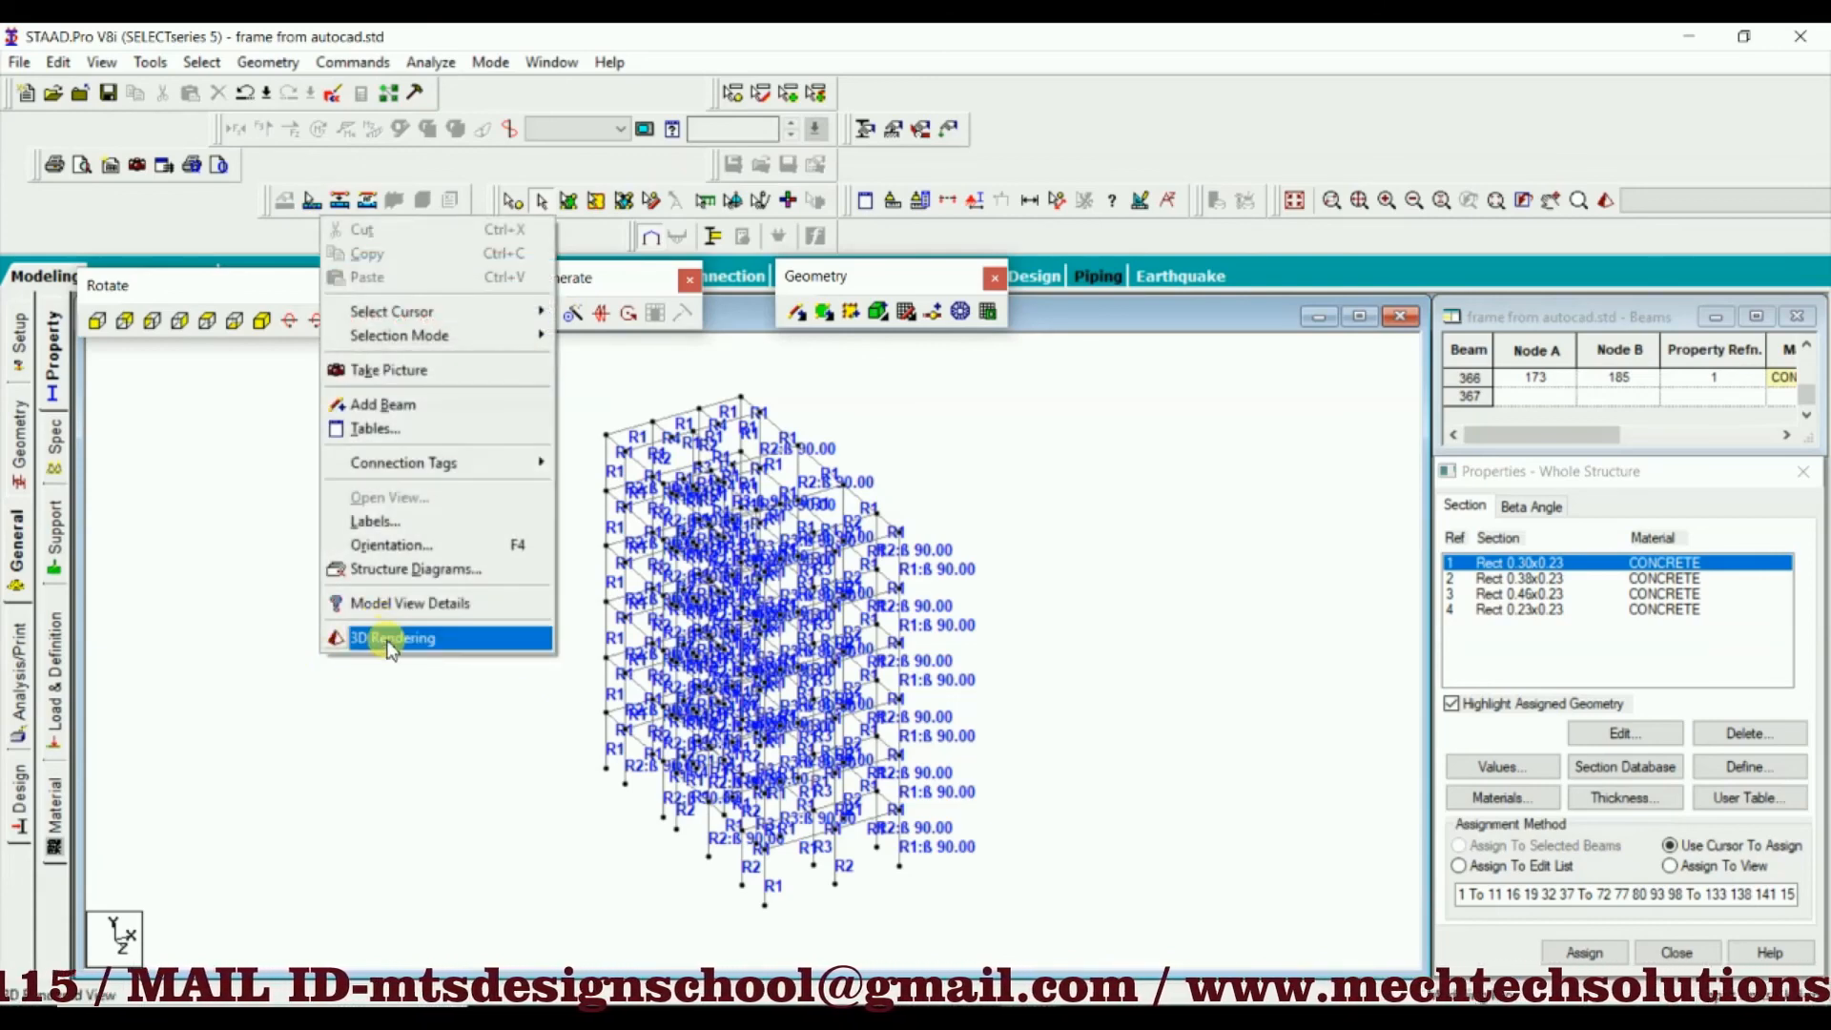
click(386, 638)
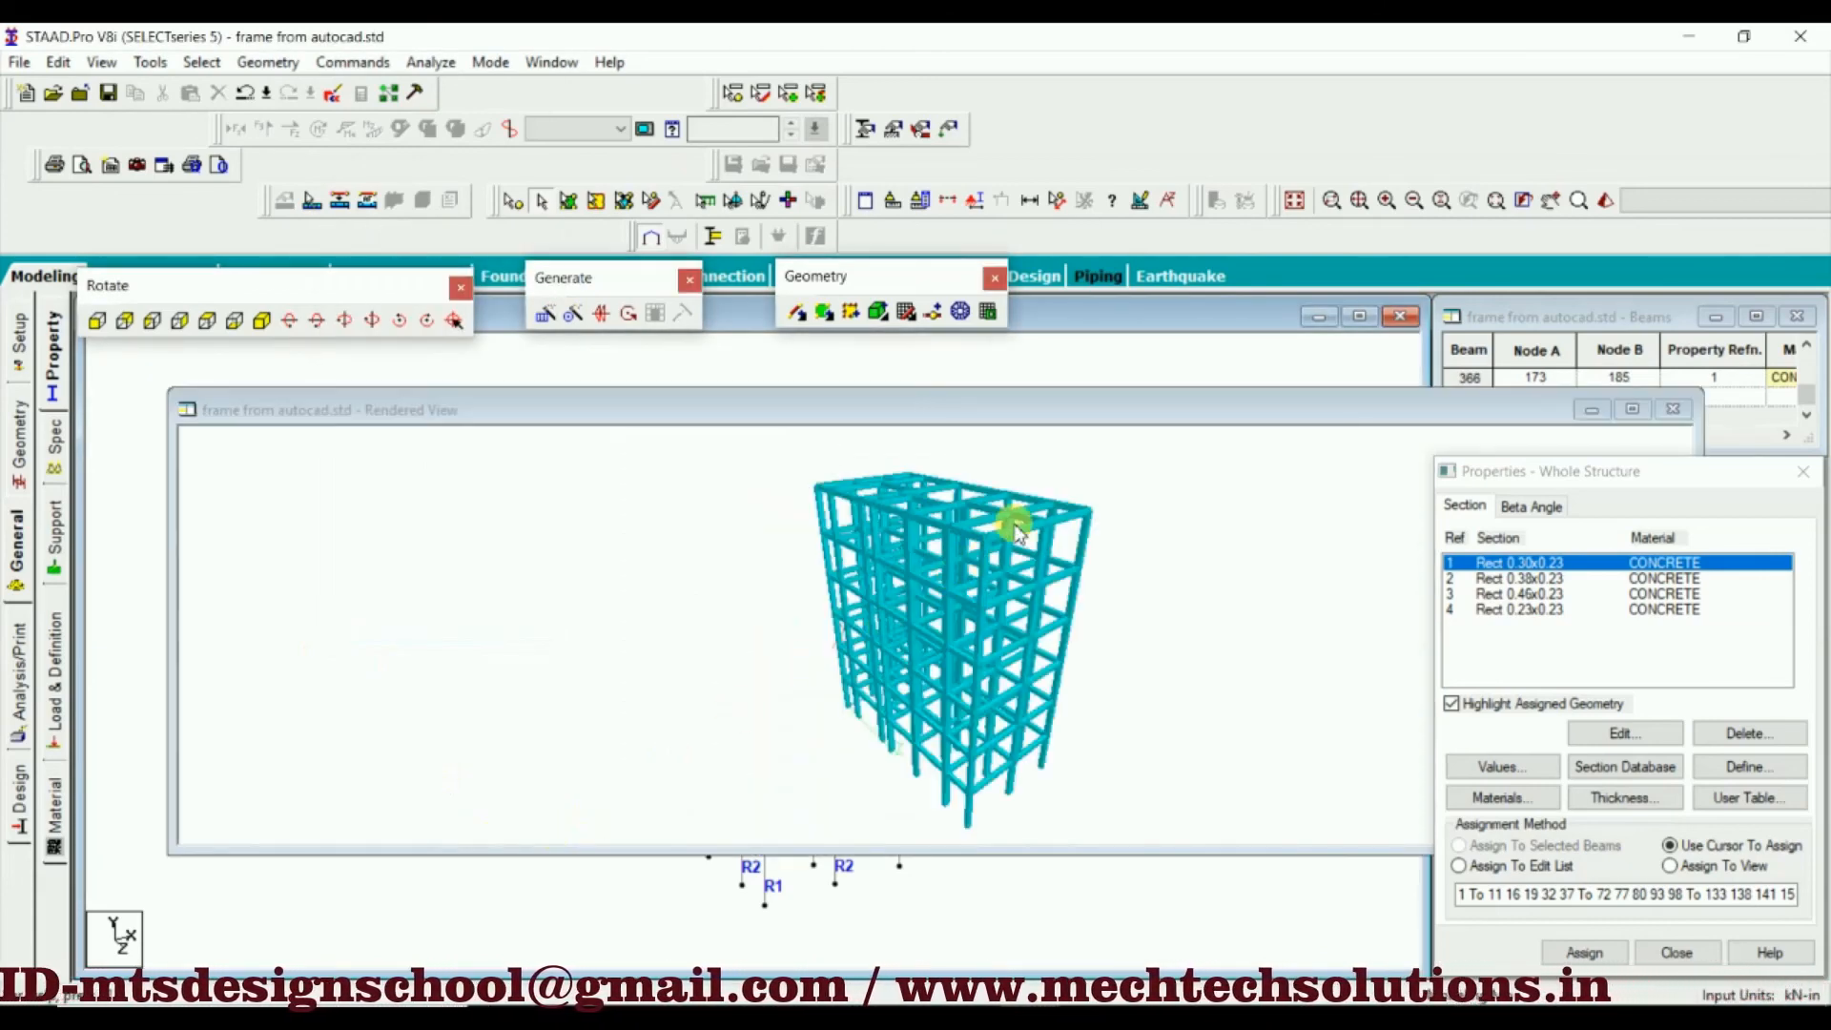
drag(1014, 523, 782, 634)
drag(1104, 672, 963, 633)
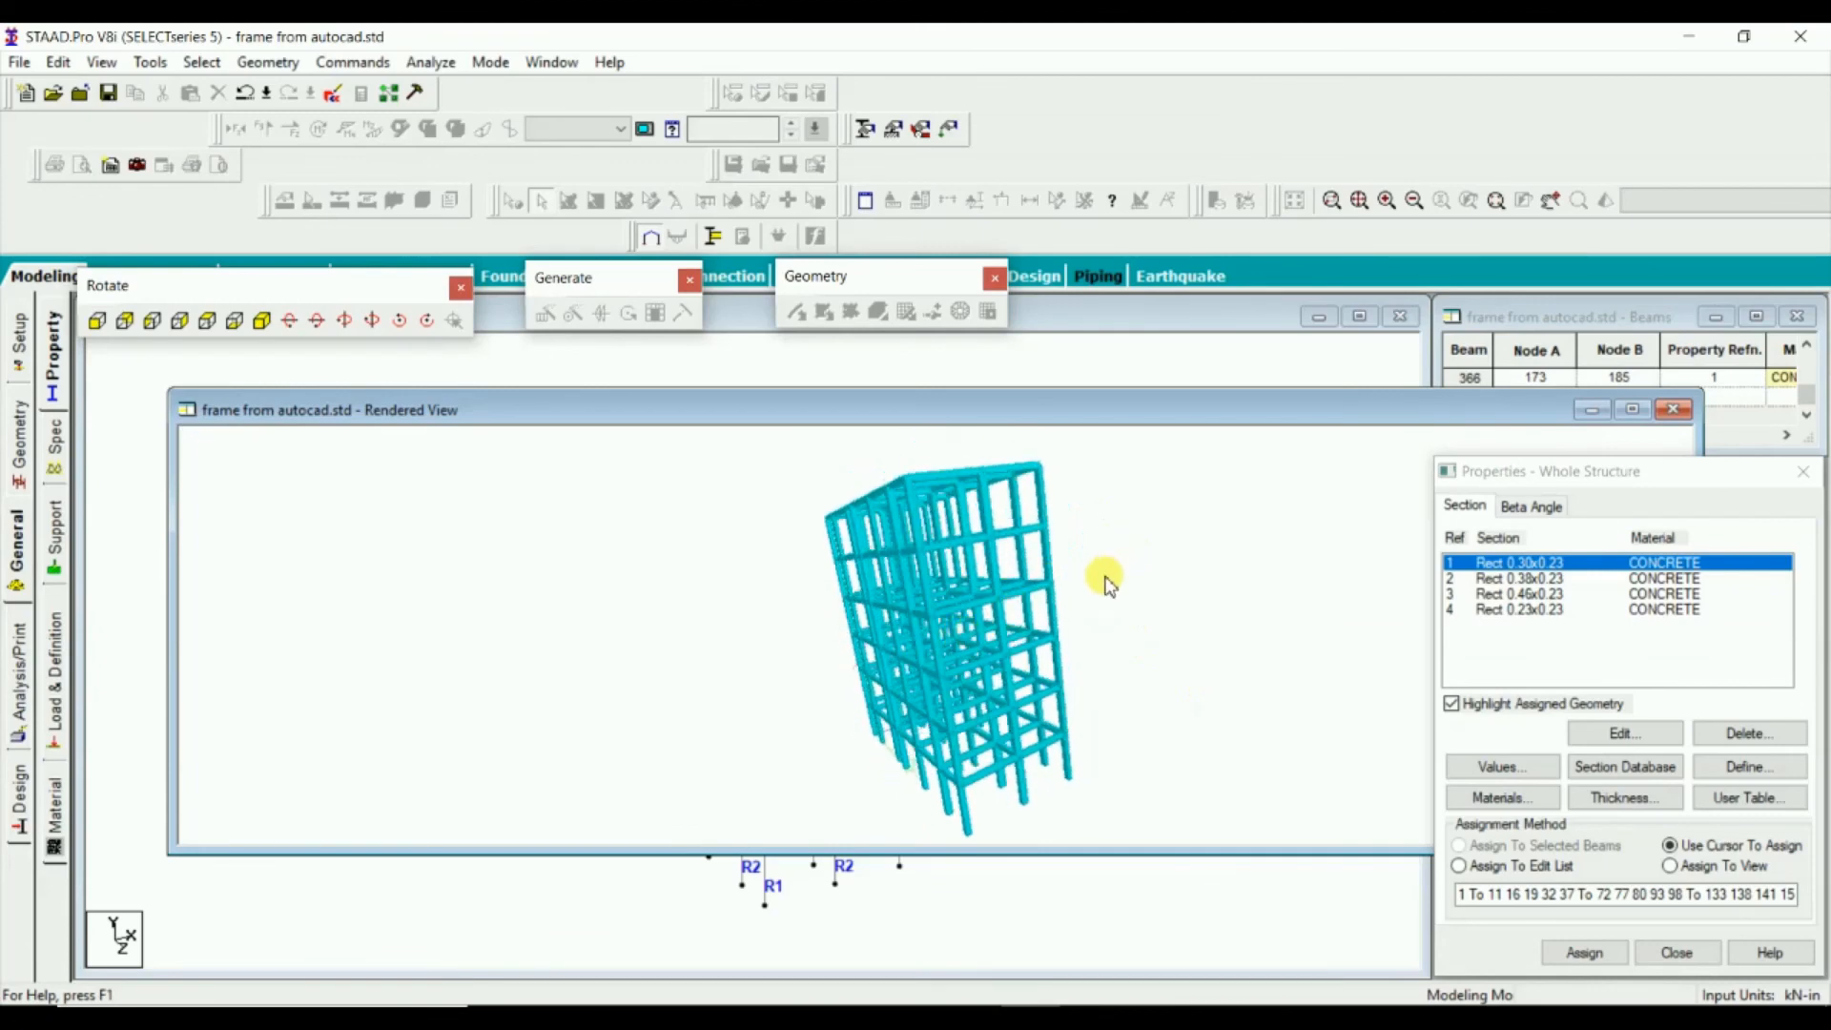
drag(1106, 577, 1087, 629)
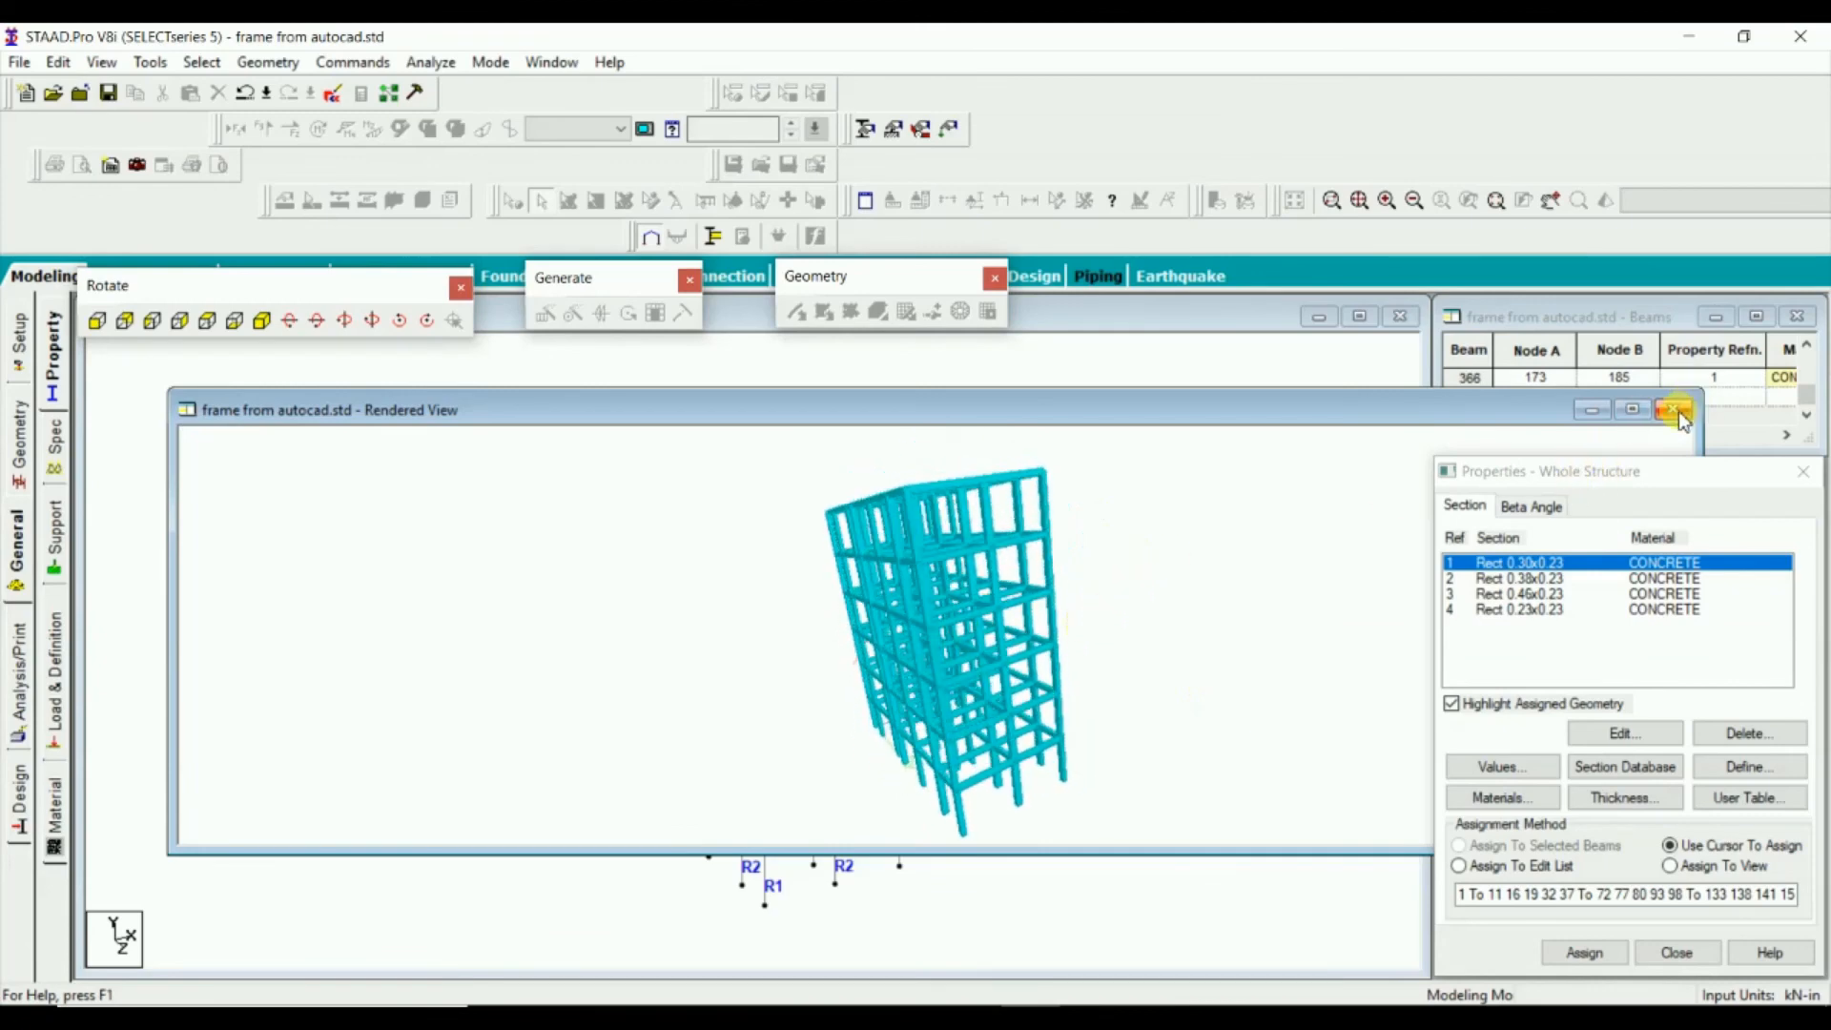
click(1674, 409)
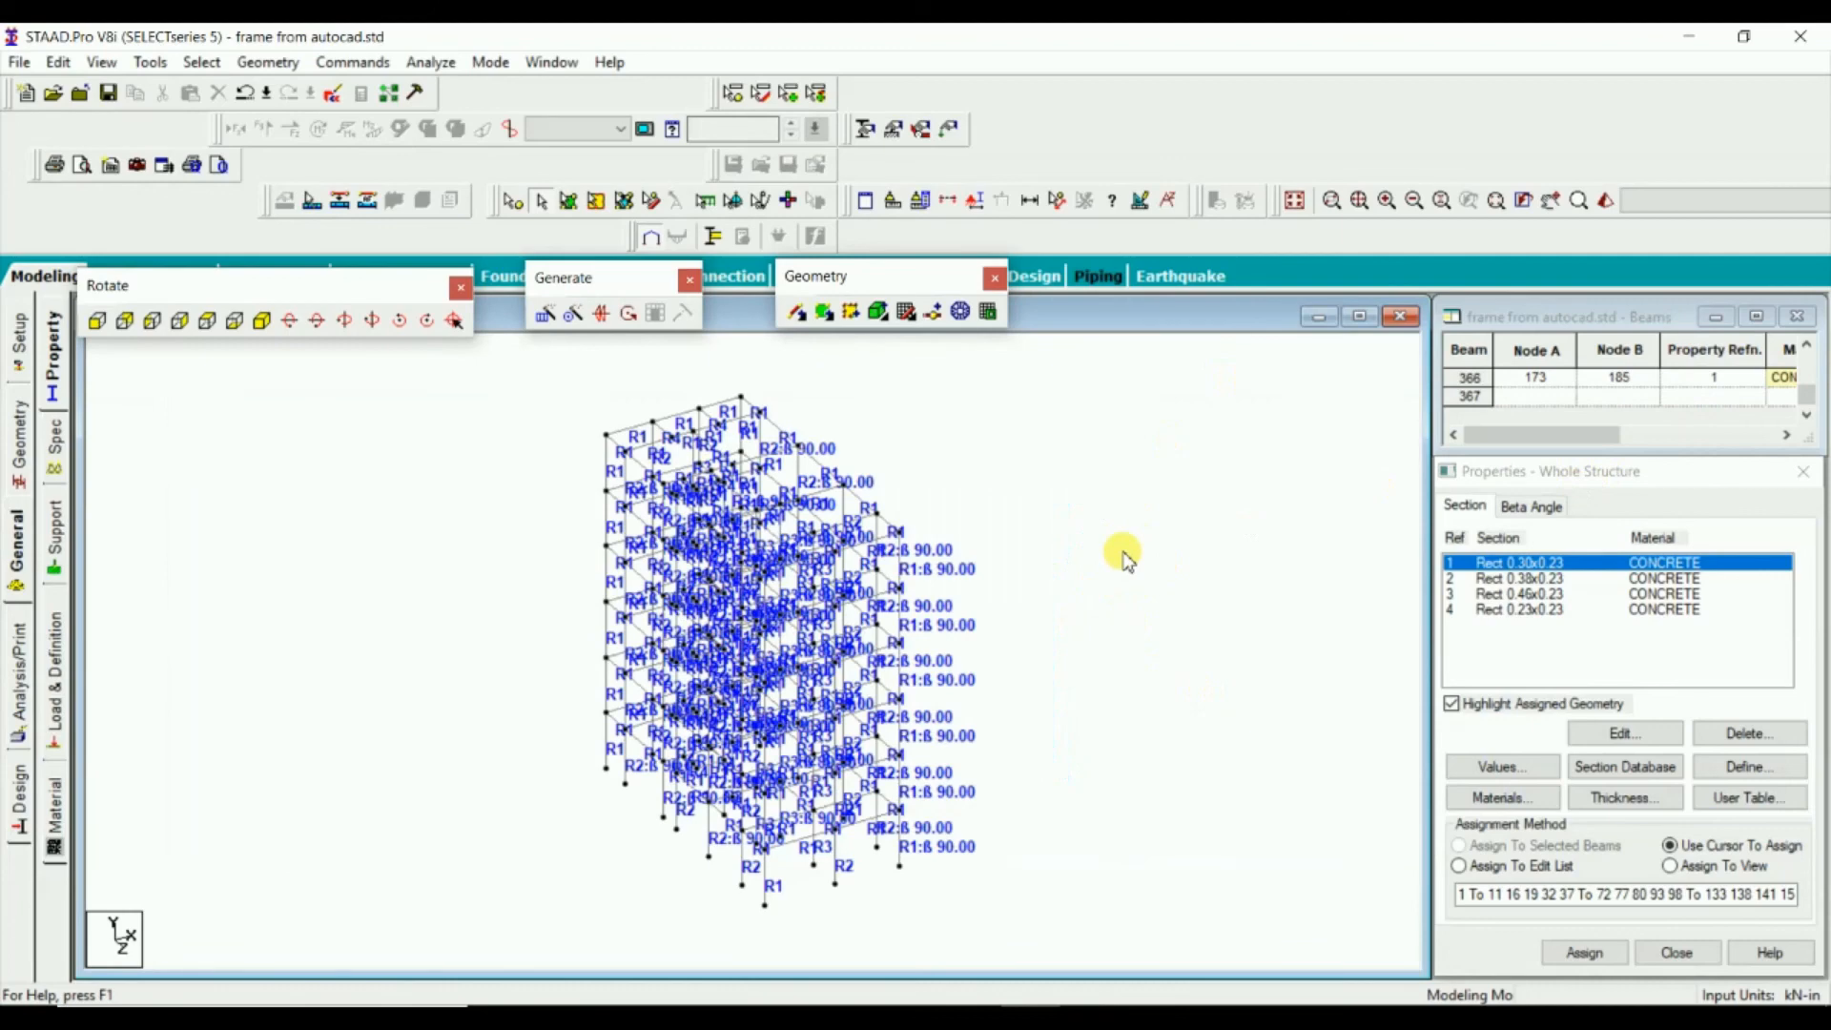